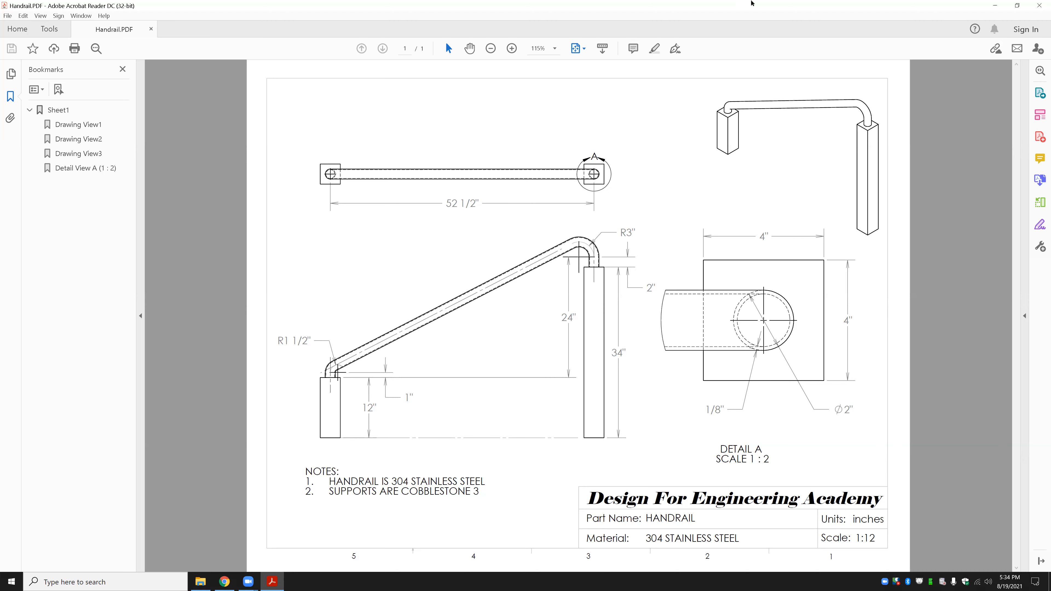
# Switch to Chrome and search the web for Fresno State's student services director by first name
pyautogui.click(224, 582)
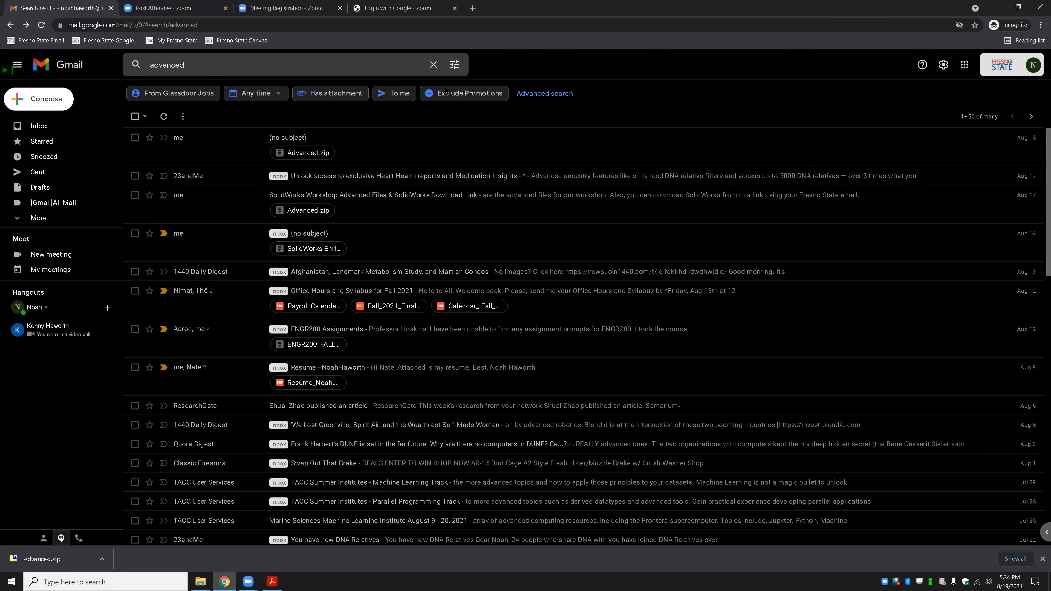
pyautogui.click(310, 8)
pyautogui.click(333, 26)
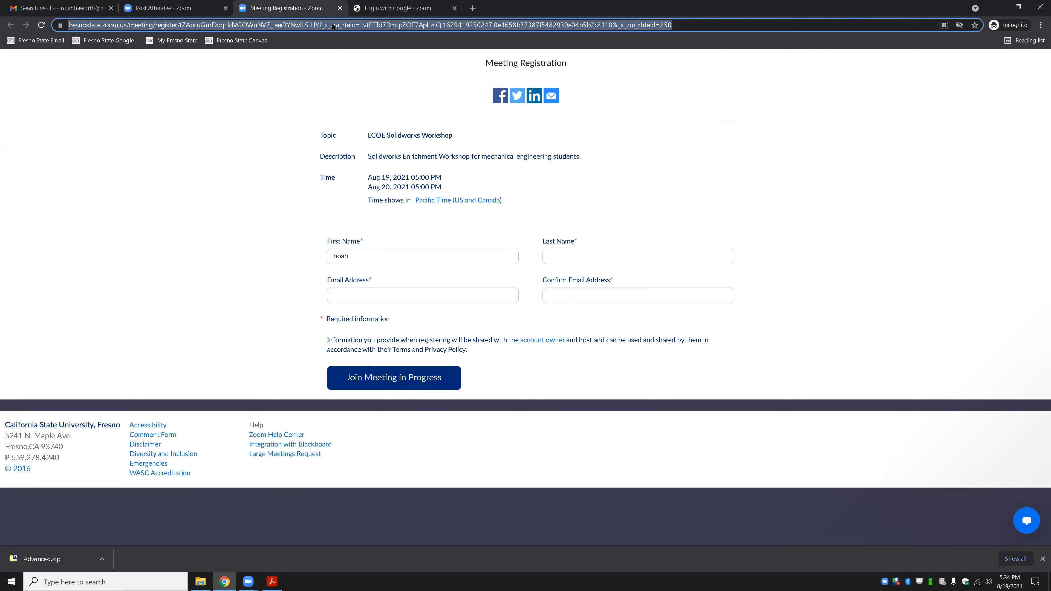
pyautogui.write('fresno ')
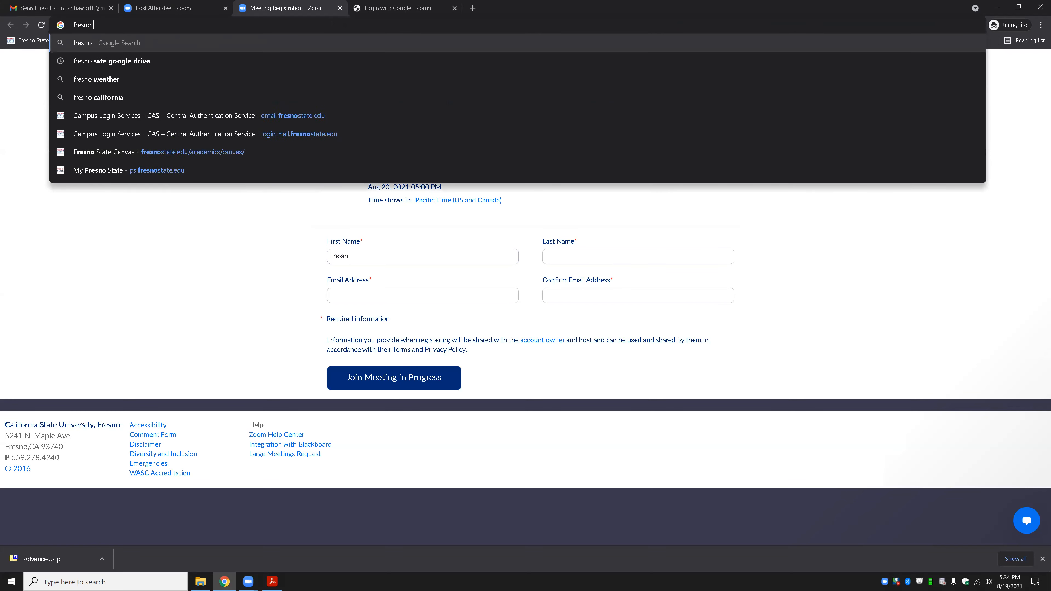
pyautogui.write('state hernan')
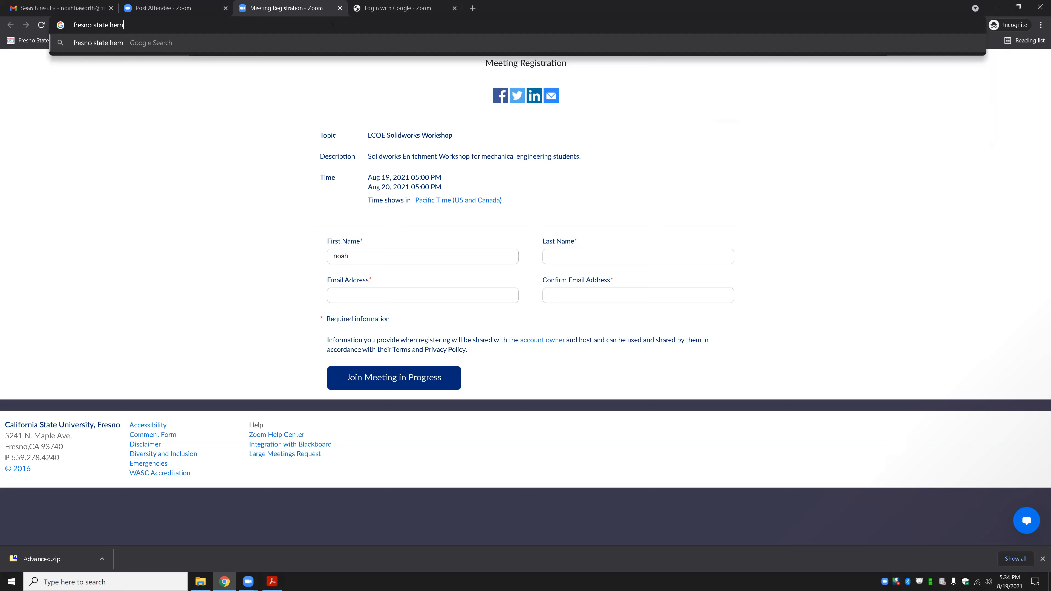
pyautogui.press('Return')
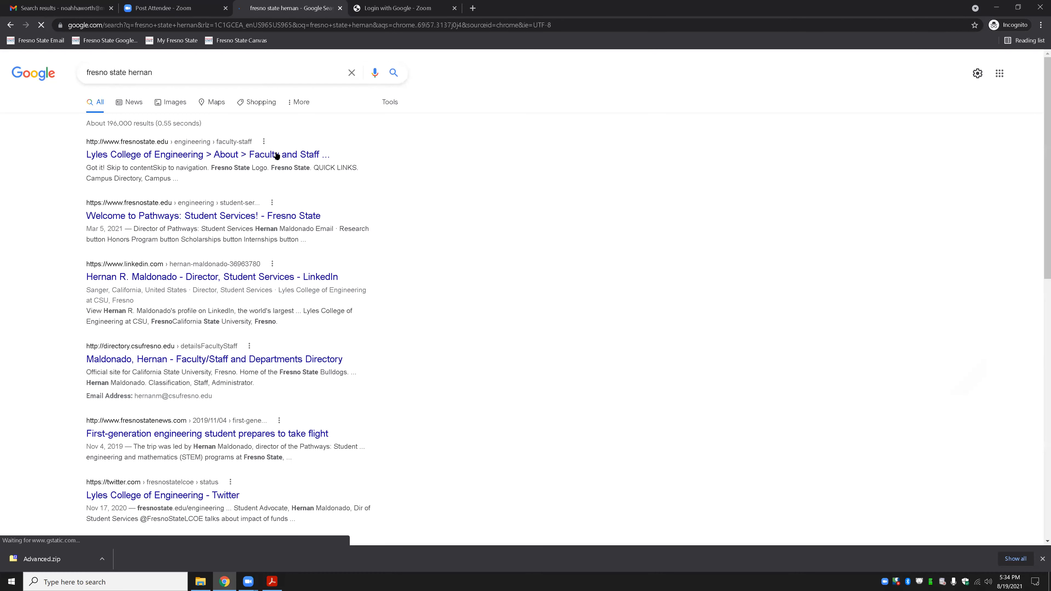
# Open the Pathways: Student Services page from the results and copy the director's e-mail link at its end
pyautogui.click(273, 214)
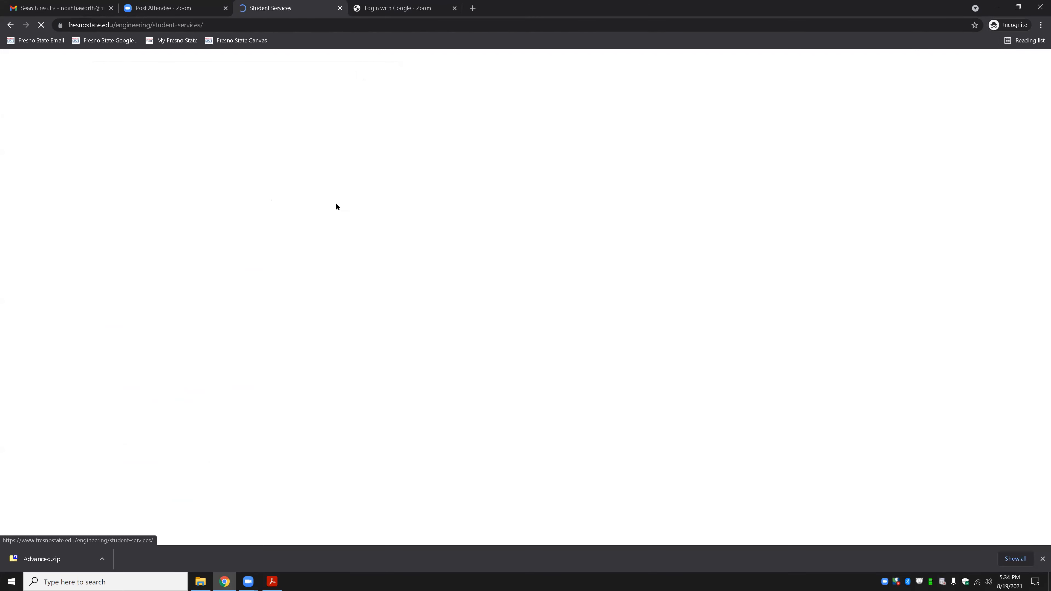
pyautogui.scroll(-4, 559, 289)
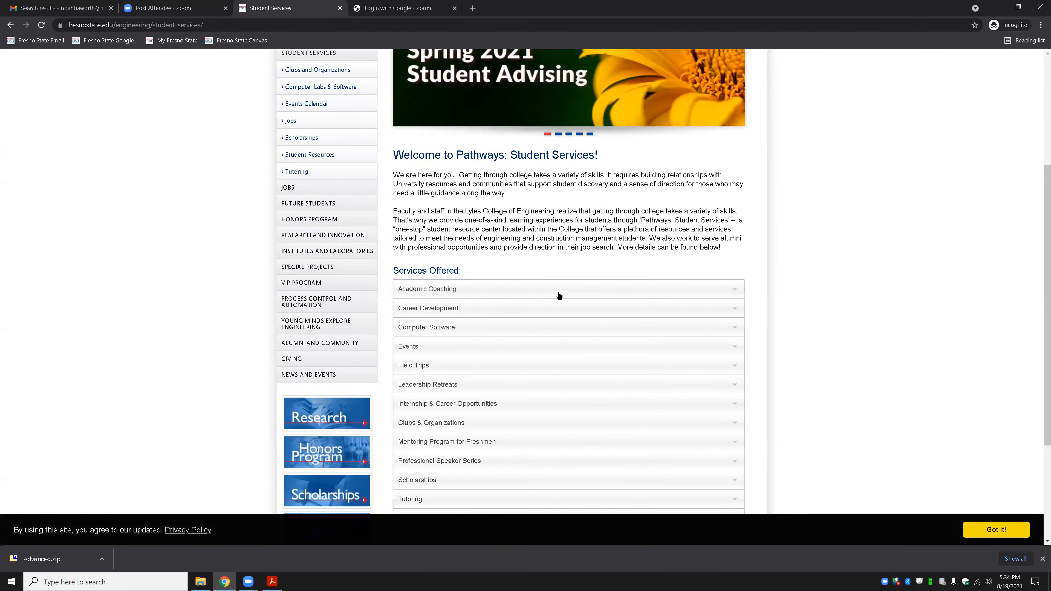
pyautogui.scroll(-3, 559, 296)
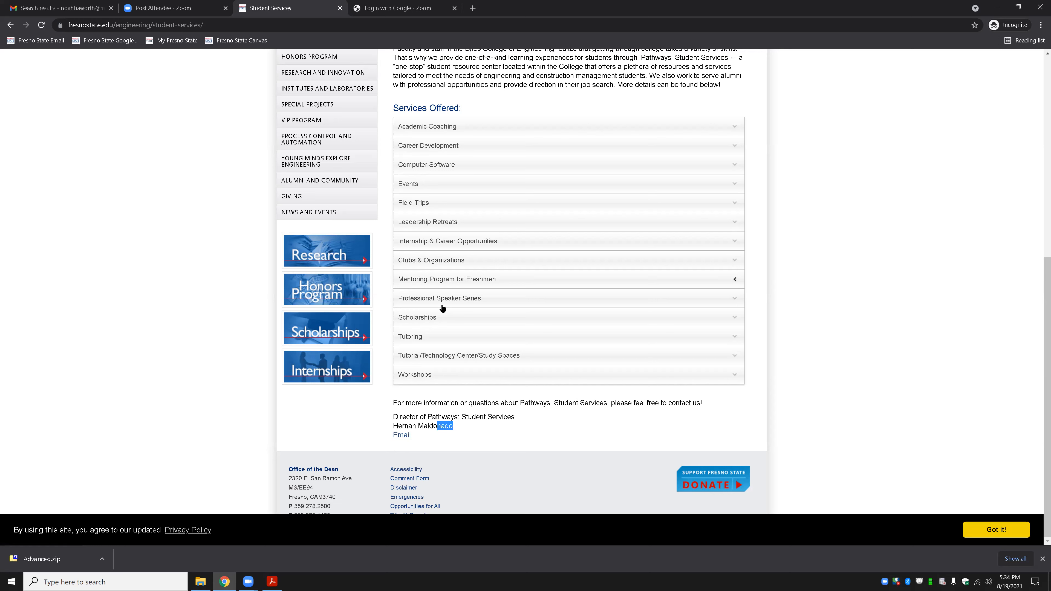
pyautogui.rightClick(404, 436)
pyautogui.click(459, 494)
pyautogui.click(286, 542)
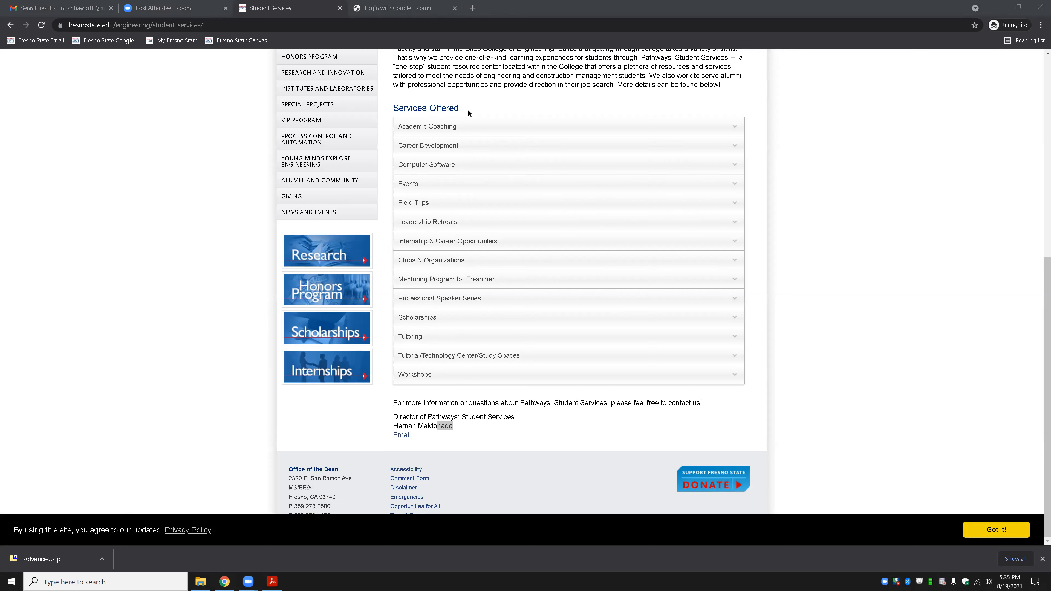
pyautogui.click(996, 7)
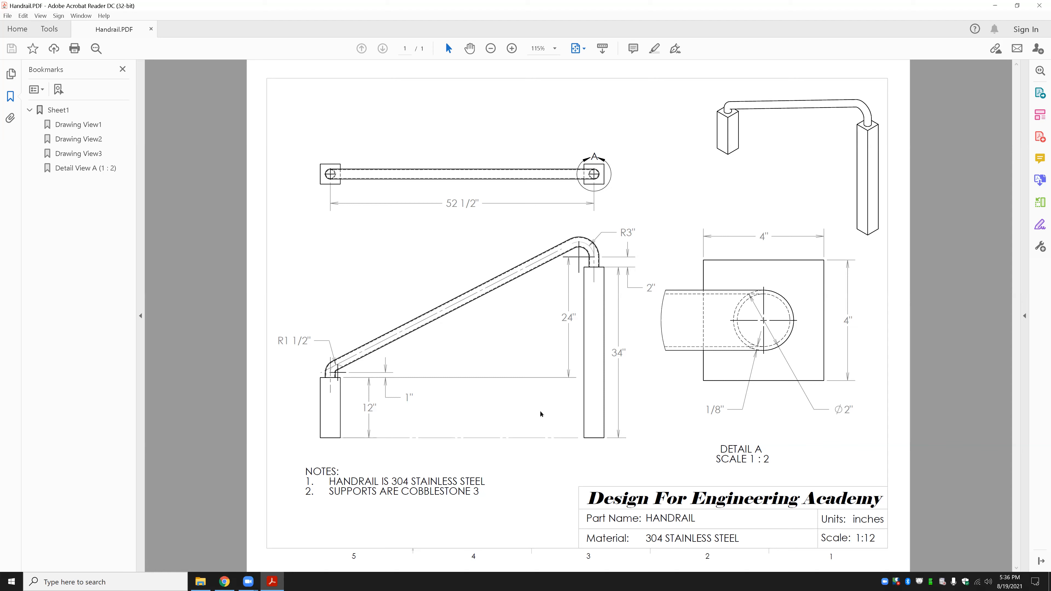
pyautogui.click(995, 6)
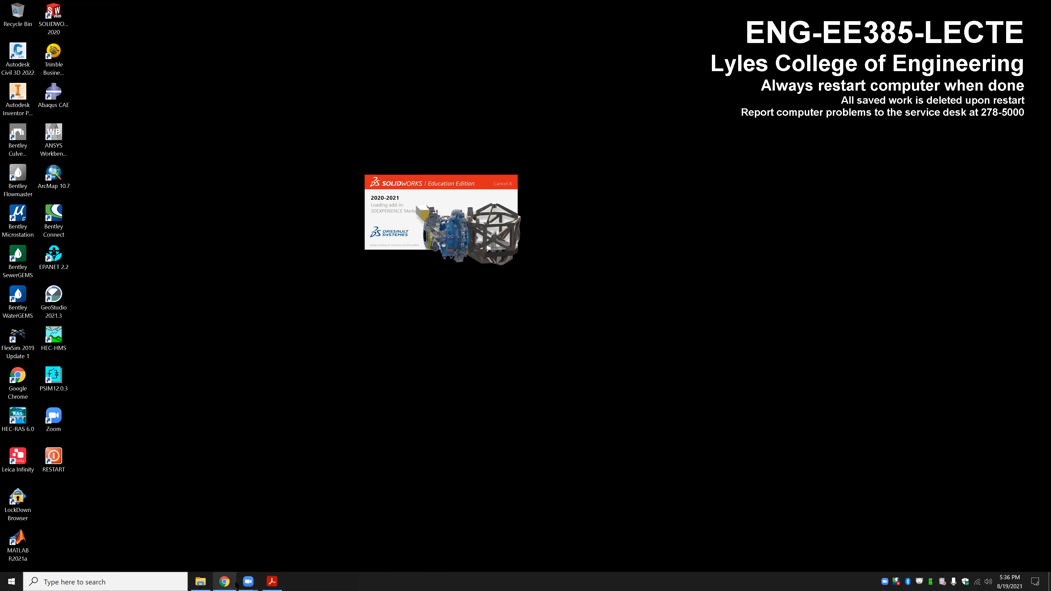
pyautogui.click(272, 581)
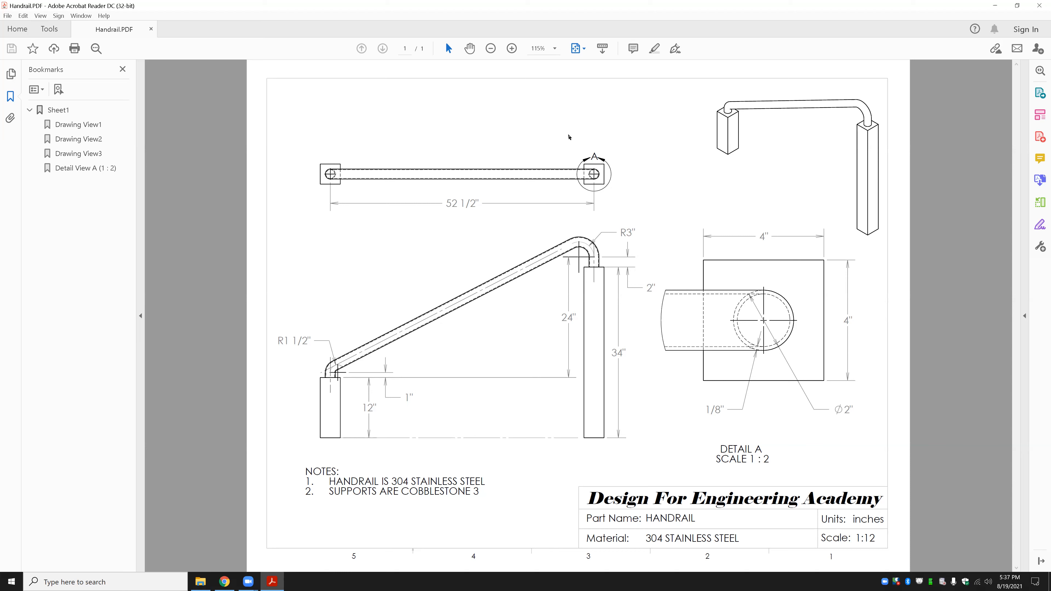
pyautogui.click(994, 5)
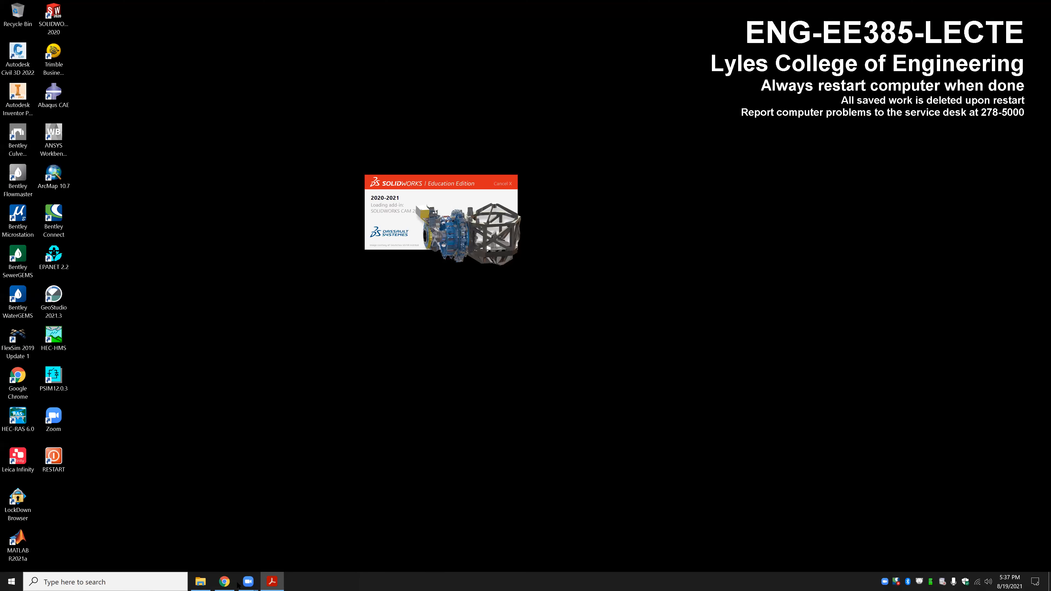
pyautogui.click(272, 582)
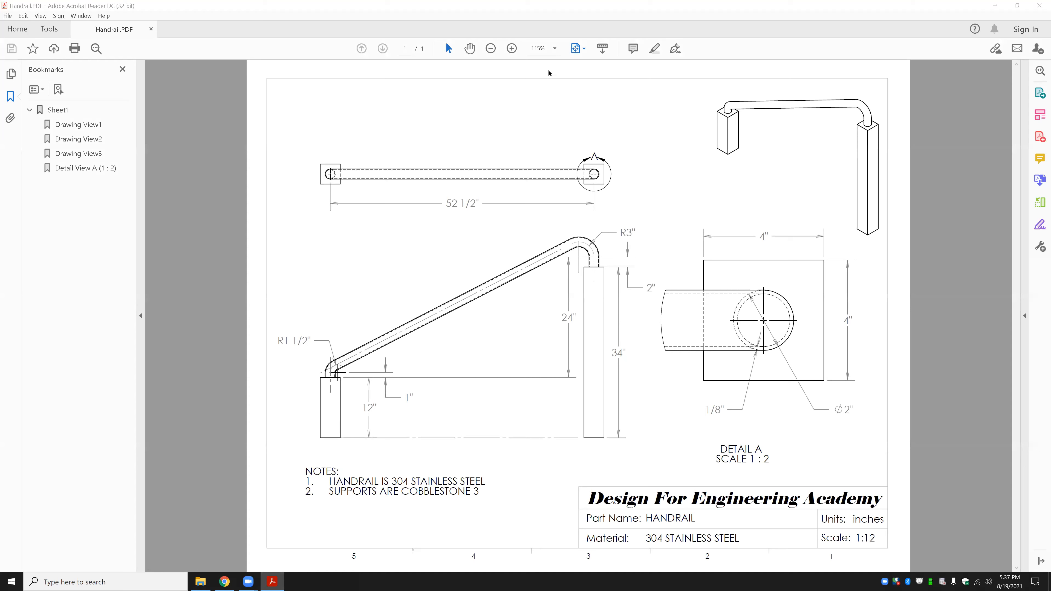
pyautogui.click(681, 11)
pyautogui.press('super+Right')
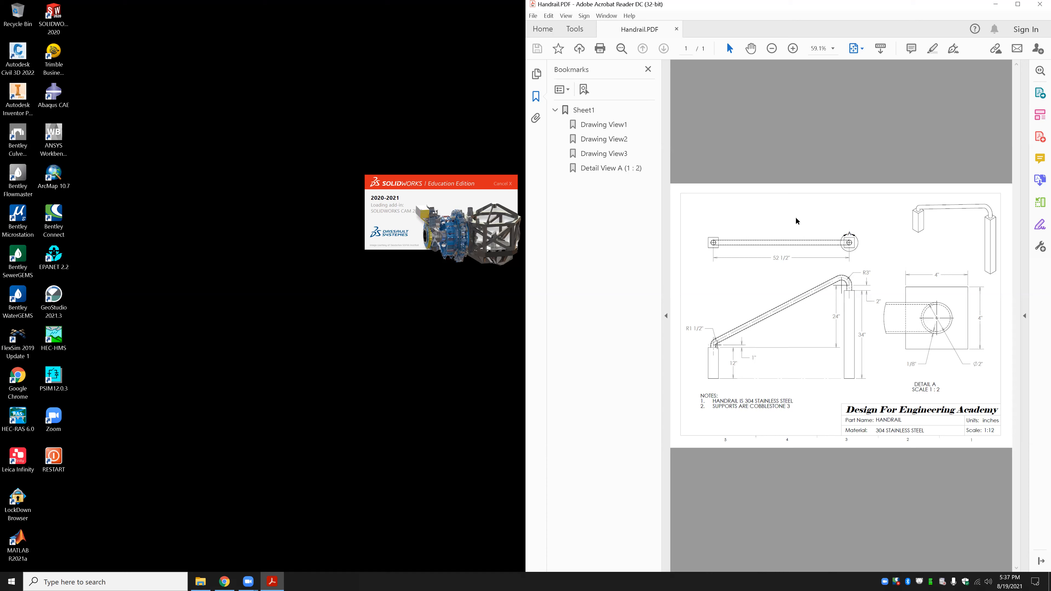
pyautogui.press('super+Up')
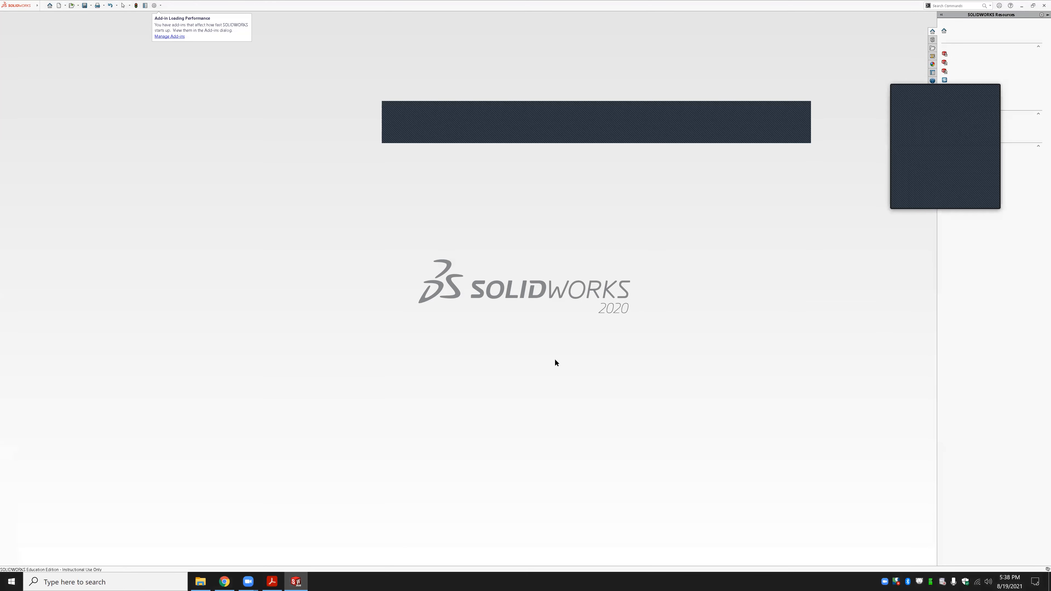
# Switch to SOLIDWORKS and create a new part document
pyautogui.click(276, 583)
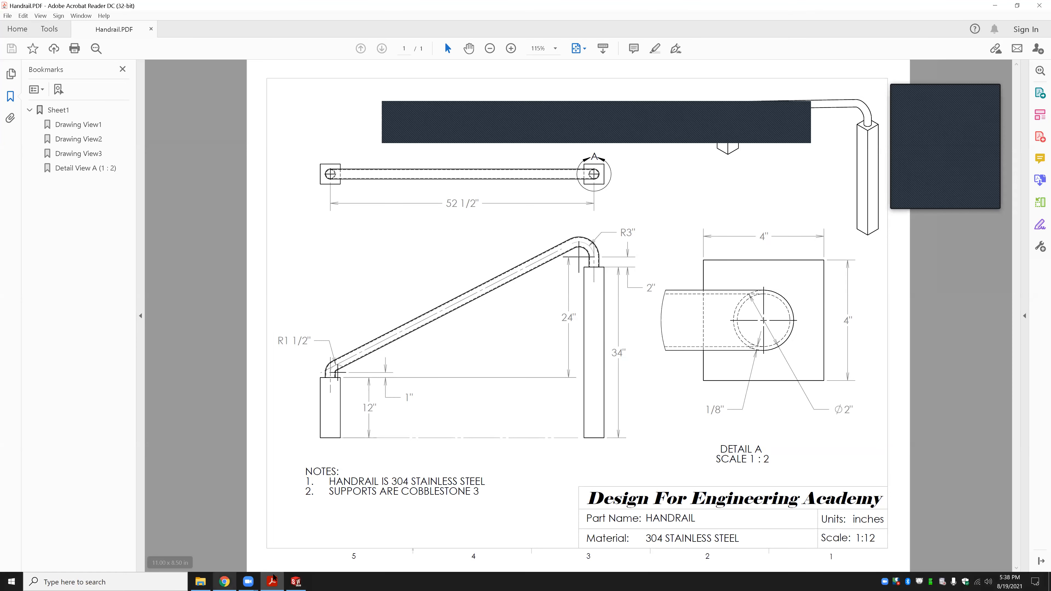
pyautogui.click(296, 581)
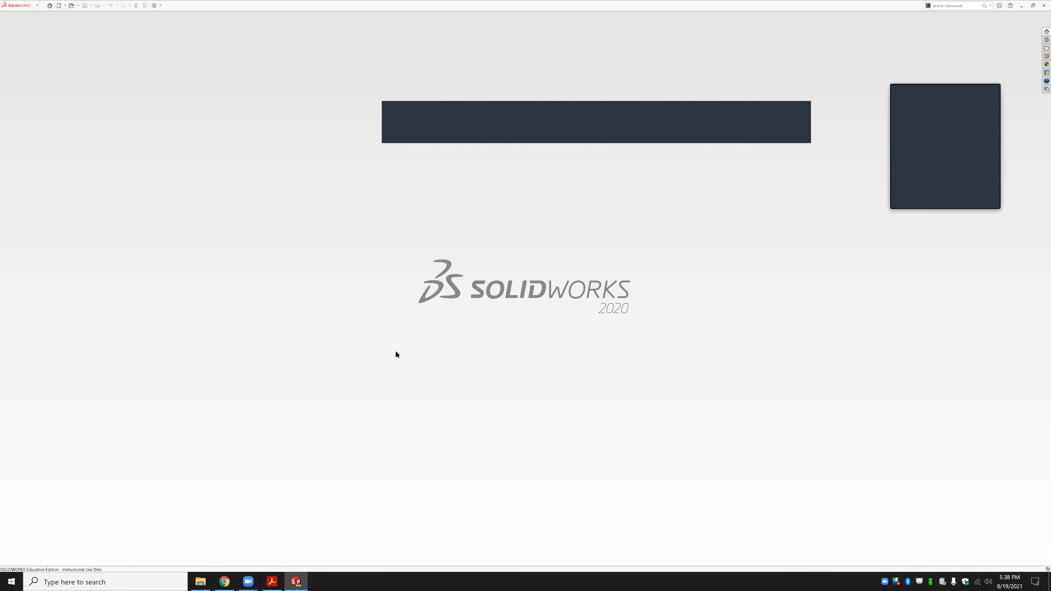
pyautogui.hotkey('ctrl', 'n')
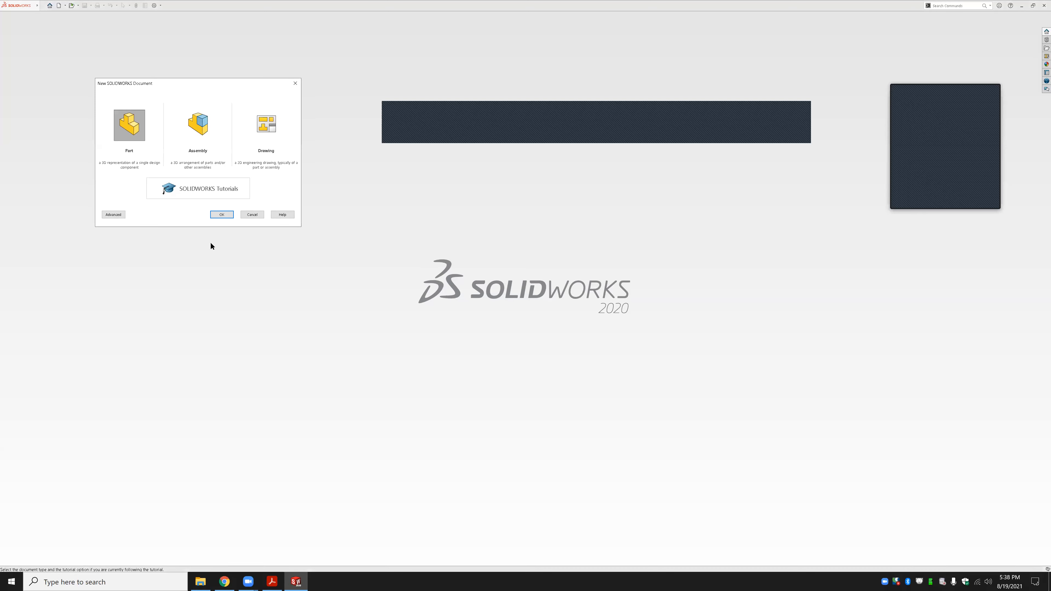
pyautogui.click(227, 215)
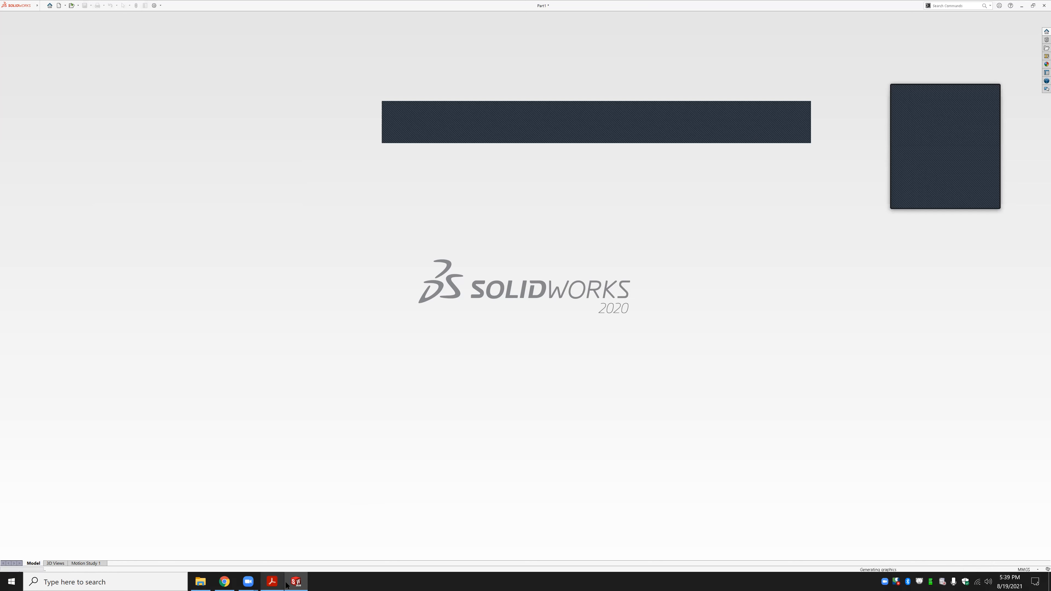
# Look through the general system options of SOLIDWORKS for an interface size setting
pyautogui.click(201, 581)
pyautogui.click(470, 13)
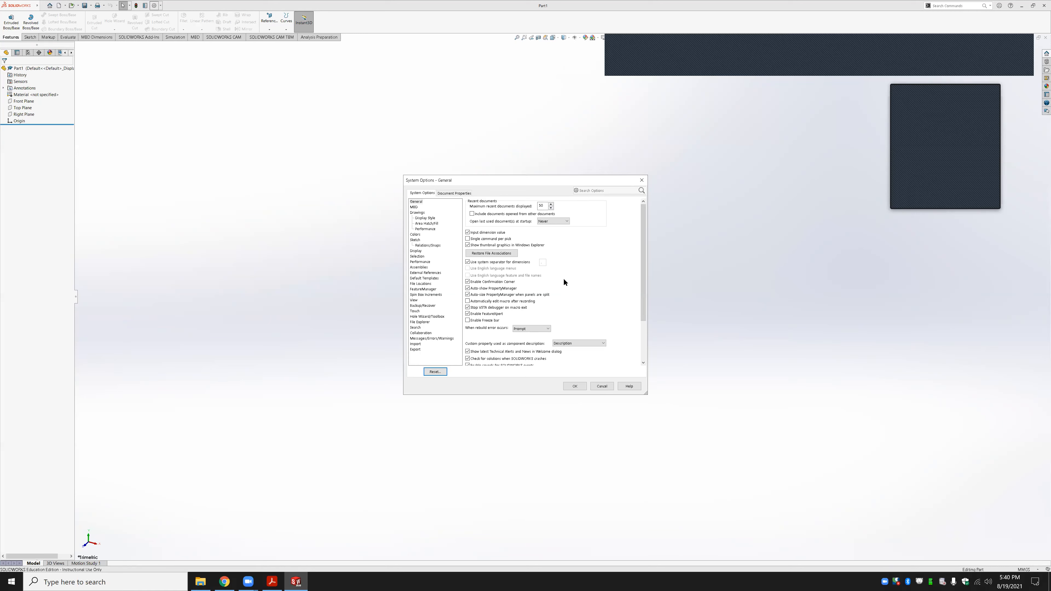
pyautogui.scroll(-4, 565, 281)
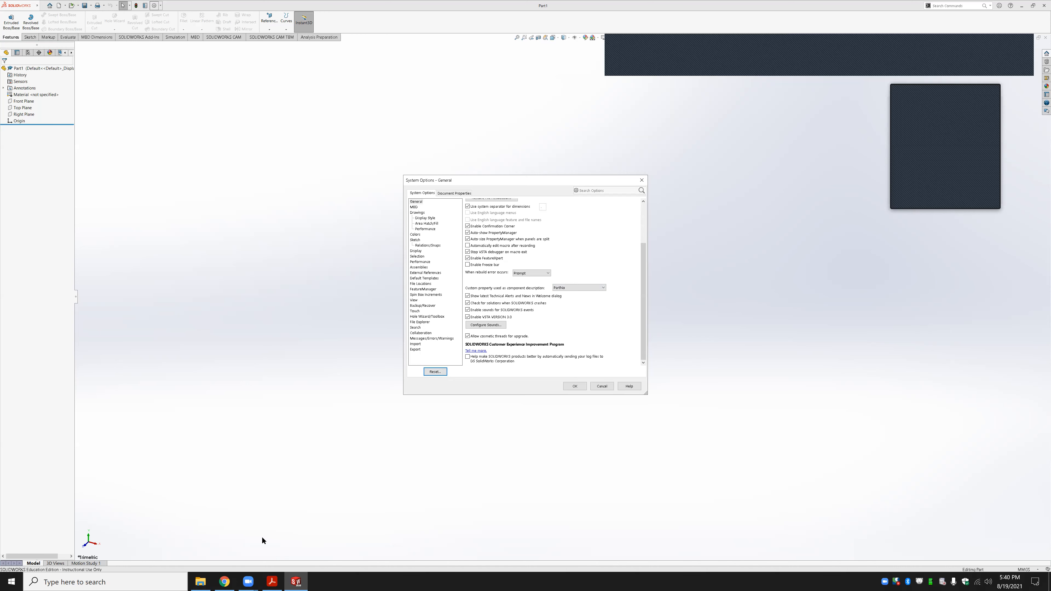
# Switch to Chrome and search the web for "how to increase solidworks icon/font size"
pyautogui.click(223, 582)
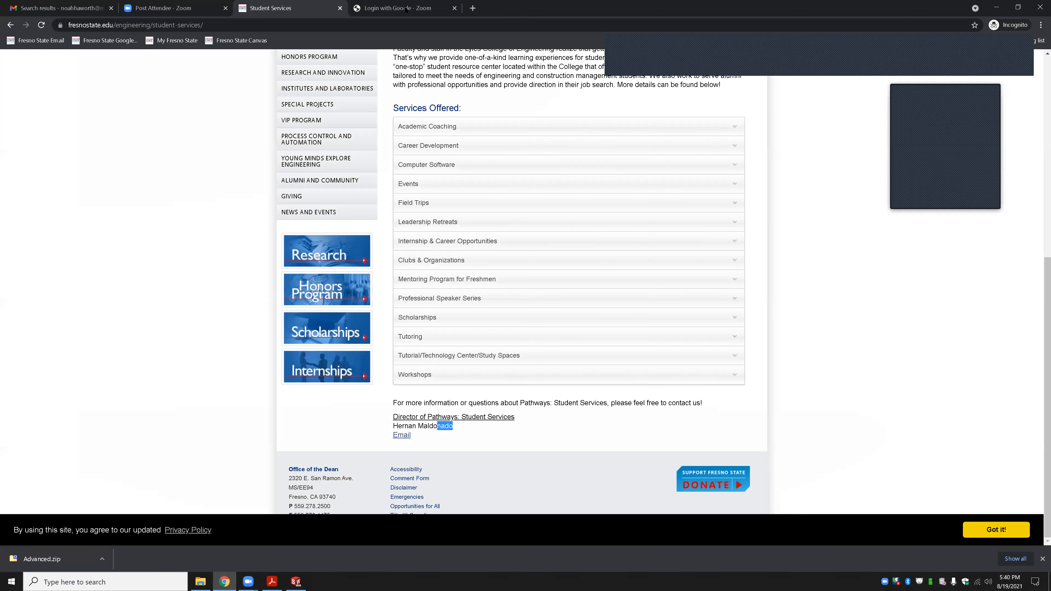
pyautogui.click(402, 7)
pyautogui.click(411, 24)
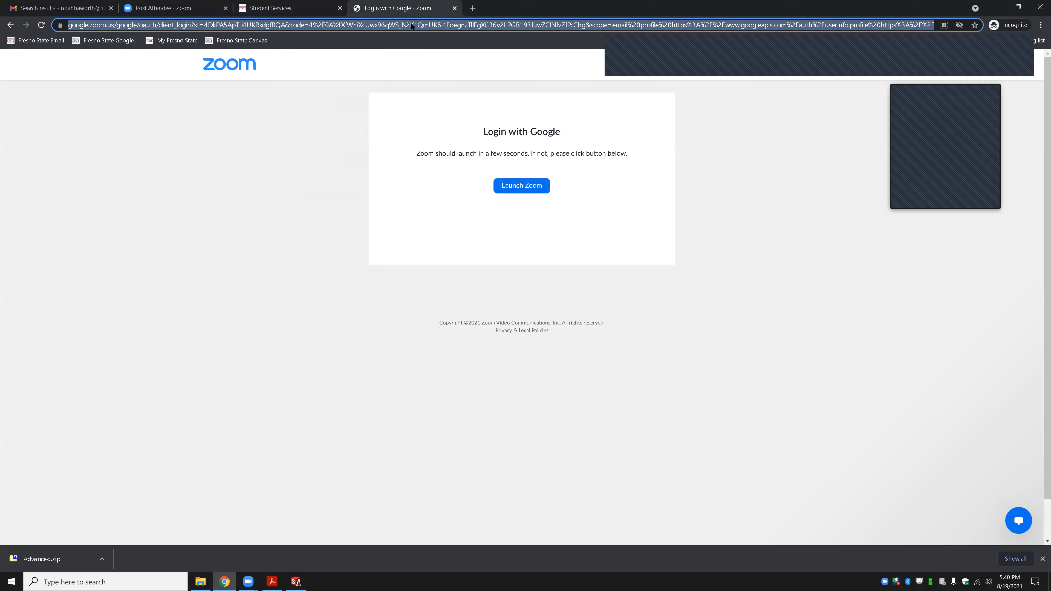
pyautogui.write('how to increase sol')
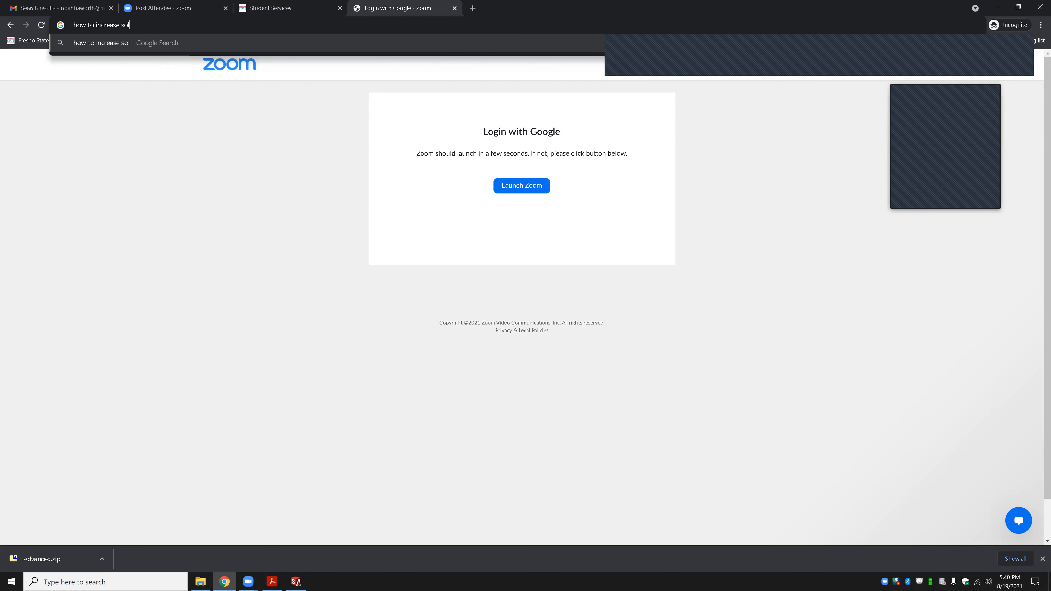
pyautogui.write('idworks icon/fo')
pyautogui.write('nt size')
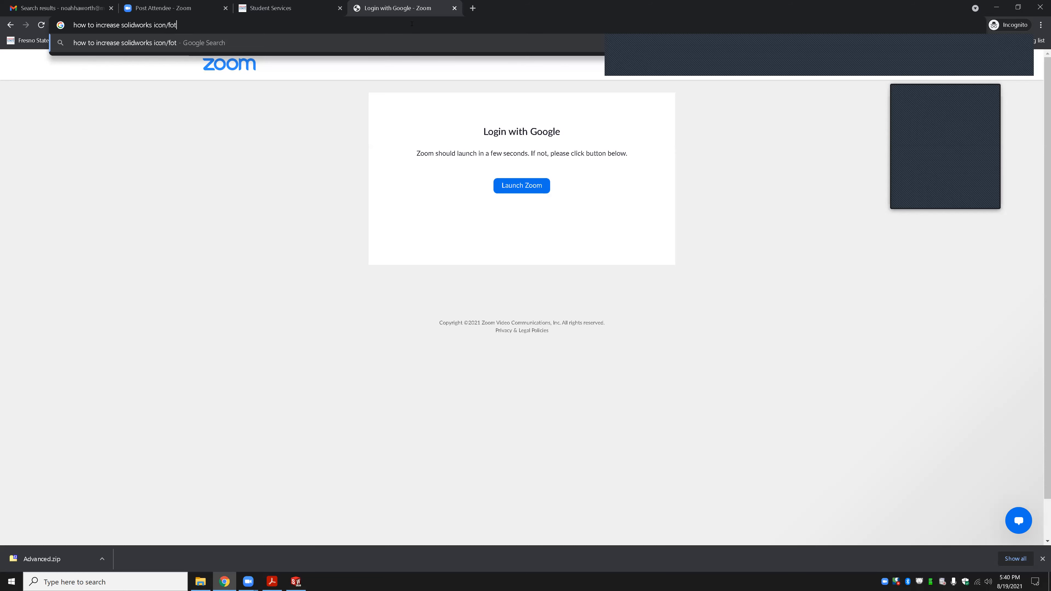
pyautogui.press('Return')
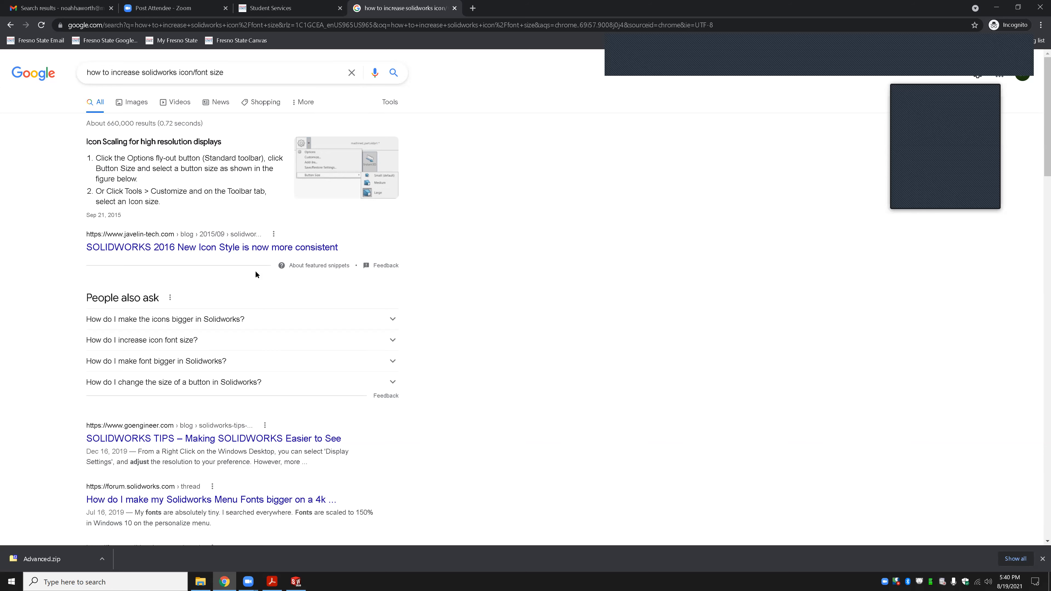
# Return to SOLIDWORKS, close the system options and set the button size to Medium
pyautogui.click(296, 582)
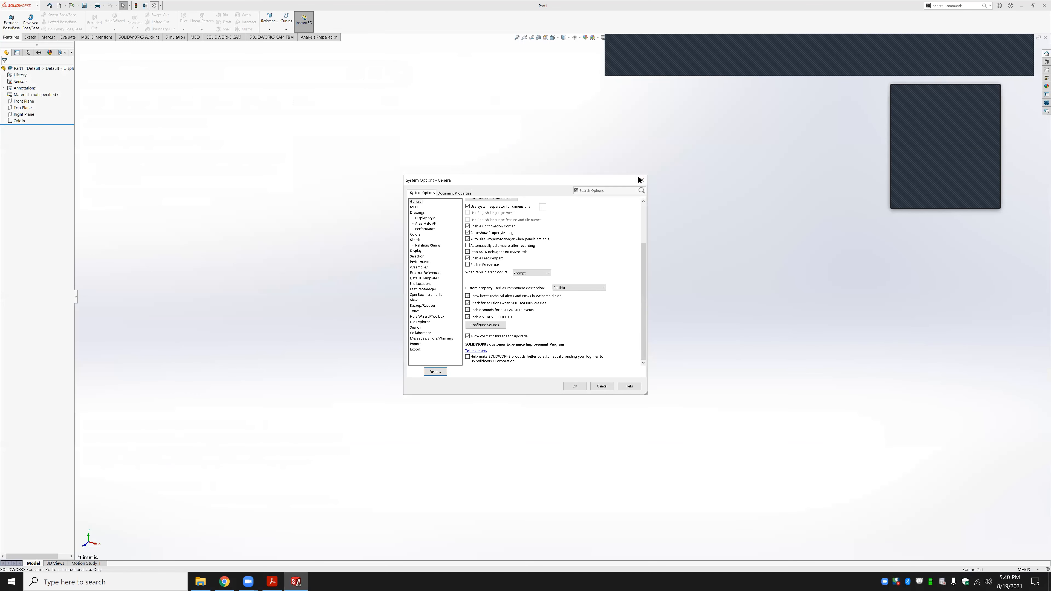
pyautogui.click(642, 180)
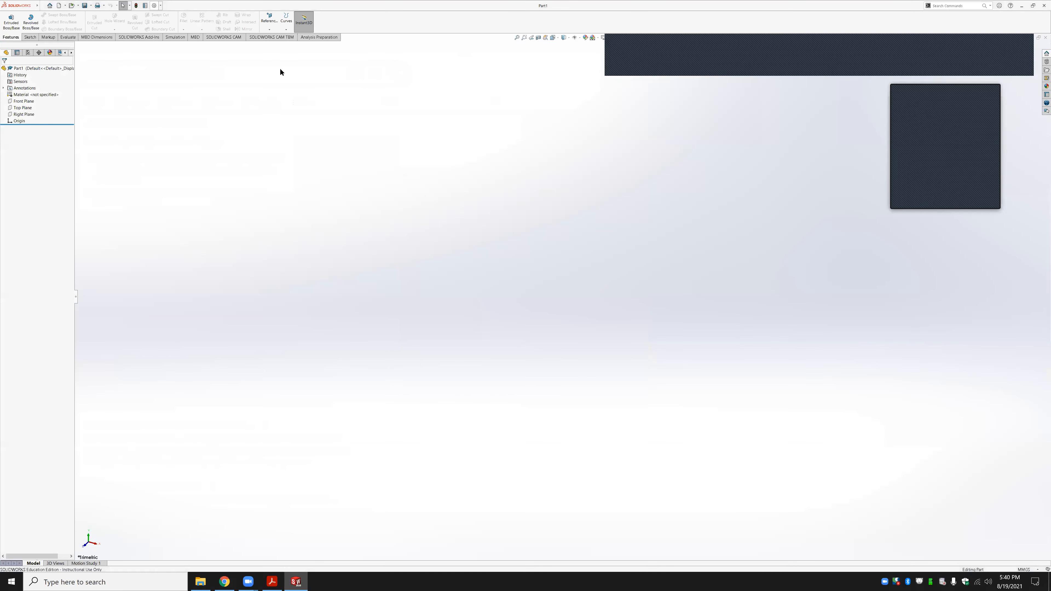
pyautogui.click(161, 5)
pyautogui.moveTo(178, 42)
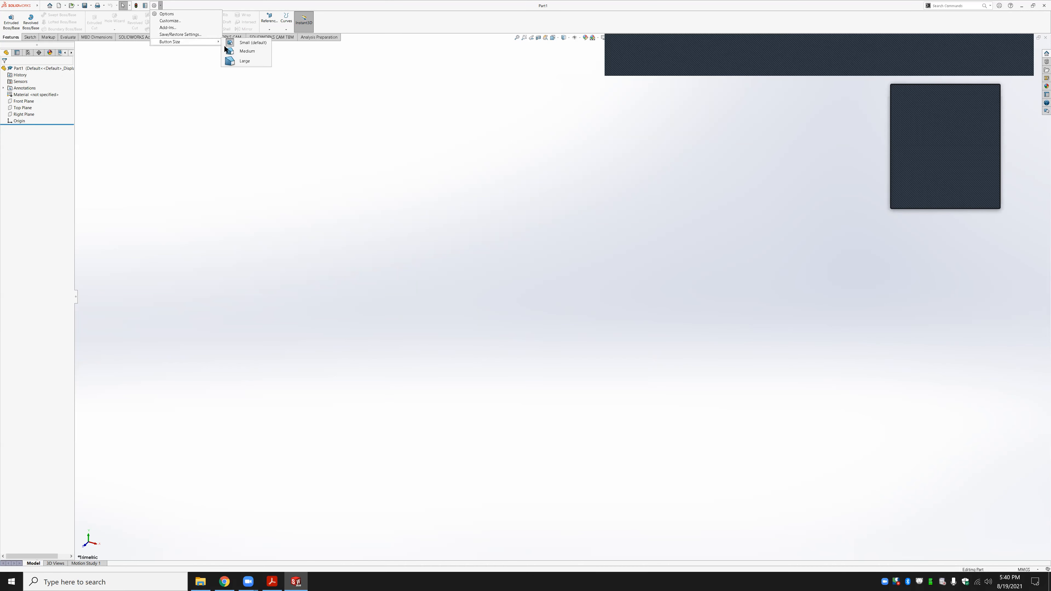
pyautogui.click(240, 51)
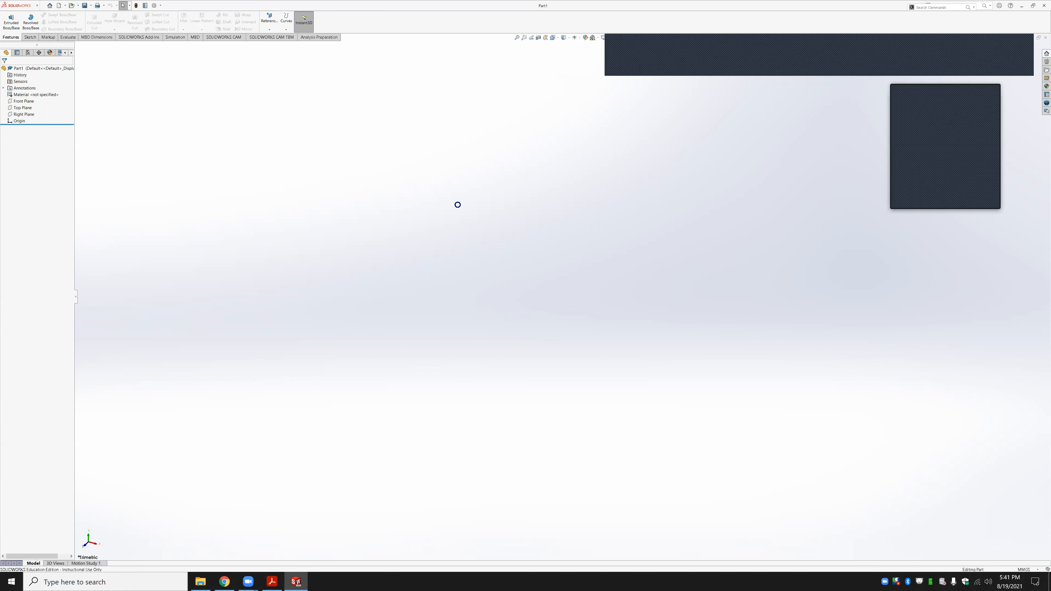
pyautogui.click(582, 294)
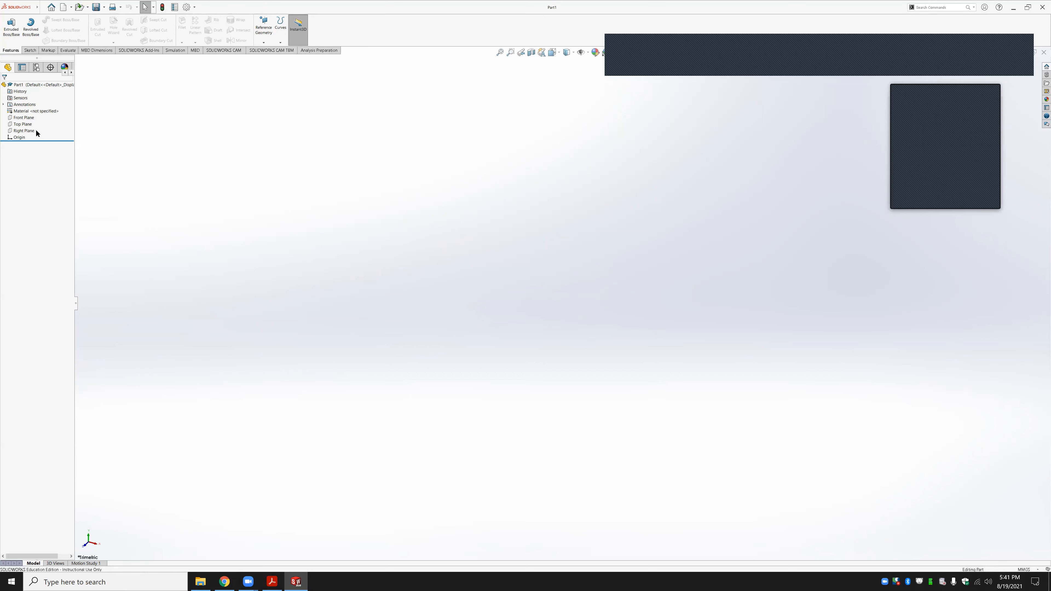
# Select the Top Plane and orient the view normal to it
pyautogui.click(23, 117)
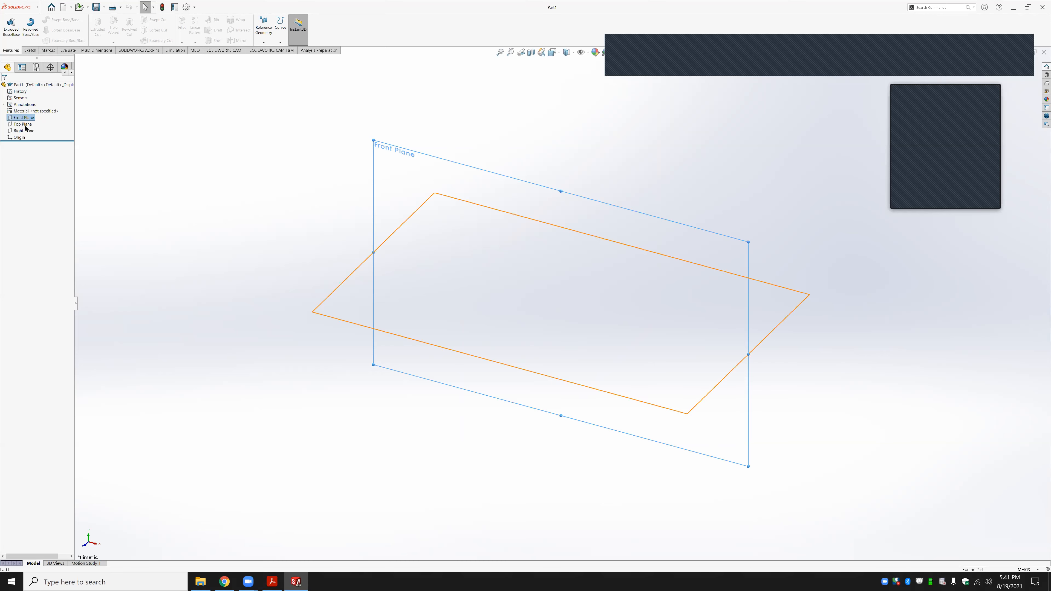
pyautogui.click(30, 125)
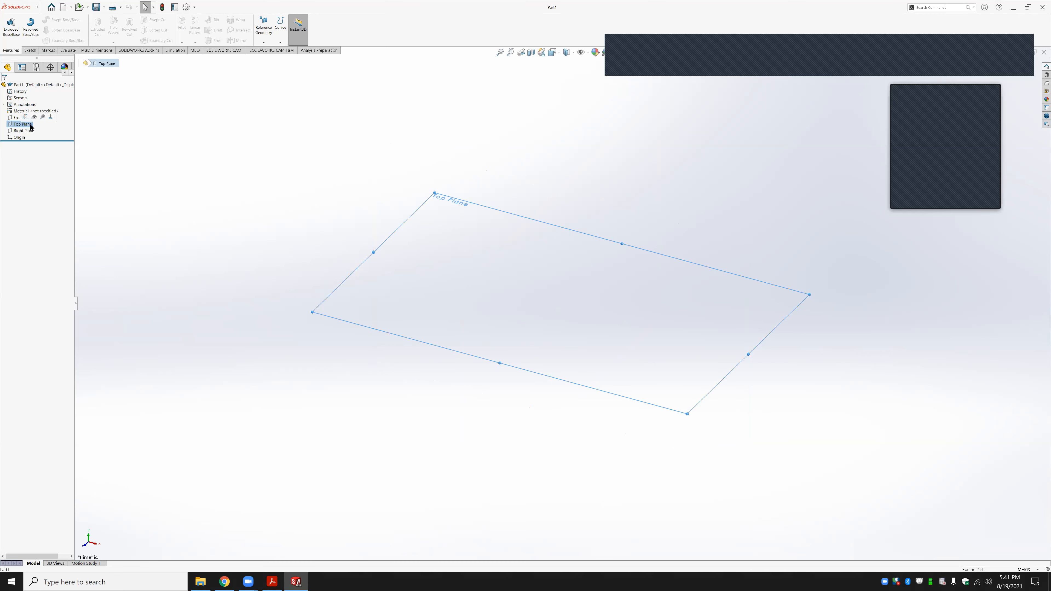
pyautogui.click(50, 118)
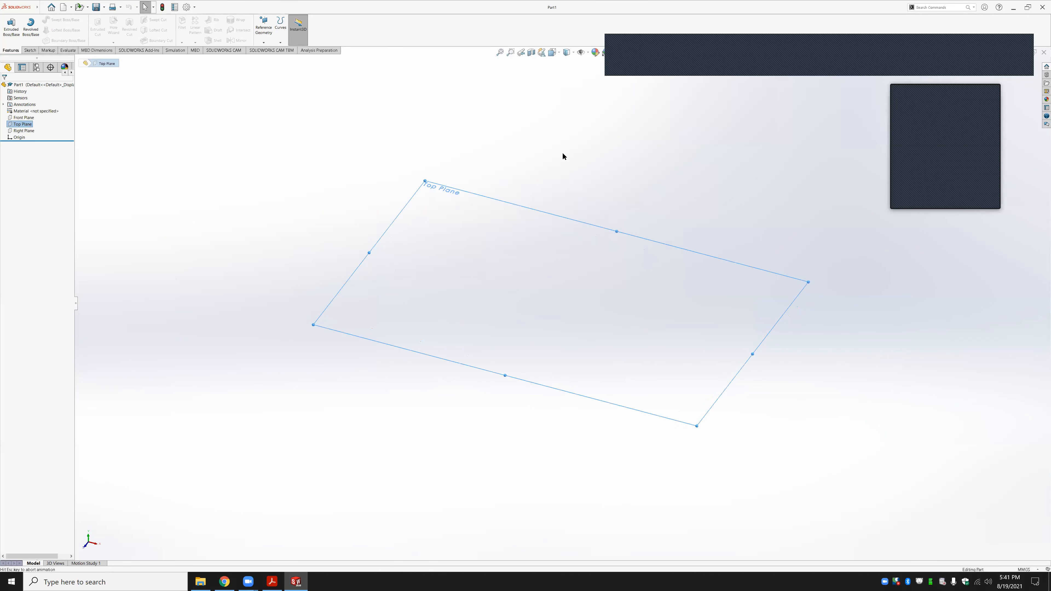
# Set the document units to IPS, check the handrail drawing in Acrobat Reader and return to the part in SOLIDWORKS
pyautogui.click(1037, 570)
pyautogui.click(1007, 551)
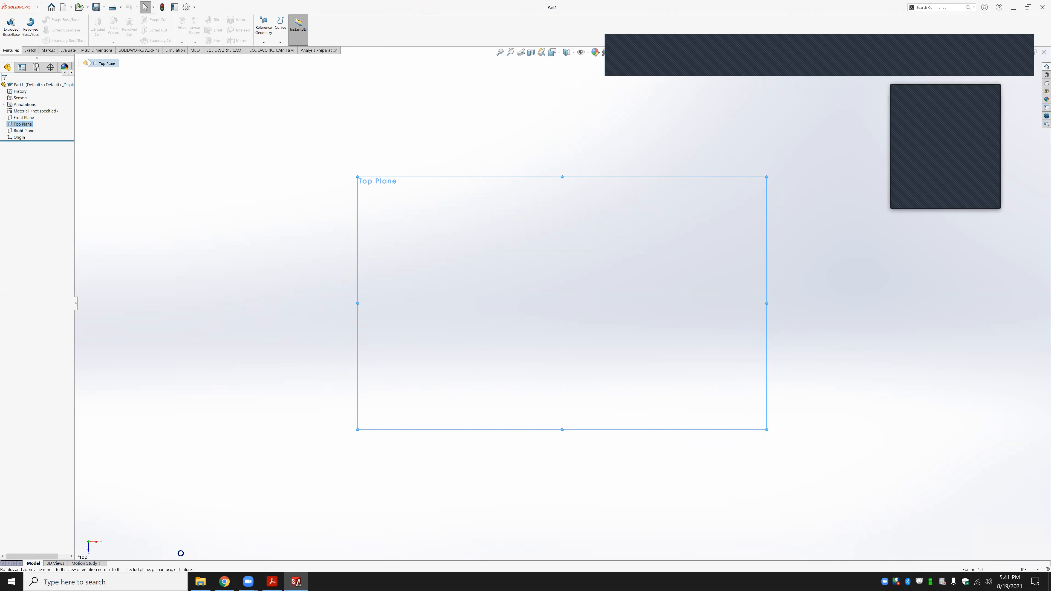
pyautogui.click(268, 584)
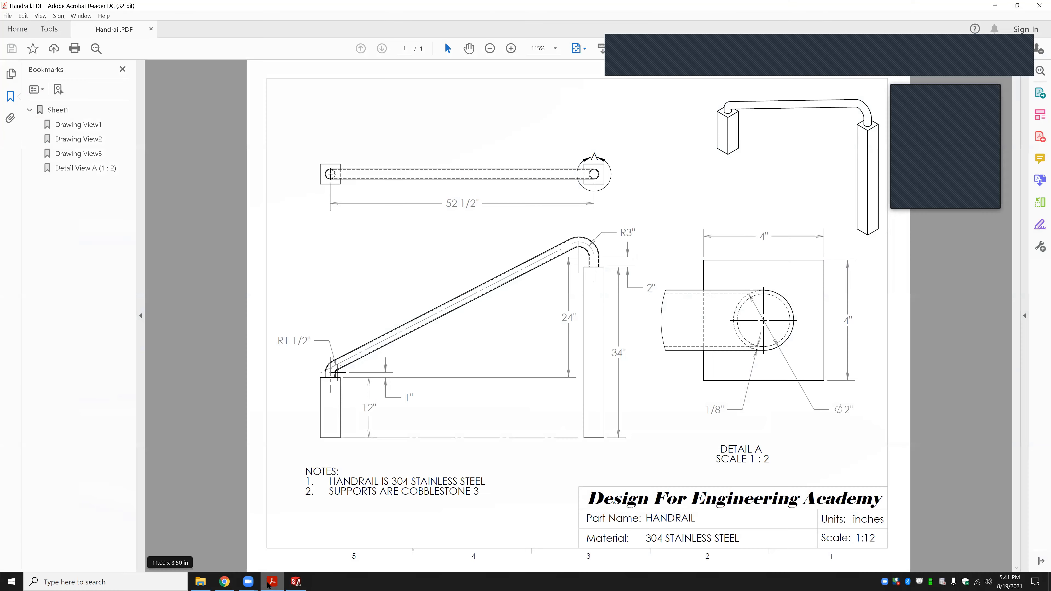
pyautogui.click(269, 582)
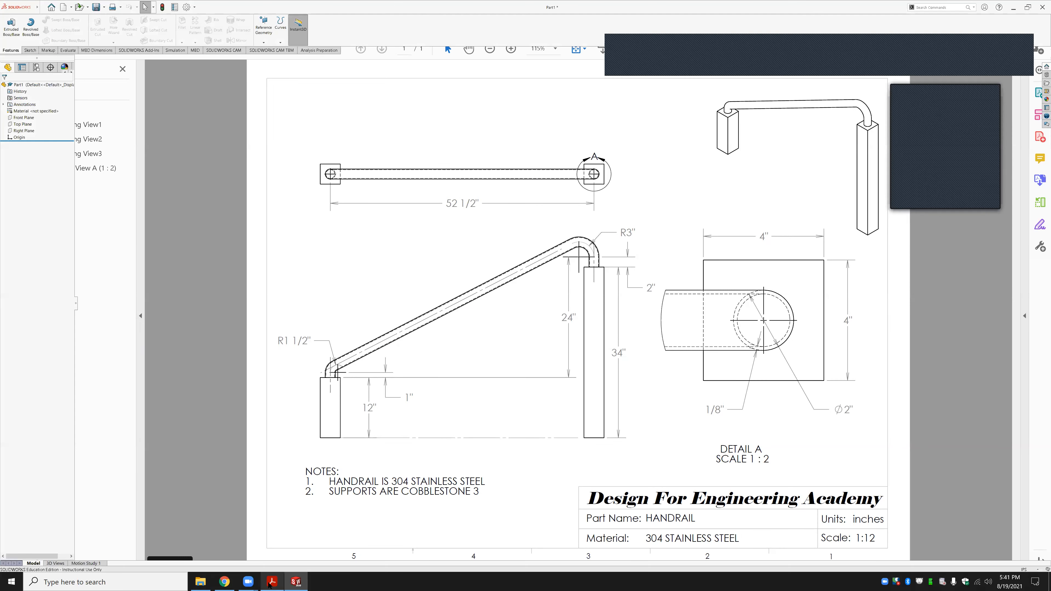
pyautogui.click(1011, 8)
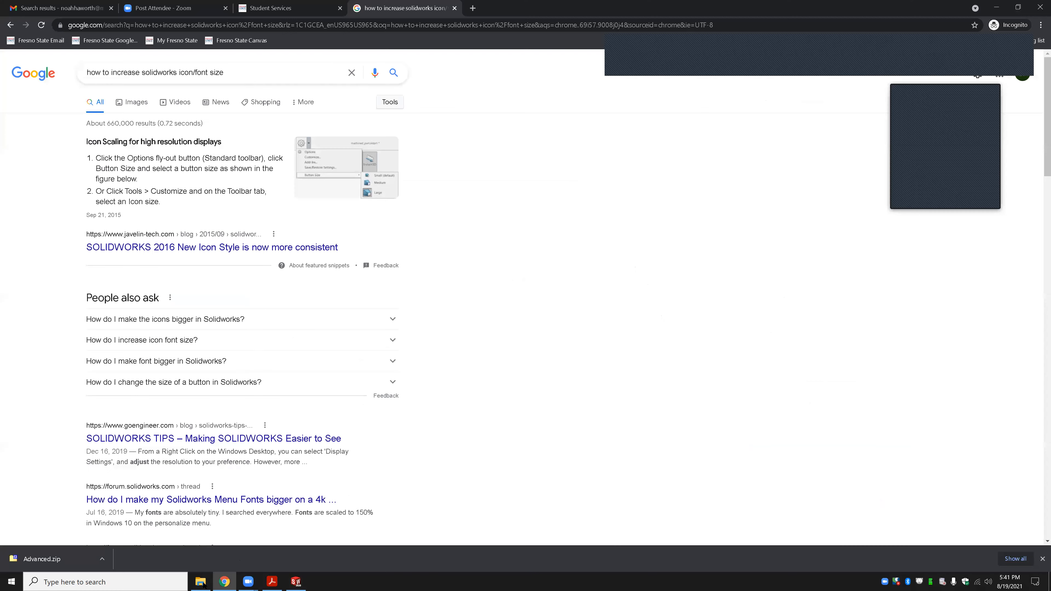
pyautogui.click(294, 581)
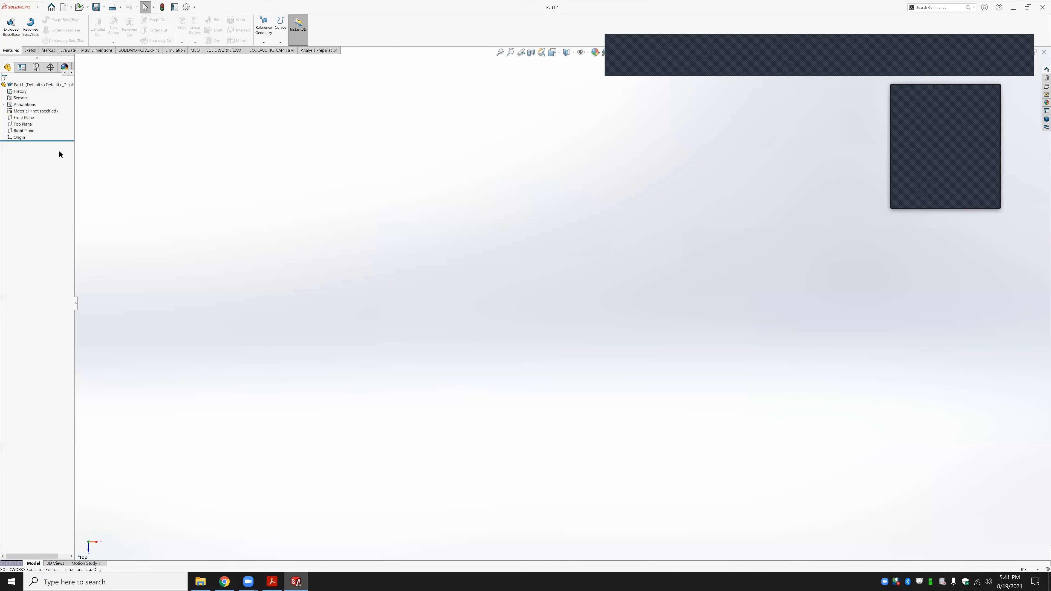
# Sketch a center rectangle about 1.74 by 2.03 in on the Top Plane, centered on the origin
pyautogui.click(29, 50)
pyautogui.click(49, 29)
pyautogui.click(51, 46)
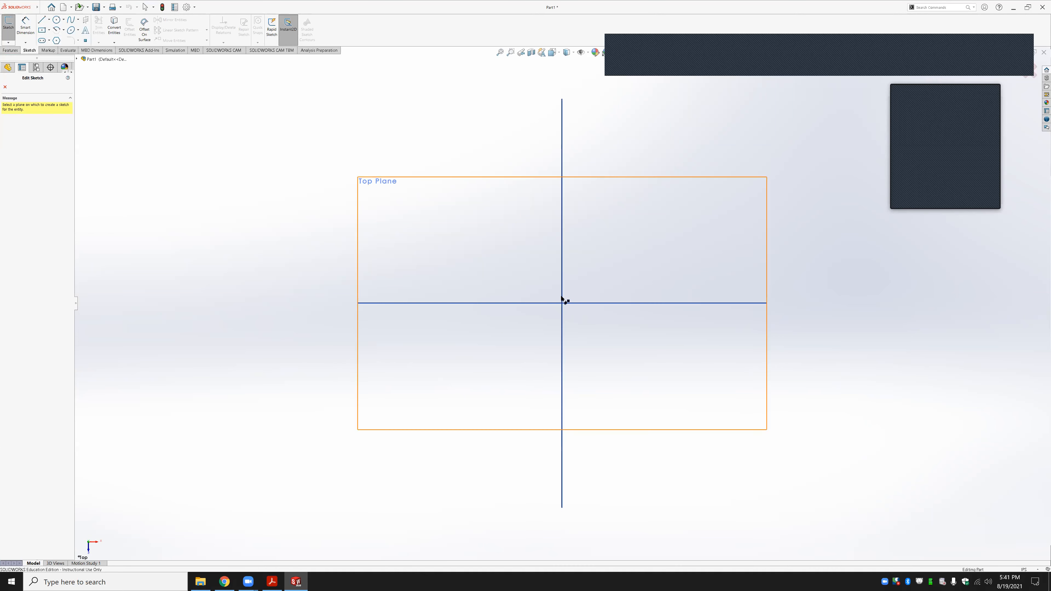
pyautogui.click(572, 304)
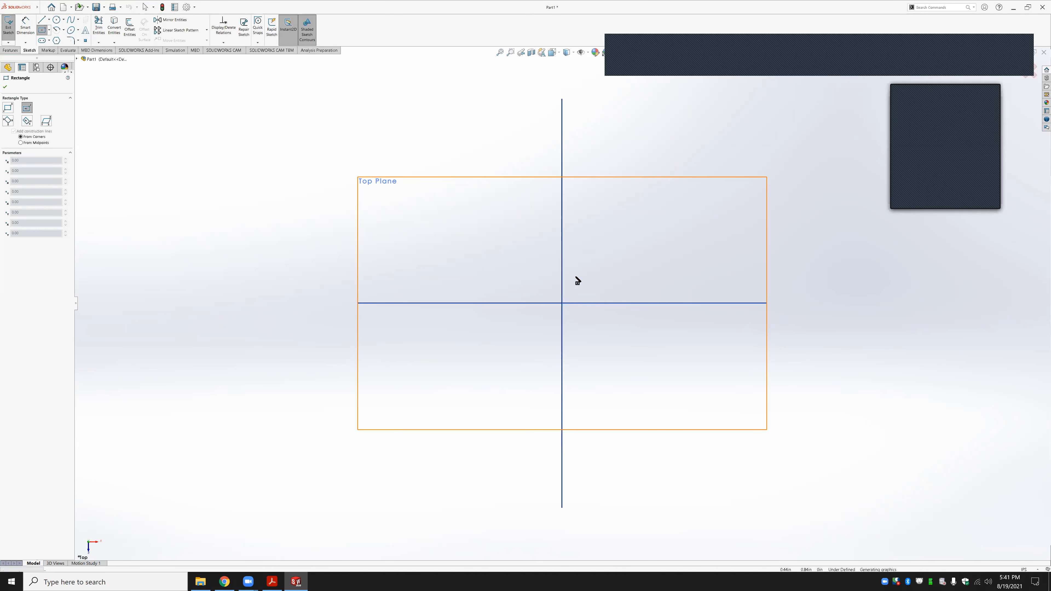
pyautogui.click(563, 303)
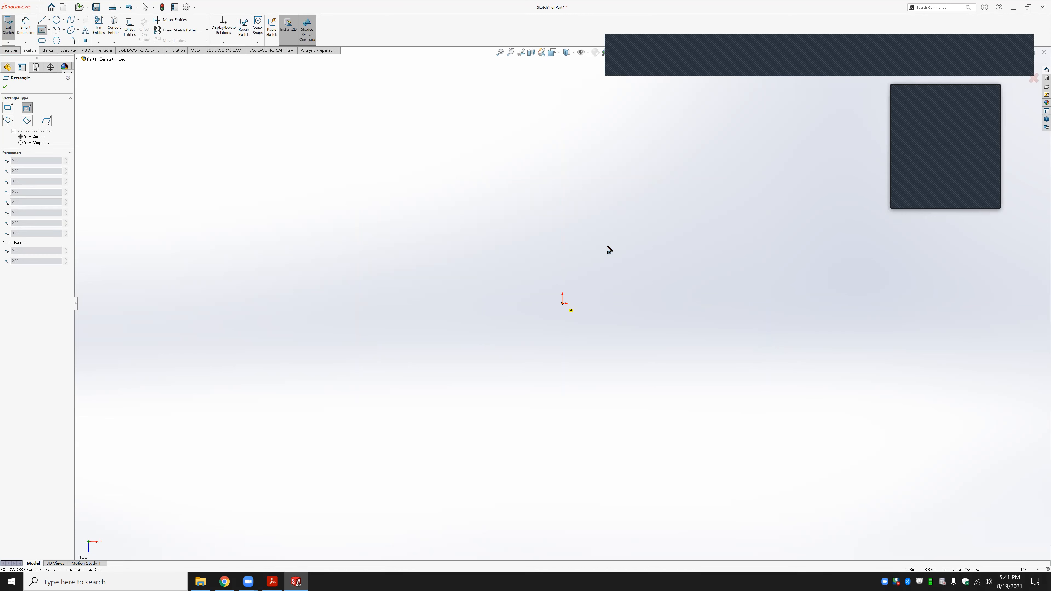
pyautogui.click(613, 244)
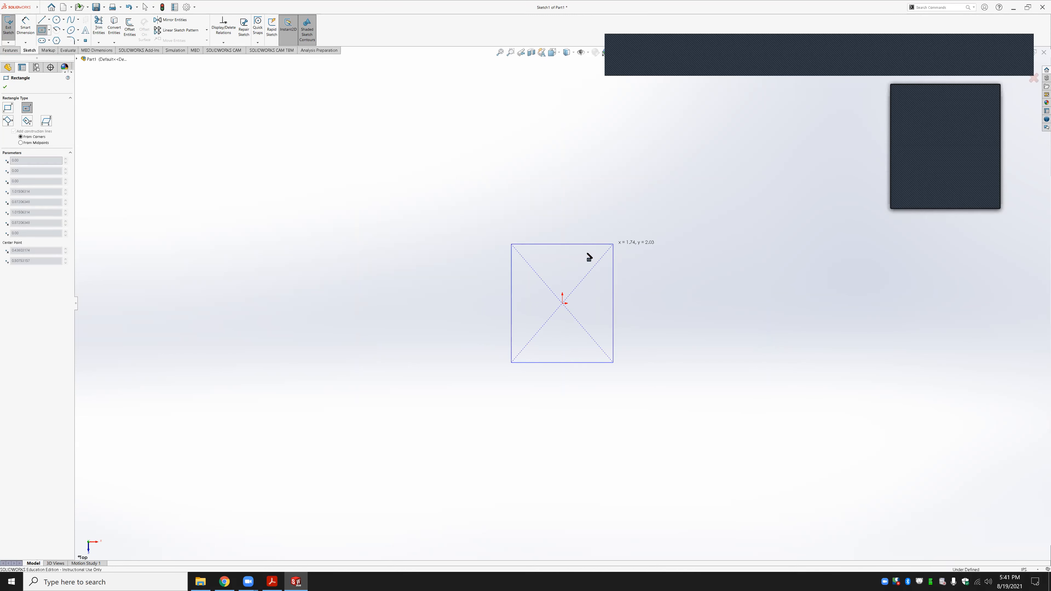
# Add an equal relation between the rectangle's upper horizontal side and its adjacent vertical side
pyautogui.press('Escape')
pyautogui.doubleClick(581, 244)
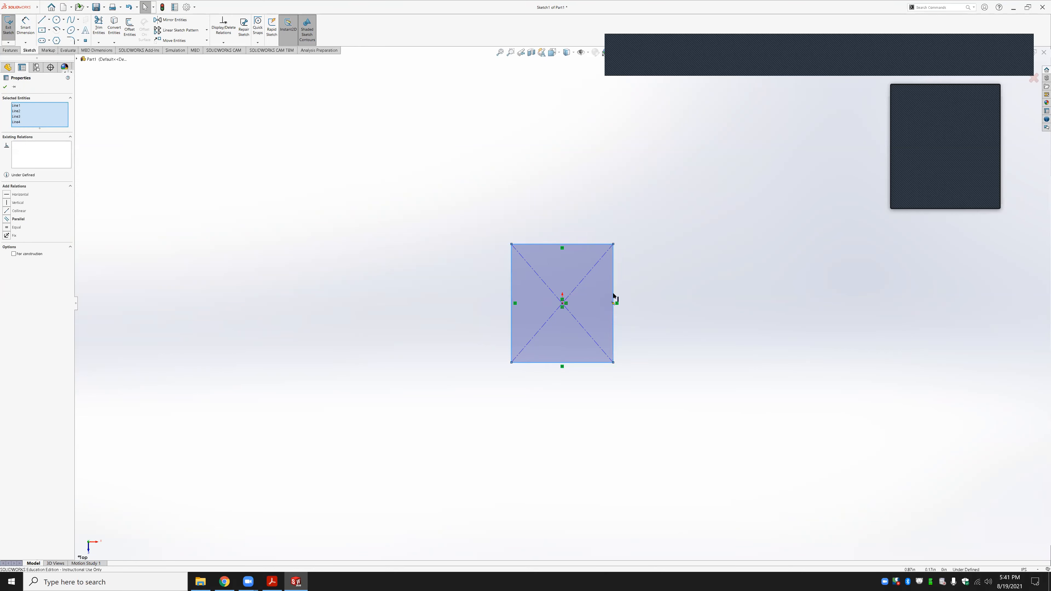
pyautogui.keyDown('ctrl'); pyautogui.click(612, 270); pyautogui.keyUp('ctrl')
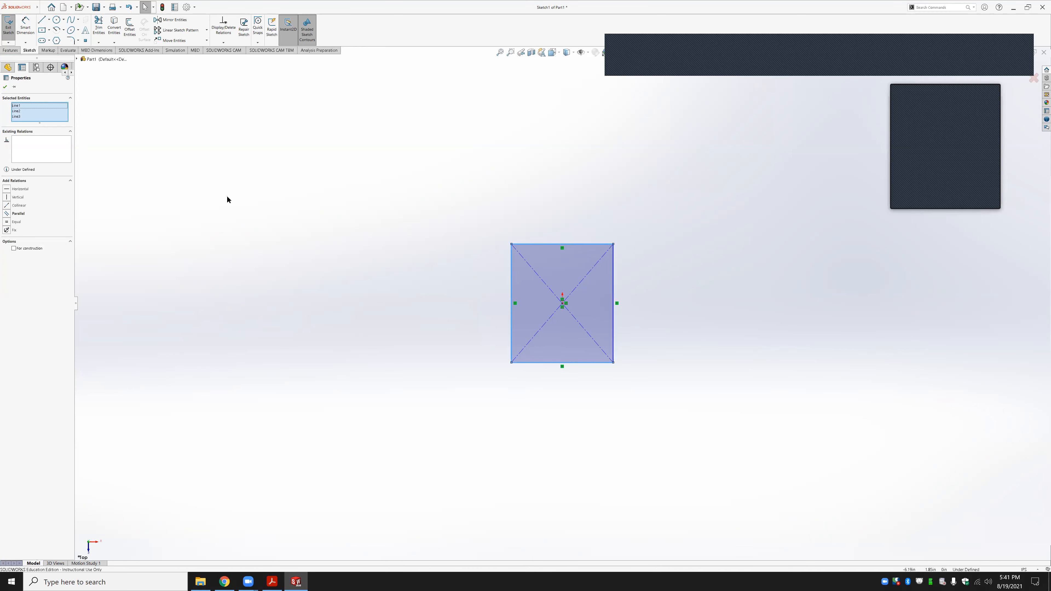
pyautogui.click(314, 229)
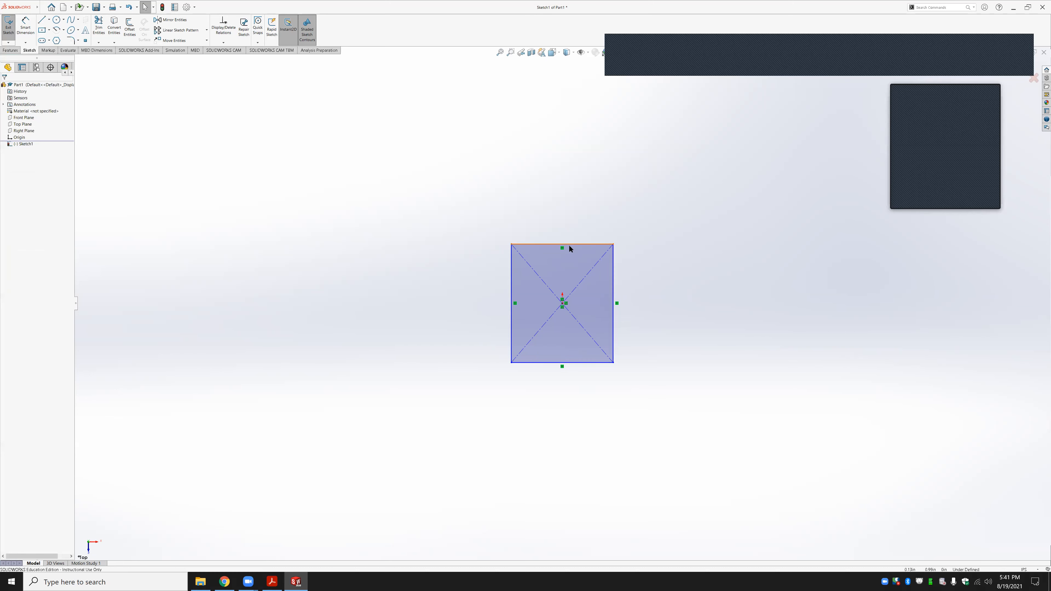
pyautogui.click(579, 245)
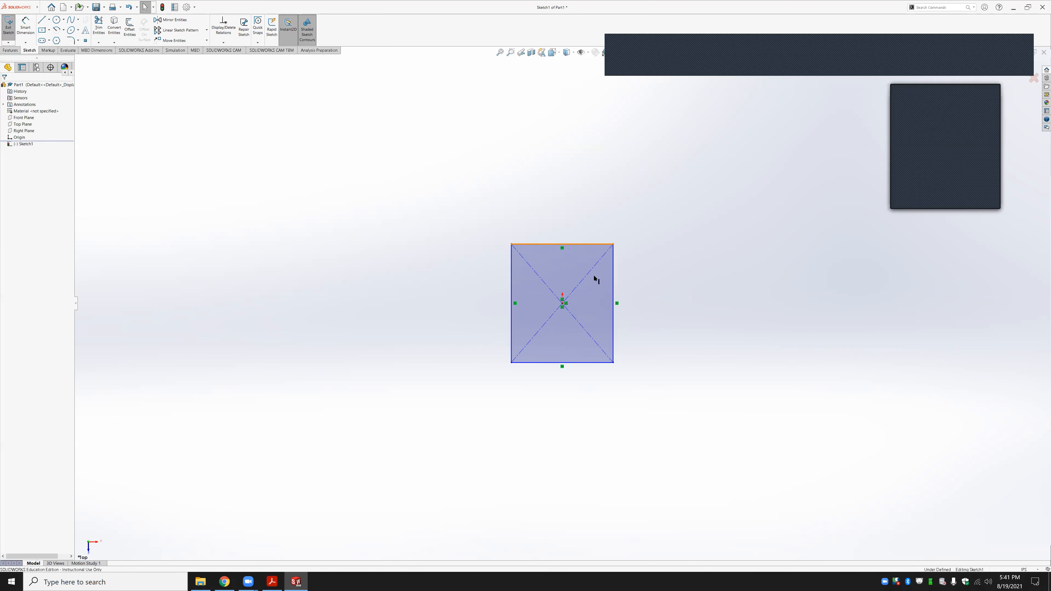
pyautogui.keyDown('ctrl'); pyautogui.click(614, 296); pyautogui.keyUp('ctrl')
pyautogui.click(673, 266)
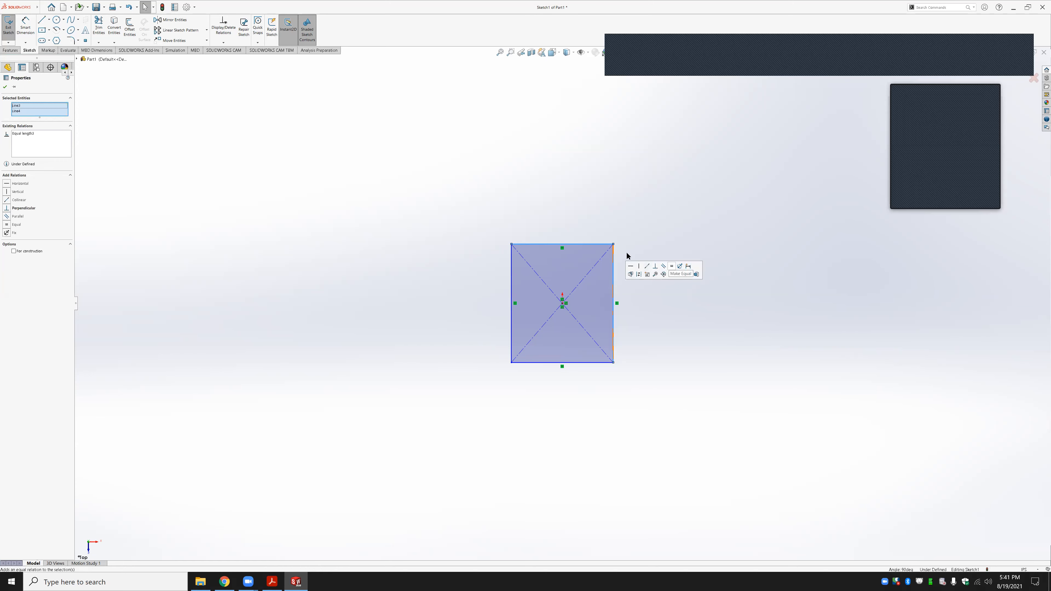
# Dimension the upper side of the square at 4 in
pyautogui.click(25, 28)
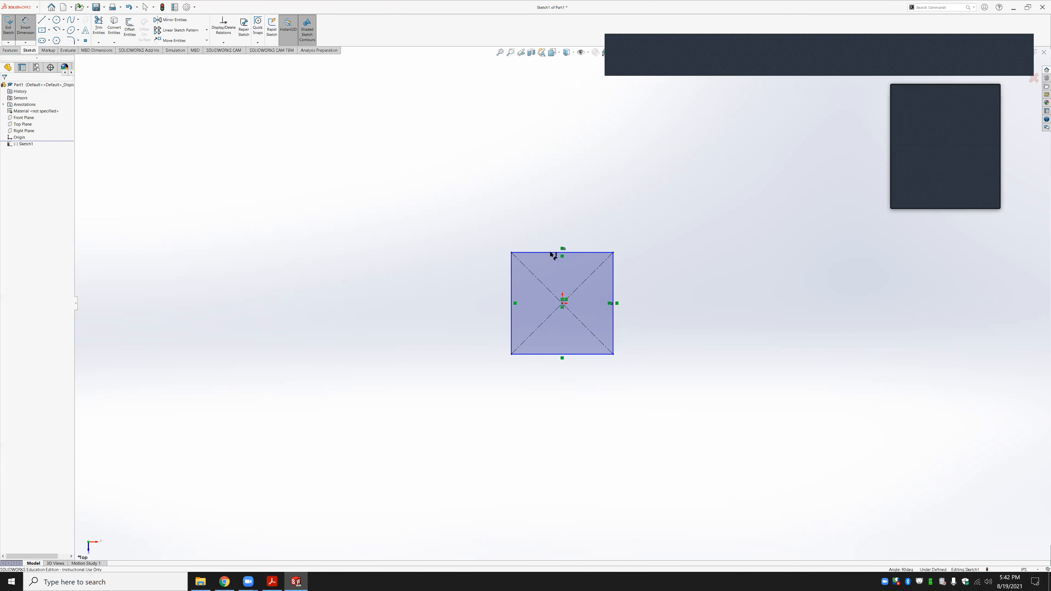
pyautogui.click(555, 253)
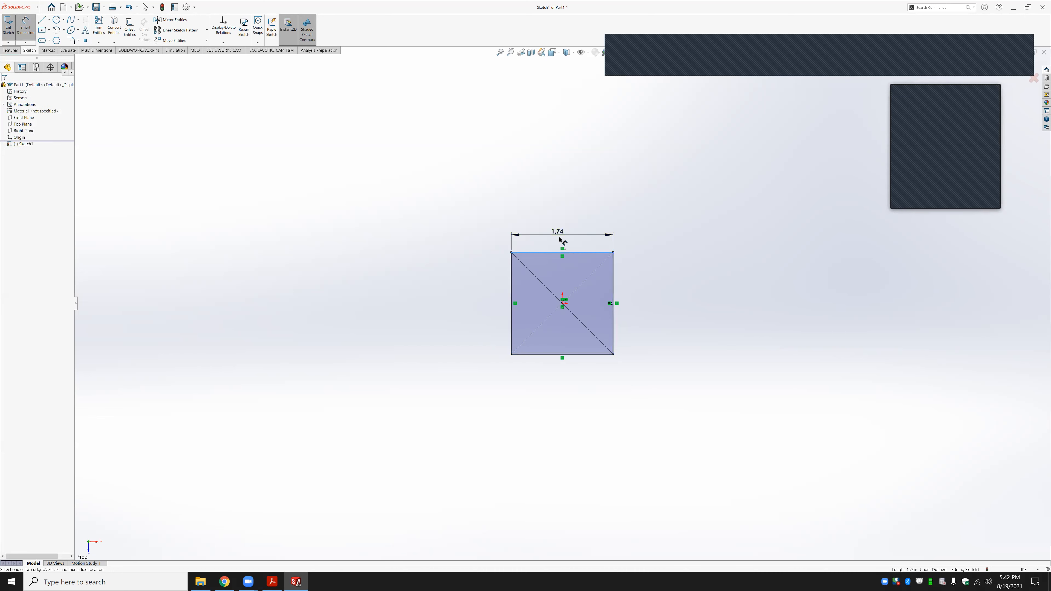
pyautogui.click(559, 240)
pyautogui.write('4')
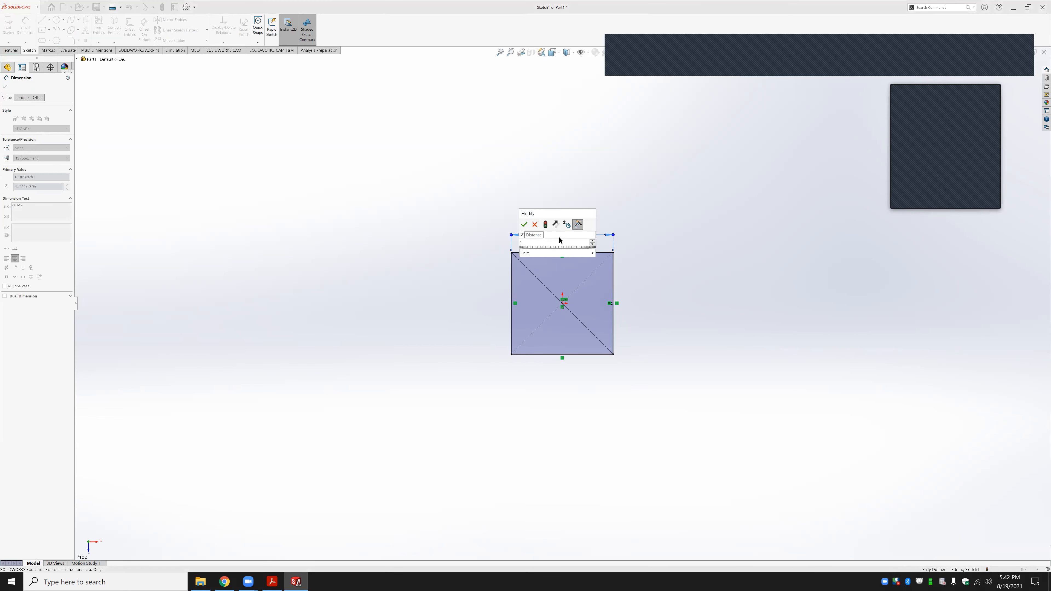
pyautogui.press('Return')
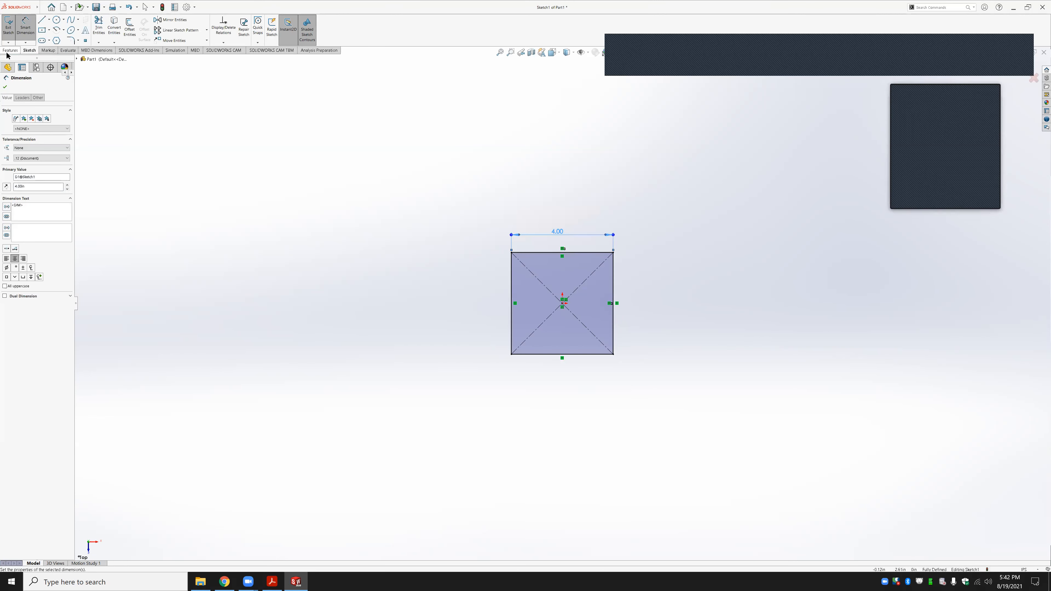
# Check the short post's height in the drawing PDF and extrude the square to a blind depth of 12 in
pyautogui.click(8, 52)
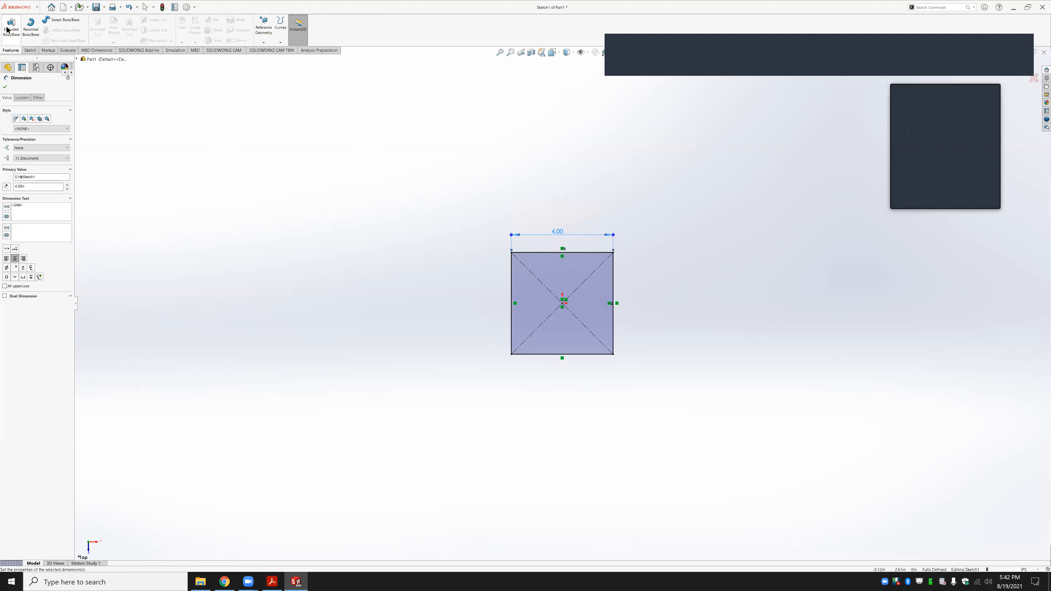
pyautogui.click(274, 582)
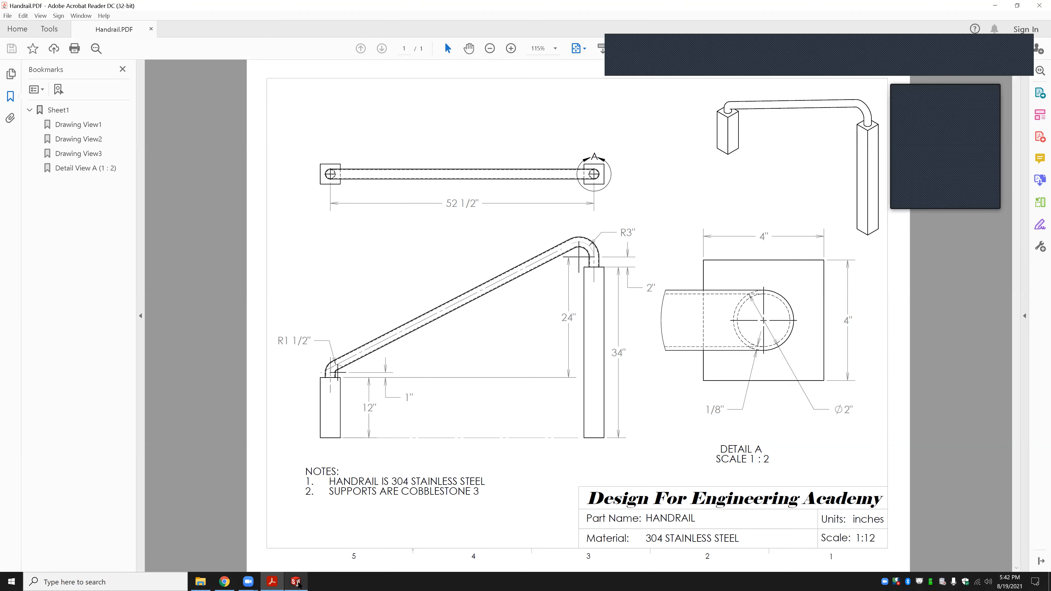
pyautogui.click(298, 581)
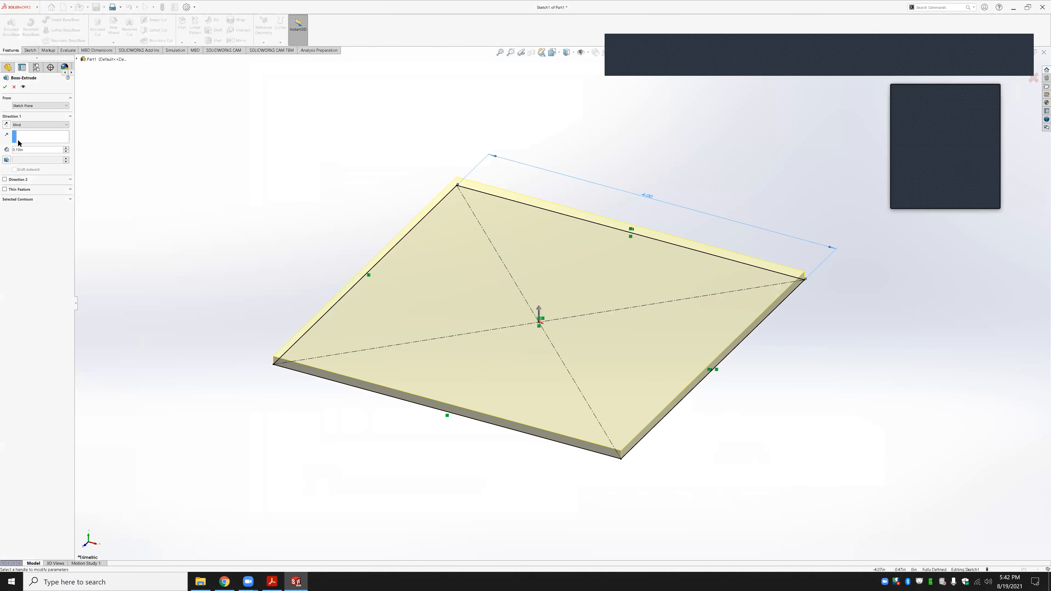
pyautogui.moveTo(25, 150); pyautogui.dragTo(1, 149)
pyautogui.write('4')
pyautogui.press('Return')
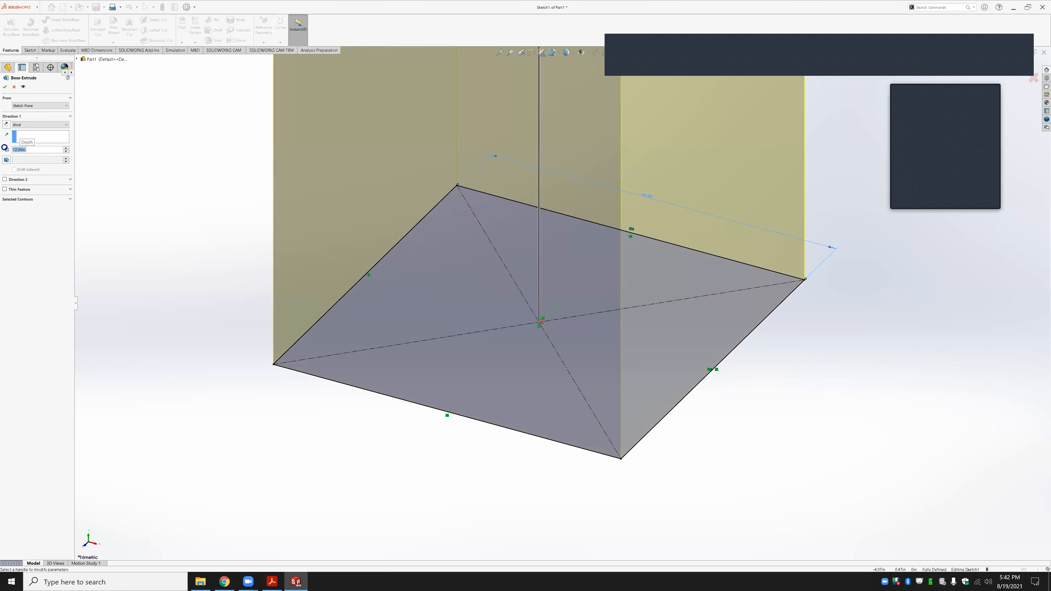
pyautogui.press('Return')
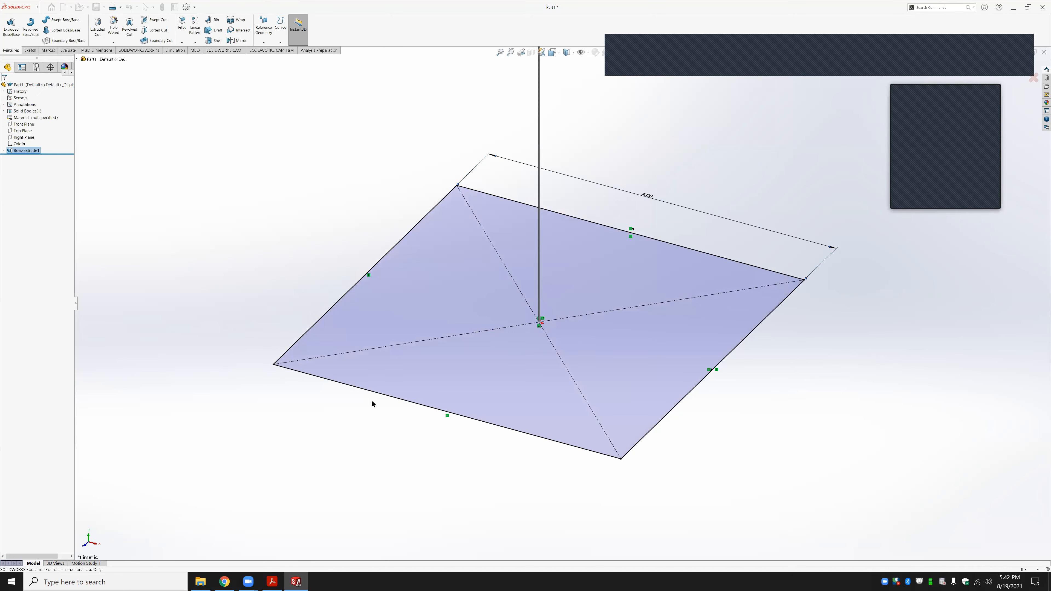
pyautogui.press('z')
pyautogui.scroll(8, 414, 406)
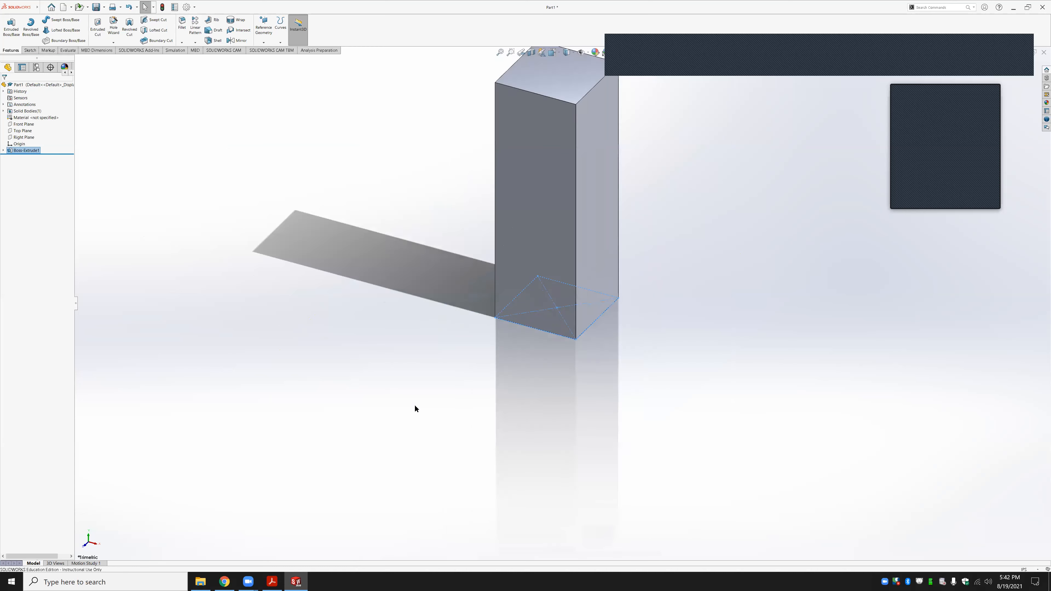
pyautogui.scroll(-1, 515, 205)
# Review the handrail drawing in Acrobat Reader, return to SOLIDWORKS and undo the post extrusion and the entire Top Plane sketch
pyautogui.click(271, 582)
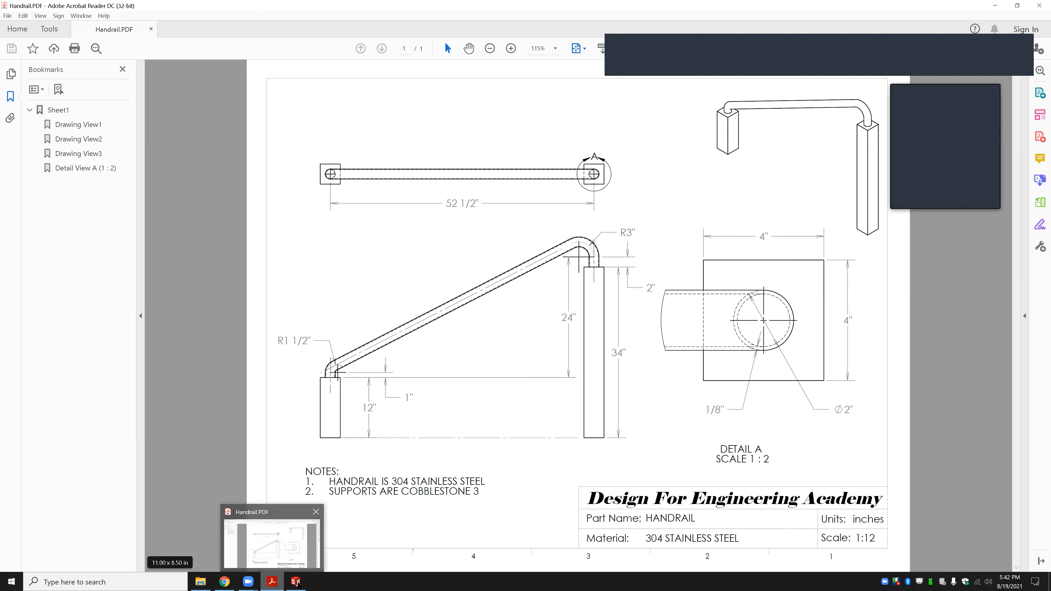
pyautogui.moveTo(296, 583)
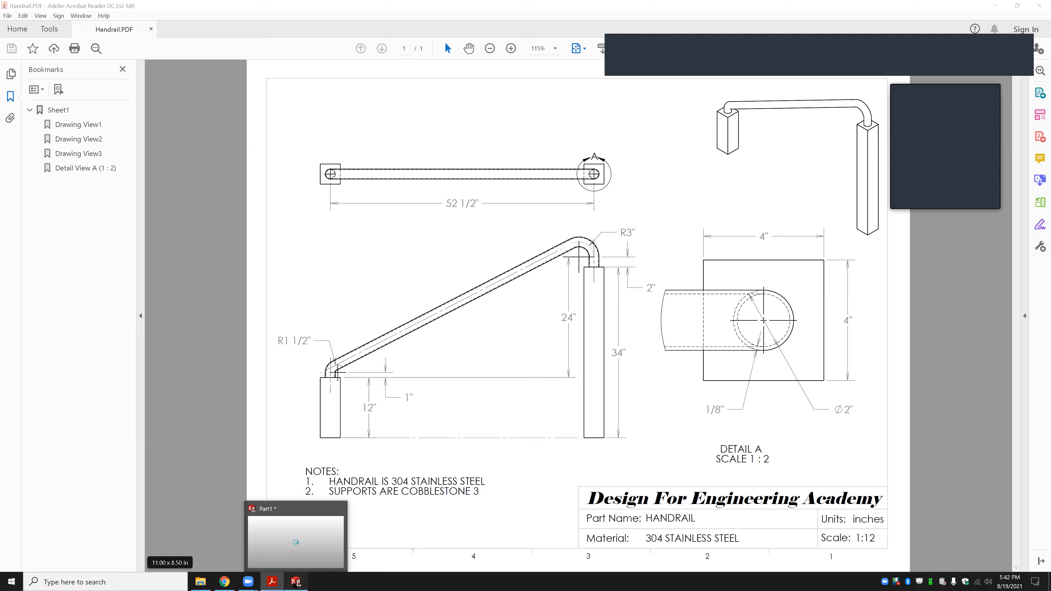
pyautogui.click(295, 582)
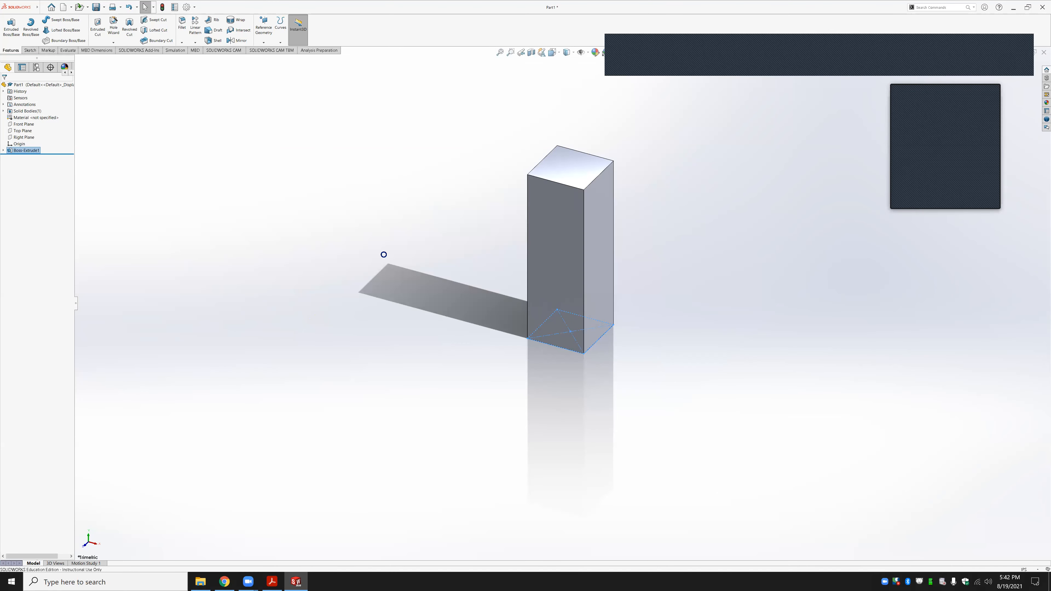
pyautogui.hotkey('ctrl', 'z')
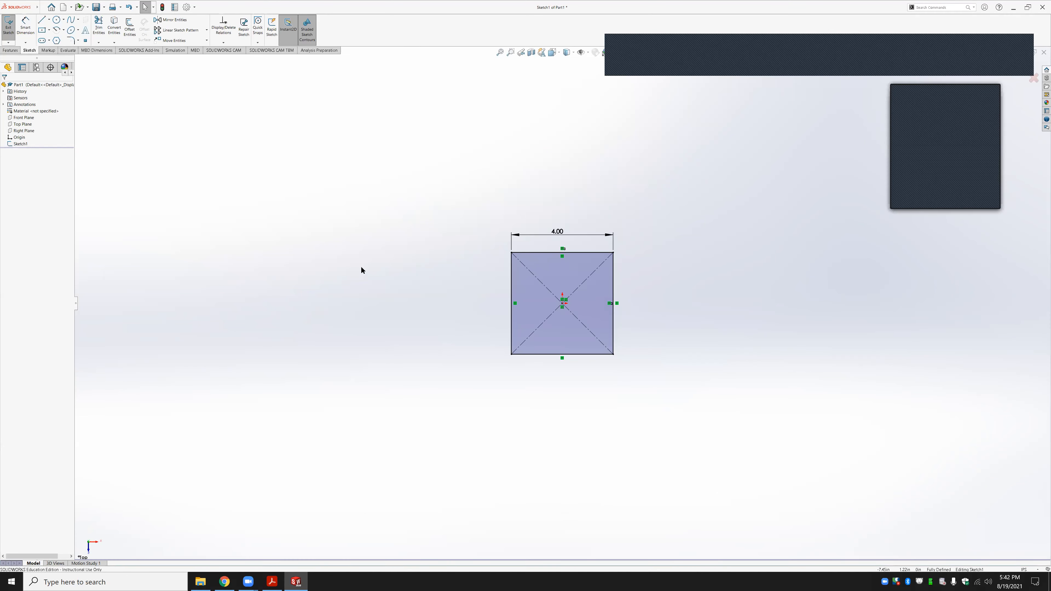
pyautogui.hotkey('ctrl', 'z')
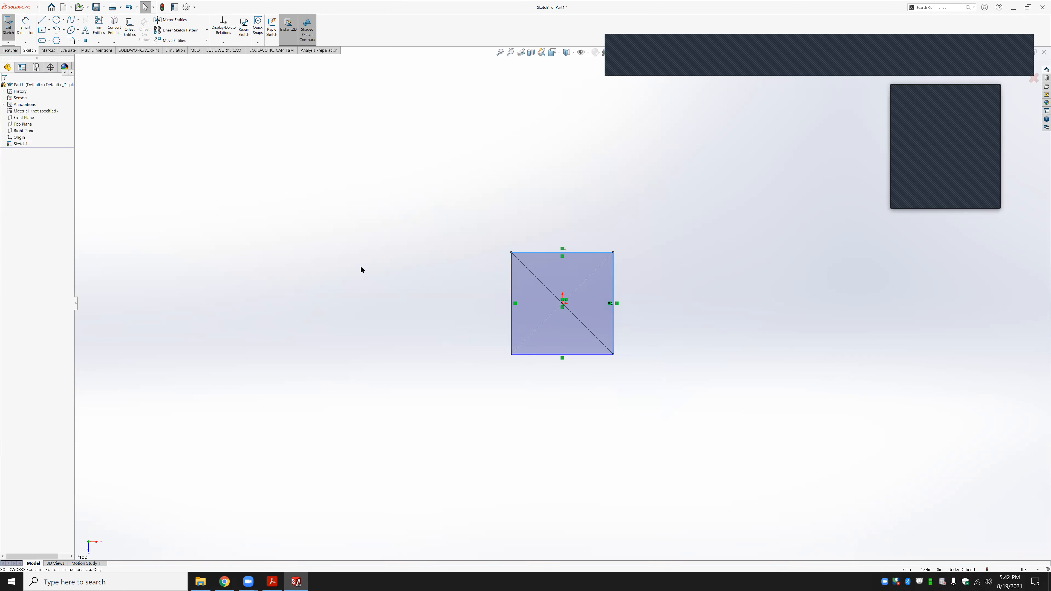
pyautogui.hotkey('ctrl', 'z')
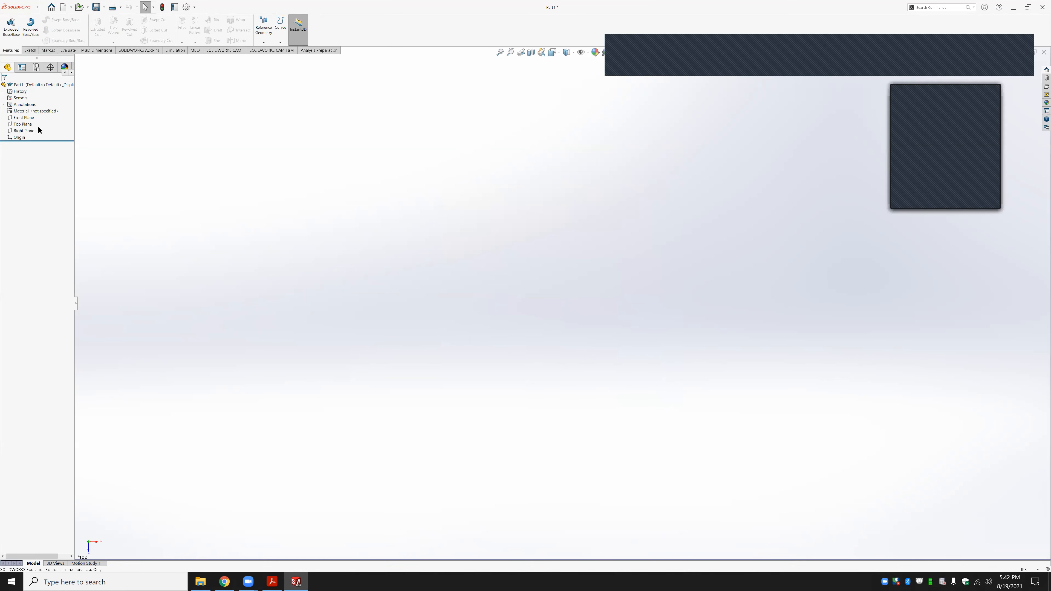
# Sketch a nearly horizontal line about 5.17 in long on the Front Plane, running across the origin
pyautogui.click(25, 117)
pyautogui.click(57, 111)
pyautogui.click(30, 51)
pyautogui.click(41, 20)
pyautogui.click(393, 304)
pyautogui.click(696, 306)
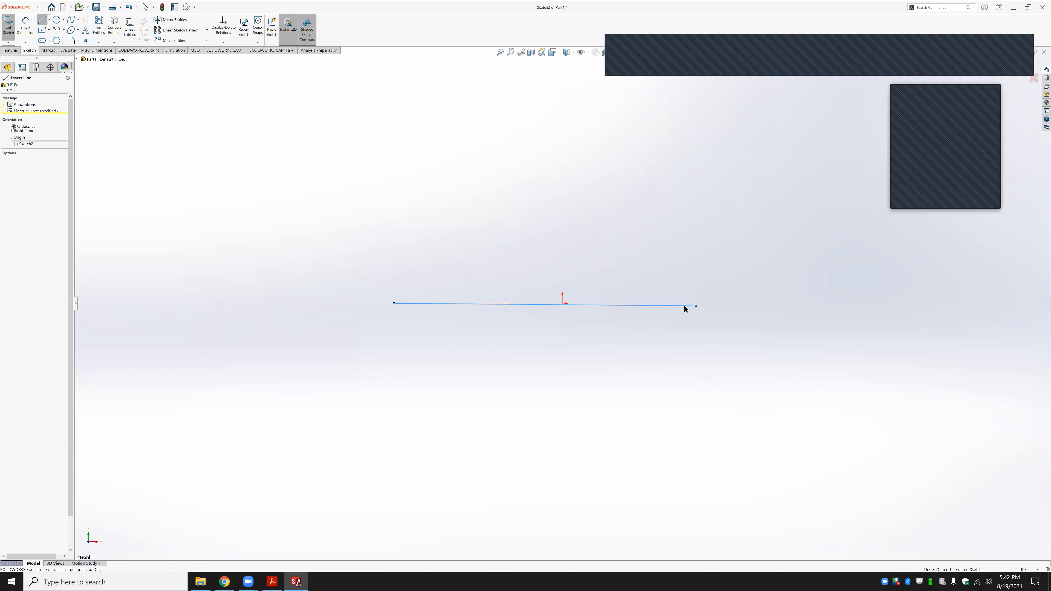
pyautogui.press('Escape')
# Convert the line to construction geometry and add a midpoint relation between it and the origin
pyautogui.click(594, 305)
pyautogui.click(617, 290)
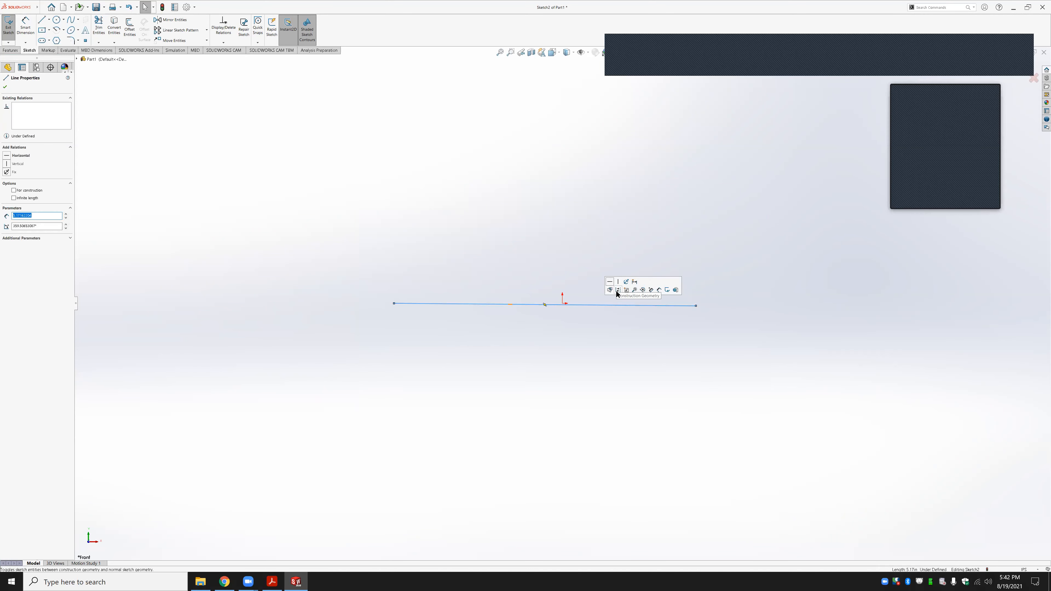
pyautogui.press('Escape')
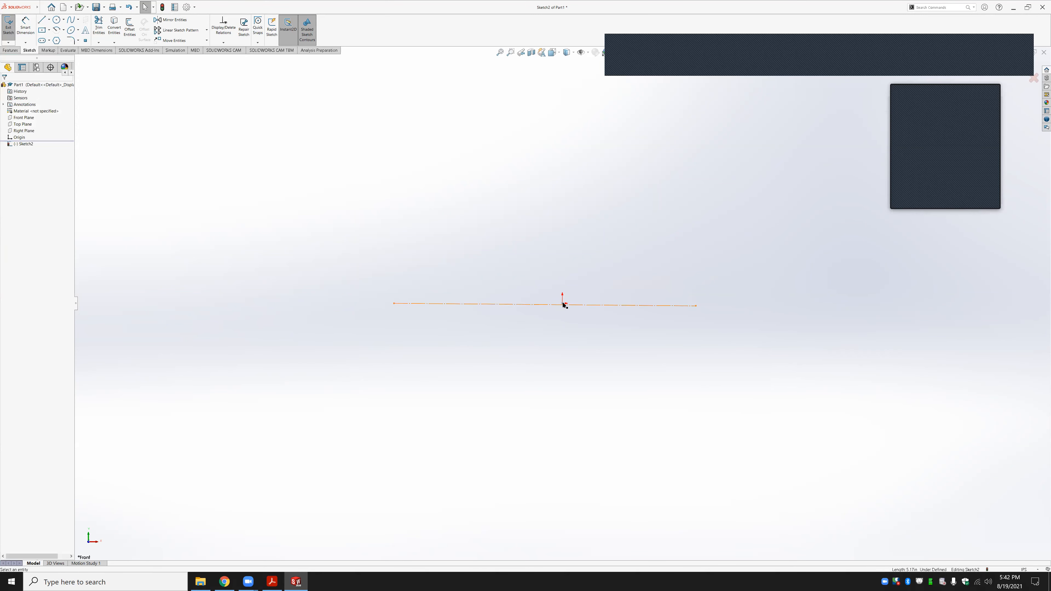
pyautogui.click(562, 304)
pyautogui.keyDown('ctrl'); pyautogui.click(566, 304); pyautogui.keyUp('ctrl')
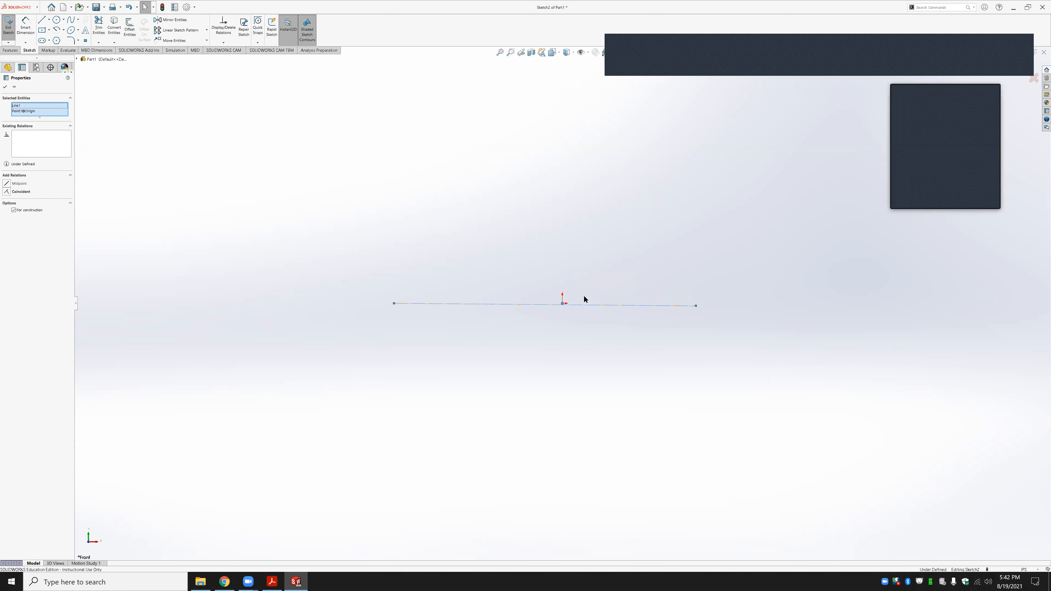
pyautogui.click(582, 287)
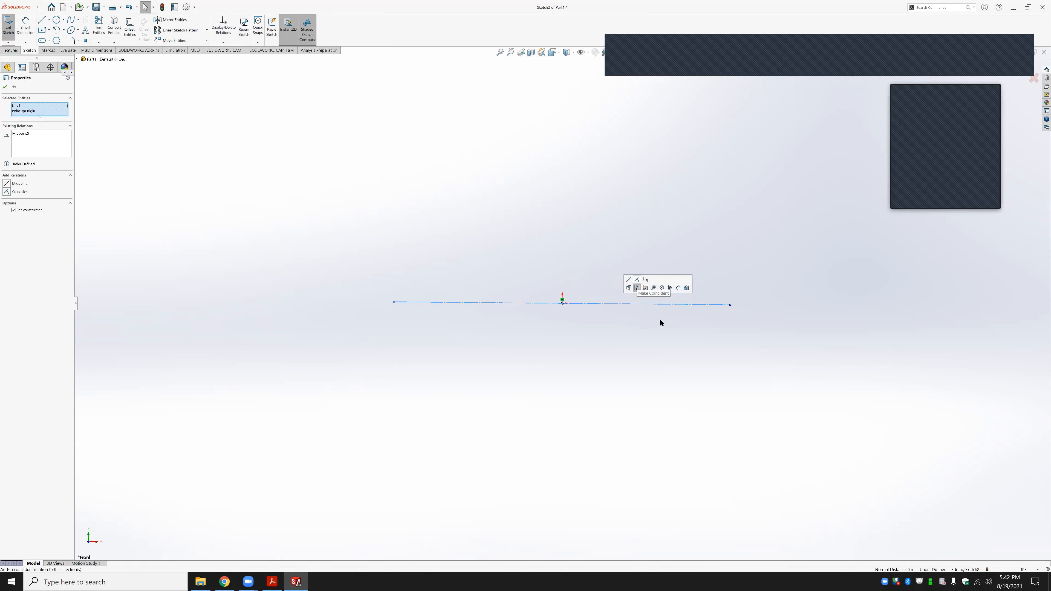
# Add a horizontal relation to the construction line through the origin
pyautogui.click(655, 327)
pyautogui.click(662, 306)
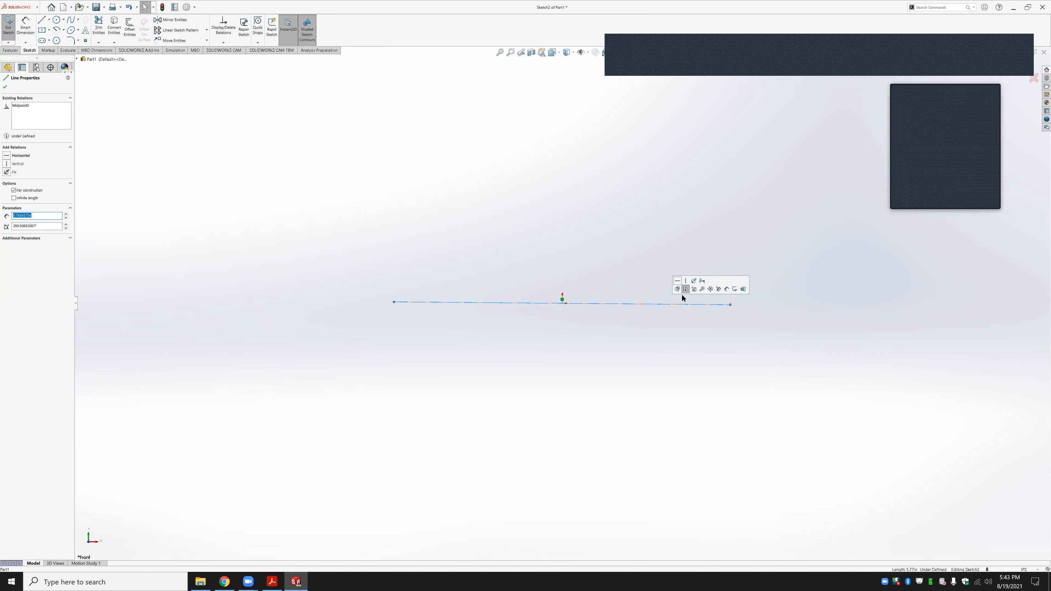
pyautogui.click(682, 288)
# Check the post spacing in the handrail PDF and dimension the construction line's length to 52.5 in
pyautogui.click(25, 26)
pyautogui.click(662, 307)
pyautogui.click(650, 346)
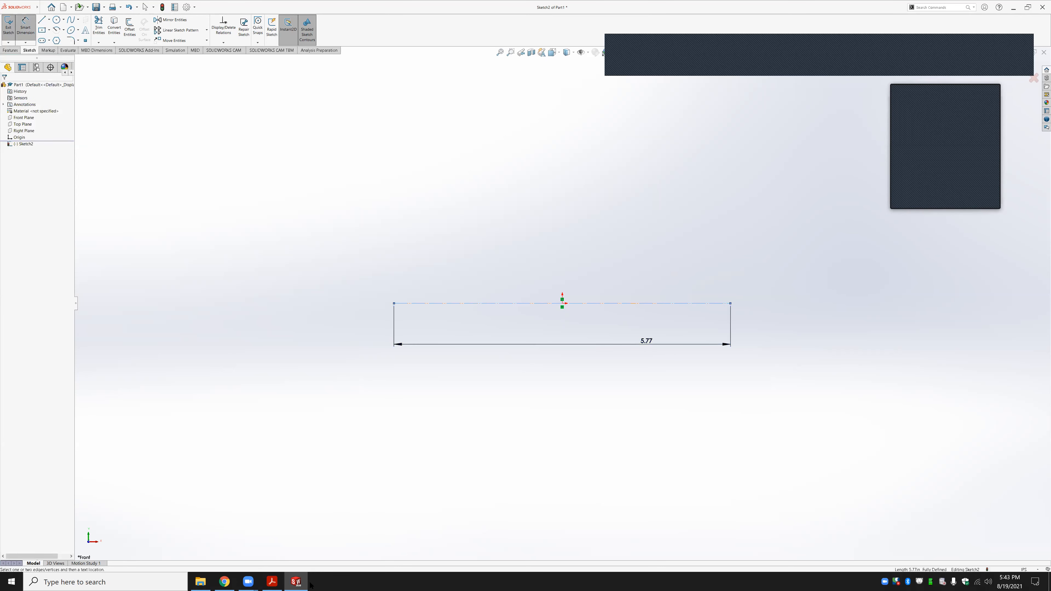
pyautogui.click(274, 583)
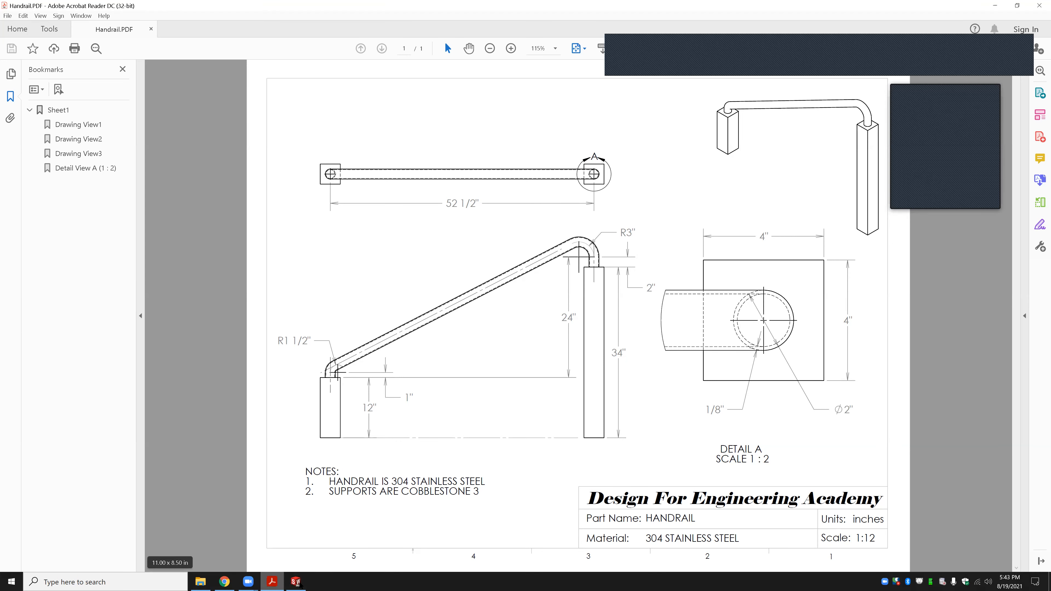
pyautogui.click(297, 582)
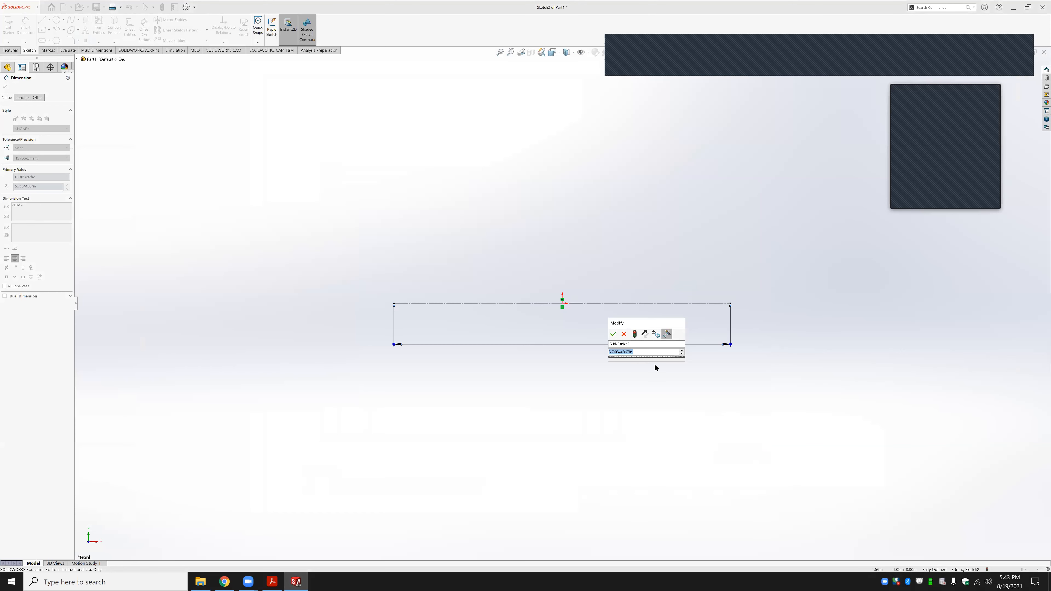
pyautogui.write('52.5')
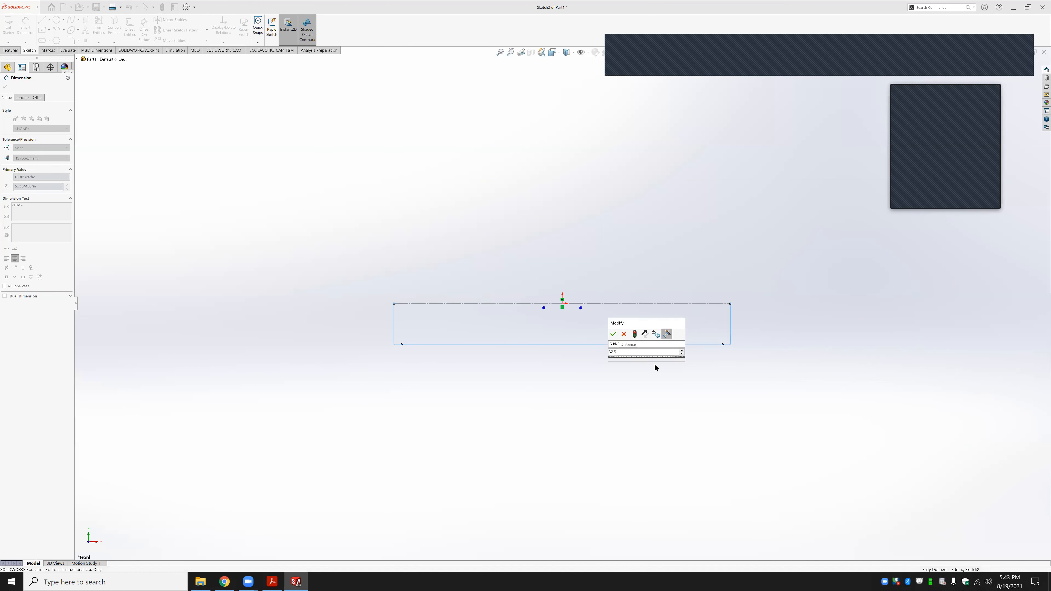
pyautogui.press('Return')
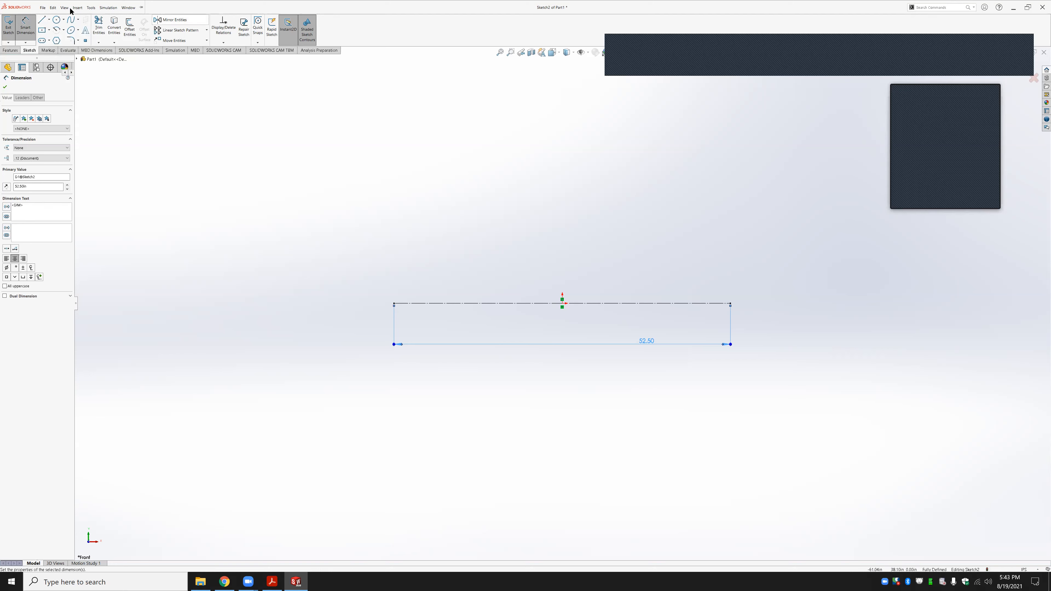
# Sketch a closed upright post profile about 23 in tall around the construction line's left endpoint, with its base split at that endpoint
pyautogui.click(41, 20)
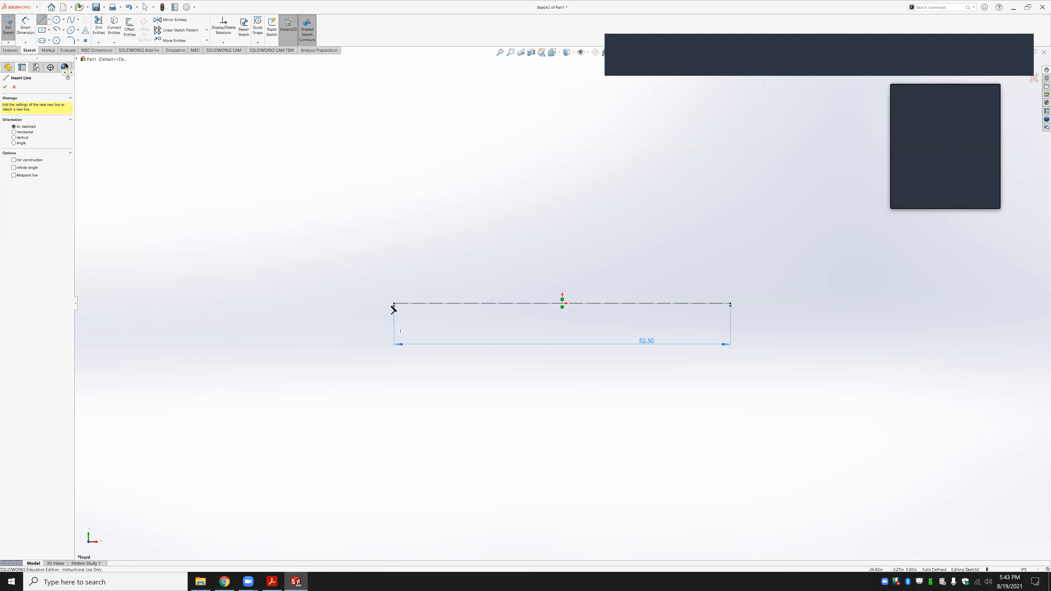
pyautogui.click(383, 303)
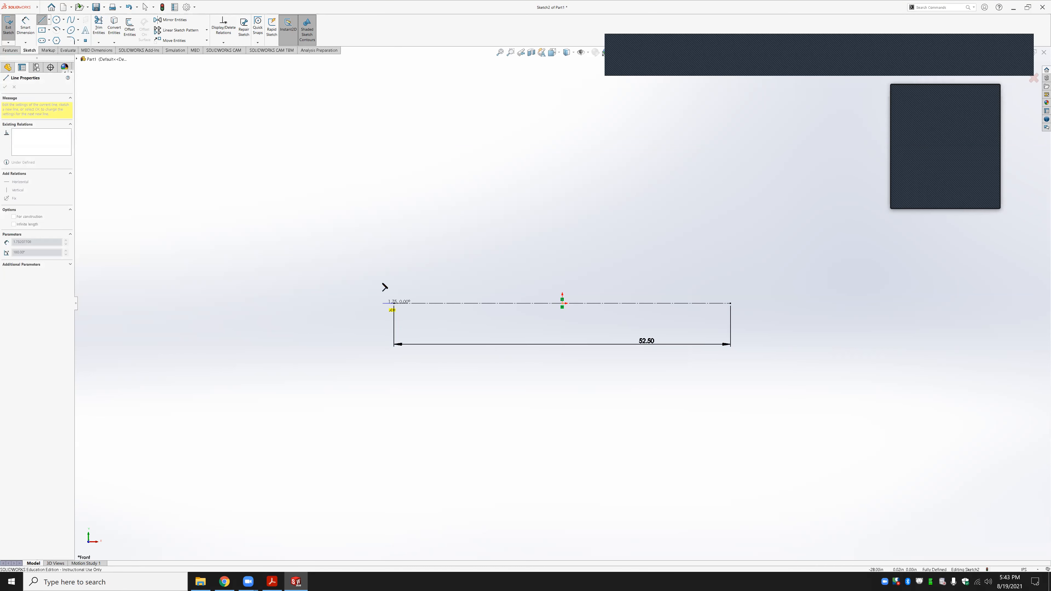
pyautogui.click(382, 156)
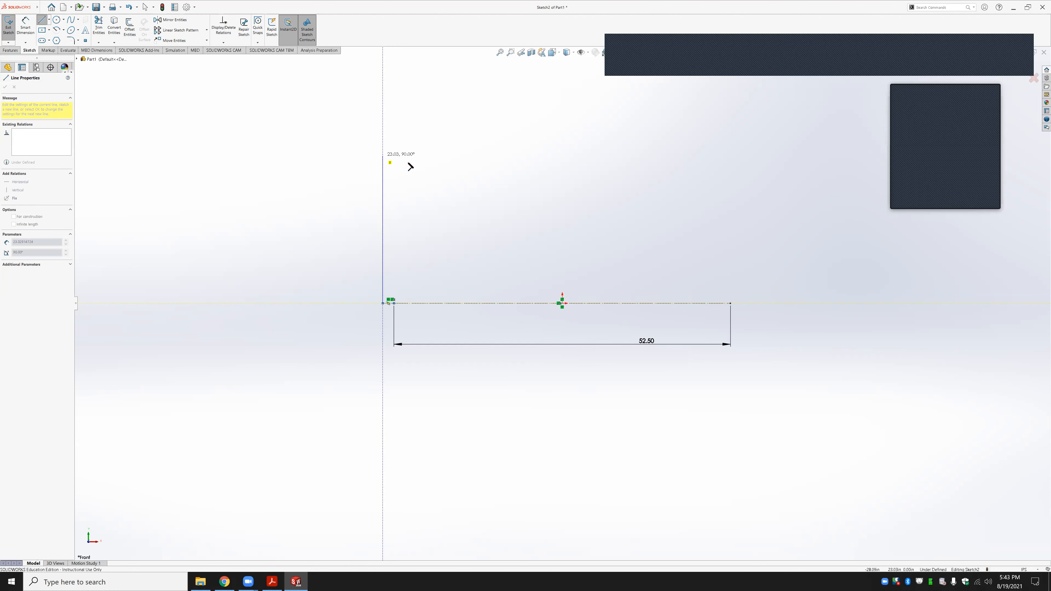
pyautogui.click(409, 156)
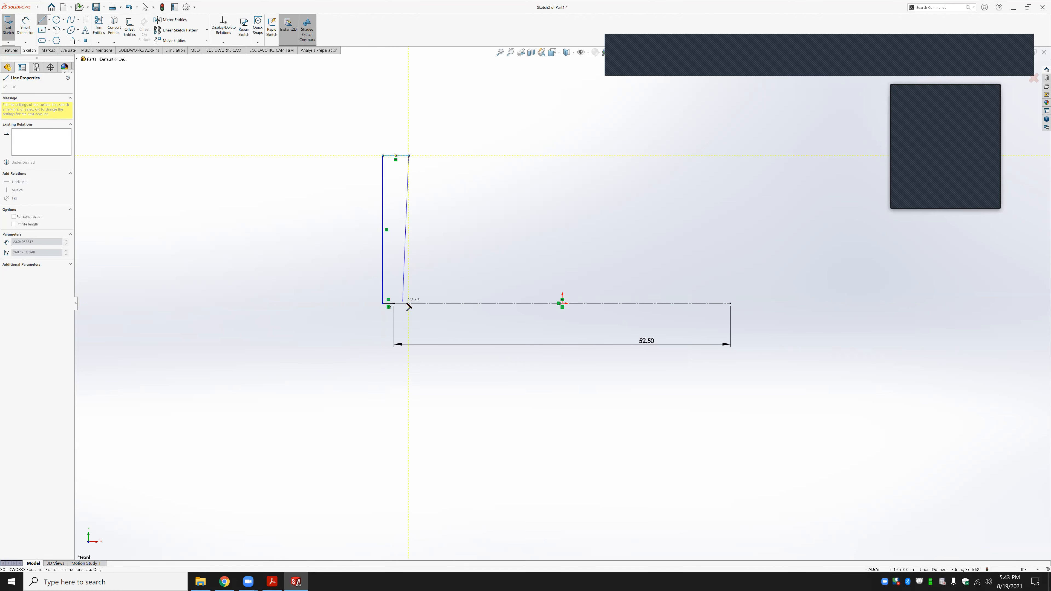
pyautogui.click(404, 308)
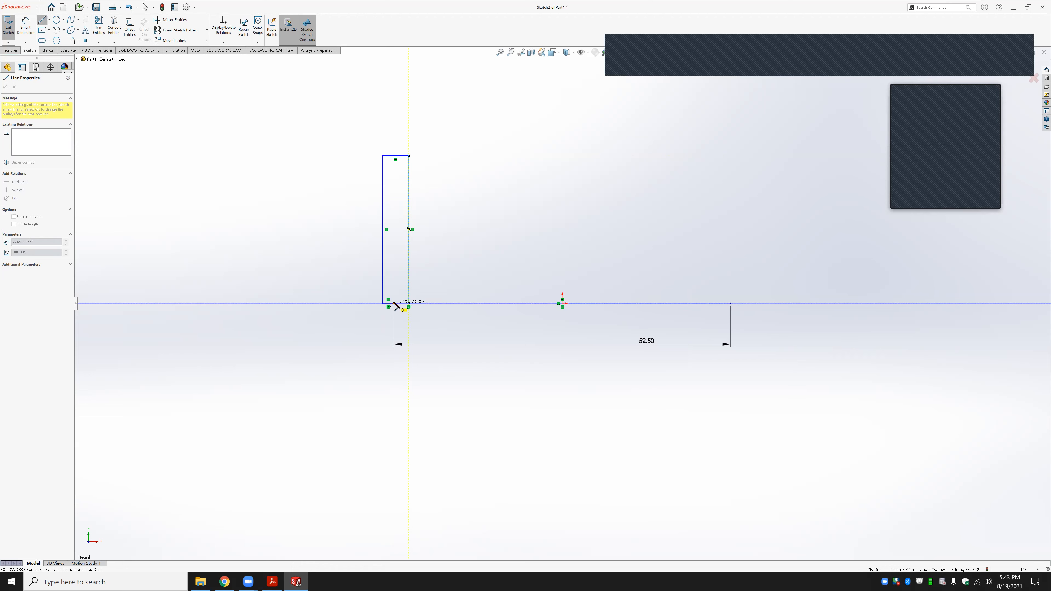
pyautogui.click(395, 306)
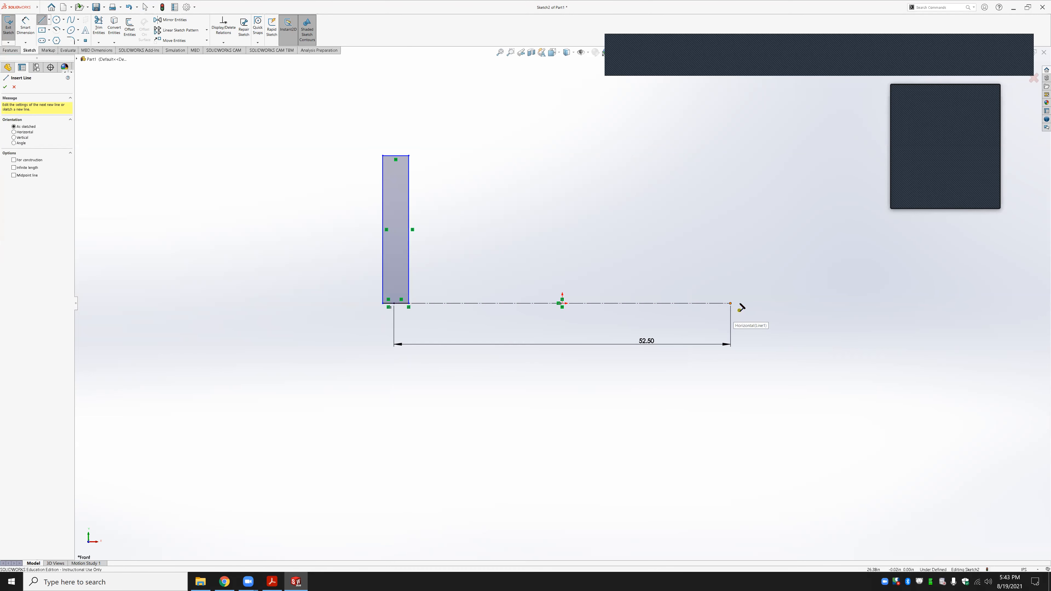
# Sketch a second closed post profile about 25 in tall around the construction line's right endpoint, with its base split at that endpoint
pyautogui.click(748, 305)
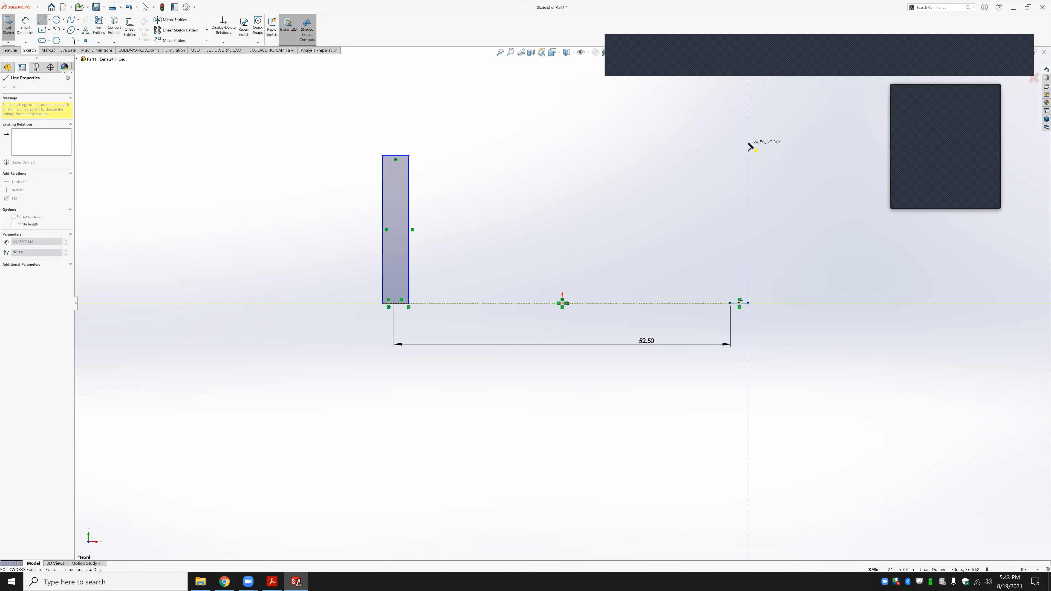
pyautogui.click(736, 145)
pyautogui.click(728, 143)
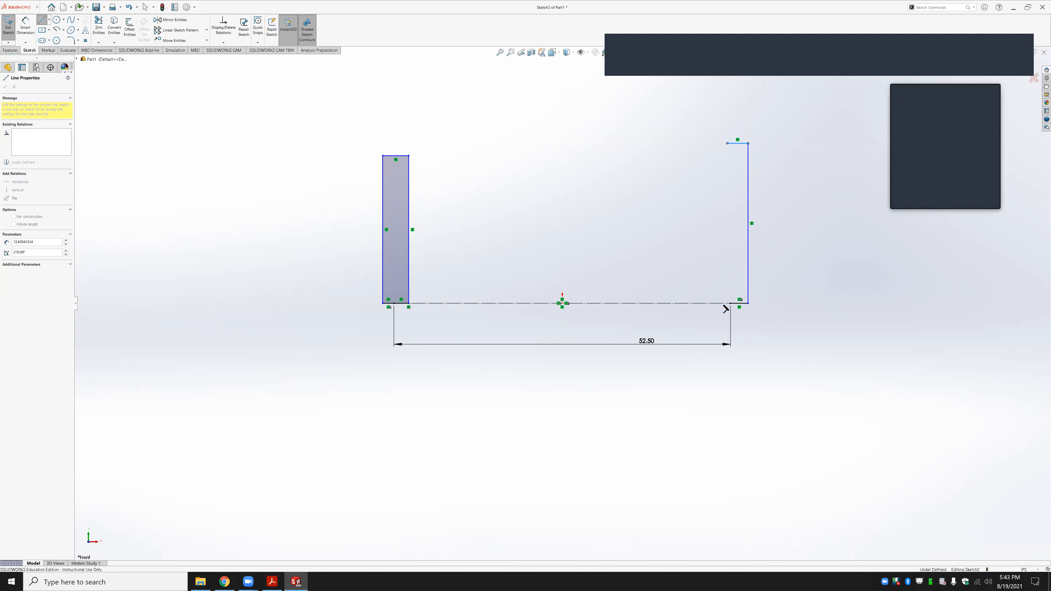
pyautogui.click(725, 304)
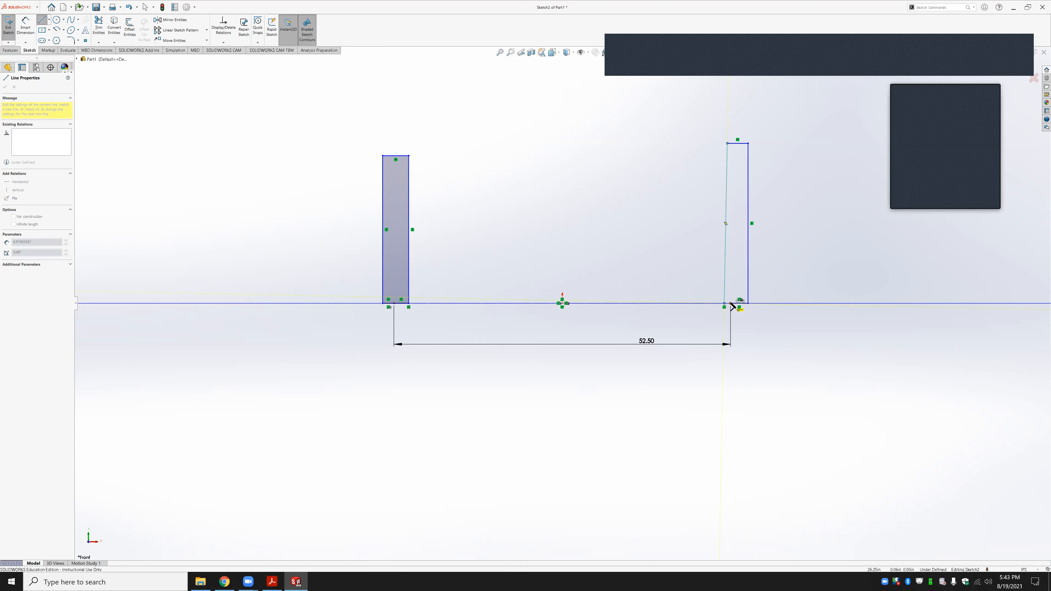
pyautogui.click(730, 303)
pyautogui.press('Escape')
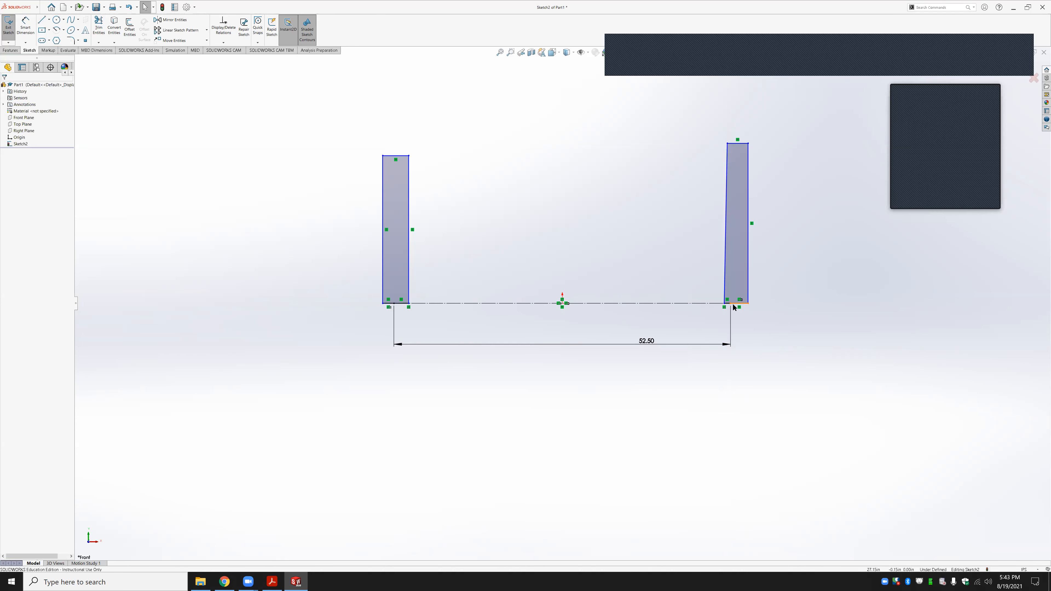
pyautogui.click(733, 305)
pyautogui.keyDown('ctrl'); pyautogui.click(726, 223); pyautogui.keyUp('ctrl')
pyautogui.scroll(-4, 741, 309)
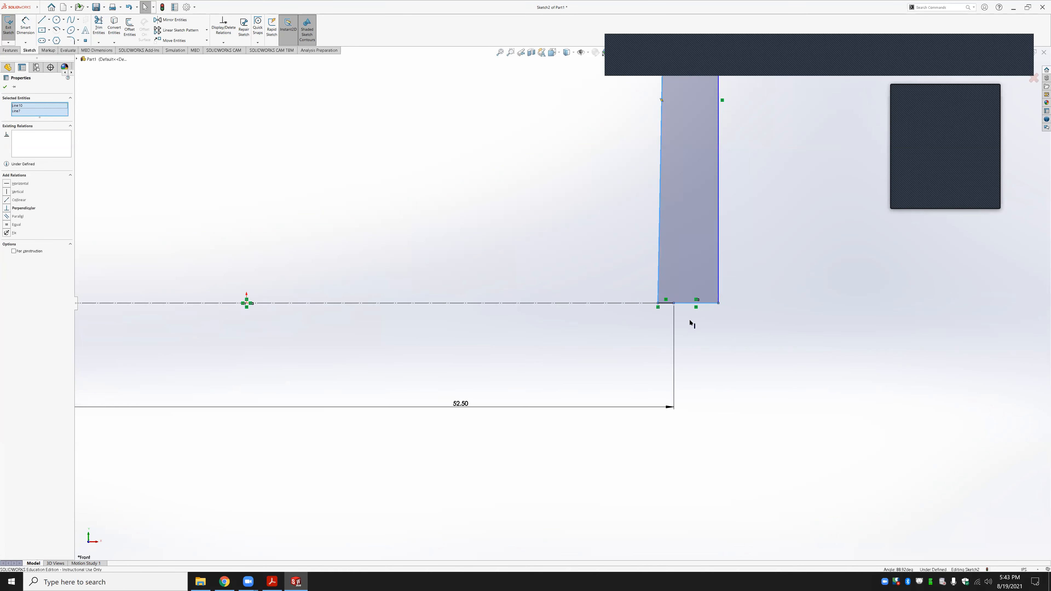
pyautogui.press('Escape')
# Add an equal relation to the four base segments of both post profiles so each post is centred on its endpoint
pyautogui.click(685, 304)
pyautogui.keyDown('ctrl'); pyautogui.click(683, 303); pyautogui.keyUp('ctrl')
pyautogui.scroll(5, 561, 304)
pyautogui.scroll(-3, 241, 298)
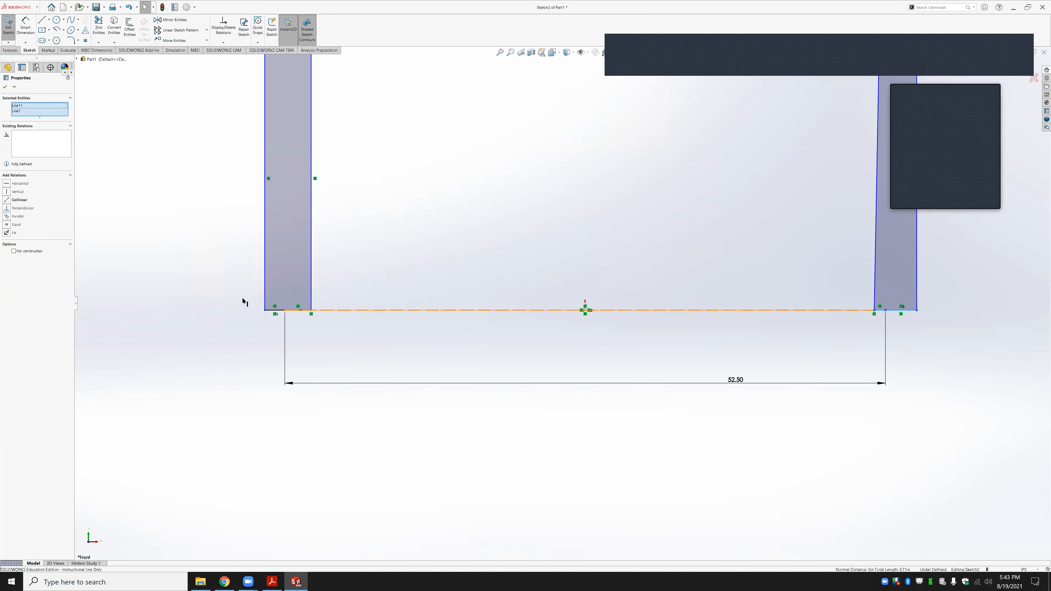
pyautogui.scroll(-3, 242, 301)
pyautogui.click(412, 325)
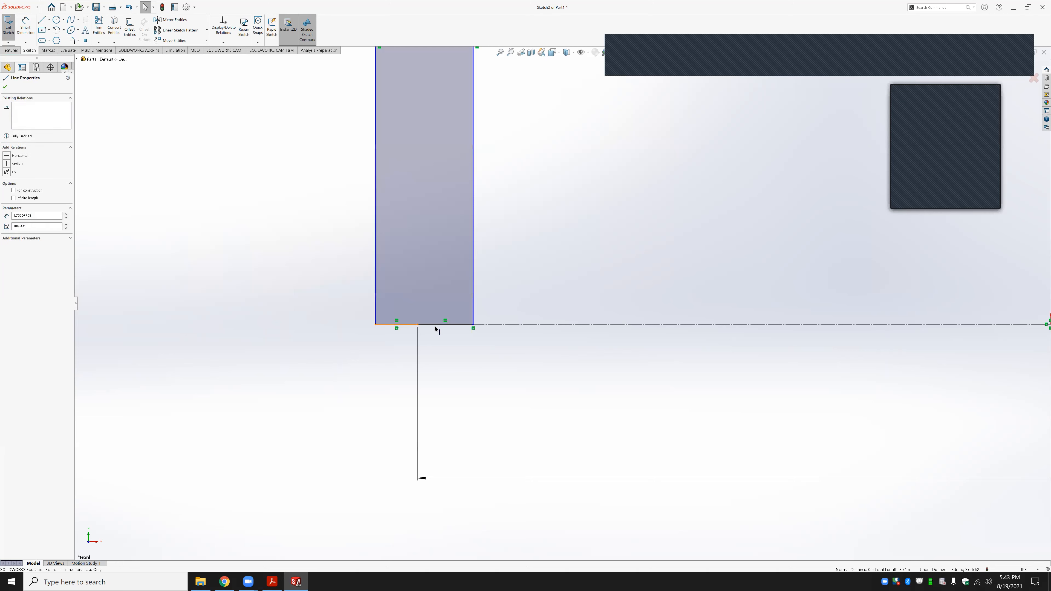
pyautogui.keyDown('ctrl'); pyautogui.click(433, 324); pyautogui.keyUp('ctrl')
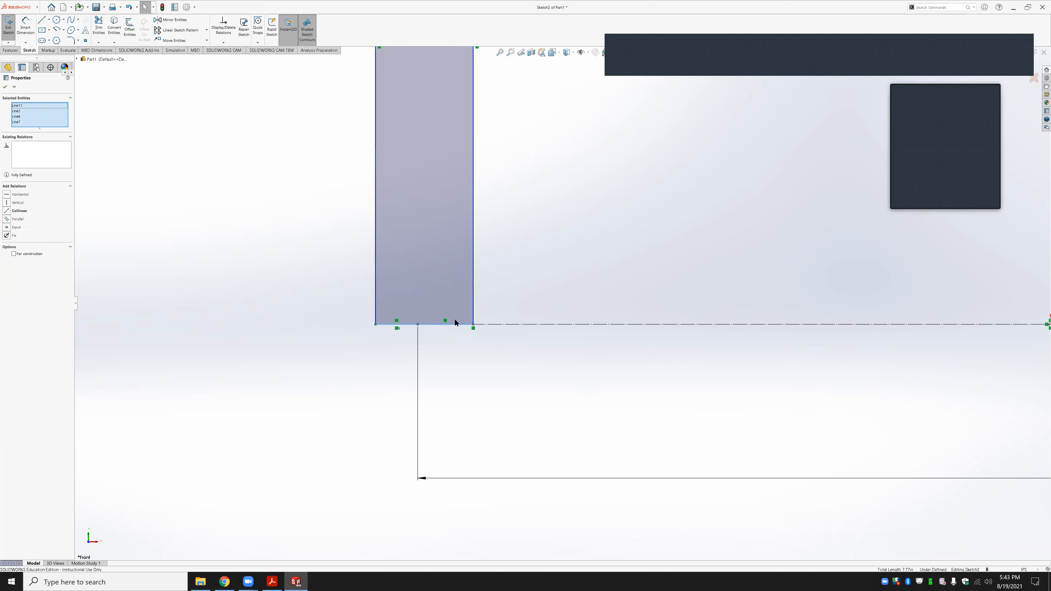
pyautogui.click(8, 228)
# Dimension the left post's top edge to a width of 4 in
pyautogui.click(25, 27)
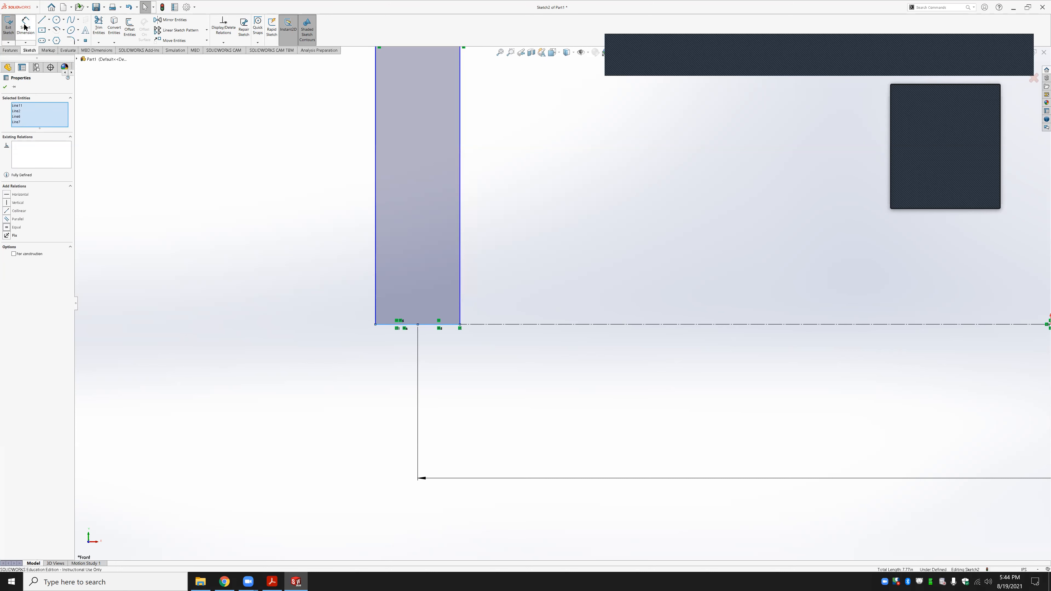
pyautogui.scroll(7, 441, 357)
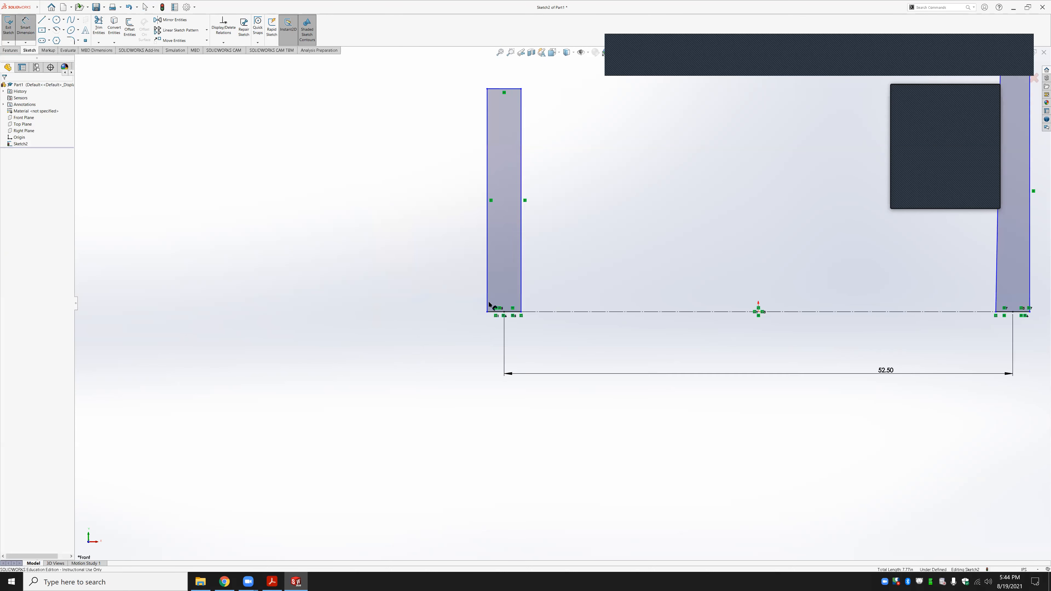
pyautogui.click(527, 156)
pyautogui.click(525, 146)
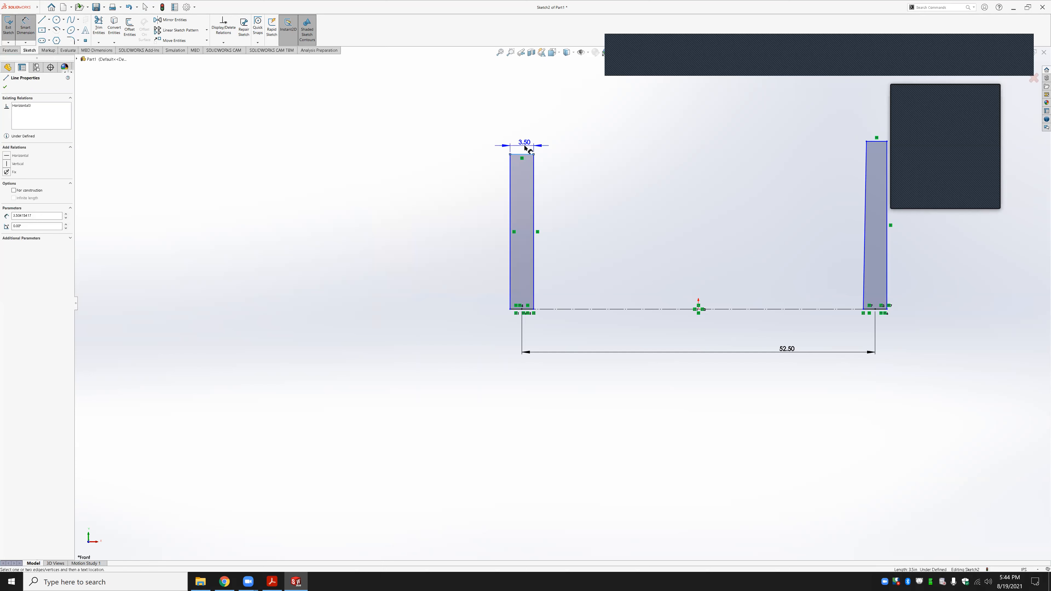
pyautogui.write('4')
pyautogui.press('Return')
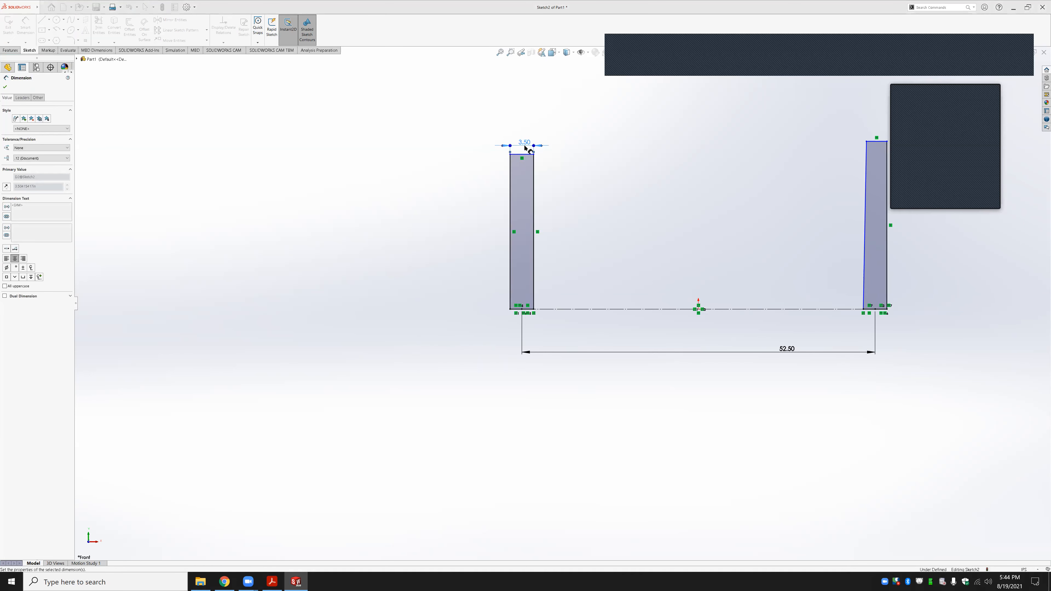
# Dimension the left post's outer side to a height of 12 in
pyautogui.scroll(1, 579, 238)
pyautogui.scroll(1, 554, 204)
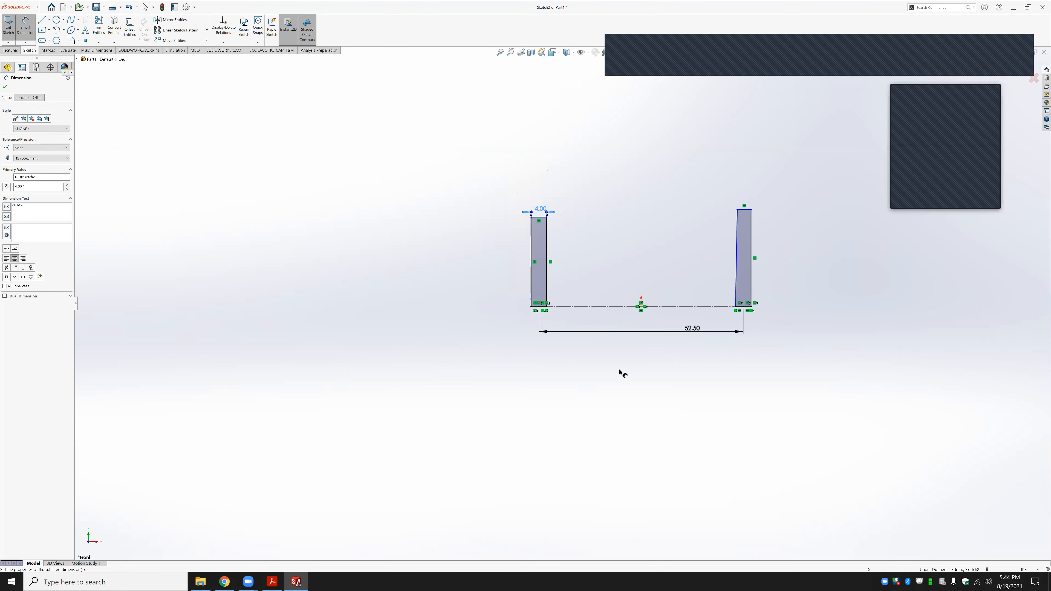
pyautogui.click(531, 255)
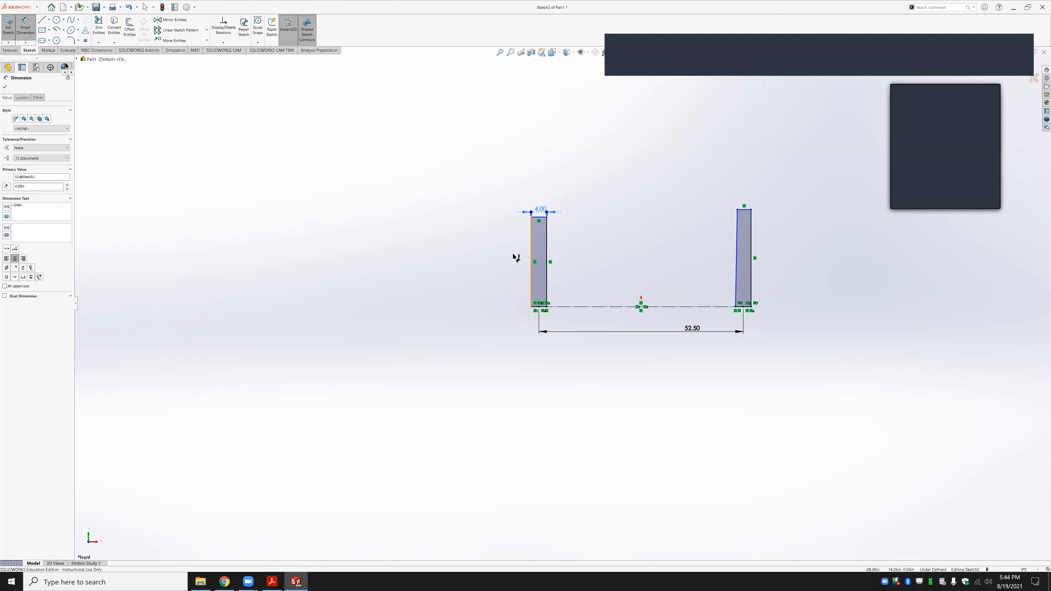
pyautogui.click(499, 259)
pyautogui.write('12')
pyautogui.press('Return')
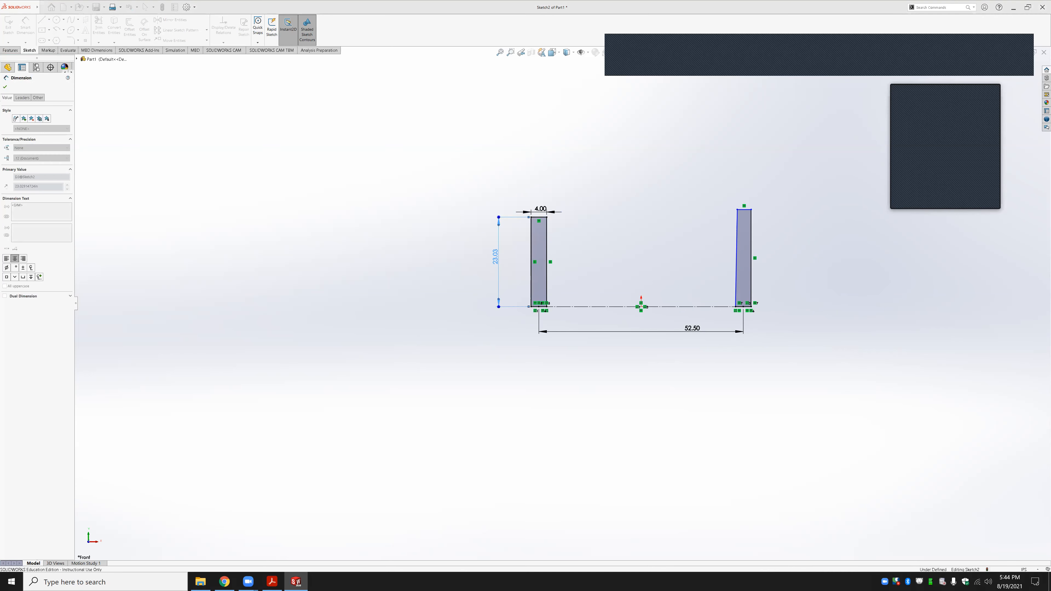
# Check the tall post's height in the handrail PDF and dimension the right post's outer side to 34 in
pyautogui.click(272, 582)
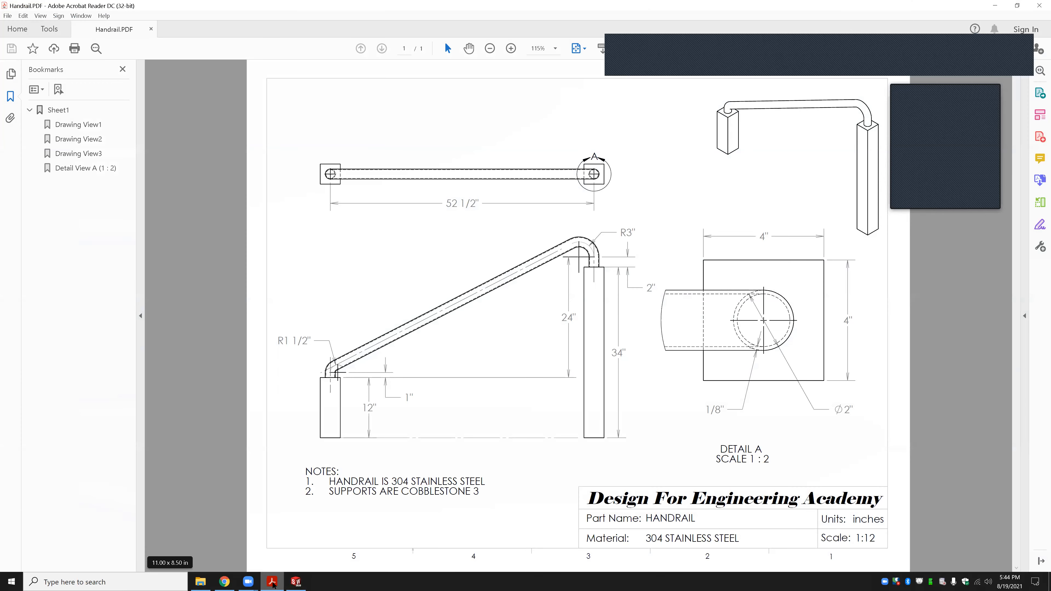
pyautogui.hotkey('alt', 'Tab')
pyautogui.click(751, 238)
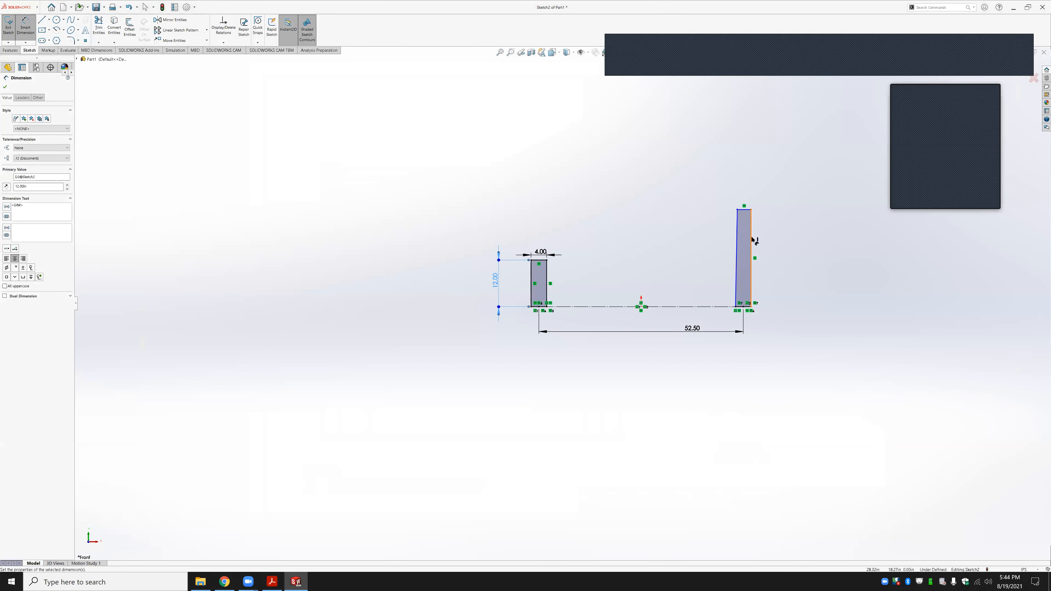
pyautogui.click(760, 248)
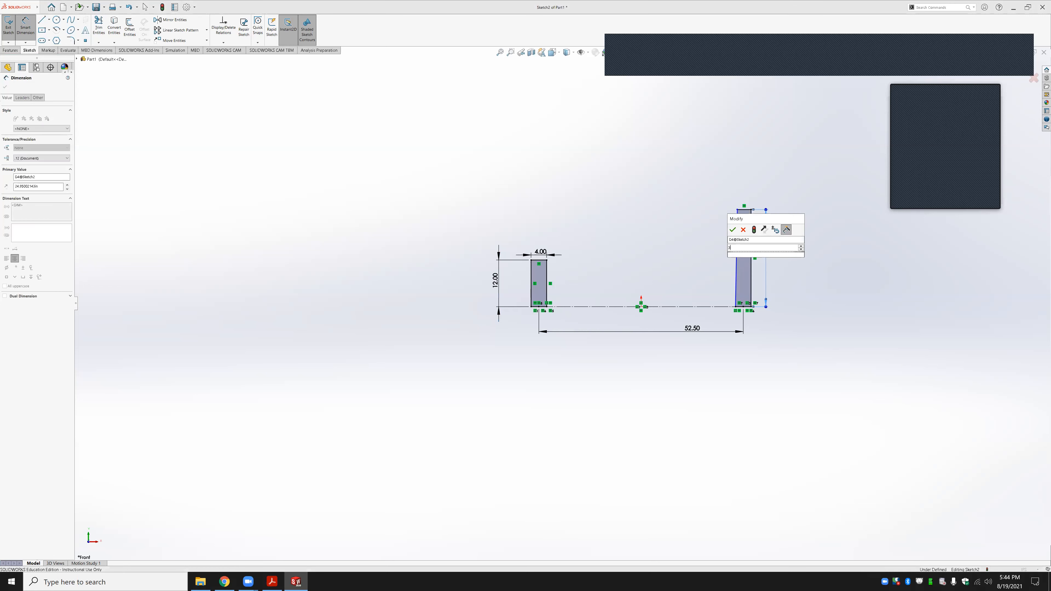
pyautogui.write('34')
pyautogui.press('Return')
pyautogui.press('Escape')
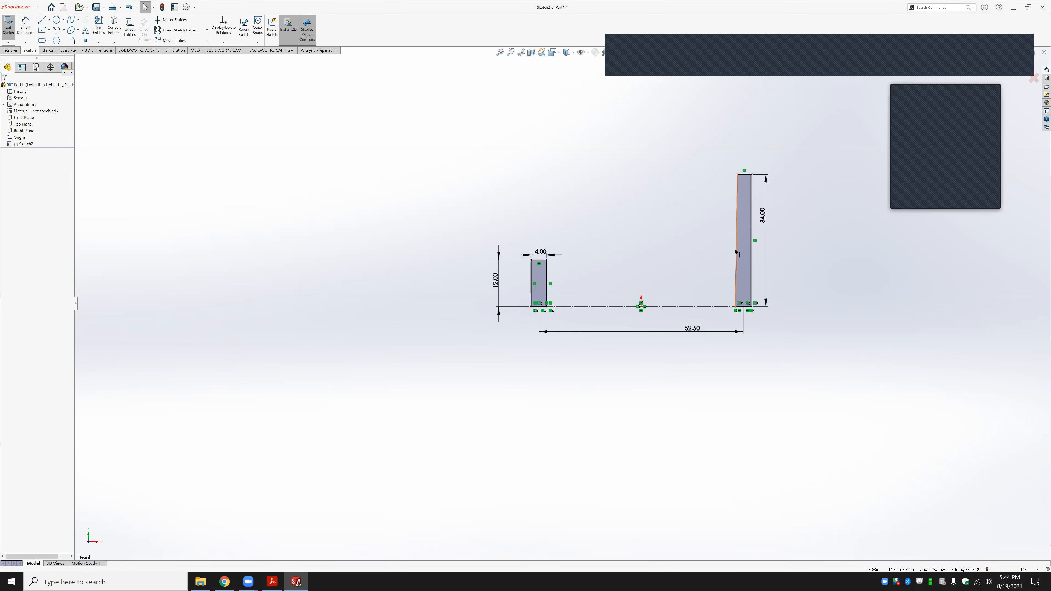
# Add a vertical relation to the slanted inner side of the right post
pyautogui.click(751, 242)
pyautogui.click(758, 225)
pyautogui.click(782, 374)
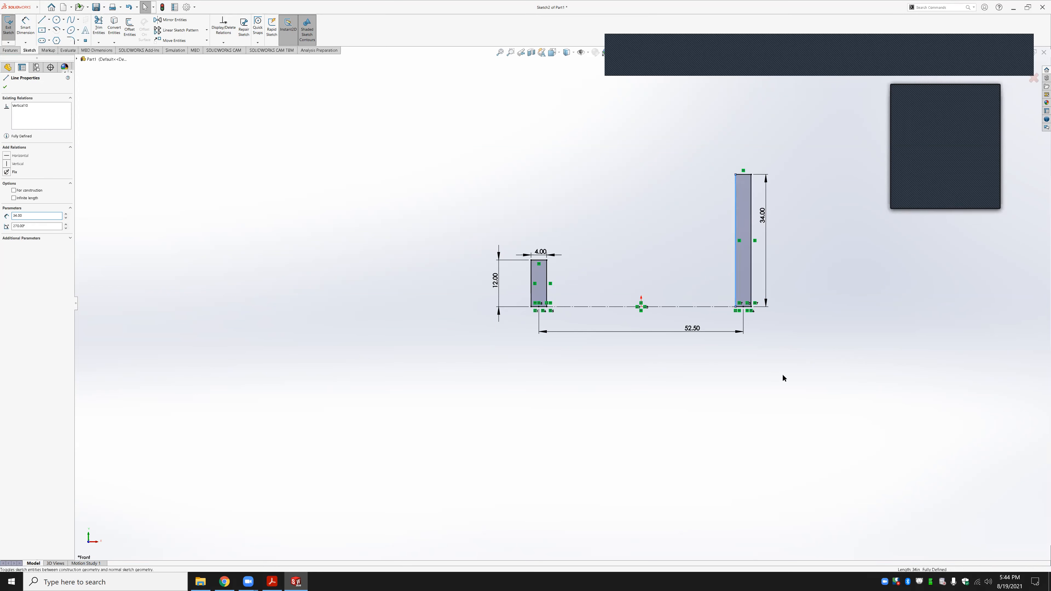
# Extrude both post profiles with a Mid Plane end condition and a depth of 4 in
pyautogui.click(10, 50)
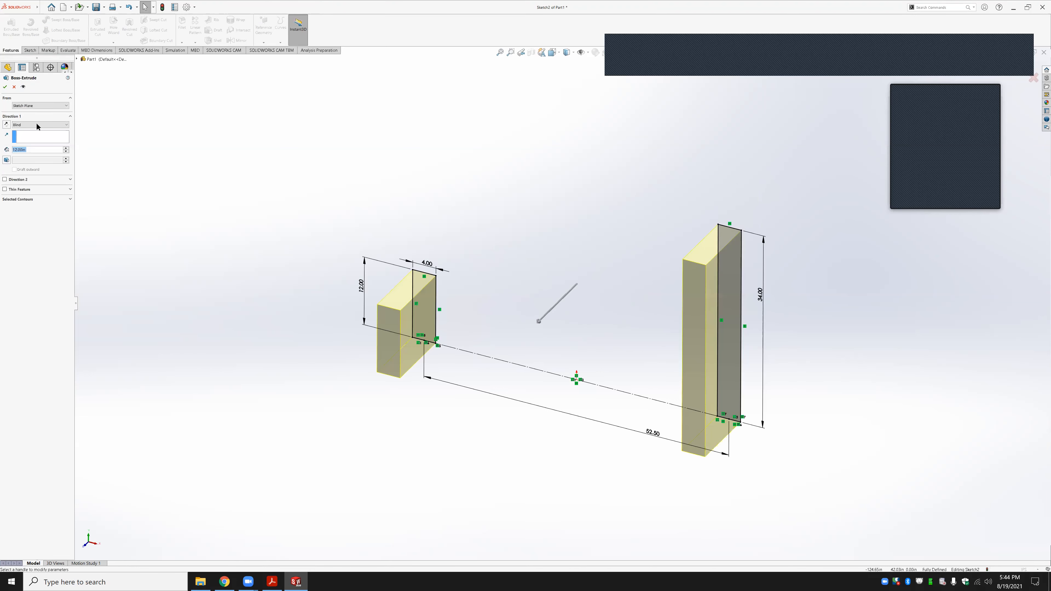
pyautogui.click(36, 124)
pyautogui.click(35, 154)
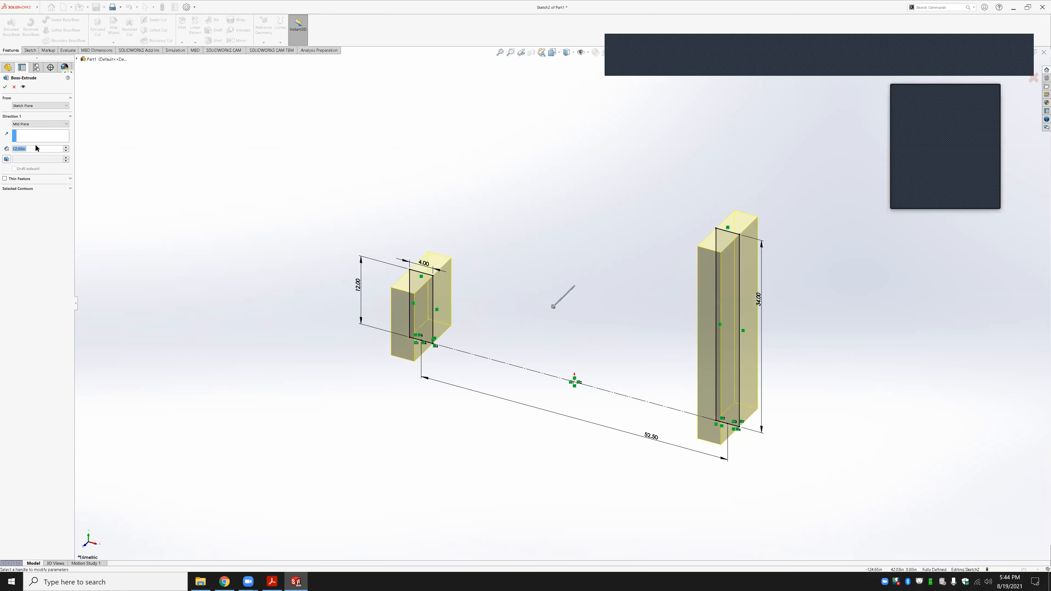
pyautogui.press('Return')
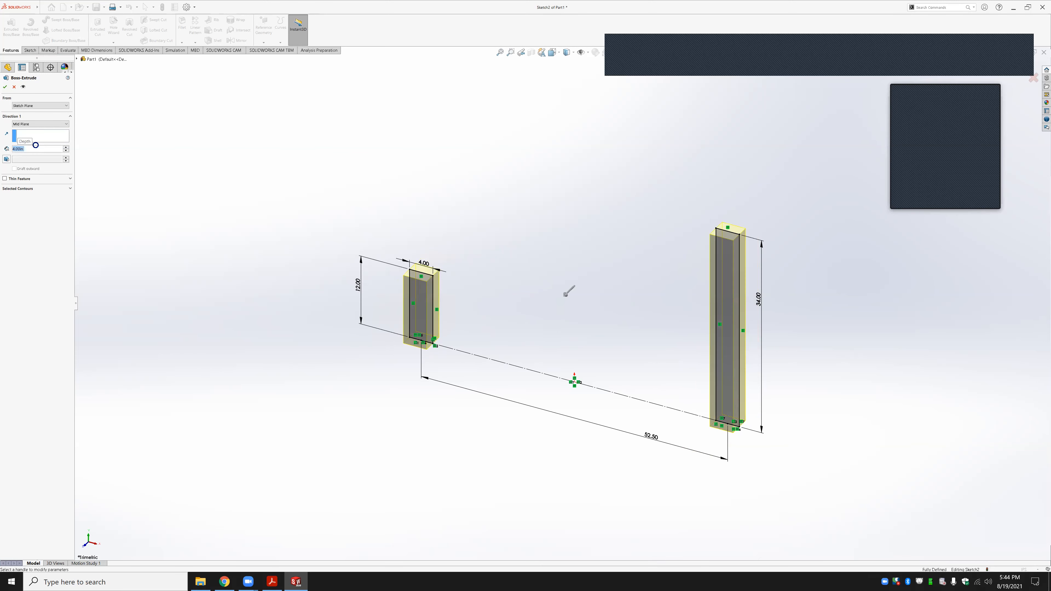
# Accept the extrusion of both posts and orient the view normal to the Front Plane
pyautogui.click(453, 213)
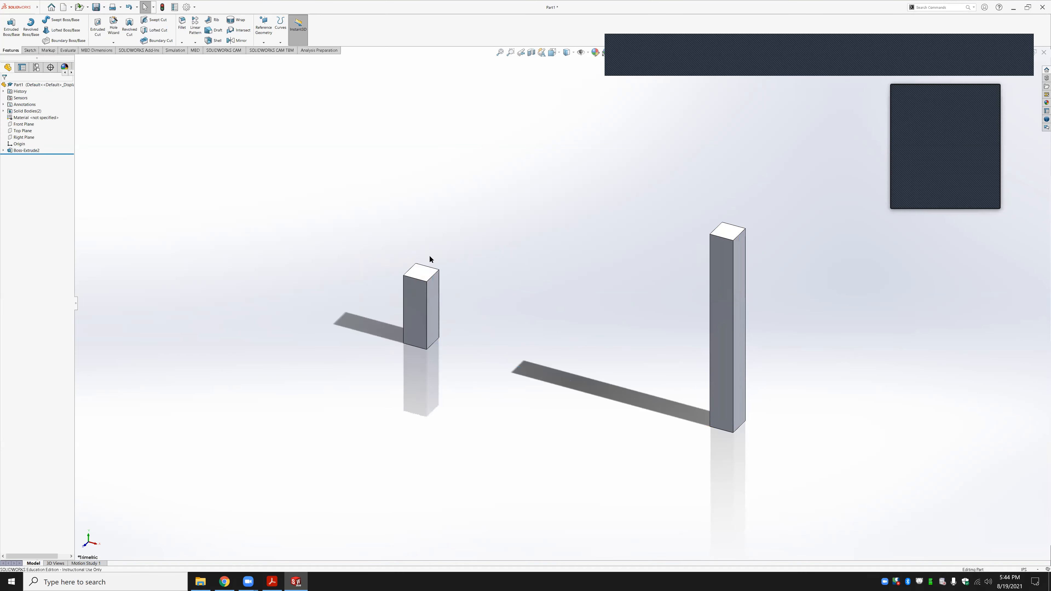
pyautogui.click(23, 124)
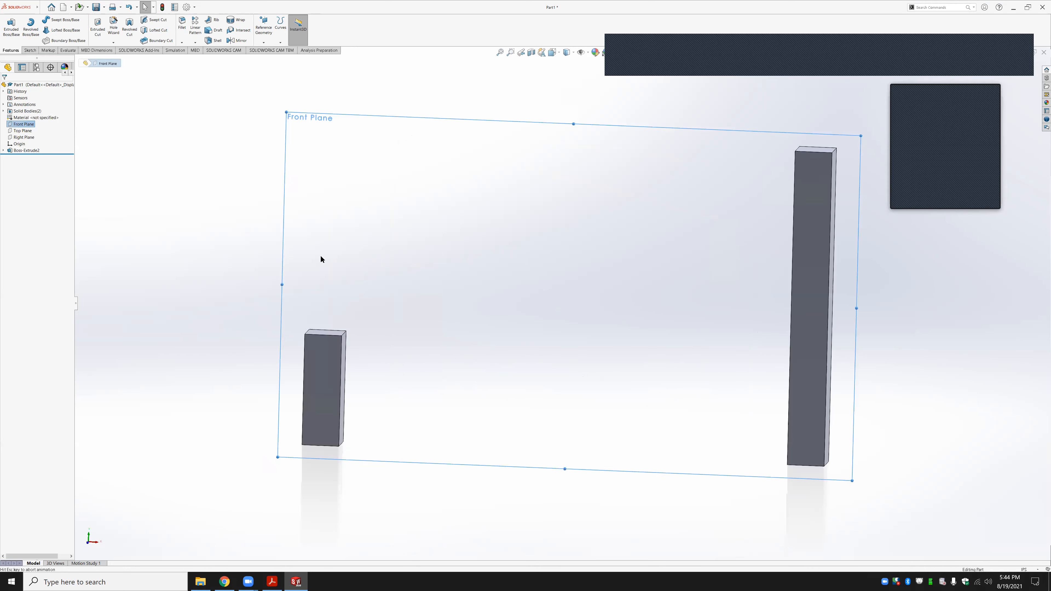
# Switch to the handrail PDF in Adobe Acrobat Reader and arrange it side by side with the SOLIDWORKS window
pyautogui.click(271, 582)
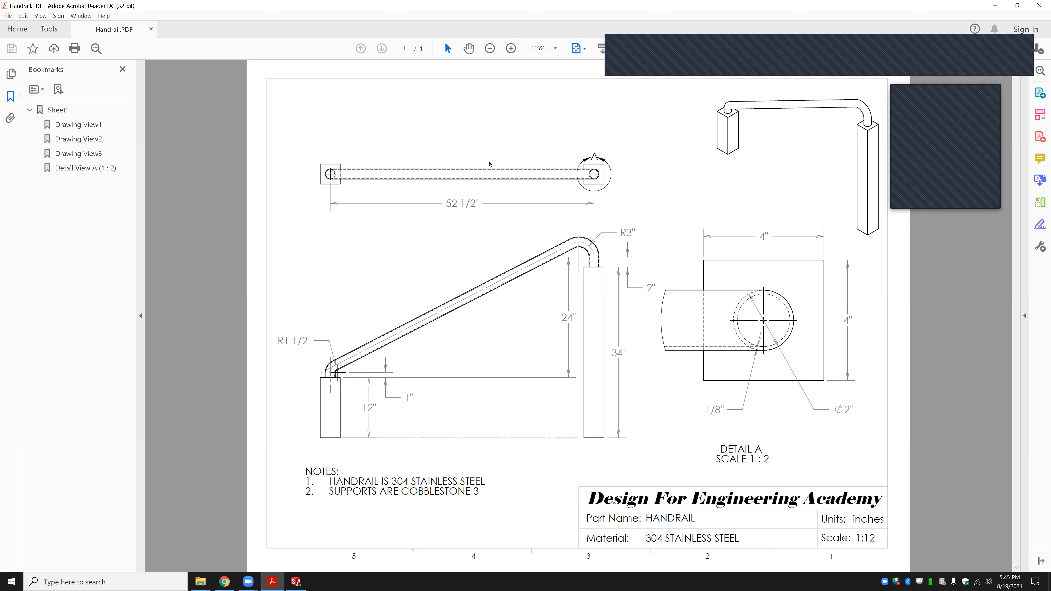
pyautogui.press('super+Right')
pyautogui.click(244, 166)
pyautogui.moveTo(644, 7)
pyautogui.mouseDown()
pyautogui.moveTo(644, 25)
pyautogui.moveTo(1, 309)
pyautogui.mouseUp()
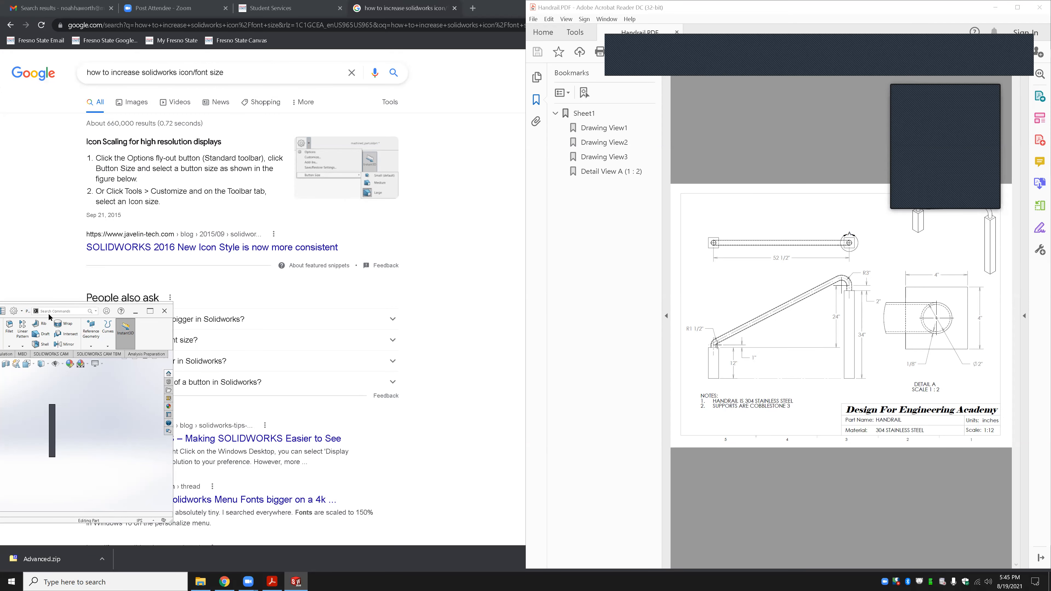
pyautogui.press('super+Left')
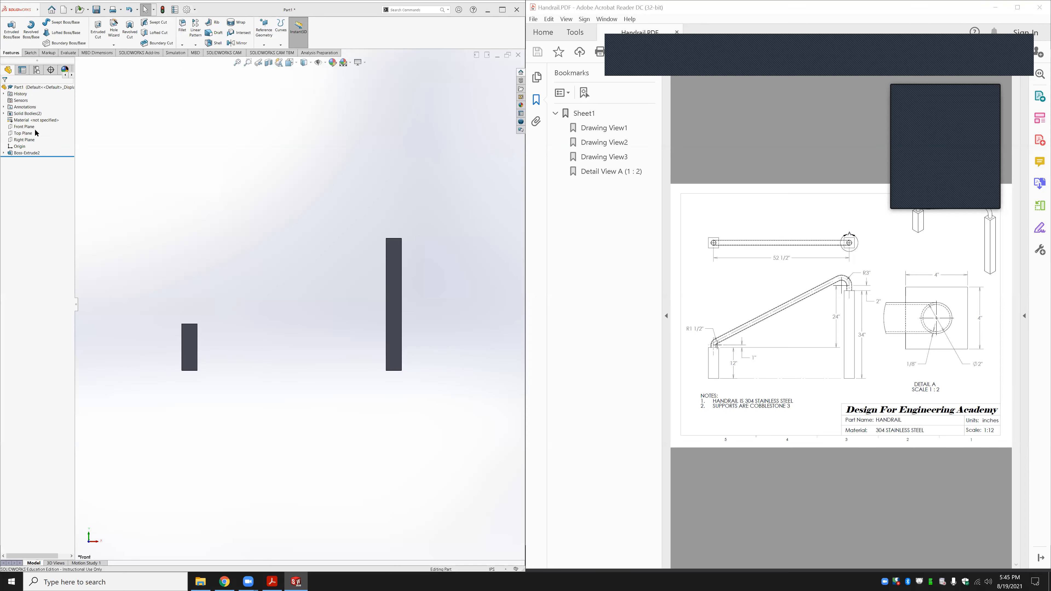
# Start a sketch on the Front Plane and draw a slanted line from above the short post to above the tall post
pyautogui.click(25, 126)
pyautogui.click(59, 121)
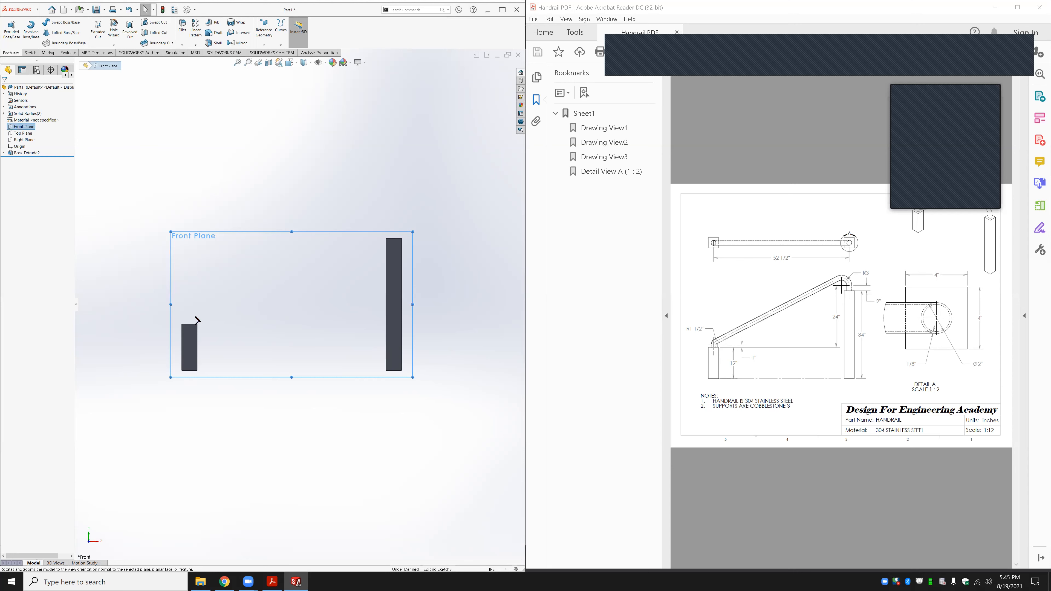
pyautogui.click(192, 312)
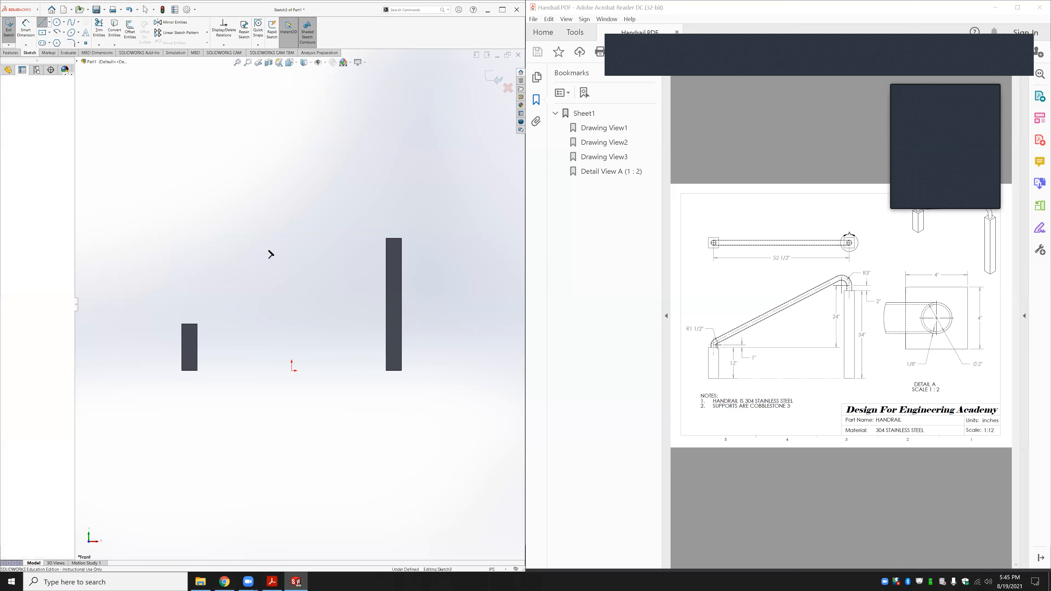
pyautogui.click(389, 216)
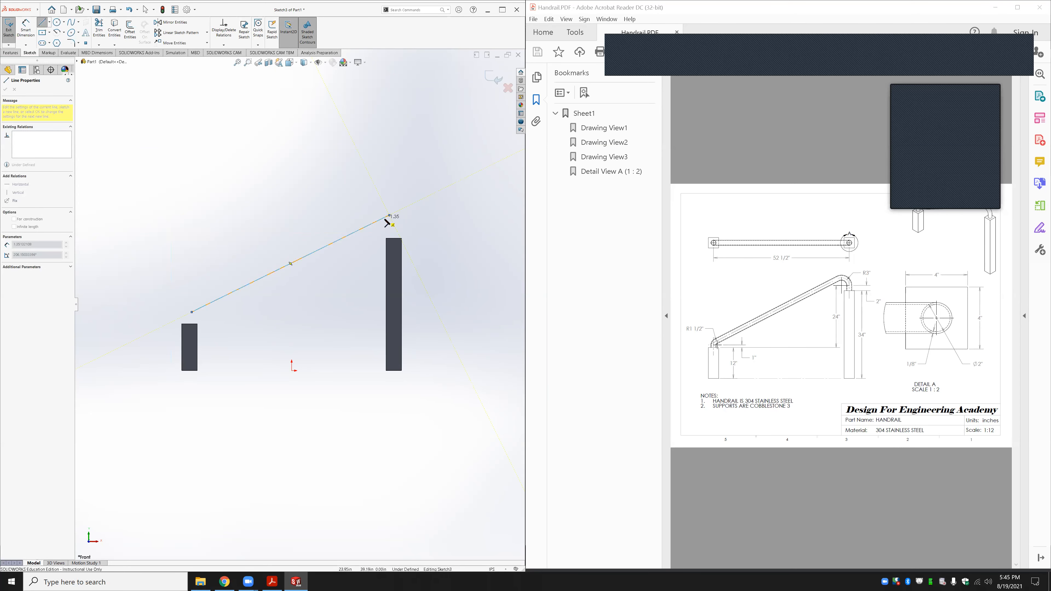
pyautogui.press('Escape')
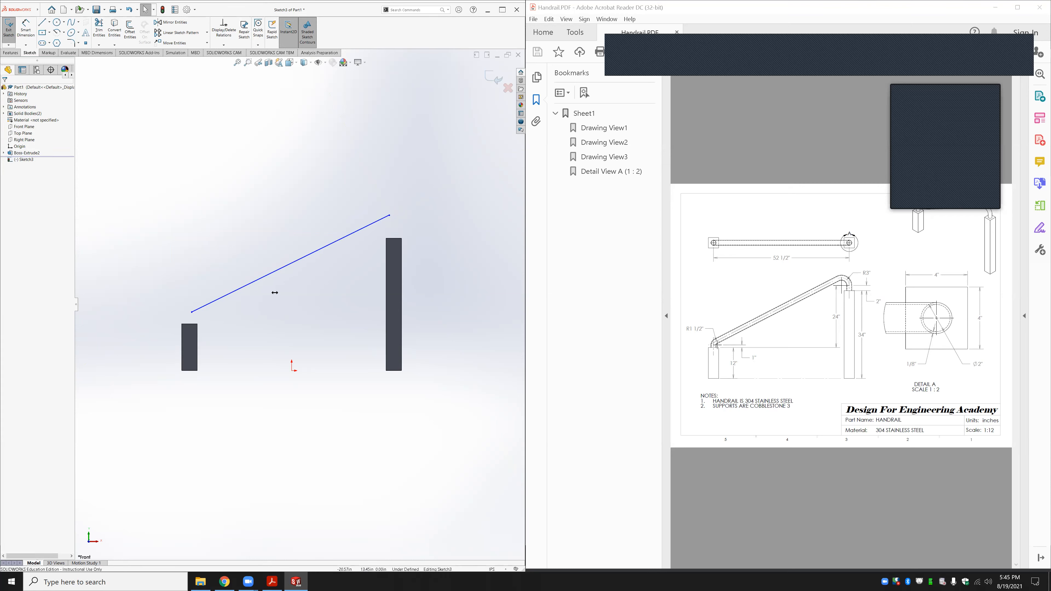
# Sketch a circle near the short post, tangent to the underside of the slanted line's lower end
pyautogui.click(56, 23)
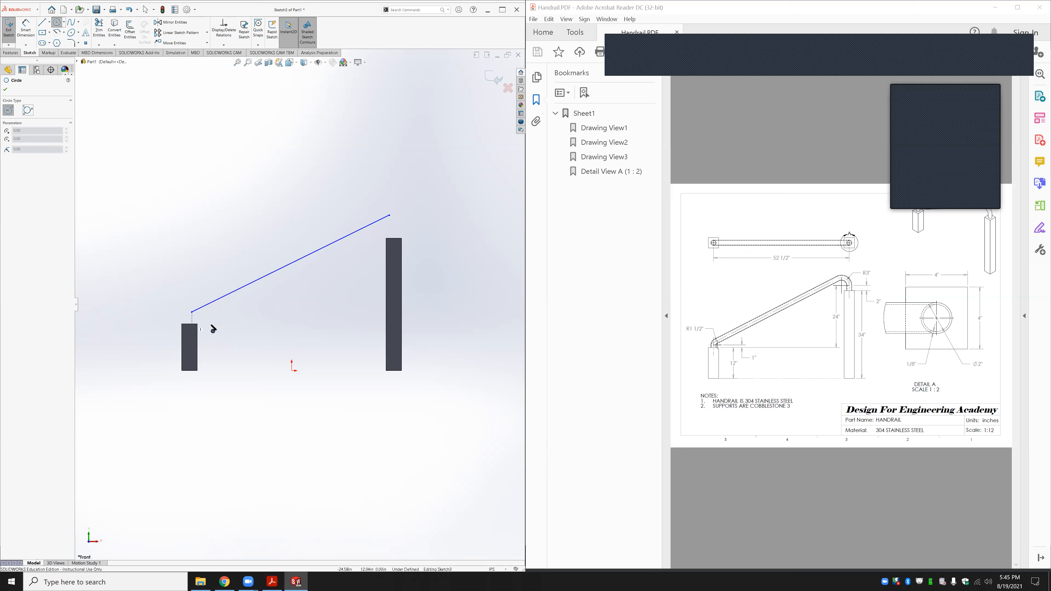
pyautogui.click(200, 318)
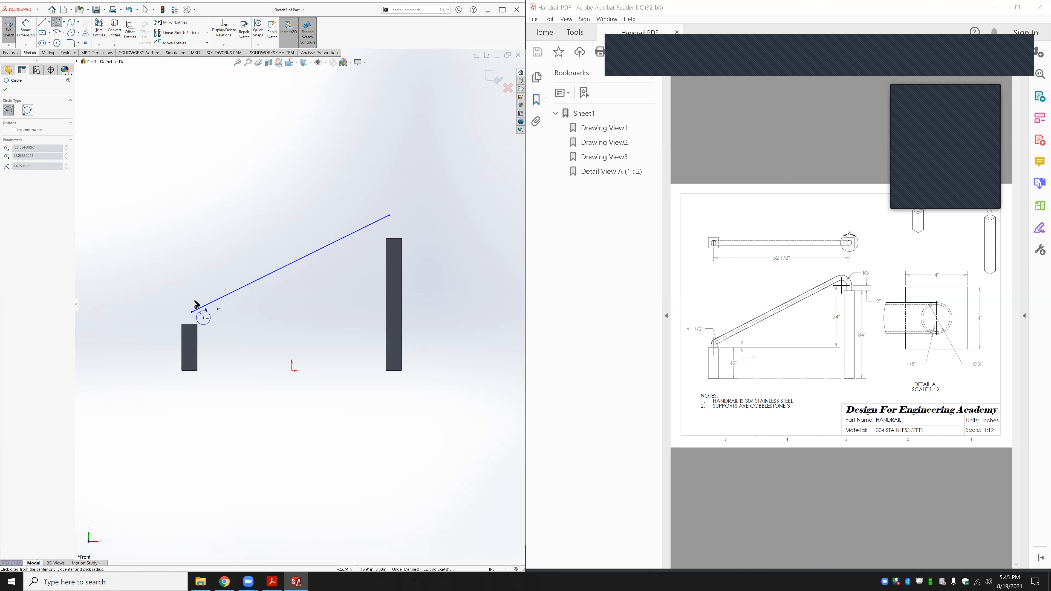
pyautogui.click(202, 307)
pyautogui.press('Escape')
pyautogui.press('l')
pyautogui.press('Escape')
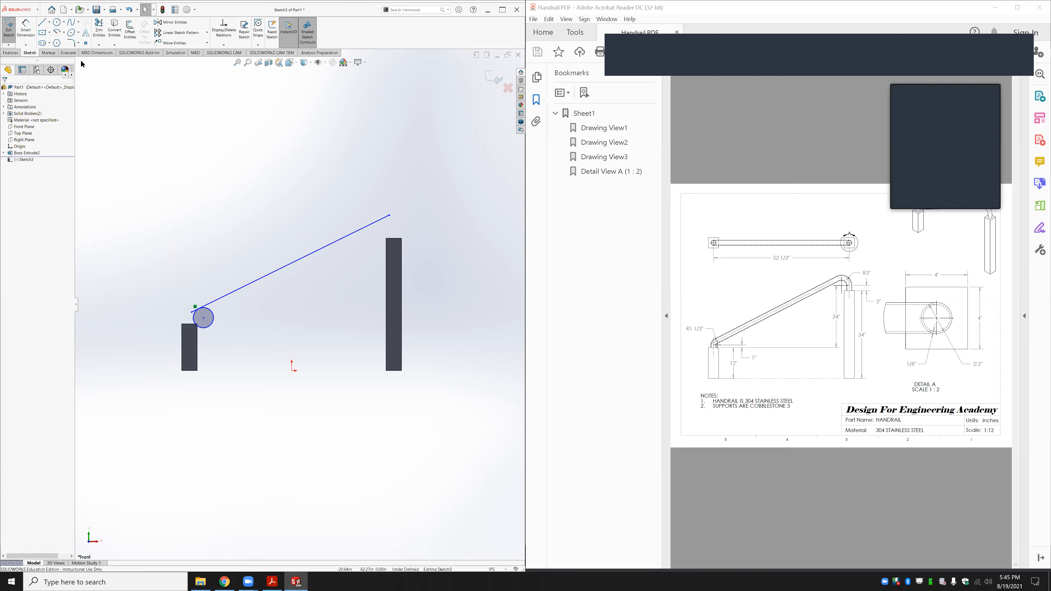
pyautogui.click(60, 23)
pyautogui.click(393, 228)
pyautogui.click(389, 216)
pyautogui.press('Escape')
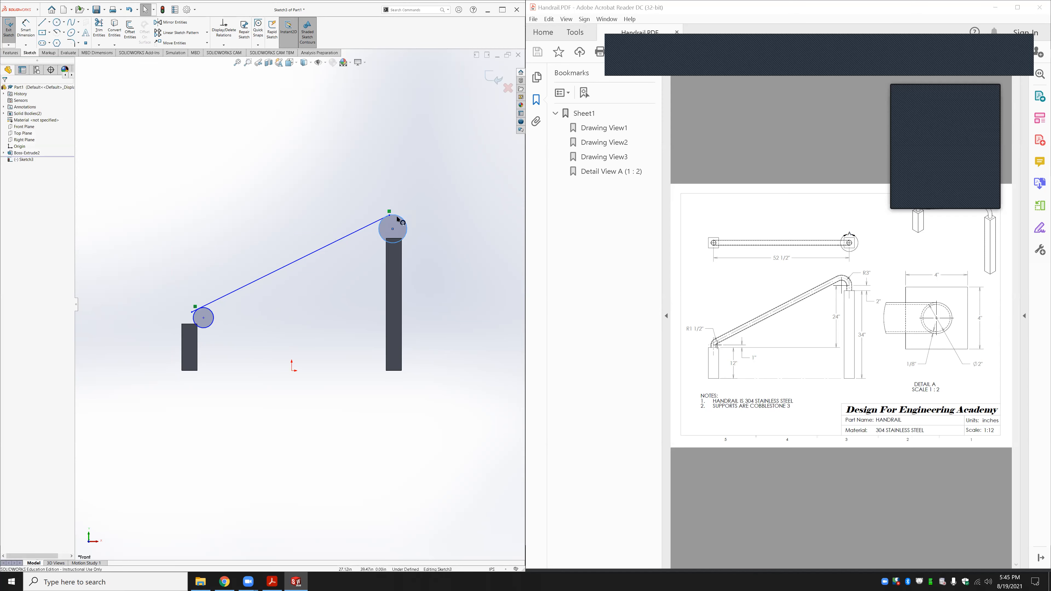
pyautogui.click(398, 219)
pyautogui.press('Delete')
# Sketch a circle of about 3.7 in radius near the top of the tall post, tangent to the underside of the slanted line
pyautogui.click(58, 26)
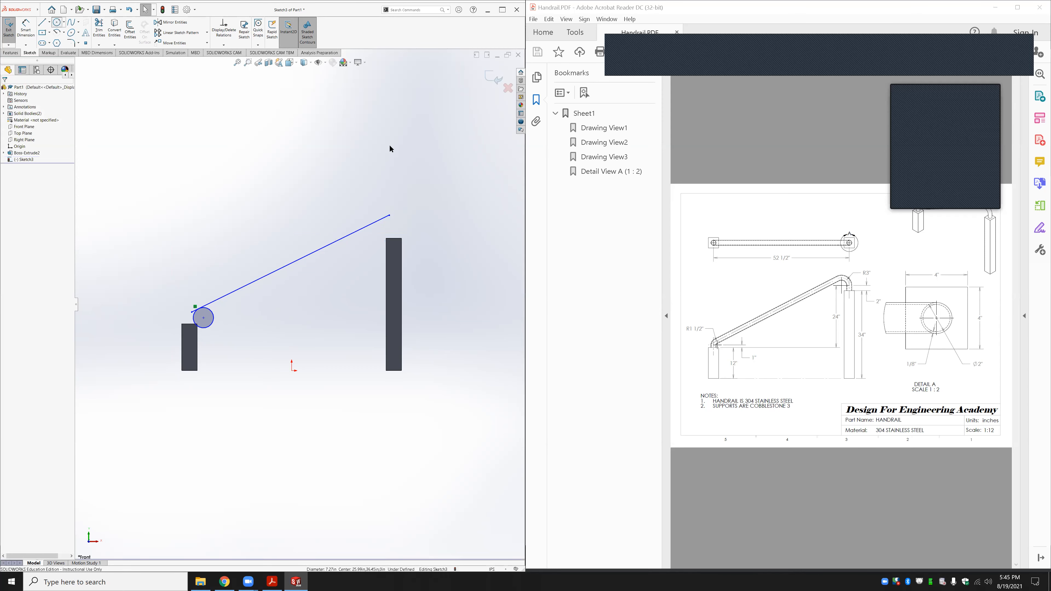
pyautogui.click(386, 233)
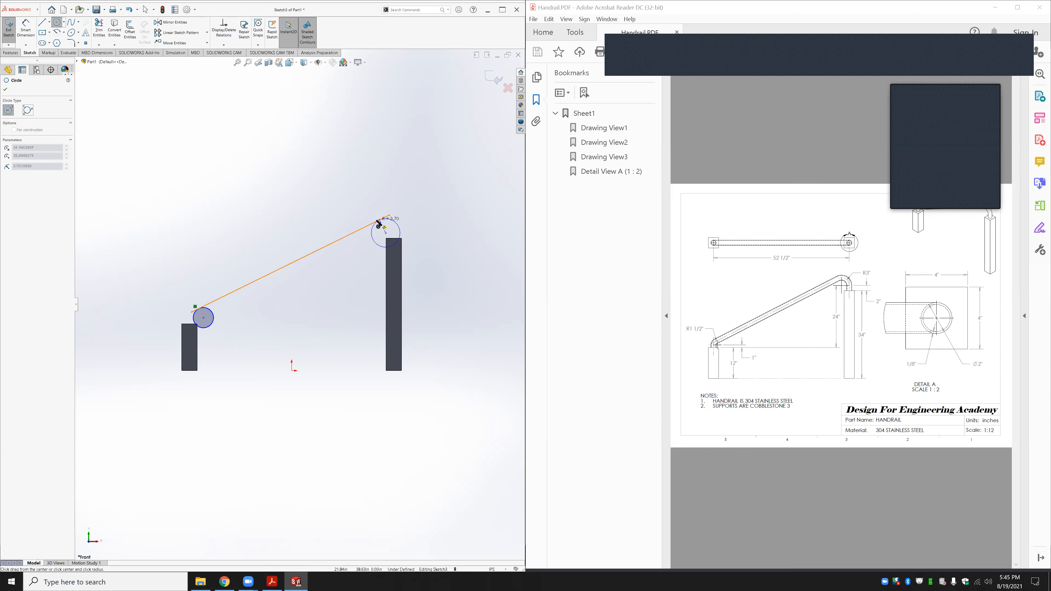
pyautogui.click(378, 223)
pyautogui.press('Escape')
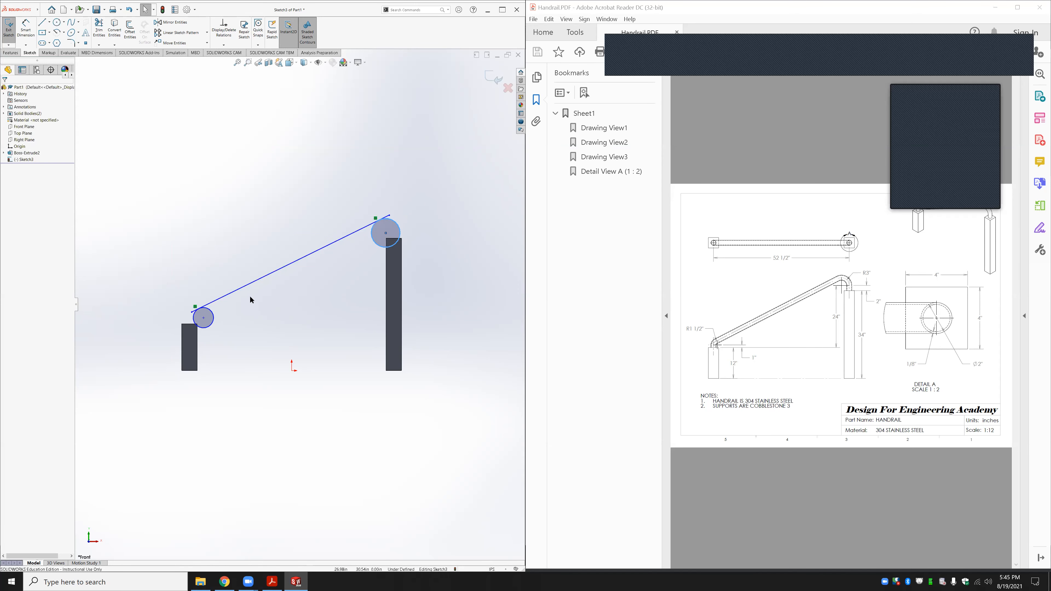
# Check the lower bend in the handrail PDF and draw a vertical line upward from the midpoint of the short post's top edge
pyautogui.scroll(-5, 207, 318)
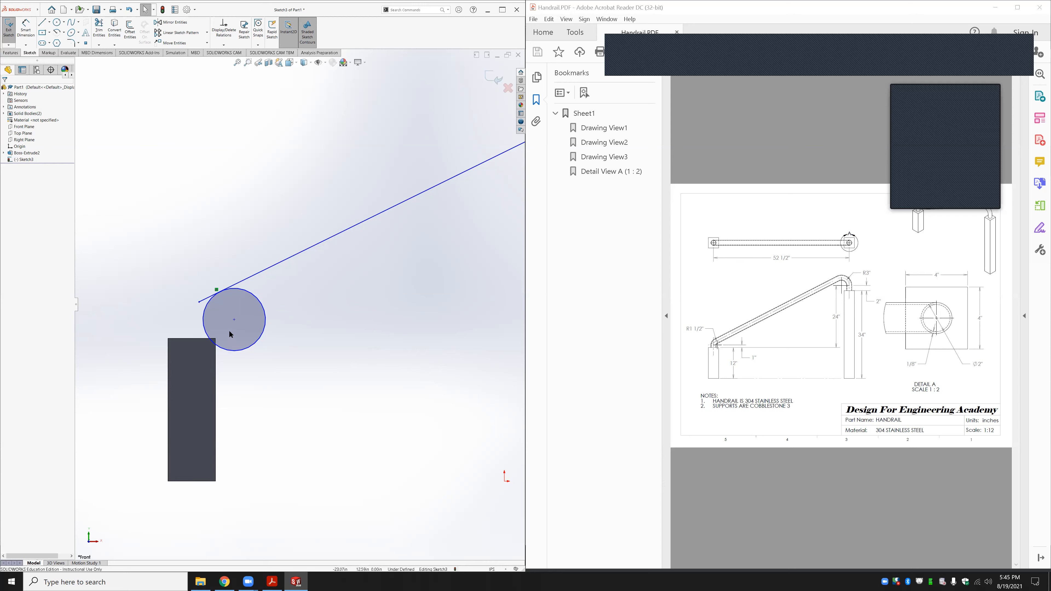
pyautogui.press('l')
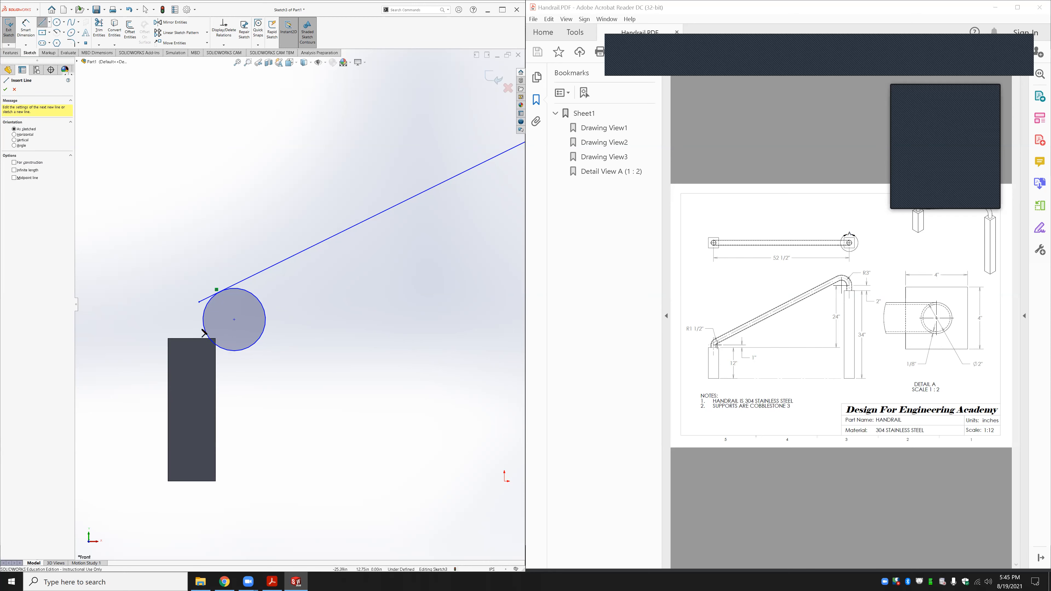
pyautogui.click(739, 343)
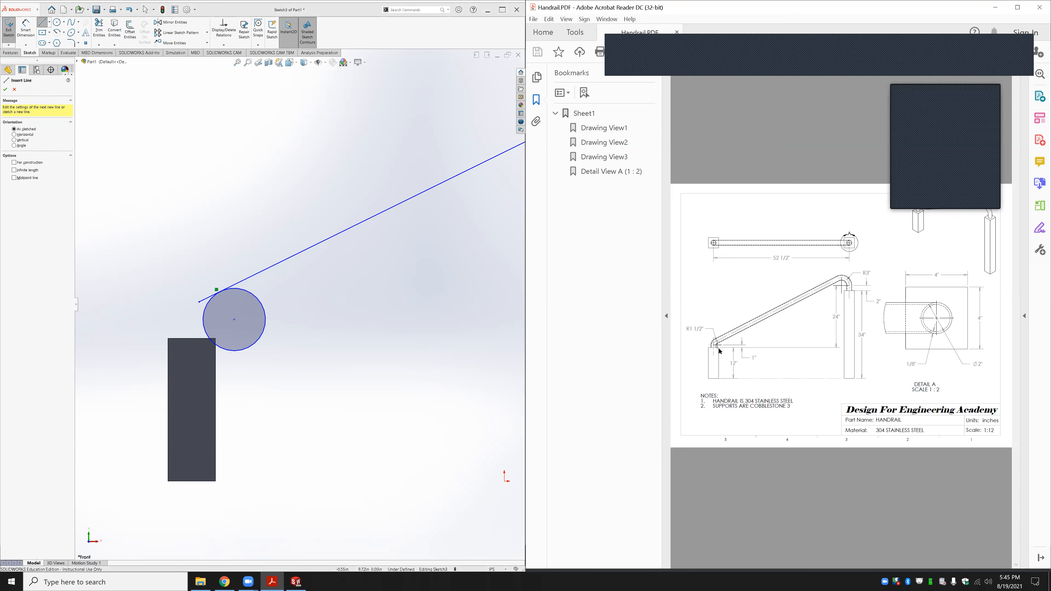
pyautogui.keyDown('ctrl'); pyautogui.scroll(6, 719, 352); pyautogui.keyUp('ctrl')
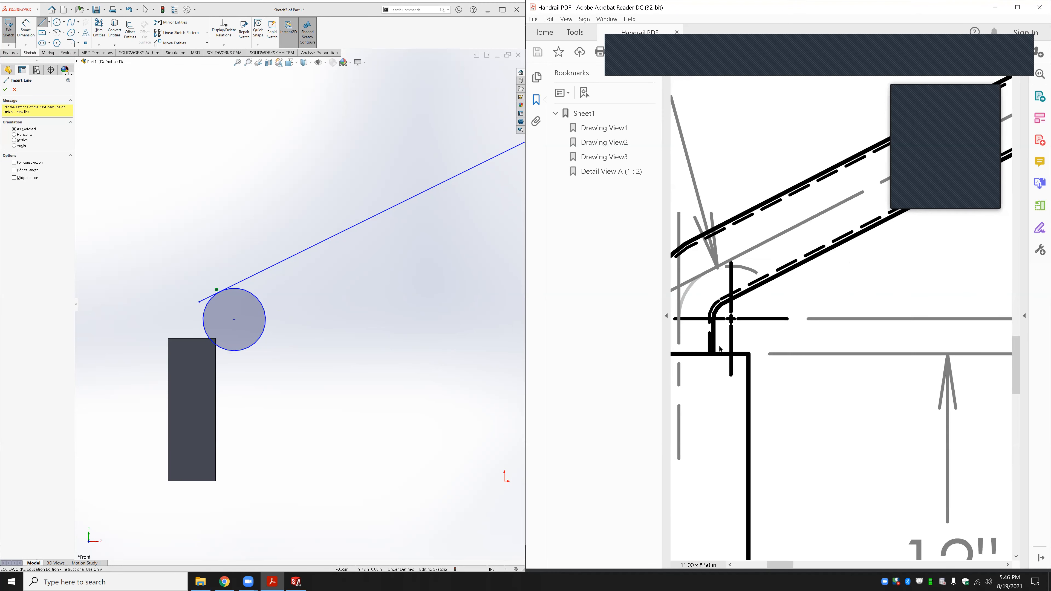
pyautogui.keyDown('ctrl'); pyautogui.scroll(-1, 719, 349); pyautogui.keyUp('ctrl')
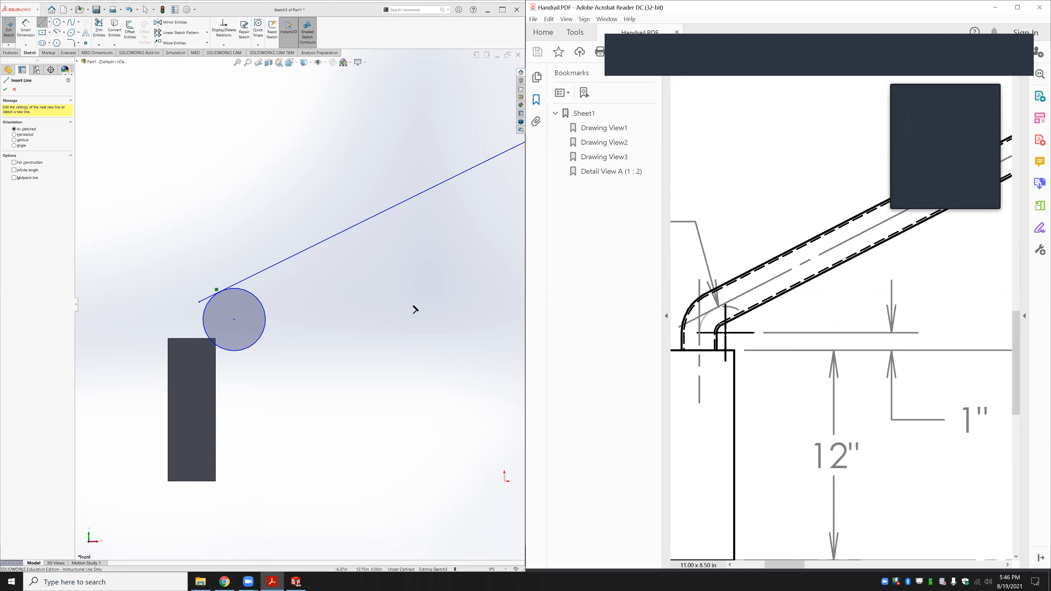
pyautogui.click(192, 338)
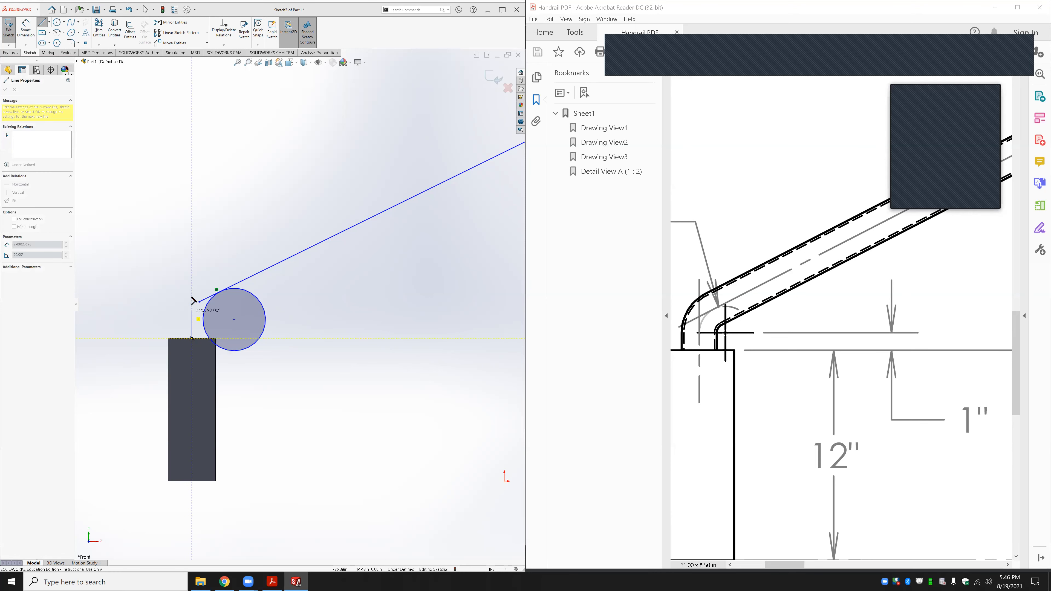
pyautogui.click(192, 294)
pyautogui.press('Escape')
# Draw a short vertical line upward from the midpoint of the tall post's top edge
pyautogui.press('z')
pyautogui.press('z')
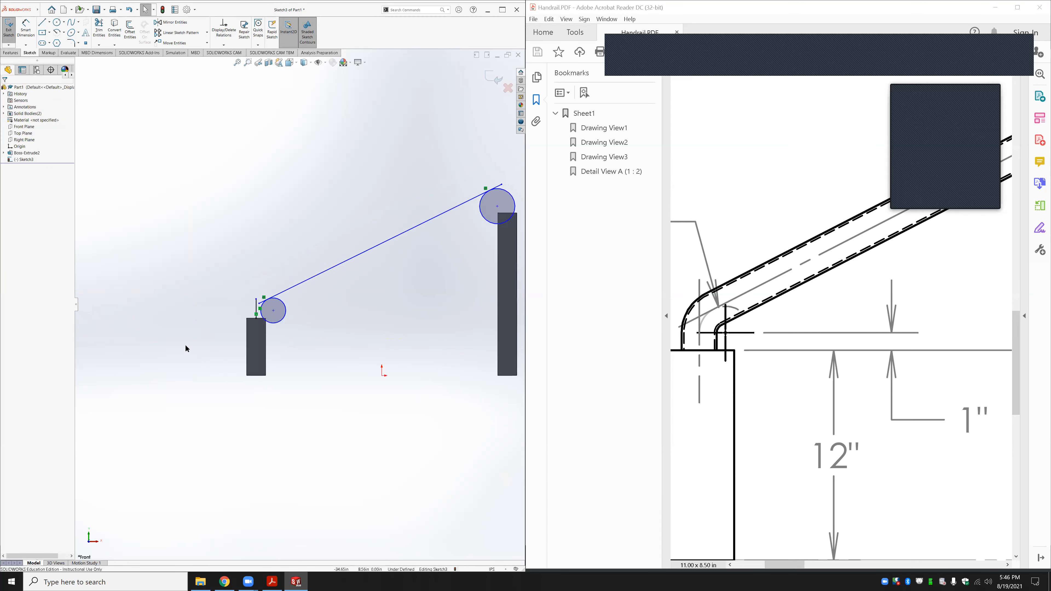
pyautogui.scroll(-5, 422, 248)
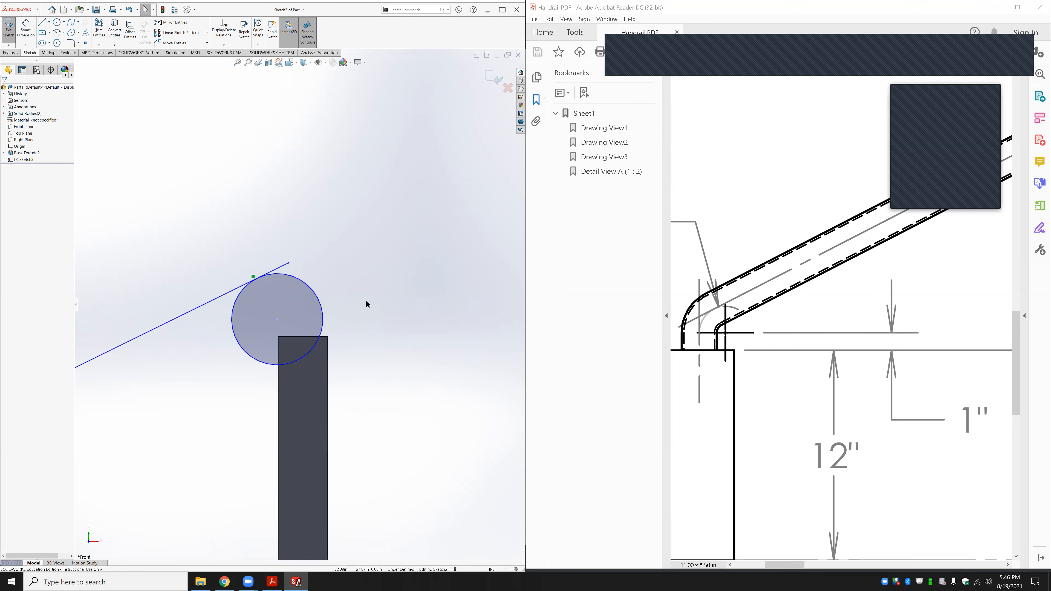
pyautogui.press('l')
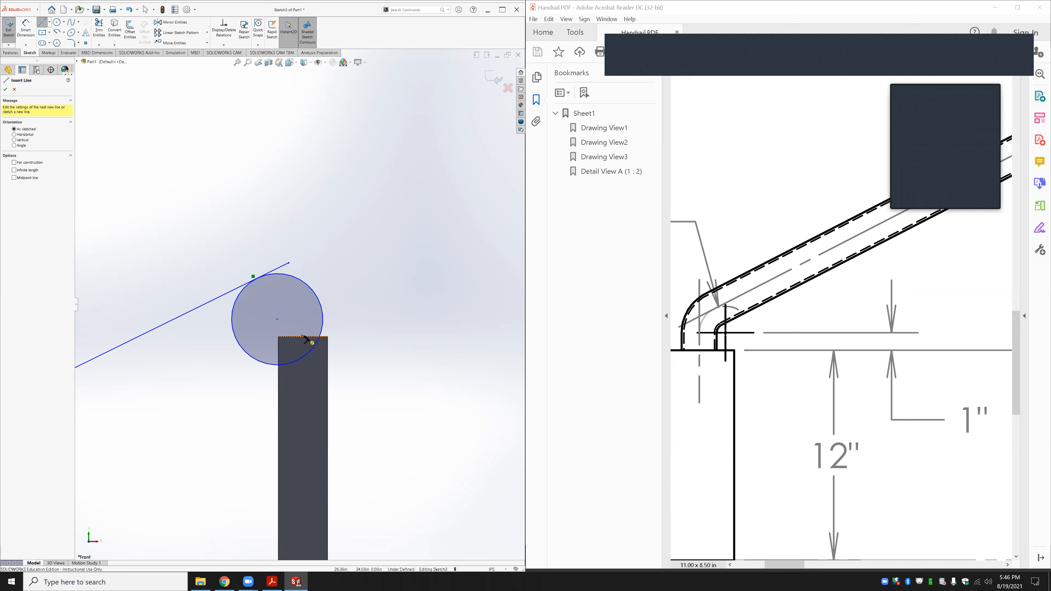
pyautogui.click(303, 336)
pyautogui.click(303, 312)
pyautogui.press('Escape')
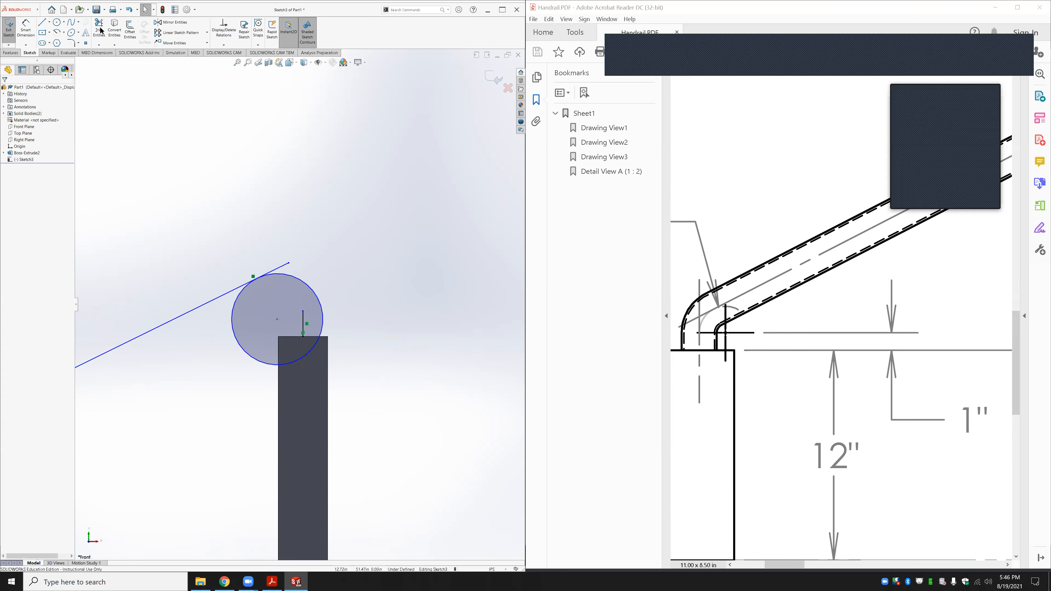
pyautogui.click(100, 29)
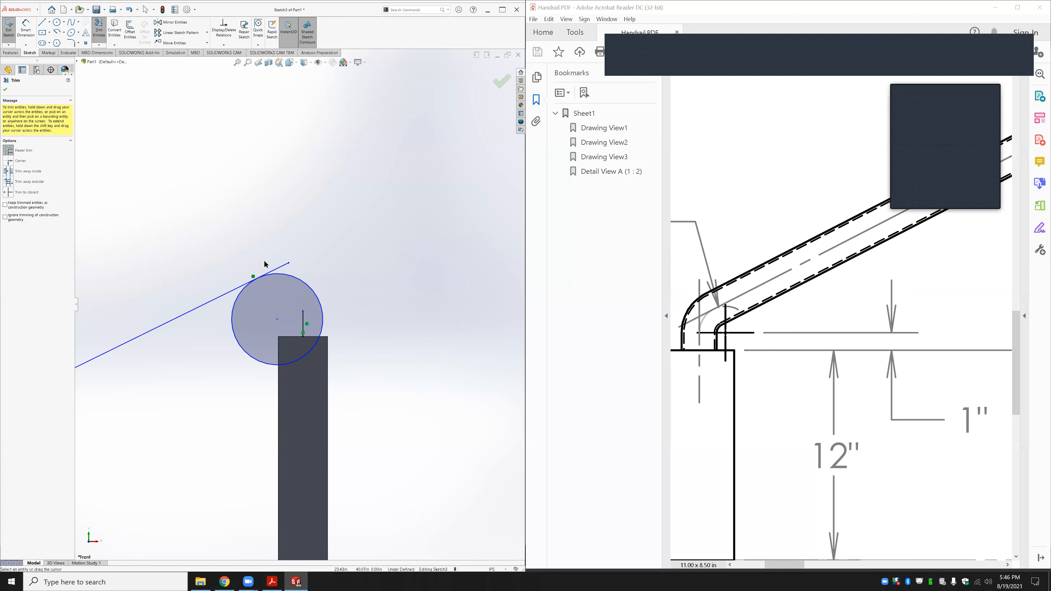
pyautogui.press('Escape')
pyautogui.scroll(3, 345, 306)
pyautogui.scroll(1, 290, 313)
pyautogui.scroll(-3, 278, 301)
# Dimension the lower circle's center 1 in above the short post's top edge
pyautogui.click(26, 31)
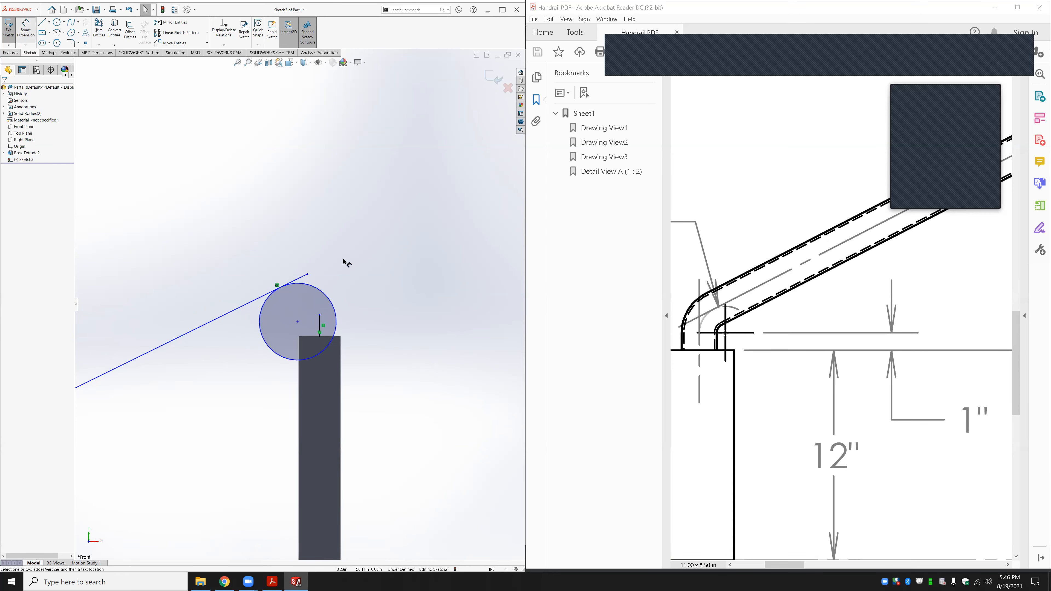
pyautogui.scroll(3, 300, 305)
pyautogui.scroll(10, 138, 375)
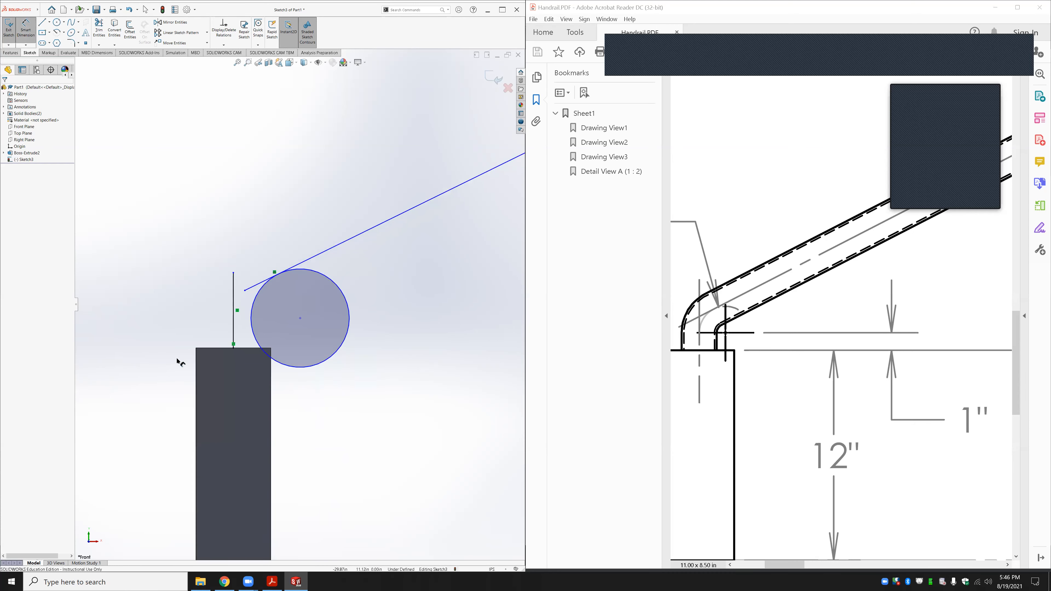
pyautogui.click(263, 349)
pyautogui.click(301, 318)
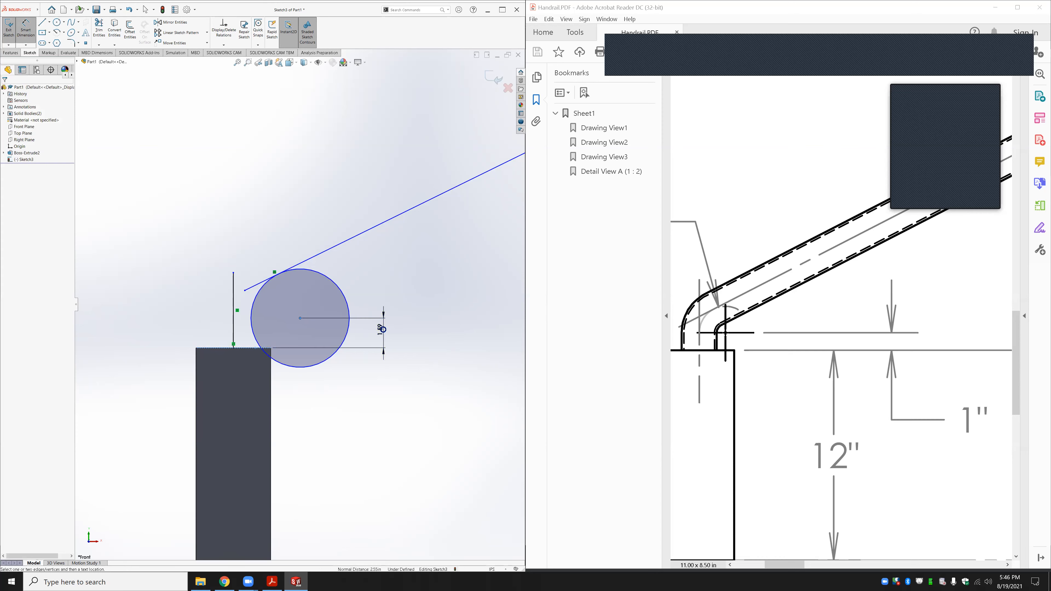
pyautogui.click(384, 331)
pyautogui.write('1')
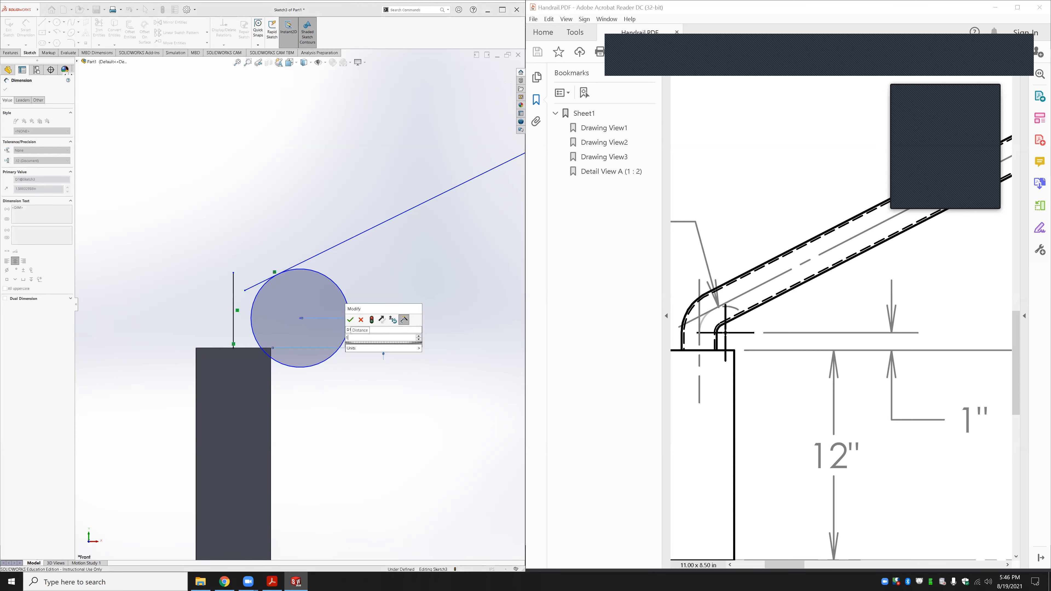
pyautogui.press('Return')
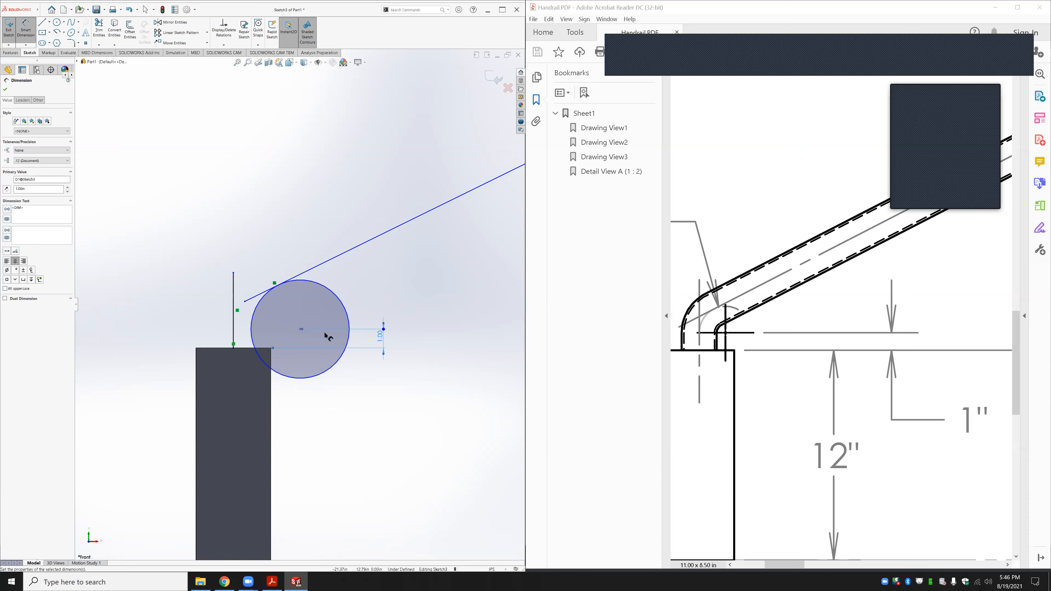
# Examine the handrail drawing's full front view, including the heights and radii given for the lower and upper bends
pyautogui.scroll(5, 298, 319)
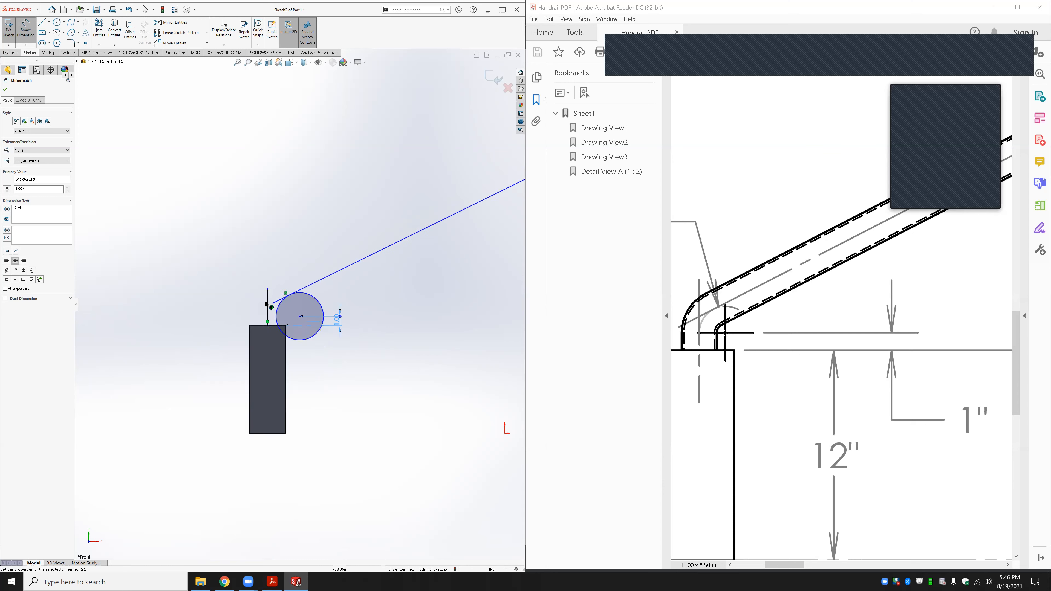
pyautogui.scroll(4, 278, 303)
pyautogui.scroll(-4, 403, 240)
pyautogui.scroll(-4, 391, 269)
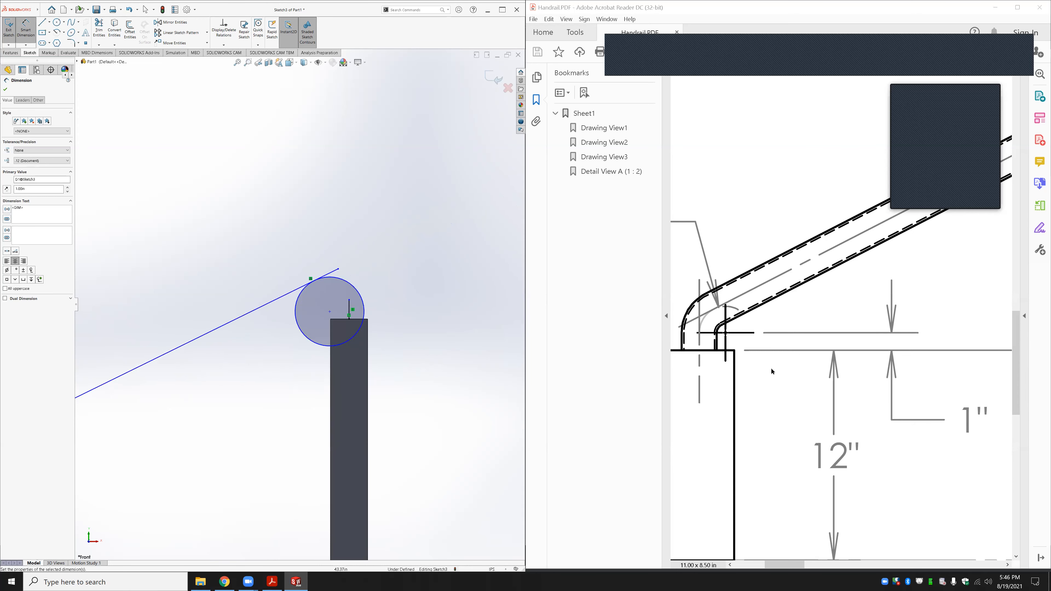
pyautogui.scroll(1, 827, 331)
pyautogui.keyDown('ctrl'); pyautogui.scroll(-3, 669, 323); pyautogui.keyUp('ctrl')
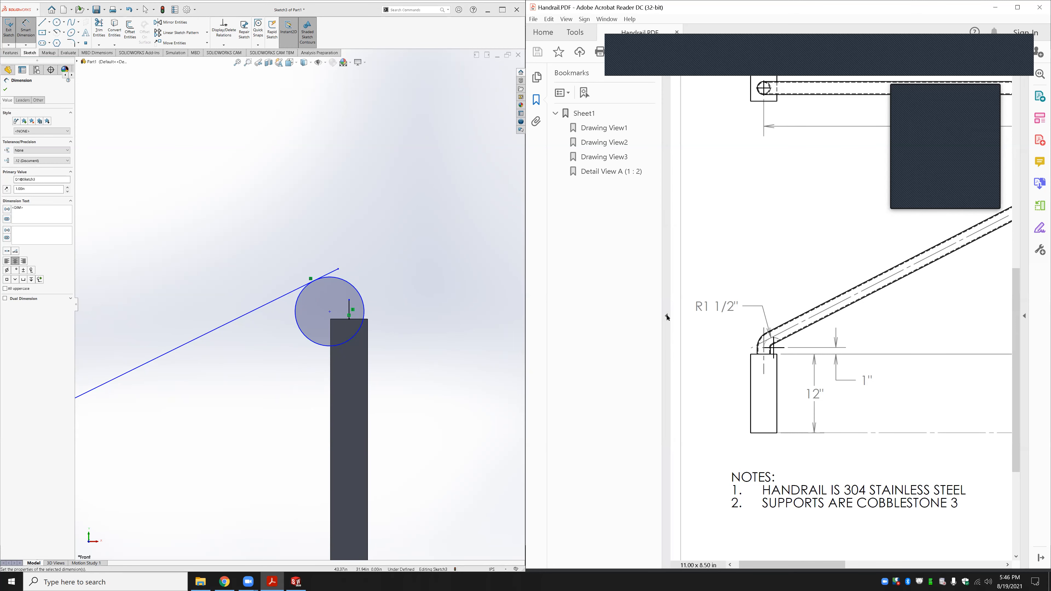
pyautogui.click(666, 317)
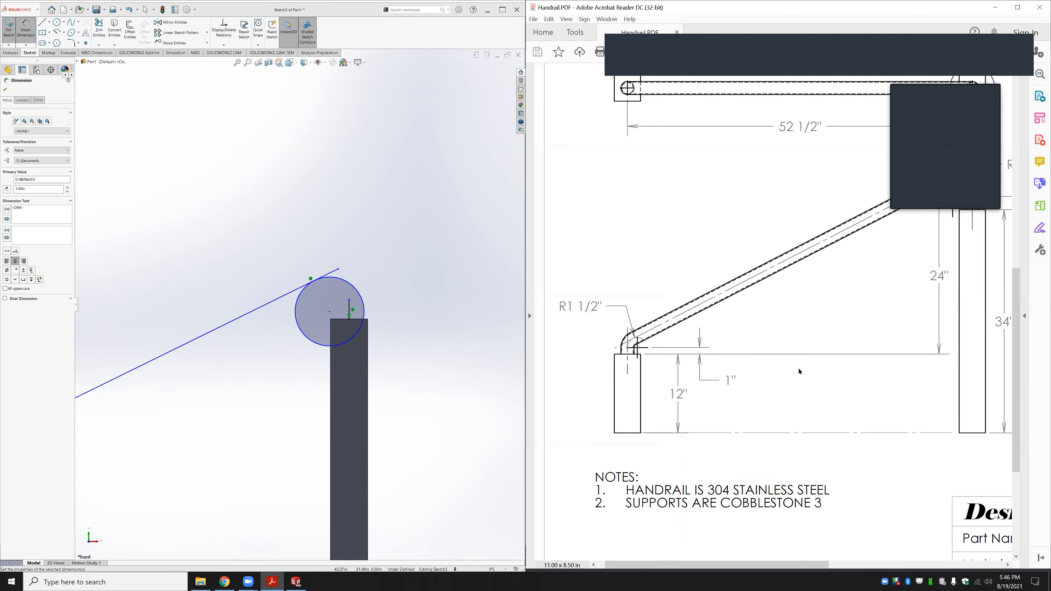
pyautogui.keyDown('ctrl'); pyautogui.scroll(-2, 797, 365); pyautogui.keyUp('ctrl')
pyautogui.keyDown('ctrl'); pyautogui.scroll(1, 786, 306); pyautogui.keyUp('ctrl')
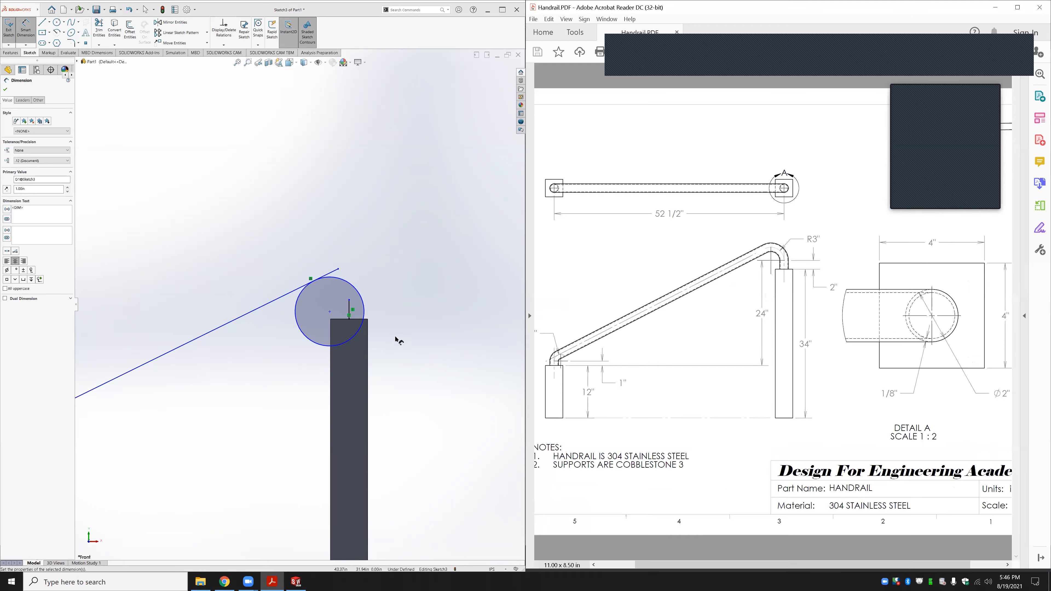
pyautogui.keyDown('ctrl'); pyautogui.scroll(-1, 772, 312); pyautogui.keyUp('ctrl')
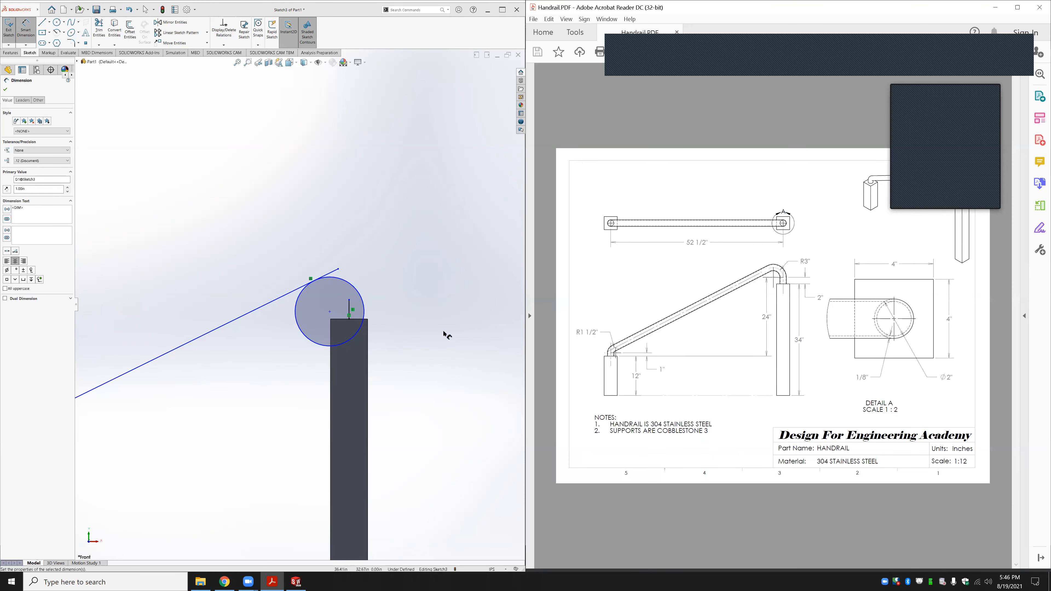
# Dimension the vertical distance between the two circle centers as 24 in and place the dimension between the posts
pyautogui.scroll(-2, 443, 332)
pyautogui.scroll(3, 425, 335)
pyautogui.scroll(2, 237, 357)
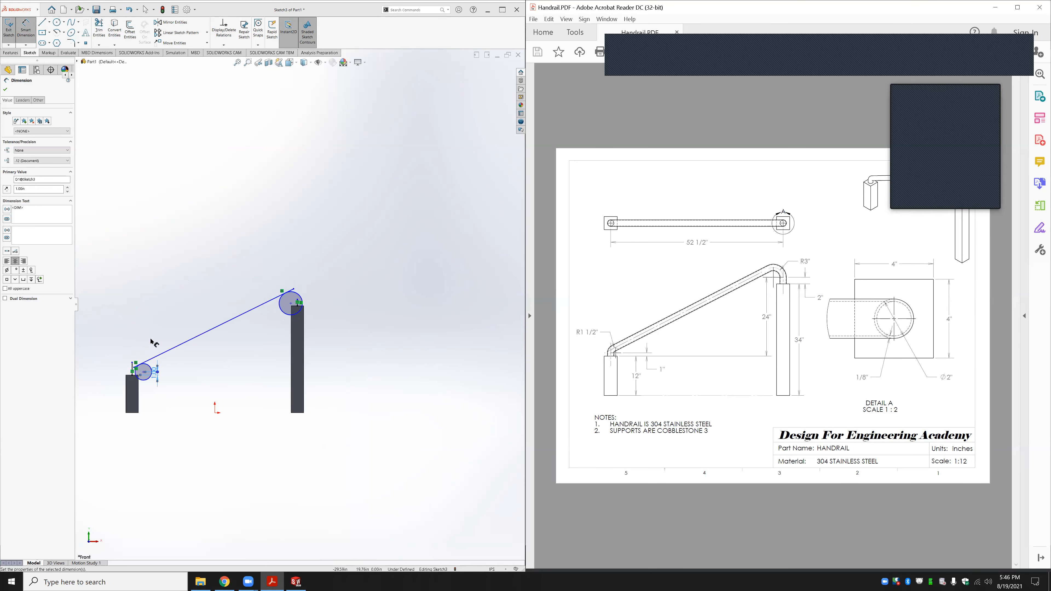
pyautogui.scroll(-2, 152, 348)
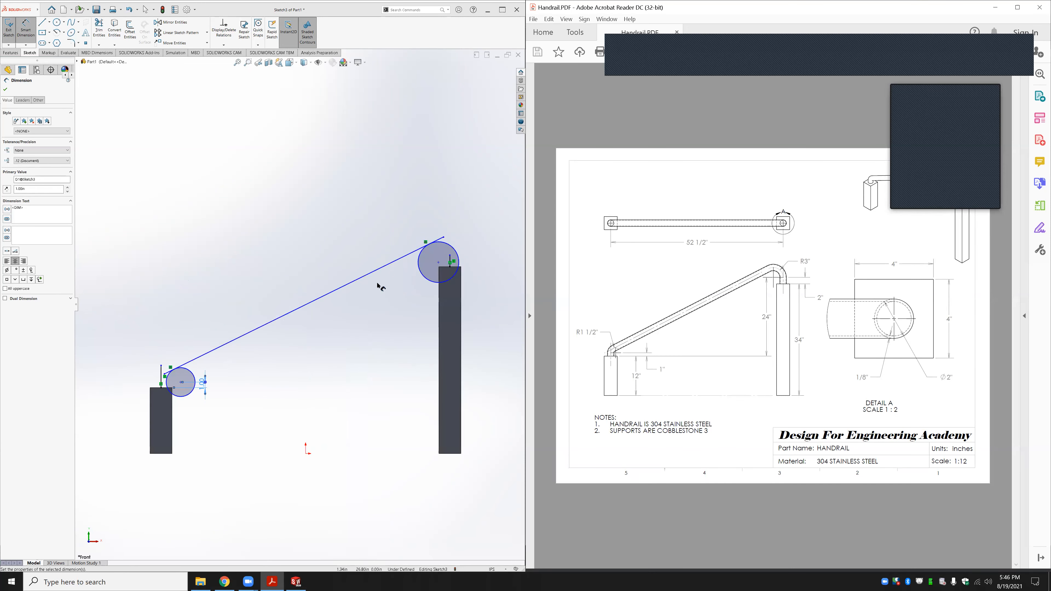
pyautogui.click(440, 264)
pyautogui.click(182, 383)
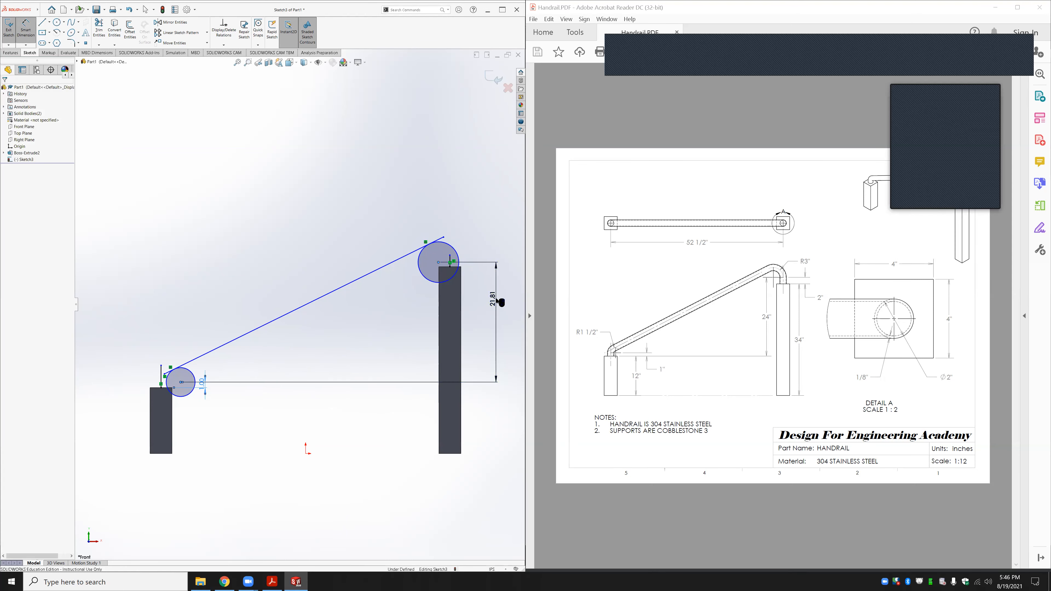
pyautogui.click(498, 301)
pyautogui.write('24')
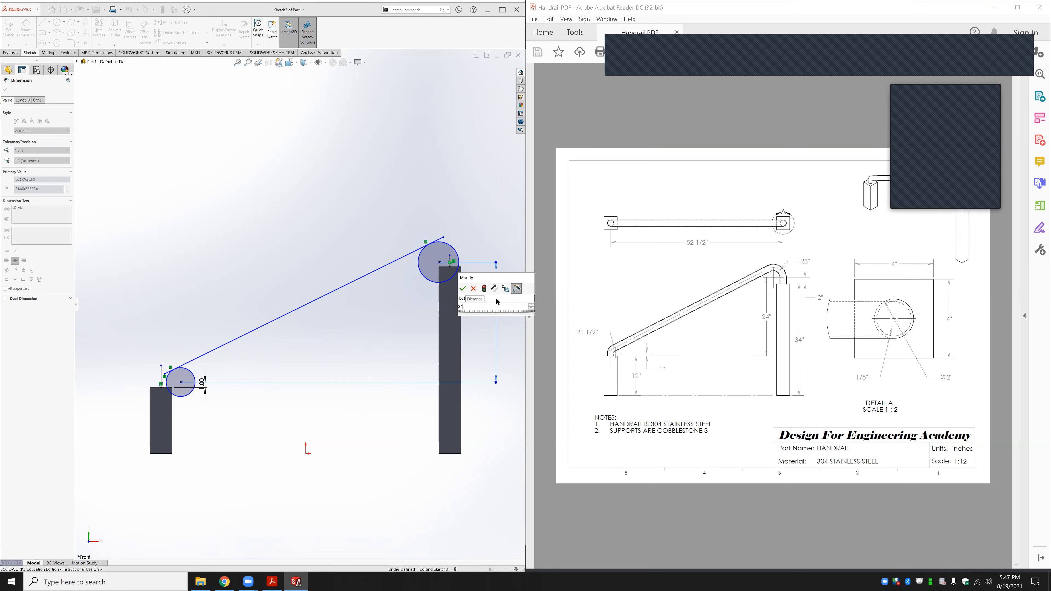
pyautogui.press('Return')
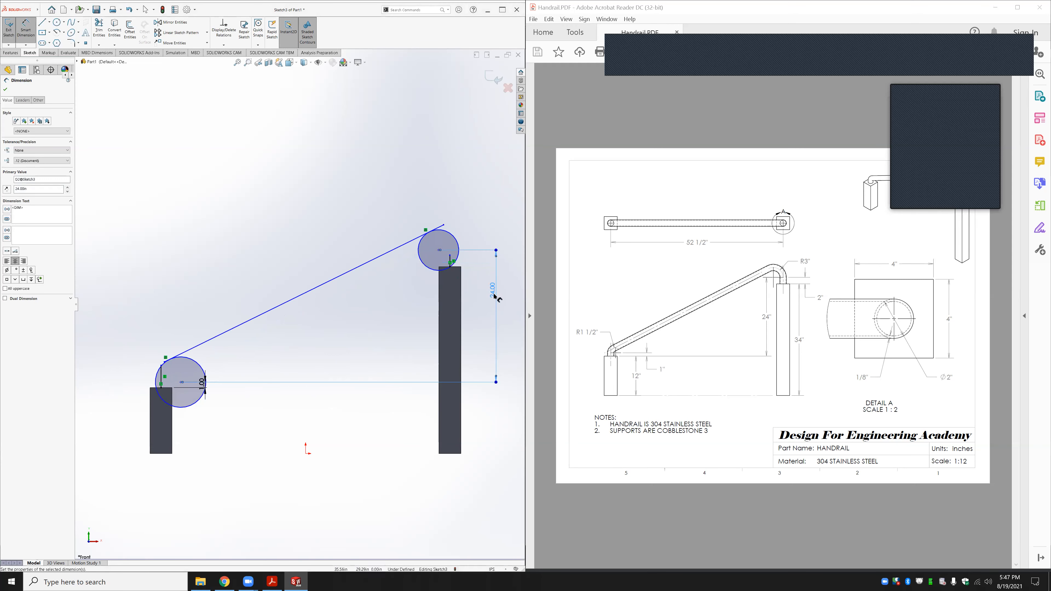
pyautogui.press('Escape')
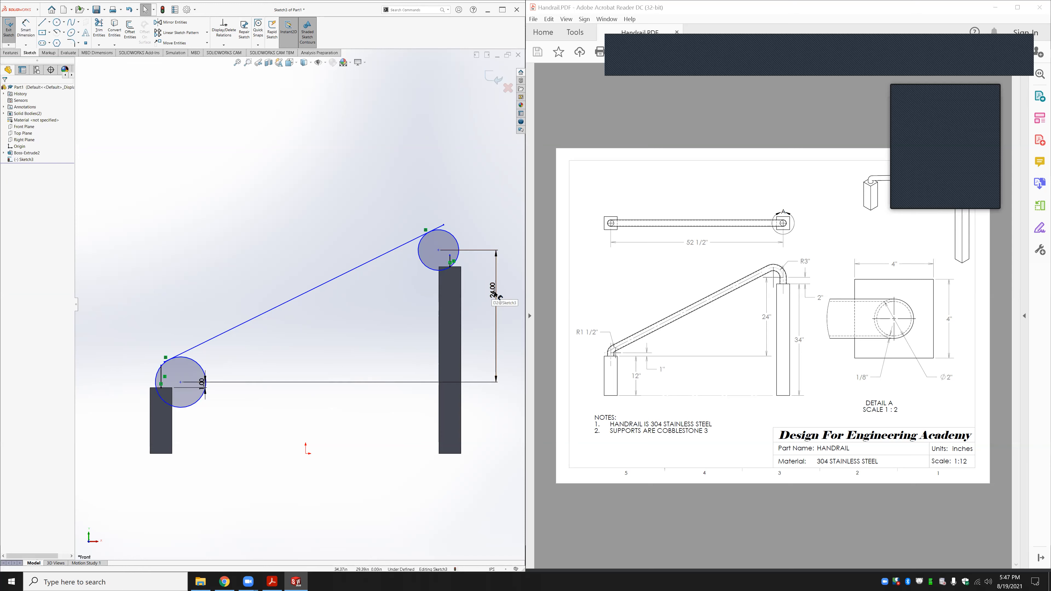
pyautogui.moveTo(496, 295); pyautogui.dragTo(381, 309)
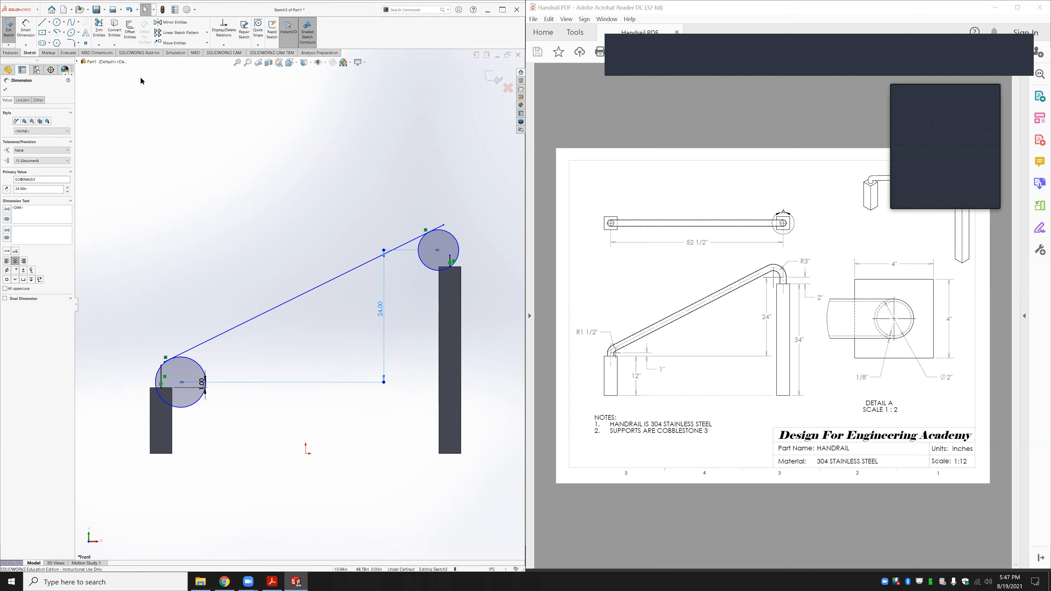
# Dimension the upper circle's diameter as 6 in
pyautogui.click(24, 29)
pyautogui.click(457, 239)
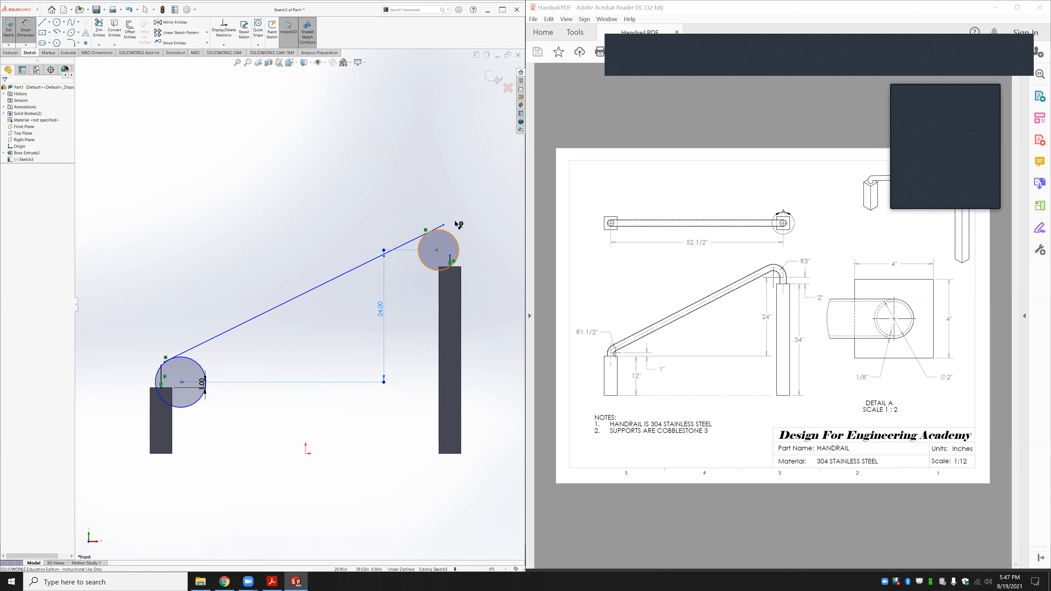
pyautogui.click(466, 205)
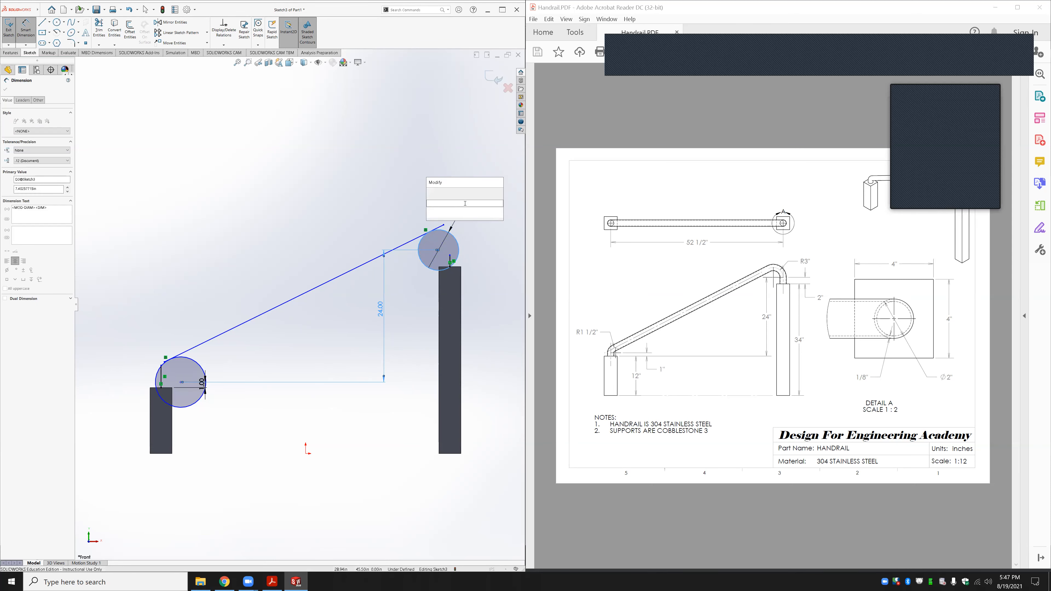
pyautogui.write('6')
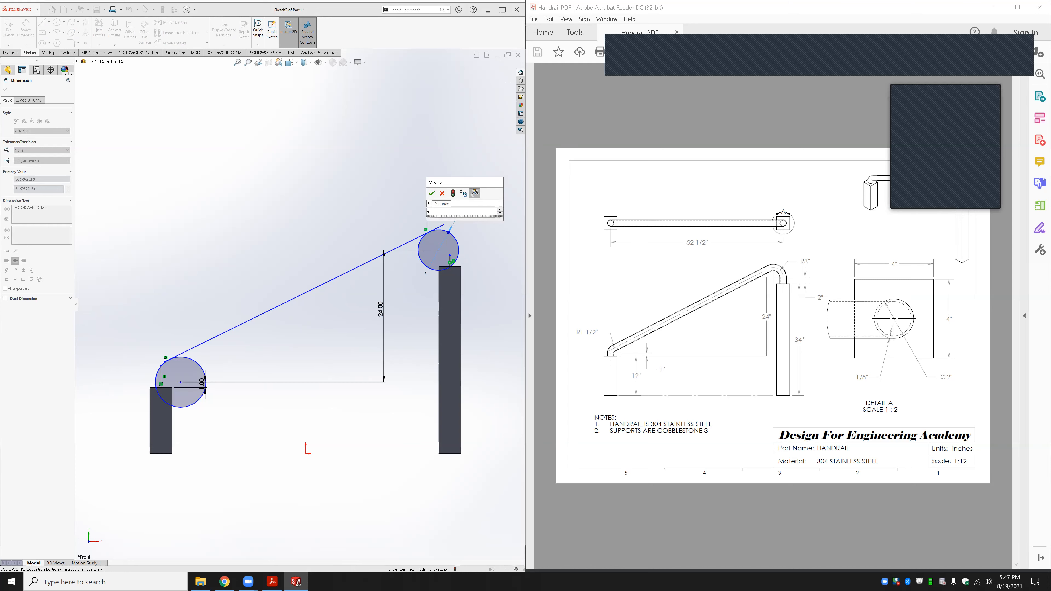
pyautogui.press('Return')
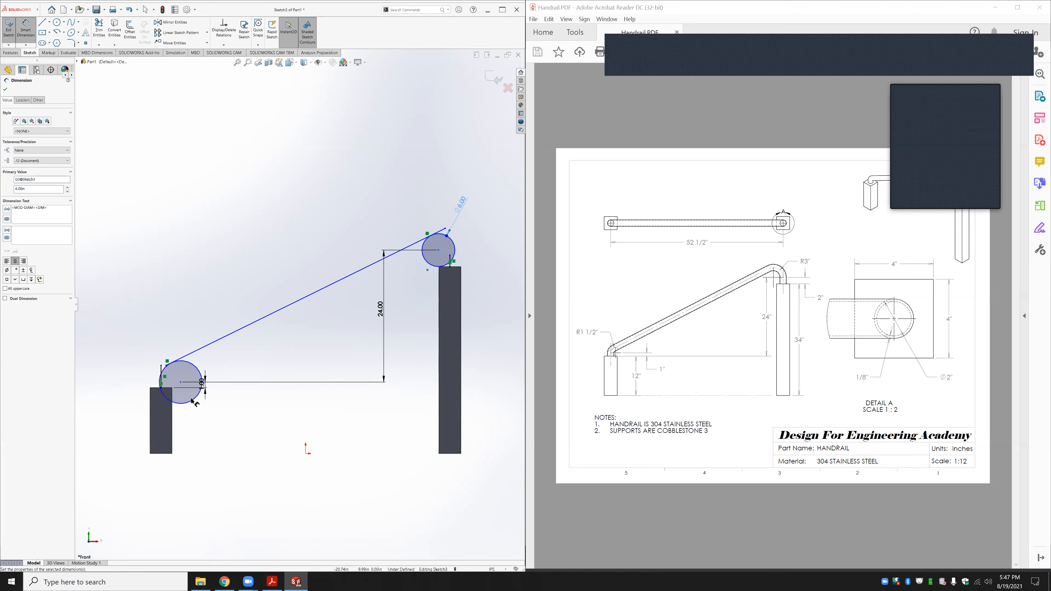
# Add a diameter dimension of 1 in to the lower circle near the short post
pyautogui.click(204, 440)
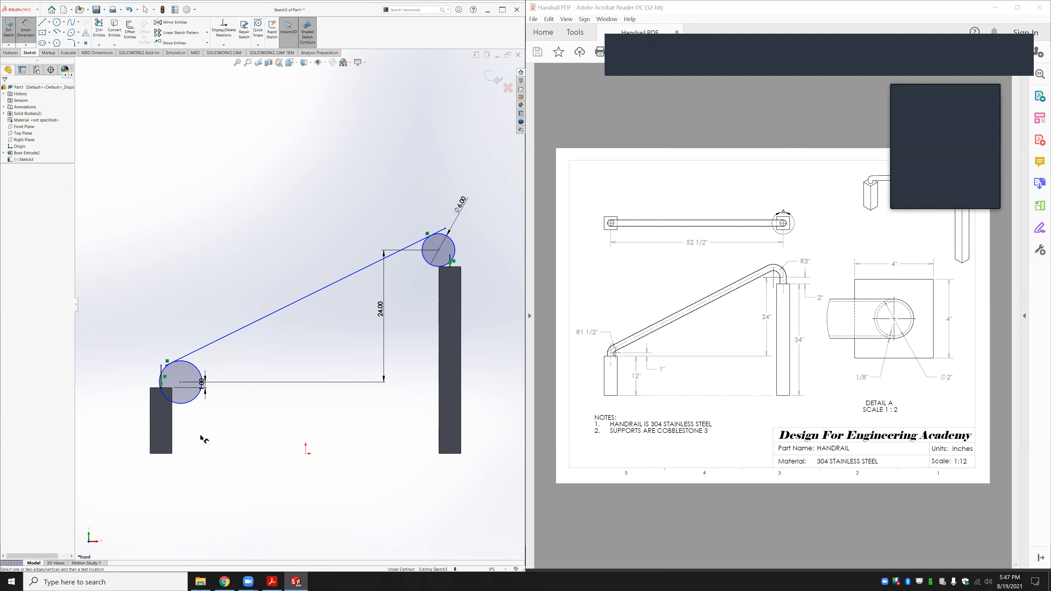
pyautogui.click(191, 402)
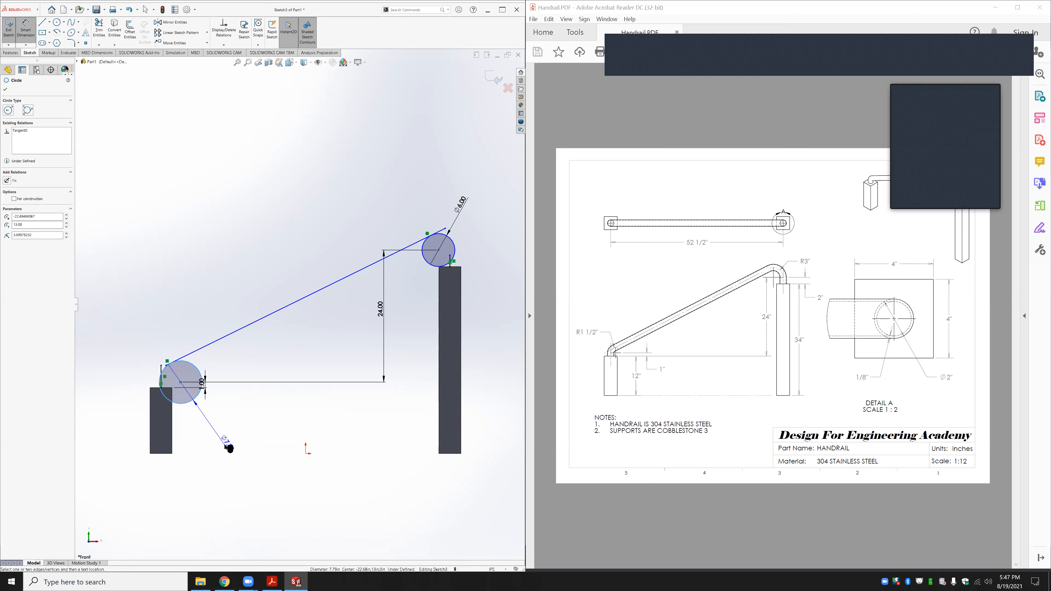
pyautogui.click(225, 446)
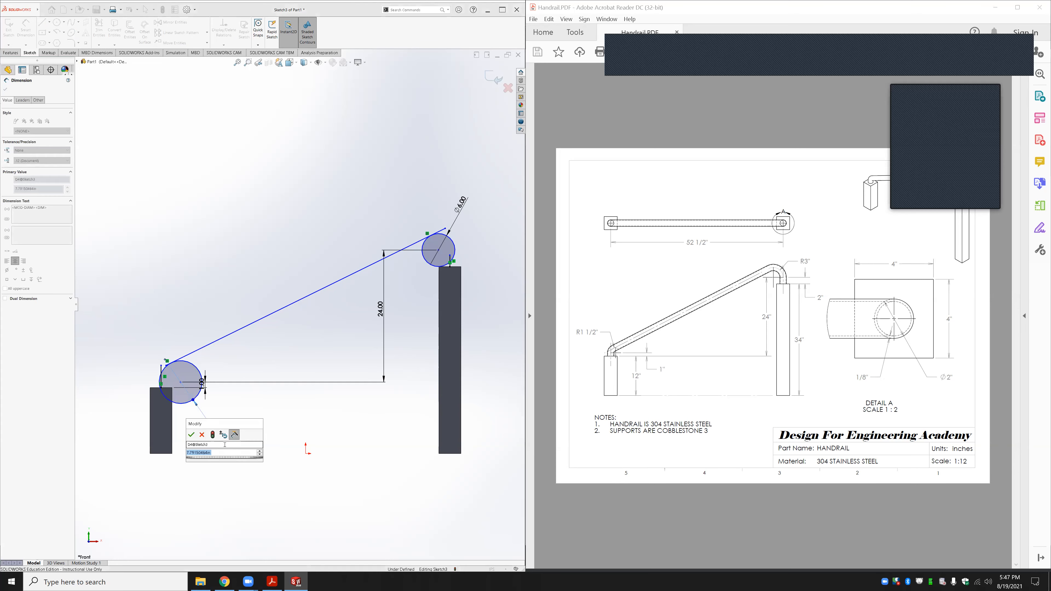
pyautogui.write('1')
pyautogui.press('Return')
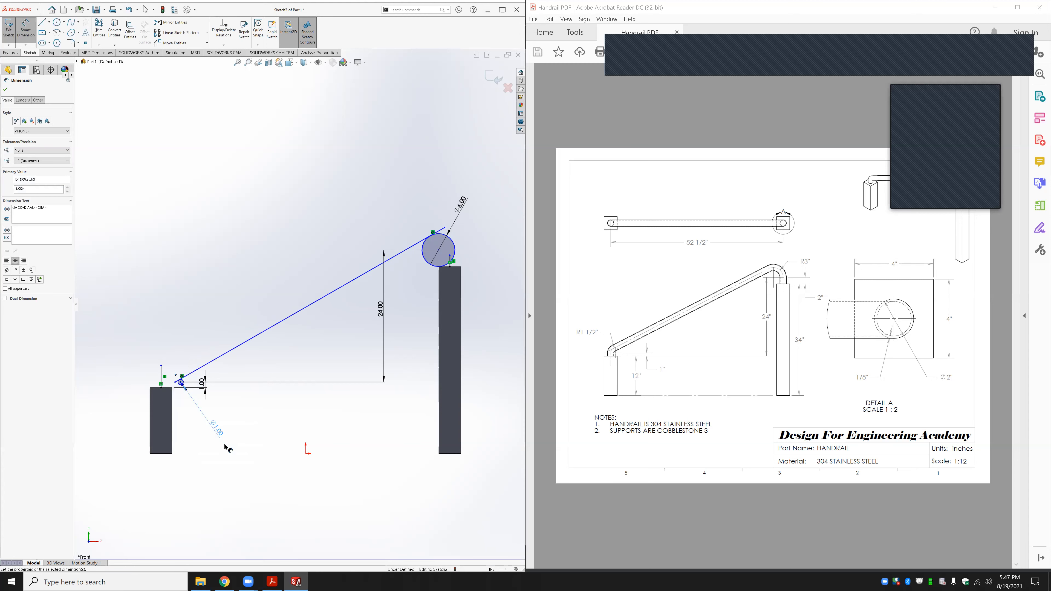
# Set the lower circle's diameter dimension to 3 in
pyautogui.scroll(-5, 226, 448)
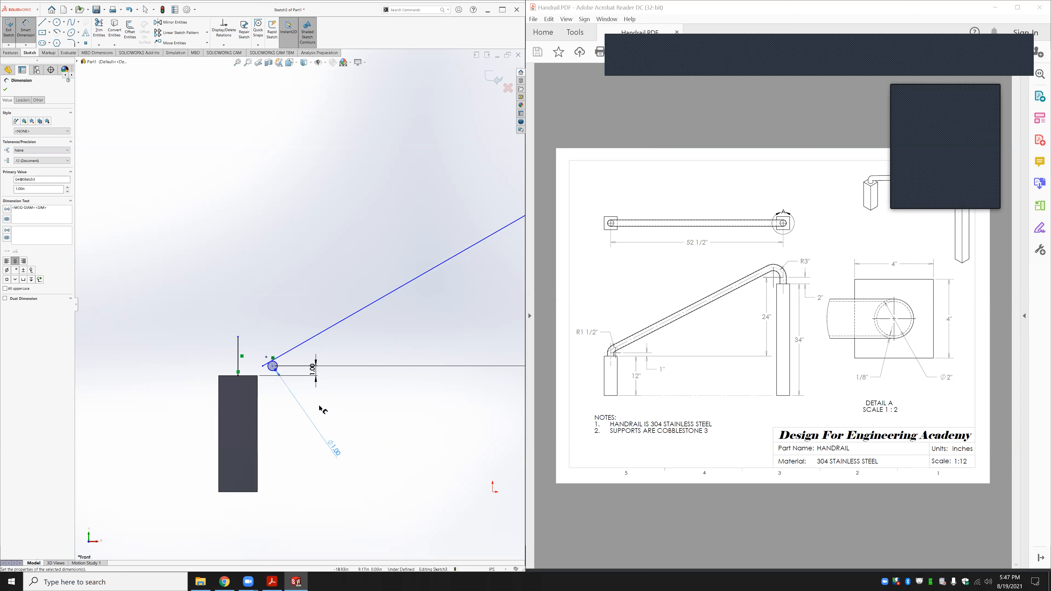
pyautogui.press('Escape')
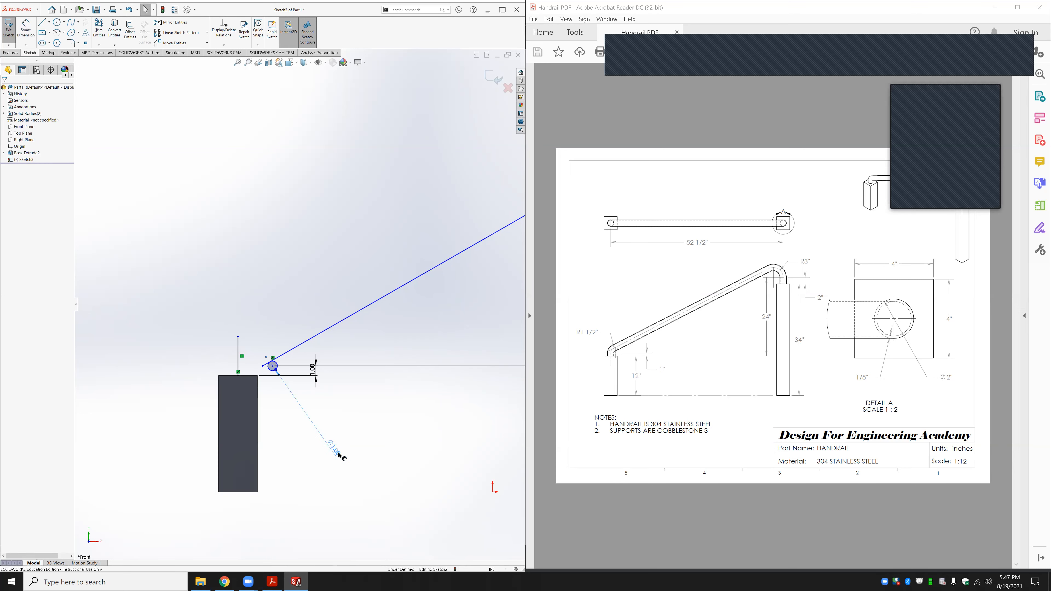
pyautogui.doubleClick(338, 453)
pyautogui.write('3')
pyautogui.press('Return')
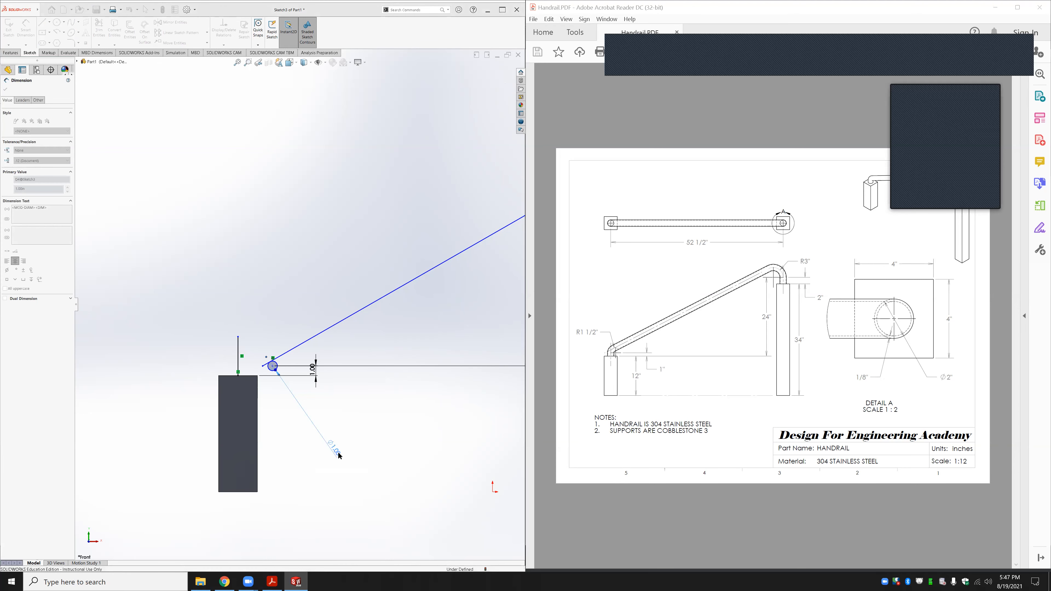
pyautogui.press('Escape')
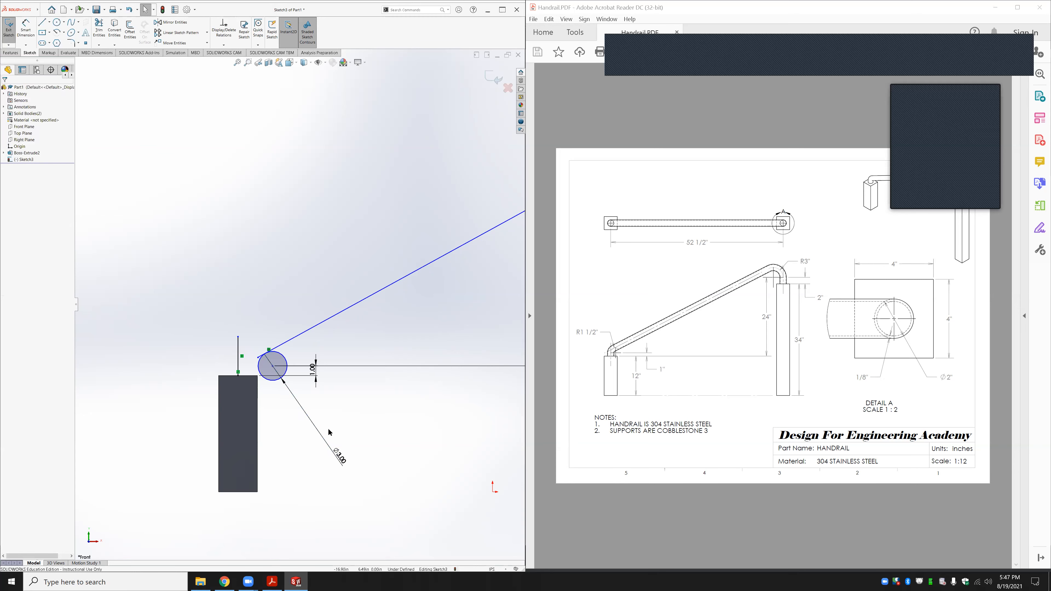
# Make the lower circle tangent to the vertical line above the short post
pyautogui.click(257, 364)
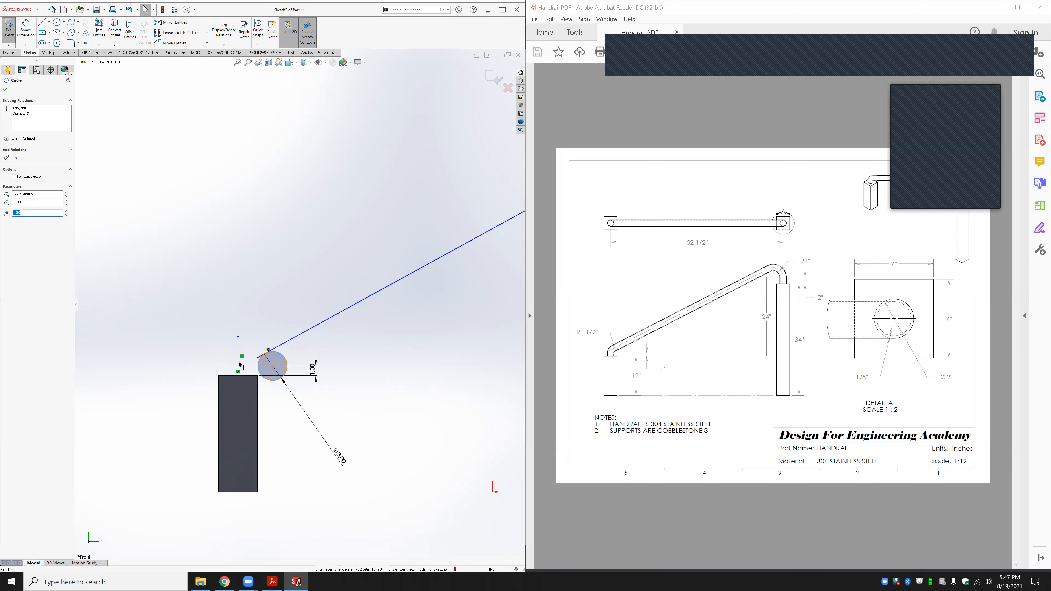
pyautogui.keyDown('ctrl'); pyautogui.click(238, 356); pyautogui.keyUp('ctrl')
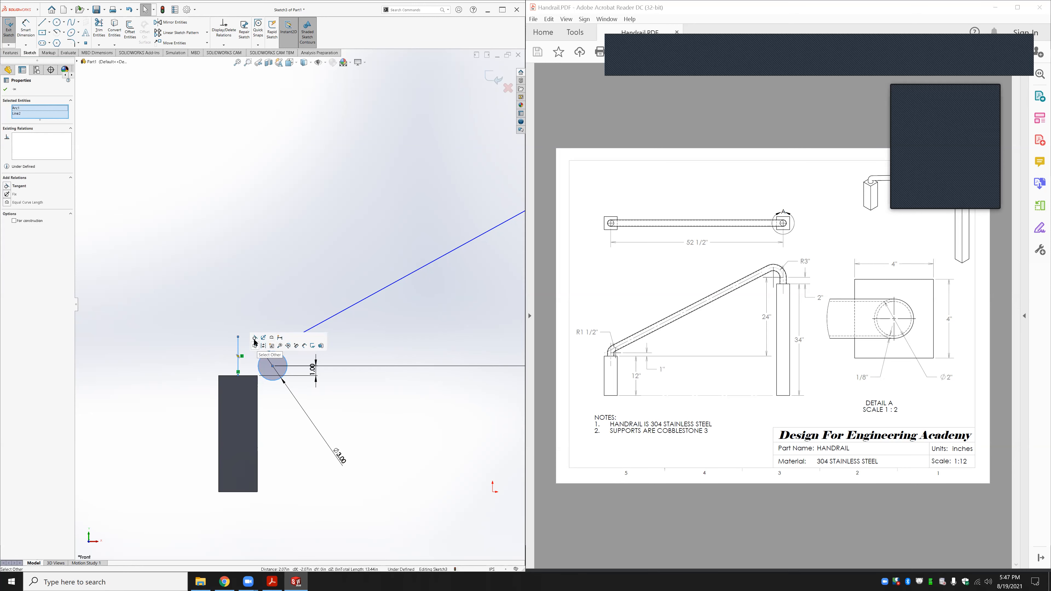
pyautogui.click(340, 421)
# Make the upper circle tangent to the vertical line above the tall post
pyautogui.scroll(5, 323, 411)
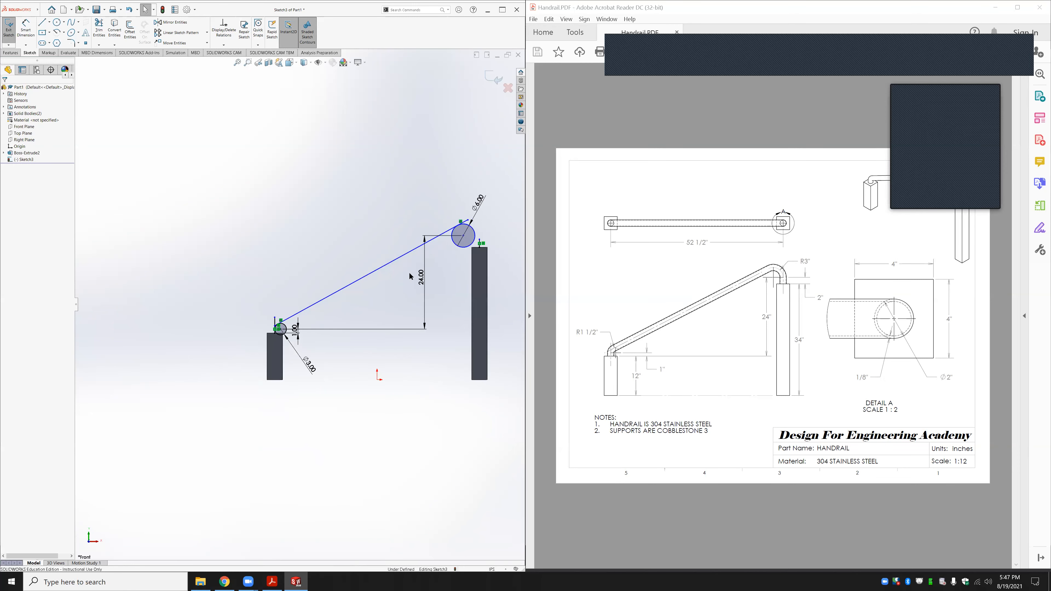
pyautogui.scroll(-2, 472, 235)
pyautogui.scroll(-3, 473, 239)
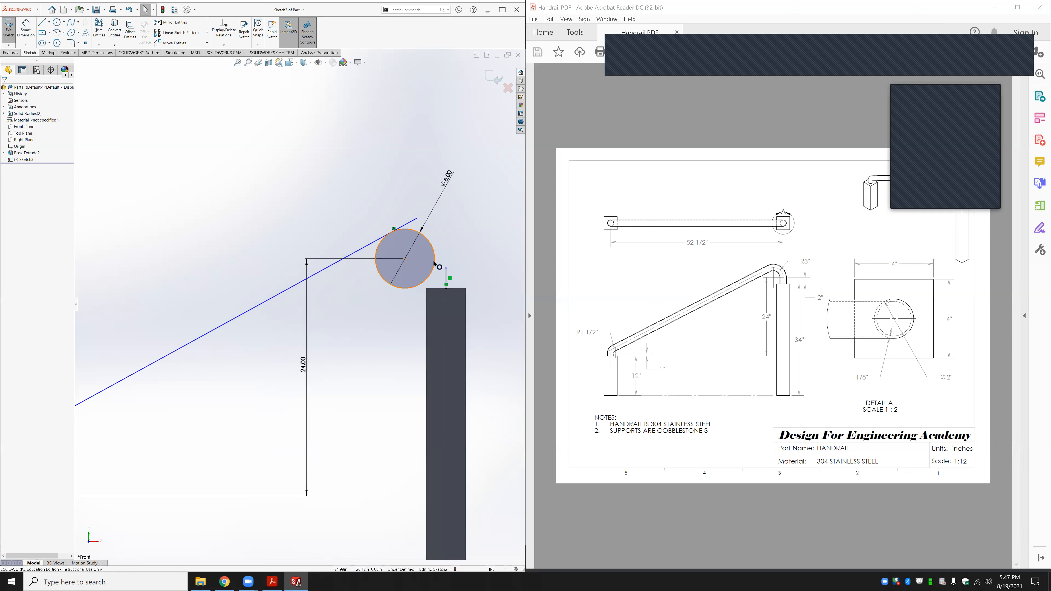
pyautogui.click(434, 265)
pyautogui.keyDown('ctrl'); pyautogui.click(447, 277); pyautogui.keyUp('ctrl')
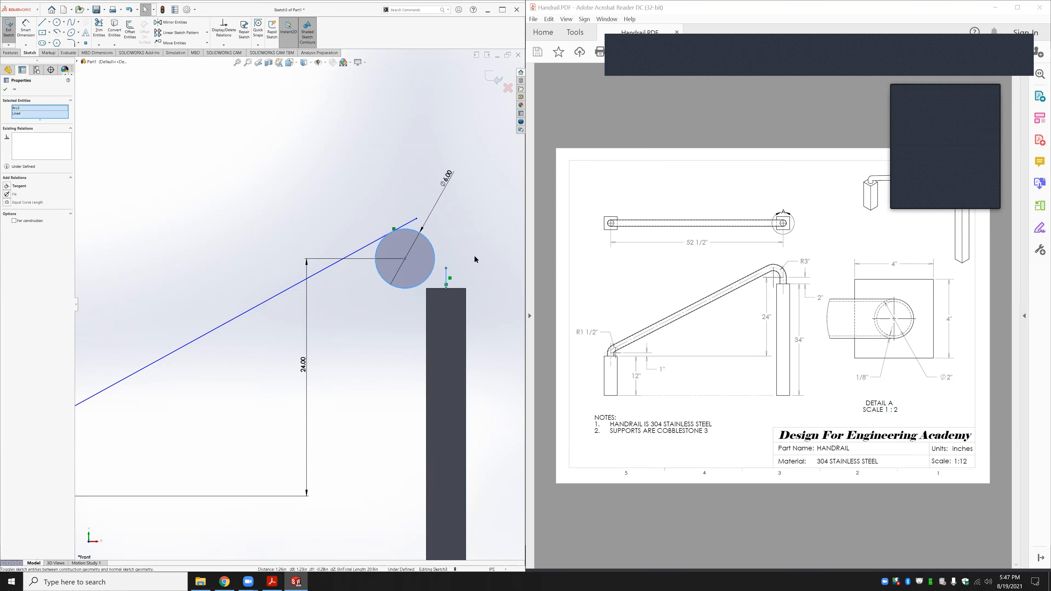
pyautogui.click(462, 248)
pyautogui.click(486, 302)
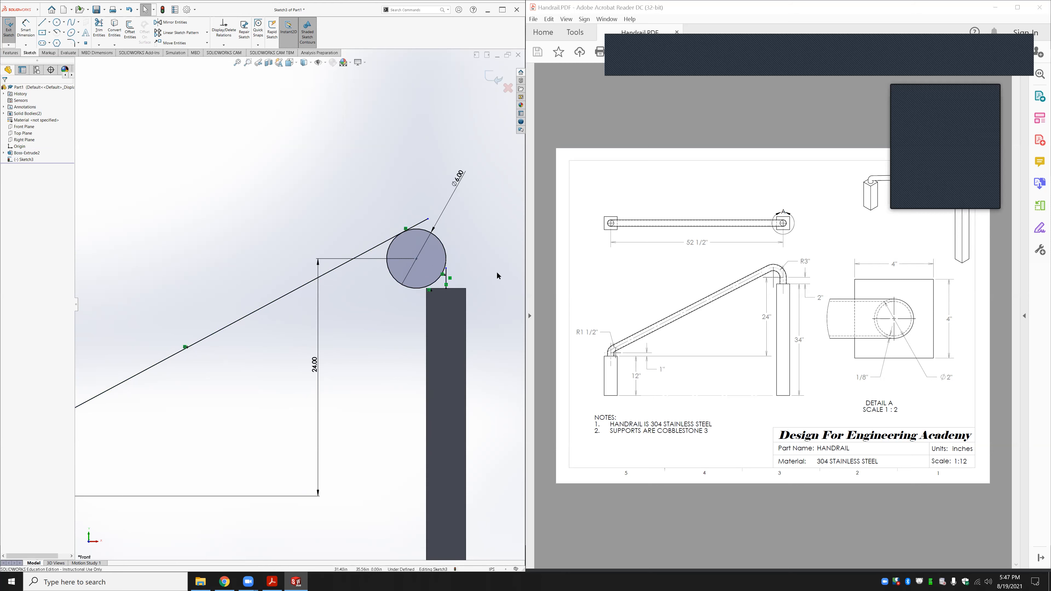
# Trim the vertical line above the short post back to the lower circle, undoing the removal of the circle itself
pyautogui.press('z')
pyautogui.press('z')
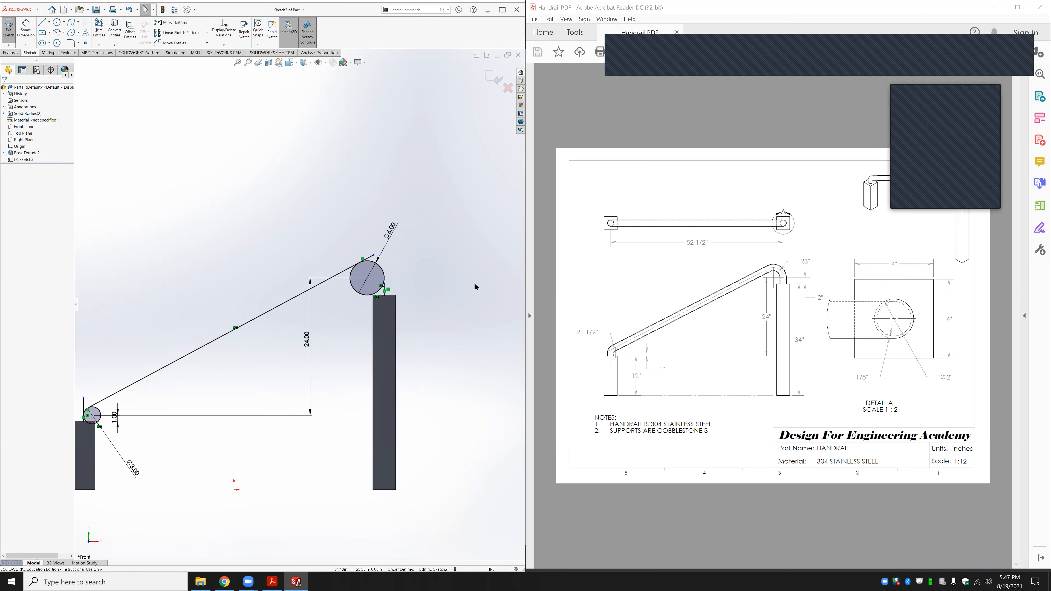
pyautogui.scroll(2, 474, 283)
pyautogui.scroll(-2, 226, 359)
pyautogui.scroll(-3, 112, 389)
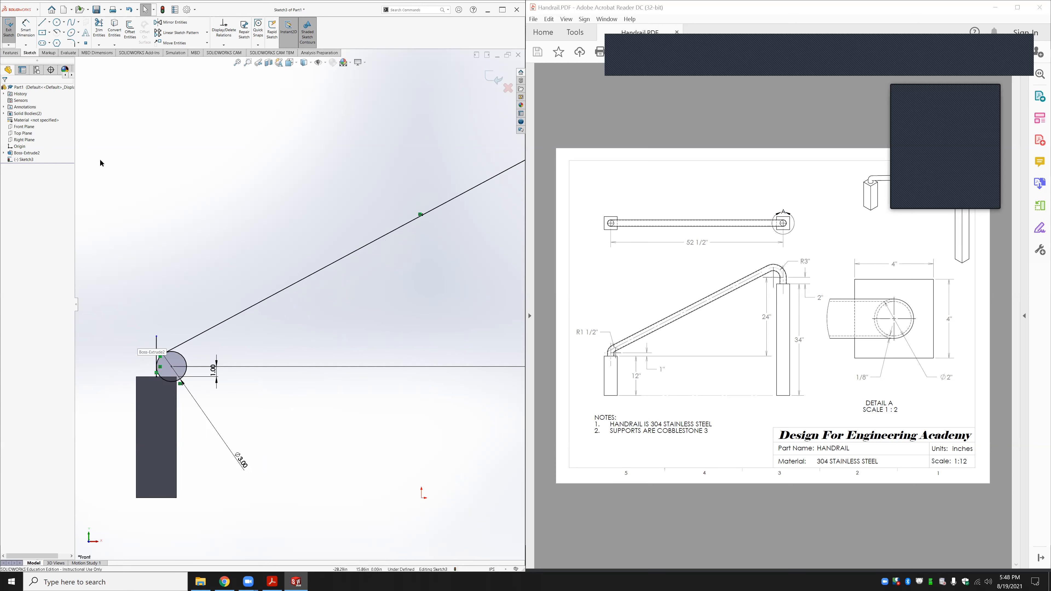
pyautogui.click(98, 27)
pyautogui.scroll(-2, 111, 328)
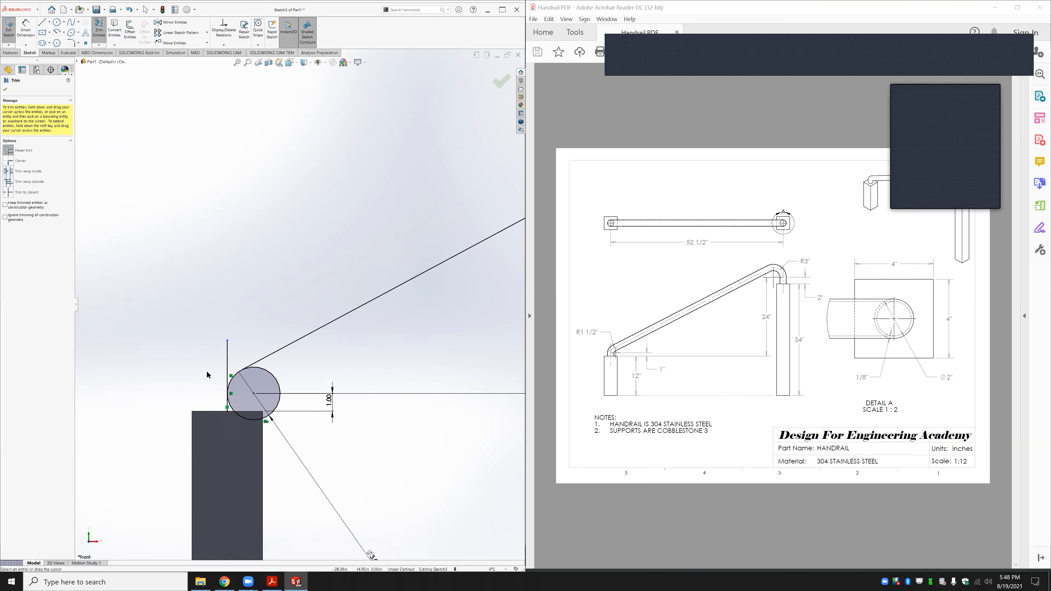
pyautogui.moveTo(228, 360)
pyautogui.mouseDown()
pyautogui.moveTo(277, 374)
pyautogui.moveTo(269, 383)
pyautogui.mouseUp()
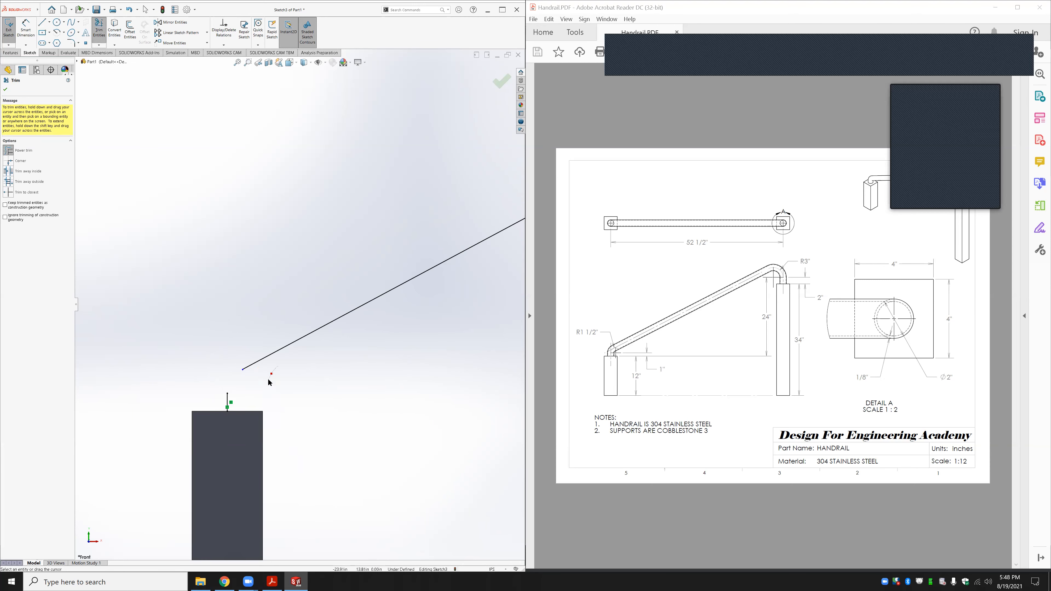
pyautogui.press('Escape')
pyautogui.hotkey('ctrl', 'z')
pyautogui.scroll(-4, 234, 390)
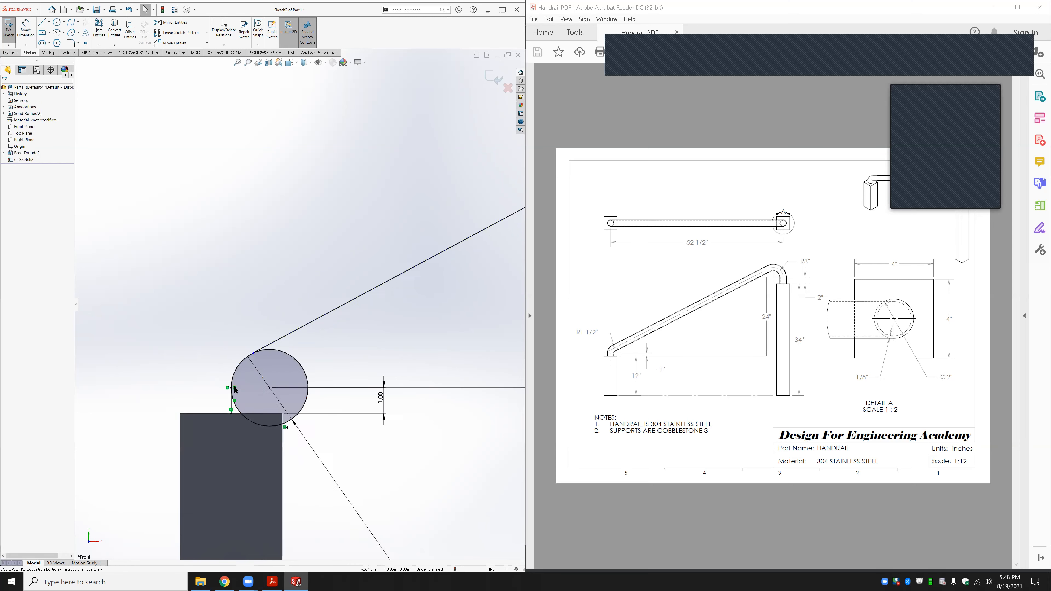
# Make the sloped line's lower endpoint coincident with the lower circle, and trim the circle down to the bend arc
pyautogui.scroll(-2, 269, 331)
pyautogui.click(272, 326)
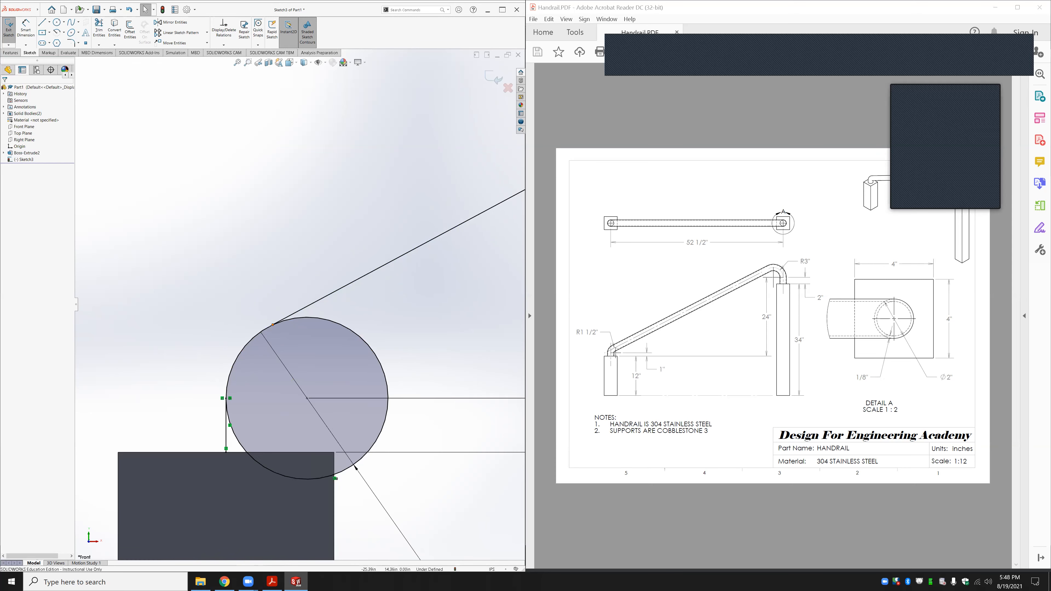
pyautogui.keyDown('ctrl'); pyautogui.click(285, 319); pyautogui.keyUp('ctrl')
pyautogui.click(285, 307)
pyautogui.click(239, 313)
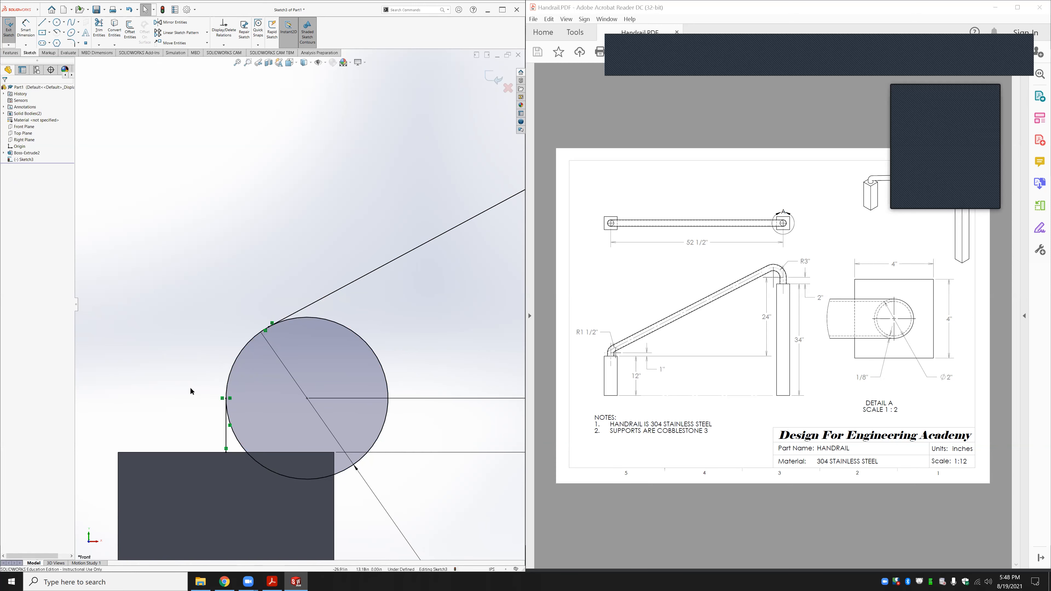
pyautogui.click(99, 29)
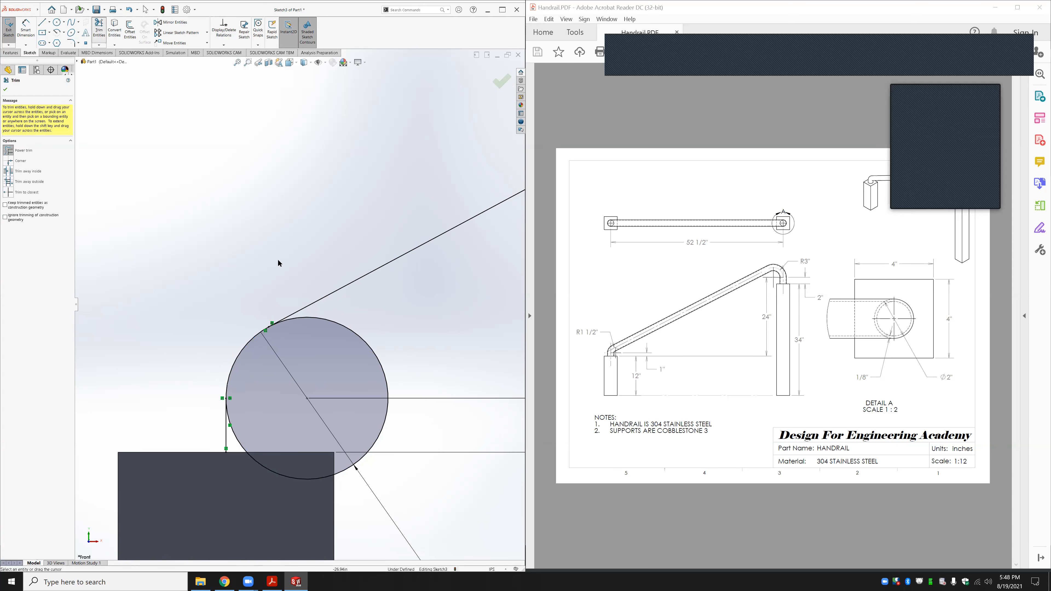
pyautogui.moveTo(375, 322); pyautogui.dragTo(358, 345)
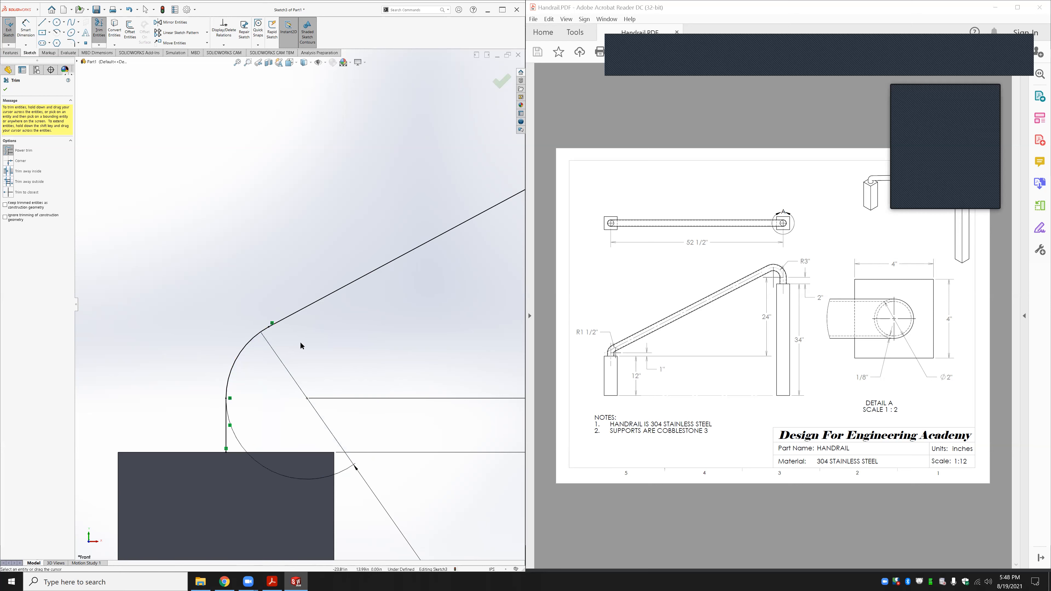
# Try to trim the upper circle near the tall post
pyautogui.scroll(10, 240, 332)
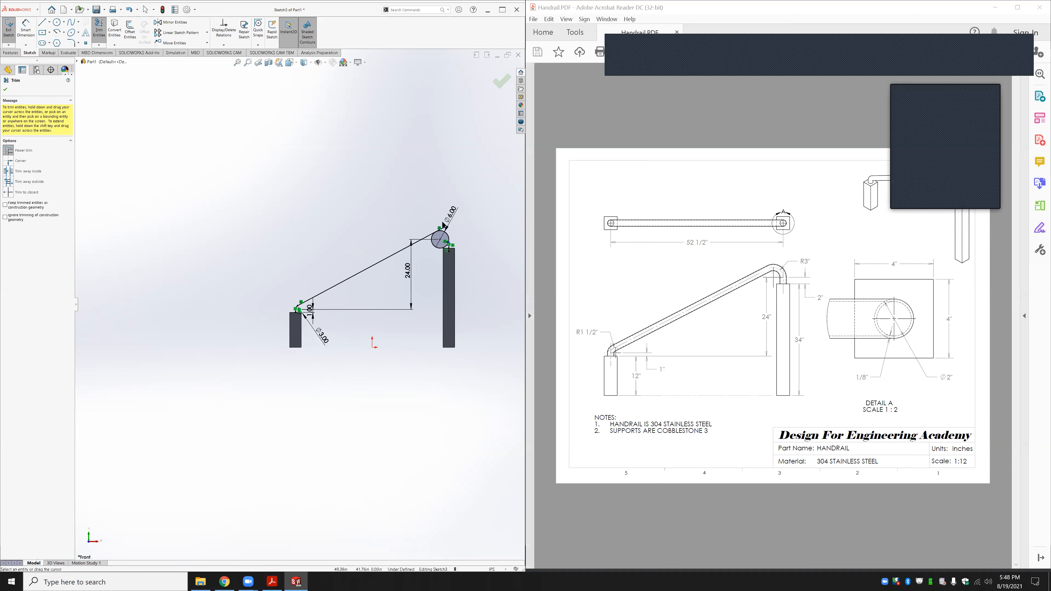
pyautogui.scroll(-4, 510, 196)
pyautogui.scroll(3, 321, 272)
pyautogui.moveTo(325, 292); pyautogui.dragTo(329, 309)
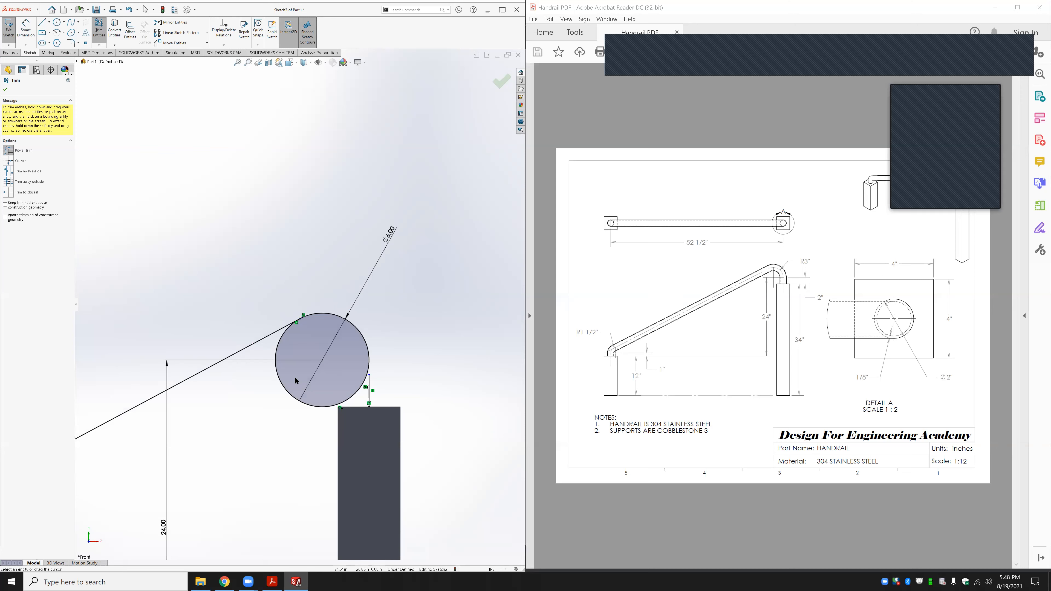
pyautogui.moveTo(295, 381); pyautogui.dragTo(285, 404)
pyautogui.press('Escape')
pyautogui.hotkey('ctrl', 'z')
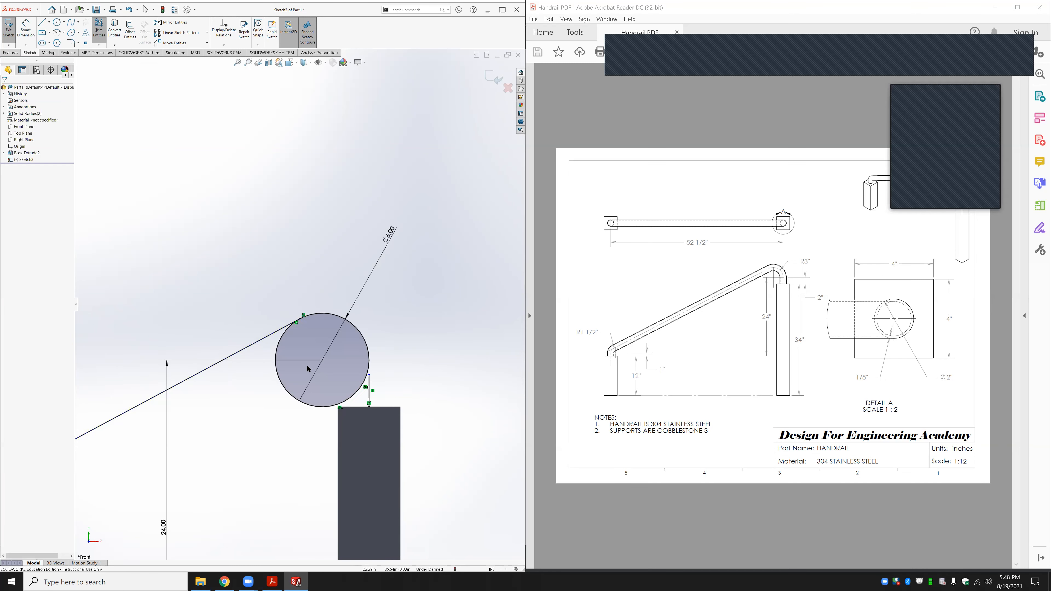
# Make the top endpoint of the tall post's vertical line coincident with the upper circle, and trim the circle to the bend arc
pyautogui.click(370, 375)
pyautogui.keyDown('ctrl'); pyautogui.click(369, 357); pyautogui.keyUp('ctrl')
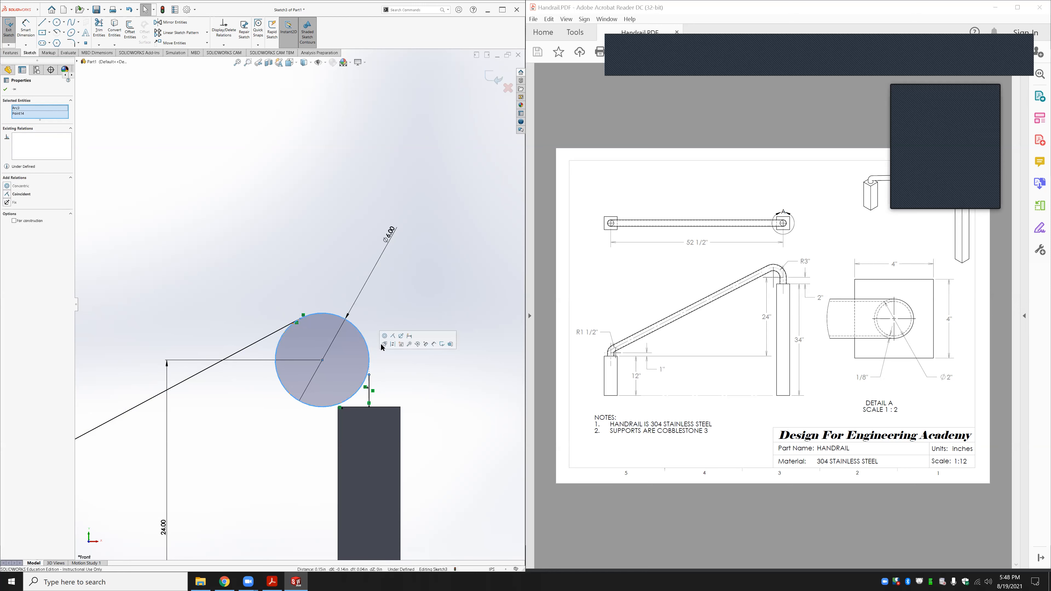
pyautogui.click(393, 335)
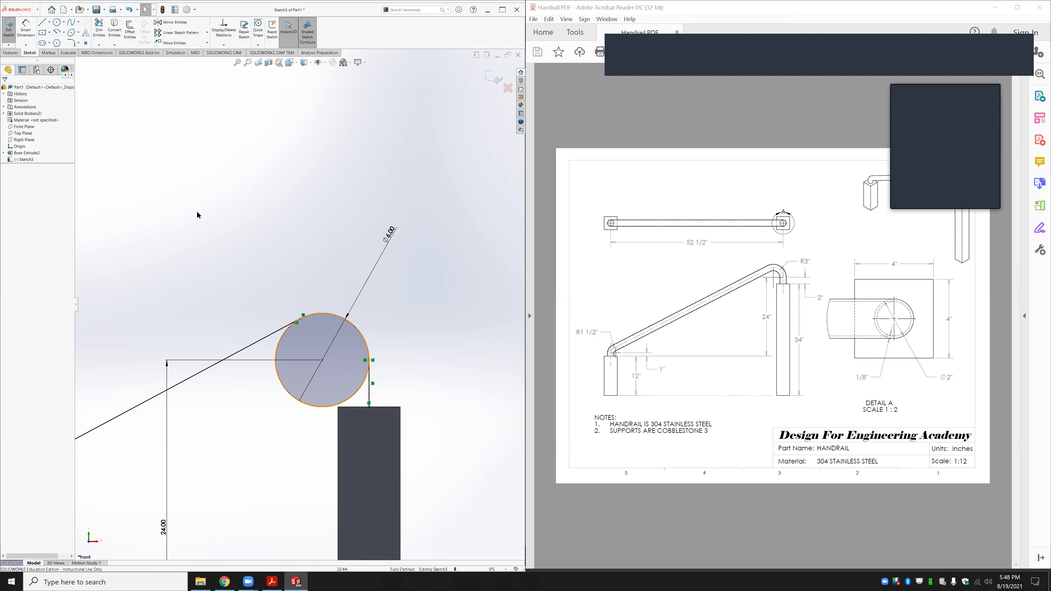
pyautogui.moveTo(276, 404); pyautogui.dragTo(293, 382)
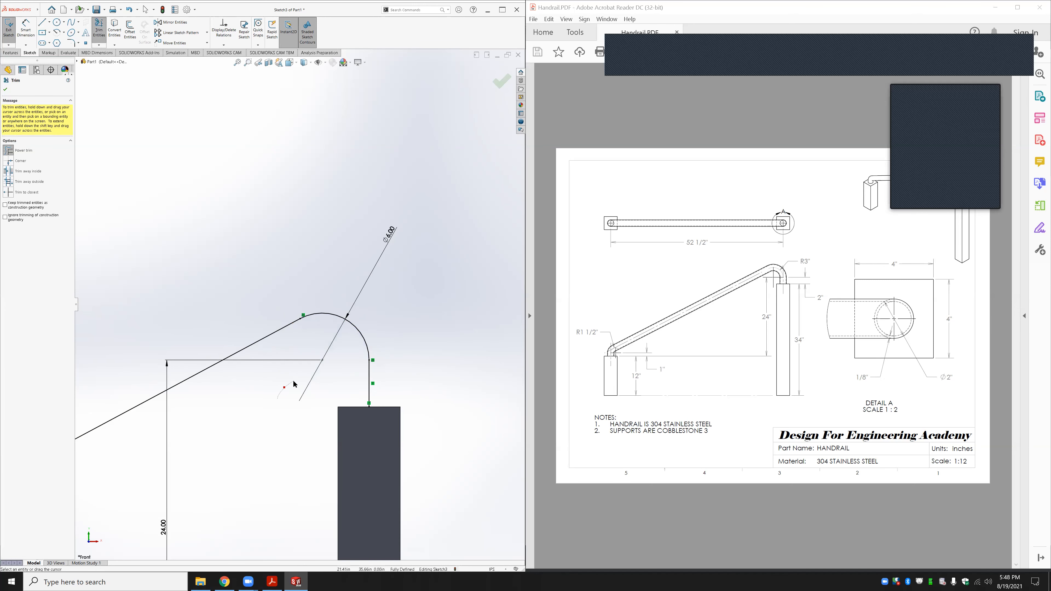
pyautogui.scroll(5, 294, 383)
pyautogui.scroll(5, 293, 385)
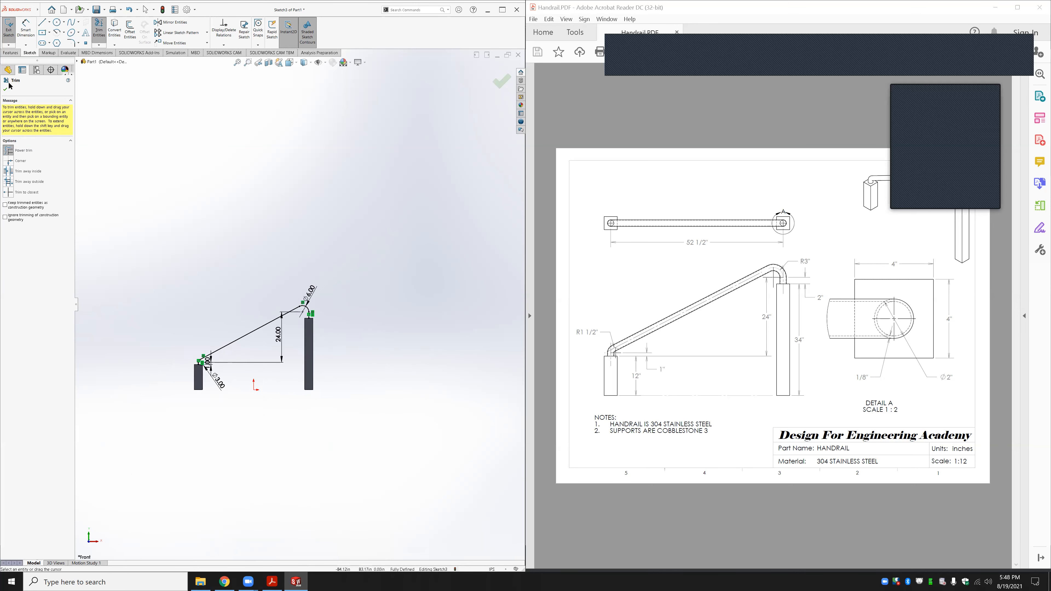
pyautogui.press('Escape')
# Start a swept boss with a circular profile and Thin Feature, using the handrail centerline sketch as the path
pyautogui.scroll(-3, 153, 261)
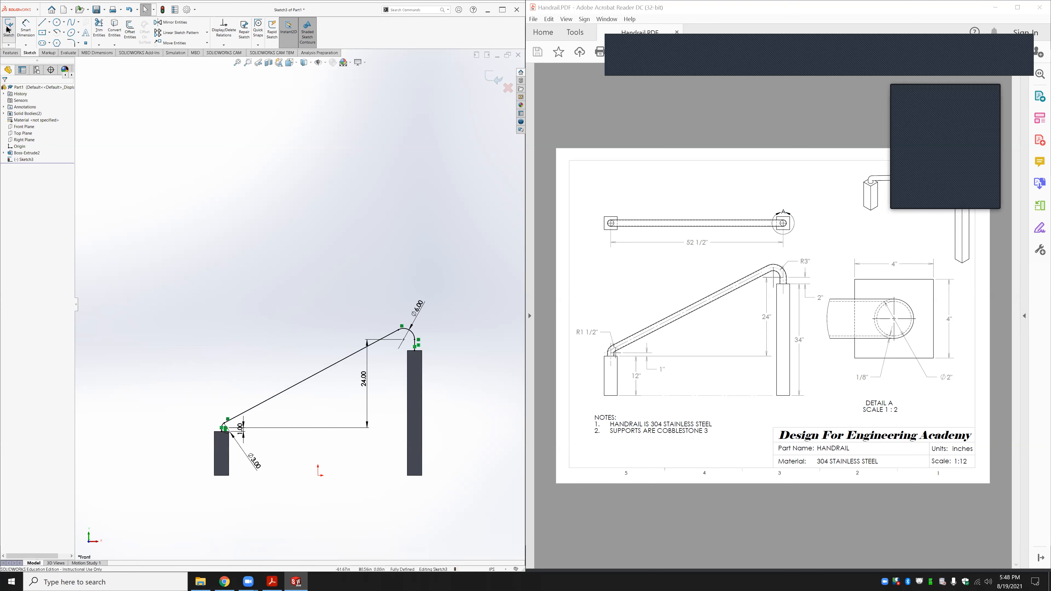
pyautogui.click(20, 53)
pyautogui.click(60, 23)
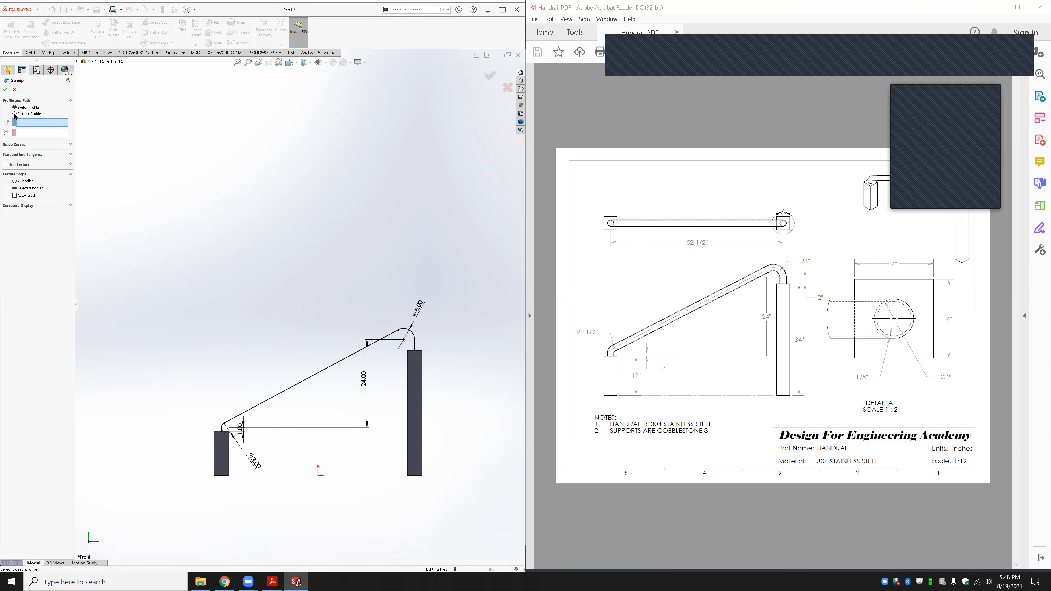
pyautogui.click(5, 165)
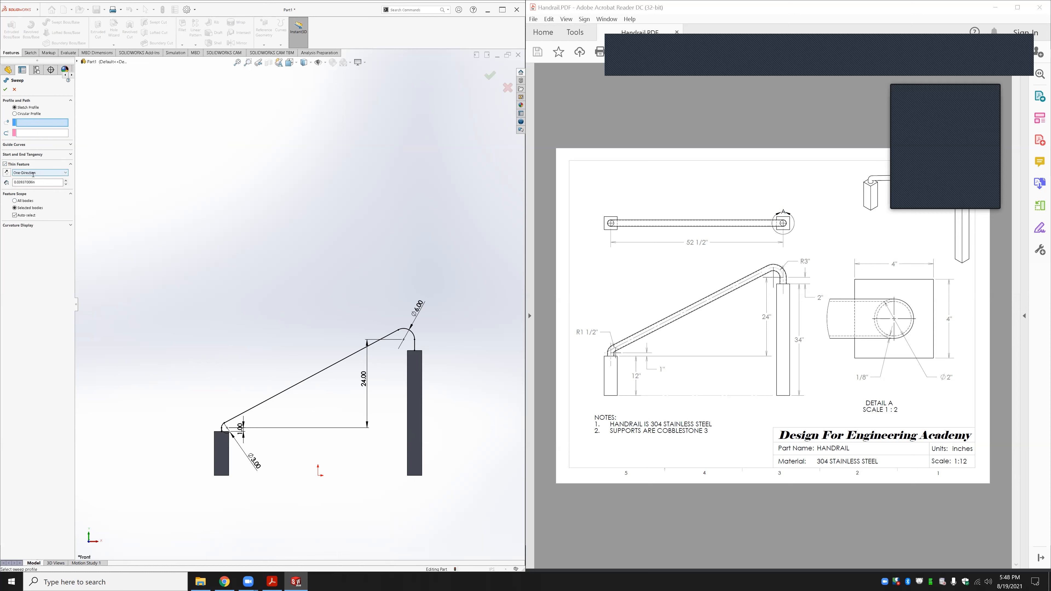
pyautogui.click(14, 113)
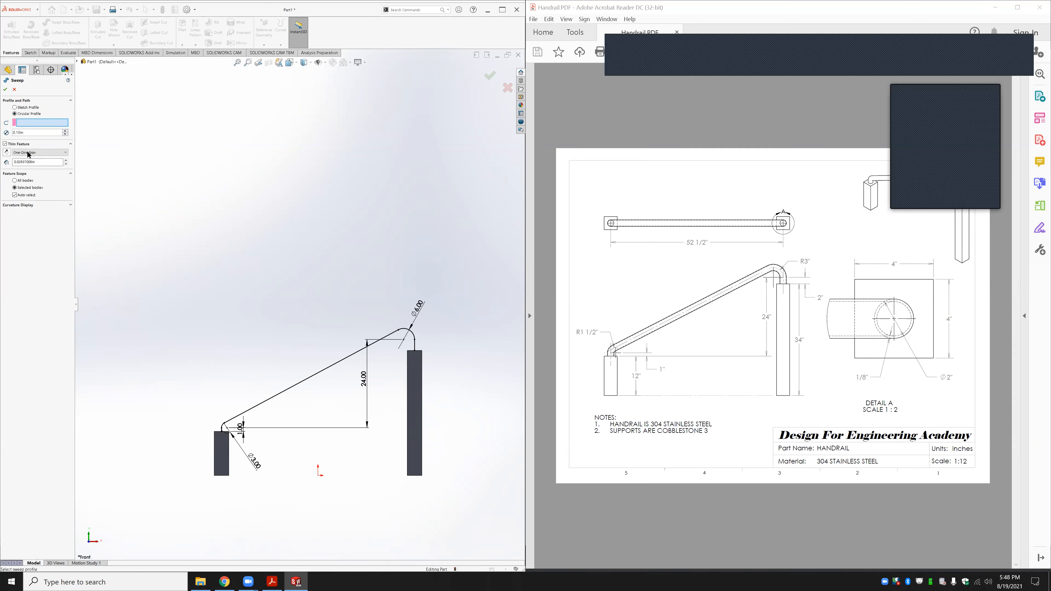
pyautogui.scroll(-4, 263, 399)
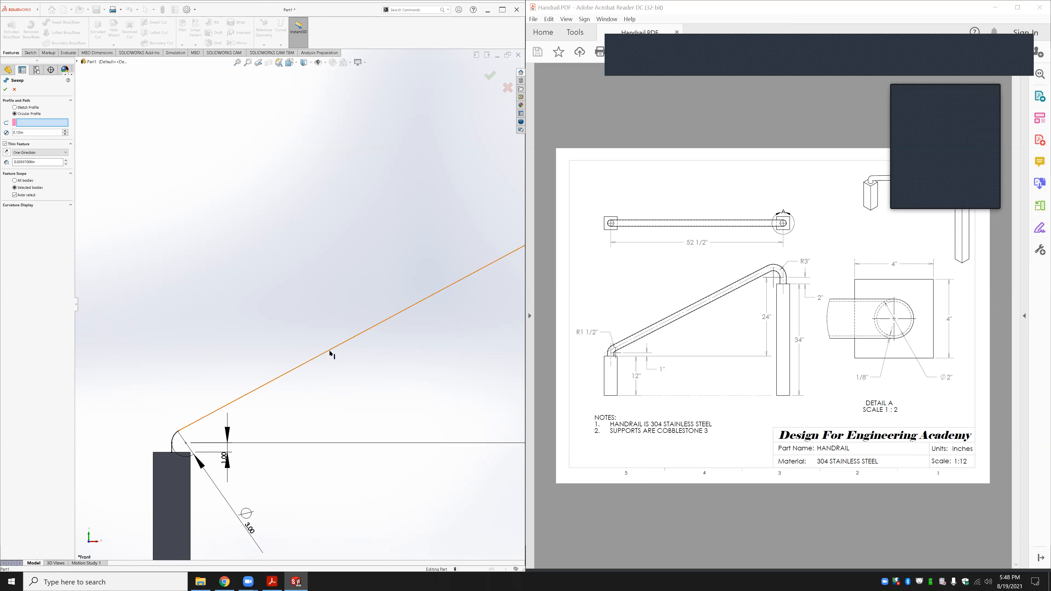
pyautogui.click(268, 390)
# Set the sweep's circular profile diameter to 2 in and its thin wall thickness to 0.125 in
pyautogui.scroll(3, 268, 390)
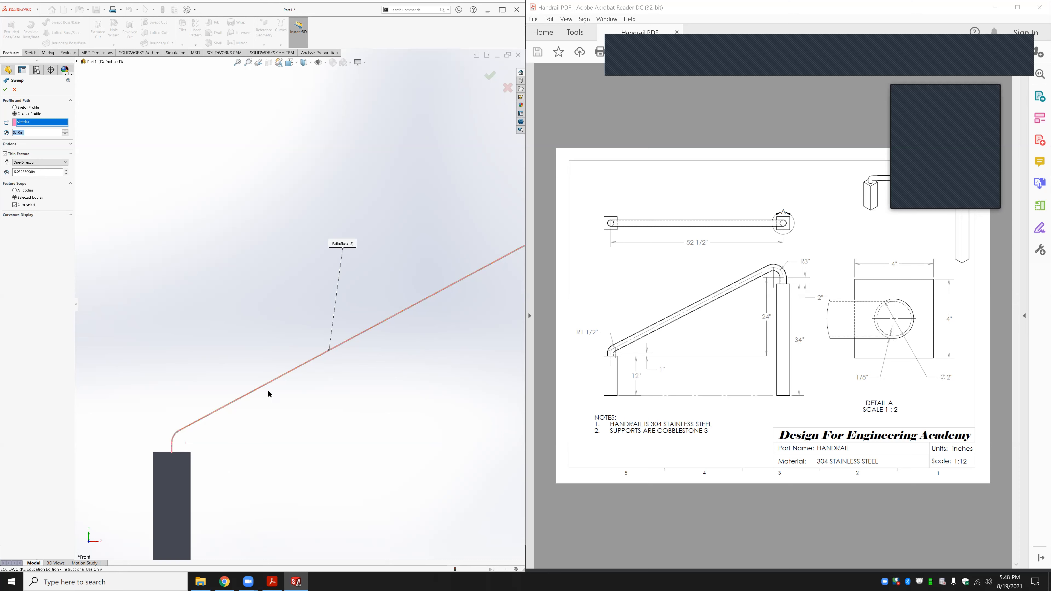
pyautogui.scroll(-5, 238, 350)
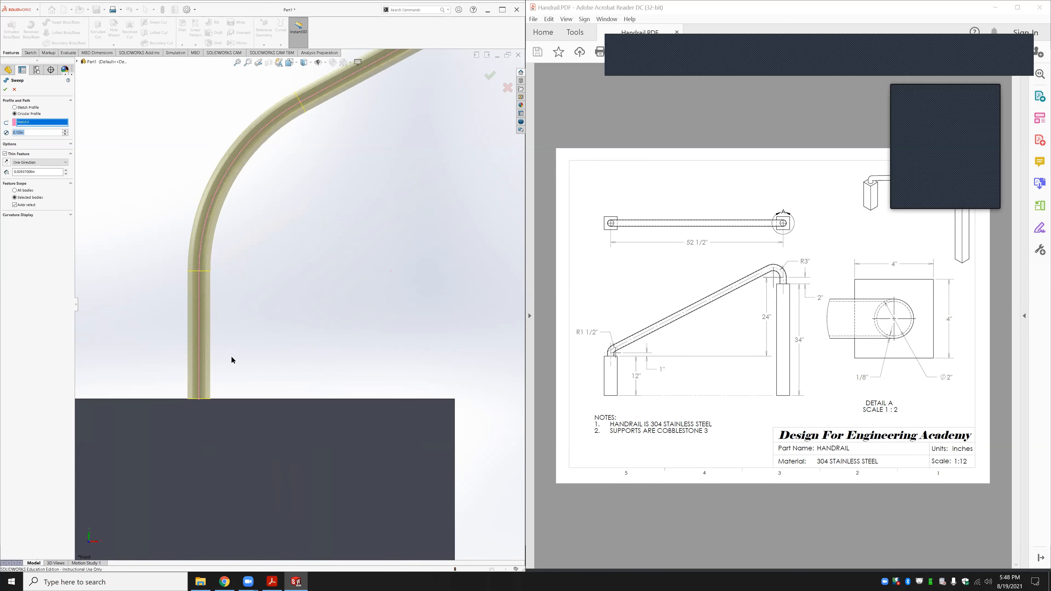
pyautogui.moveTo(226, 383); pyautogui.dragTo(222, 348, button='middle')
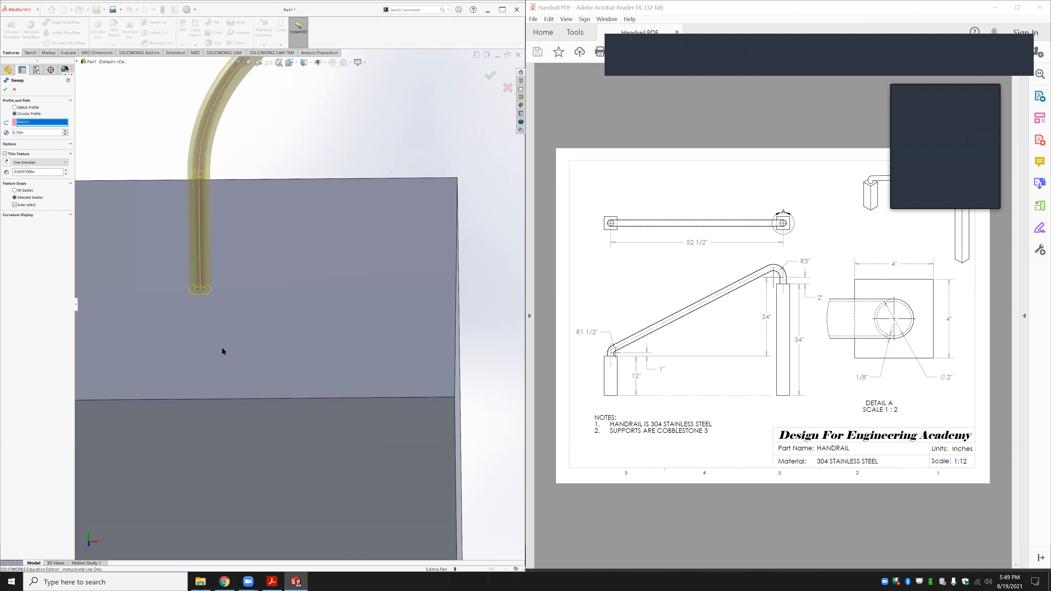
pyautogui.click(24, 133)
pyautogui.moveTo(5, 132); pyautogui.dragTo(5, 132)
pyautogui.write('2')
pyautogui.press('Return')
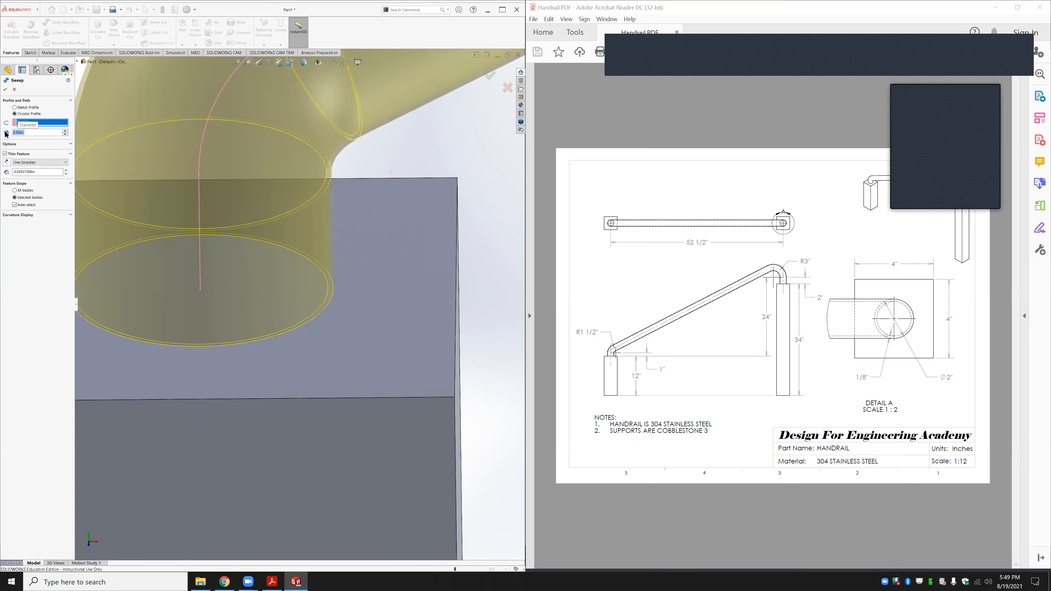
pyautogui.doubleClick(31, 172)
pyautogui.write('.125')
pyautogui.press('Return')
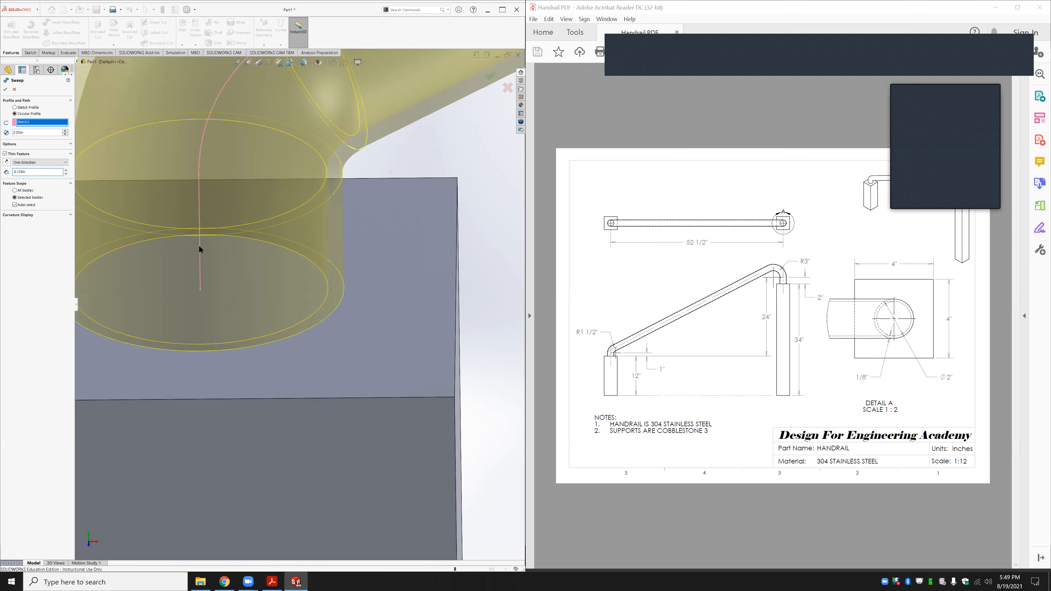
# Set the circular profile diameter to 1.875 in and create the thin-walled handrail sweep
pyautogui.scroll(3, 277, 269)
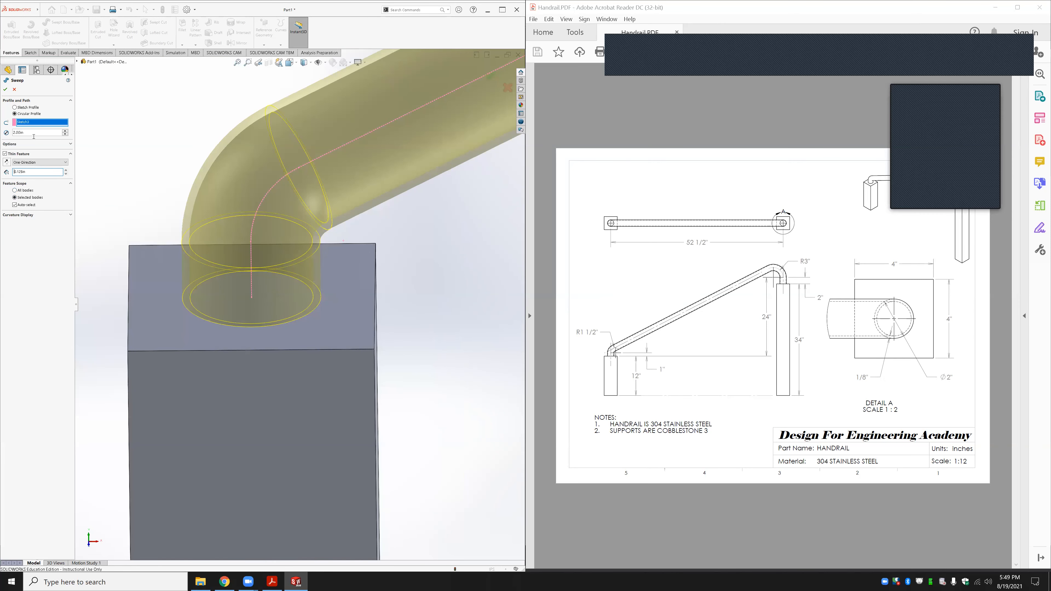
pyautogui.write('1.875')
pyautogui.press('Return')
pyautogui.click(5, 90)
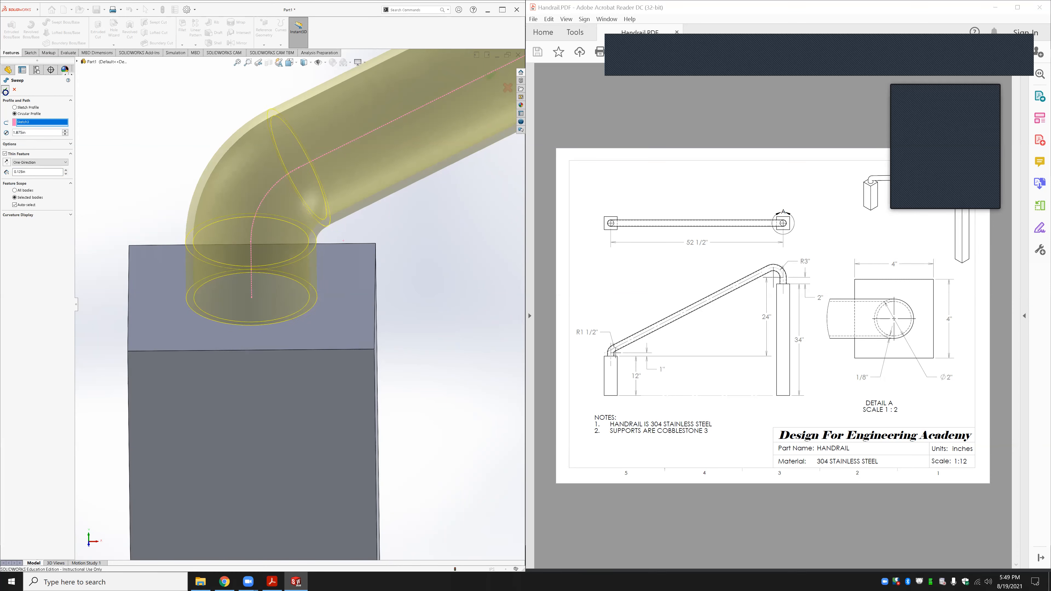
pyautogui.scroll(3, 383, 261)
pyautogui.click(383, 261)
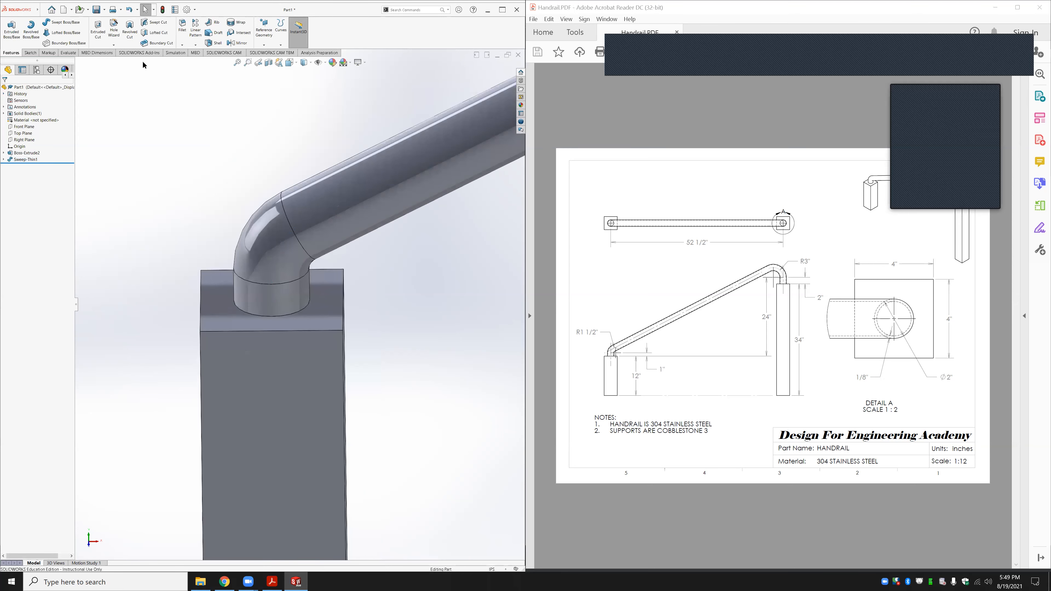
# Measure the outer diameter of the handrail's sloped tube
pyautogui.click(68, 53)
pyautogui.click(48, 29)
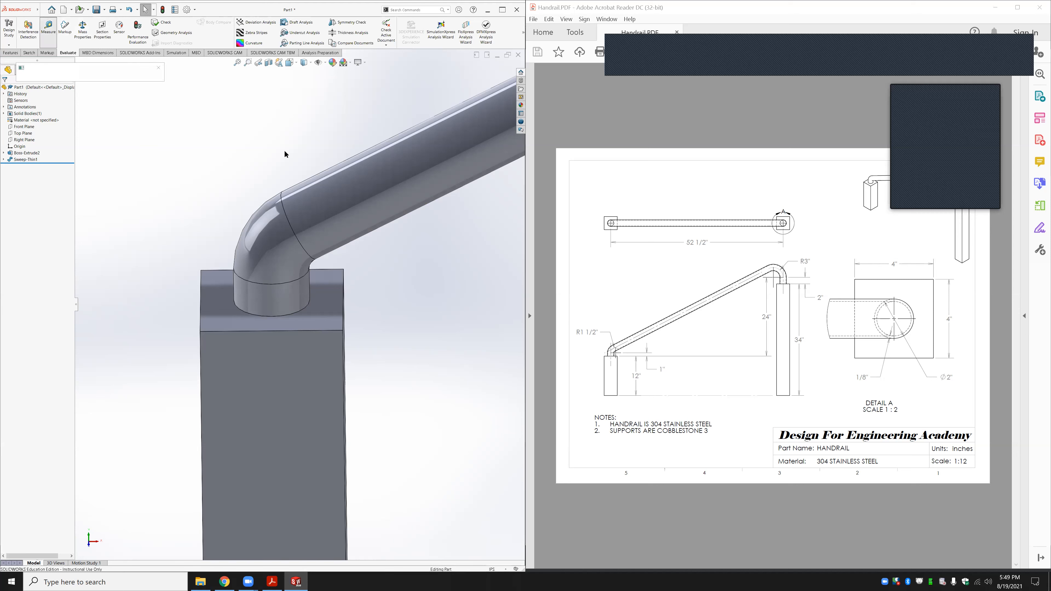
pyautogui.click(340, 186)
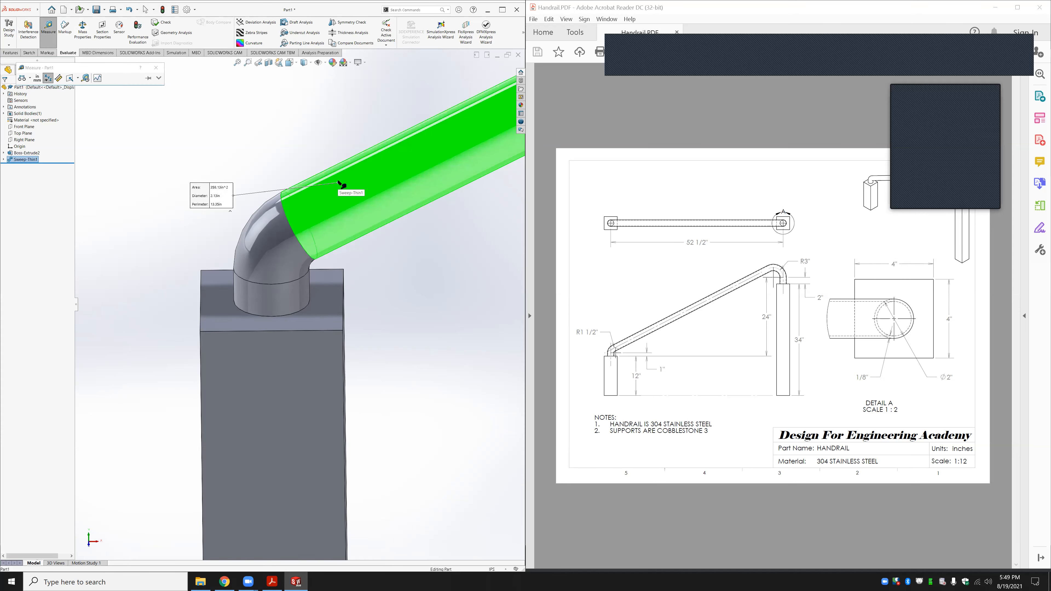
pyautogui.press('Escape')
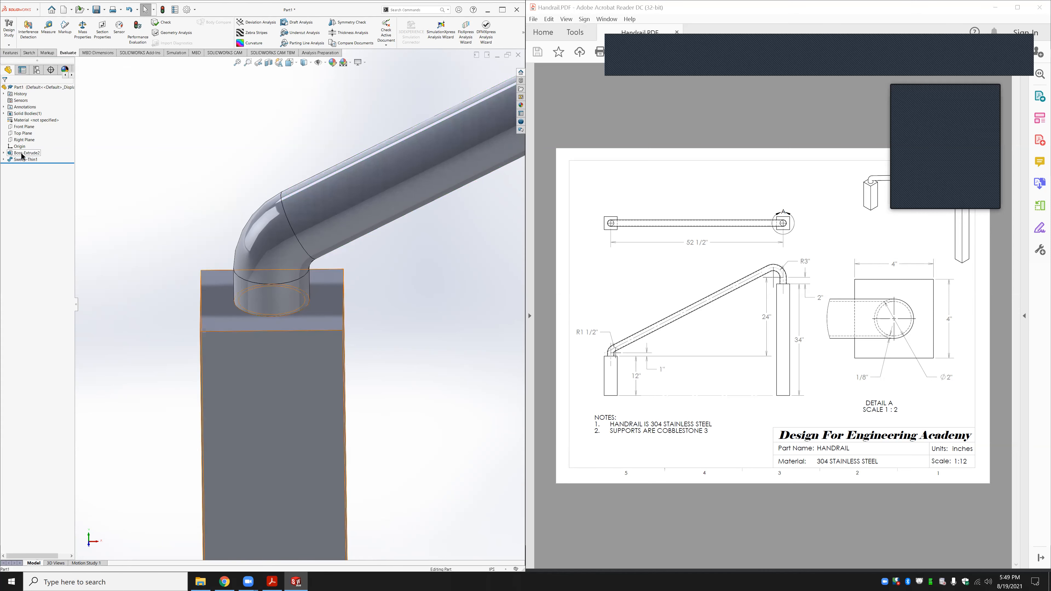
# Edit the handrail sweep and set its circular profile diameter to 2 in
pyautogui.rightClick(29, 159)
pyautogui.click(34, 142)
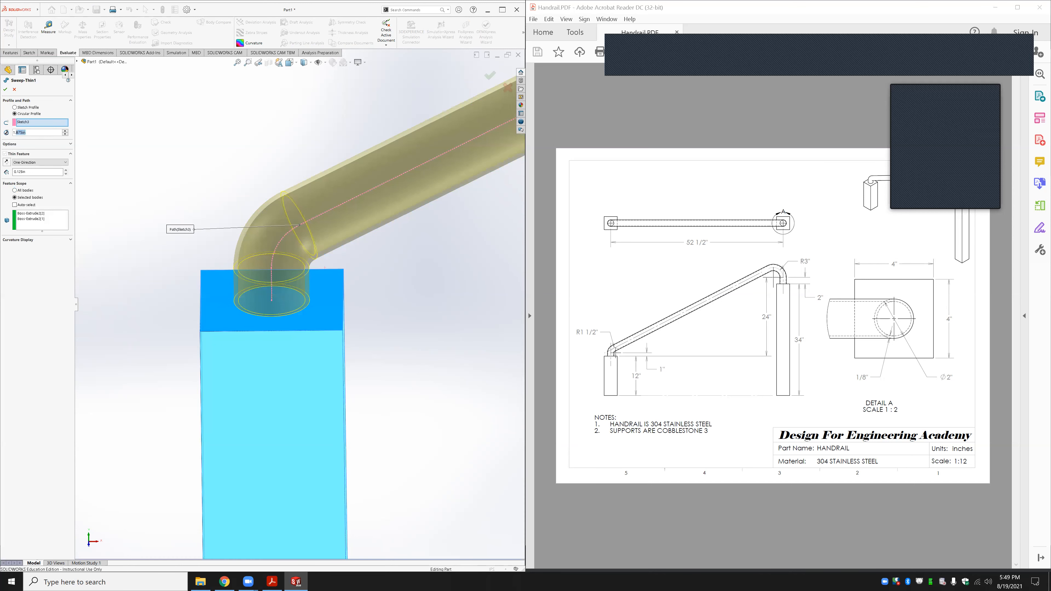
pyautogui.write('2')
pyautogui.press('Return')
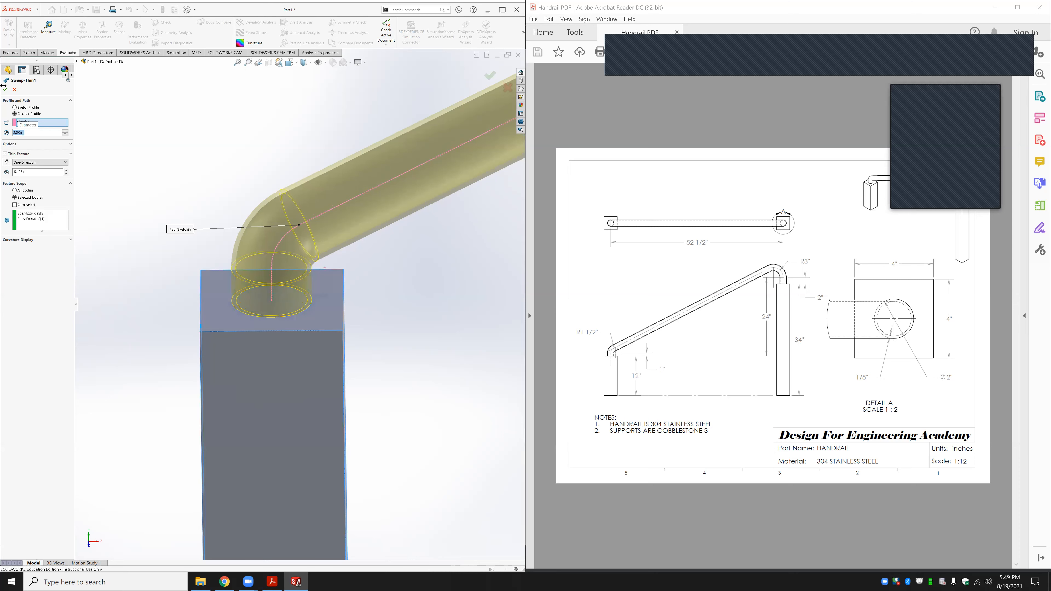
pyautogui.click(4, 90)
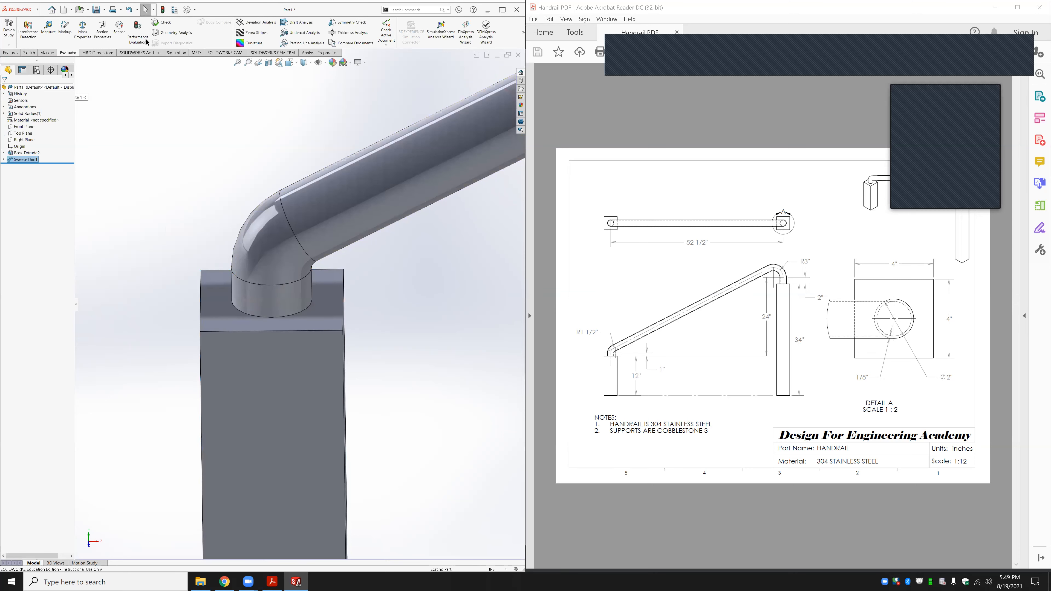
# Measure the sloped tube's diameter, and edit the handrail sweep to set its circular profile diameter to 1.75 in
pyautogui.click(410, 226)
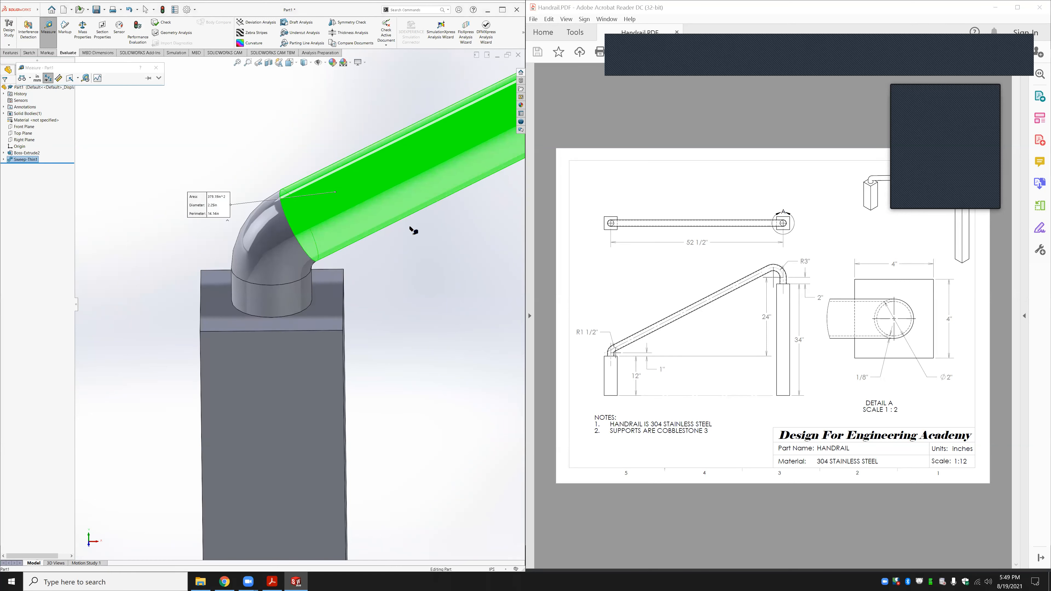
pyautogui.press('Escape')
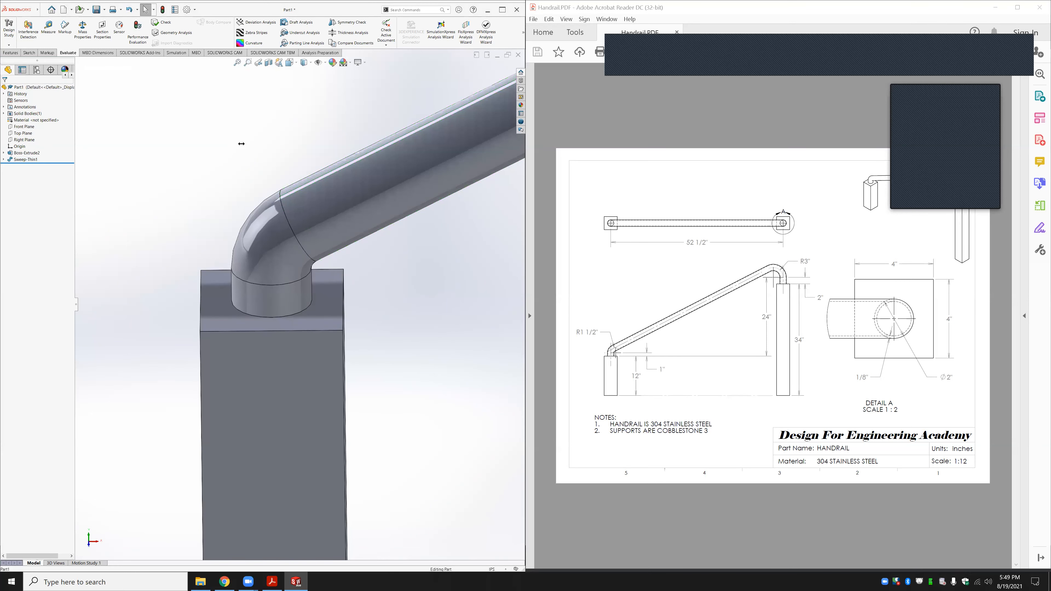
pyautogui.click(25, 160)
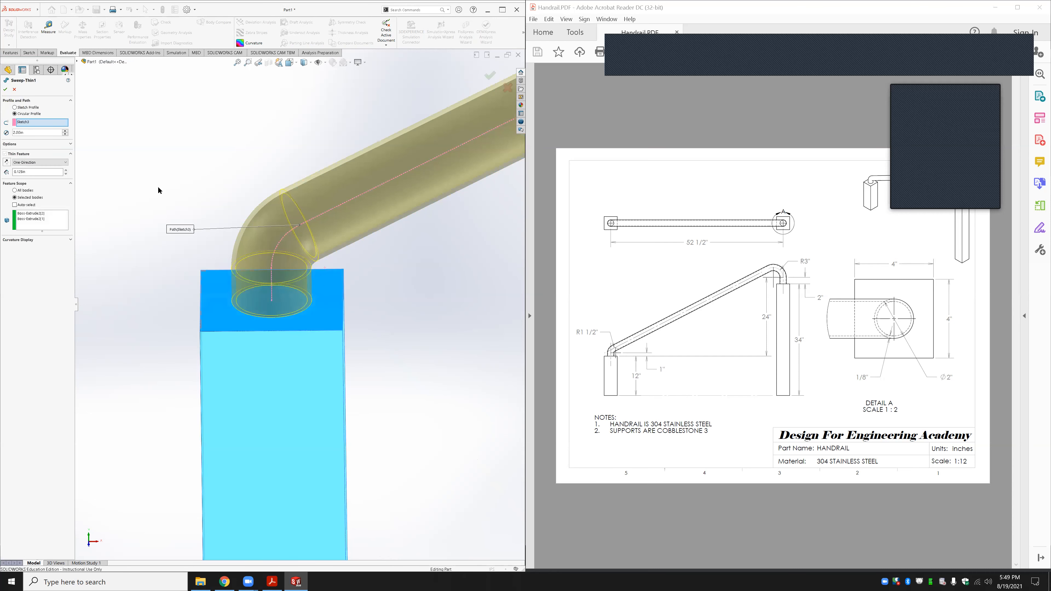
pyautogui.moveTo(59, 171); pyautogui.dragTo(3, 172)
pyautogui.write('7')
pyautogui.click(33, 132)
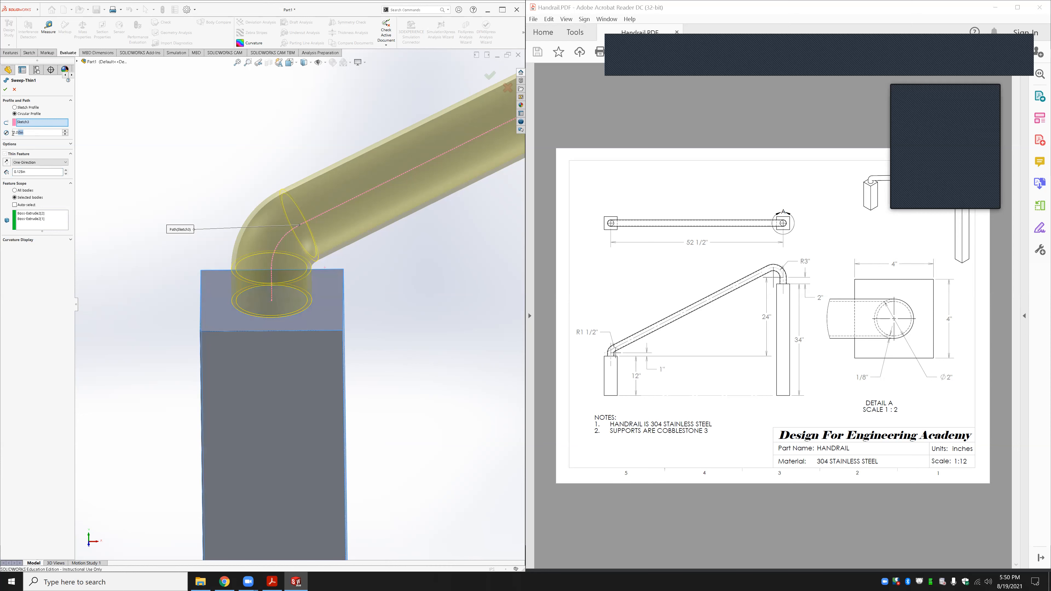
pyautogui.write('1.75')
pyautogui.press('Return')
pyautogui.click(6, 90)
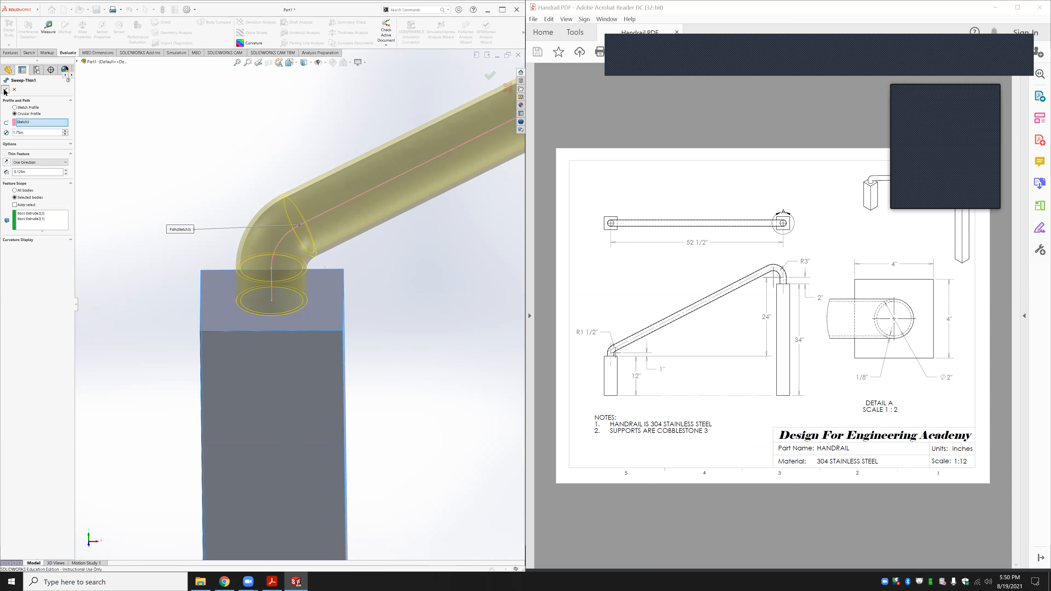
# Measure the diameter of the resized handrail's sloped tube
pyautogui.click(48, 30)
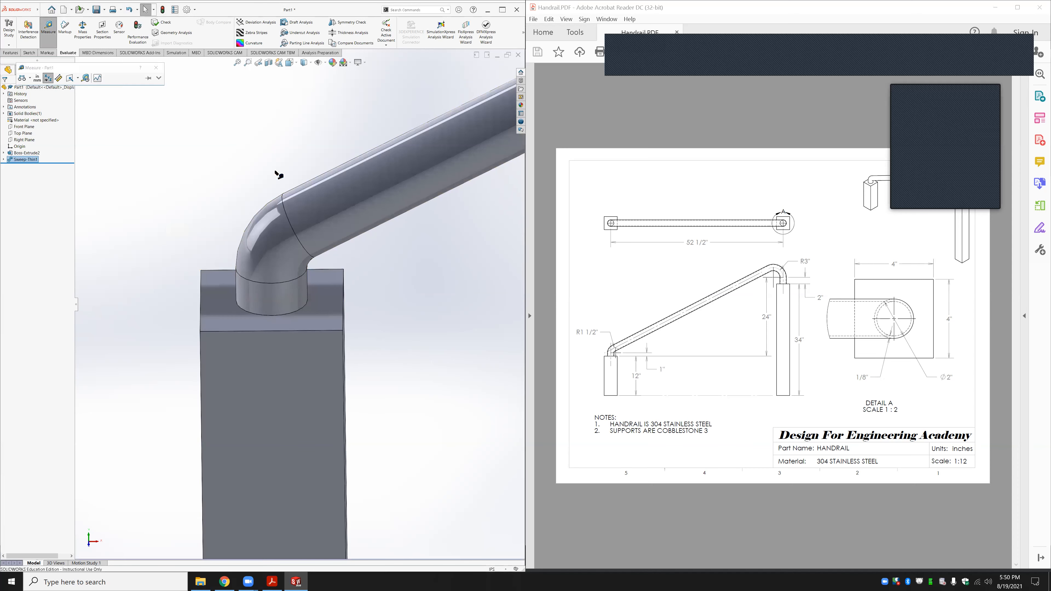
pyautogui.click(331, 202)
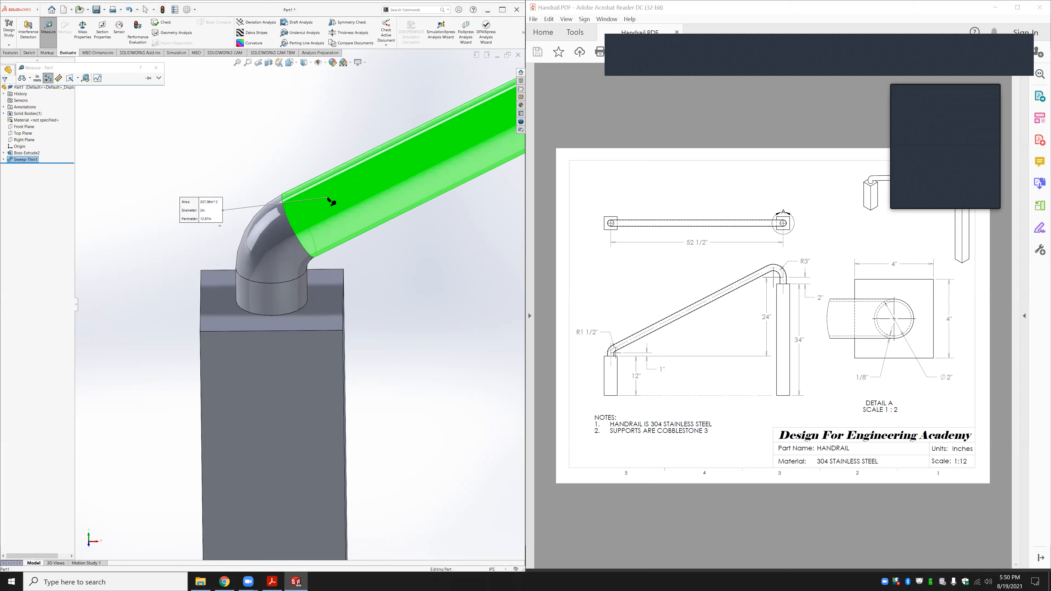
pyautogui.press('Escape')
# Create a section view parallel to the Top Plane, cutting through the handrail's vertical end above the taller post
pyautogui.scroll(5, 352, 183)
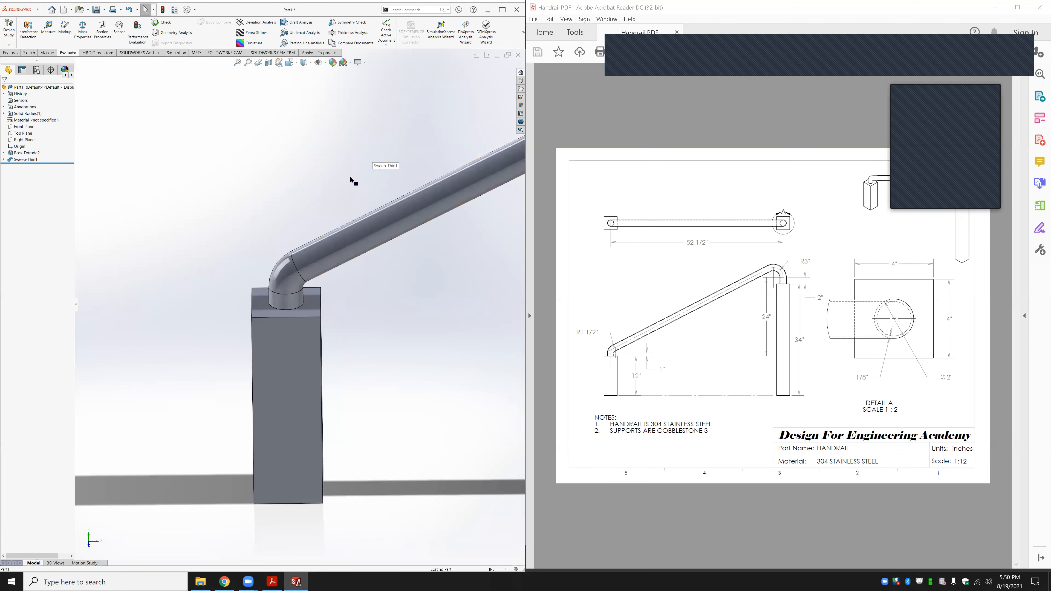
pyautogui.scroll(3, 366, 353)
pyautogui.scroll(-6, 445, 223)
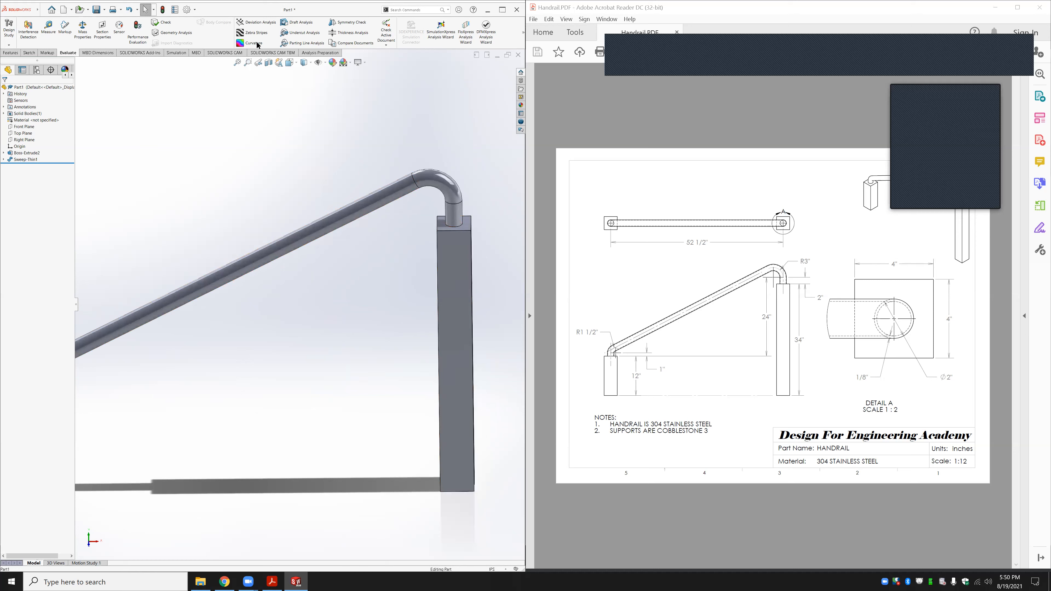
pyautogui.click(25, 133)
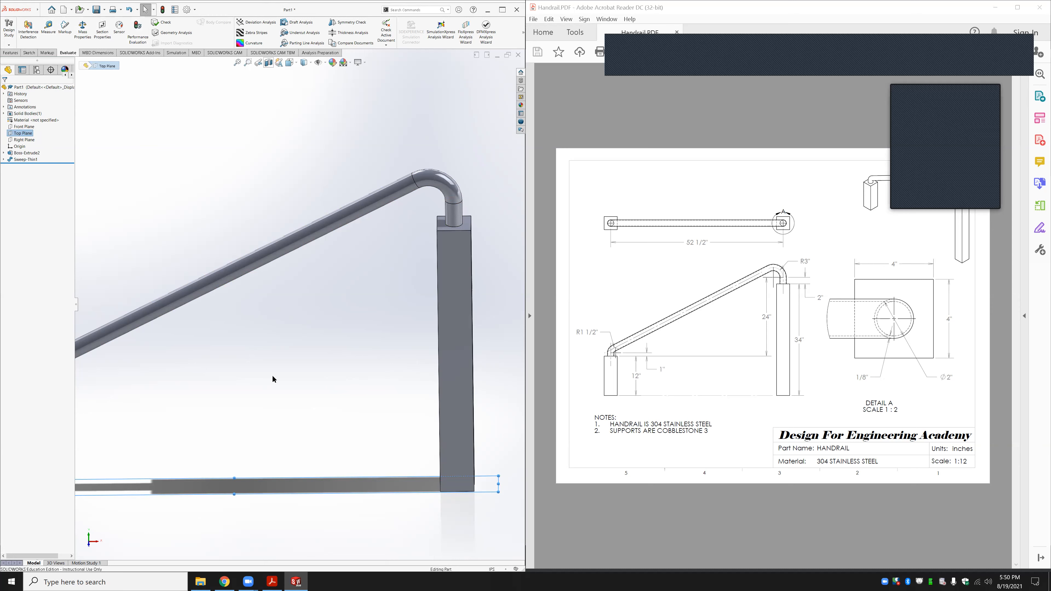
pyautogui.scroll(-3, 309, 418)
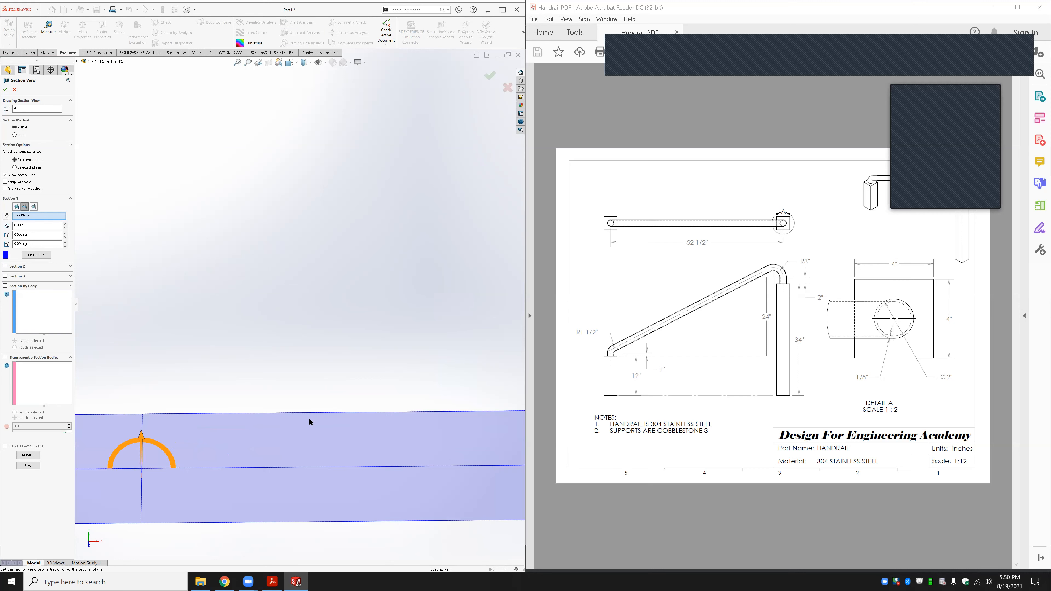
pyautogui.scroll(5, 258, 341)
pyautogui.moveTo(258, 325); pyautogui.dragTo(276, 153)
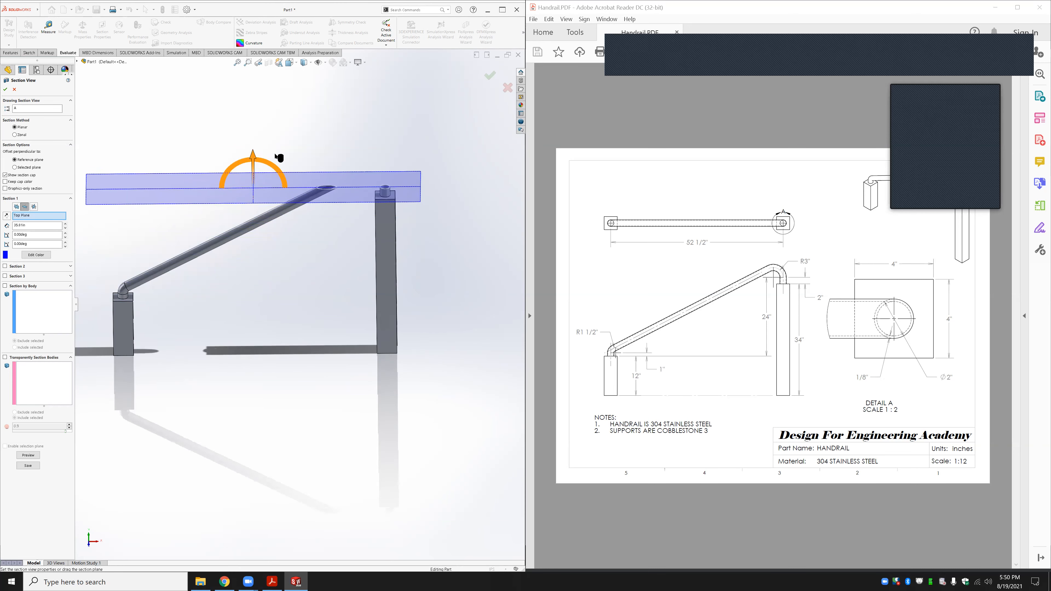
pyautogui.click(6, 90)
# Measure the outer cylindrical face of the sectioned tube on top of the taller post
pyautogui.scroll(-6, 398, 196)
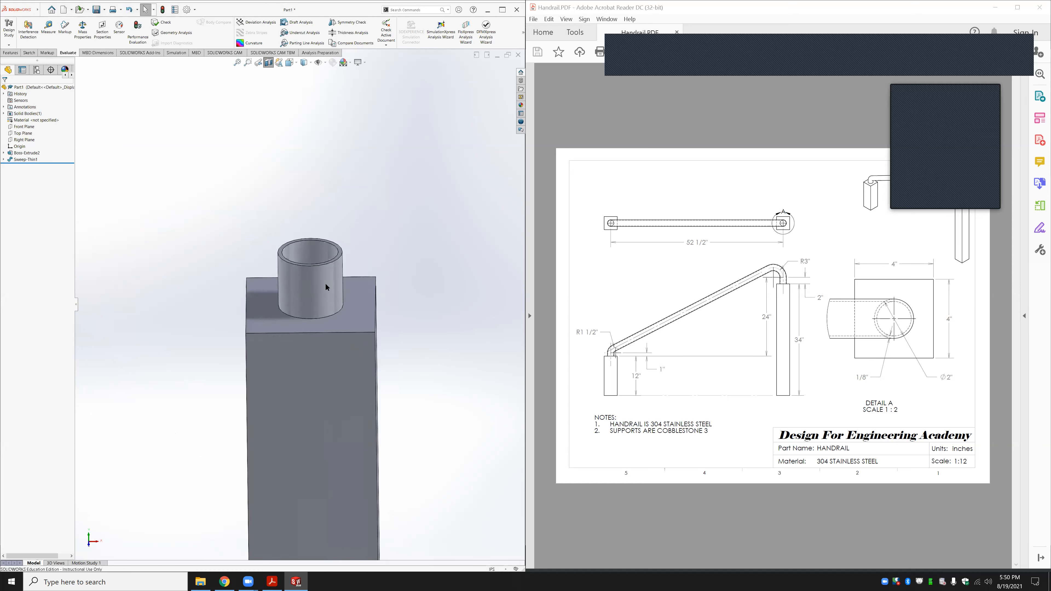
pyautogui.scroll(-3, 326, 287)
pyautogui.scroll(-2, 296, 241)
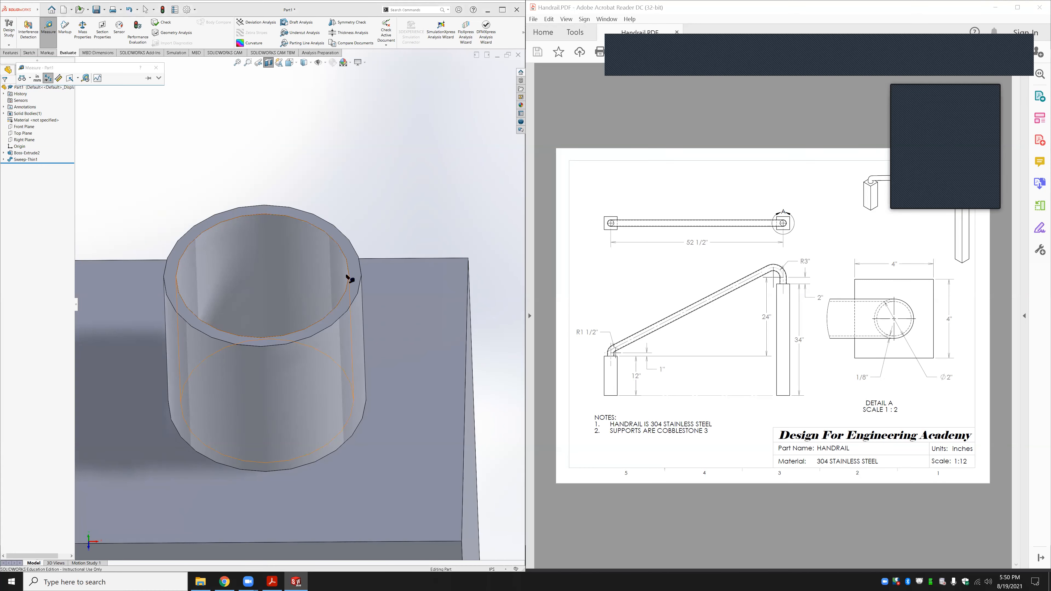
pyautogui.click(346, 275)
pyautogui.click(360, 287)
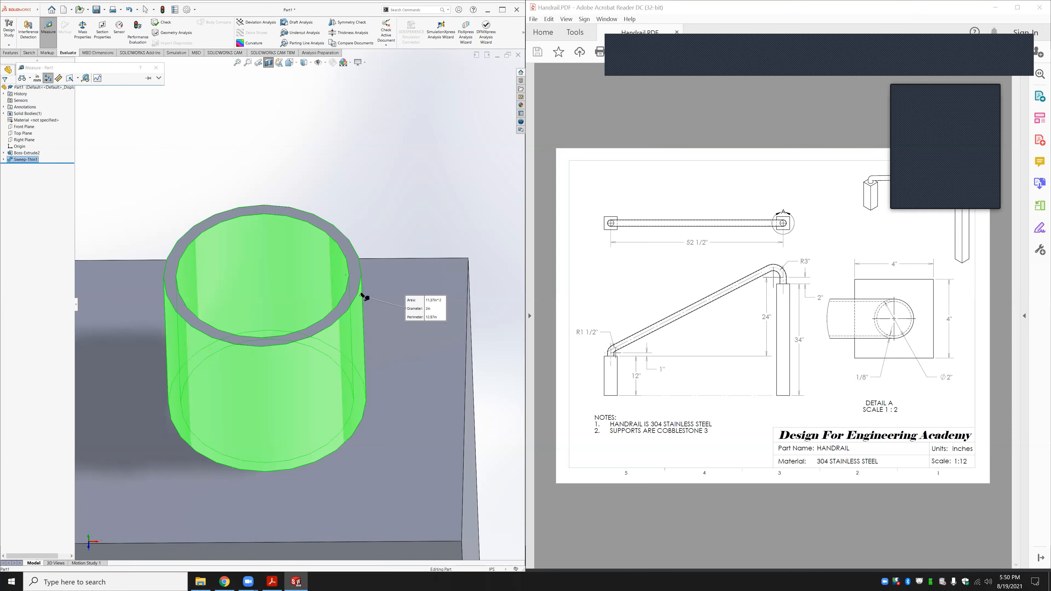
pyautogui.press('Escape')
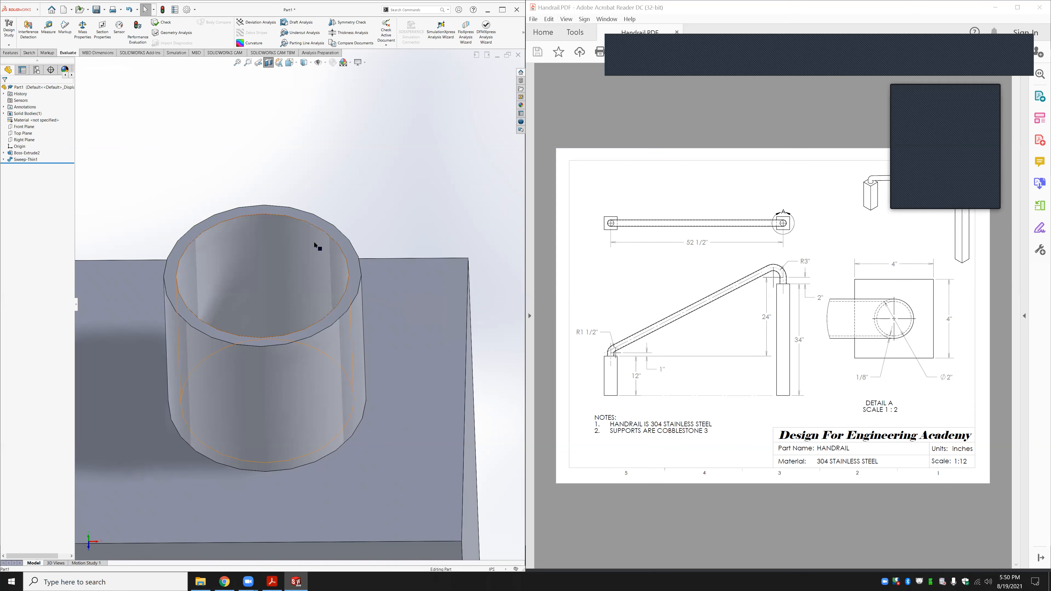
pyautogui.press('Return')
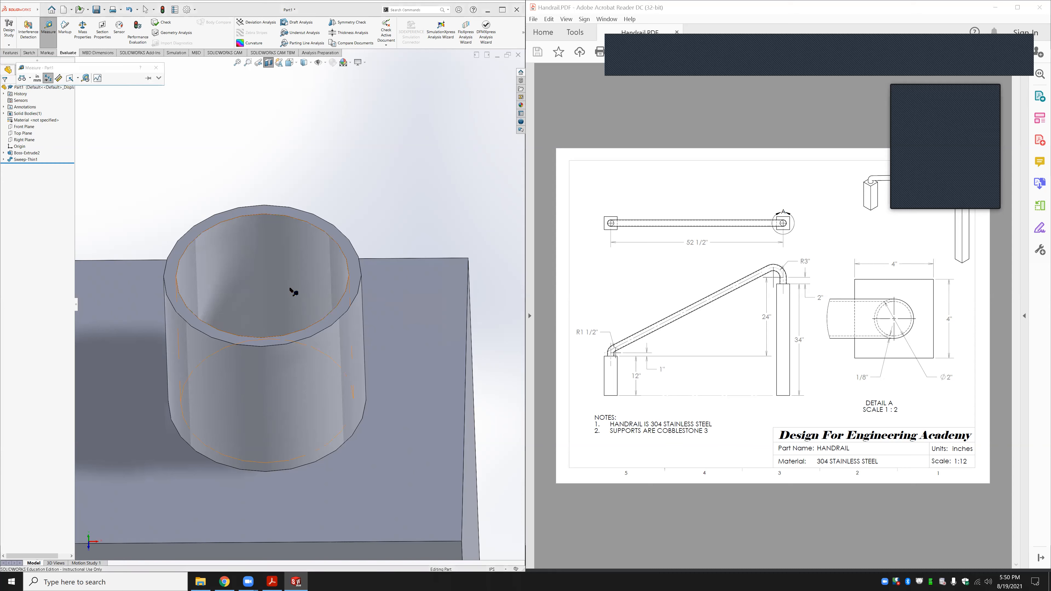
pyautogui.press('Escape')
# From the top view, sketch a horizontal line across the tube wall from outer to inner edge and check its length
pyautogui.press('space')
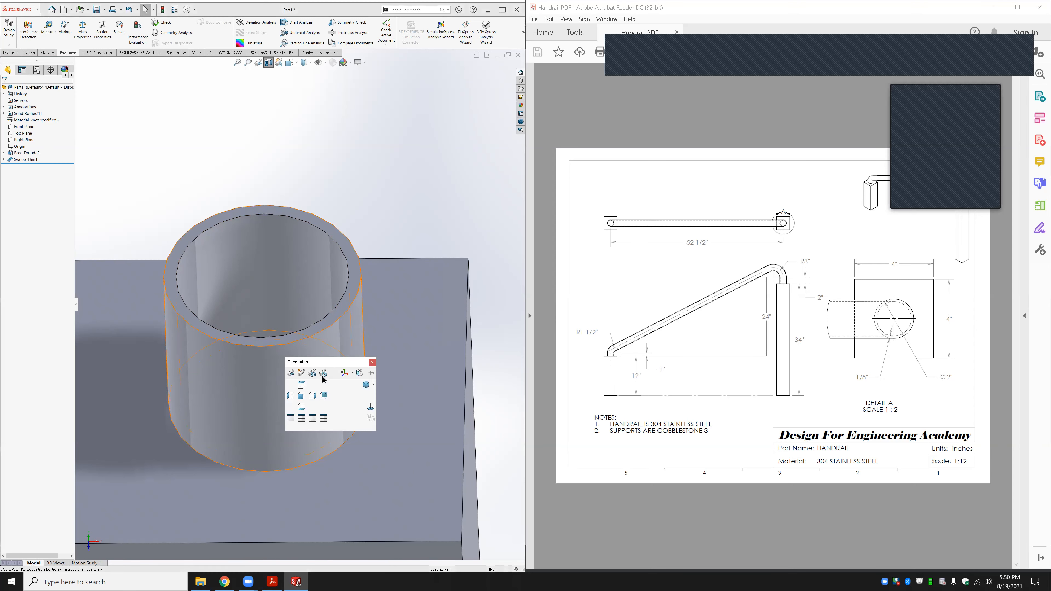
pyautogui.click(302, 385)
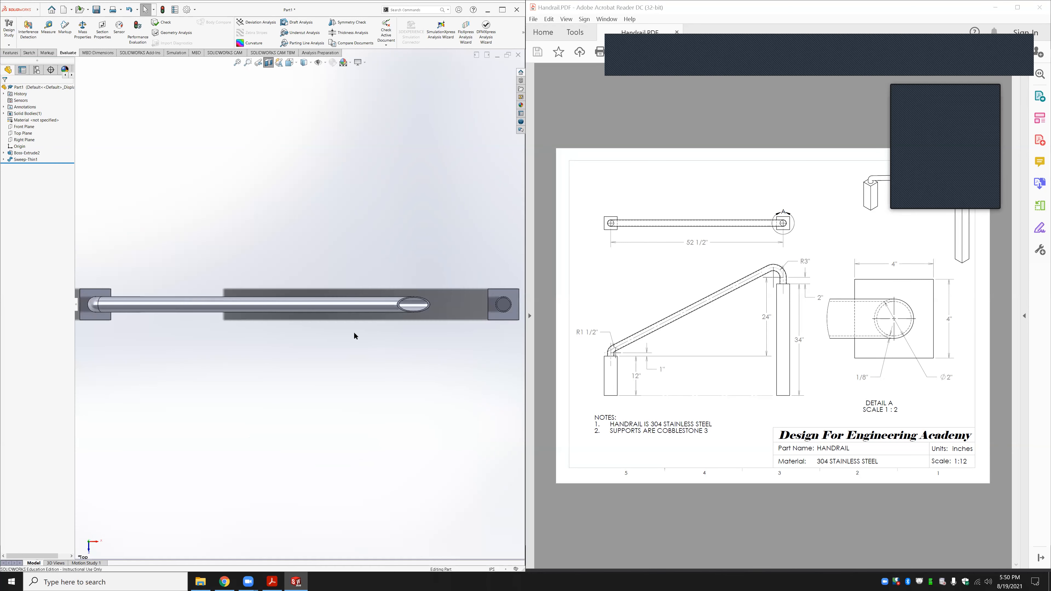
pyautogui.scroll(-10, 482, 312)
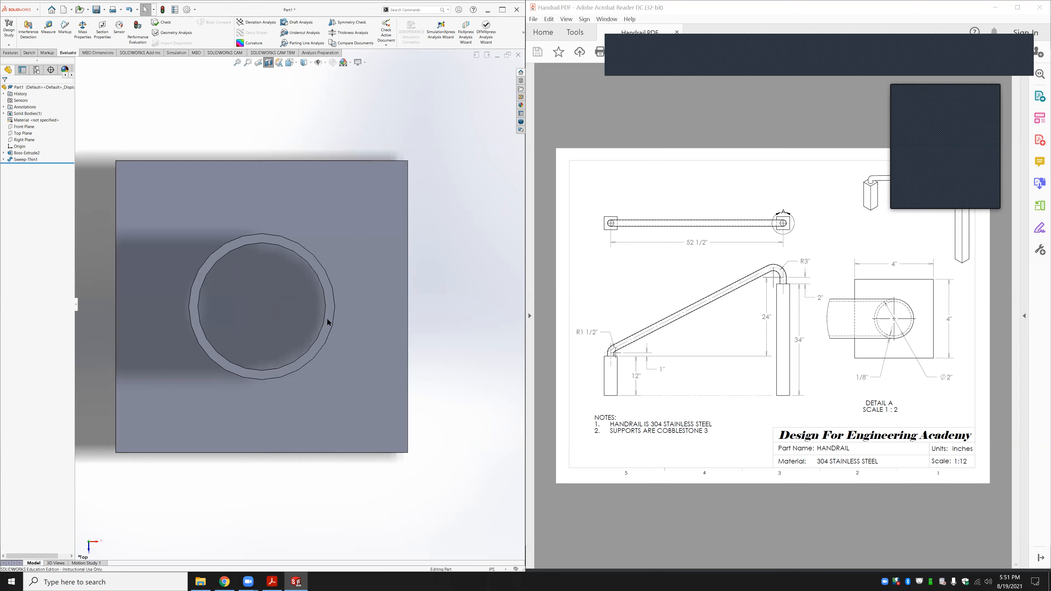
pyautogui.click(351, 346)
pyautogui.press('l')
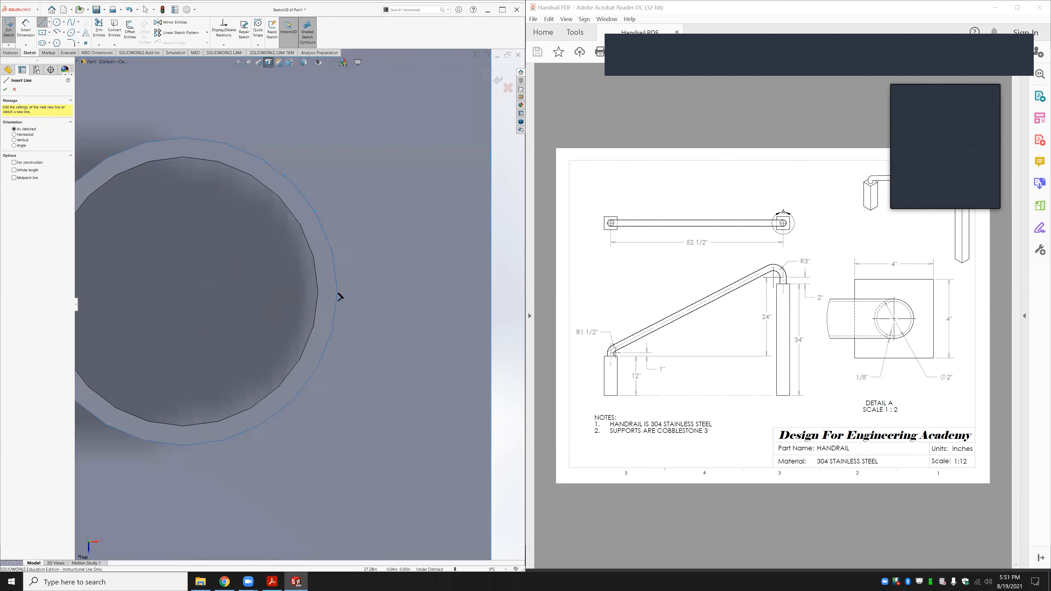
pyautogui.click(334, 293)
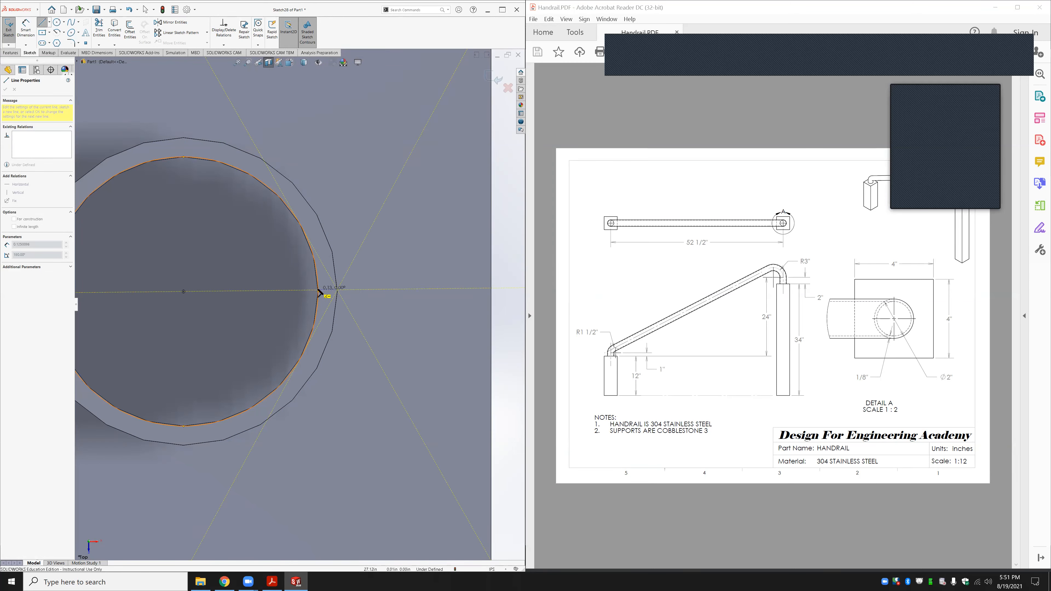
pyautogui.click(320, 292)
pyautogui.press('Escape')
pyautogui.click(331, 290)
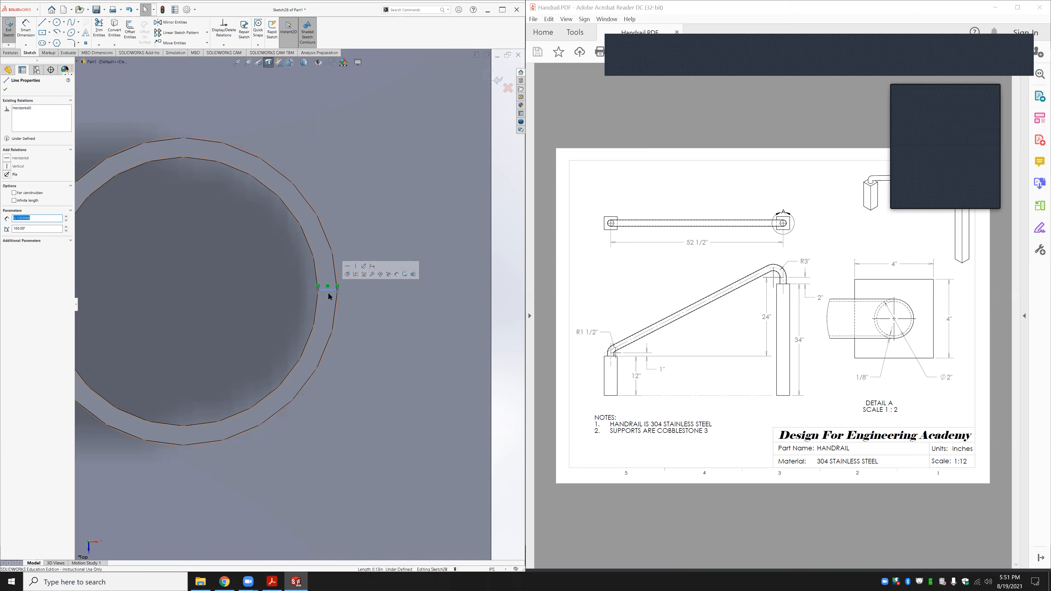
# Delete the line across the tube wall, turn off the section view and exit the sketch
pyautogui.press('Delete')
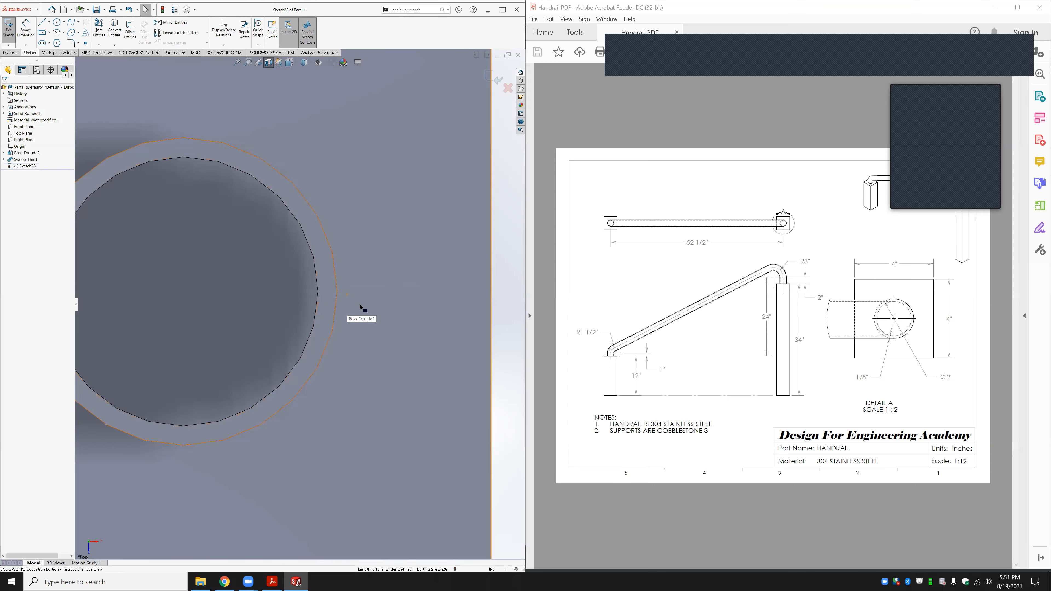
pyautogui.scroll(1, 317, 255)
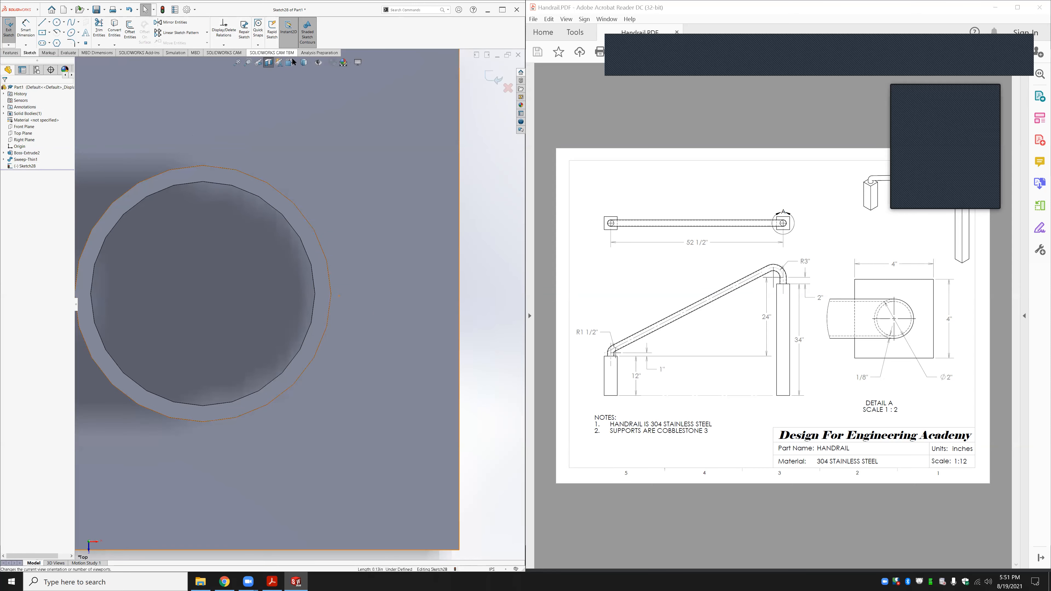
pyautogui.scroll(8, 365, 201)
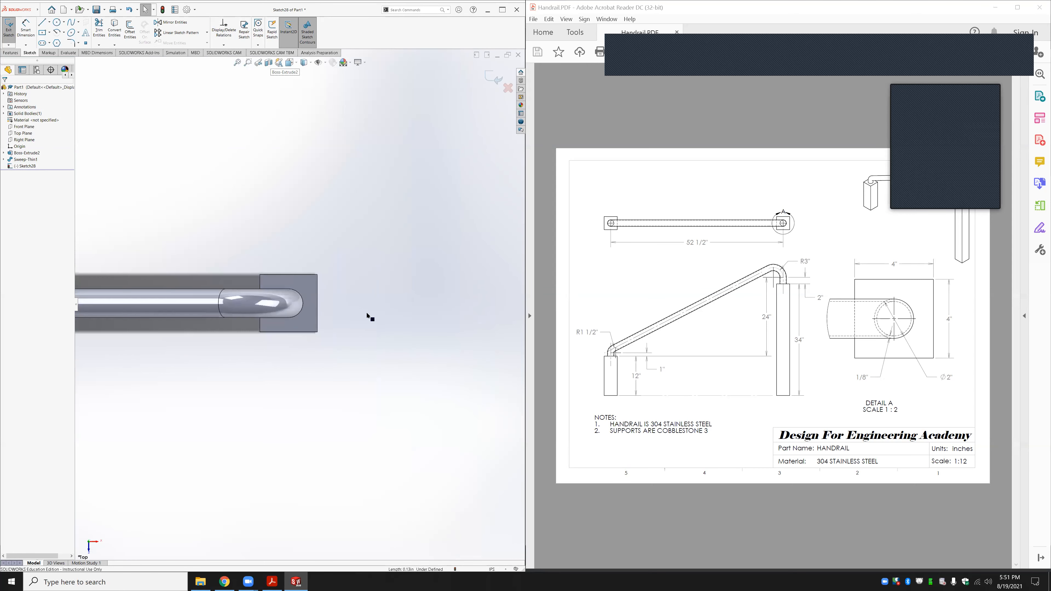
pyautogui.moveTo(370, 302)
pyautogui.mouseDown(button='middle')
pyautogui.moveTo(243, 329)
pyautogui.moveTo(207, 313)
pyautogui.moveTo(276, 313)
pyautogui.mouseUp(button='middle')
pyautogui.scroll(4, 276, 312)
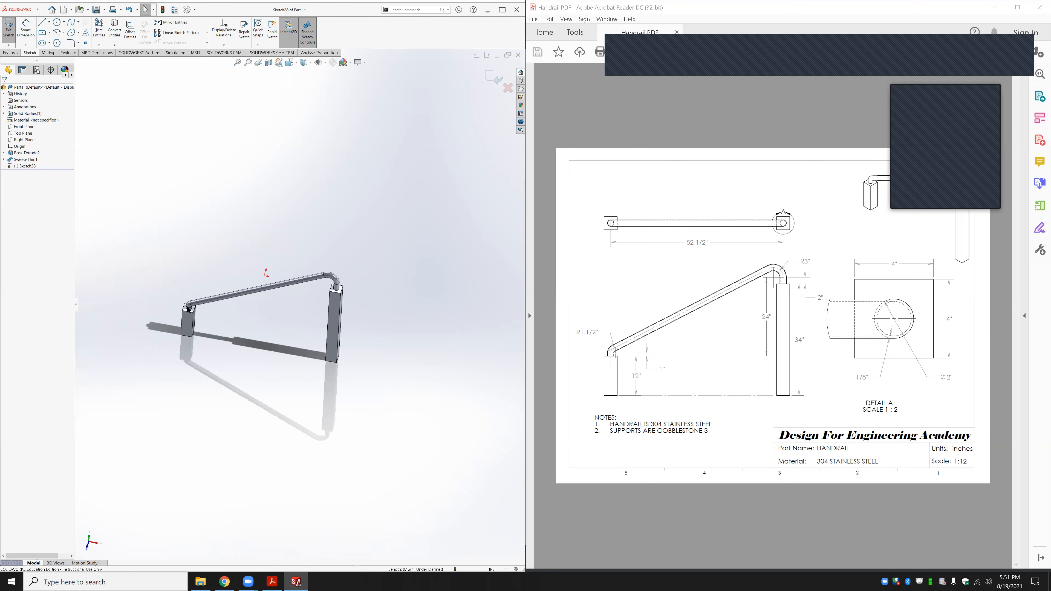
pyautogui.scroll(-3, 195, 321)
pyautogui.click(8, 25)
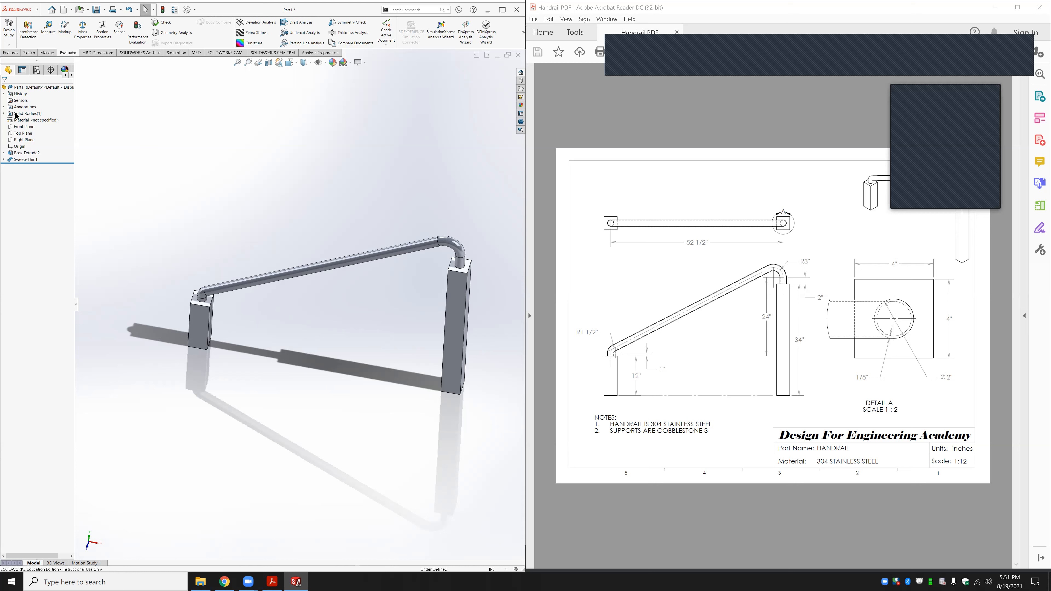
# Assign the AISI 304 steel material from the SOLIDWORKS Materials library to the part
pyautogui.rightClick(29, 120)
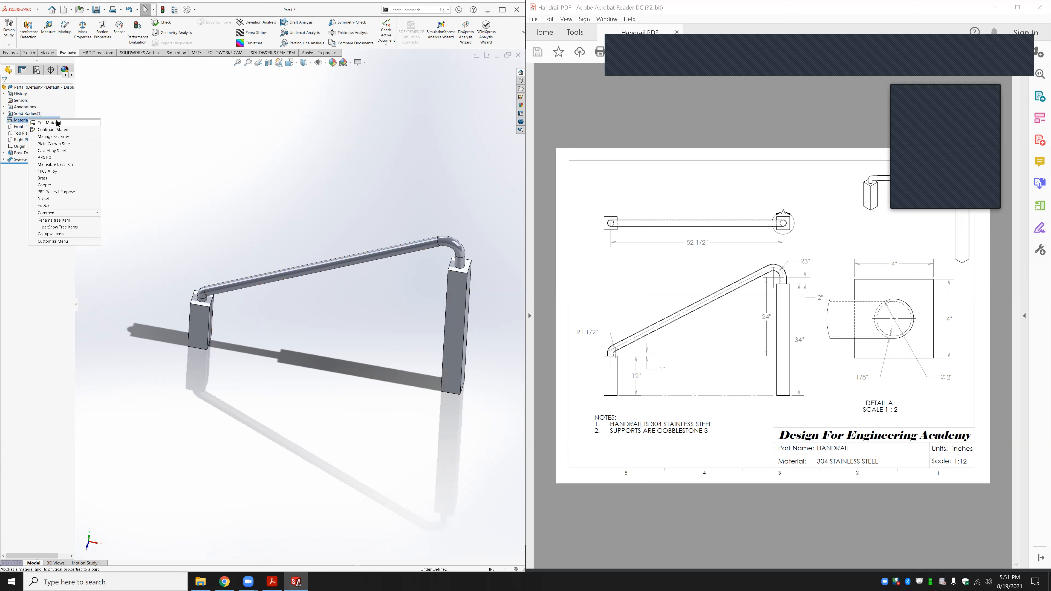
pyautogui.press('Escape')
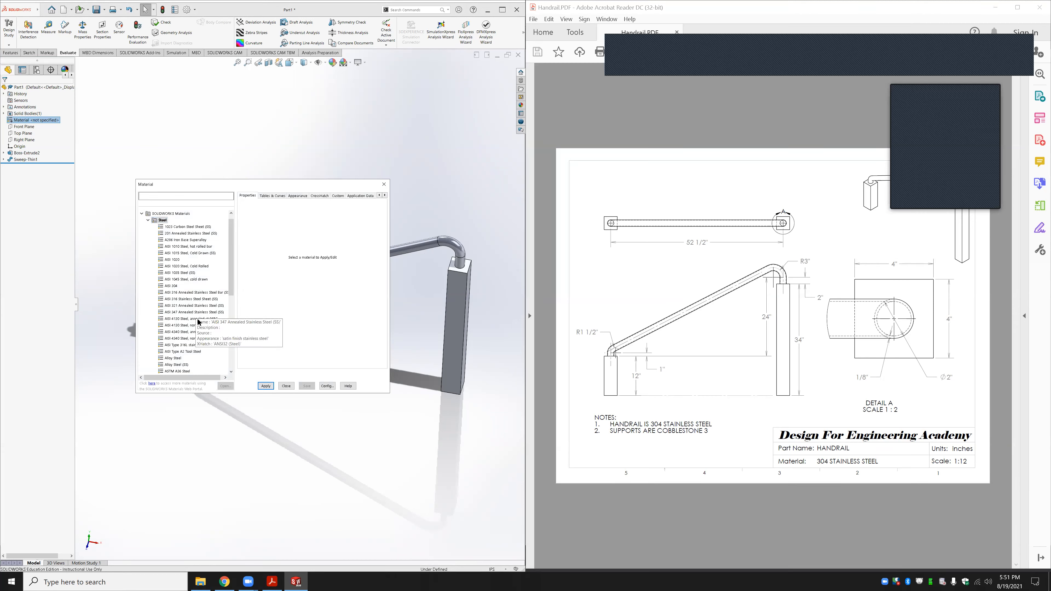
pyautogui.scroll(-2, 219, 318)
pyautogui.scroll(-5, 217, 318)
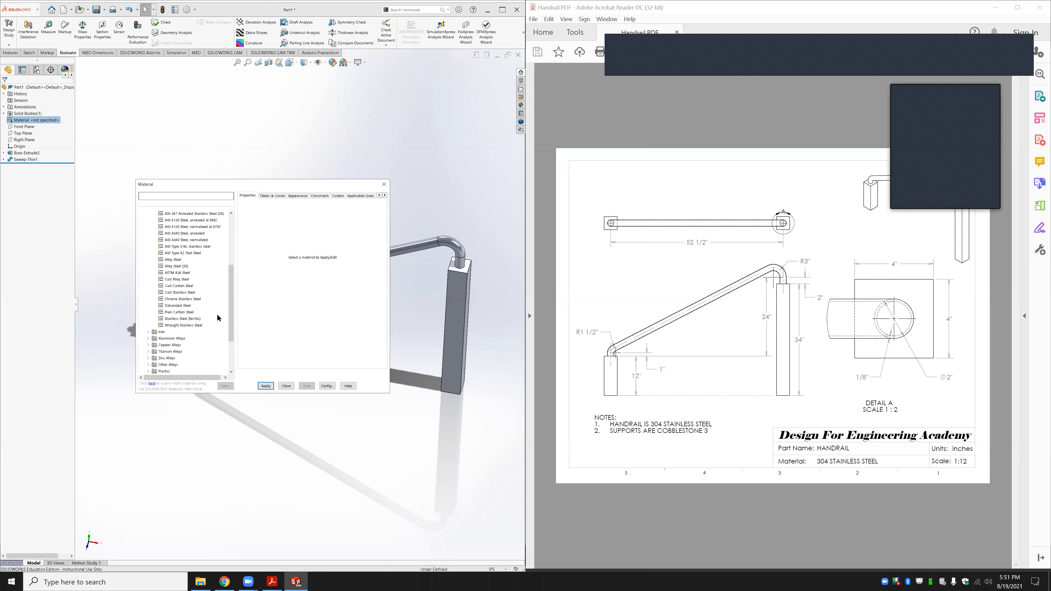
pyautogui.scroll(1, 183, 328)
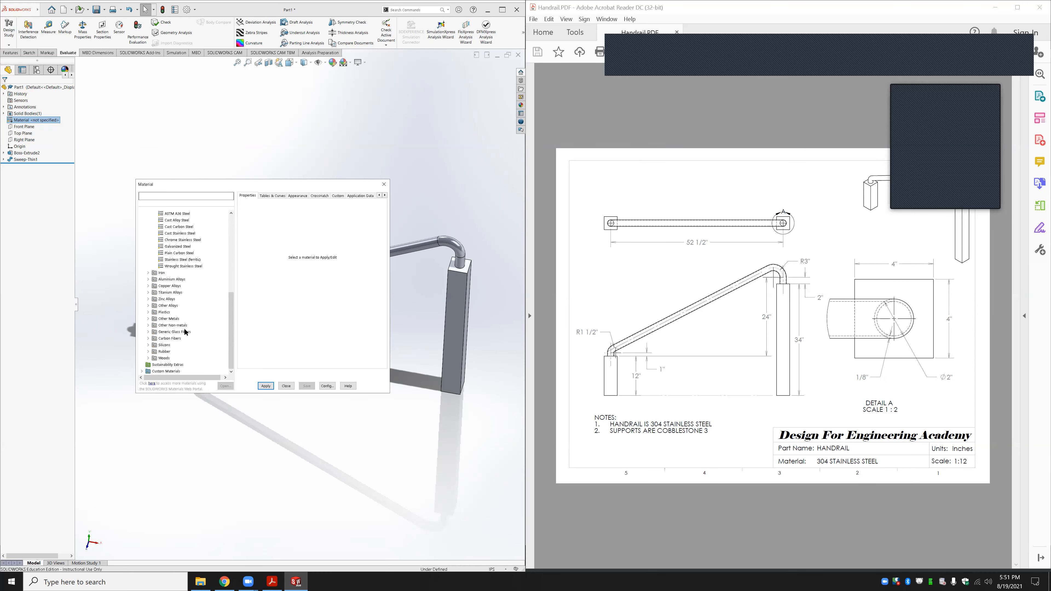
pyautogui.scroll(3, 195, 290)
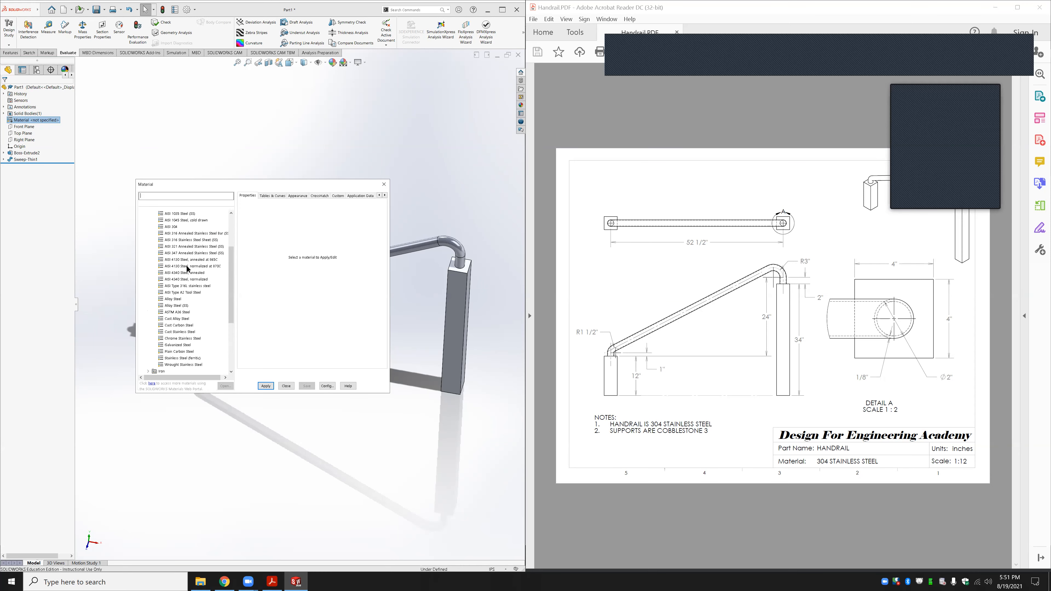
pyautogui.click(171, 226)
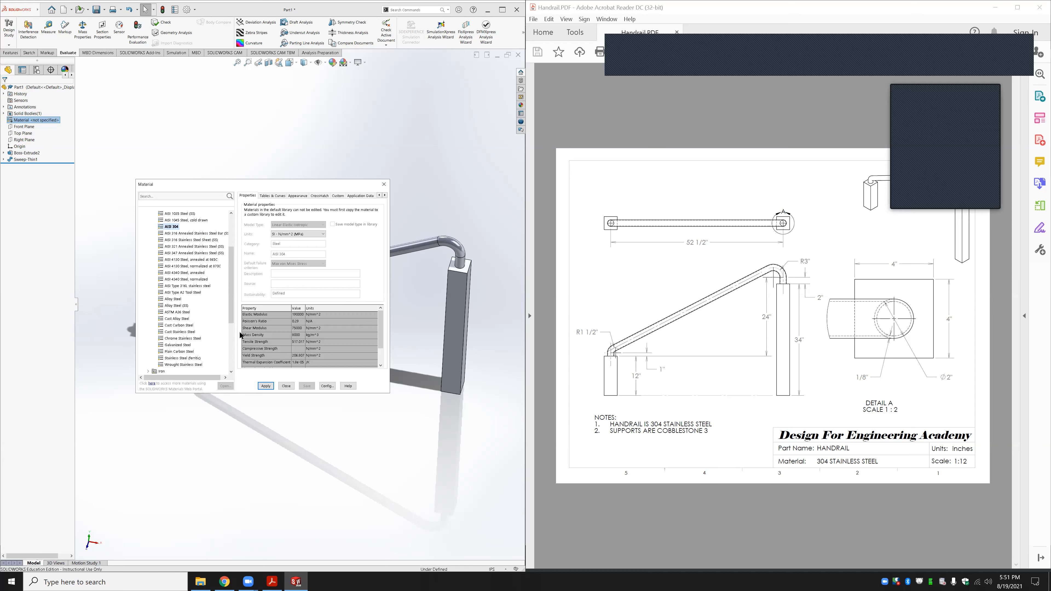
pyautogui.click(263, 386)
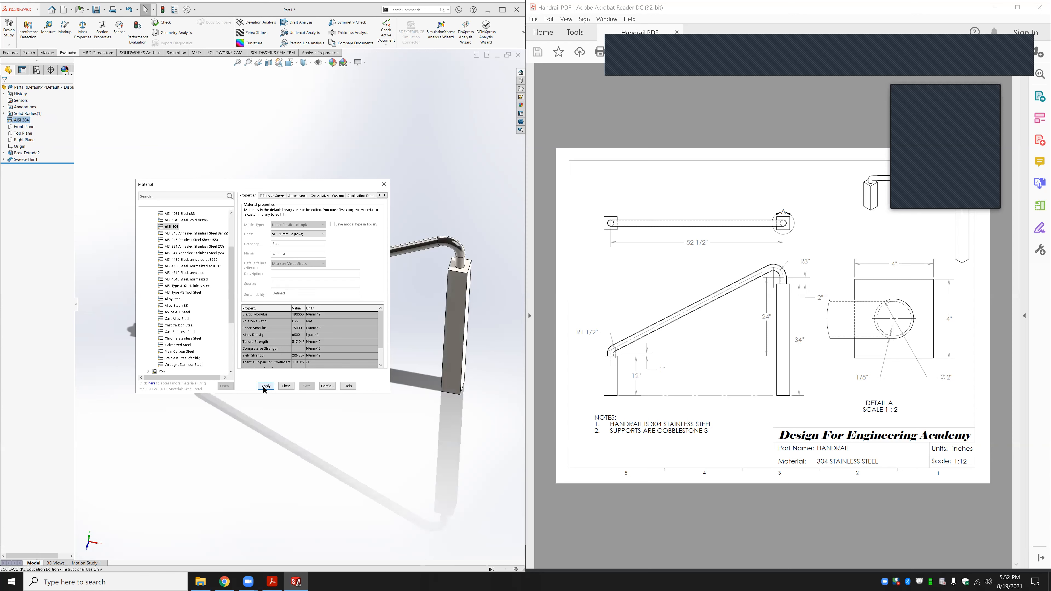
# Close the material settings and select the handrail tube's straight run along with the bend faces at both ends
pyautogui.click(286, 385)
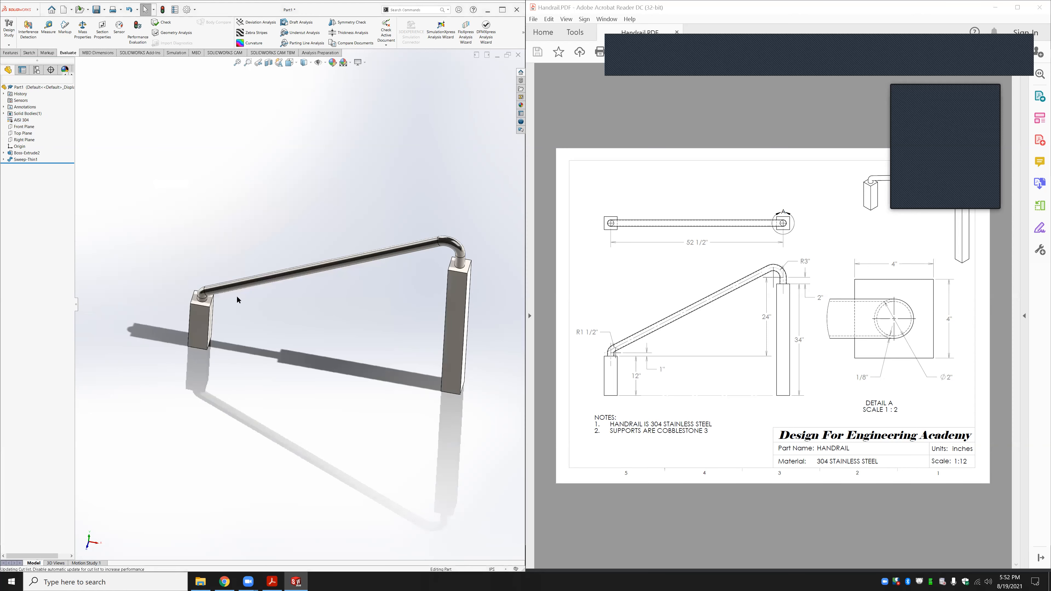
pyautogui.scroll(-5, 237, 295)
pyautogui.click(226, 286)
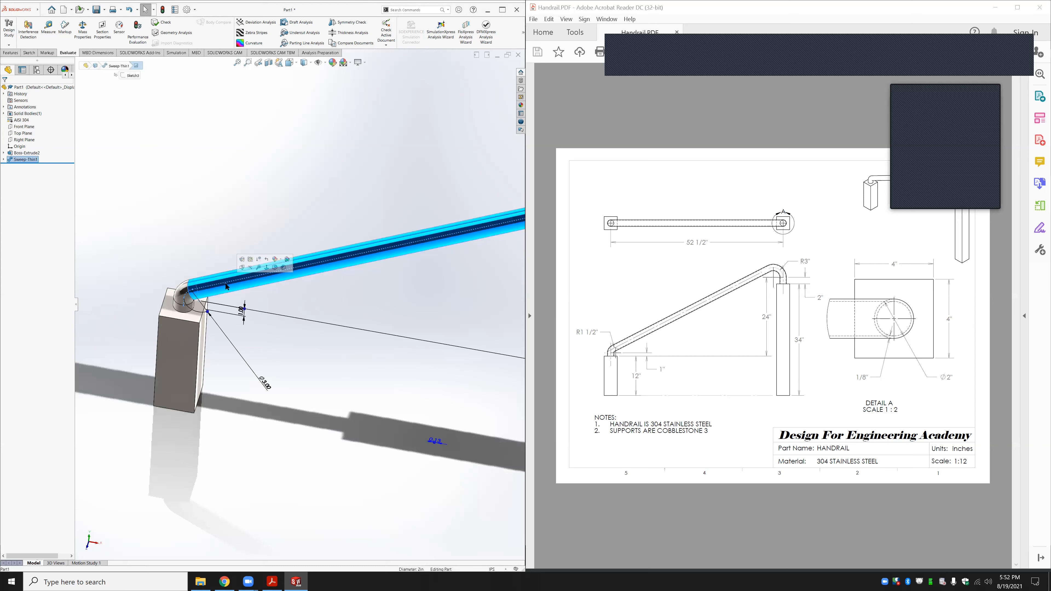
pyautogui.keyDown('ctrl'); pyautogui.click(180, 309); pyautogui.keyUp('ctrl')
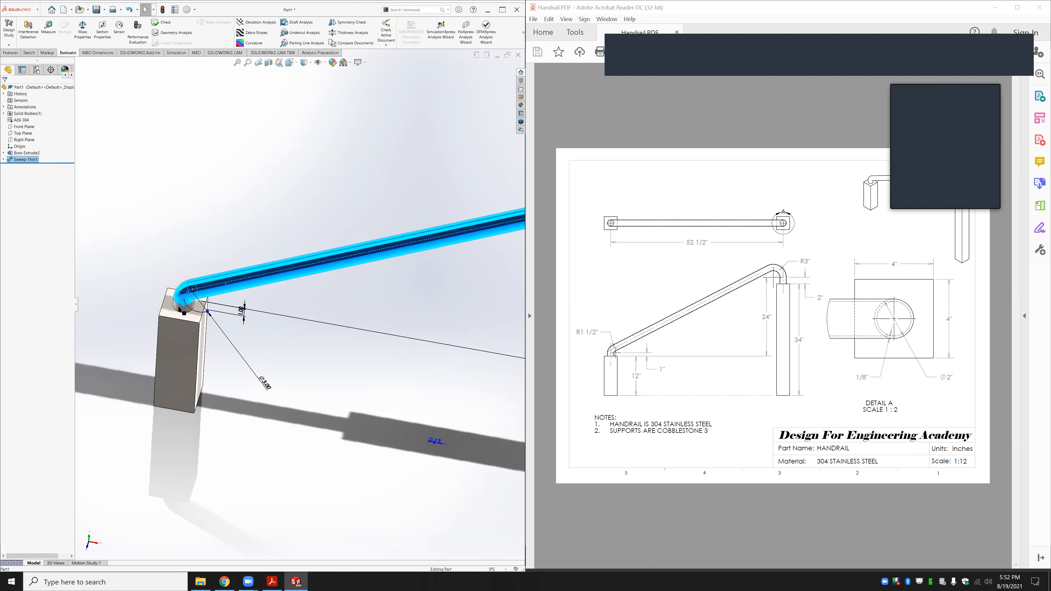
pyautogui.scroll(5, 394, 284)
pyautogui.scroll(-4, 427, 266)
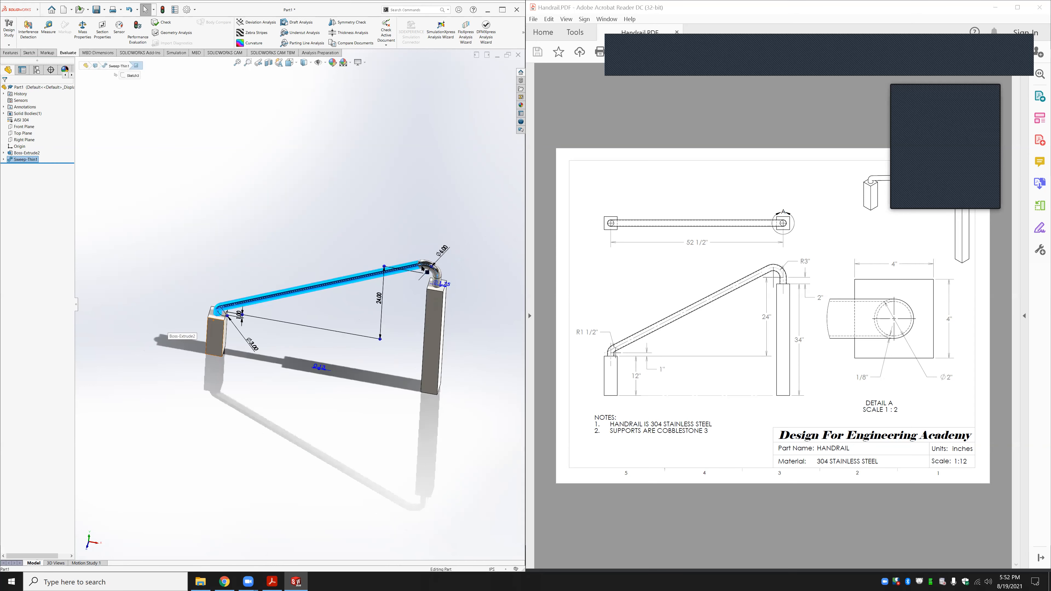
pyautogui.scroll(-3, 405, 292)
pyautogui.keyDown('ctrl'); pyautogui.click(417, 295); pyautogui.keyUp('ctrl')
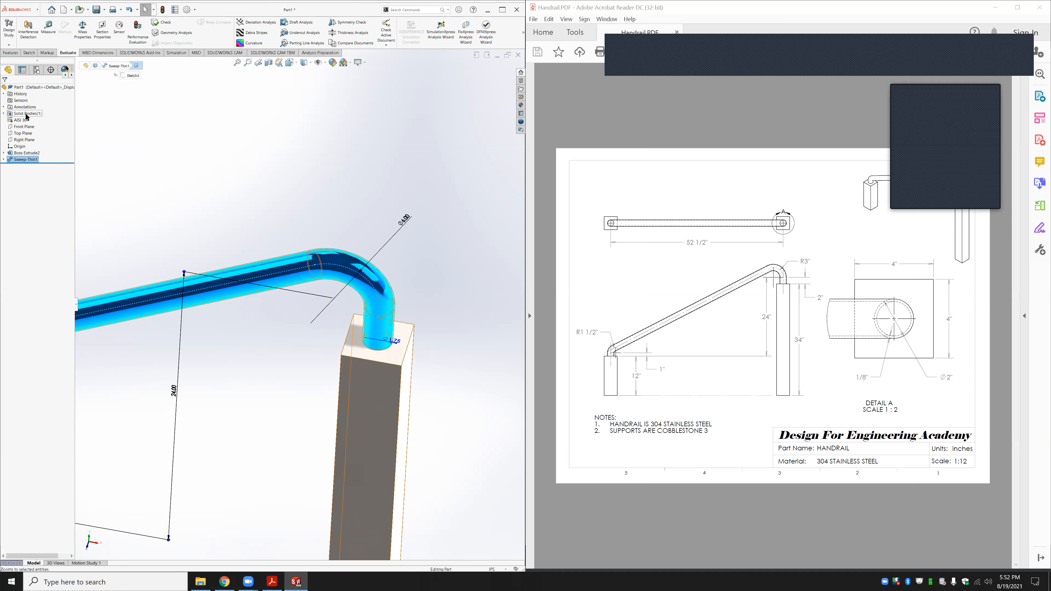
pyautogui.click(380, 154)
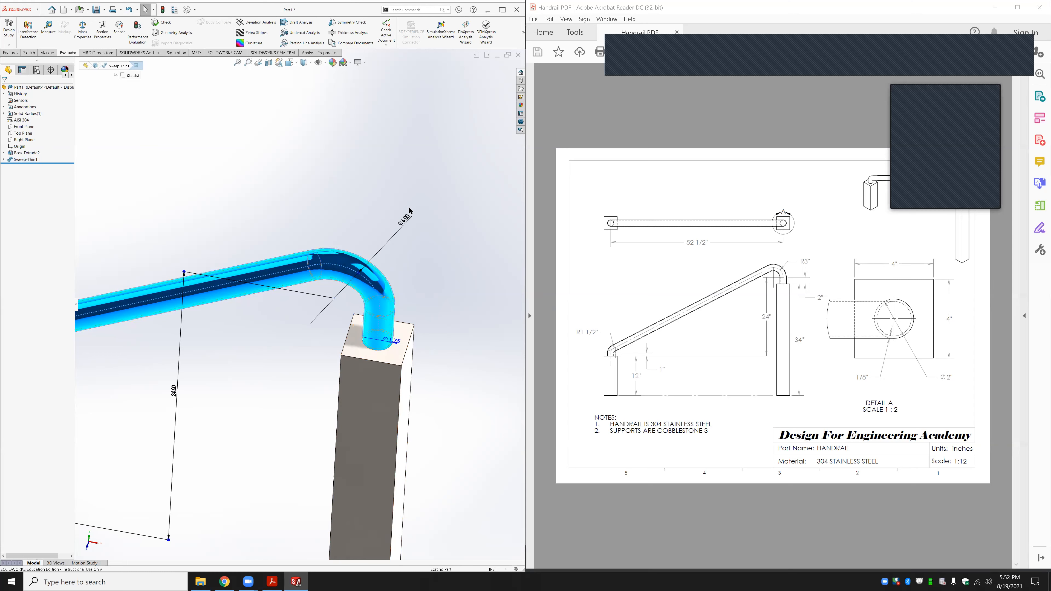
# Select the shorter post's front face and clear the selection
pyautogui.scroll(5, 410, 305)
pyautogui.moveTo(410, 332); pyautogui.dragTo(258, 299, button='middle')
pyautogui.click(259, 302)
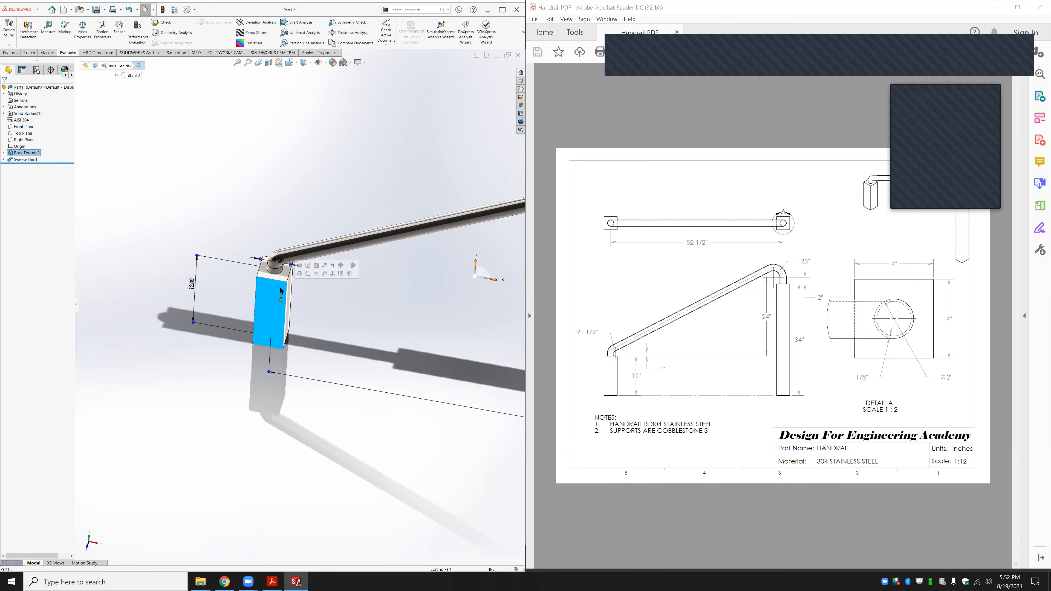
pyautogui.click(276, 469)
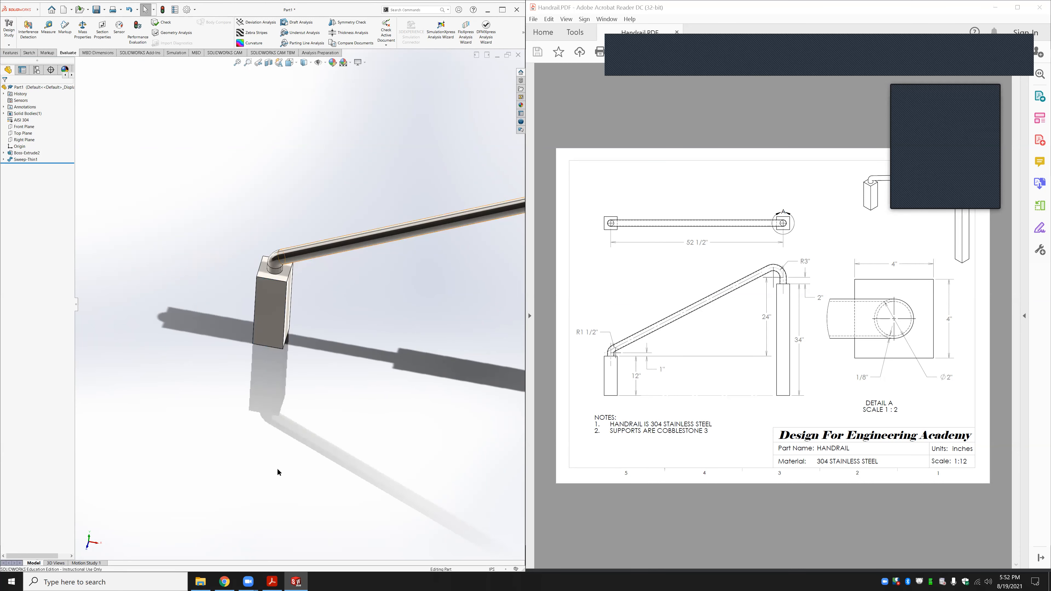
# Switch to Chrome and search Google for "can you have multiple materials in a single solidworks part"
pyautogui.click(230, 583)
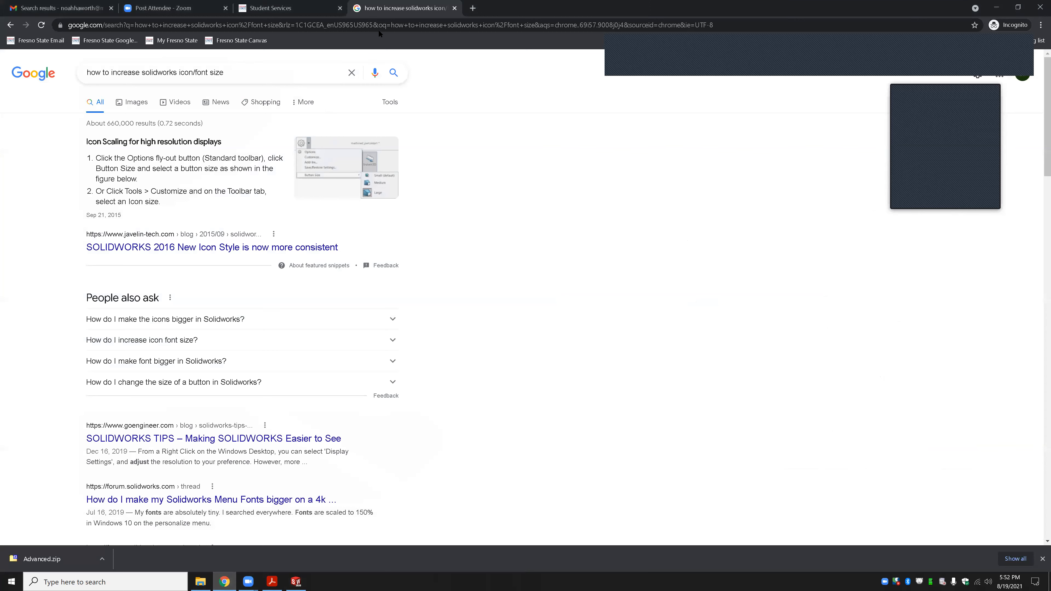
pyautogui.click(380, 17)
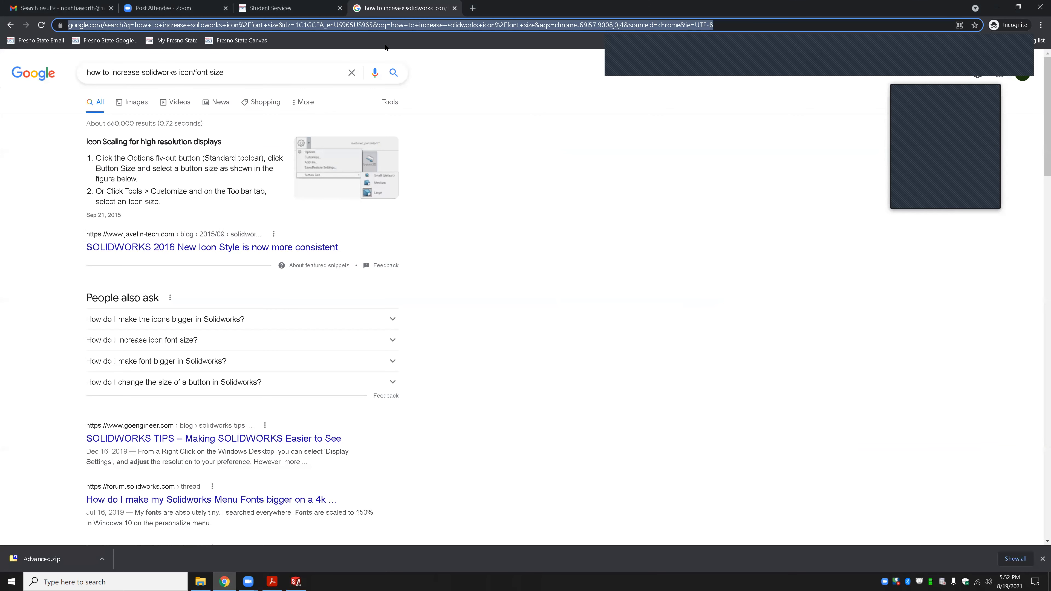
pyautogui.write('can you create')
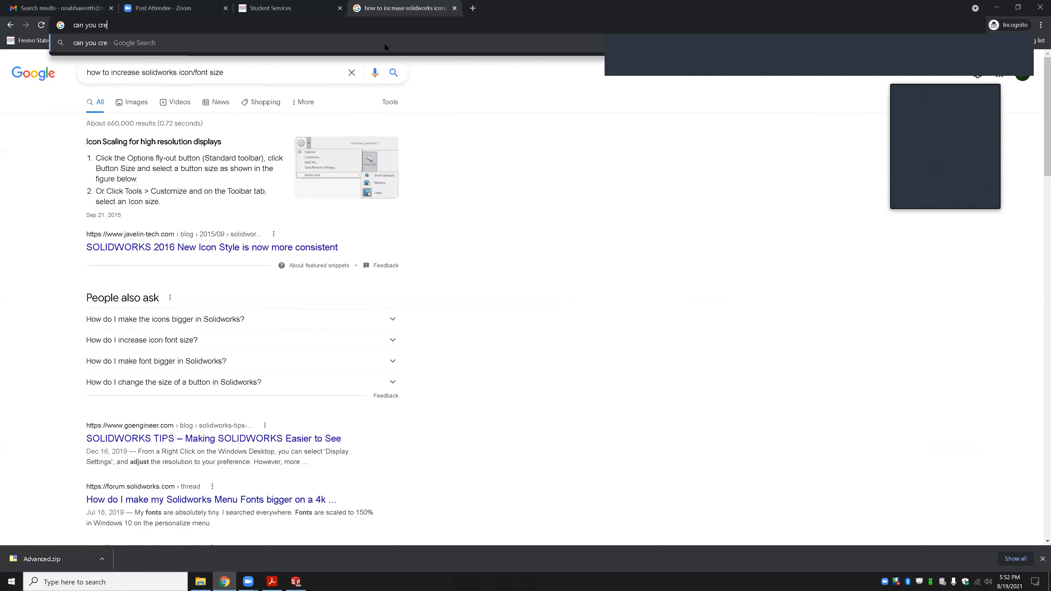
pyautogui.press('BackSpace')
pyautogui.press('BackSpace')
pyautogui.press('BackSpace')
pyautogui.press('BackSpace')
pyautogui.press('BackSpace')
pyautogui.press('BackSpace')
pyautogui.write('hv')
pyautogui.press('BackSpace')
pyautogui.write('ave mu')
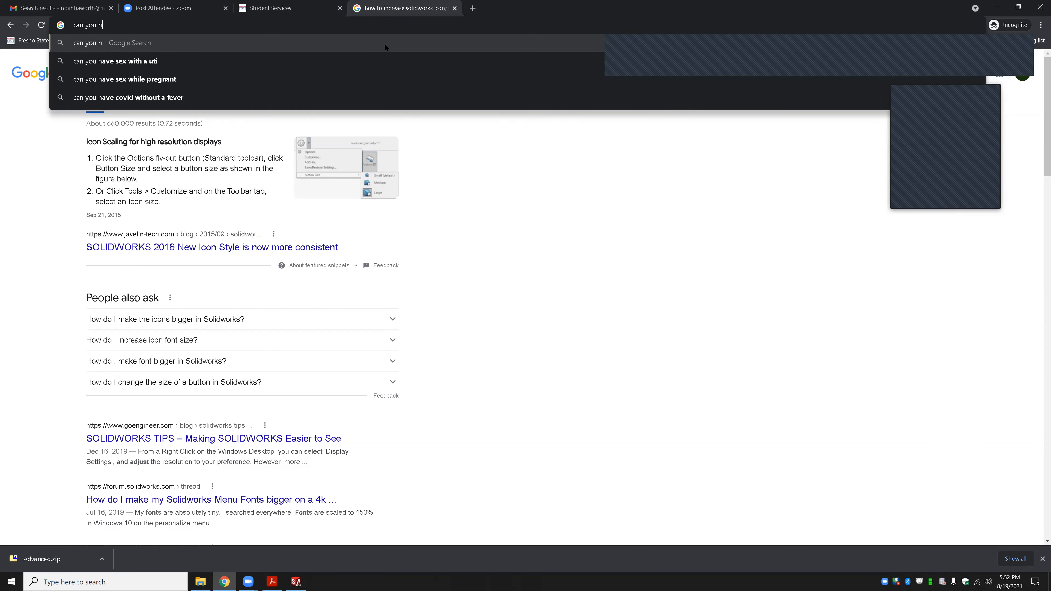
pyautogui.write('ltiple')
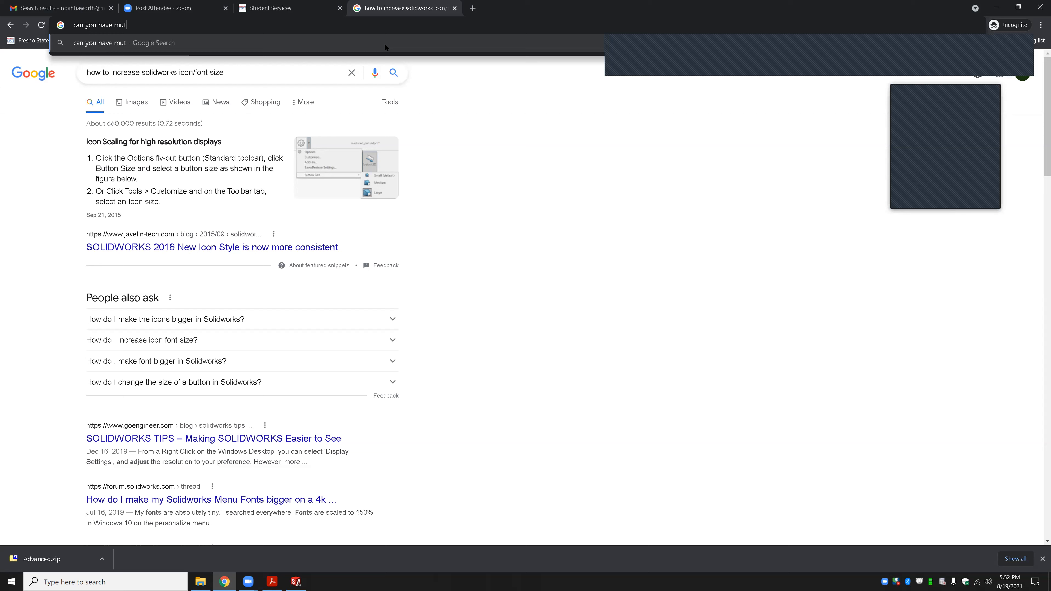
pyautogui.write(' materials in a ')
pyautogui.write('single solidworks ')
pyautogui.write('part')
pyautogui.press('Return')
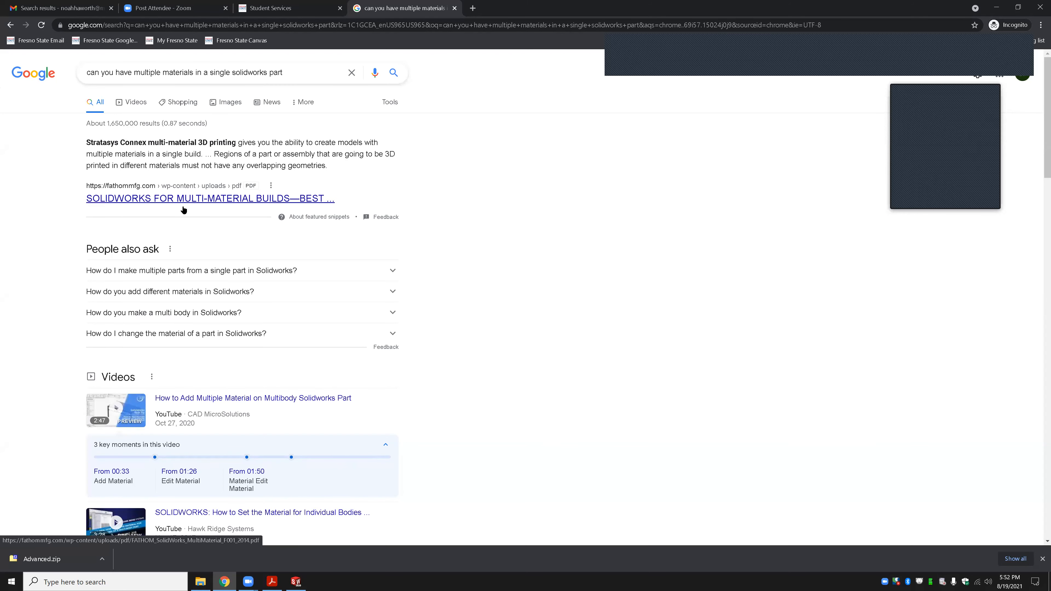
# Open the SOLIDWORKS multi-material best practices PDF, read pages 2 and 3 on separate solid bodies, and return to SOLIDWORKS
pyautogui.click(222, 200)
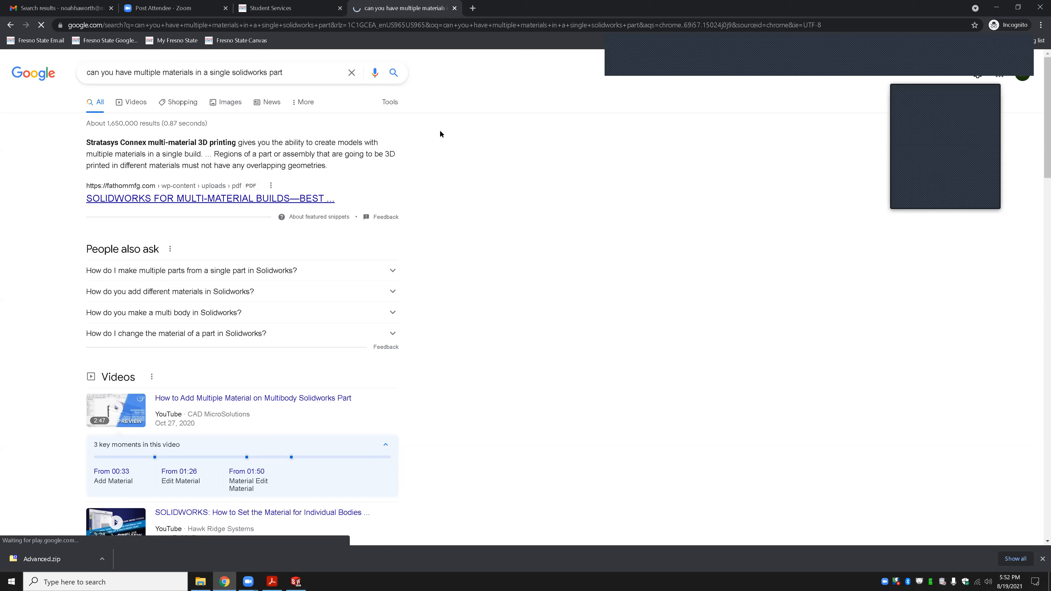
pyautogui.scroll(-3, 188, 207)
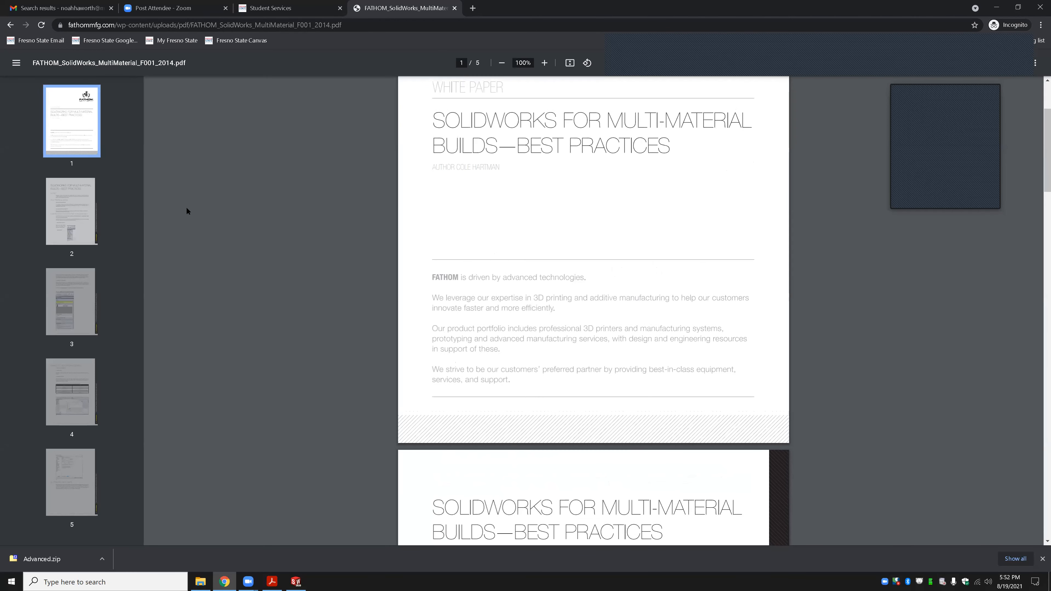
pyautogui.click(75, 212)
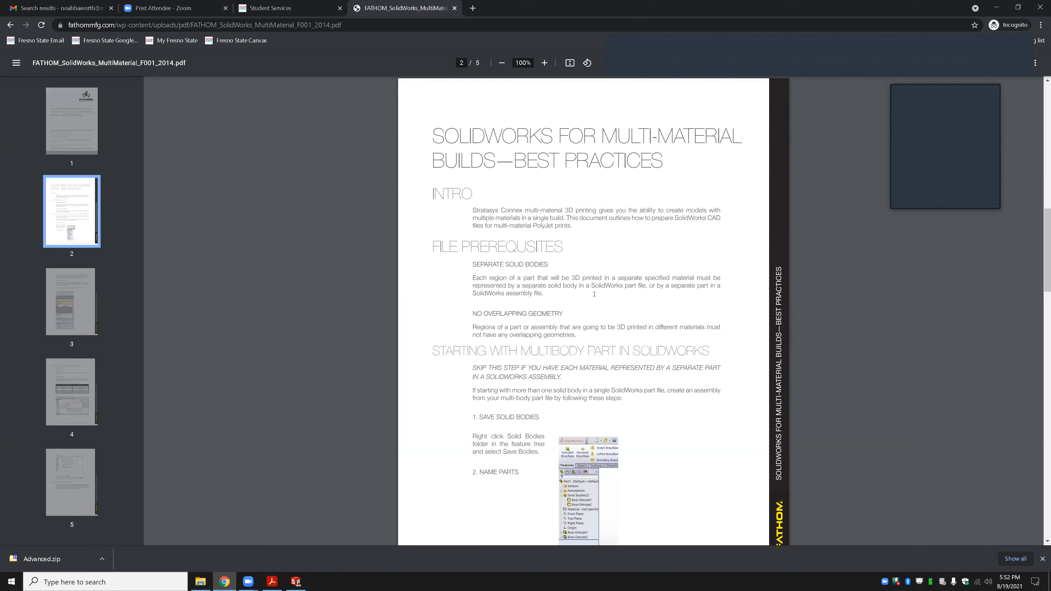
pyautogui.scroll(-6, 594, 294)
pyautogui.scroll(-5, 594, 294)
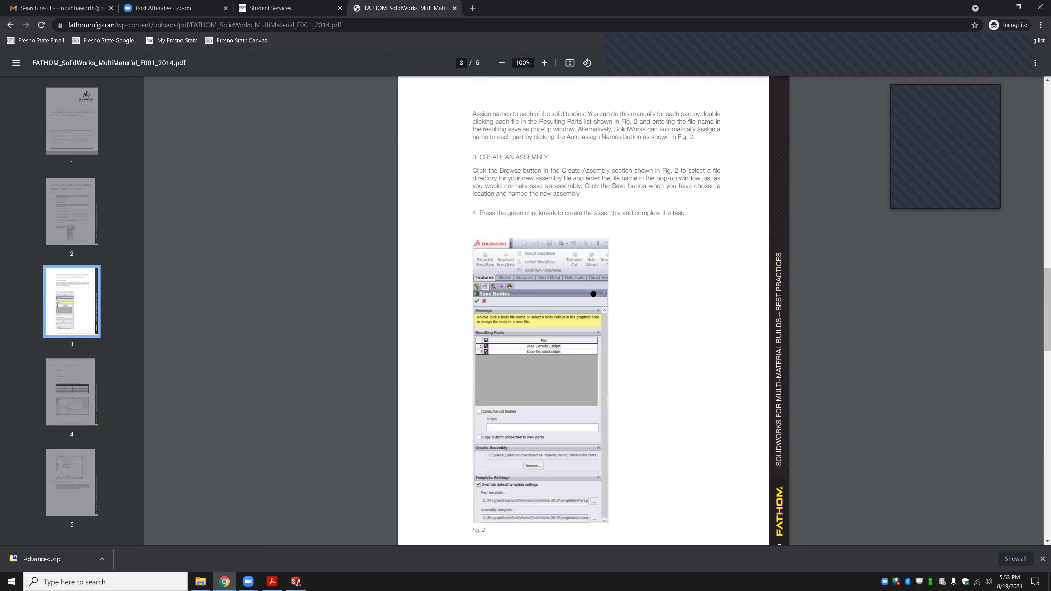
pyautogui.scroll(1, 649, 176)
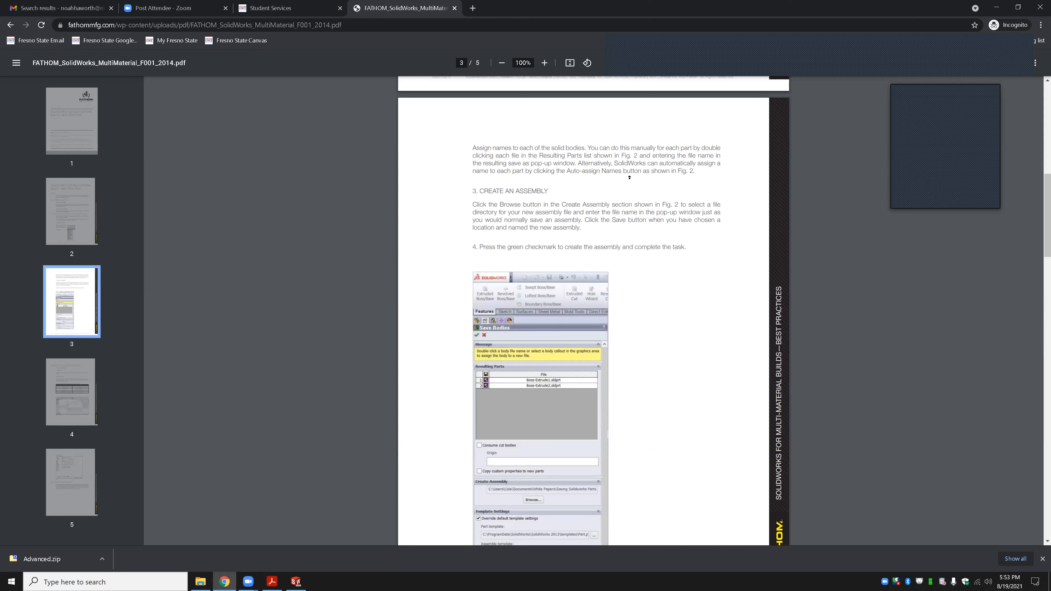
pyautogui.scroll(20, 629, 177)
pyautogui.click(994, 8)
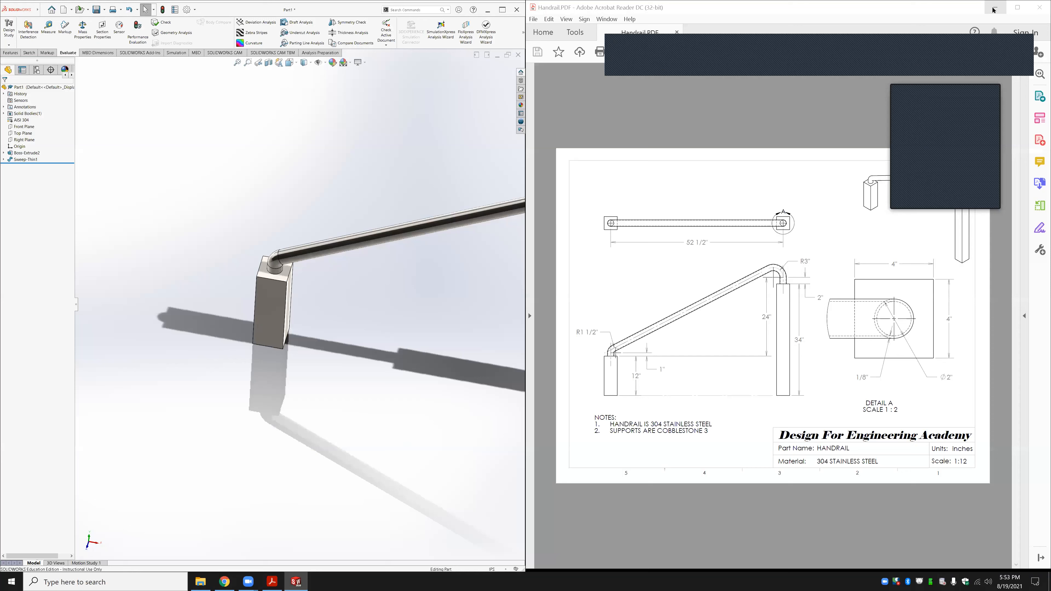
# Check the feature properties of the posts' extrusion and close them without changes
pyautogui.scroll(5, 291, 355)
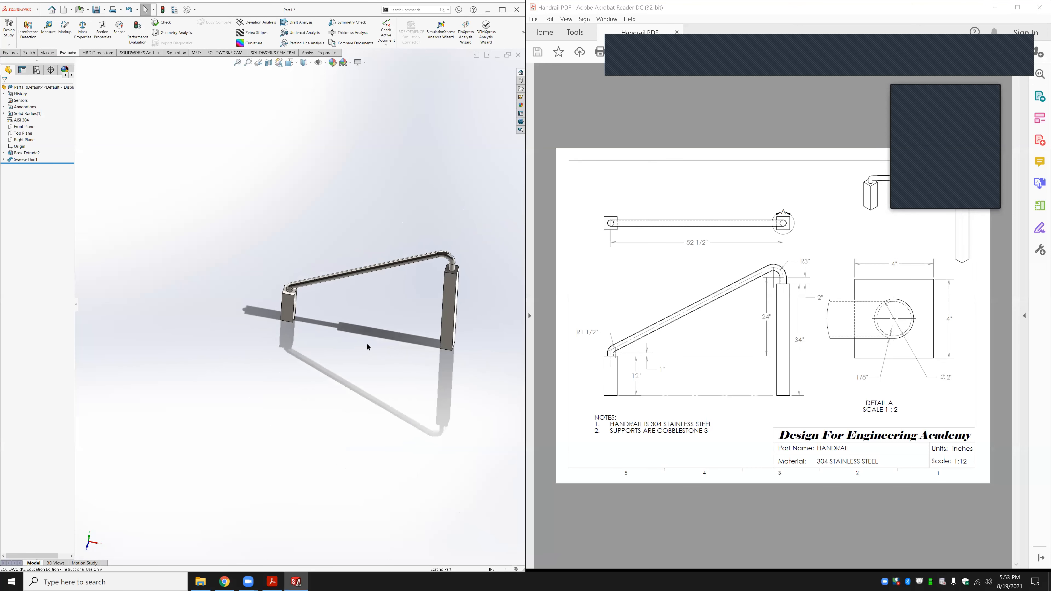
pyautogui.scroll(-3, 367, 343)
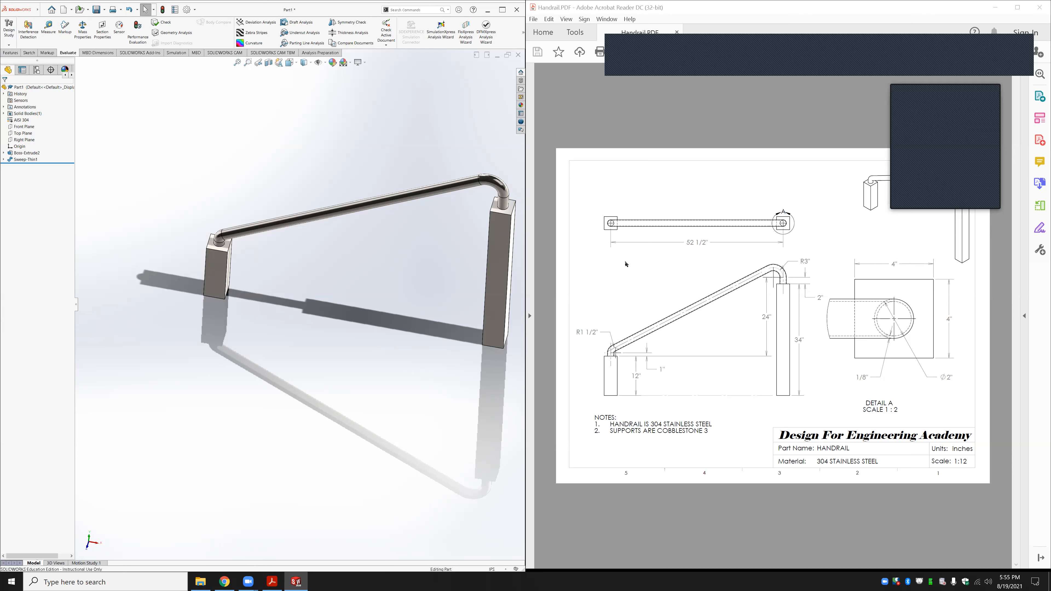
pyautogui.moveTo(329, 286); pyautogui.dragTo(282, 302, button='middle')
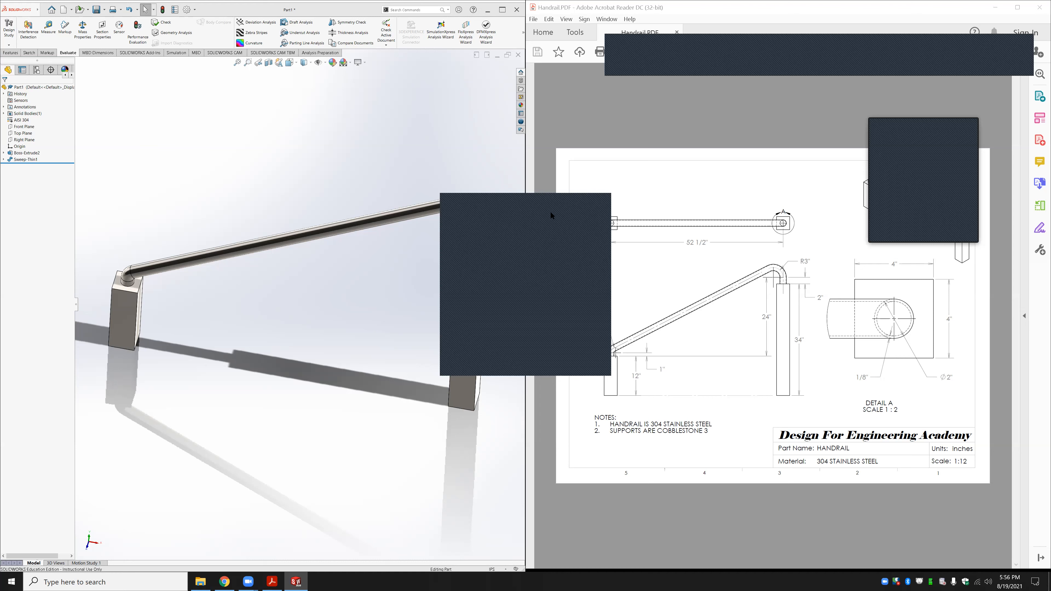
pyautogui.click(28, 153)
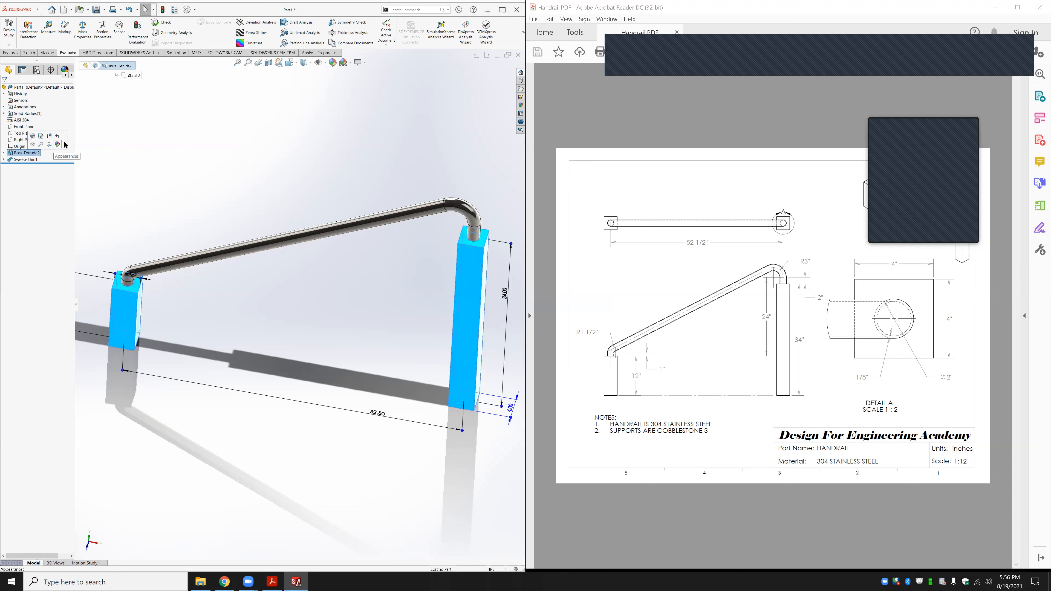
pyautogui.rightClick(29, 153)
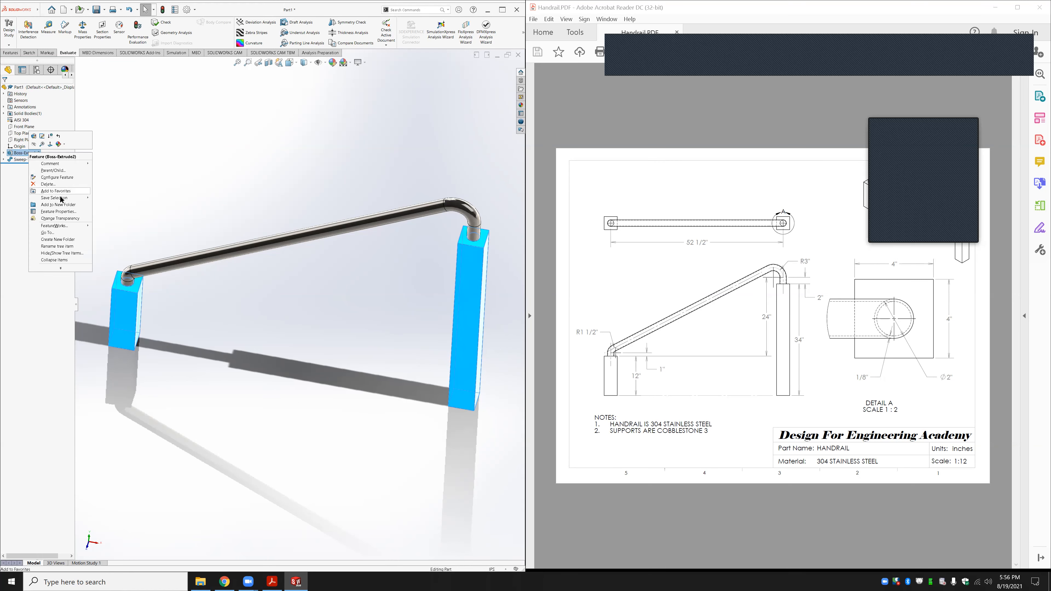
pyautogui.click(70, 215)
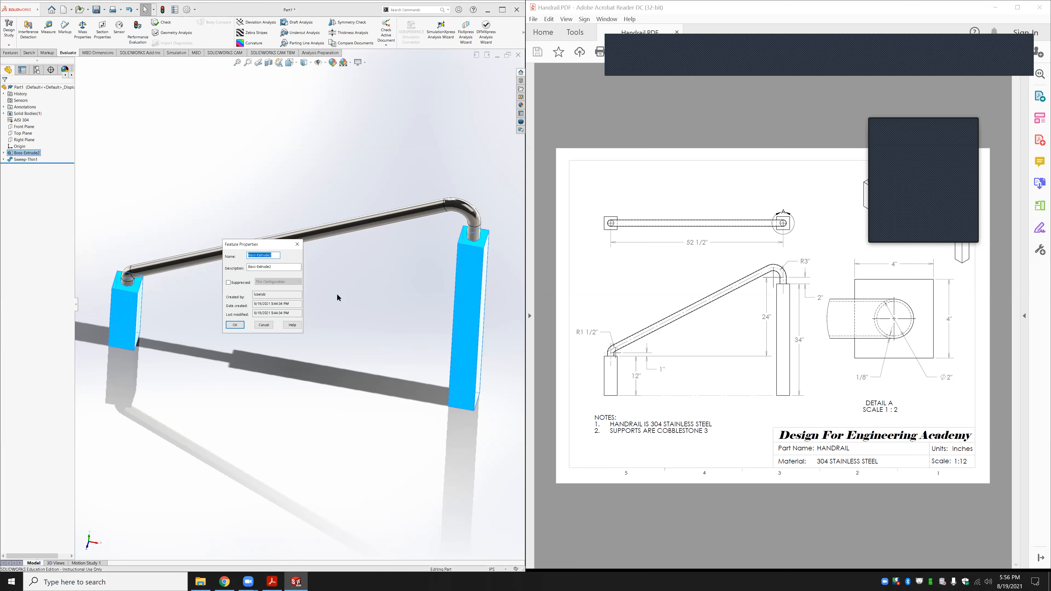
pyautogui.click(297, 244)
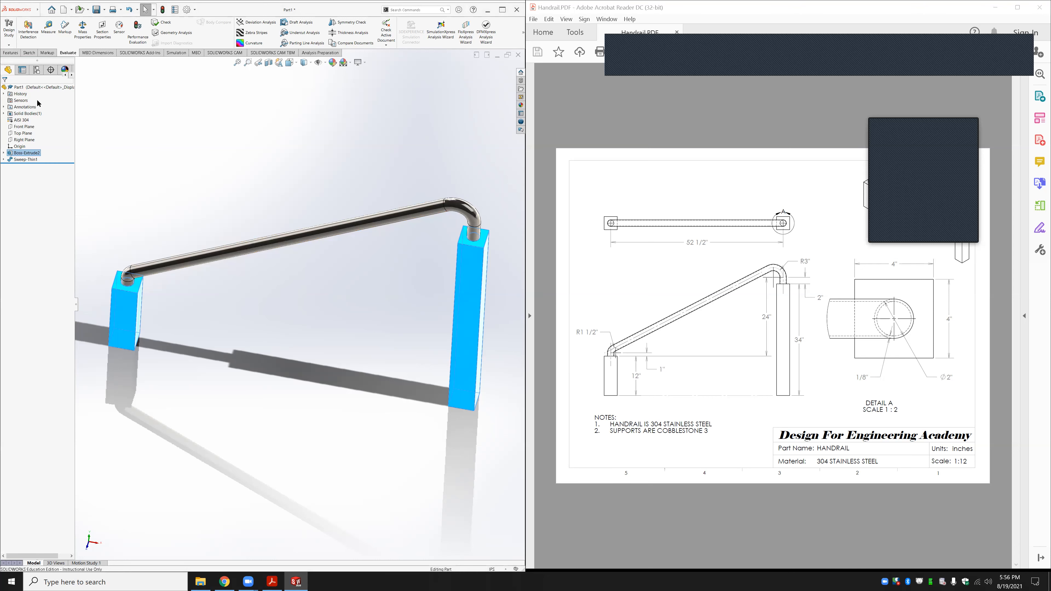
# Isolate the part's solid body, expand the posts' extrusion feature, and exit the isolated view
pyautogui.rightClick(35, 114)
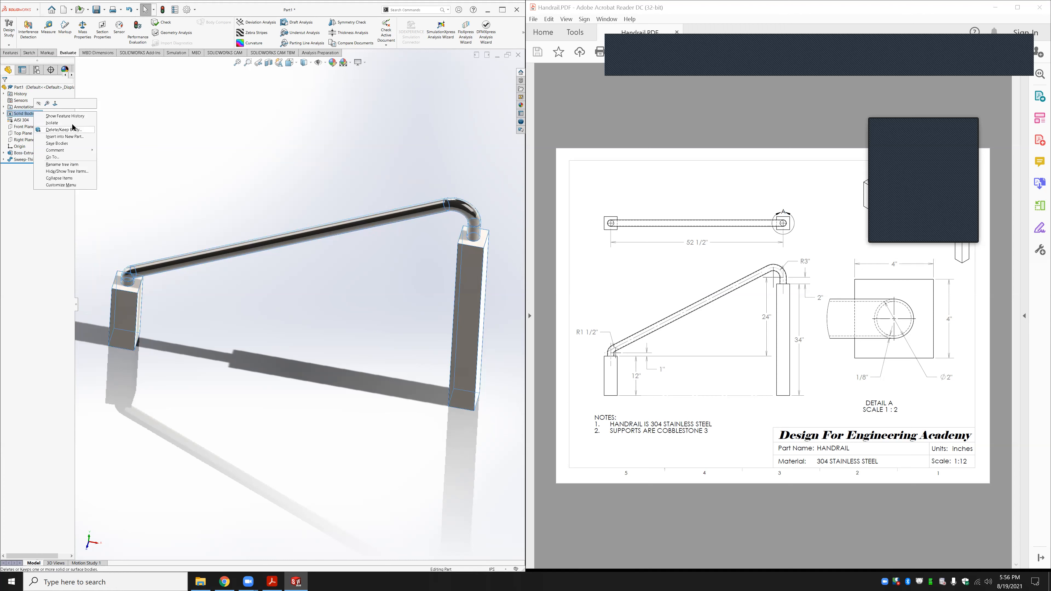
pyautogui.click(72, 123)
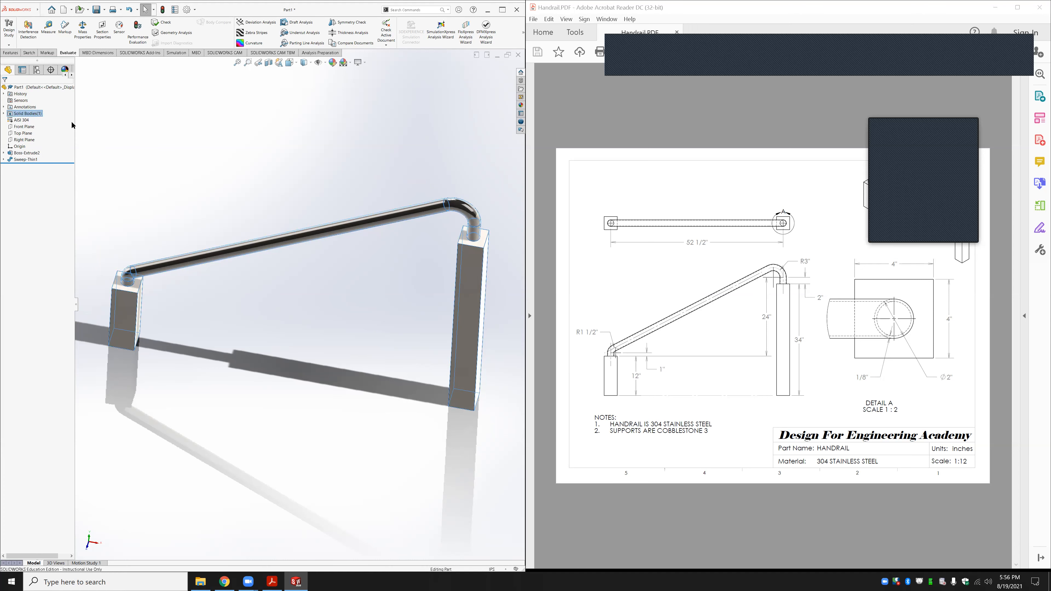
pyautogui.click(125, 306)
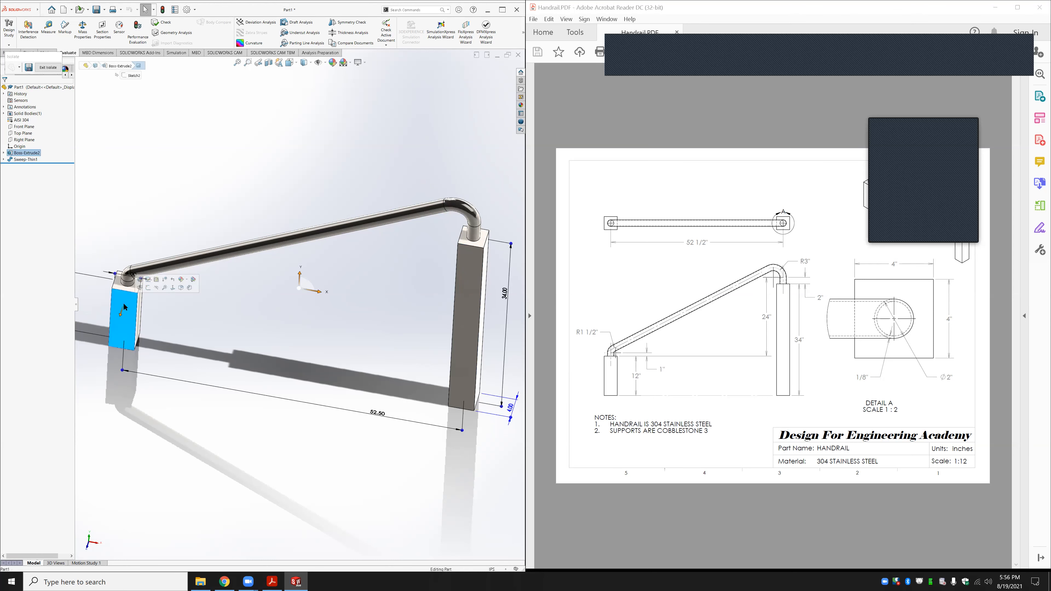
pyautogui.click(26, 153)
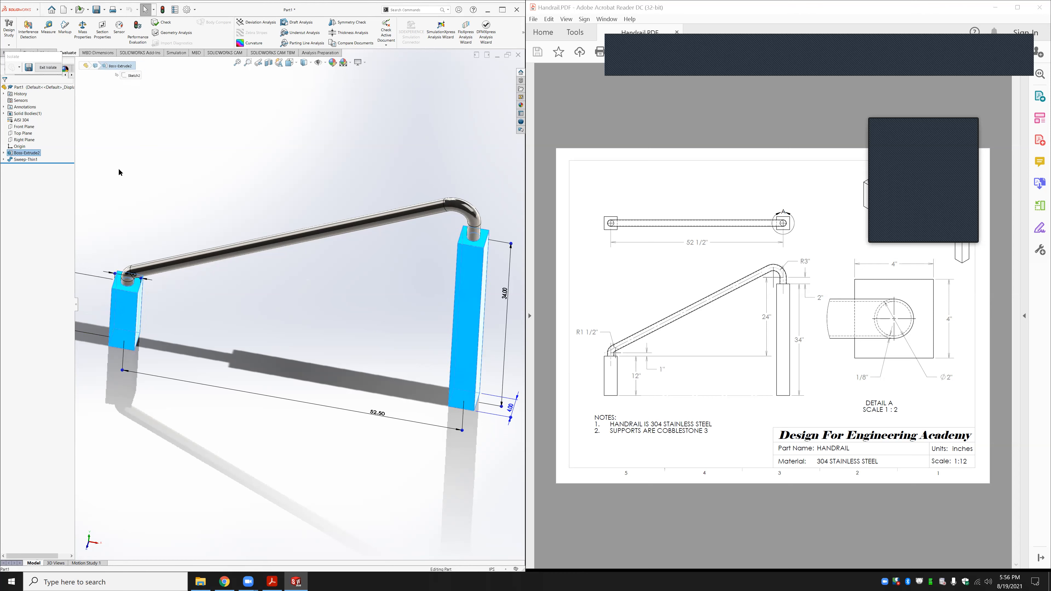
pyautogui.press('Right')
pyautogui.click(48, 67)
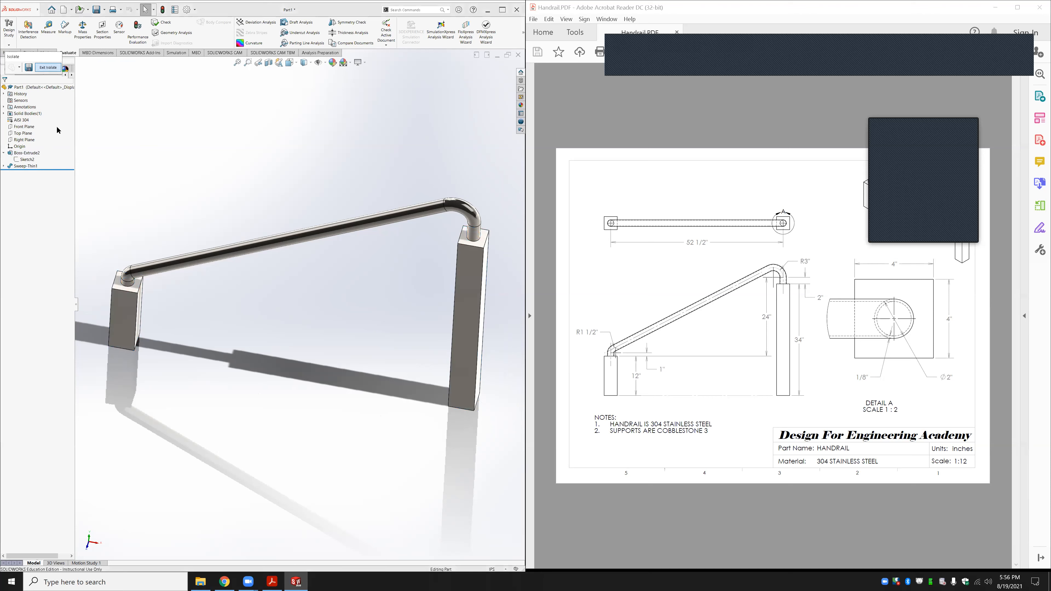
# Edit the tube's thin sweep and turn off Merge result so it forms a body separate from the posts
pyautogui.click(34, 167)
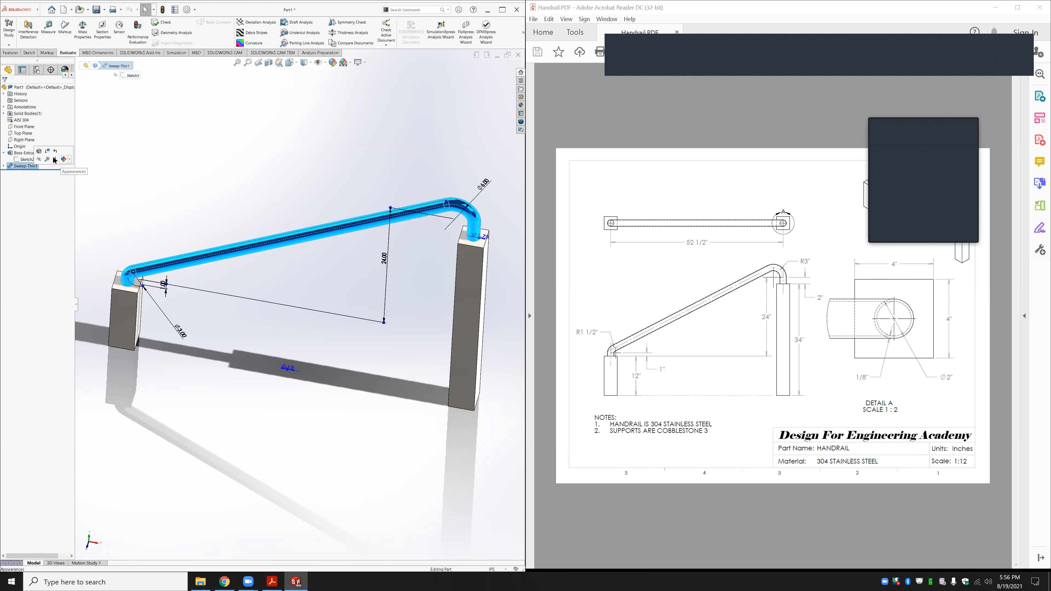
pyautogui.click(39, 152)
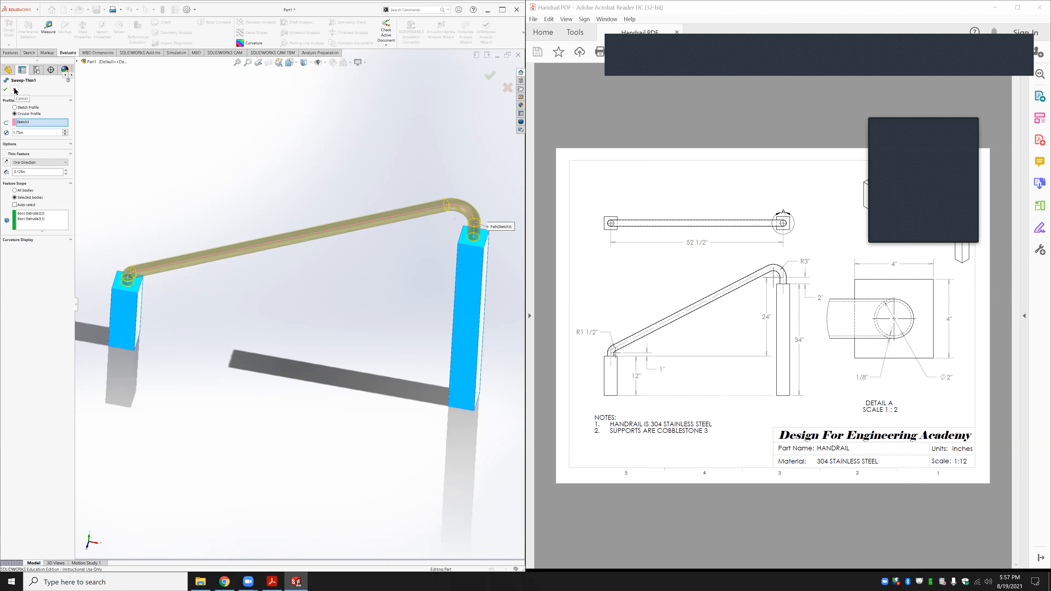
pyautogui.click(39, 144)
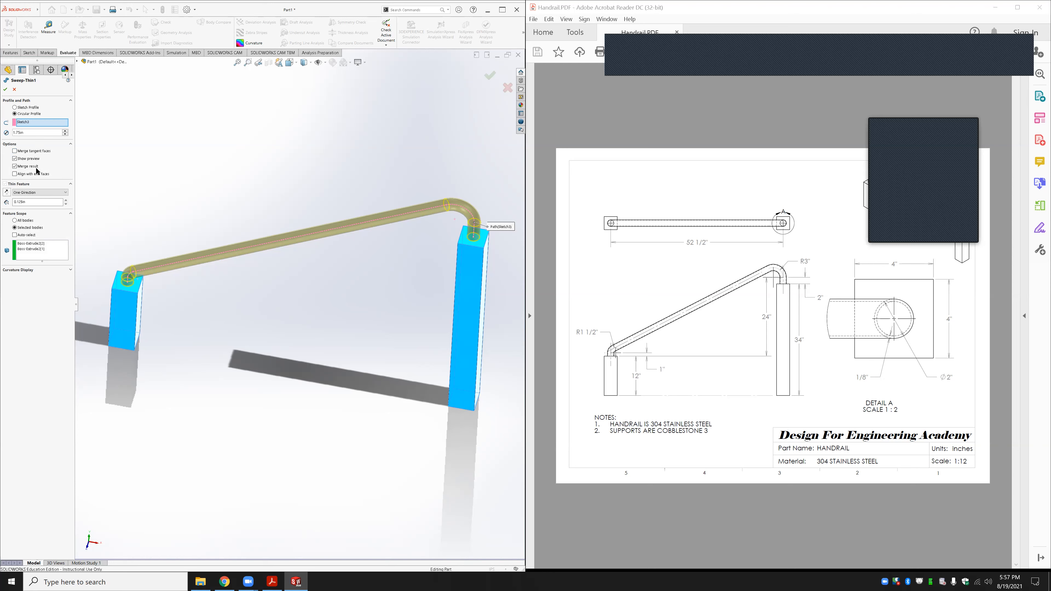
pyautogui.click(30, 167)
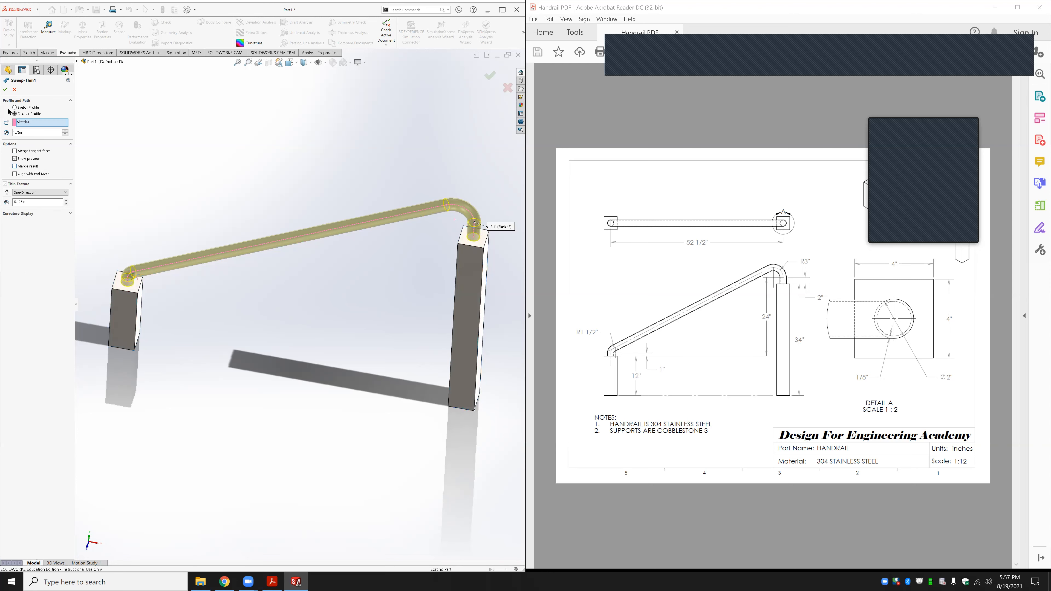
pyautogui.click(5, 89)
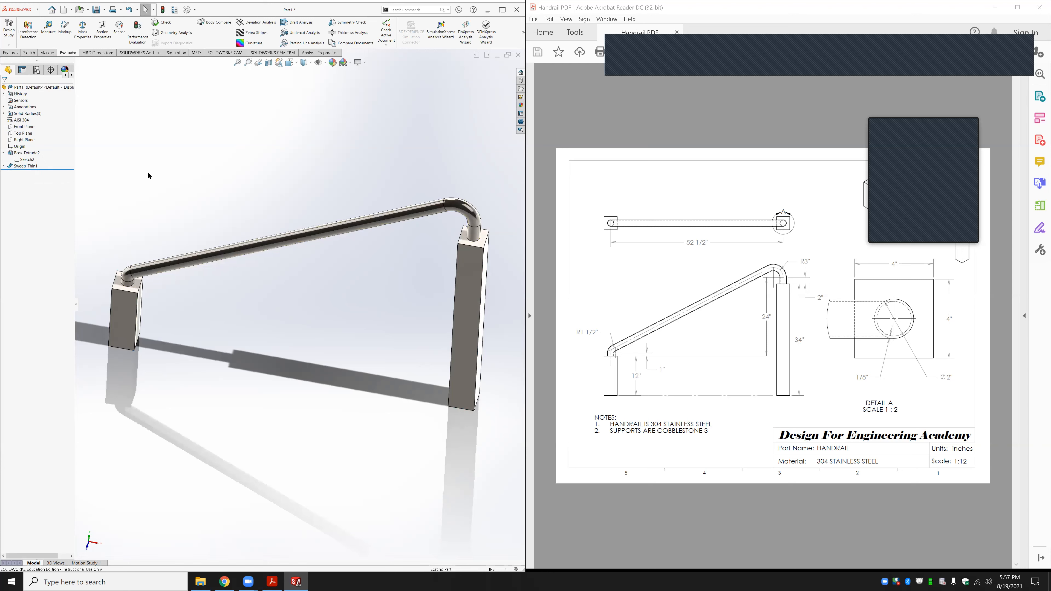
# Expand the list of solid bodies and assign AISI 304 to the swept tube body
pyautogui.click(244, 254)
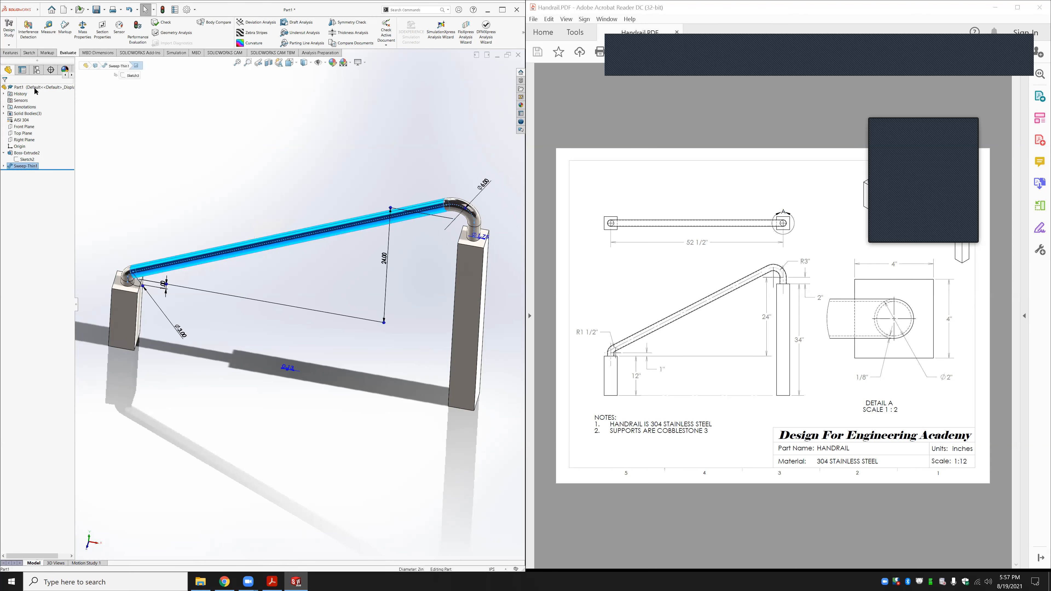
pyautogui.click(33, 113)
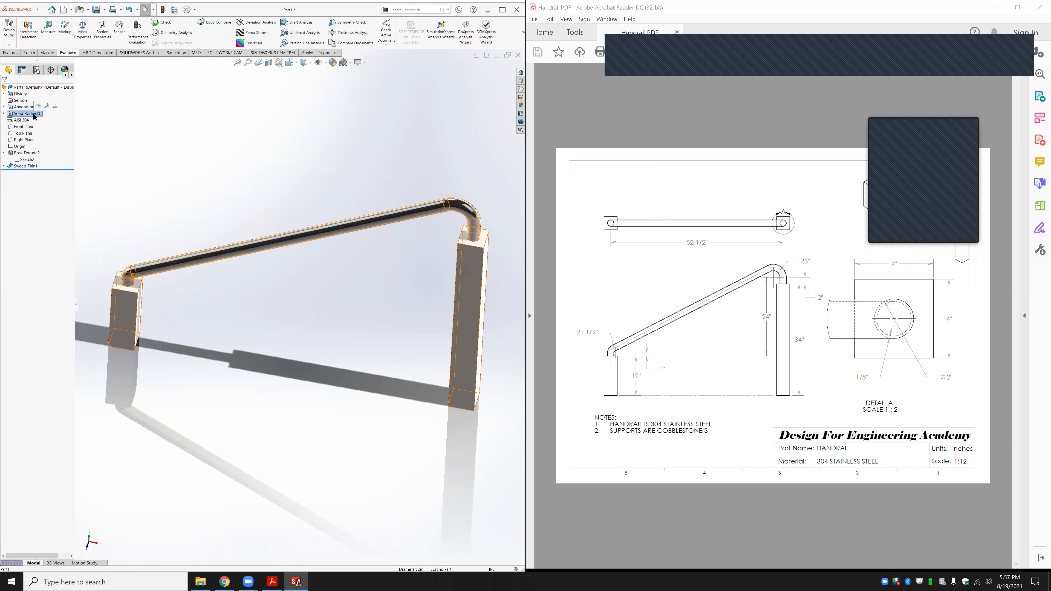
pyautogui.click(4, 114)
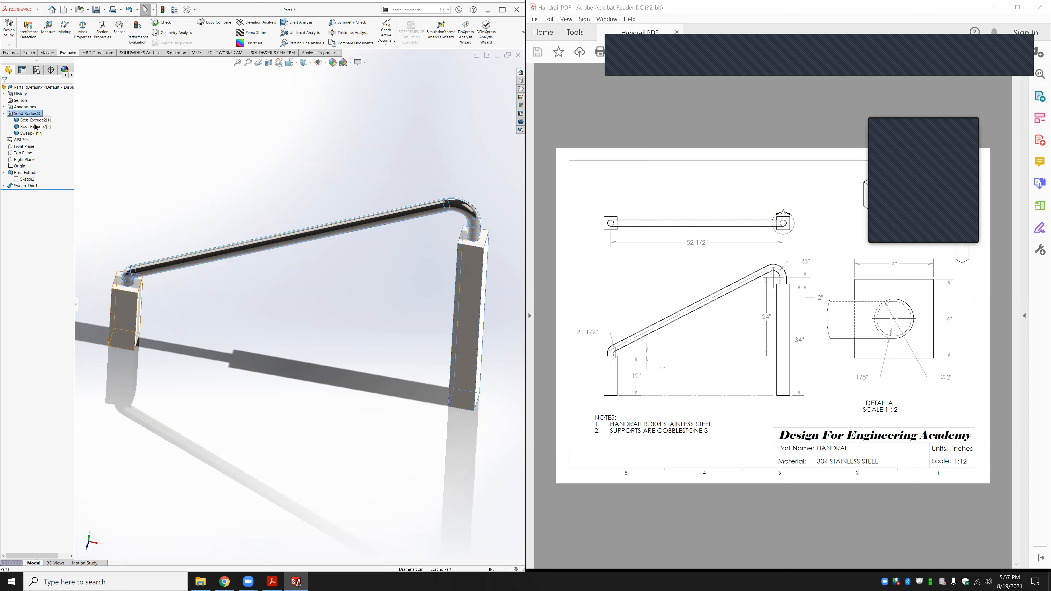
pyautogui.click(36, 133)
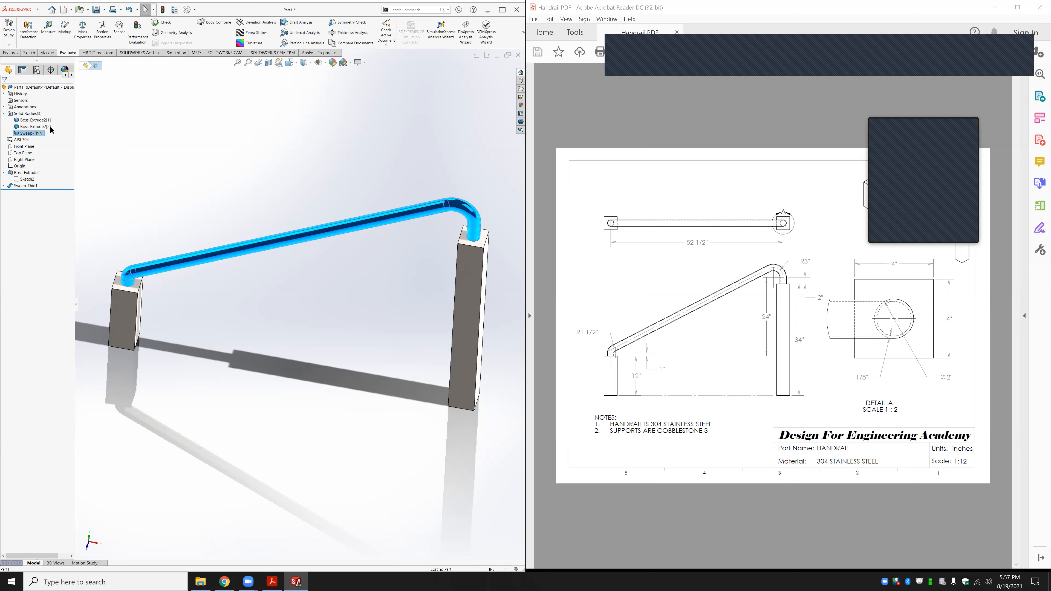
pyautogui.rightClick(35, 132)
pyautogui.moveTo(76, 148)
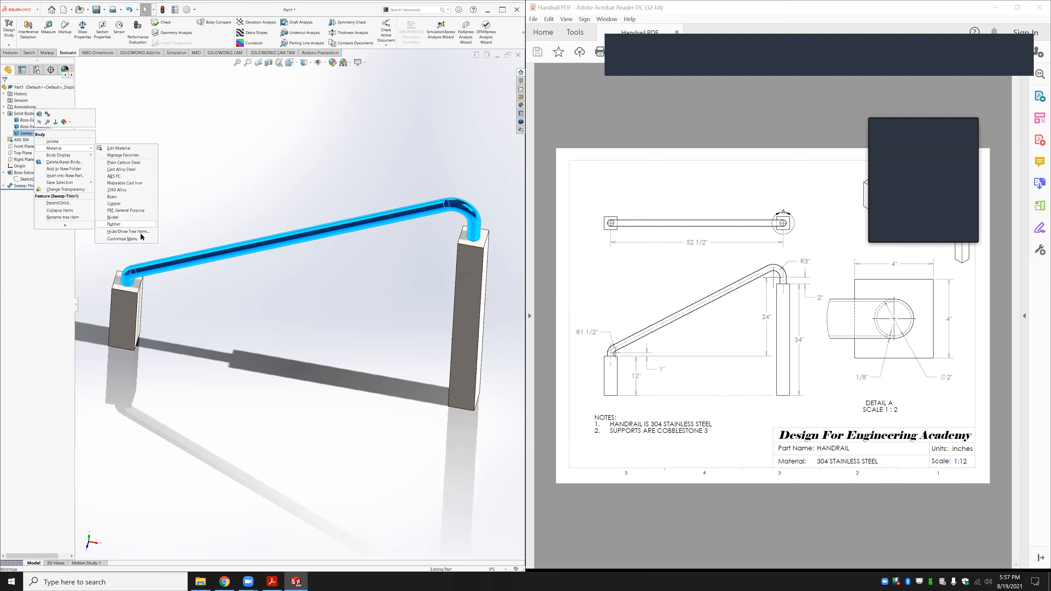
pyautogui.click(128, 148)
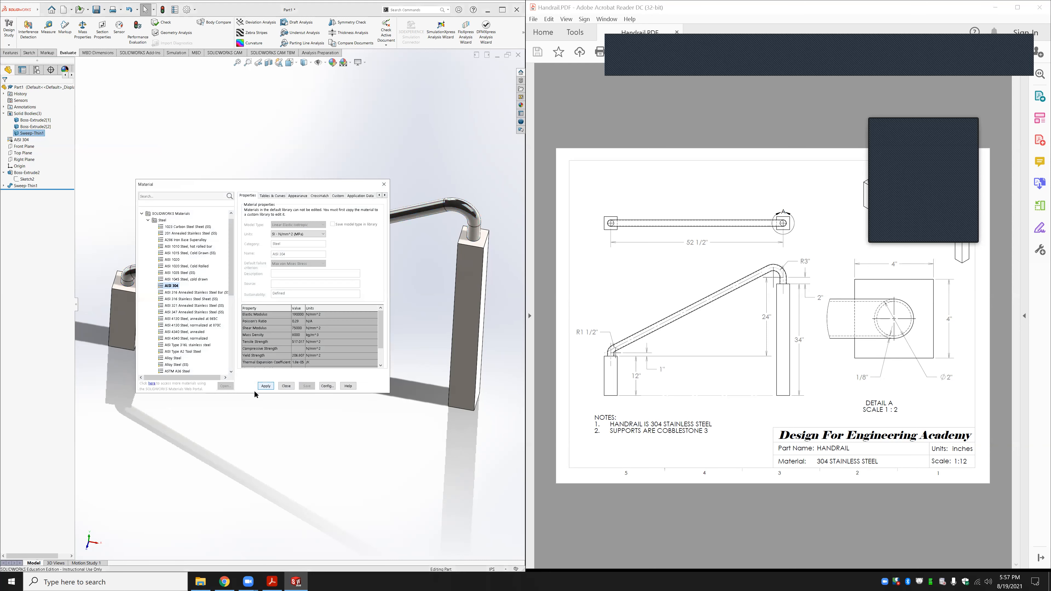
pyautogui.click(172, 286)
pyautogui.click(266, 387)
pyautogui.click(284, 386)
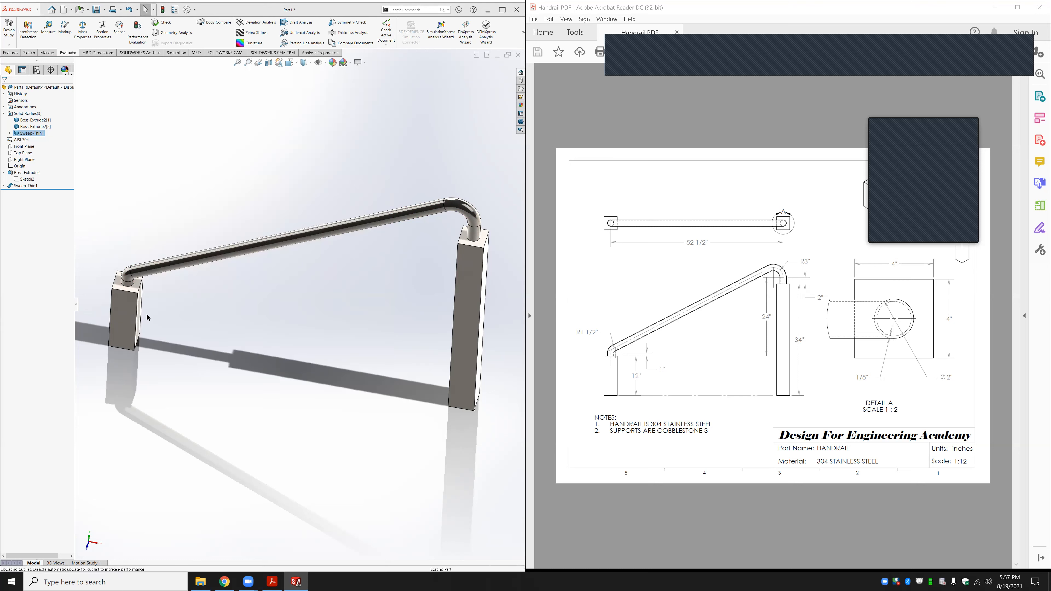
# Open the material library for both post bodies, look through Other Metals and Other Non-metals, and close it without applying a material
pyautogui.click(34, 173)
pyautogui.keyDown('ctrl'); pyautogui.click(42, 128); pyautogui.keyUp('ctrl')
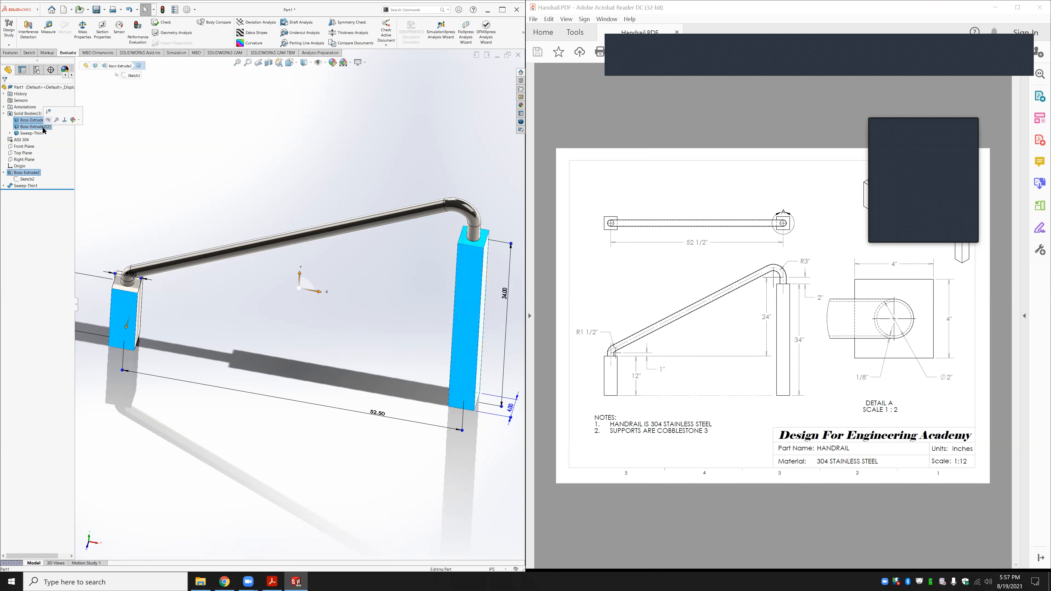
pyautogui.rightClick(44, 128)
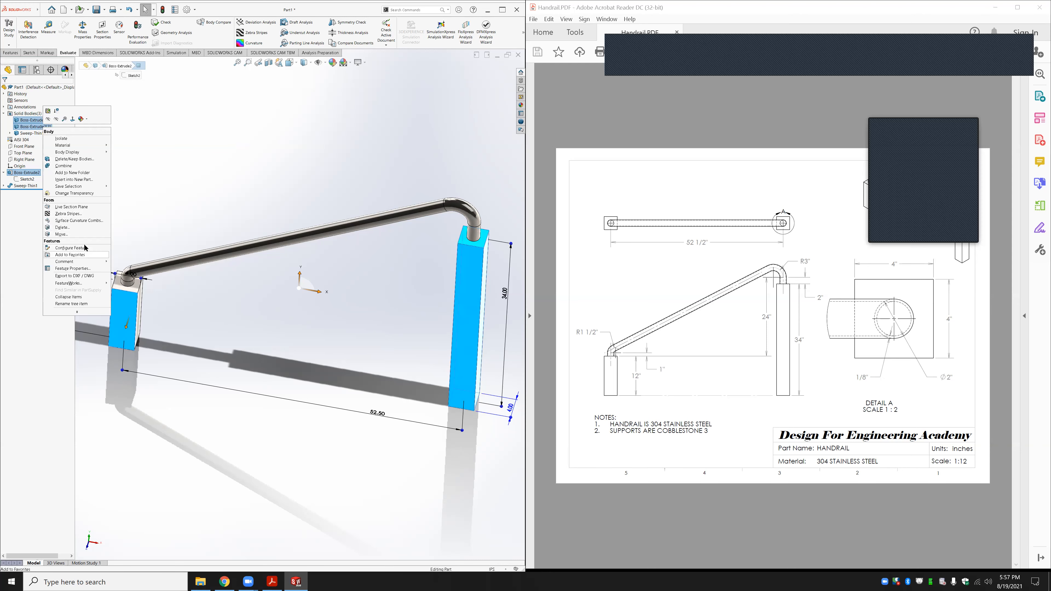
pyautogui.moveTo(82, 147)
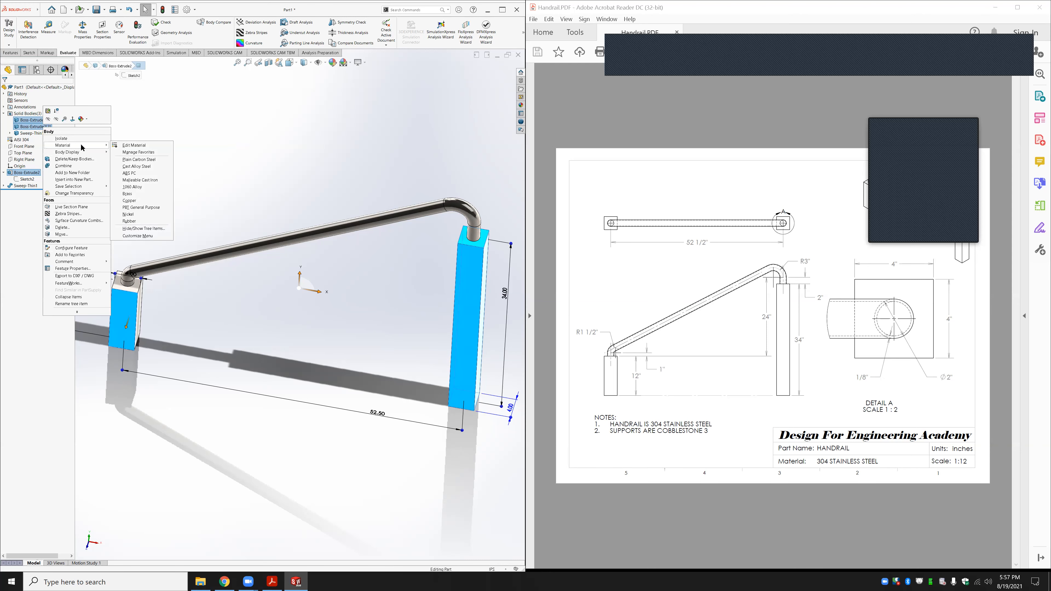
pyautogui.click(130, 147)
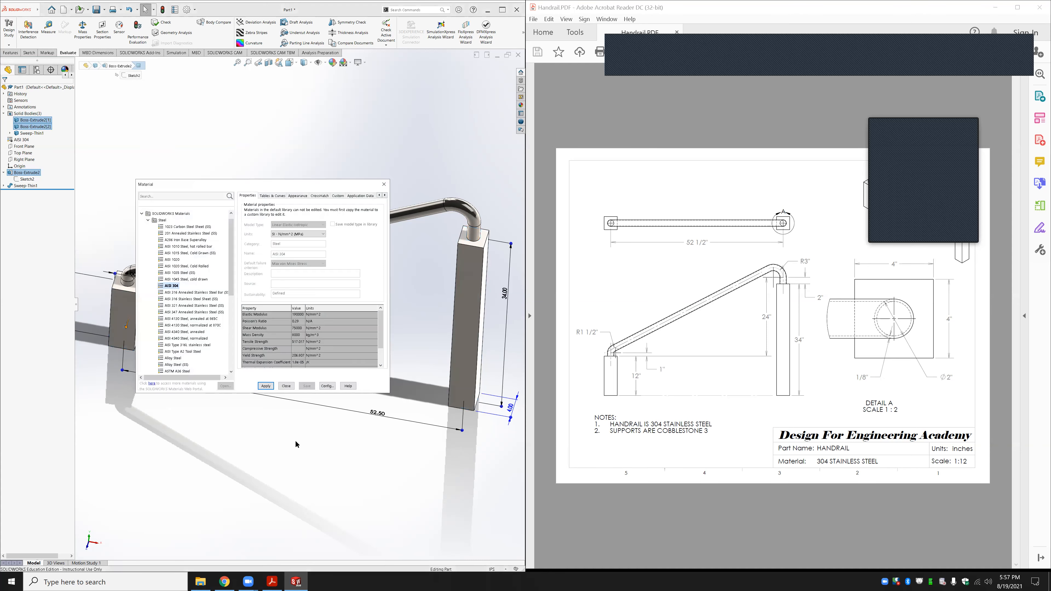
pyautogui.click(148, 220)
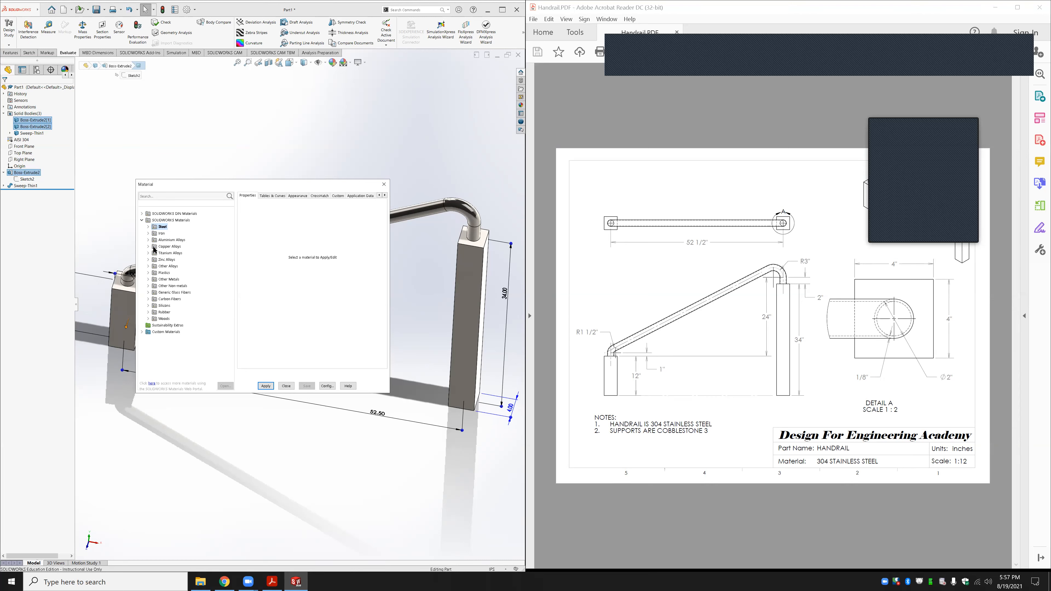
pyautogui.click(149, 279)
pyautogui.click(149, 278)
pyautogui.click(149, 286)
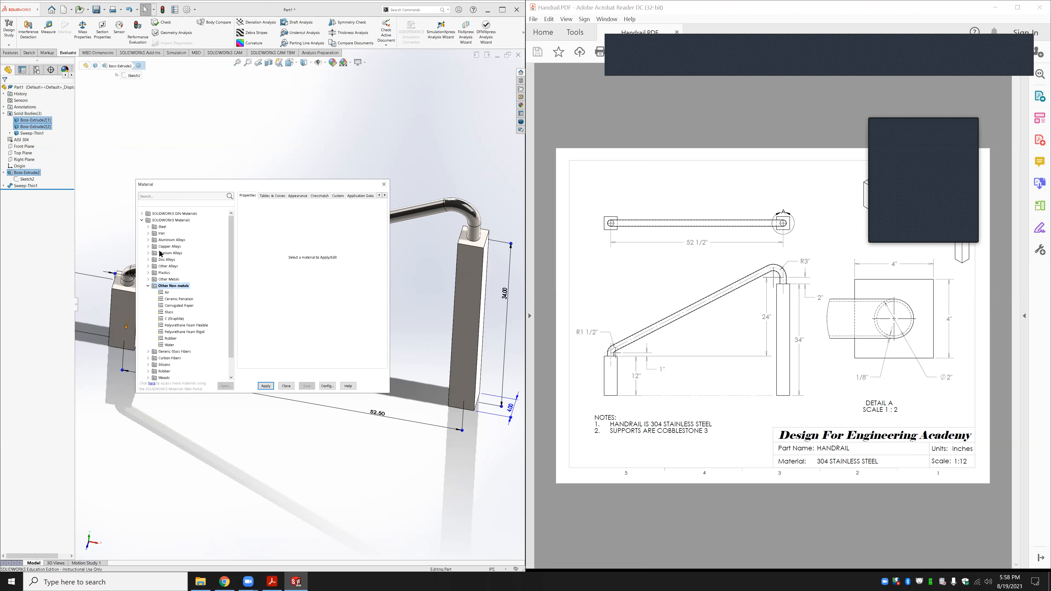
pyautogui.click(148, 285)
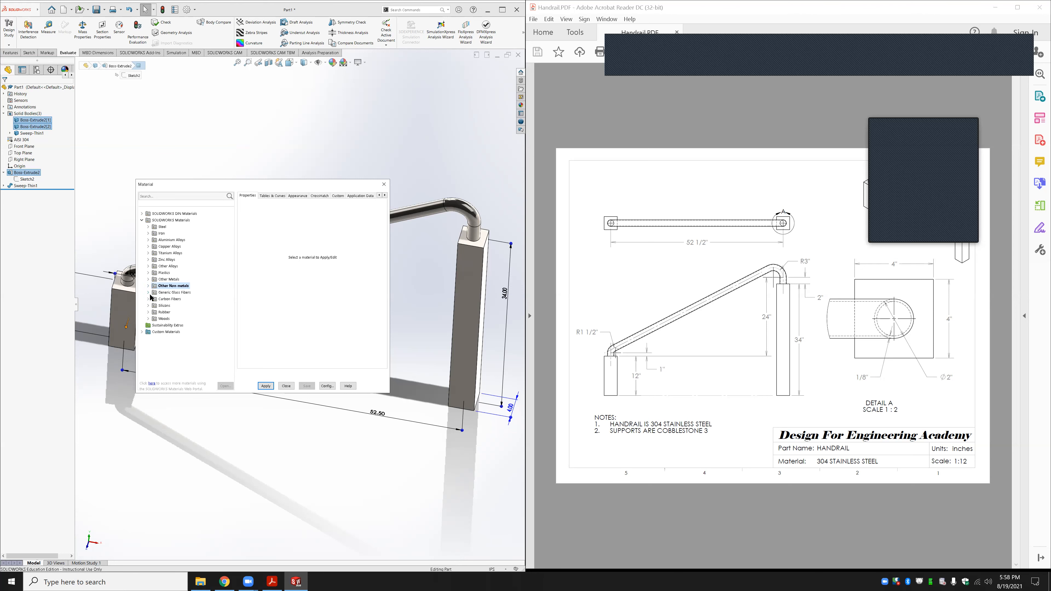
pyautogui.click(384, 184)
pyautogui.click(183, 159)
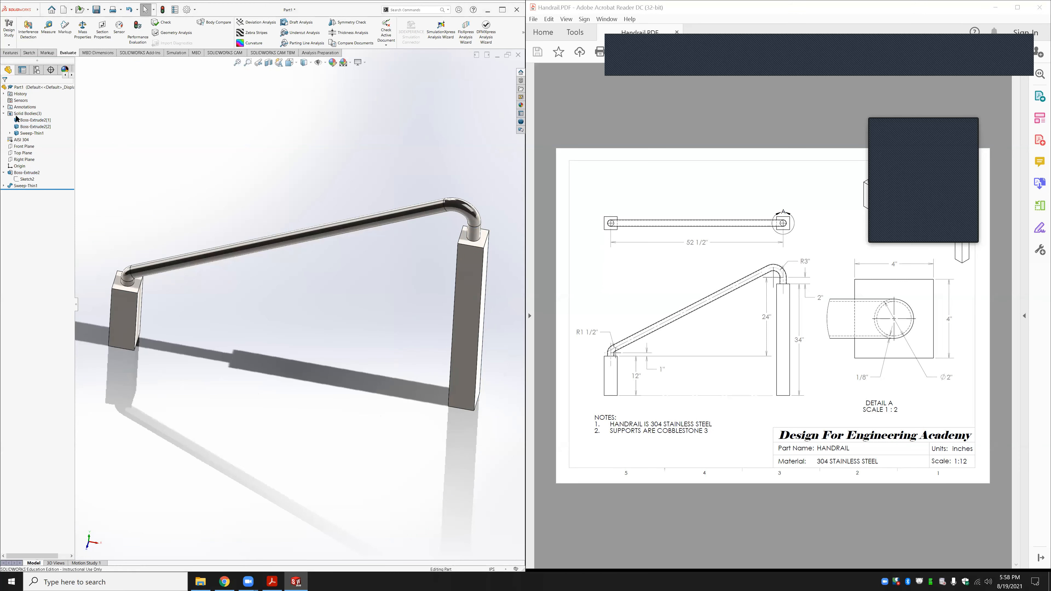
# Review the tube sweep's feature settings and cancel out of them
pyautogui.rightClick(26, 186)
pyautogui.click(32, 164)
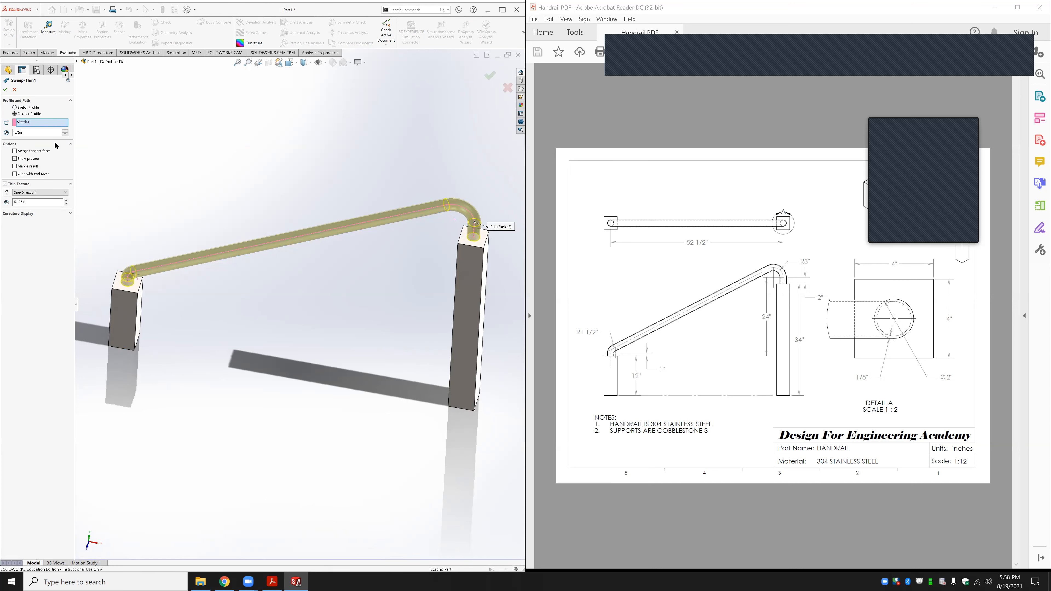
pyautogui.click(10, 193)
pyautogui.click(14, 90)
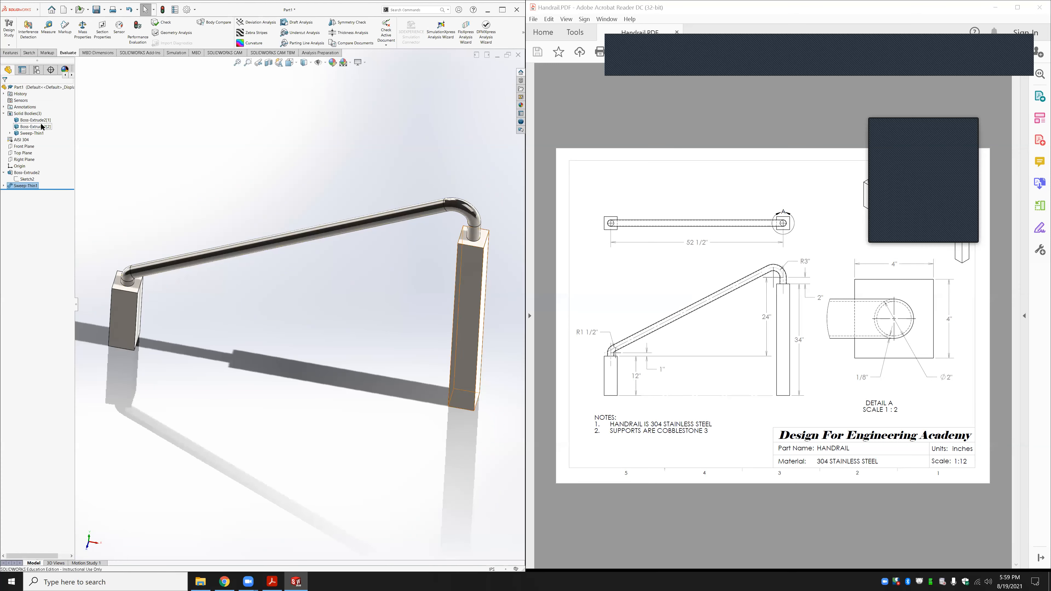
# Open the material library for the shorter post's body and examine the DIN, custom and Other Non-metals categories for a suitable material
pyautogui.rightClick(22, 140)
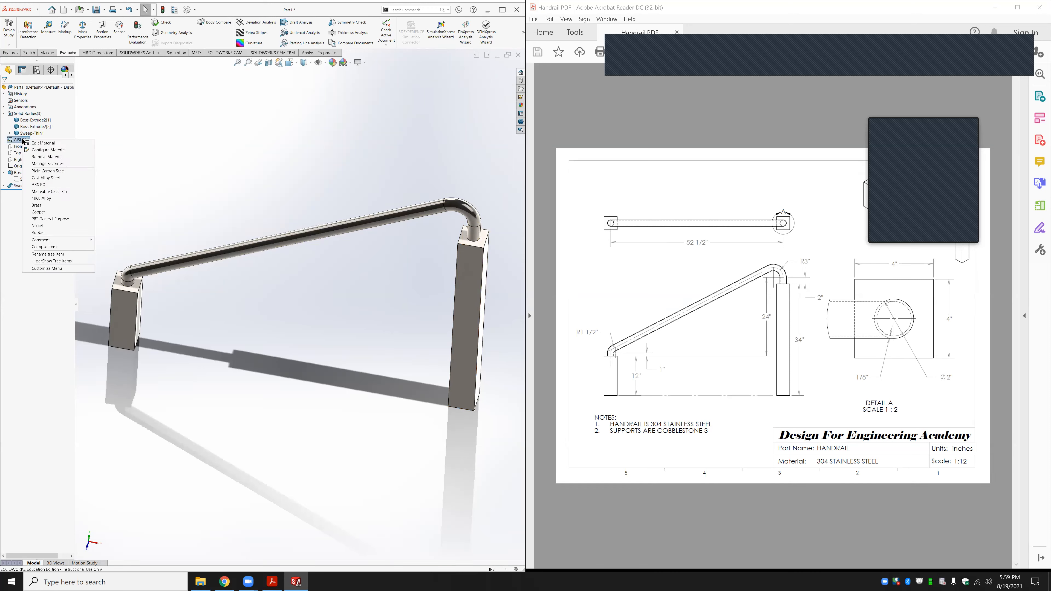
pyautogui.click(68, 130)
pyautogui.rightClick(45, 120)
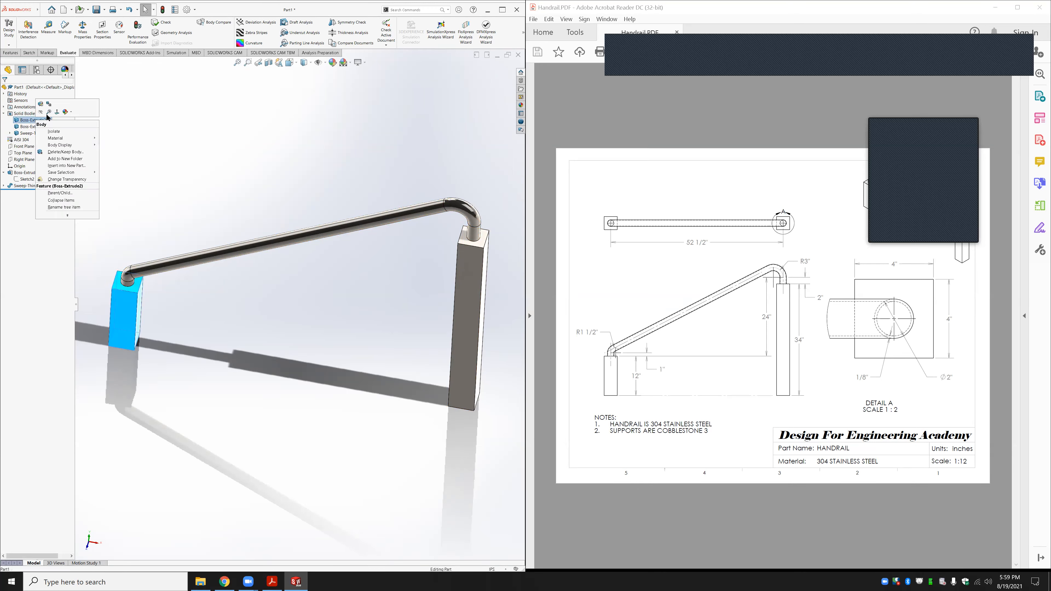
pyautogui.moveTo(75, 139)
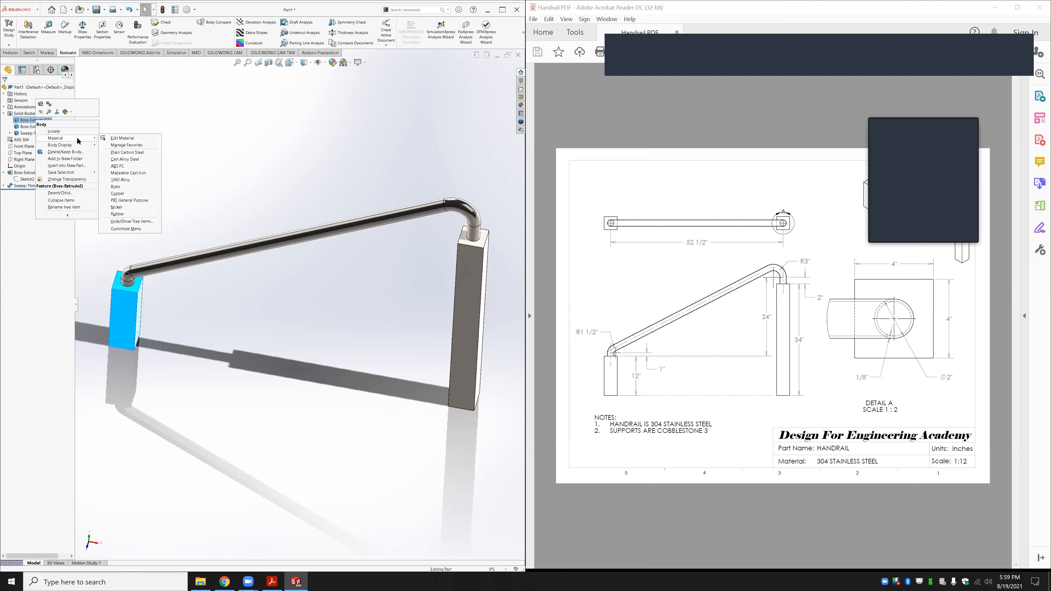
pyautogui.click(139, 138)
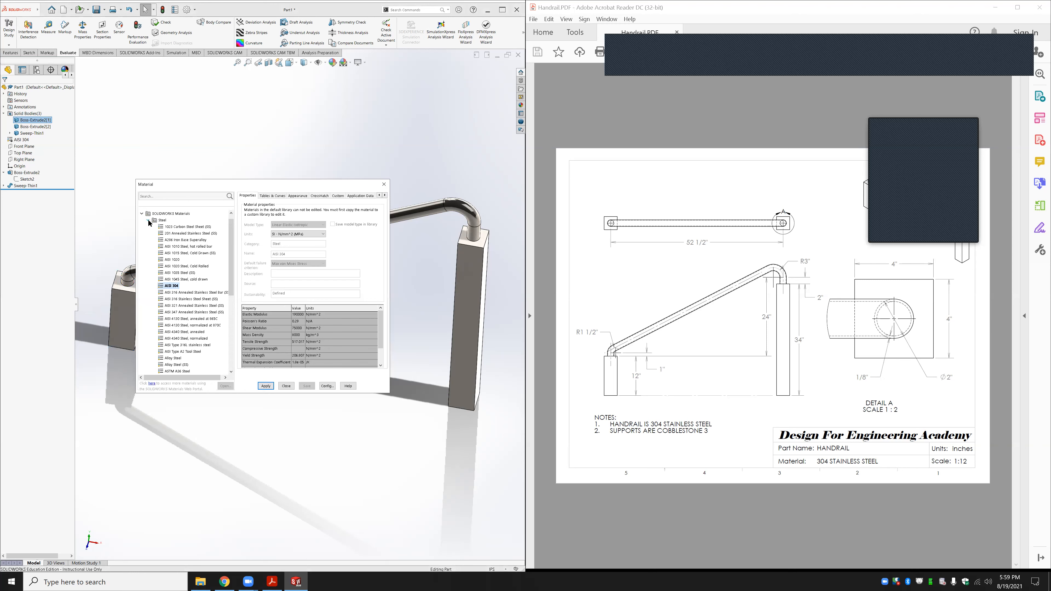
pyautogui.click(148, 220)
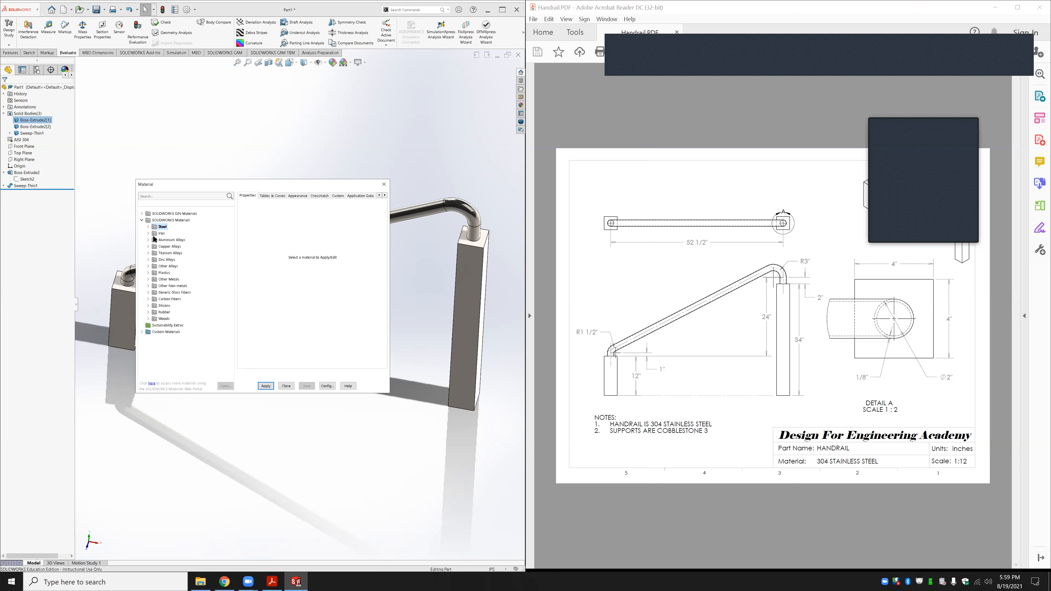
pyautogui.click(142, 221)
pyautogui.click(145, 228)
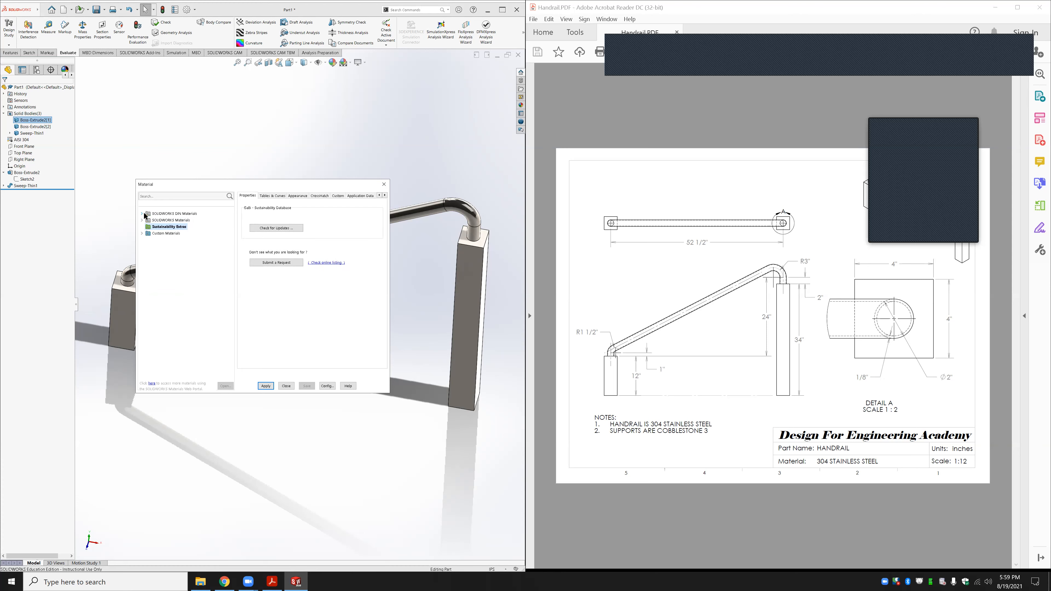
pyautogui.doubleClick(147, 214)
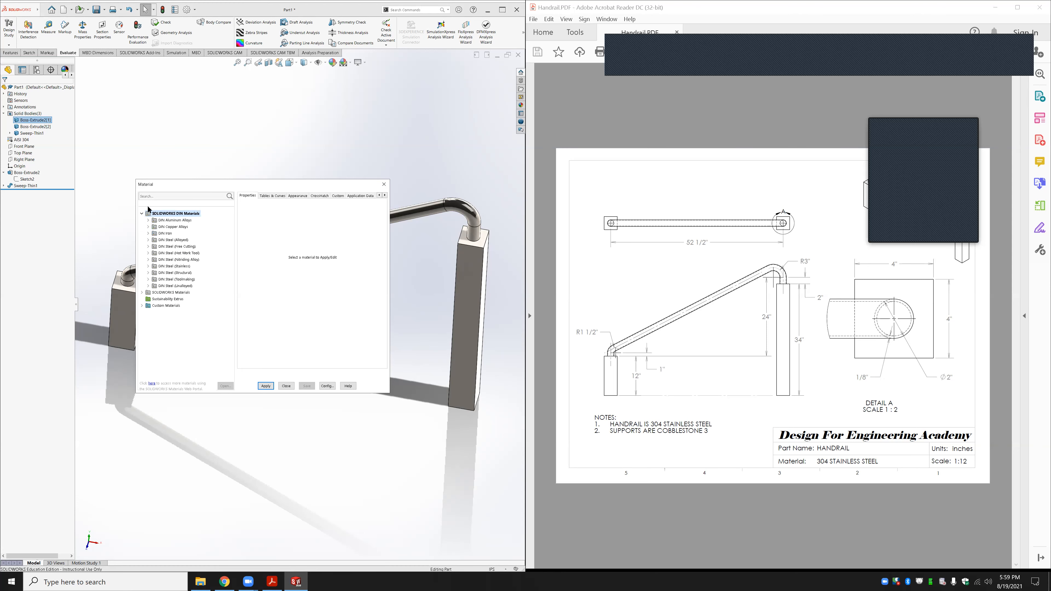
pyautogui.click(141, 214)
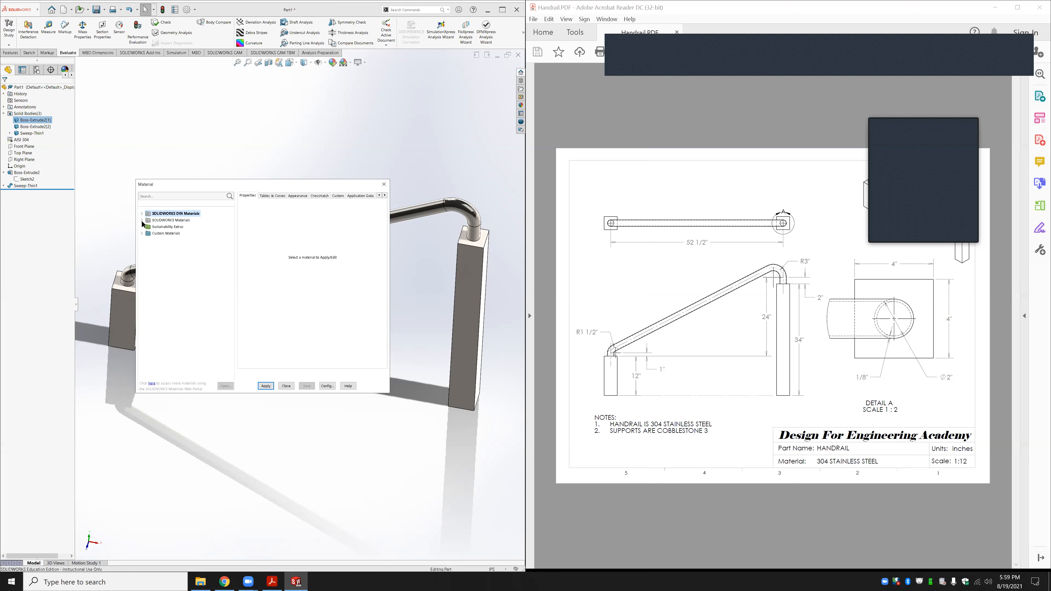
pyautogui.click(142, 233)
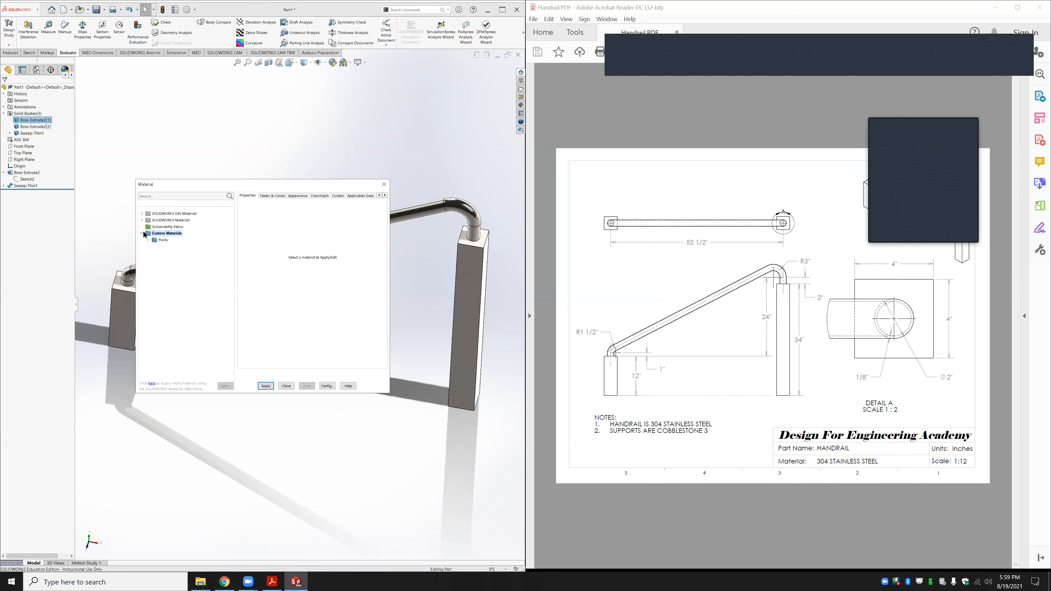
pyautogui.click(143, 234)
pyautogui.click(141, 220)
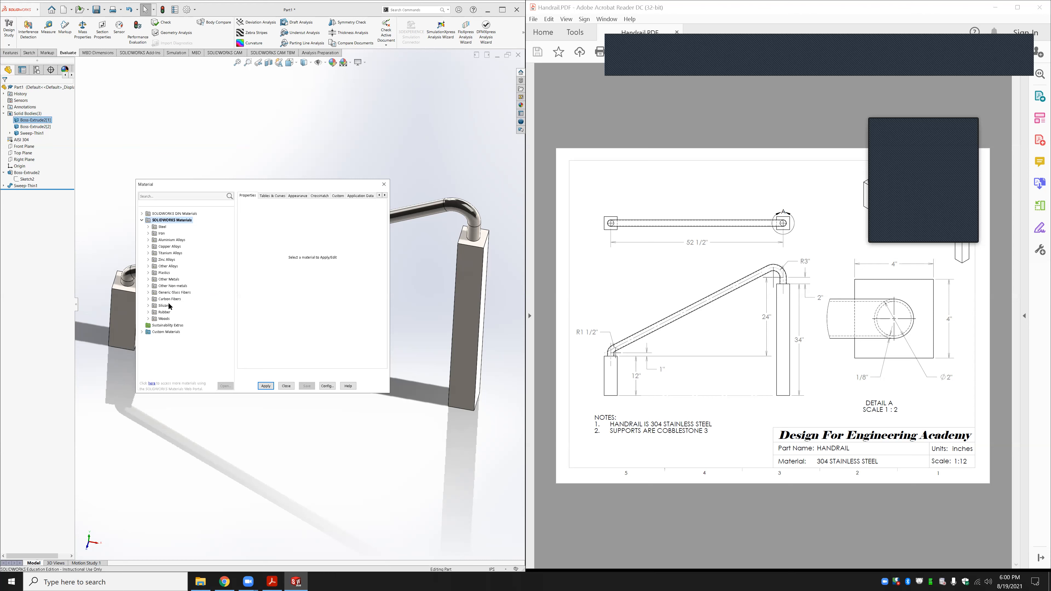
pyautogui.click(149, 305)
pyautogui.click(148, 286)
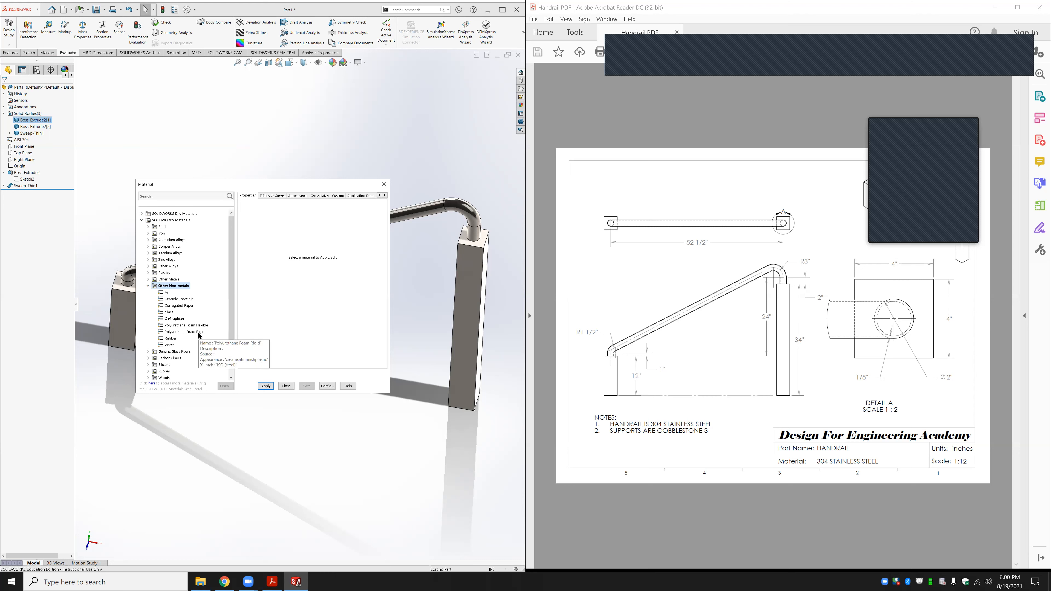
pyautogui.click(148, 286)
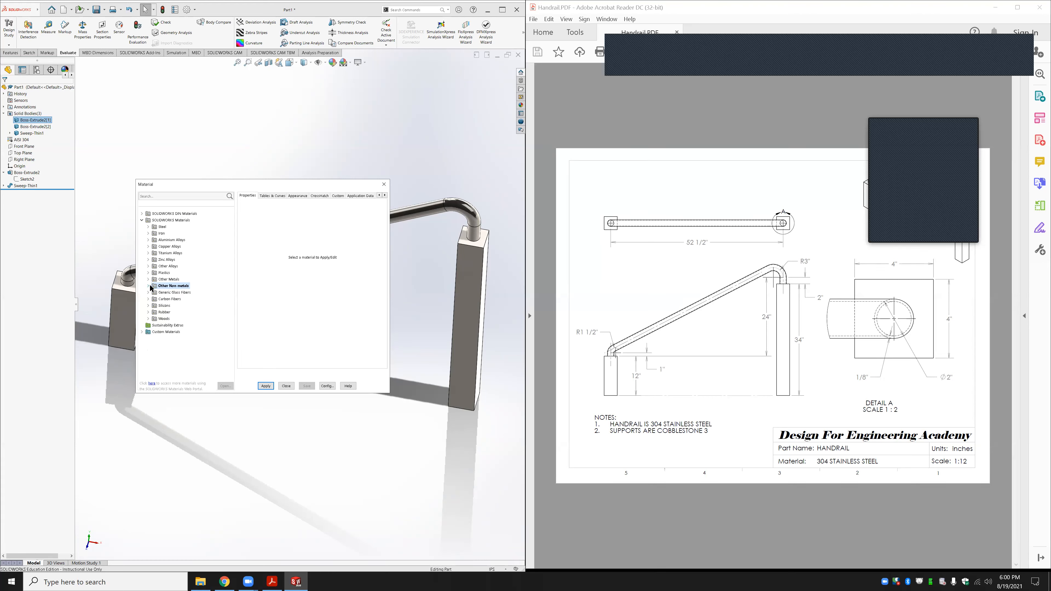
# Apply Oak from the Woods category to the shorter post's body and close the material library
pyautogui.click(148, 319)
pyautogui.click(174, 346)
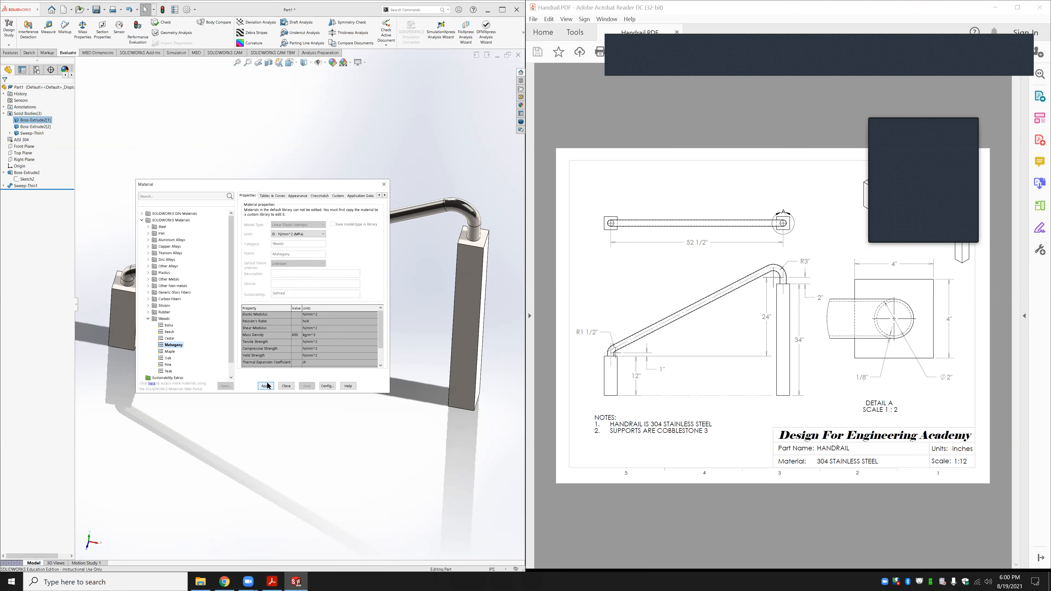
pyautogui.click(169, 358)
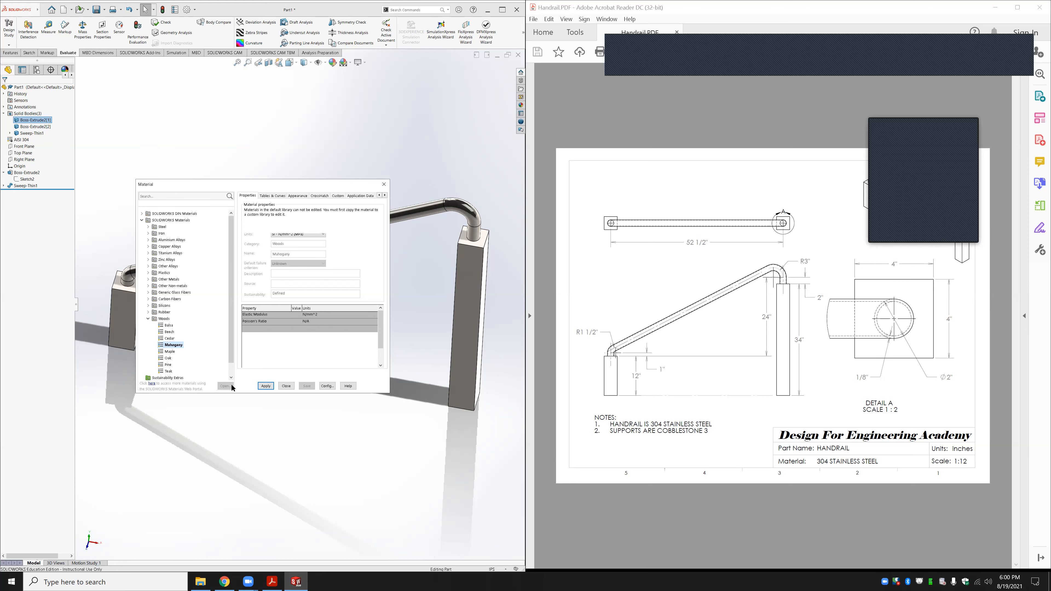
pyautogui.click(267, 386)
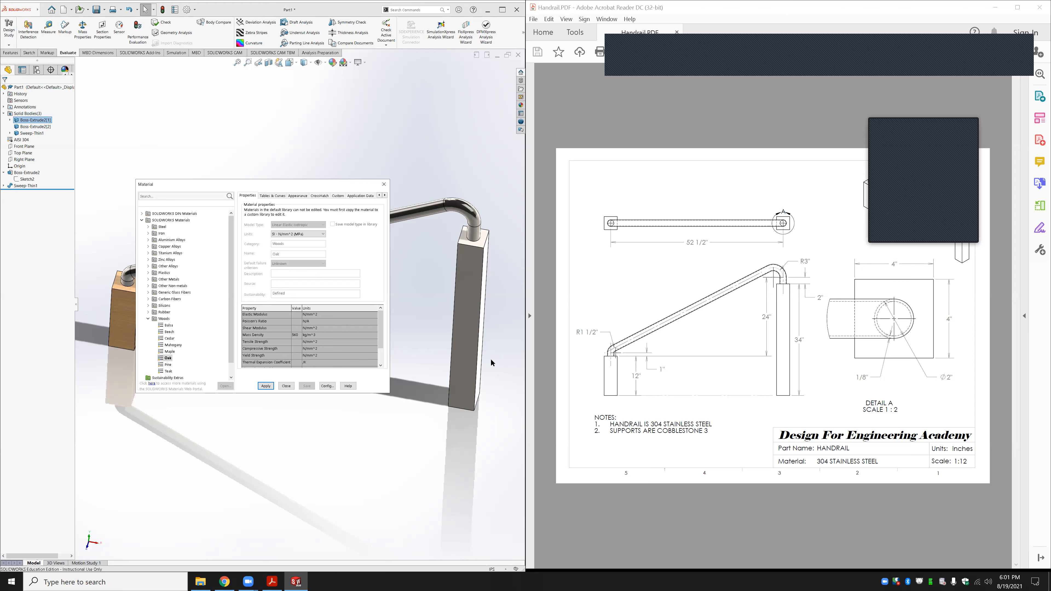
pyautogui.click(384, 185)
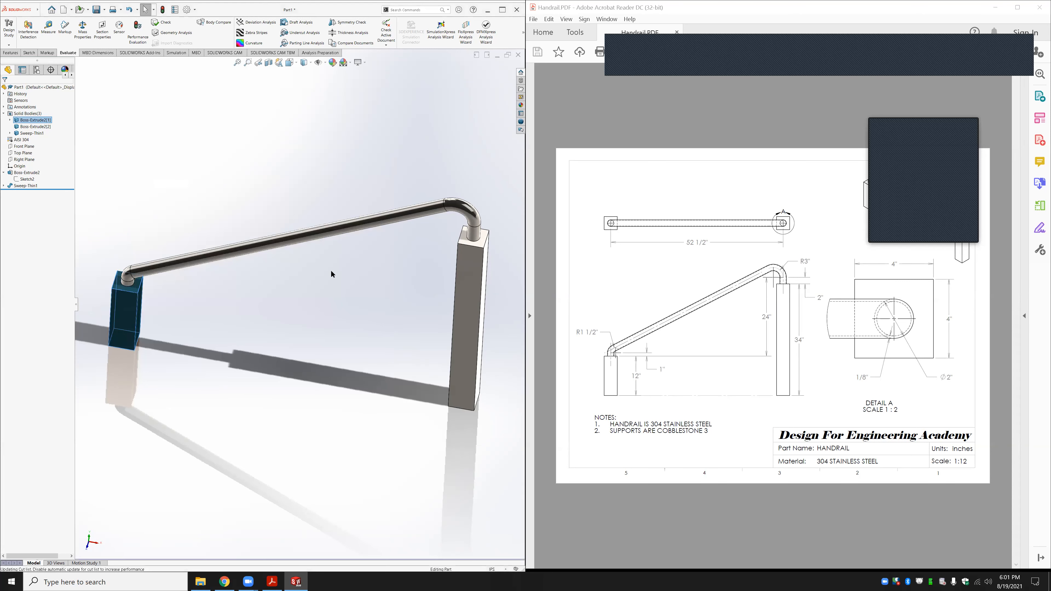
pyautogui.click(306, 343)
# Open the material library for the taller post's body and try Teak, Pine and Cedar on it
pyautogui.click(45, 127)
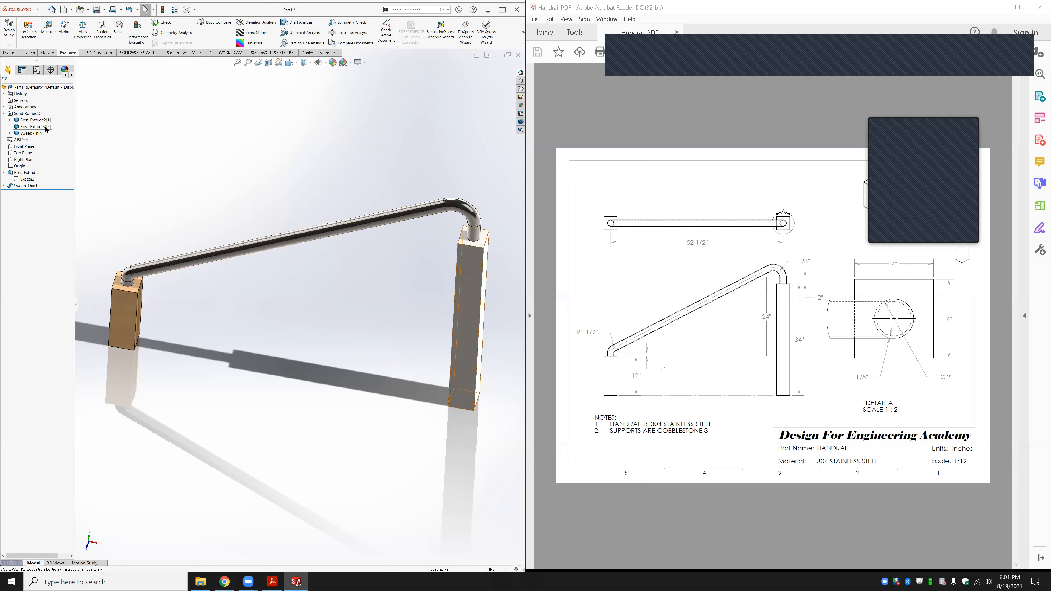
pyautogui.rightClick(46, 130)
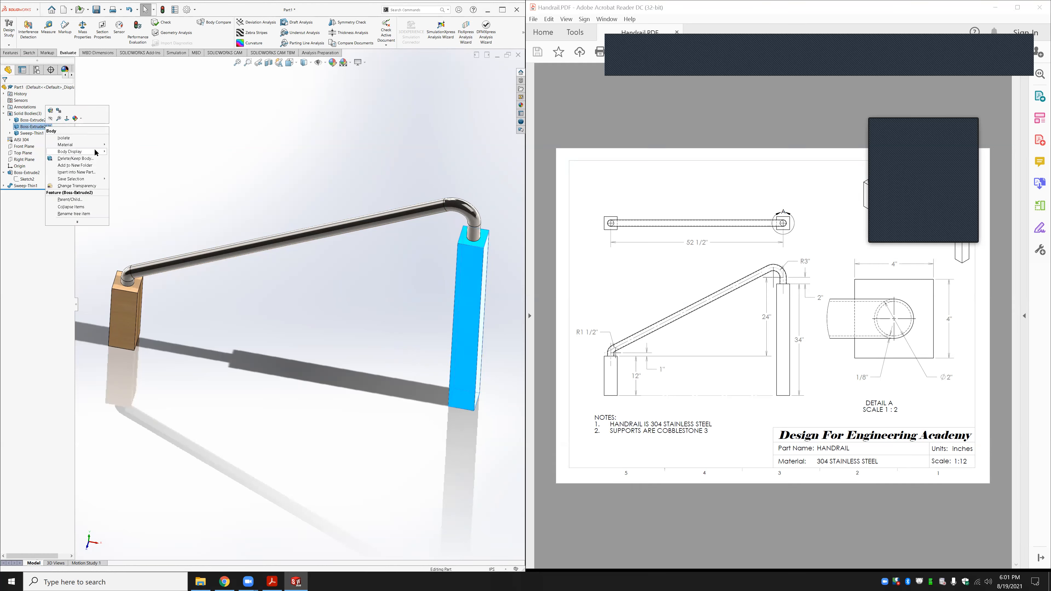
pyautogui.moveTo(93, 147)
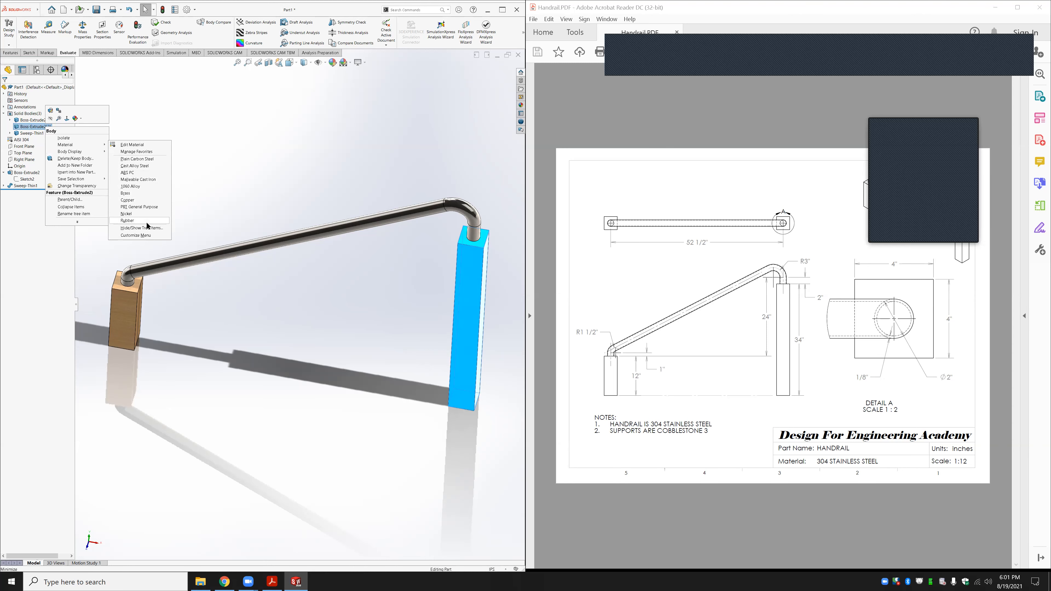
pyautogui.click(142, 146)
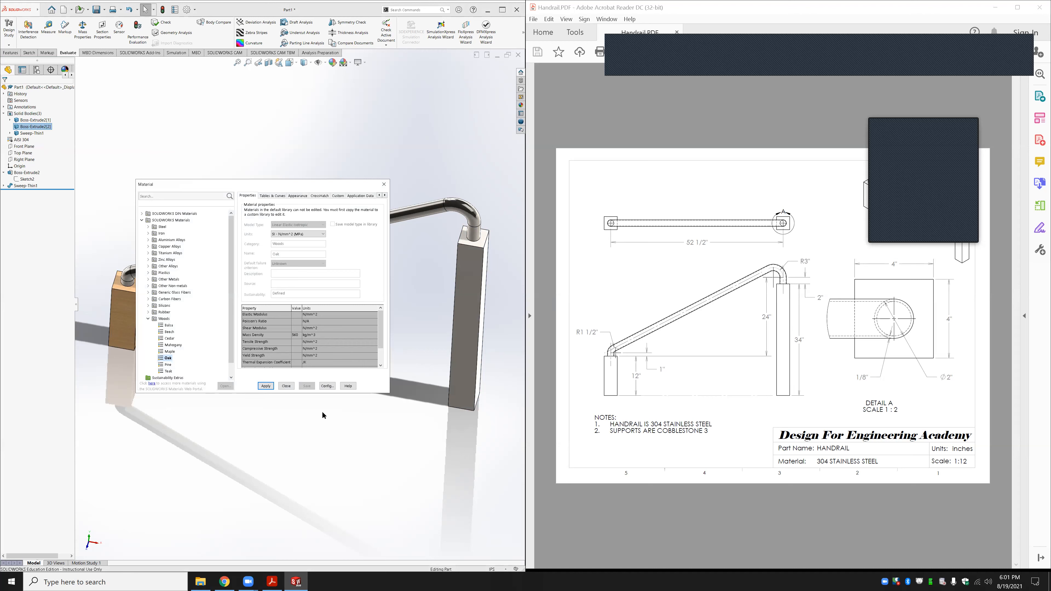
pyautogui.click(168, 366)
pyautogui.click(168, 371)
pyautogui.click(265, 386)
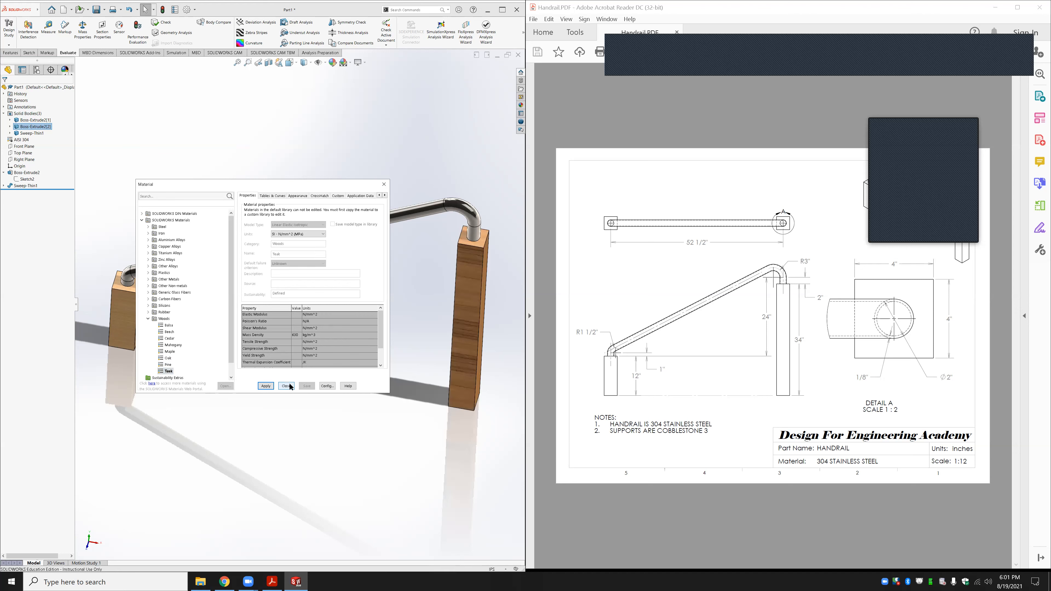
pyautogui.click(168, 365)
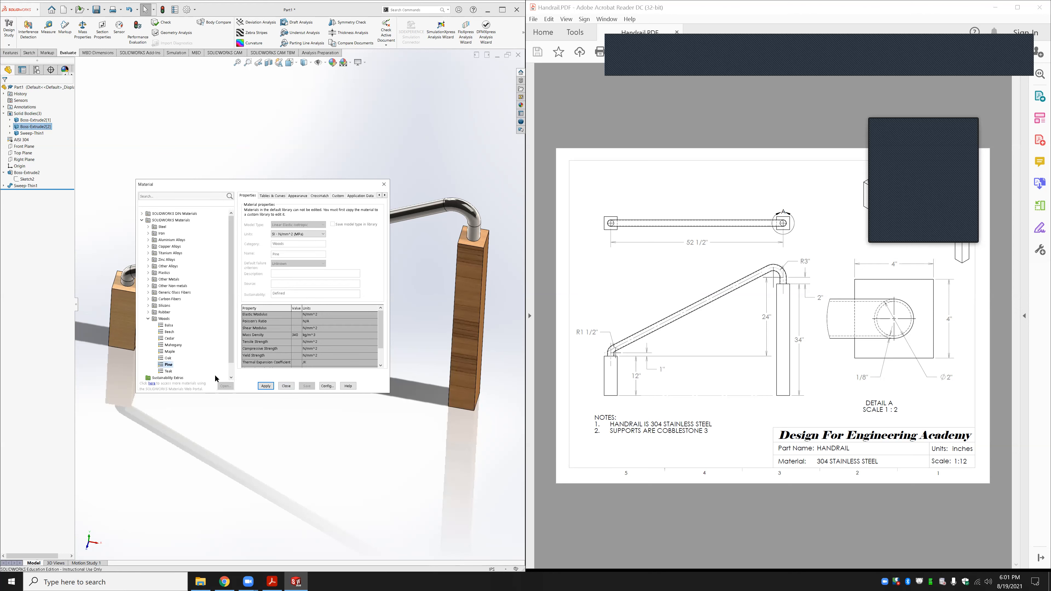
pyautogui.click(266, 386)
pyautogui.click(169, 339)
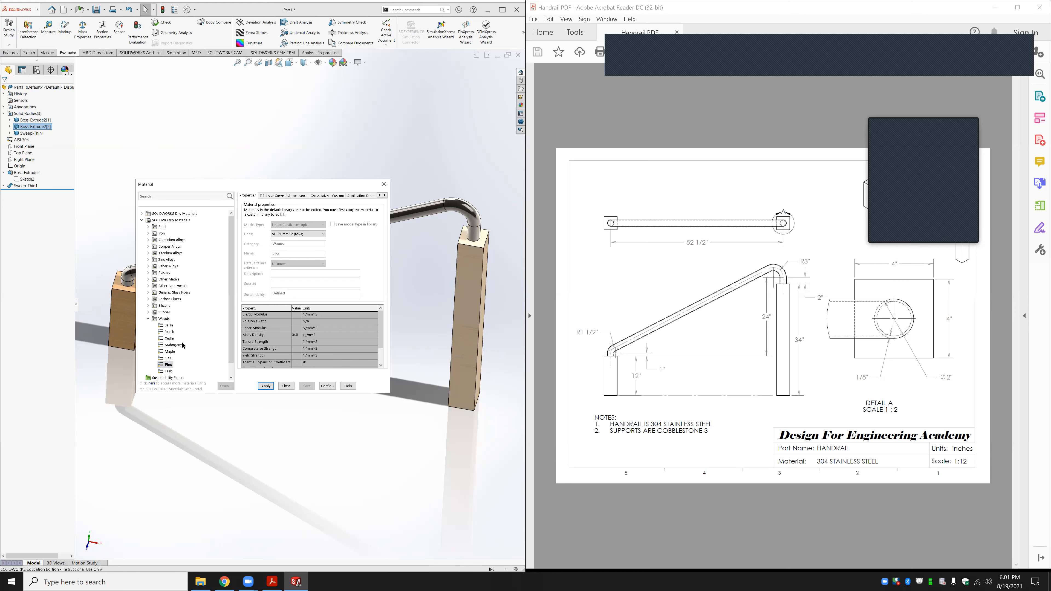
pyautogui.click(265, 386)
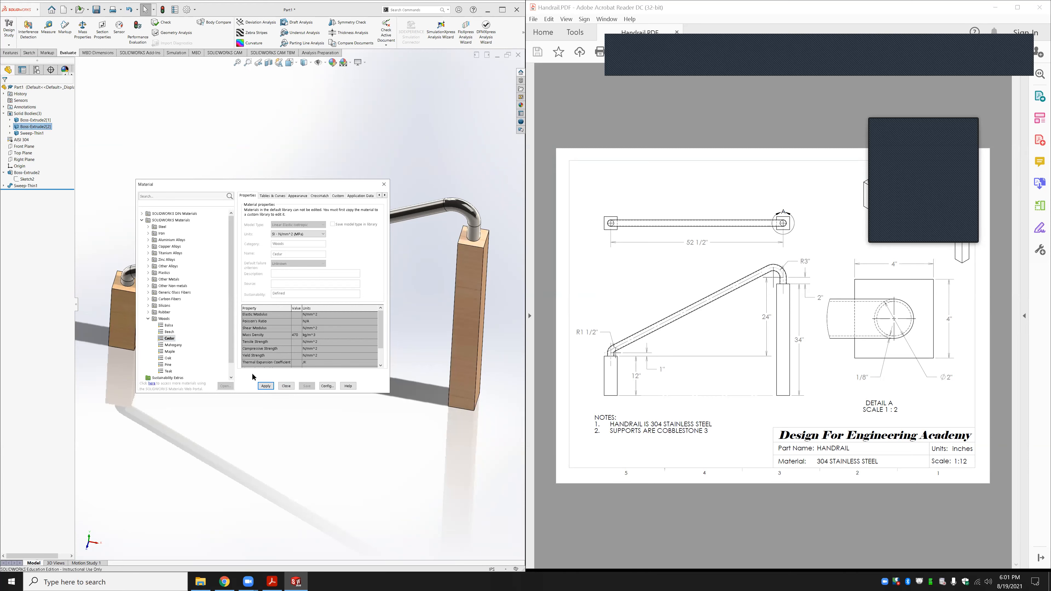
# Apply Balsa from the Woods category to the taller post's body and close the material library
pyautogui.click(169, 325)
pyautogui.click(267, 386)
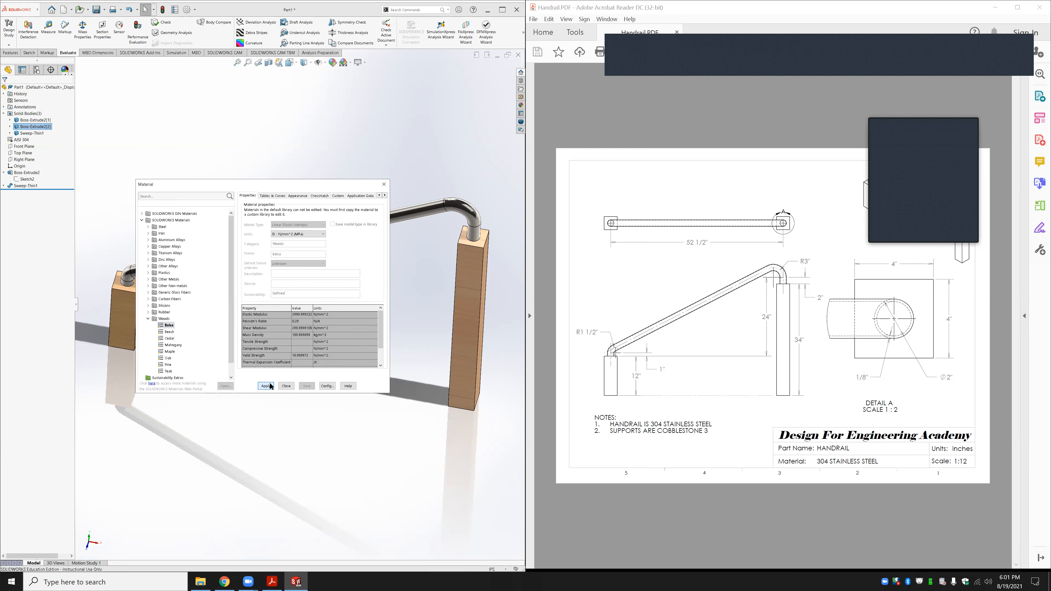
pyautogui.click(289, 385)
# Change the shorter post's body material to Balsa from the Woods category
pyautogui.click(139, 308)
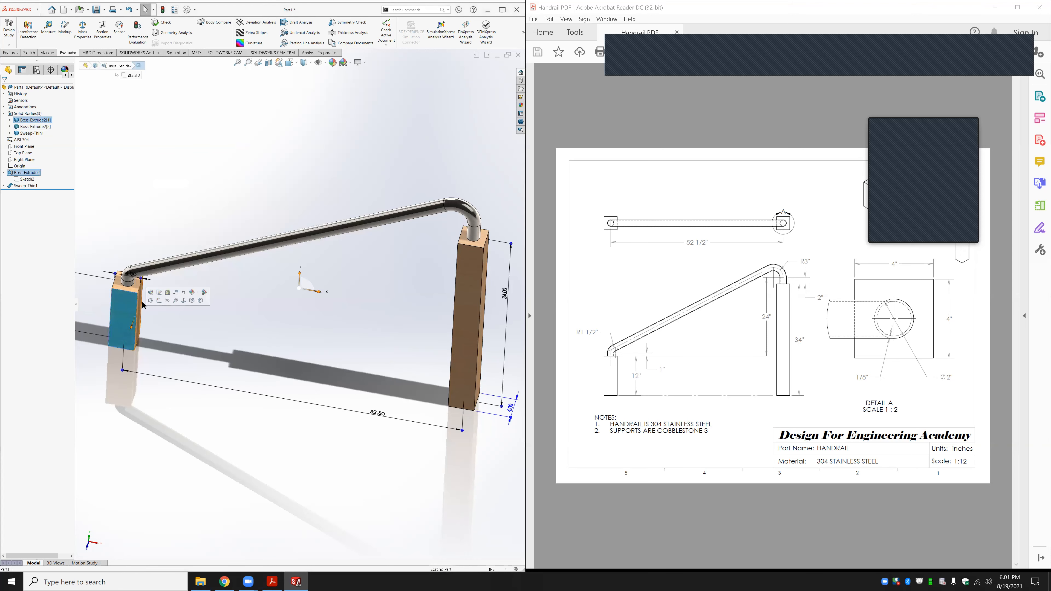
pyautogui.rightClick(42, 120)
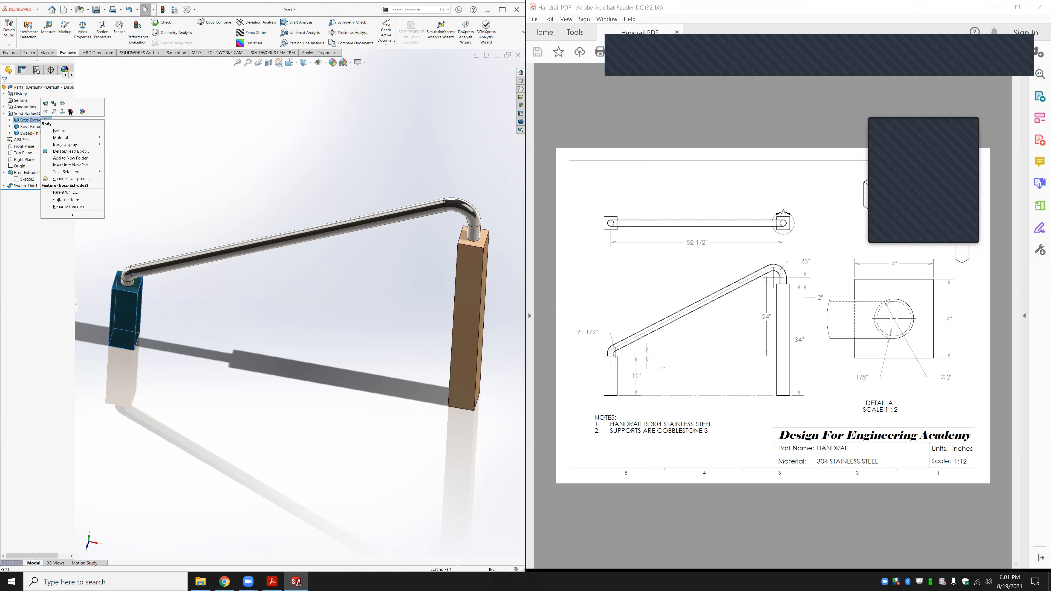
pyautogui.moveTo(71, 139)
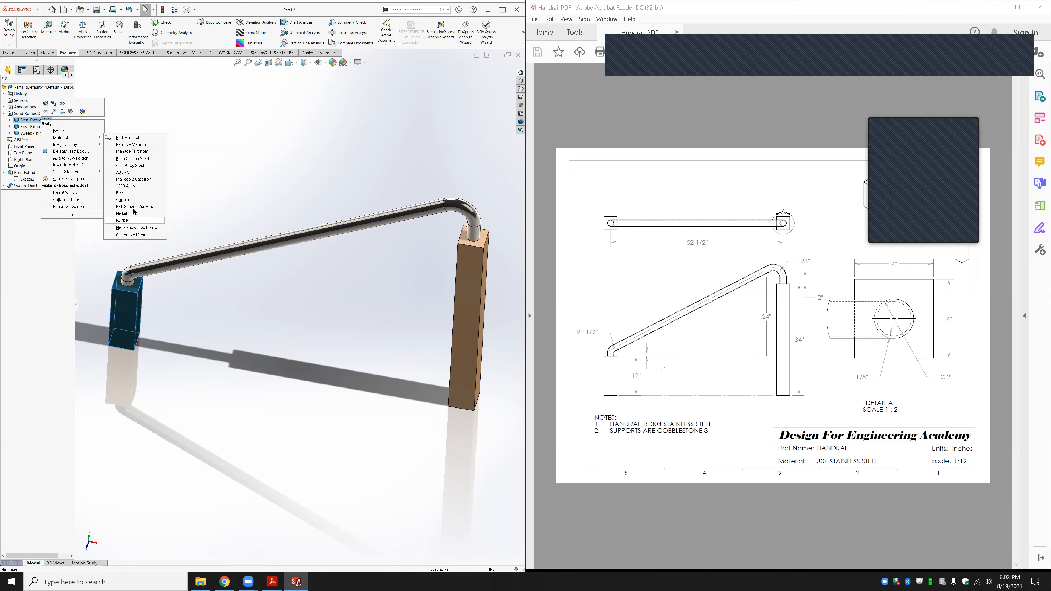
pyautogui.click(129, 137)
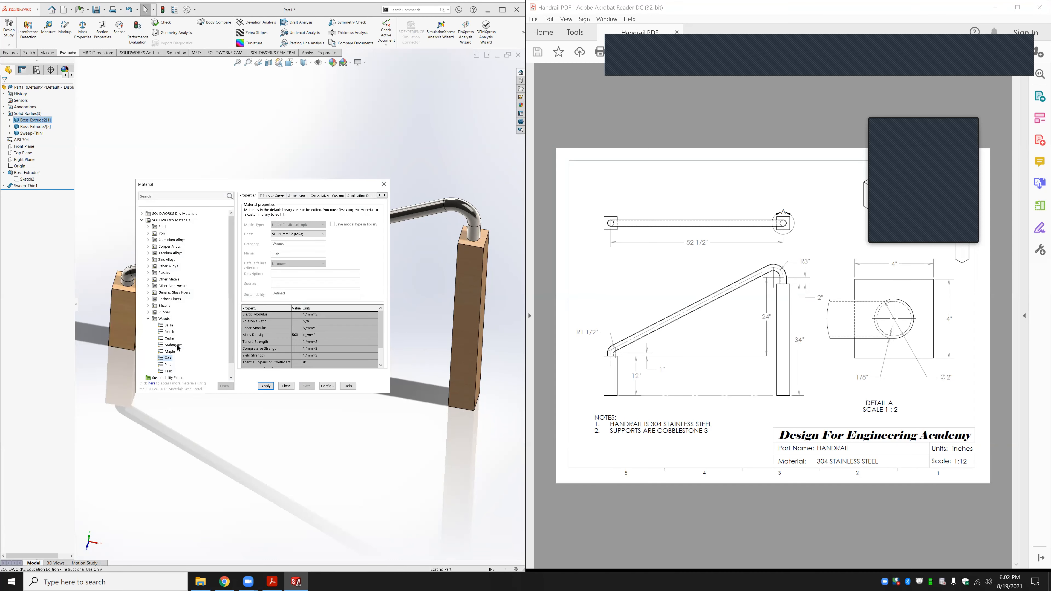
pyautogui.click(169, 326)
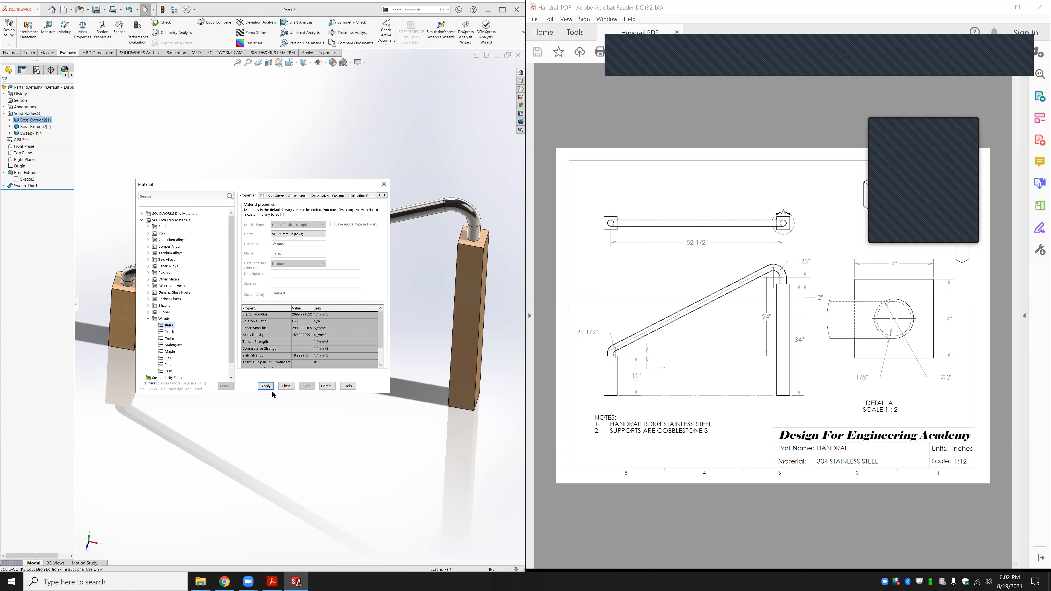
pyautogui.click(286, 386)
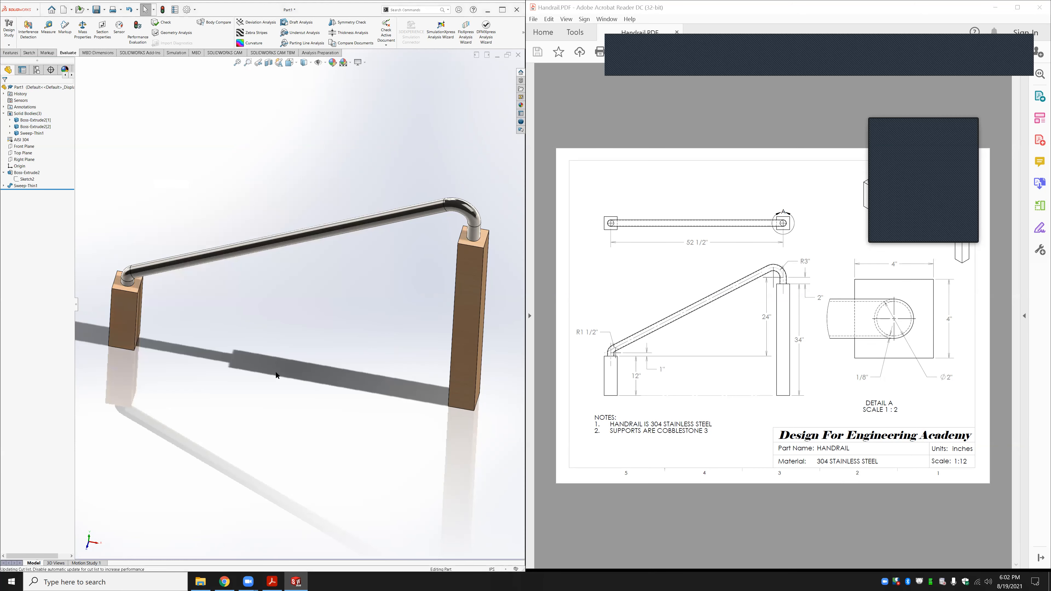
# Save the part in the Downloads folder under the file name handrails
pyautogui.moveTo(270, 340); pyautogui.dragTo(213, 336, button='middle')
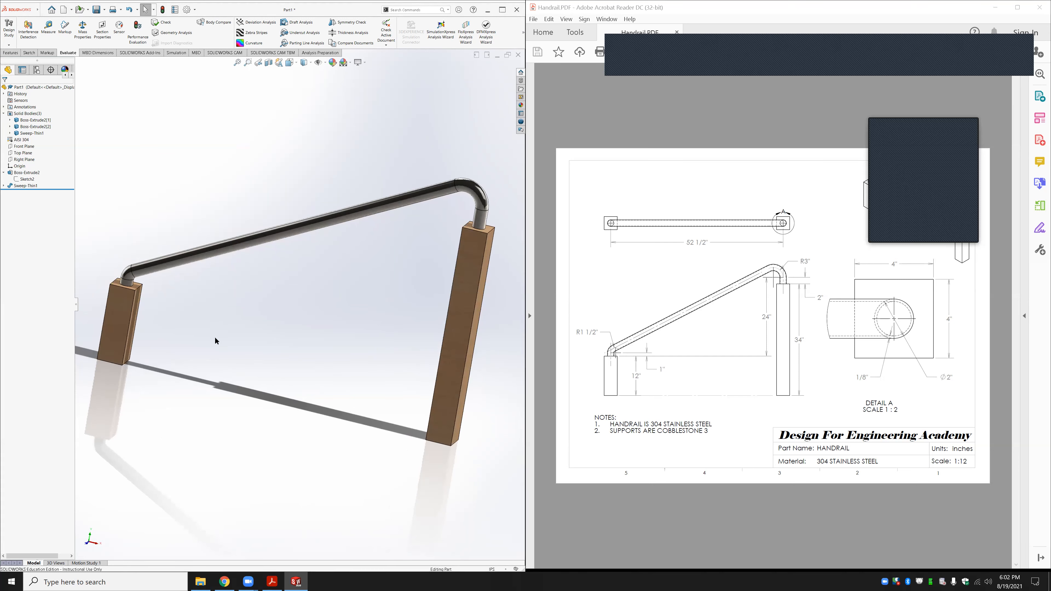
pyautogui.hotkey('ctrl', 's')
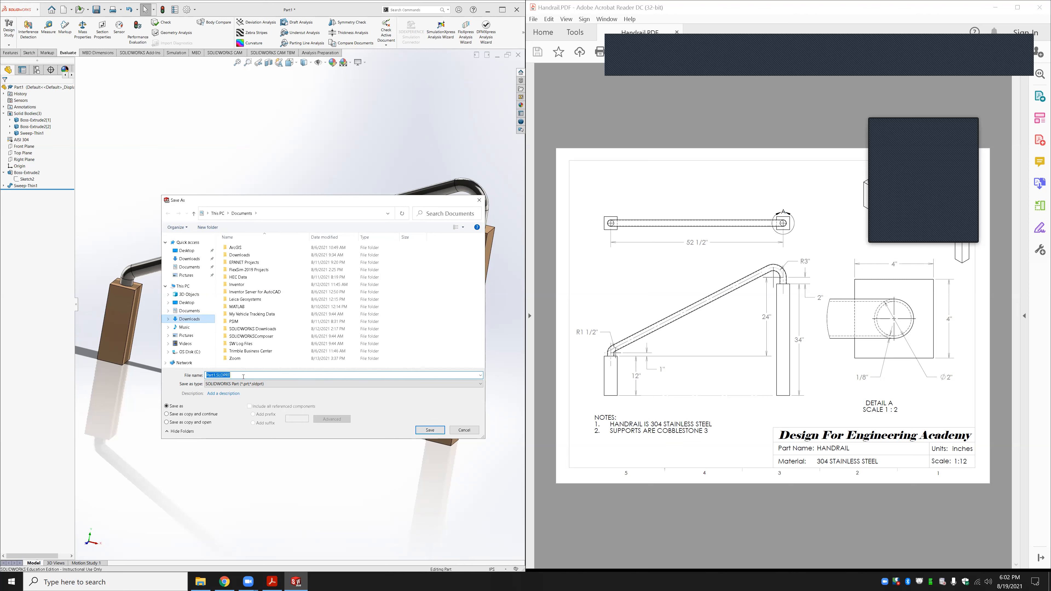
pyautogui.hotkey('shift', 'Right')
pyautogui.hotkey('shift', 'Right')
pyautogui.hotkey('shift', 'Right')
pyautogui.hotkey('shift', 'Right')
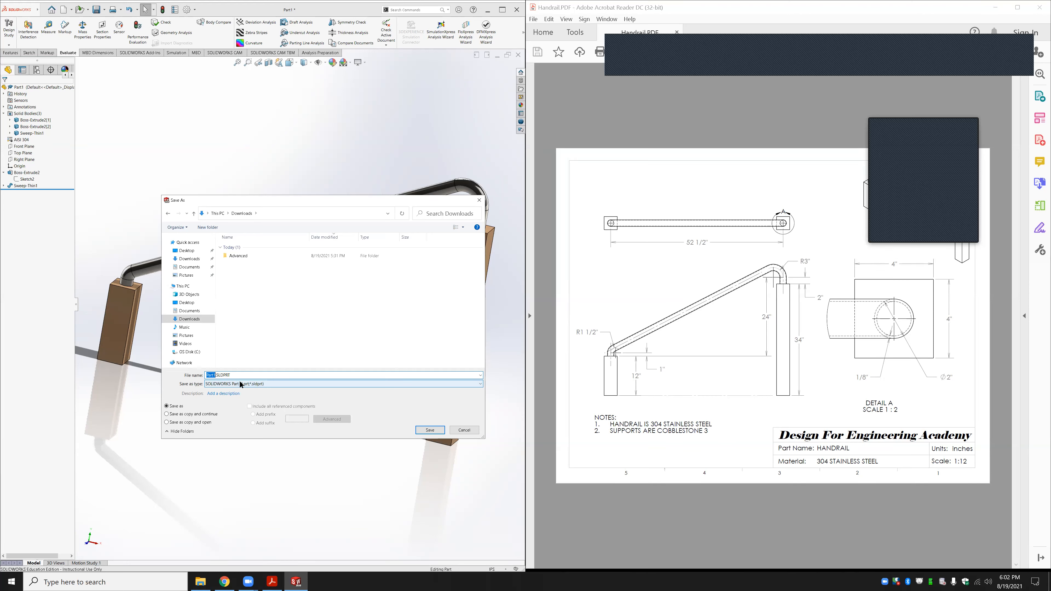
pyautogui.write('c')
pyautogui.press('BackSpace')
pyautogui.write('handrails')
pyautogui.press('BackSpace')
pyautogui.press('BackSpace')
pyautogui.press('BackSpace')
pyautogui.press('BackSpace')
pyautogui.write('ails')
pyautogui.press('Return')
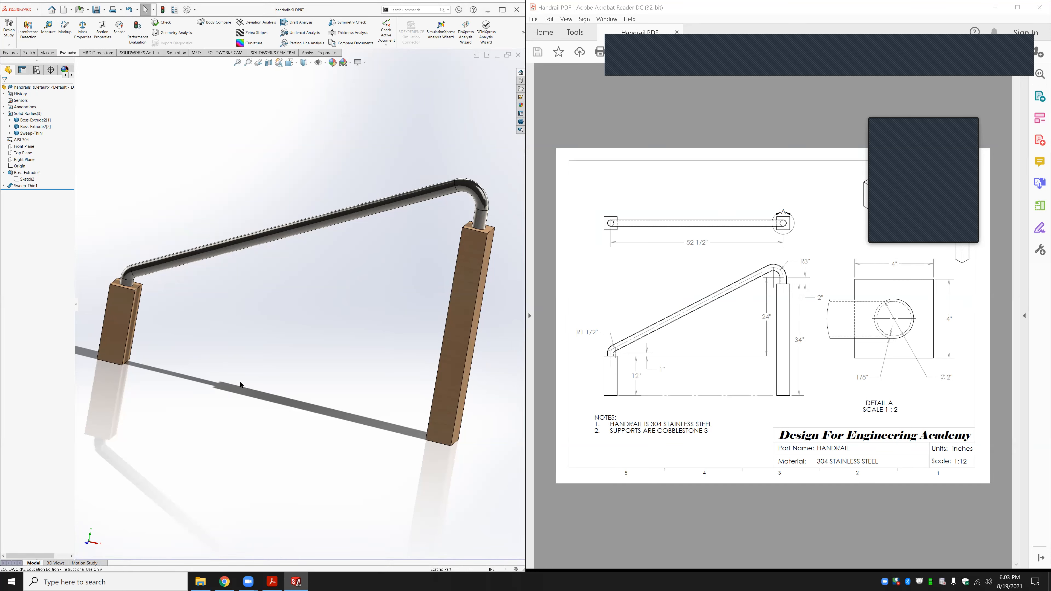
# Search the SOLIDWORKS commands for cobblestone
pyautogui.click(432, 9)
pyautogui.press('BackSpace')
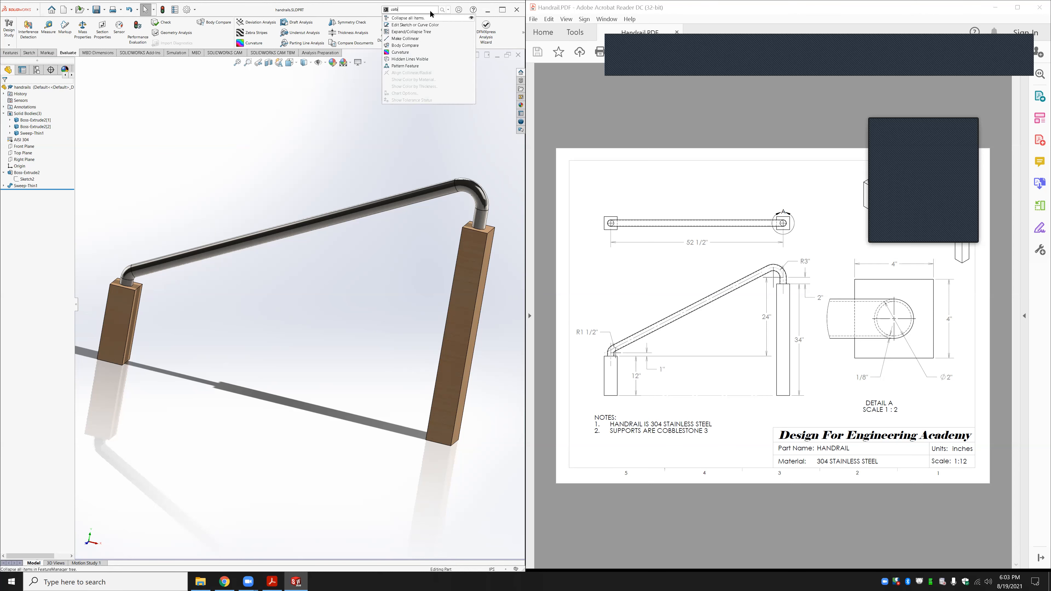
pyautogui.write('cobbles')
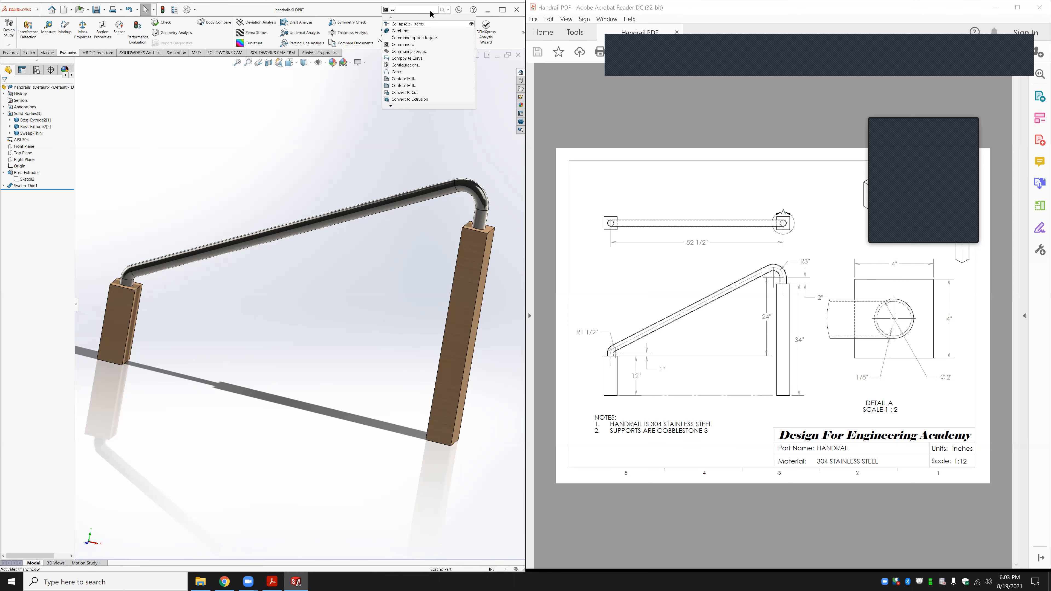
pyautogui.press('Return')
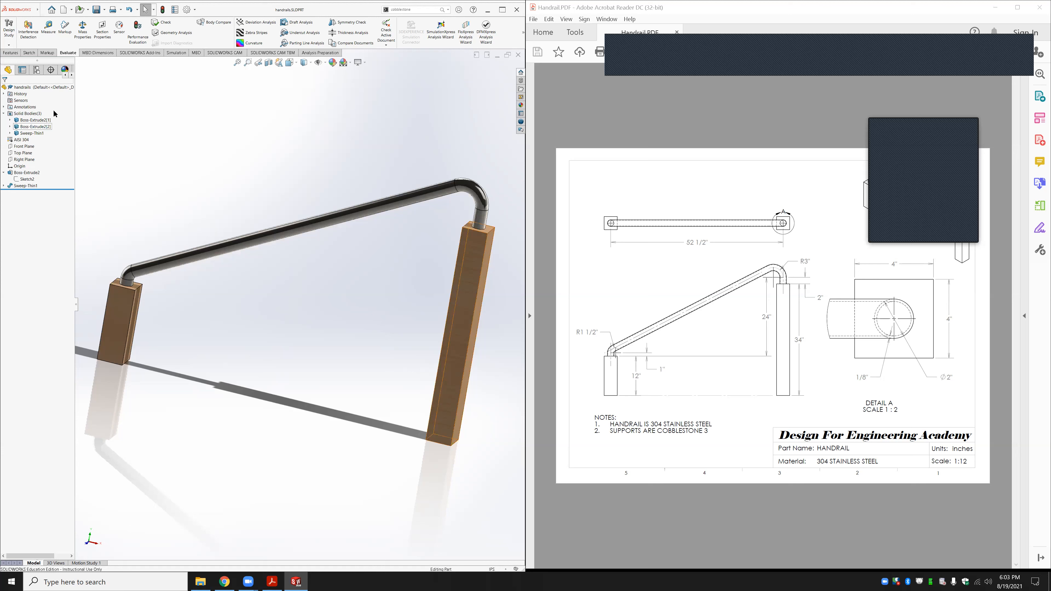
# Search the part's material library for "cobb", clear the search and close the library without applying a material
pyautogui.rightClick(38, 142)
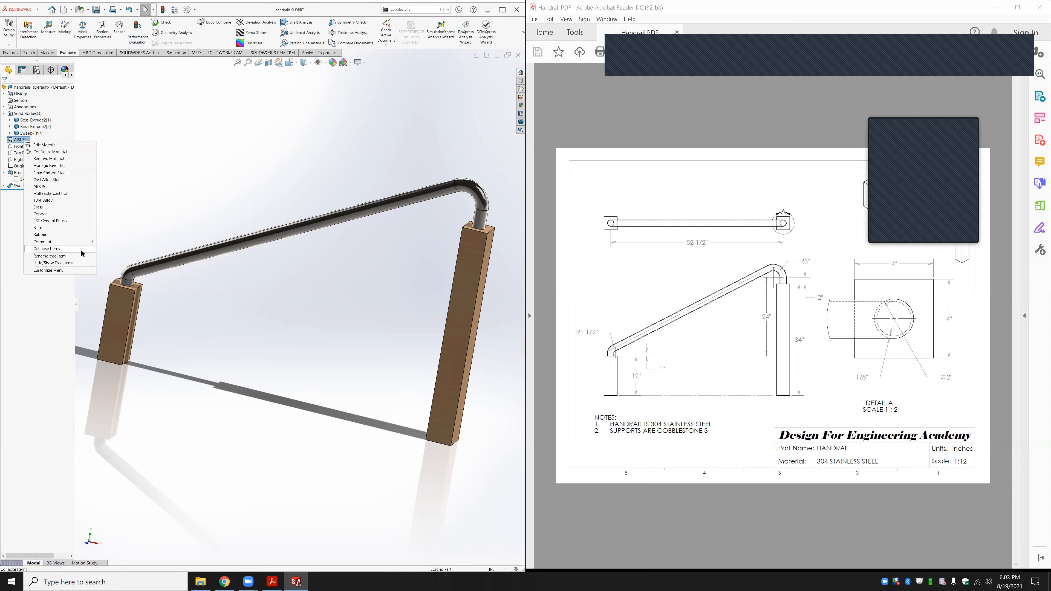
pyautogui.click(65, 145)
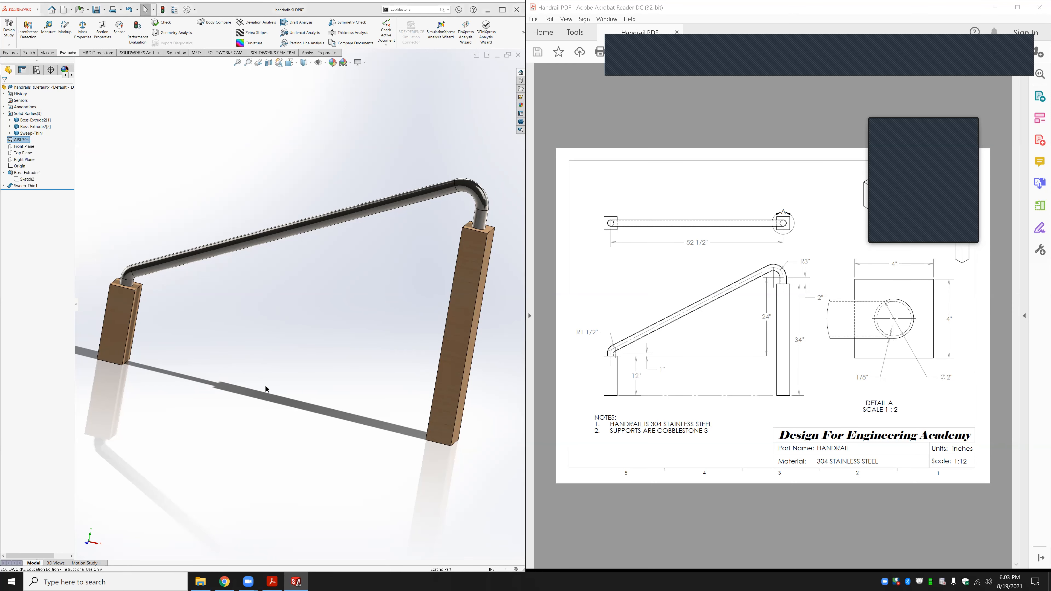
pyautogui.click(166, 197)
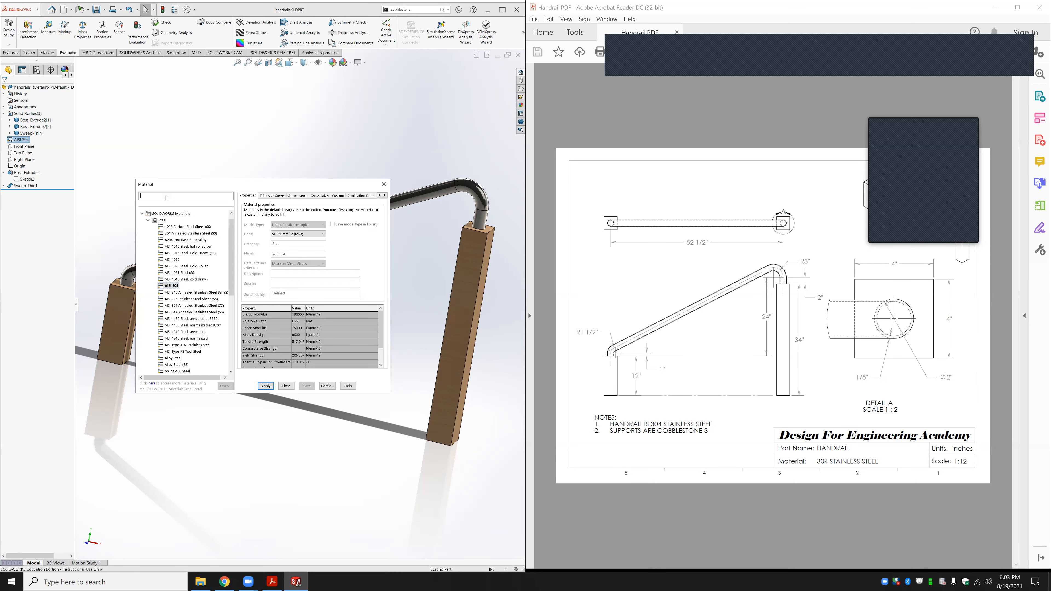
pyautogui.write('cobb')
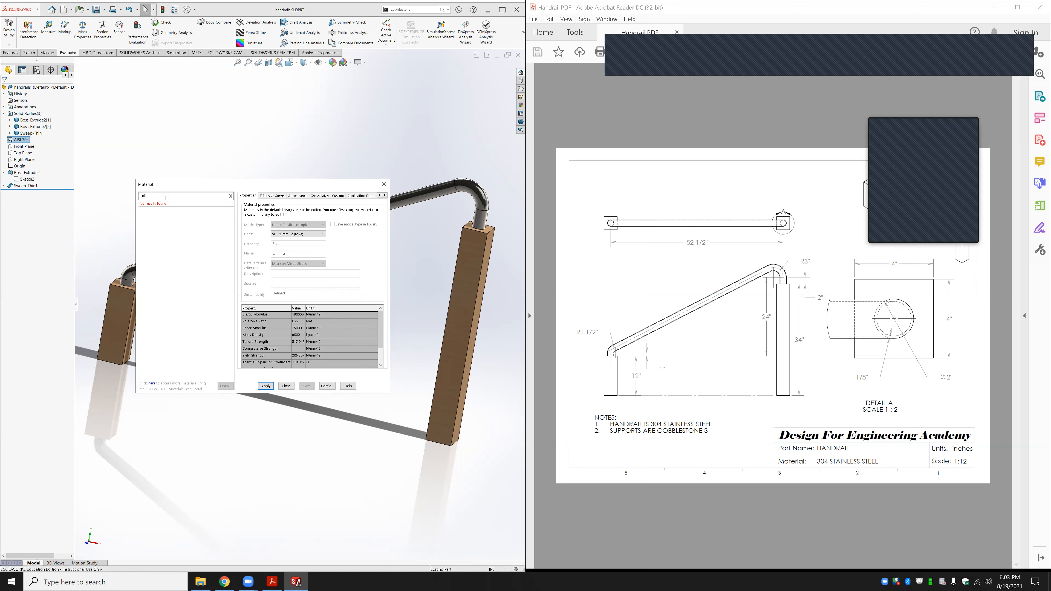
pyautogui.press('BackSpace')
pyautogui.press('BackSpace')
pyautogui.press('BackSpace')
pyautogui.press('BackSpace')
pyautogui.press('BackSpace')
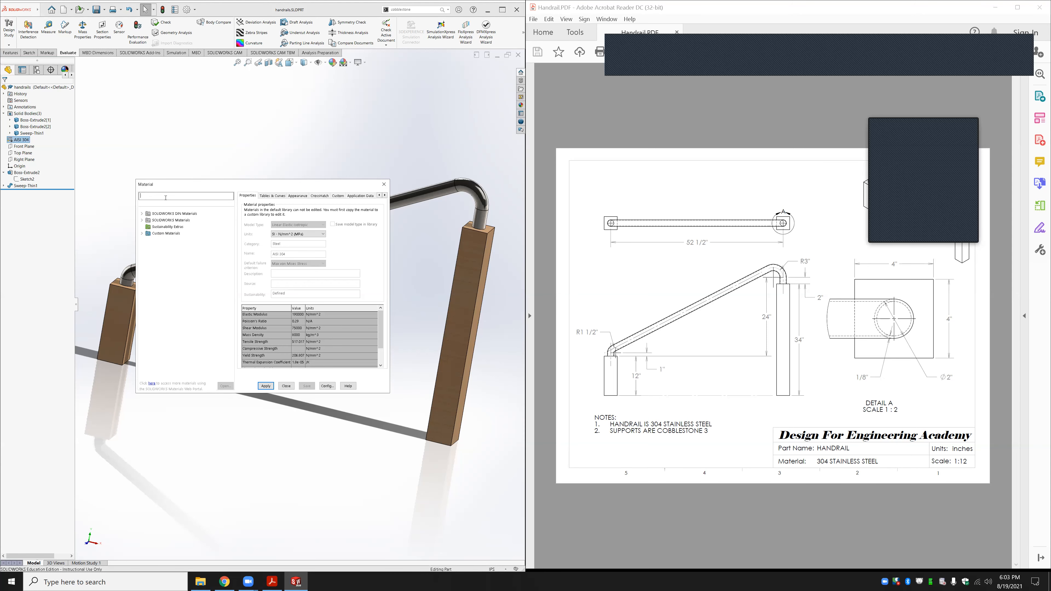
pyautogui.press('Escape')
# Switch to Chrome and search the web in a new tab for "solidworks cobblestone 3"
pyautogui.click(225, 581)
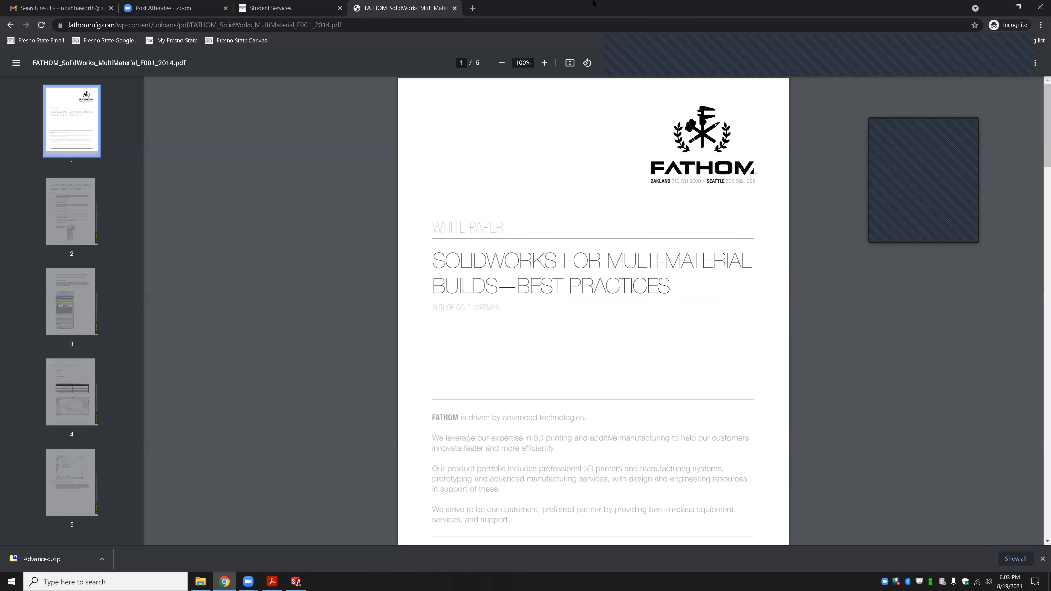
pyautogui.click(473, 8)
pyautogui.write('s')
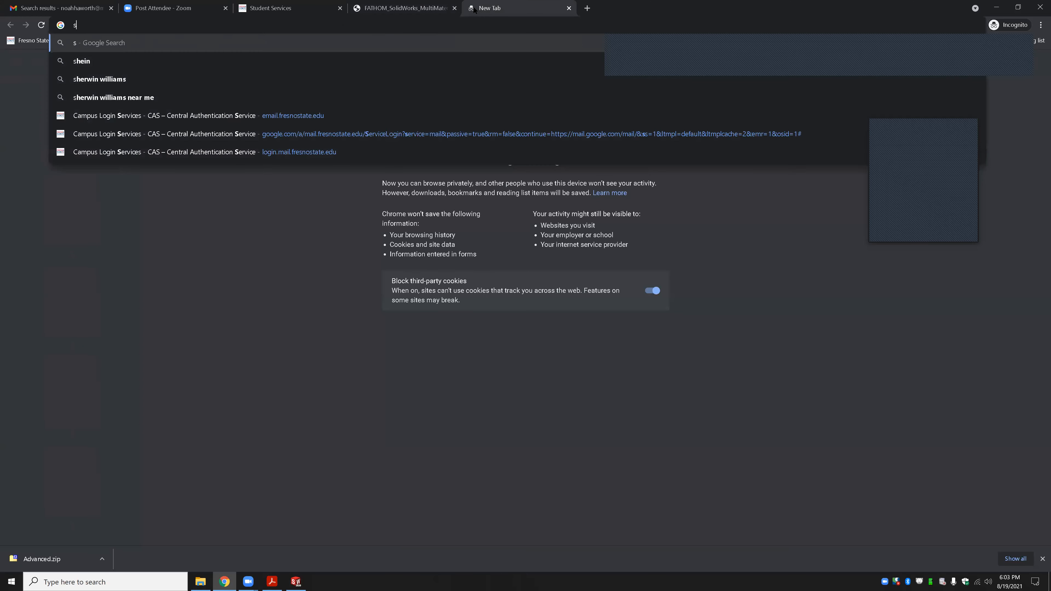
pyautogui.write('olidworks co')
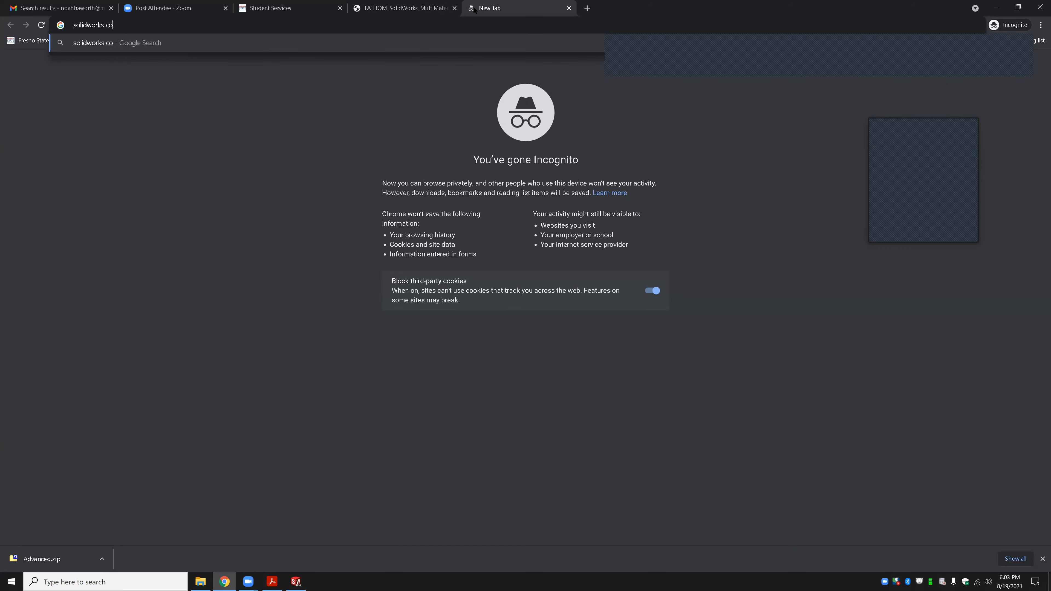
pyautogui.write('bblestone 3')
pyautogui.press('Return')
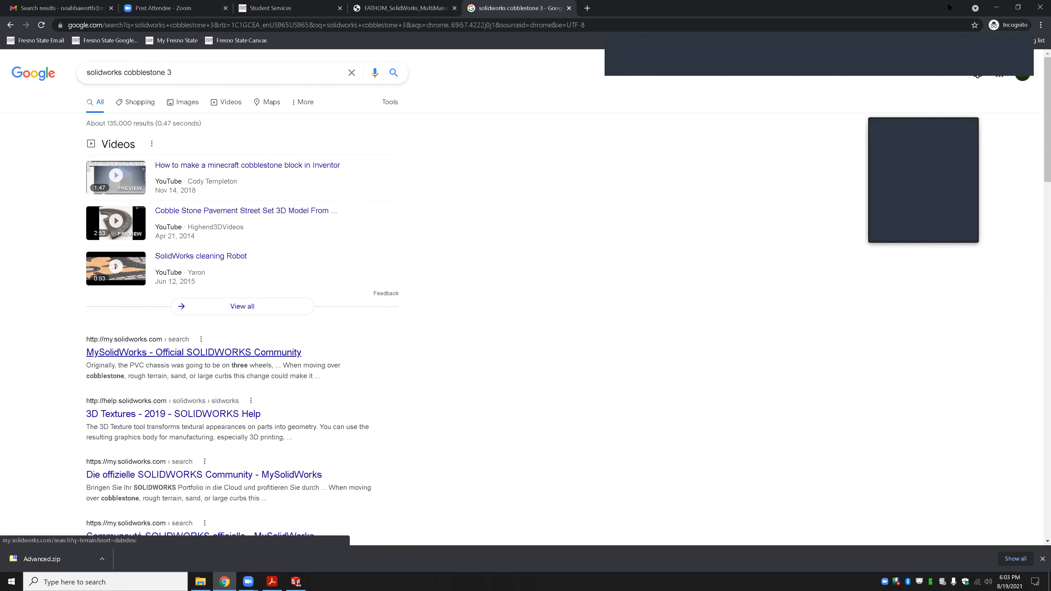
# Switch back to SOLIDWORKS and inspect the handrail model around the short post, returning to a view of the whole part
pyautogui.click(996, 7)
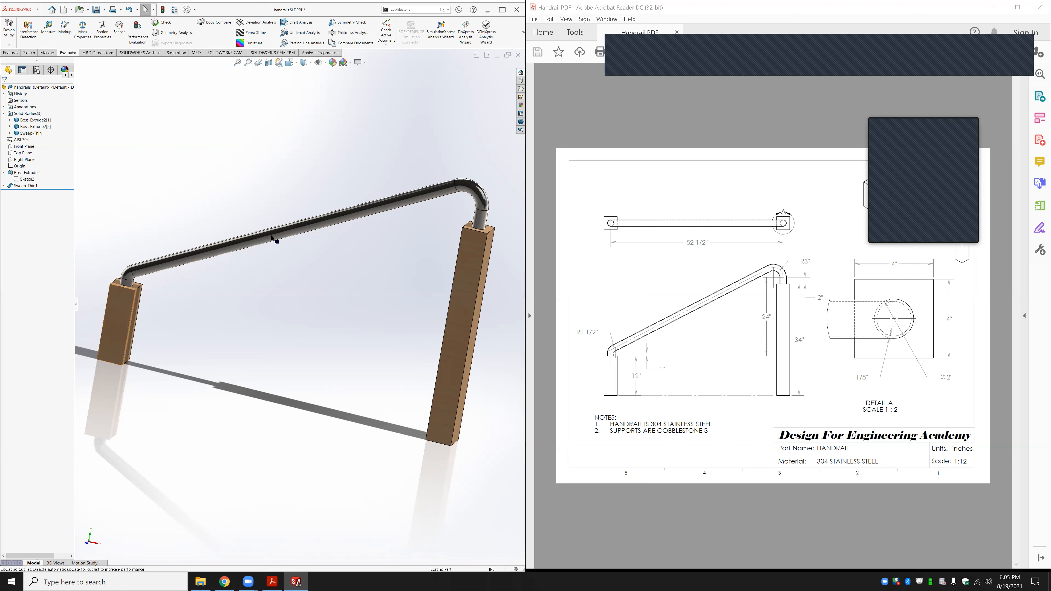
pyautogui.scroll(-5, 151, 290)
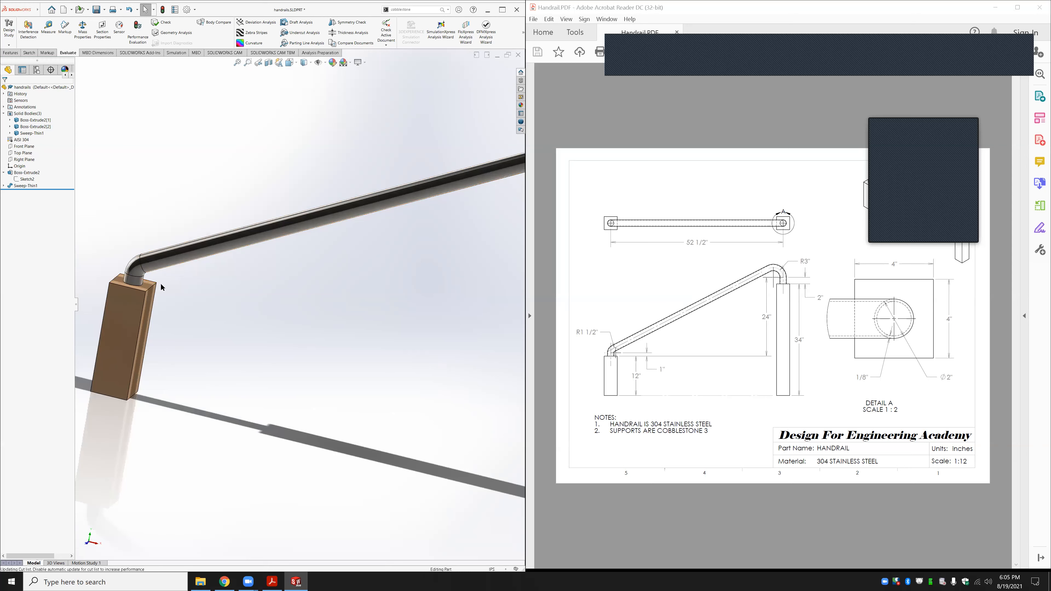
pyautogui.scroll(-3, 159, 273)
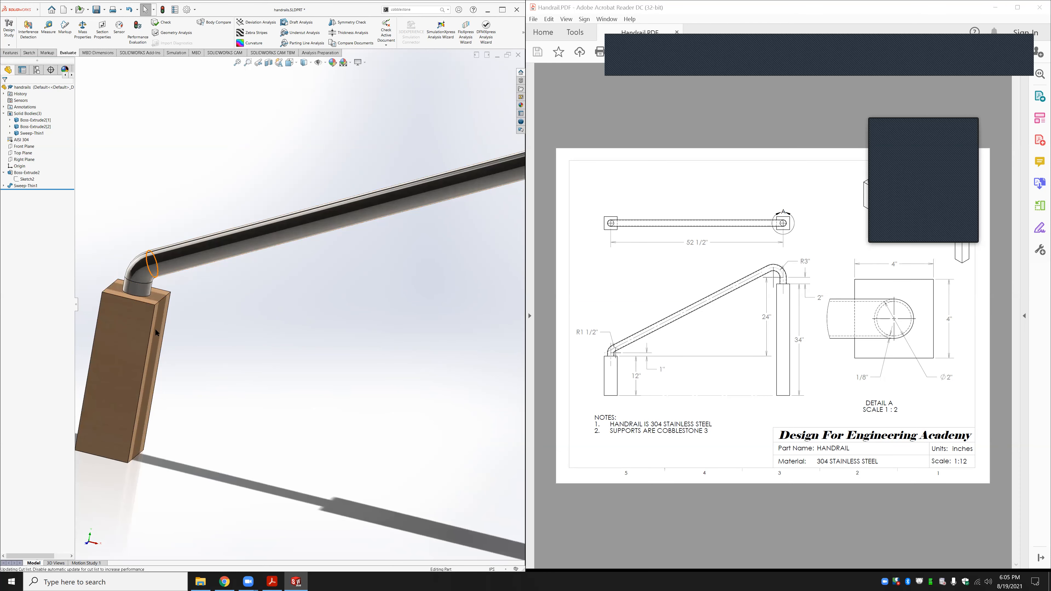
pyautogui.press('f')
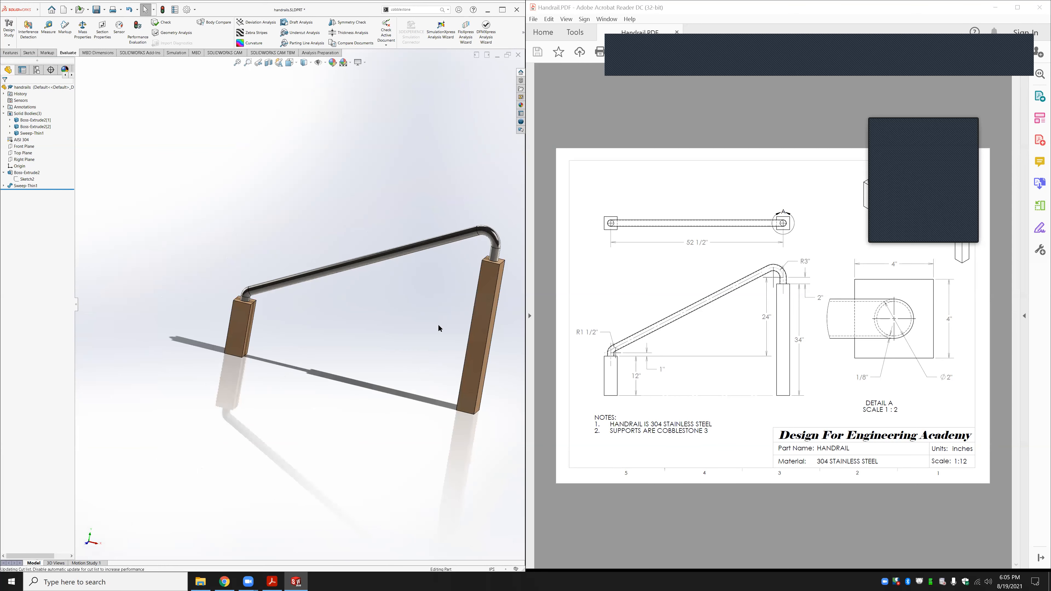
pyautogui.moveTo(397, 317)
pyautogui.mouseDown(button='middle')
pyautogui.moveTo(425, 347)
pyautogui.moveTo(400, 313)
pyautogui.mouseUp(button='middle')
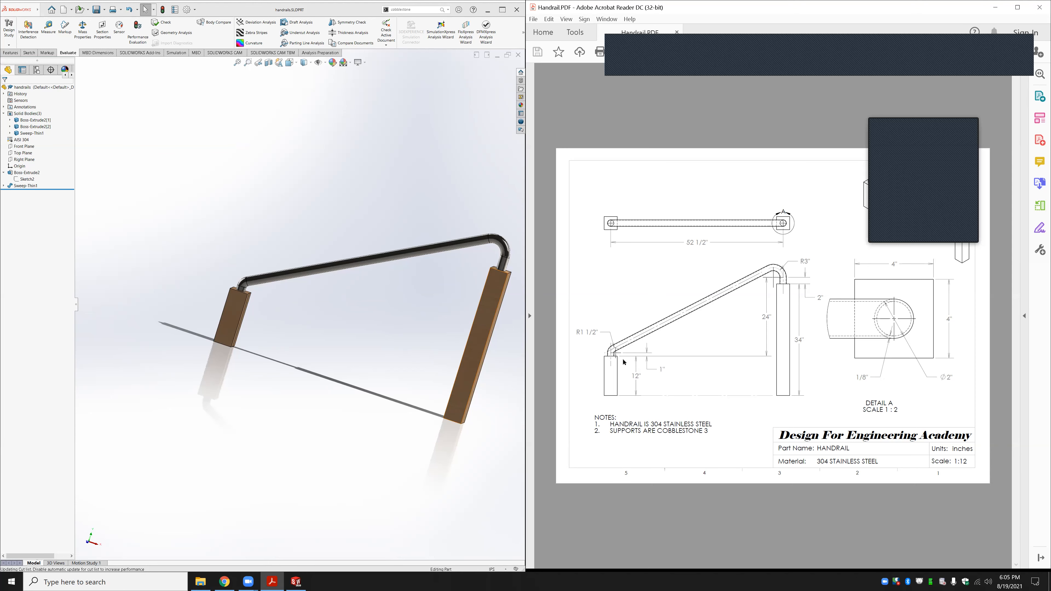
# Examine the R1 1/2" bend and 1" offset above the short post in the Handrail PDF and compare the drawing with the model
pyautogui.keyDown('ctrl'); pyautogui.scroll(-1, 609, 353); pyautogui.keyUp('ctrl')
pyautogui.keyDown('ctrl'); pyautogui.scroll(2, 579, 363); pyautogui.keyUp('ctrl')
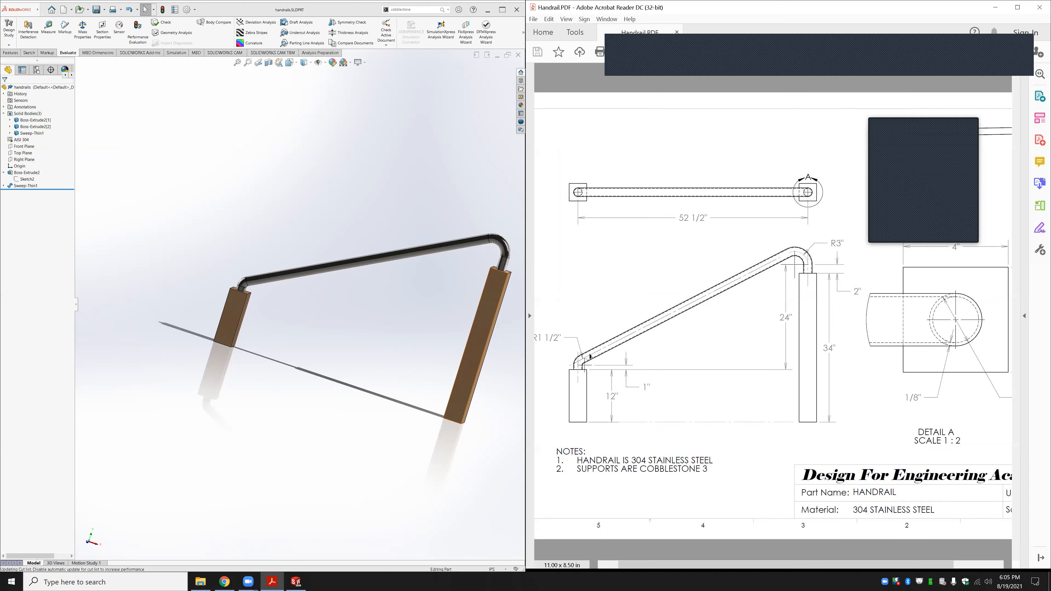
pyautogui.keyDown('ctrl'); pyautogui.scroll(5, 579, 364); pyautogui.keyUp('ctrl')
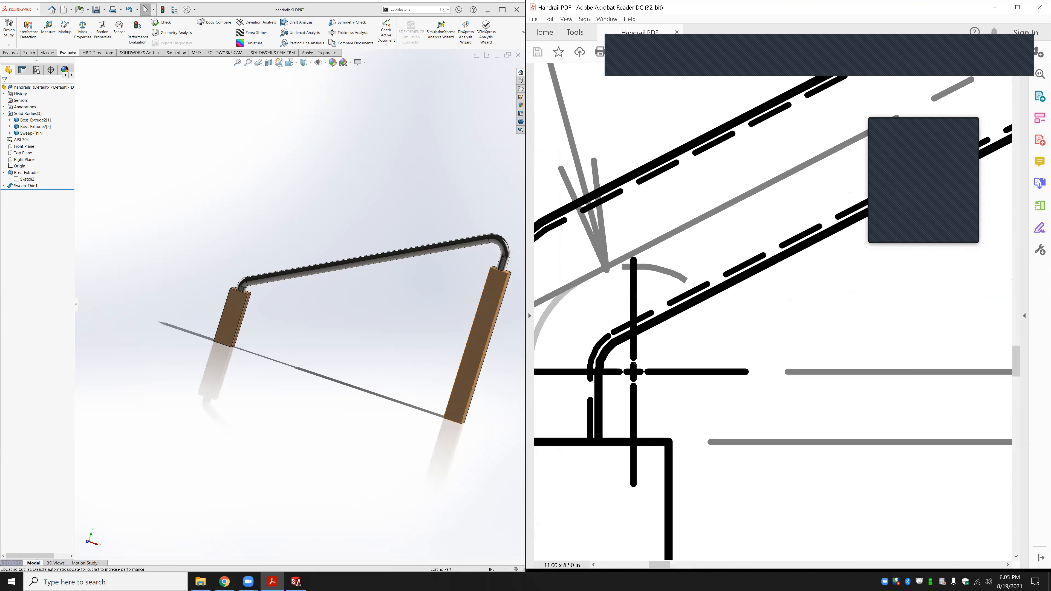
pyautogui.keyDown('ctrl'); pyautogui.scroll(-1, 635, 366); pyautogui.keyUp('ctrl')
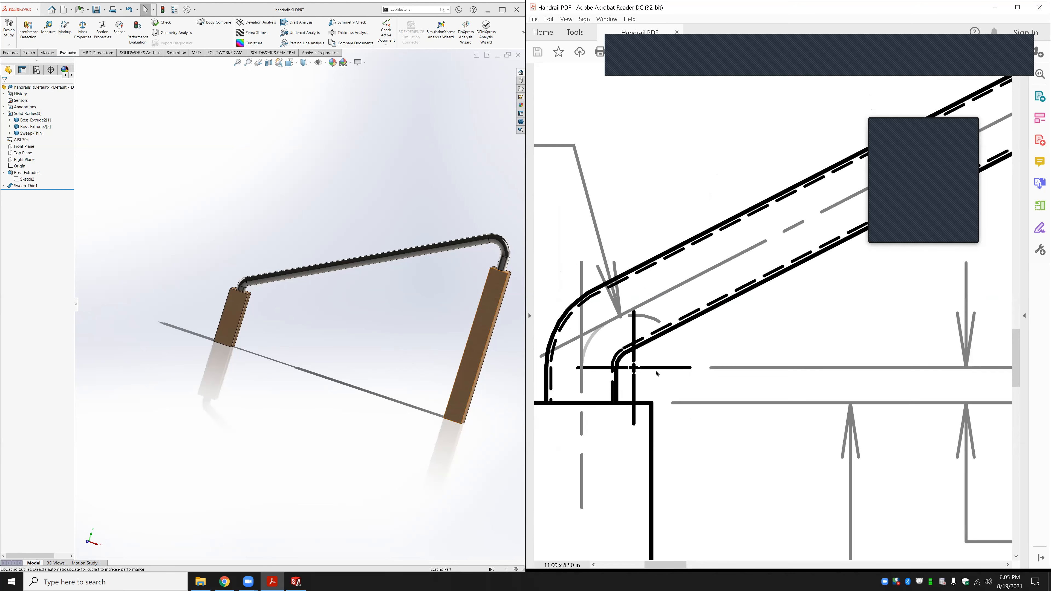
pyautogui.keyDown('ctrl'); pyautogui.scroll(1, 647, 372); pyautogui.keyUp('ctrl')
pyautogui.keyDown('ctrl'); pyautogui.scroll(-2, 647, 372); pyautogui.keyUp('ctrl')
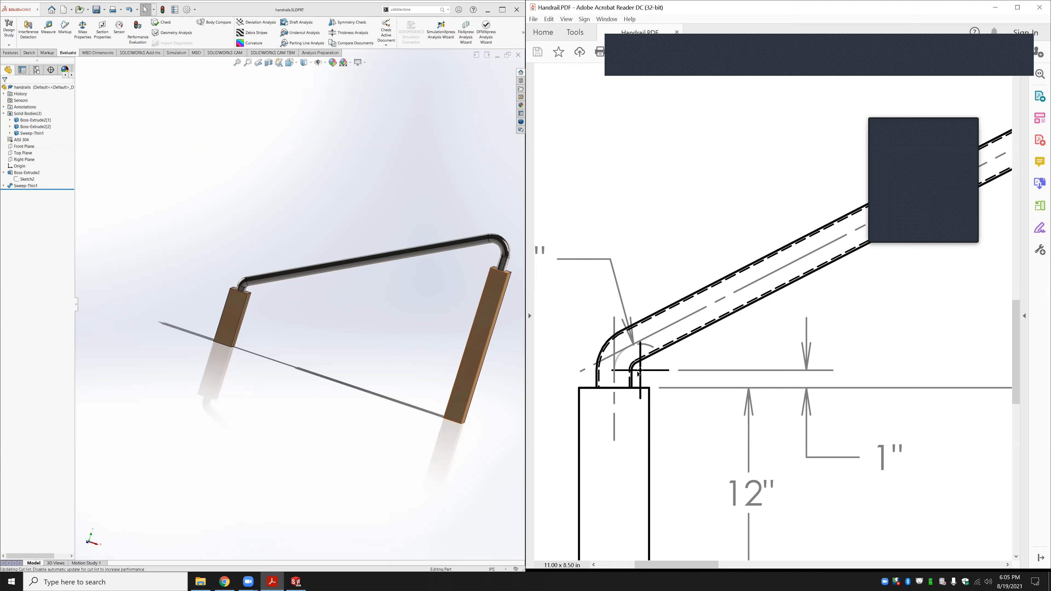
pyautogui.keyDown('ctrl'); pyautogui.scroll(-5, 638, 374); pyautogui.keyUp('ctrl')
pyautogui.keyDown('ctrl'); pyautogui.scroll(5, 611, 362); pyautogui.keyUp('ctrl')
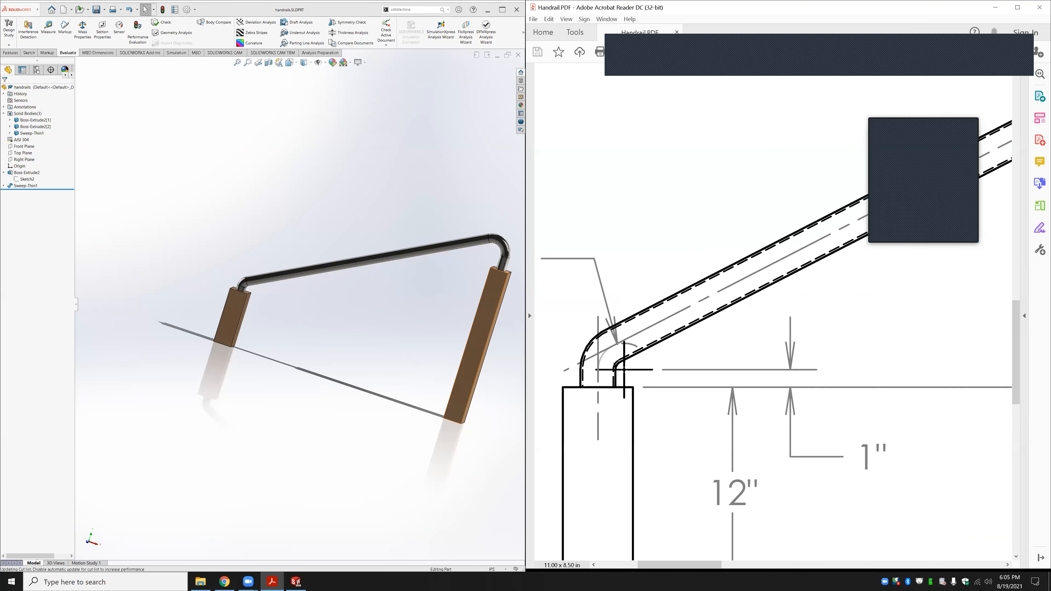
pyautogui.keyDown('ctrl'); pyautogui.scroll(3, 628, 407); pyautogui.keyUp('ctrl')
pyautogui.keyDown('ctrl'); pyautogui.scroll(-2, 603, 393); pyautogui.keyUp('ctrl')
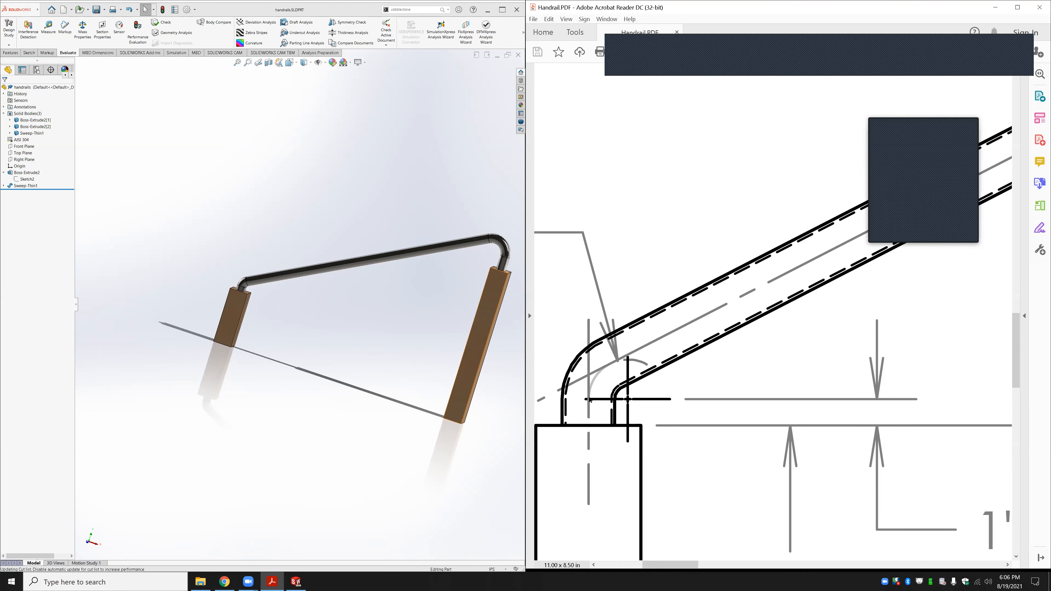
pyautogui.keyDown('ctrl'); pyautogui.scroll(-3, 590, 400); pyautogui.keyUp('ctrl')
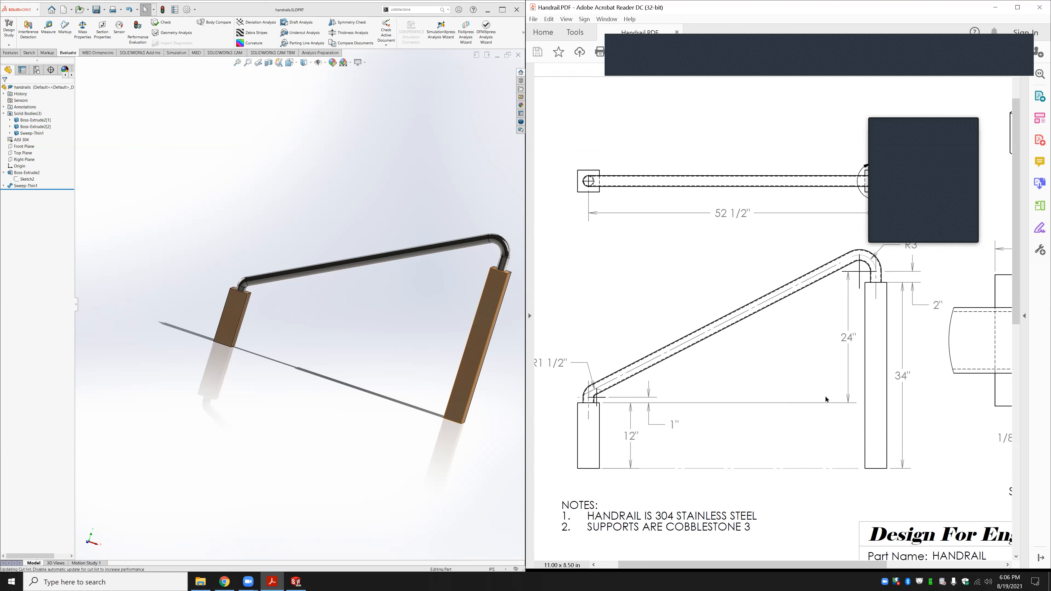
pyautogui.keyDown('ctrl'); pyautogui.scroll(-3, 754, 387); pyautogui.keyUp('ctrl')
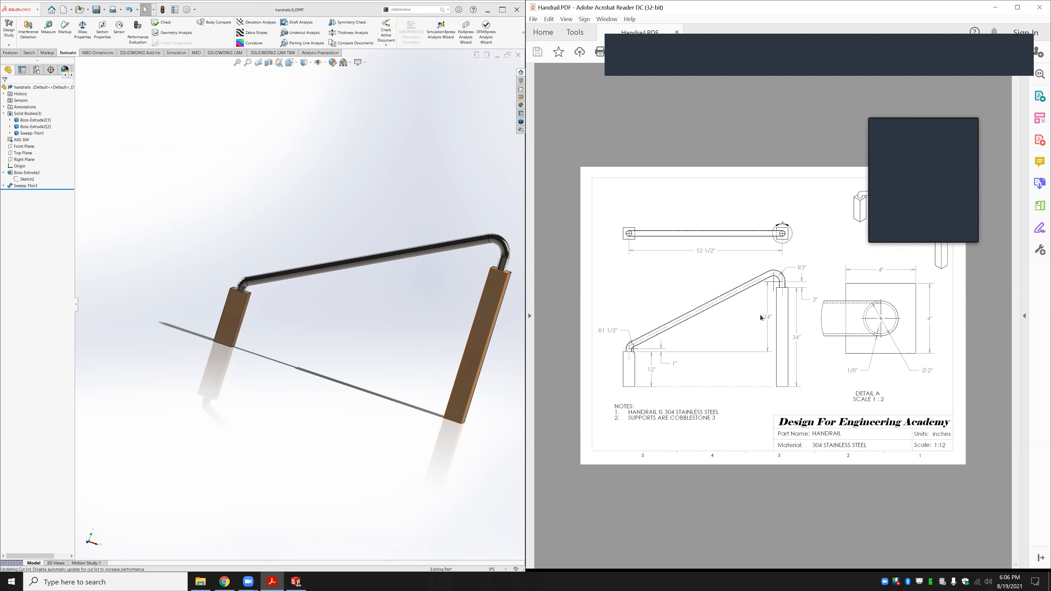
pyautogui.click(390, 236)
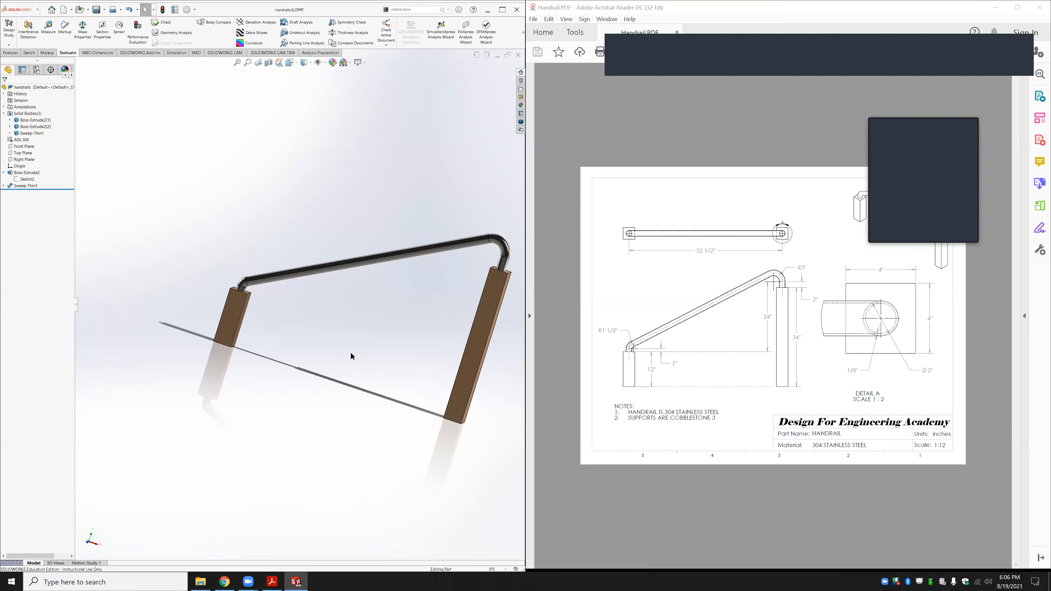
pyautogui.moveTo(381, 341); pyautogui.dragTo(394, 317, button='middle')
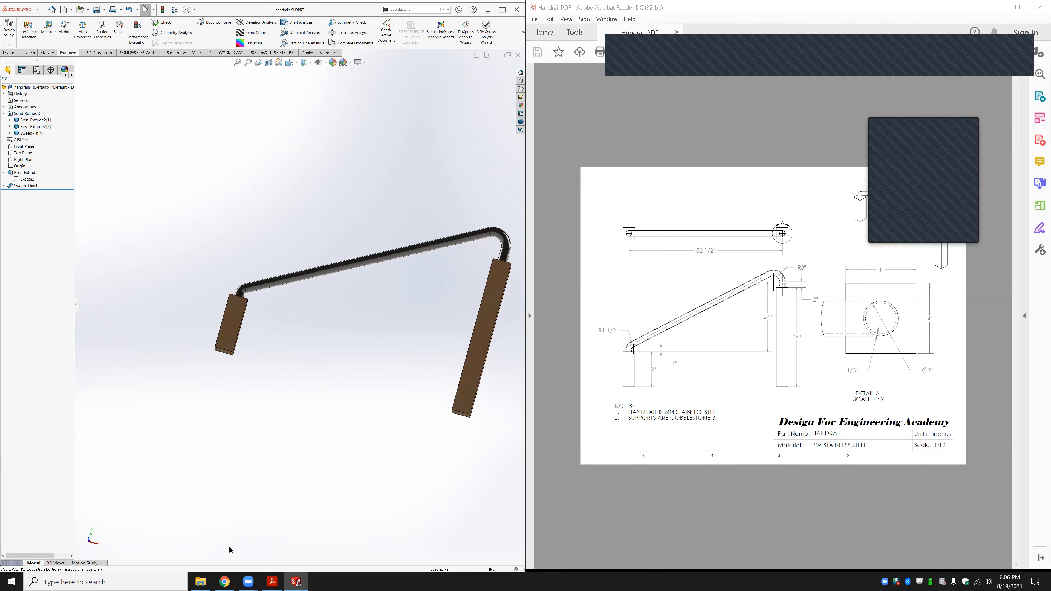
# Delete Advanced.zip from the Downloads folder in File Explorer, look into the Advanced folder and return to SOLIDWORKS
pyautogui.click(200, 581)
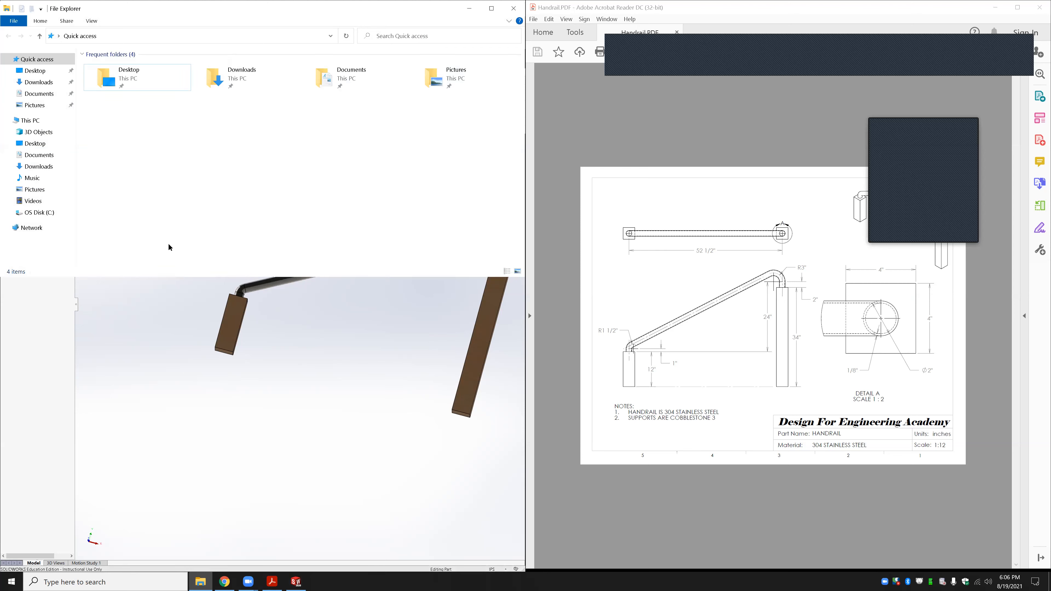
pyautogui.doubleClick(240, 92)
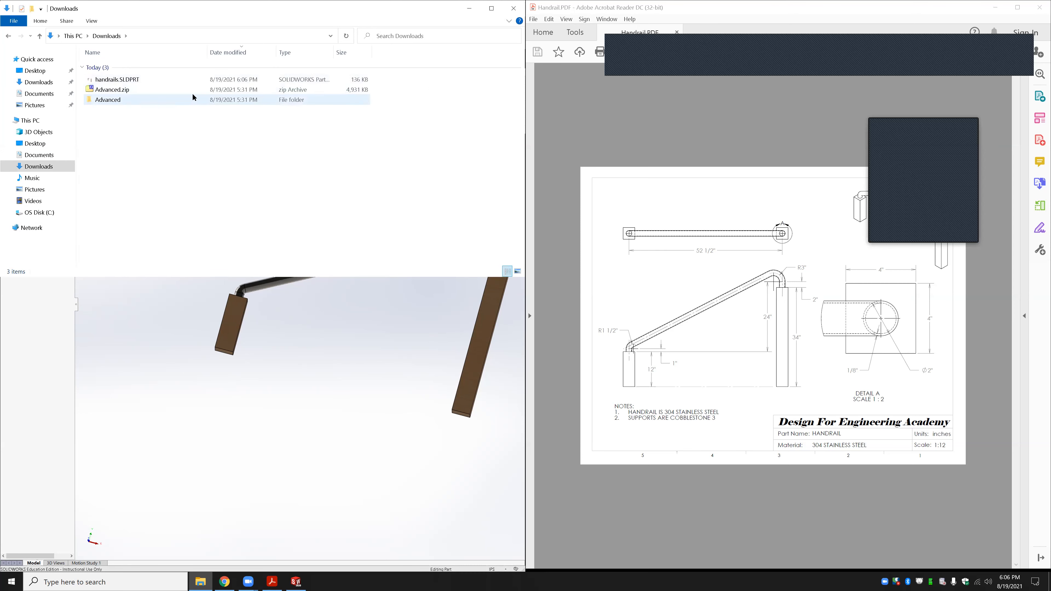
pyautogui.click(191, 89)
pyautogui.press('Delete')
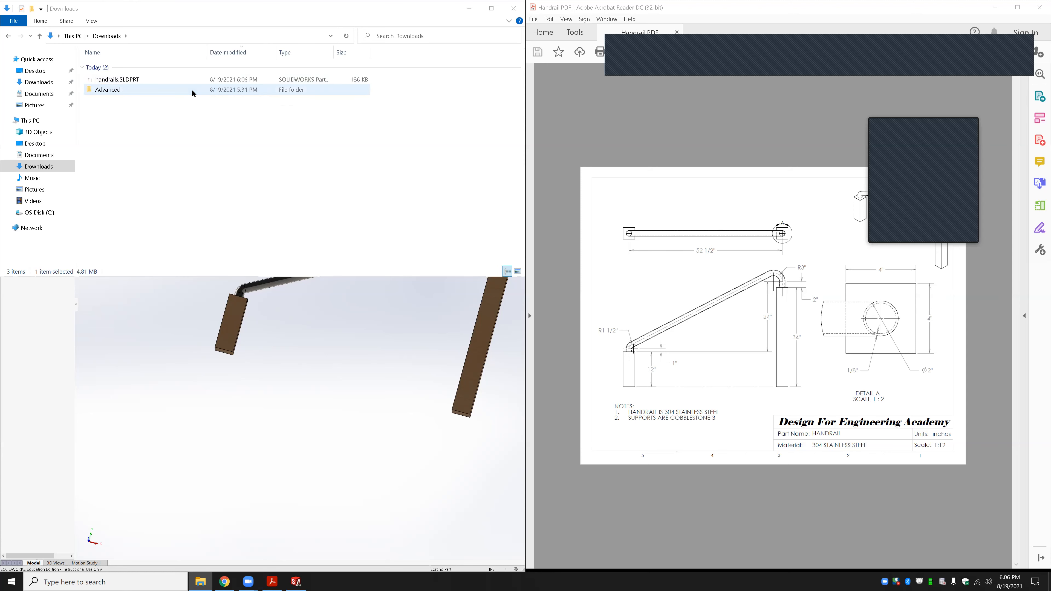
pyautogui.doubleClick(192, 91)
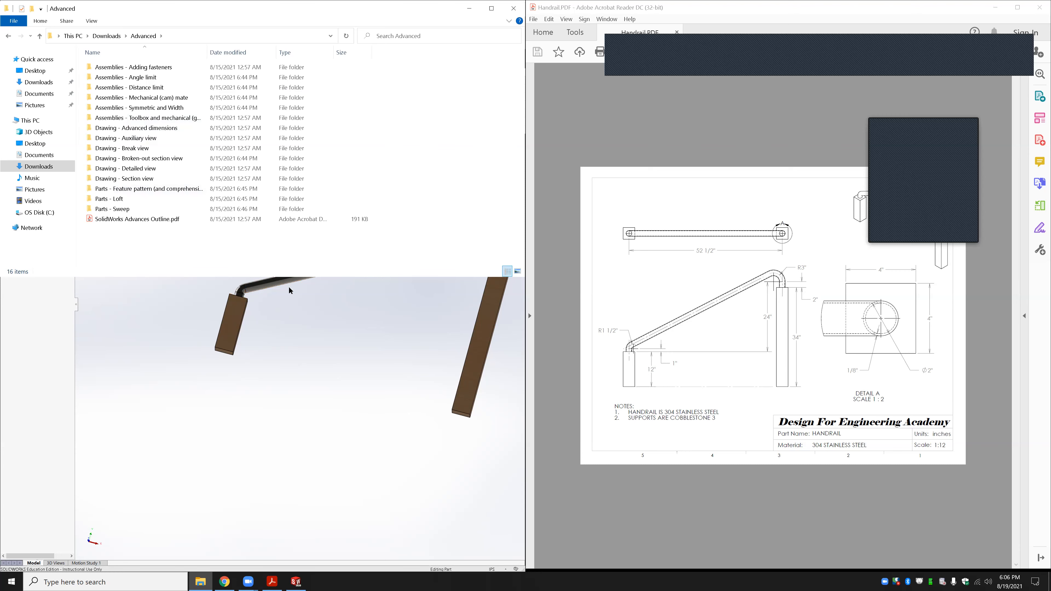
pyautogui.click(293, 295)
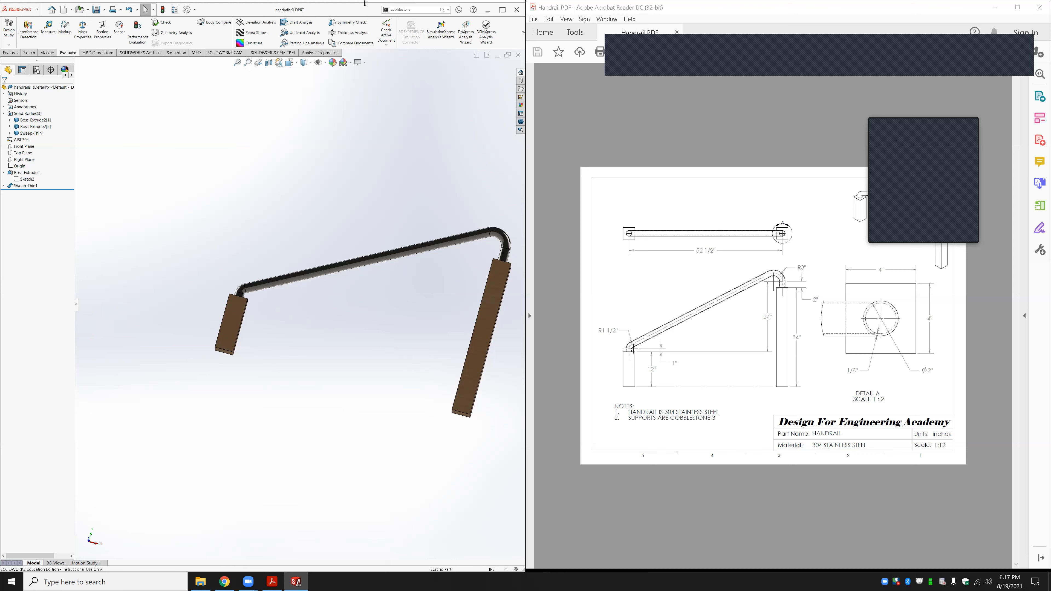
# Collapse the solid bodies folder and the post extrusion in the feature tree
pyautogui.click(4, 113)
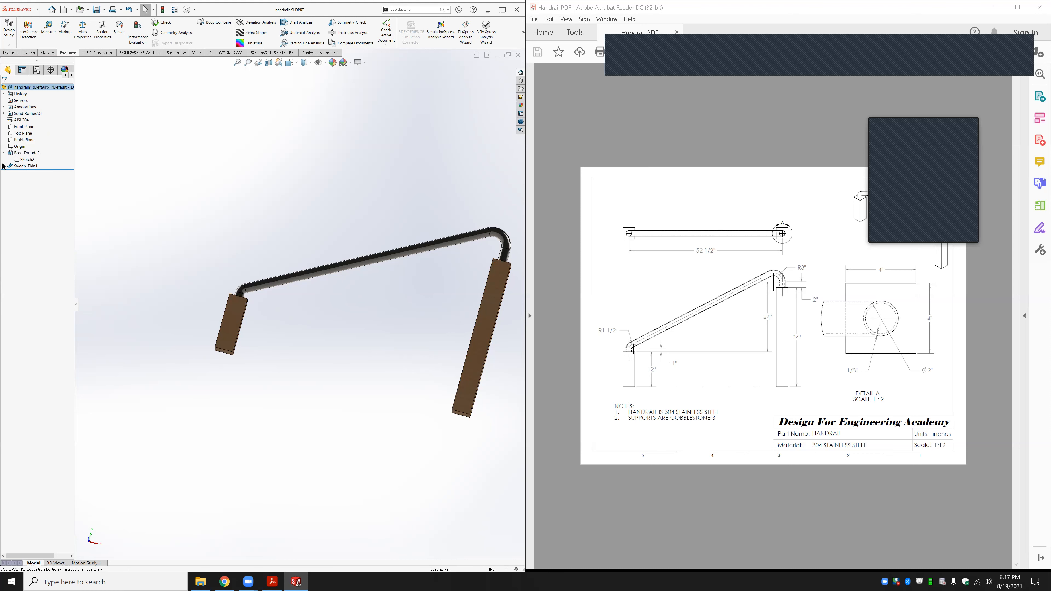
pyautogui.click(4, 153)
pyautogui.rightClick(33, 116)
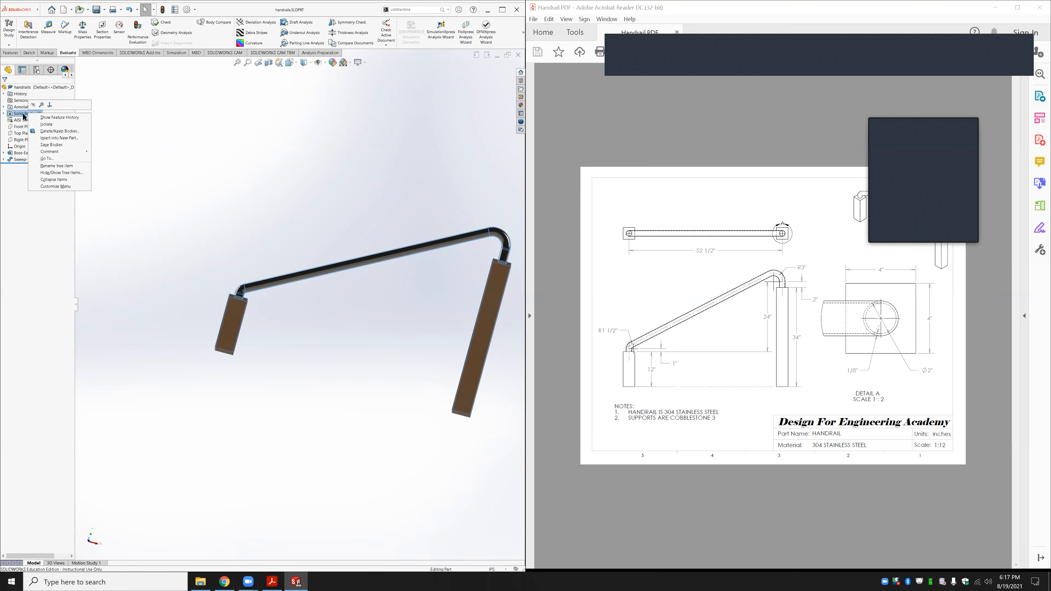
pyautogui.click(140, 152)
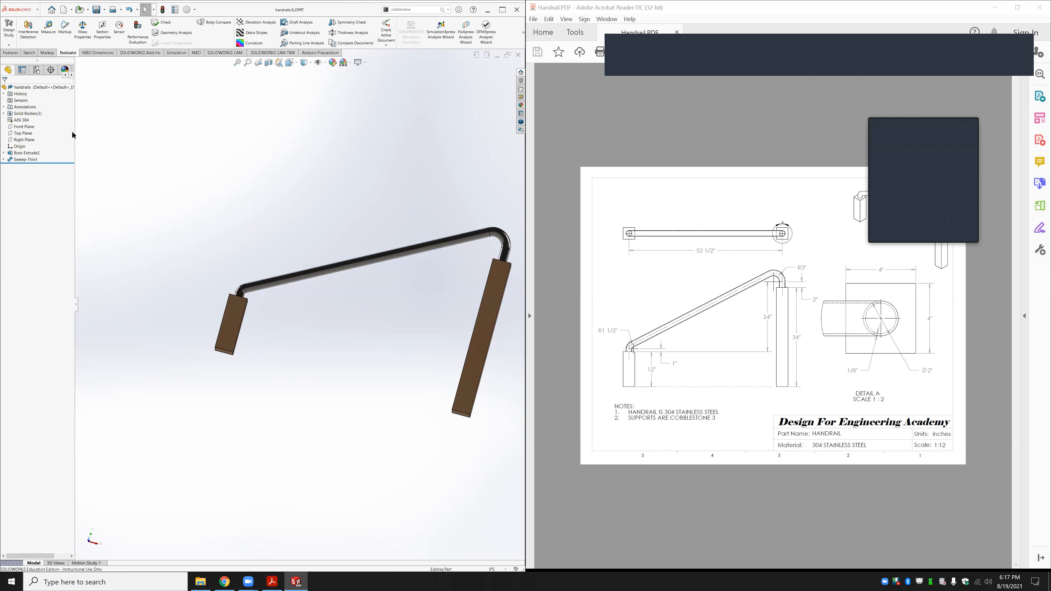
# View the part's AISI 304 material in the material library and close the library without changing it
pyautogui.rightClick(18, 121)
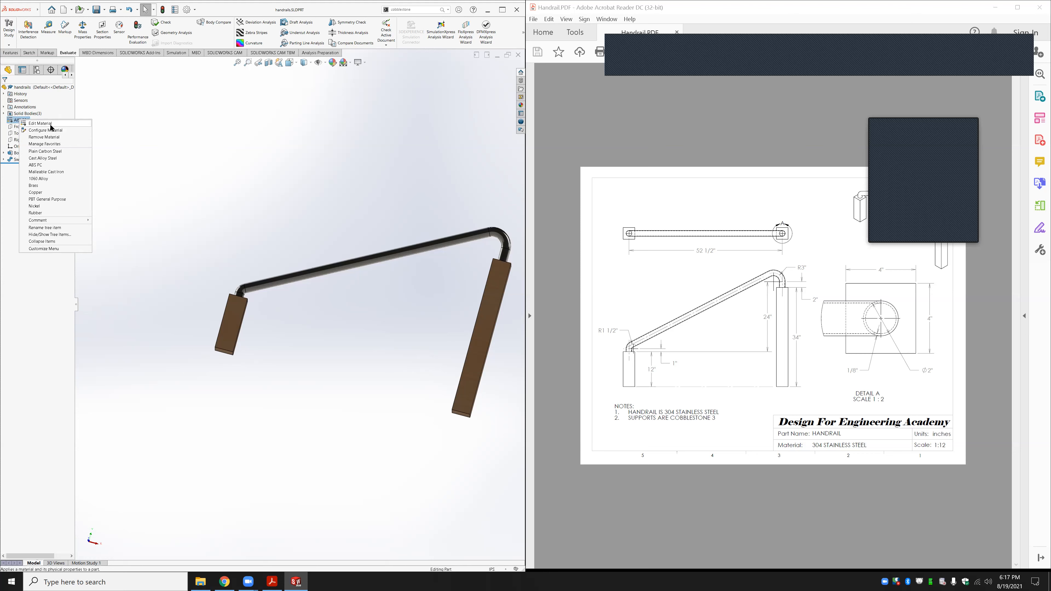
pyautogui.click(50, 124)
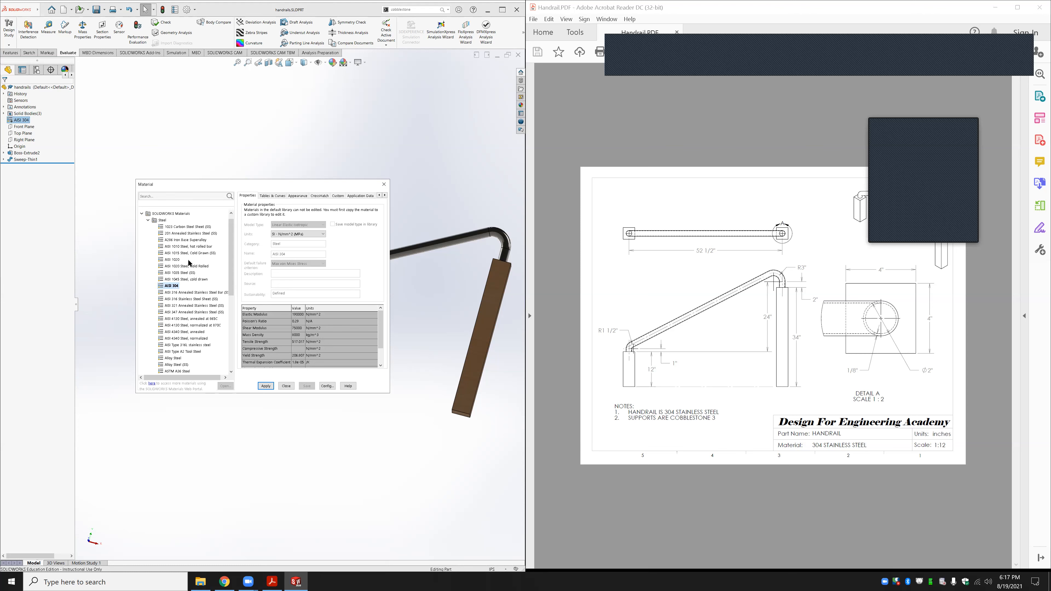
pyautogui.scroll(-1, 185, 265)
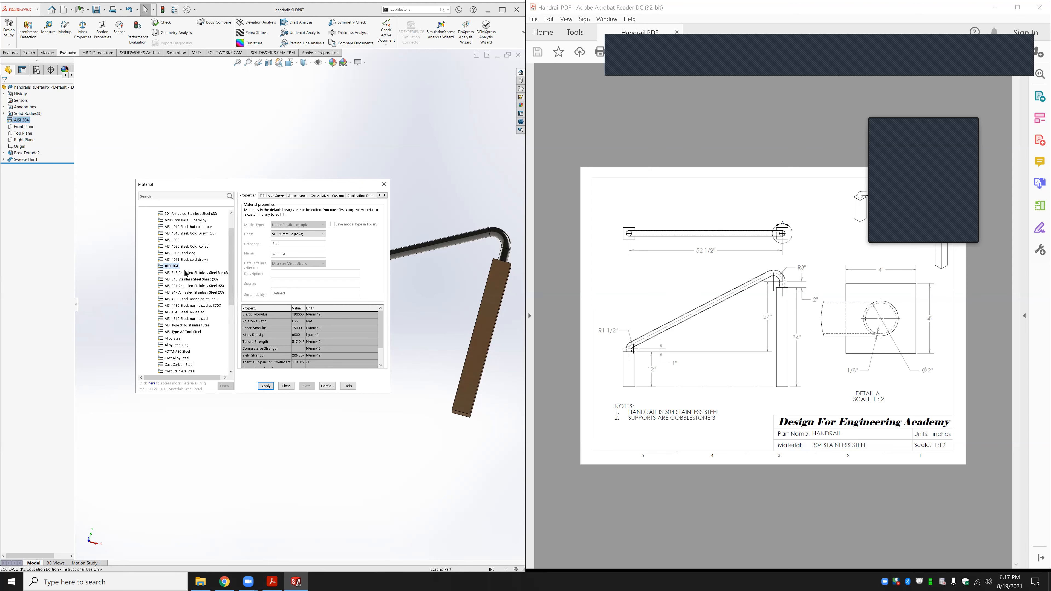
pyautogui.click(286, 386)
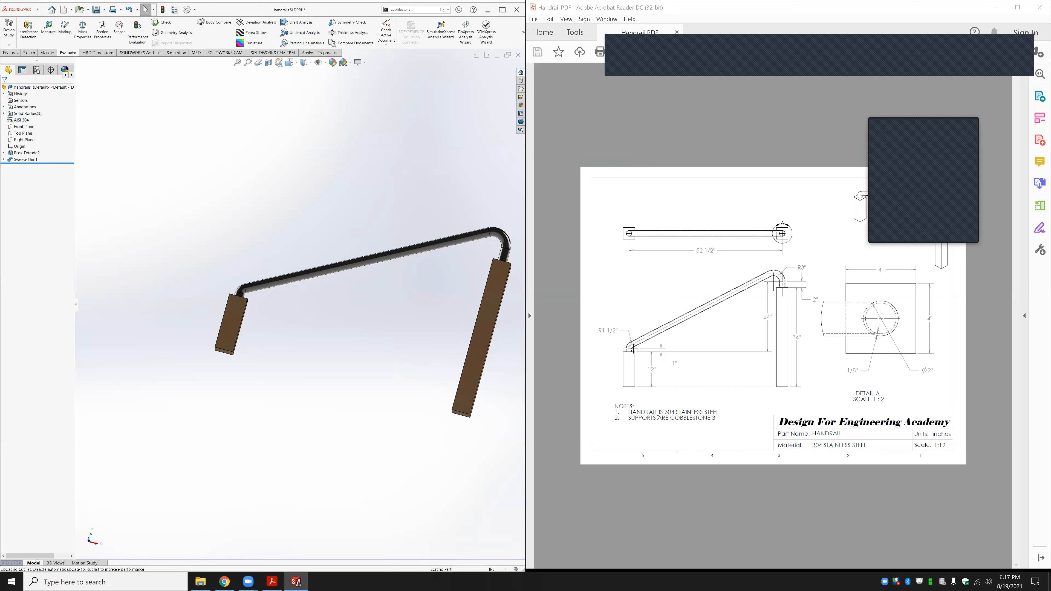
# Highlight the PDF's notes on the 304 stainless steel handrail and the Cobblestone 3 supports, and clear the selection
pyautogui.moveTo(621, 418); pyautogui.dragTo(719, 413)
pyautogui.click(700, 412)
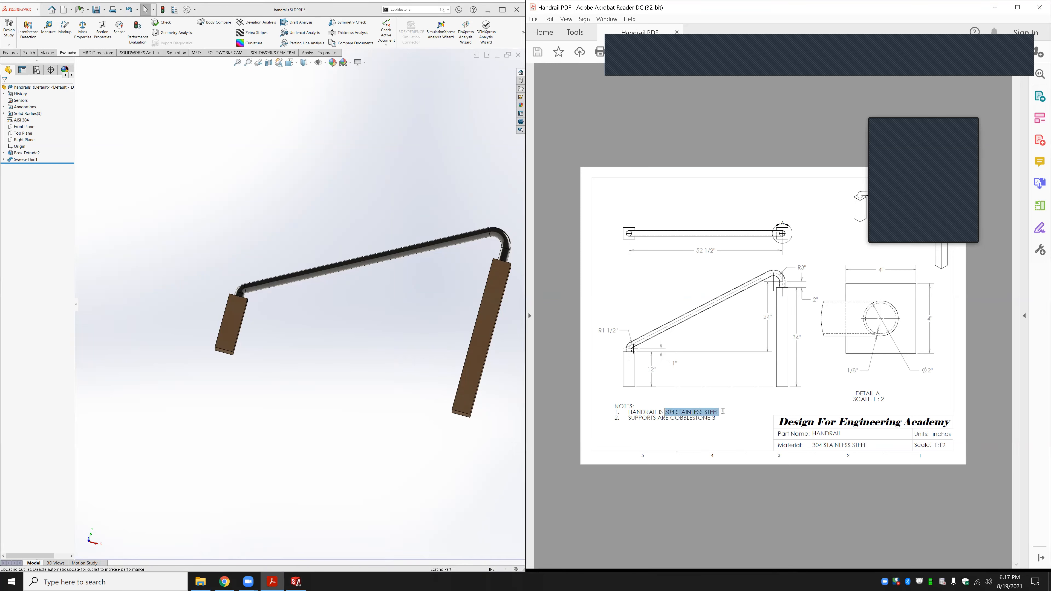
pyautogui.click(671, 330)
pyautogui.moveTo(629, 418); pyautogui.dragTo(710, 418)
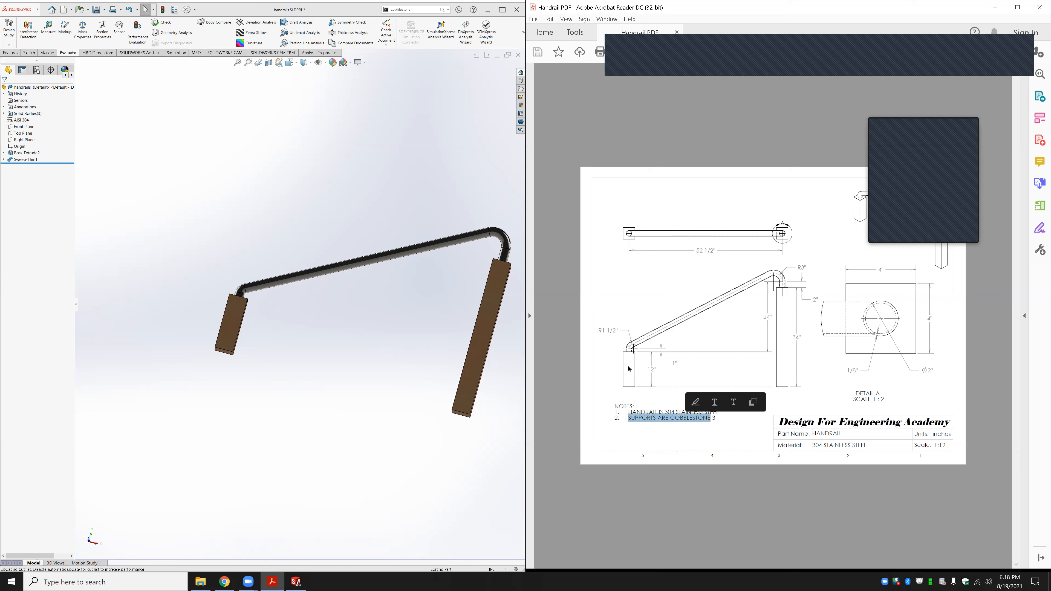
pyautogui.click(692, 429)
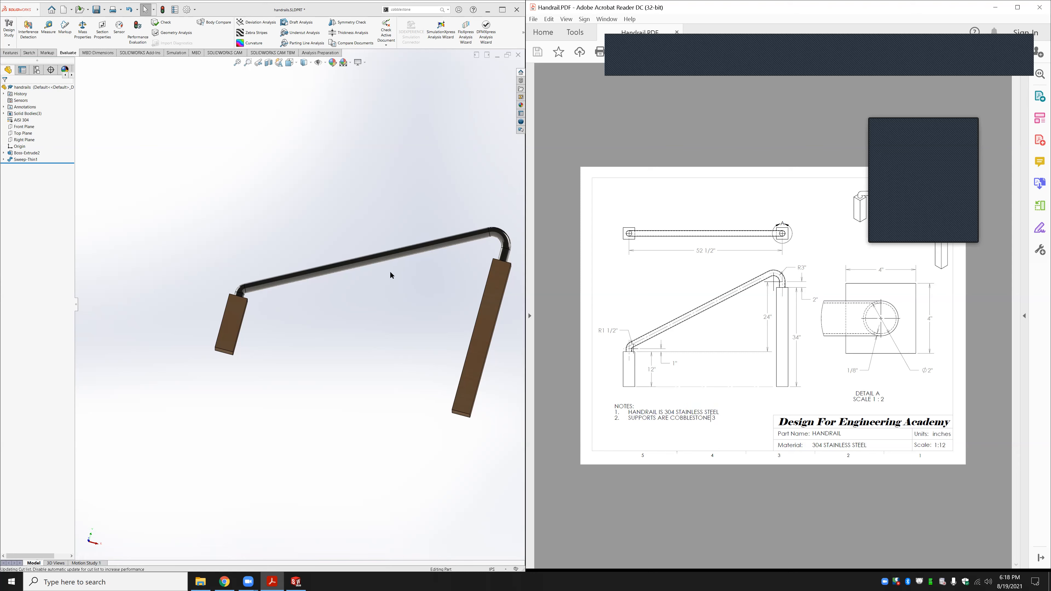
# Highlight the post extrusion and the sweep, expand the solid bodies folder, and inspect the short post and handrail bodies
pyautogui.moveTo(390, 276); pyautogui.dragTo(357, 321, button='middle')
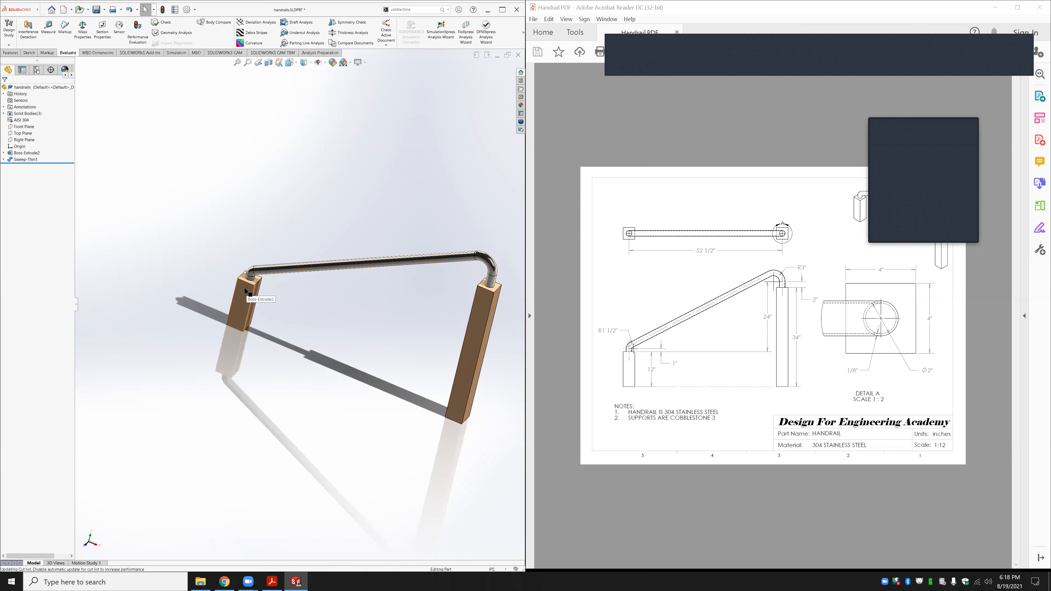
pyautogui.click(31, 153)
pyautogui.click(30, 159)
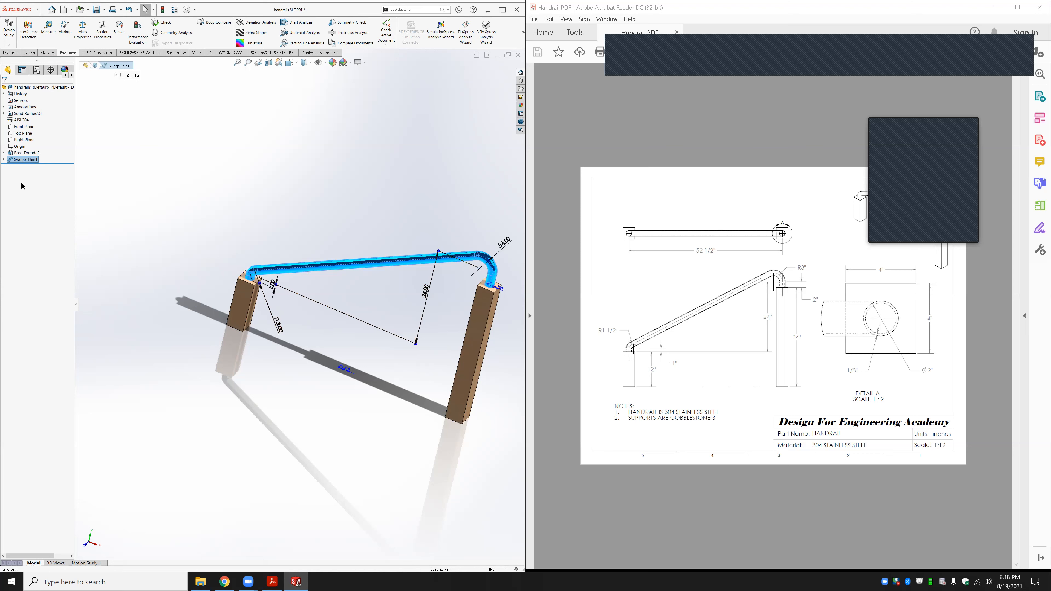
pyautogui.click(4, 114)
pyautogui.click(35, 120)
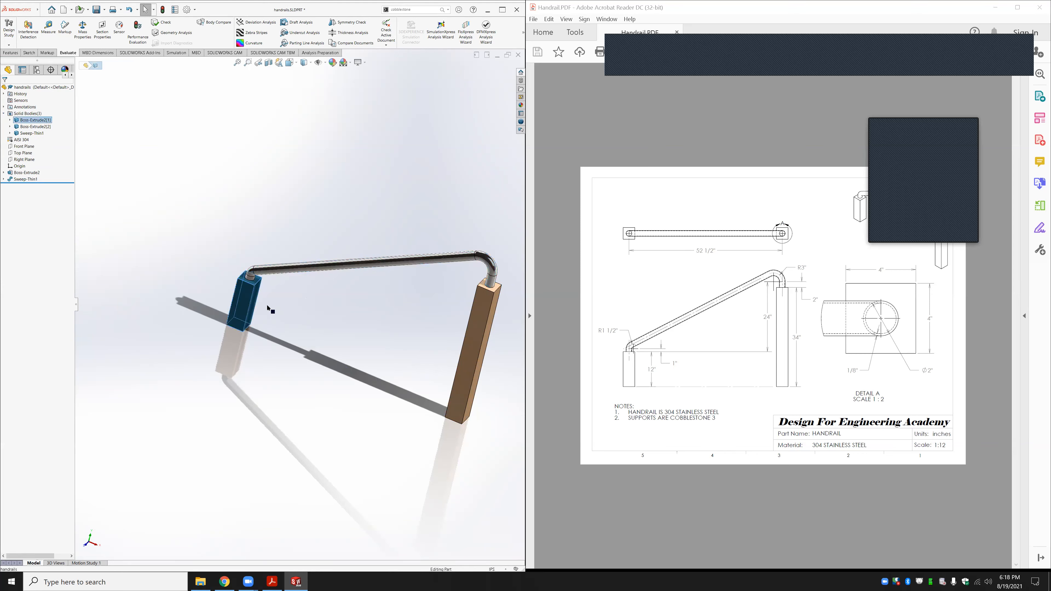
pyautogui.scroll(-5, 479, 325)
pyautogui.click(32, 133)
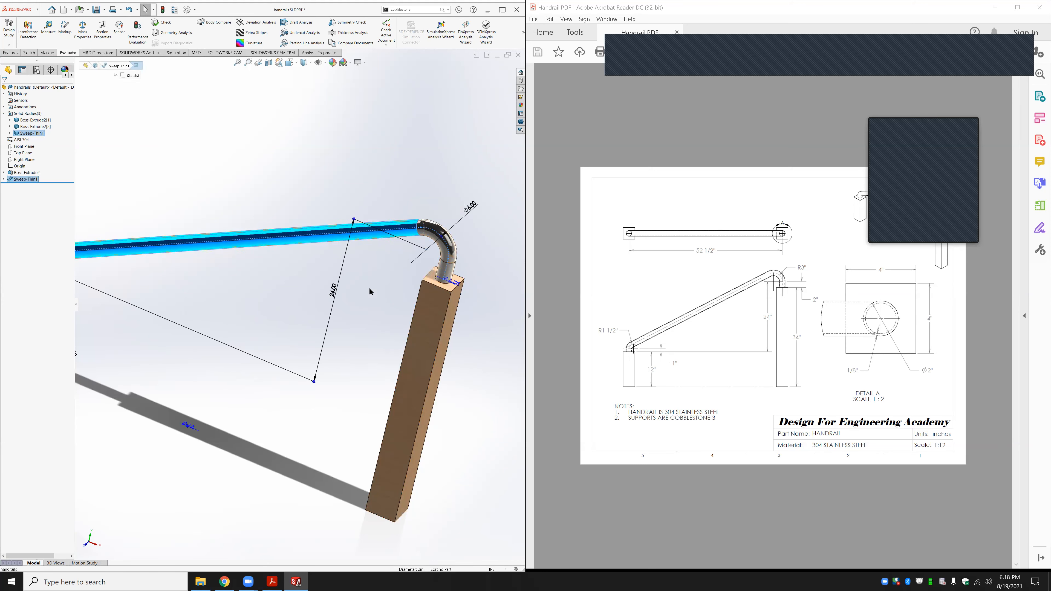
pyautogui.scroll(4, 392, 331)
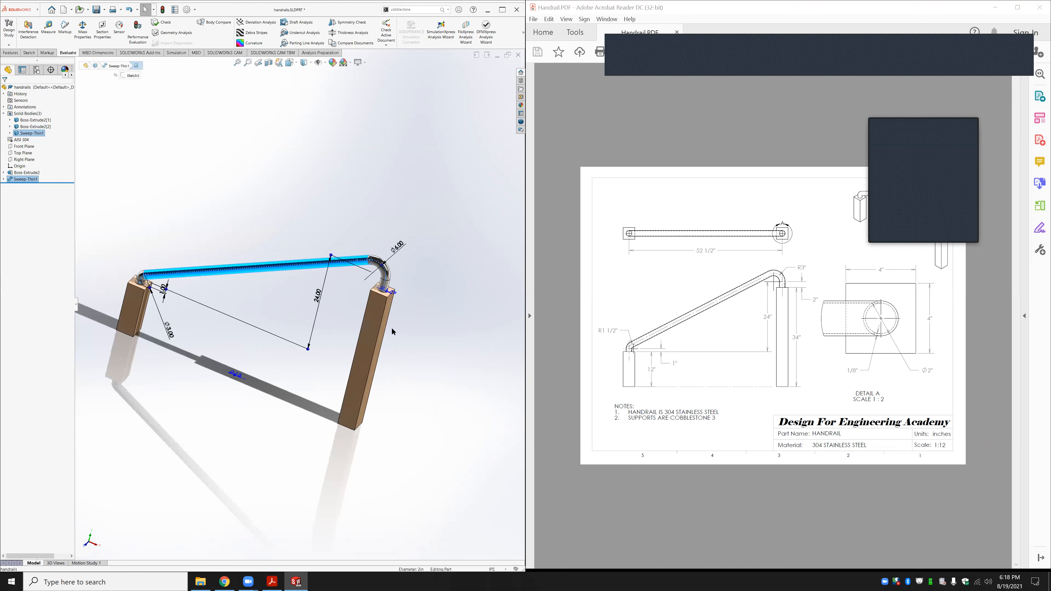
# Inspect the tall post and the short post in the model, and clear the selection
pyautogui.click(367, 338)
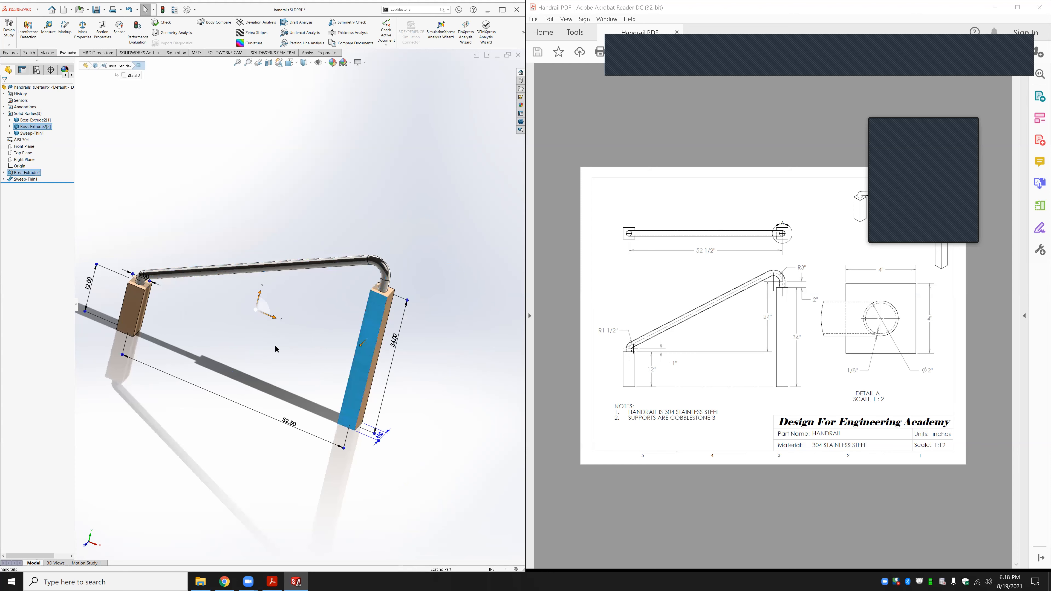
pyautogui.scroll(3, 358, 363)
pyautogui.scroll(-3, 214, 320)
pyautogui.click(204, 285)
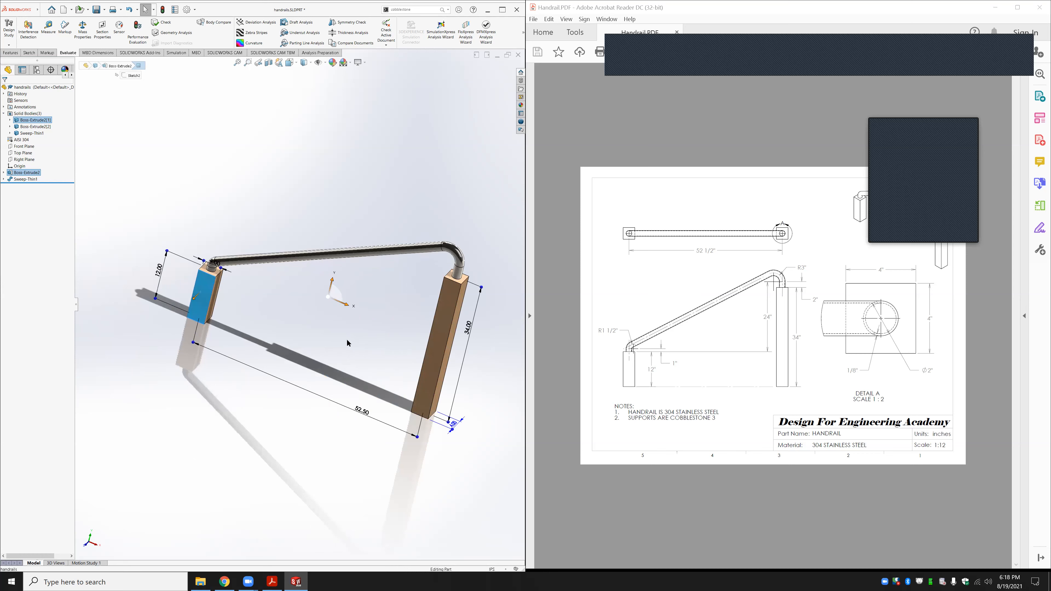
pyautogui.click(344, 346)
pyautogui.scroll(1, 340, 336)
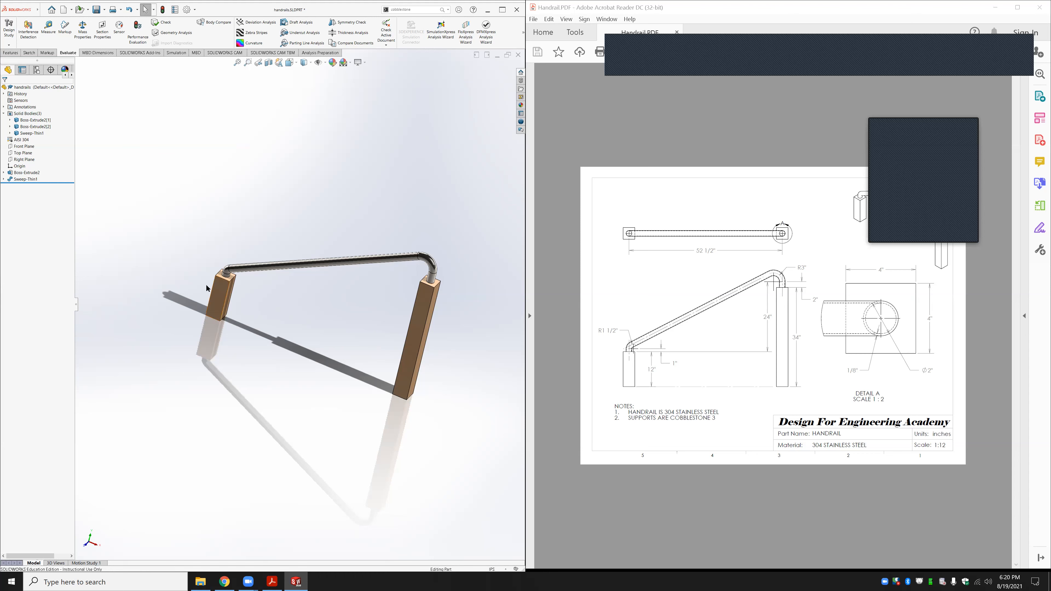
# Highlight the post extrusion, review its feature definition, and cancel without changing it
pyautogui.click(30, 173)
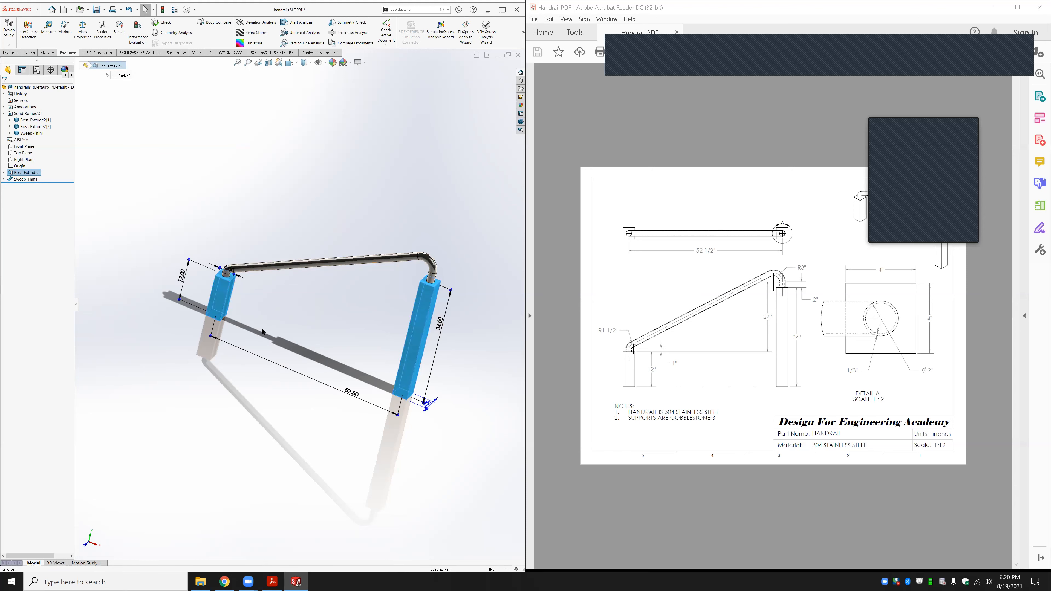
pyautogui.click(350, 336)
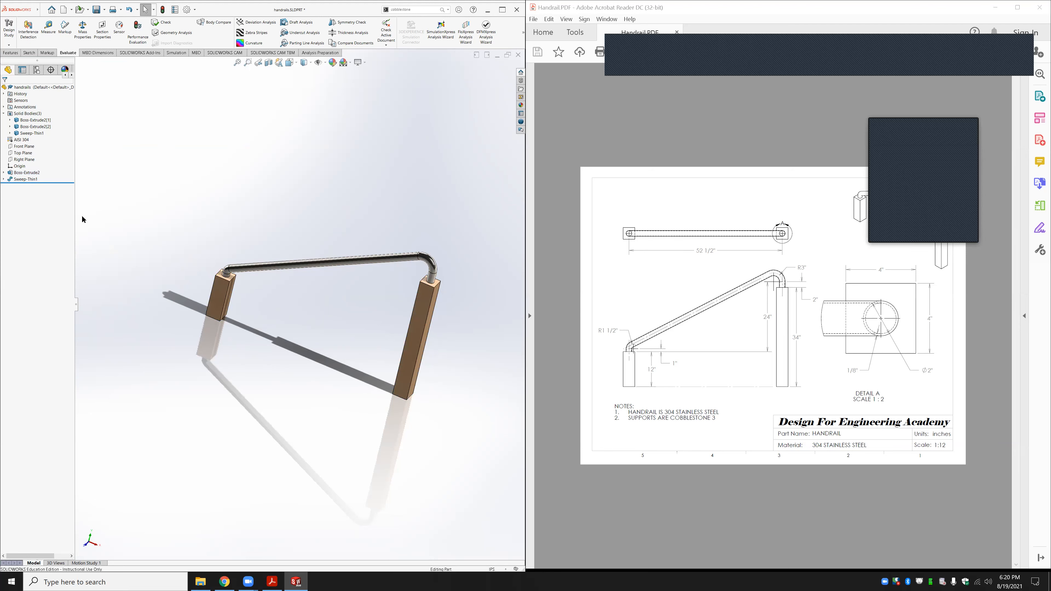
pyautogui.click(21, 170)
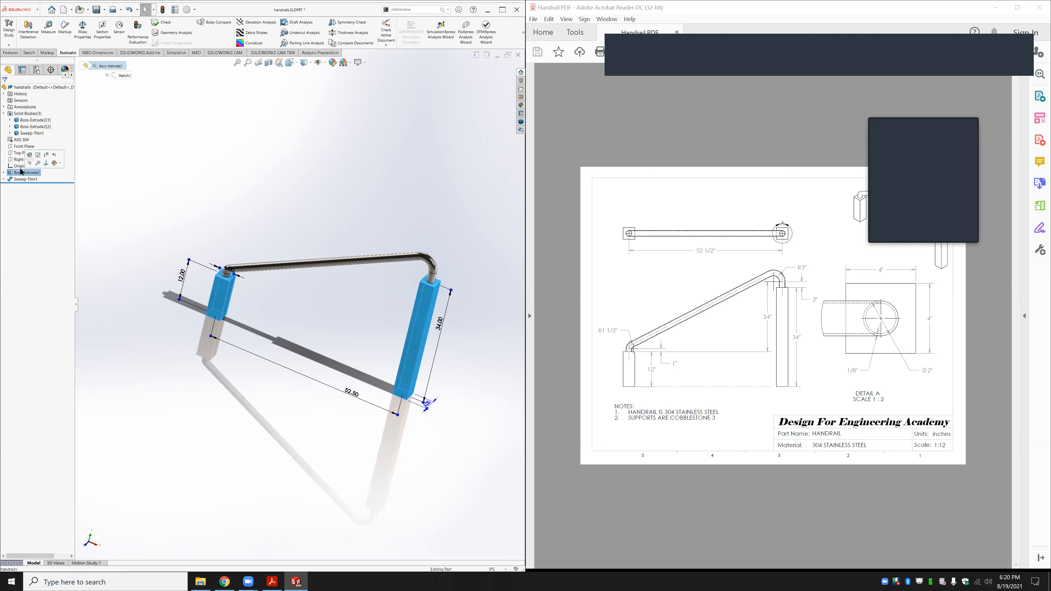
pyautogui.click(31, 155)
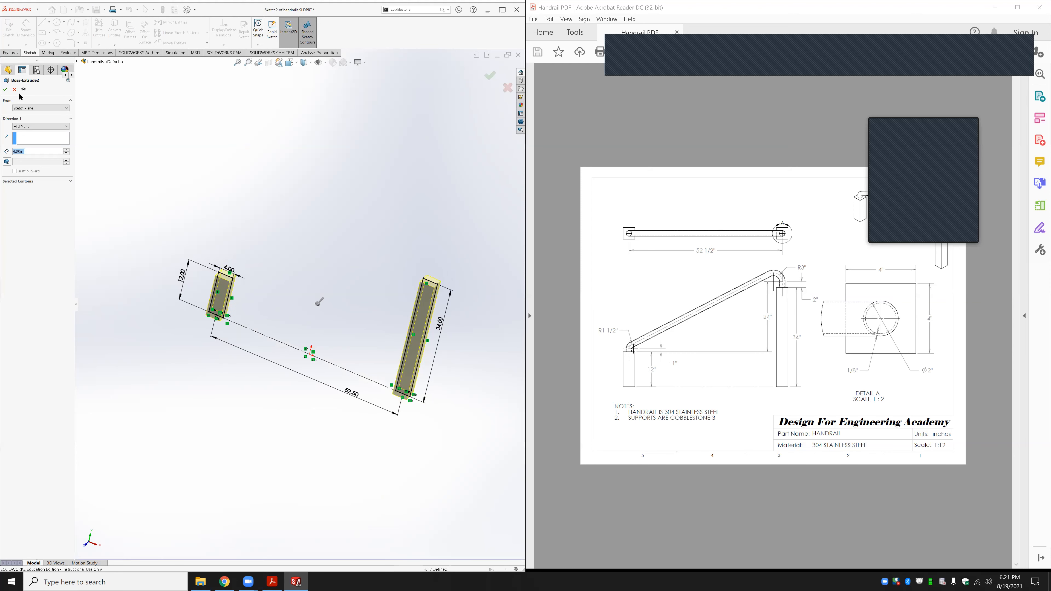
pyautogui.click(16, 89)
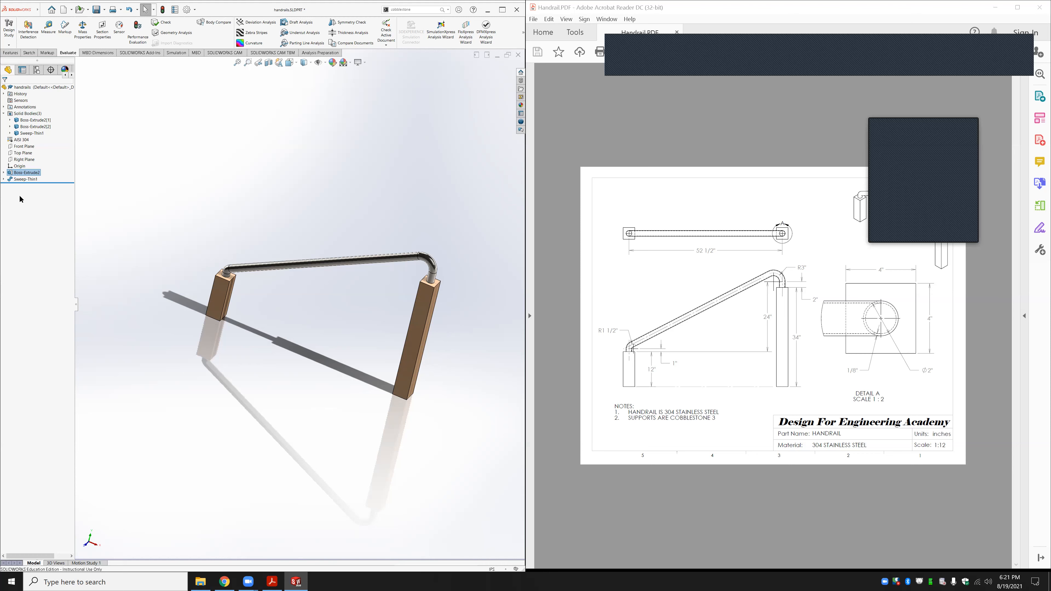
# Review the handrail sweep's profile, path and thin-feature settings, and accept them as they are
pyautogui.click(26, 179)
pyautogui.click(33, 164)
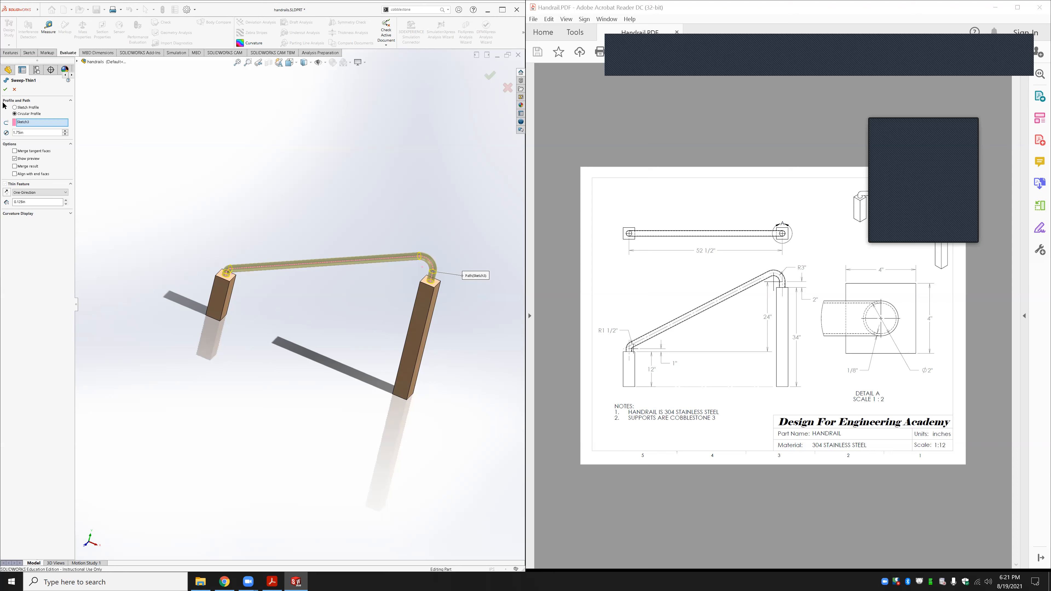
pyautogui.click(5, 89)
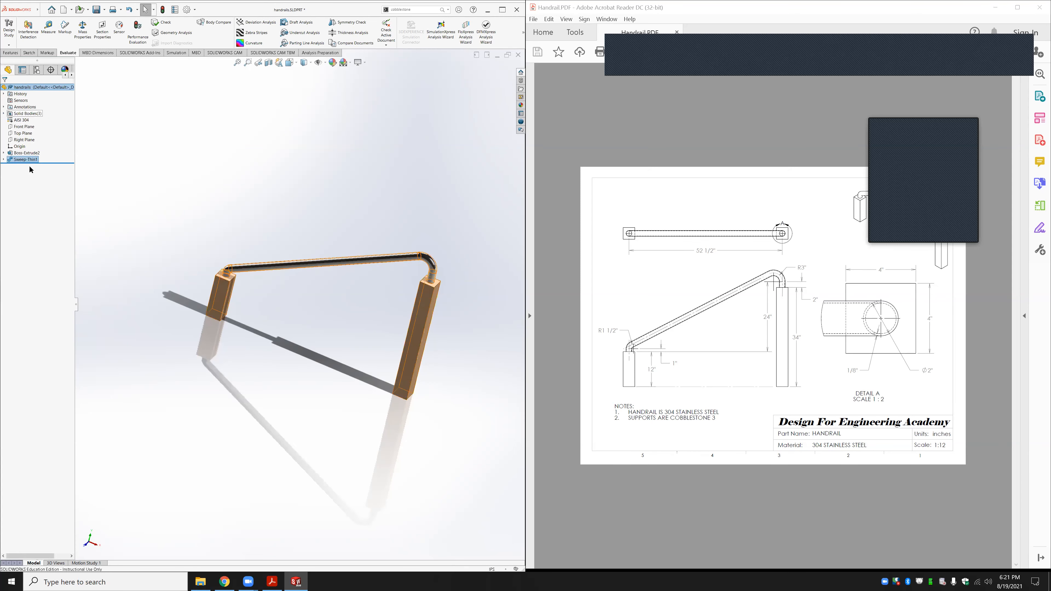
# Expand the solid bodies folder, clear the selection, and save the handrail part
pyautogui.click(4, 113)
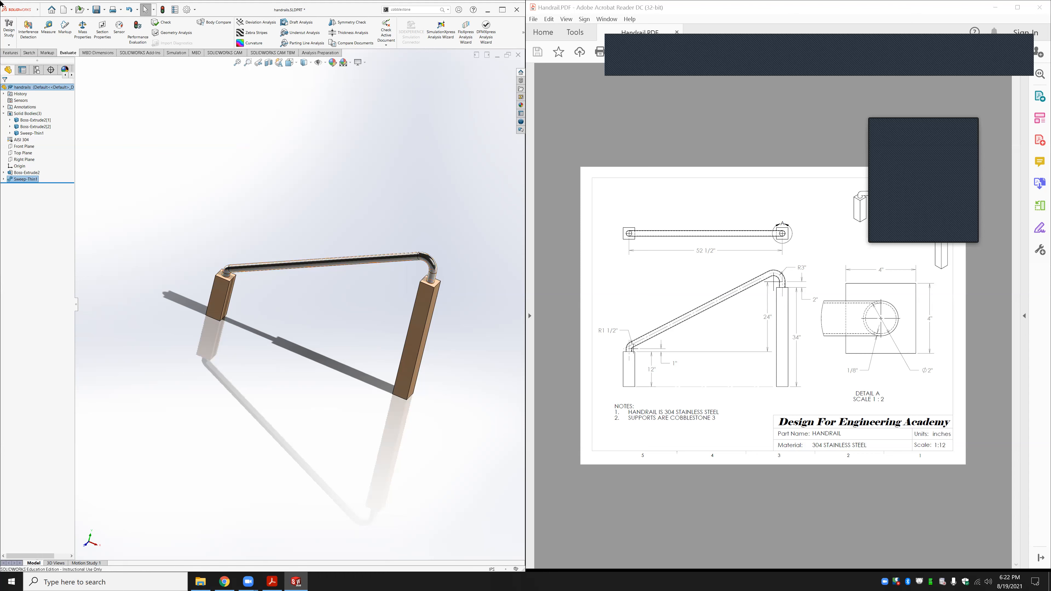
pyautogui.click(243, 143)
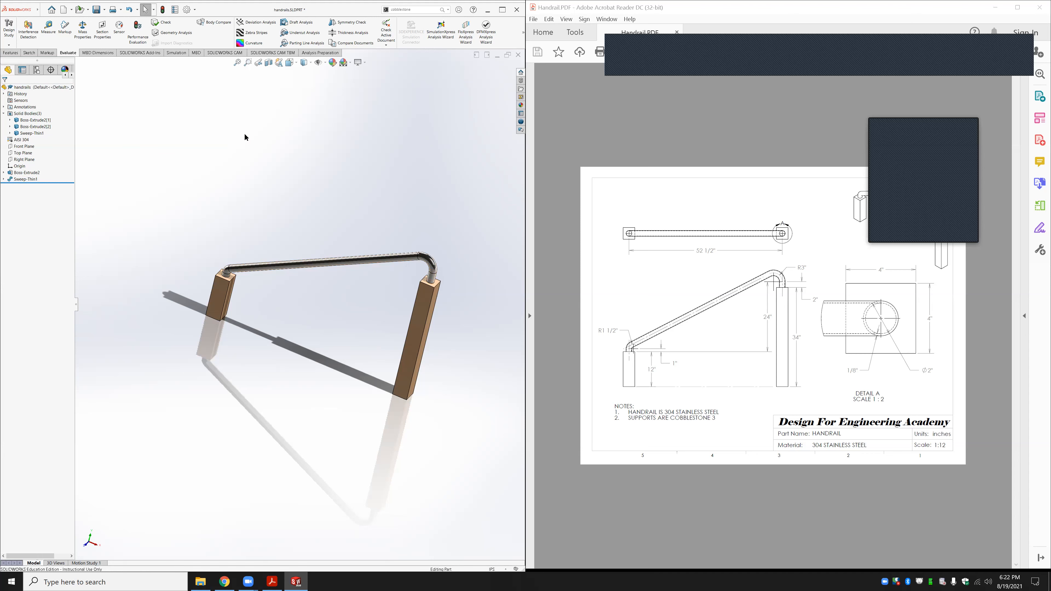
pyautogui.hotkey('ctrl', 's')
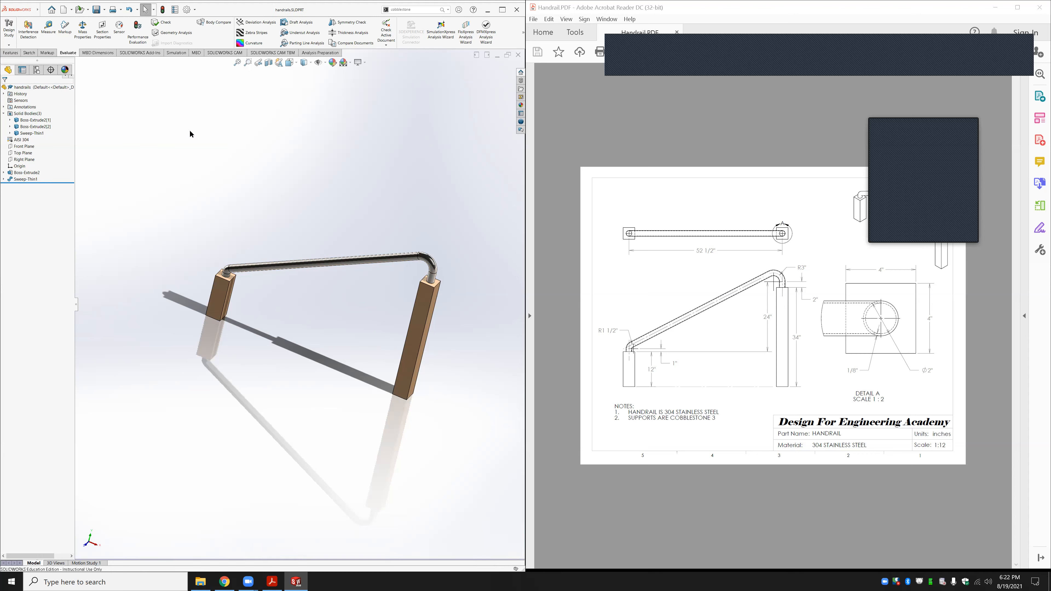
# Close the finished handrail part and create a new blank part
pyautogui.hotkey('ctrl', 'w')
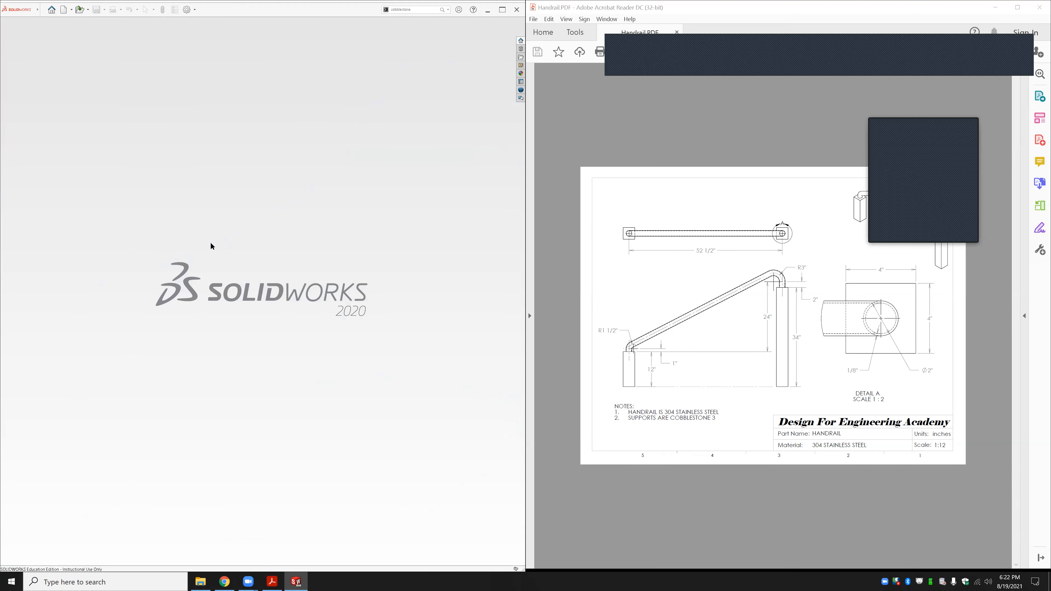
pyautogui.hotkey('ctrl', 'n')
pyautogui.press('Return')
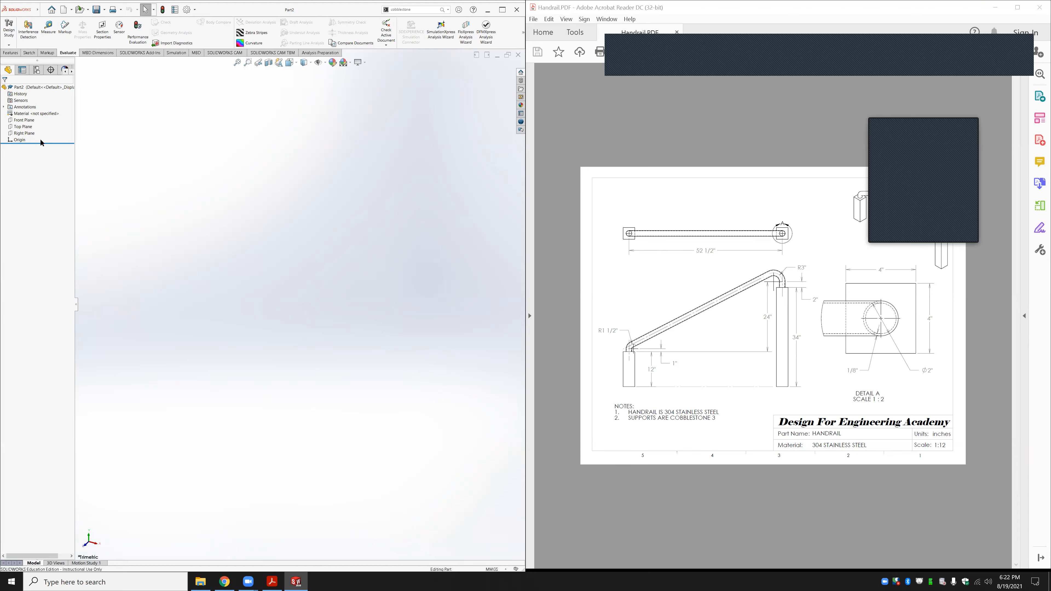
# On the Front Plane, sketch a horizontal line about 107 mm long just below the origin
pyautogui.click(30, 122)
pyautogui.click(63, 111)
pyautogui.click(30, 52)
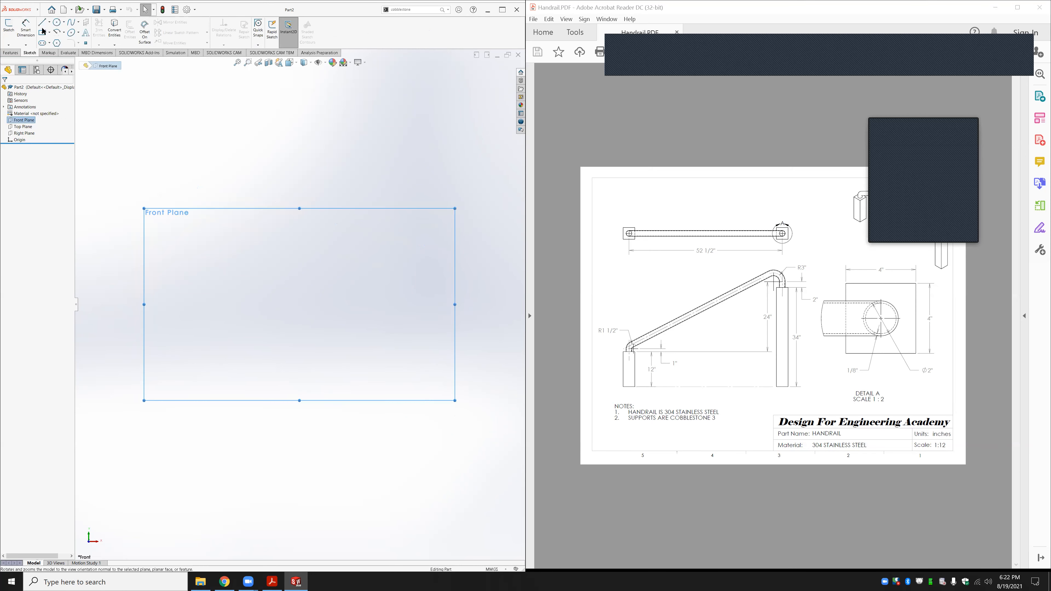
pyautogui.click(42, 22)
pyautogui.moveTo(191, 325); pyautogui.dragTo(378, 327)
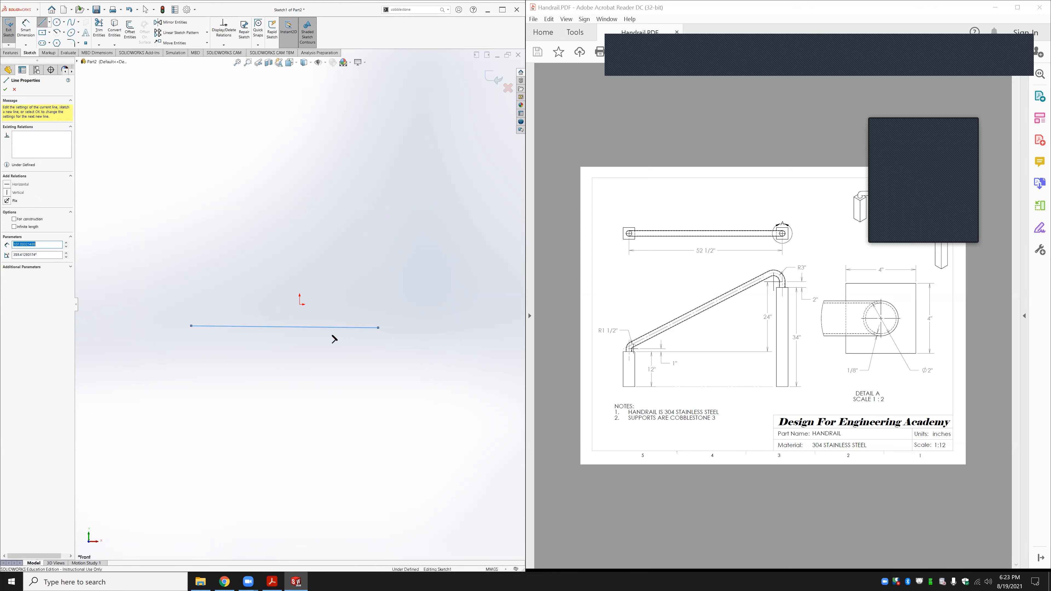
pyautogui.press('Escape')
pyautogui.click(322, 328)
pyautogui.click(337, 303)
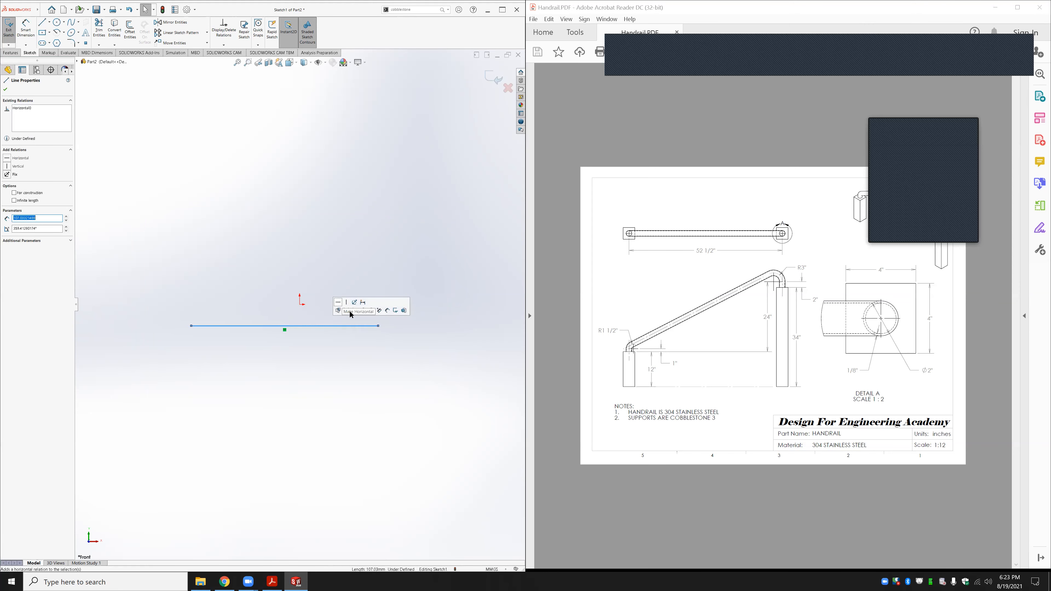
# Convert the horizontal line to construction geometry and constrain its midpoint to the origin
pyautogui.click(295, 327)
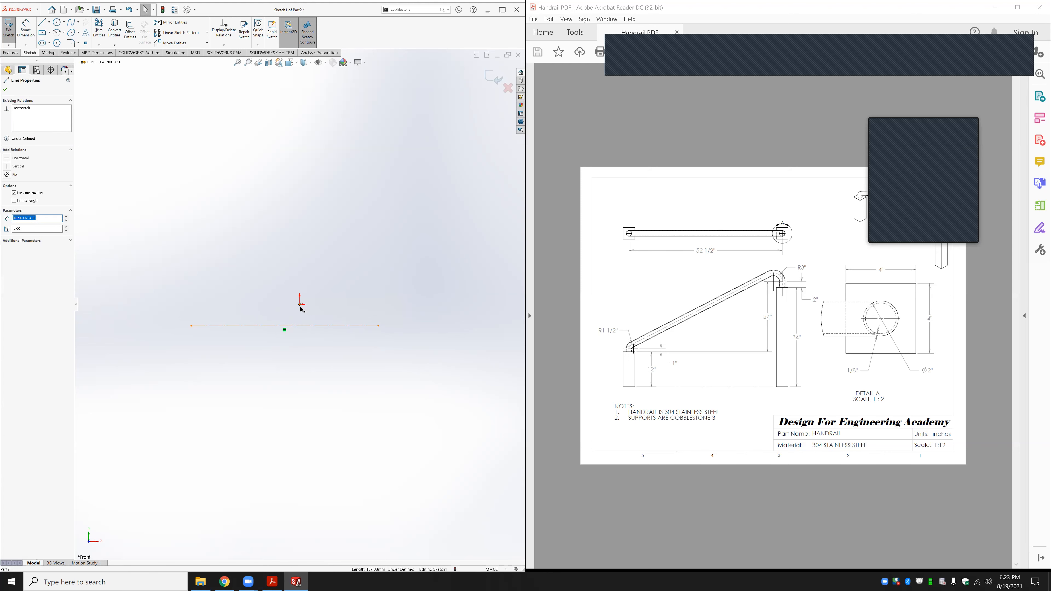
pyautogui.keyDown('ctrl'); pyautogui.click(301, 305); pyautogui.keyUp('ctrl')
pyautogui.click(316, 279)
pyautogui.click(316, 360)
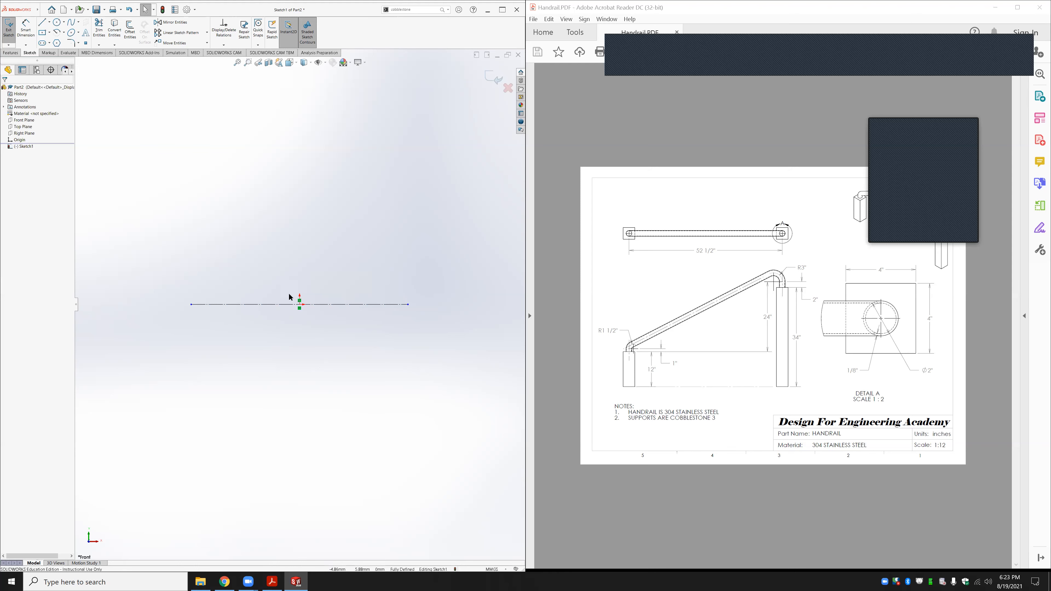
# Sketch a narrow upright rectangle with lines around the construction line's left endpoint, its base split at that endpoint
pyautogui.press('l')
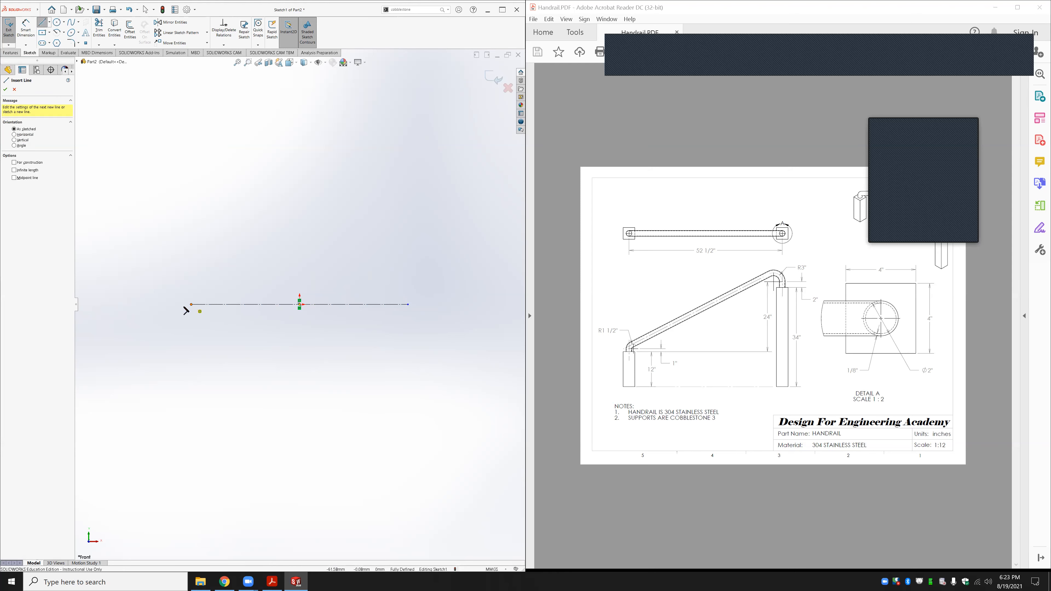
pyautogui.click(191, 304)
pyautogui.click(179, 304)
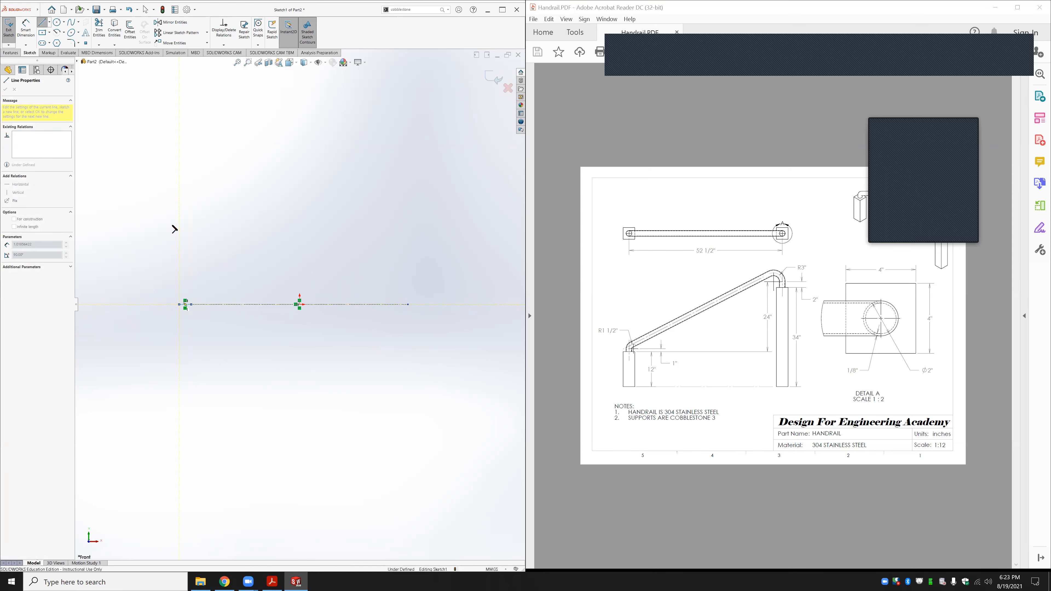
pyautogui.click(179, 205)
pyautogui.click(202, 205)
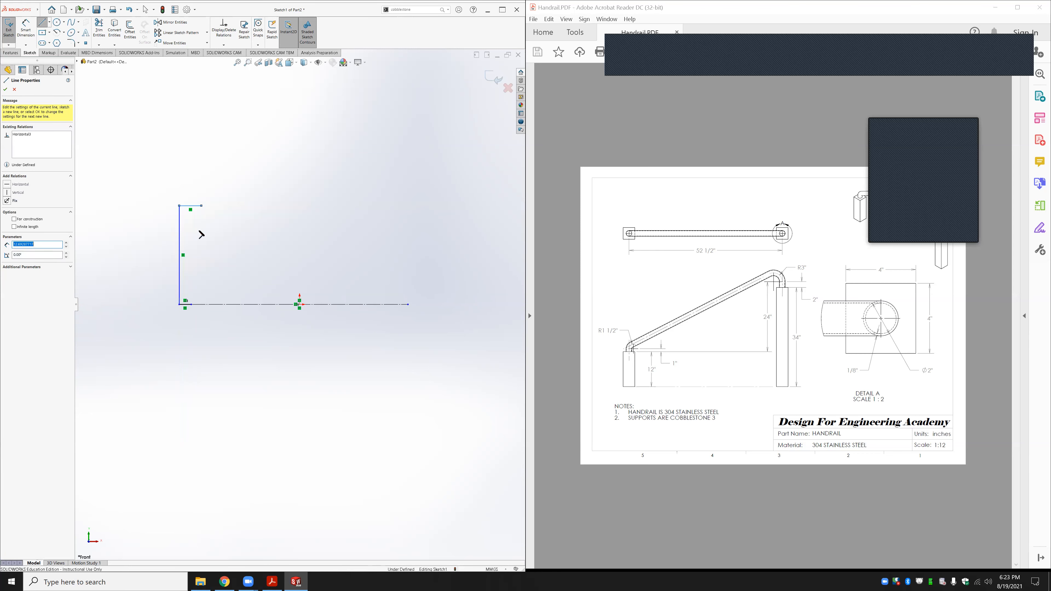
pyautogui.click(201, 305)
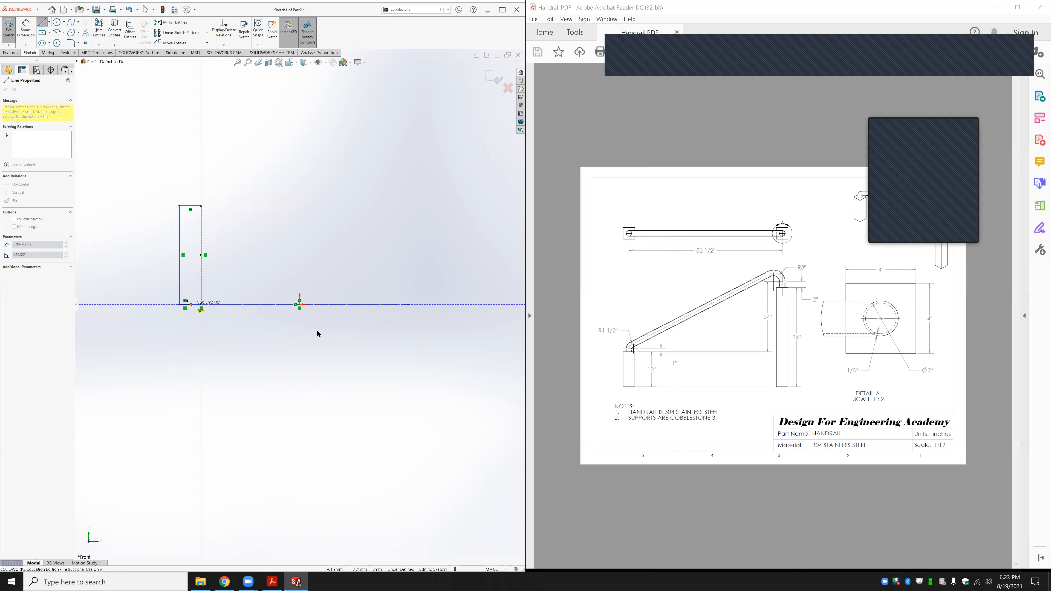
# Sketch a second upright rectangle with lines around the construction line's right endpoint, its base split at that endpoint
pyautogui.click(431, 305)
pyautogui.click(432, 200)
pyautogui.click(395, 200)
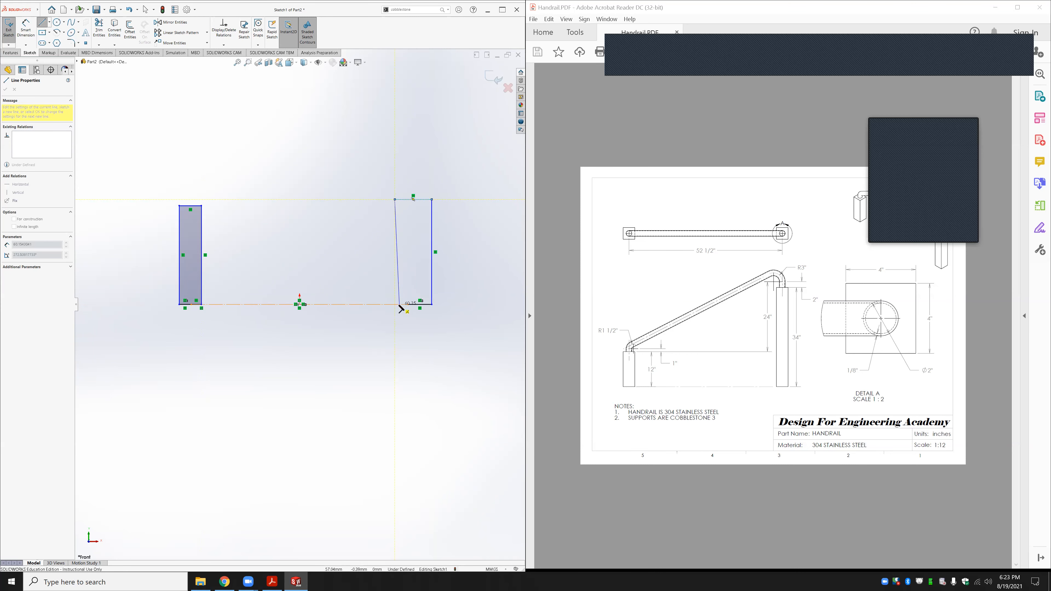
pyautogui.click(414, 309)
pyautogui.press('Escape')
# Make the four base segments of the two post rectangles equal in length
pyautogui.click(410, 305)
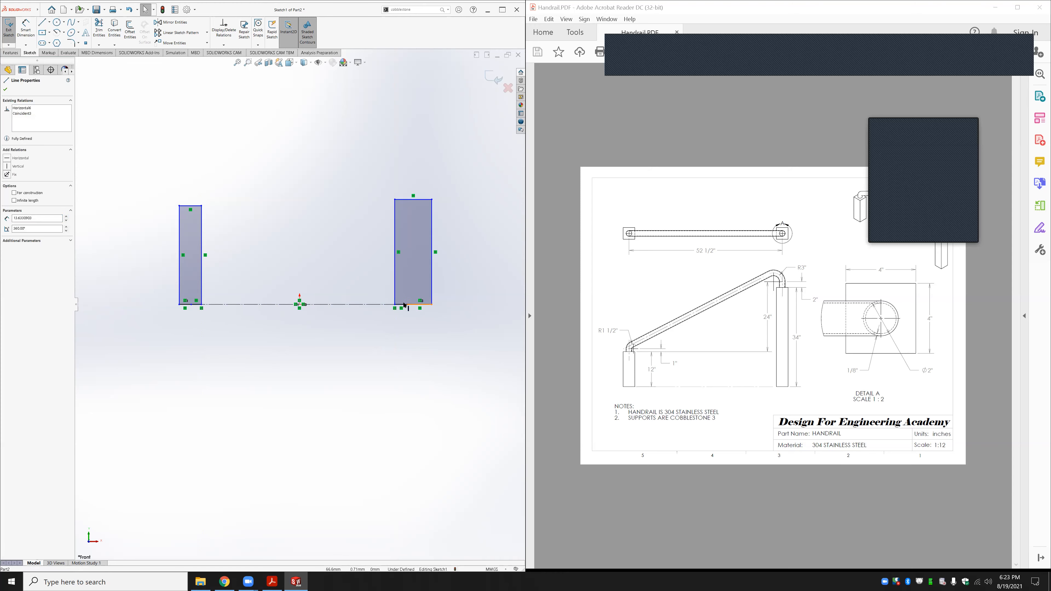
pyautogui.keyDown('ctrl'); pyautogui.click(220, 305); pyautogui.keyUp('ctrl')
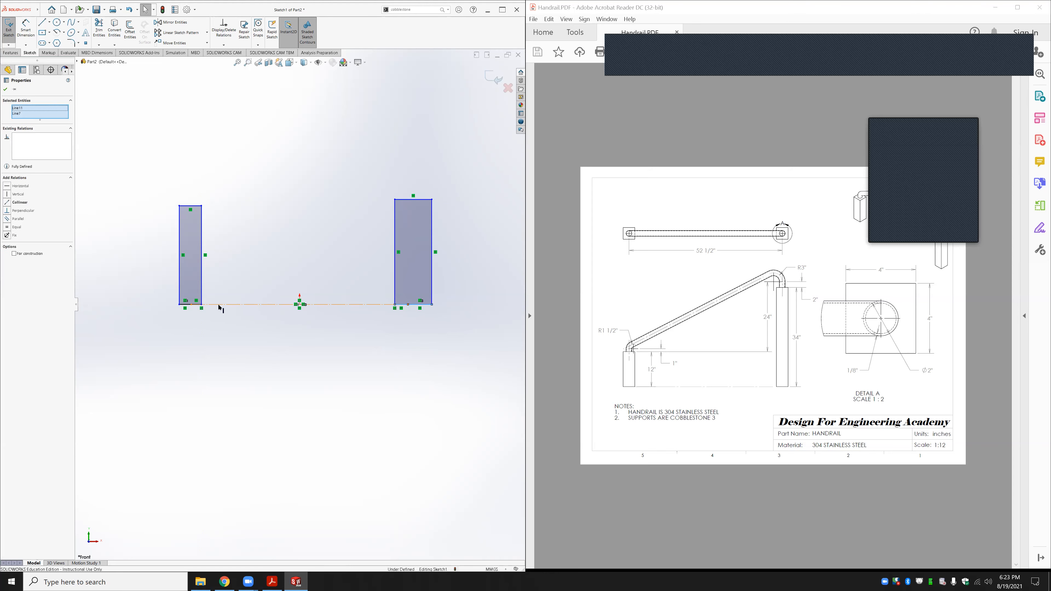
pyautogui.keyDown('ctrl'); pyautogui.click(183, 305); pyautogui.keyUp('ctrl')
pyautogui.keyDown('ctrl'); pyautogui.click(179, 301); pyautogui.keyUp('ctrl')
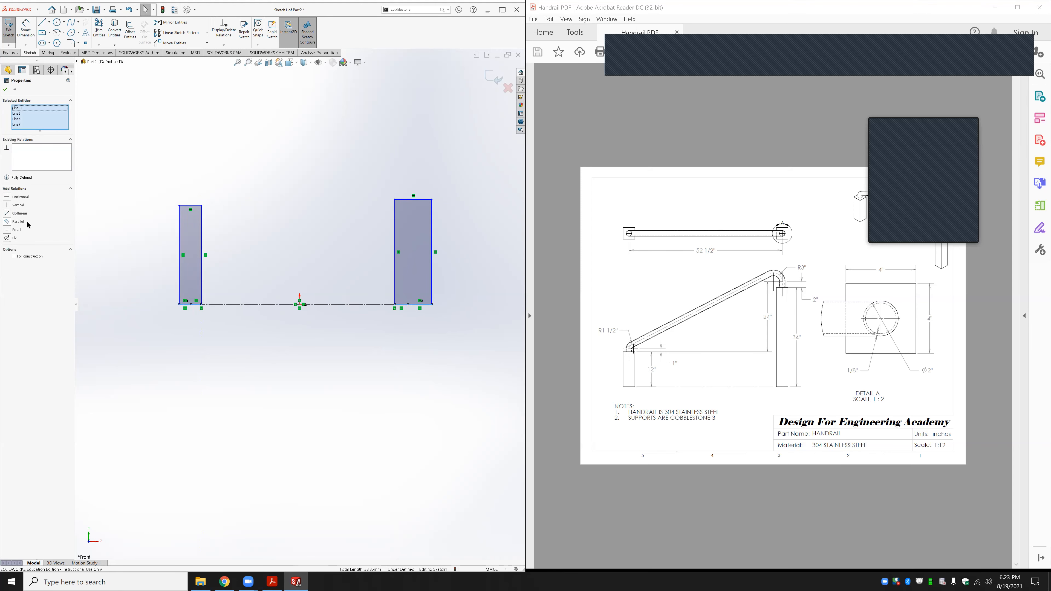
pyautogui.click(16, 230)
# Dimension the left post rectangle 4 mm wide and 12 mm high
pyautogui.click(23, 35)
pyautogui.click(190, 206)
pyautogui.click(190, 186)
pyautogui.write('4')
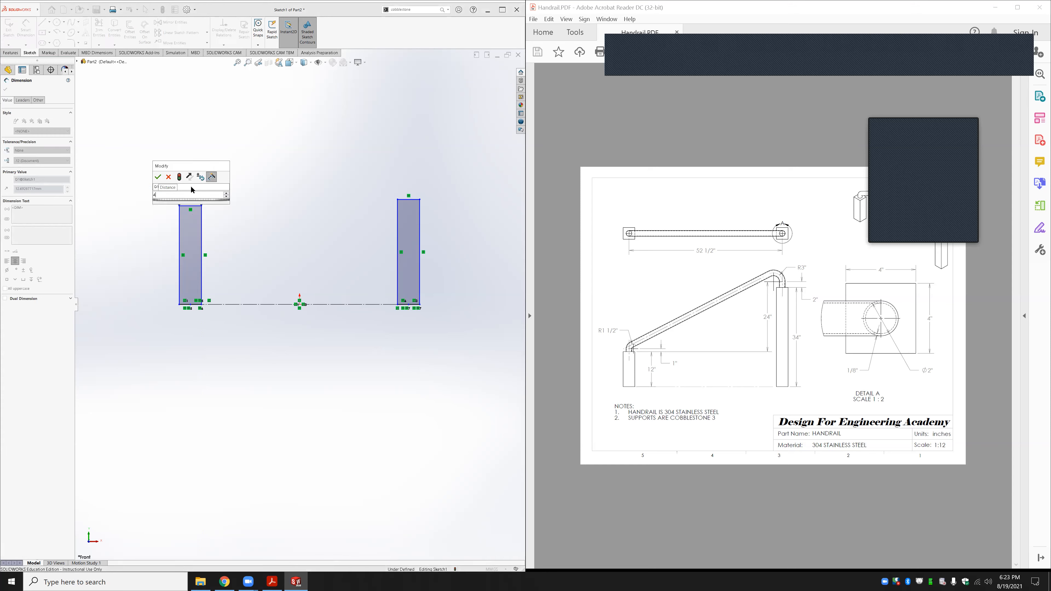
pyautogui.press('Return')
pyautogui.click(183, 229)
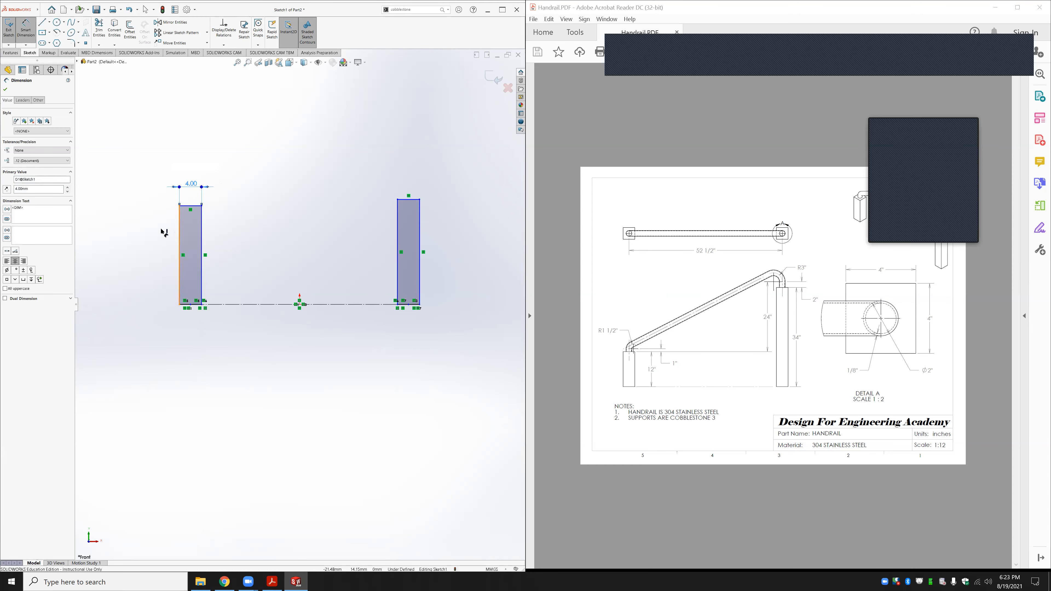
pyautogui.click(153, 234)
pyautogui.write('12')
pyautogui.press('Return')
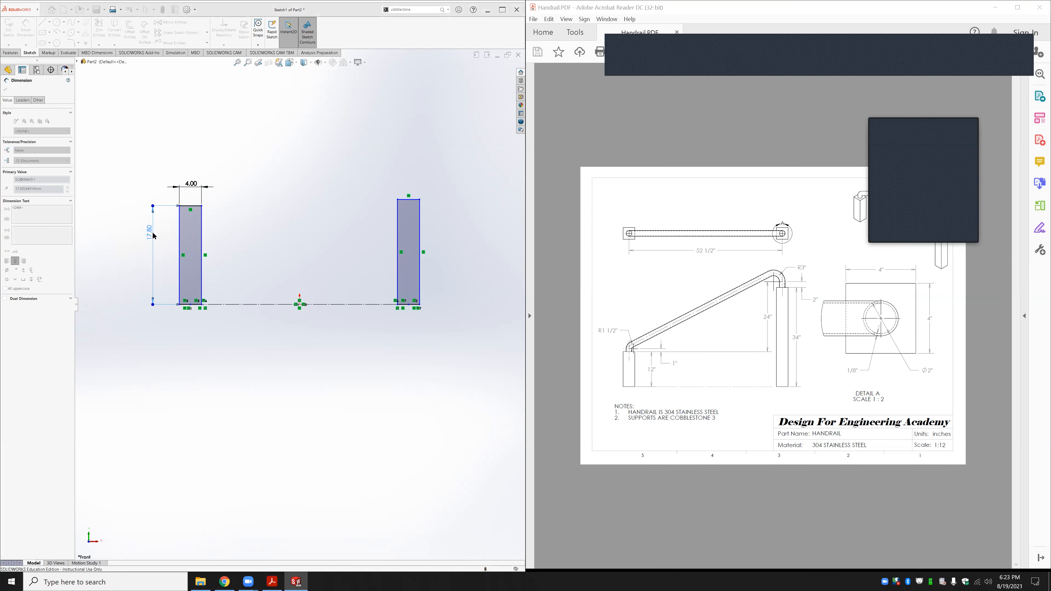
# Dimension the right post rectangle 34 mm high
pyautogui.click(432, 232)
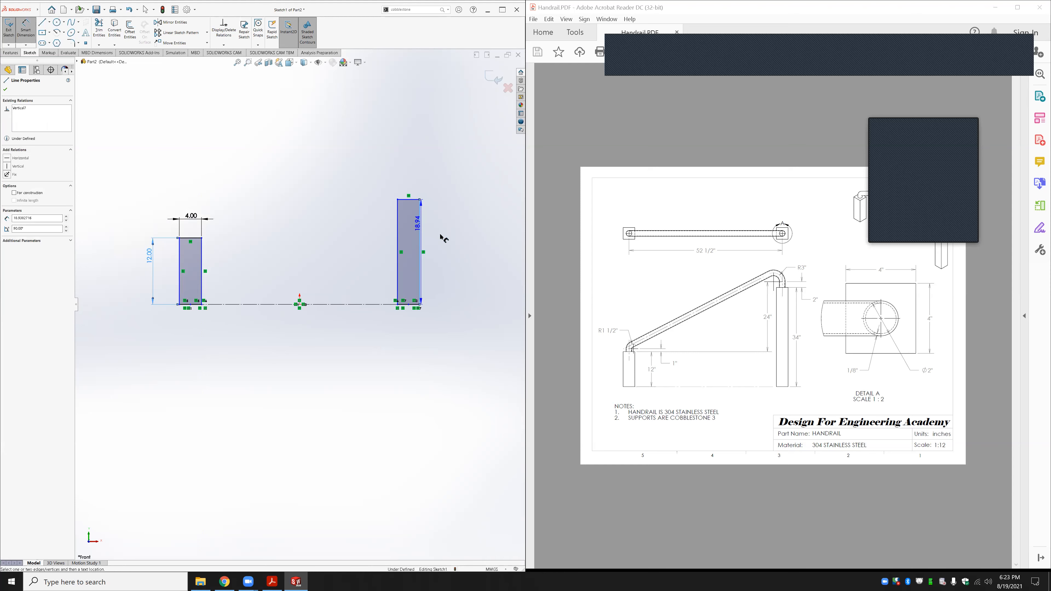
pyautogui.click(441, 235)
pyautogui.write('34')
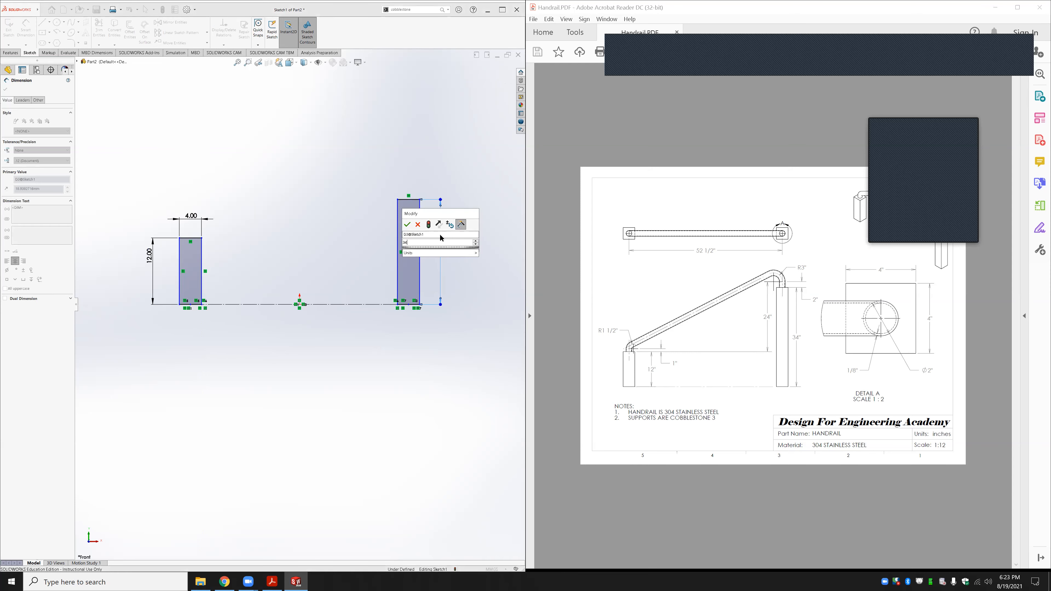
pyautogui.press('Return')
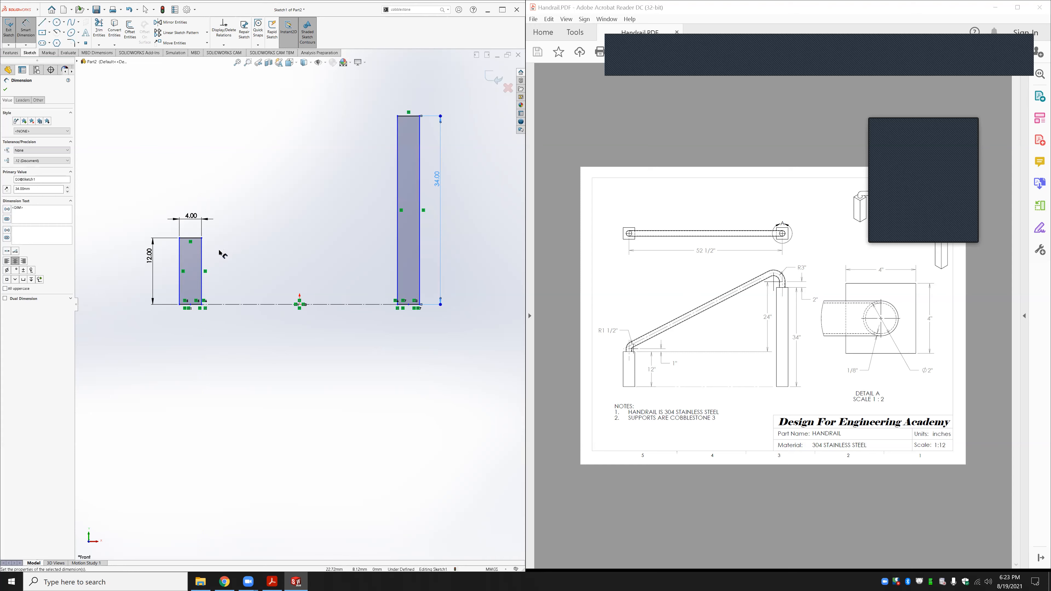
pyautogui.press('Escape')
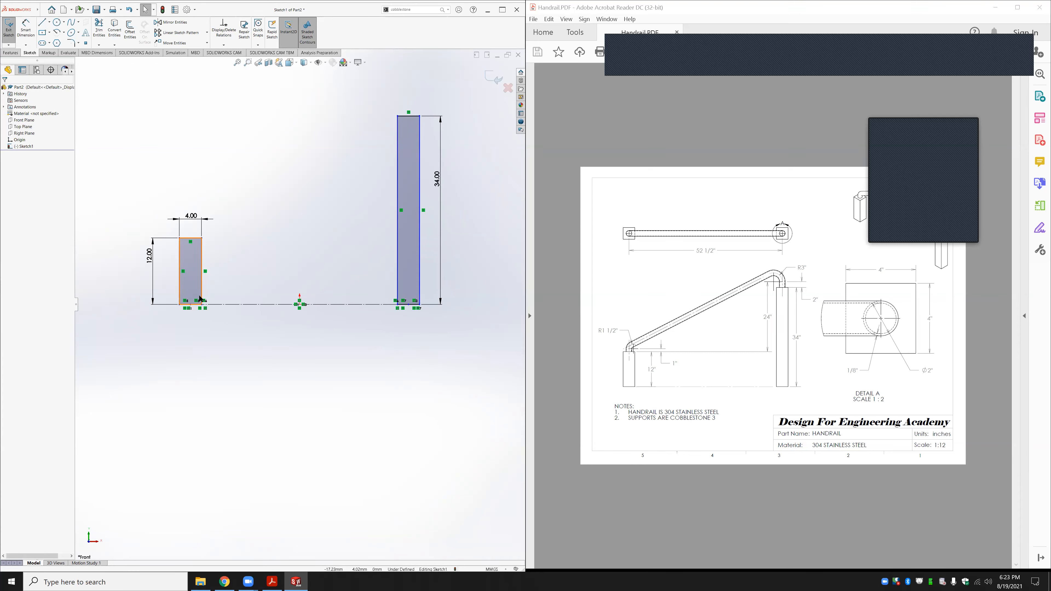
# Dimension the construction line between the post centres to 52.5 mm
pyautogui.scroll(-1, 188, 243)
pyautogui.scroll(1, 299, 305)
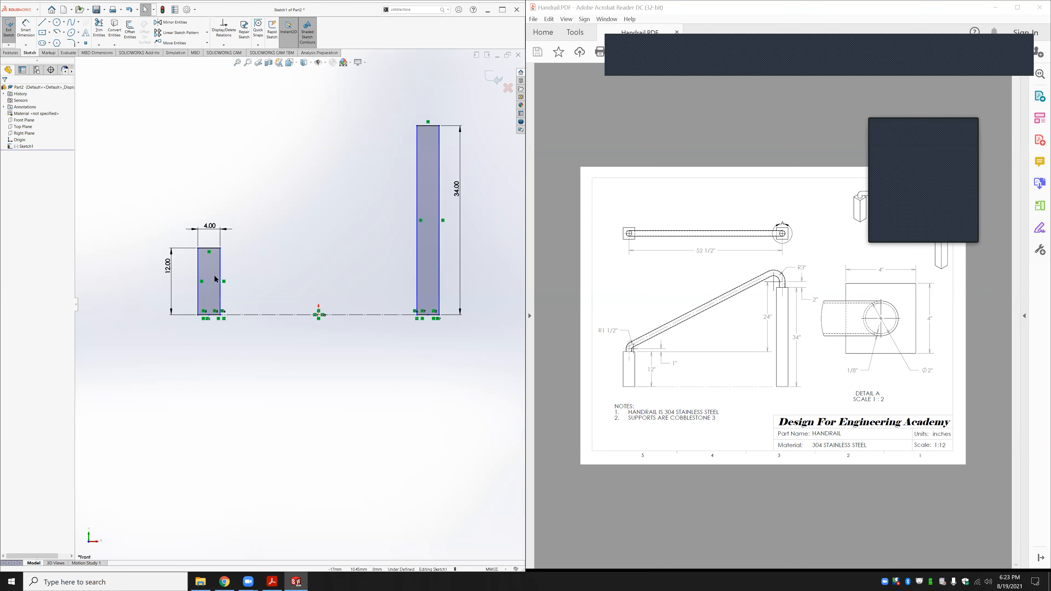
pyautogui.moveTo(220, 248)
pyautogui.mouseDown()
pyautogui.moveTo(241, 237)
pyautogui.moveTo(235, 225)
pyautogui.moveTo(218, 232)
pyautogui.mouseUp()
pyautogui.click(31, 27)
pyautogui.click(276, 315)
pyautogui.click(294, 361)
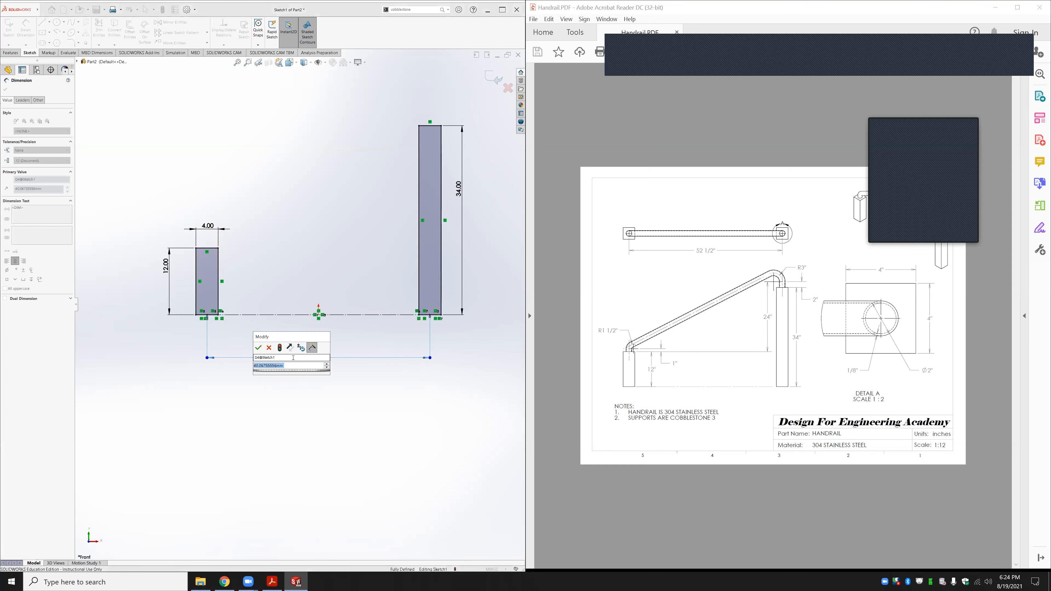
pyautogui.write('52.5')
pyautogui.press('Return')
pyautogui.press('Escape')
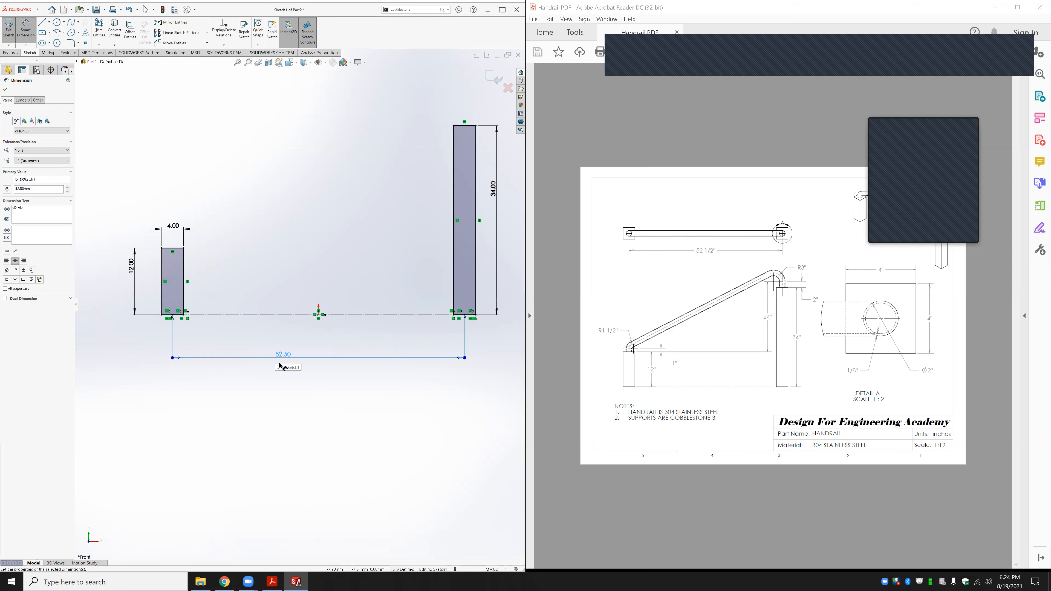
# Extrude both post profiles with a Mid Plane end condition and a depth of 4 mm
pyautogui.scroll(2, 290, 322)
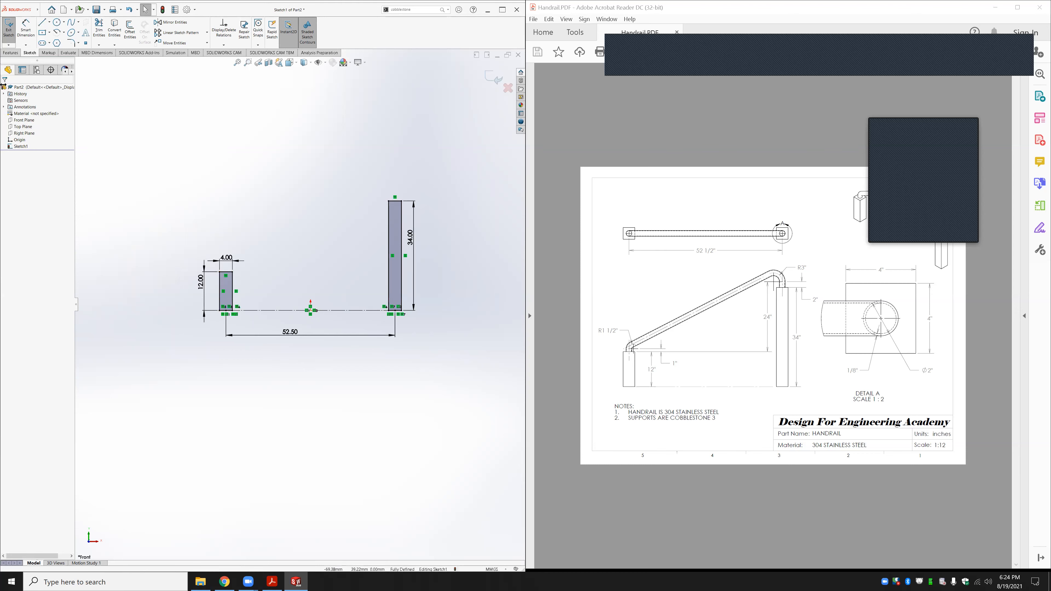
pyautogui.click(10, 53)
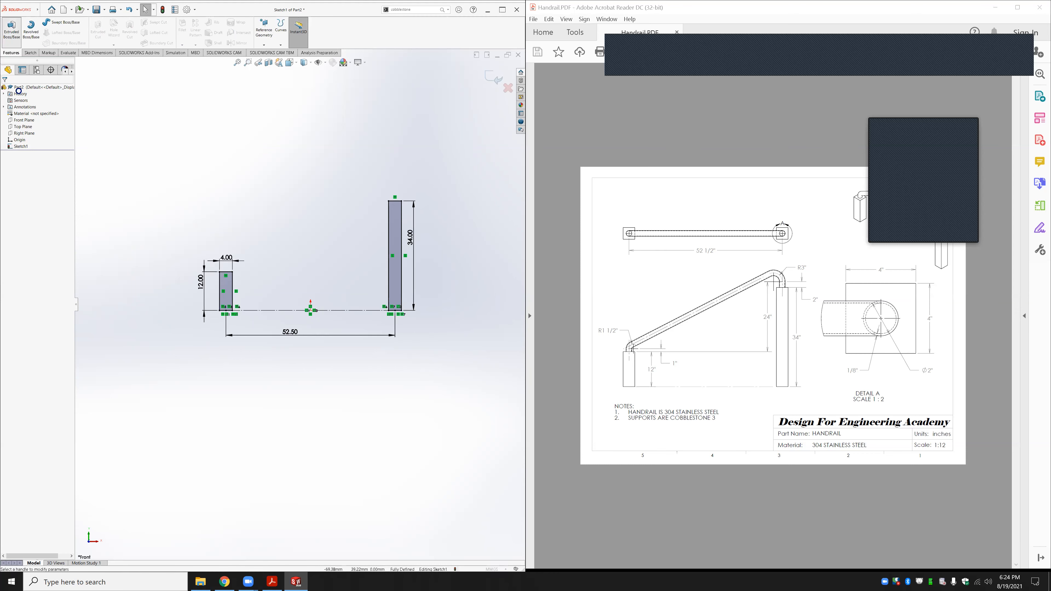
pyautogui.click(11, 30)
pyautogui.click(29, 126)
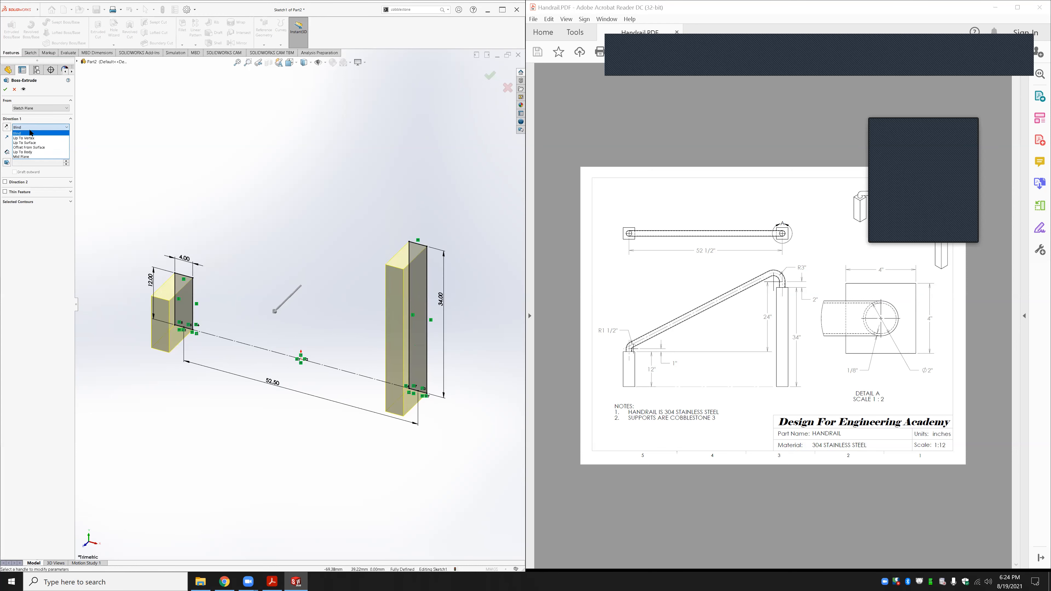
pyautogui.click(25, 155)
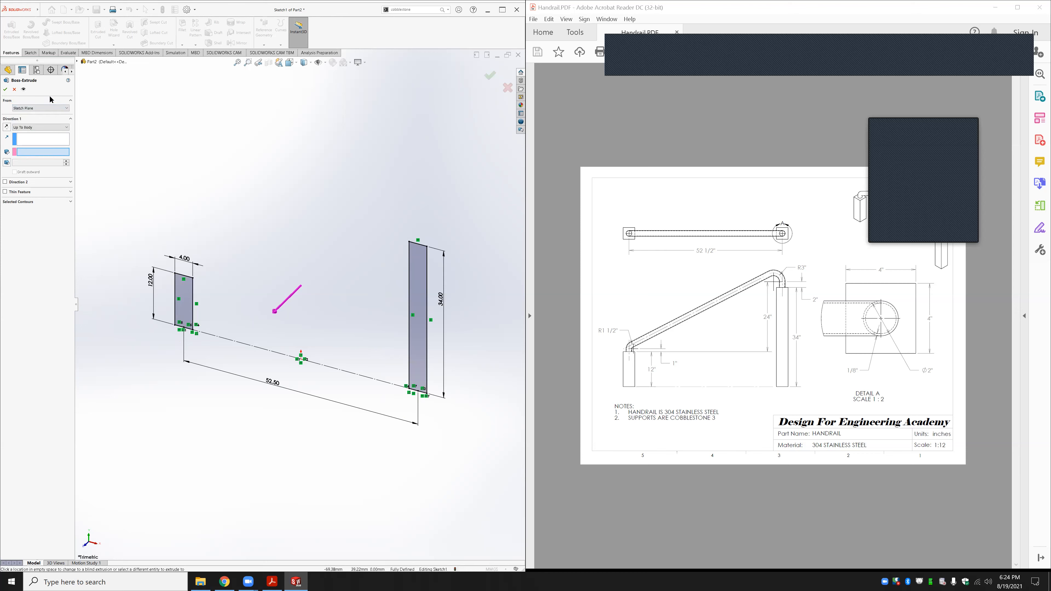
pyautogui.click(33, 126)
pyautogui.click(25, 152)
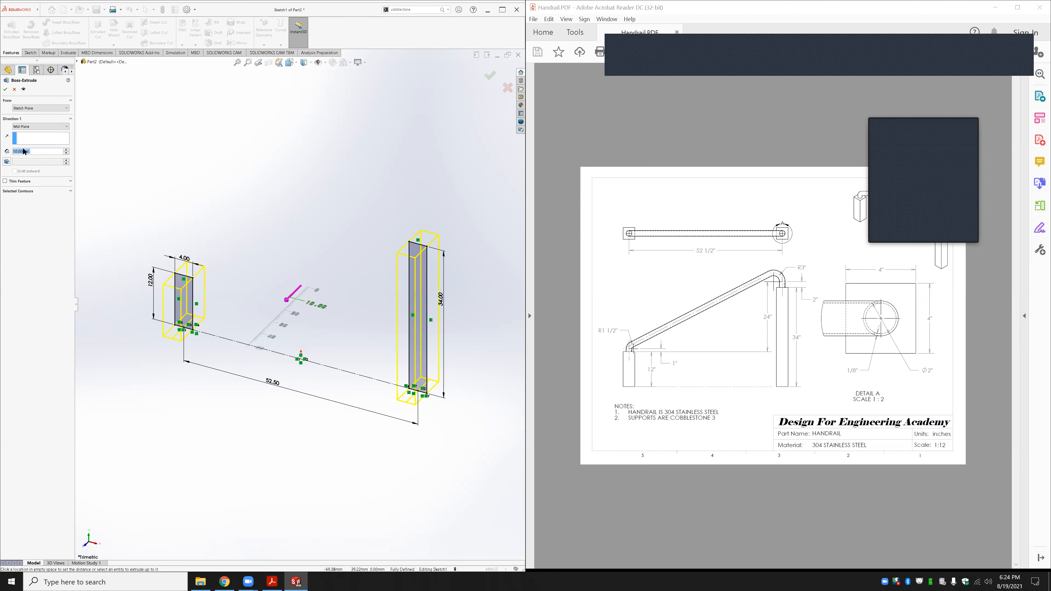
pyautogui.write('4')
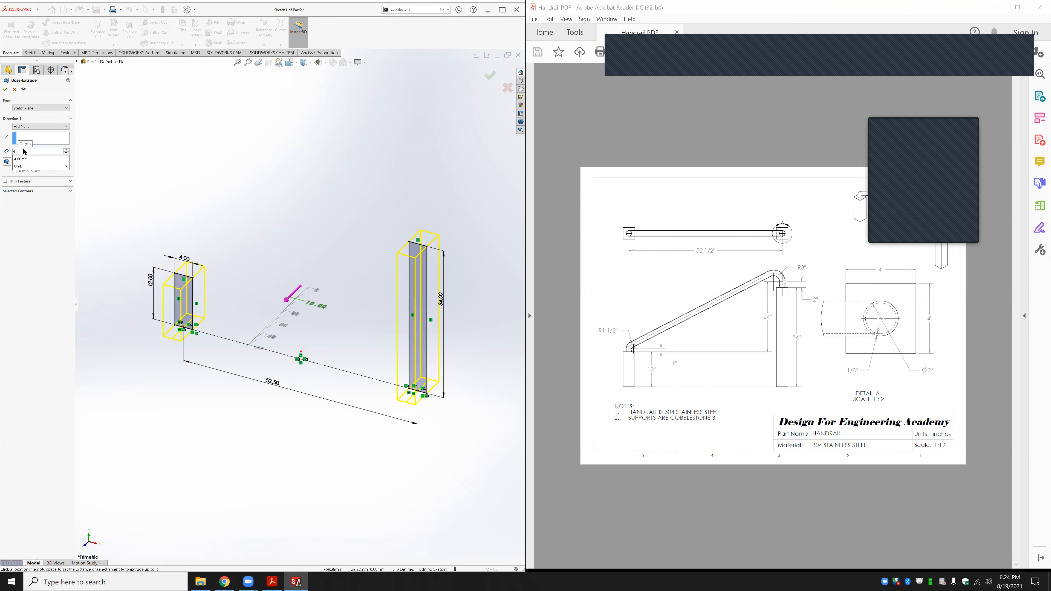
pyautogui.press('Return')
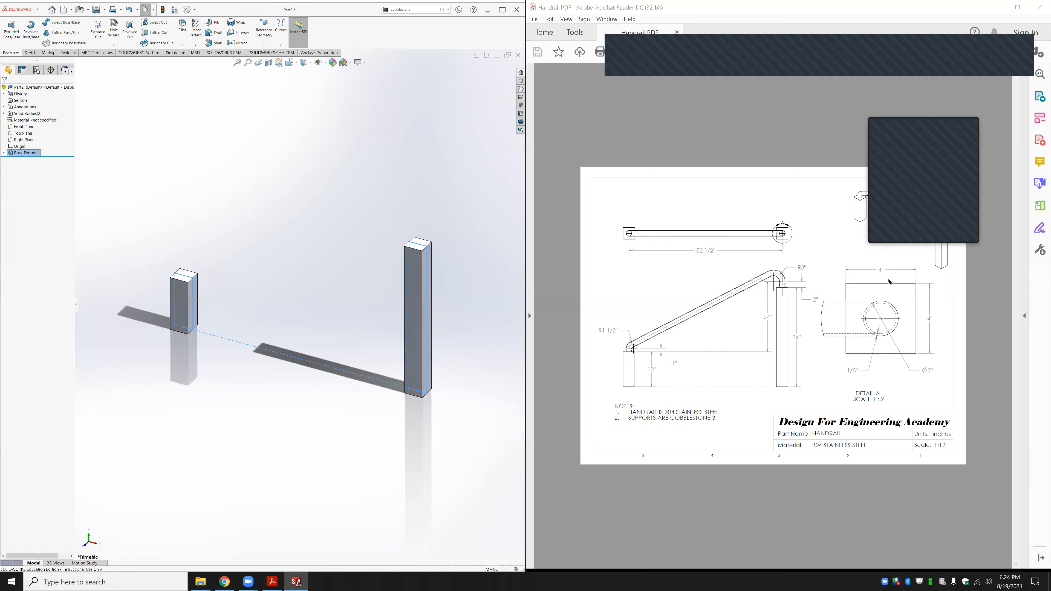
# Start a sketch on the Front Plane and draw a short vertical line up from the midpoint of each post's top edge
pyautogui.click(297, 259)
pyautogui.click(29, 128)
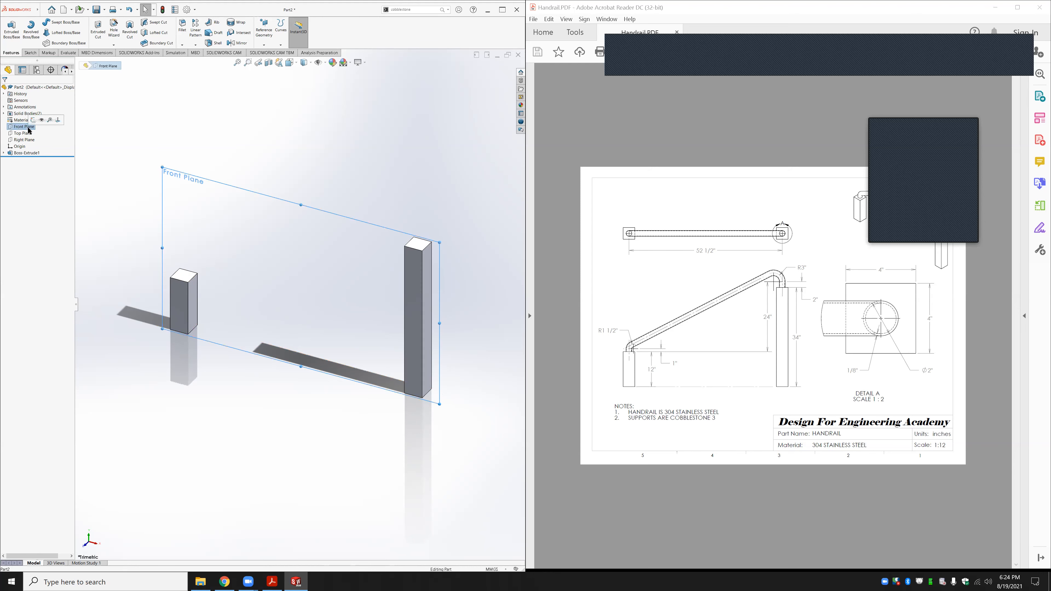
pyautogui.click(58, 121)
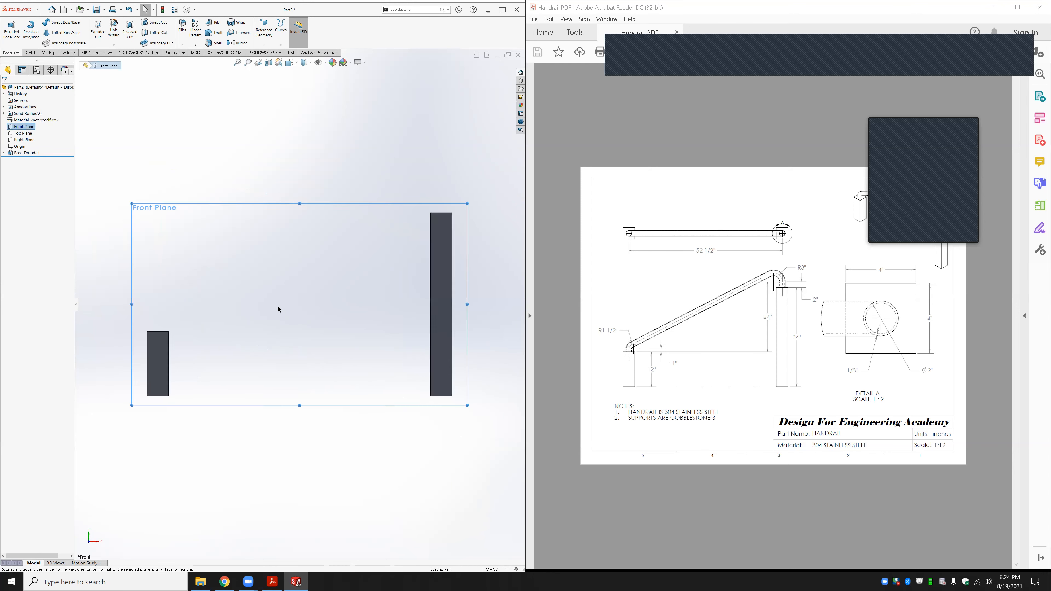
pyautogui.press('l')
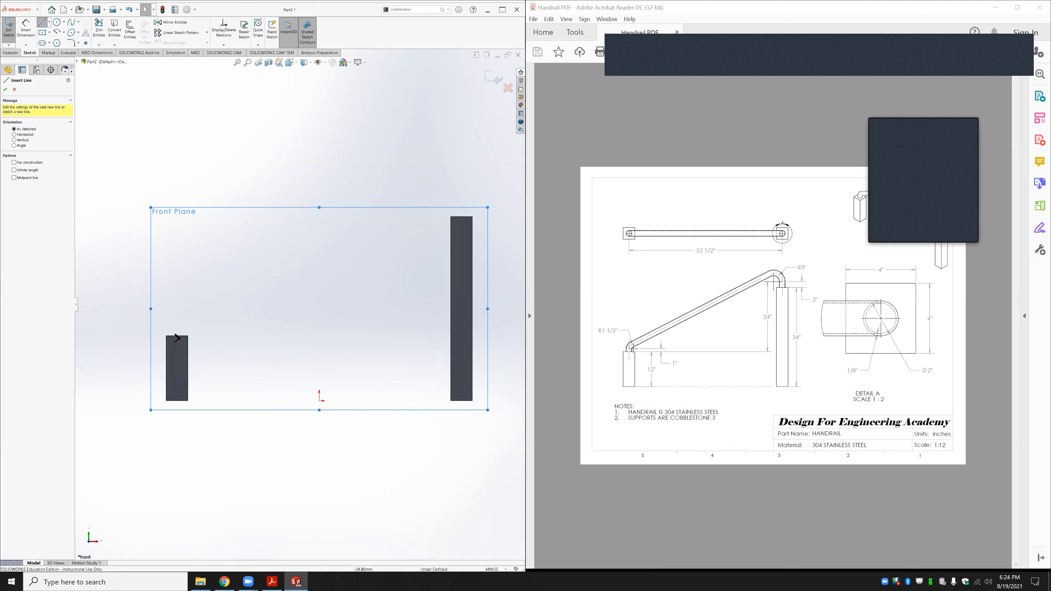
pyautogui.click(177, 335)
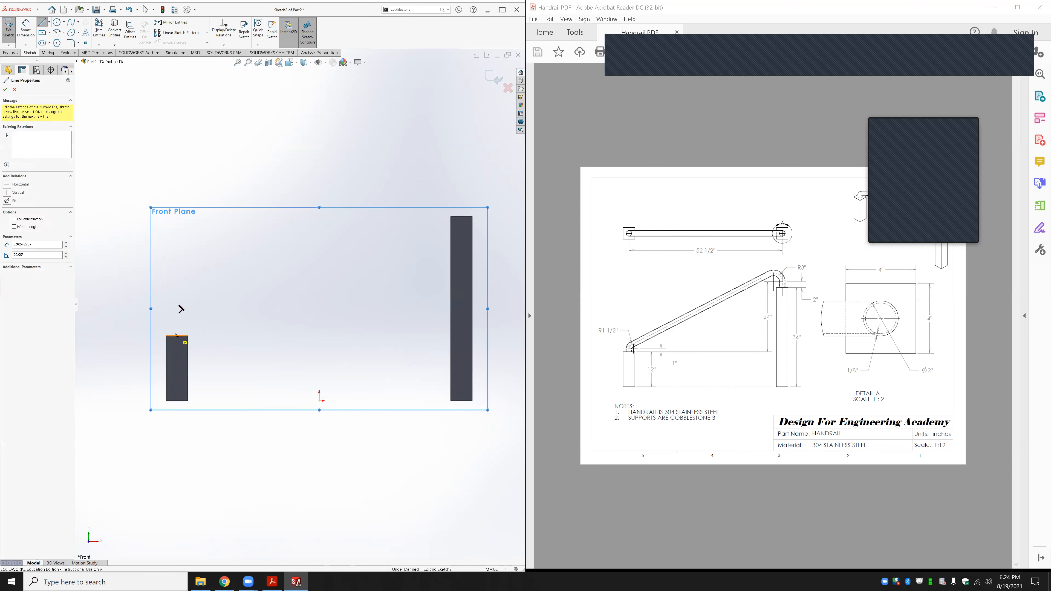
pyautogui.click(177, 308)
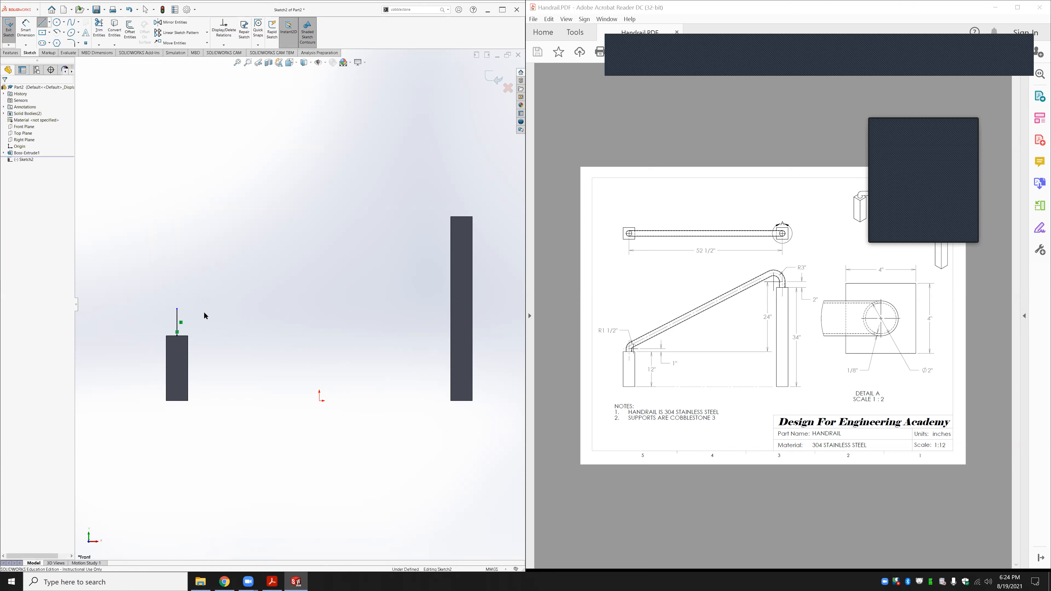
pyautogui.click(462, 217)
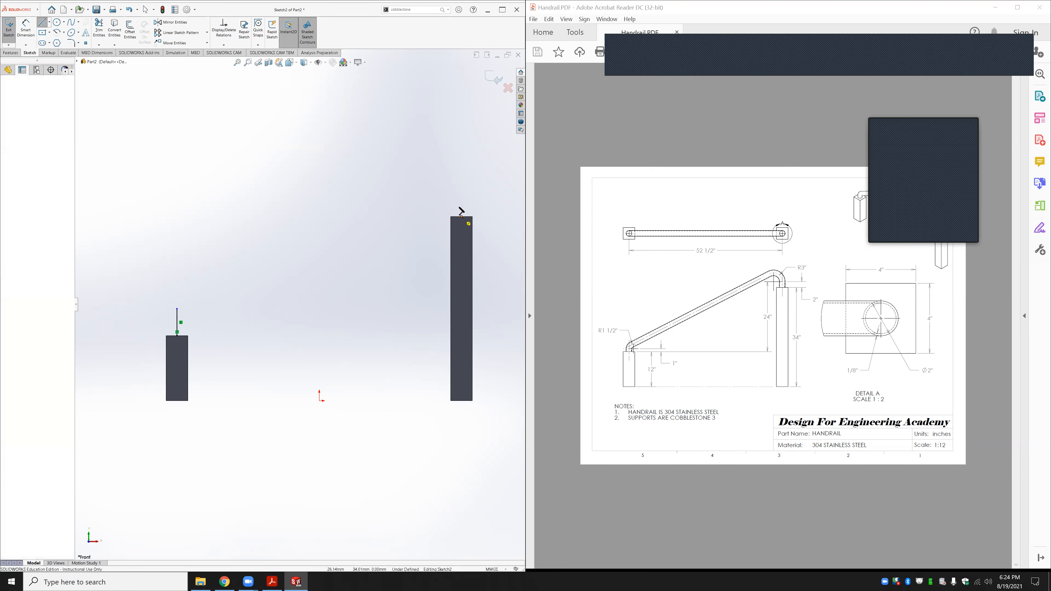
pyautogui.click(461, 191)
pyautogui.press('Escape')
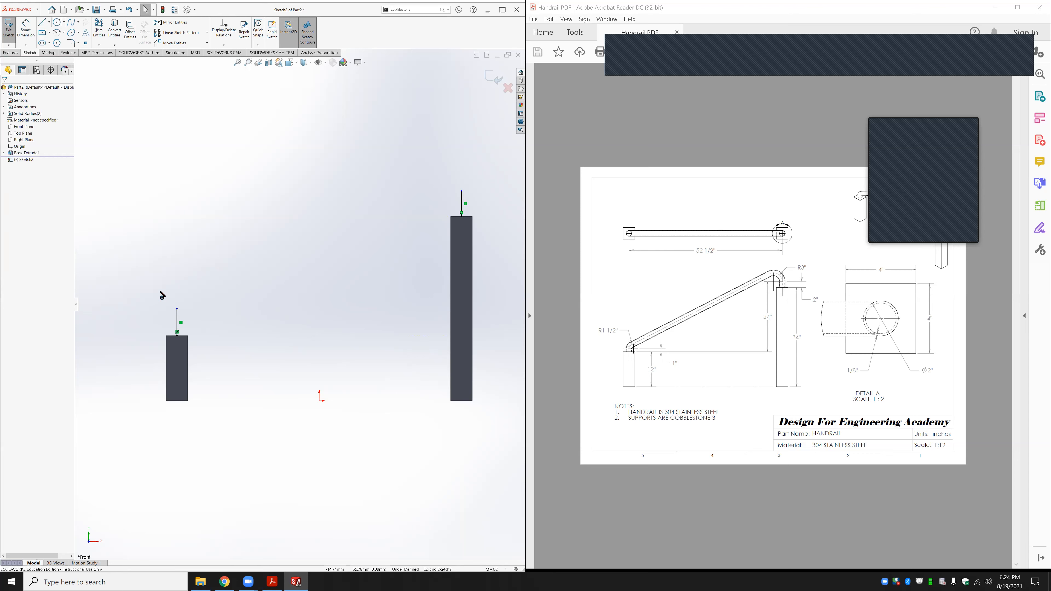
# Sketch two circles inside the posts near the vertical lines, about 3.6 mm radius at the left and about 3.2 mm at the right
pyautogui.click(197, 305)
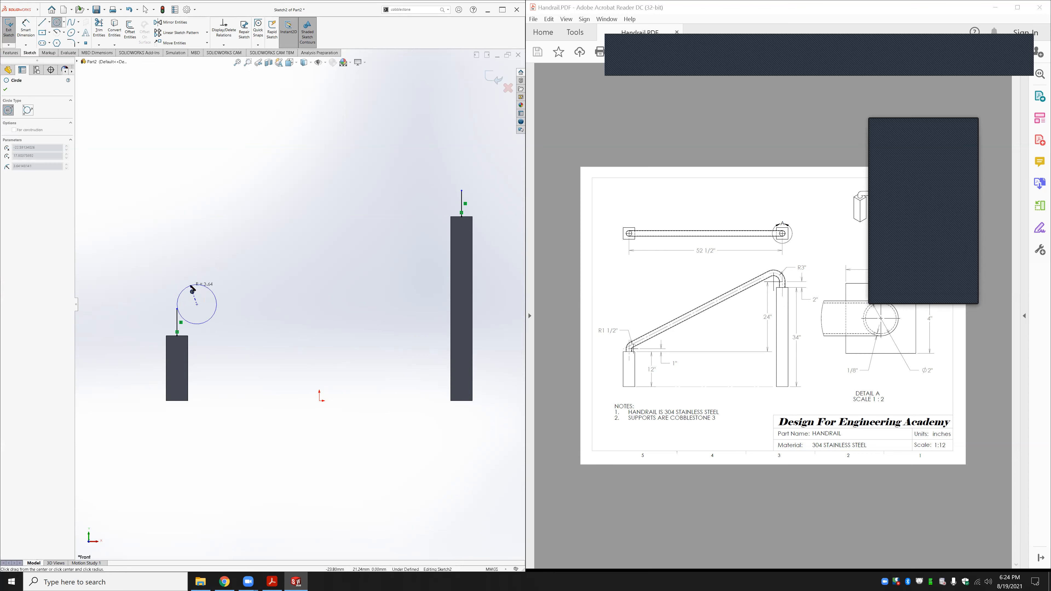
pyautogui.click(216, 293)
pyautogui.click(433, 195)
pyautogui.click(434, 177)
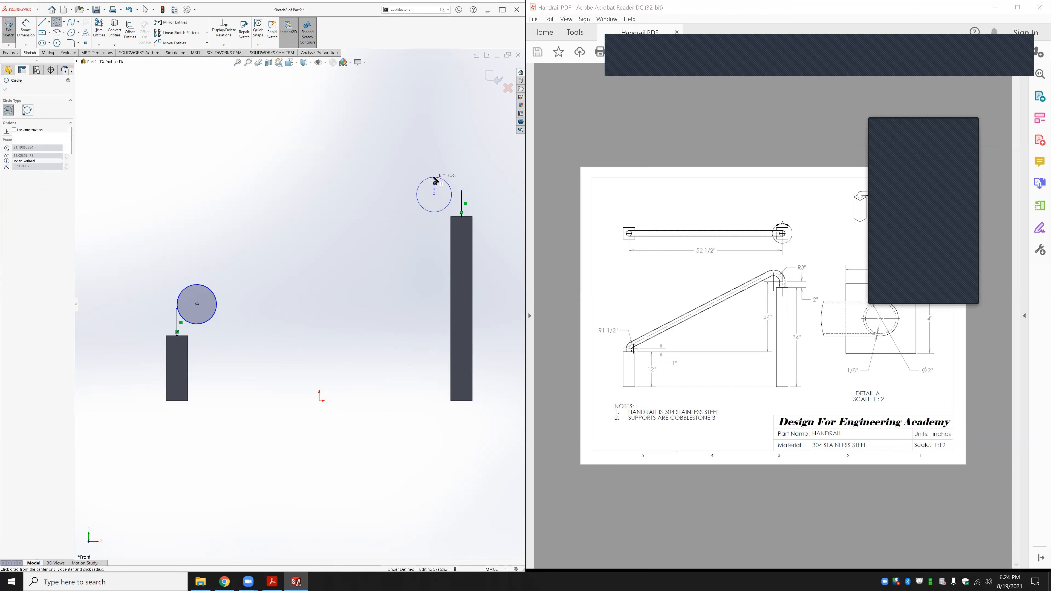
pyautogui.press('Escape')
# Sketch a sloped line above the two circles, rising from the left post toward the right post
pyautogui.press('l')
pyautogui.click(168, 277)
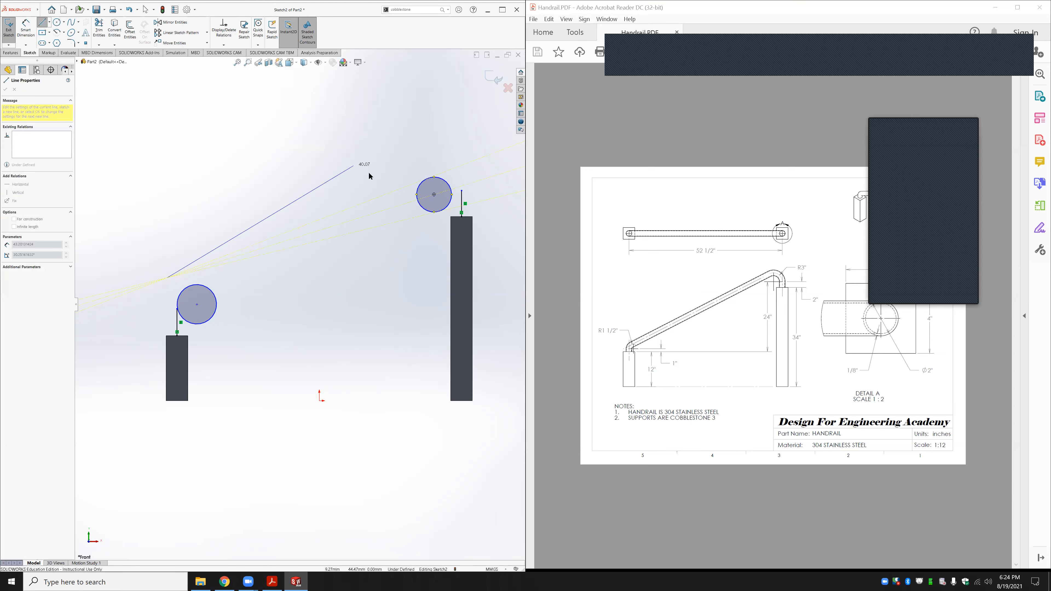
pyautogui.click(403, 153)
pyautogui.press('Escape')
# Make the left circle tangent to the left vertical line and to the sloped line
pyautogui.scroll(-2, 120, 319)
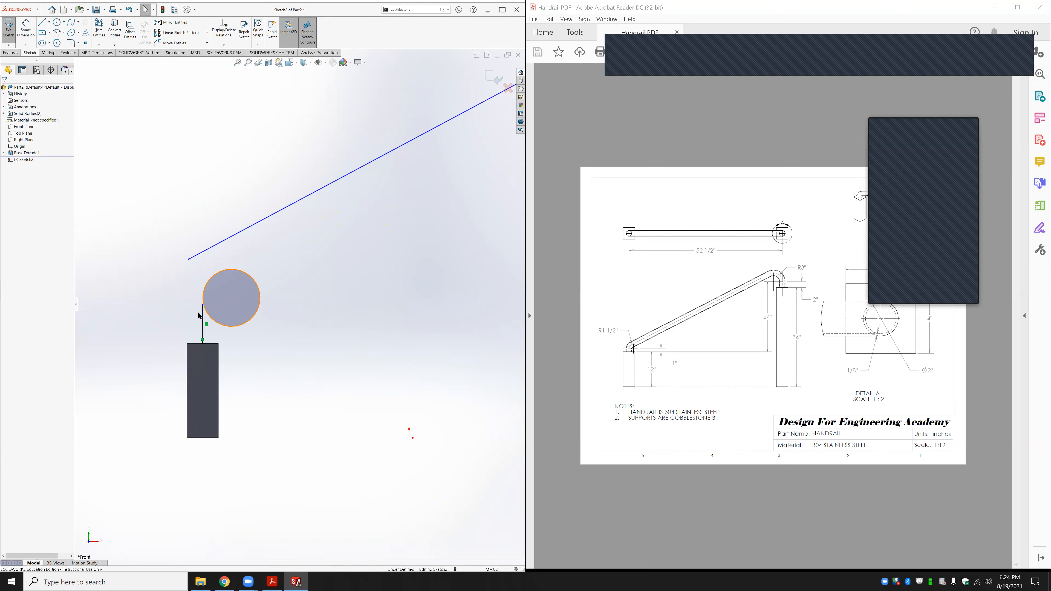
pyautogui.click(203, 319)
pyautogui.keyDown('ctrl'); pyautogui.click(203, 317); pyautogui.keyUp('ctrl')
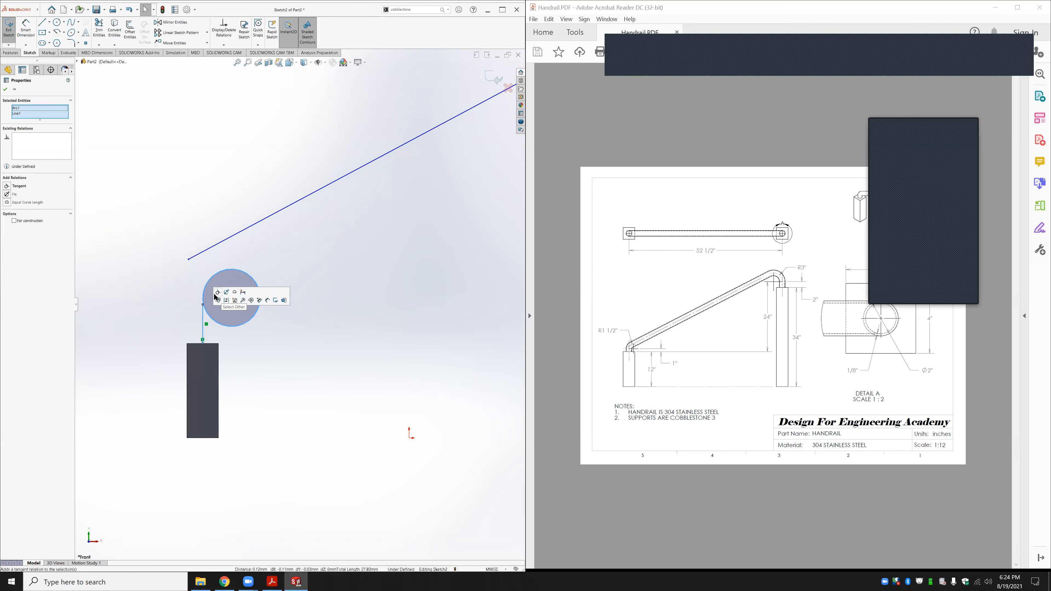
pyautogui.click(250, 256)
pyautogui.click(241, 273)
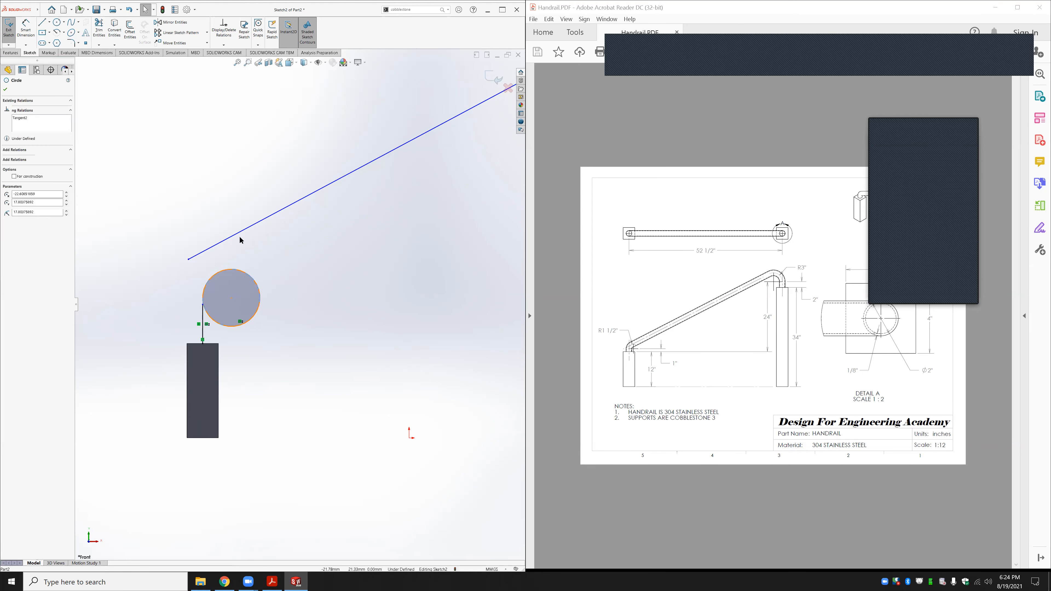
pyautogui.keyDown('ctrl'); pyautogui.click(267, 217); pyautogui.keyUp('ctrl')
pyautogui.click(259, 213)
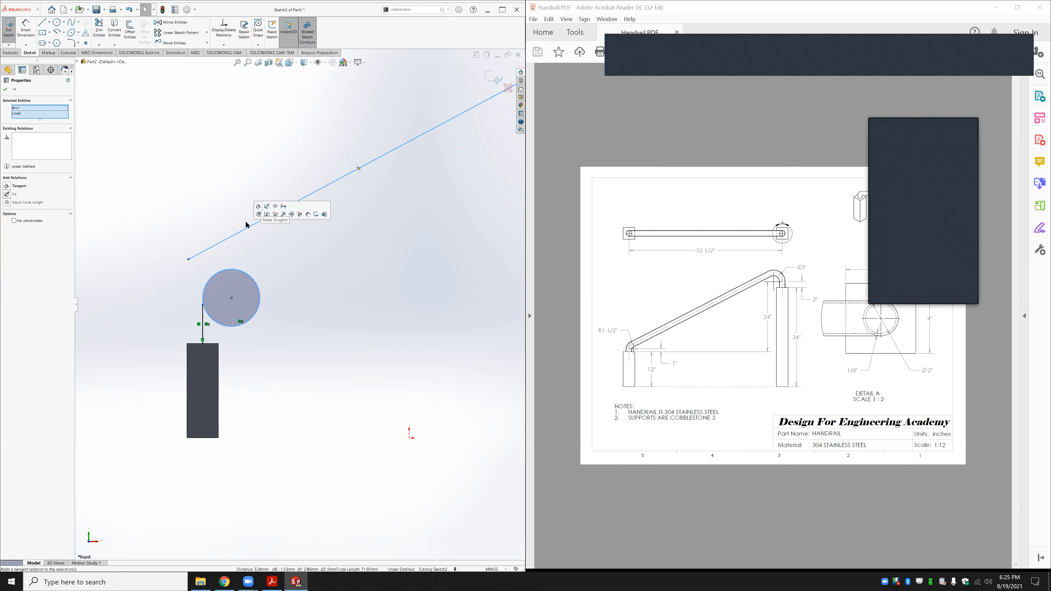
# Make the upper endpoint of the left vertical line coincident with the left circle
pyautogui.scroll(-6, 199, 305)
pyautogui.click(243, 306)
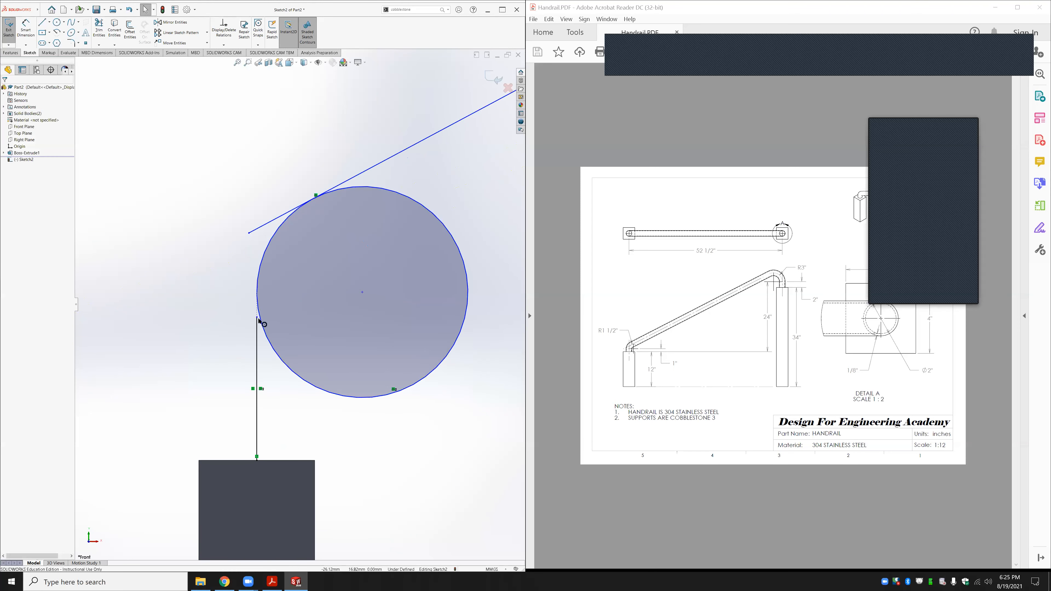
pyautogui.click(257, 319)
pyautogui.keyDown('ctrl'); pyautogui.click(257, 291); pyautogui.keyUp('ctrl')
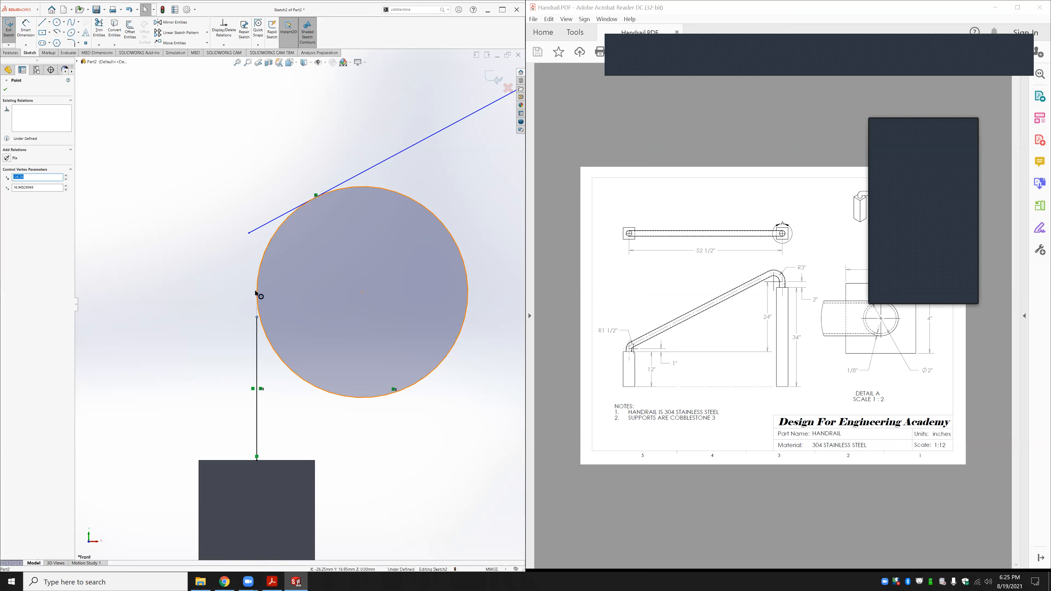
pyautogui.click(280, 266)
# Make the right circle tangent to the sloped line and the line's upper endpoint coincident with that circle
pyautogui.scroll(3, 253, 364)
pyautogui.scroll(5, 232, 356)
pyautogui.scroll(-5, 375, 254)
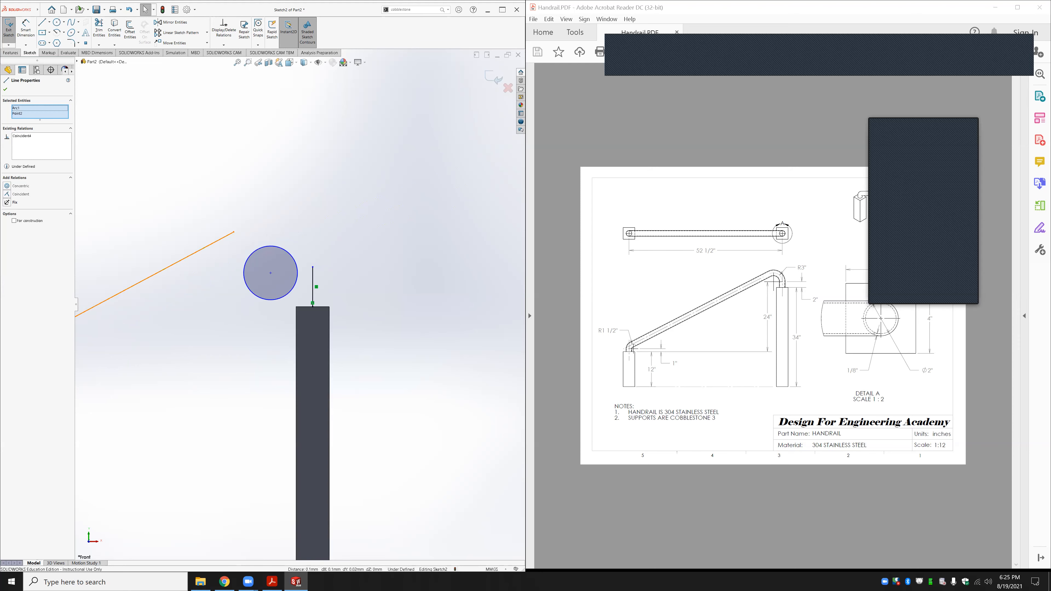
pyautogui.click(230, 235)
pyautogui.keyDown('ctrl'); pyautogui.click(265, 248); pyautogui.keyUp('ctrl')
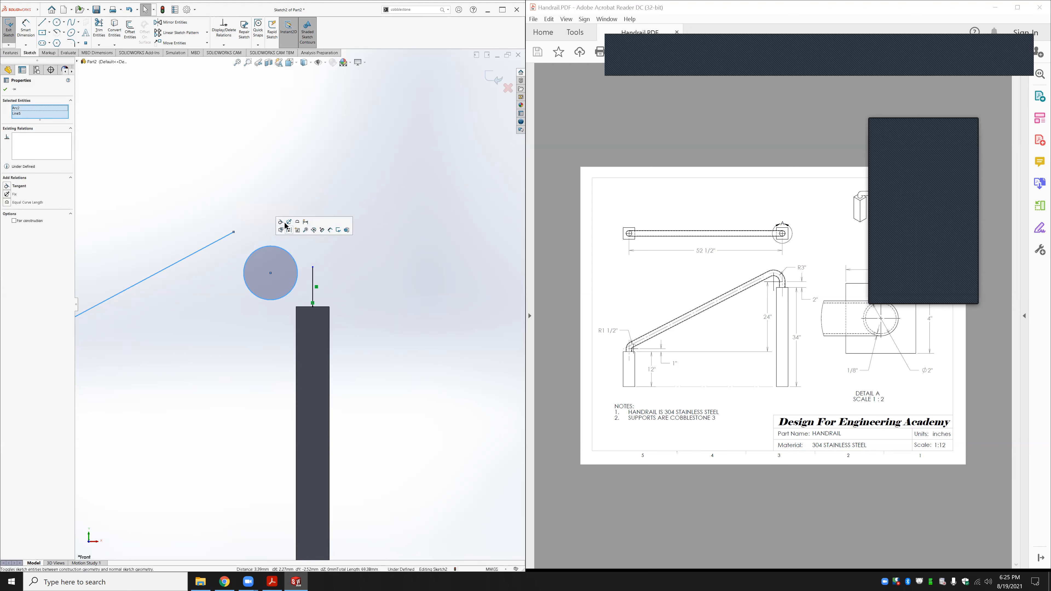
pyautogui.click(281, 222)
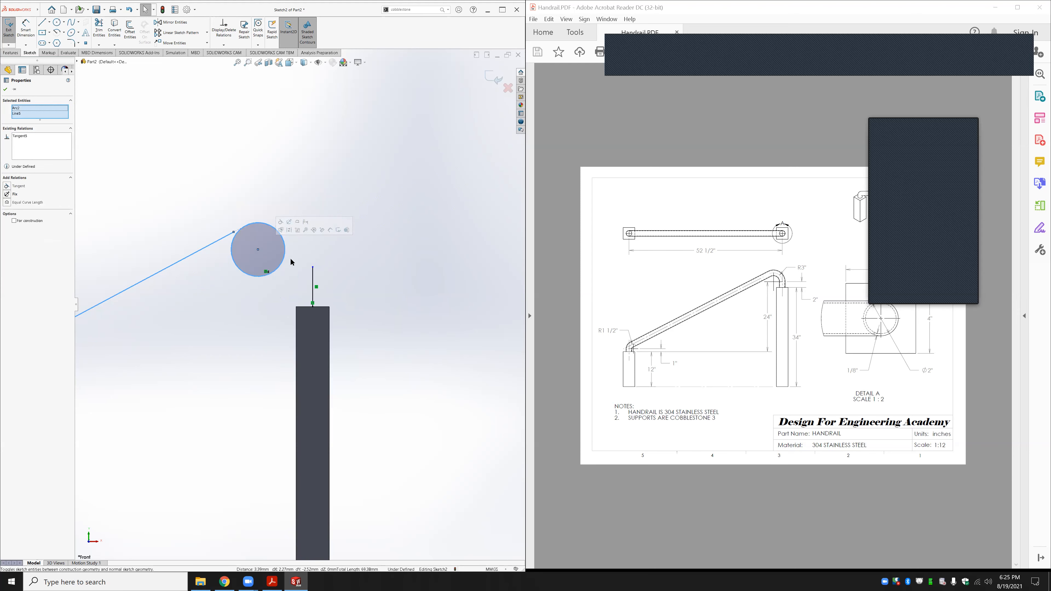
pyautogui.click(234, 232)
pyautogui.keyDown('ctrl'); pyautogui.click(245, 226); pyautogui.keyUp('ctrl')
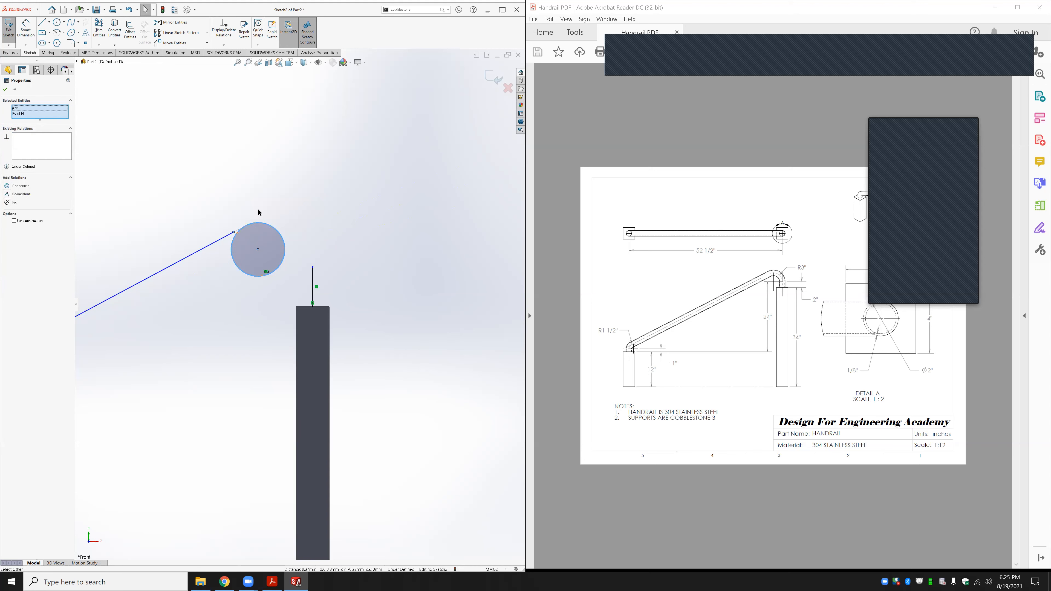
pyautogui.click(271, 201)
# Make the right vertical line's upper endpoint coincident with the right circle and the line tangent to it
pyautogui.click(281, 234)
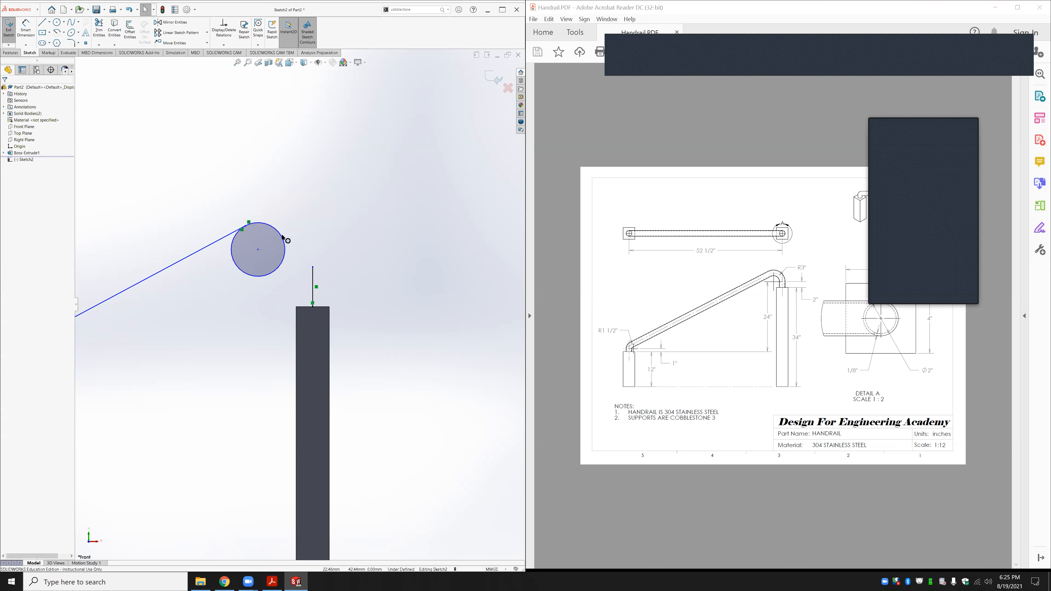
pyautogui.keyDown('ctrl'); pyautogui.click(314, 268); pyautogui.keyUp('ctrl')
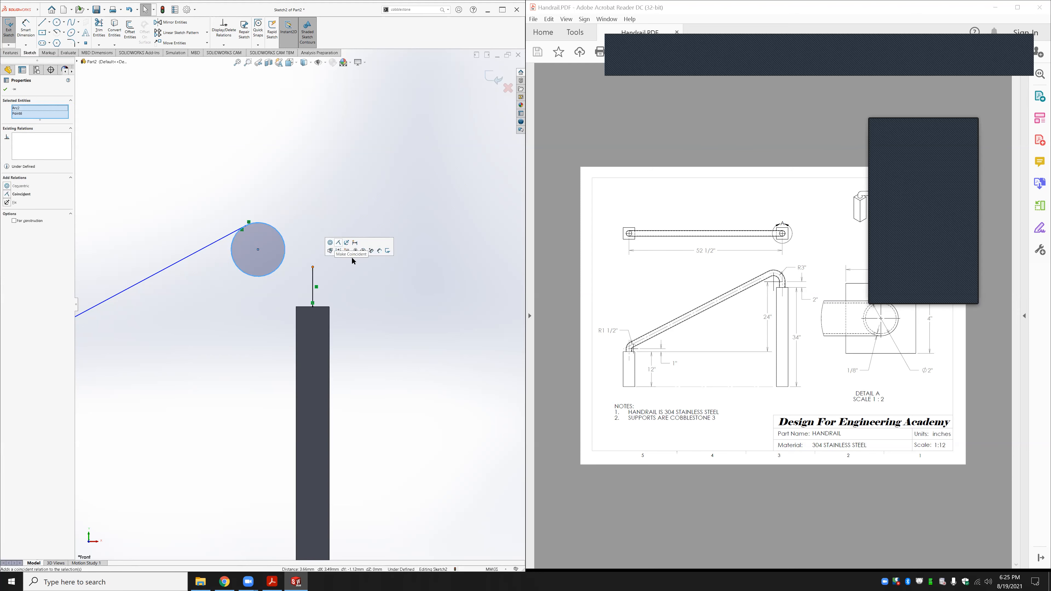
pyautogui.click(338, 243)
pyautogui.click(306, 270)
pyautogui.keyDown('ctrl'); pyautogui.click(313, 280); pyautogui.keyUp('ctrl')
pyautogui.click(329, 253)
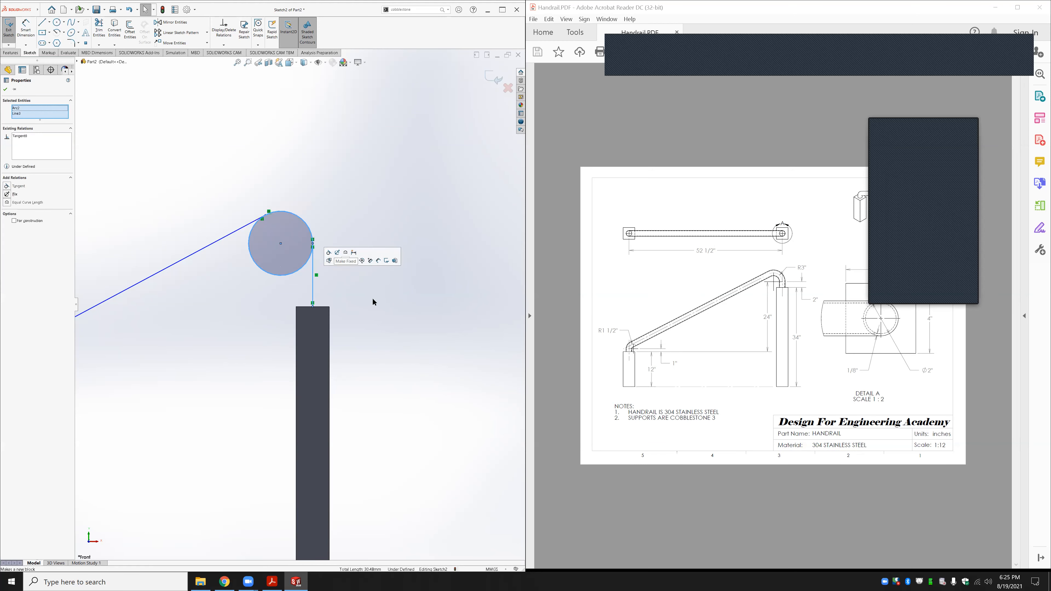
pyautogui.click(373, 303)
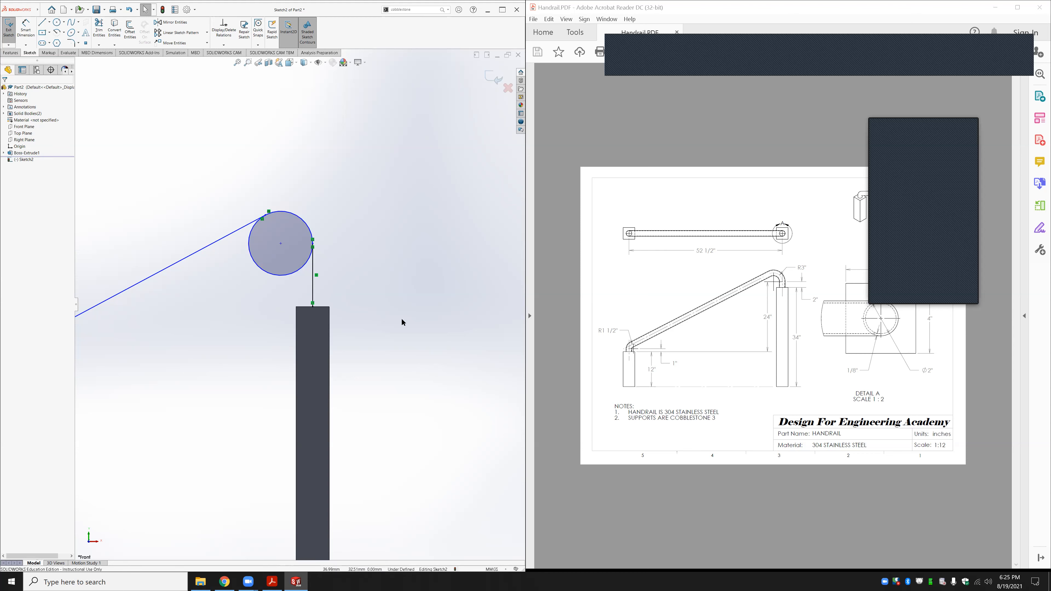
# Dimension the vertical distance from the left circle's centre to the top of the left post
pyautogui.press('z')
pyautogui.scroll(4, 298, 277)
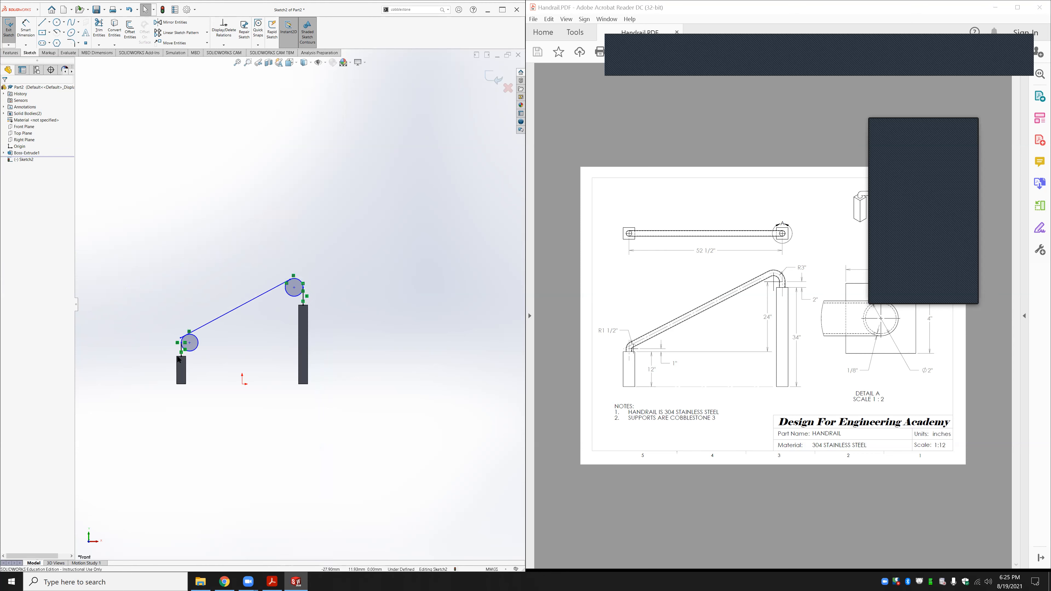
pyautogui.scroll(-2, 141, 369)
pyautogui.scroll(-2, 219, 312)
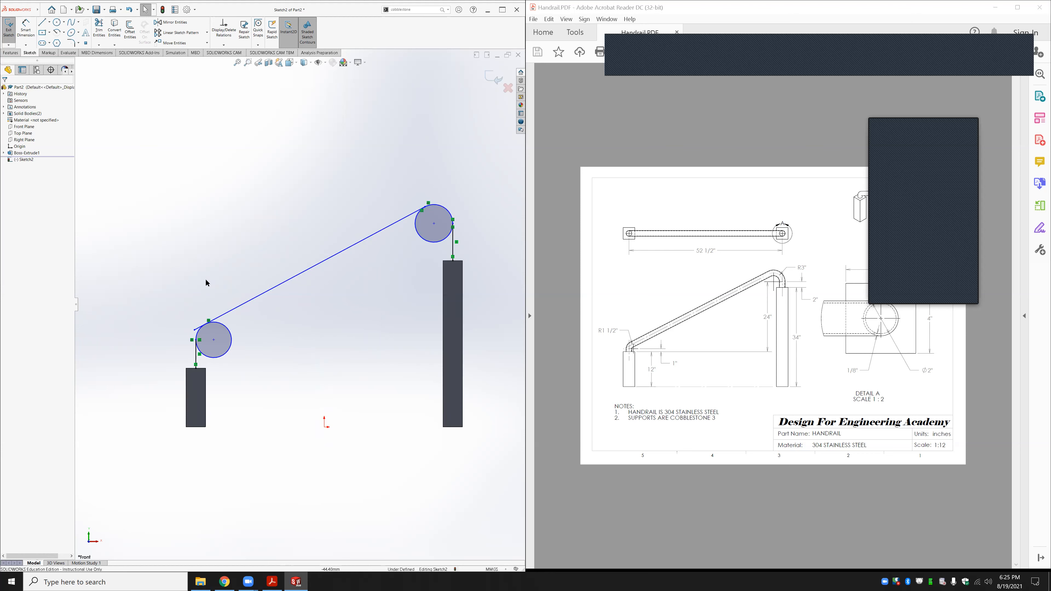
pyautogui.click(27, 30)
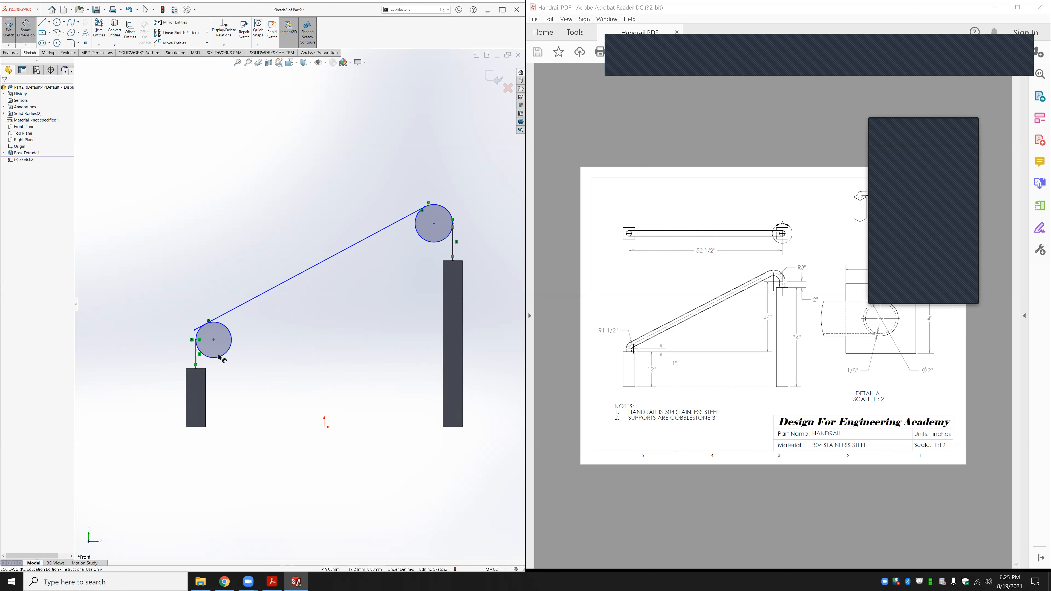
pyautogui.scroll(-2, 219, 358)
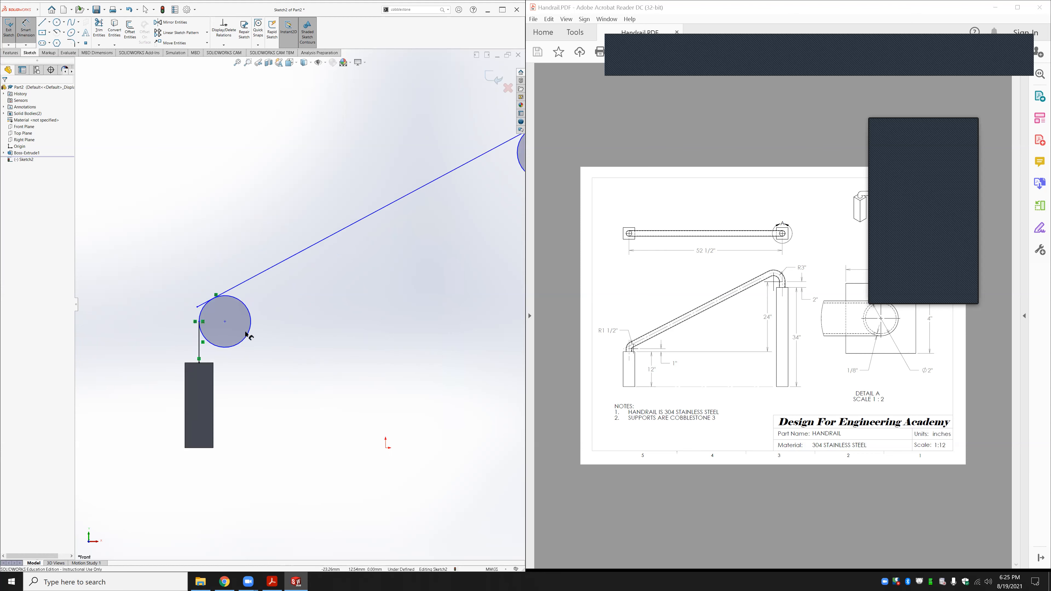
pyautogui.click(225, 321)
pyautogui.click(206, 364)
pyautogui.click(282, 342)
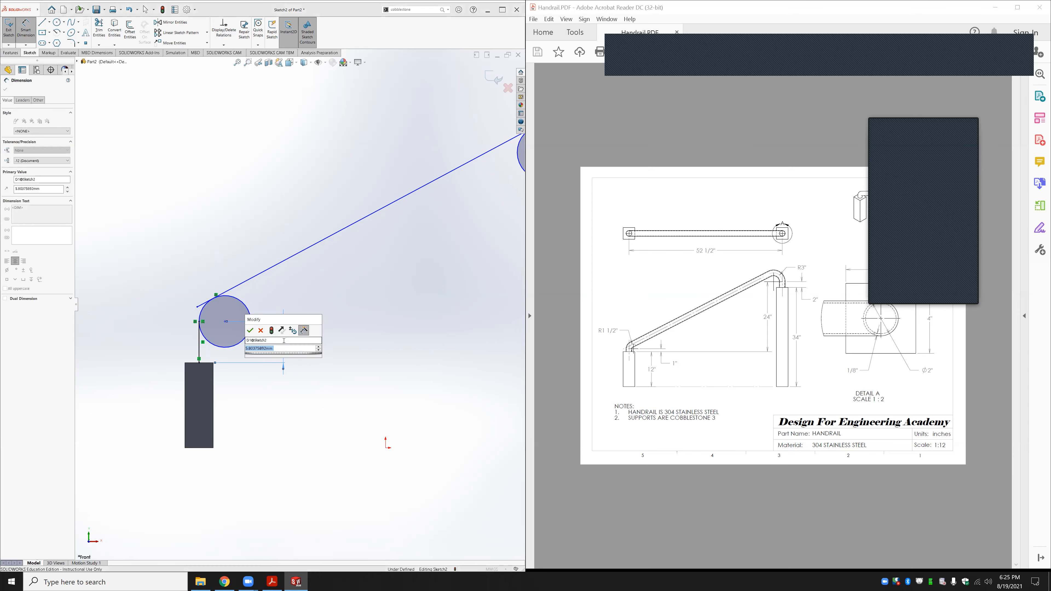
# Try a height of 25.4 mm for the left circle's centre above the post, and undo the change
pyautogui.write('2.54')
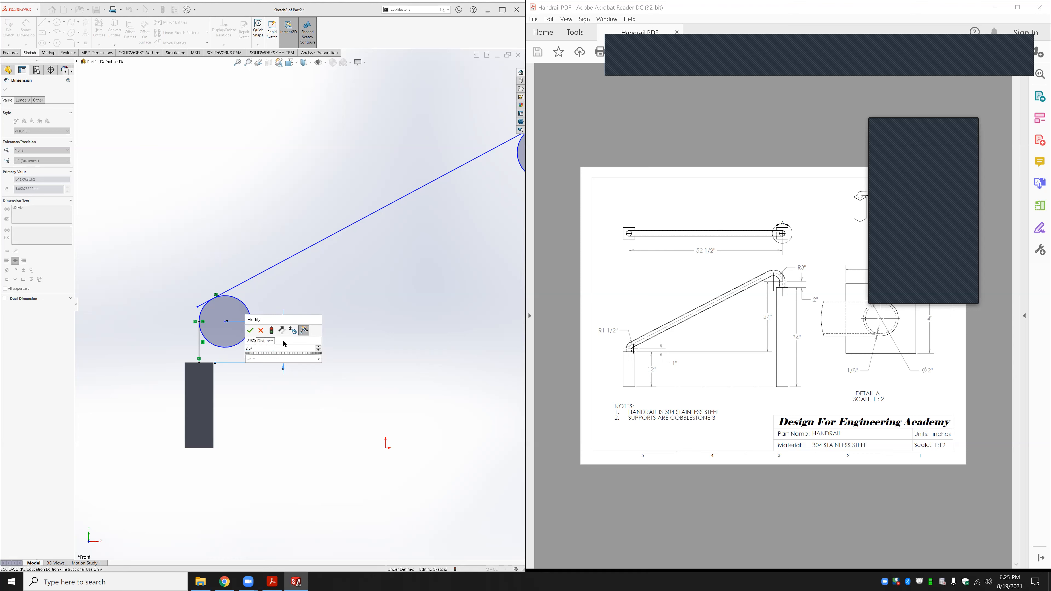
pyautogui.press('Left')
pyautogui.press('Left')
pyautogui.press('Escape')
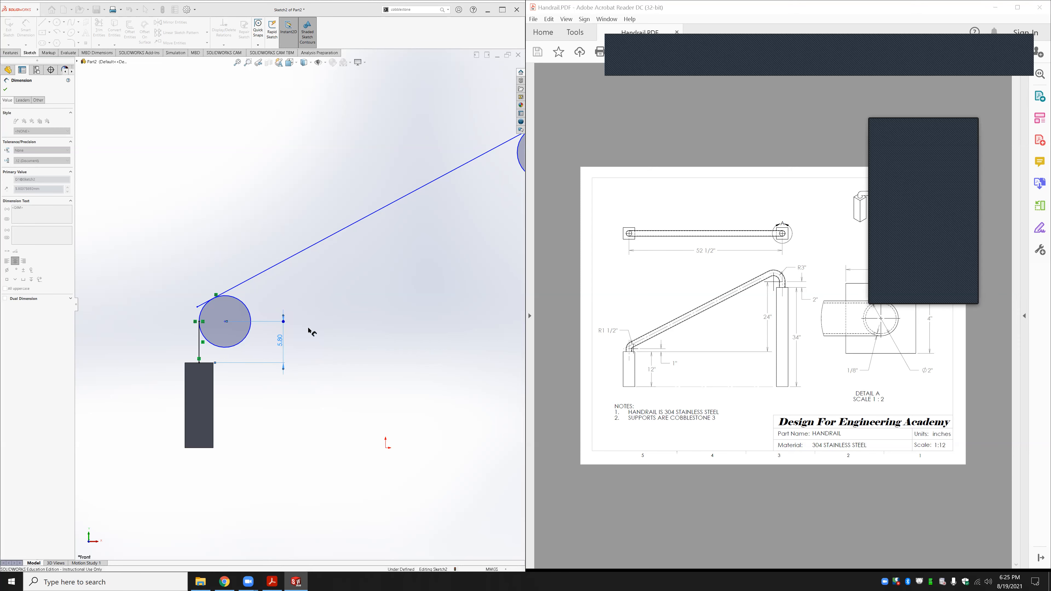
pyautogui.press('Escape')
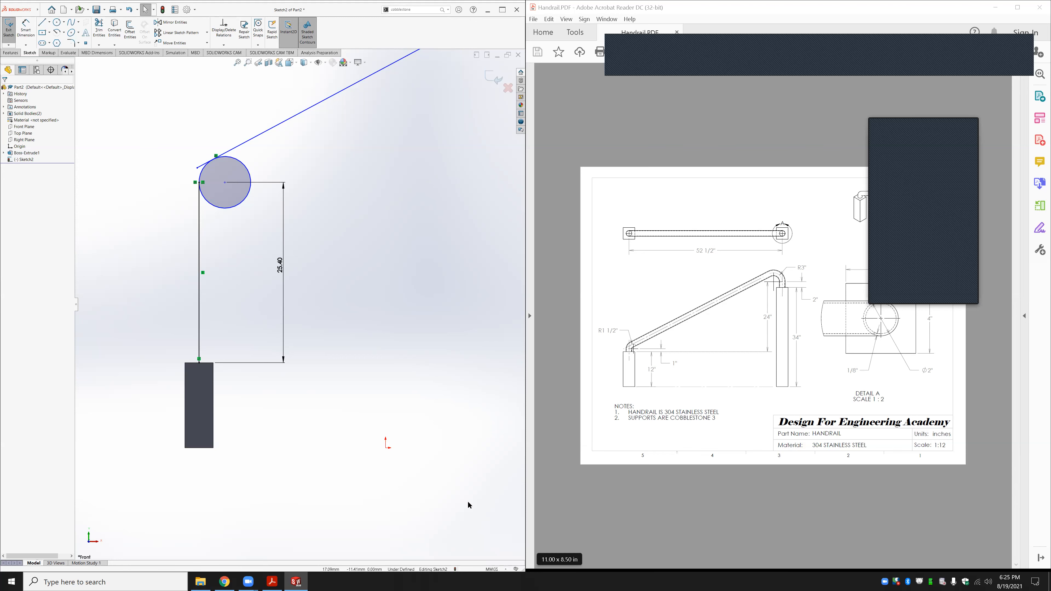
pyautogui.hotkey('ctrl', 'z')
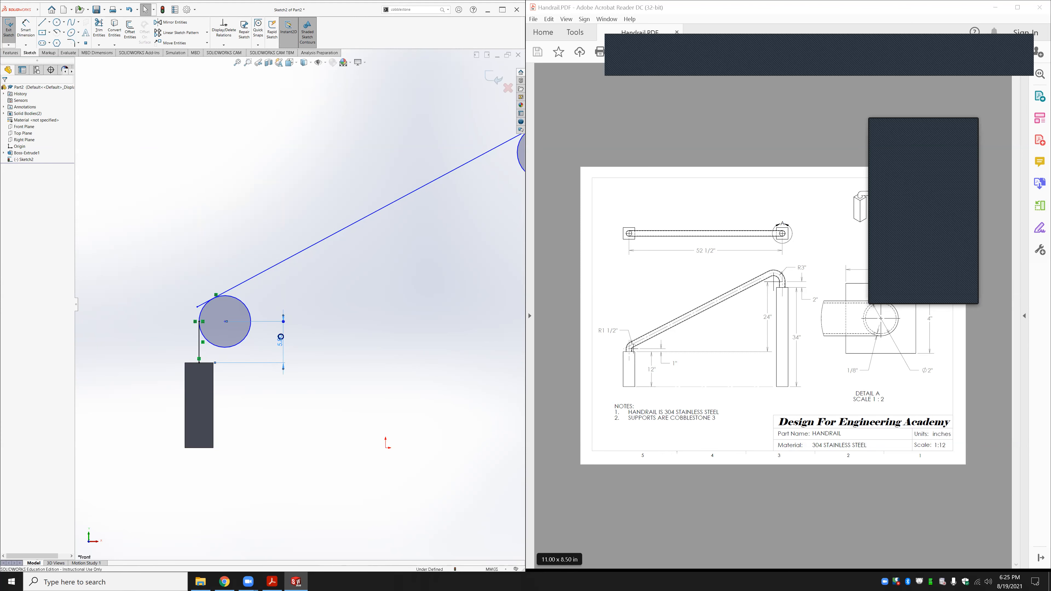
# Set the height of the left circle's centre above the left post to 1 mm
pyautogui.doubleClick(281, 339)
pyautogui.write('1')
pyautogui.press('Return')
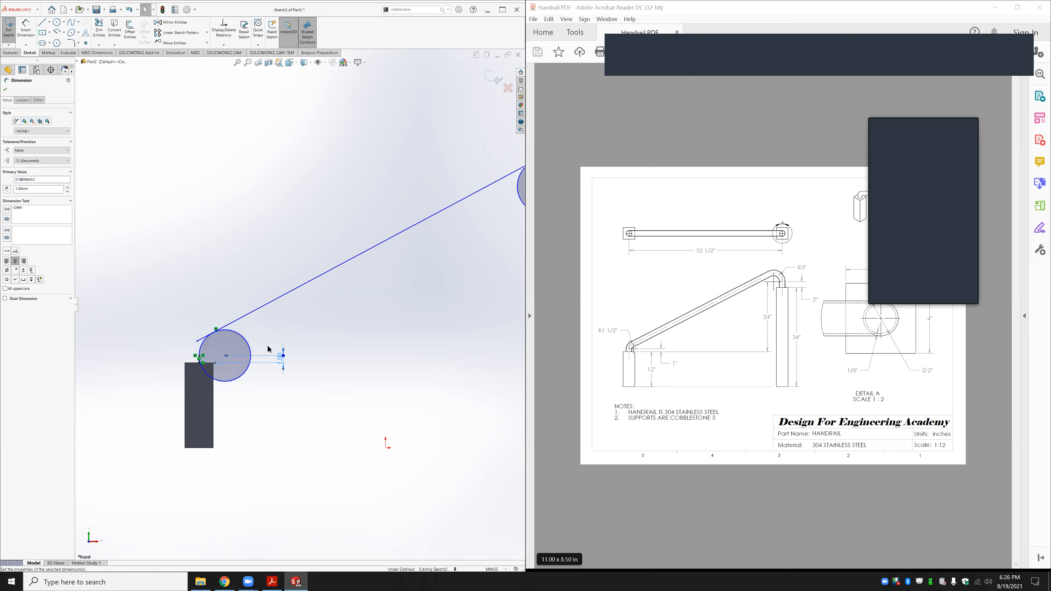
# Dimension the left circle's diameter as 3 mm
pyautogui.click(26, 30)
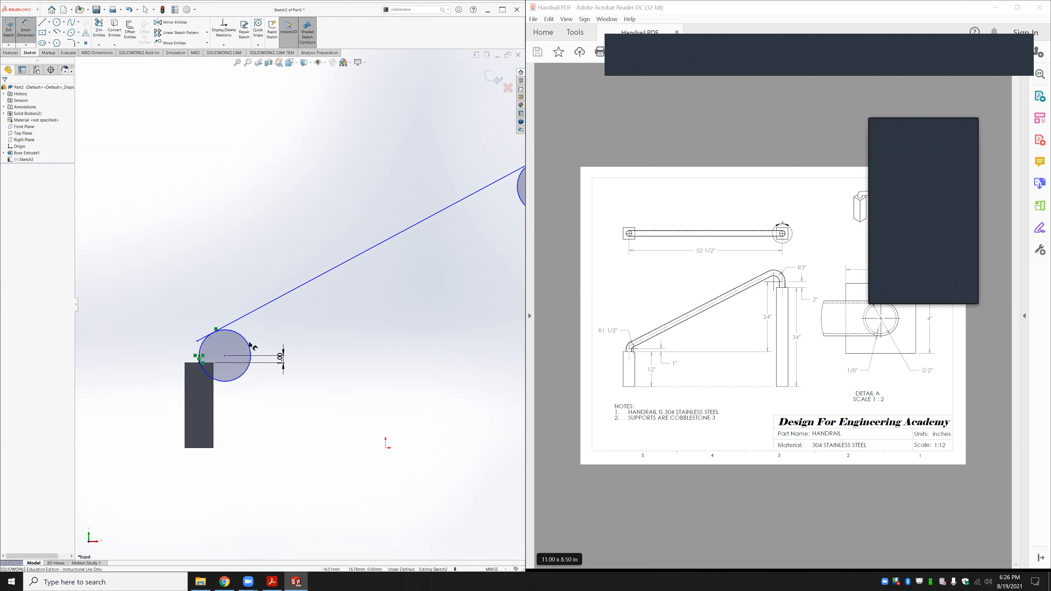
pyautogui.click(250, 352)
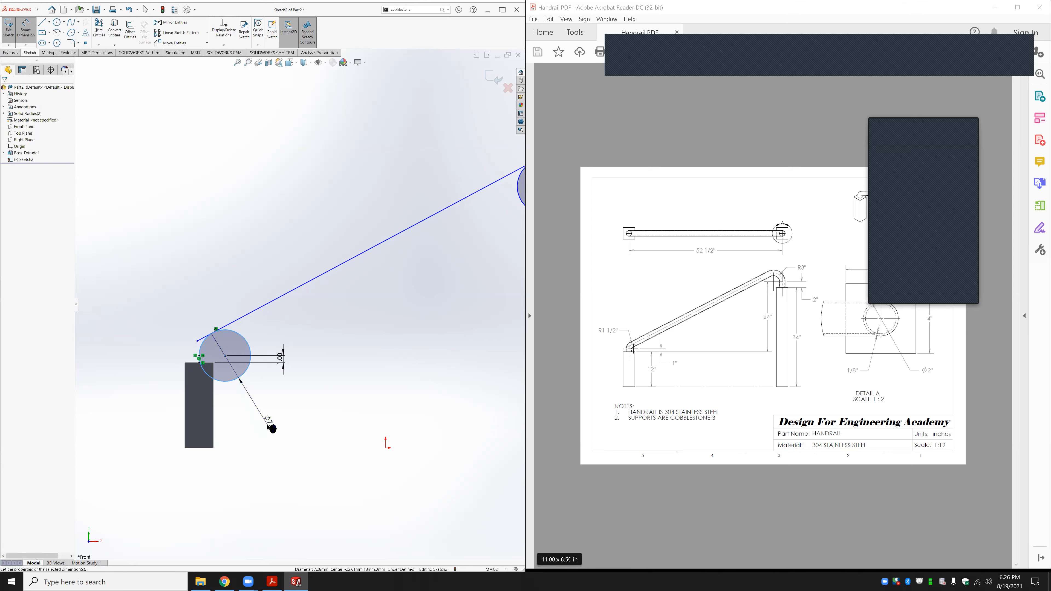
pyautogui.click(270, 427)
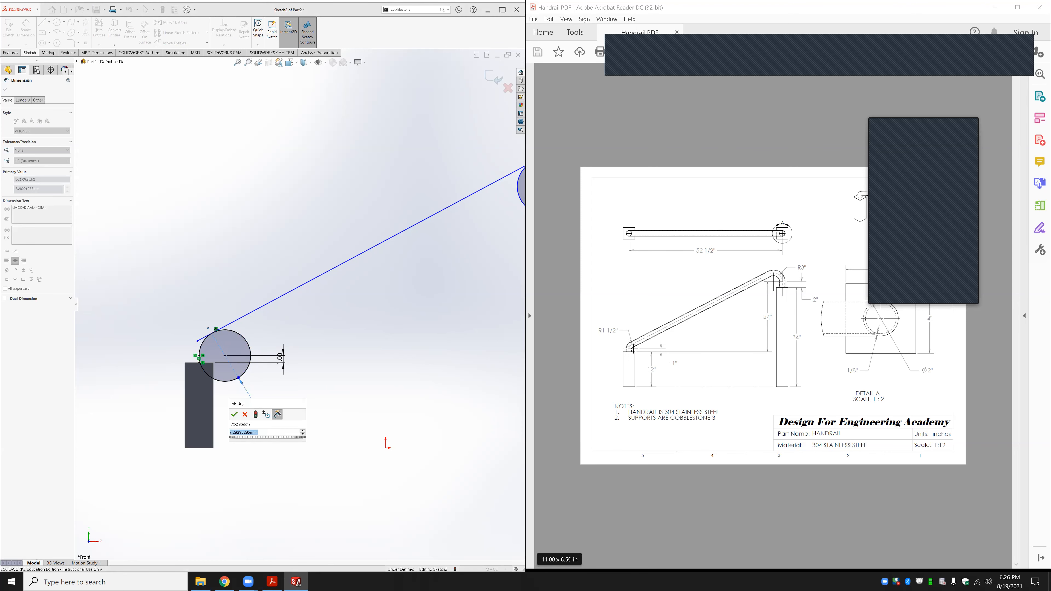
pyautogui.write('3')
pyautogui.press('Return')
# Dimension the diameter of the circle at the taller right post as 6 mm
pyautogui.scroll(5, 256, 410)
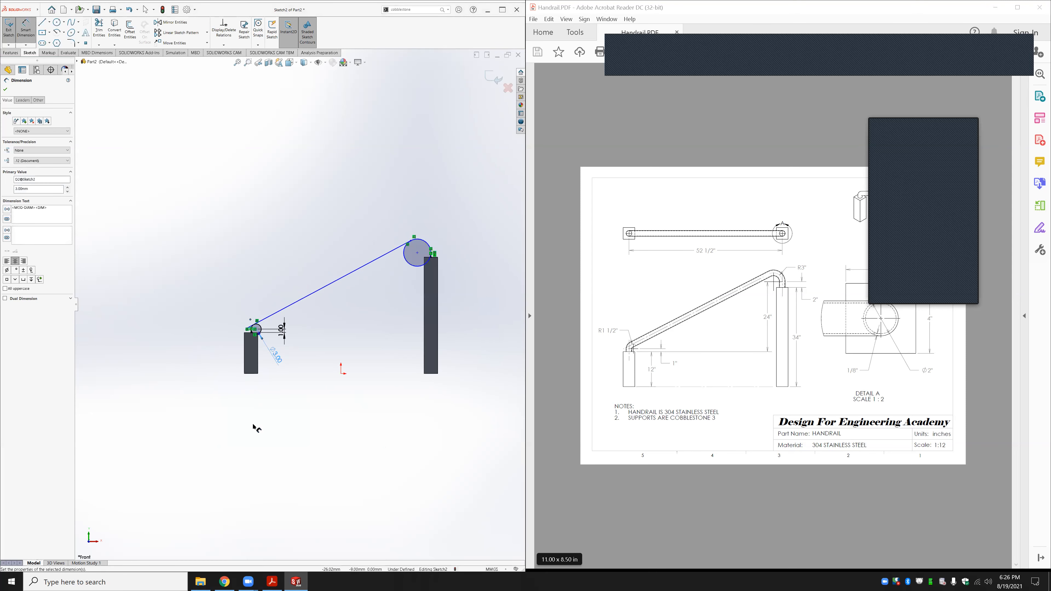
pyautogui.scroll(-3, 373, 263)
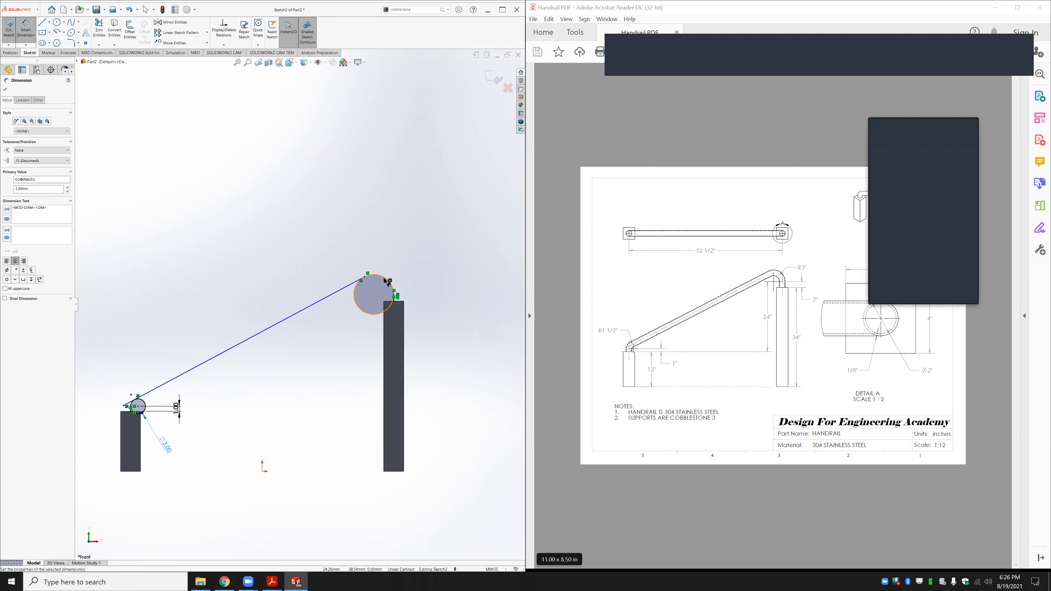
pyautogui.scroll(-2, 378, 282)
pyautogui.scroll(-3, 380, 297)
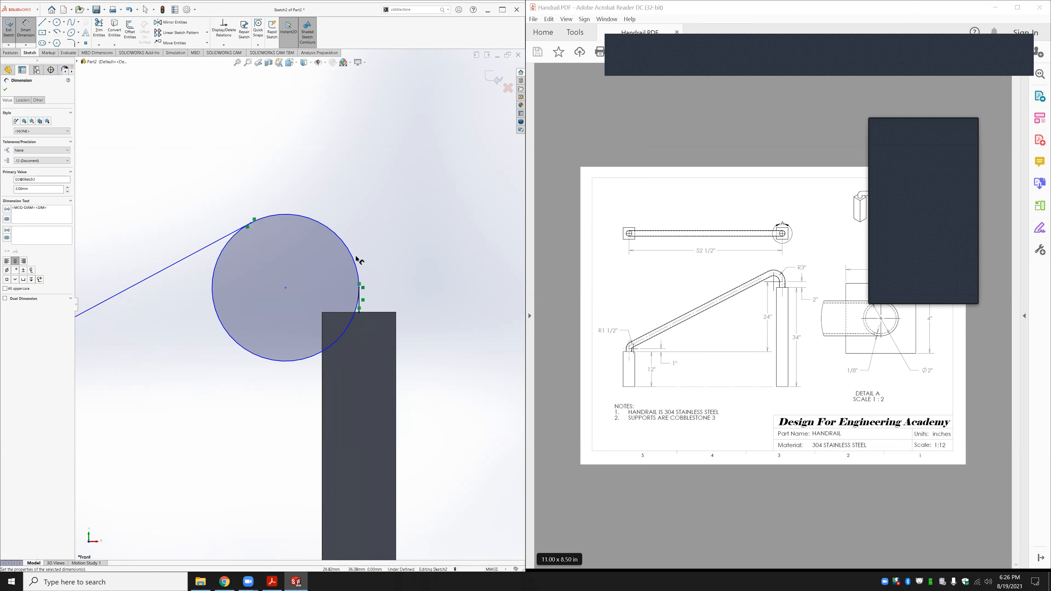
pyautogui.click(403, 228)
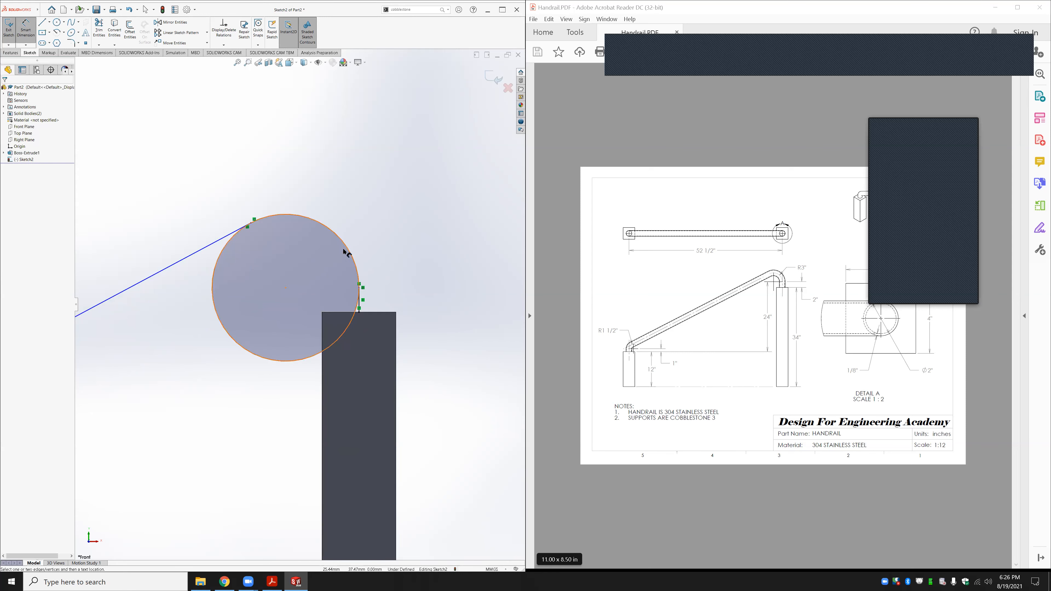
pyautogui.click(352, 251)
pyautogui.click(405, 224)
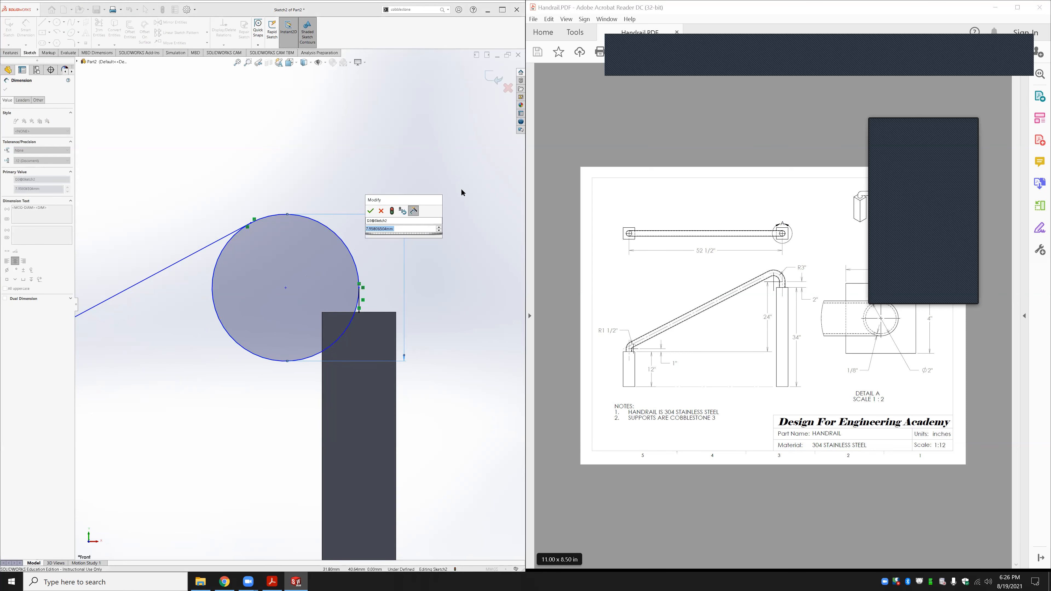
pyautogui.press('Return')
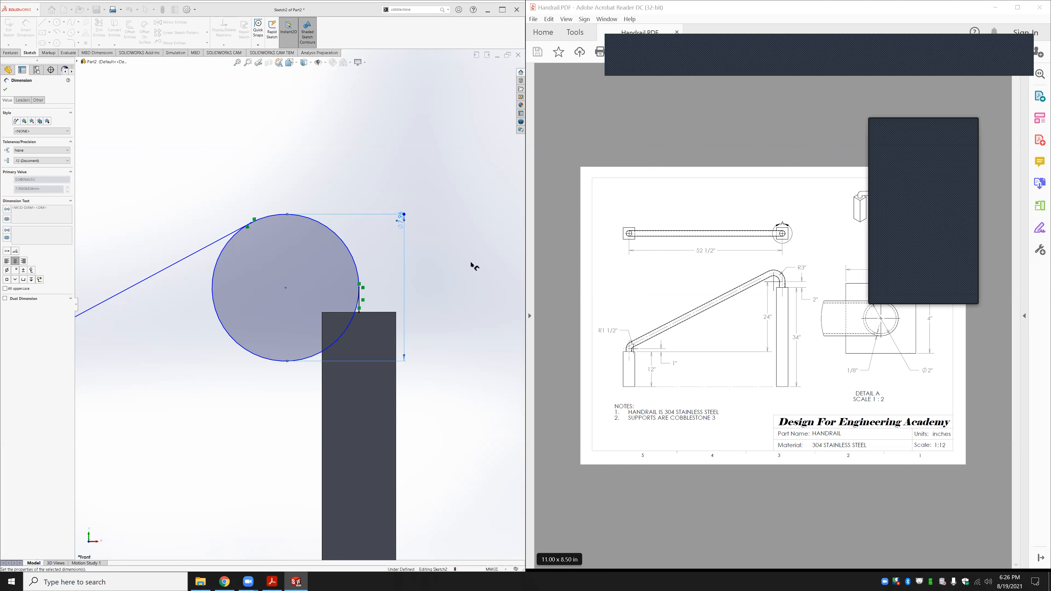
pyautogui.press('Escape')
pyautogui.press('f')
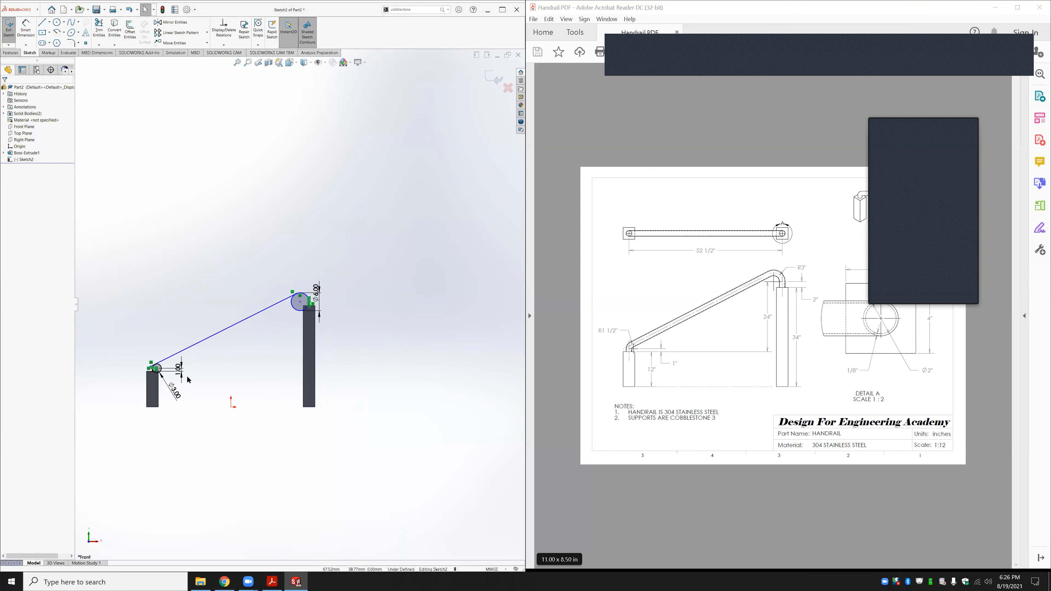
pyautogui.scroll(-1, 180, 348)
pyautogui.scroll(1, 439, 252)
pyautogui.scroll(-4, 463, 239)
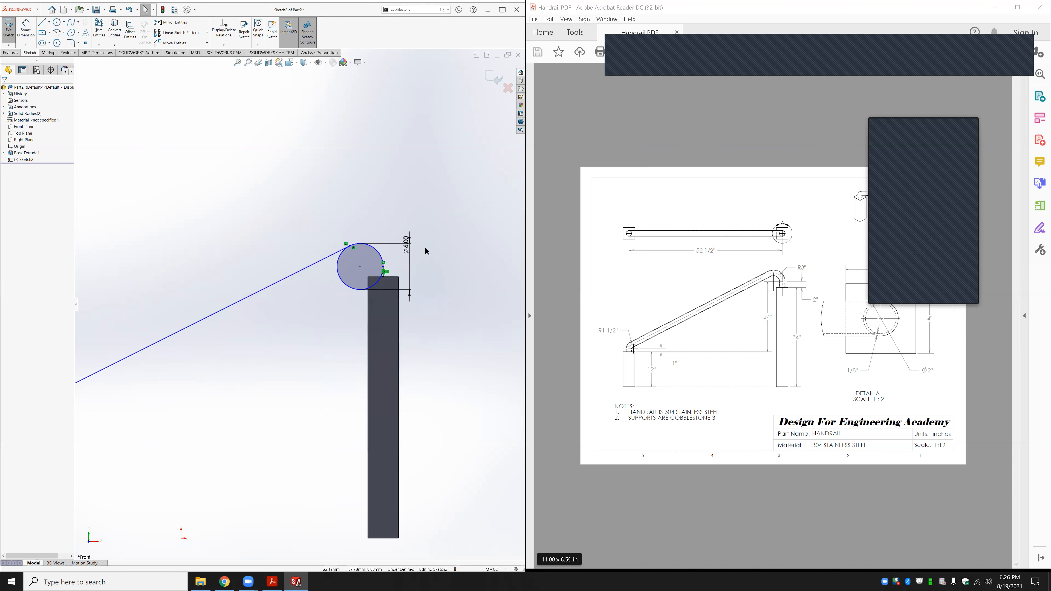
pyautogui.scroll(-4, 407, 247)
pyautogui.scroll(3, 211, 80)
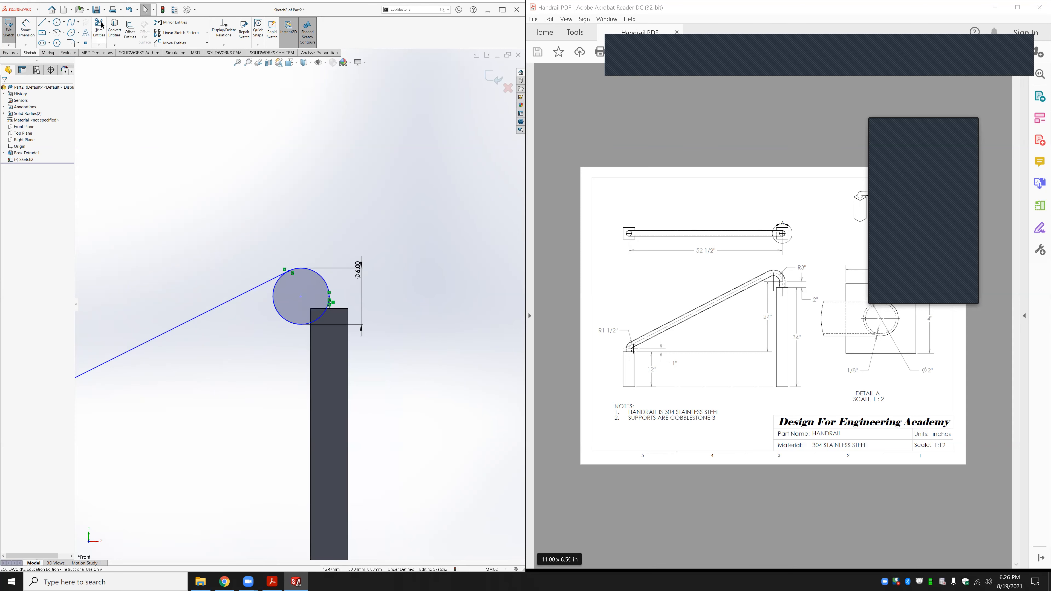
pyautogui.click(98, 30)
pyautogui.press('Escape')
pyautogui.scroll(7, 375, 247)
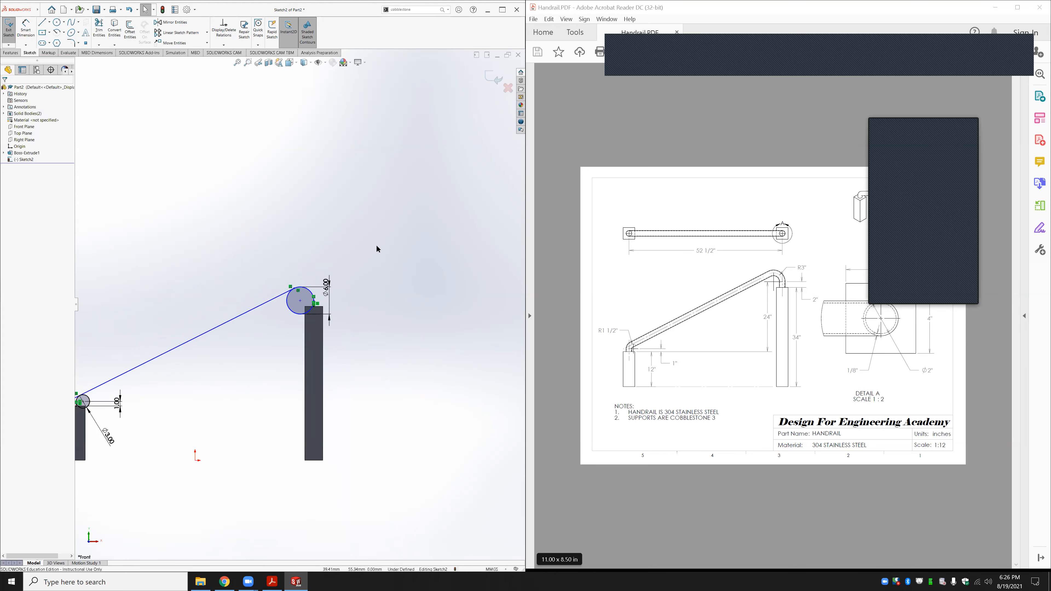
# Dimension the vertical distance between the centres of the left and right circles as 24 mm
pyautogui.scroll(-4, 204, 318)
pyautogui.click(26, 29)
pyautogui.scroll(-5, 199, 385)
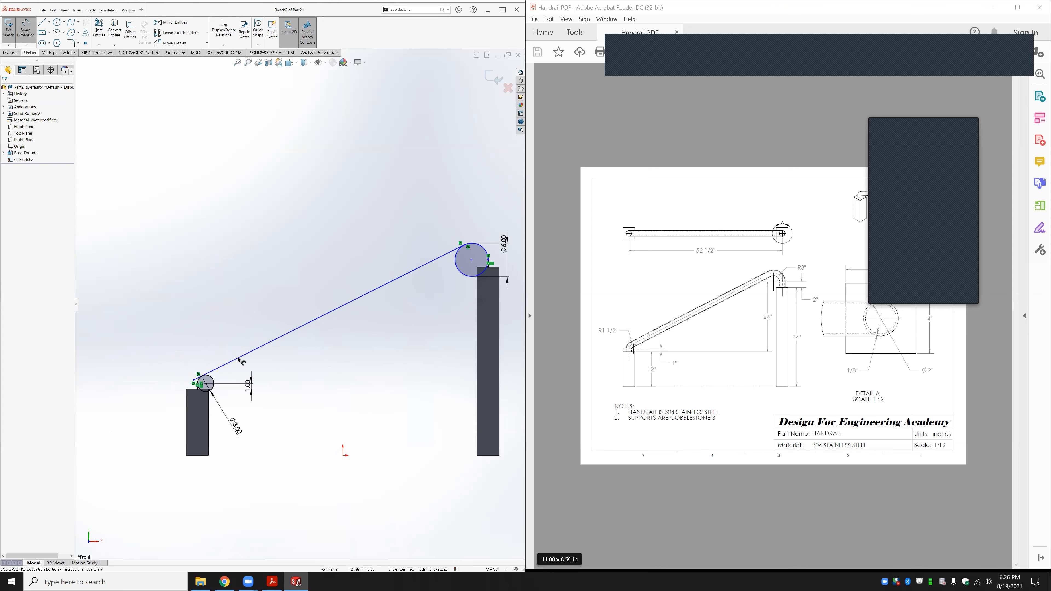
pyautogui.click(312, 369)
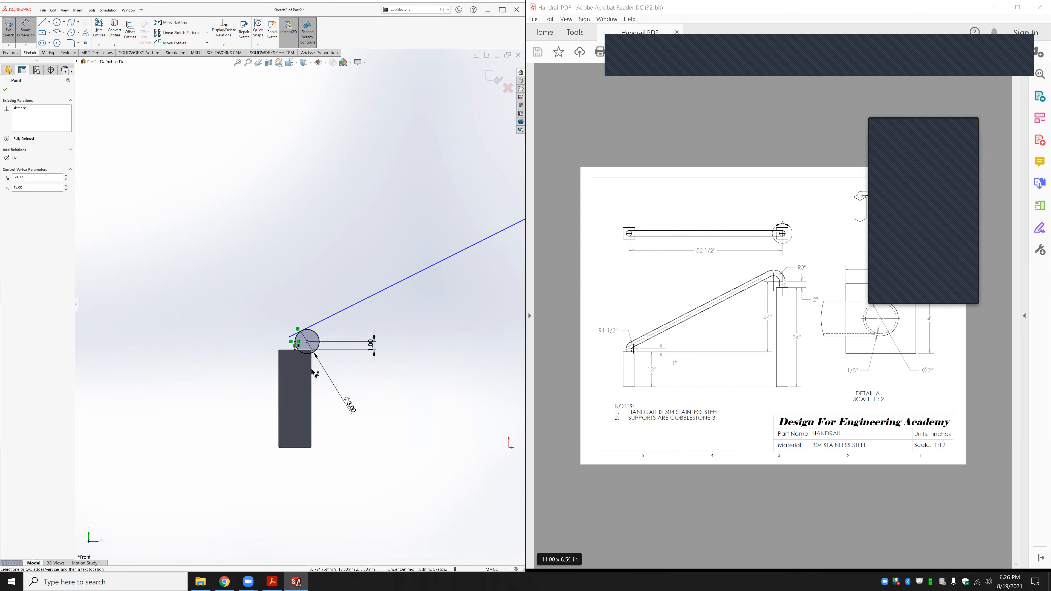
pyautogui.scroll(5, 314, 373)
pyautogui.scroll(-3, 442, 252)
pyautogui.scroll(-3, 442, 252)
pyautogui.click(420, 272)
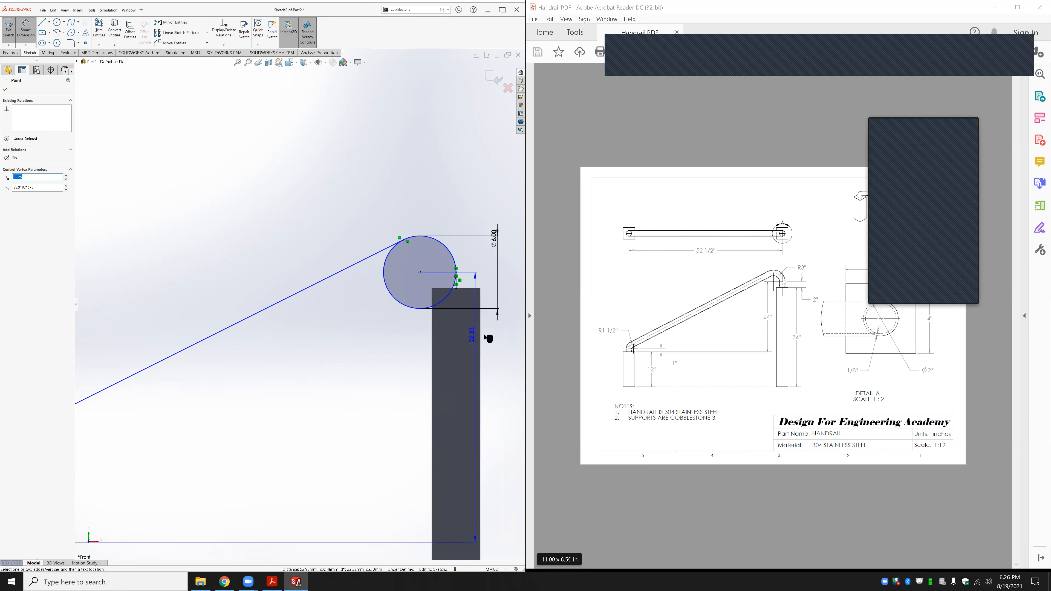
pyautogui.click(512, 337)
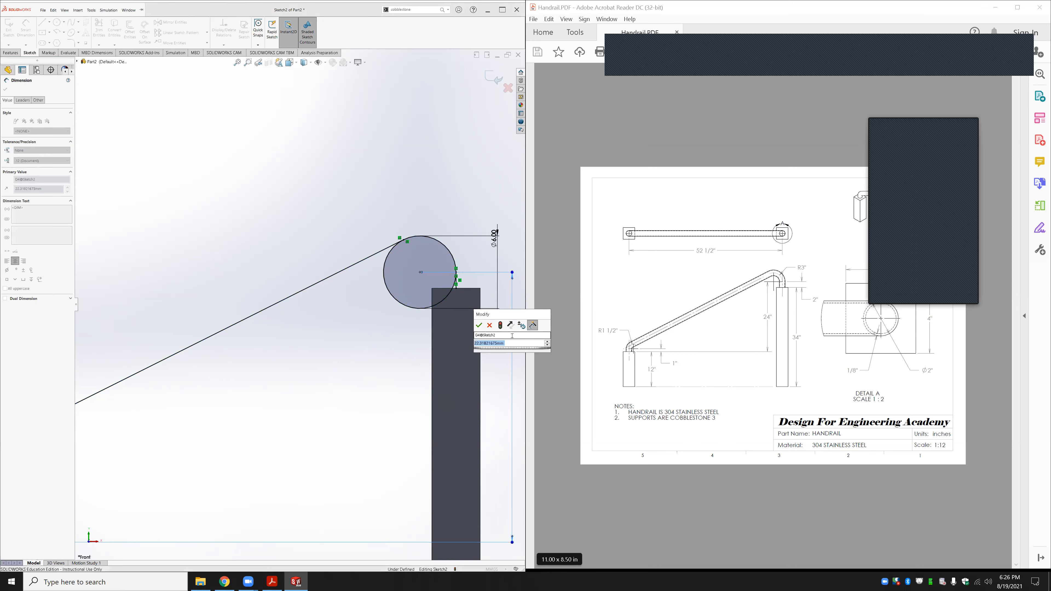
pyautogui.press('Return')
pyautogui.scroll(6, 513, 337)
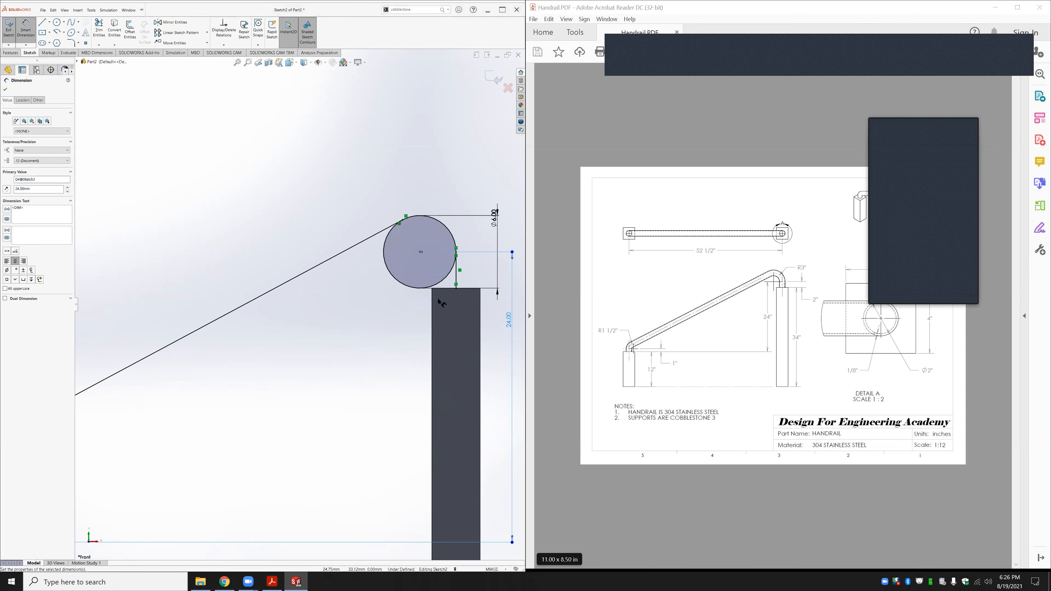
pyautogui.click(281, 335)
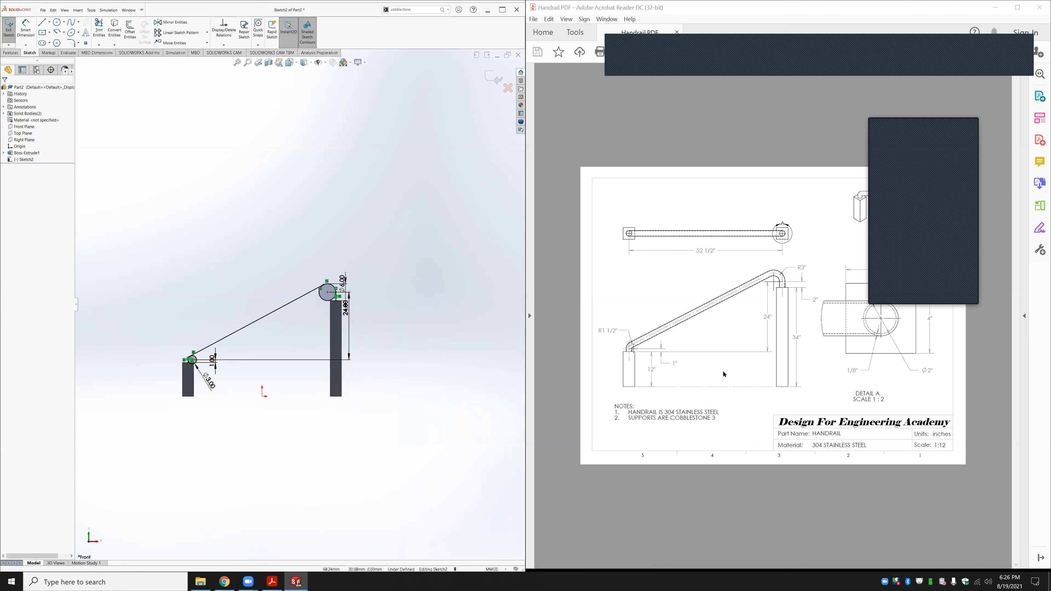
# Pull the slanted line's lower endpoint slightly farther out past the left circle
pyautogui.scroll(-5, 194, 359)
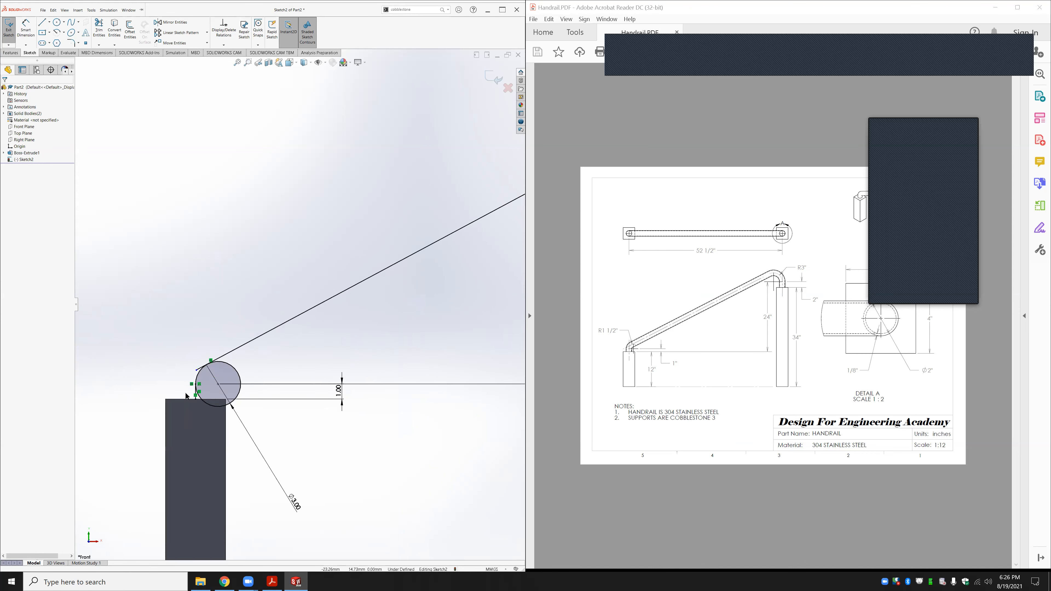
pyautogui.scroll(2, 331, 307)
pyautogui.scroll(-5, 323, 290)
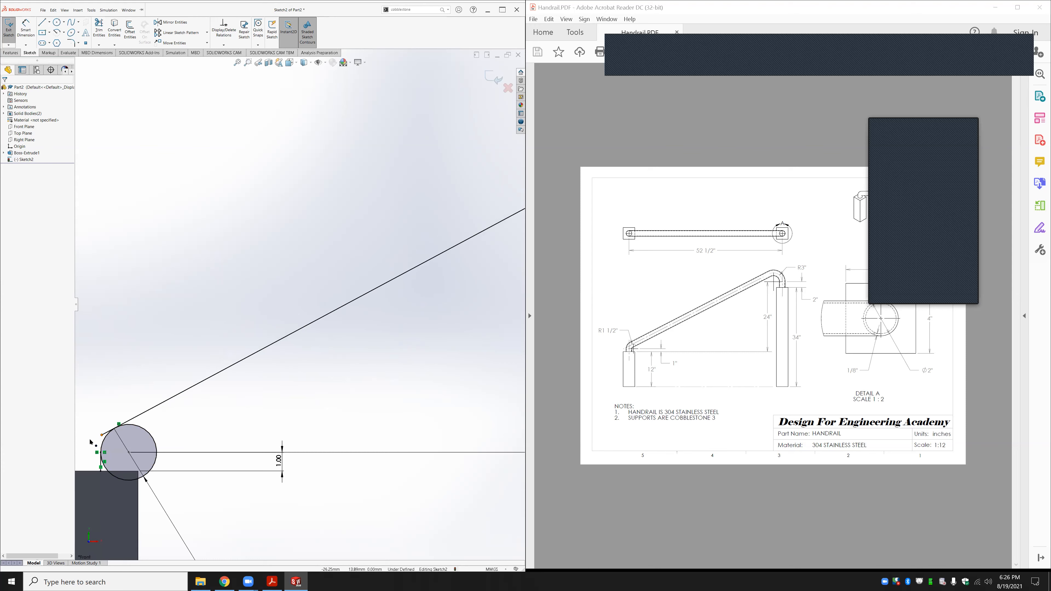
pyautogui.moveTo(102, 435); pyautogui.dragTo(95, 439)
pyautogui.click(78, 10)
pyautogui.click(170, 97)
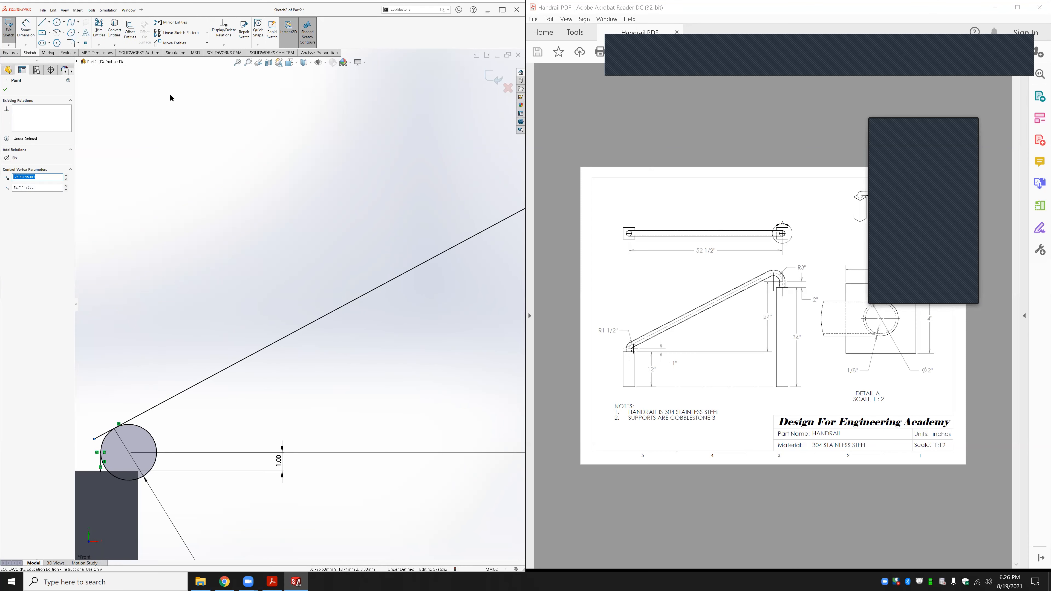
# Trim the slanted line's overhanging lower end and the unneeded part of the left circle, leaving only the bend arc
pyautogui.click(97, 28)
pyautogui.scroll(3, 294, 305)
pyautogui.scroll(-3, 162, 456)
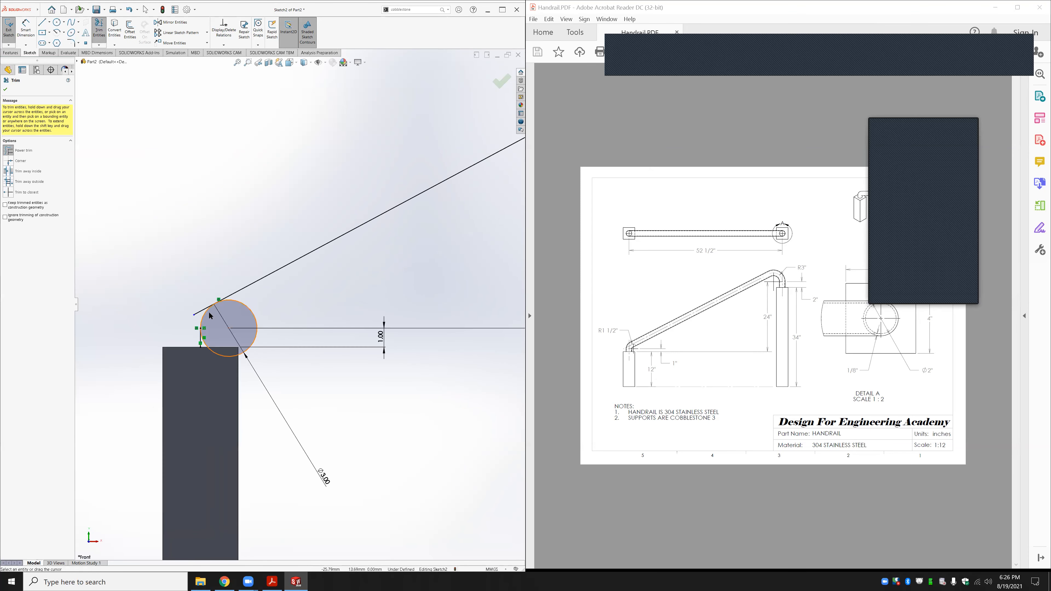
pyautogui.moveTo(196, 315); pyautogui.dragTo(198, 317)
pyautogui.moveTo(257, 304); pyautogui.dragTo(242, 312)
# Trim the inner portion of the right circle so only the arc between the slanted and vertical lines remains
pyautogui.scroll(4, 241, 313)
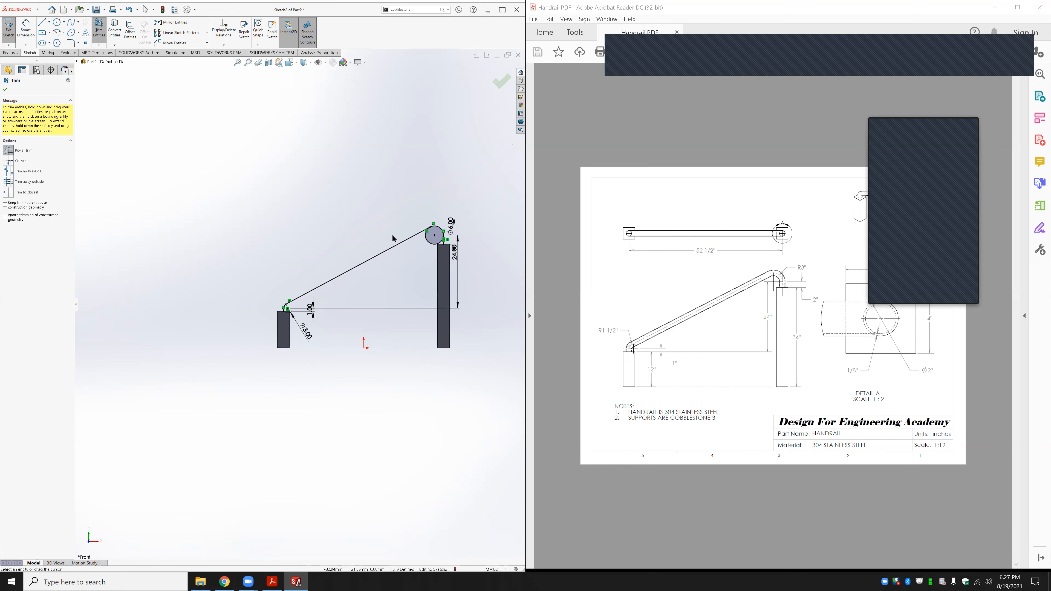
pyautogui.scroll(-5, 426, 249)
pyautogui.moveTo(407, 309); pyautogui.dragTo(381, 358)
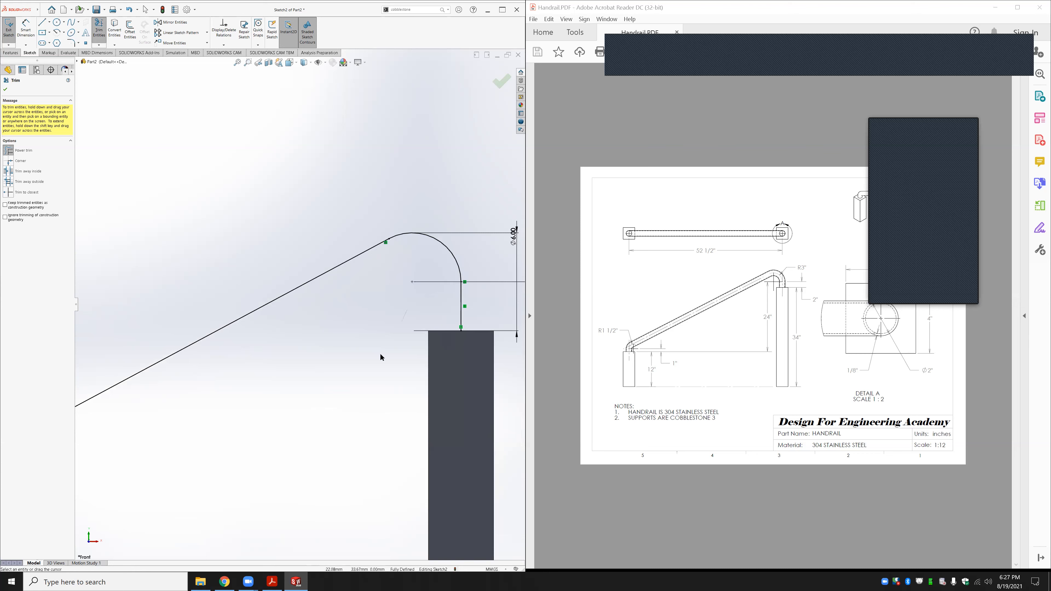
pyautogui.scroll(6, 388, 320)
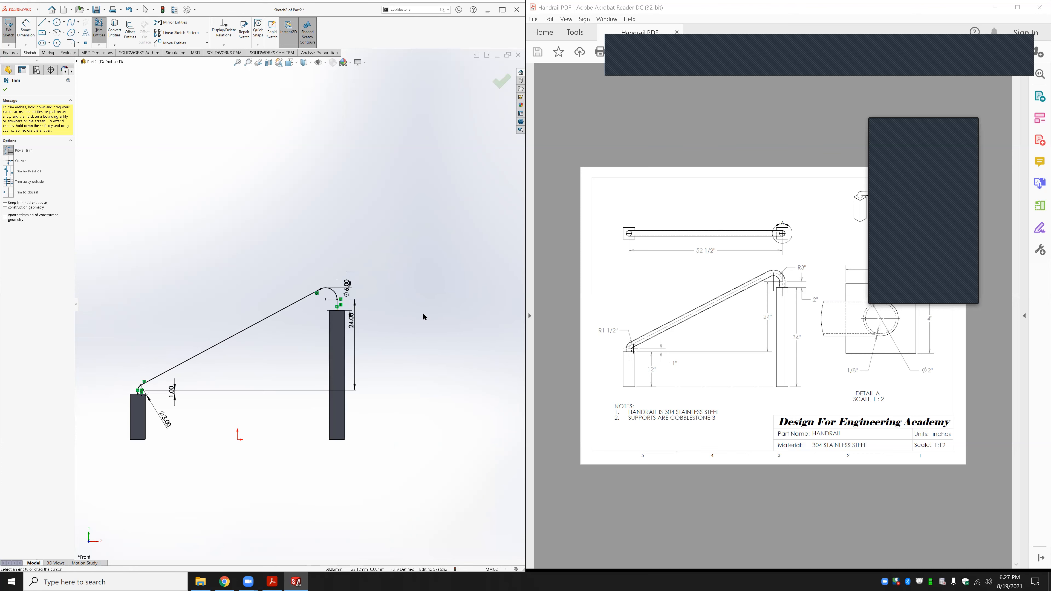
pyautogui.scroll(-1, 235, 299)
pyautogui.scroll(3, 140, 276)
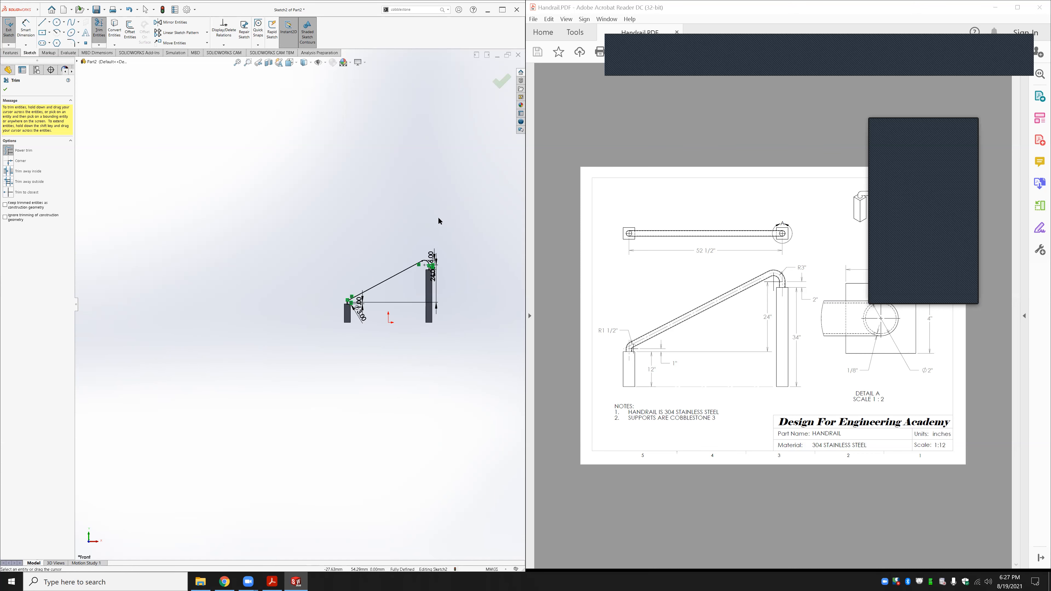
# Set up a Sweep with a circular profile of 1.75 mm diameter and a thin-feature wall thickness of 0.125 mm
pyautogui.scroll(-3, 438, 218)
pyautogui.click(10, 53)
pyautogui.click(65, 23)
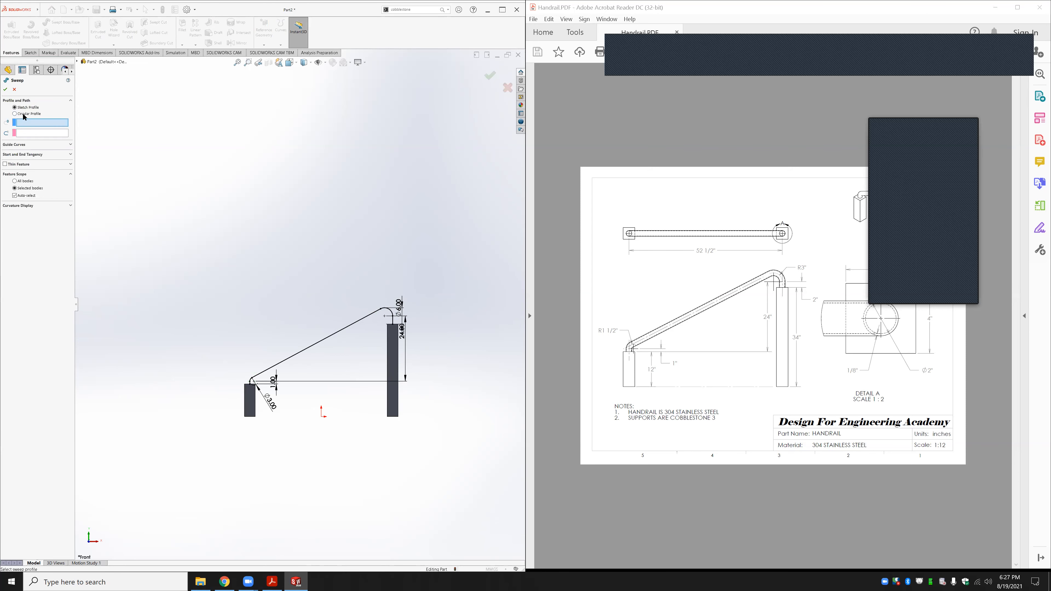
pyautogui.click(15, 113)
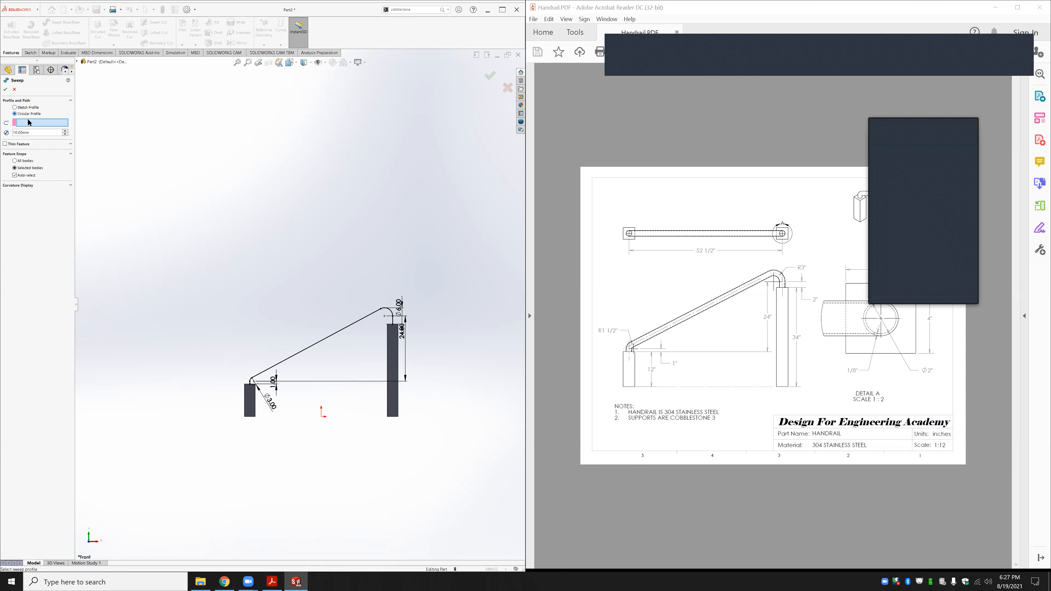
pyautogui.click(5, 144)
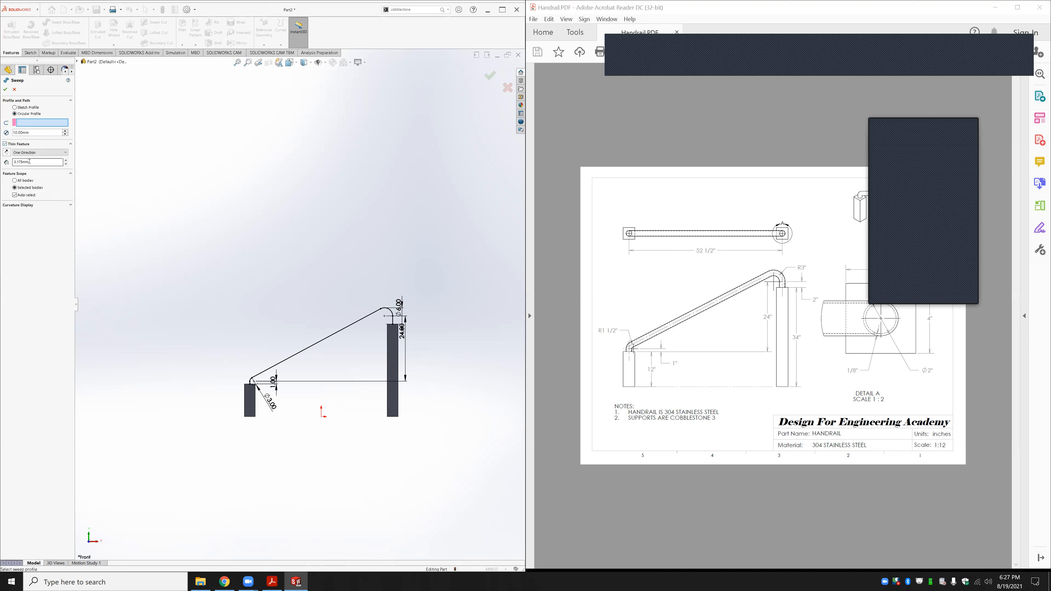
pyautogui.click(35, 133)
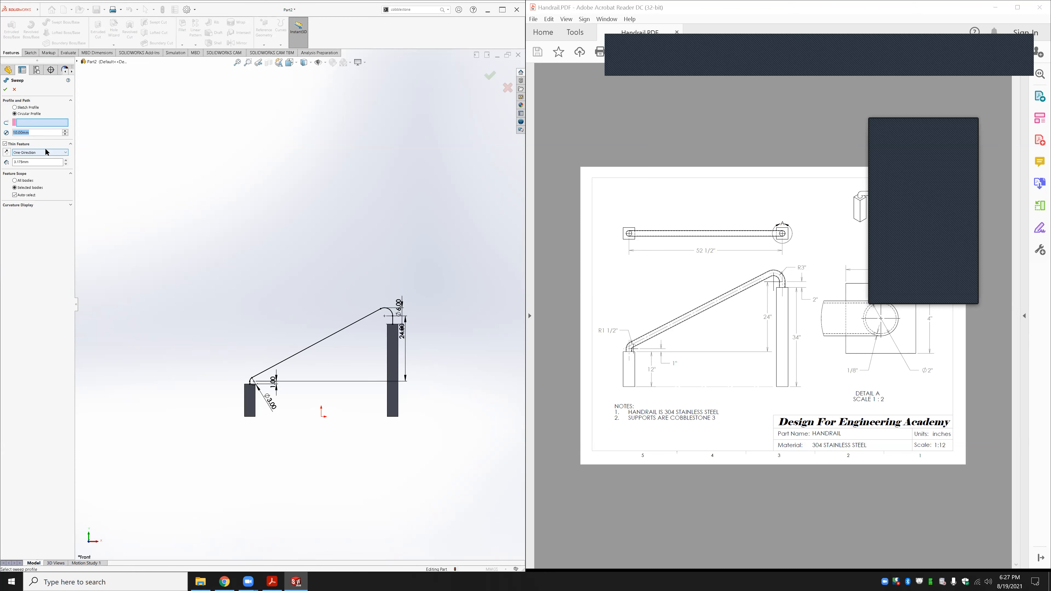
pyautogui.write('1.75')
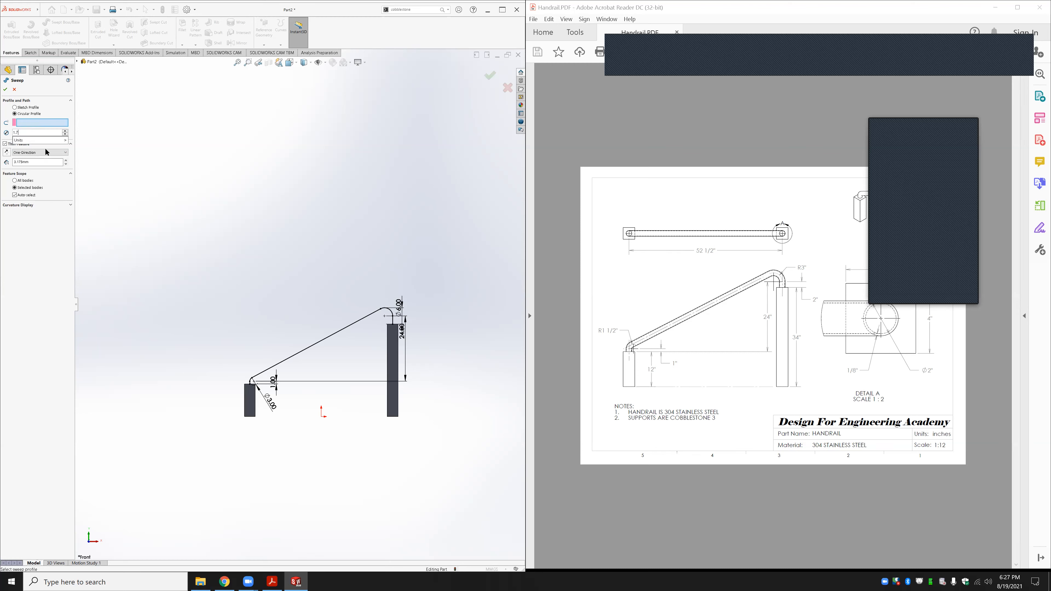
pyautogui.click(39, 161)
pyautogui.moveTo(39, 162); pyautogui.dragTo(3, 162)
pyautogui.write('.1')
pyautogui.click(5, 89)
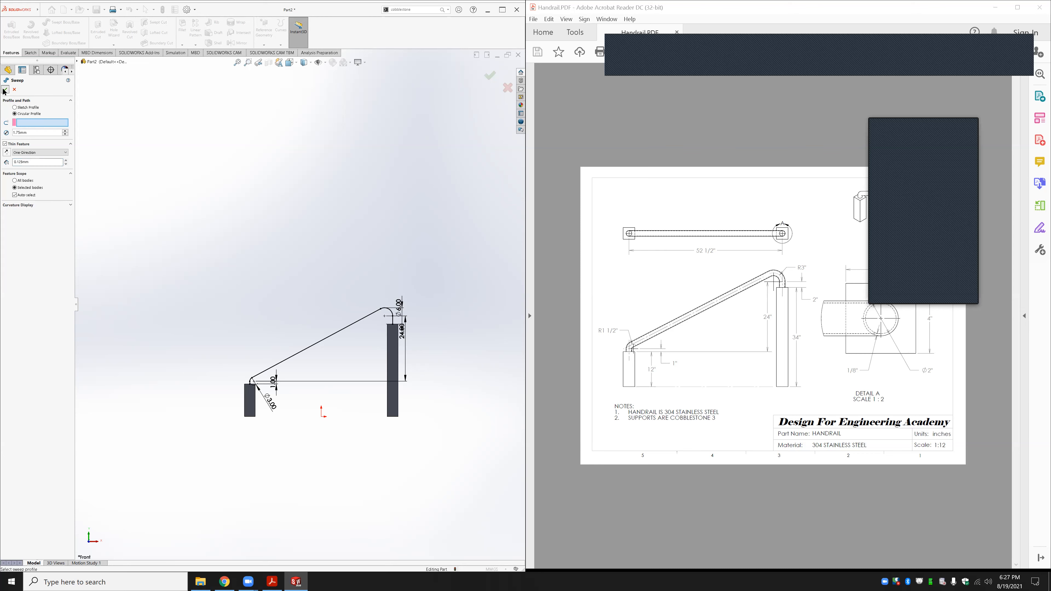
# Use the rail sketch between the two posts as the sweep path and create the thin-walled sweep
pyautogui.click(329, 341)
pyautogui.scroll(-2, 338, 334)
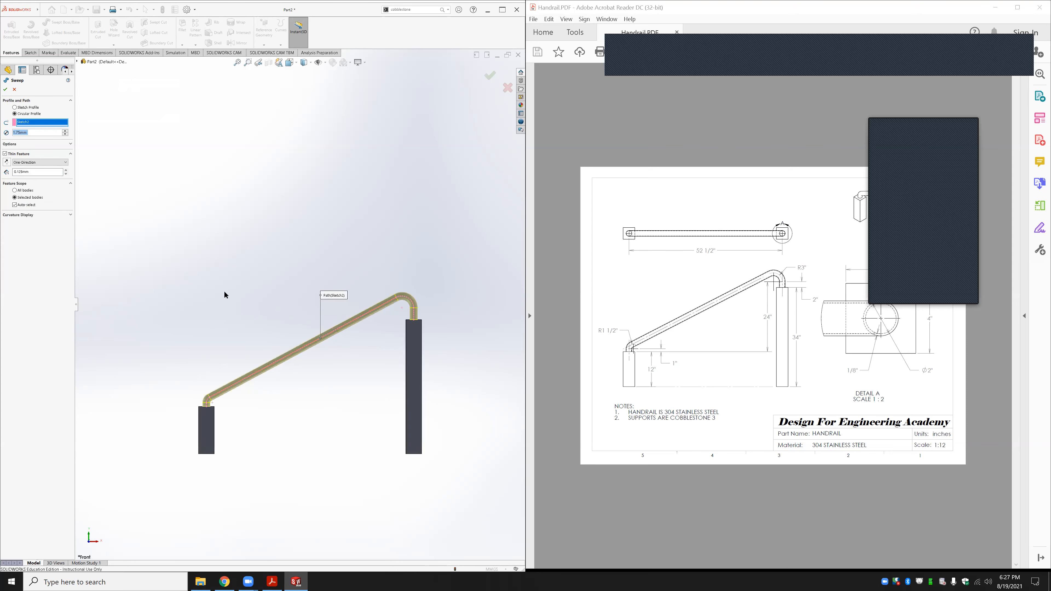
pyautogui.click(5, 90)
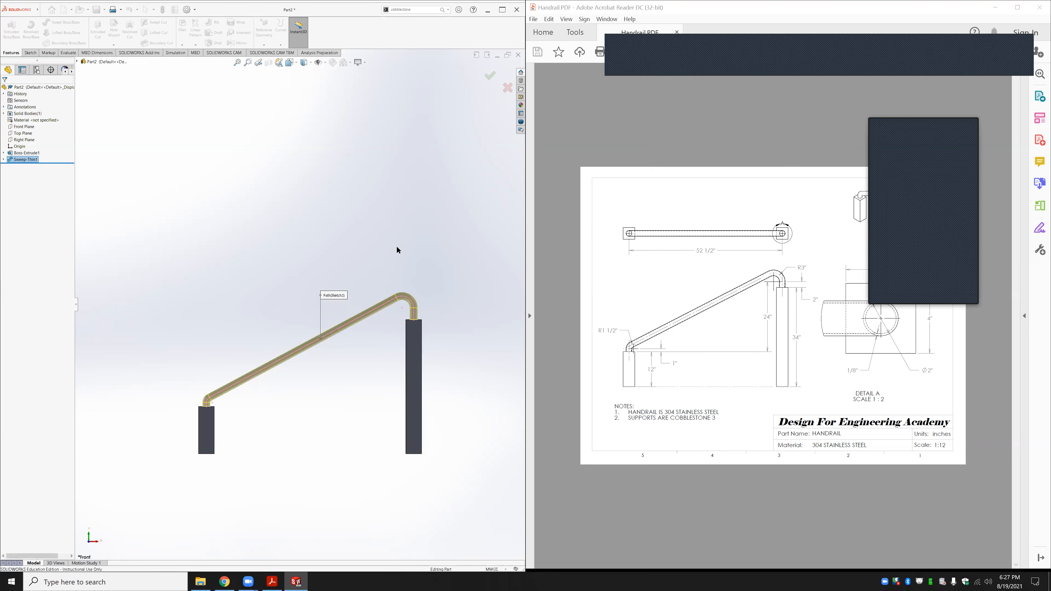
# Switch the document's unit system to IPS (inches)
pyautogui.moveTo(348, 264); pyautogui.dragTo(373, 391, button='middle')
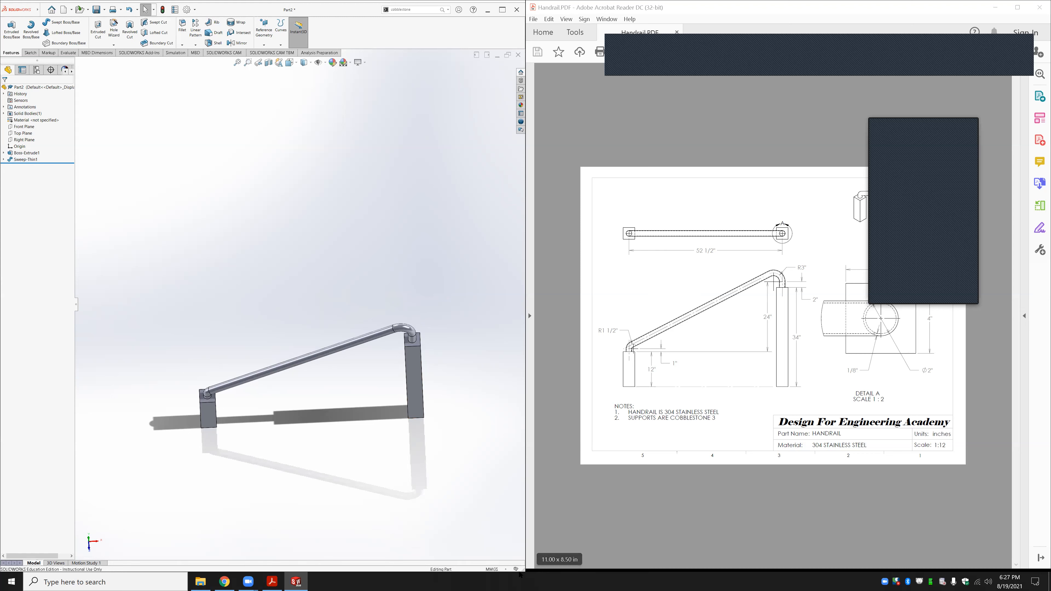
pyautogui.click(493, 570)
pyautogui.click(498, 553)
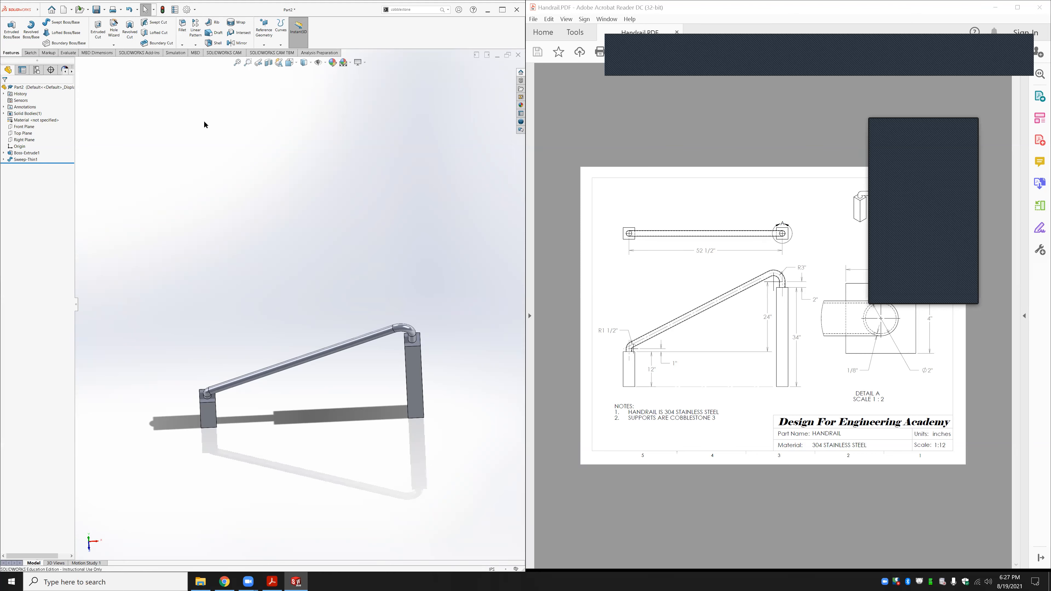
# Scale the model uniformly about its centroid by a factor of 25.4
pyautogui.click(411, 10)
pyautogui.write('scale')
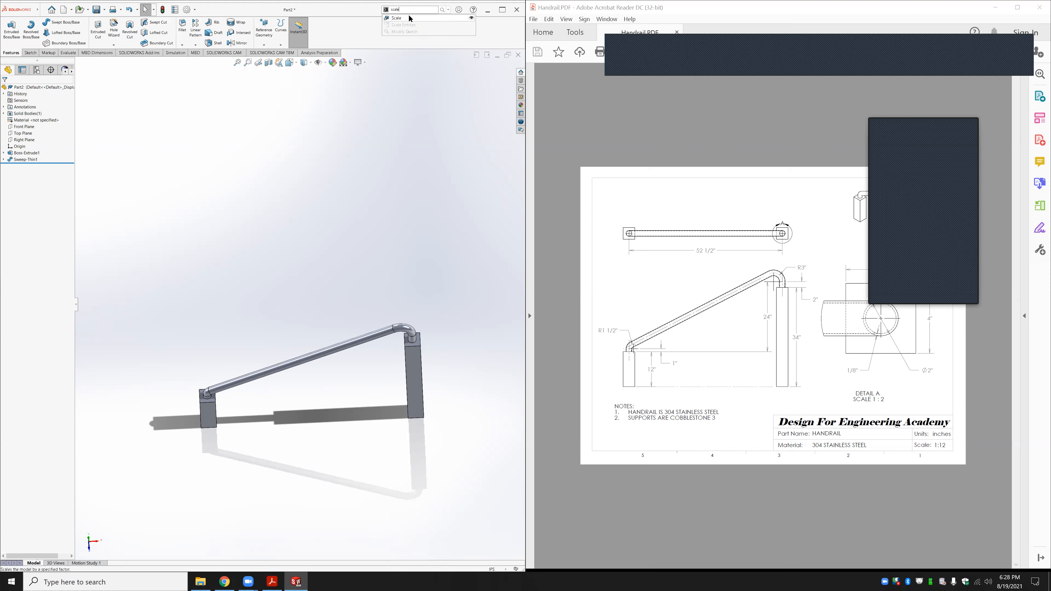
pyautogui.click(410, 19)
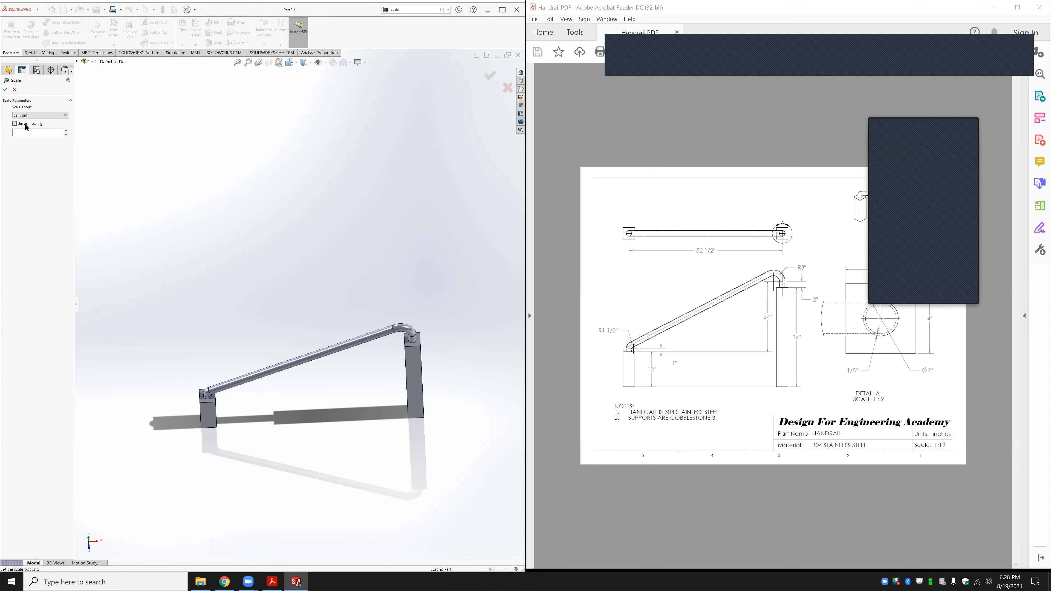
pyautogui.moveTo(25, 133); pyautogui.dragTo(3, 133)
pyautogui.write('25.4')
pyautogui.click(6, 89)
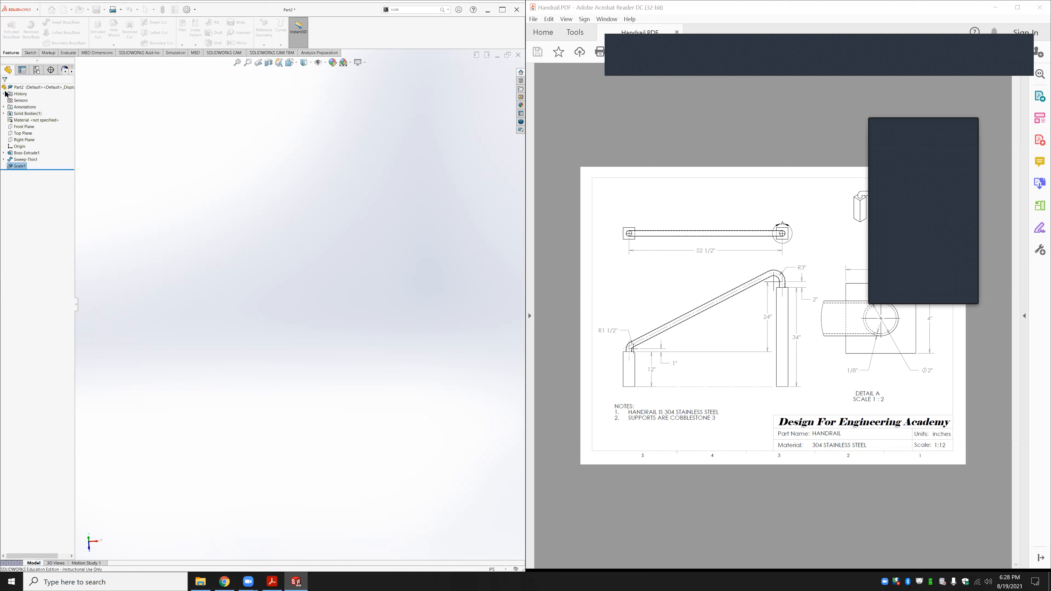
pyautogui.scroll(10, 317, 225)
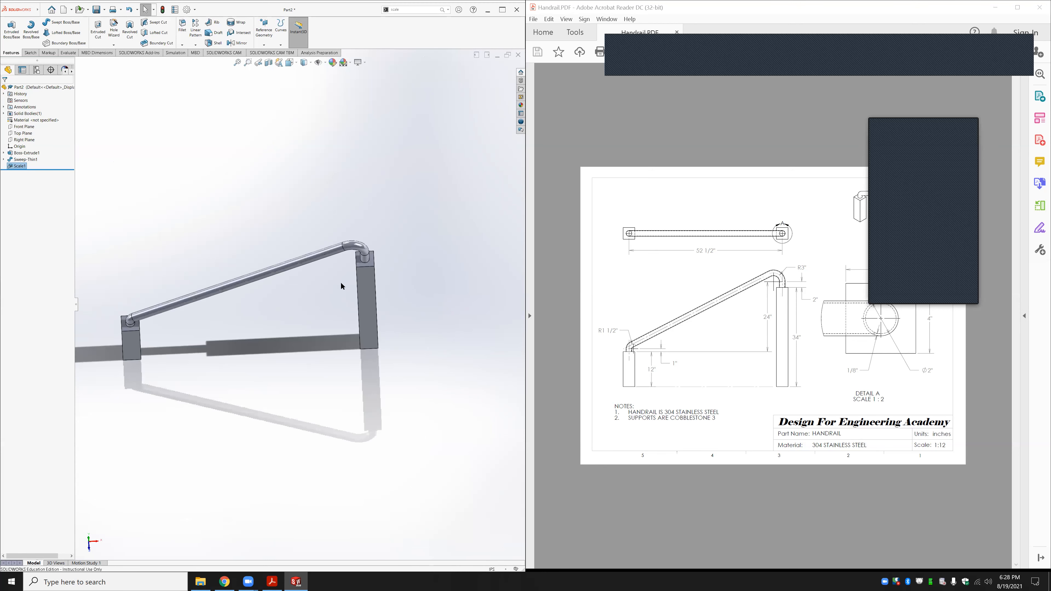
pyautogui.scroll(-2, 310, 321)
pyautogui.scroll(2, 253, 285)
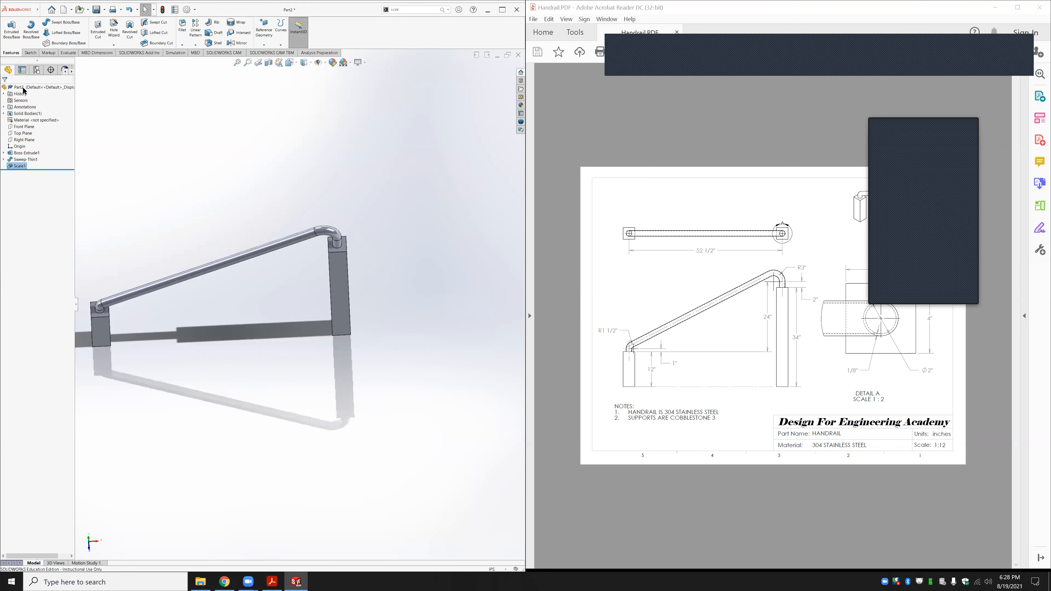
# Measure the length of the tall post's bottom front edge
pyautogui.click(68, 52)
pyautogui.click(49, 29)
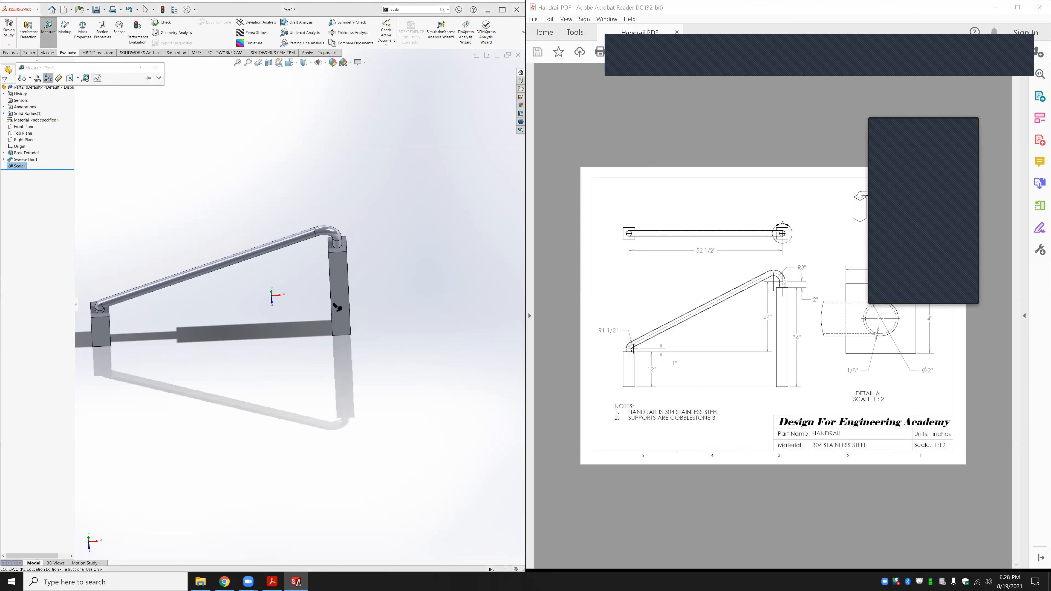
pyautogui.scroll(-5, 349, 382)
pyautogui.click(351, 380)
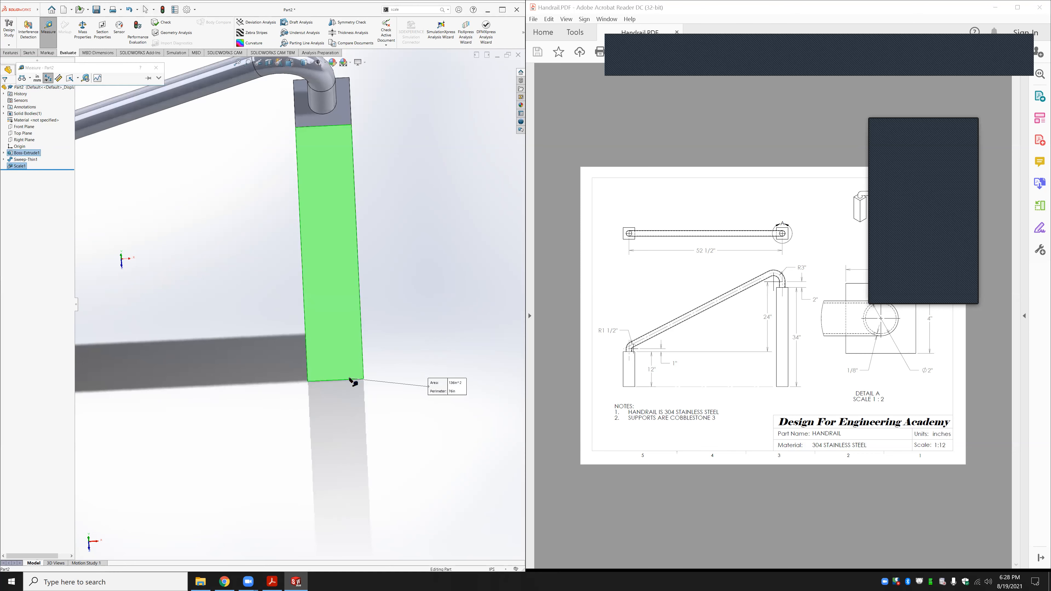
pyautogui.click(352, 380)
pyautogui.click(346, 380)
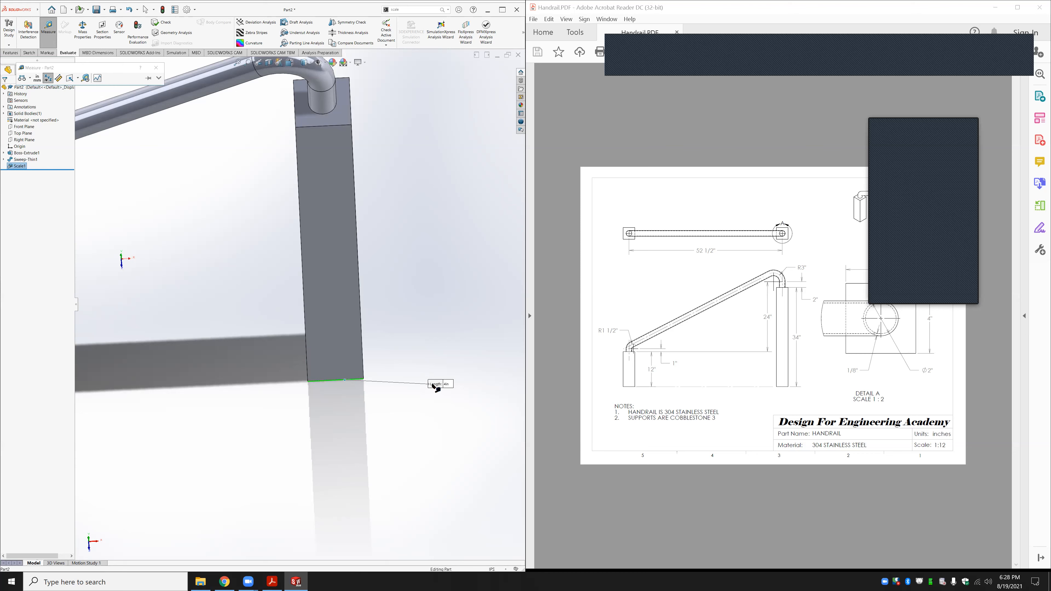
pyautogui.press('Escape')
pyautogui.press('f')
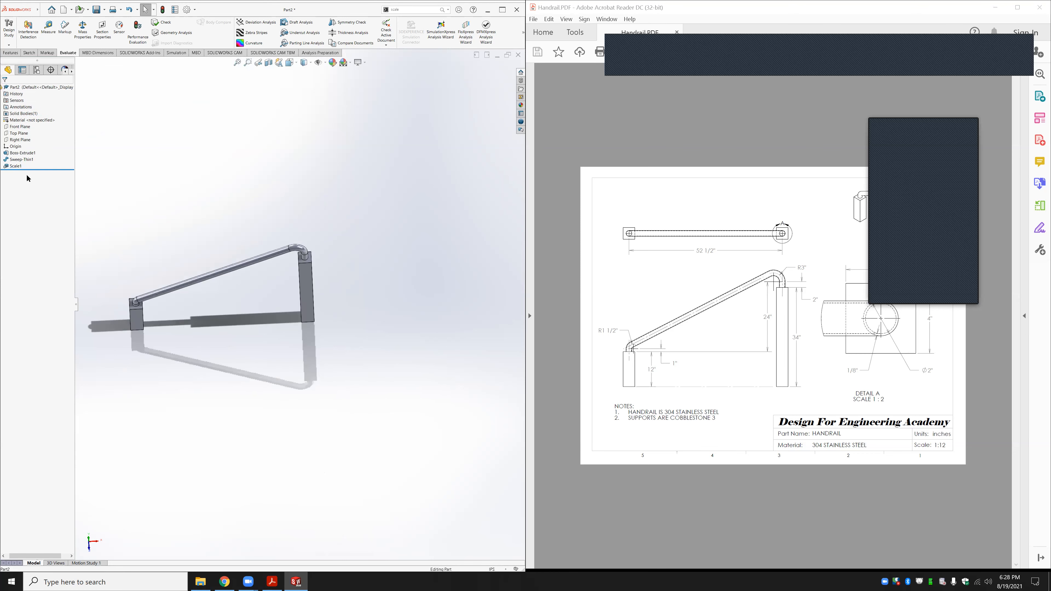
# Edit the rail's thin sweep so its result does not merge with the two posts
pyautogui.click(21, 159)
pyautogui.click(9, 149)
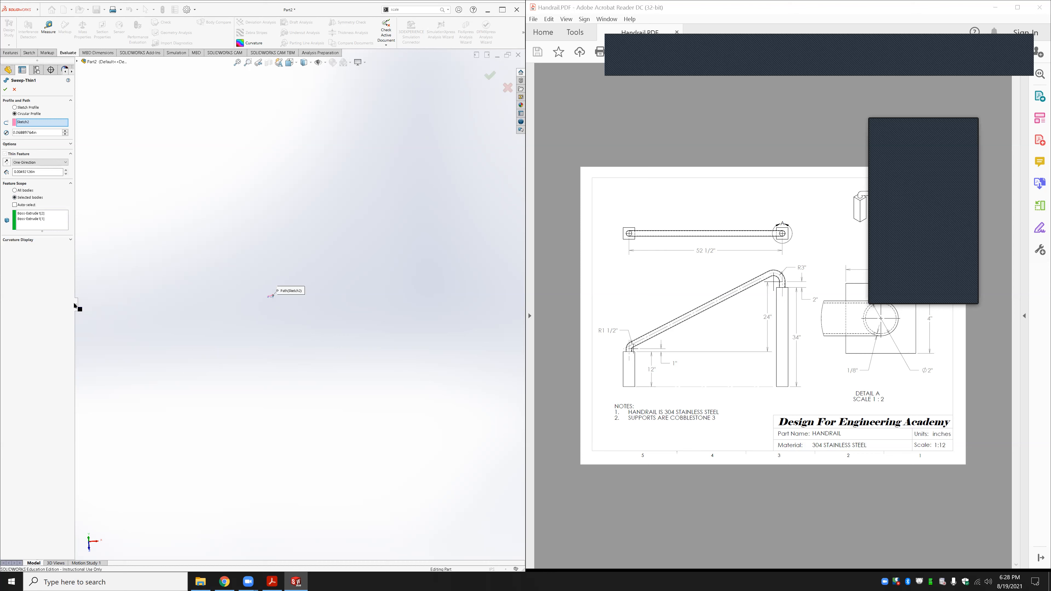
pyautogui.moveTo(75, 304); pyautogui.dragTo(132, 310)
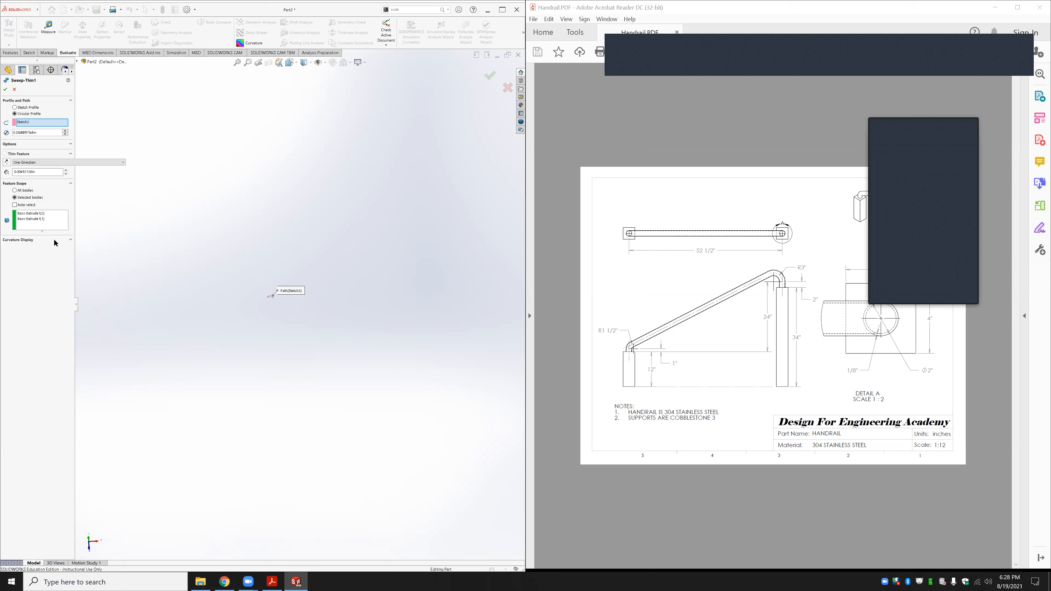
pyautogui.click(22, 145)
pyautogui.click(15, 167)
pyautogui.click(6, 89)
pyautogui.scroll(-10, 199, 258)
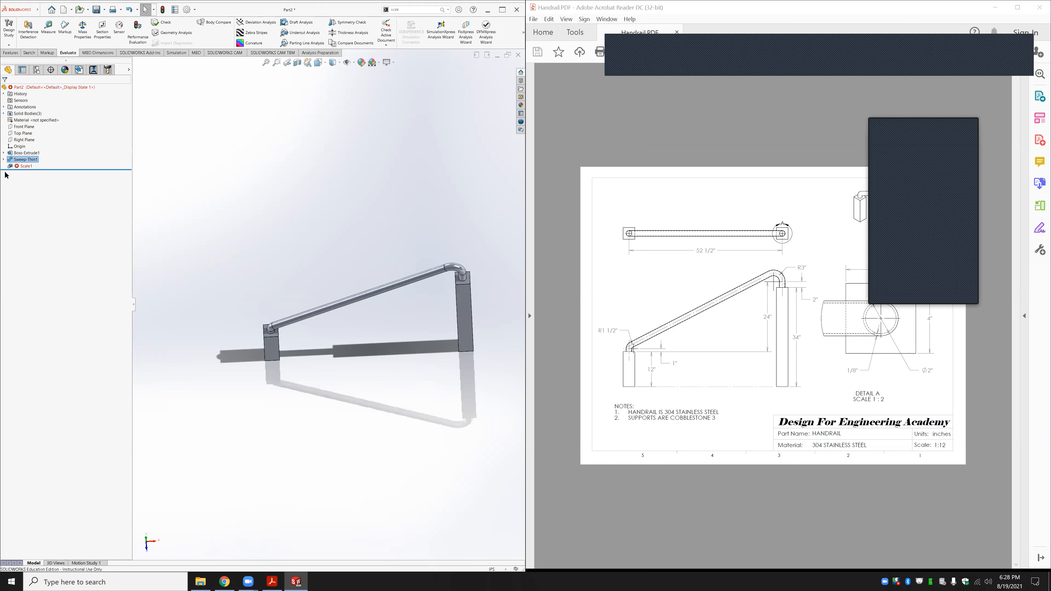
# Edit the failed 25.4 scale feature and select the rail and both posts as the bodies to scale
pyautogui.click(23, 165)
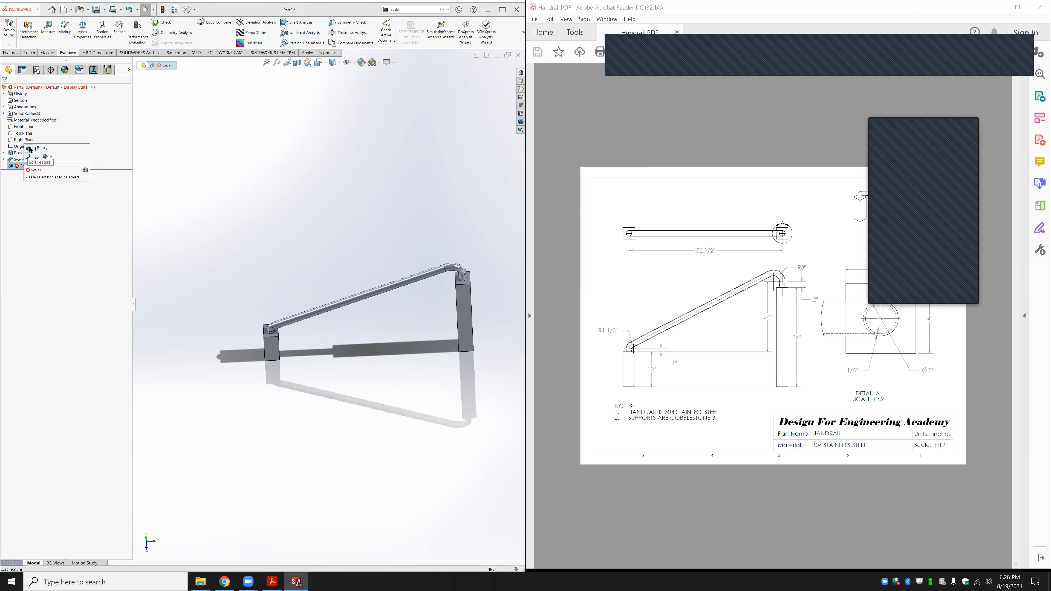
pyautogui.click(29, 149)
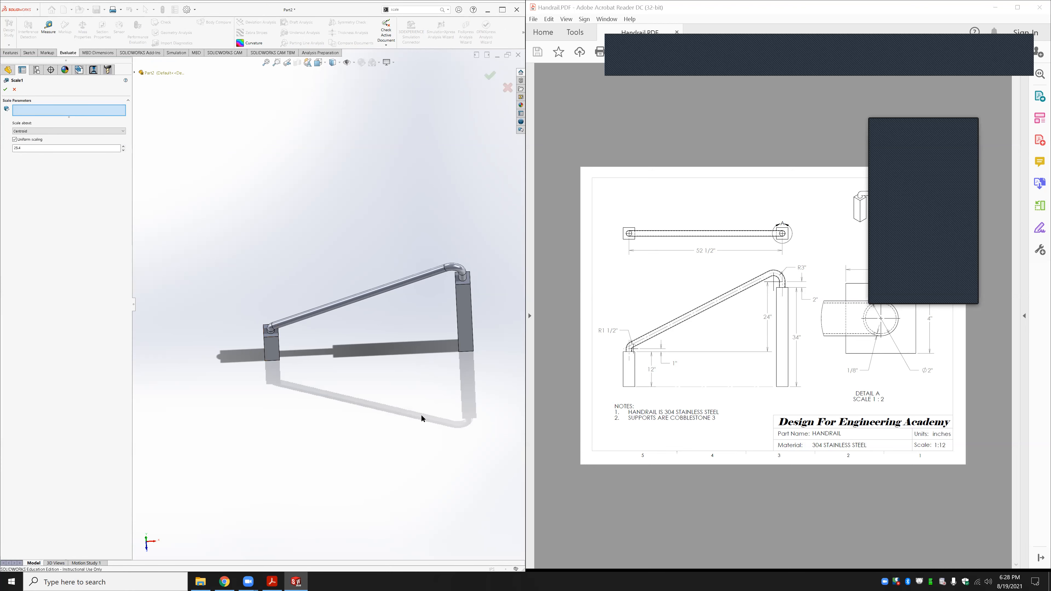
pyautogui.moveTo(502, 379); pyautogui.dragTo(125, 317)
pyautogui.click(6, 89)
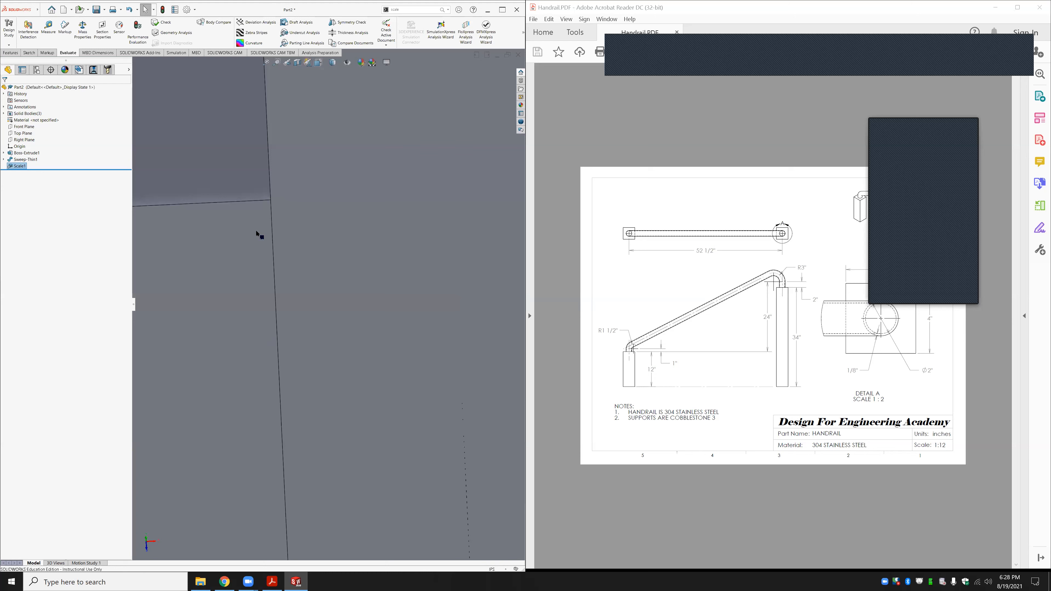
pyautogui.scroll(10, 343, 292)
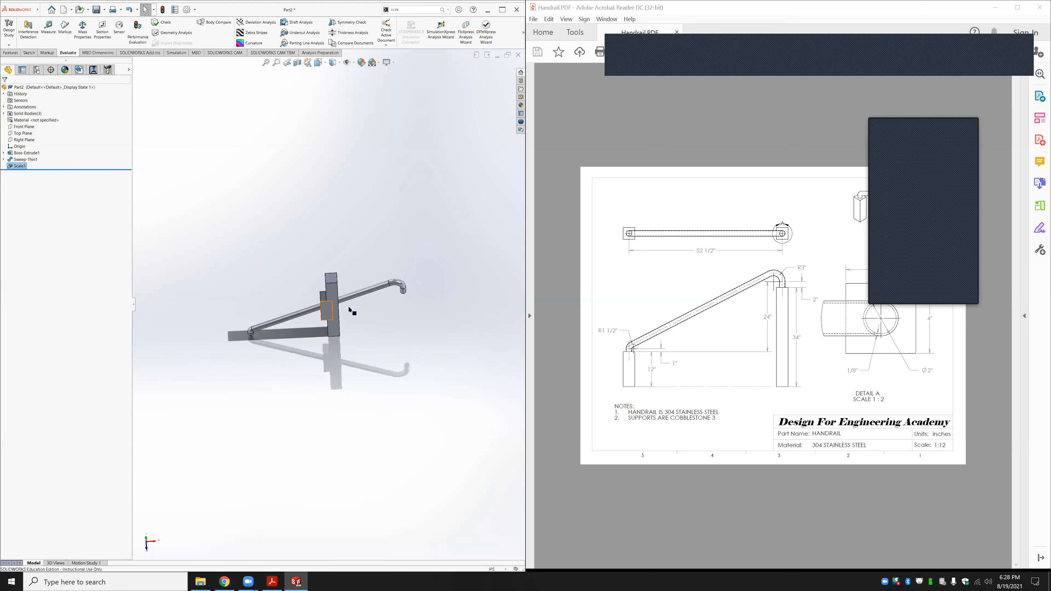
pyautogui.scroll(-2, 348, 308)
# Undo the body scaling and the sweep edit, back to the unscaled model
pyautogui.click(348, 309)
pyautogui.hotkey('ctrl', 'z')
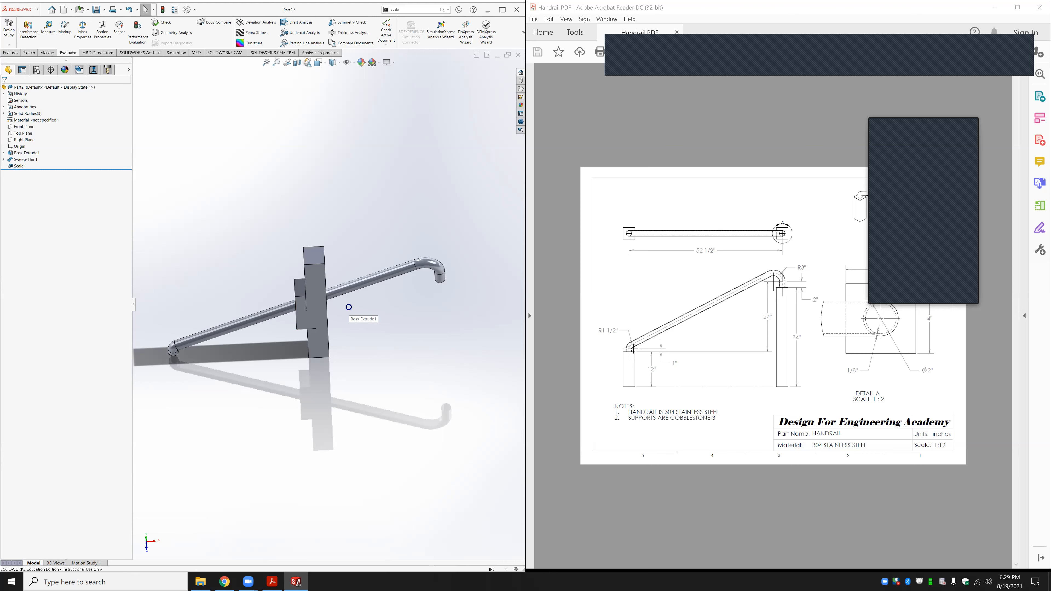
pyautogui.hotkey('ctrl', 'z')
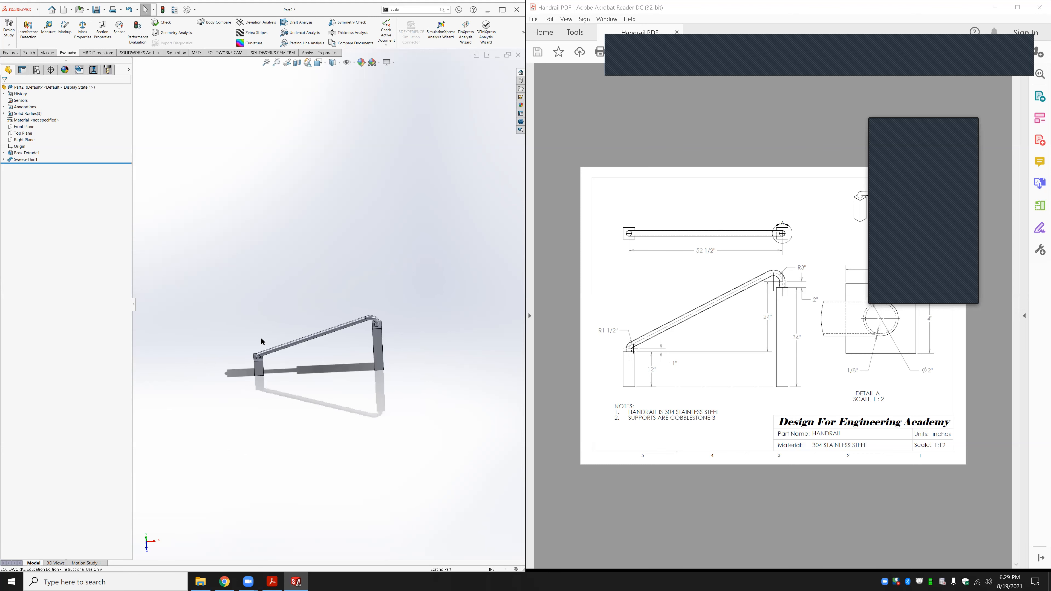
pyautogui.scroll(-5, 288, 353)
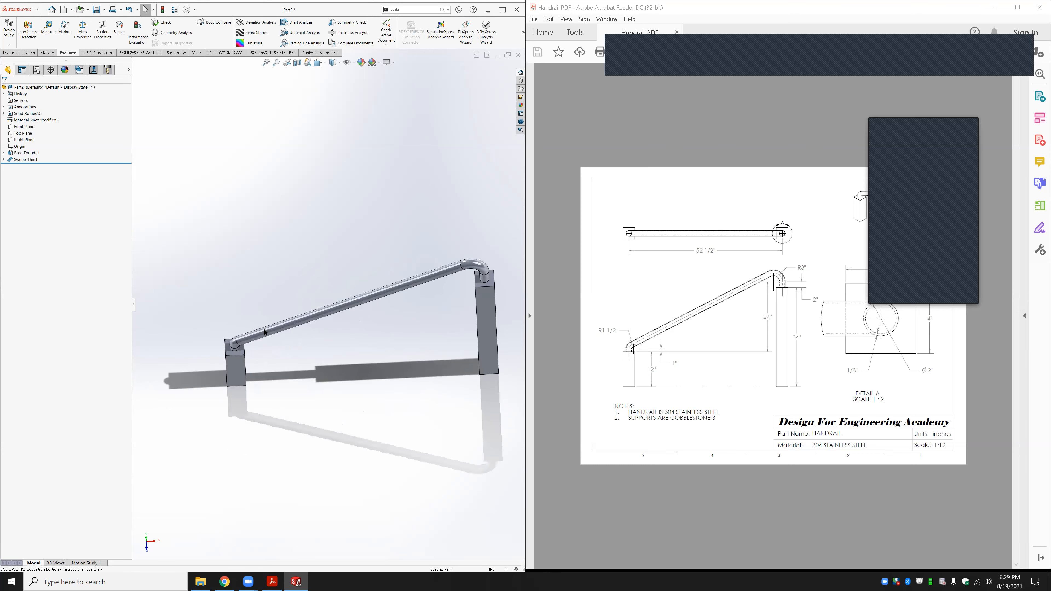
# Turn off Merge result in the rail's thin sweep to keep the rail as a separate body
pyautogui.rightClick(19, 161)
pyautogui.click(22, 142)
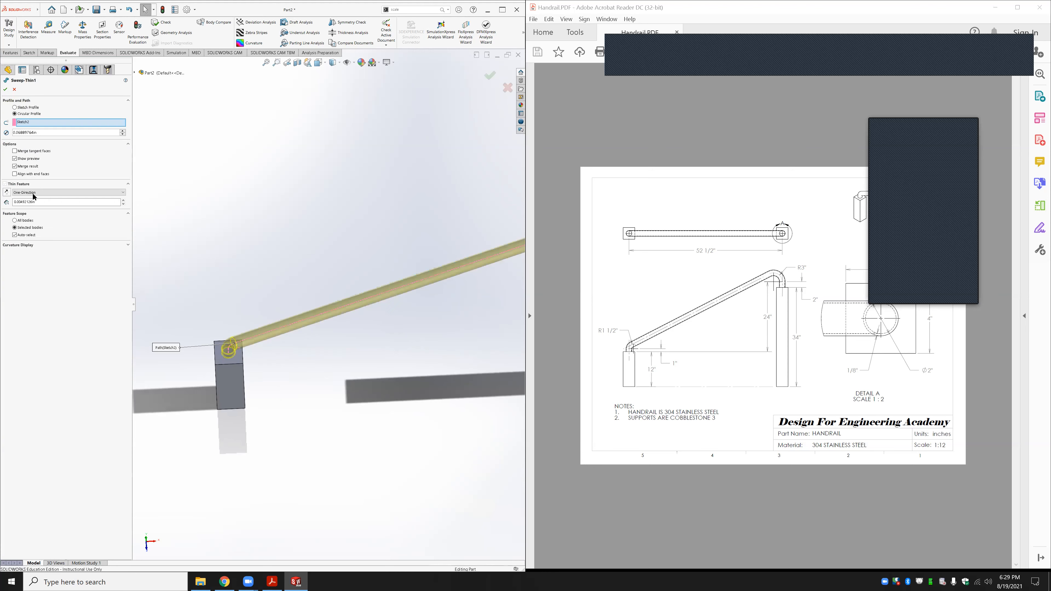
pyautogui.click(15, 166)
pyautogui.click(7, 89)
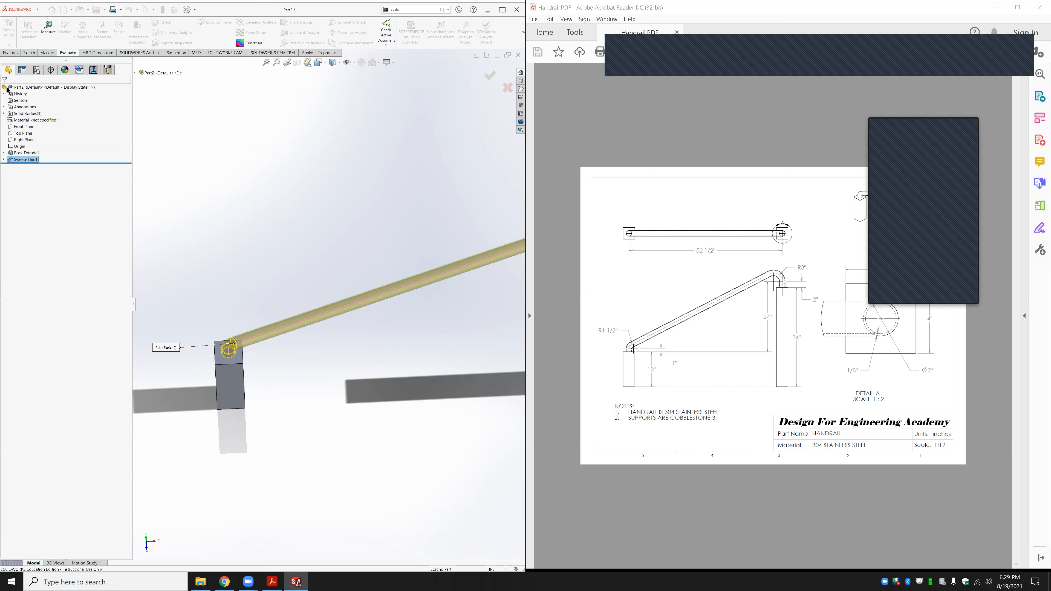
pyautogui.scroll(6, 252, 319)
pyautogui.scroll(-5, 395, 323)
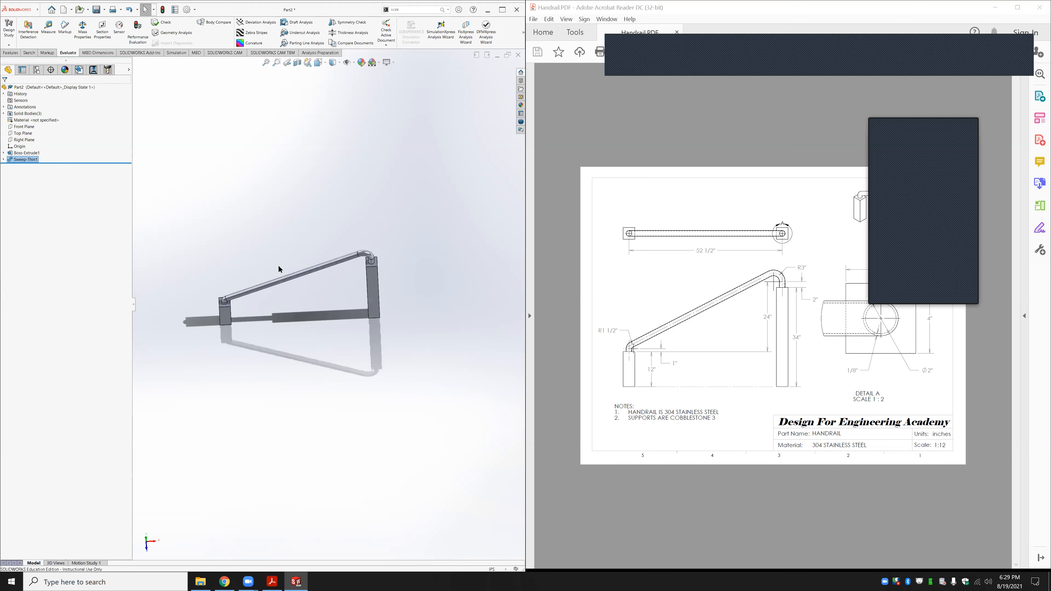
# Assign the AISI 304 steel material to the swept rail body only
pyautogui.click(4, 113)
pyautogui.click(30, 127)
pyautogui.click(31, 133)
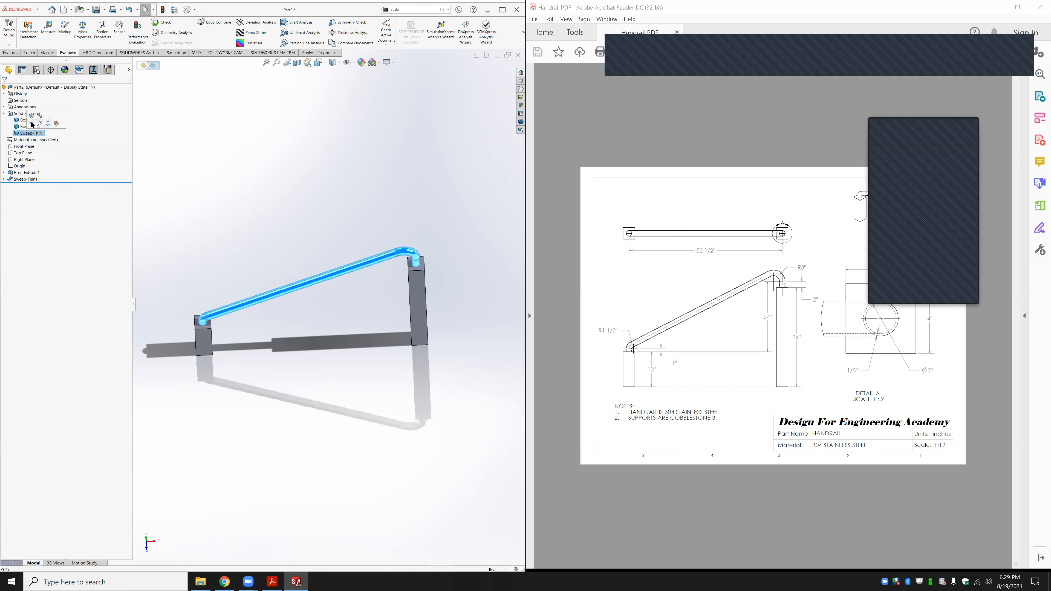
pyautogui.click(30, 114)
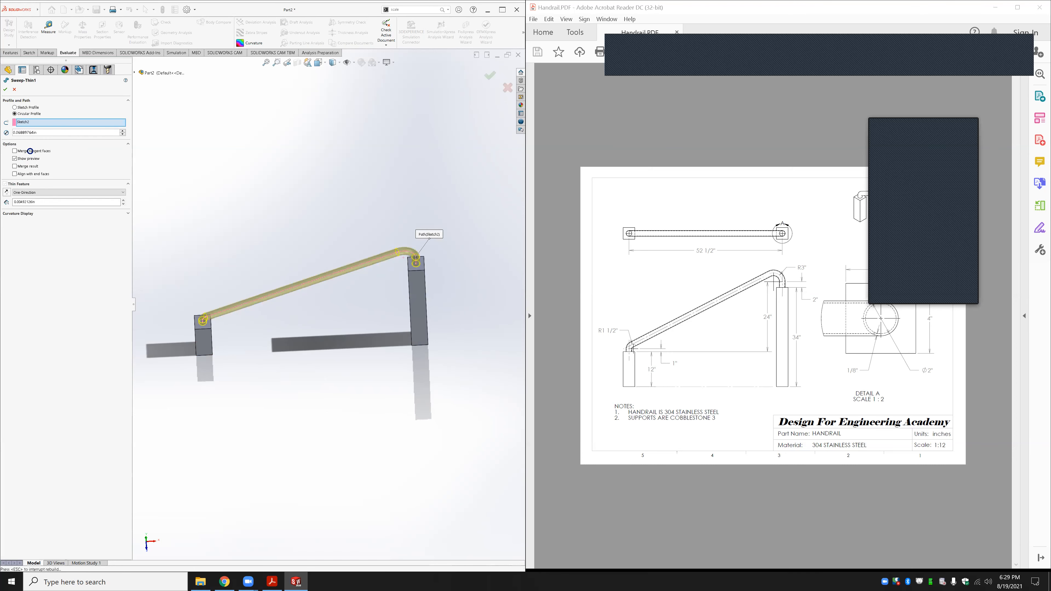
pyautogui.press('Escape')
pyautogui.rightClick(30, 133)
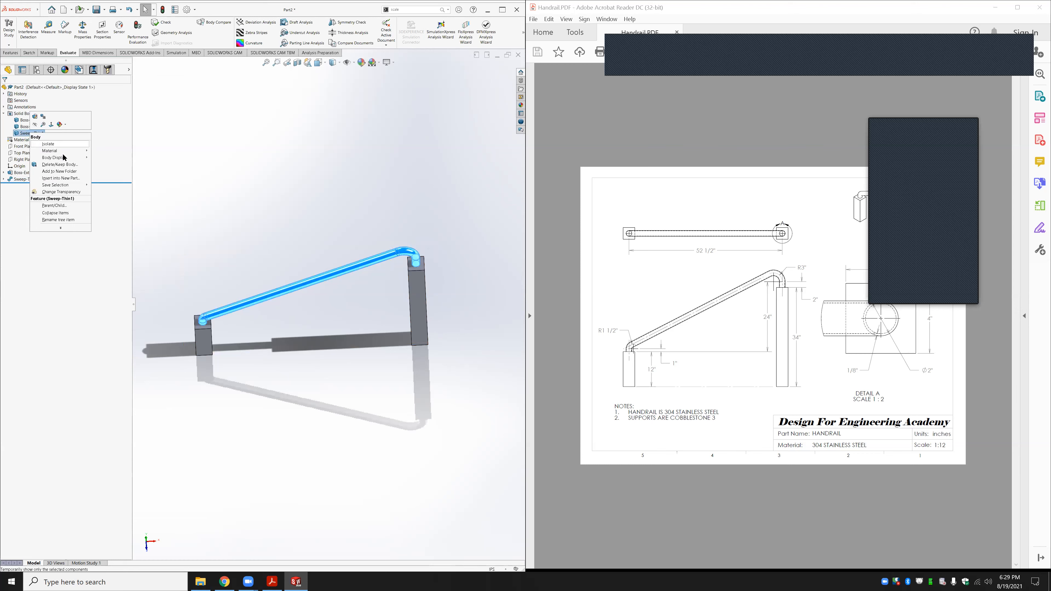
pyautogui.moveTo(64, 151)
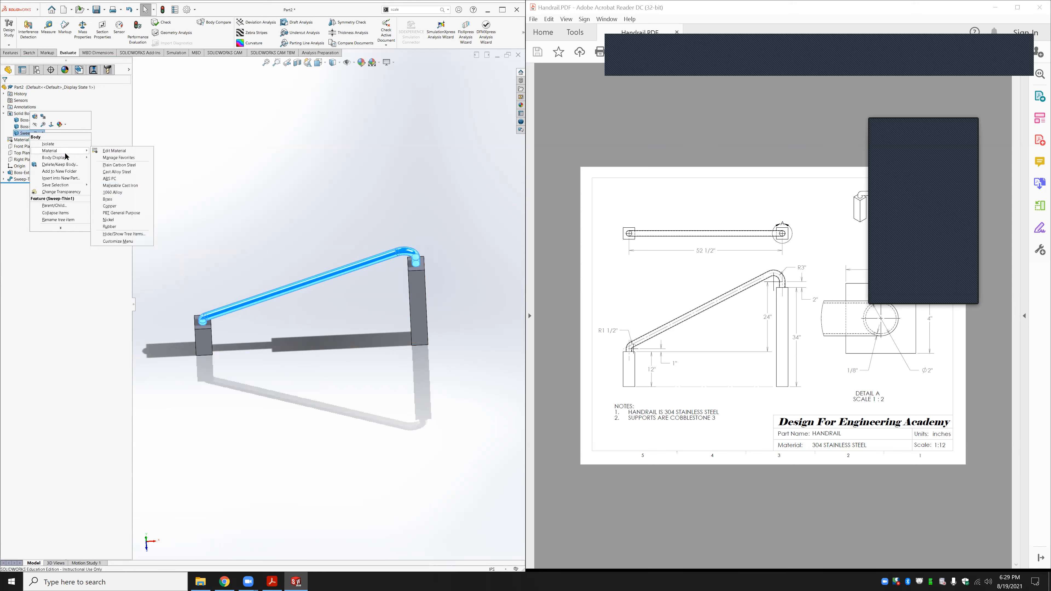
pyautogui.click(115, 152)
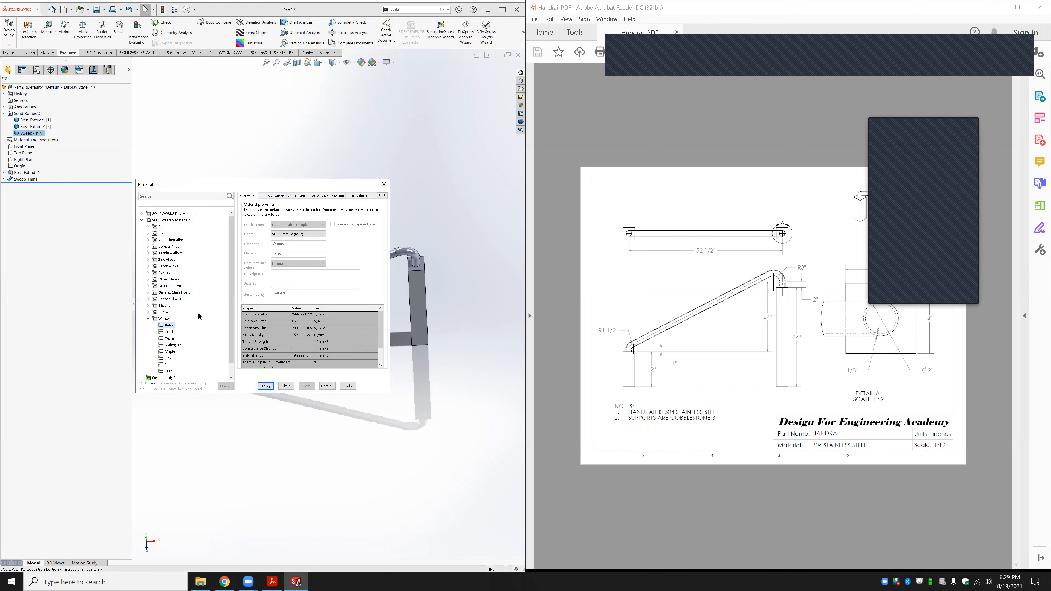
pyautogui.click(149, 226)
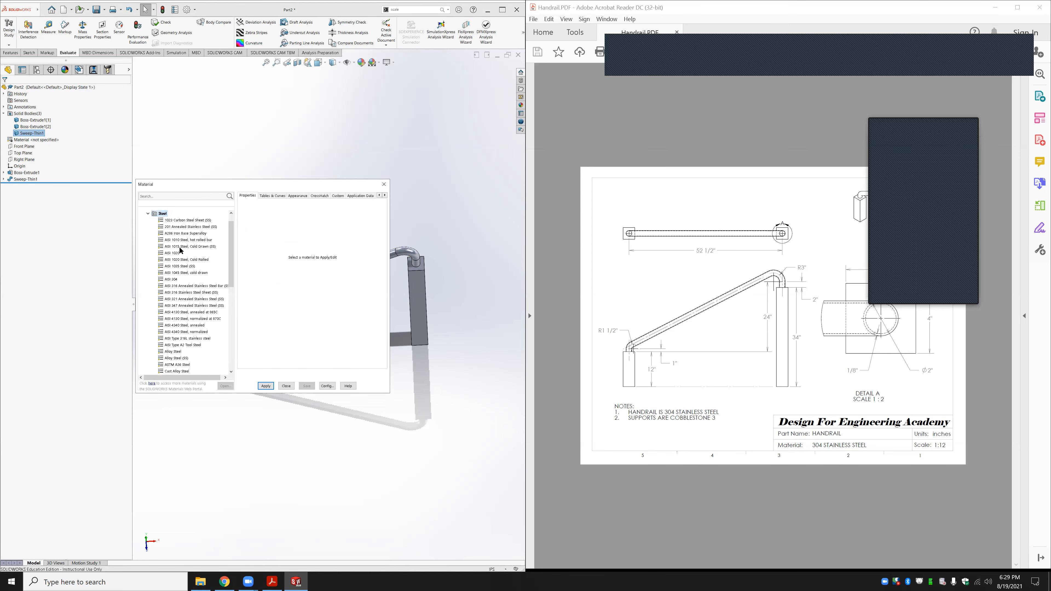
pyautogui.click(172, 281)
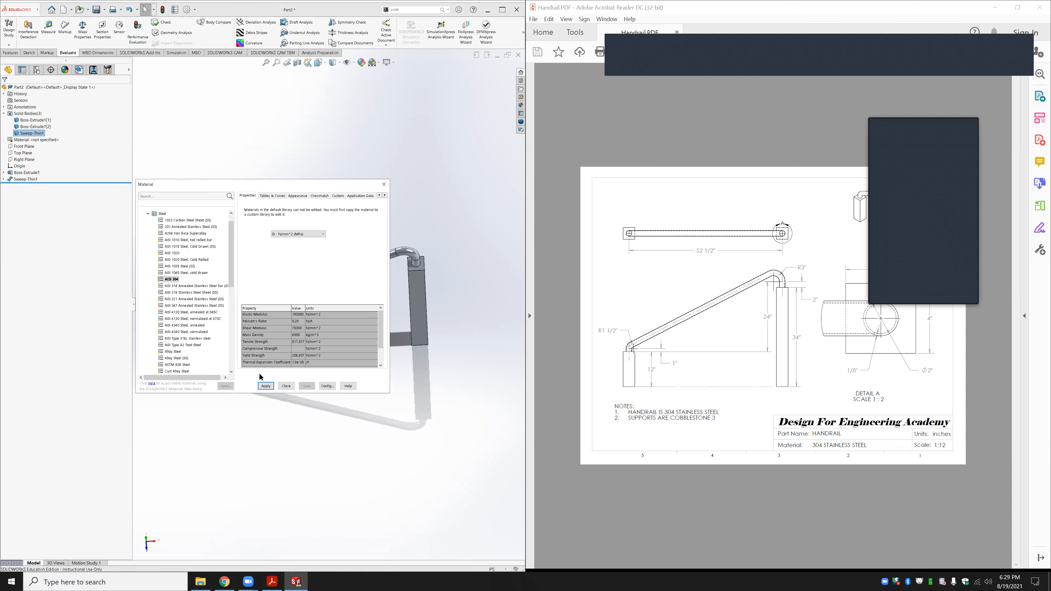
pyautogui.click(285, 386)
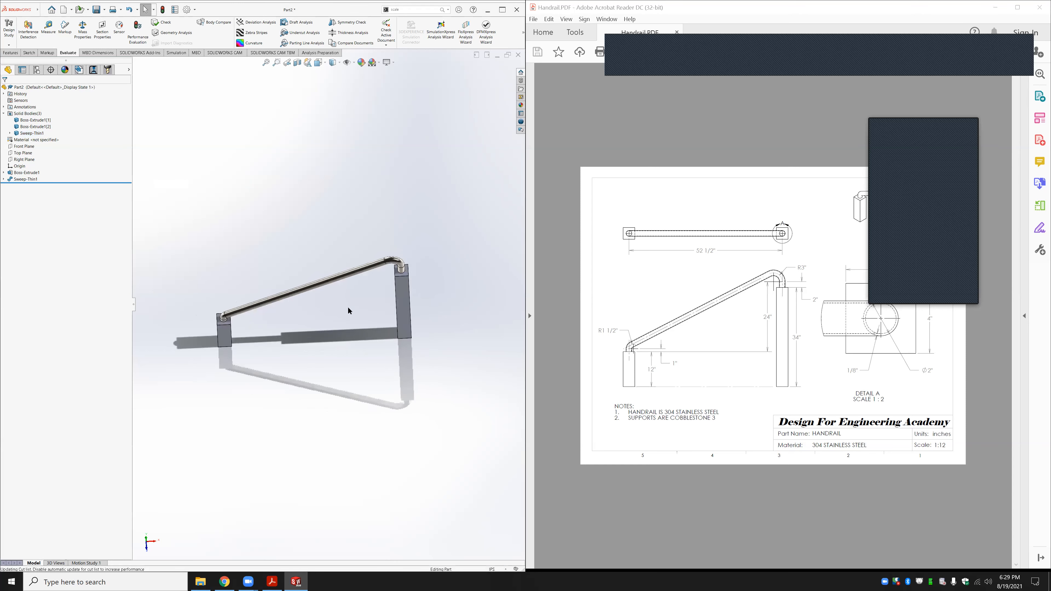
pyautogui.scroll(-2, 293, 318)
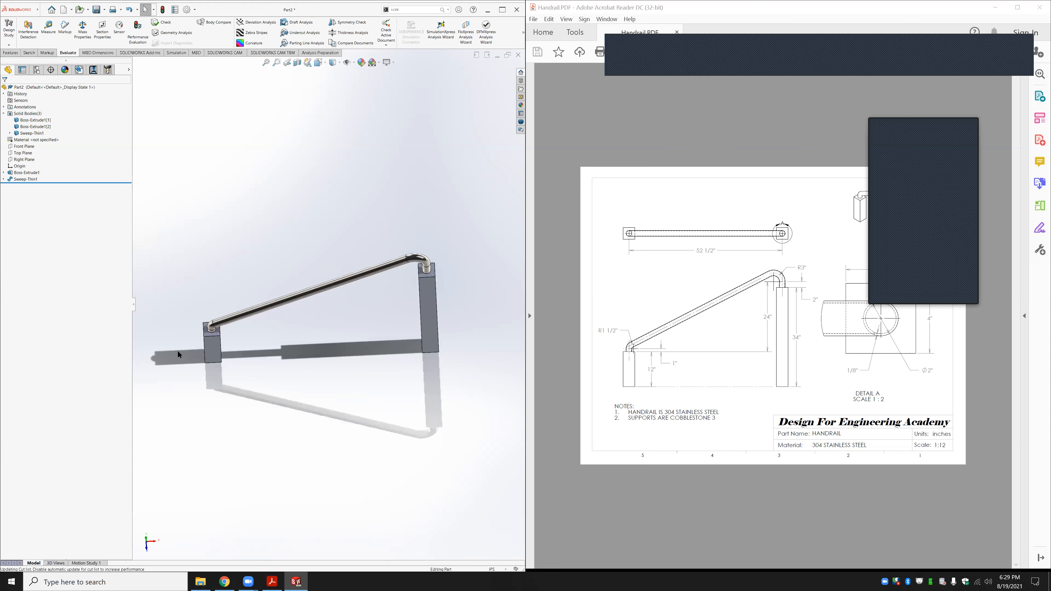
pyautogui.click(38, 120)
pyautogui.rightClick(34, 118)
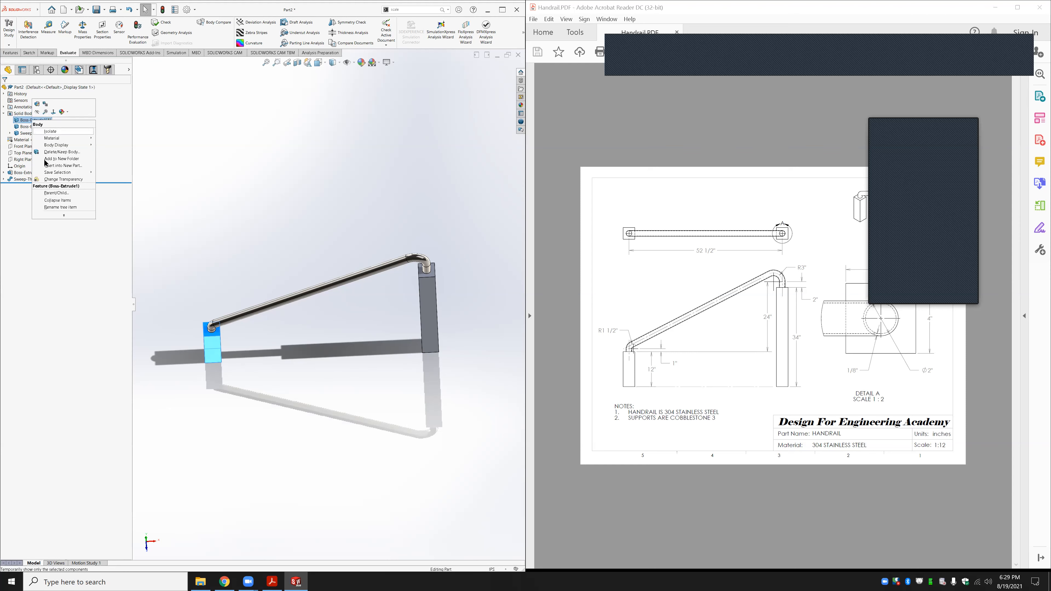
pyautogui.click(293, 238)
pyautogui.scroll(2, 344, 319)
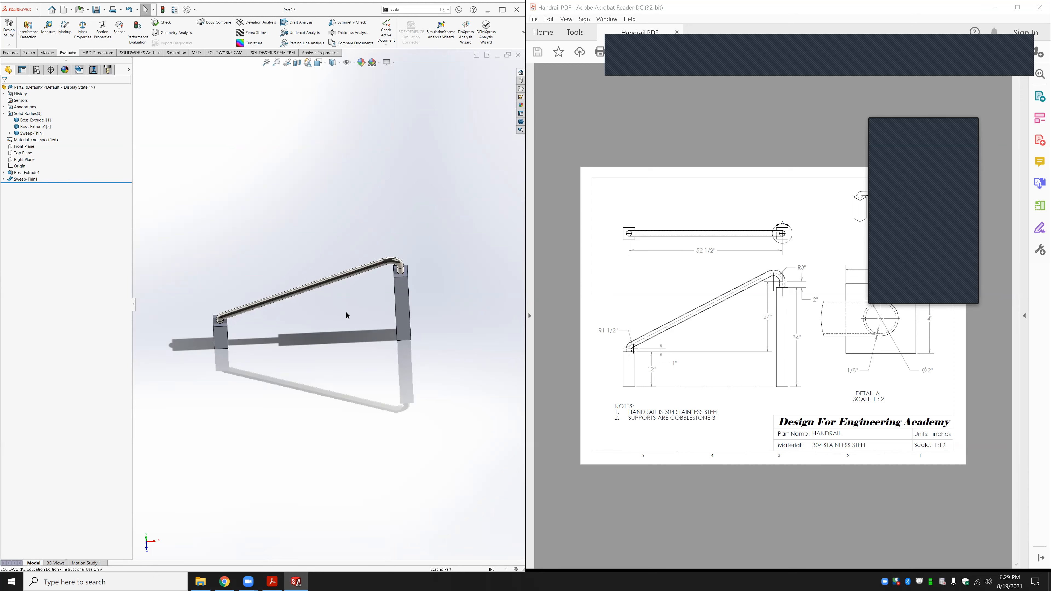
# Close the handrail part without saving its changes
pyautogui.hotkey('ctrl', 'w')
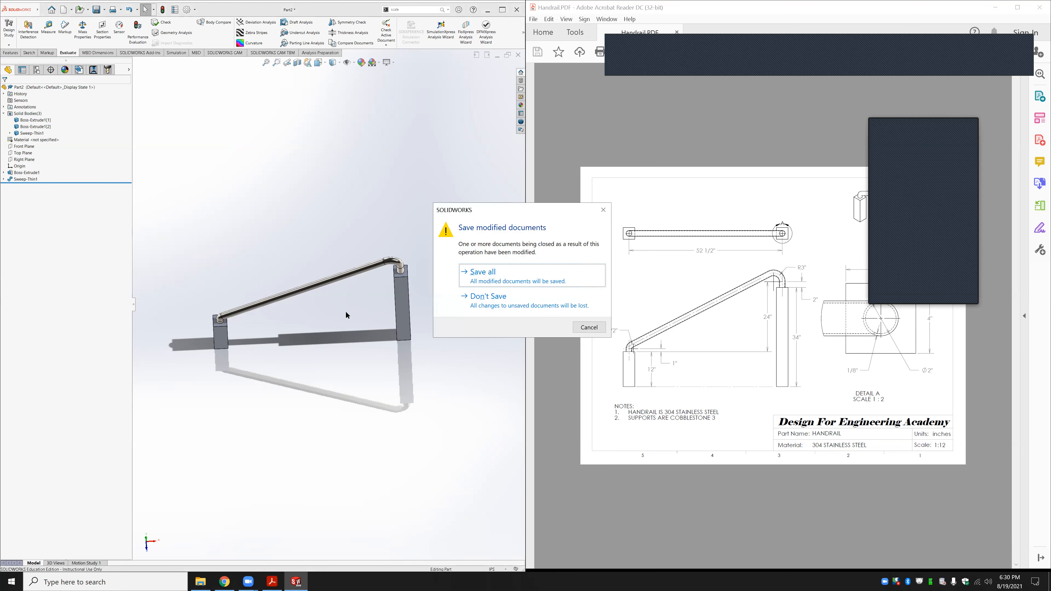
pyautogui.click(538, 300)
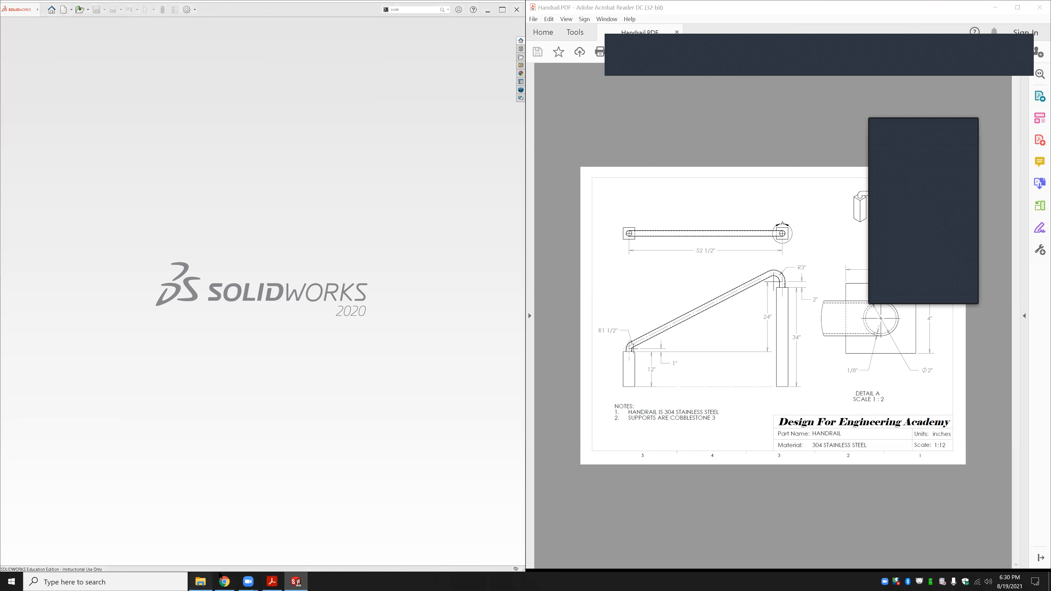
# Open Drive Cover.PDF from the "Parts - Feature pattern (and comprehensive)" folder and collapse the reader's side panes to enlarge the drawing
pyautogui.click(208, 579)
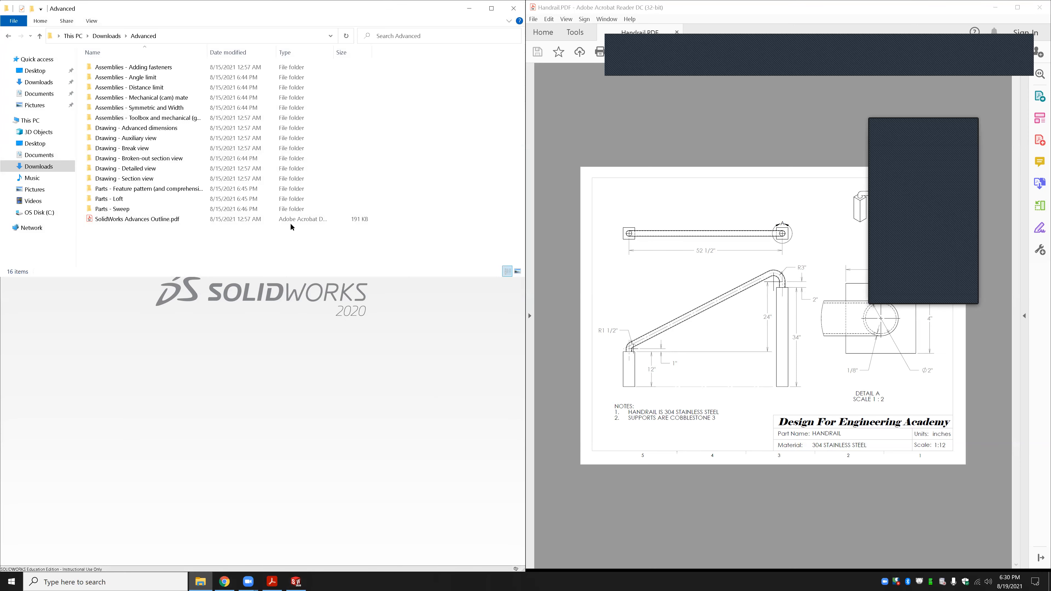
pyautogui.click(490, 7)
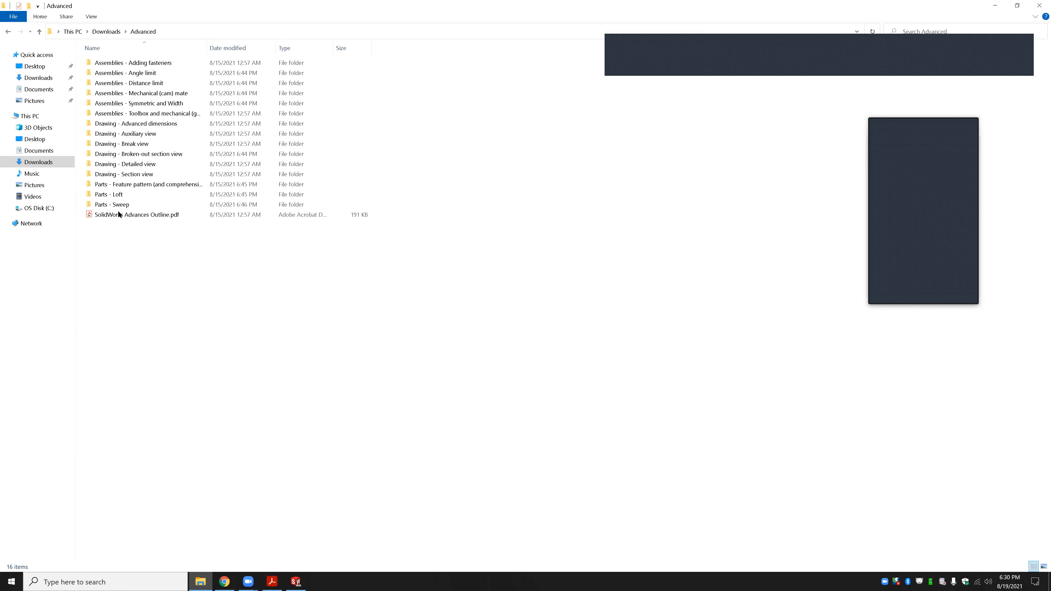
pyautogui.doubleClick(155, 184)
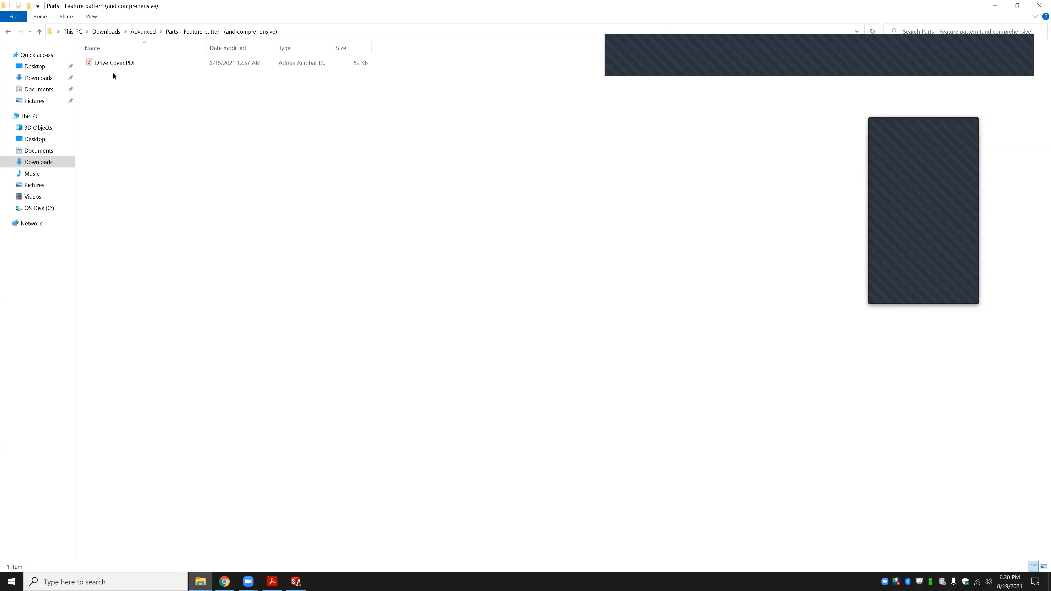
pyautogui.doubleClick(116, 62)
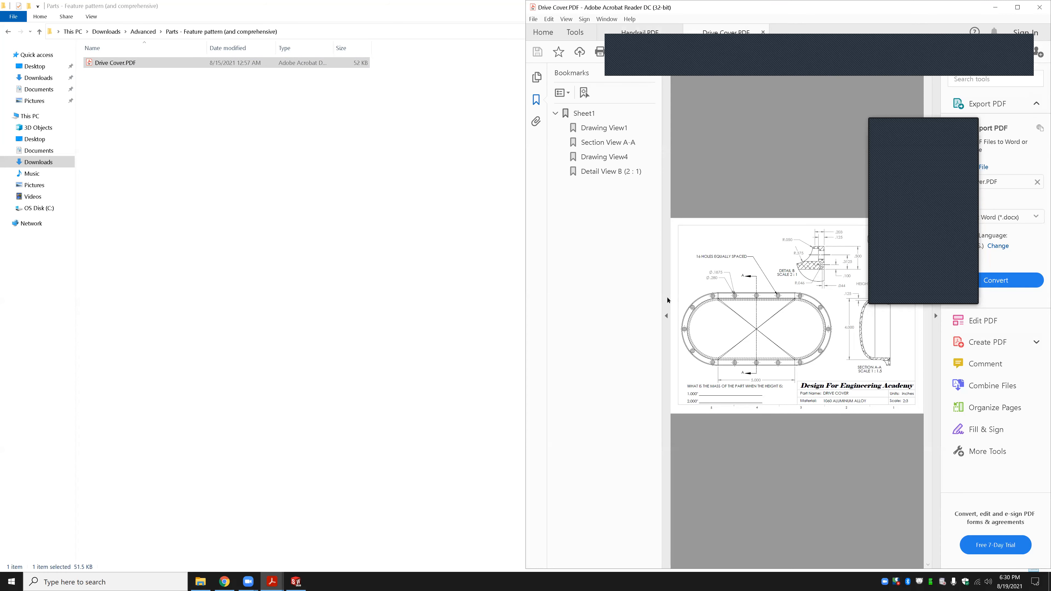
pyautogui.click(666, 305)
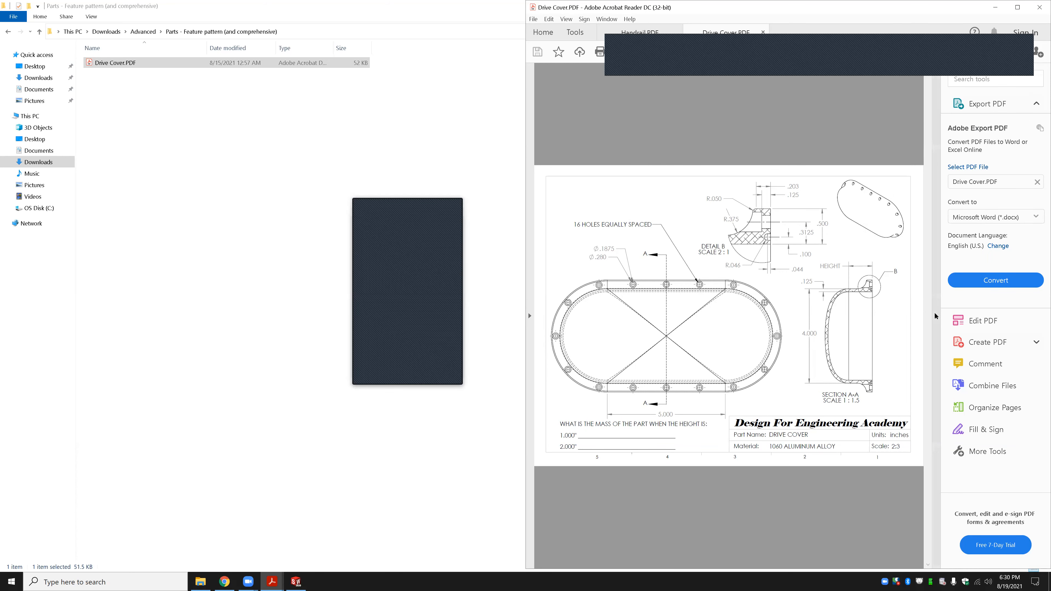
pyautogui.click(936, 316)
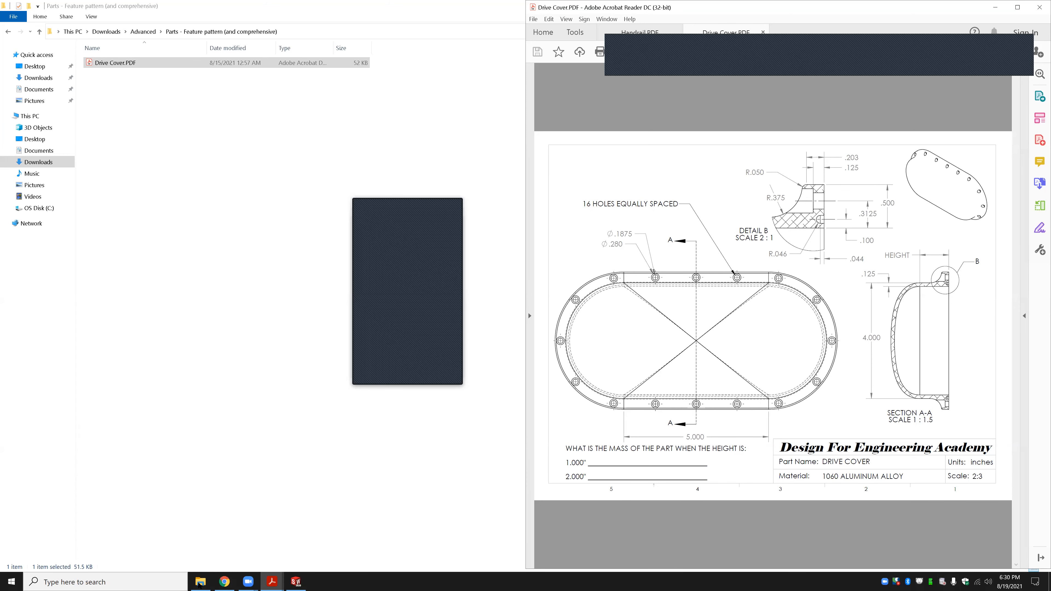
# Return to the Advanced folder and look over its parts, drawing and assembly lesson folders
pyautogui.click(201, 581)
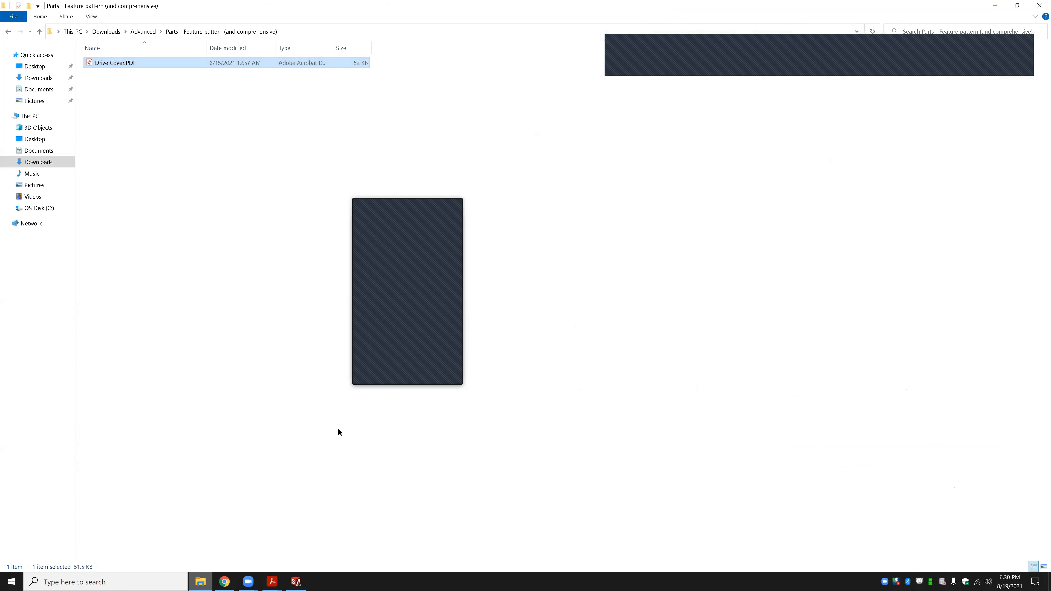
pyautogui.click(143, 32)
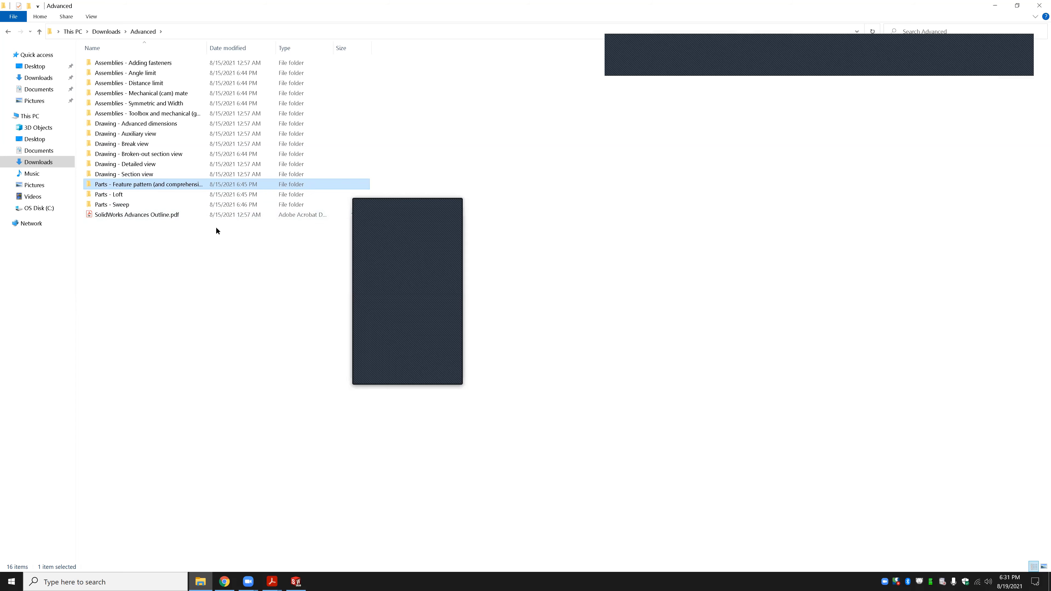
pyautogui.click(124, 205)
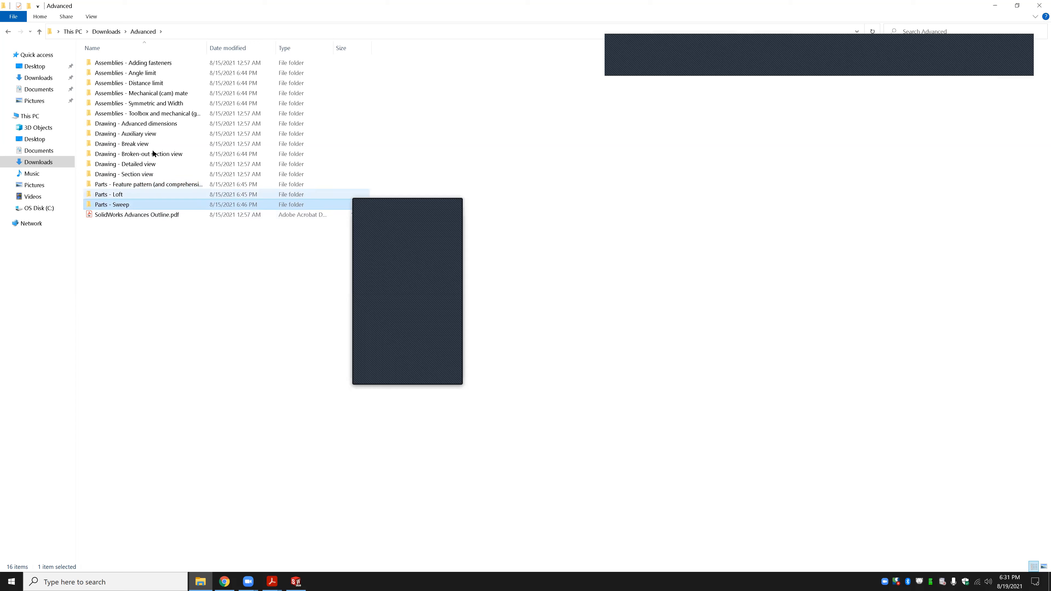
pyautogui.click(138, 187)
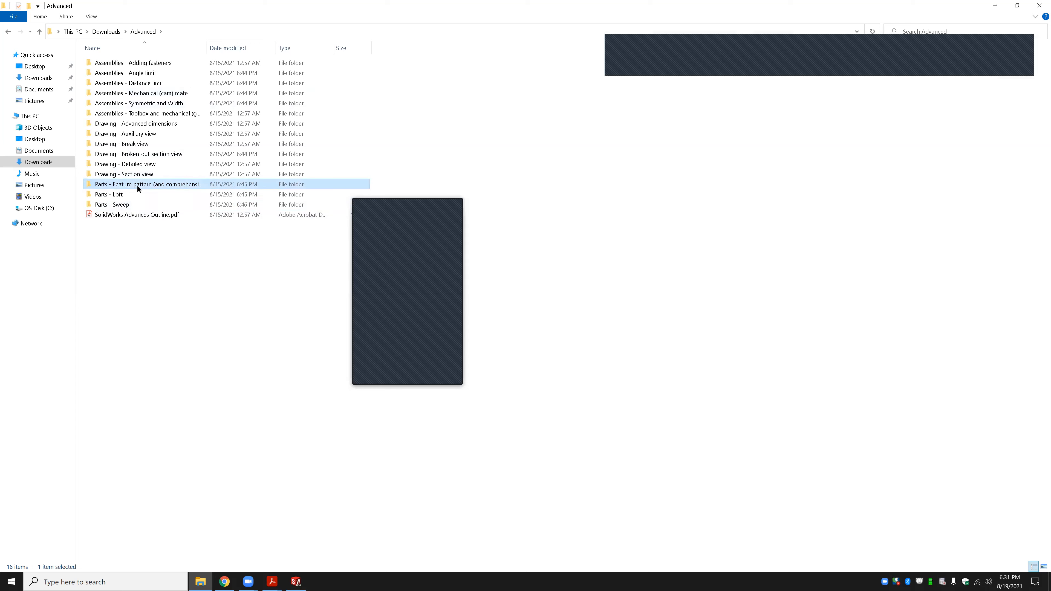
pyautogui.click(138, 124)
pyautogui.click(133, 135)
pyautogui.click(131, 145)
pyautogui.click(129, 156)
pyautogui.click(145, 63)
pyautogui.click(141, 75)
pyautogui.click(142, 94)
pyautogui.click(143, 104)
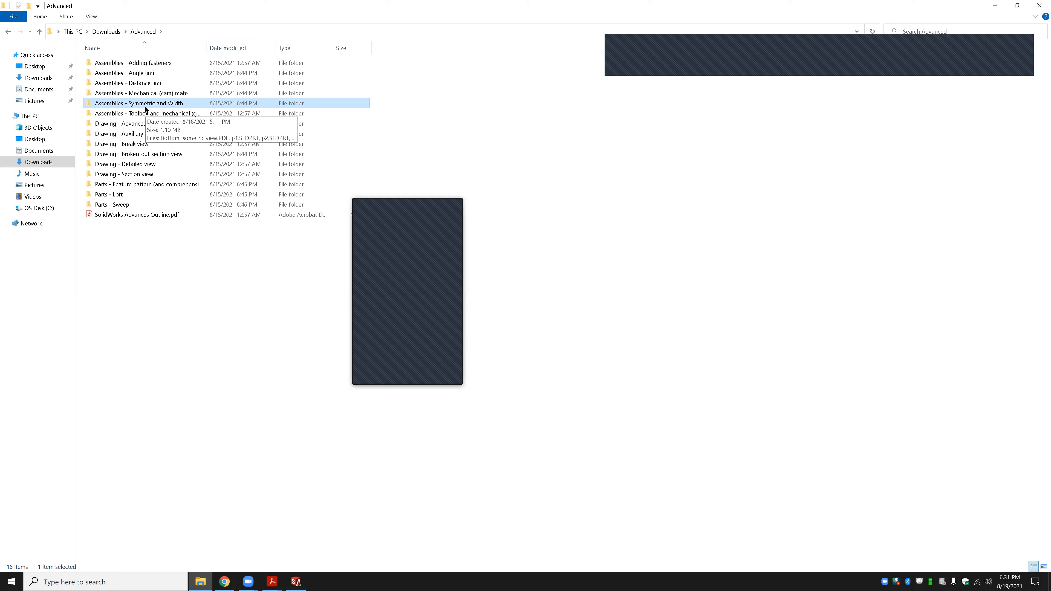
pyautogui.click(238, 289)
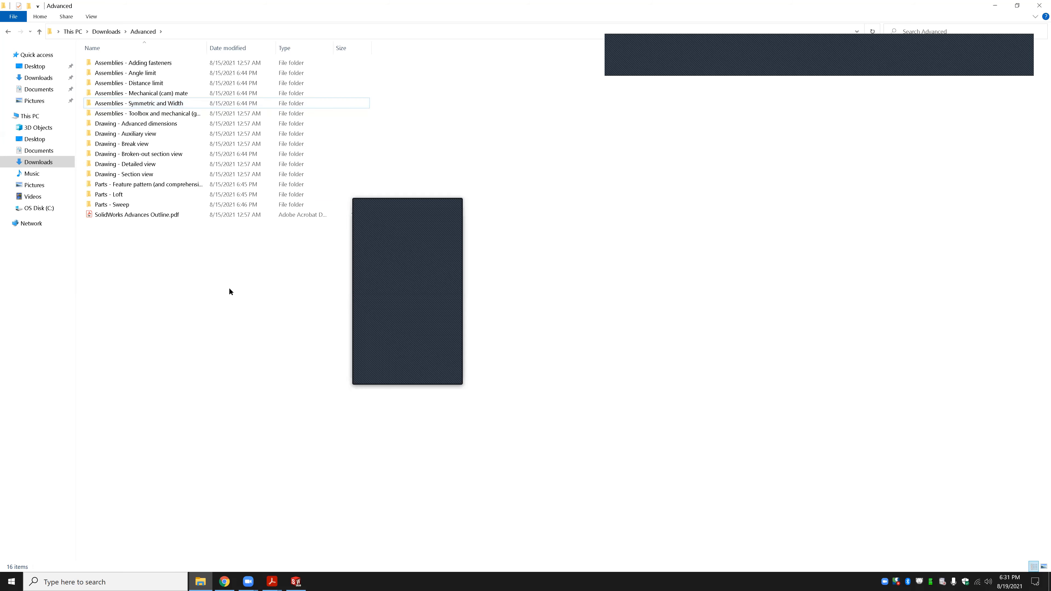
pyautogui.click(171, 78)
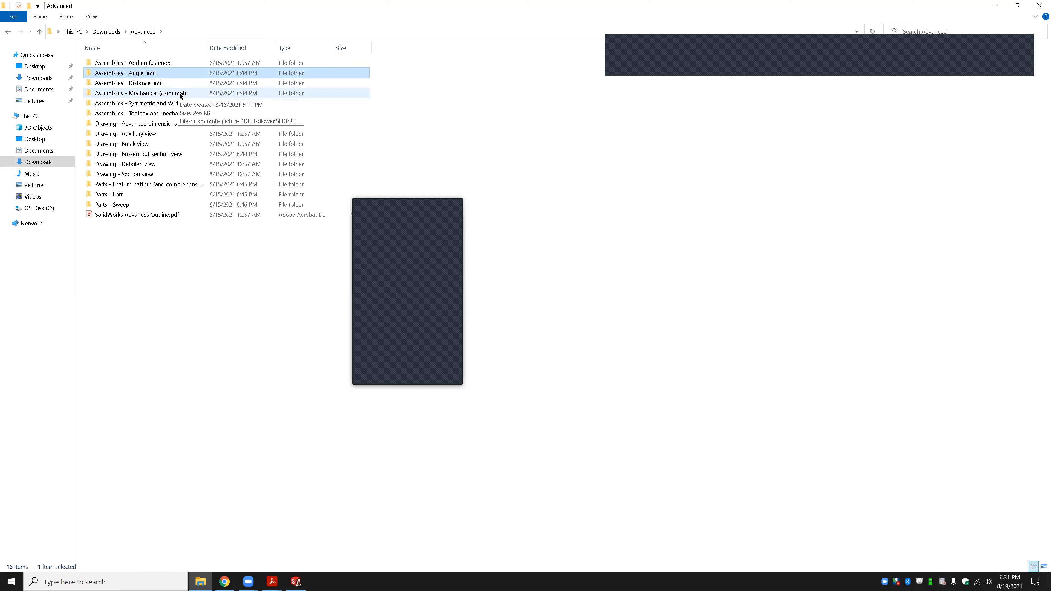
pyautogui.click(173, 242)
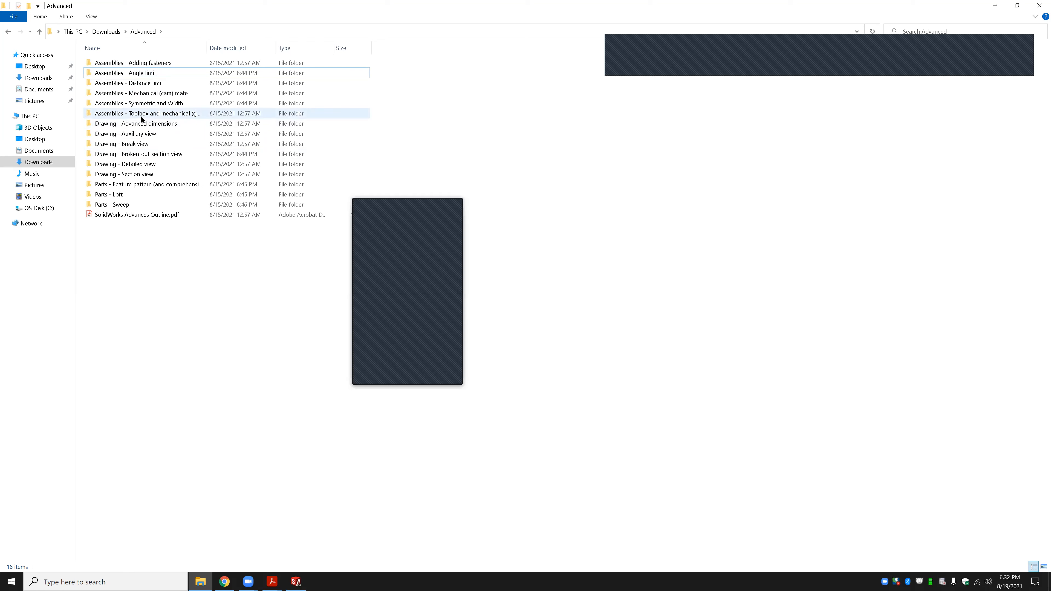
# Open the epicyclic gear train picture from the "Assemblies - Toolbox and mechanical (gear) mate" folder
pyautogui.doubleClick(151, 113)
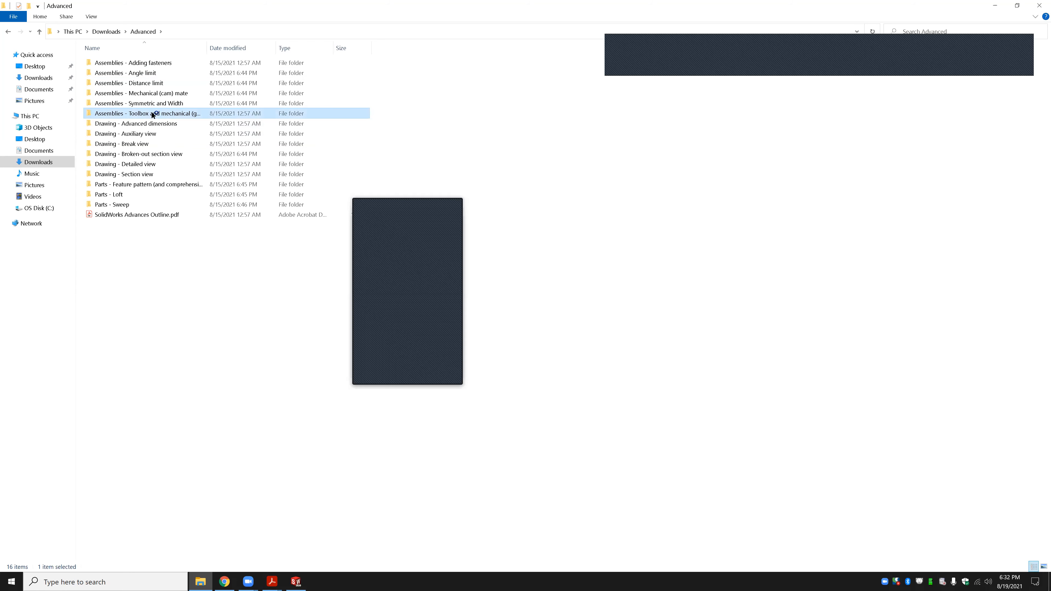
pyautogui.click(109, 84)
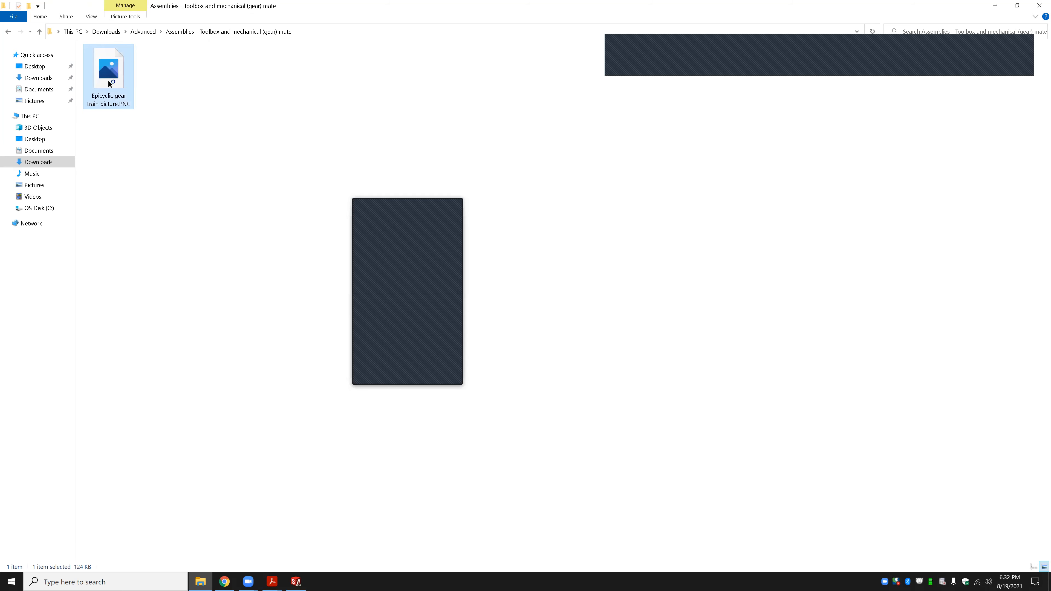
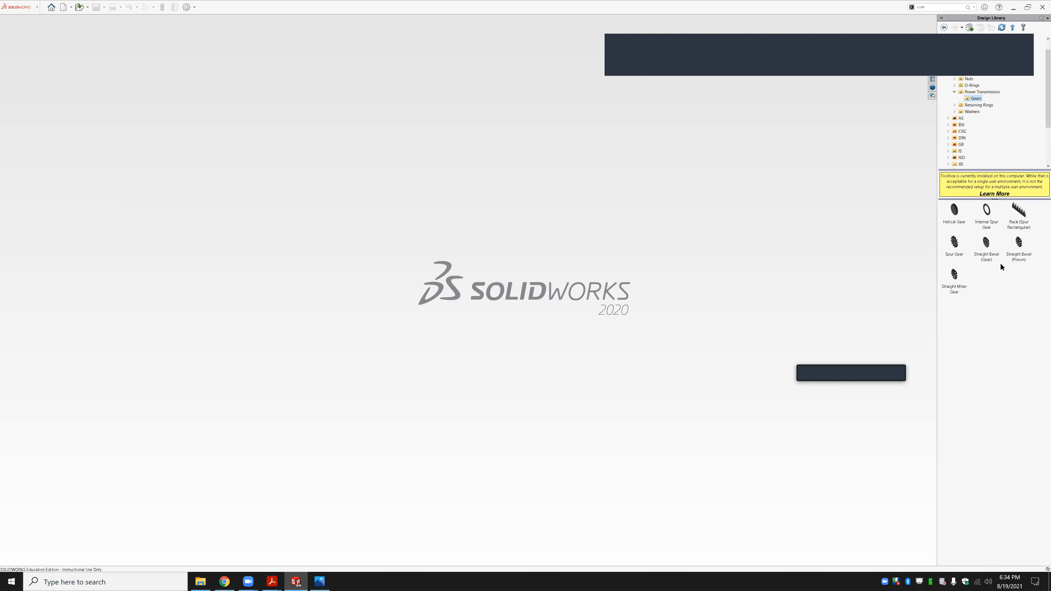
# Create a part from the ANSI Metric Spur Gear in the Toolbox power transmission gears
pyautogui.click(955, 243)
pyautogui.rightClick(956, 245)
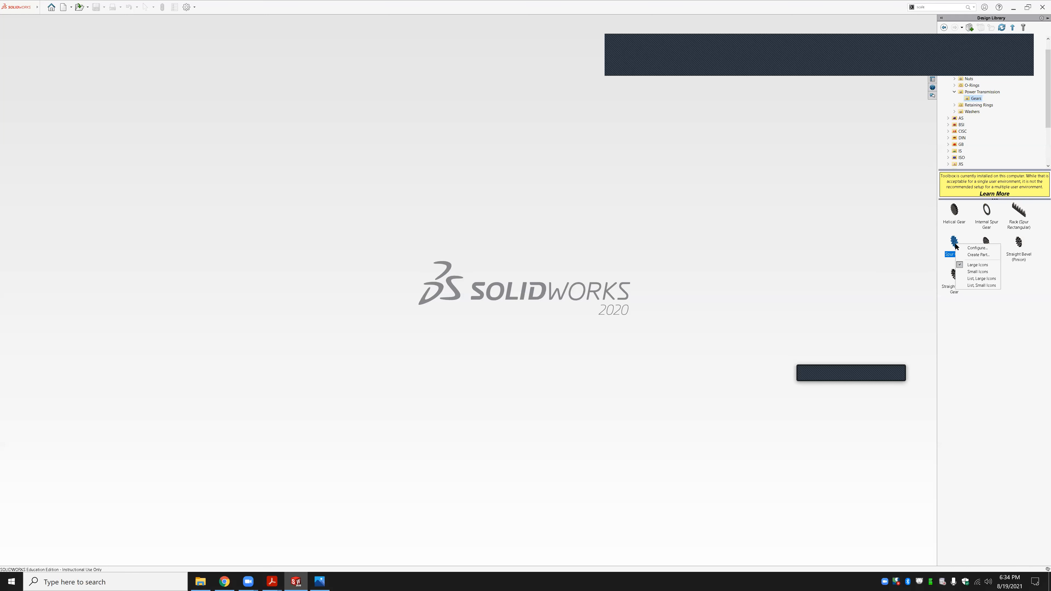
pyautogui.click(989, 255)
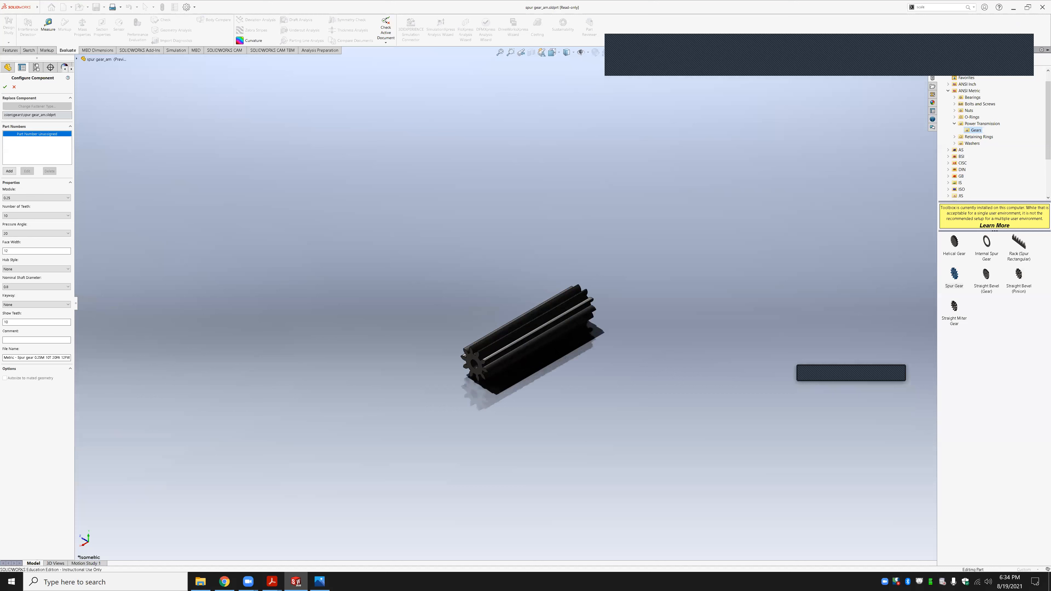
# Set the spur gear's number of teeth to 30
pyautogui.moveTo(467, 364); pyautogui.dragTo(581, 322, button='middle')
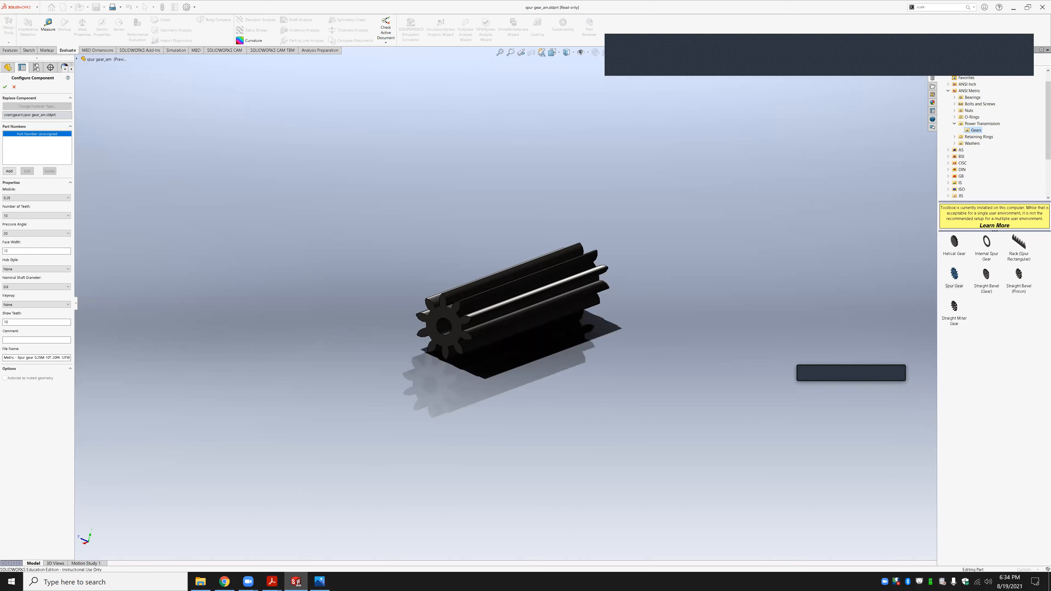
pyautogui.moveTo(497, 360); pyautogui.dragTo(495, 288, button='middle')
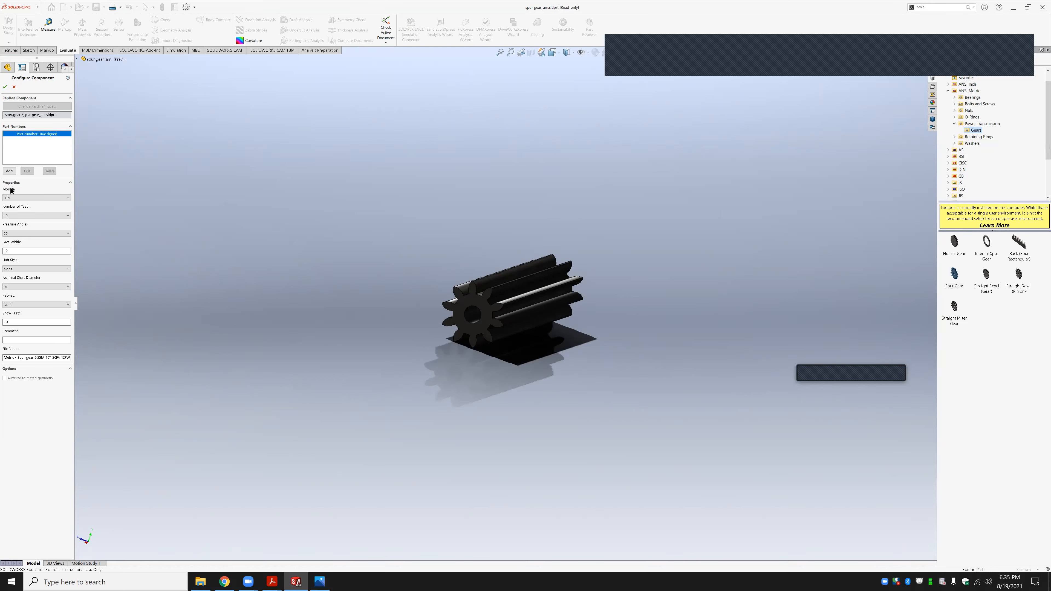
pyautogui.click(7, 200)
pyautogui.click(26, 215)
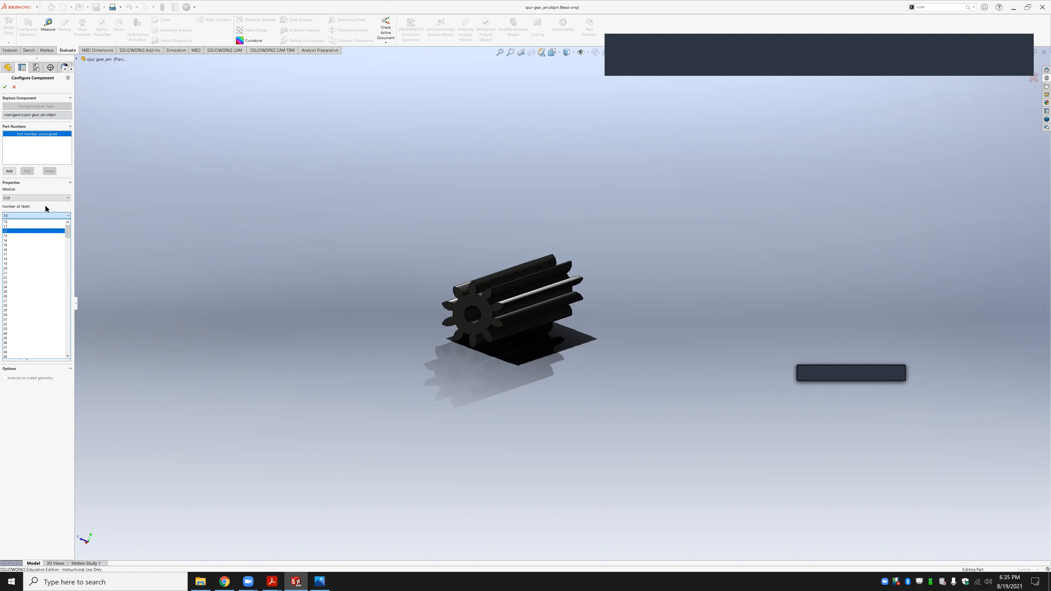
pyautogui.click(62, 215)
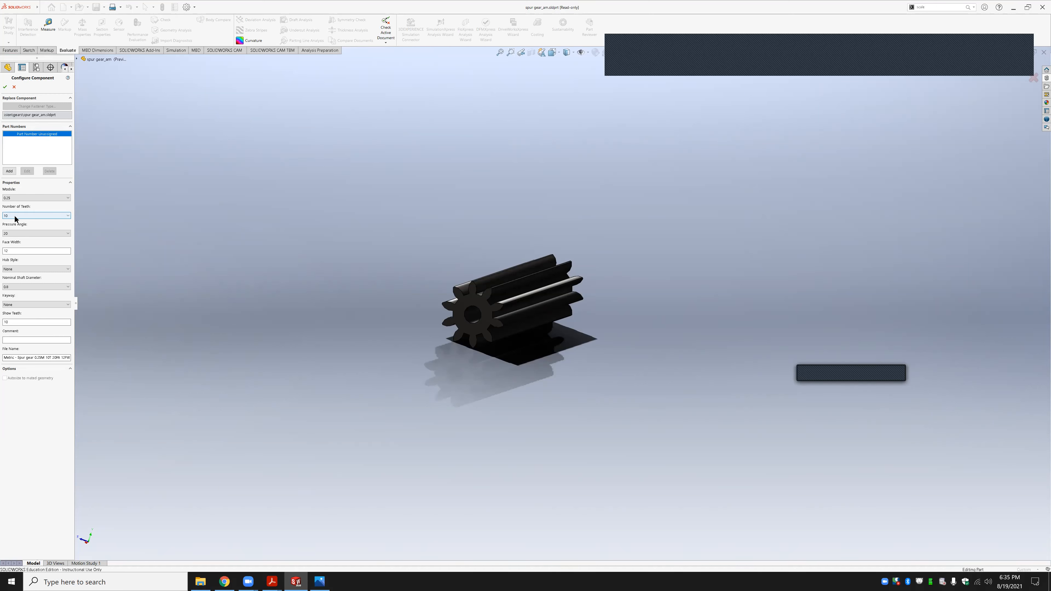
pyautogui.click(15, 216)
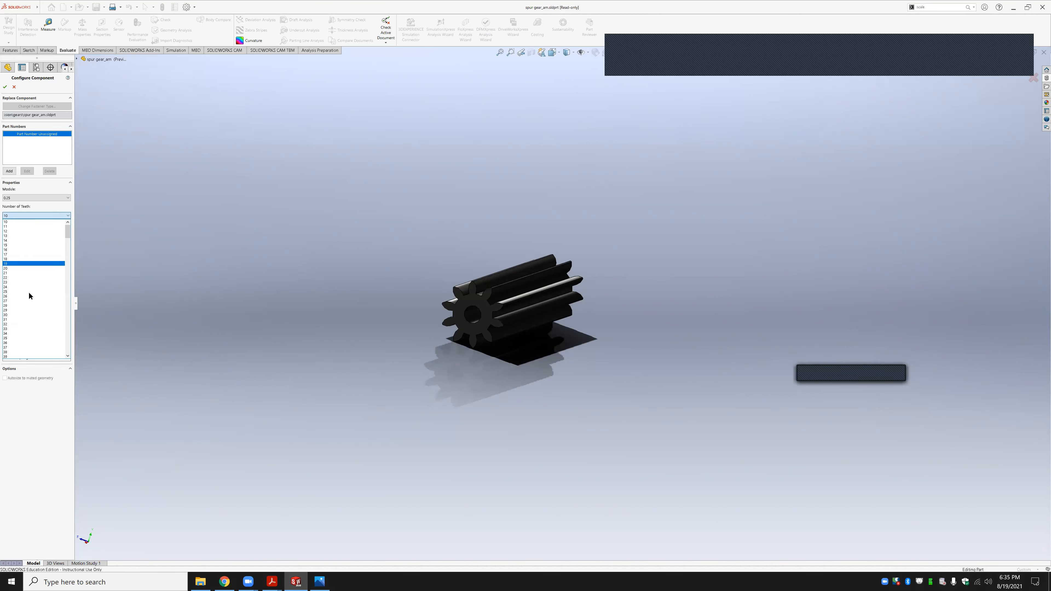
pyautogui.click(29, 314)
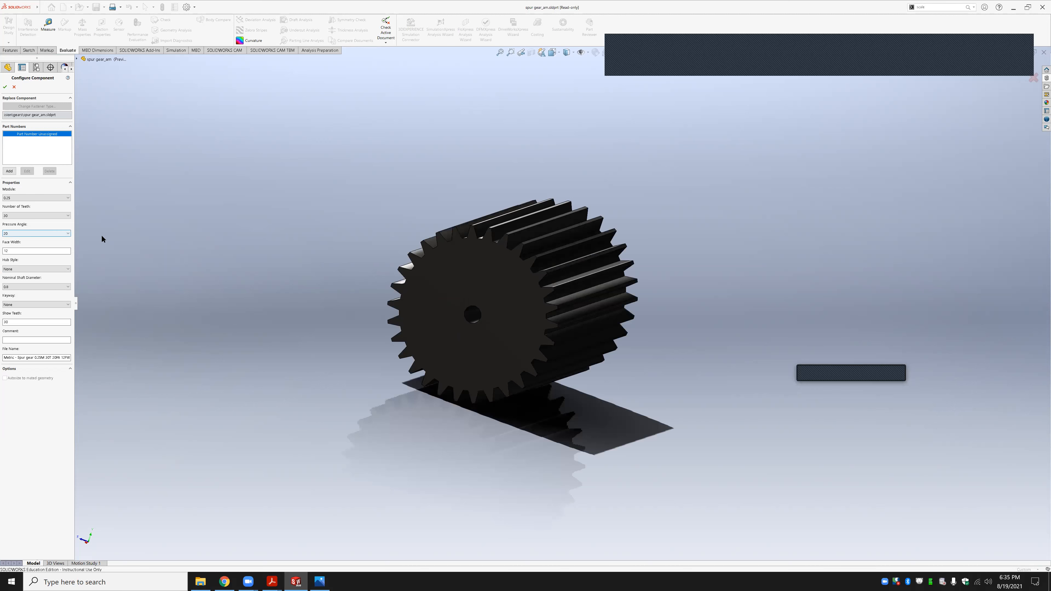
# Set the spur gear's nominal shaft diameter to 2
pyautogui.click(25, 288)
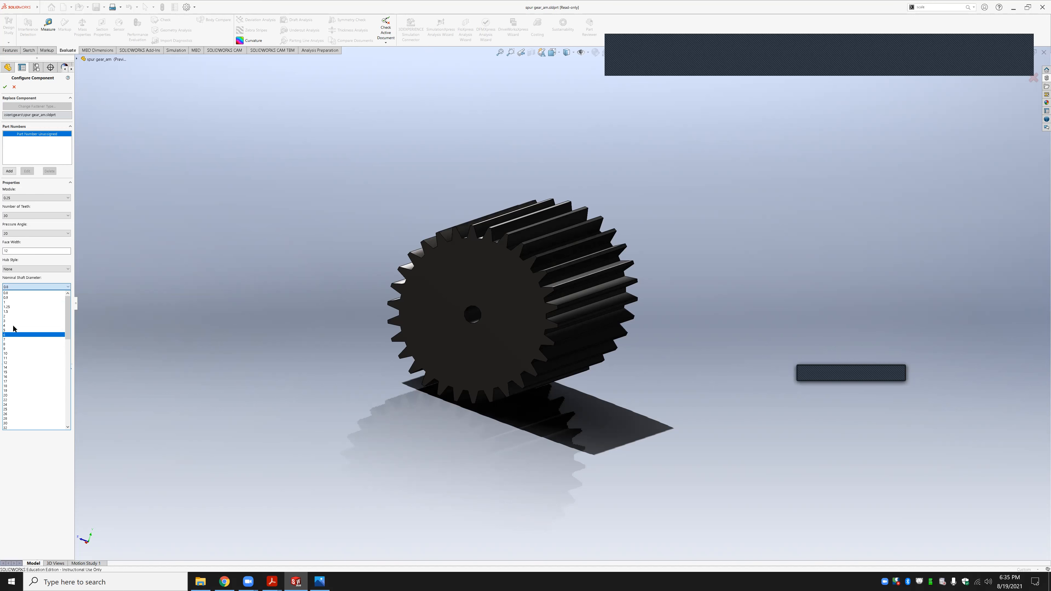
pyautogui.click(16, 316)
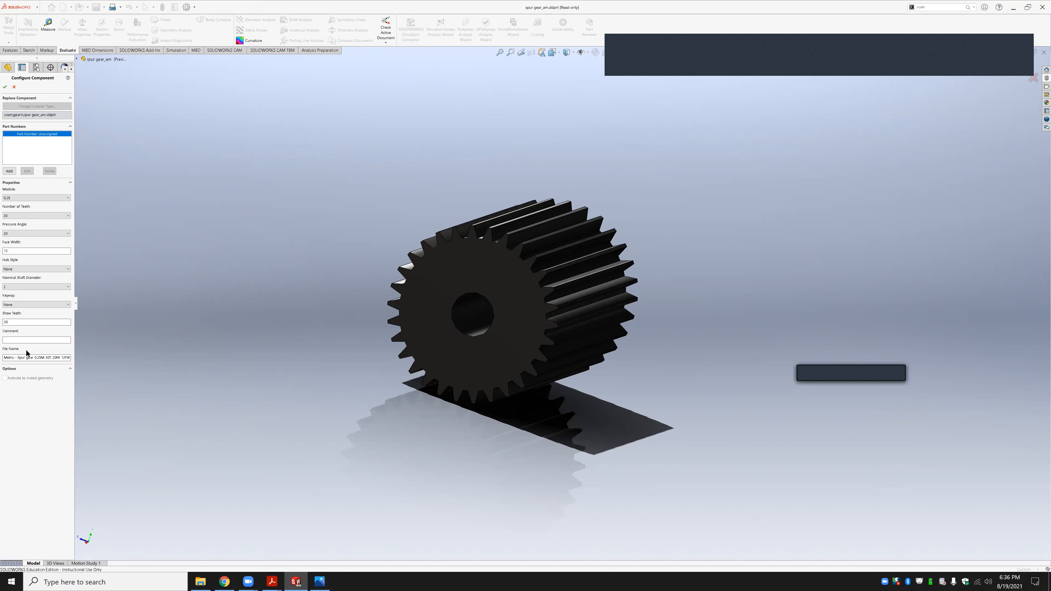
# Widen the property fields to show the full file name and set the spur gear's face width to 6
pyautogui.moveTo(76, 304); pyautogui.dragTo(125, 302)
pyautogui.moveTo(278, 359); pyautogui.dragTo(339, 290, button='middle')
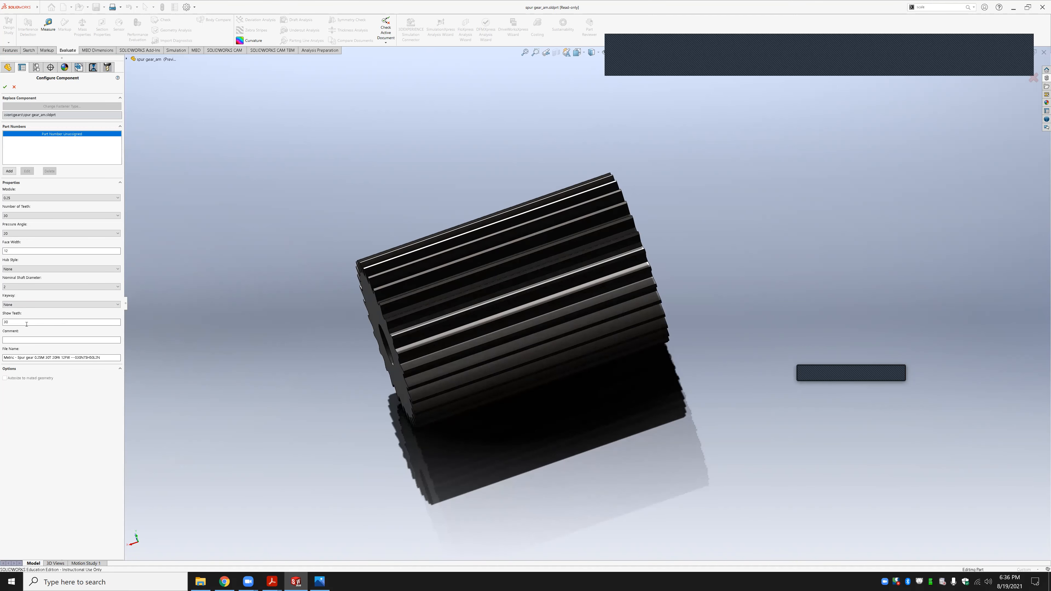
pyautogui.doubleClick(25, 250)
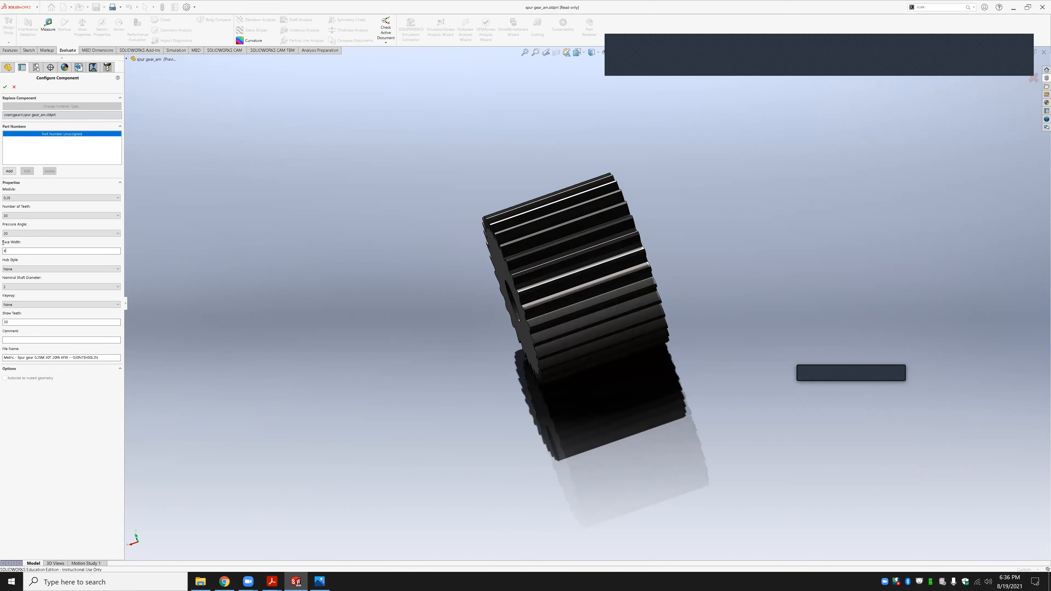
pyautogui.moveTo(10, 251); pyautogui.dragTo(1, 255)
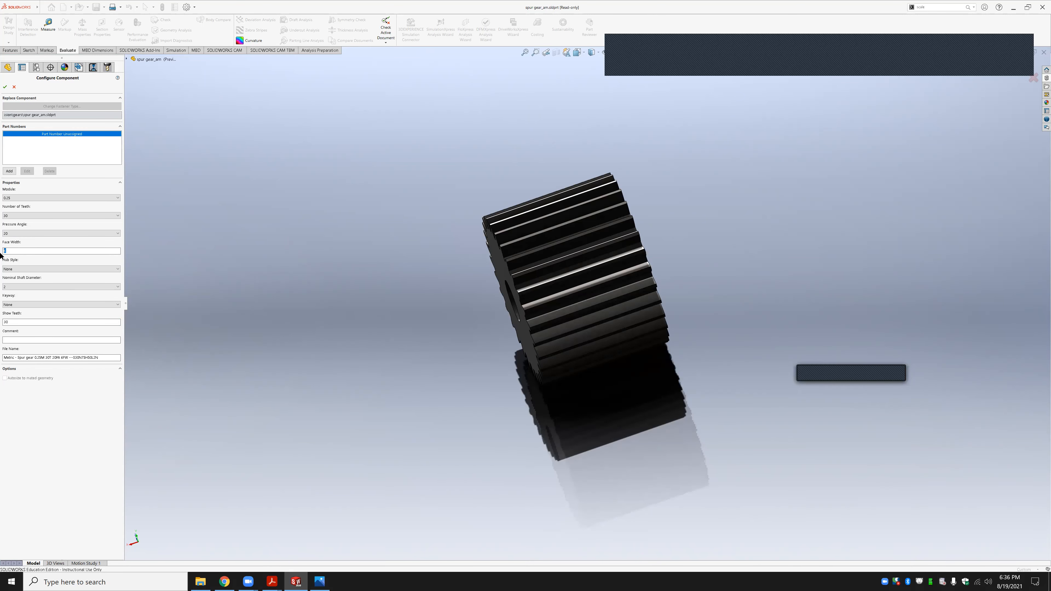
# Set the spur gear's module to 1 and its nominal shaft diameter to 10
pyautogui.click(14, 198)
pyautogui.click(9, 241)
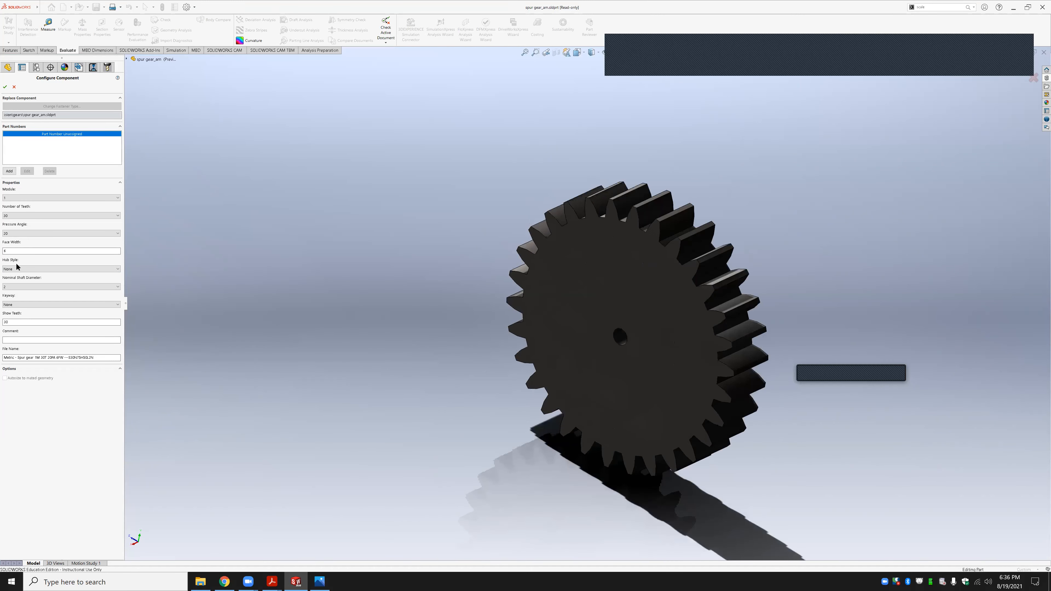
pyautogui.click(21, 286)
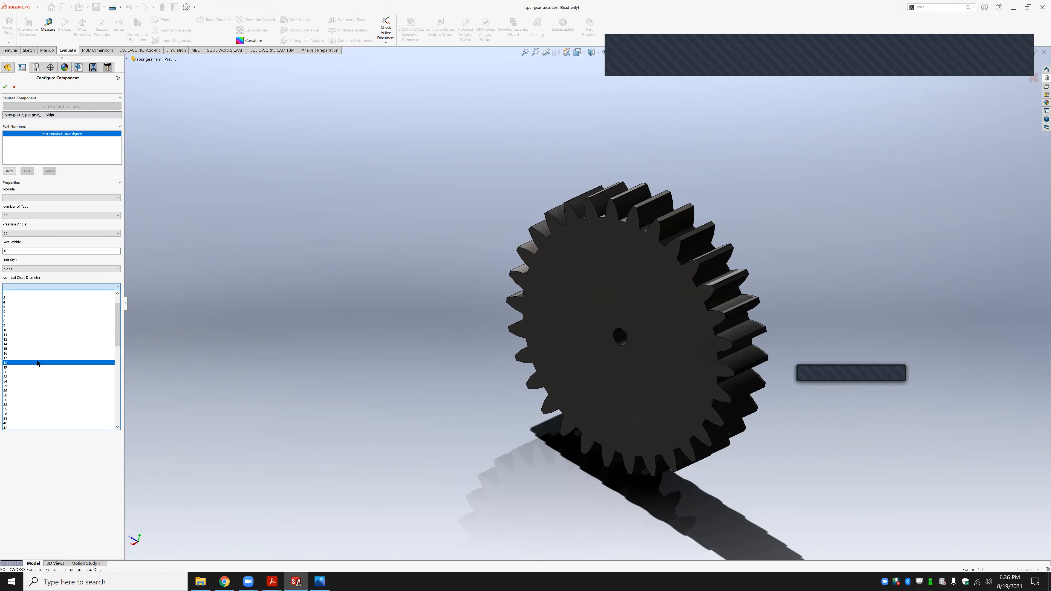
pyautogui.click(26, 330)
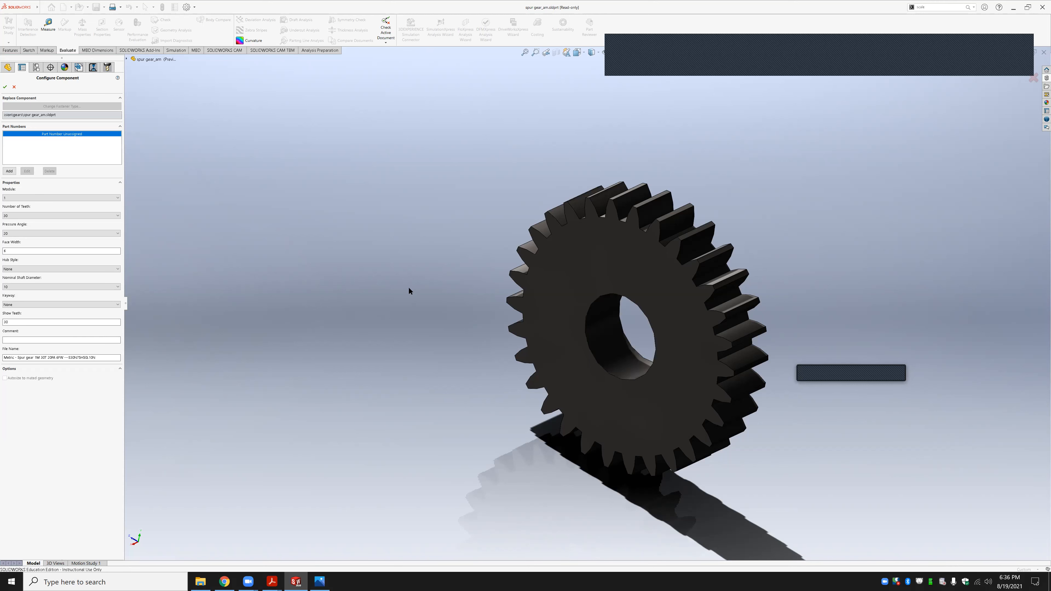
# Accept the spur gear configuration to generate the 30-tooth part
pyautogui.moveTo(470, 297); pyautogui.dragTo(454, 311, button='middle')
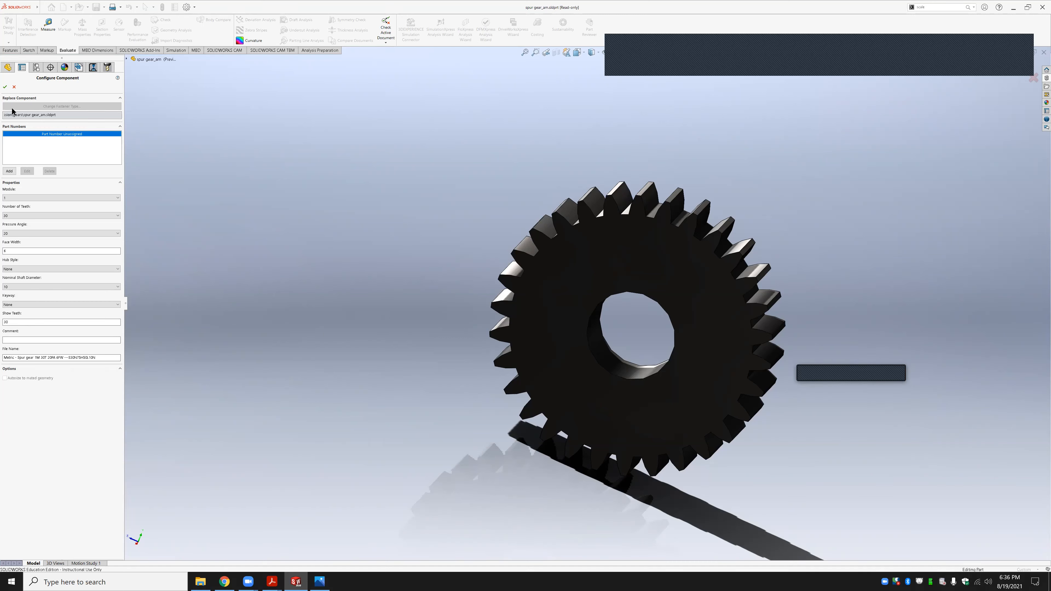
pyautogui.click(5, 87)
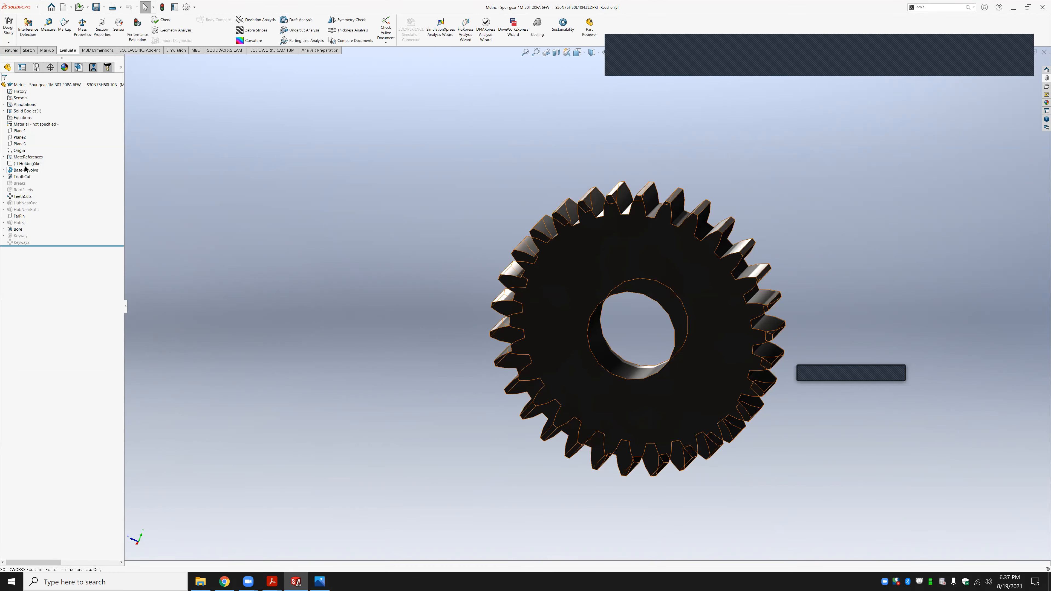
pyautogui.moveTo(647, 319); pyautogui.dragTo(695, 298, button='middle')
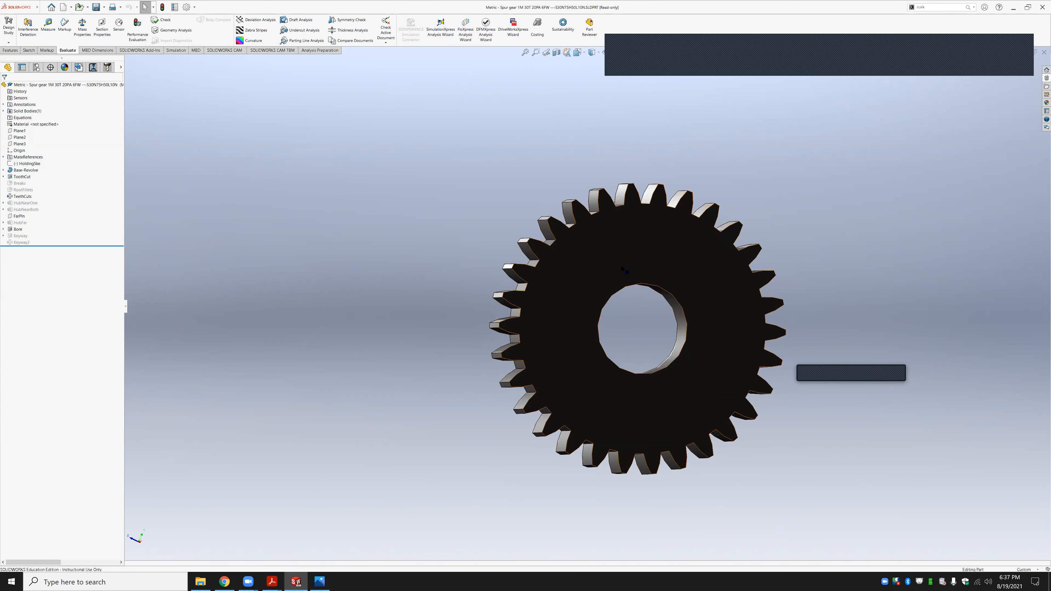
pyautogui.moveTo(633, 302); pyautogui.dragTo(646, 285, button='middle')
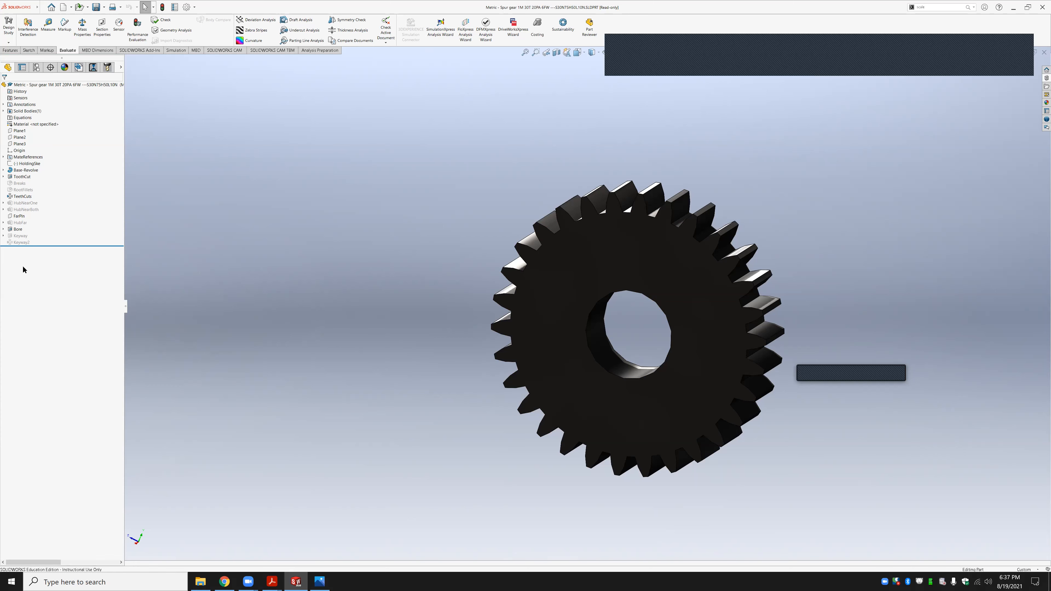
# Examine the gear's Bore feature and its dimensions, then clear the selection
pyautogui.click(23, 229)
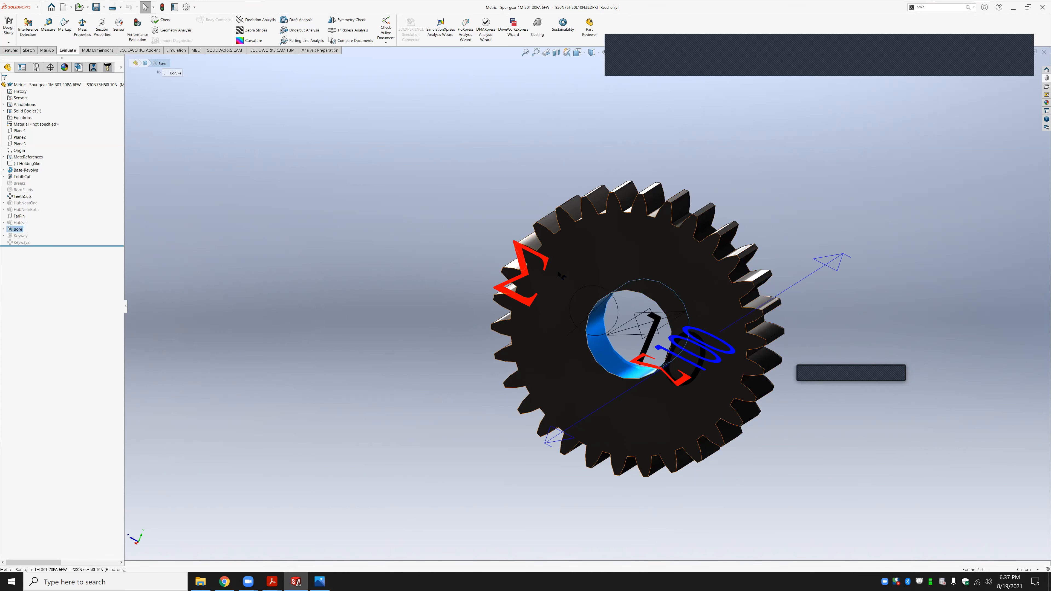
pyautogui.moveTo(586, 346); pyautogui.dragTo(545, 407, button='middle')
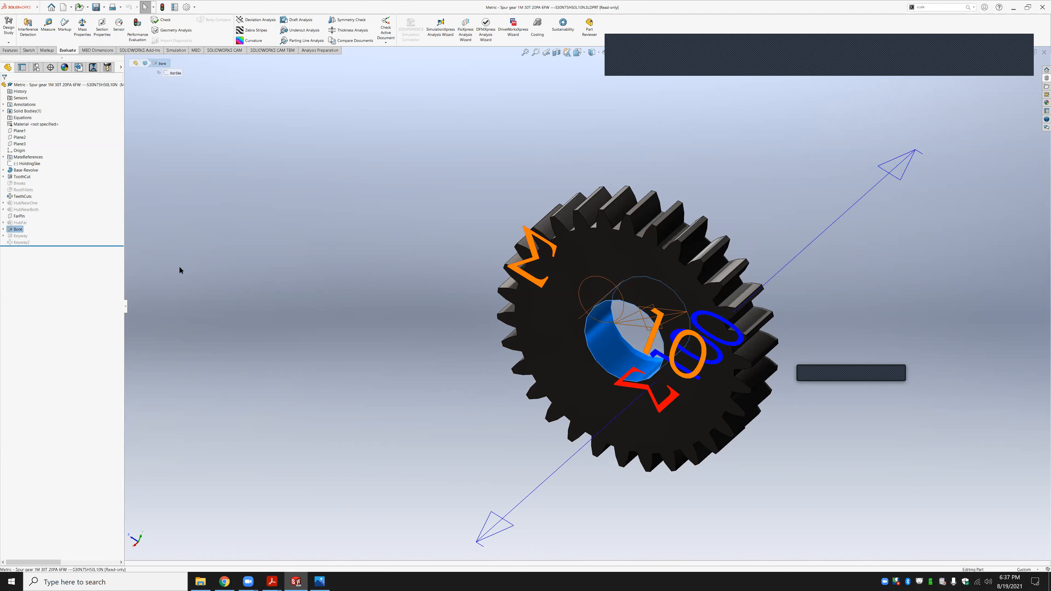
pyautogui.click(328, 283)
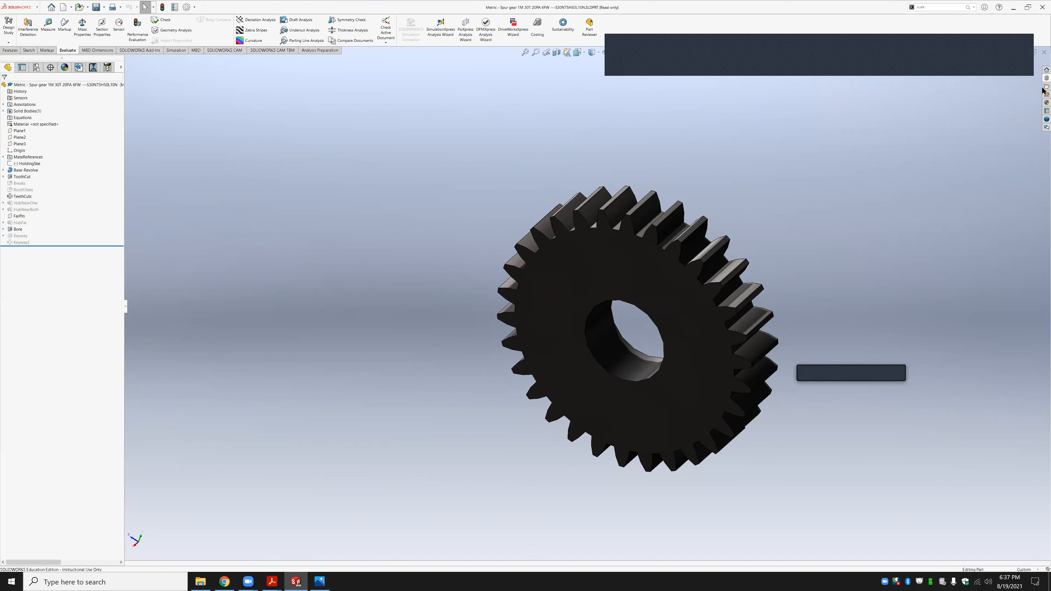
pyautogui.click(1045, 77)
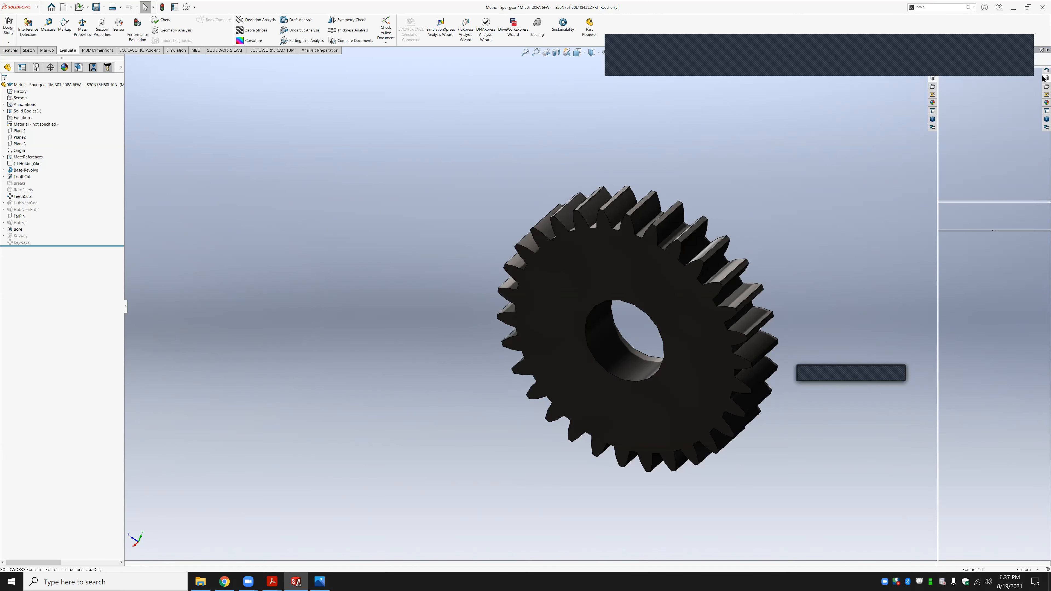
pyautogui.moveTo(959, 278)
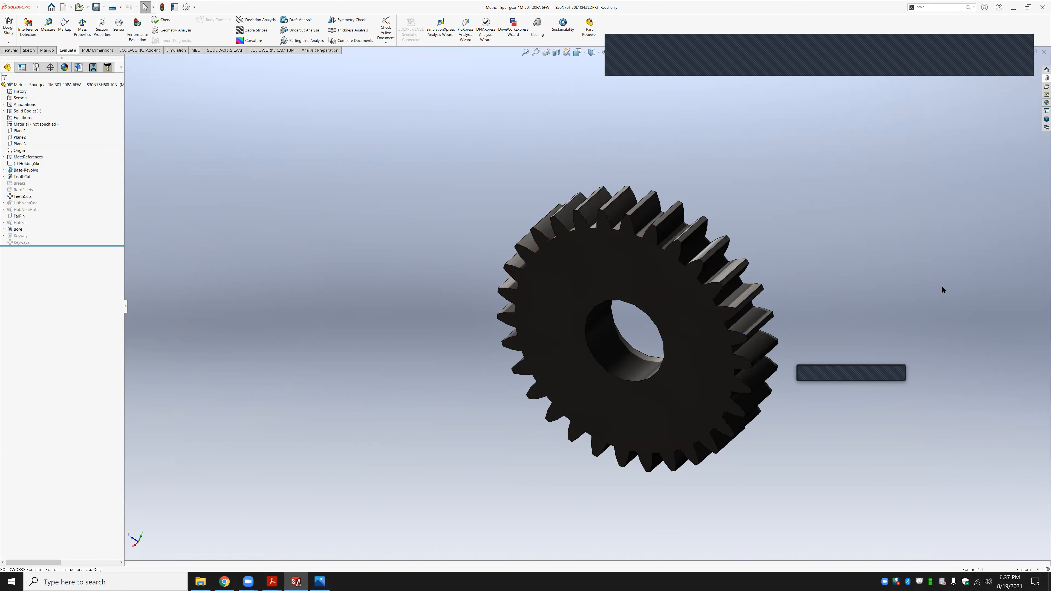
pyautogui.click(208, 583)
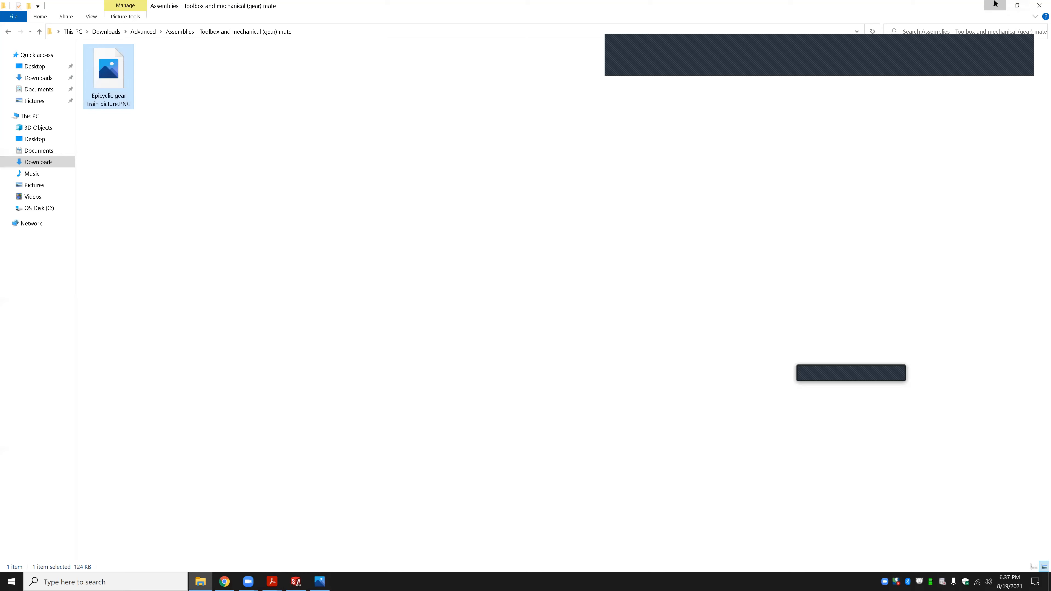
pyautogui.click(995, 4)
# Save the 30-tooth gear as a part named planet_30 on the Desktop and close it
pyautogui.click(42, 7)
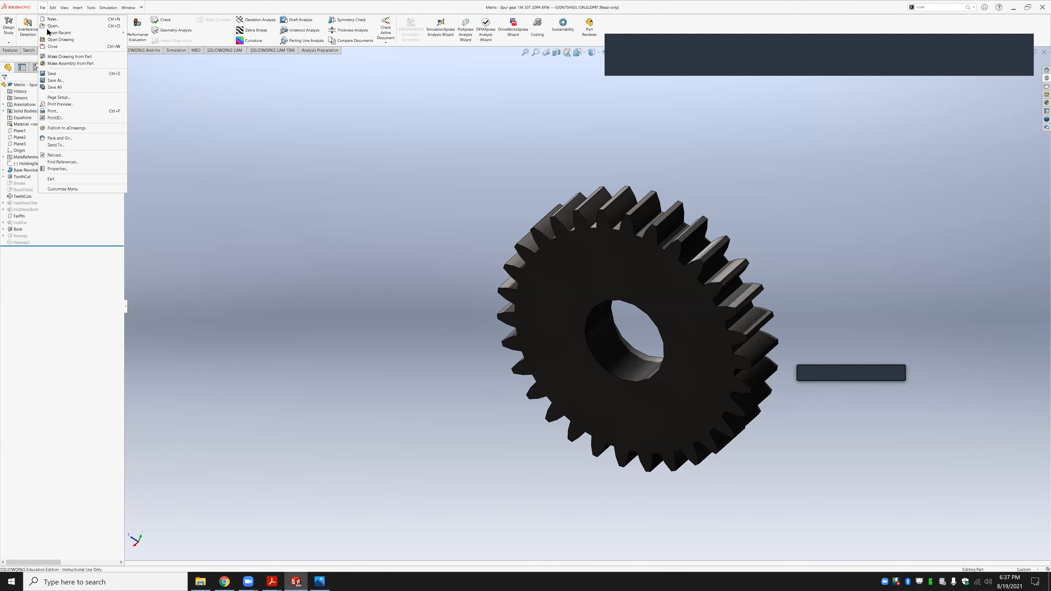
pyautogui.click(63, 83)
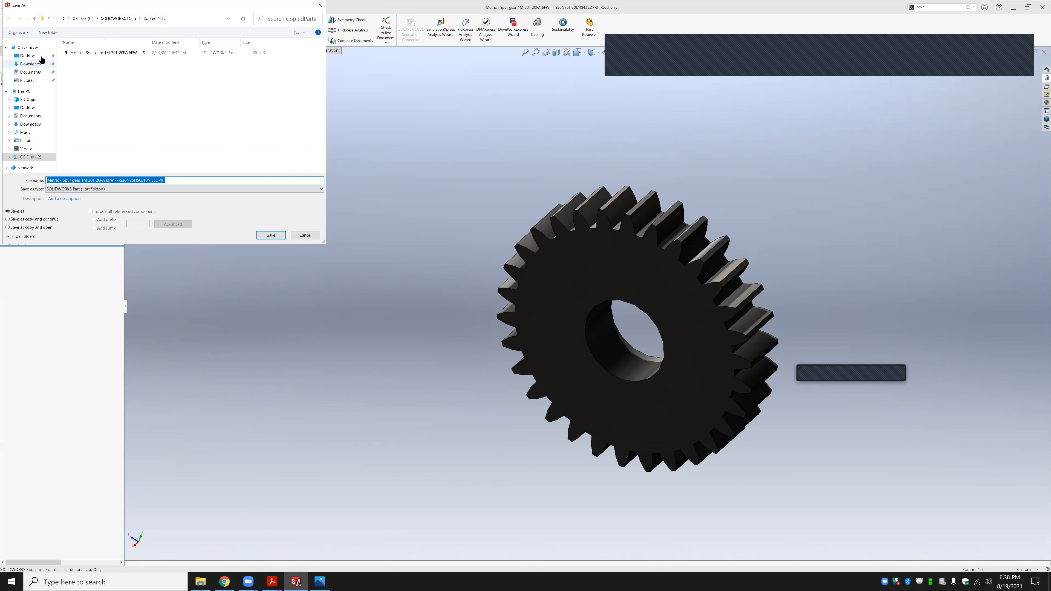
pyautogui.click(33, 57)
pyautogui.click(170, 180)
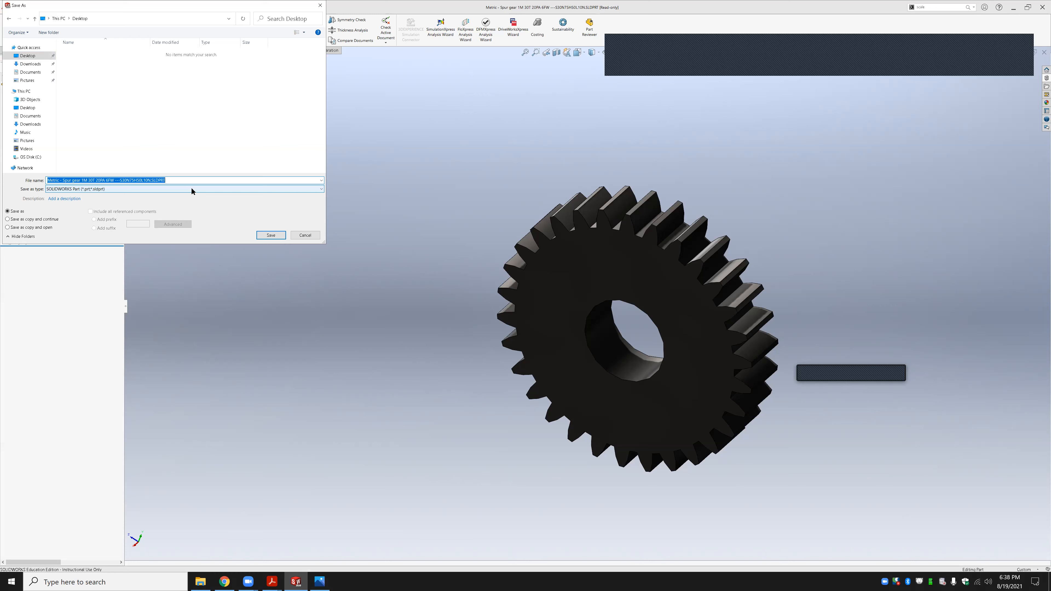
pyautogui.write('pa')
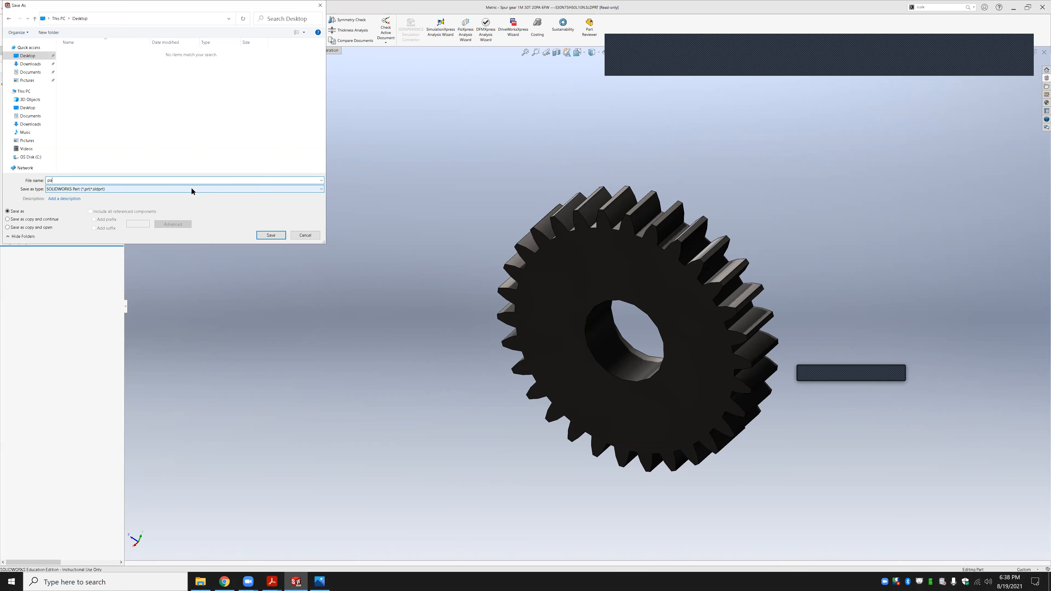
pyautogui.write('lan')
pyautogui.press('Return')
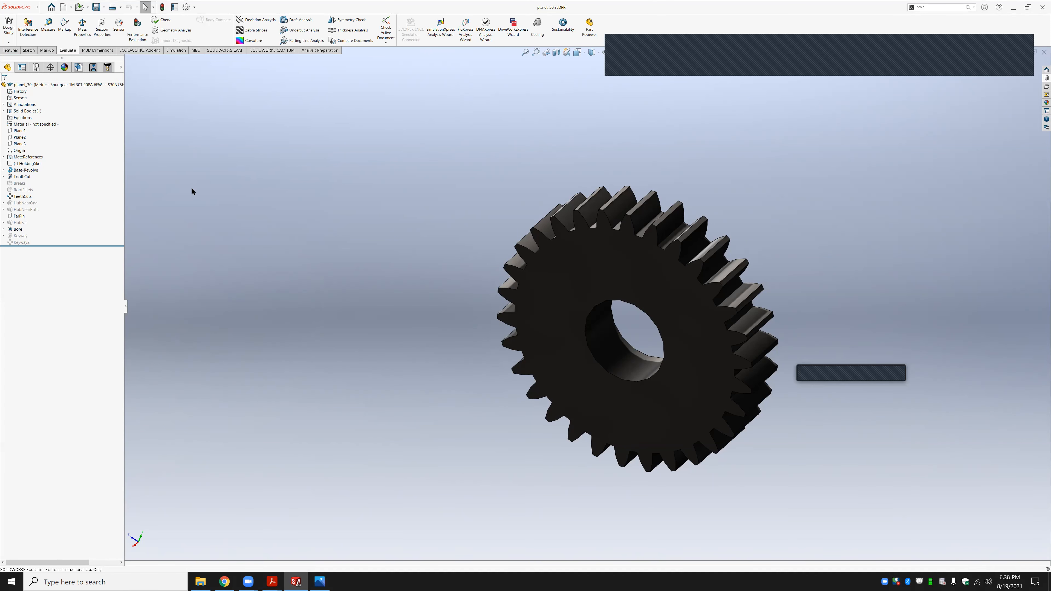
pyautogui.hotkey('ctrl', 'w')
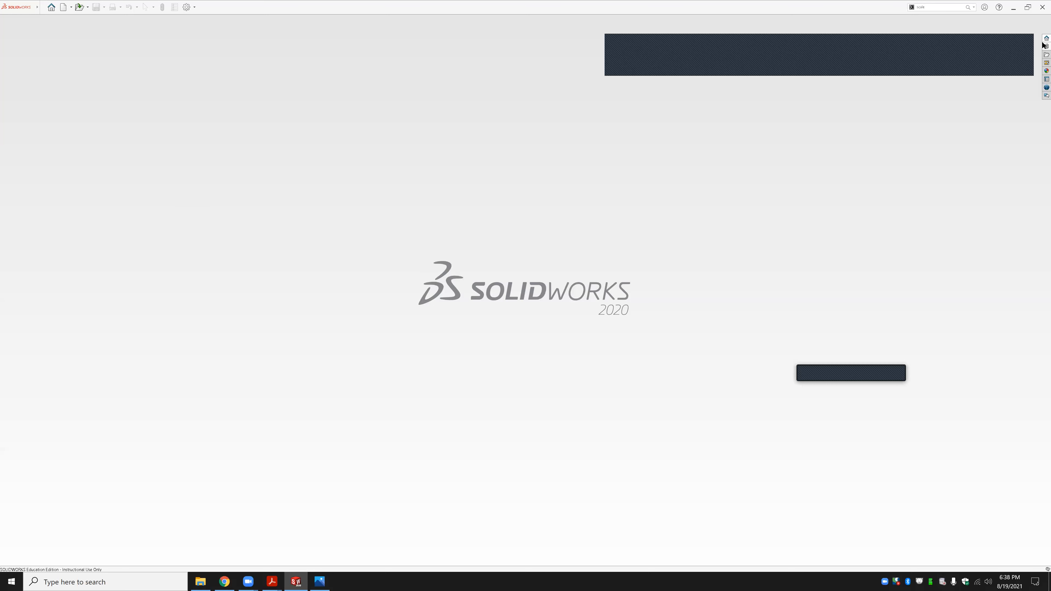
# Create a new part from the ANSI Metric spur gear in the Toolbox gears library
pyautogui.rightClick(1034, 46)
pyautogui.click(993, 68)
pyautogui.click(1043, 46)
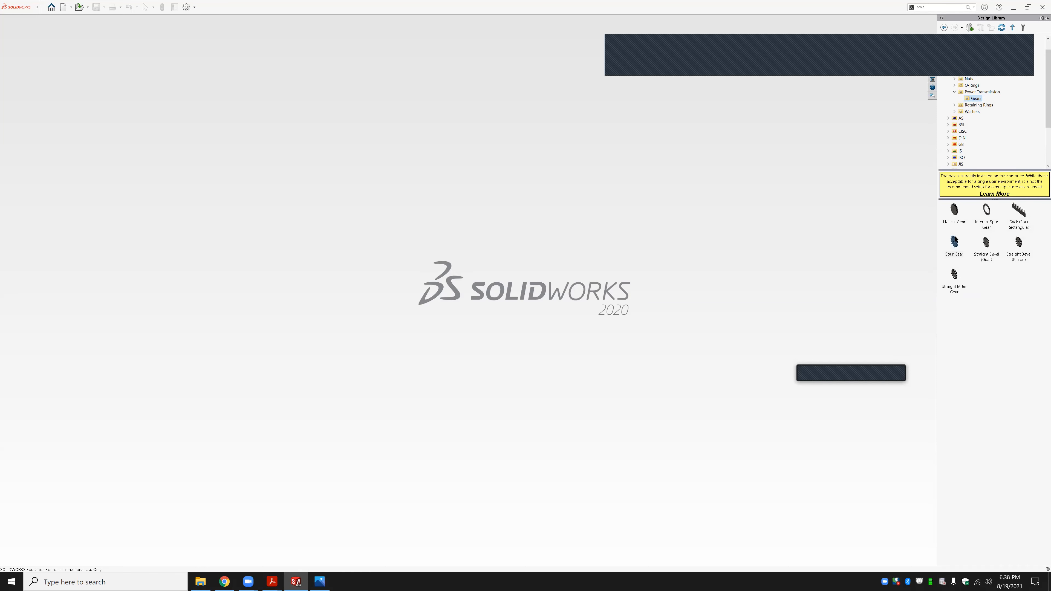
pyautogui.rightClick(955, 245)
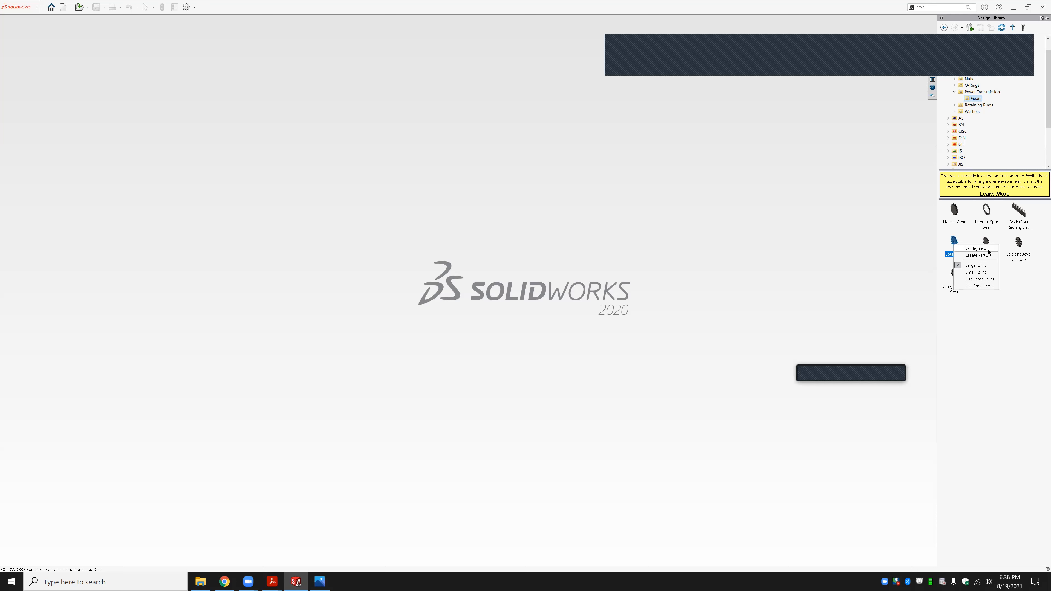
pyautogui.click(977, 256)
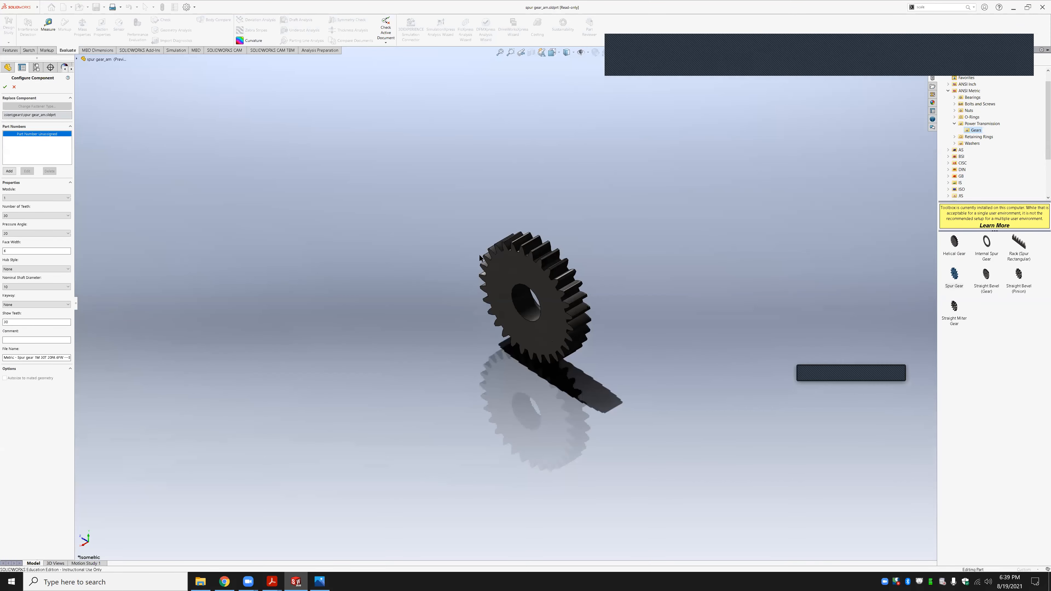
# Set the new spur gear's number of teeth to 50 and accept the configuration
pyautogui.click(20, 216)
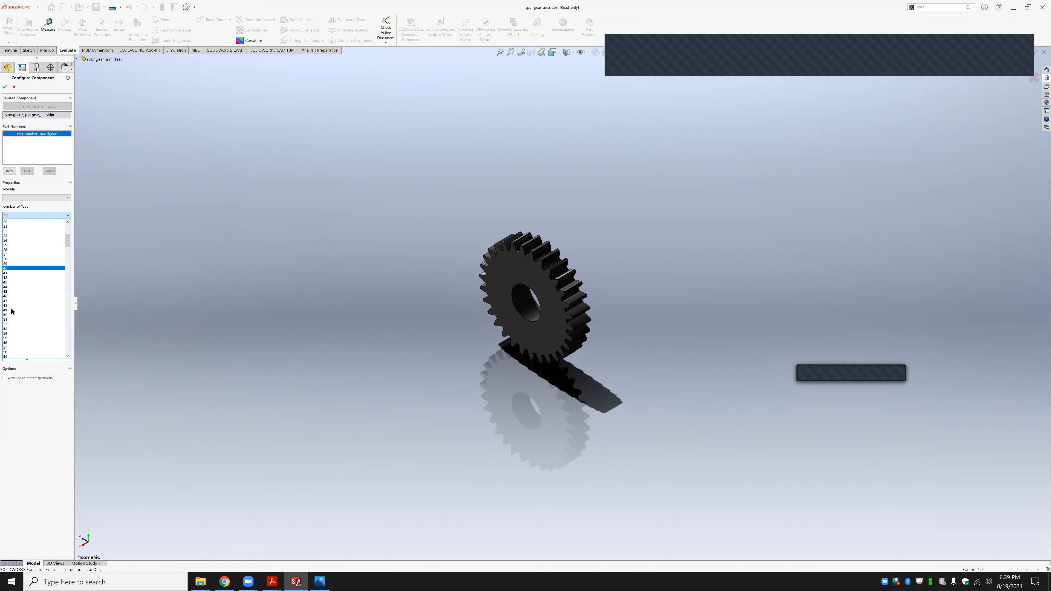
pyautogui.click(13, 315)
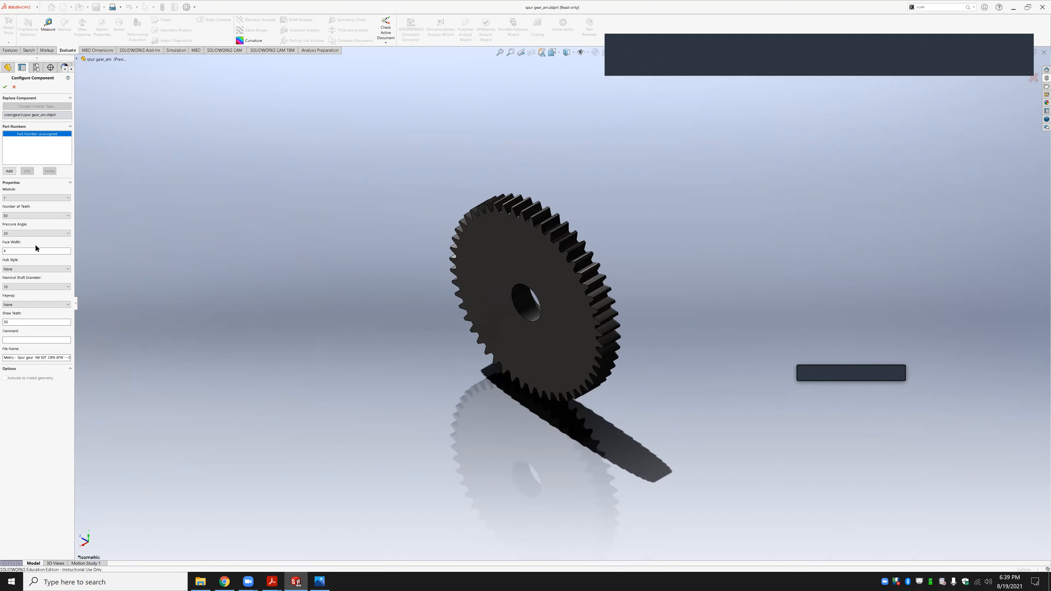
pyautogui.click(5, 87)
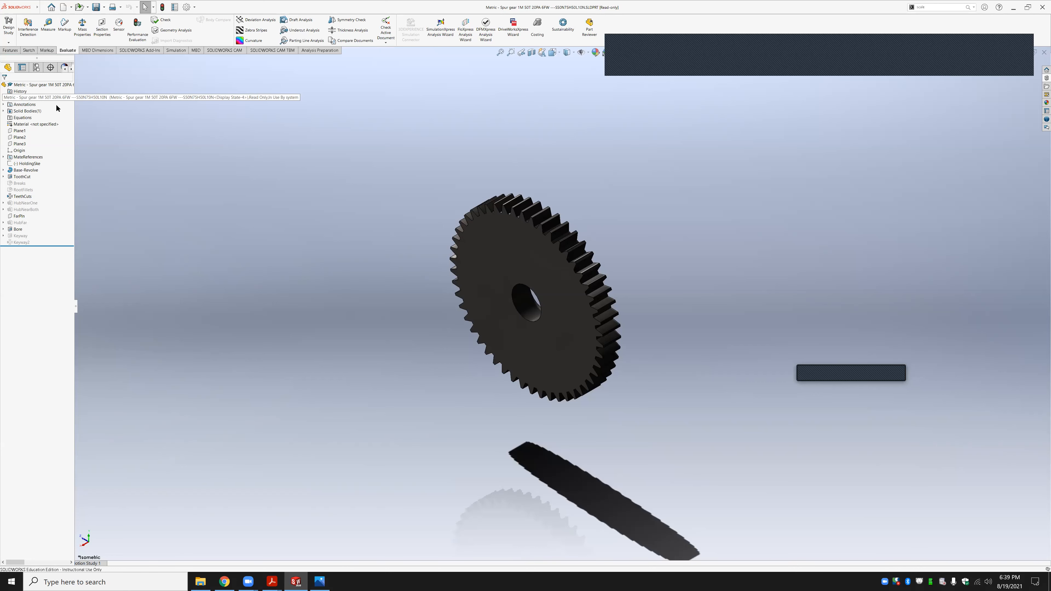
# Save the 50-tooth gear as a part named sun_50 on the Desktop and close it
pyautogui.hotkey('ctrl', 's')
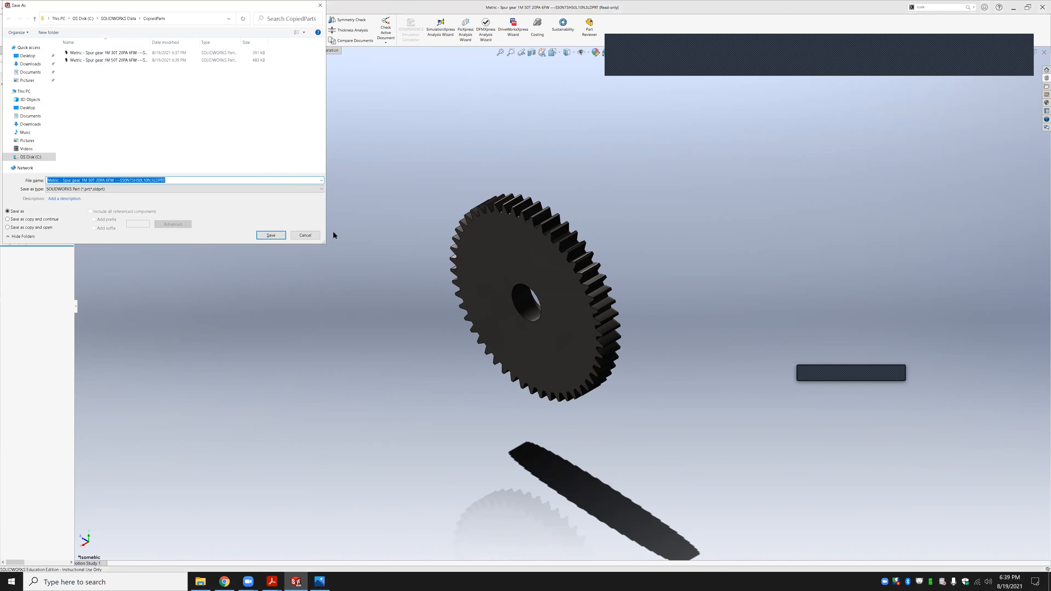
pyautogui.click(28, 56)
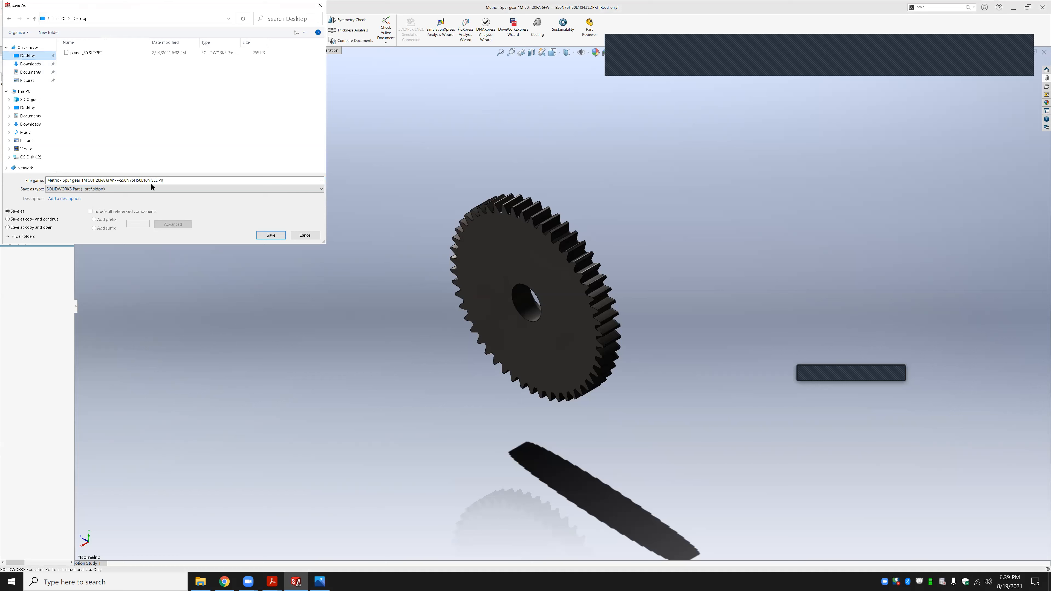
pyautogui.click(181, 179)
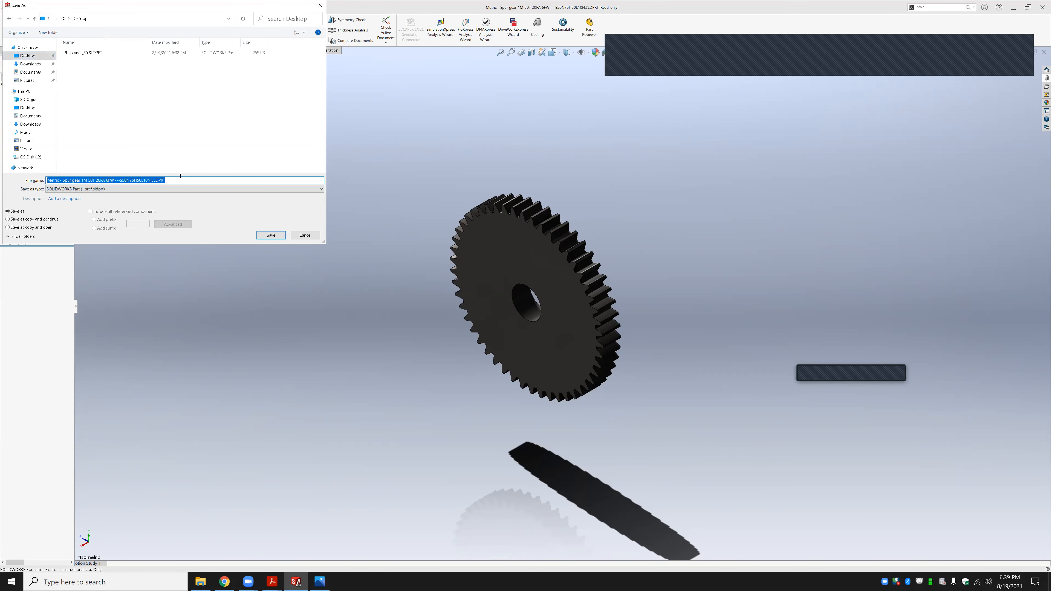
pyautogui.write('sun')
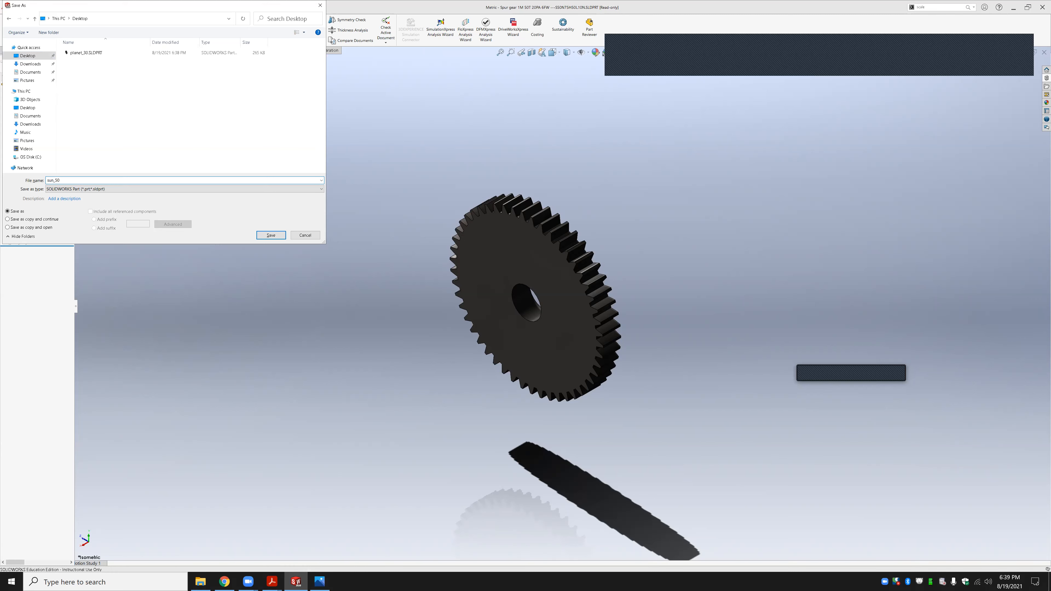
pyautogui.write('_50')
pyautogui.press('Return')
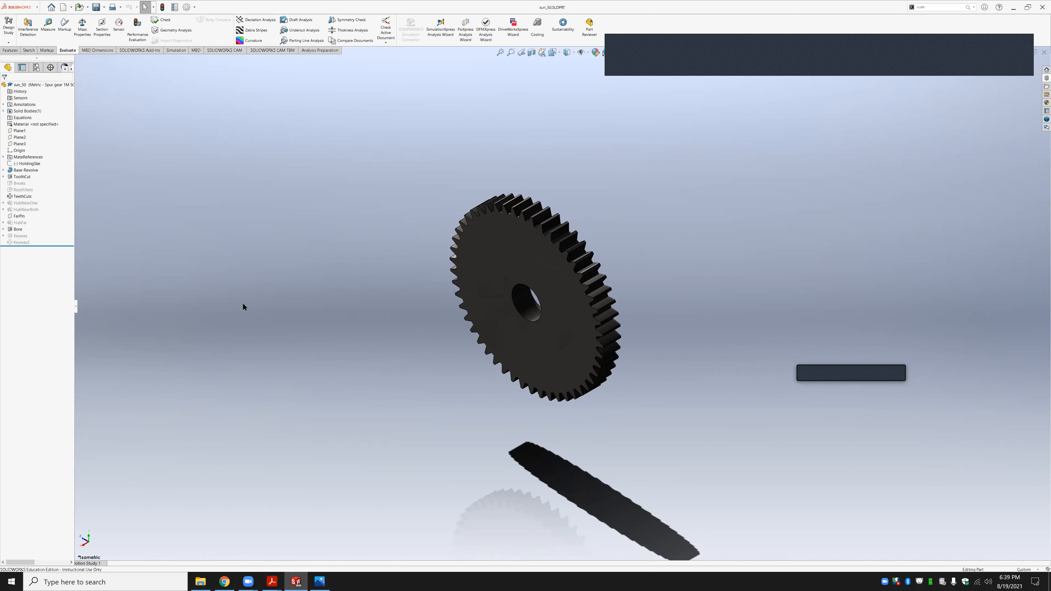
pyautogui.hotkey('ctrl', 'w')
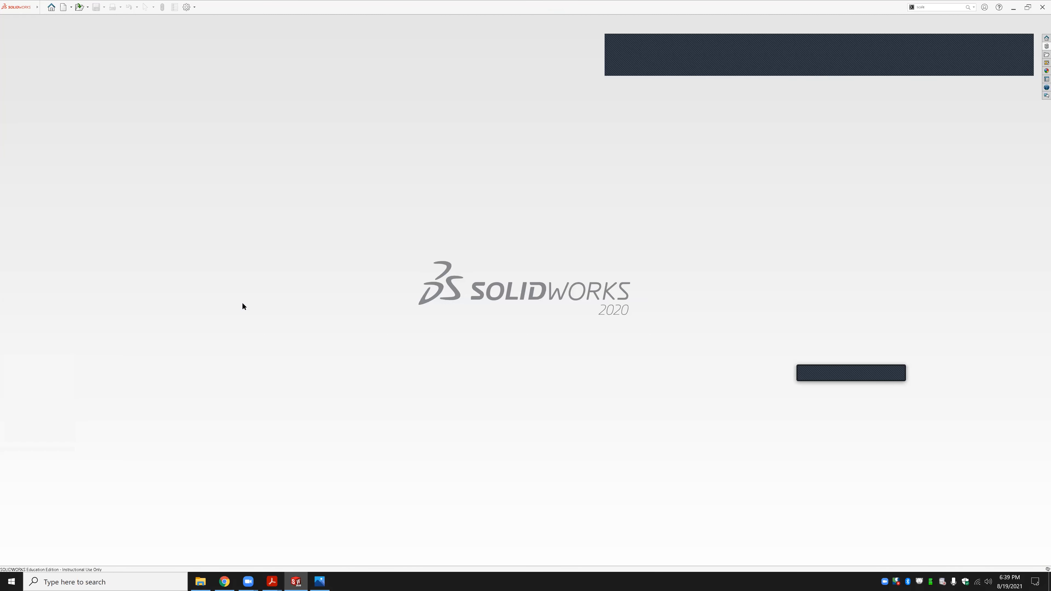
# Create a new part from the ANSI Metric internal spur gear in the Toolbox gears library
pyautogui.click(1043, 47)
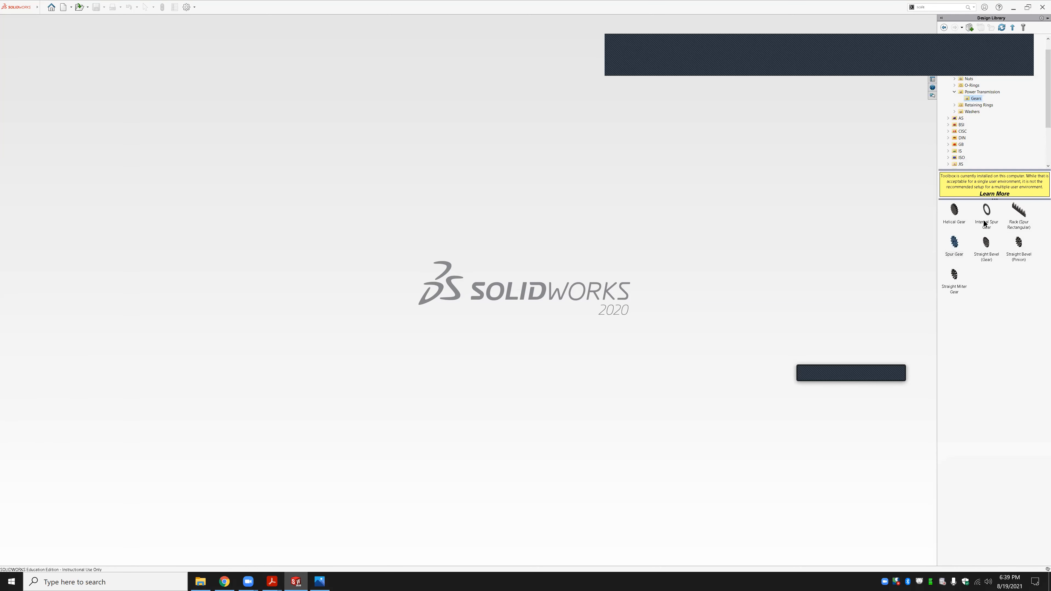
pyautogui.click(987, 209)
pyautogui.rightClick(987, 210)
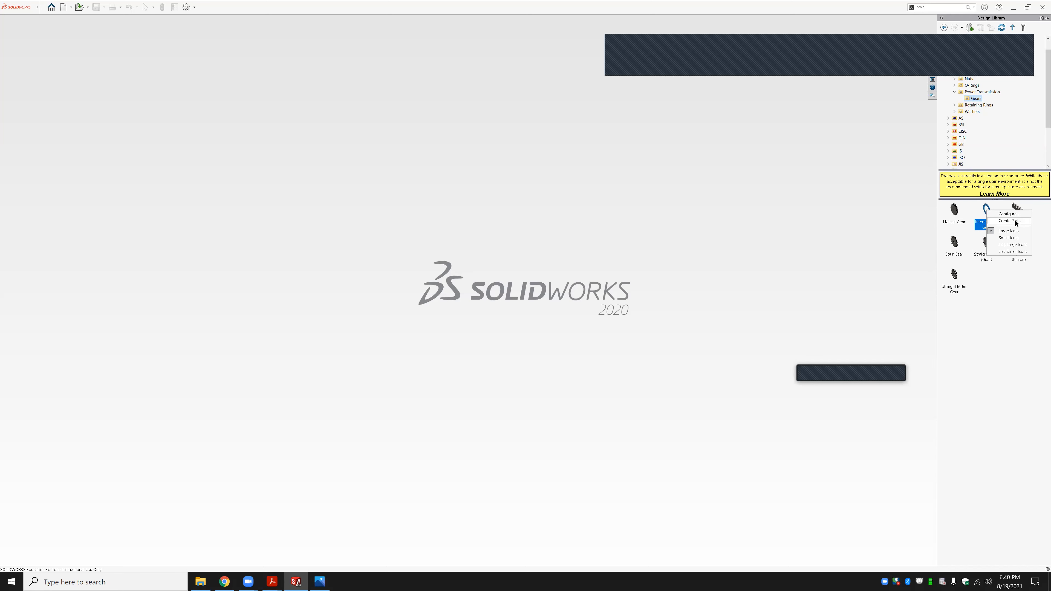
pyautogui.click(1010, 220)
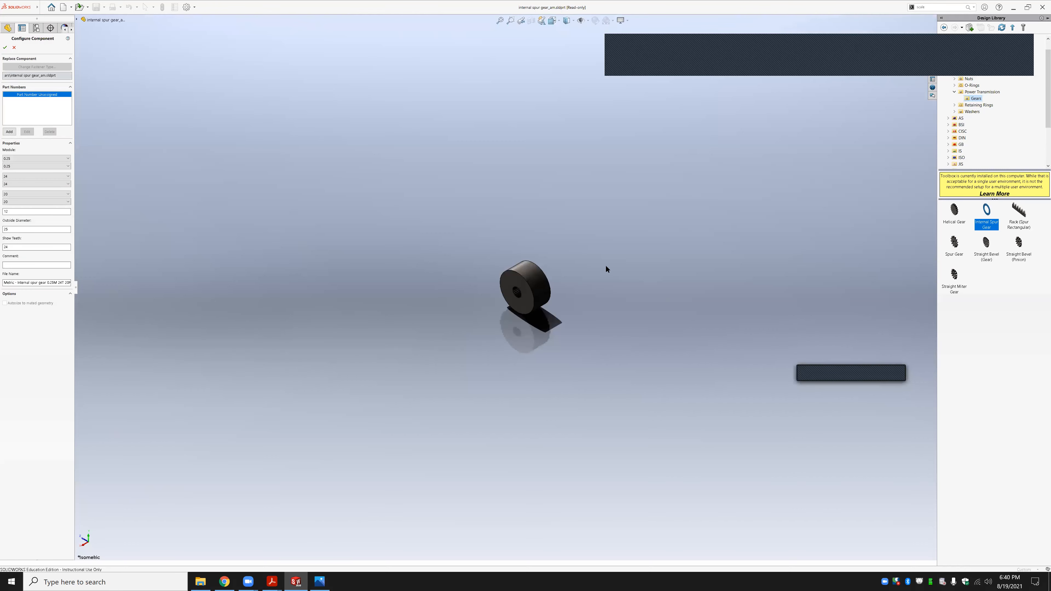
# Set the internal spur gear's module to 1 and its number of teeth to 110
pyautogui.scroll(-2, 532, 326)
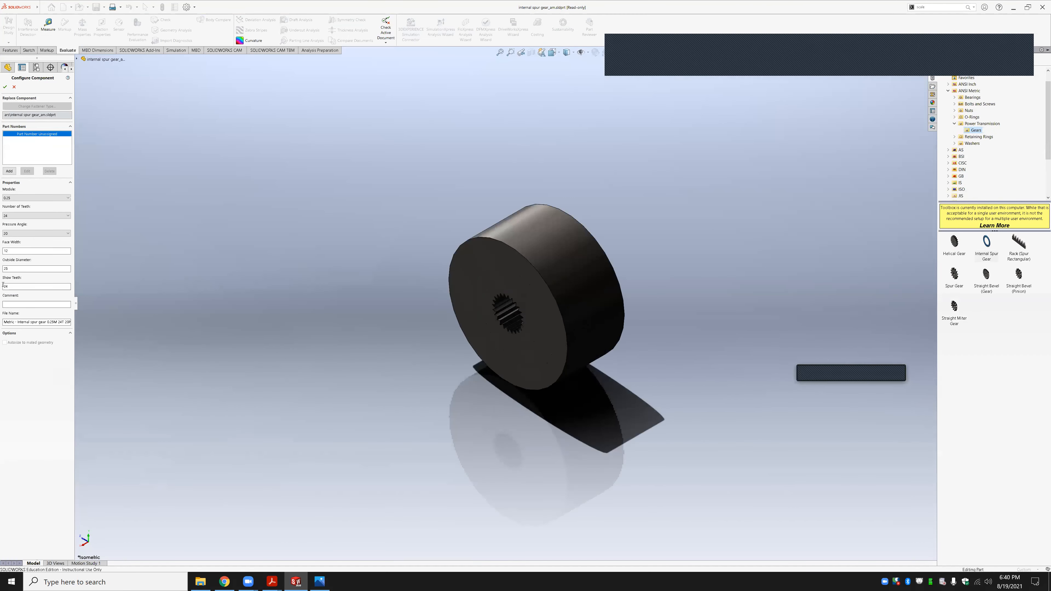
pyautogui.click(23, 197)
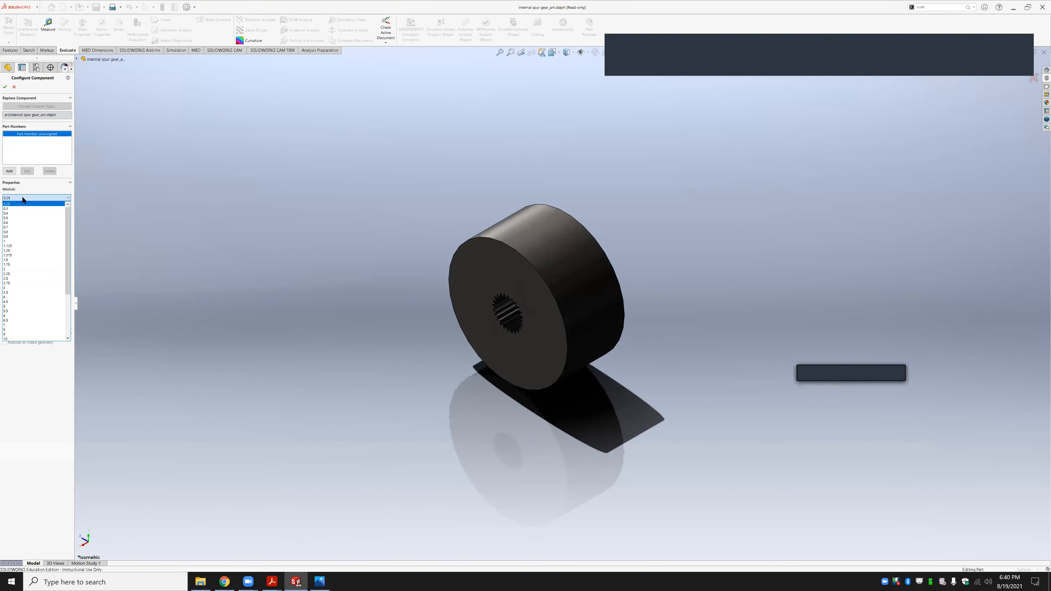
pyautogui.click(15, 242)
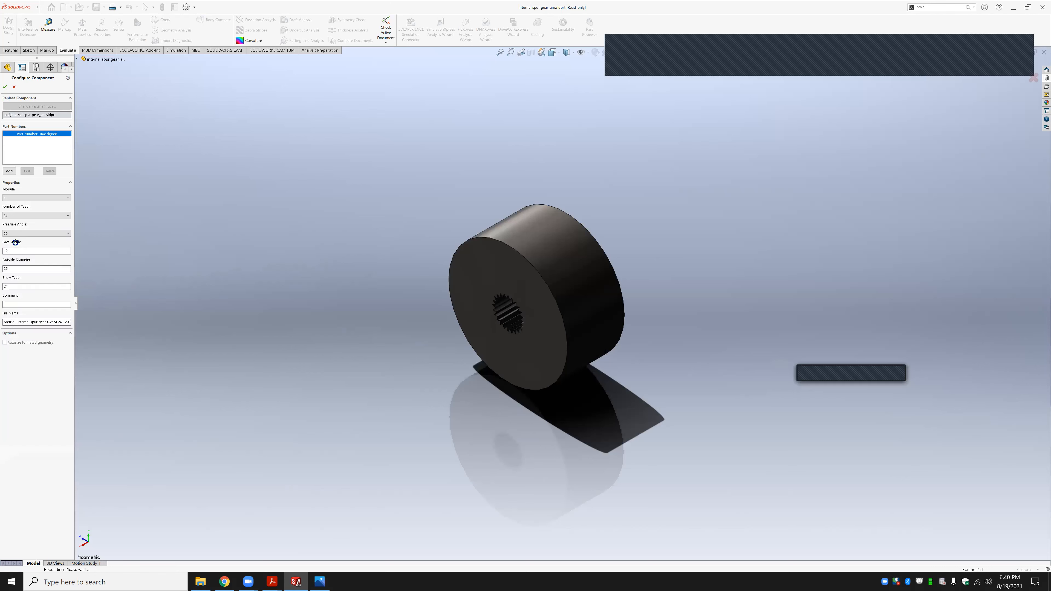
pyautogui.click(42, 216)
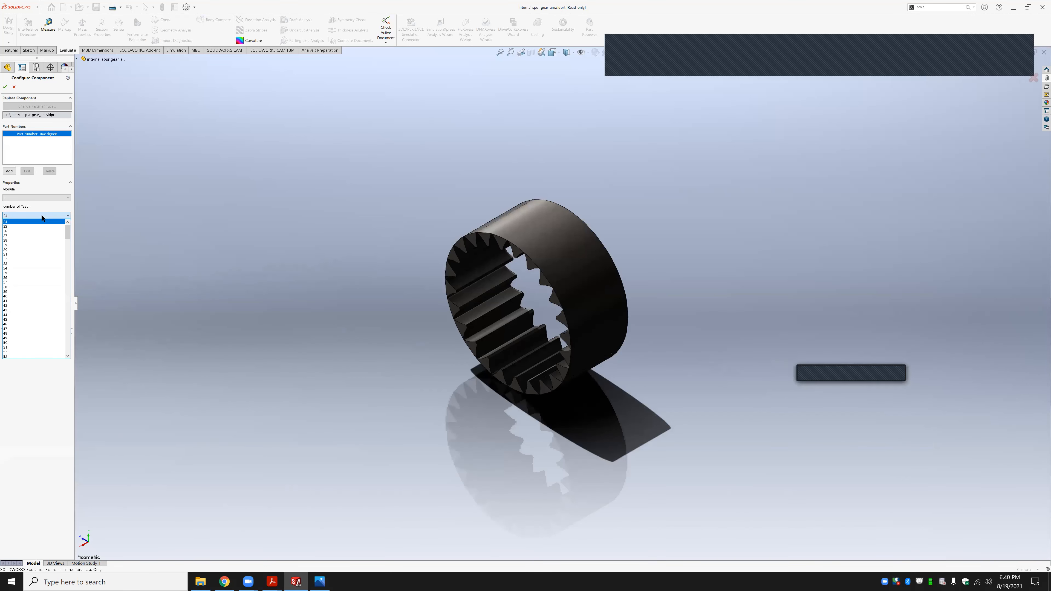
pyautogui.scroll(-16, 35, 290)
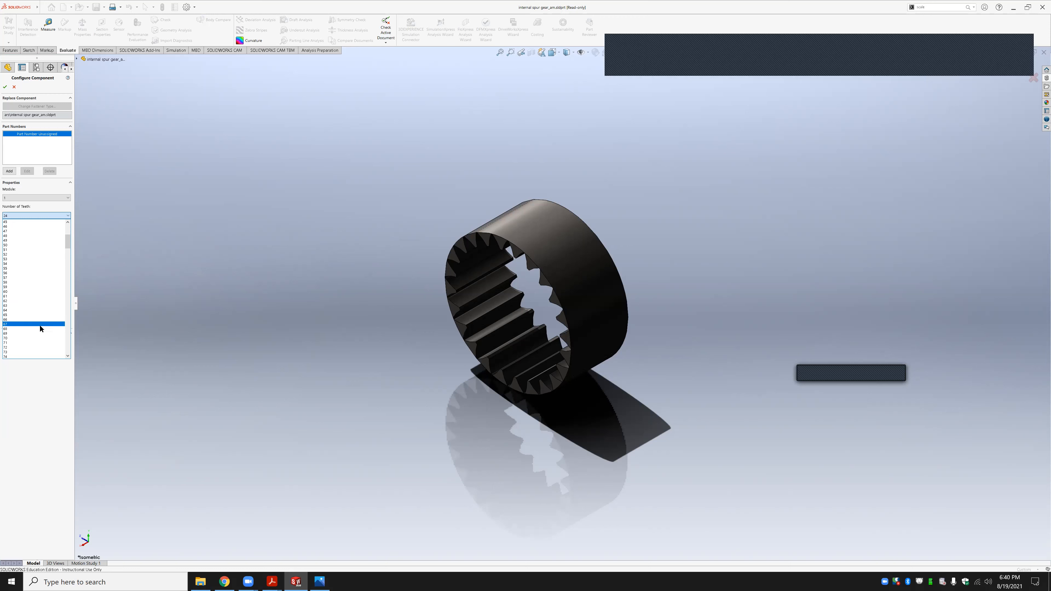
pyautogui.scroll(-3, 37, 340)
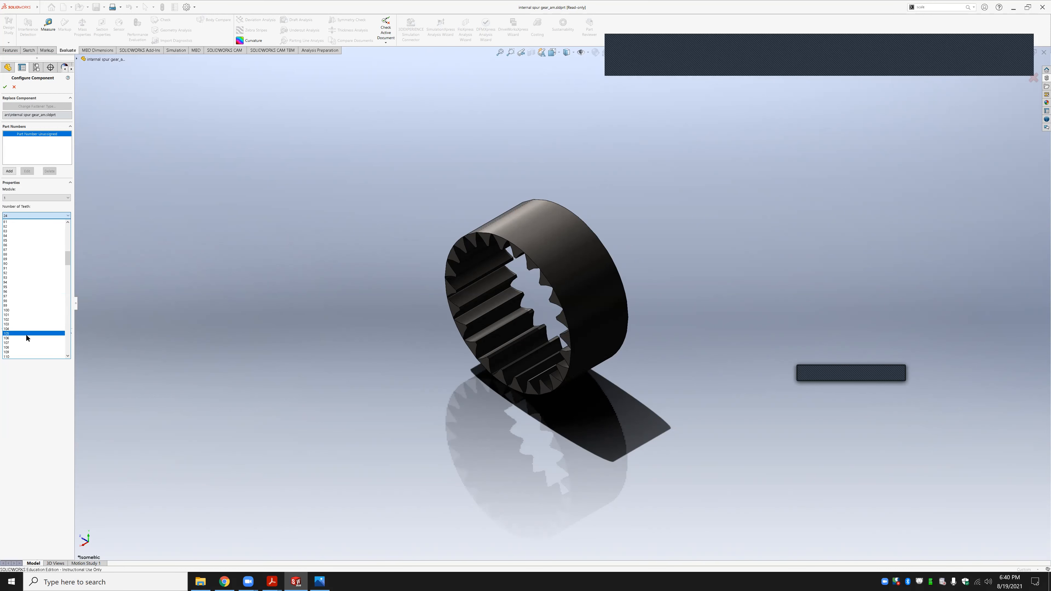
pyautogui.scroll(-2, 28, 341)
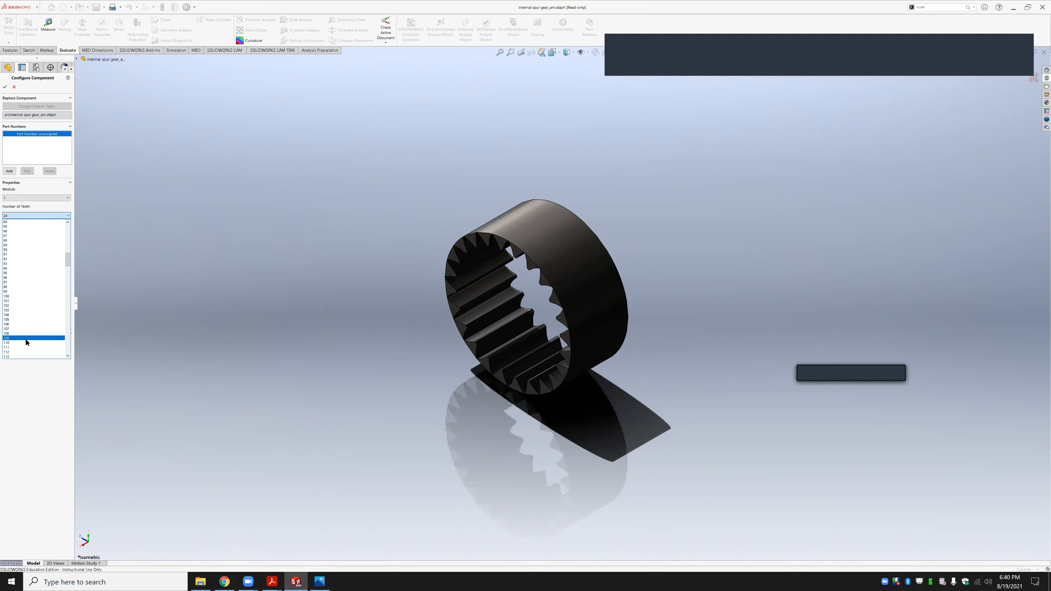
pyautogui.click(26, 341)
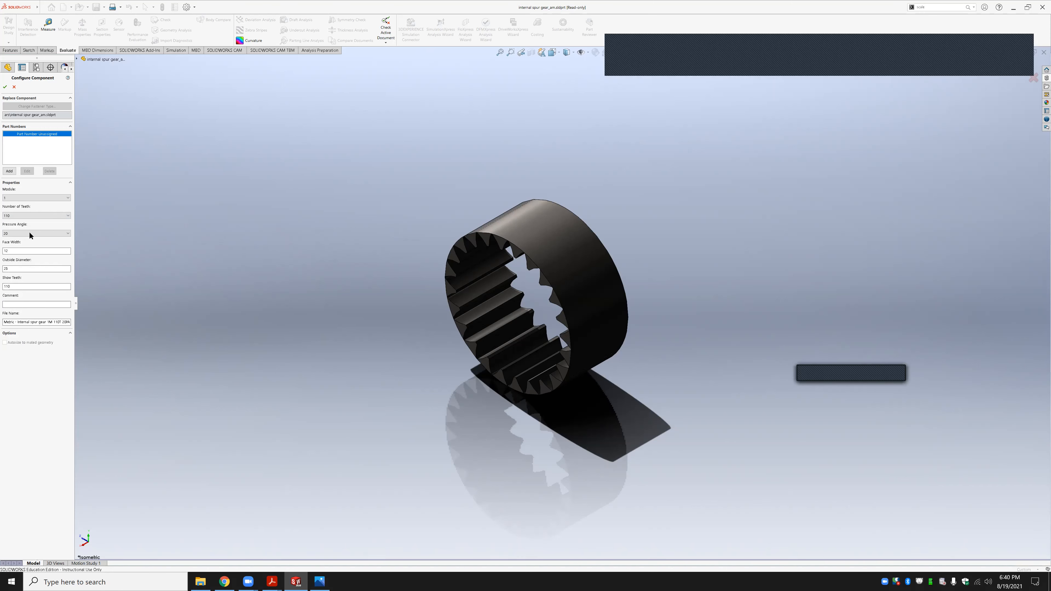
# Set the internal gear's face width to 6 and outside diameter to 25, and accept the configuration
pyautogui.moveTo(21, 251); pyautogui.dragTo(1, 251)
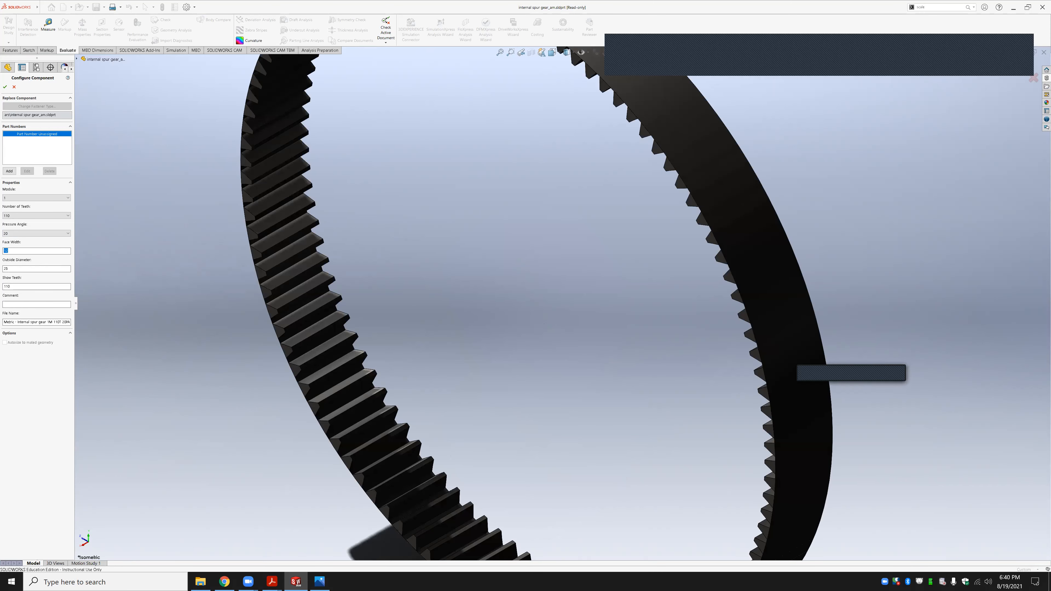
pyautogui.click(5, 250)
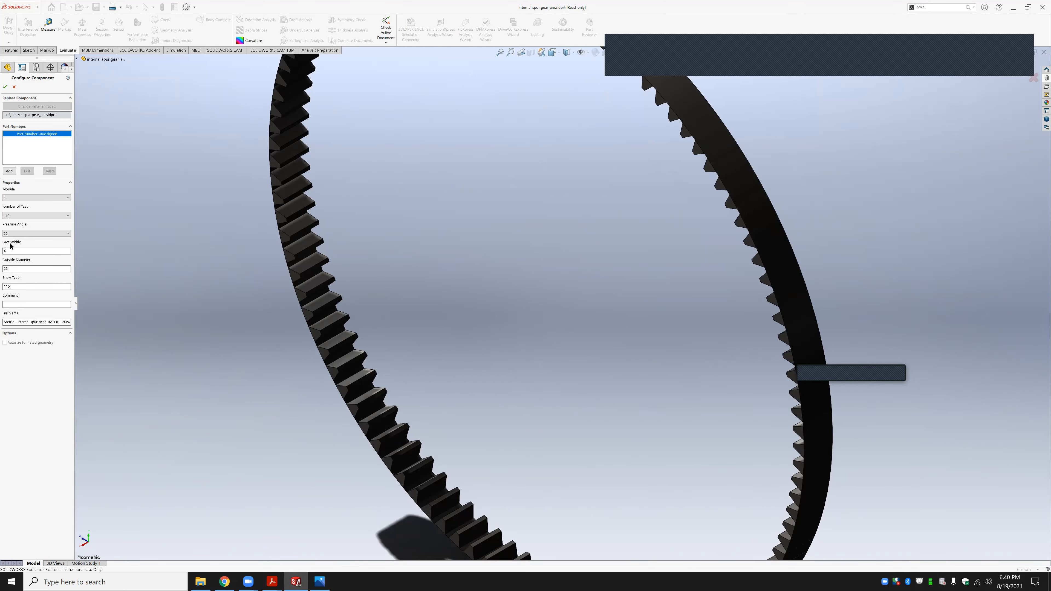
pyautogui.doubleClick(15, 271)
pyautogui.scroll(4, 401, 281)
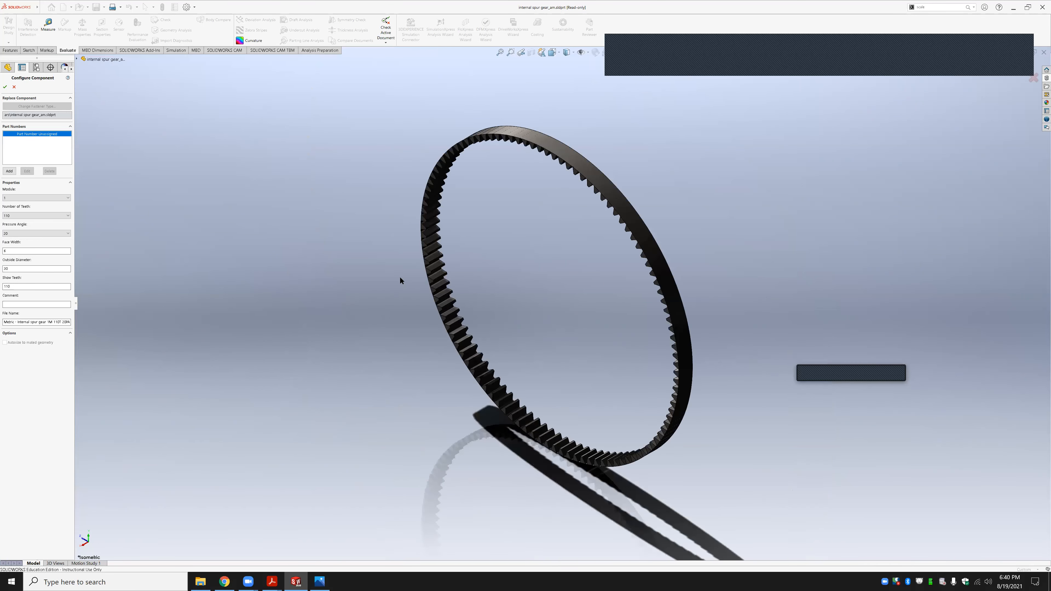
pyautogui.scroll(-3, 522, 224)
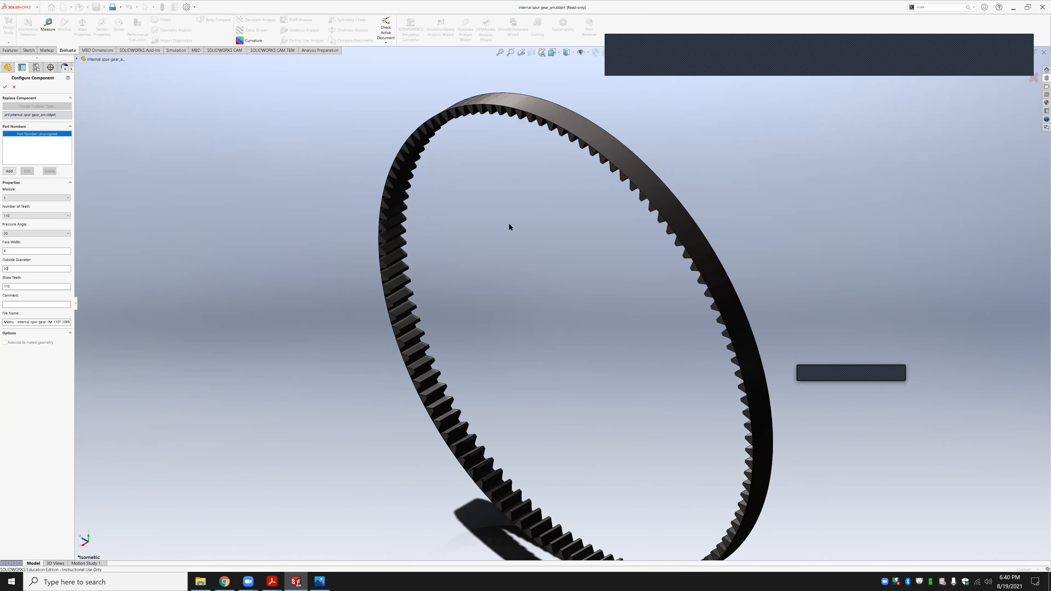
pyautogui.doubleClick(16, 269)
pyautogui.write('25')
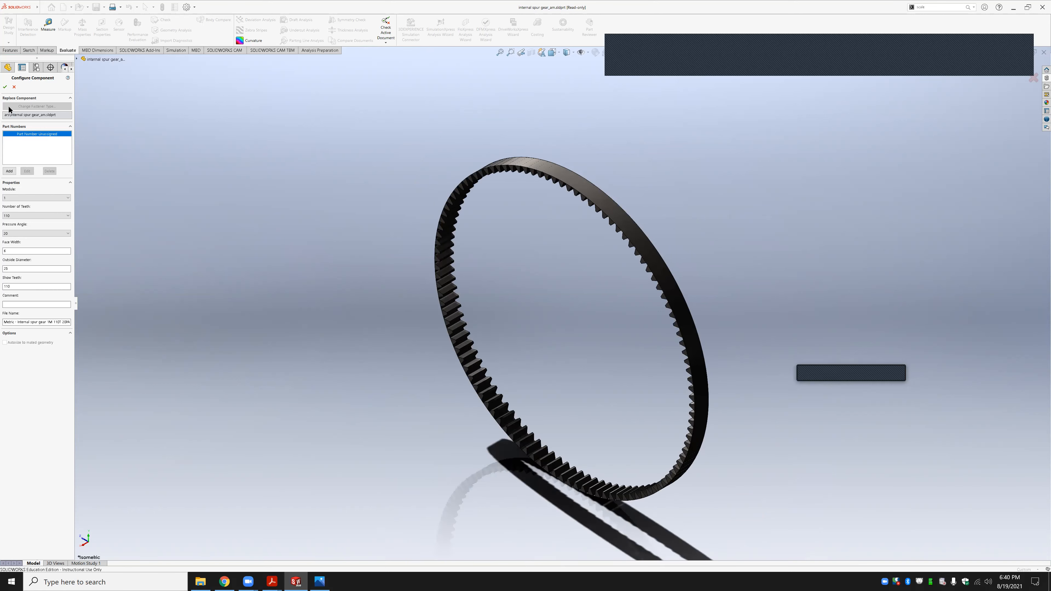
pyautogui.click(5, 87)
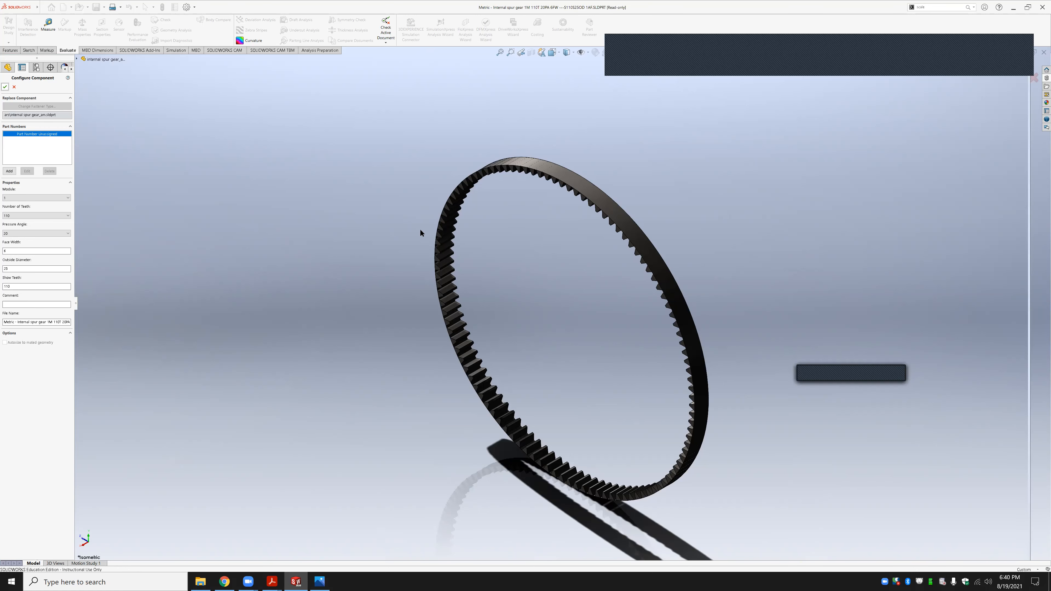
# Save the 110-tooth internal gear as a part named ring_110 on the Desktop and close it
pyautogui.hotkey('ctrl', 's')
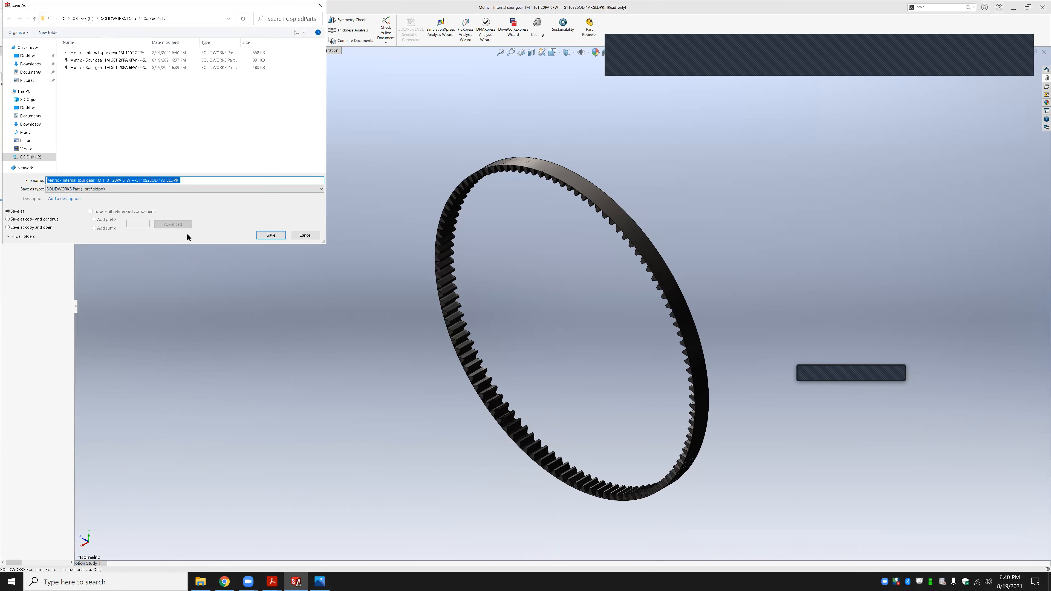
pyautogui.click(27, 56)
pyautogui.click(193, 178)
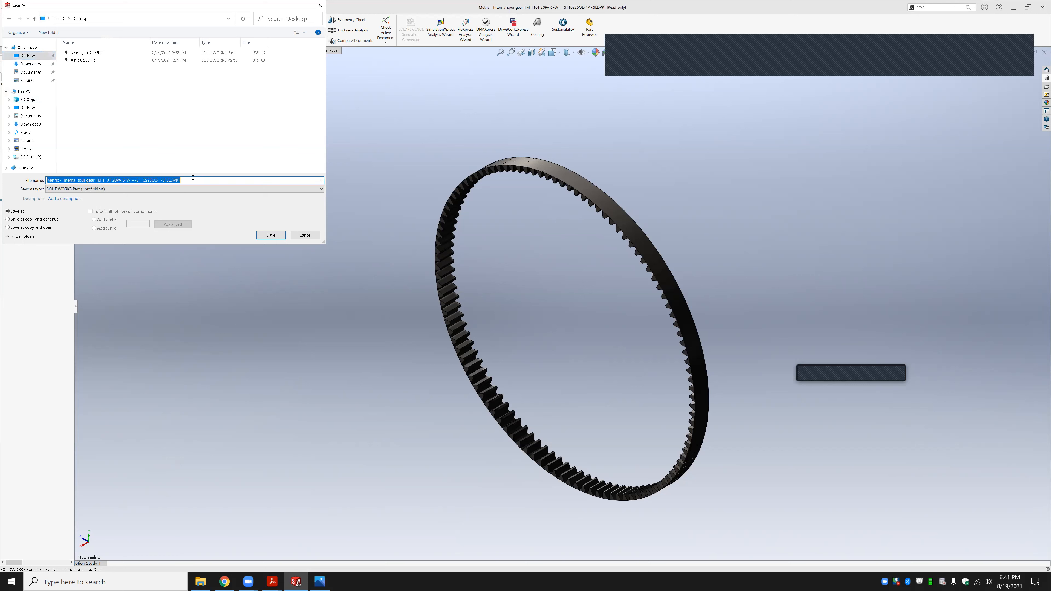
pyautogui.write('ring_110')
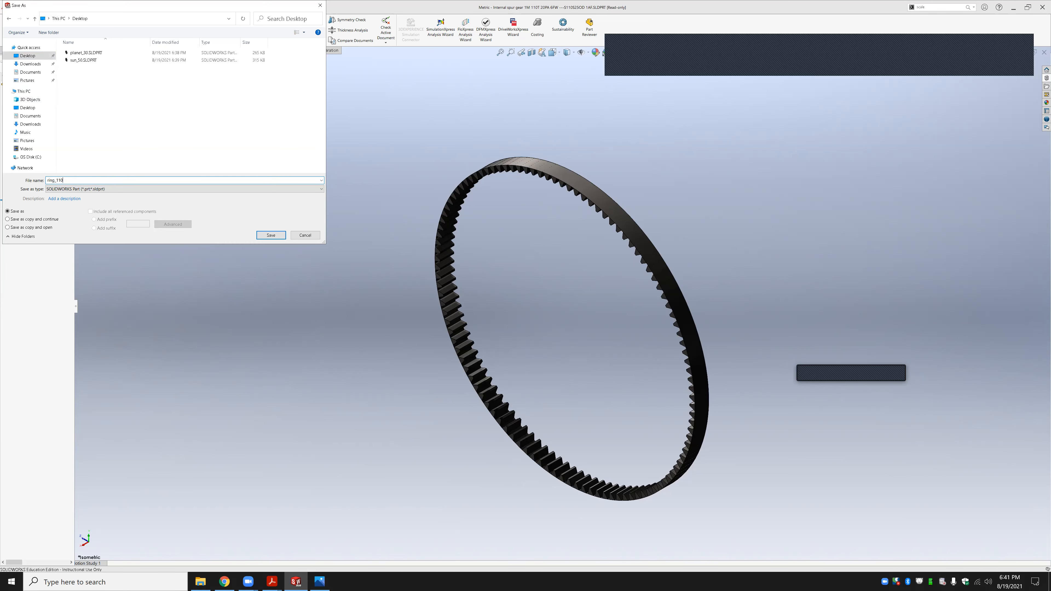
pyautogui.press('Return')
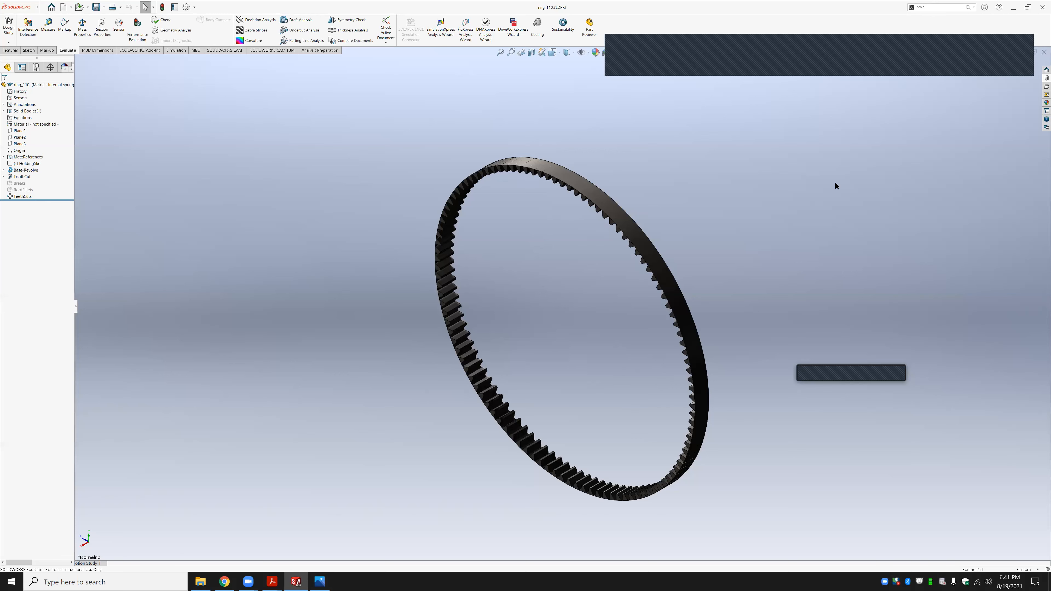
pyautogui.hotkey('ctrl', 'Tab')
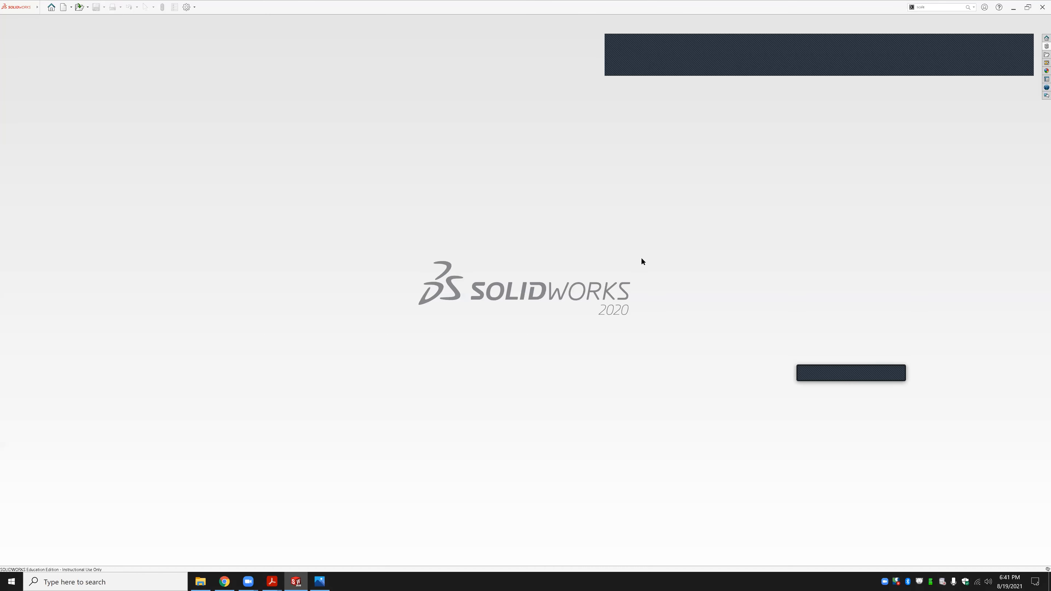
# Create a new part and orient the view normal to the Front Plane
pyautogui.hotkey('ctrl', 'n')
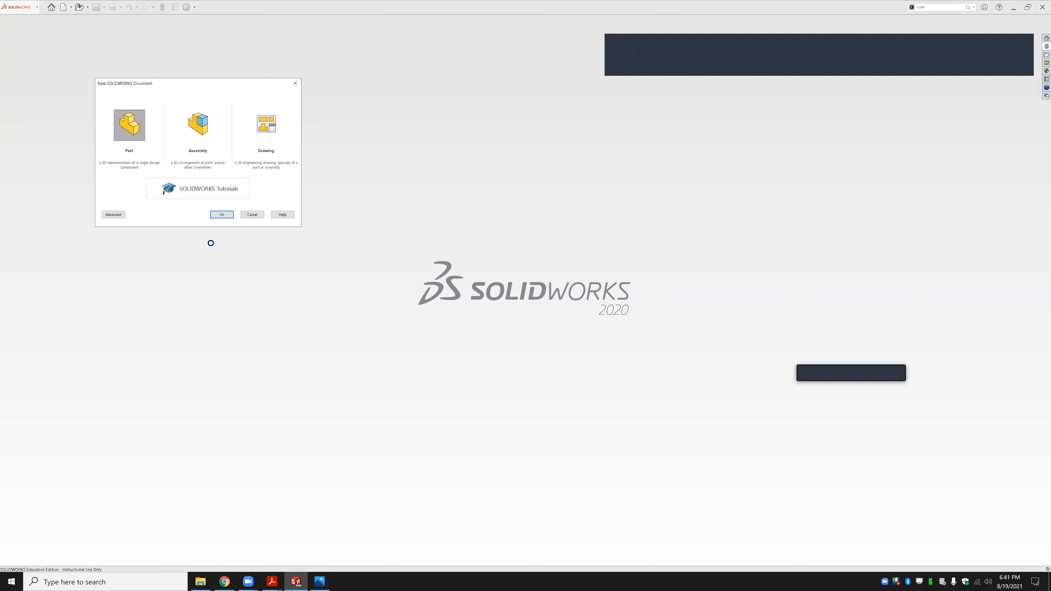
pyautogui.press('Return')
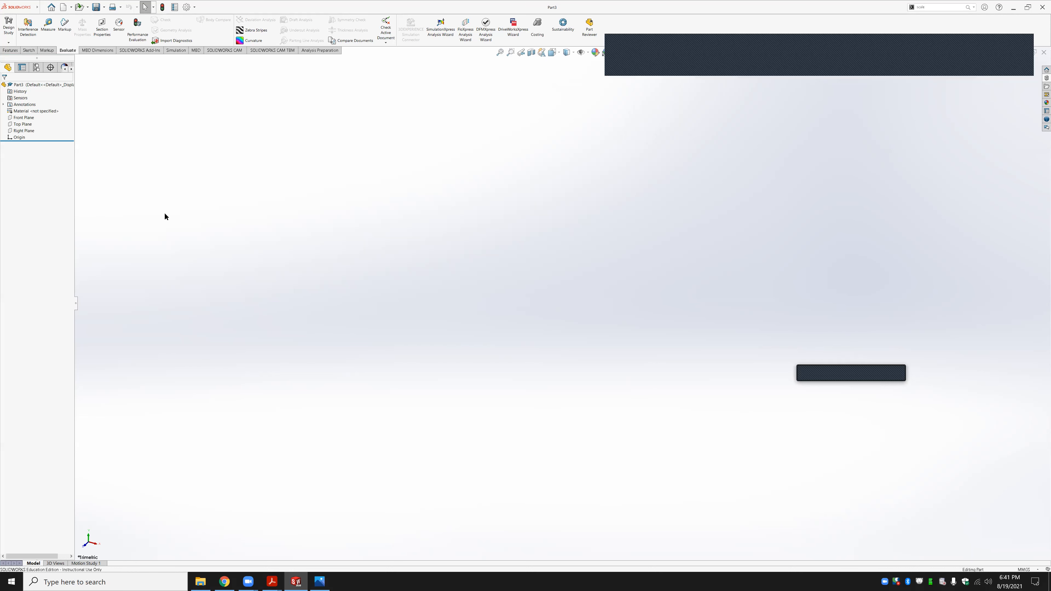
pyautogui.click(32, 119)
pyautogui.click(64, 111)
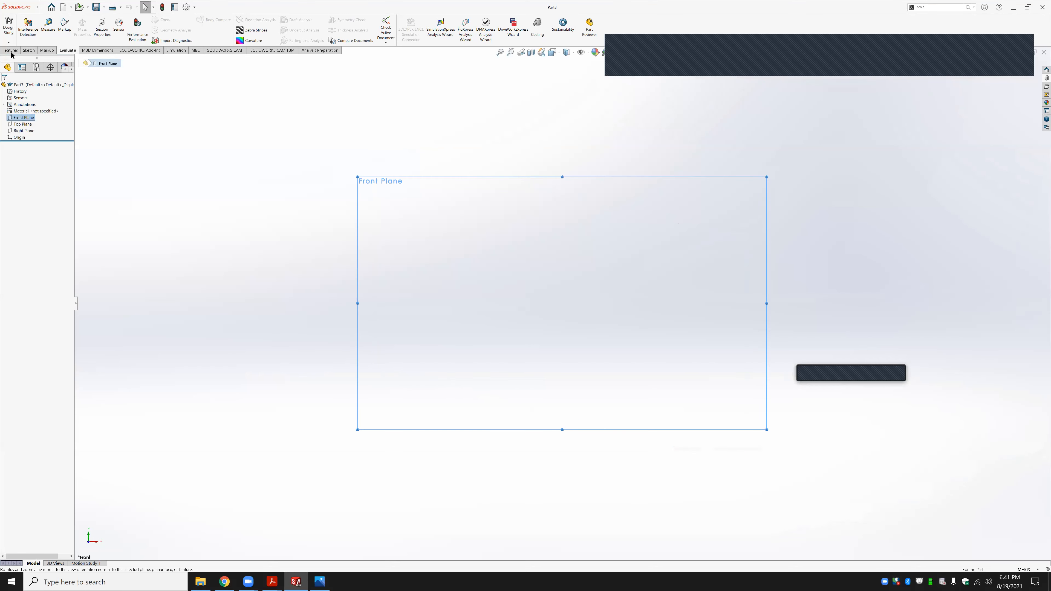
# Sketch a horizontal straight slot on the Front Plane from the origin, about 49 mm between arc centers and about 26 mm wide
pyautogui.click(27, 50)
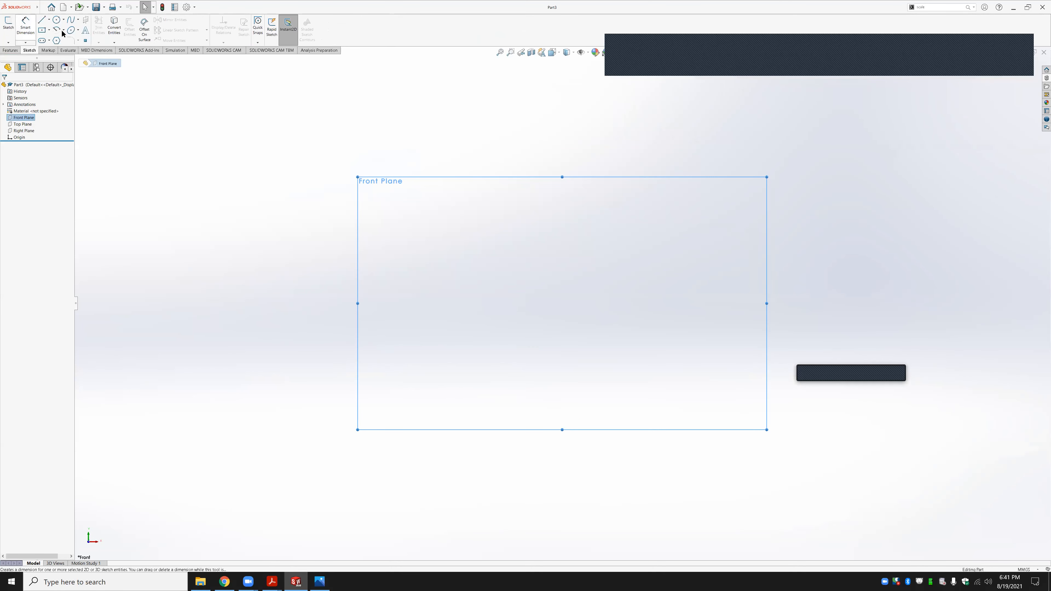
pyautogui.click(42, 41)
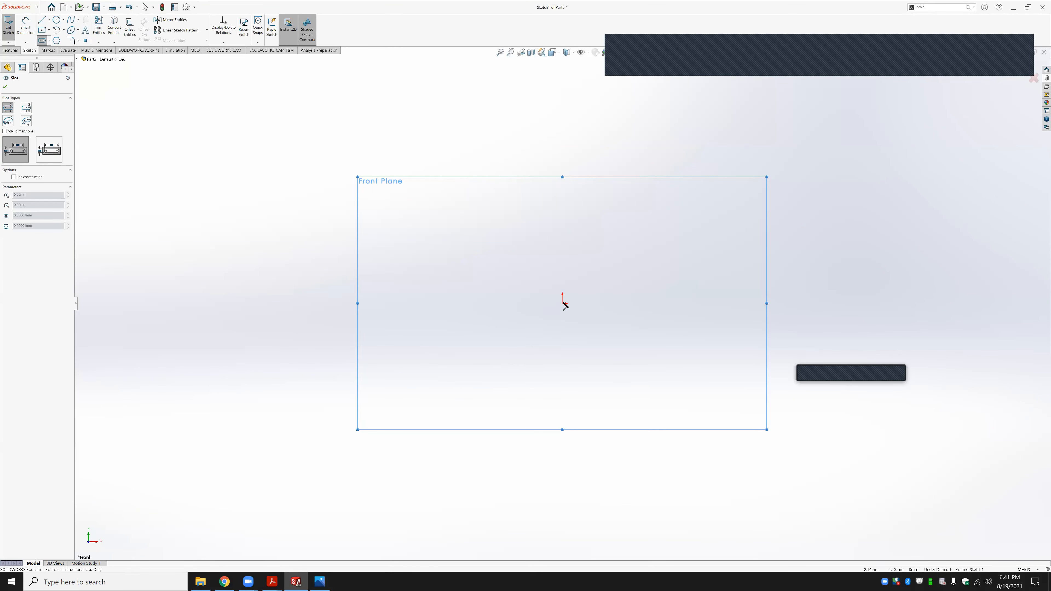
pyautogui.click(563, 303)
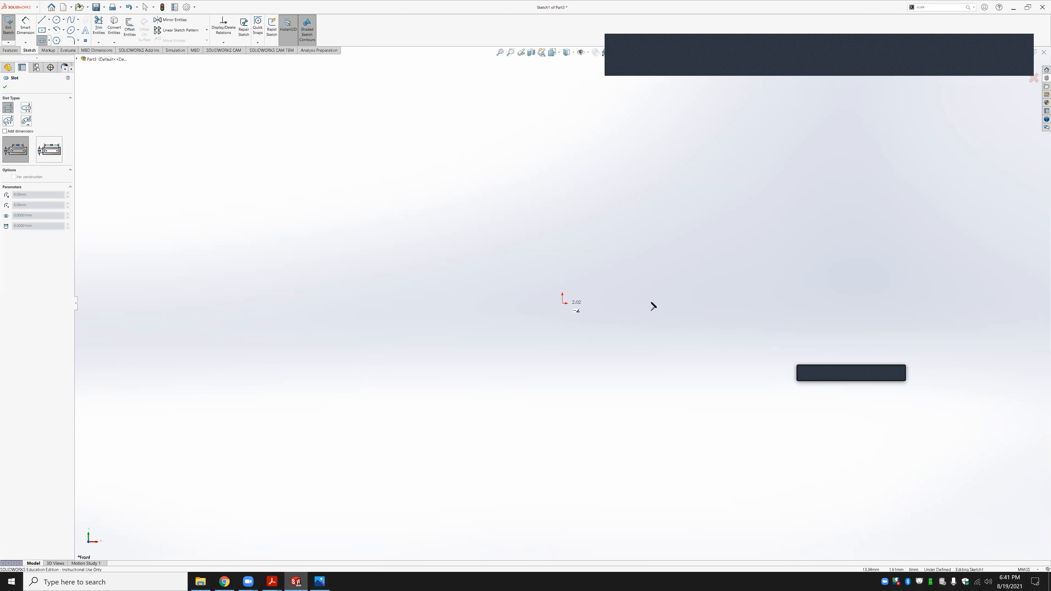
pyautogui.click(676, 303)
pyautogui.click(669, 274)
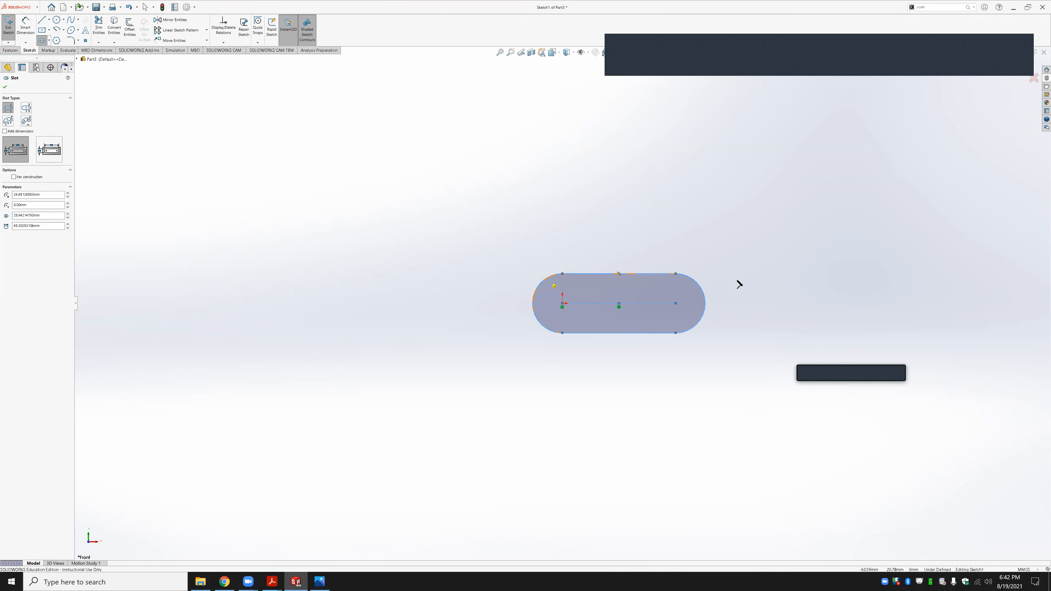
# Draw a circle centered on the origin and a slightly larger one, about 6 mm in radius, at the slot's other arc center
pyautogui.click(57, 19)
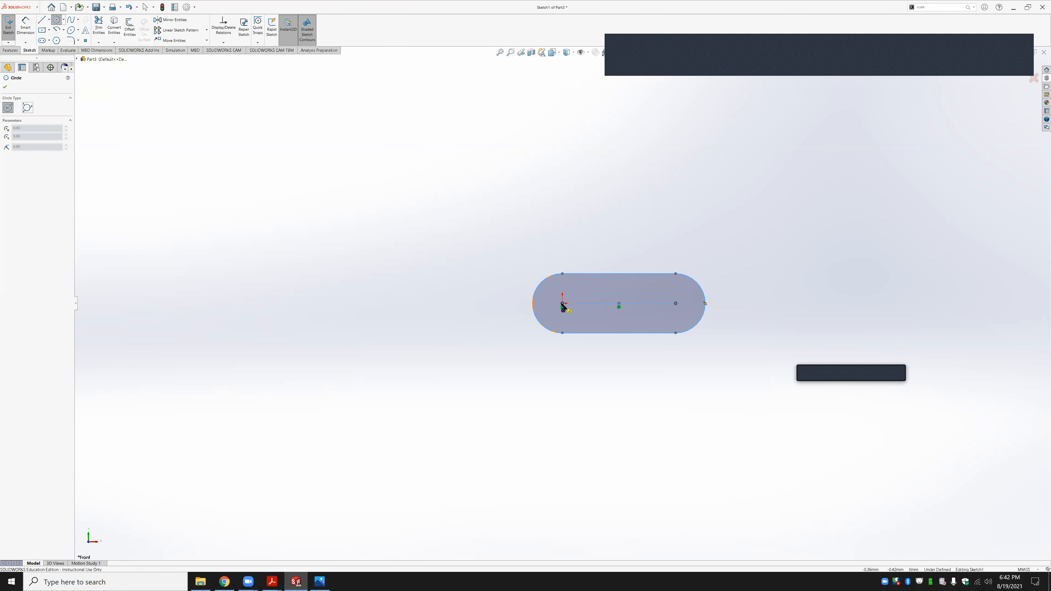
pyautogui.click(562, 304)
pyautogui.click(563, 315)
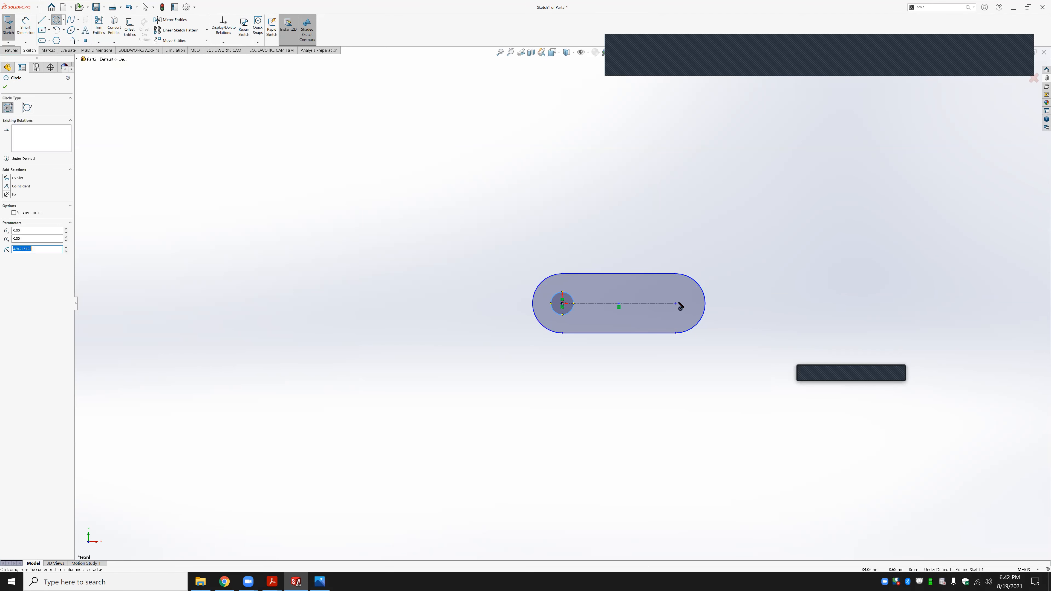
pyautogui.click(676, 304)
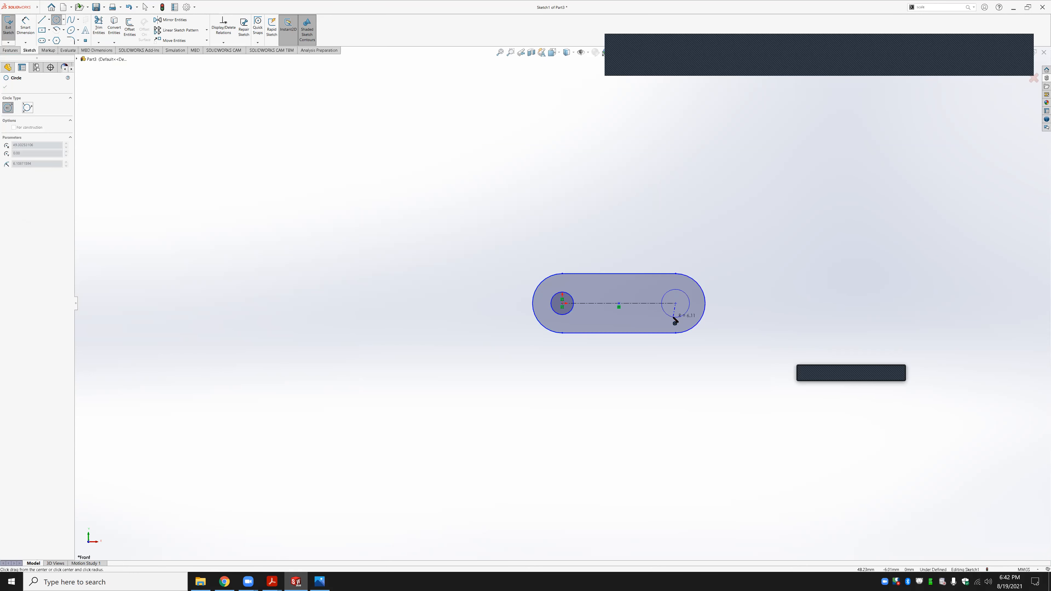
pyautogui.click(676, 318)
pyautogui.press('Escape')
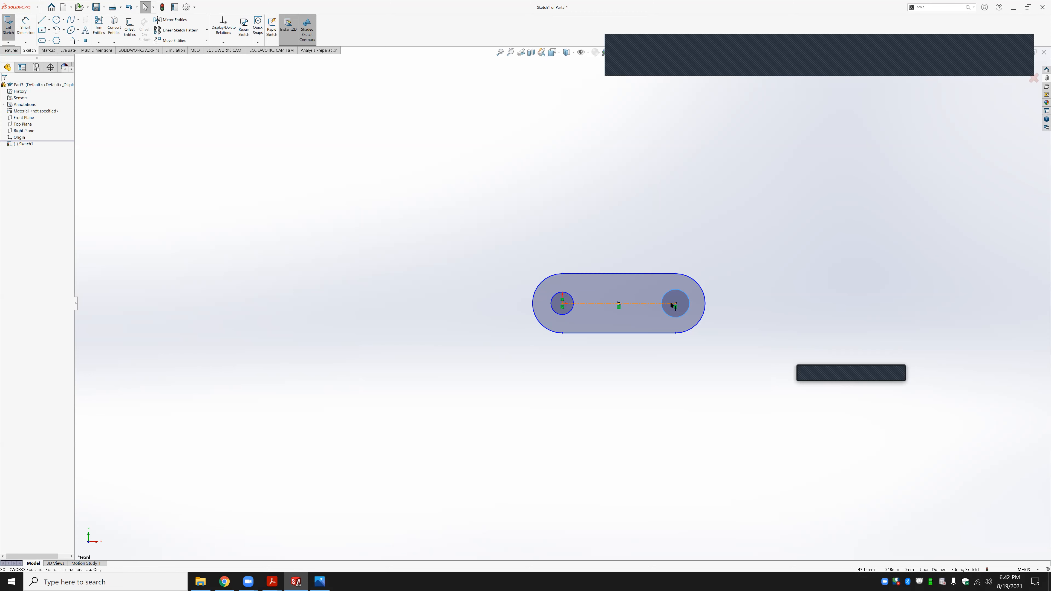
# Dimension the slot's center-to-center length as 40 mm
pyautogui.click(25, 26)
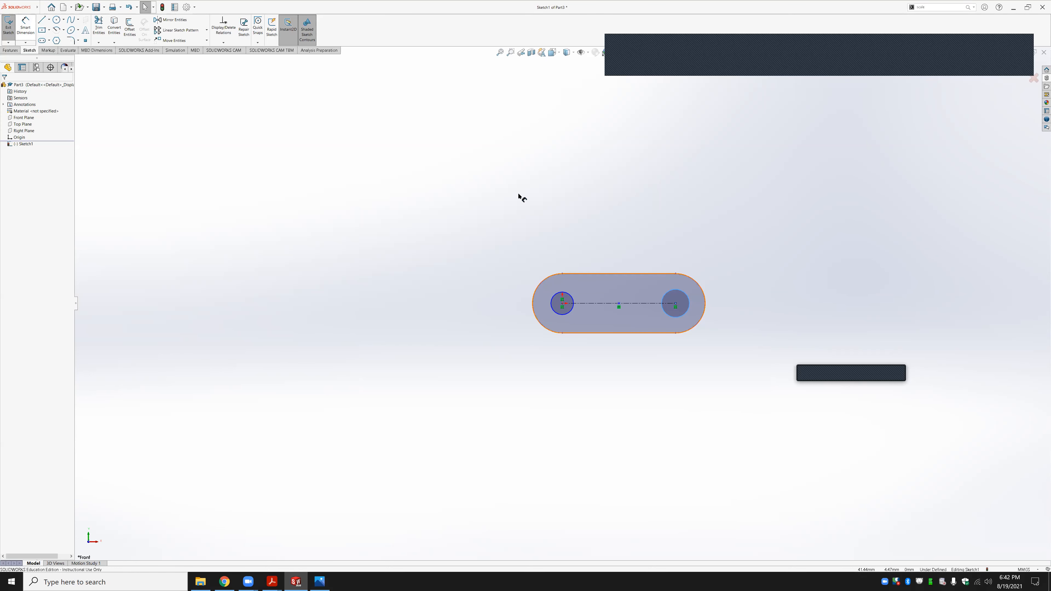
pyautogui.click(625, 265)
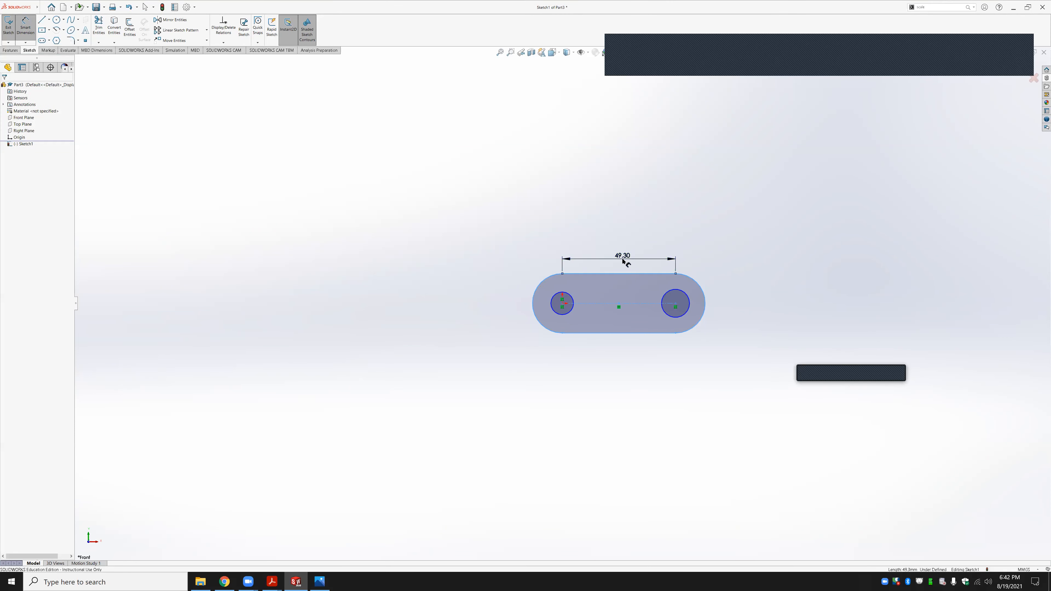
pyautogui.click(625, 260)
pyautogui.write('40')
pyautogui.press('Return')
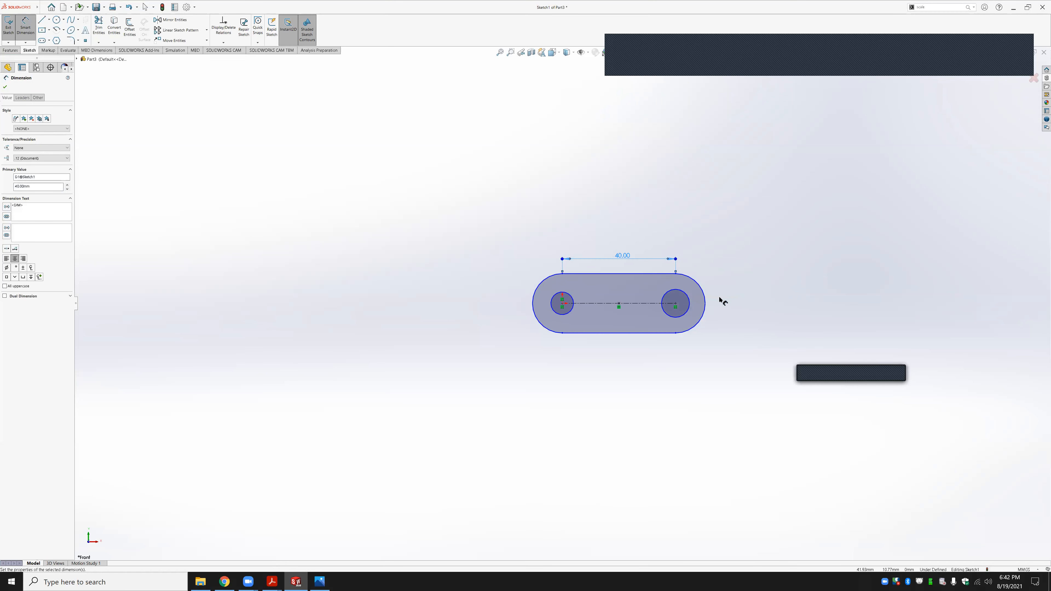
# Dimension the radius of the slot's end arc as 15 mm
pyautogui.click(706, 307)
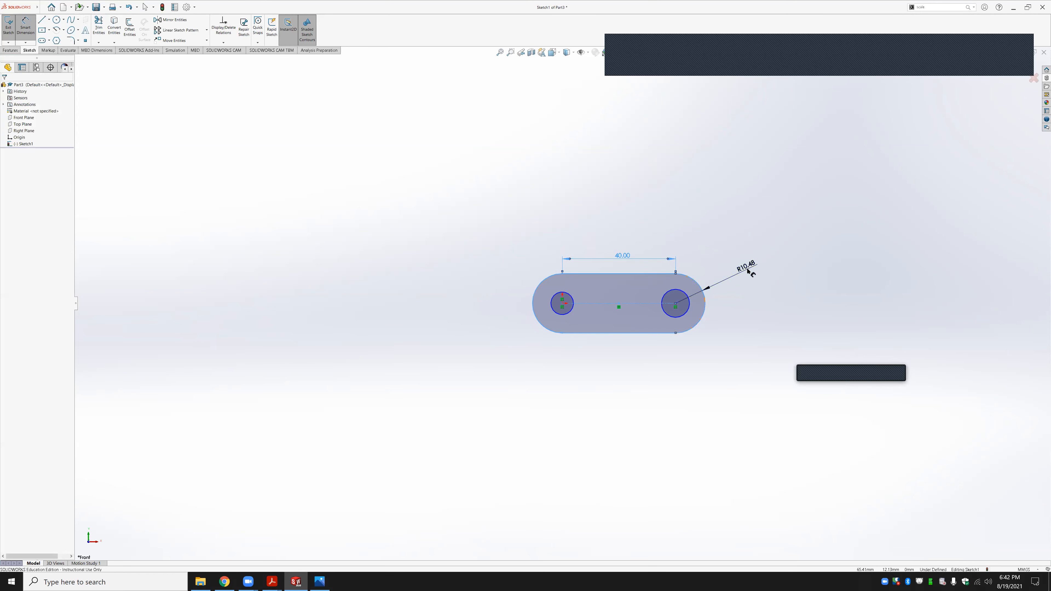
pyautogui.click(747, 269)
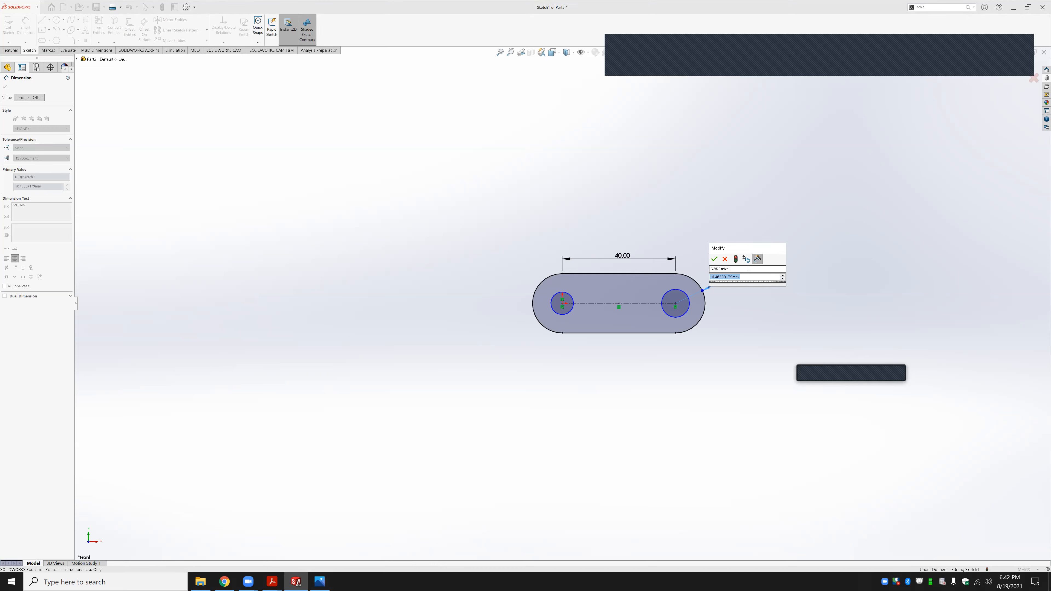
pyautogui.write('15')
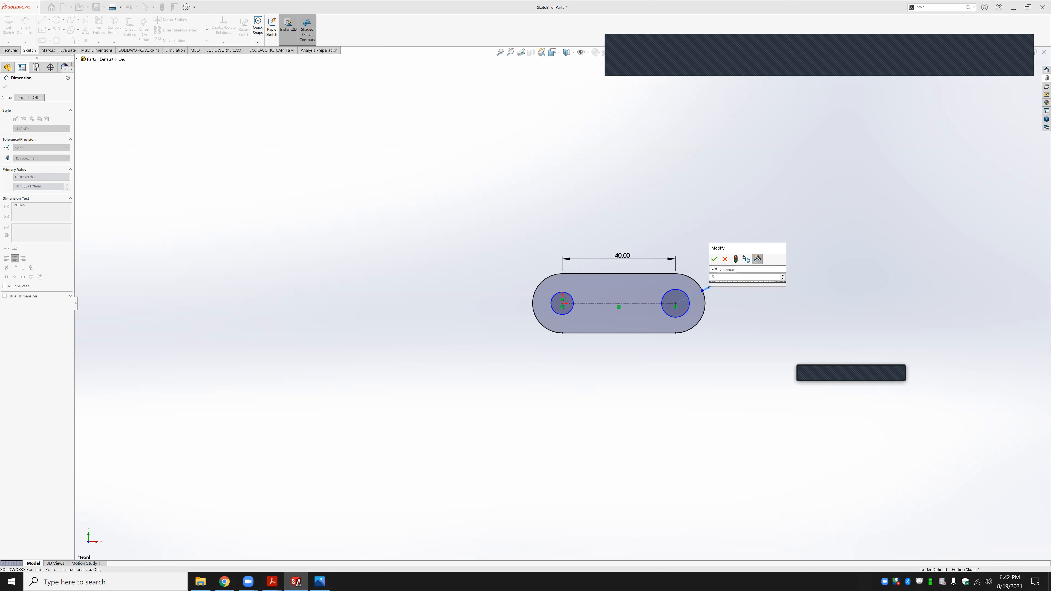
pyautogui.press('Return')
# Dimension the diameter of the circle at the slot end away from the origin as 10 mm
pyautogui.click(689, 317)
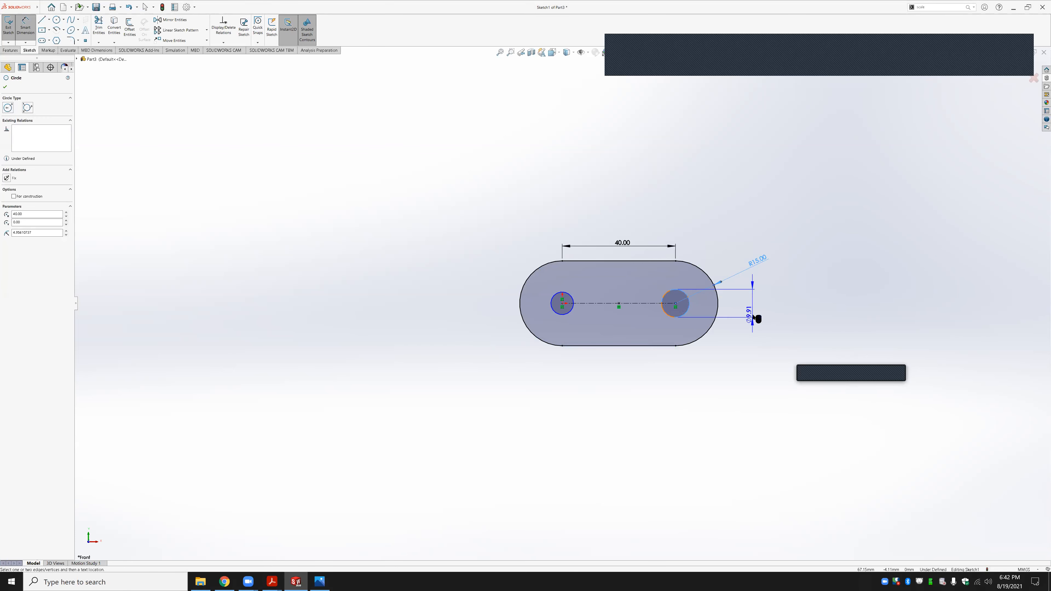
pyautogui.click(753, 315)
pyautogui.write('1')
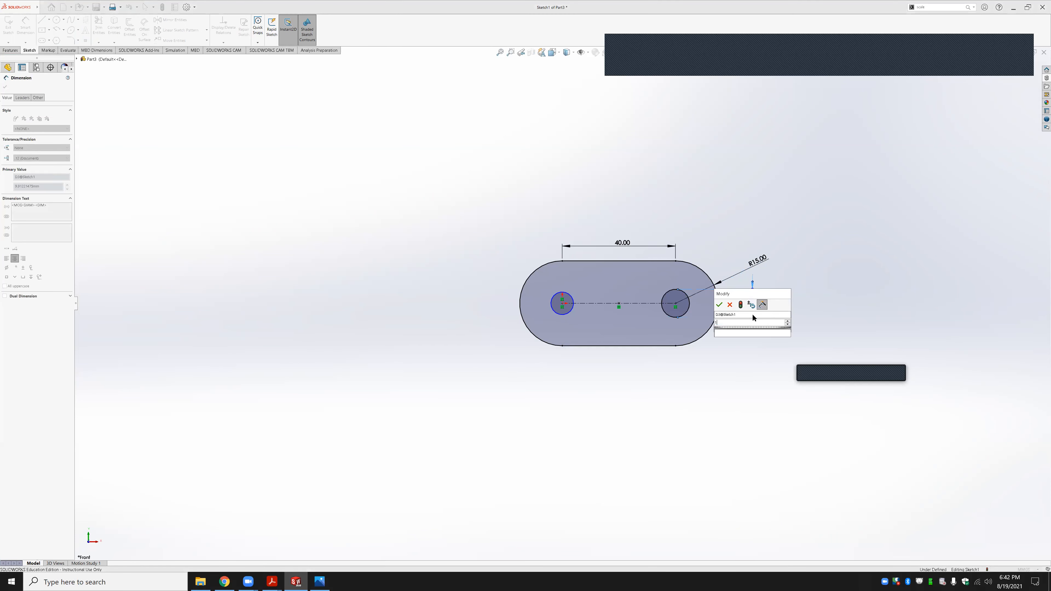
pyautogui.write('0')
pyautogui.press('Return')
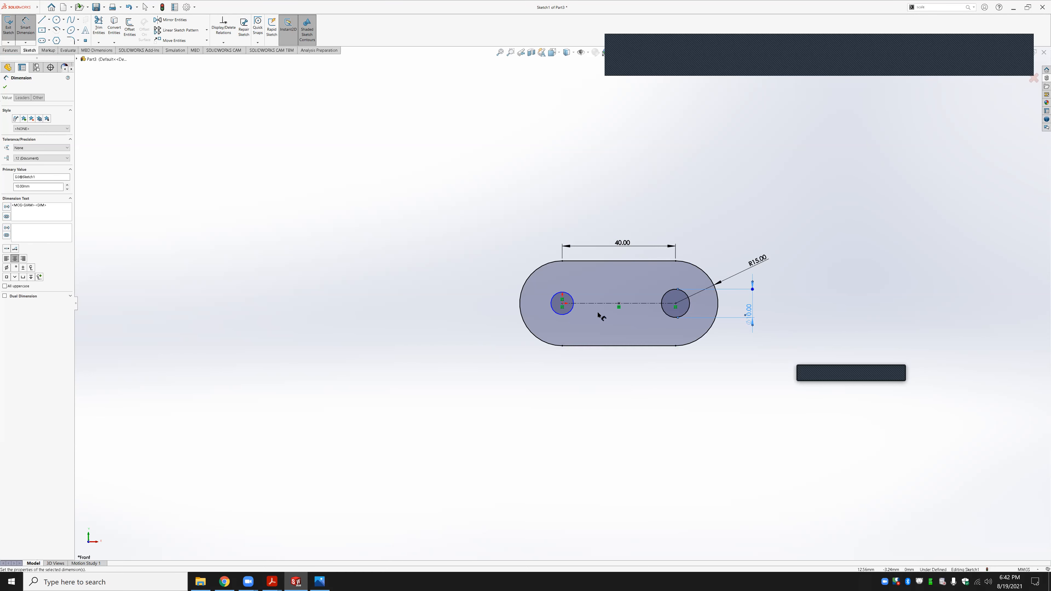
pyautogui.press('Escape')
# Make the circle at the origin equal in size to the 10 mm circle
pyautogui.click(668, 317)
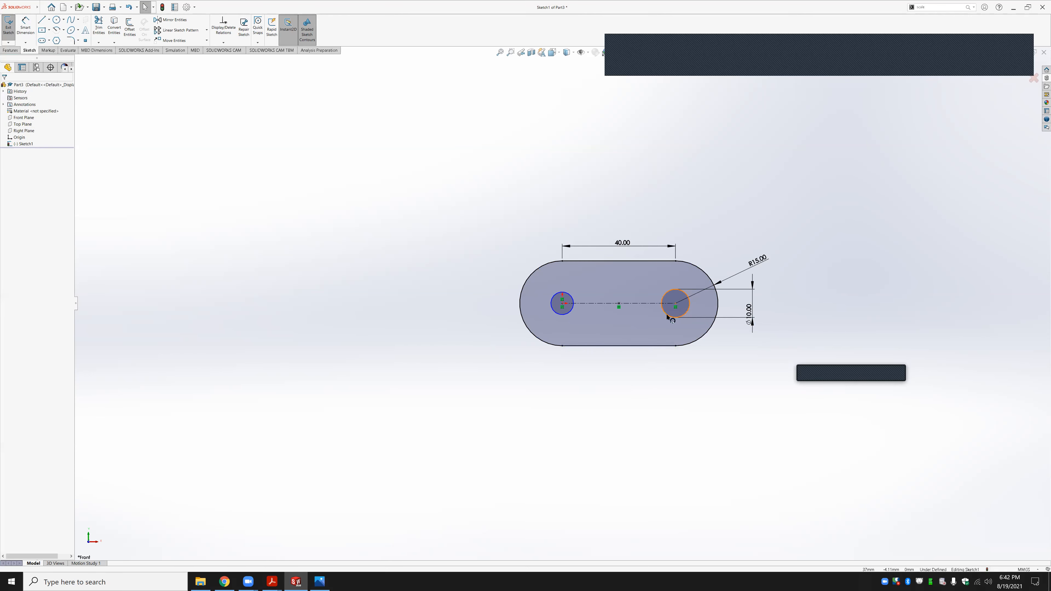
pyautogui.keyDown('ctrl'); pyautogui.click(558, 314); pyautogui.keyUp('ctrl')
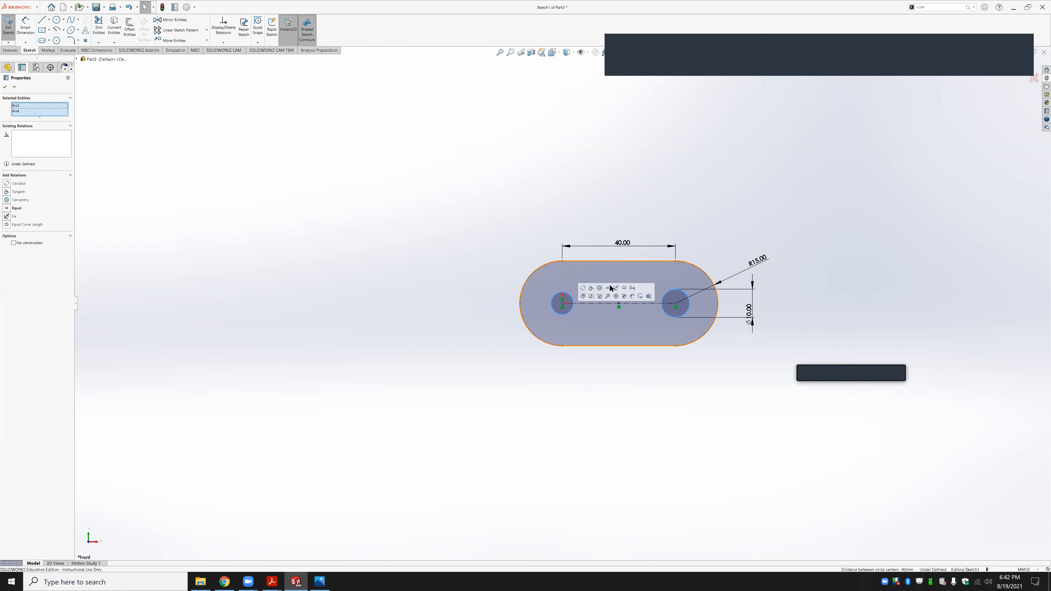
pyautogui.click(609, 288)
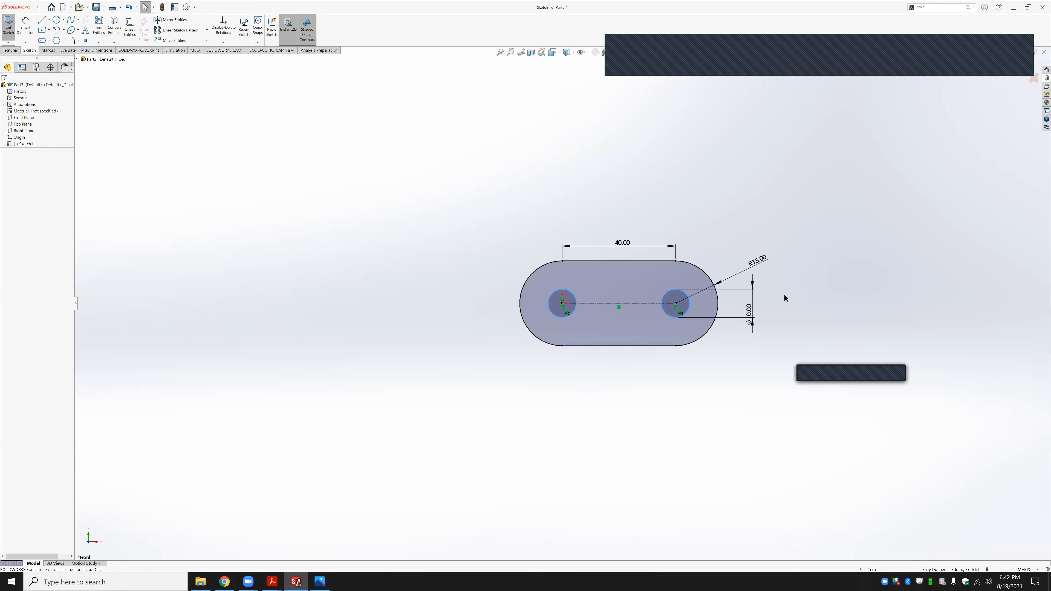
# Set the slot's end arc radius to 7.5 mm
pyautogui.doubleClick(757, 262)
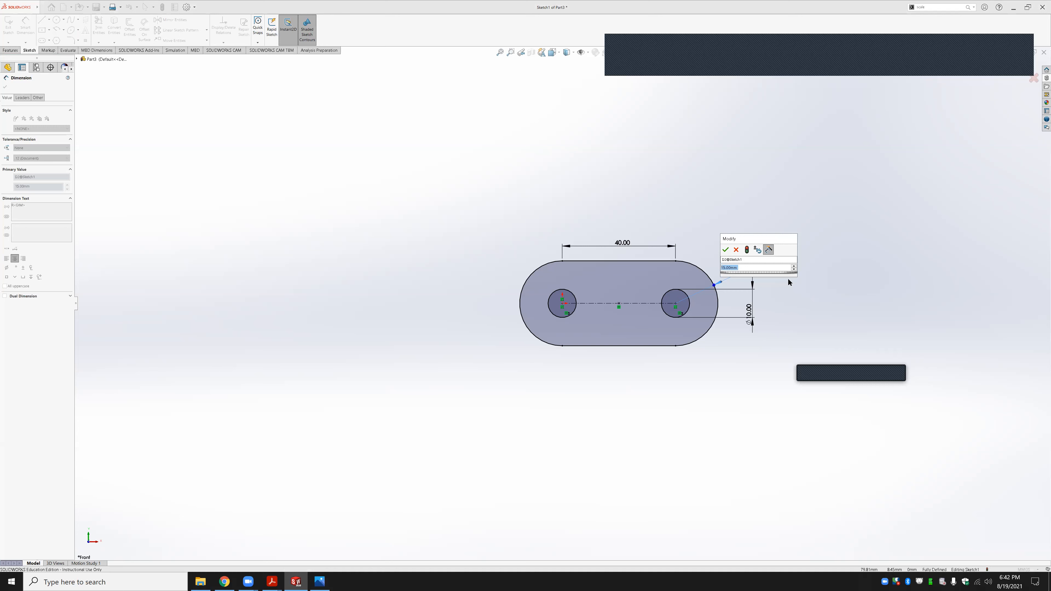
pyautogui.write('7.5')
pyautogui.press('Return')
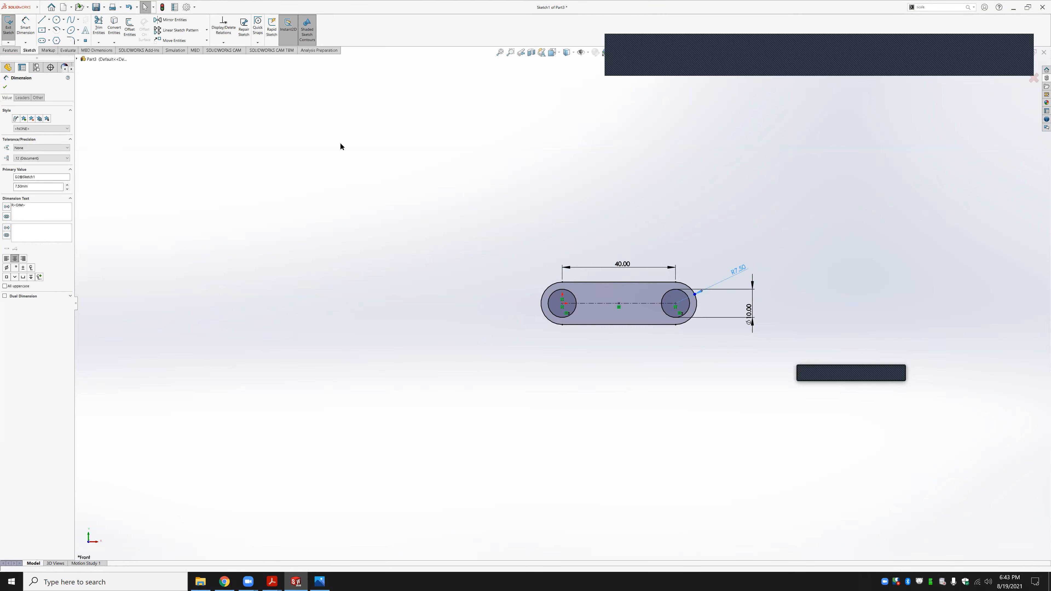
# Extrude the slot profile with its two holes as a boss, using Mid Plane with a total depth of 6 mm
pyautogui.click(10, 50)
pyautogui.click(17, 30)
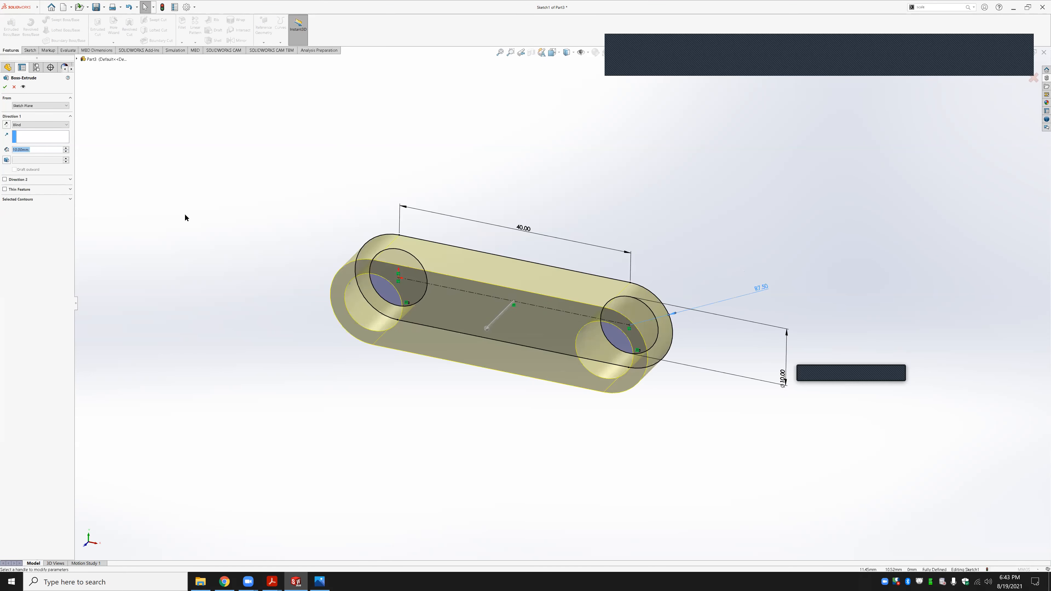
pyautogui.click(26, 124)
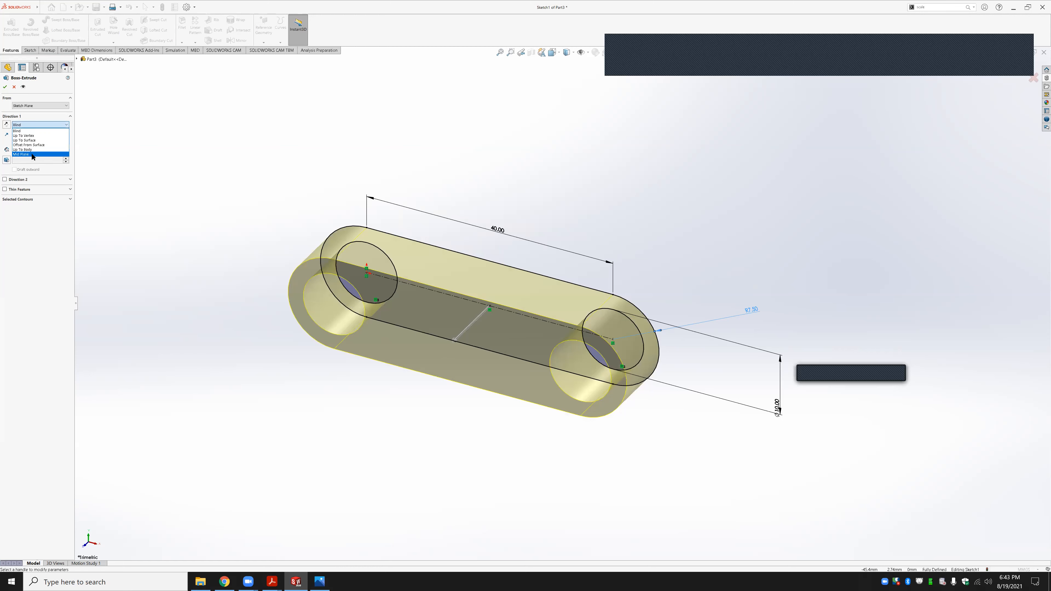
pyautogui.click(30, 155)
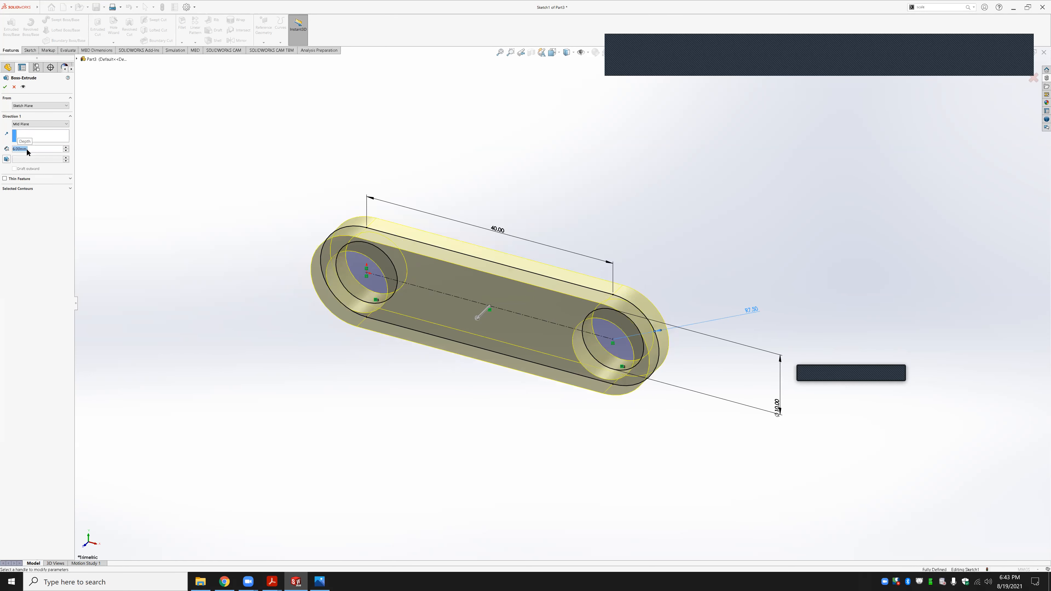
pyautogui.click(5, 88)
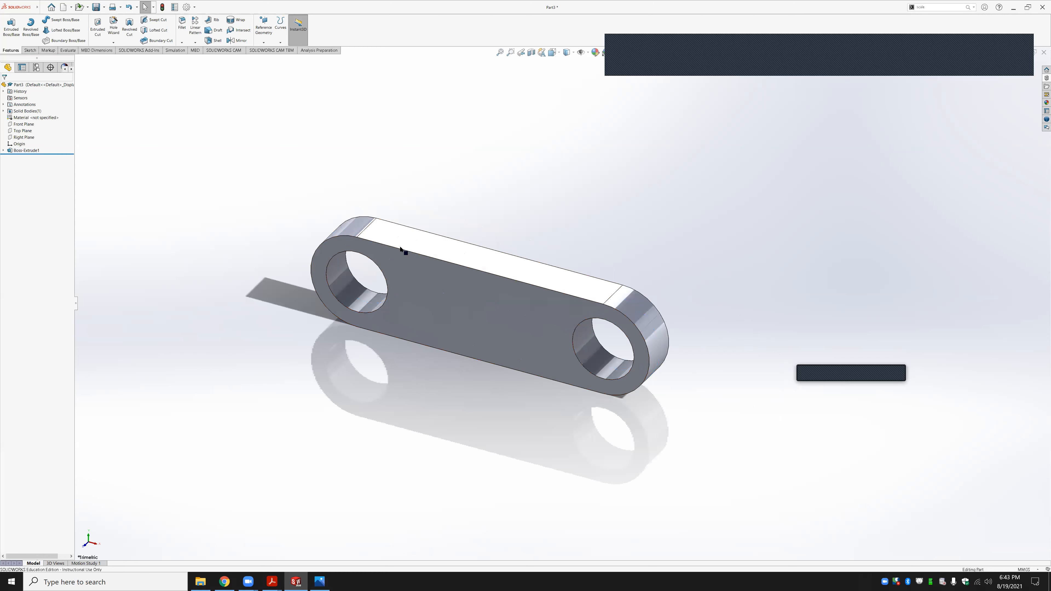
# Save the part on the Desktop under the name arm
pyautogui.hotkey('ctrl', 's')
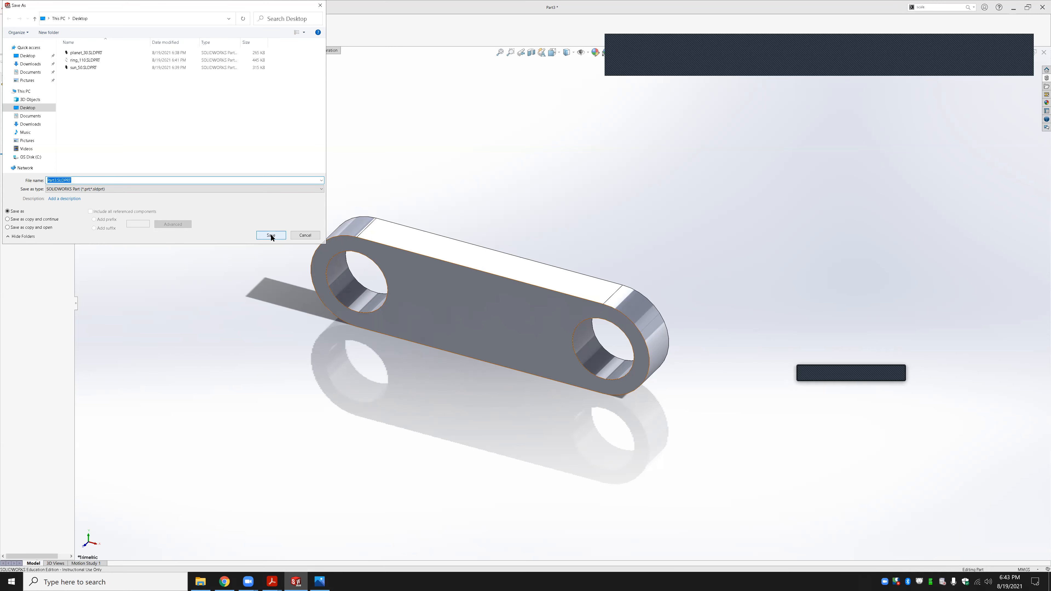
pyautogui.write('arm')
pyautogui.click(271, 235)
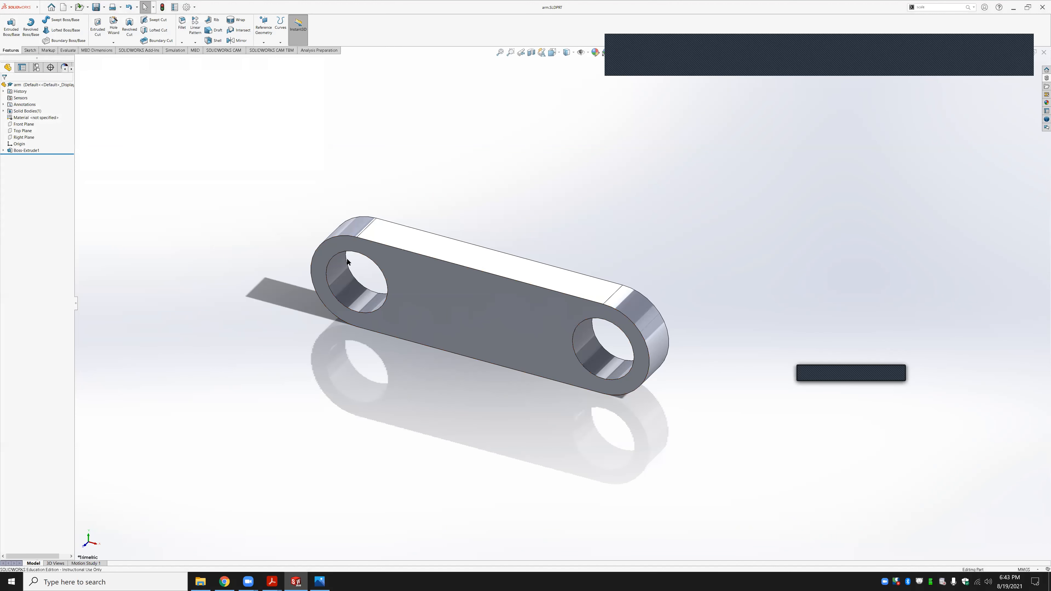
# Examine the arm's dimensions by selecting its rounded end face, and clear the selection
pyautogui.click(621, 307)
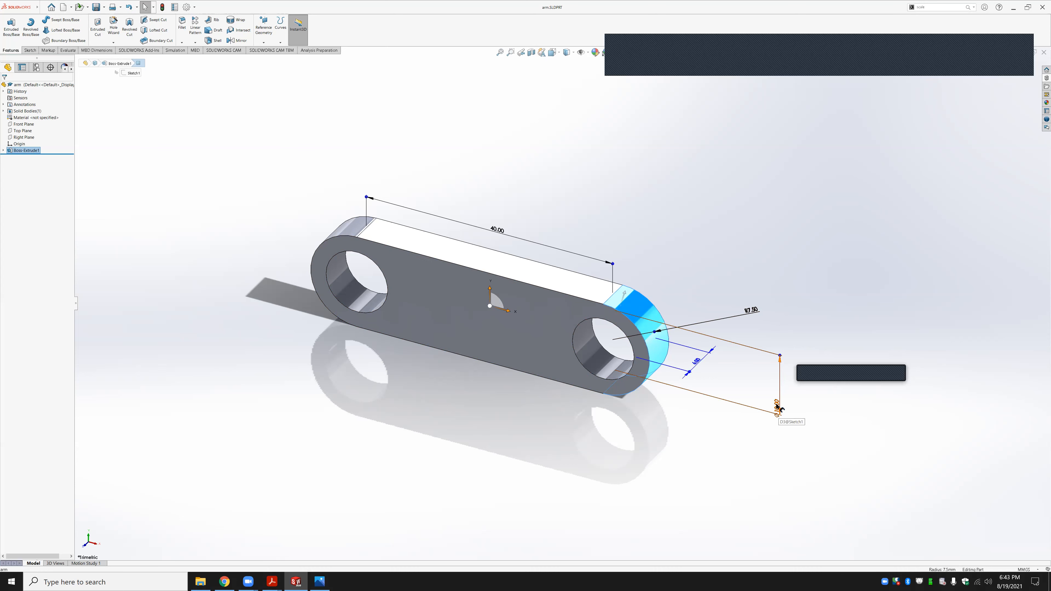
pyautogui.click(659, 455)
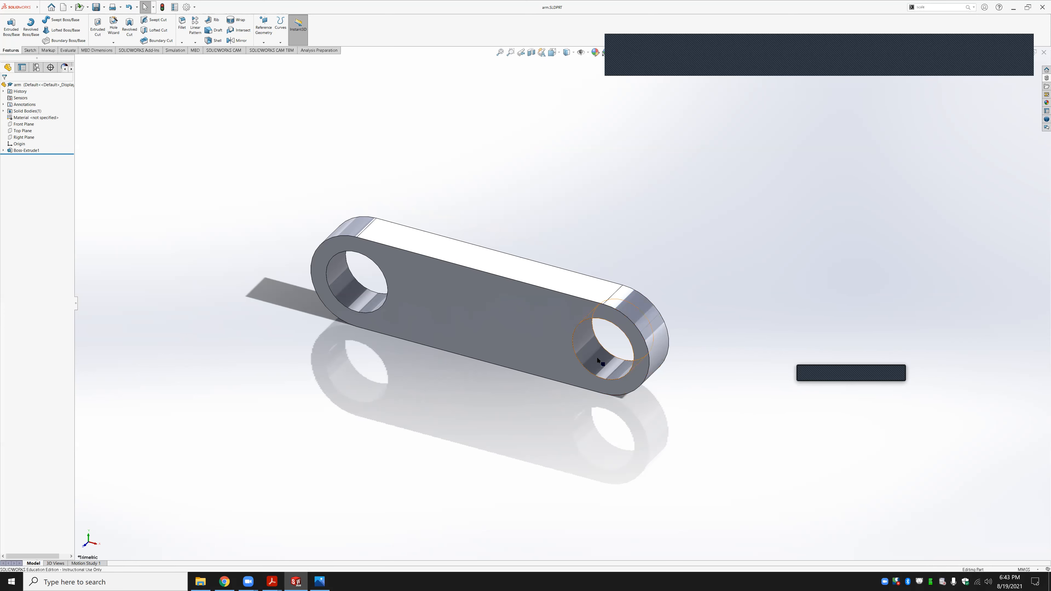
pyautogui.click(639, 305)
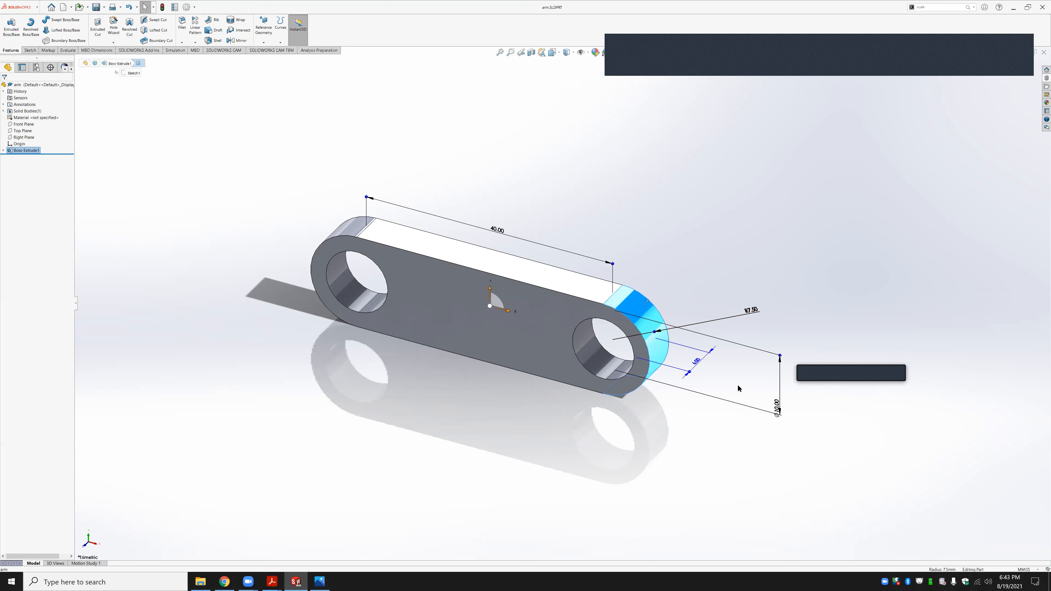
pyautogui.click(563, 431)
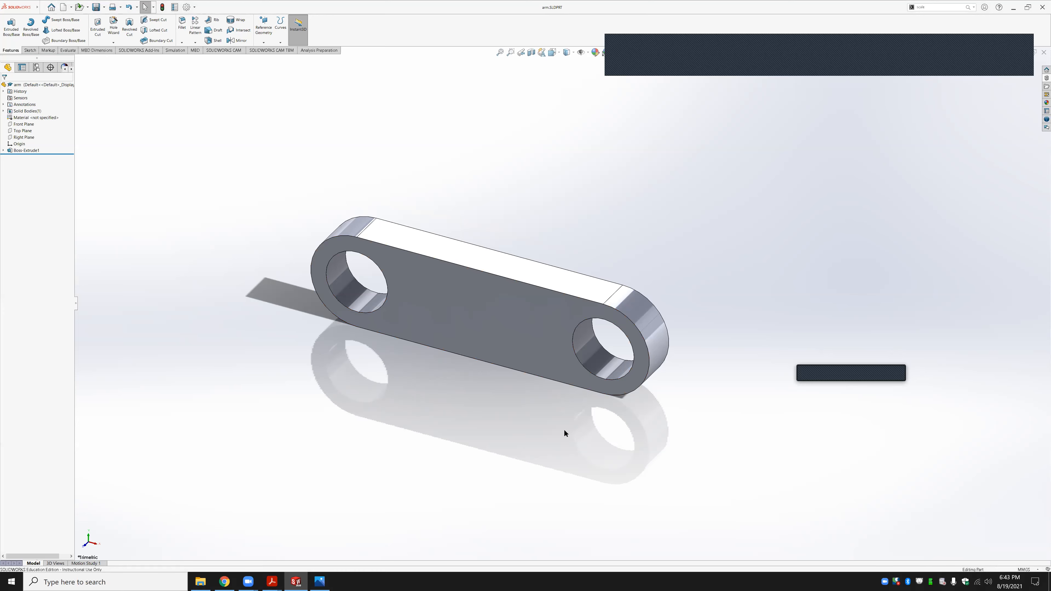
# Close the arm part and create a new assembly document
pyautogui.hotkey('ctrl', 'w')
pyautogui.hotkey('ctrl', 'n')
pyautogui.click(203, 155)
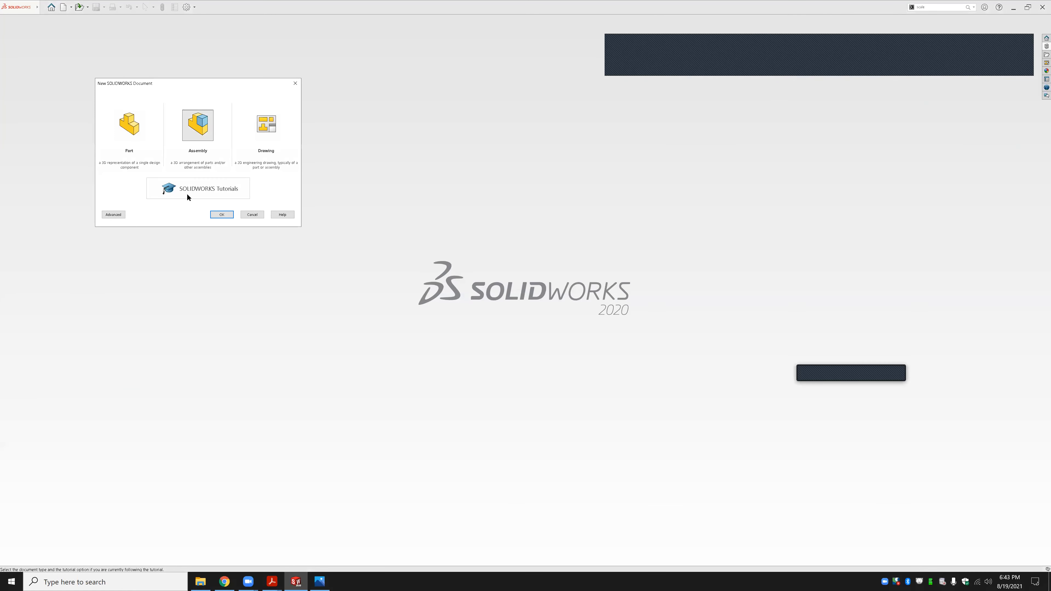
pyautogui.click(222, 214)
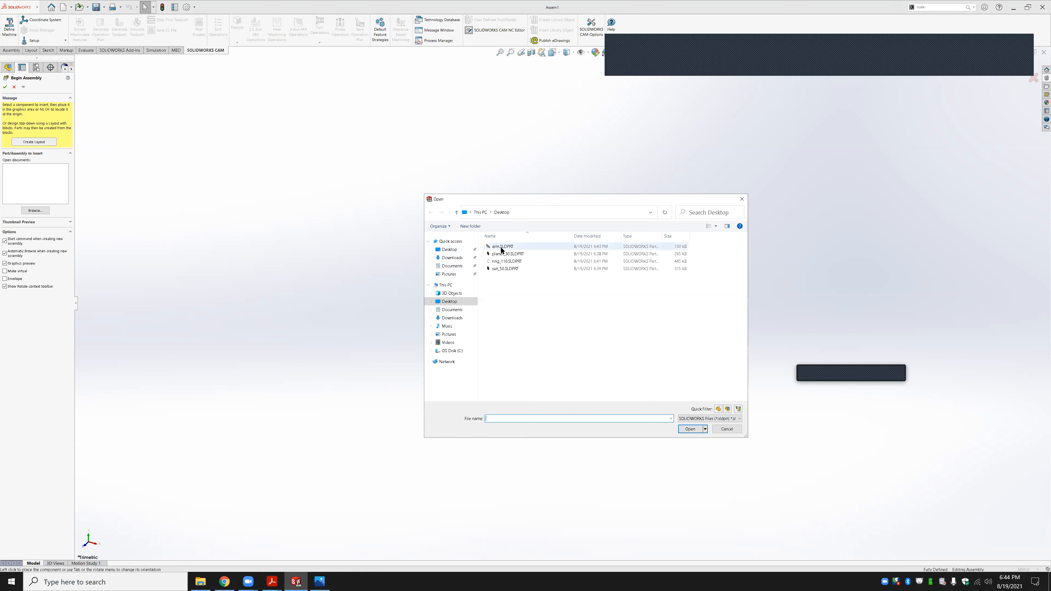
# Insert the arm, planet, ring and sun gear part files from the Desktop into the assembly, placing each one separately in the graphics area
pyautogui.keyDown('shift'); pyautogui.click(503, 268); pyautogui.keyUp('shift')
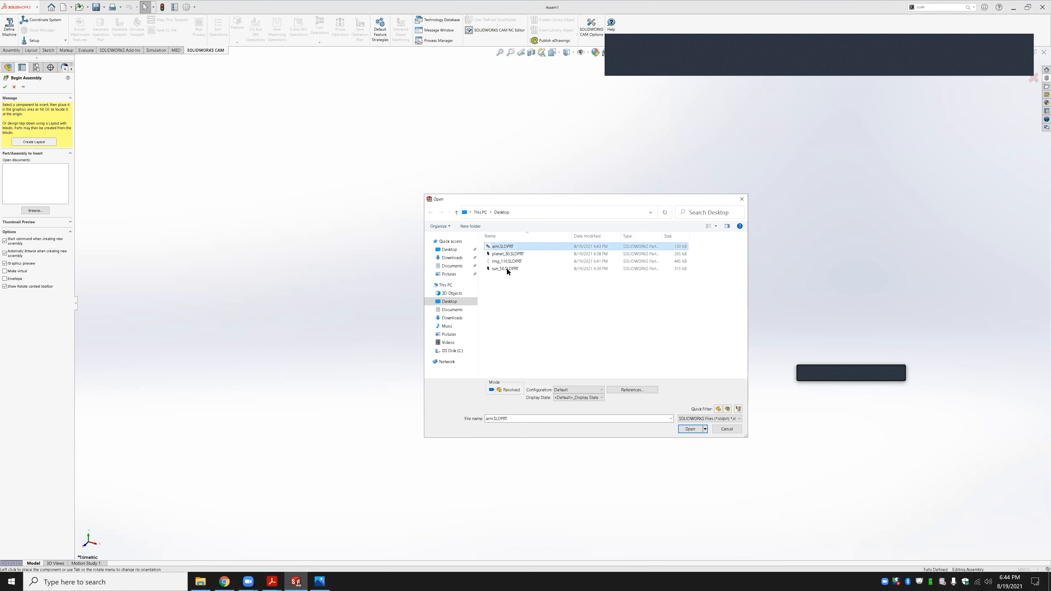
pyautogui.click(691, 429)
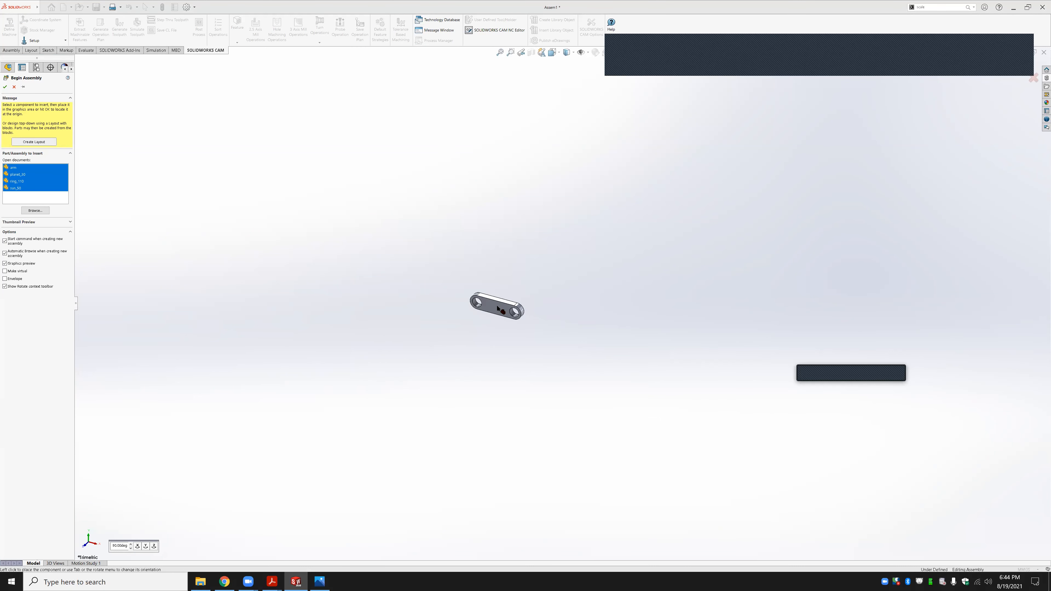
pyautogui.click(493, 299)
pyautogui.click(453, 272)
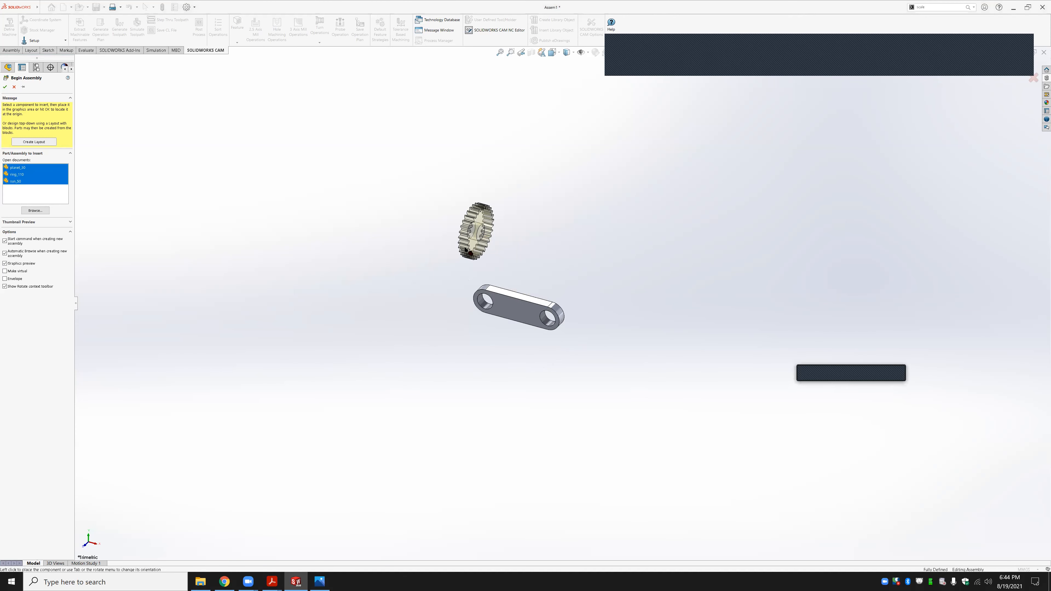
pyautogui.click(500, 238)
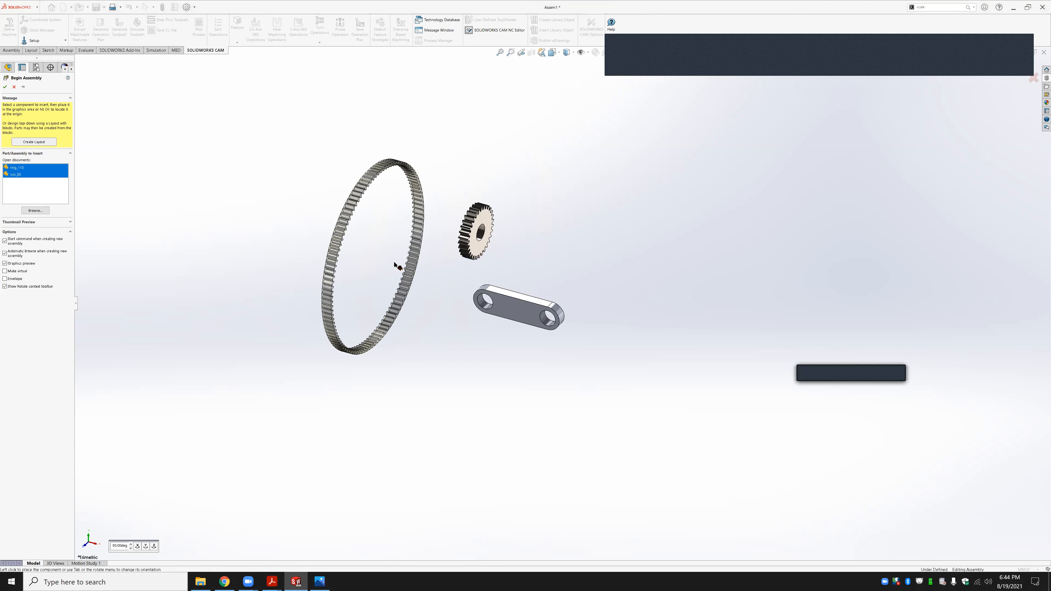
pyautogui.click(410, 273)
pyautogui.click(420, 251)
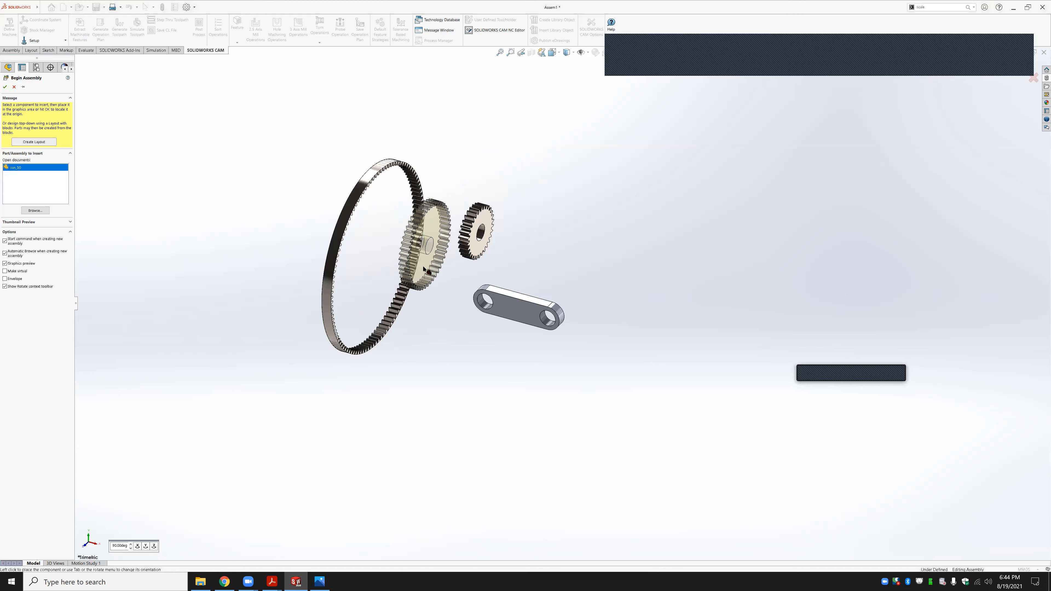
# Fix the sun gear in place in the assembly
pyautogui.moveTo(437, 322); pyautogui.dragTo(550, 283, button='middle')
pyautogui.click(491, 309)
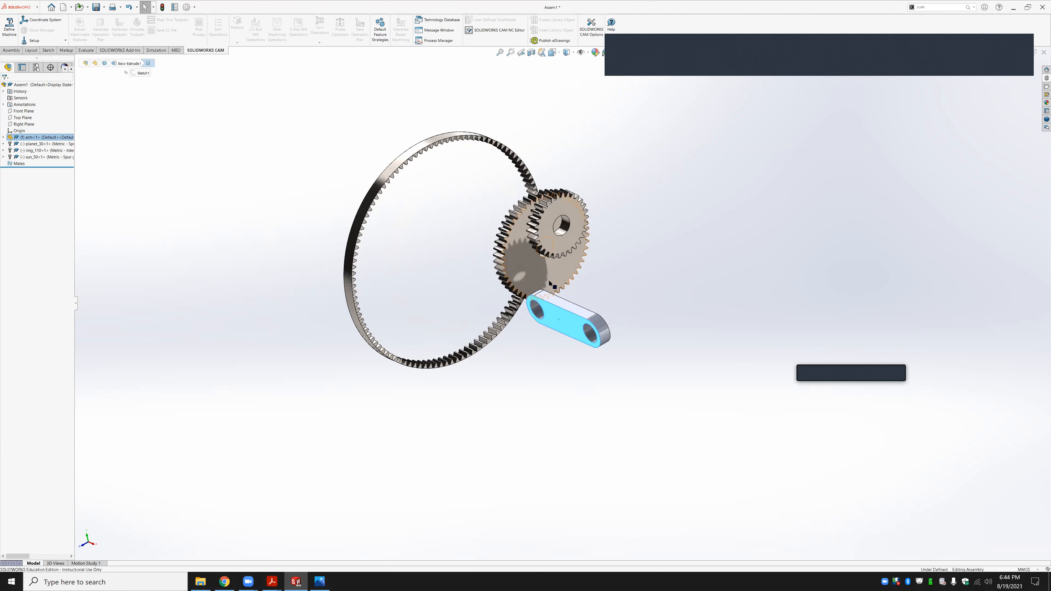
pyautogui.click(538, 269)
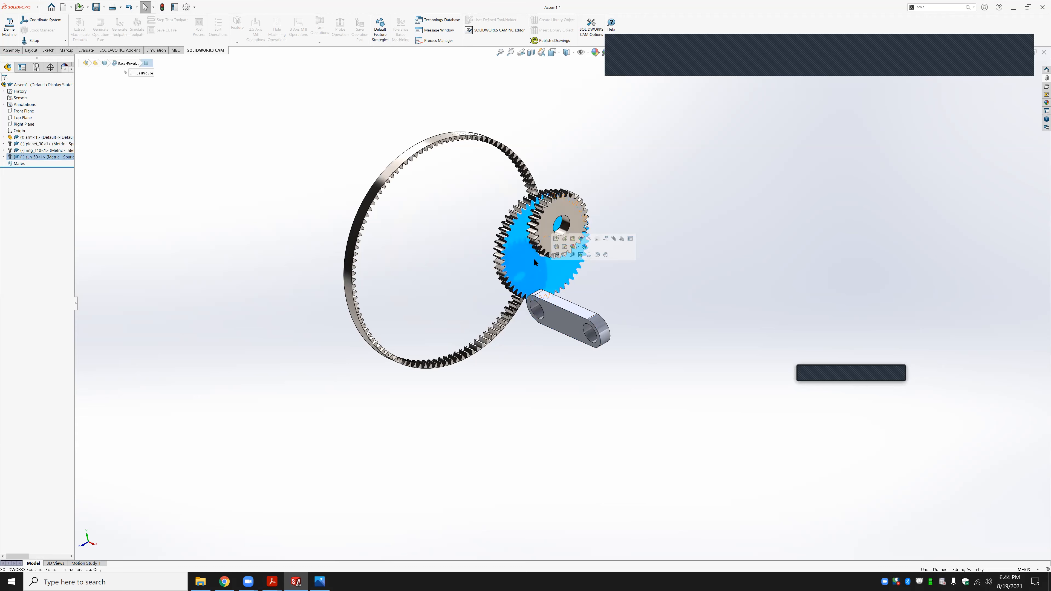
pyautogui.rightClick(523, 269)
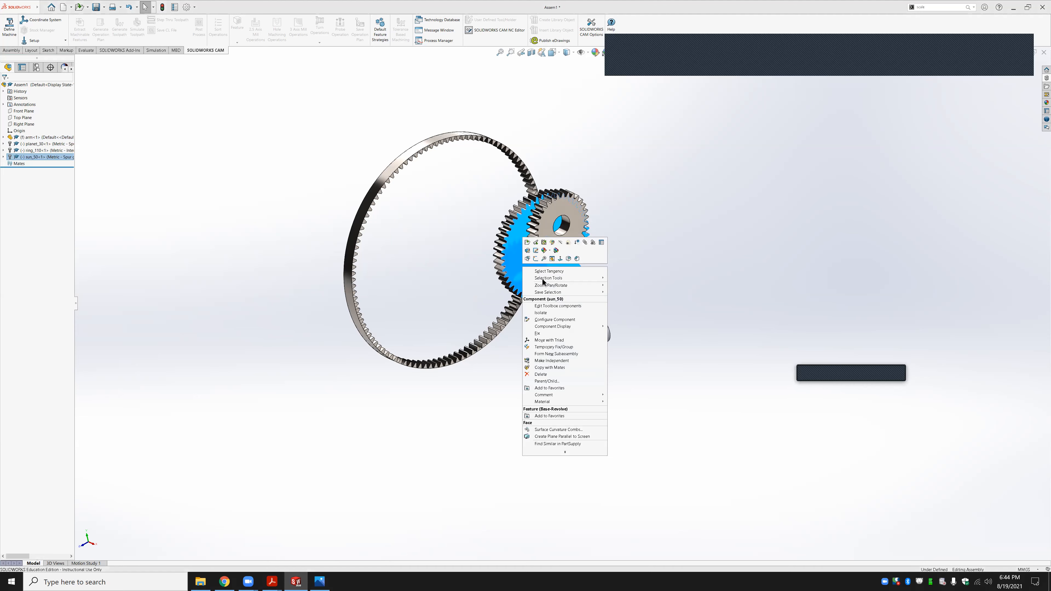
pyautogui.click(550, 336)
# Change the arm component from fixed to floating
pyautogui.click(571, 316)
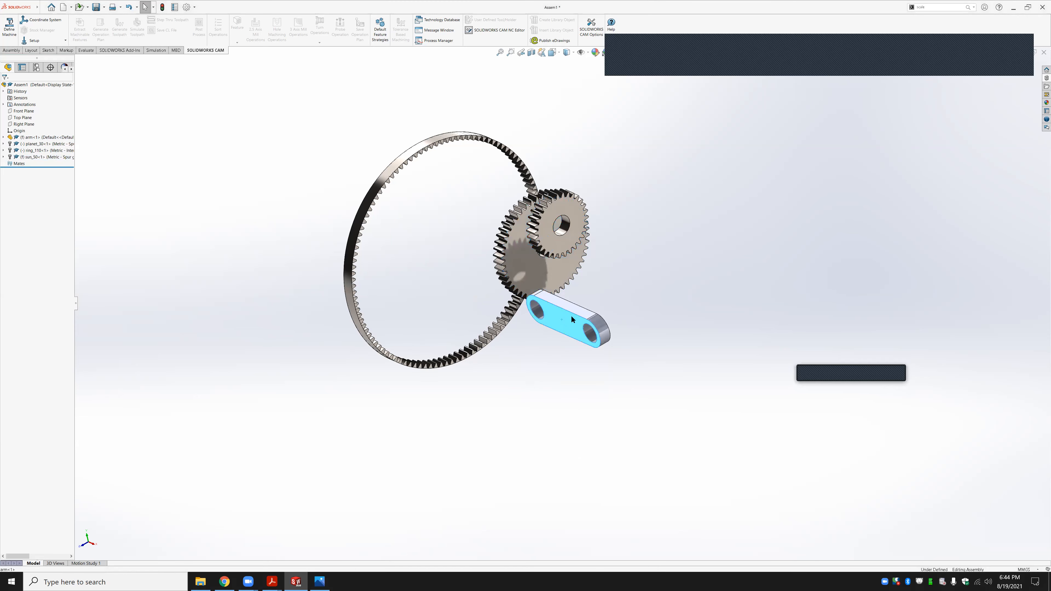
pyautogui.rightClick(564, 319)
pyautogui.click(588, 379)
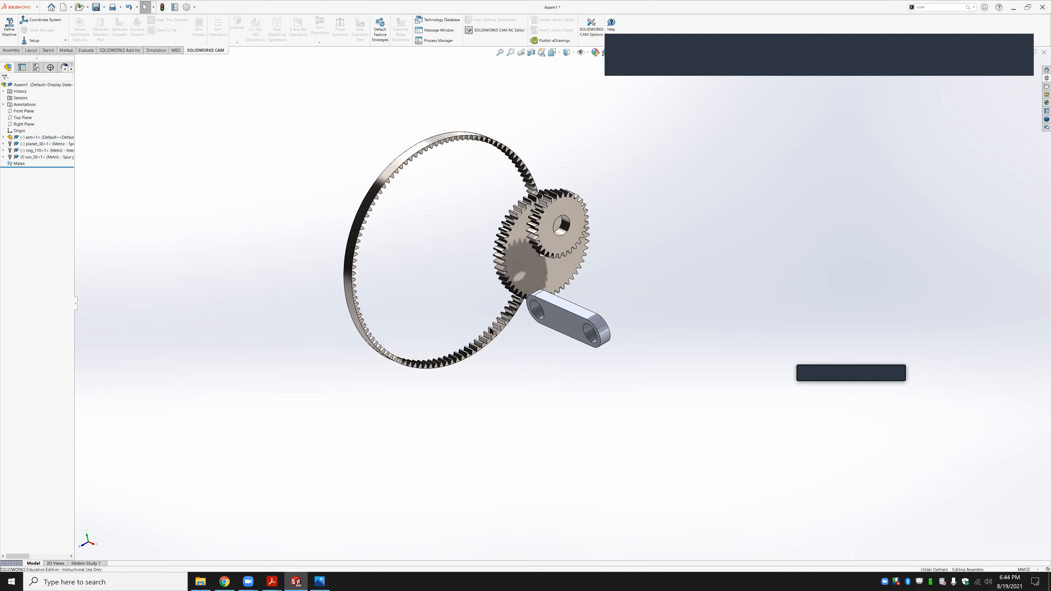
# Move the planet gear up and away from the sun gear into free space
pyautogui.scroll(-2, 476, 327)
pyautogui.scroll(2, 566, 234)
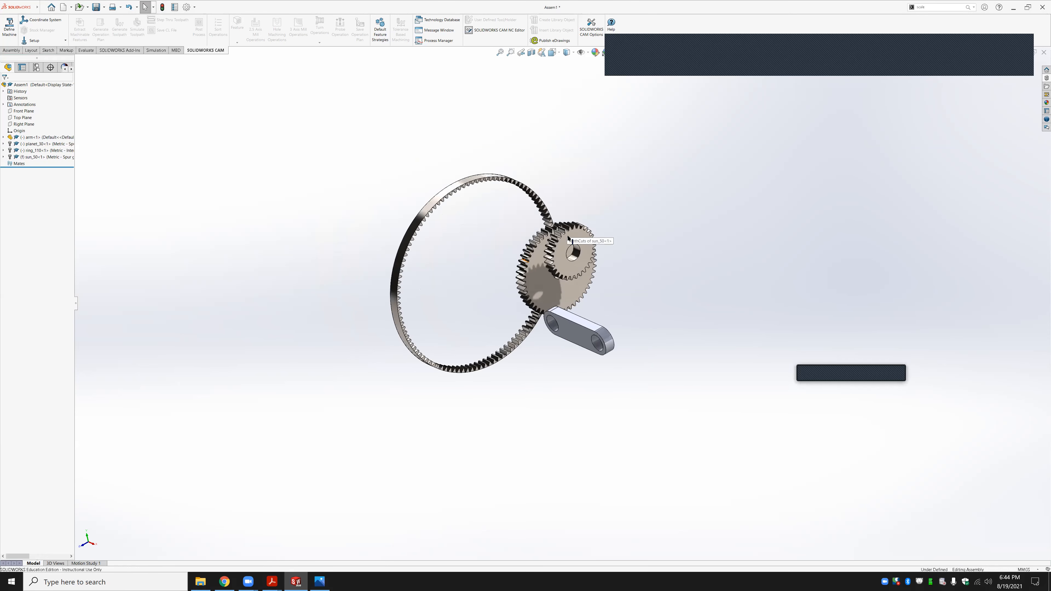
pyautogui.scroll(-3, 568, 237)
pyautogui.moveTo(586, 252); pyautogui.dragTo(742, 162)
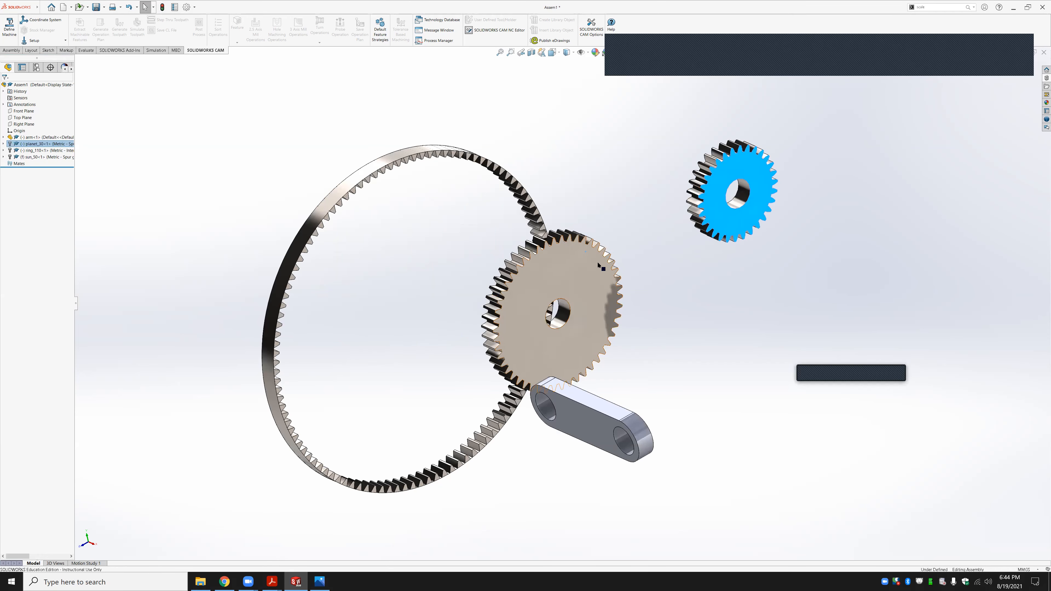
# Add a coincident mate between the planet gear's front face and the sun gear's front face
pyautogui.keyDown('ctrl'); pyautogui.click(600, 272); pyautogui.keyUp('ctrl')
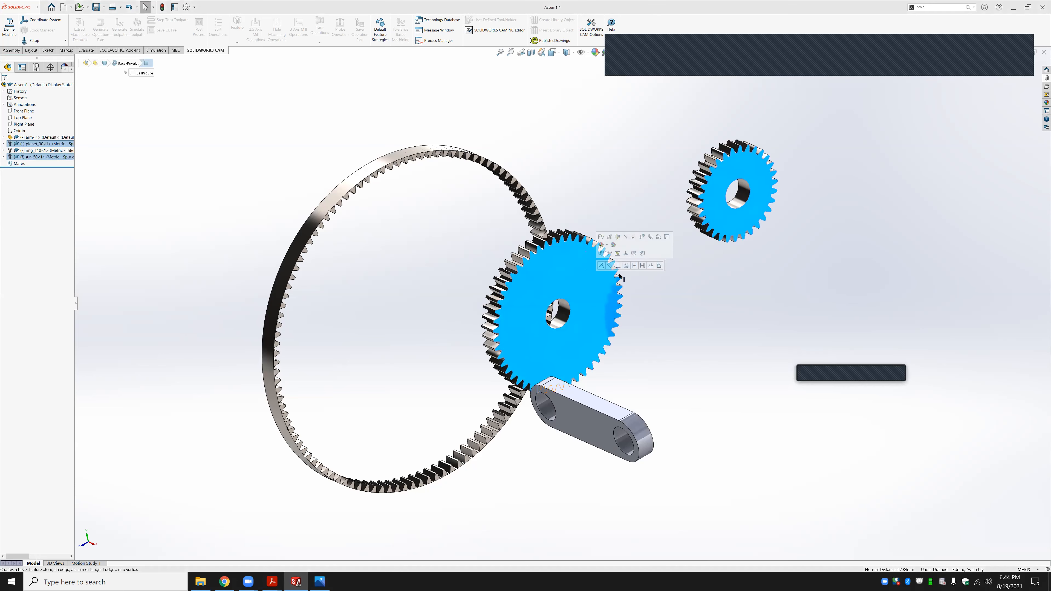
pyautogui.click(602, 266)
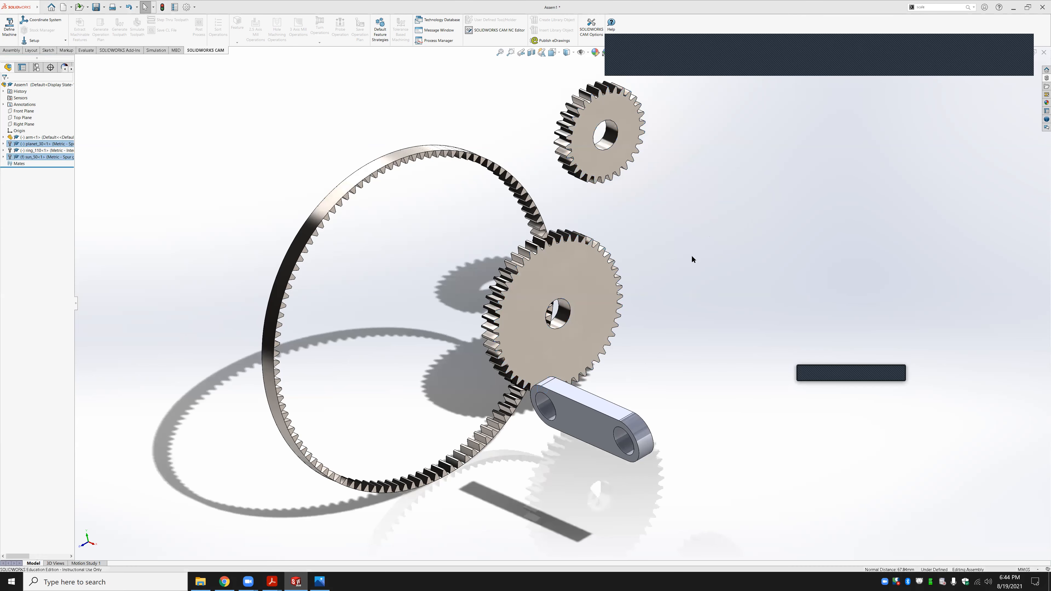
# Mate the edge of one arm hole coincident with the sun gear's front bore edge
pyautogui.click(548, 410)
pyautogui.keyDown('ctrl'); pyautogui.click(560, 313); pyautogui.keyUp('ctrl')
pyautogui.click(676, 359)
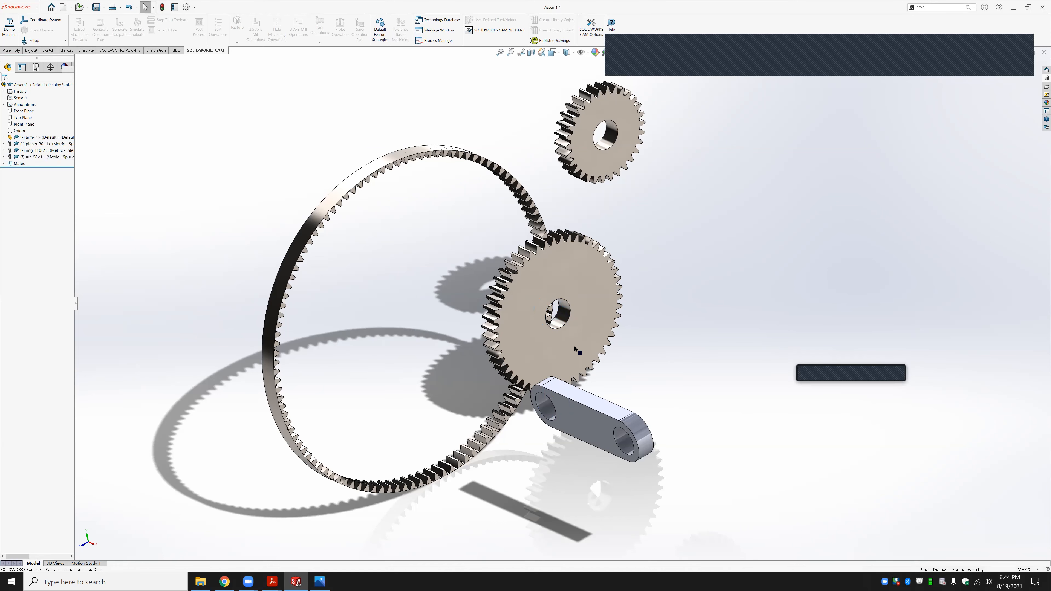
pyautogui.click(565, 327)
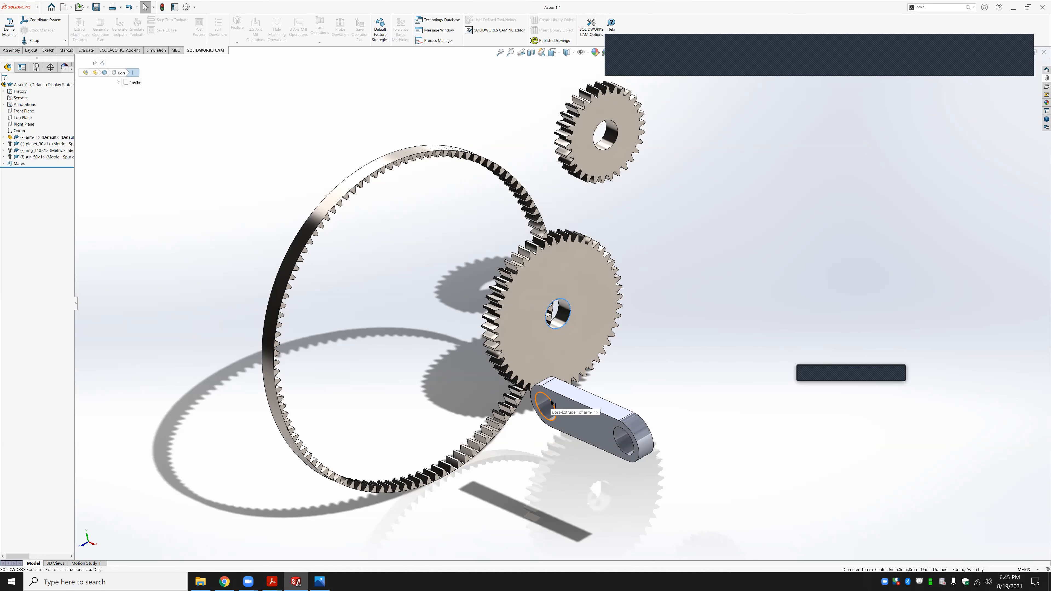
pyautogui.keyDown('ctrl'); pyautogui.click(551, 404); pyautogui.keyUp('ctrl')
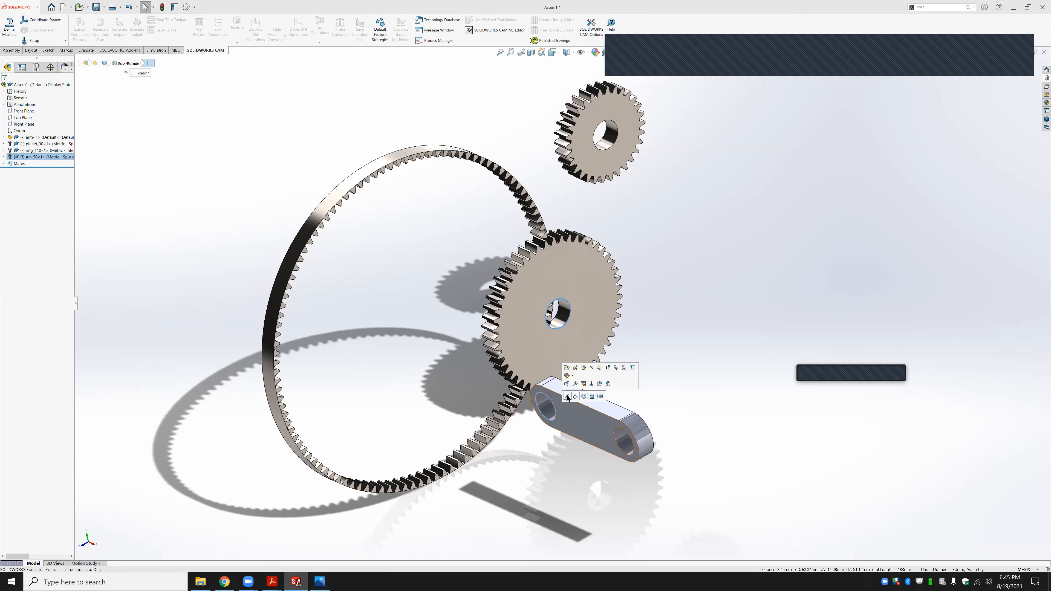
pyautogui.click(568, 396)
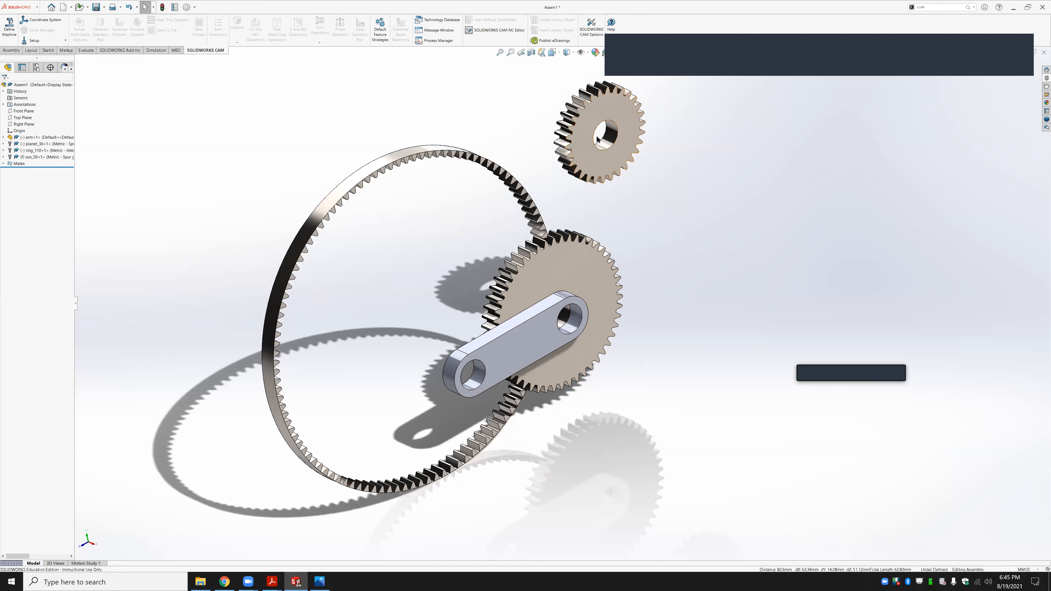
# Try to mate the planet gear's rear bore edge with the edge of the arm's free hole
pyautogui.click(605, 140)
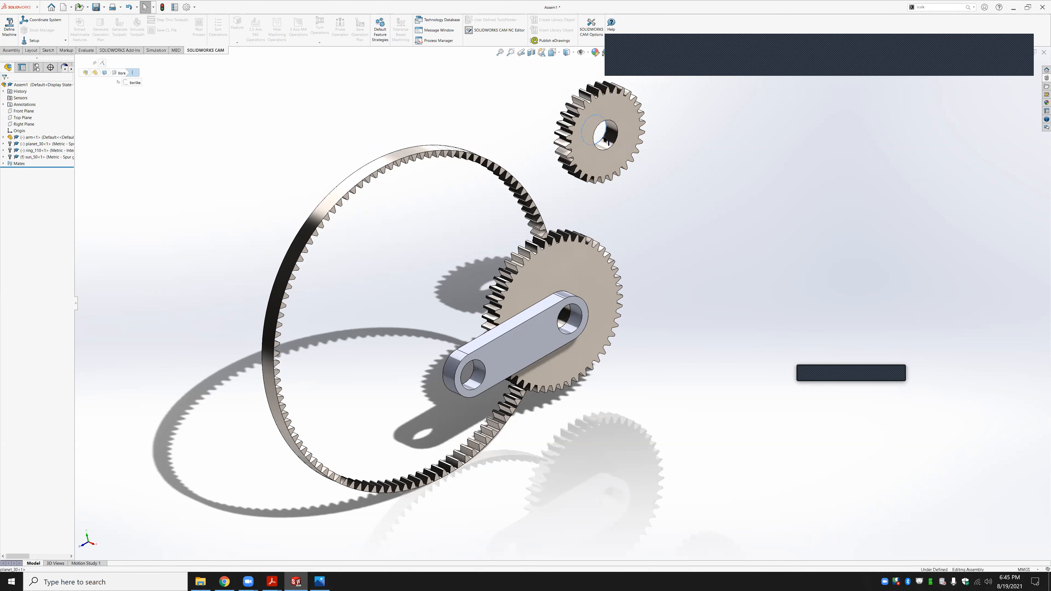
pyautogui.keyDown('ctrl'); pyautogui.click(468, 383); pyautogui.keyUp('ctrl')
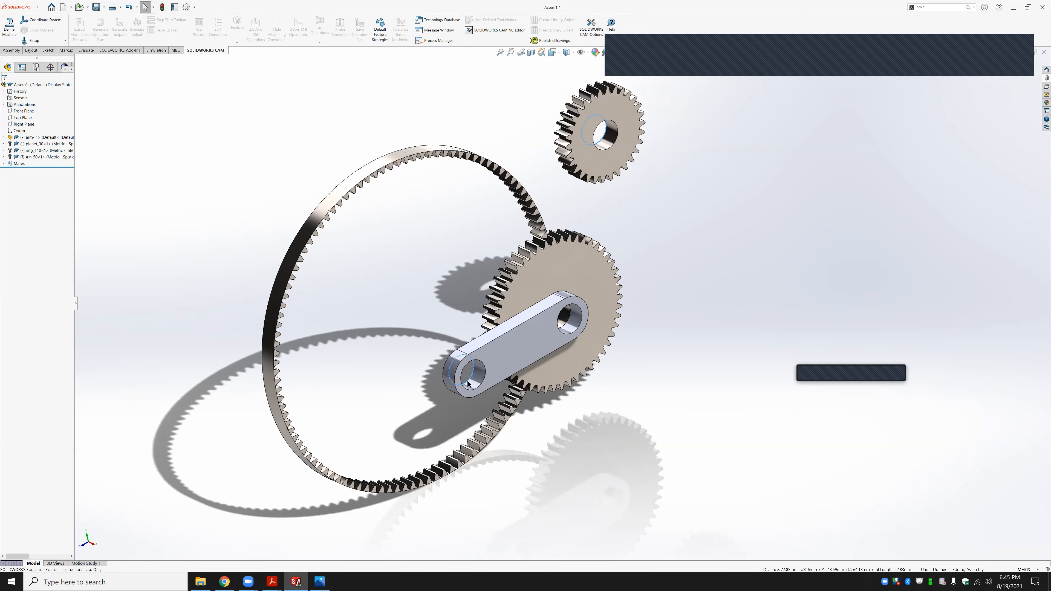
pyautogui.click(482, 376)
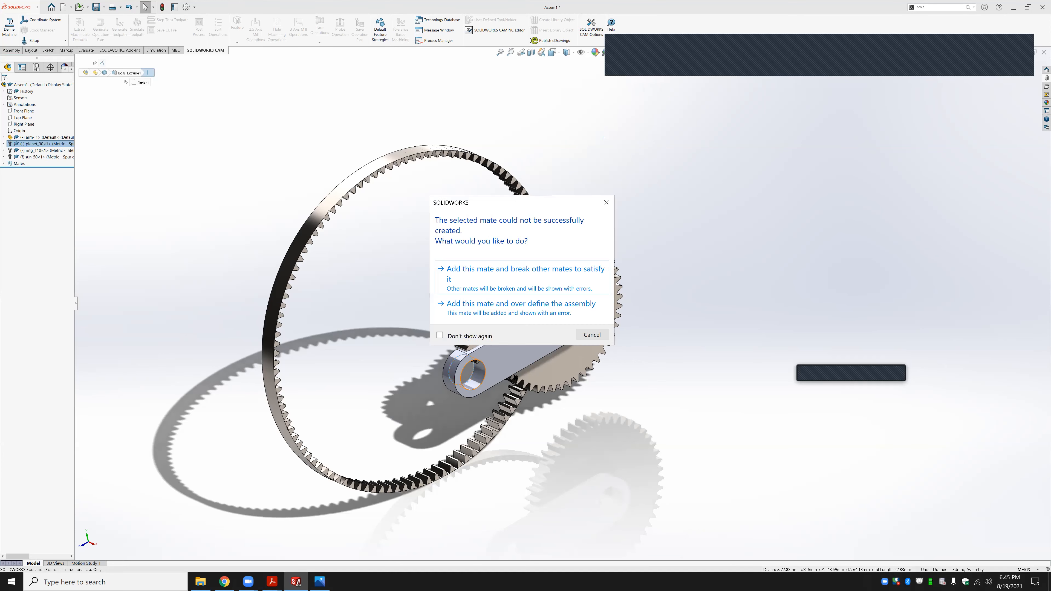
pyautogui.click(592, 335)
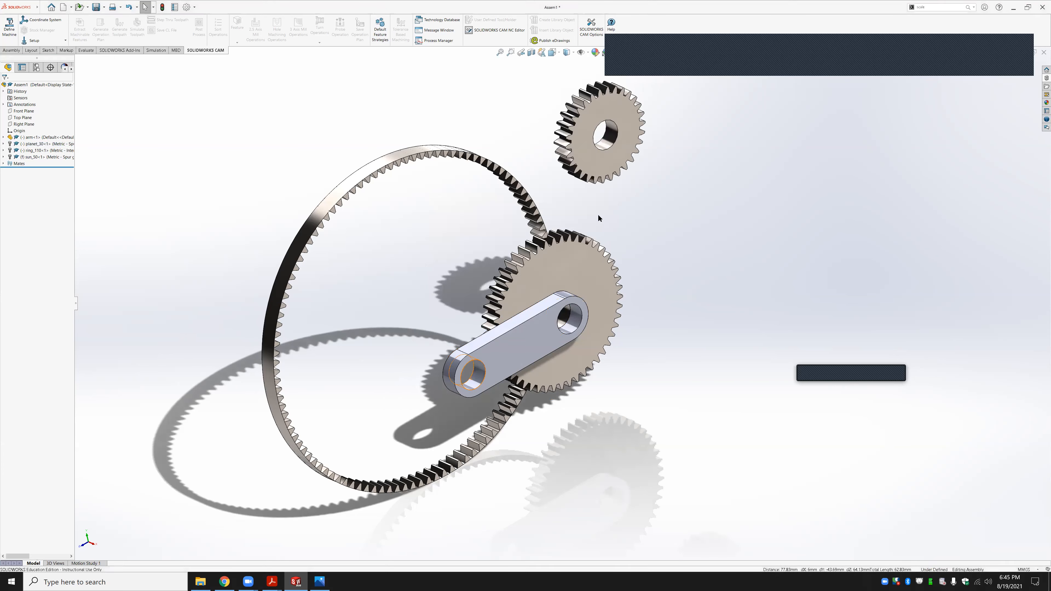
# Move the planet gear beside the arm's free end and mate its front bore edge coincident with the rear edge of the arm hole
pyautogui.moveTo(613, 176); pyautogui.dragTo(459, 388)
pyautogui.scroll(-4, 445, 399)
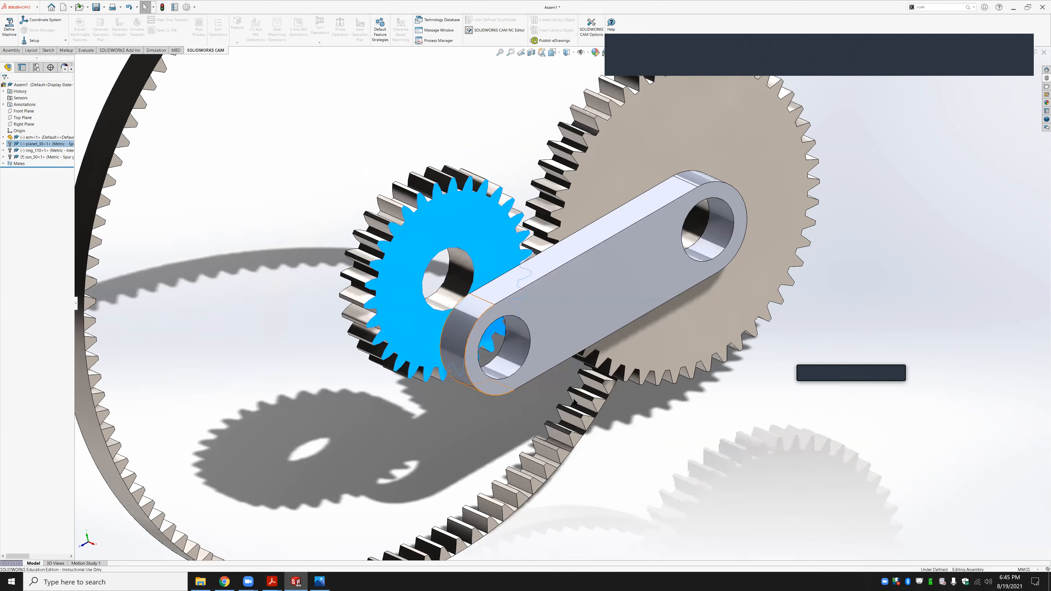
pyautogui.press('Escape')
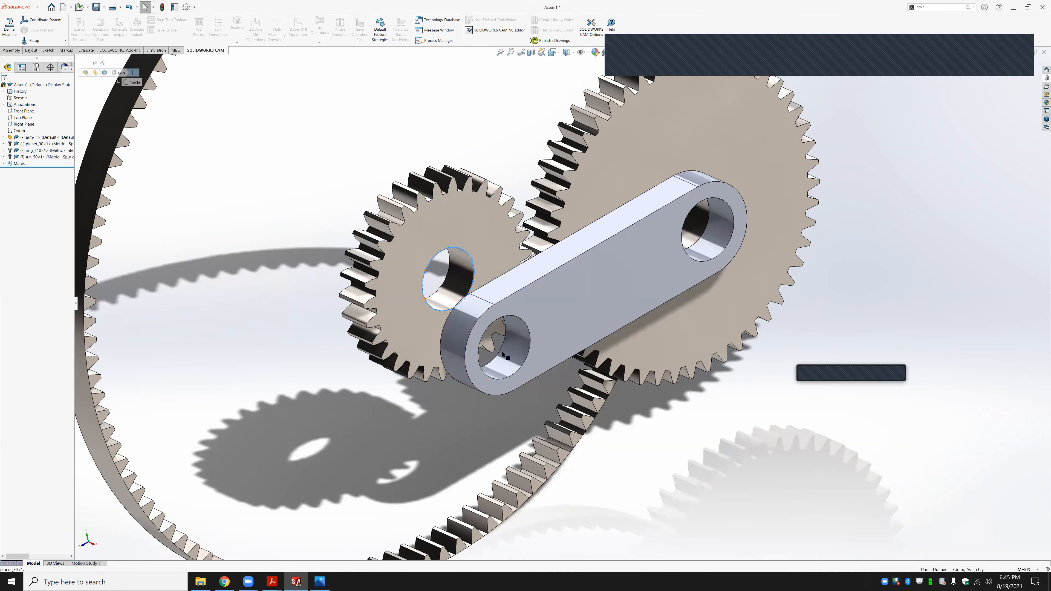
pyautogui.keyDown('ctrl'); pyautogui.click(496, 356); pyautogui.keyUp('ctrl')
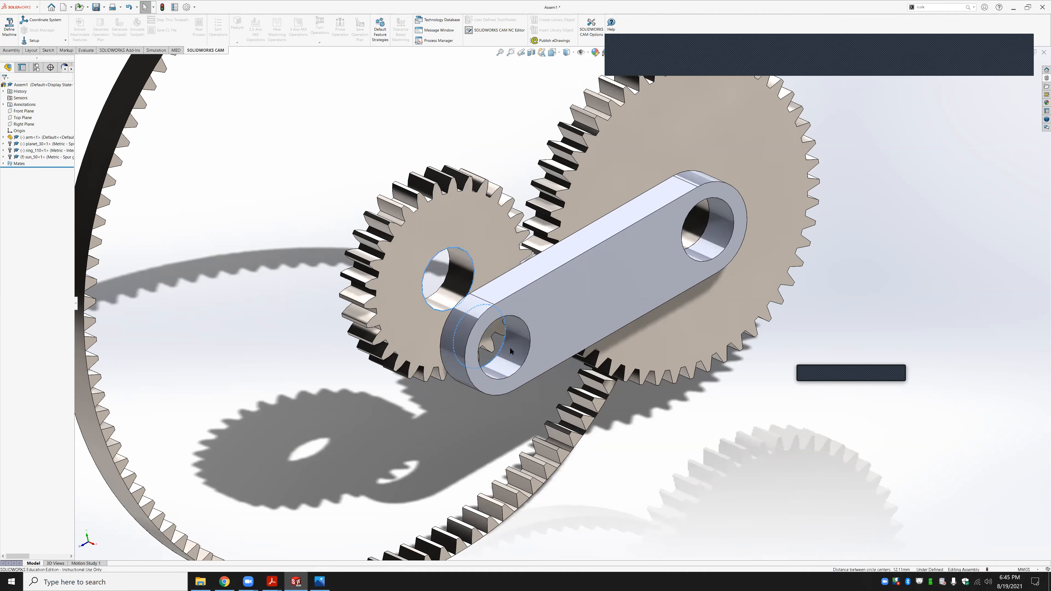
pyautogui.click(511, 350)
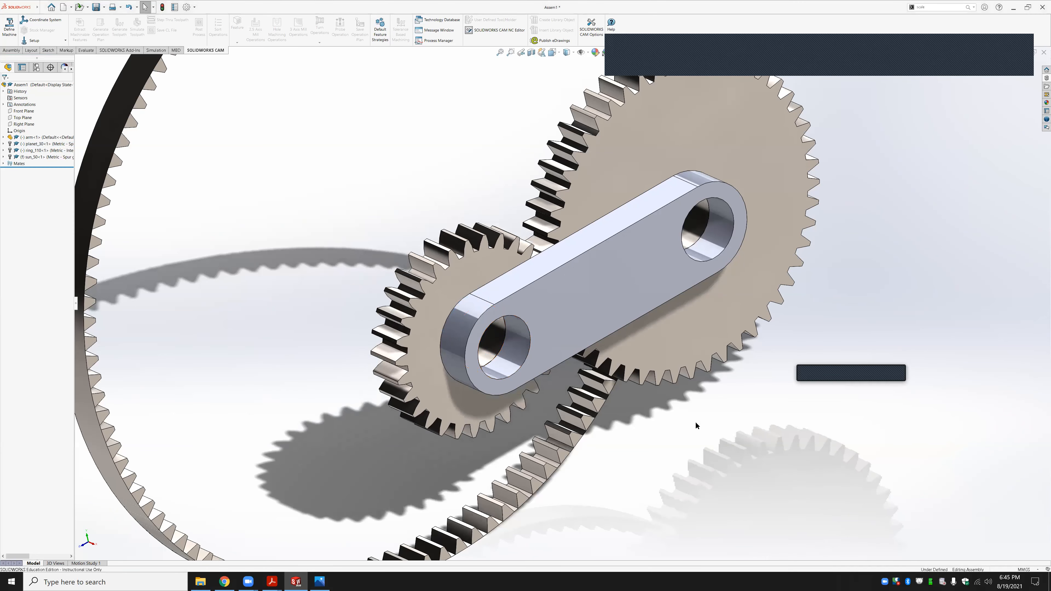
# Mate the ring gear's outer cylindrical face concentric with the sun gear's bore
pyautogui.scroll(2, 573, 258)
pyautogui.scroll(2, 572, 249)
pyautogui.moveTo(572, 239); pyautogui.dragTo(431, 173, button='middle')
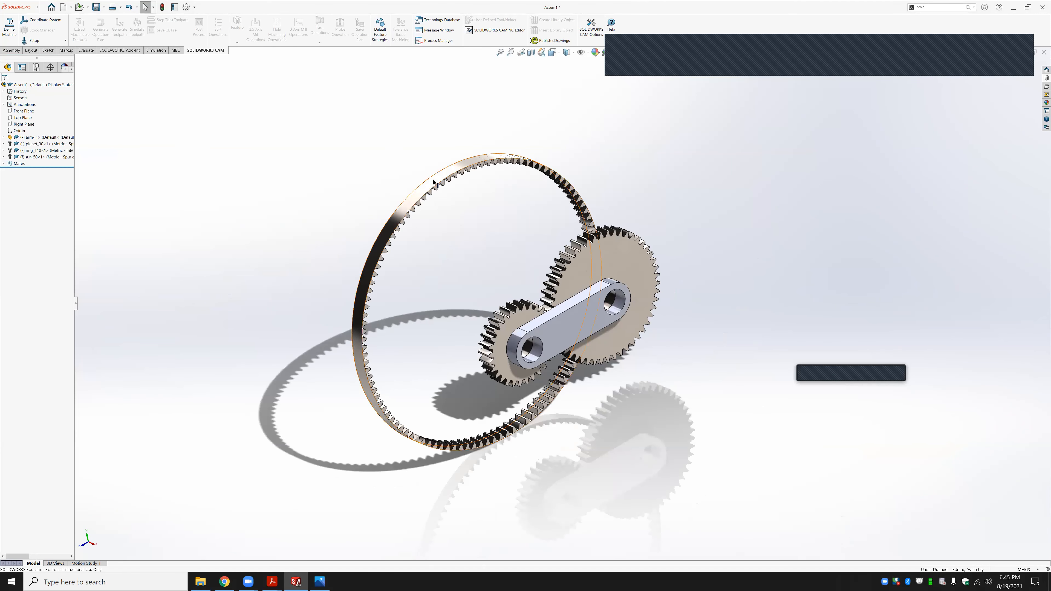
pyautogui.scroll(-2, 436, 218)
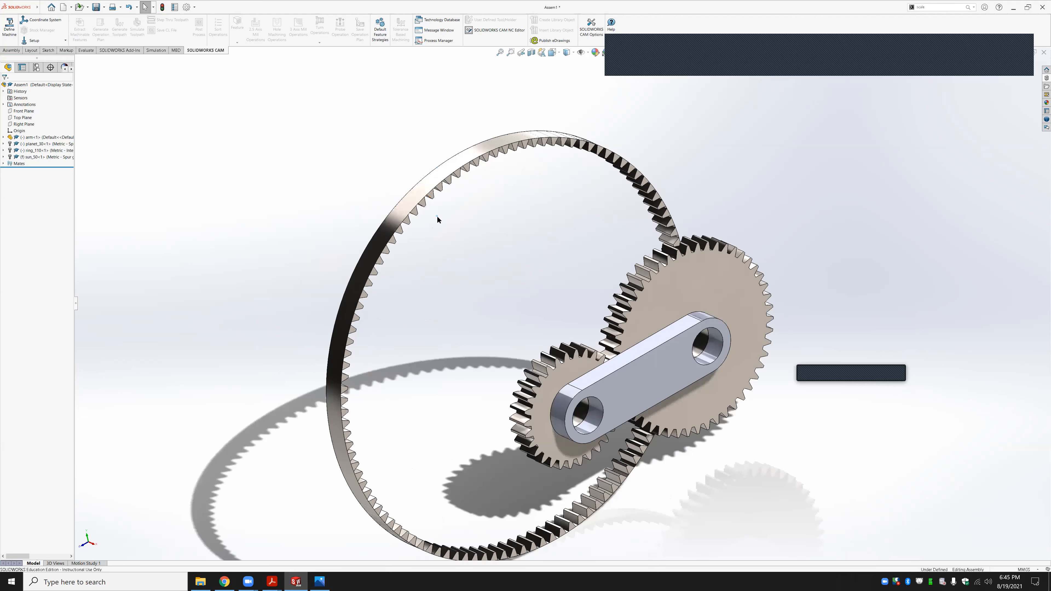
pyautogui.scroll(1, 431, 201)
pyautogui.scroll(-5, 436, 225)
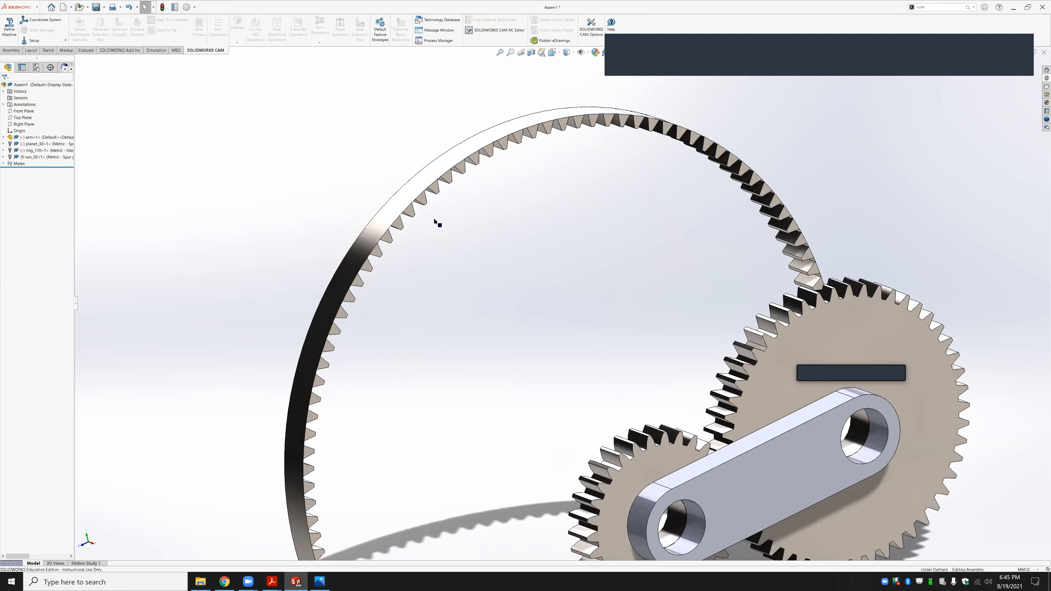
pyautogui.click(426, 251)
pyautogui.scroll(5, 674, 383)
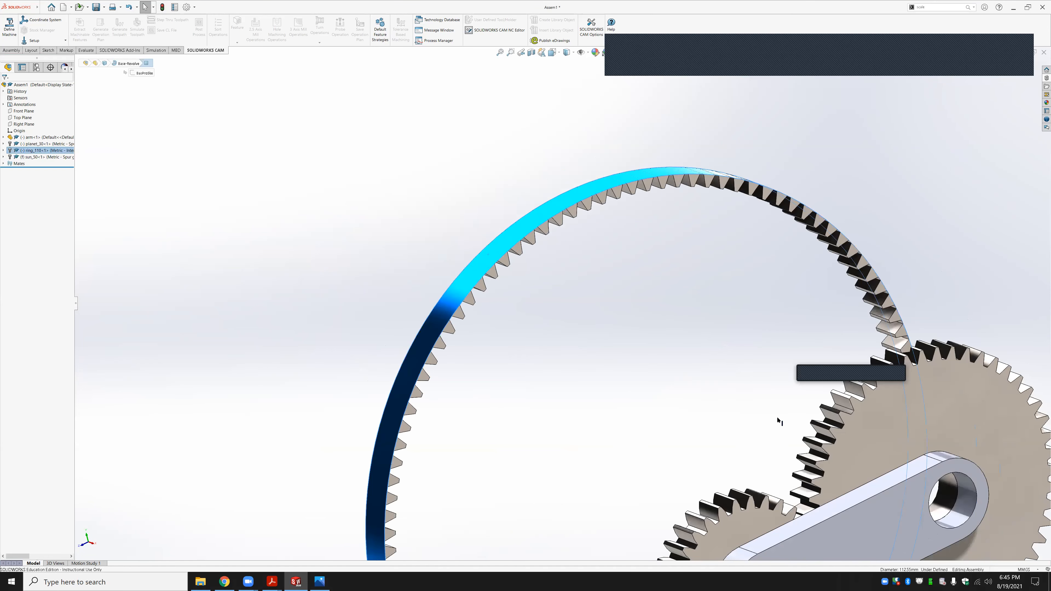
pyautogui.scroll(-3, 743, 398)
pyautogui.keyDown('ctrl'); pyautogui.click(736, 399); pyautogui.keyUp('ctrl')
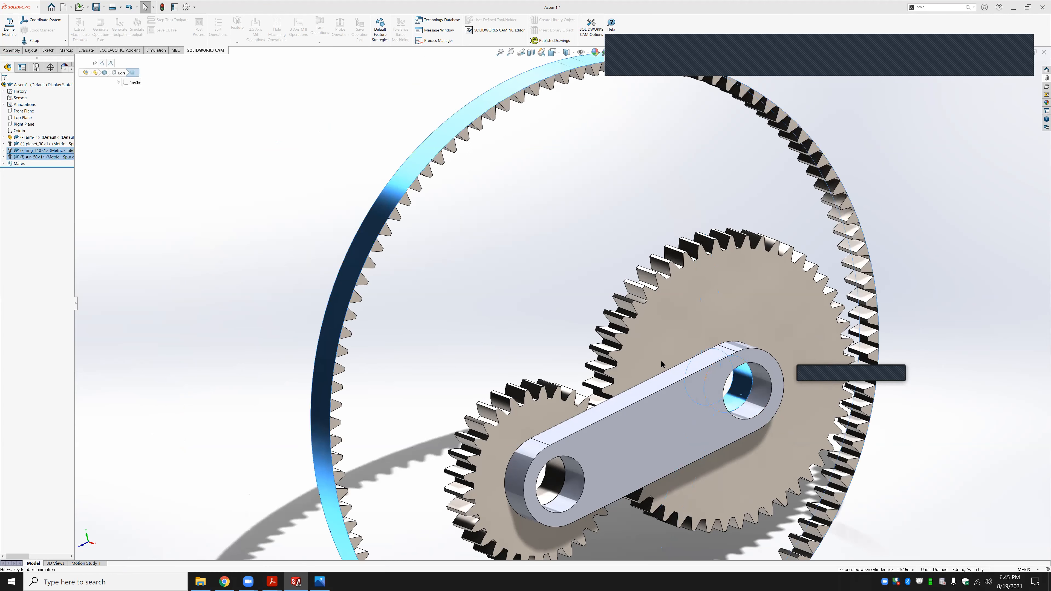
# Add a coincident mate between the sun gear's front face and the ring gear's front face
pyautogui.scroll(1, 646, 311)
pyautogui.scroll(1, 646, 311)
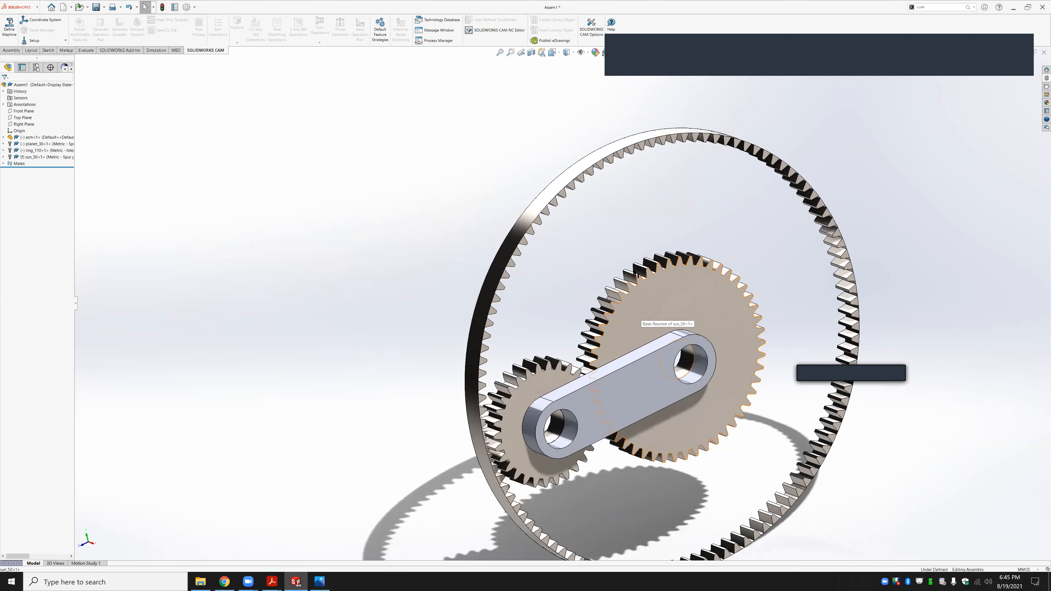
pyautogui.click(646, 311)
pyautogui.scroll(-2, 607, 176)
pyautogui.keyDown('ctrl'); pyautogui.click(615, 171); pyautogui.keyUp('ctrl')
pyautogui.click(620, 168)
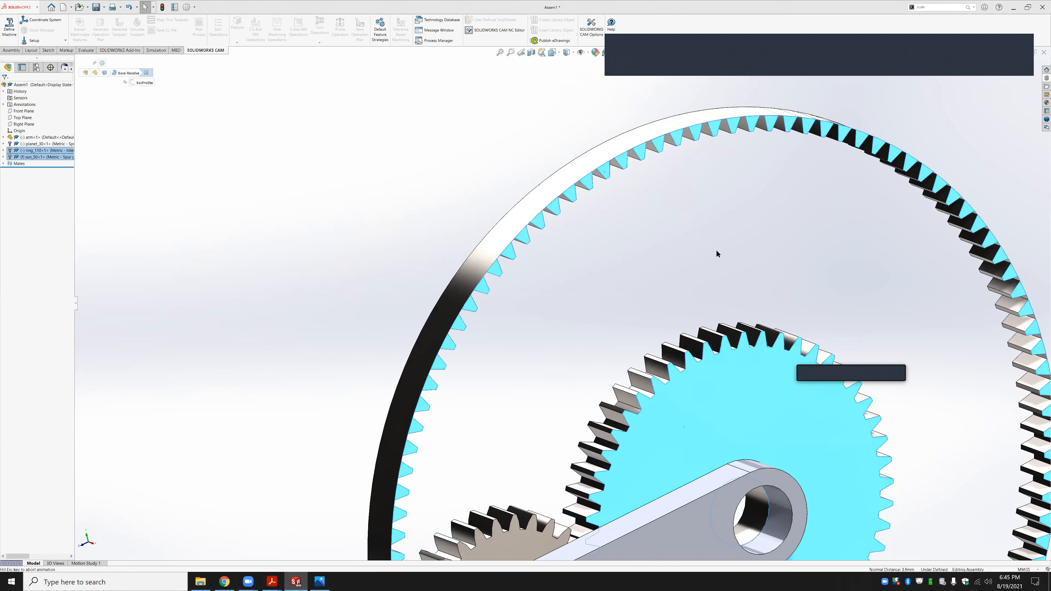
# Nudge the planet gear slightly by hand to align its teeth with the ring gear's teeth
pyautogui.scroll(2, 709, 366)
pyautogui.scroll(2, 705, 363)
pyautogui.moveTo(685, 355); pyautogui.dragTo(463, 382, button='middle')
pyautogui.scroll(-2, 465, 380)
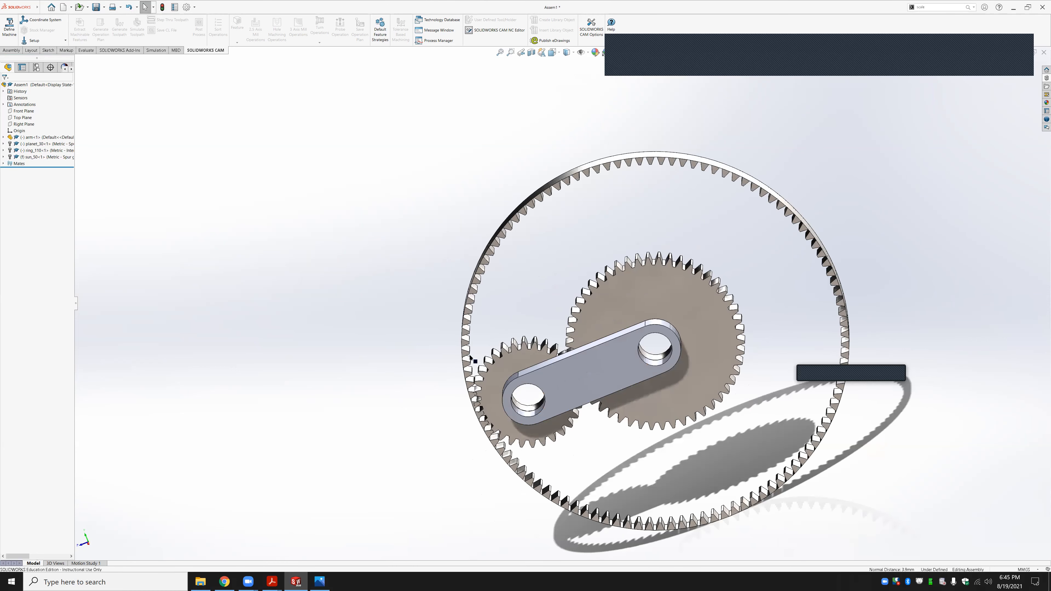
pyautogui.scroll(-2, 476, 347)
pyautogui.scroll(-2, 474, 359)
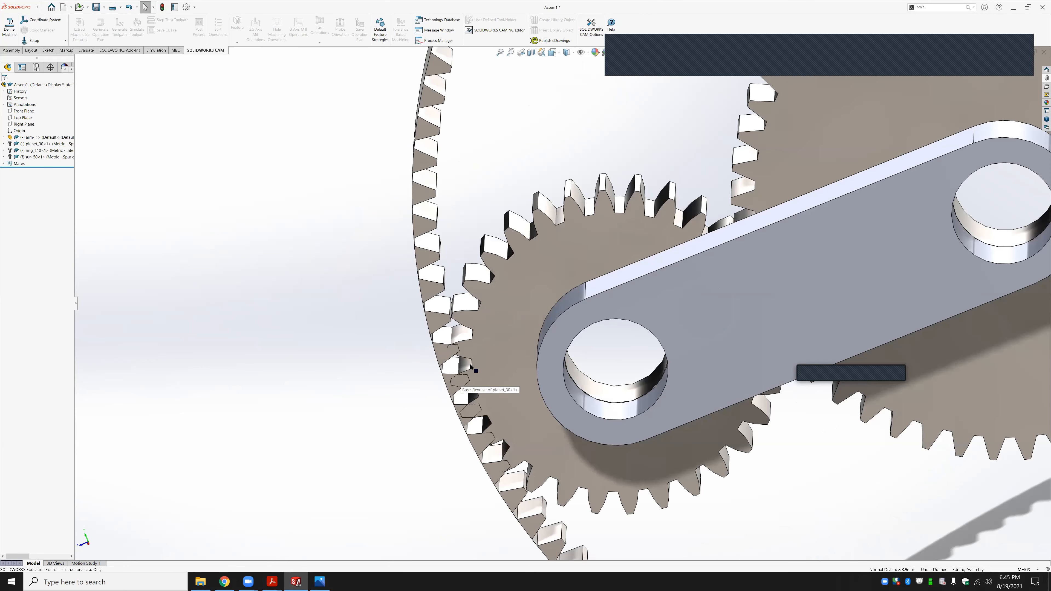
pyautogui.click(468, 367)
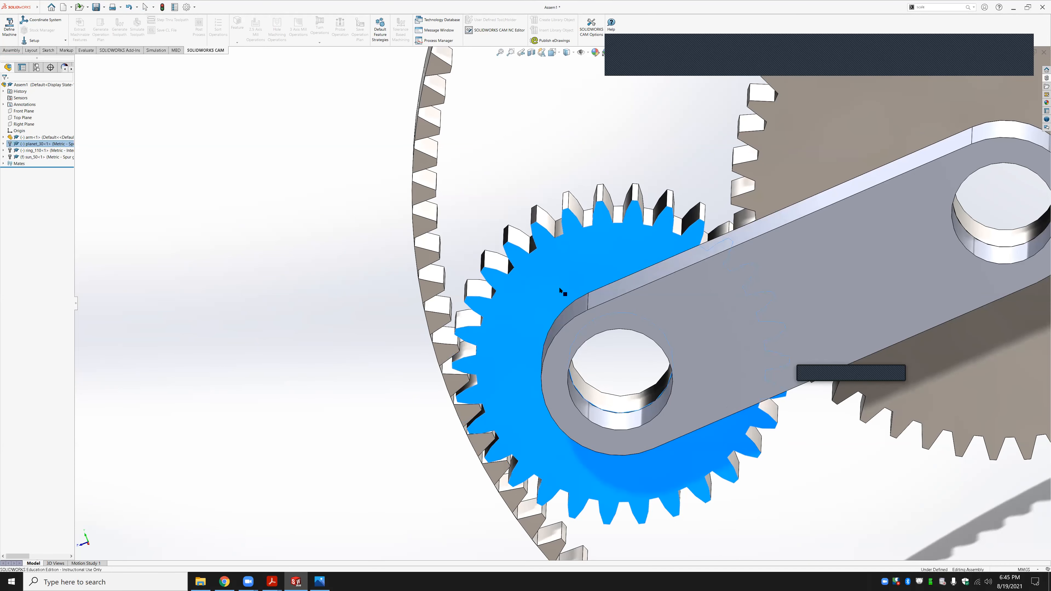
pyautogui.scroll(3, 562, 291)
pyautogui.scroll(3, 673, 403)
pyautogui.click(673, 406)
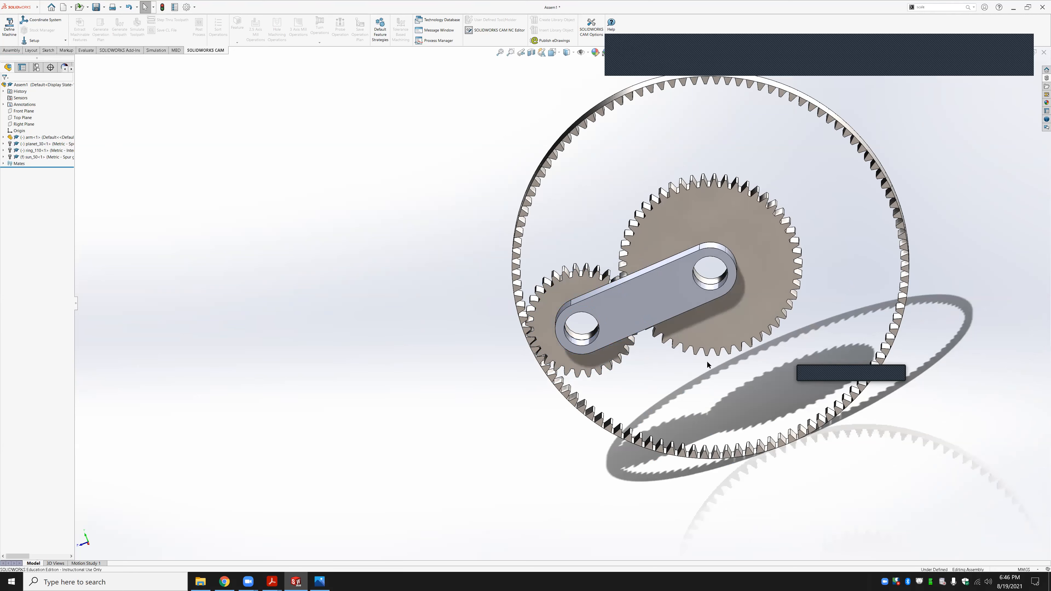
# Swing the arm around the sun gear to carry the planet gear to the opposite side of the ring
pyautogui.scroll(3, 556, 296)
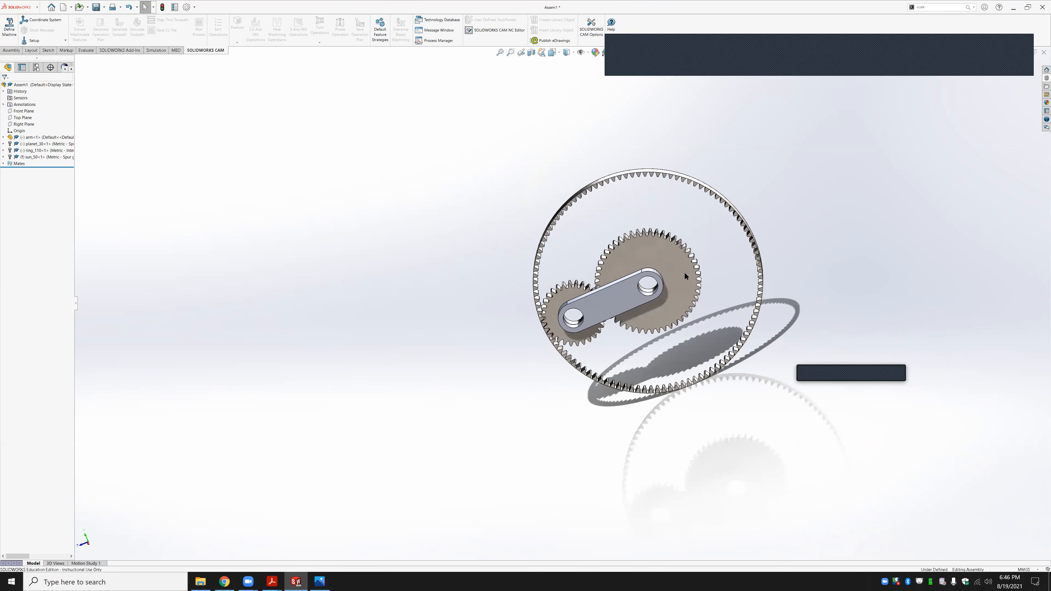
pyautogui.scroll(-2, 680, 276)
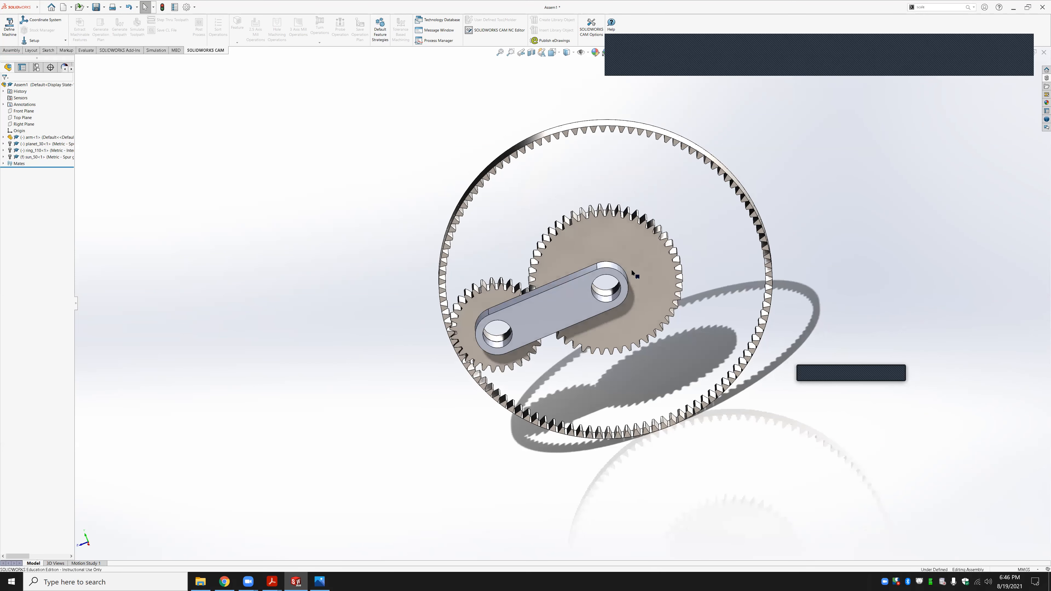
pyautogui.scroll(-2, 663, 288)
pyautogui.moveTo(521, 304); pyautogui.dragTo(543, 342, button='middle')
pyautogui.scroll(-3, 476, 361)
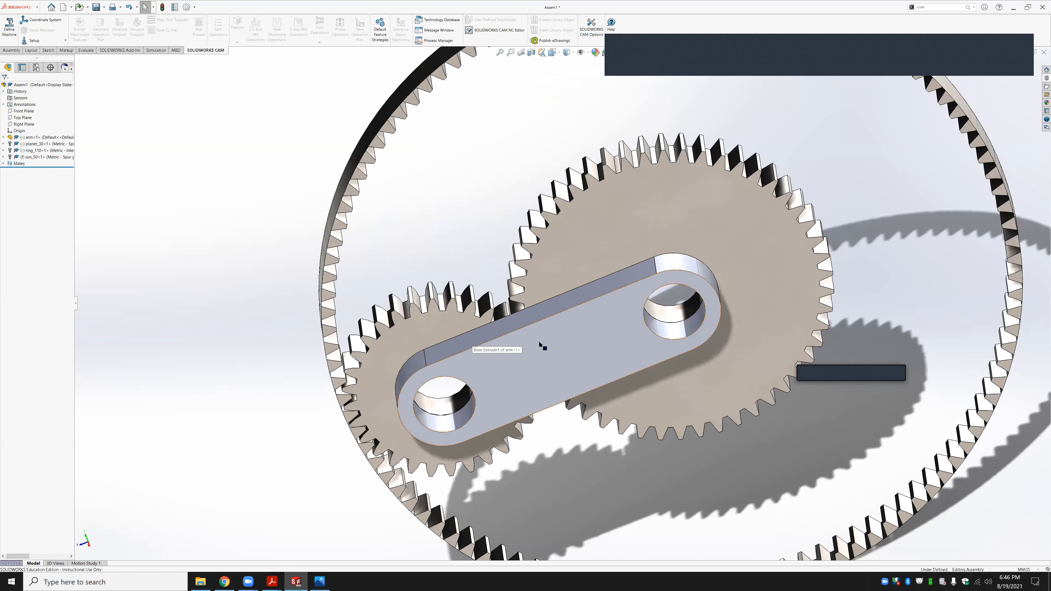
pyautogui.scroll(2, 422, 265)
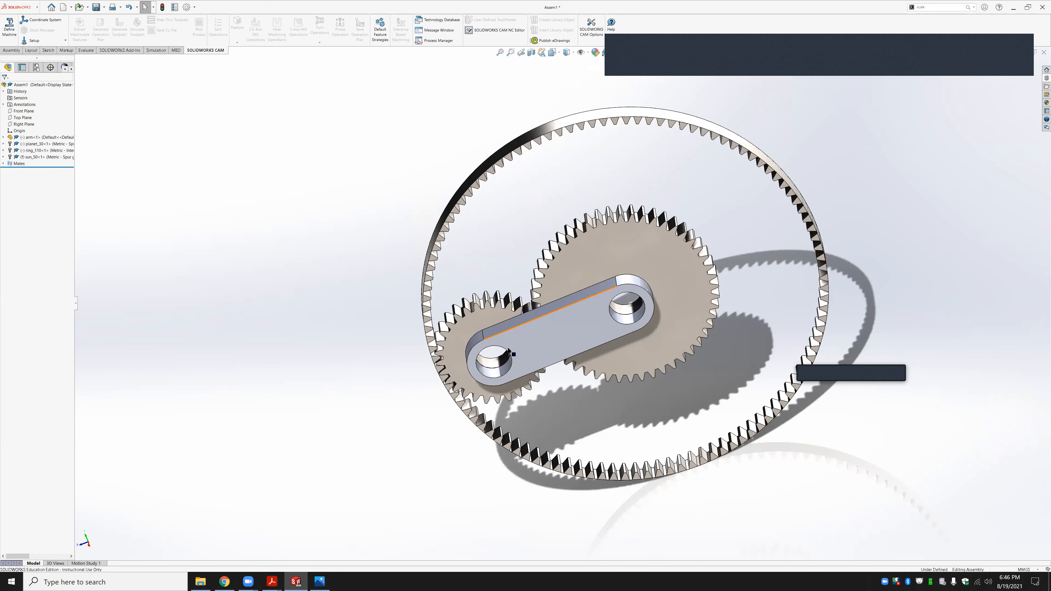
pyautogui.click(538, 351)
pyautogui.moveTo(537, 352); pyautogui.dragTo(716, 288)
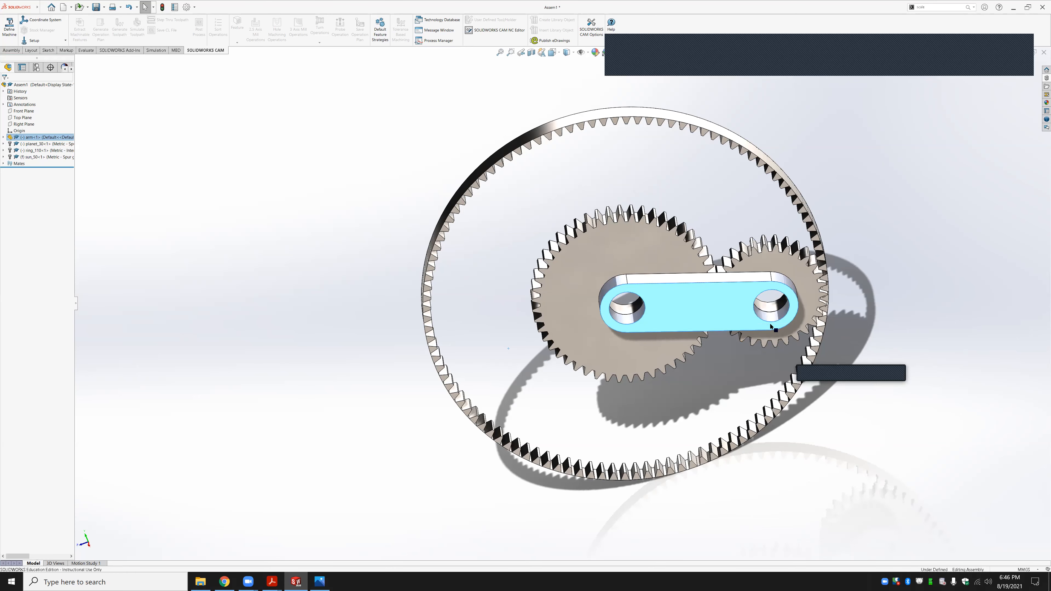
# Rotate the planet gear slightly about its bore to fit its teeth into the ring gear at the new arm position
pyautogui.scroll(-2, 771, 327)
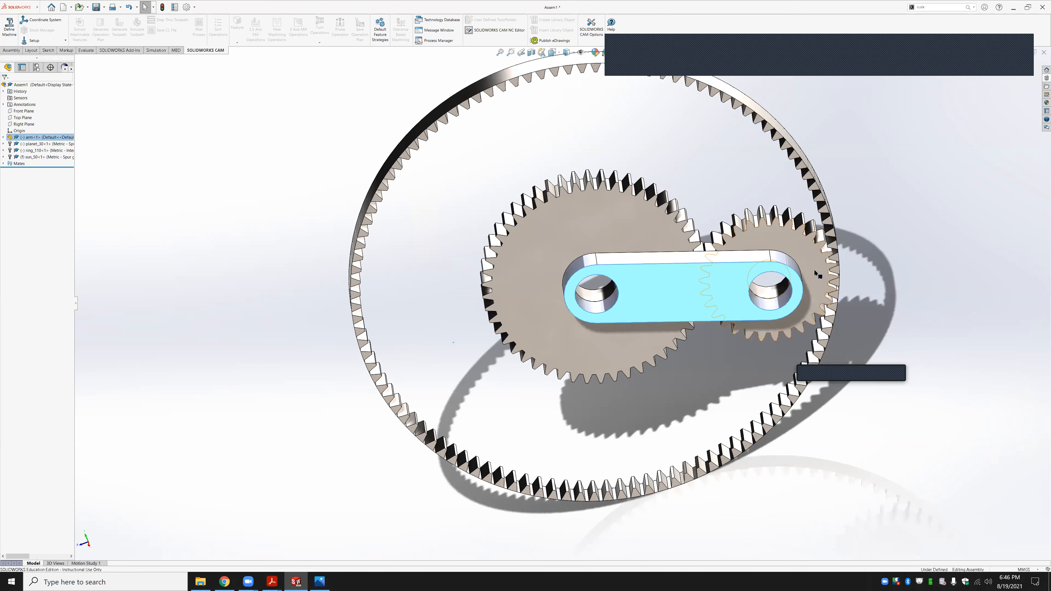
pyautogui.click(822, 262)
pyautogui.moveTo(826, 263); pyautogui.dragTo(826, 267)
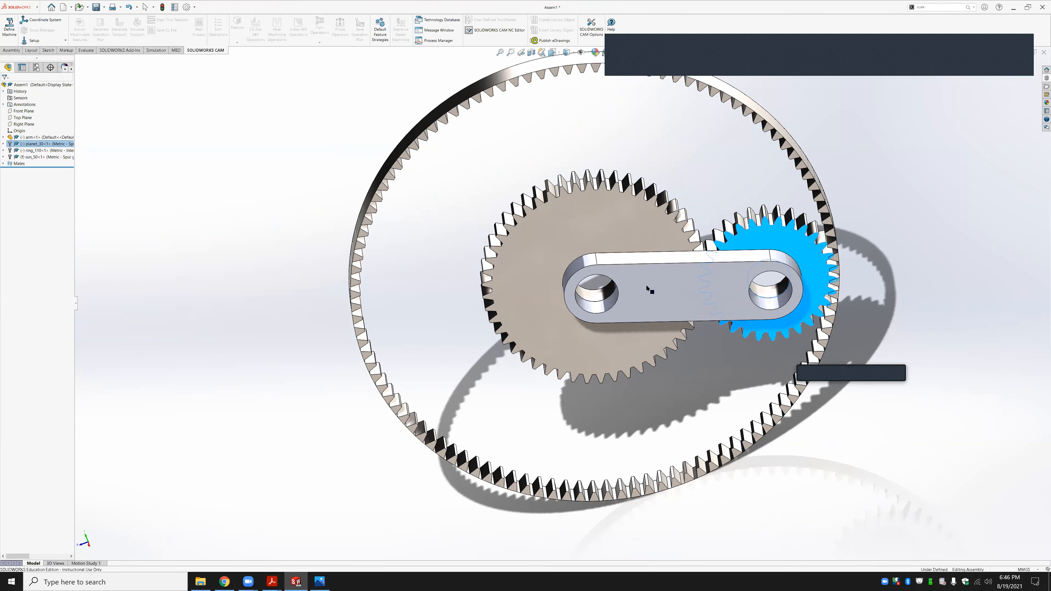
# Fix the arm component in place so that it cannot move
pyautogui.scroll(-4, 649, 290)
pyautogui.scroll(4, 619, 223)
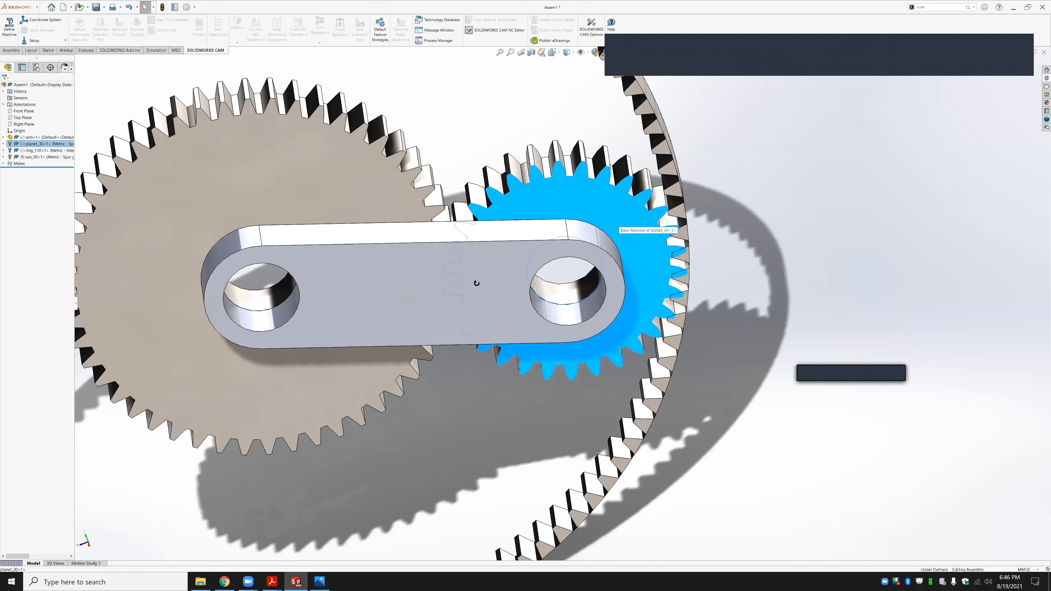
pyautogui.moveTo(744, 214); pyautogui.dragTo(645, 256, button='middle')
pyautogui.scroll(5, 674, 250)
pyautogui.scroll(-2, 632, 276)
pyautogui.scroll(-2, 626, 301)
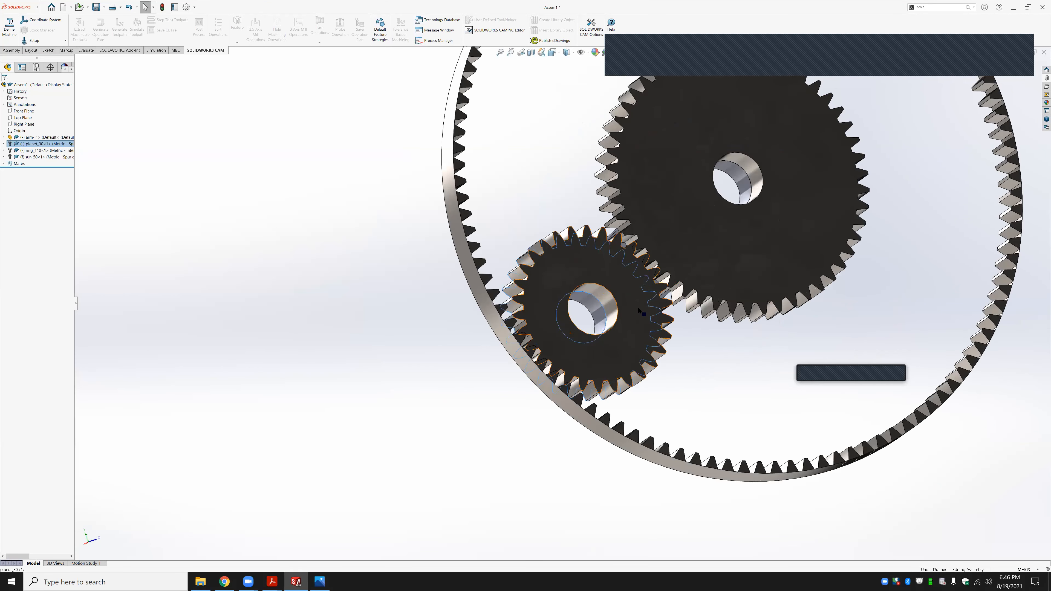
pyautogui.scroll(-6, 599, 319)
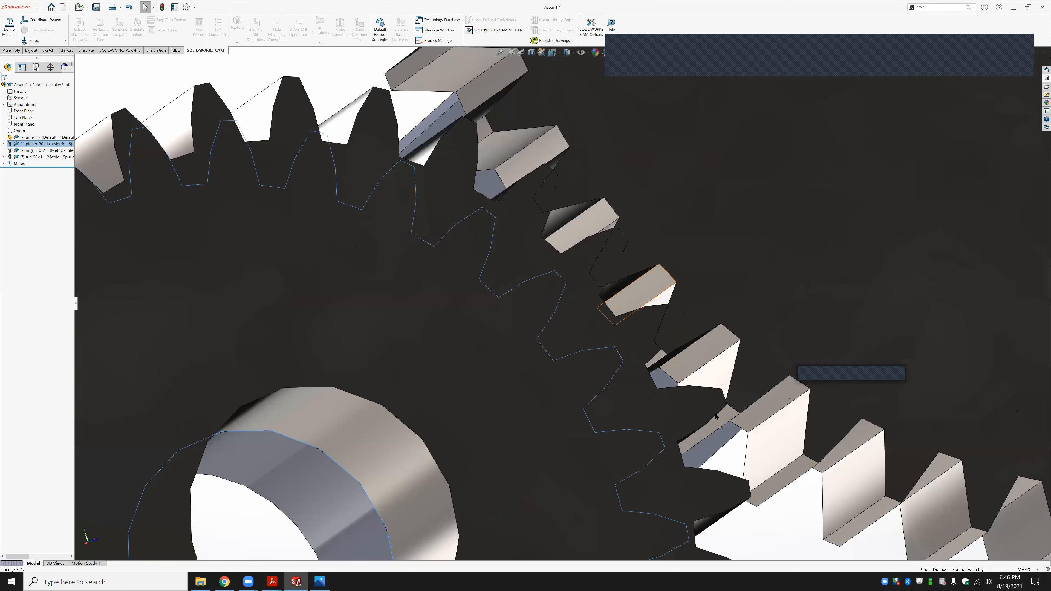
pyautogui.scroll(3, 715, 416)
pyautogui.moveTo(774, 359); pyautogui.dragTo(623, 267, button='middle')
pyautogui.rightClick(623, 266)
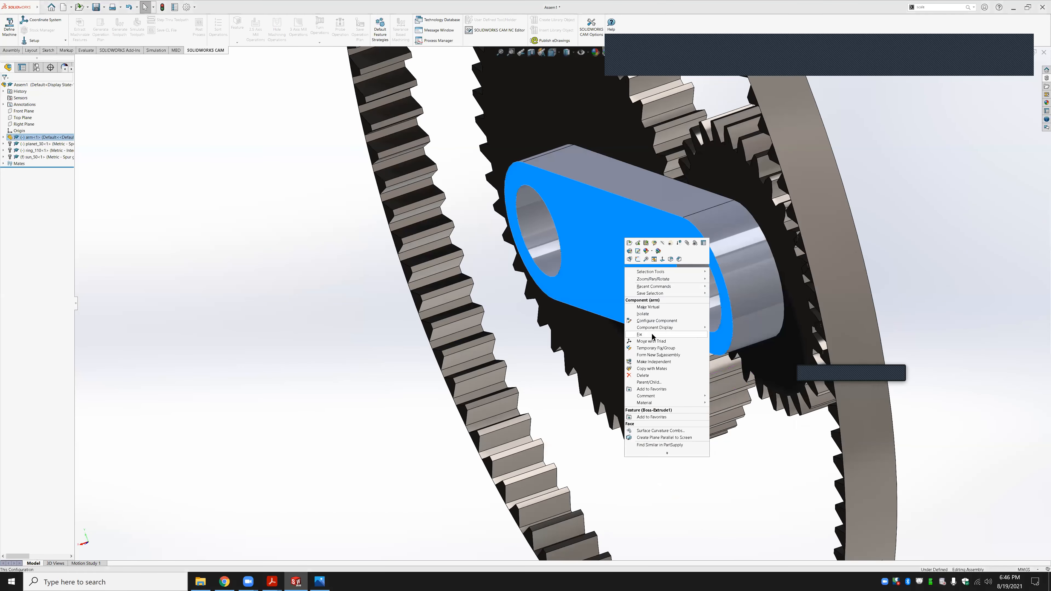
pyautogui.click(652, 335)
# Rotate the planet gear about its bore until its teeth fit between the sun gear's teeth
pyautogui.moveTo(547, 423); pyautogui.dragTo(575, 245, button='middle')
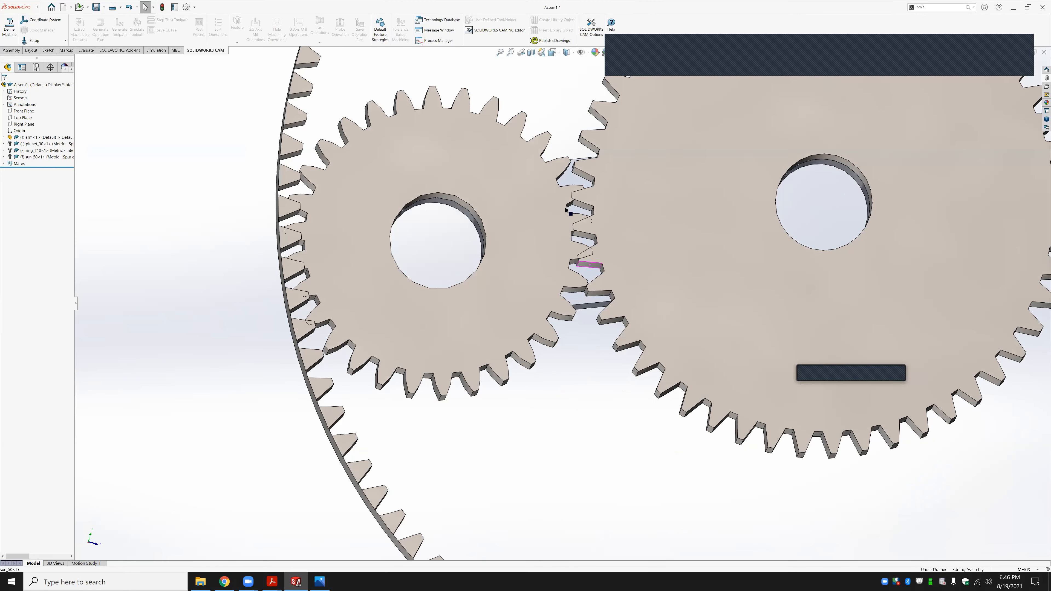
pyautogui.scroll(-3, 584, 282)
pyautogui.click(590, 330)
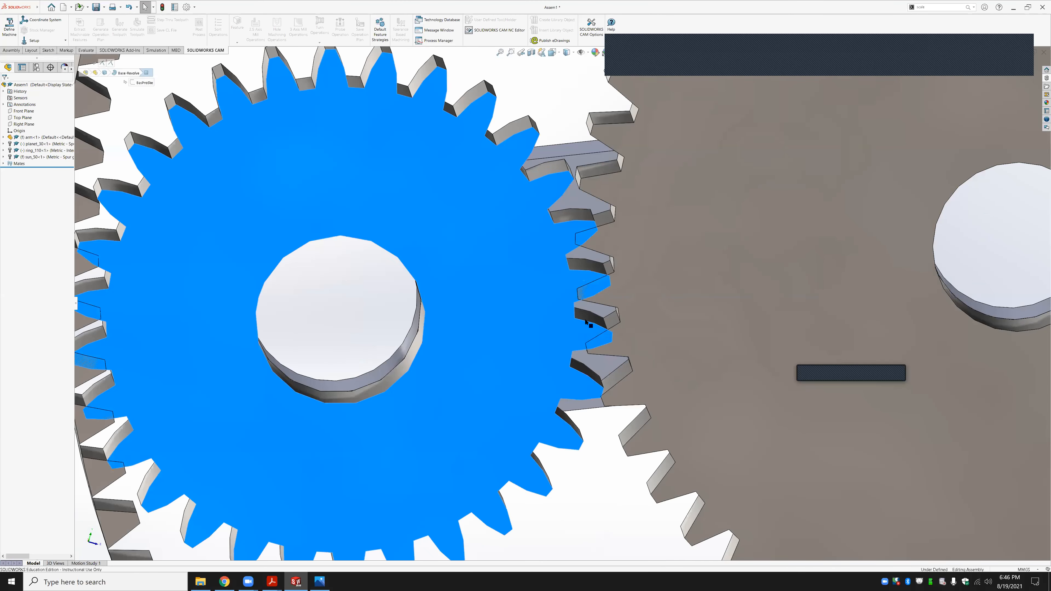
pyautogui.scroll(1, 589, 330)
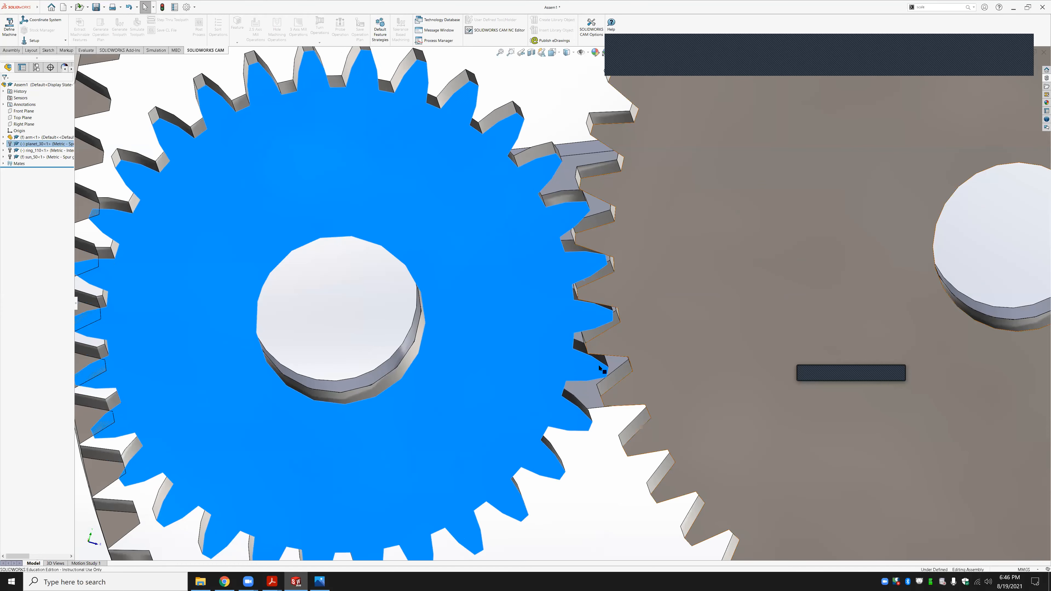
pyautogui.scroll(3, 574, 384)
pyautogui.scroll(2, 574, 383)
pyautogui.press('Escape')
pyautogui.moveTo(575, 352); pyautogui.dragTo(567, 264, button='middle')
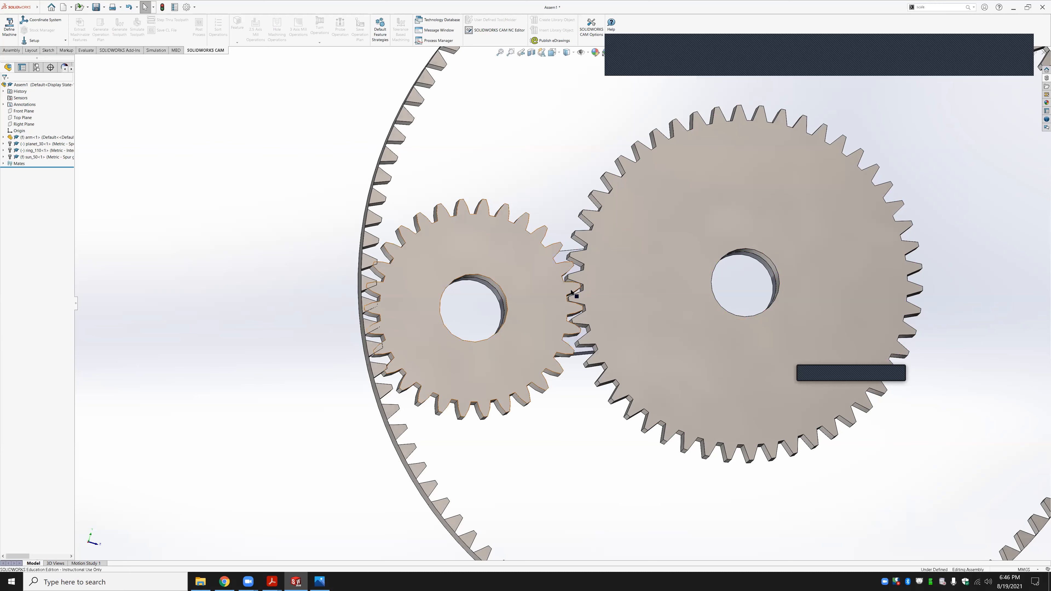
# Start a gear mate using the sun gear's bore and a tooth root face of the planet gear
pyautogui.scroll(1, 601, 307)
pyautogui.scroll(3, 559, 325)
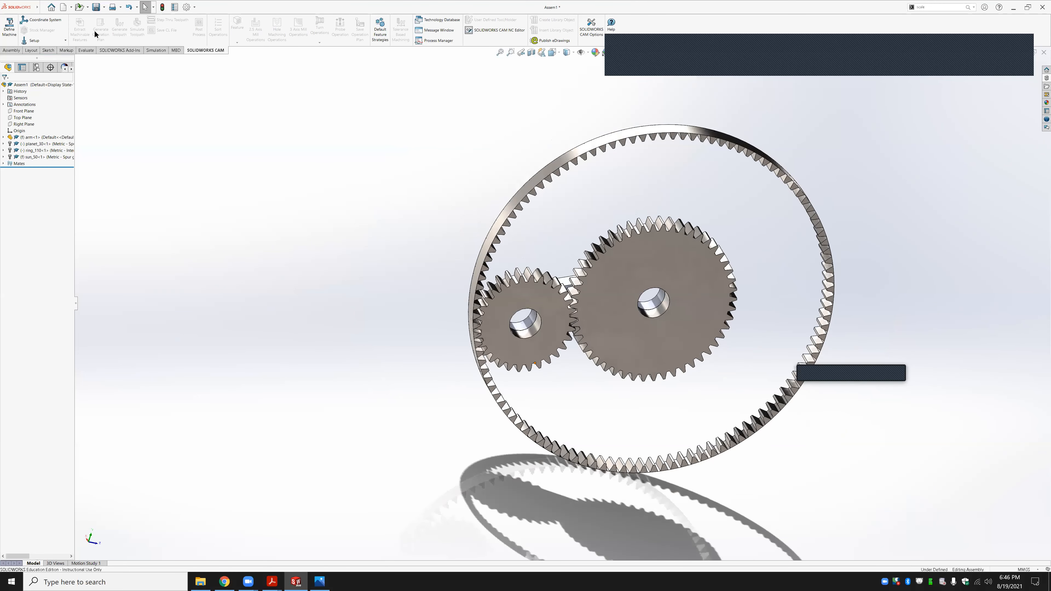
pyautogui.click(12, 50)
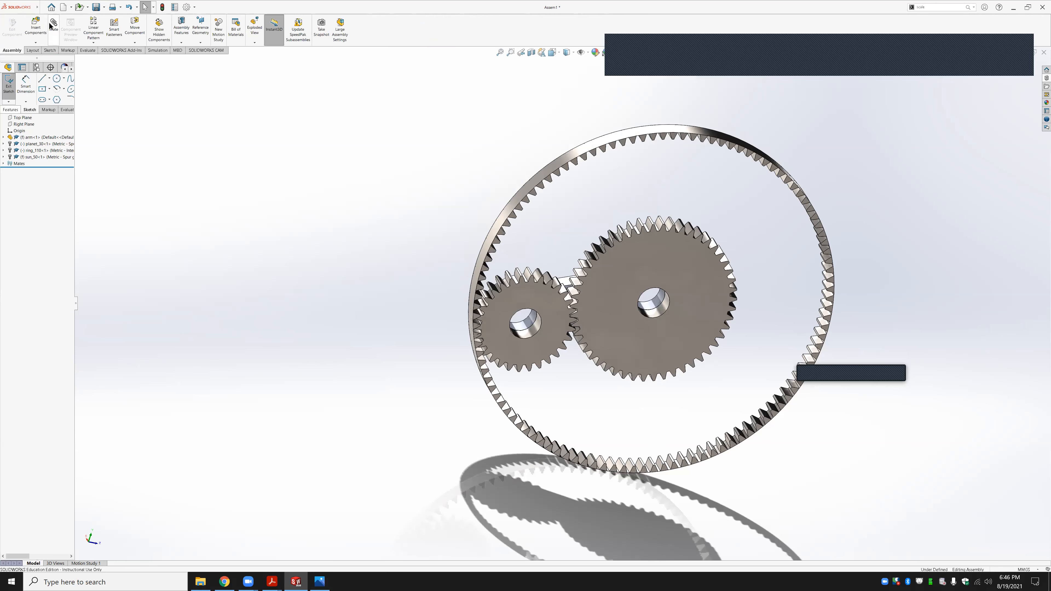
pyautogui.click(50, 27)
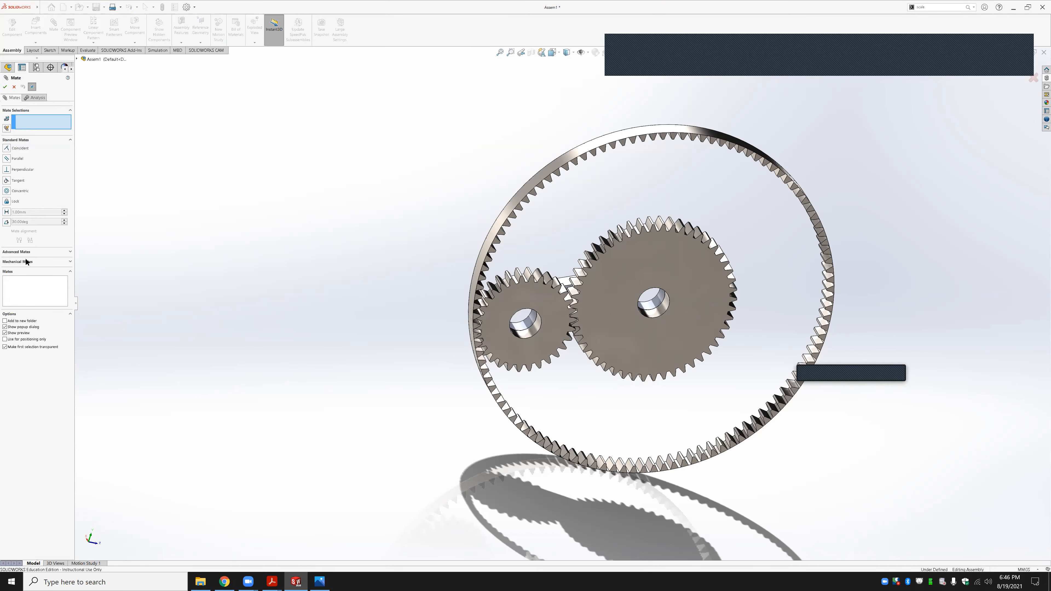
pyautogui.click(70, 262)
pyautogui.click(7, 197)
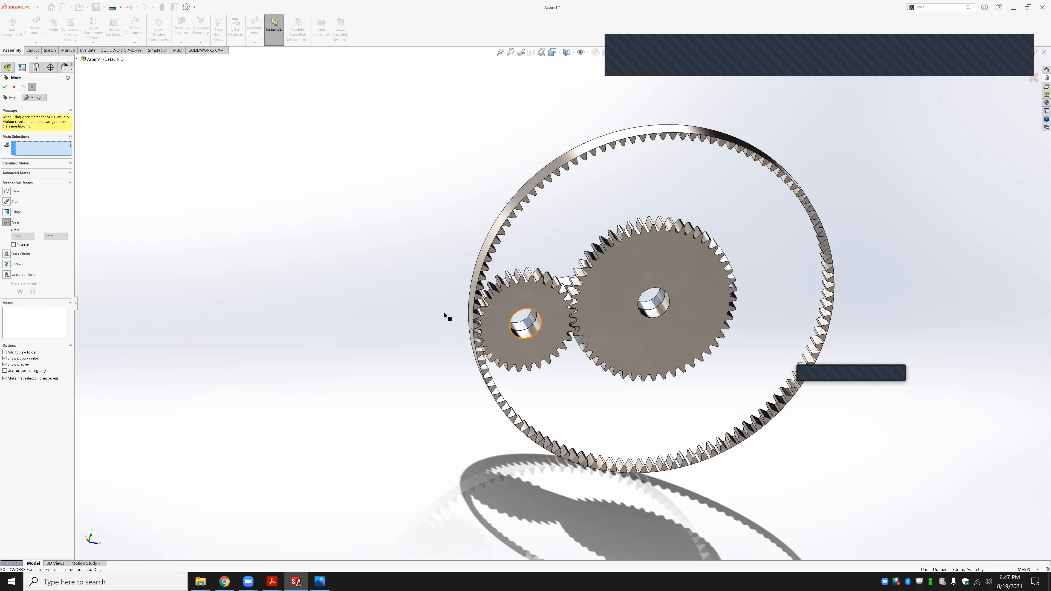
pyautogui.scroll(-5, 699, 305)
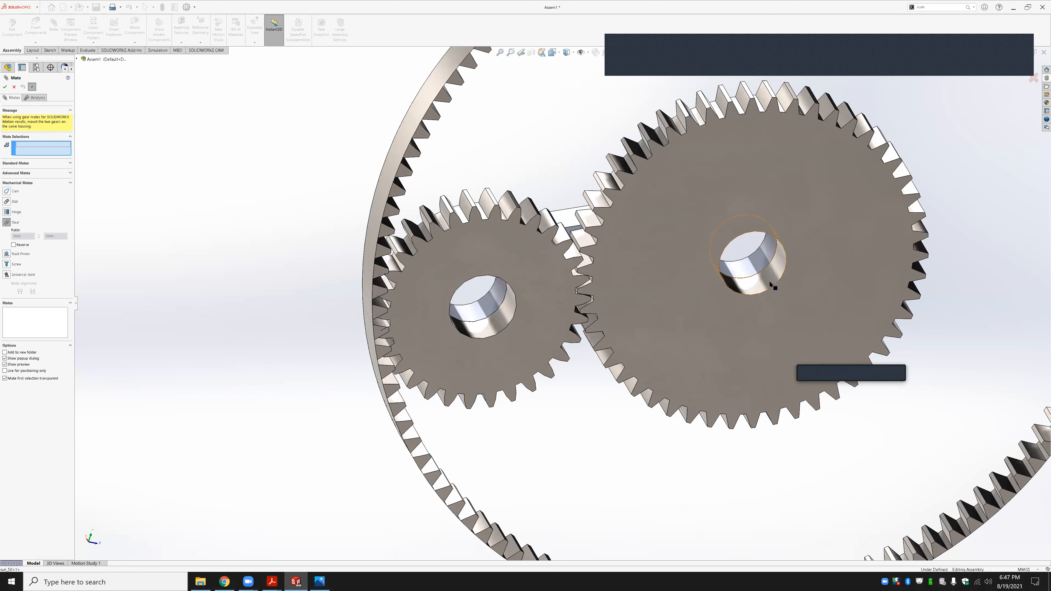
pyautogui.click(771, 284)
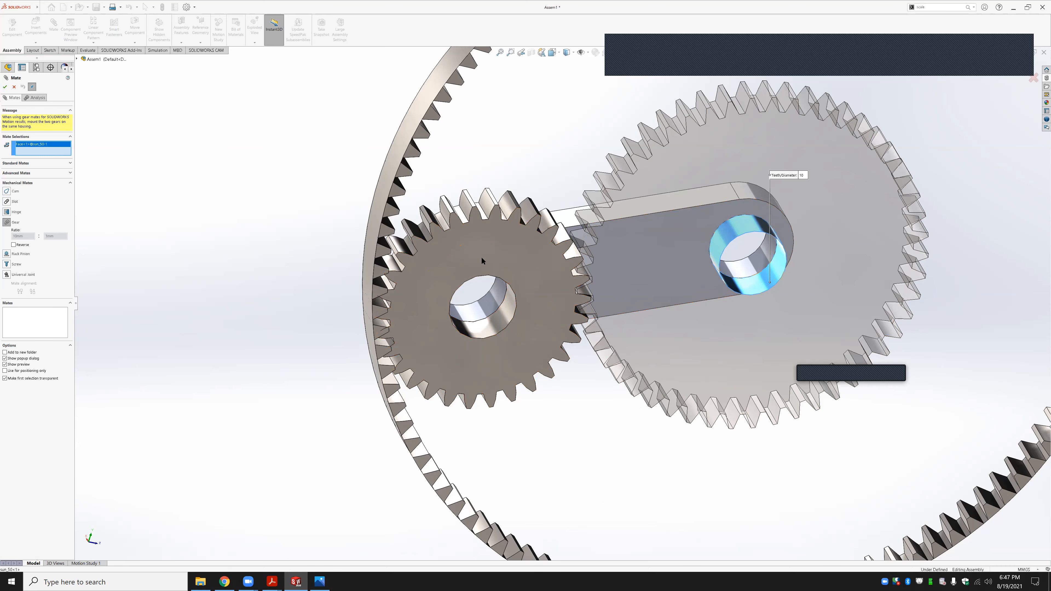
pyautogui.scroll(-5, 479, 236)
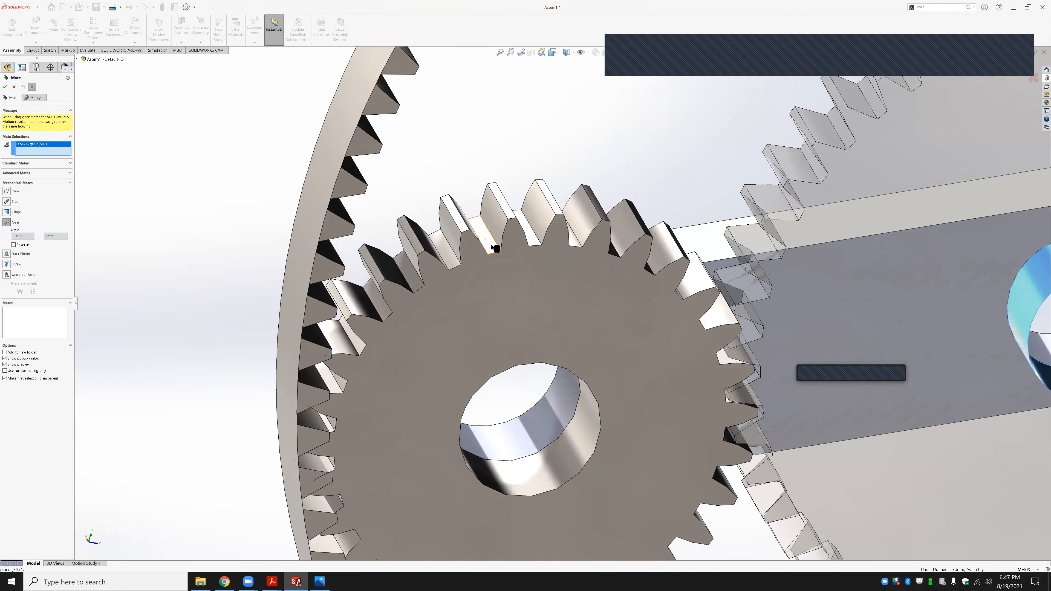
pyautogui.click(490, 251)
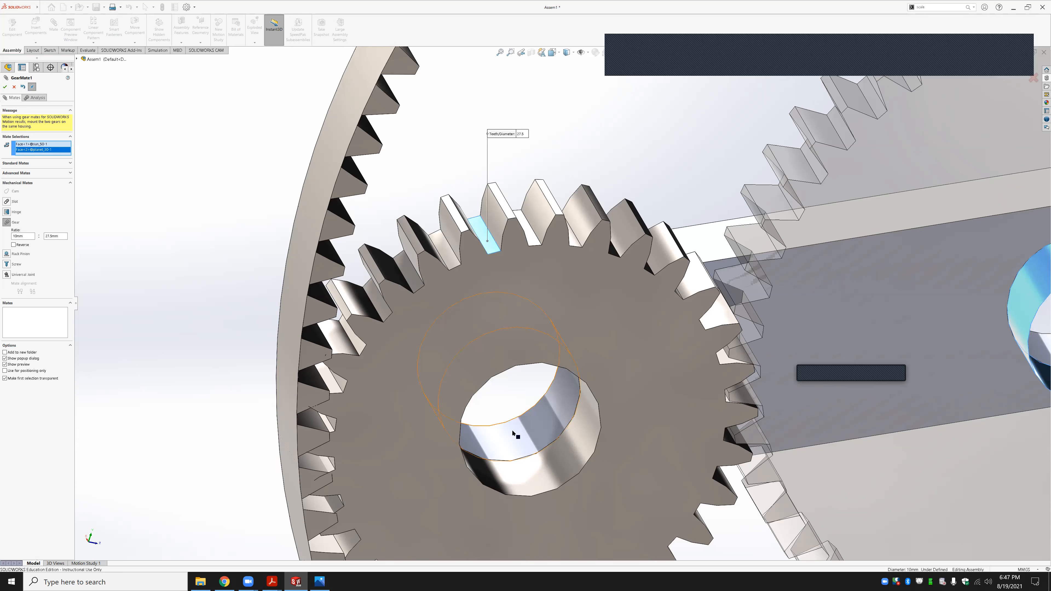
# Set the sun-to-planet gear mate ratio to 50:30 and accept the mate
pyautogui.scroll(5, 530, 380)
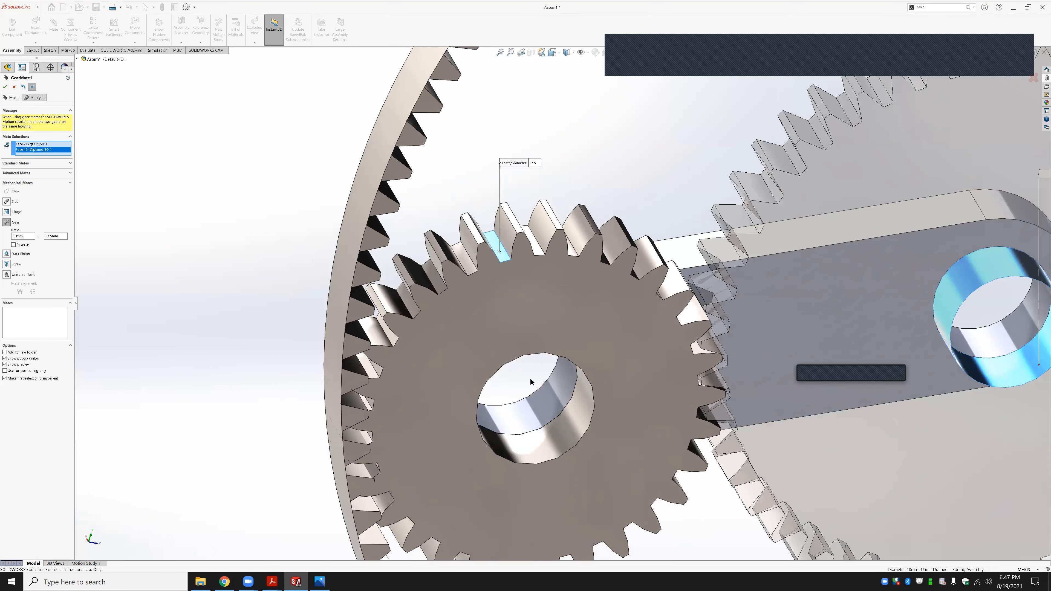
pyautogui.scroll(-2, 516, 303)
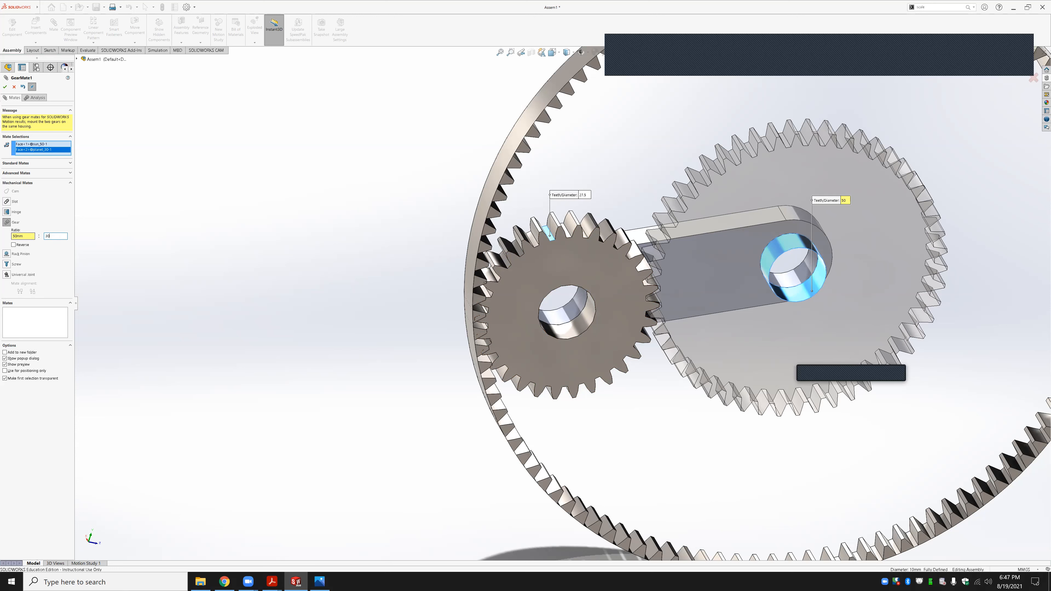
pyautogui.click(5, 87)
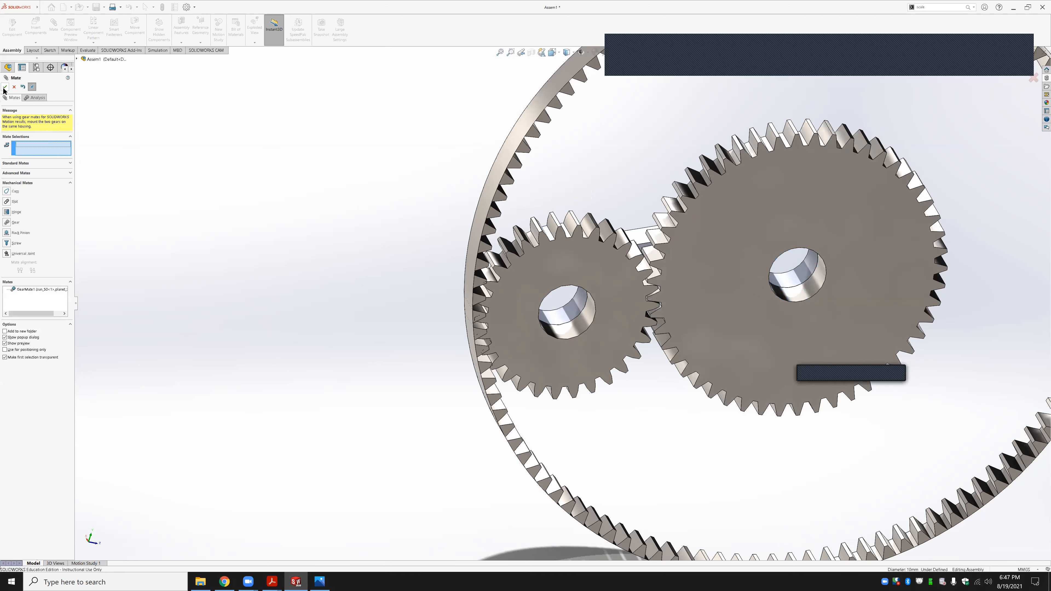
pyautogui.click(5, 87)
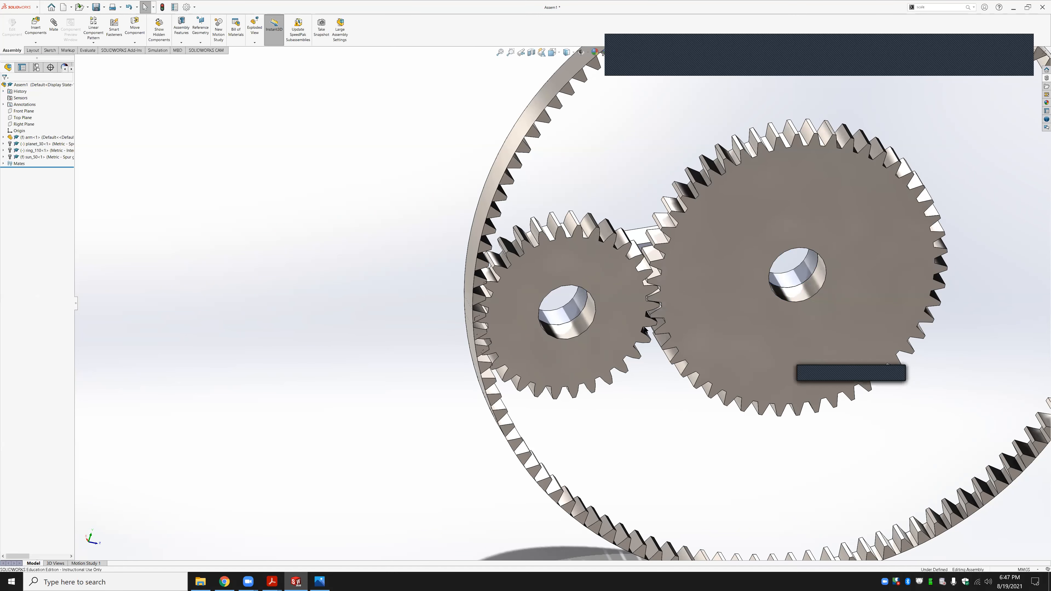
# Float the arm again and roll the planet gear around the sun gear to try the mate's motion
pyautogui.rightClick(638, 236)
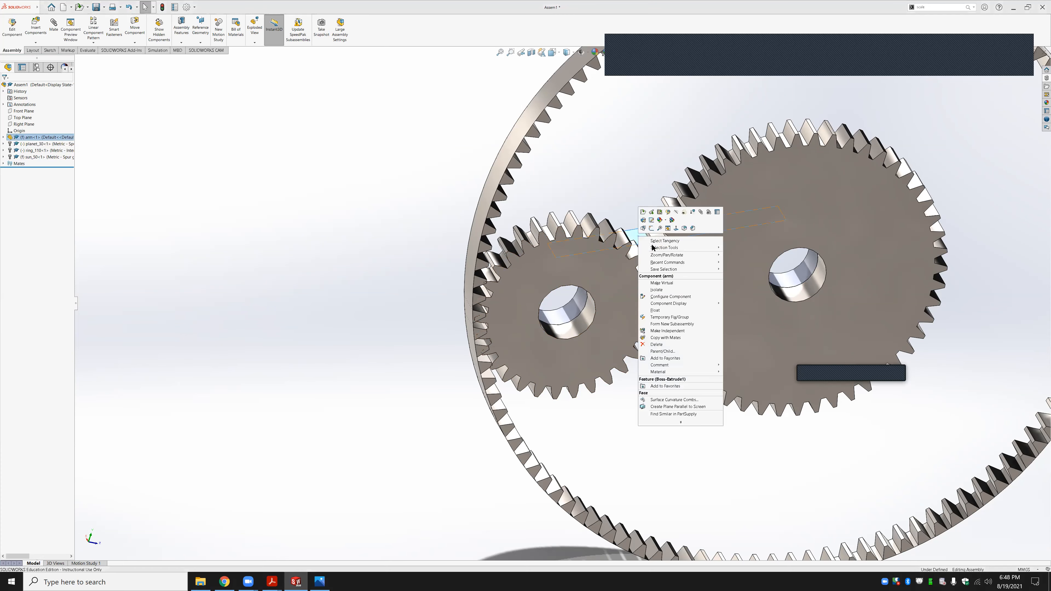
pyautogui.click(661, 314)
pyautogui.moveTo(552, 267); pyautogui.dragTo(822, 230)
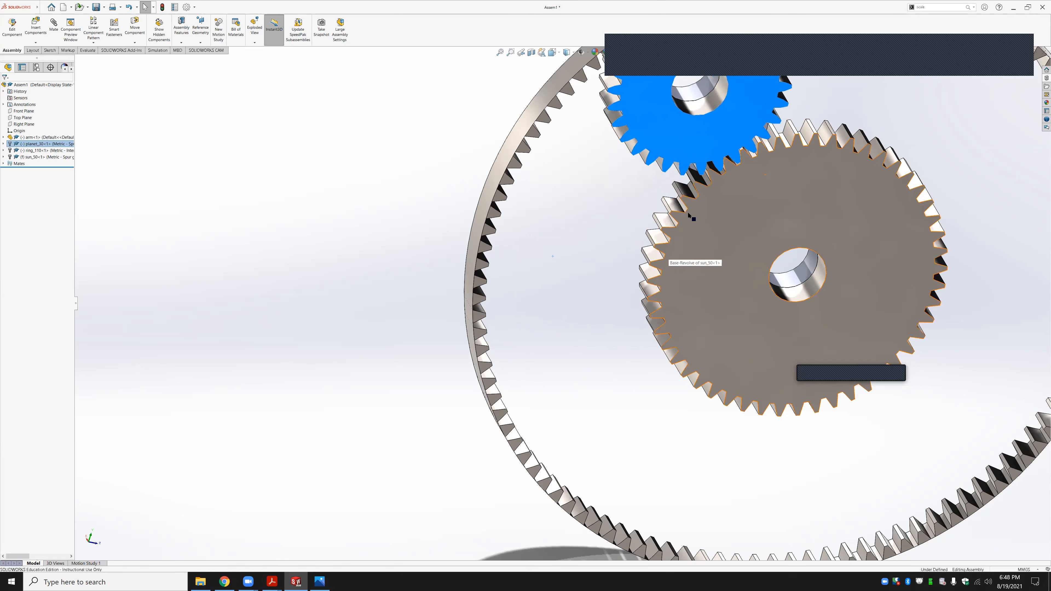
pyautogui.scroll(2, 690, 213)
pyautogui.moveTo(694, 169); pyautogui.dragTo(581, 217)
# Rotate the ring gear until its inner teeth fit between the planet gear's teeth
pyautogui.scroll(-4, 571, 169)
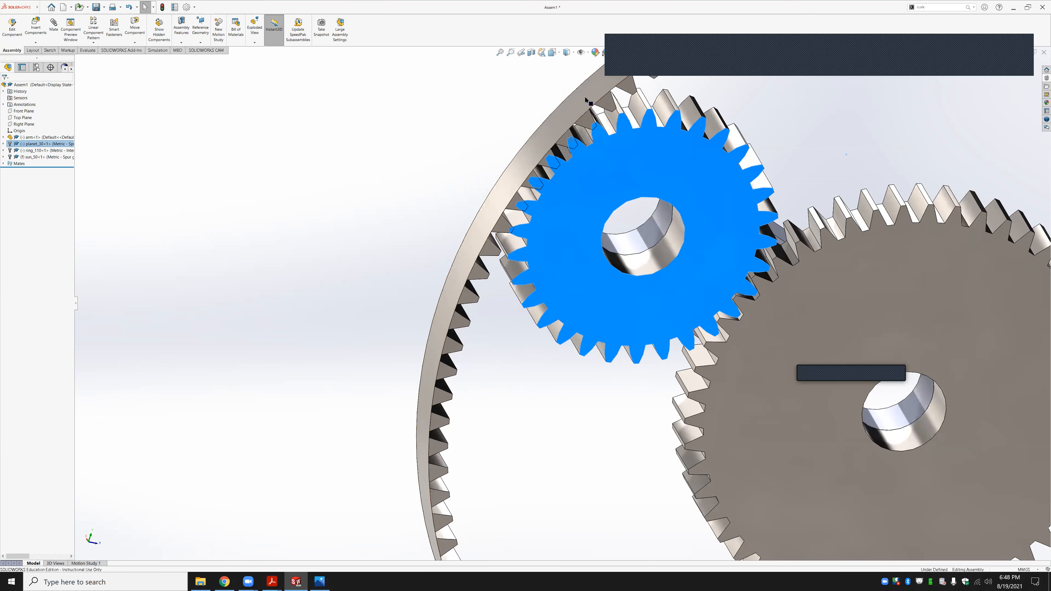
pyautogui.moveTo(589, 99); pyautogui.dragTo(578, 129)
pyautogui.scroll(-5, 533, 234)
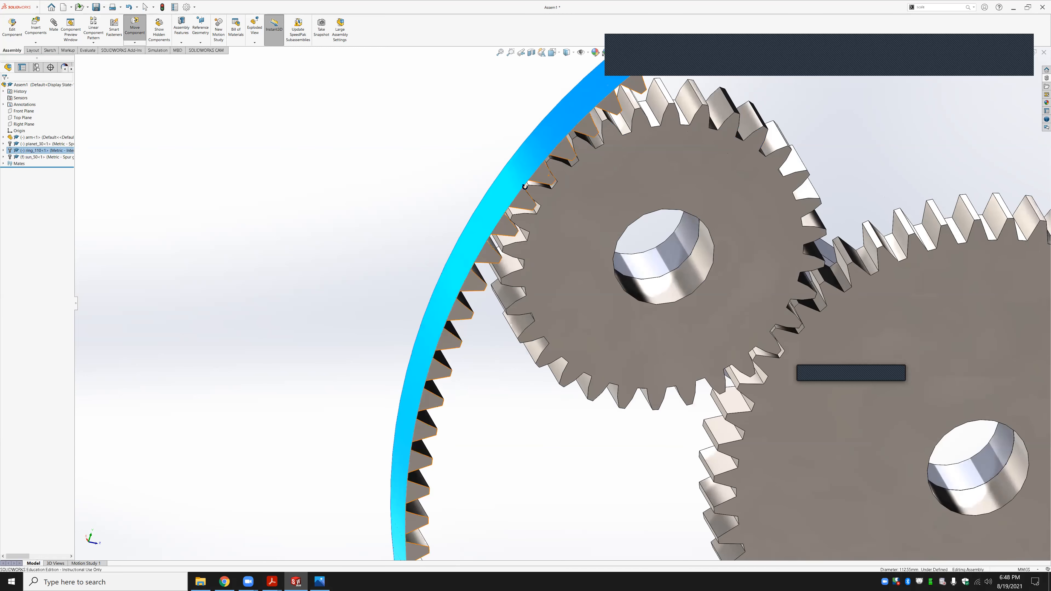
pyautogui.scroll(-3, 541, 201)
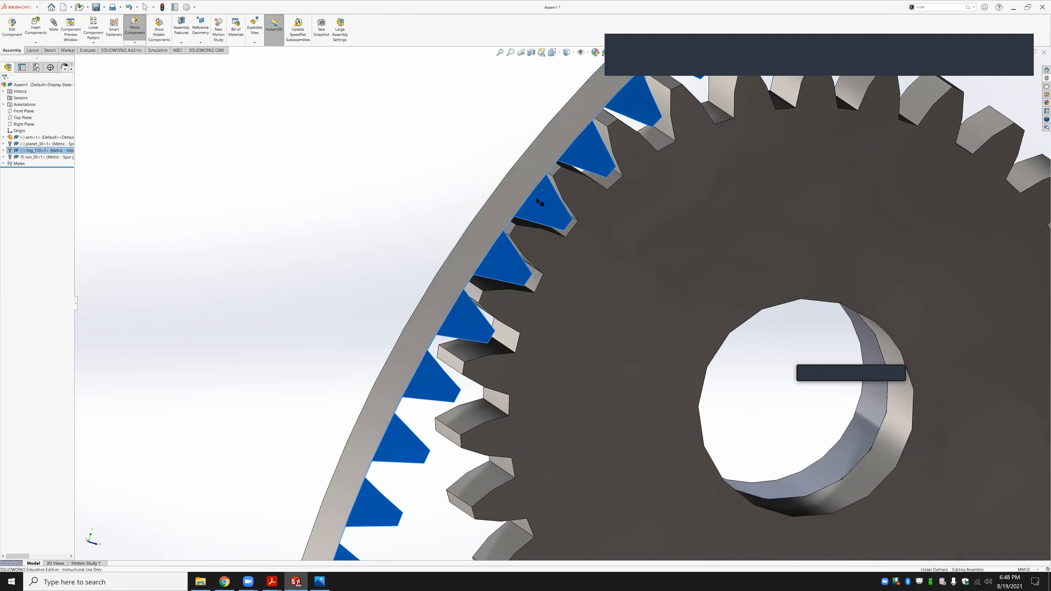
pyautogui.scroll(2, 533, 217)
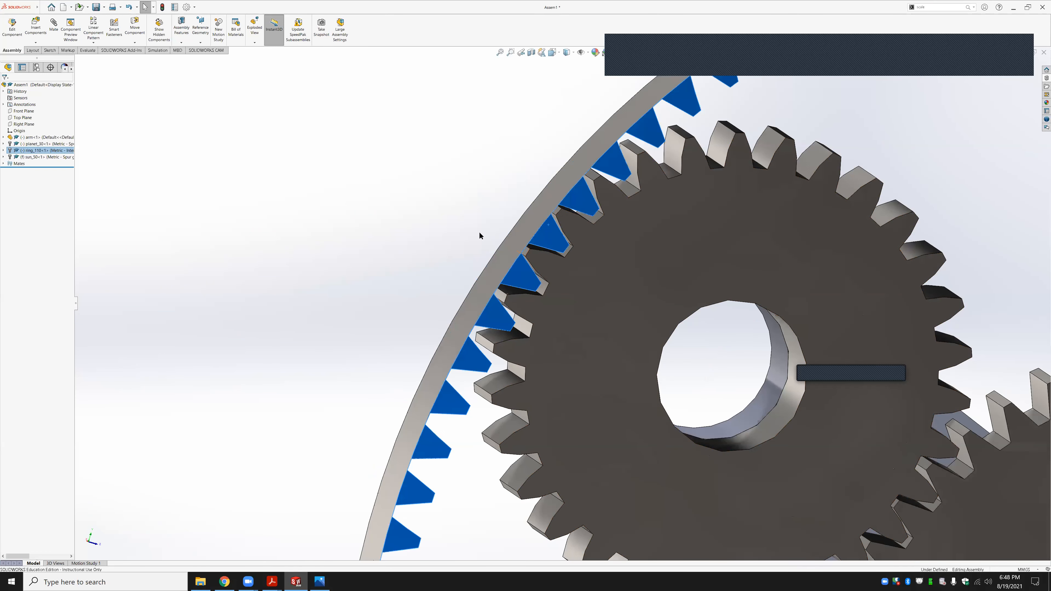
pyautogui.scroll(6, 478, 248)
pyautogui.click(479, 261)
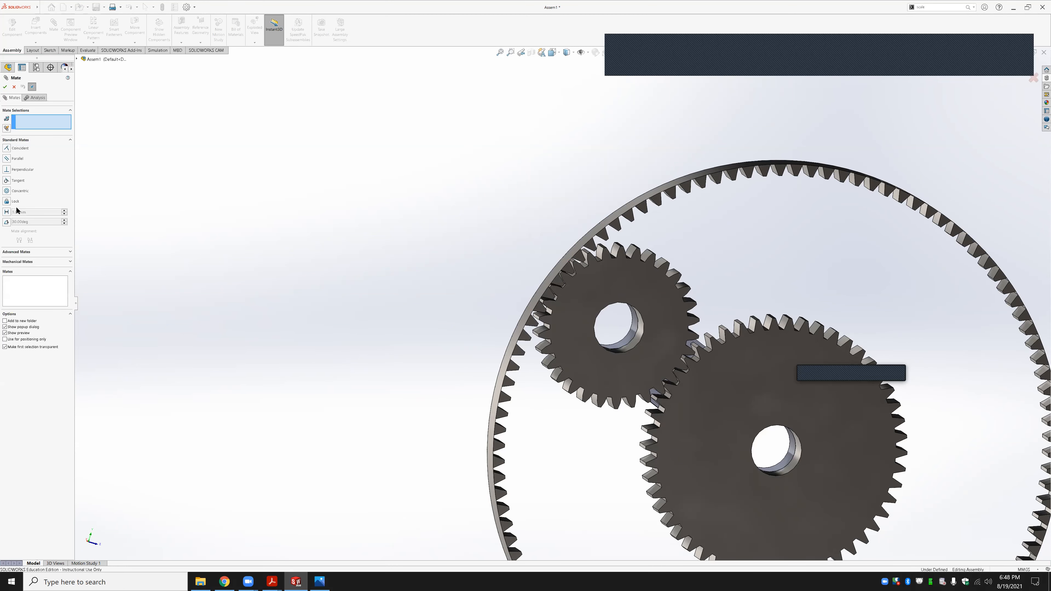
# Set up a gear mate between the planet gear's bore and the ring gear's outer face, removing any wrong ring selection
pyautogui.click(22, 262)
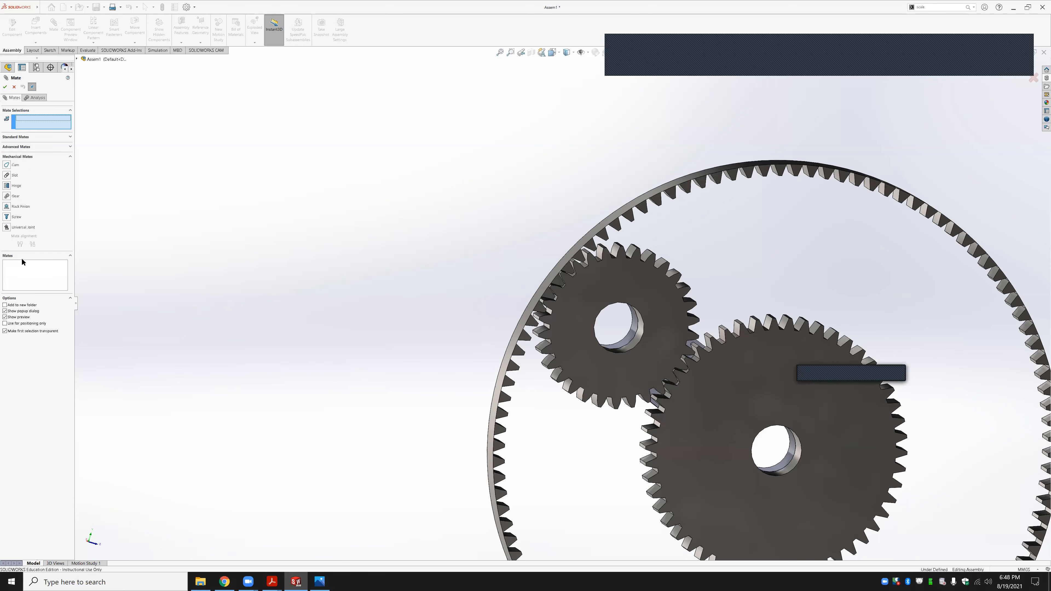
pyautogui.click(6, 196)
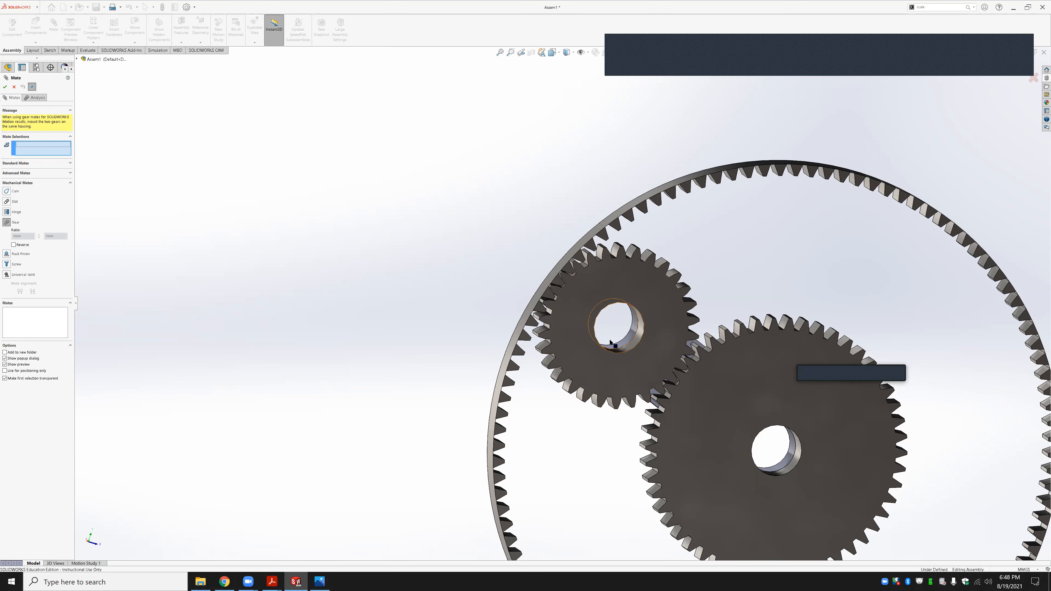
pyautogui.scroll(-5, 629, 350)
pyautogui.click(626, 325)
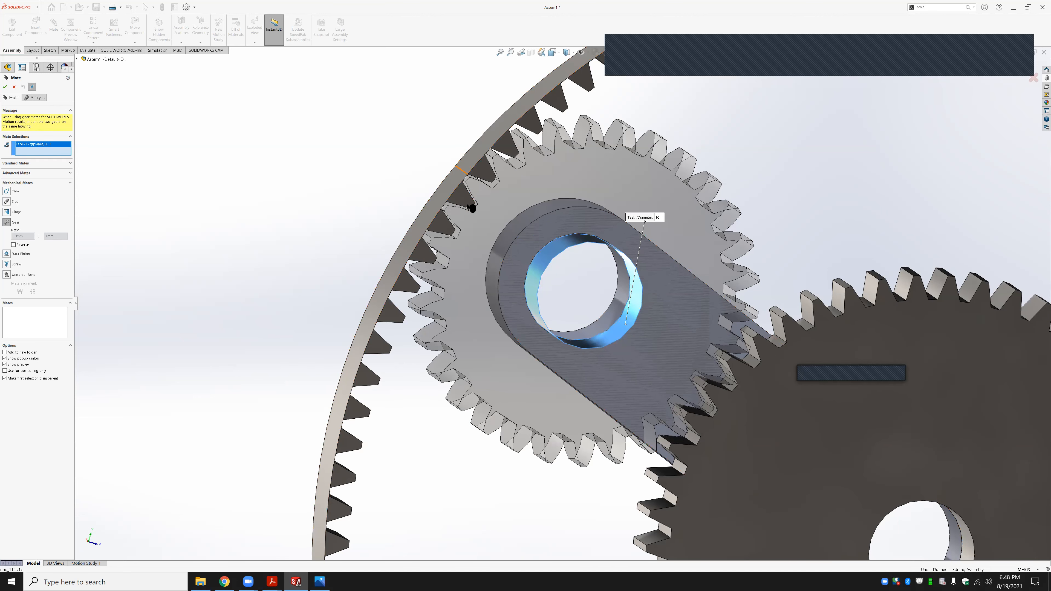
pyautogui.click(461, 169)
pyautogui.rightClick(36, 150)
pyautogui.click(49, 159)
pyautogui.scroll(-2, 439, 239)
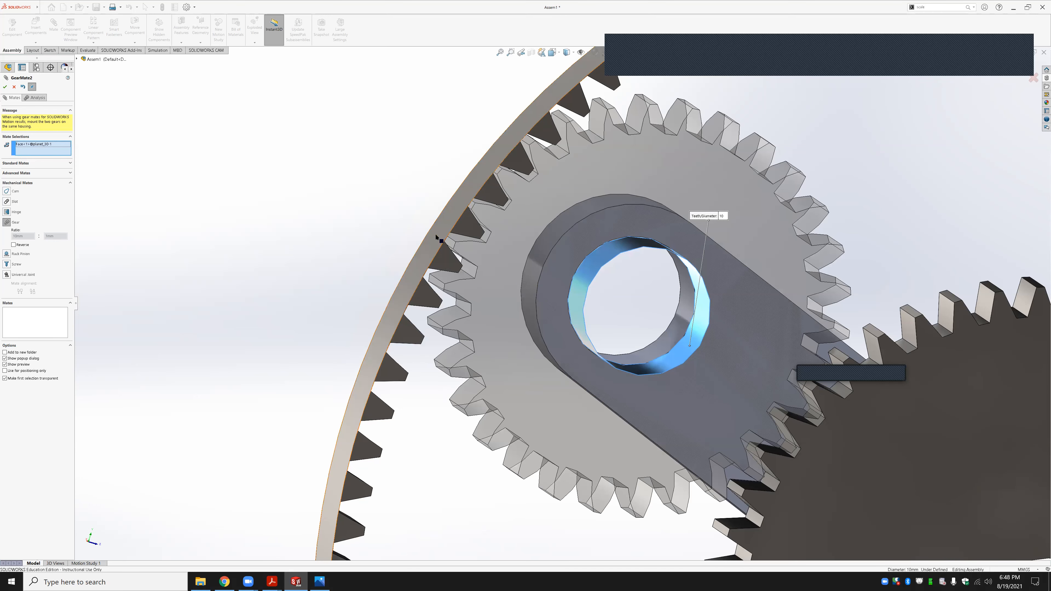
pyautogui.click(440, 238)
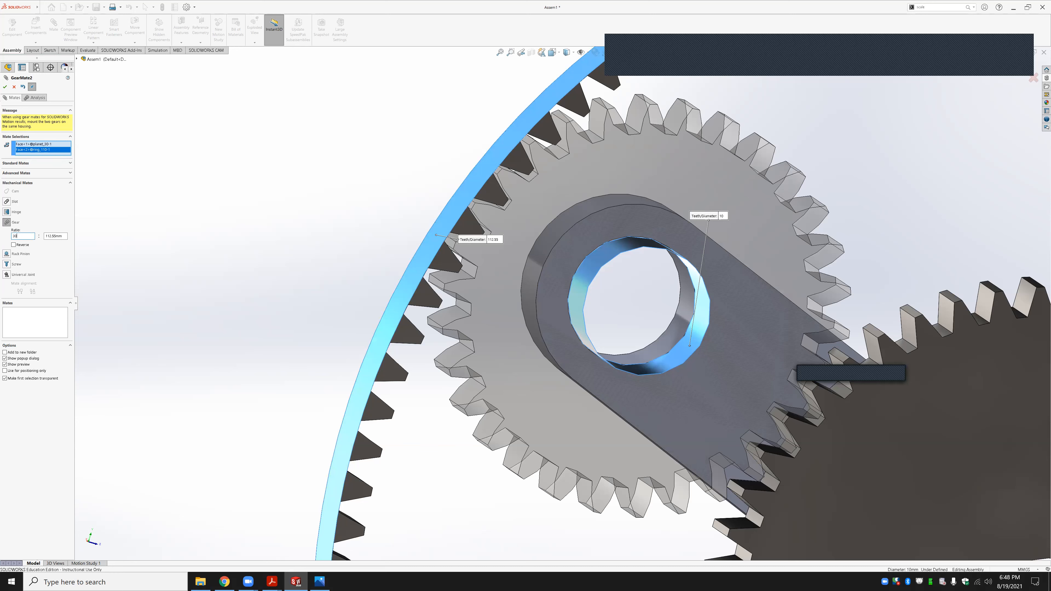
# Enter 30 as the planet gear's value in the planet-to-ring gear mate ratio and accept the mate
pyautogui.write('30')
pyautogui.press('Tab')
pyautogui.click(5, 86)
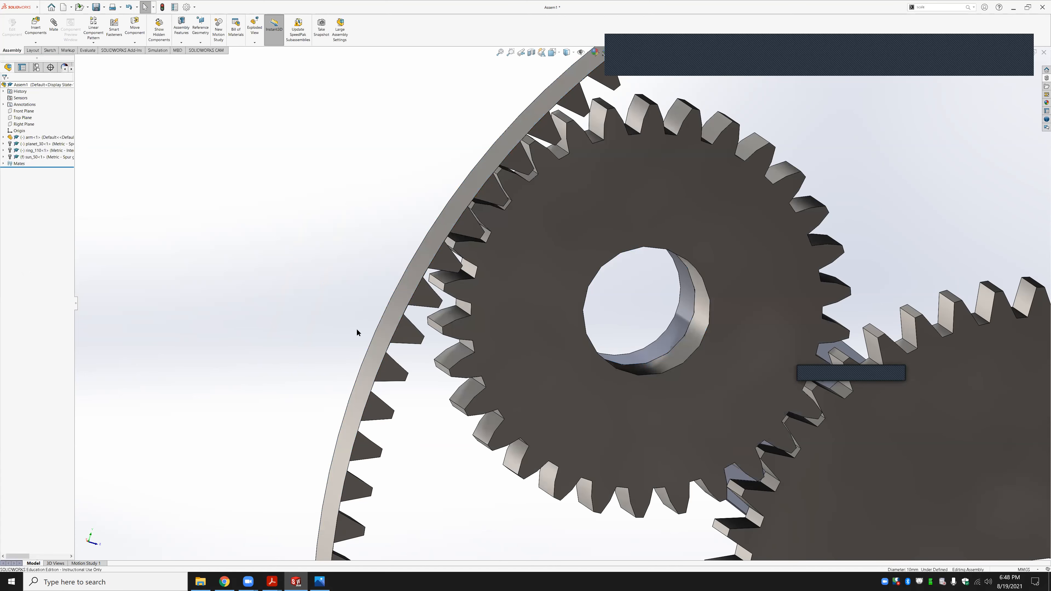
# Move the planet gear by hand to test the motion of the mated sun, planet and ring gears
pyautogui.scroll(2, 362, 332)
pyautogui.scroll(5, 568, 304)
pyautogui.scroll(-4, 612, 286)
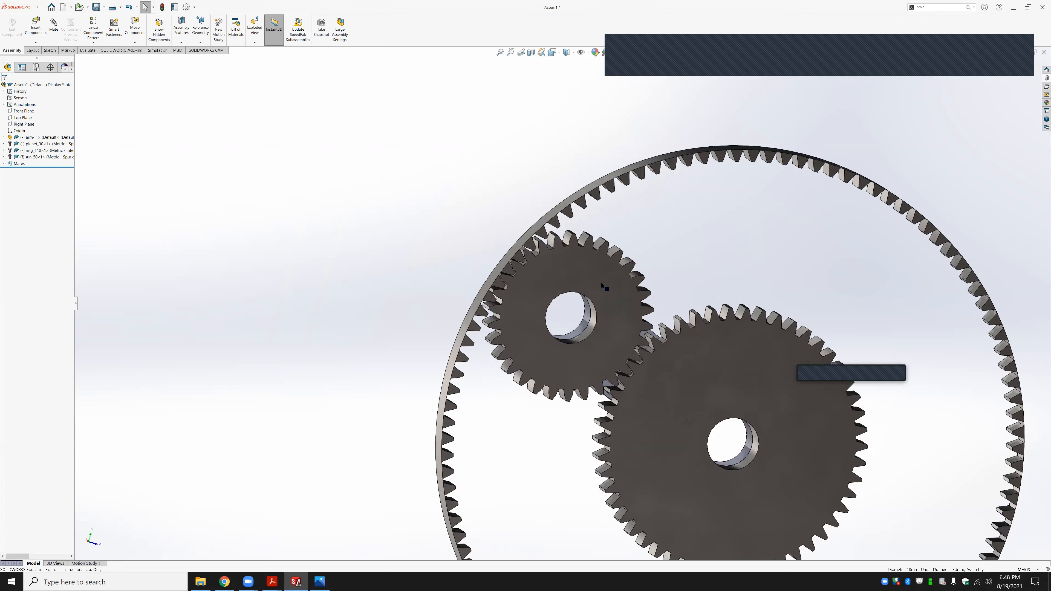
pyautogui.click(610, 304)
pyautogui.moveTo(610, 304); pyautogui.dragTo(579, 245)
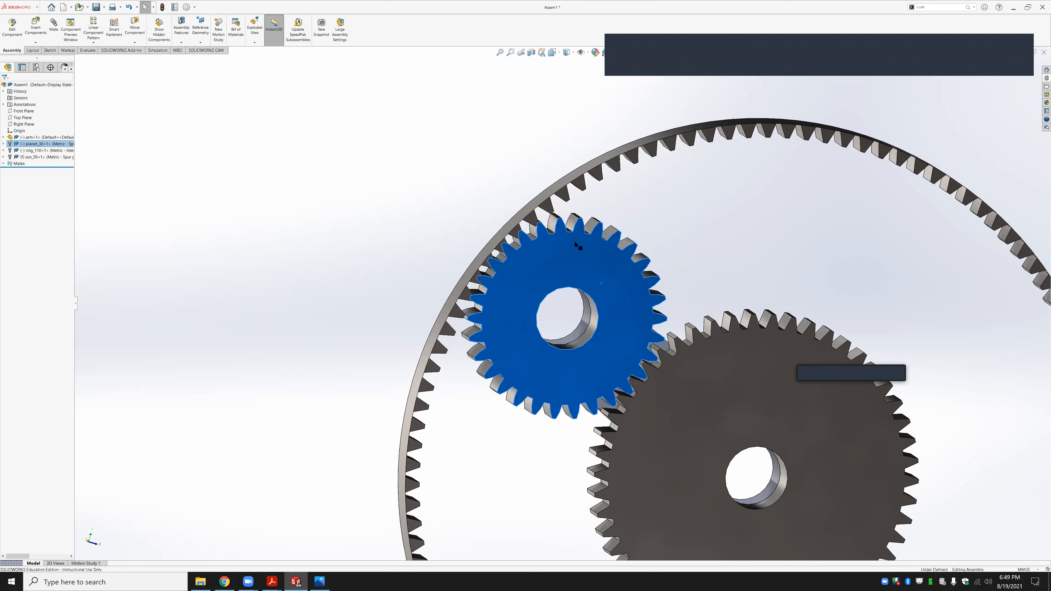
# Edit the planet-to-ring gear mate, reverse its rotation direction and accept the change
pyautogui.scroll(-3, 580, 228)
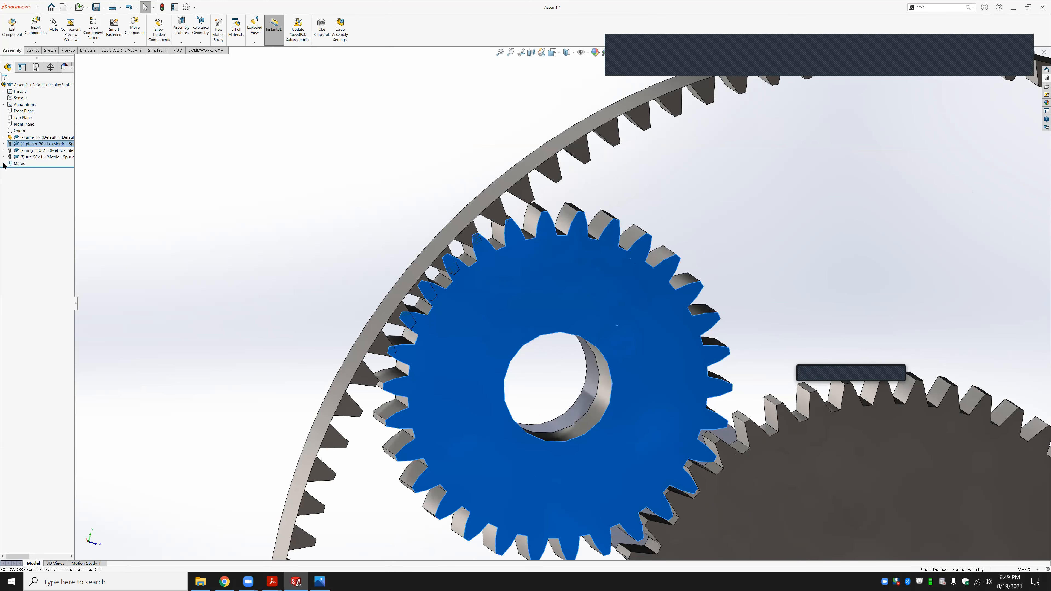
pyautogui.click(3, 164)
pyautogui.click(42, 209)
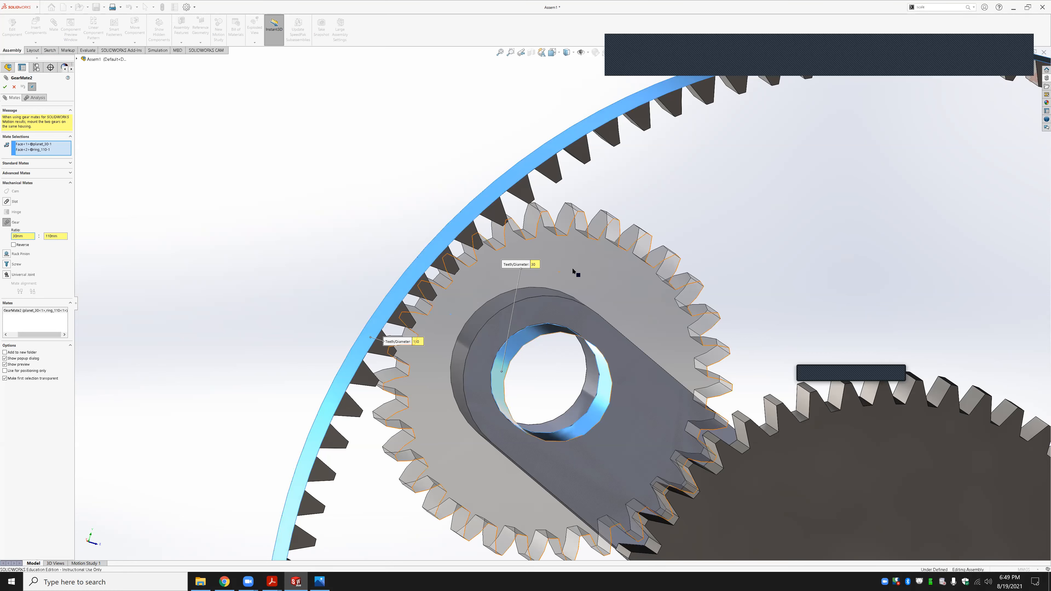
pyautogui.scroll(3, 575, 270)
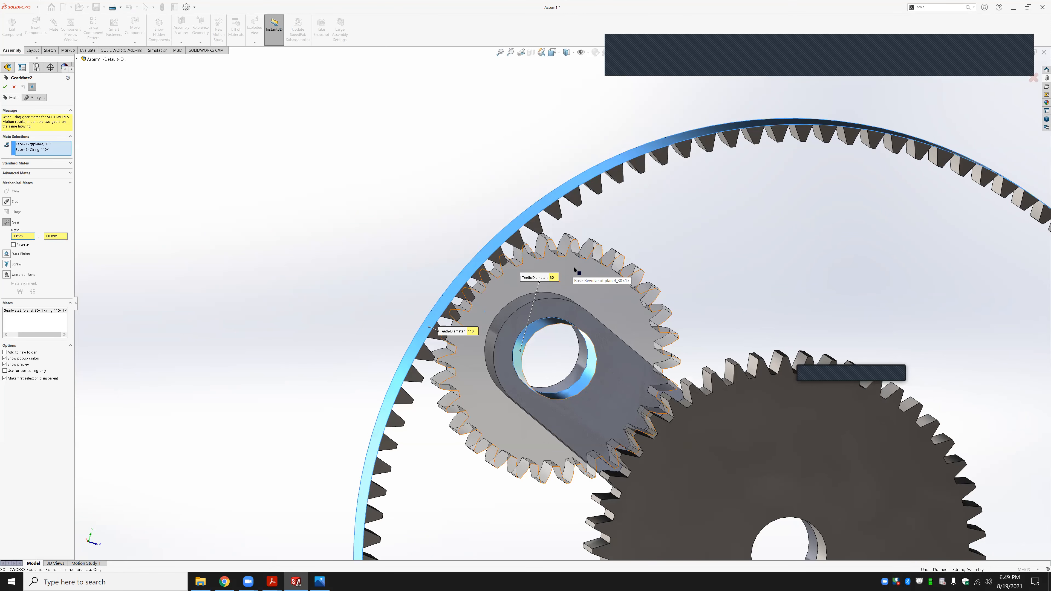
pyautogui.click(13, 244)
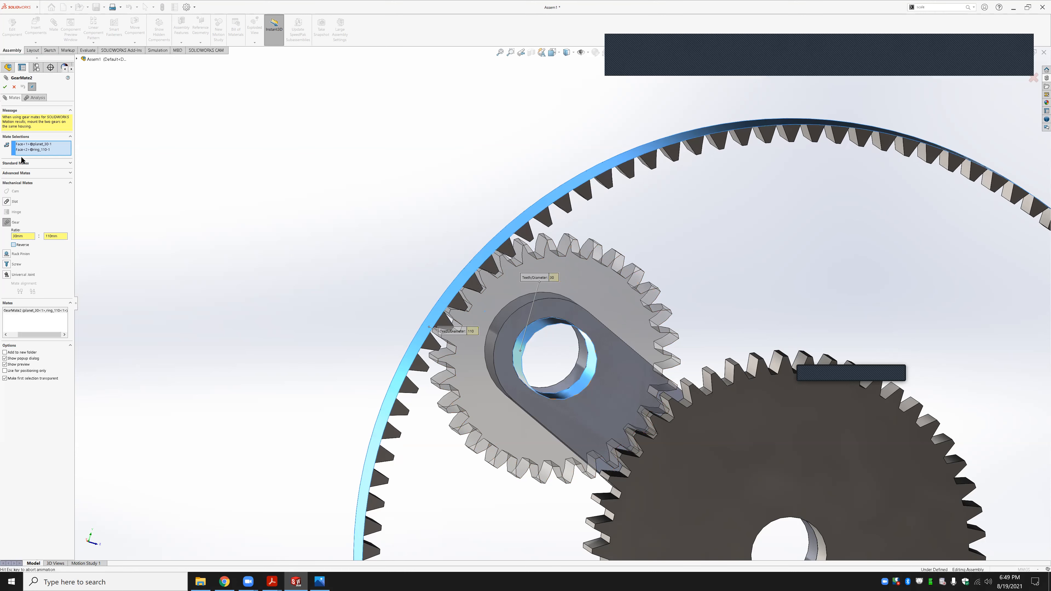
pyautogui.click(5, 87)
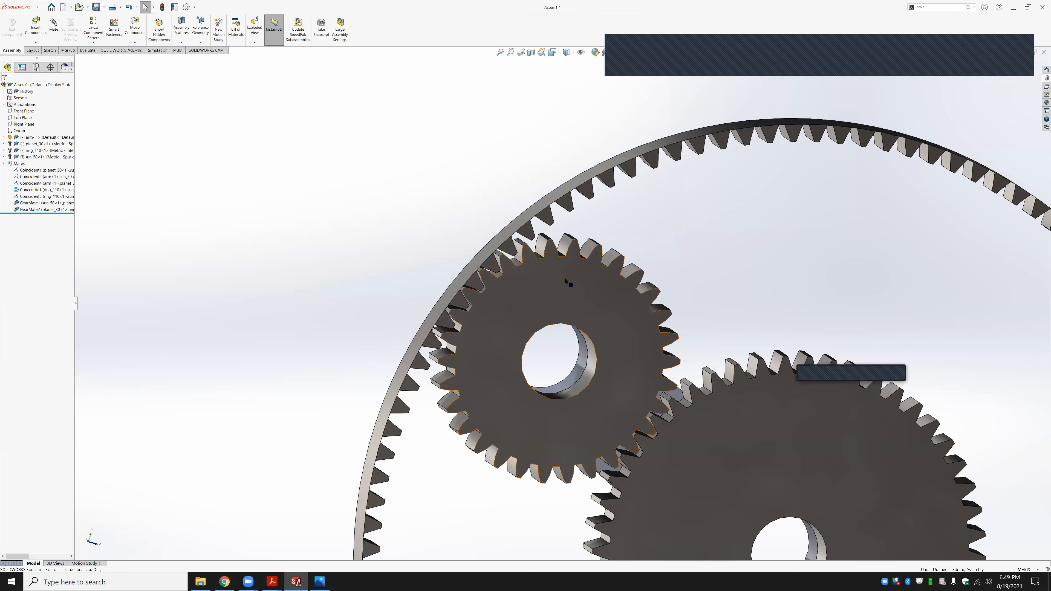
# Move the planet gear by hand around the sun gear to test the reversed planet-to-ring mate
pyautogui.moveTo(543, 278); pyautogui.dragTo(531, 377)
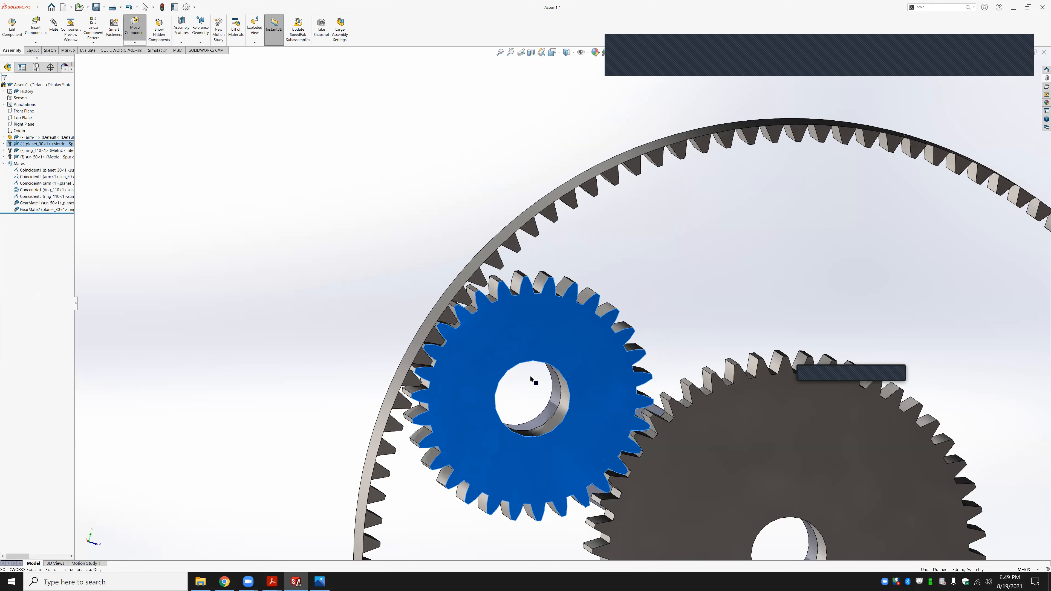
pyautogui.scroll(7, 560, 412)
pyautogui.scroll(-5, 555, 245)
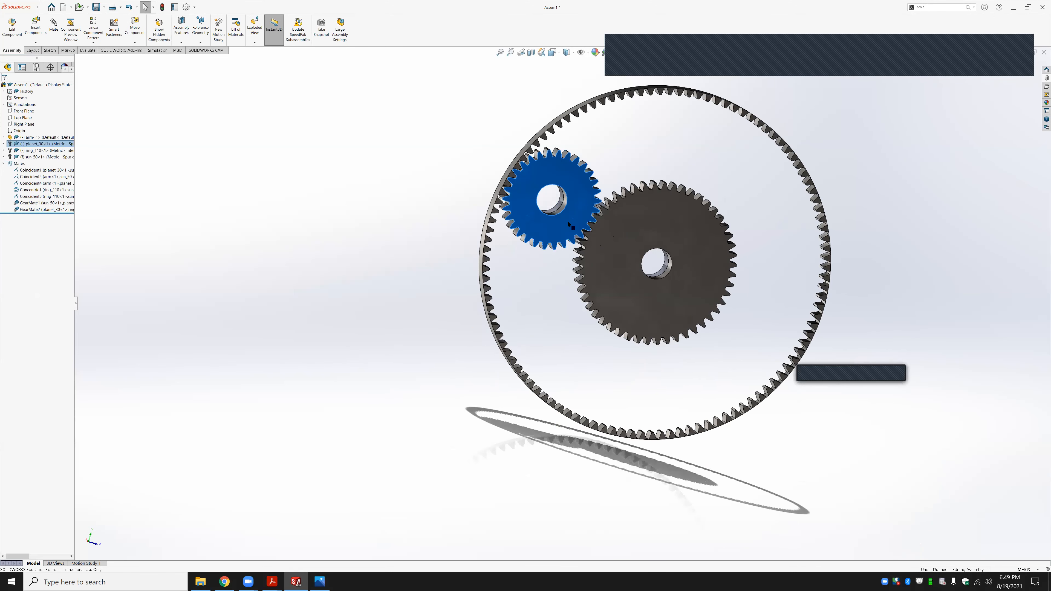
pyautogui.moveTo(563, 239); pyautogui.dragTo(566, 263)
# Examine the gear train at an angle, picking out the sun gear, planet gear, ring gear and arm in turn
pyautogui.scroll(-4, 462, 308)
pyautogui.moveTo(524, 259); pyautogui.dragTo(602, 269, button='middle')
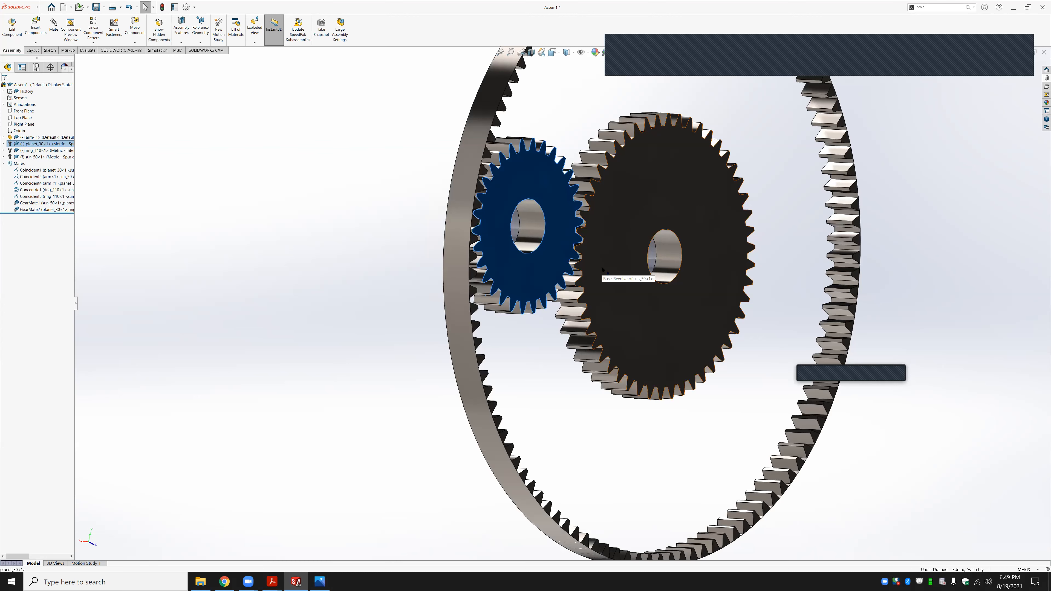
pyautogui.scroll(3, 655, 276)
pyautogui.moveTo(655, 276); pyautogui.dragTo(633, 271, button='middle')
pyautogui.click(630, 222)
pyautogui.click(497, 240)
pyautogui.moveTo(497, 240); pyautogui.dragTo(561, 246, button='middle')
pyautogui.click(588, 274)
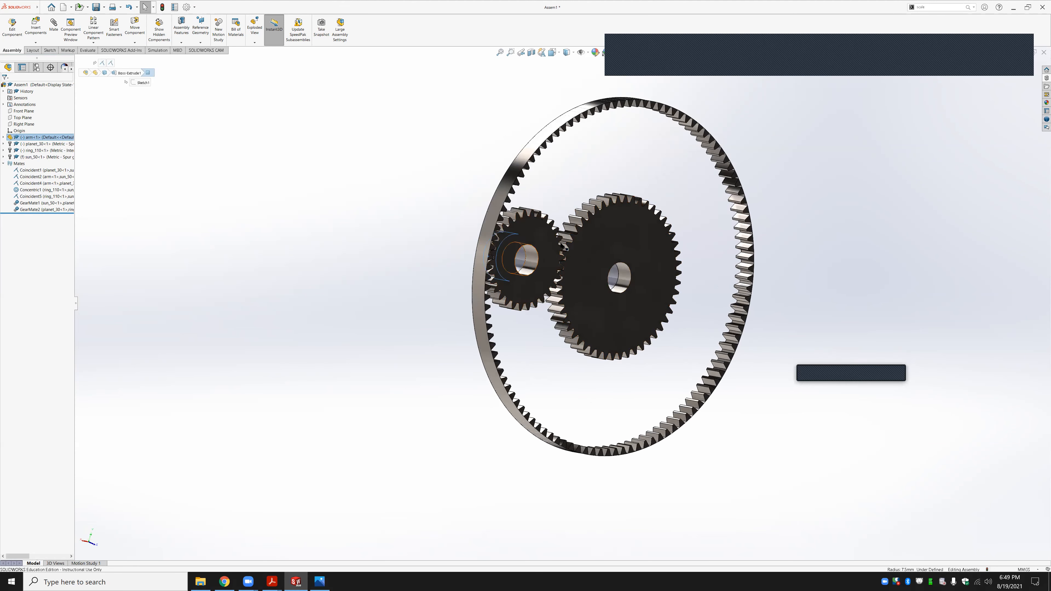
pyautogui.moveTo(513, 269); pyautogui.dragTo(602, 229, button='middle')
pyautogui.click(601, 228)
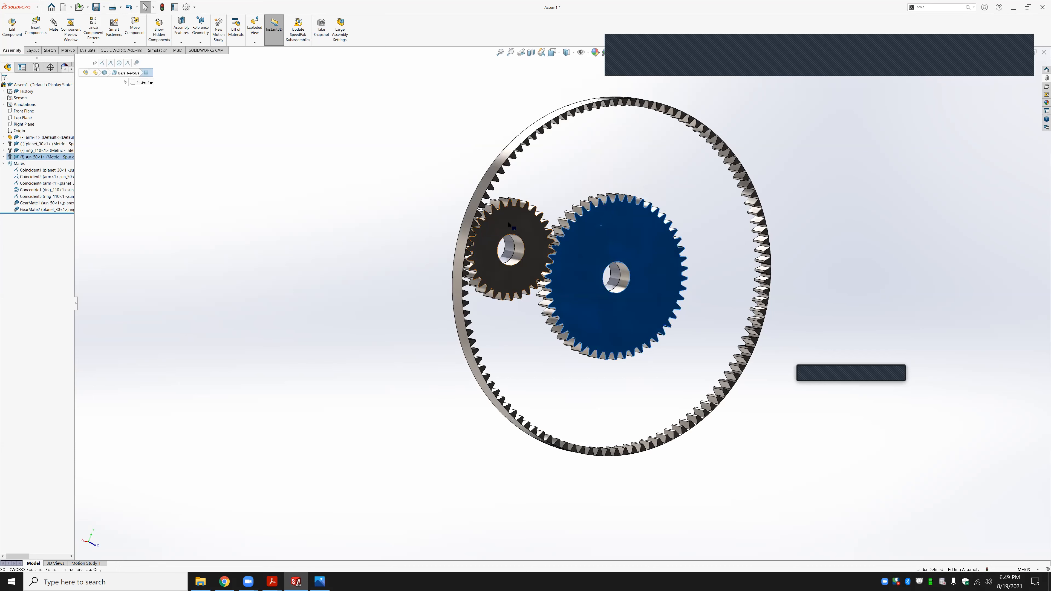
pyautogui.click(522, 220)
pyautogui.click(480, 193)
pyautogui.click(513, 212)
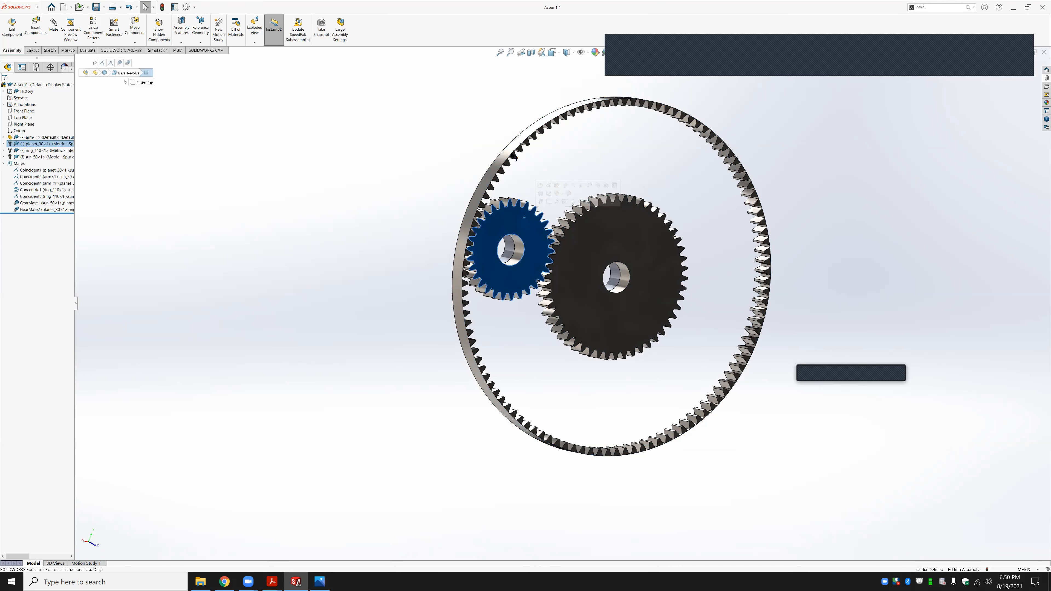
pyautogui.click(506, 159)
pyautogui.click(510, 250)
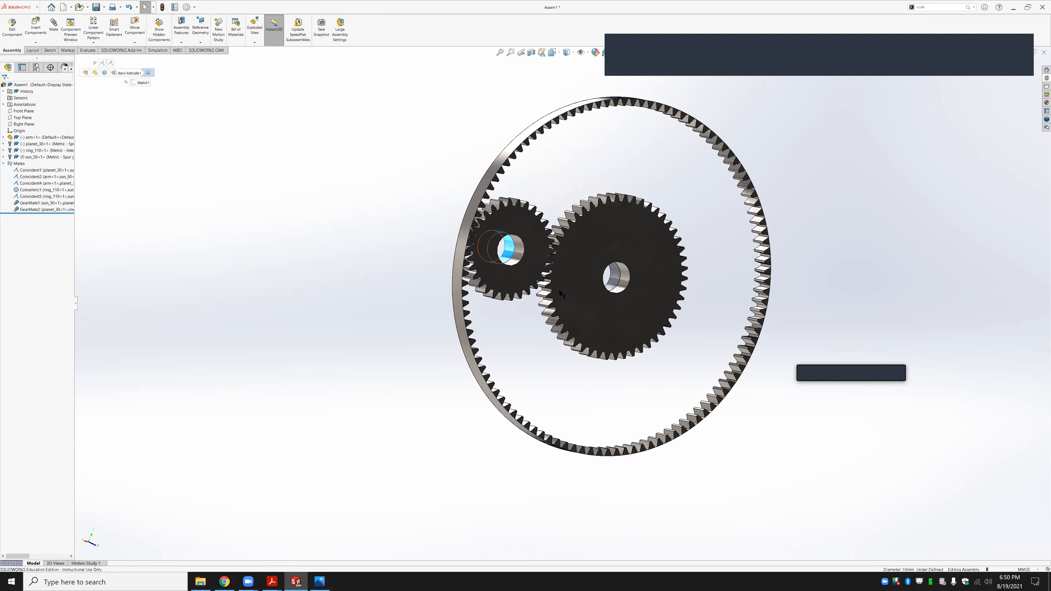
# Float the sun gear and fix the arm in place, testing the planet gear's motion by hand
pyautogui.rightClick(600, 241)
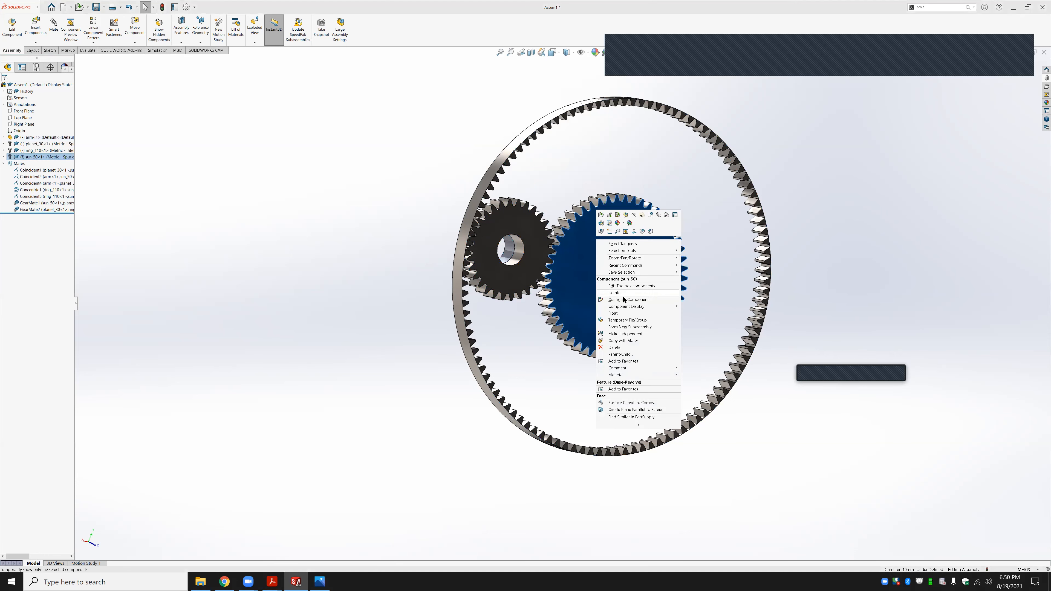
pyautogui.click(615, 310)
pyautogui.click(513, 249)
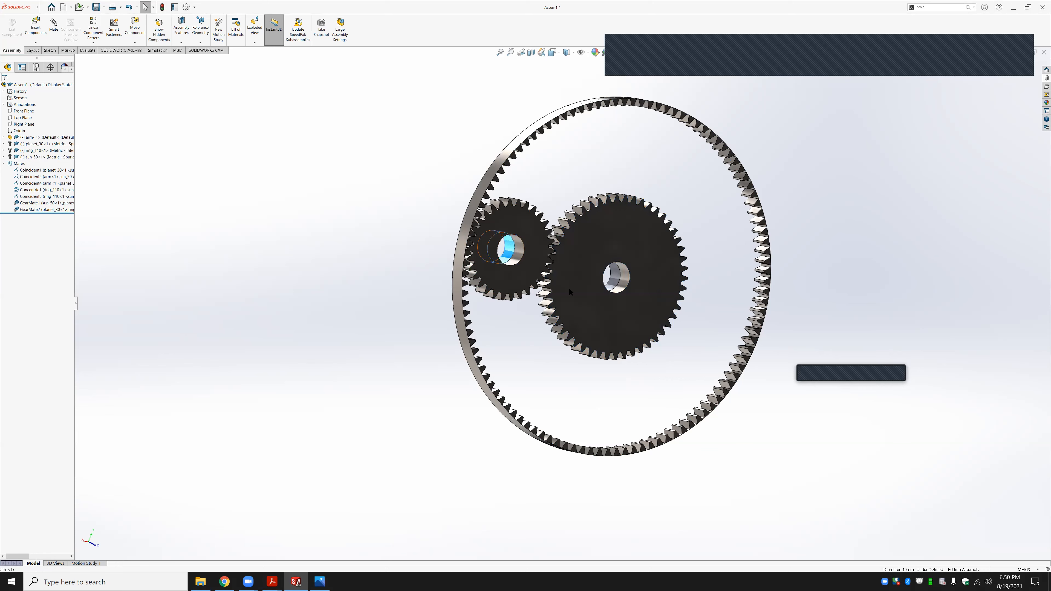
pyautogui.rightClick(512, 246)
pyautogui.click(539, 312)
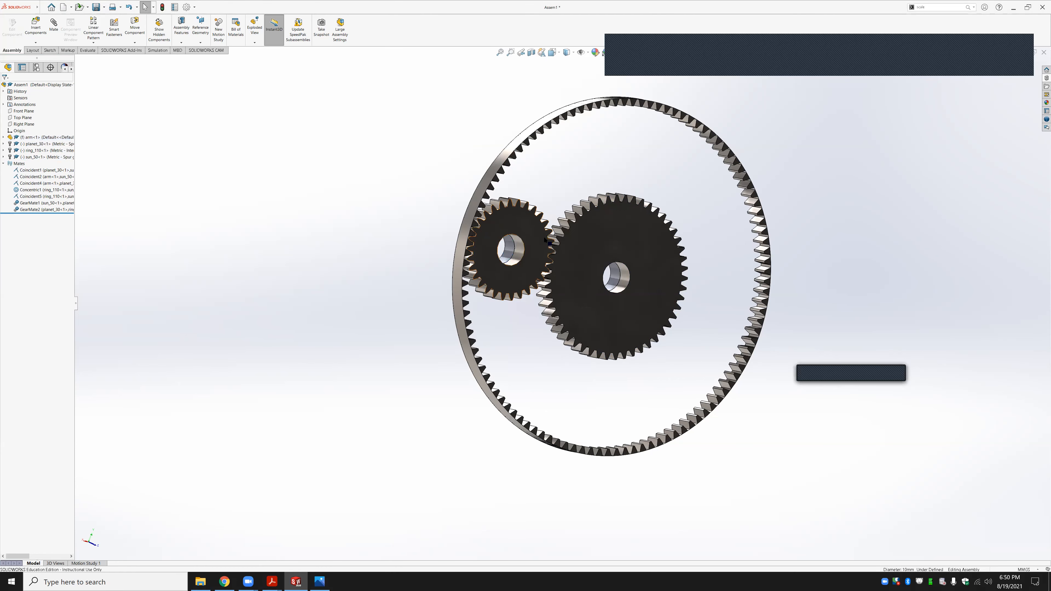
pyautogui.scroll(-3, 537, 272)
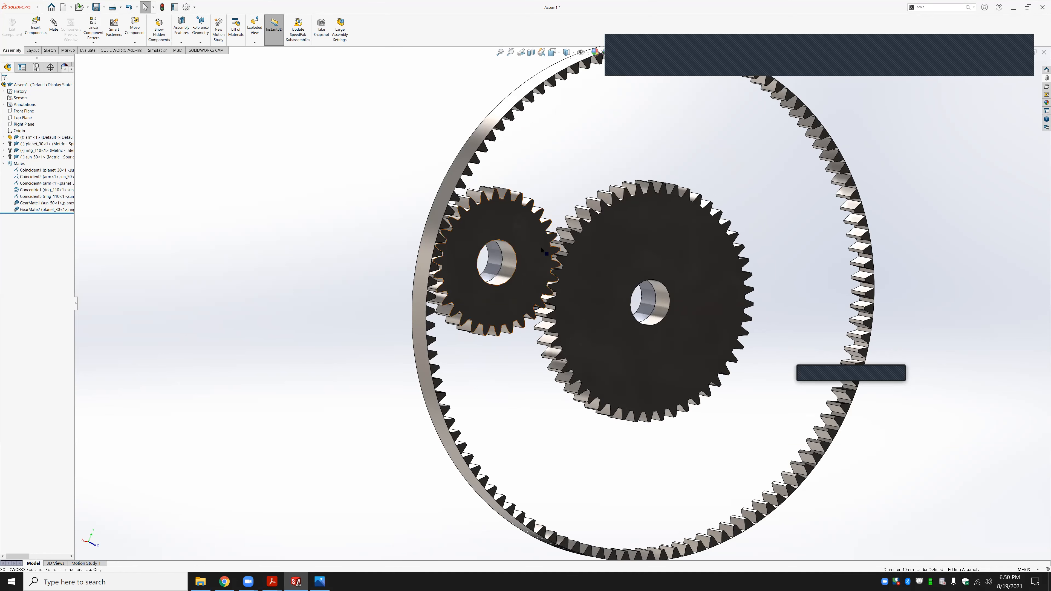
pyautogui.moveTo(542, 256); pyautogui.dragTo(528, 286)
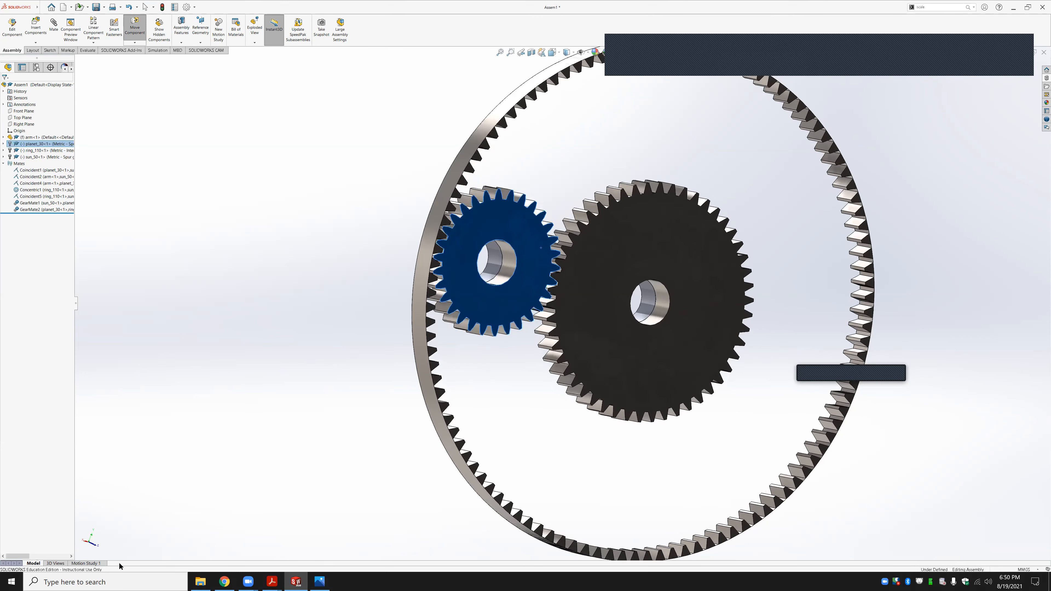
# Open Motion Study 1, enable the SOLIDWORKS Motion add-in and set the study type to Motion Analysis
pyautogui.click(86, 563)
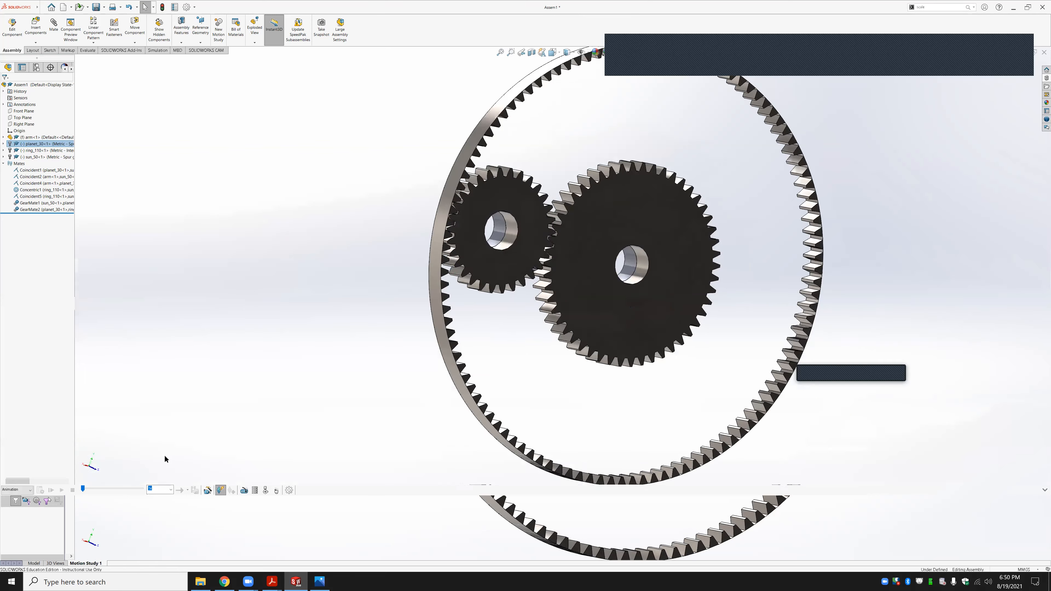
pyautogui.click(206, 50)
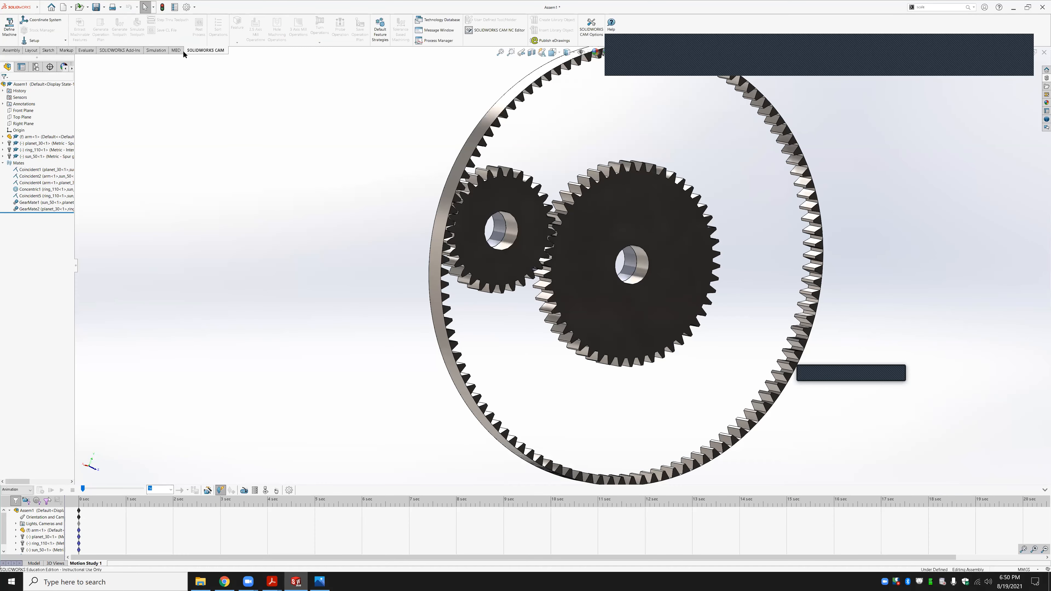
pyautogui.click(125, 50)
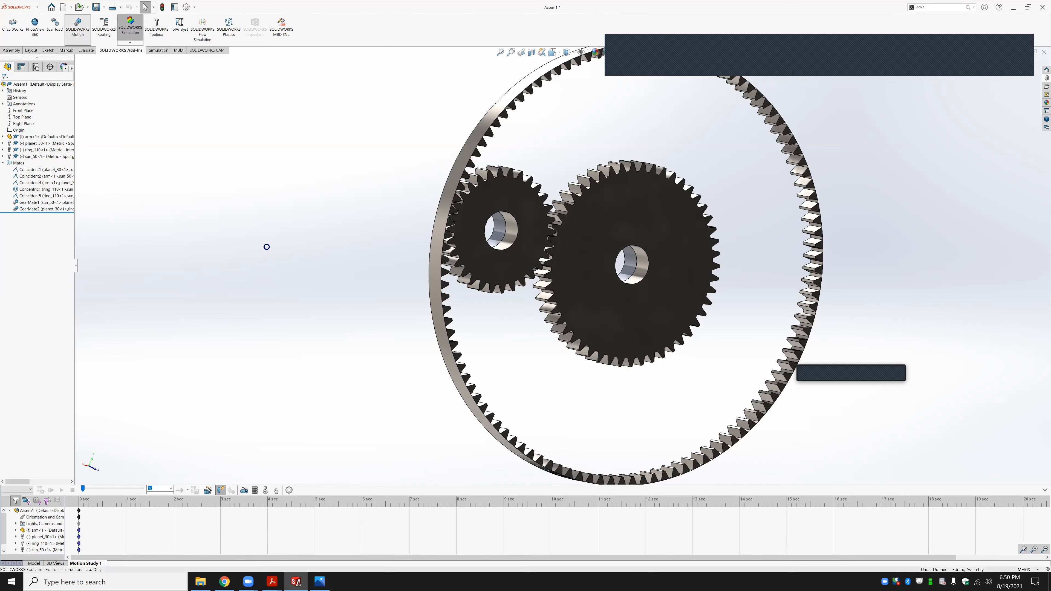
pyautogui.click(27, 490)
pyautogui.click(22, 513)
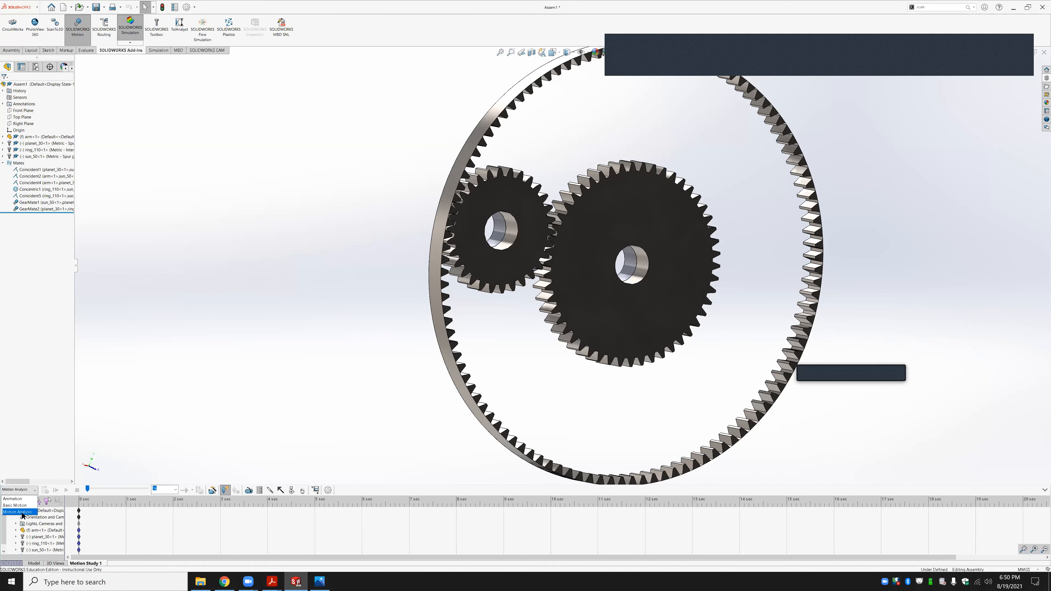
# Set the Motion Analysis frame rate to 300 frames per second in the motion study properties
pyautogui.click(328, 491)
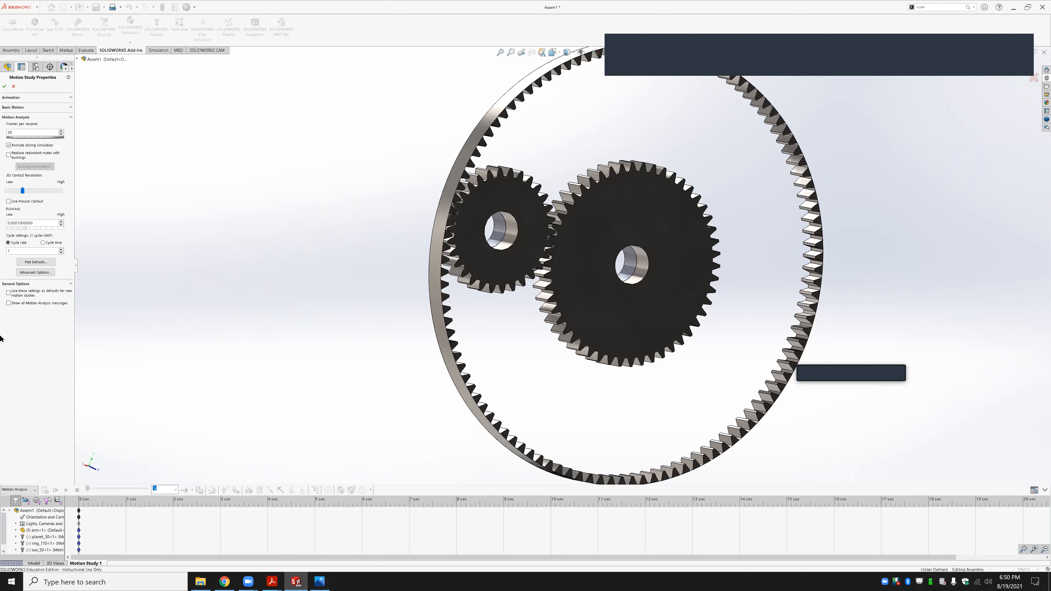
pyautogui.moveTo(17, 132); pyautogui.dragTo(1, 133)
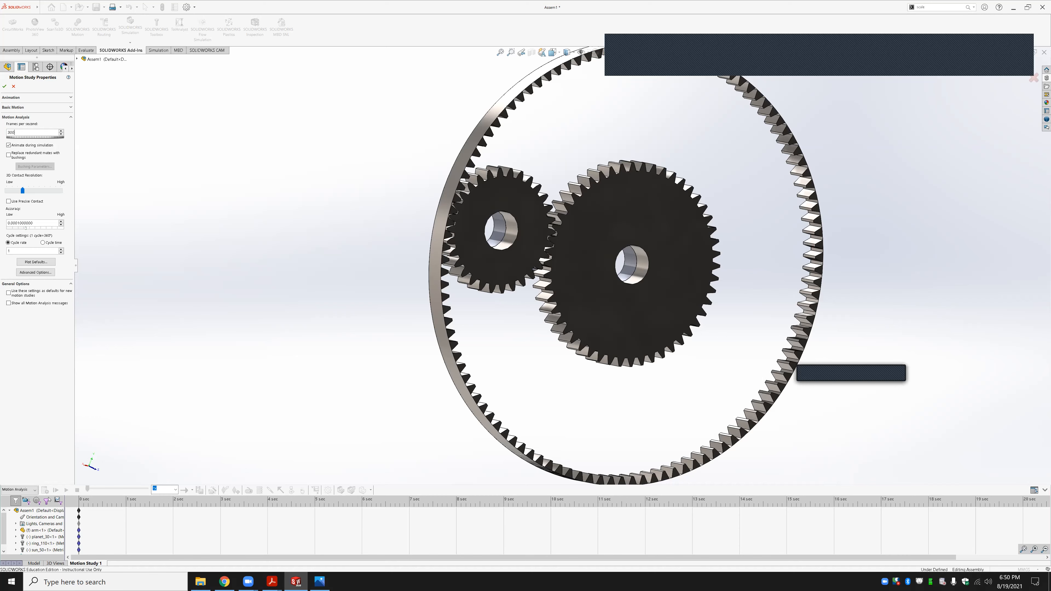
pyautogui.click(4, 86)
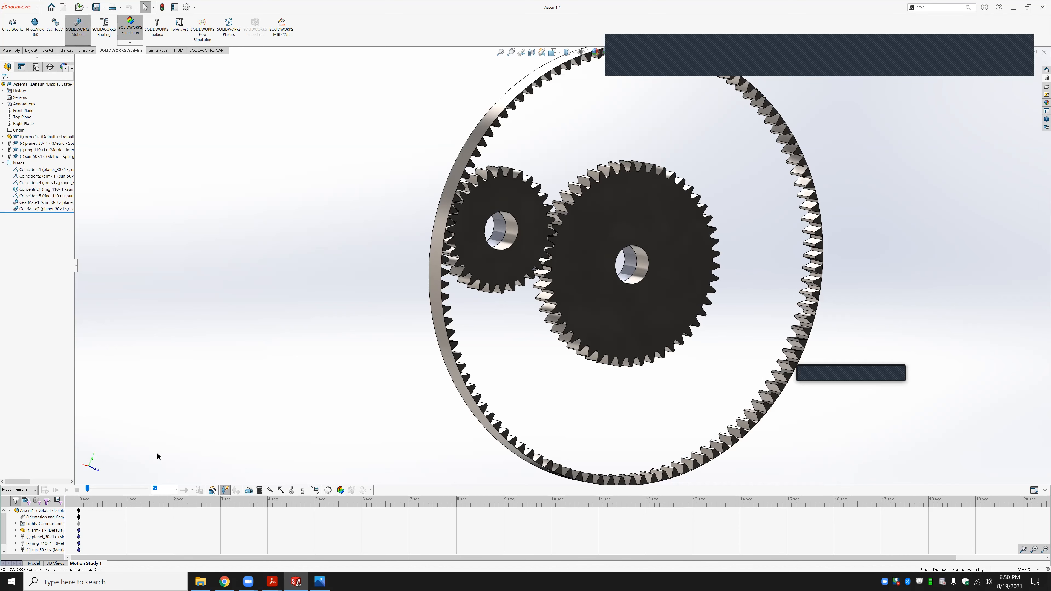
# Add a rotary motor on the sun gear's front face at a constant speed of 100 RPM
pyautogui.click(249, 490)
pyautogui.click(591, 248)
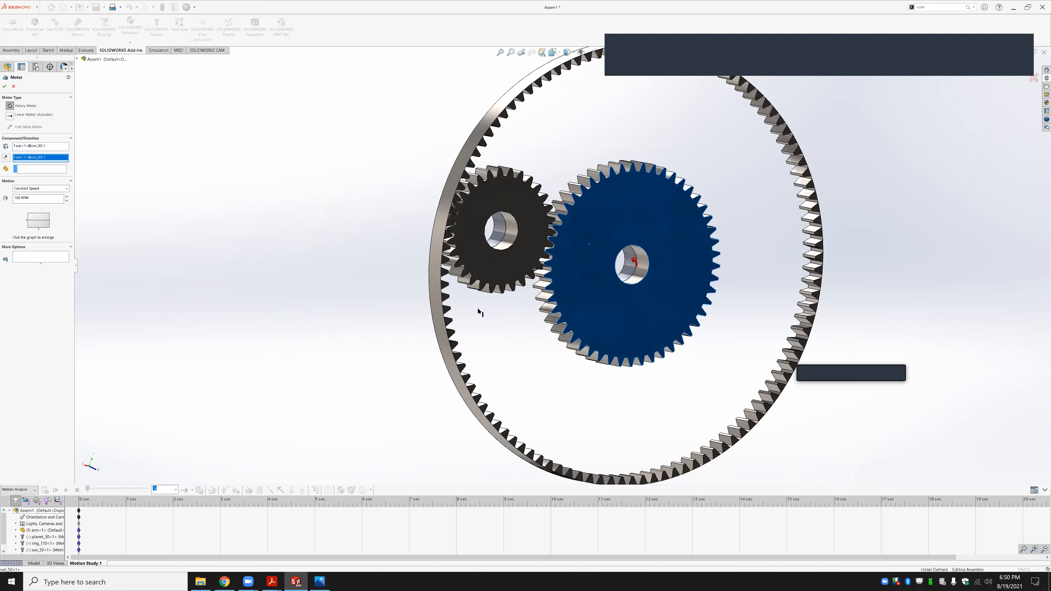
pyautogui.click(4, 87)
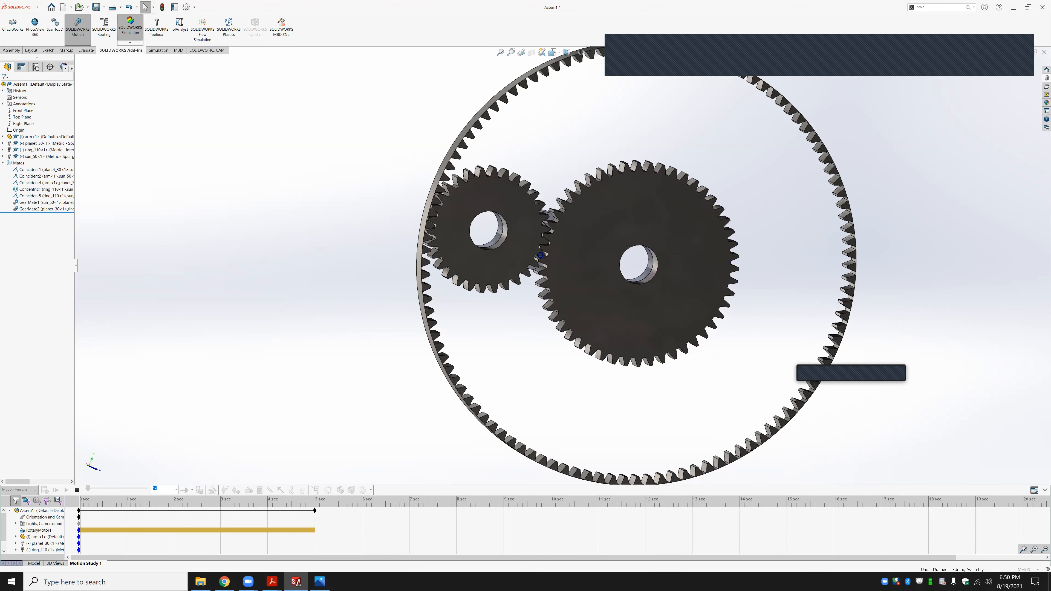
# Calculate the motion study while watching the gears mesh, stop it partway and return to the model
pyautogui.scroll(-4, 551, 270)
pyautogui.scroll(5, 692, 295)
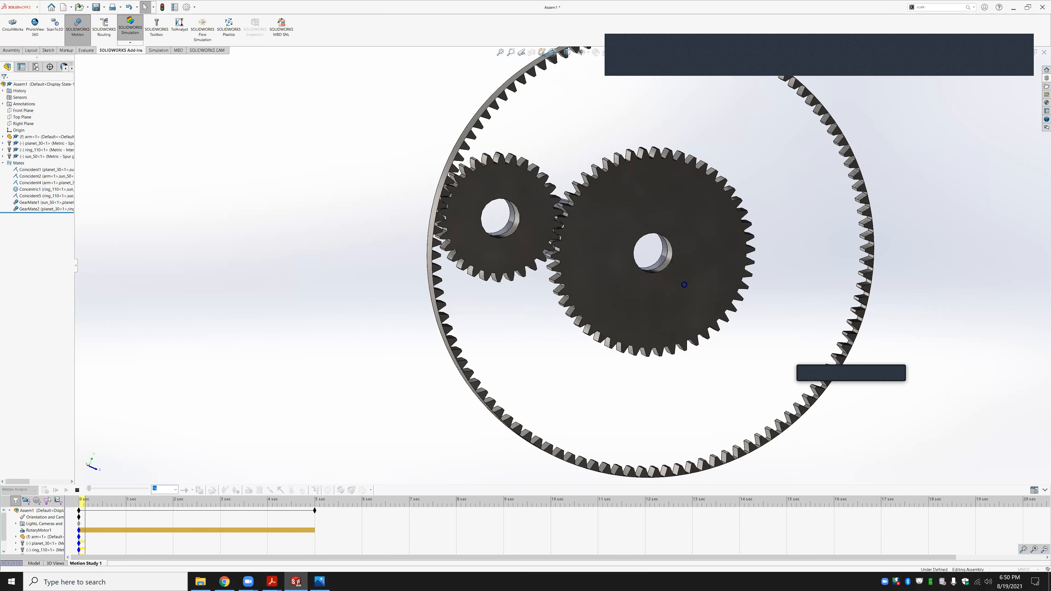
pyautogui.scroll(-1, 685, 286)
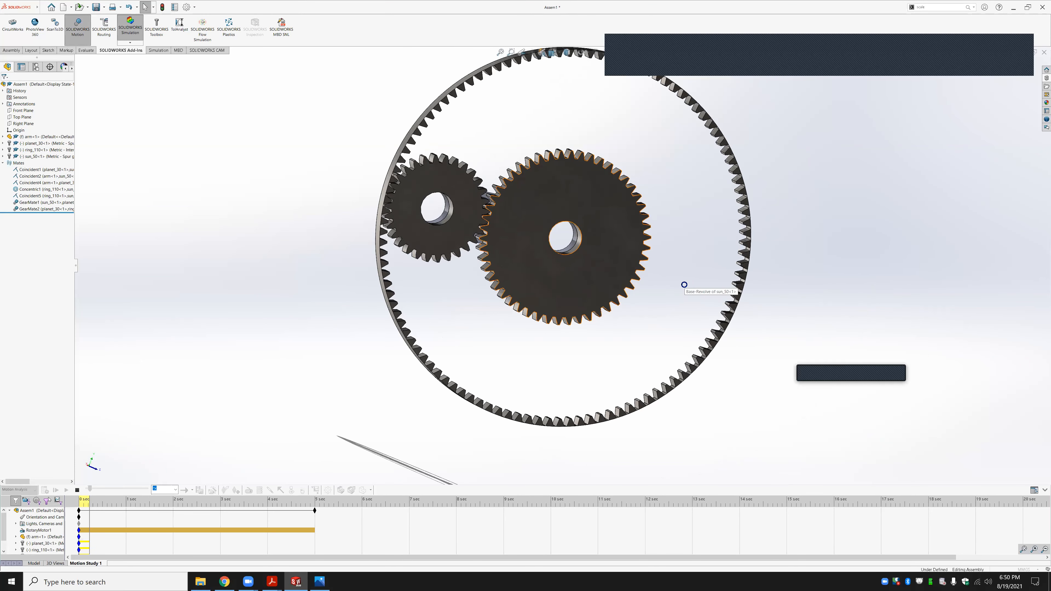
pyautogui.scroll(3, 626, 235)
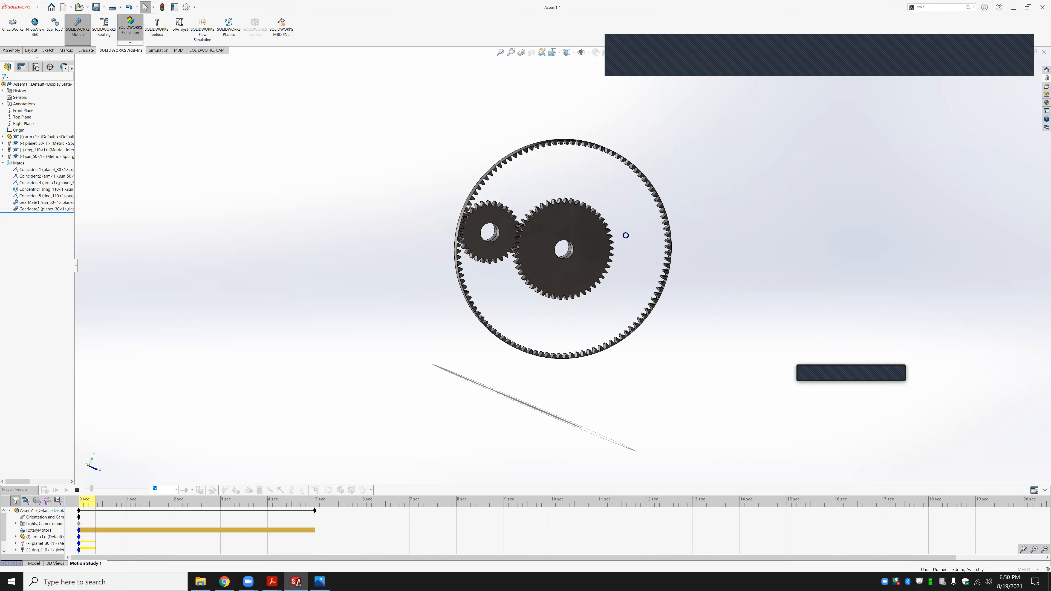
pyautogui.scroll(-2, 626, 235)
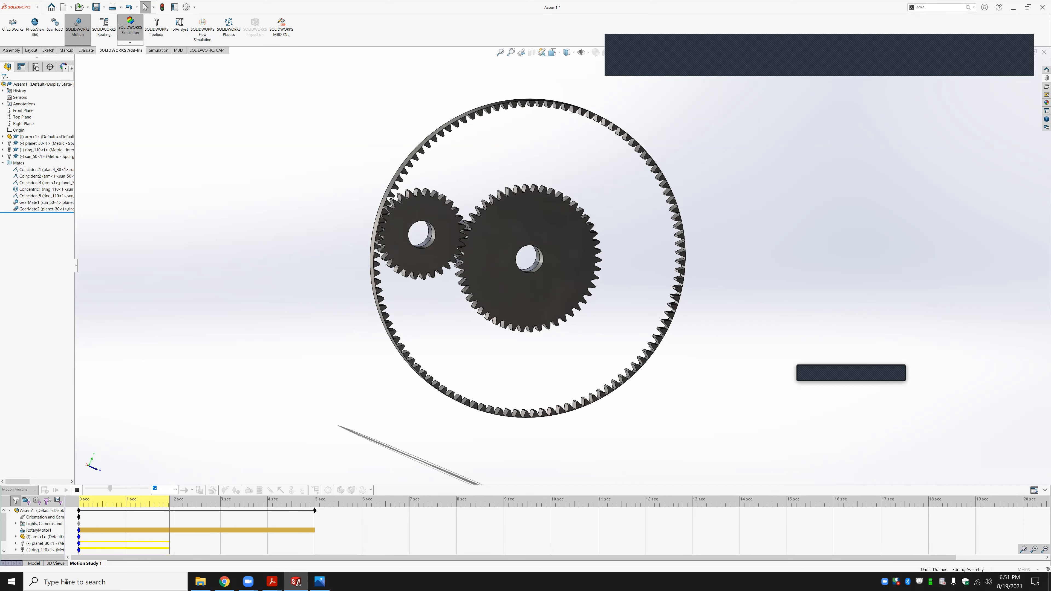
pyautogui.click(77, 490)
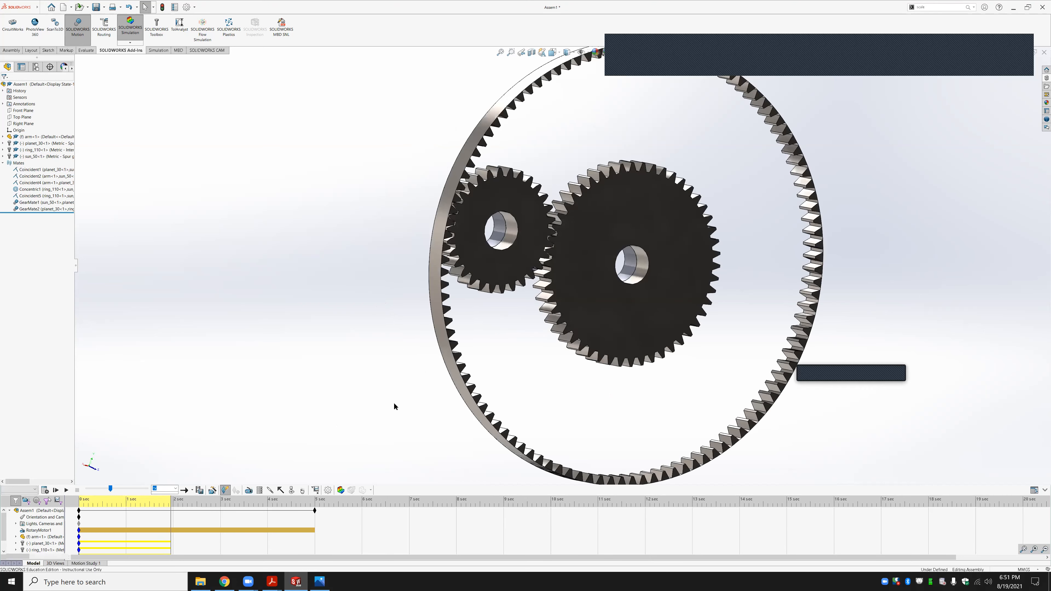
pyautogui.scroll(4, 615, 307)
pyautogui.scroll(-1, 664, 299)
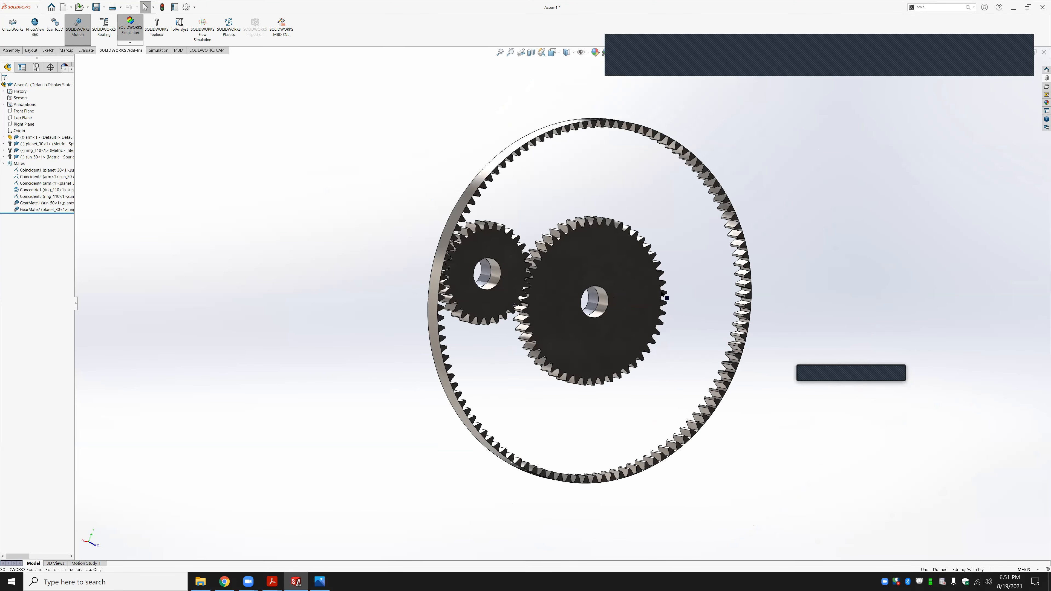
pyautogui.scroll(-2, 661, 302)
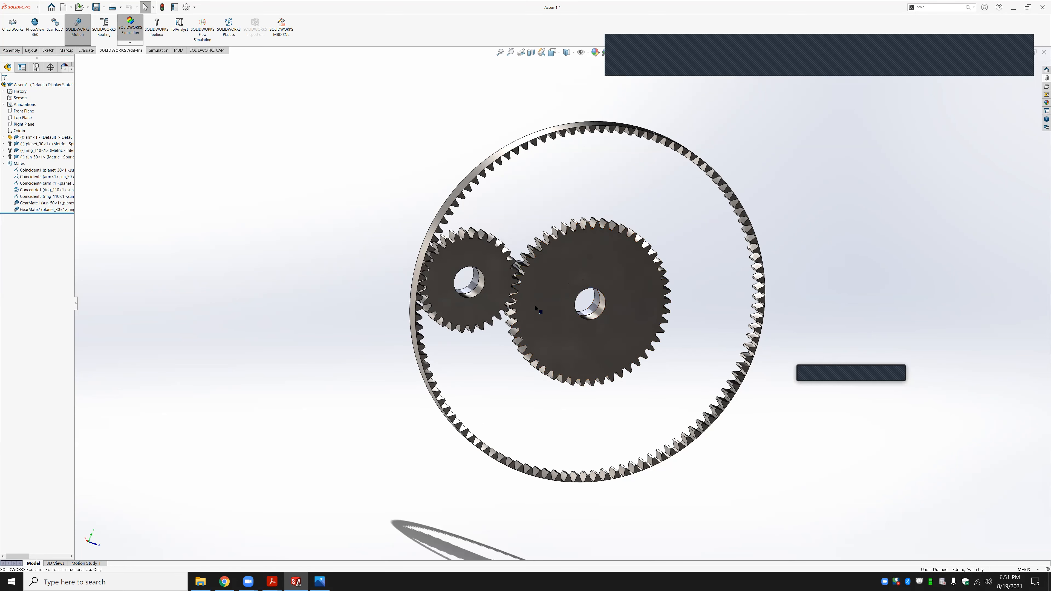
pyautogui.moveTo(546, 295); pyautogui.dragTo(592, 265, button='middle')
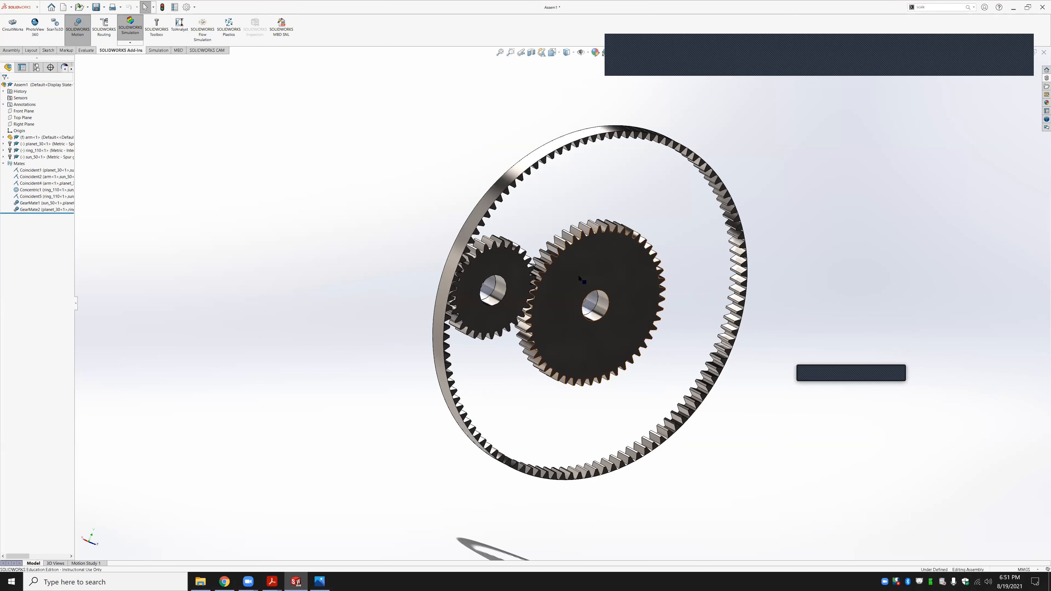
pyautogui.scroll(-3, 580, 275)
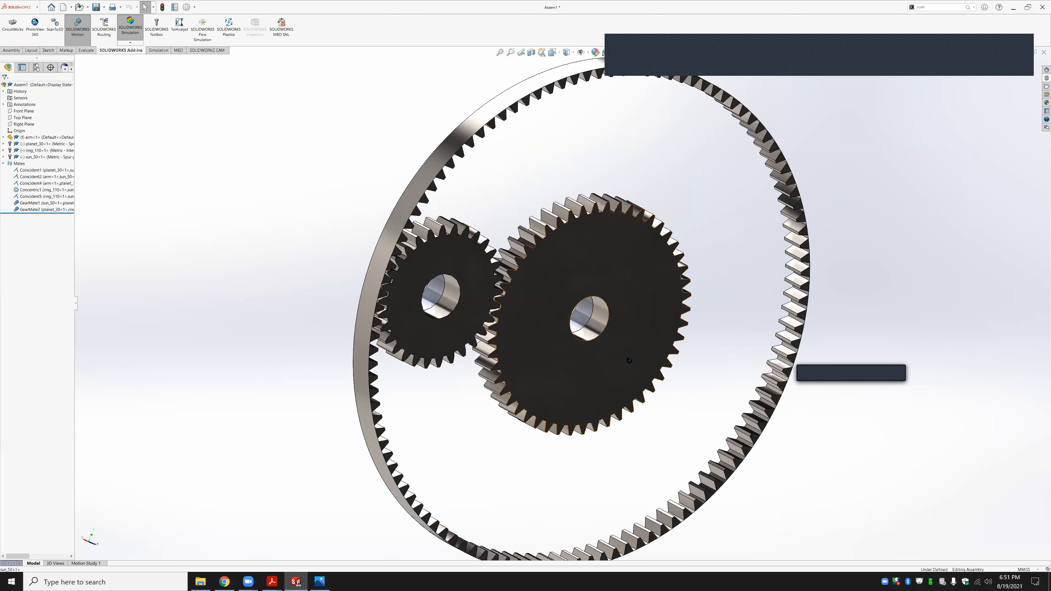
# Make the sun gear transparent so the arm behind it can be seen
pyautogui.moveTo(570, 259); pyautogui.dragTo(655, 331, button='middle')
pyautogui.click(523, 261)
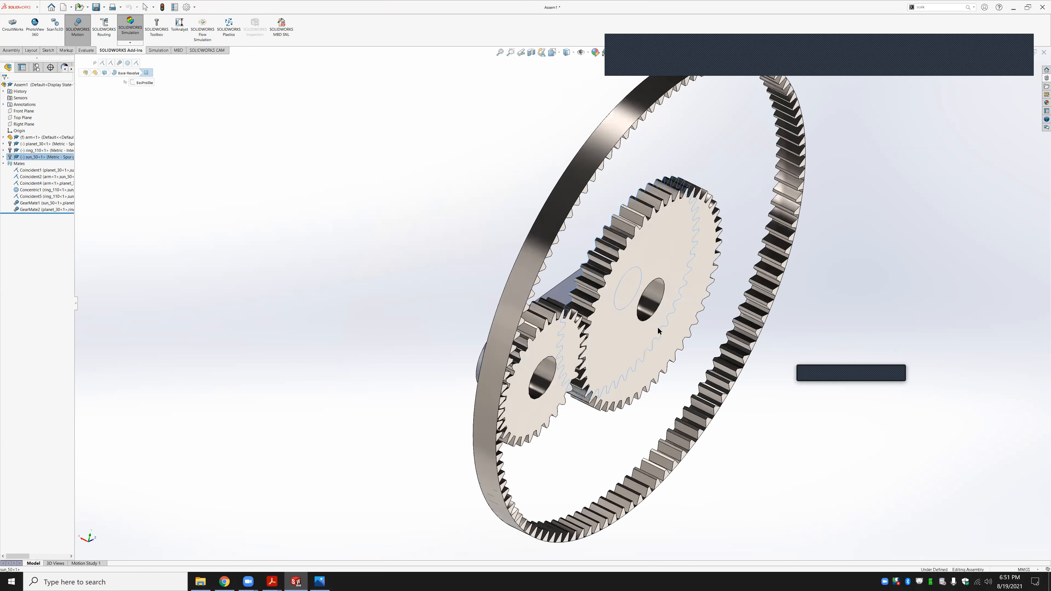
pyautogui.scroll(-4, 689, 309)
pyautogui.click(692, 306)
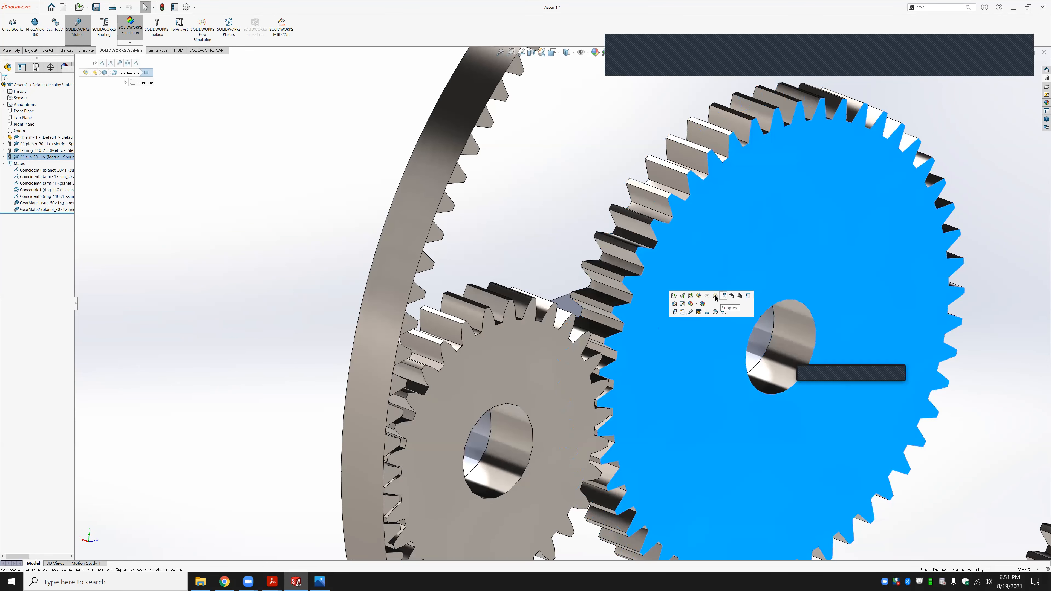
pyautogui.click(716, 297)
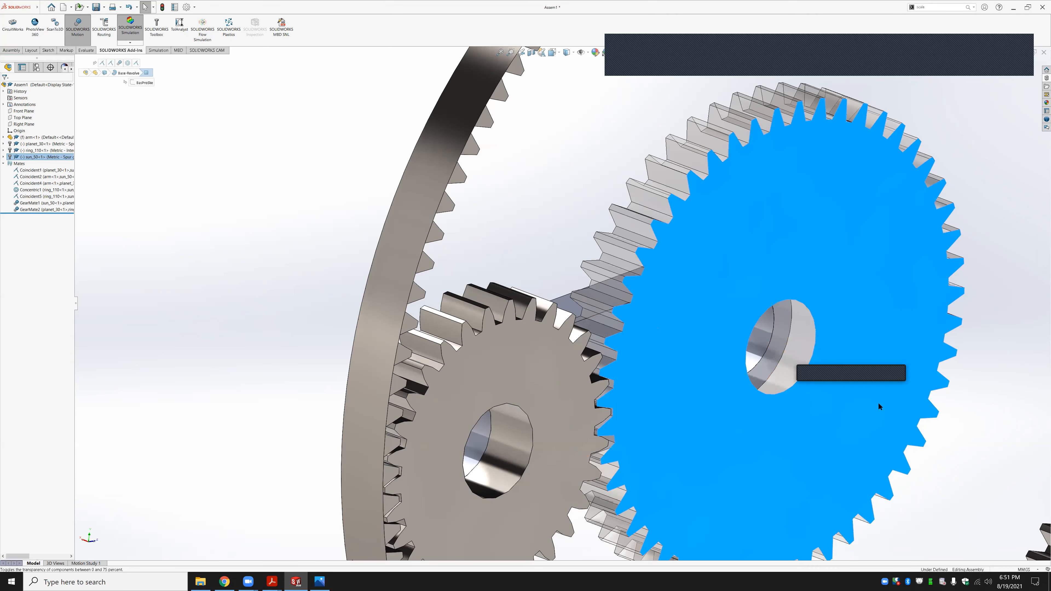
# Examine the arm connecting the sun and planet gears from the front and from behind
pyautogui.click(696, 391)
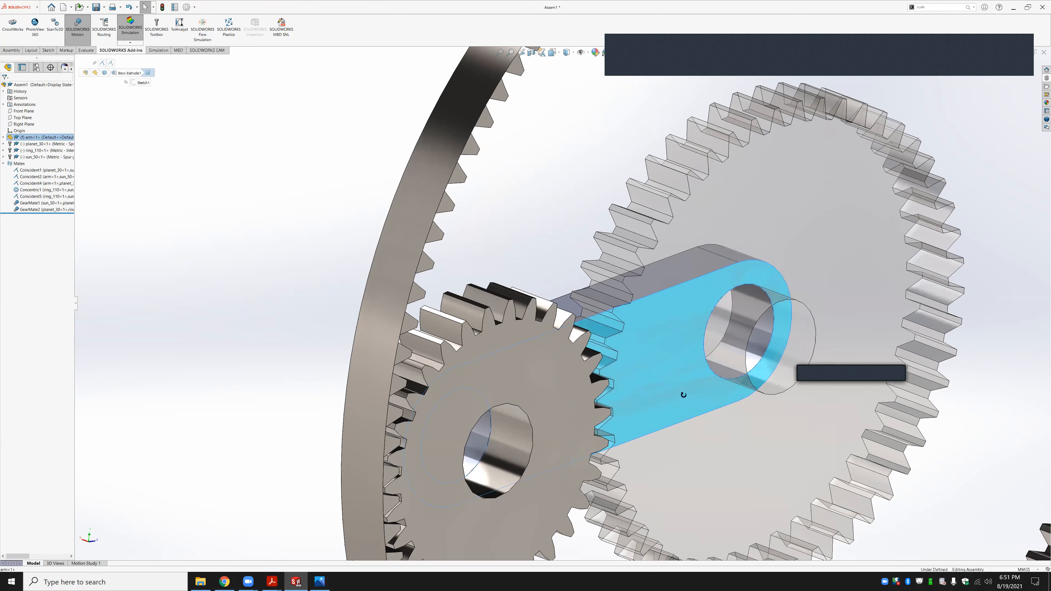
pyautogui.moveTo(683, 392); pyautogui.dragTo(664, 319)
pyautogui.moveTo(673, 321); pyautogui.dragTo(805, 157, button='middle')
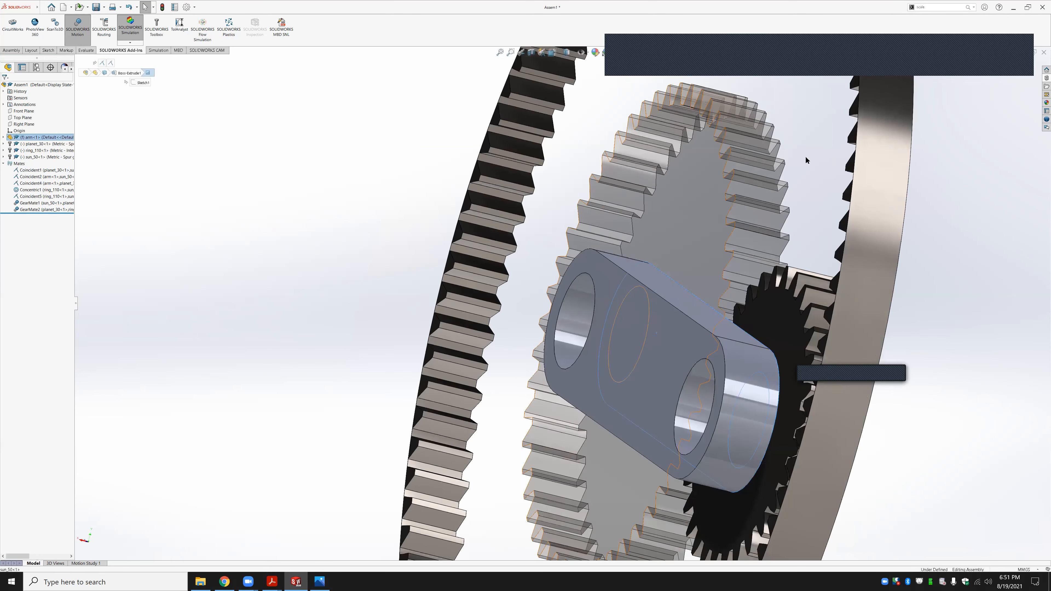
pyautogui.click(699, 203)
pyautogui.click(804, 160)
pyautogui.moveTo(774, 336); pyautogui.dragTo(677, 310)
pyautogui.moveTo(678, 310); pyautogui.dragTo(934, 405, button='middle')
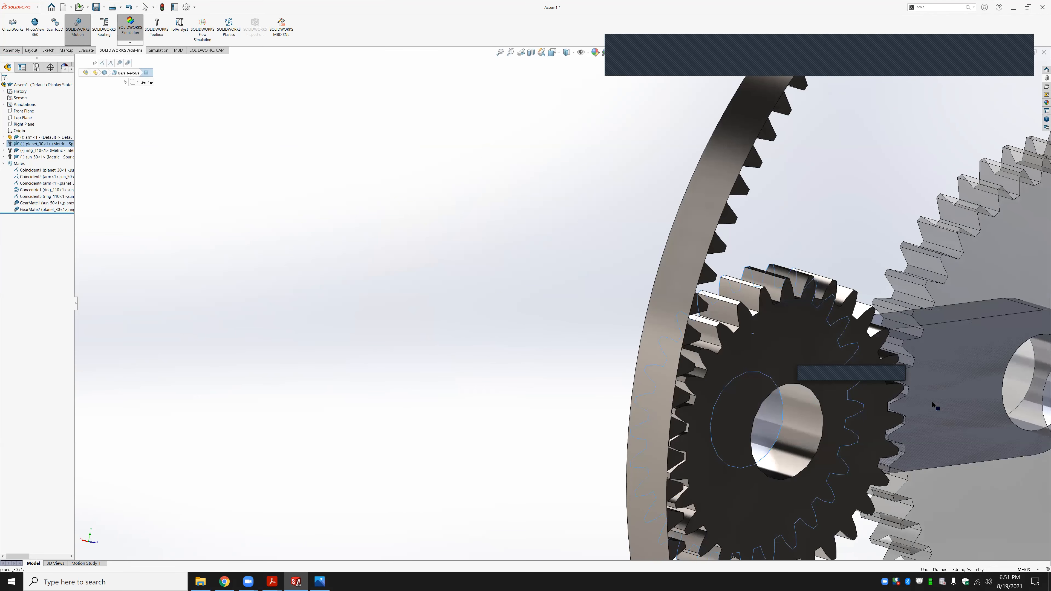
pyautogui.click(776, 225)
pyautogui.scroll(3, 776, 225)
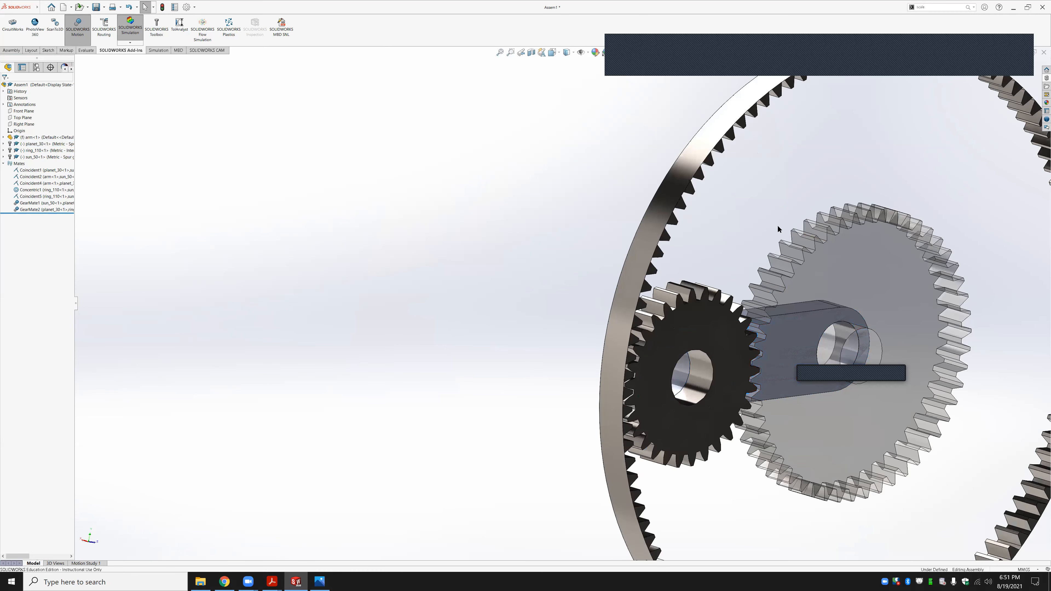
# Turn off the sun gear's transparency and clear the selection
pyautogui.click(876, 235)
pyautogui.click(930, 199)
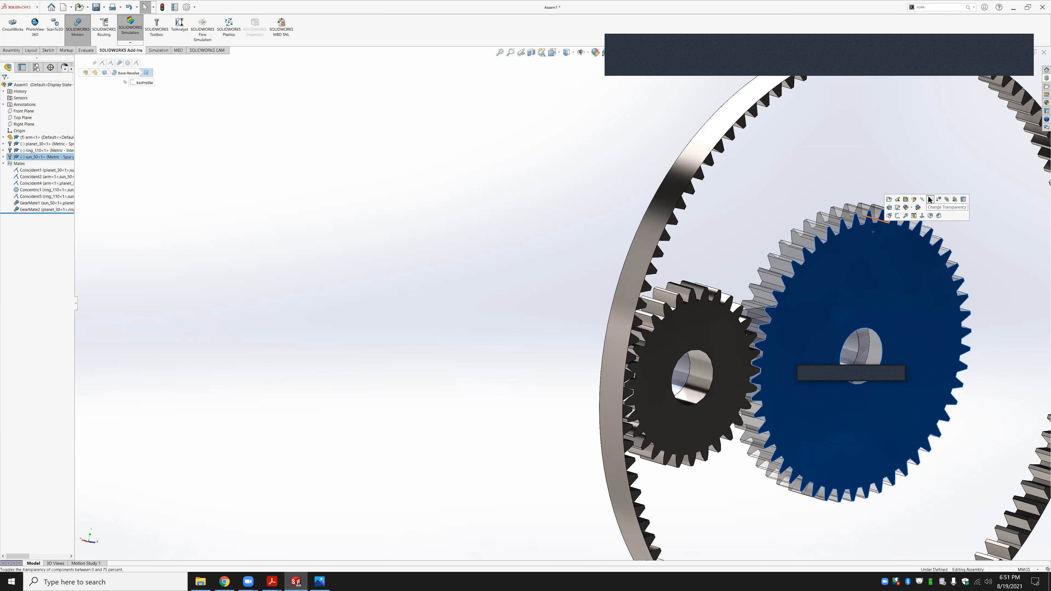
pyautogui.click(896, 183)
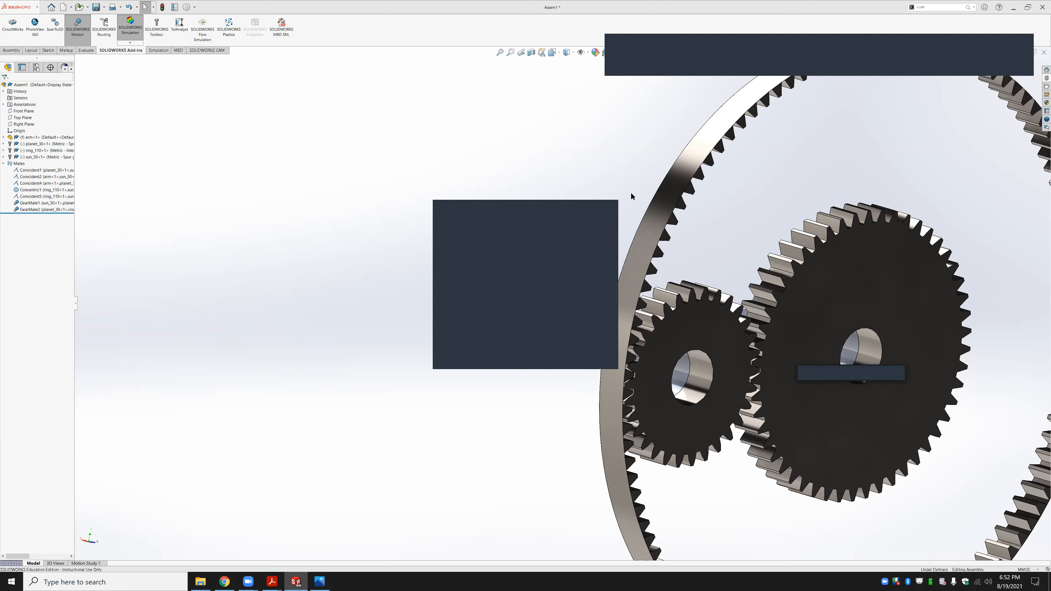
# Inspect the front faces of the sun and planet gears, the ring gear's outer rim and the sun gear's bore
pyautogui.press('XF86AudioRaiseVolume')
pyautogui.click(612, 208)
pyautogui.scroll(3, 542, 283)
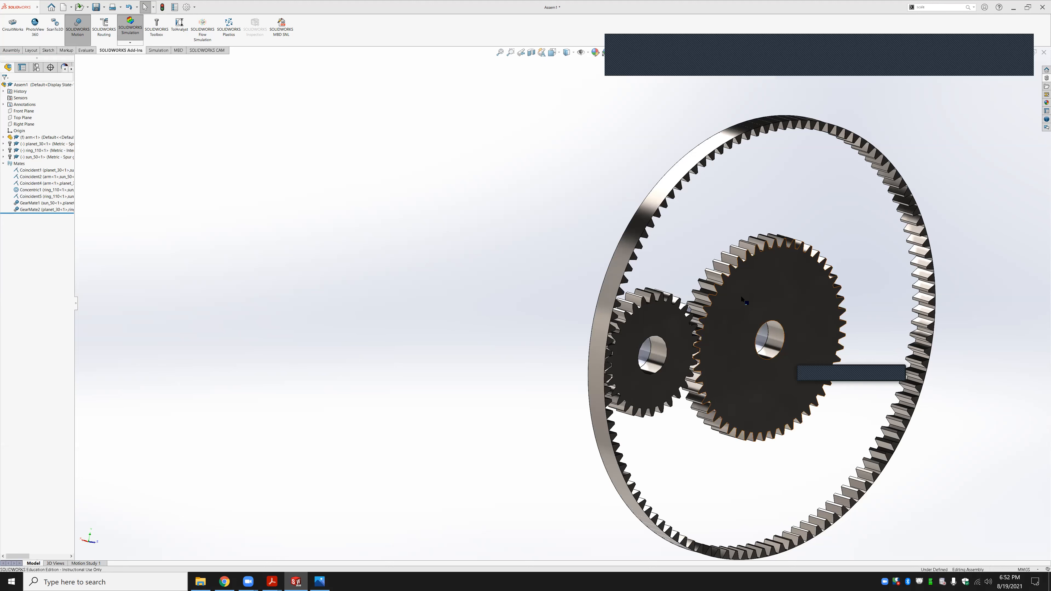
pyautogui.click(740, 307)
pyautogui.keyDown('ctrl'); pyautogui.click(685, 336); pyautogui.keyUp('ctrl')
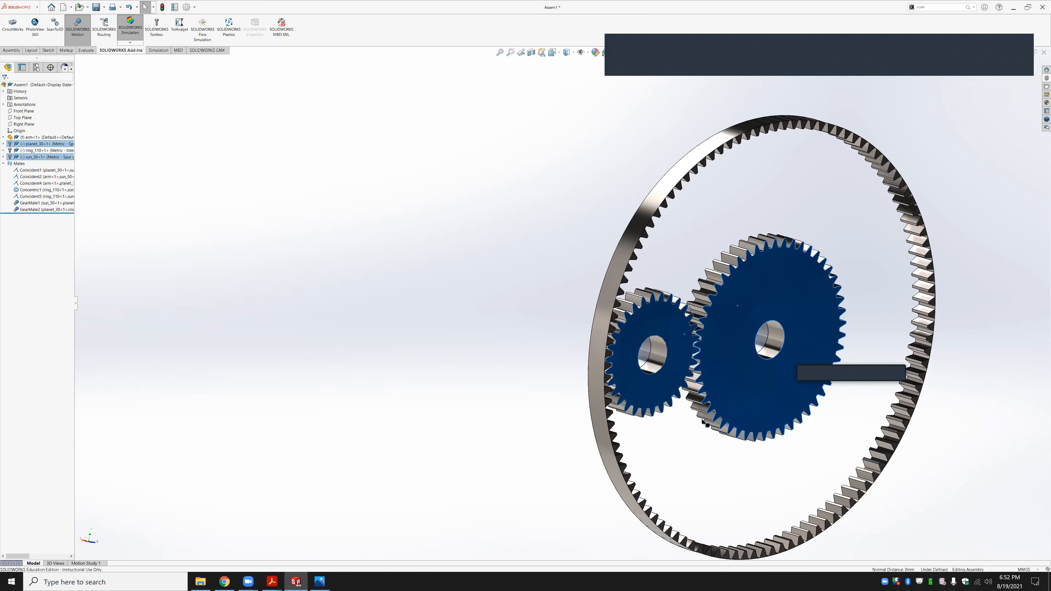
pyautogui.click(668, 468)
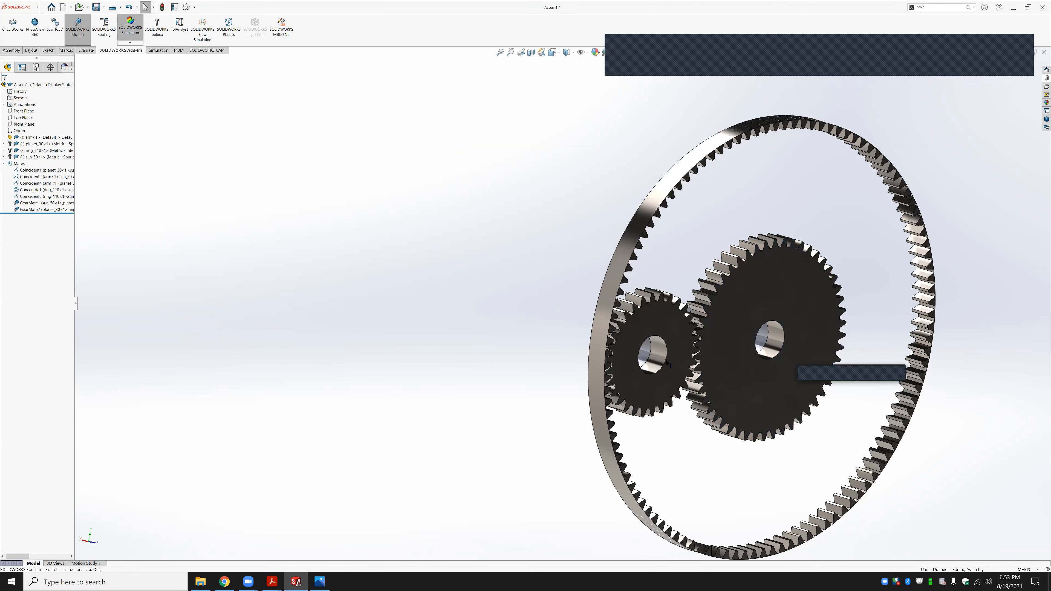
pyautogui.scroll(-2, 652, 353)
pyautogui.scroll(-1, 652, 354)
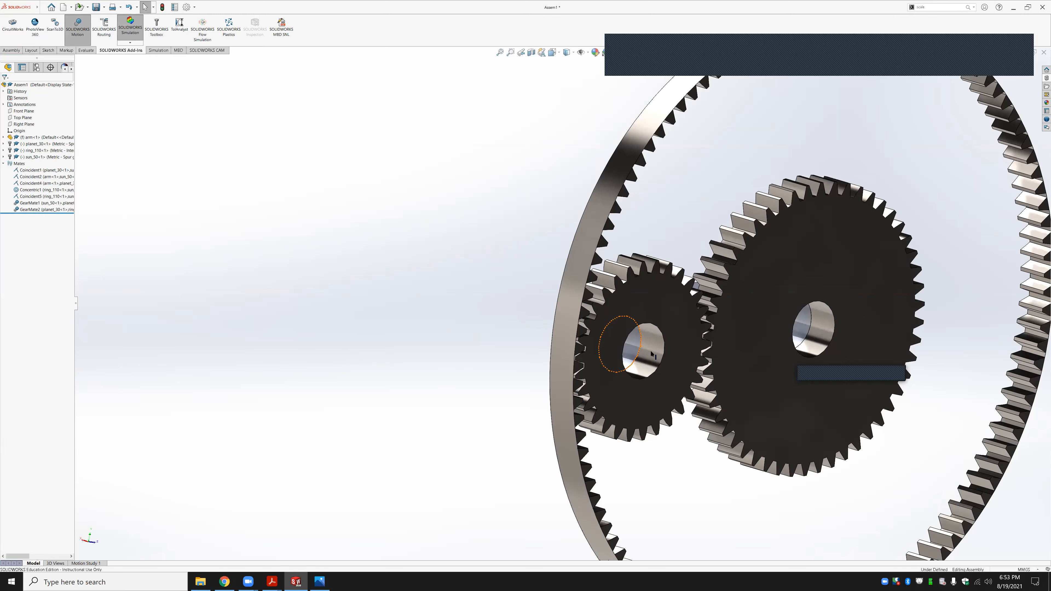
pyautogui.click(687, 80)
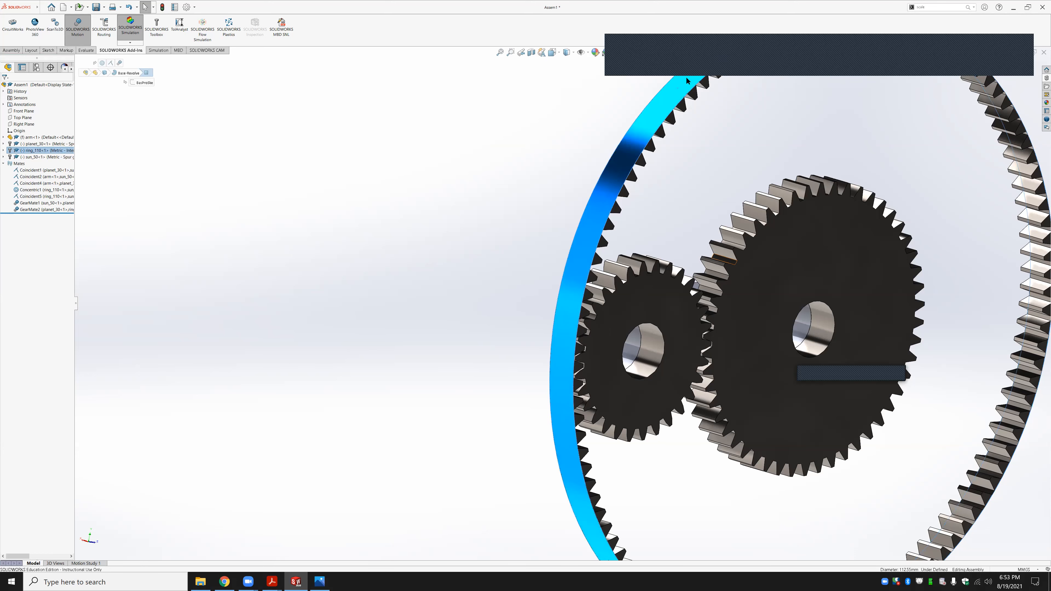
pyautogui.click(827, 338)
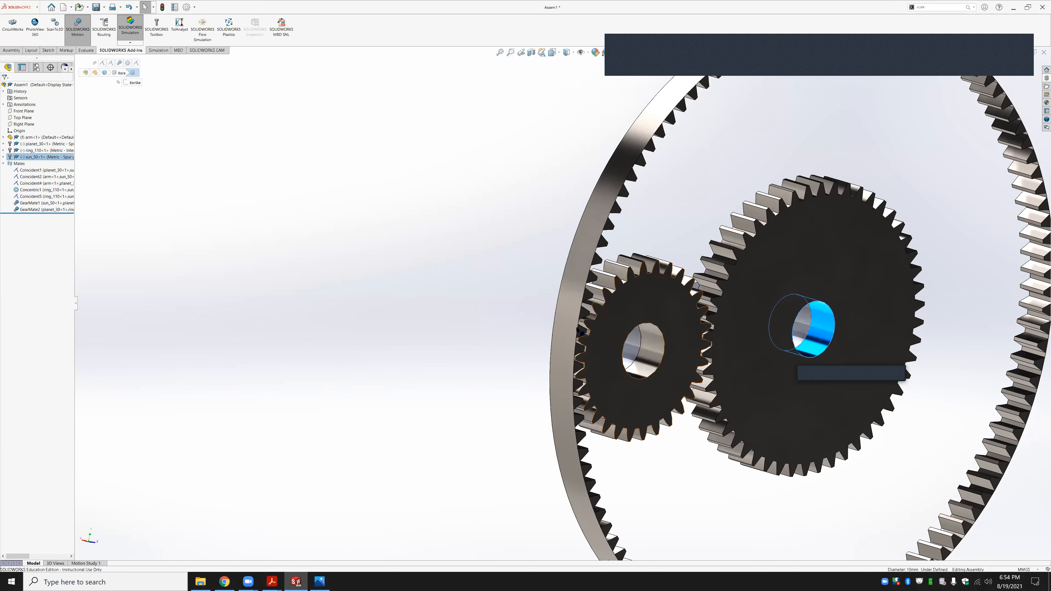
# Examine how the planet gear's teeth mesh with the ring gear and the sun gear
pyautogui.scroll(-2, 538, 317)
pyautogui.scroll(-1, 538, 316)
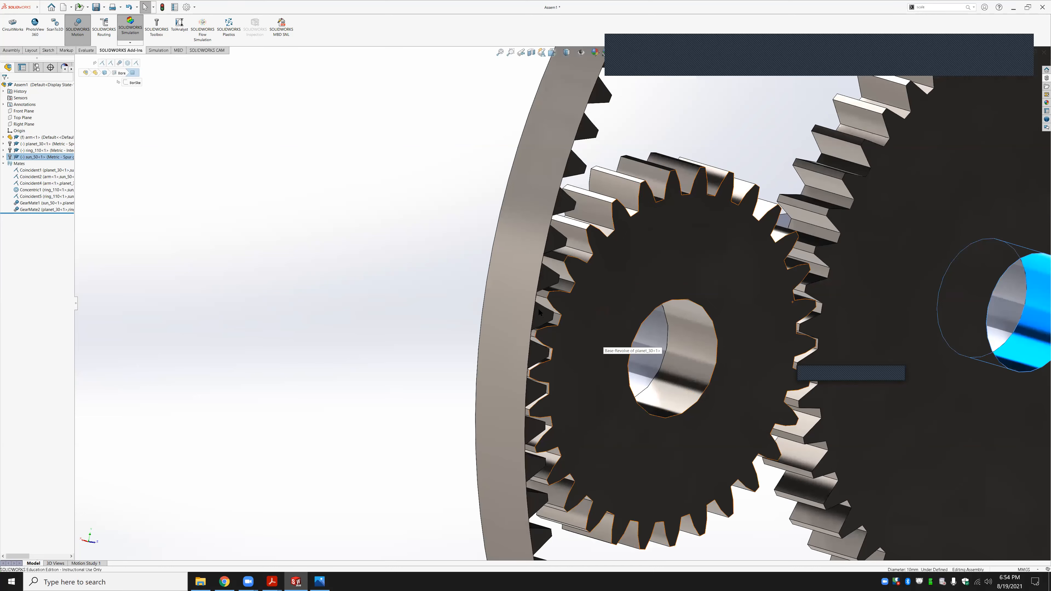
pyautogui.click(537, 314)
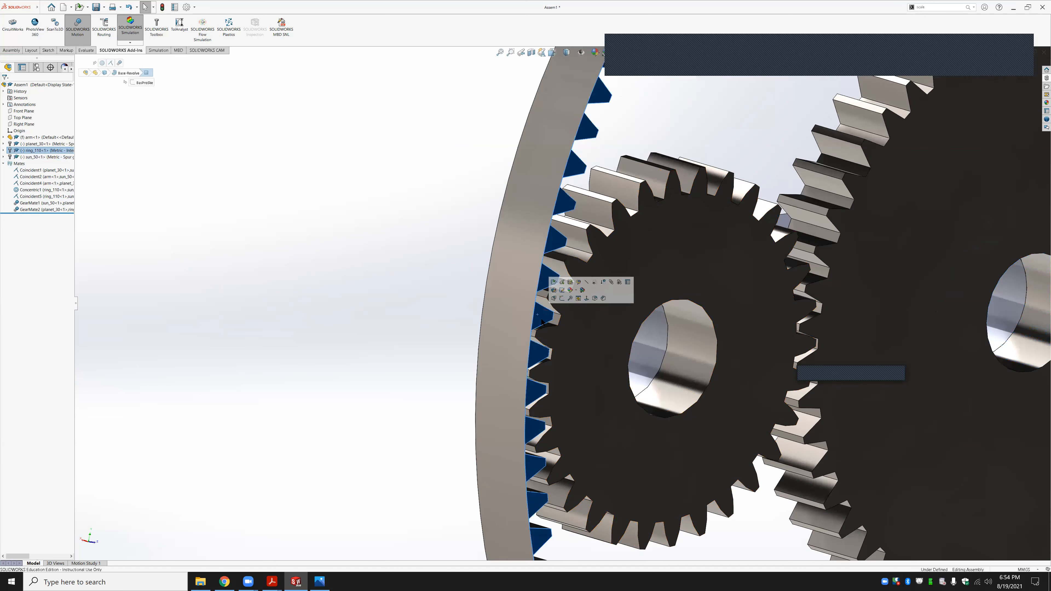
pyautogui.click(597, 325)
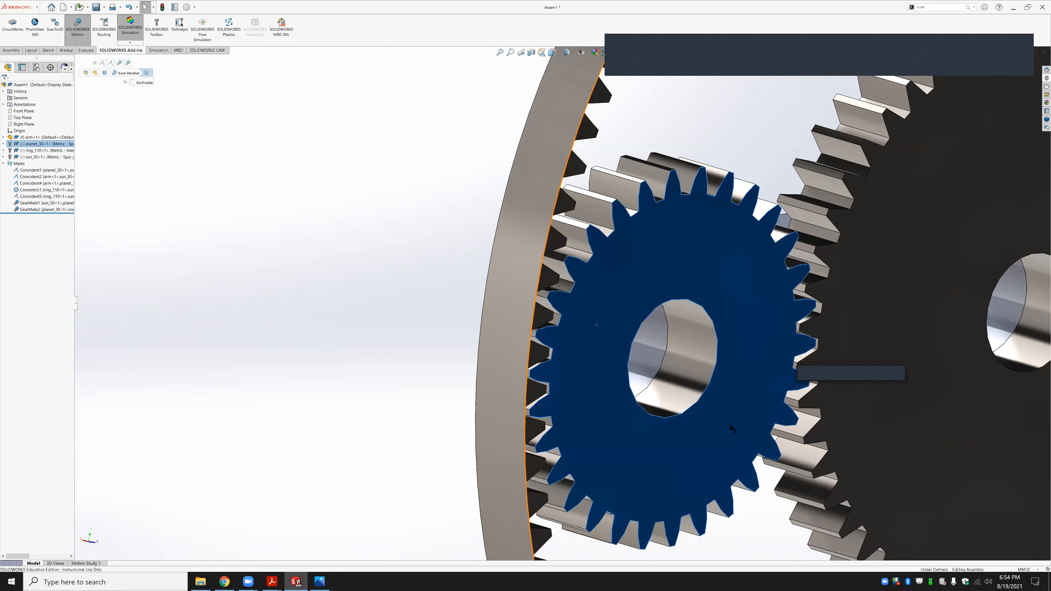
pyautogui.scroll(2, 707, 480)
pyautogui.scroll(3, 671, 344)
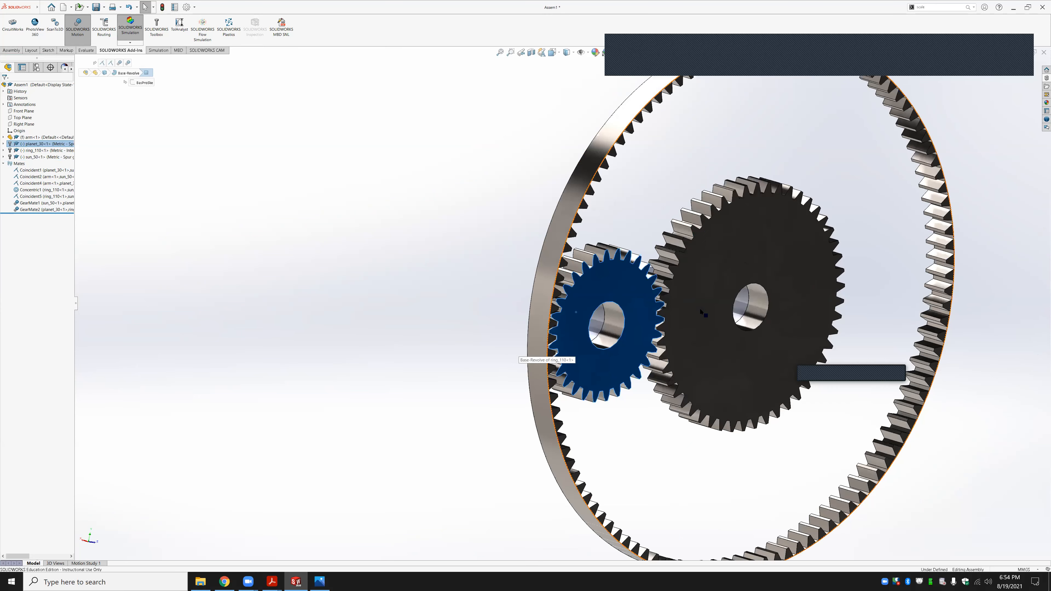
pyautogui.press('Escape')
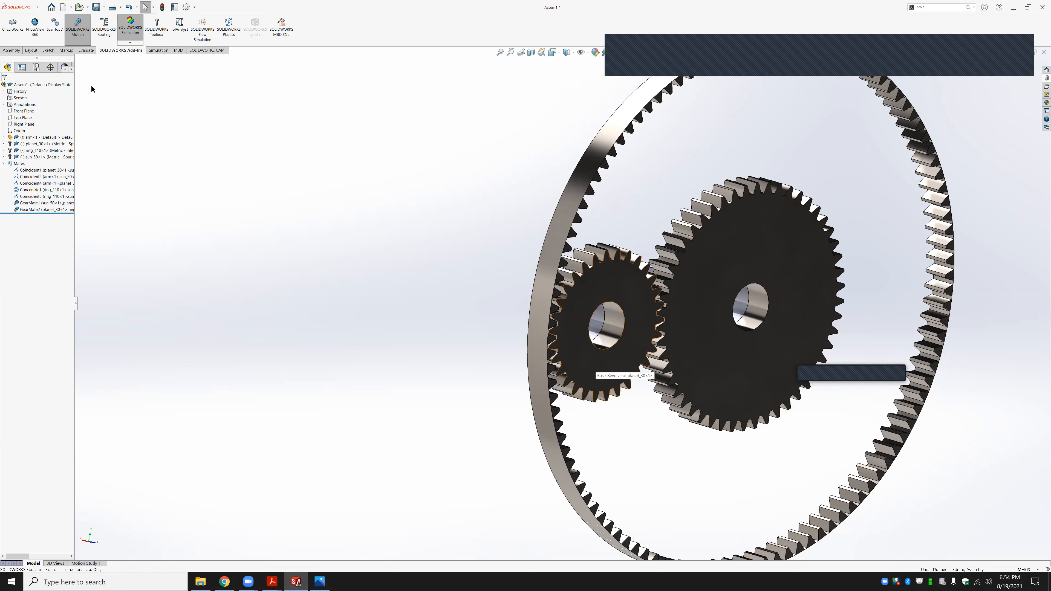
pyautogui.click(12, 51)
pyautogui.click(53, 25)
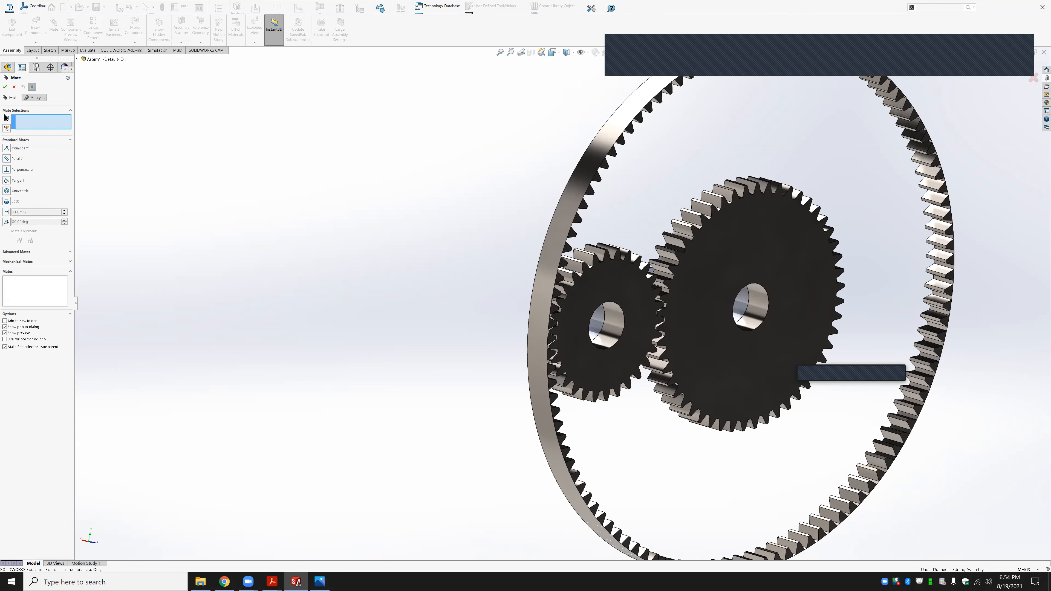
pyautogui.click(29, 262)
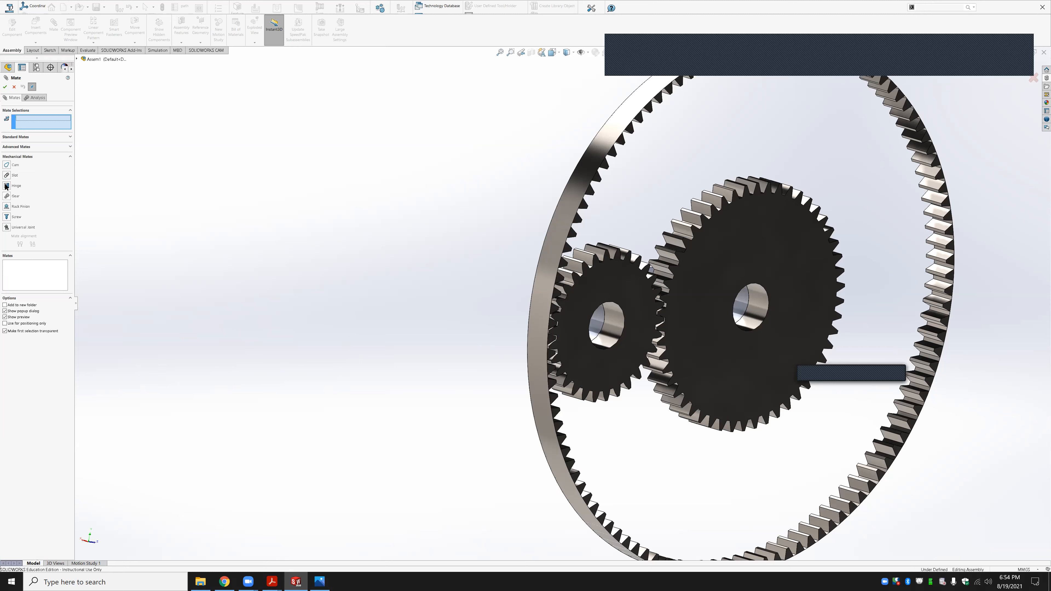
pyautogui.click(12, 195)
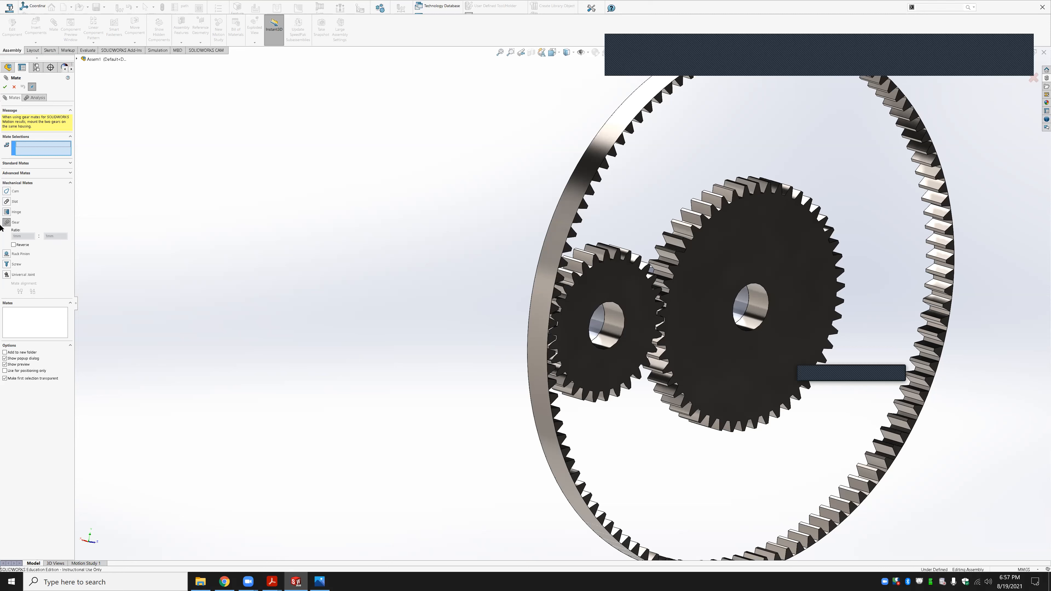
pyautogui.click(15, 87)
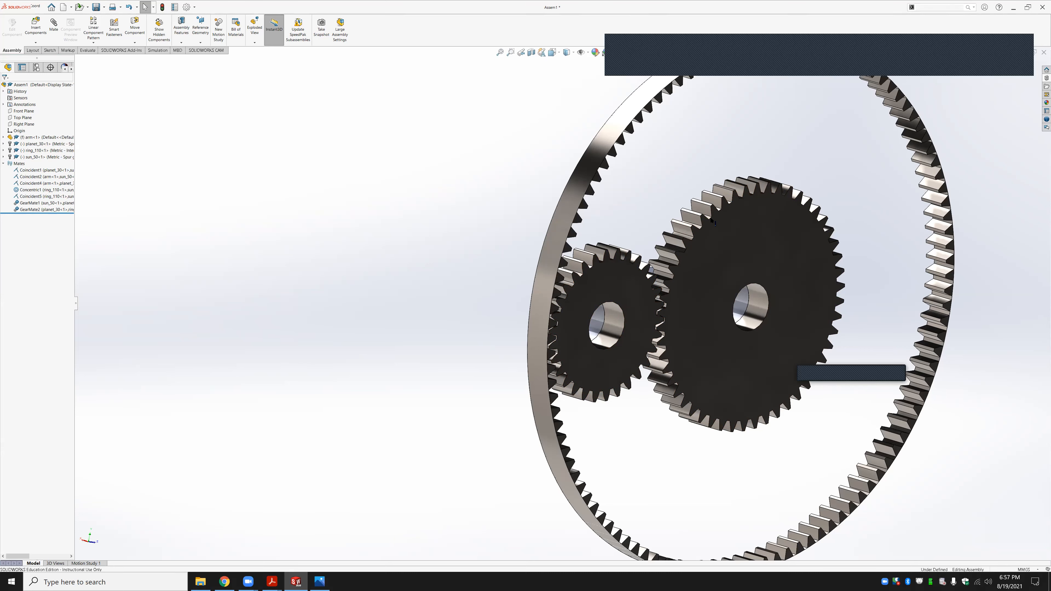
pyautogui.hotkey('ctrl', 's')
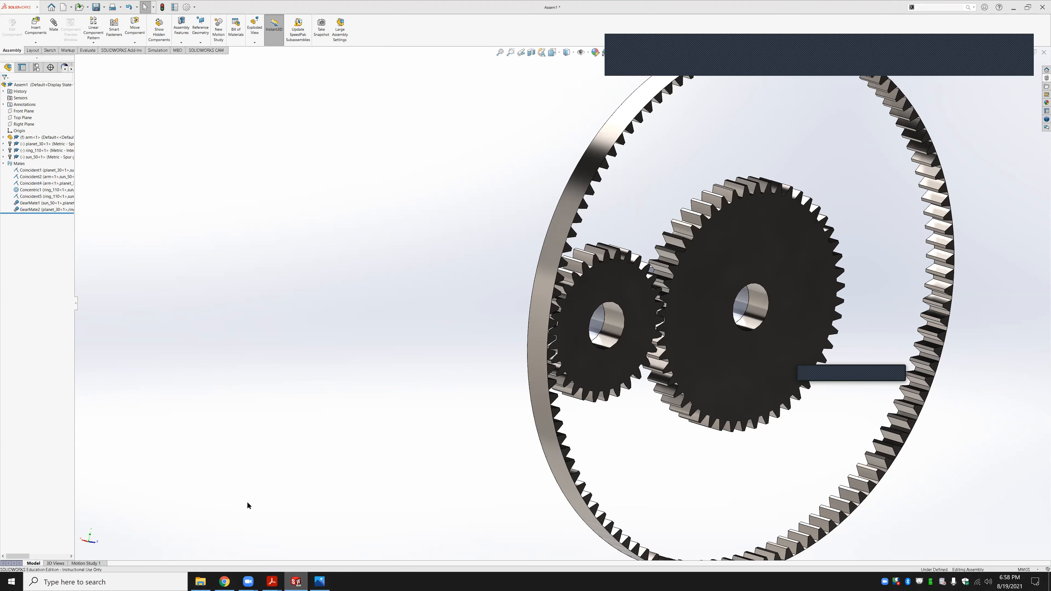
pyautogui.click(289, 584)
pyautogui.click(299, 582)
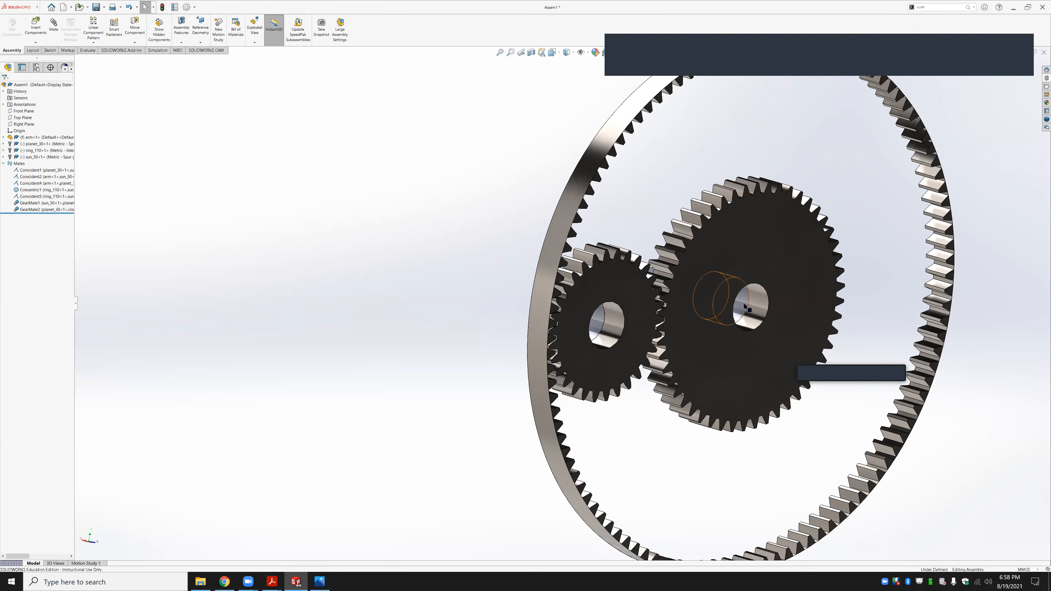
# Open the arm part from the gear assembly in its own window
pyautogui.click(734, 298)
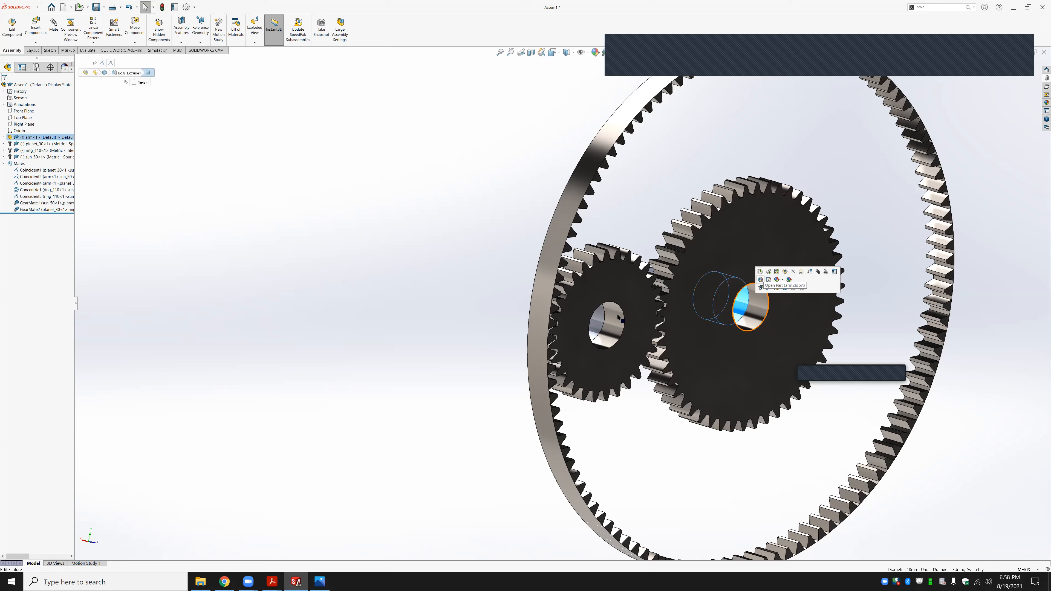
pyautogui.click(436, 289)
pyautogui.moveTo(534, 293); pyautogui.dragTo(469, 305, button='middle')
pyautogui.scroll(3, 469, 305)
pyautogui.click(468, 302)
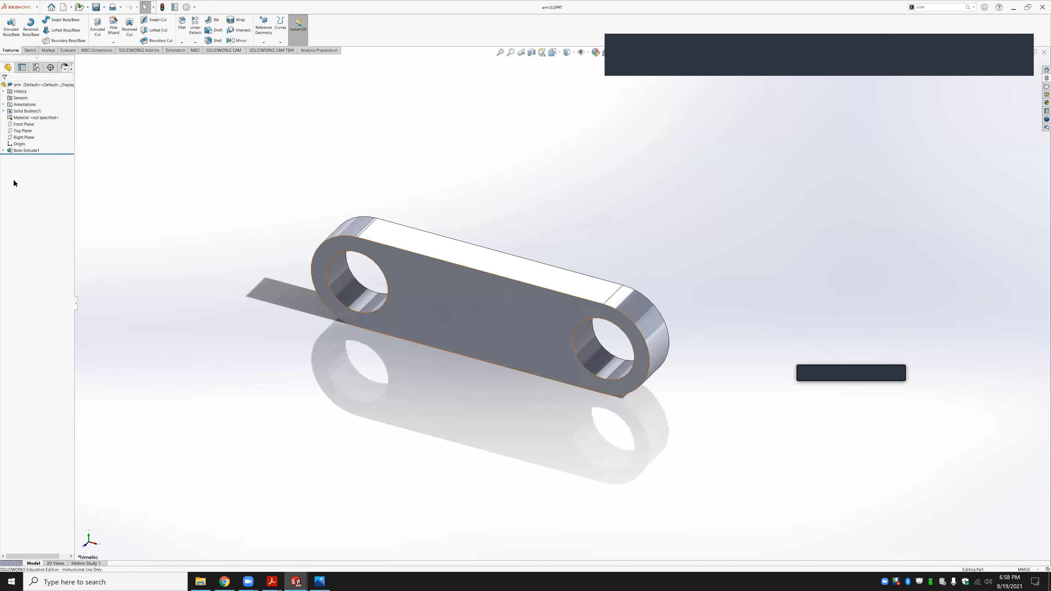
# Open the sketch of the arm's extrusion for editing and start a circular sketch pattern
pyautogui.click(4, 151)
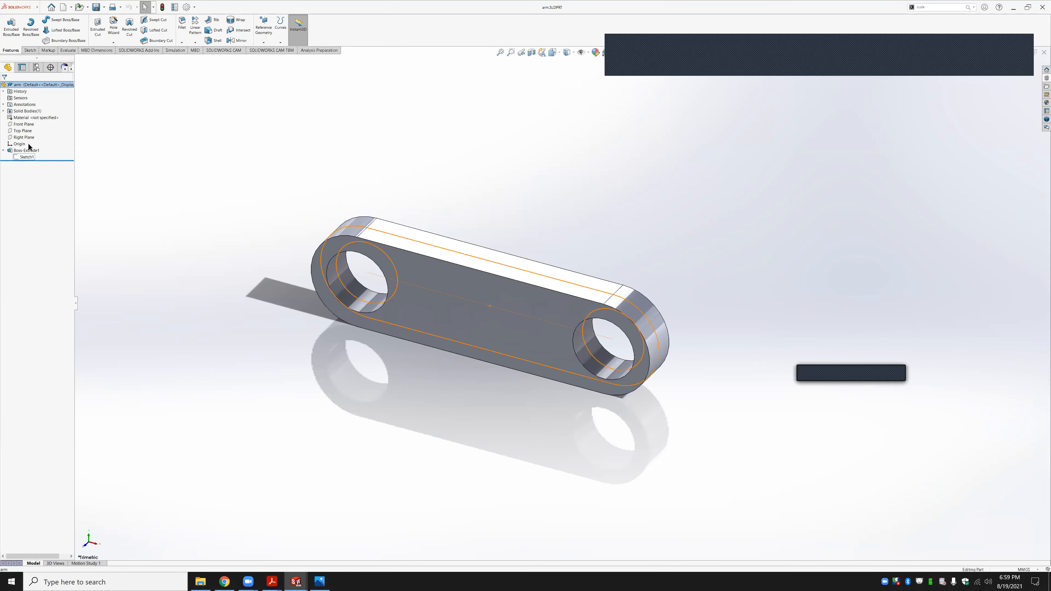
pyautogui.click(23, 157)
pyautogui.click(30, 141)
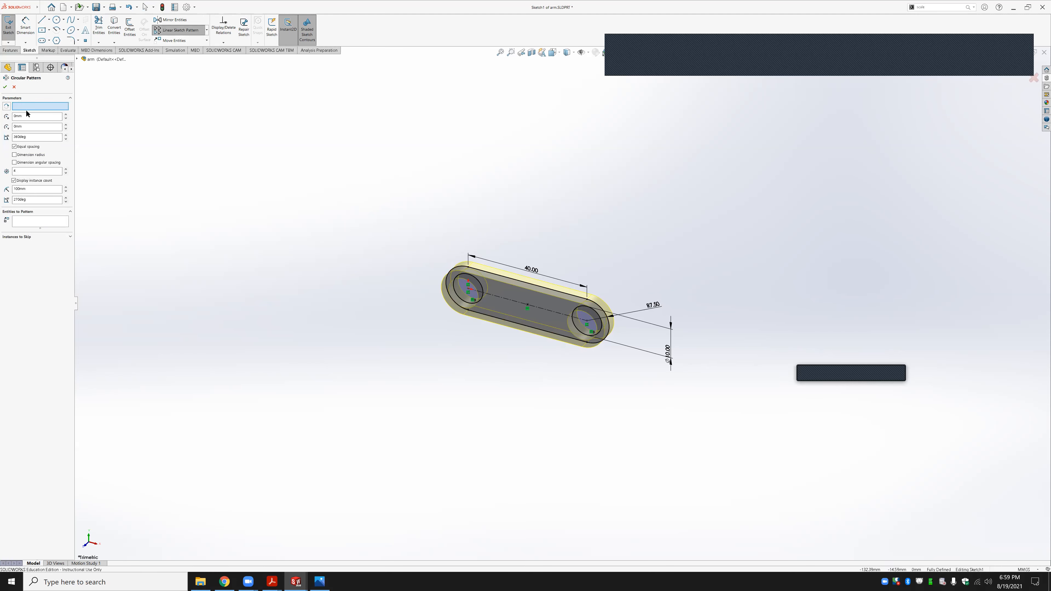
# Circular-pattern the slot outline around the centre of the hole at the origin, with 5 equally spaced instances over 360°
pyautogui.scroll(-3, 450, 268)
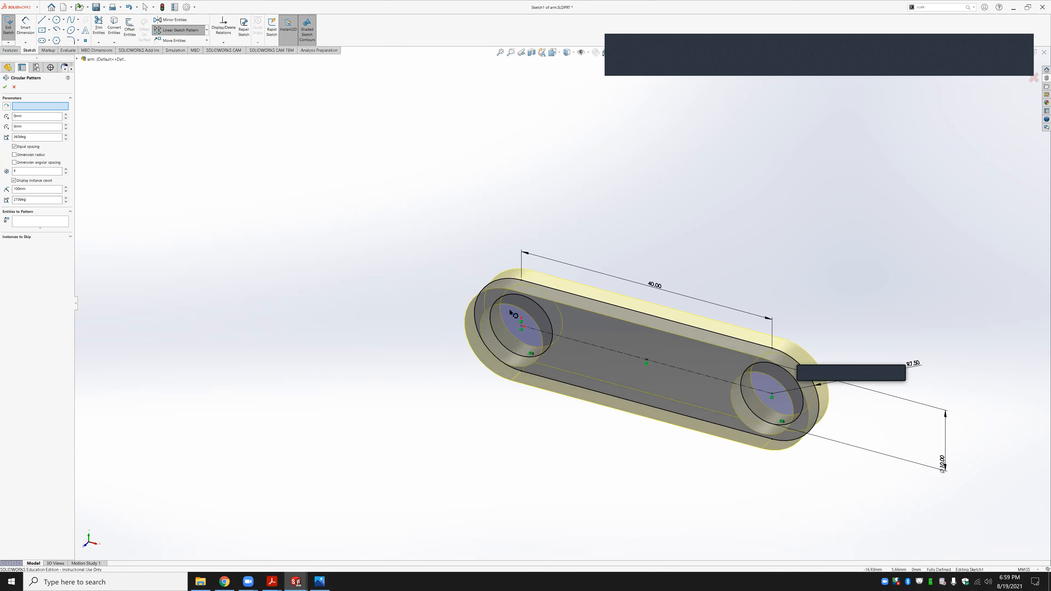
pyautogui.click(533, 305)
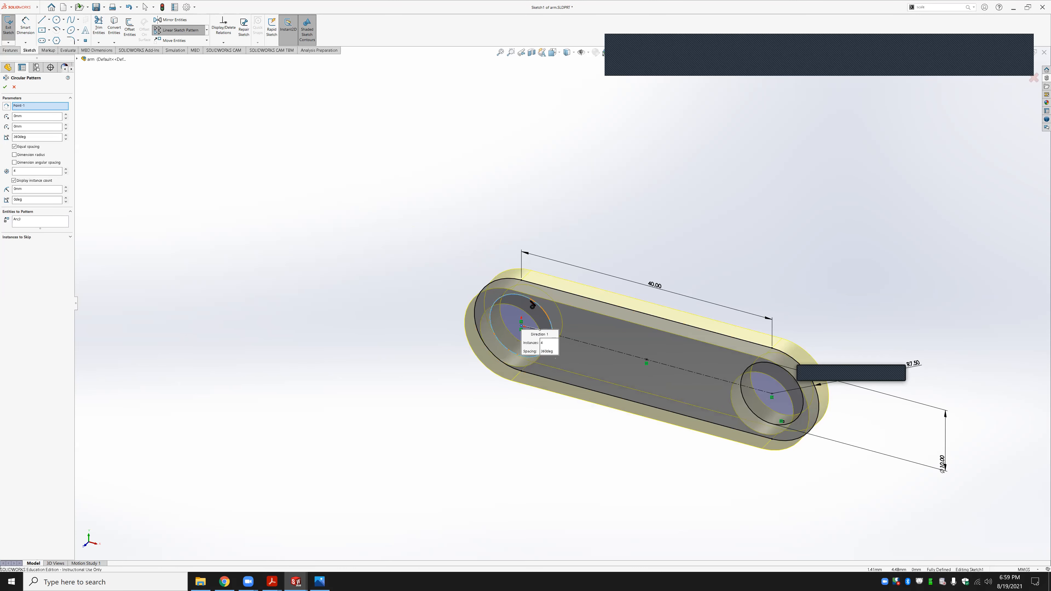
pyautogui.click(27, 224)
pyautogui.rightClick(30, 221)
pyautogui.click(44, 231)
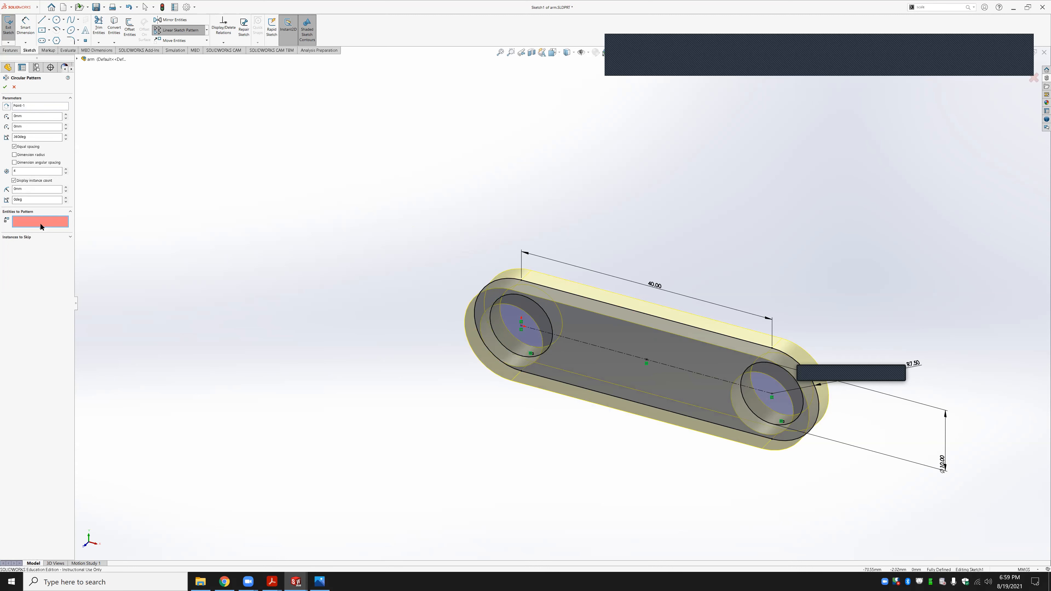
pyautogui.click(684, 329)
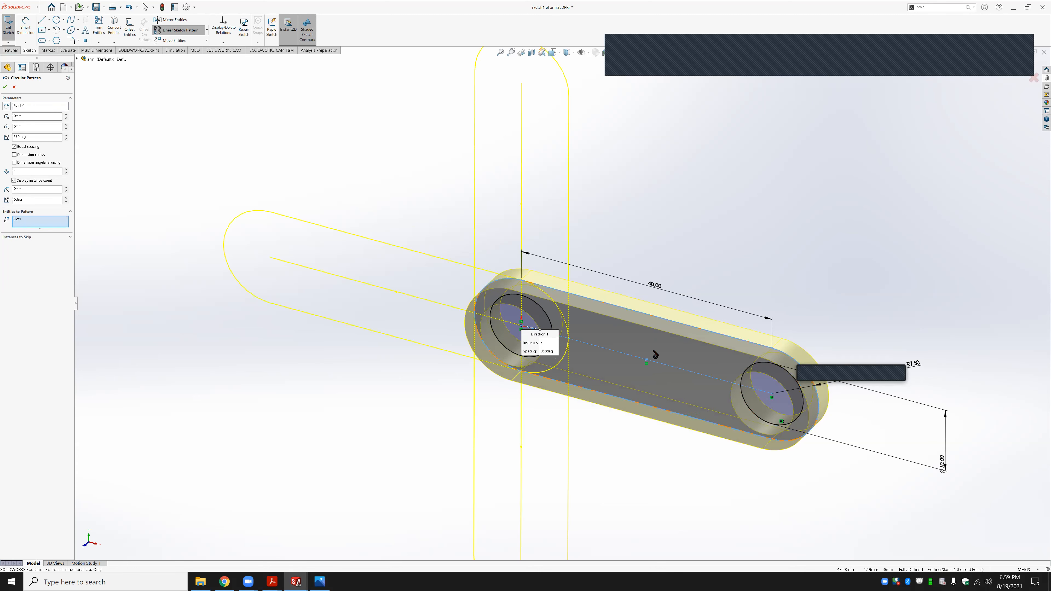
pyautogui.scroll(2, 503, 310)
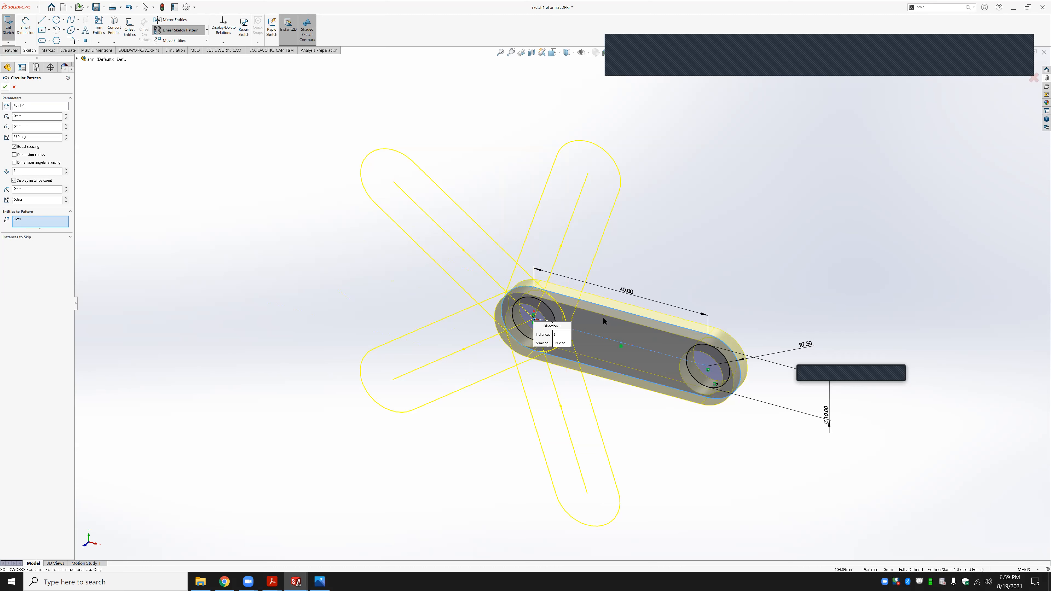
pyautogui.press('Return')
# Check the patterned sketch for its contour problem, and exit the sketch, rebuilding the extrusion anyway
pyautogui.scroll(-2, 586, 305)
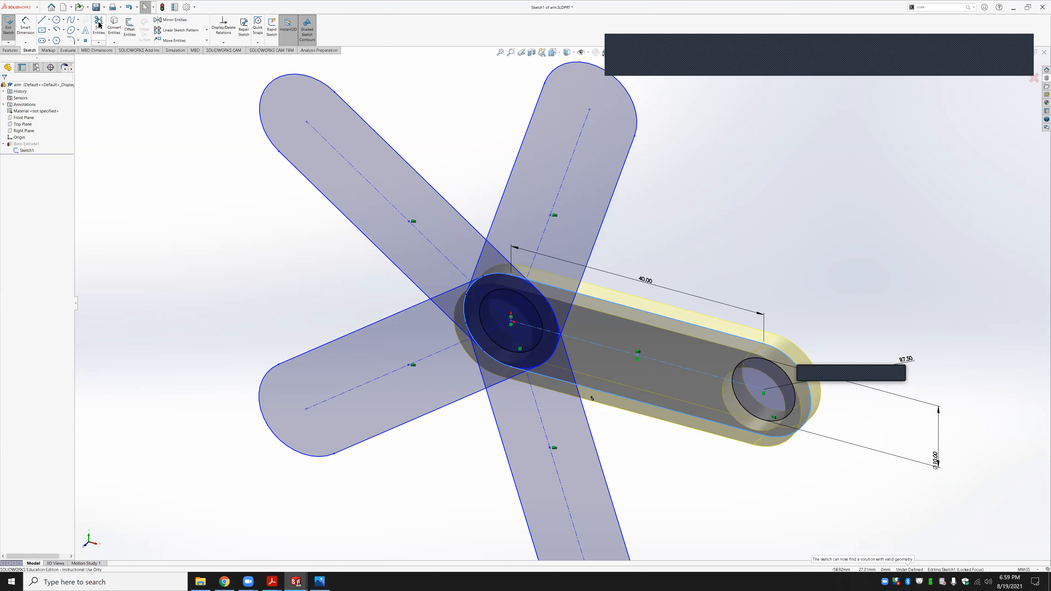
pyautogui.click(9, 26)
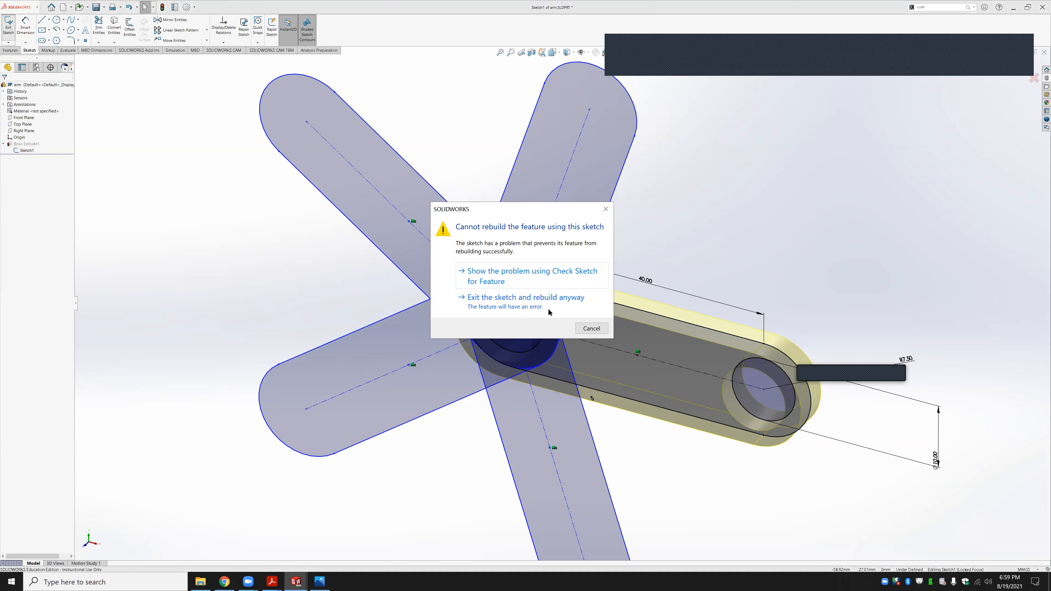
pyautogui.click(534, 276)
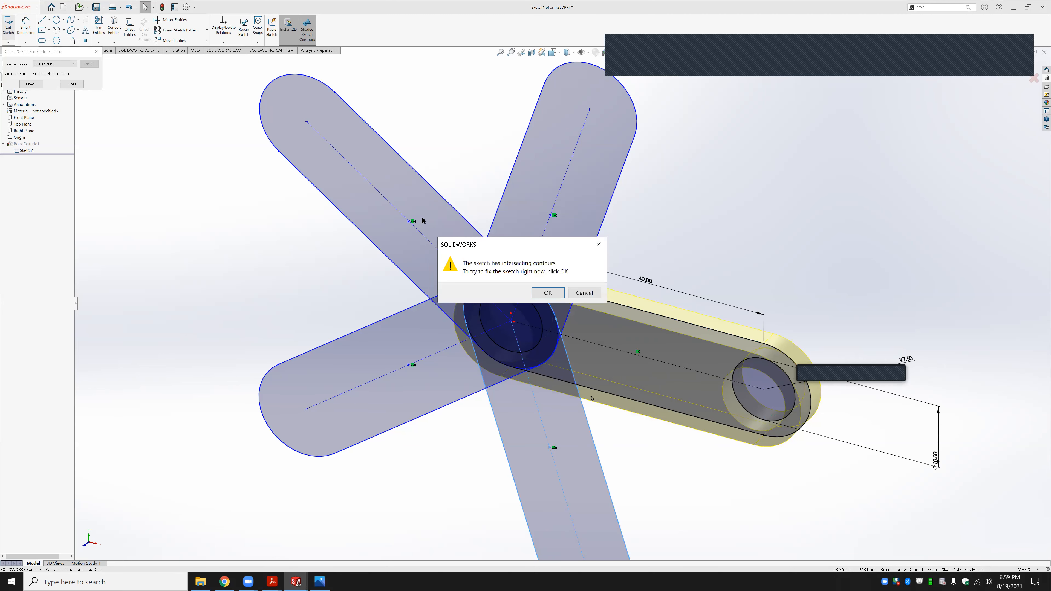
pyautogui.click(546, 292)
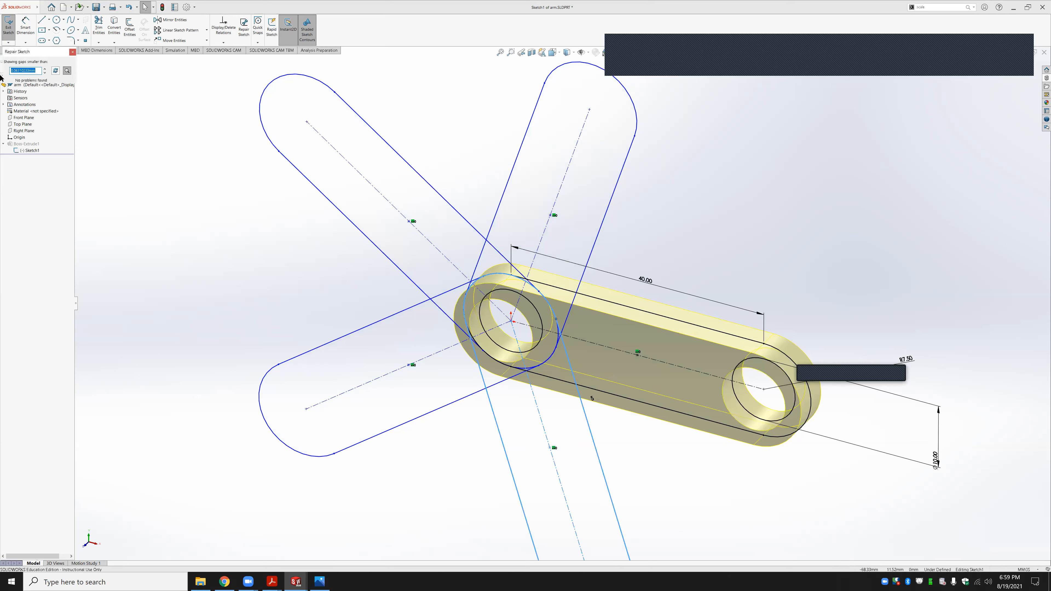
pyautogui.click(8, 27)
pyautogui.click(530, 307)
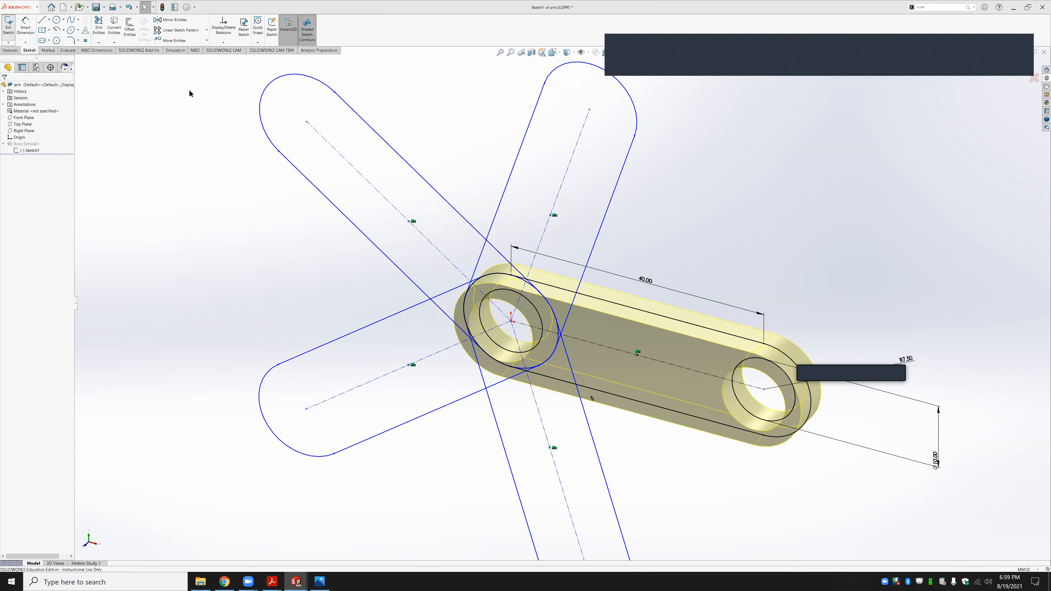
pyautogui.click(197, 93)
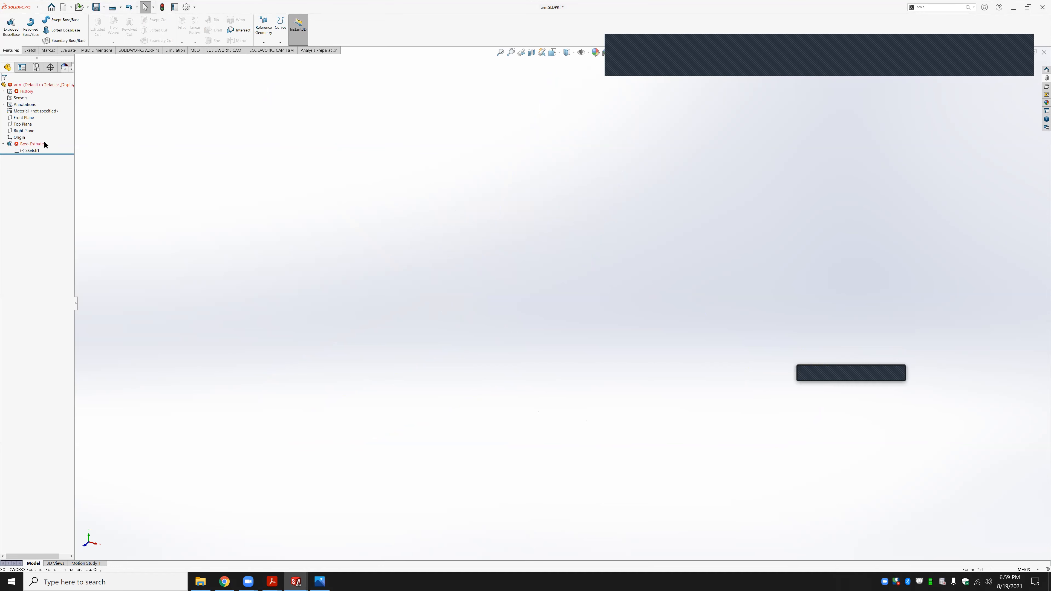
# Edit the arm's extrusion and select the five slot arms and overlap regions between them as its contours
pyautogui.click(33, 144)
pyautogui.click(40, 126)
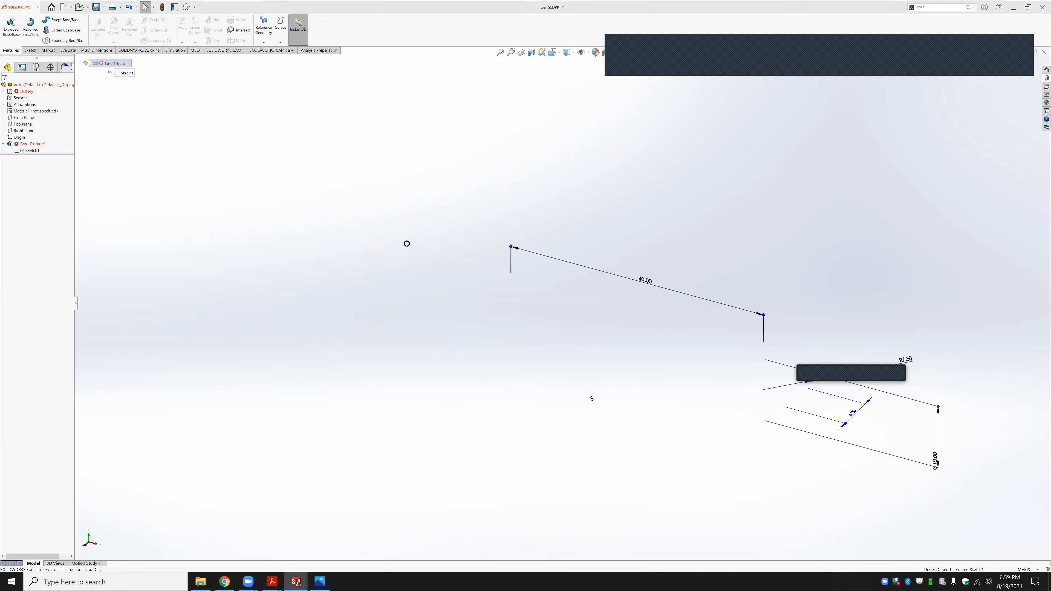
pyautogui.click(563, 274)
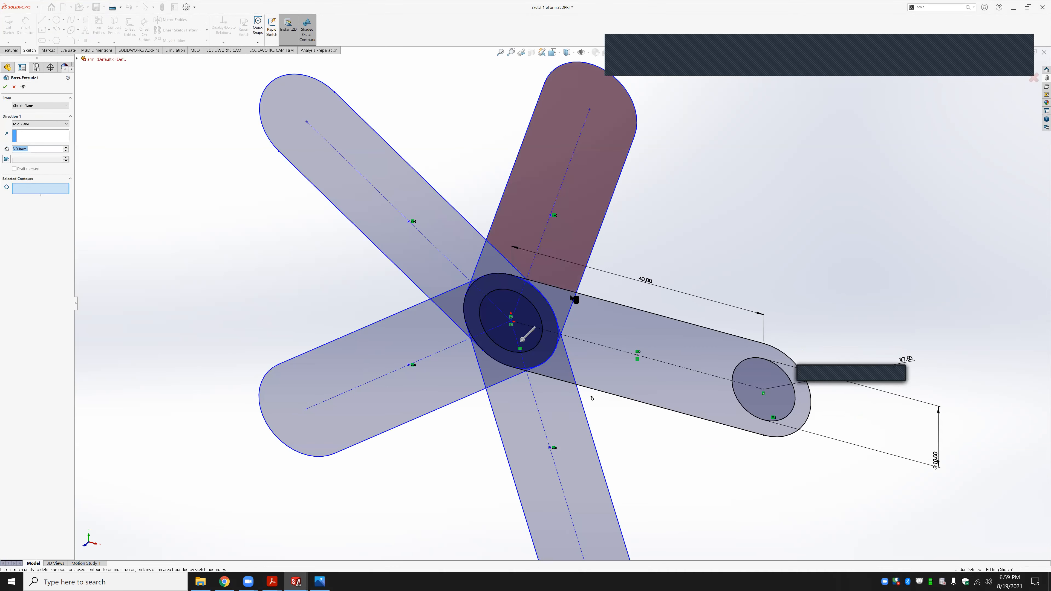
pyautogui.click(565, 306)
pyautogui.click(570, 365)
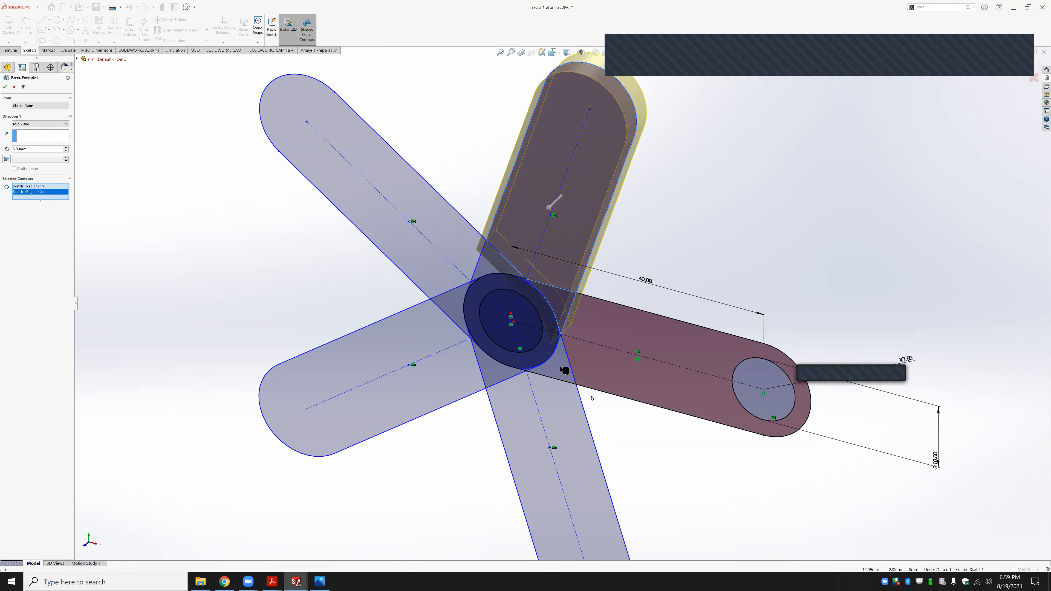
pyautogui.click(553, 395)
pyautogui.click(493, 394)
pyautogui.click(460, 390)
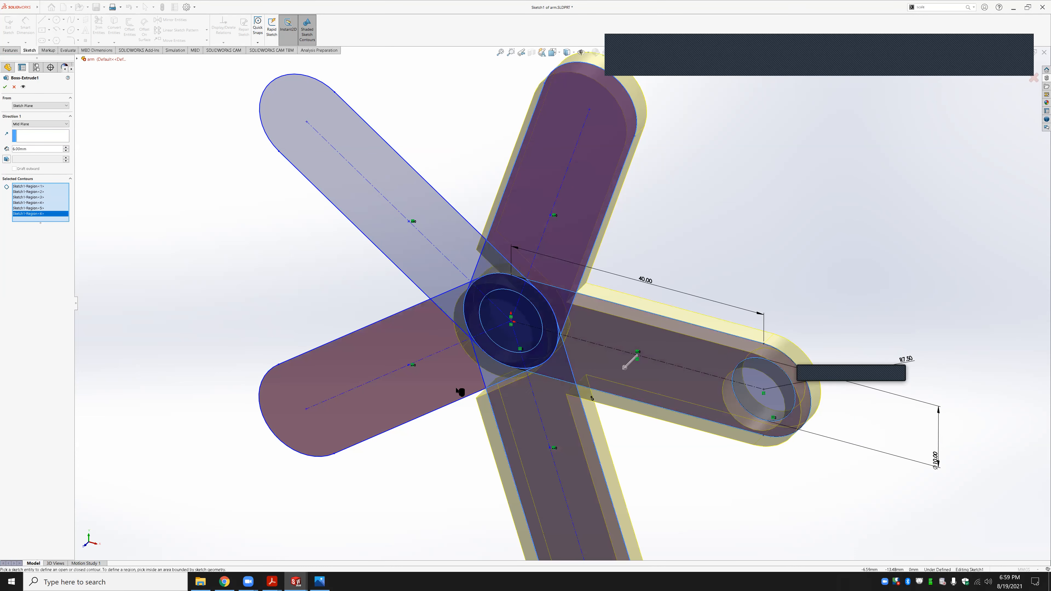
pyautogui.click(441, 302)
pyautogui.click(440, 277)
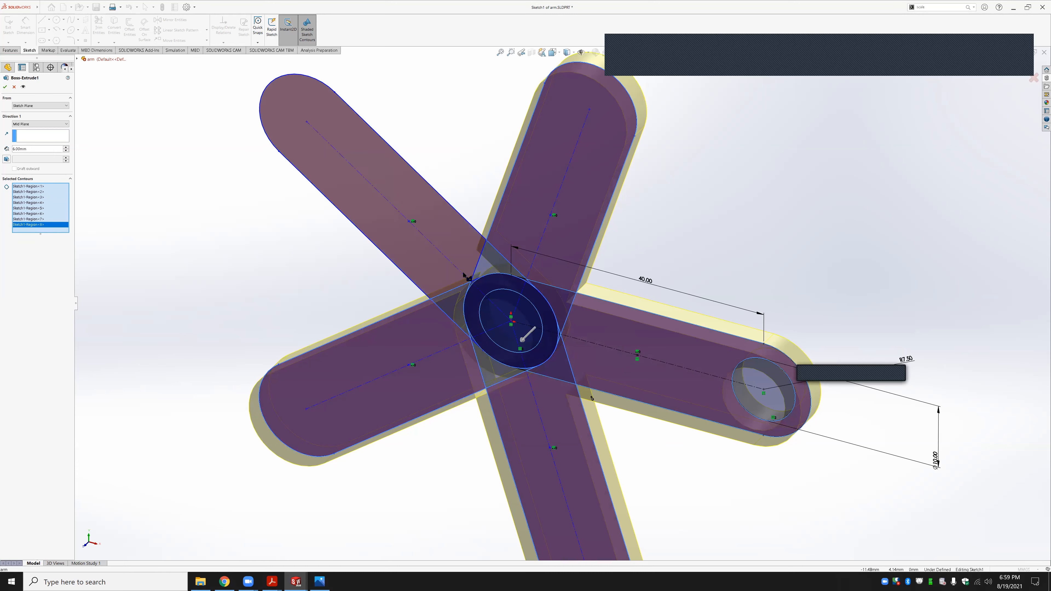
# Add the hub ring's neighbouring small regions and slivers along its upper and right edges to the extrusion's selected contours
pyautogui.scroll(-3, 492, 317)
pyautogui.scroll(-4, 493, 317)
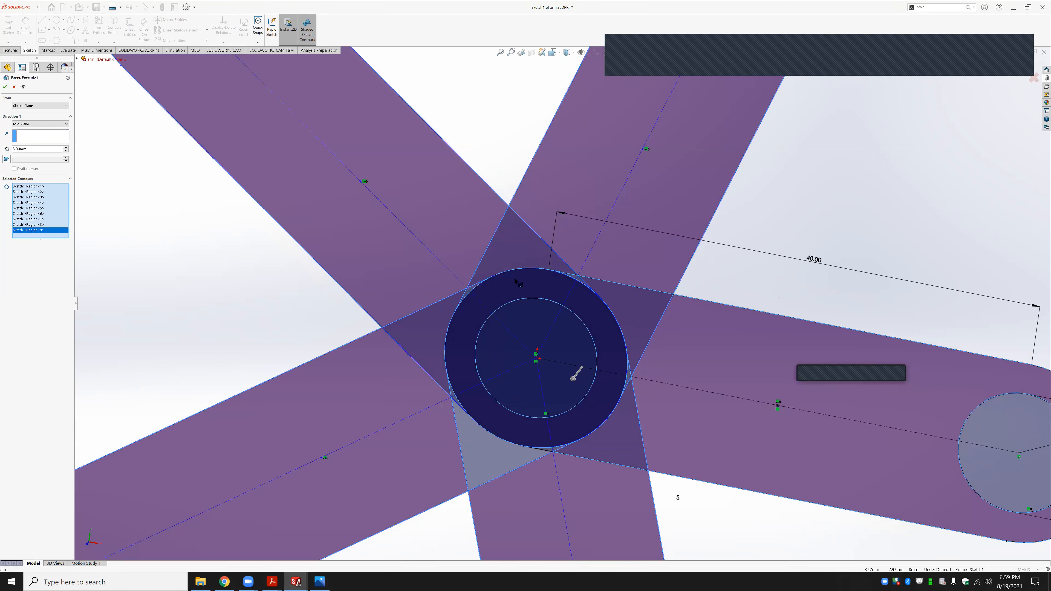
pyautogui.click(523, 273)
pyautogui.scroll(-3, 489, 295)
pyautogui.click(486, 298)
pyautogui.scroll(7, 588, 324)
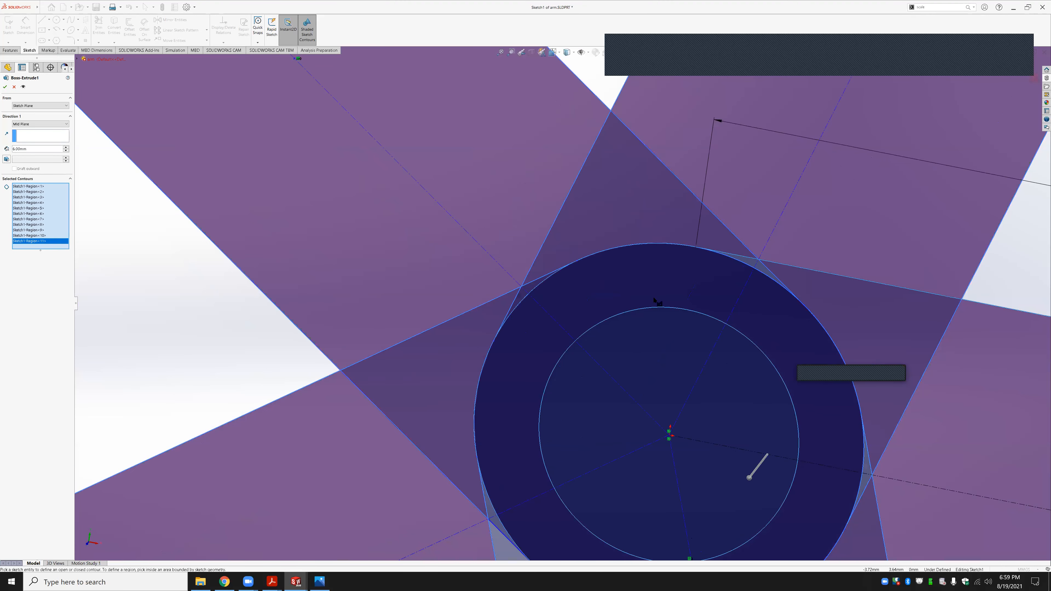
pyautogui.scroll(-3, 638, 291)
pyautogui.scroll(-4, 640, 274)
pyautogui.click(635, 281)
pyautogui.scroll(2, 665, 414)
pyautogui.scroll(4, 666, 415)
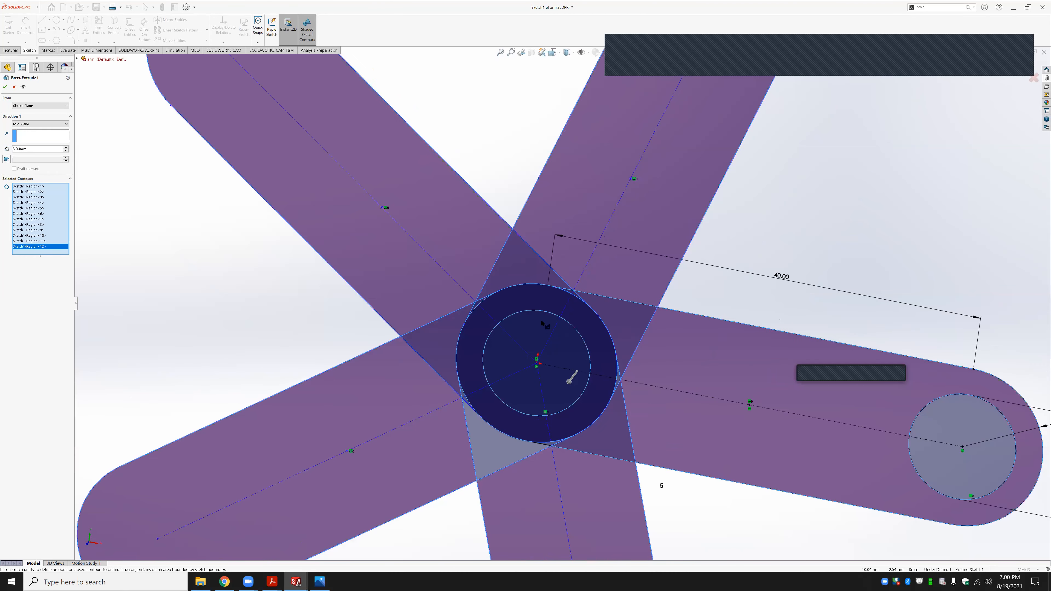
pyautogui.scroll(-6, 671, 430)
pyautogui.click(534, 290)
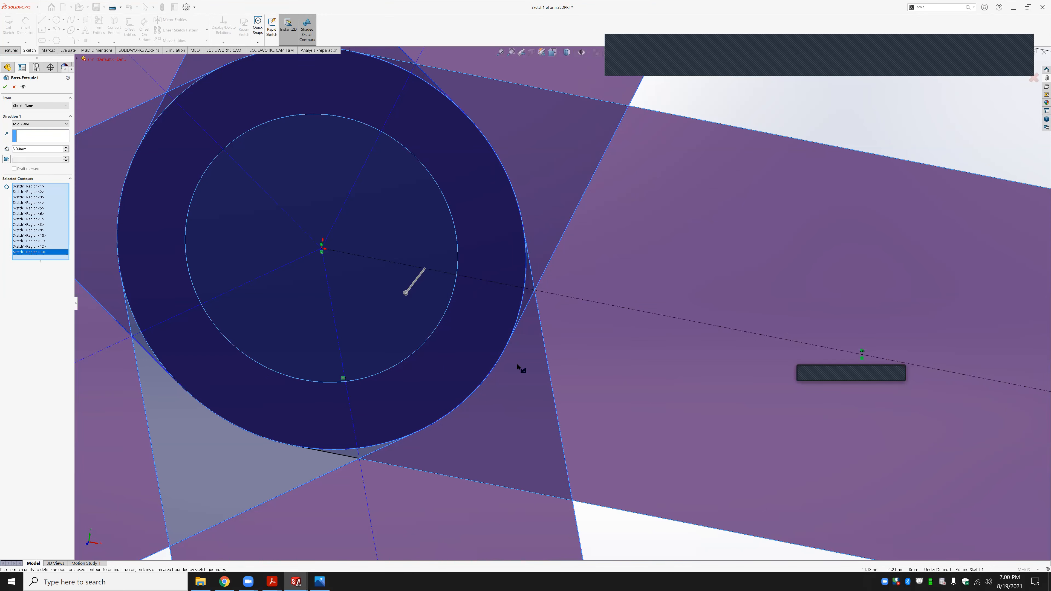
# Add the remaining sliver and overlap regions along the hub's lower edge to the contours, and apply the extrusion edit
pyautogui.scroll(3, 521, 366)
pyautogui.scroll(-3, 303, 323)
pyautogui.scroll(-3, 302, 321)
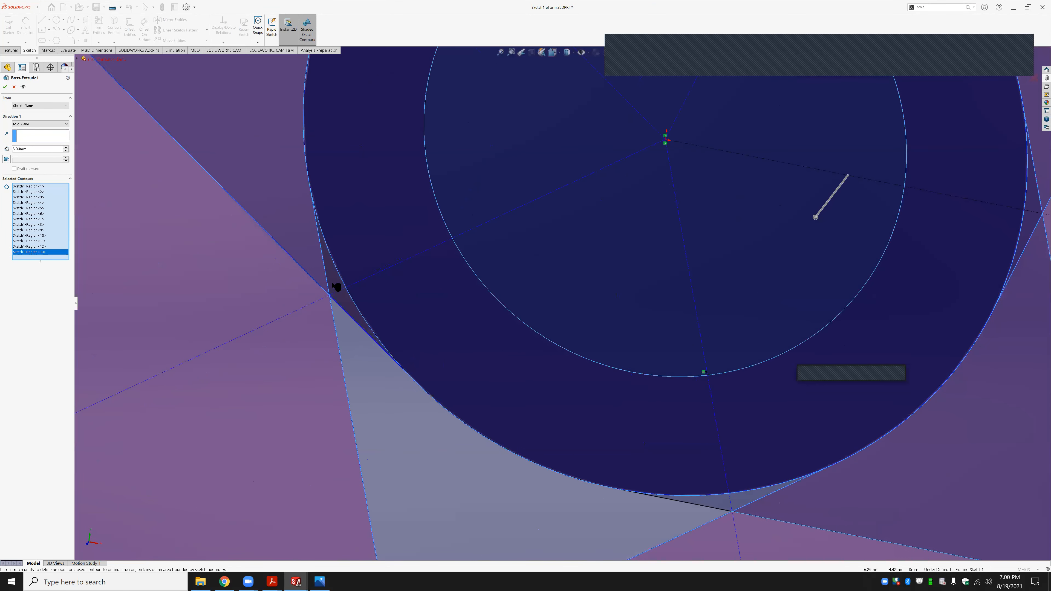
pyautogui.click(392, 399)
pyautogui.click(766, 494)
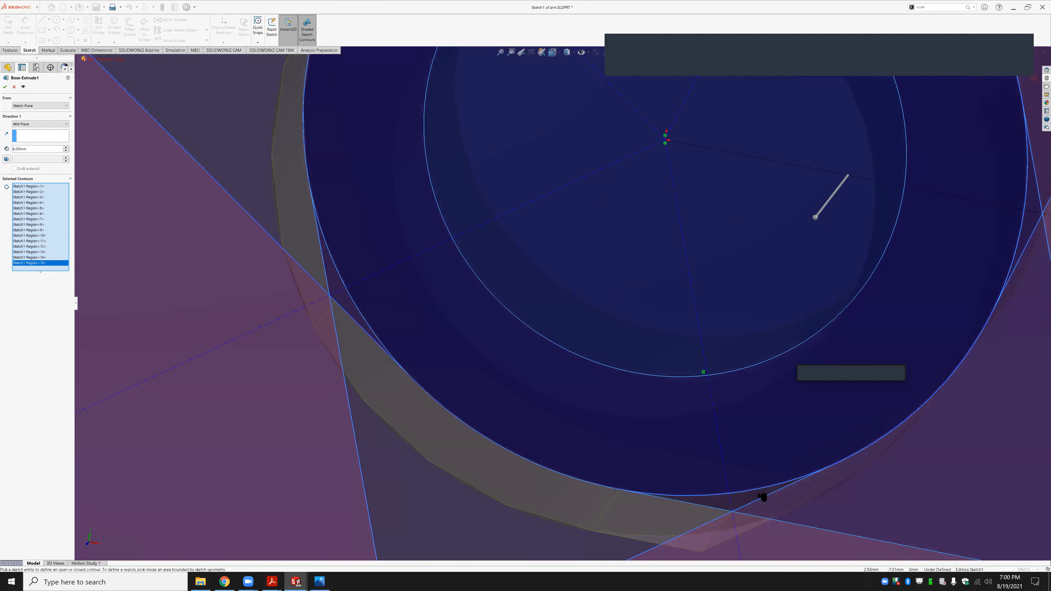
pyautogui.click(762, 498)
pyautogui.scroll(2, 565, 315)
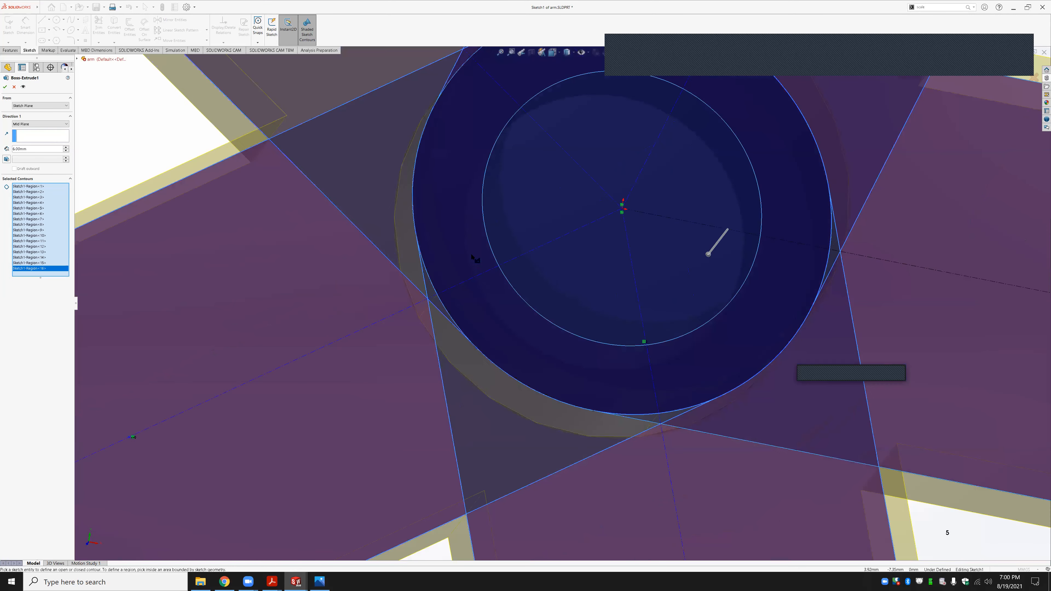
pyautogui.click(5, 87)
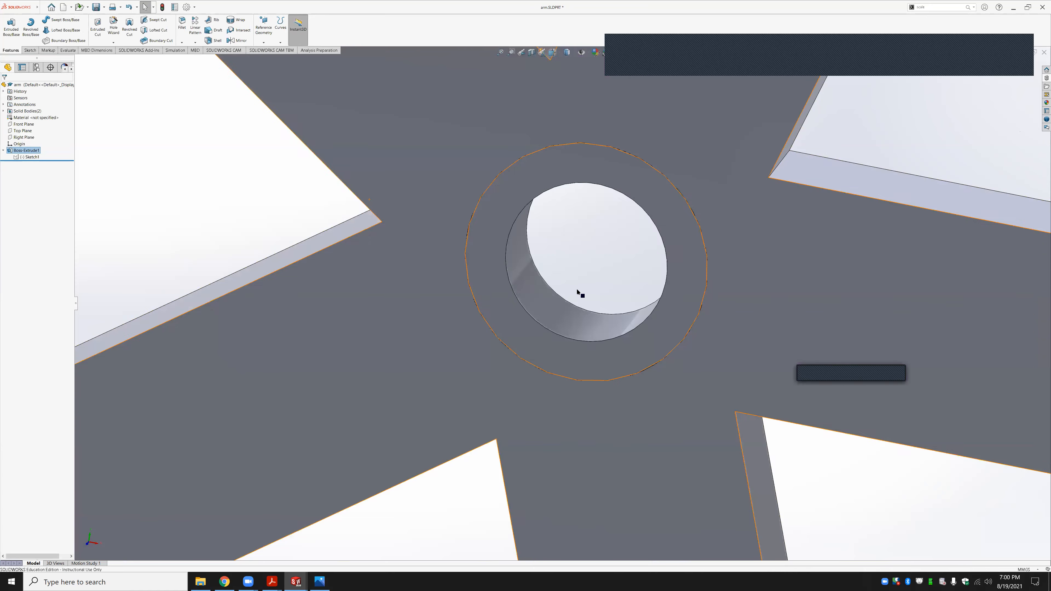
# Try to circular-pattern the arm-end hole with 5 instances in the extrusion's sketch, and check the extrusion's contours
pyautogui.scroll(5, 573, 290)
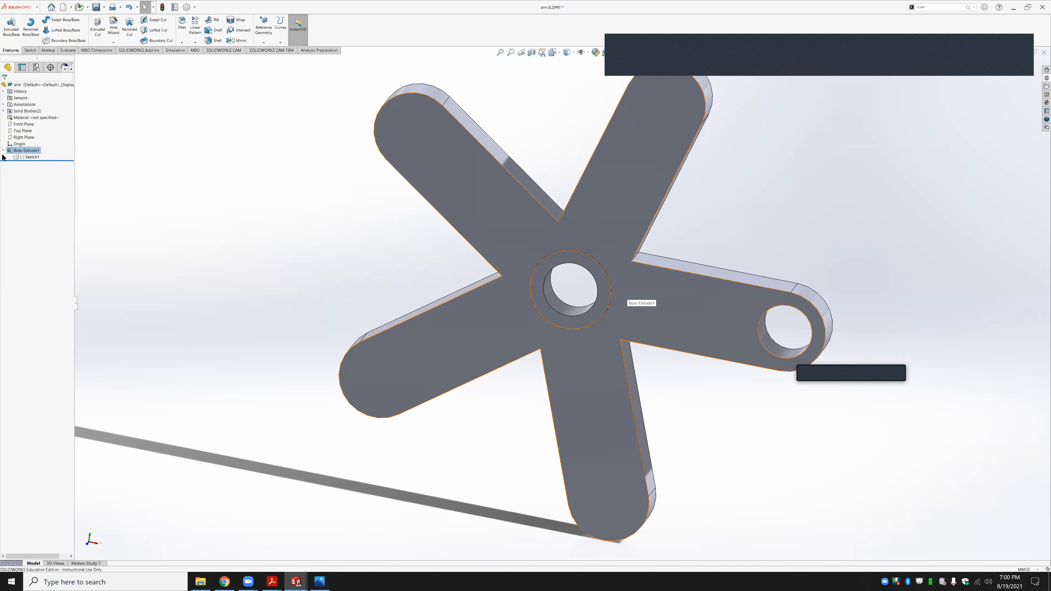
pyautogui.click(23, 155)
pyautogui.click(24, 139)
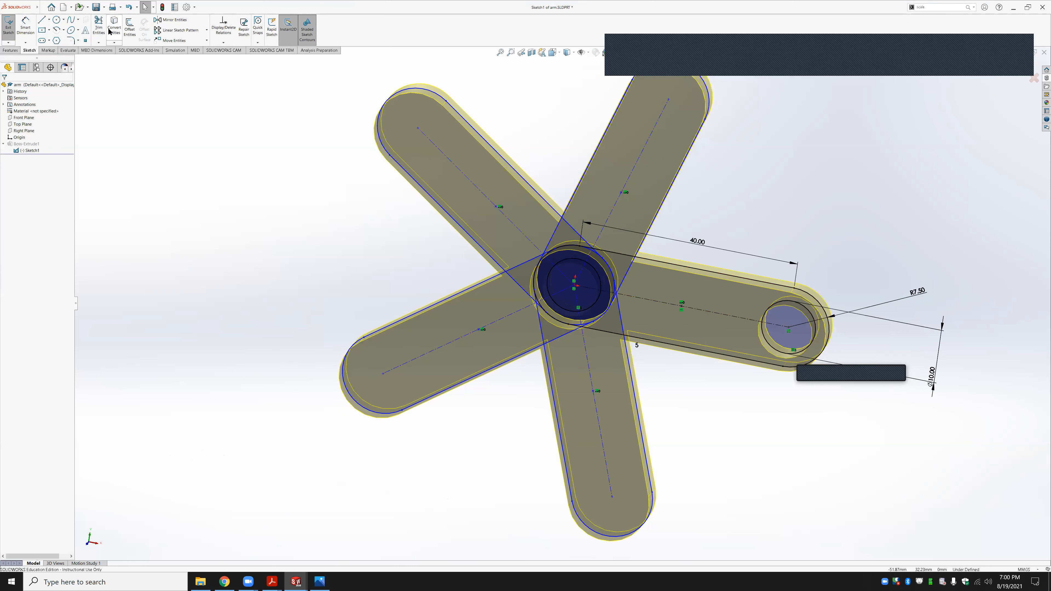
pyautogui.click(206, 30)
pyautogui.click(180, 46)
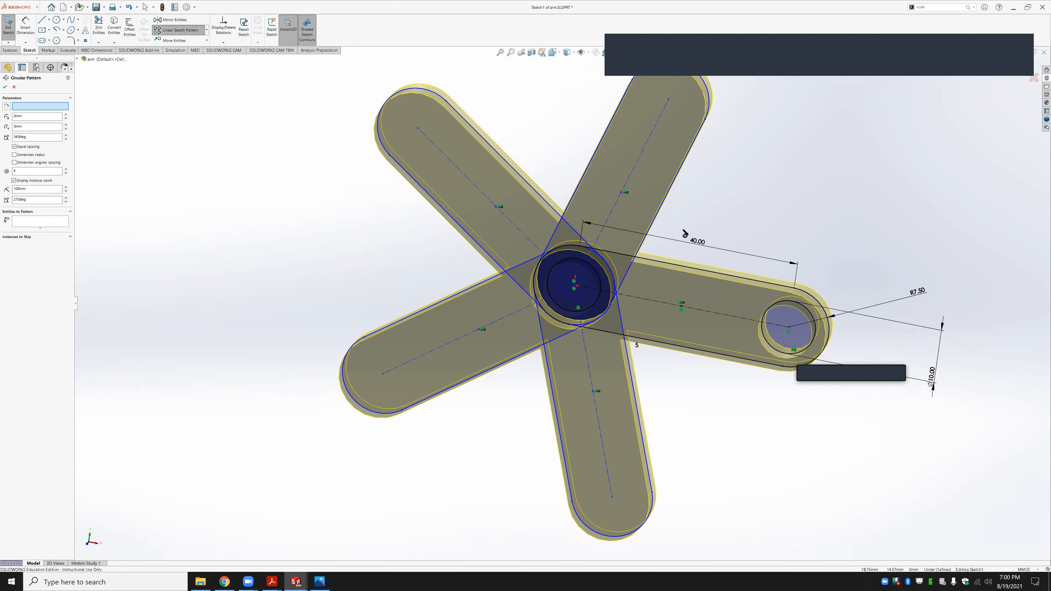
pyautogui.click(31, 224)
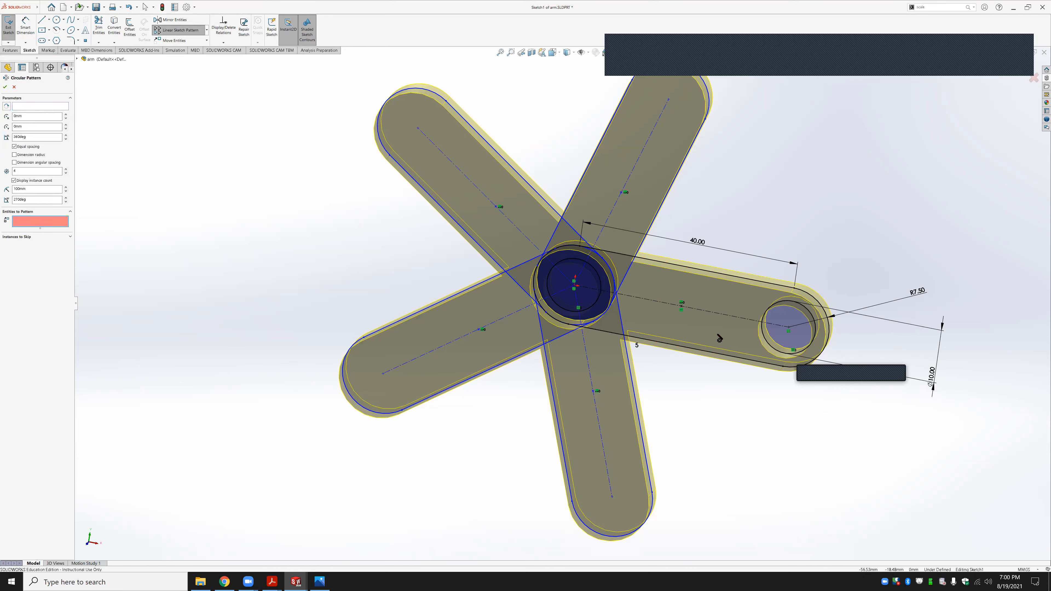
pyautogui.click(790, 305)
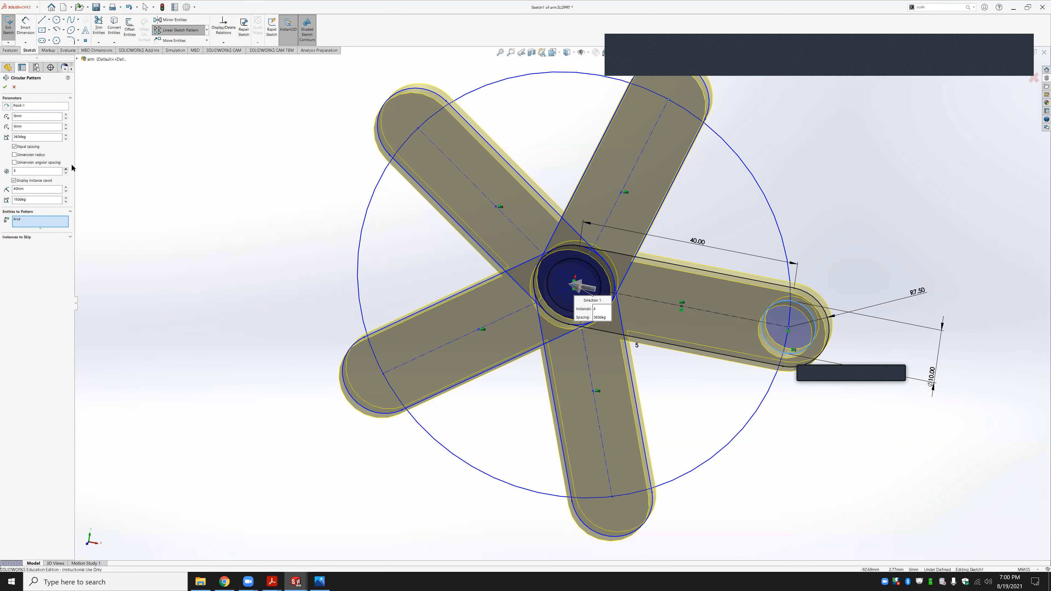
pyautogui.click(6, 28)
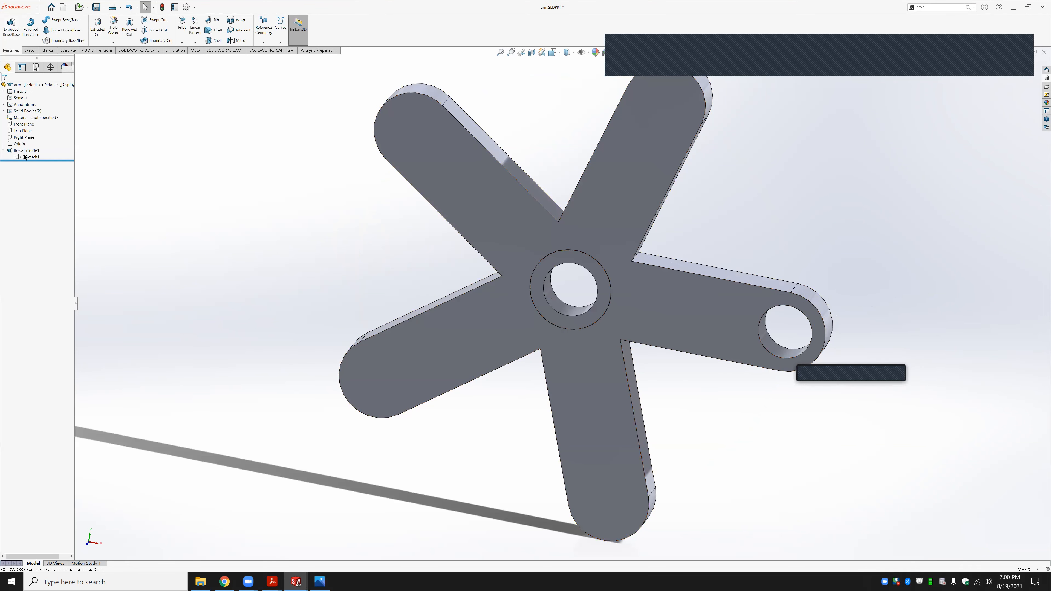
pyautogui.click(25, 151)
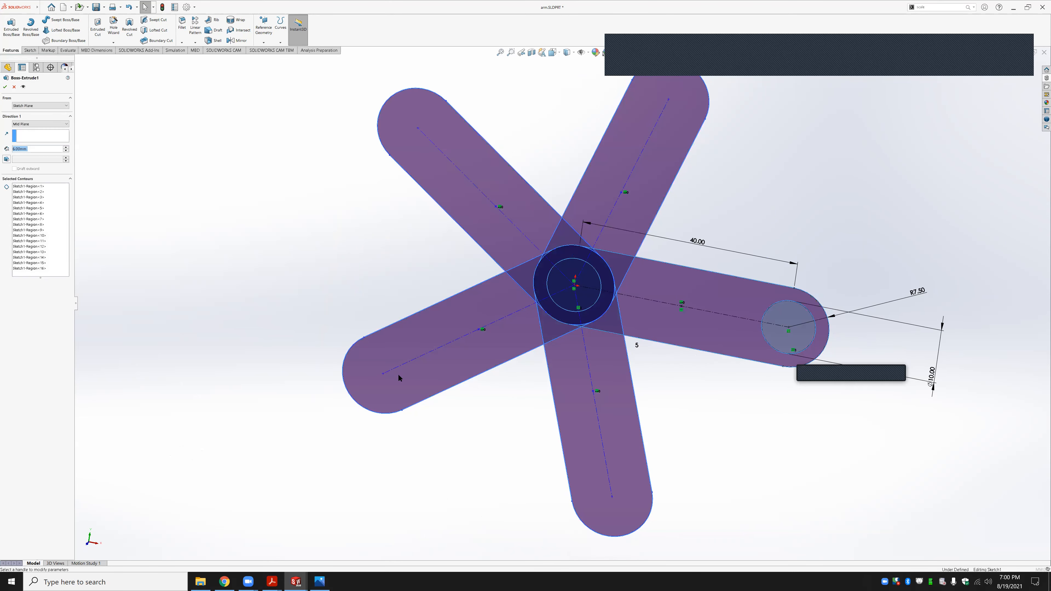
pyautogui.click(14, 87)
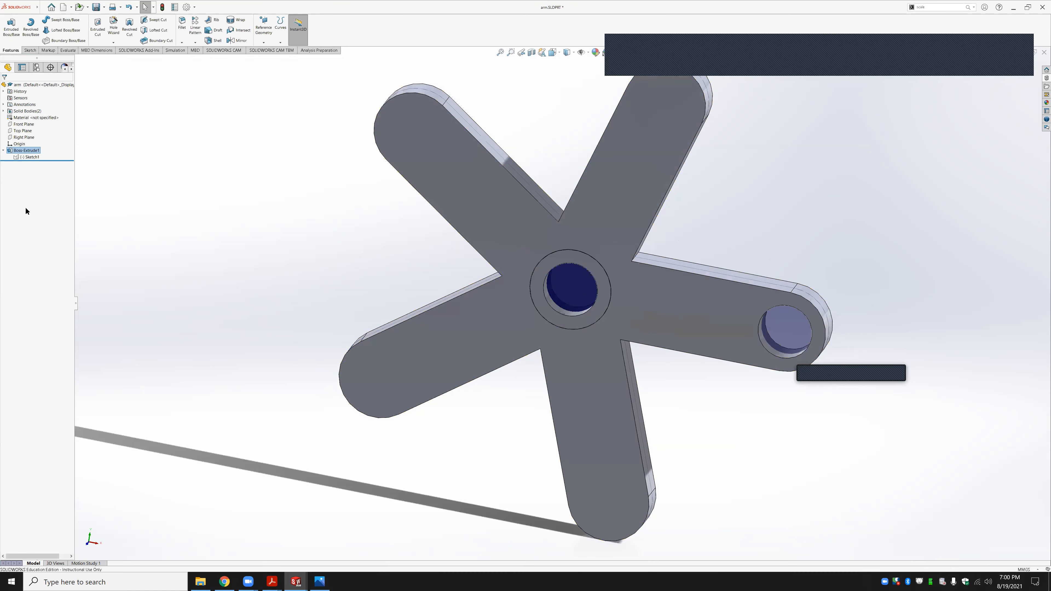
# On the carrier's flat front face, sketch a circle about 6.6 mm in diameter centred on the lower arm's rounded end
pyautogui.click(735, 469)
pyautogui.moveTo(750, 429); pyautogui.dragTo(756, 417, button='middle')
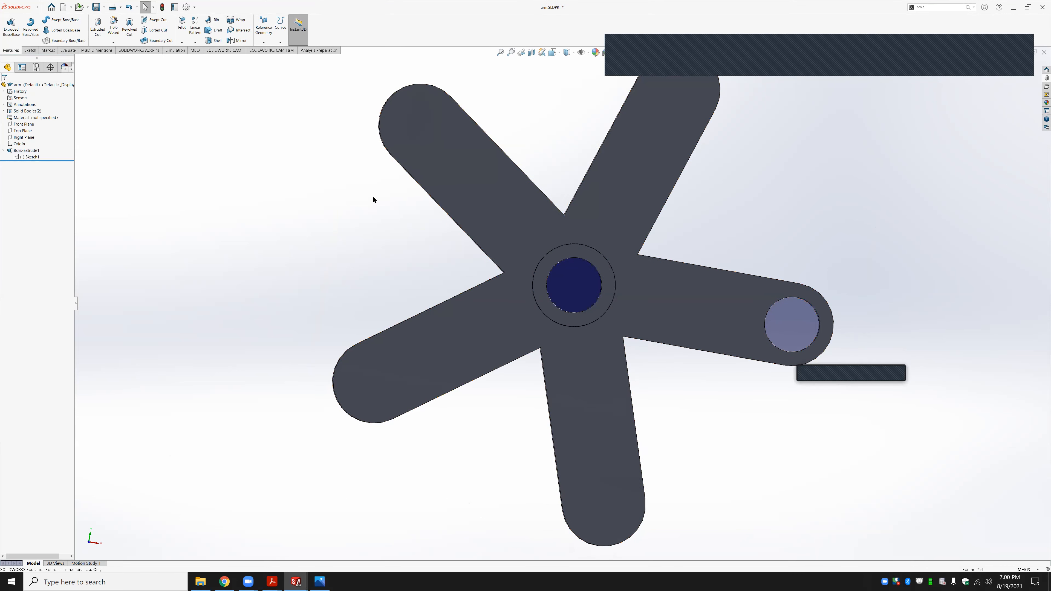
pyautogui.moveTo(416, 286); pyautogui.dragTo(499, 378, button='middle')
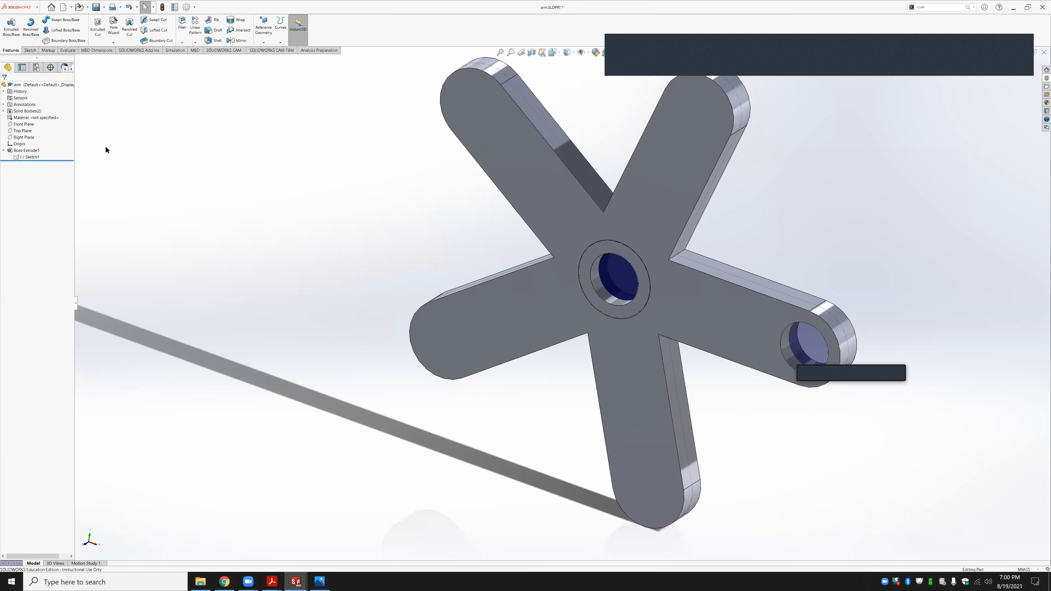
pyautogui.click(667, 466)
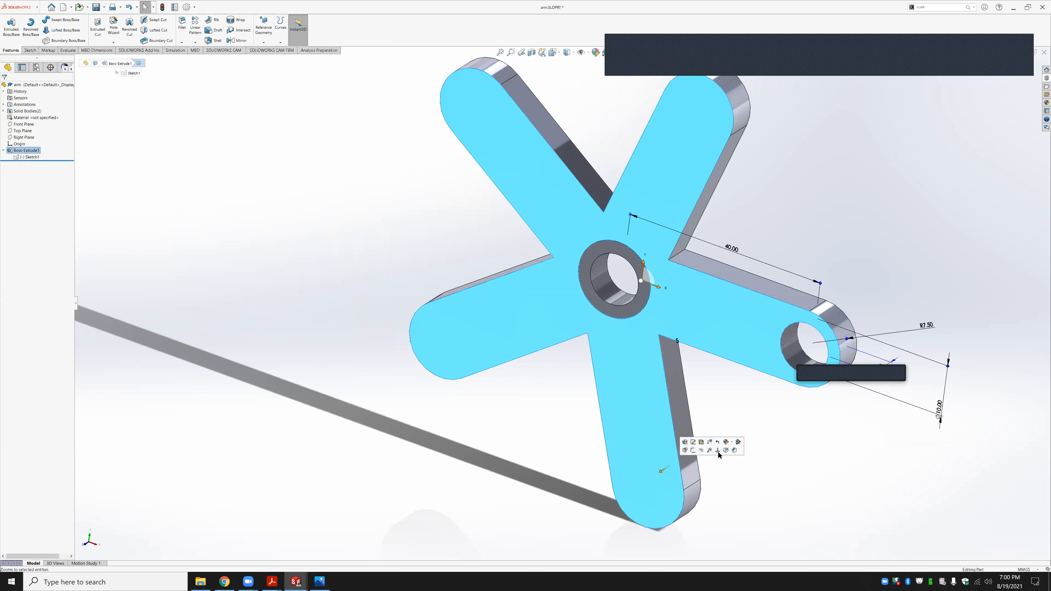
pyautogui.click(718, 450)
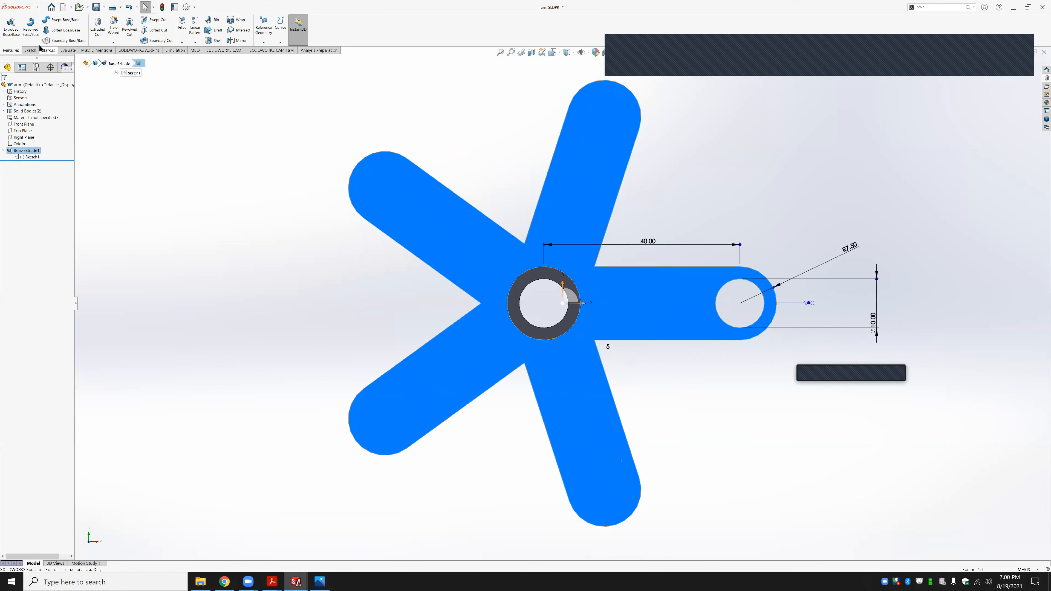
pyautogui.click(30, 50)
pyautogui.click(56, 19)
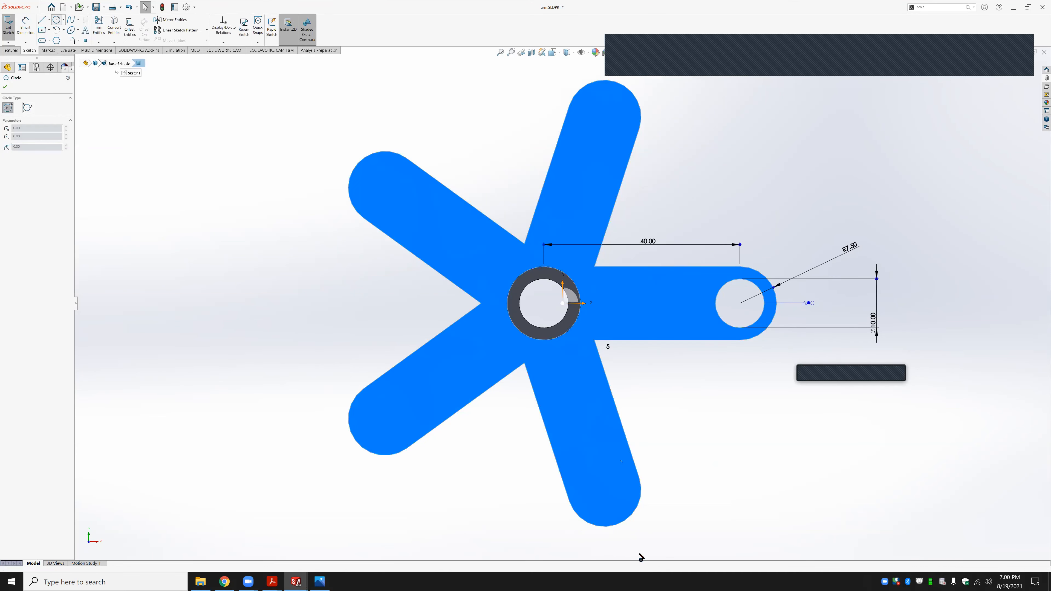
pyautogui.click(604, 489)
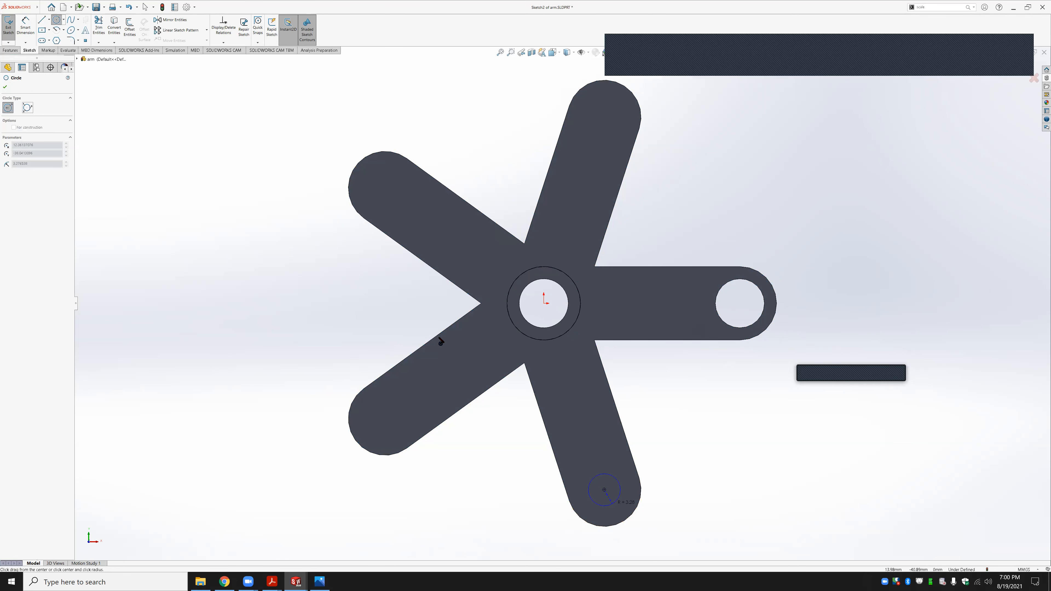
pyautogui.click(617, 507)
# Dimension the new circle's diameter and set it to 10 mm
pyautogui.click(25, 27)
pyautogui.click(620, 482)
pyautogui.click(730, 496)
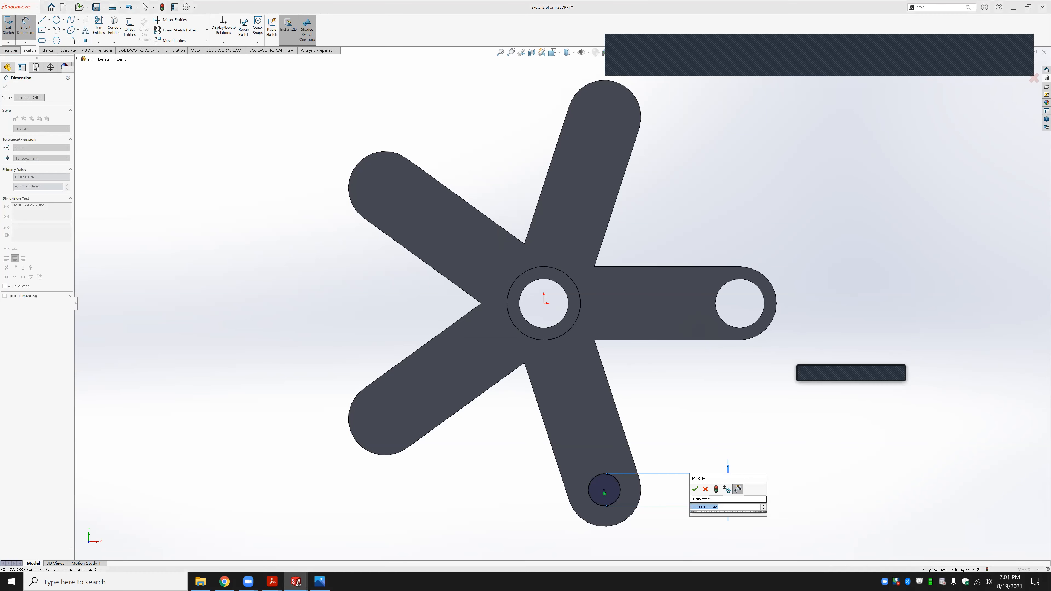
pyautogui.write('10')
pyautogui.press('Return')
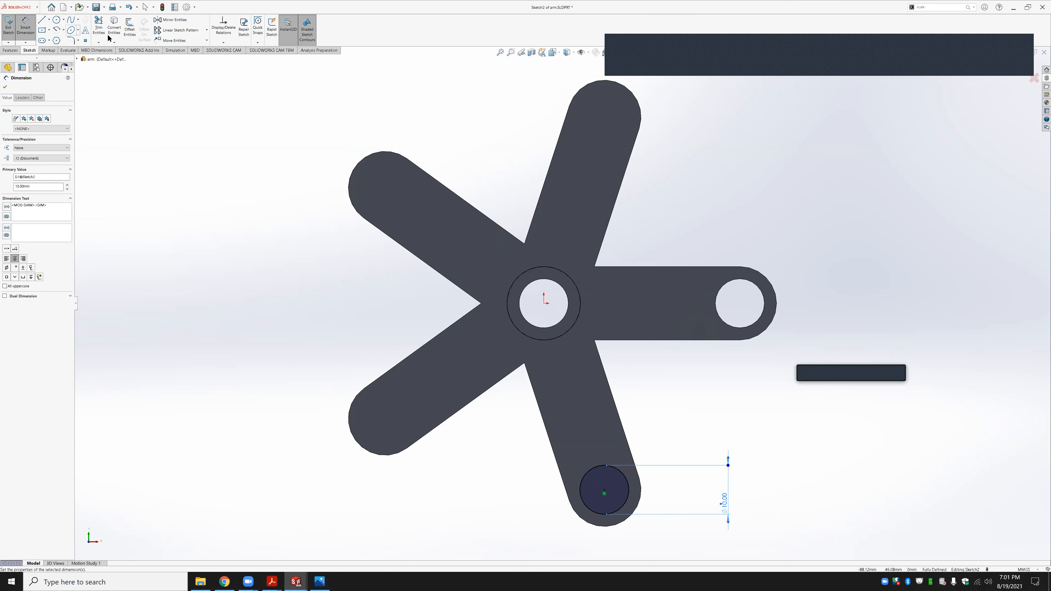
# Try to circular-pattern the 10 mm circle around the origin with 5 equally spaced instances over 360°
pyautogui.click(206, 30)
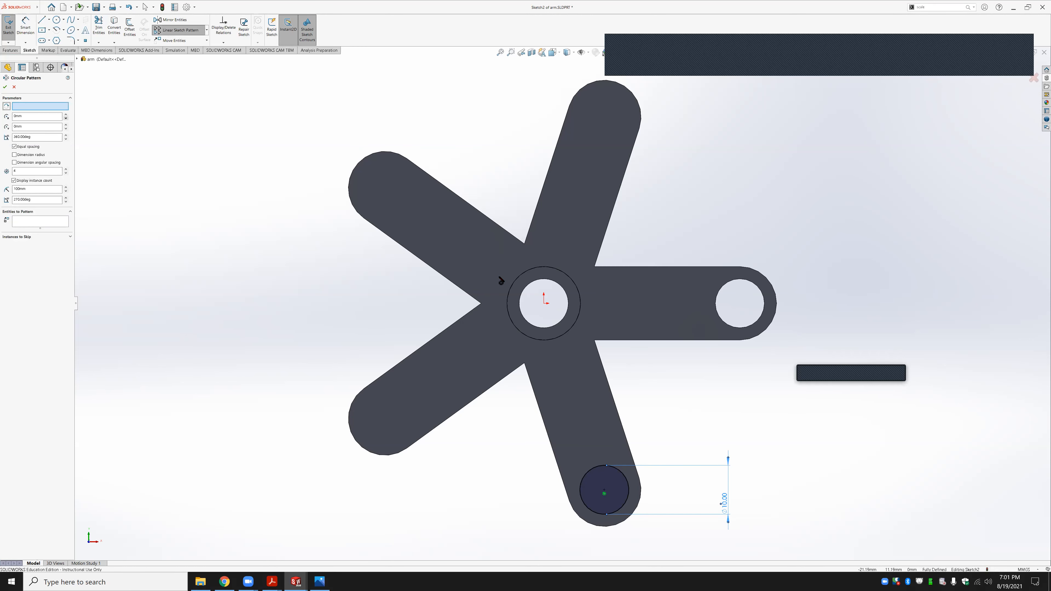
pyautogui.click(52, 223)
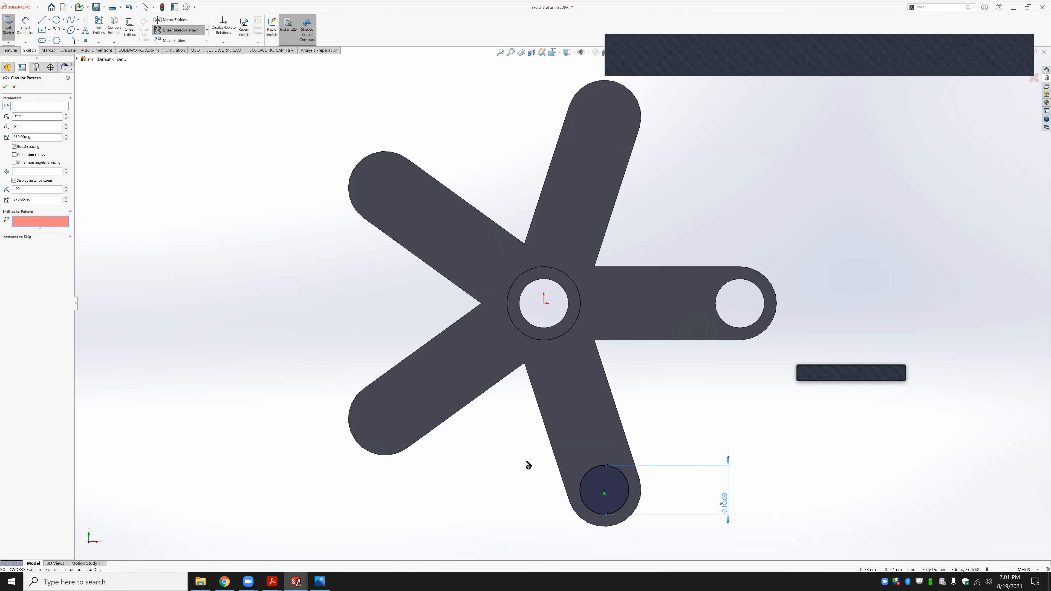
pyautogui.click(597, 473)
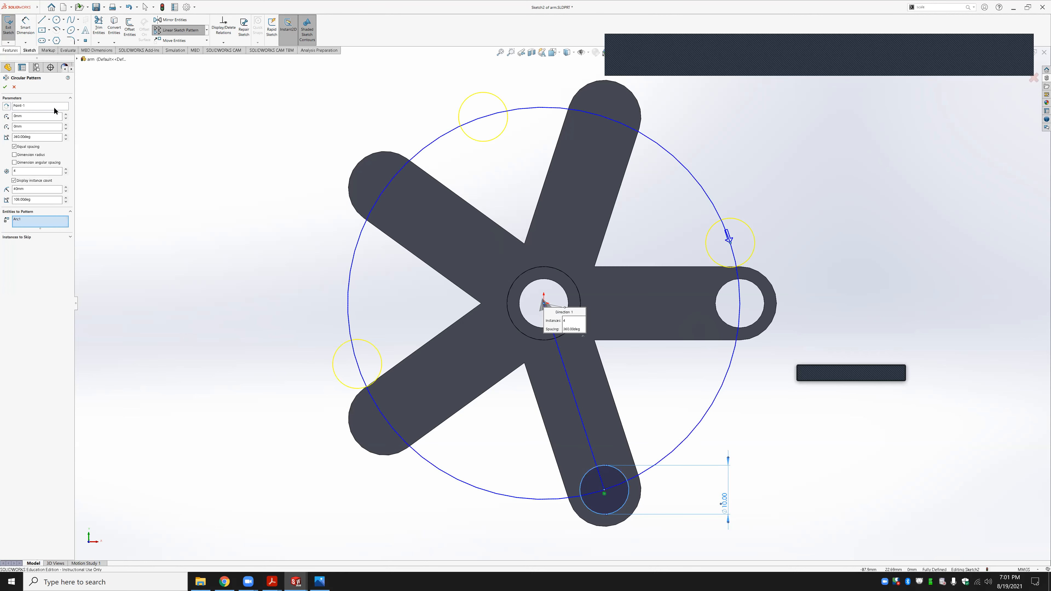
pyautogui.click(24, 173)
pyautogui.write('5')
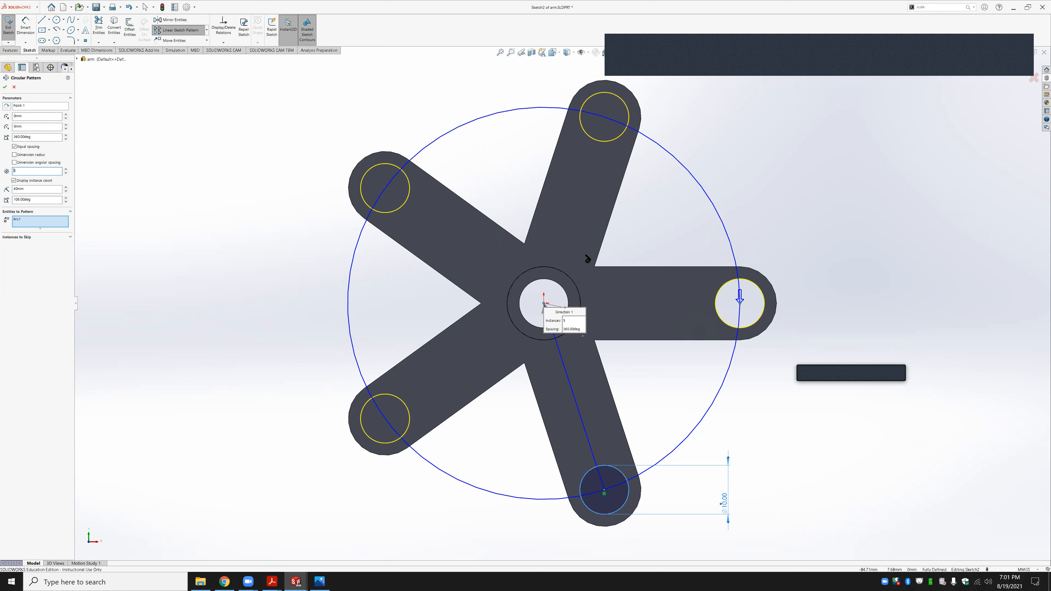
# Cut-extrude the circle sketch through the arm with the Up To Next end condition
pyautogui.click(10, 50)
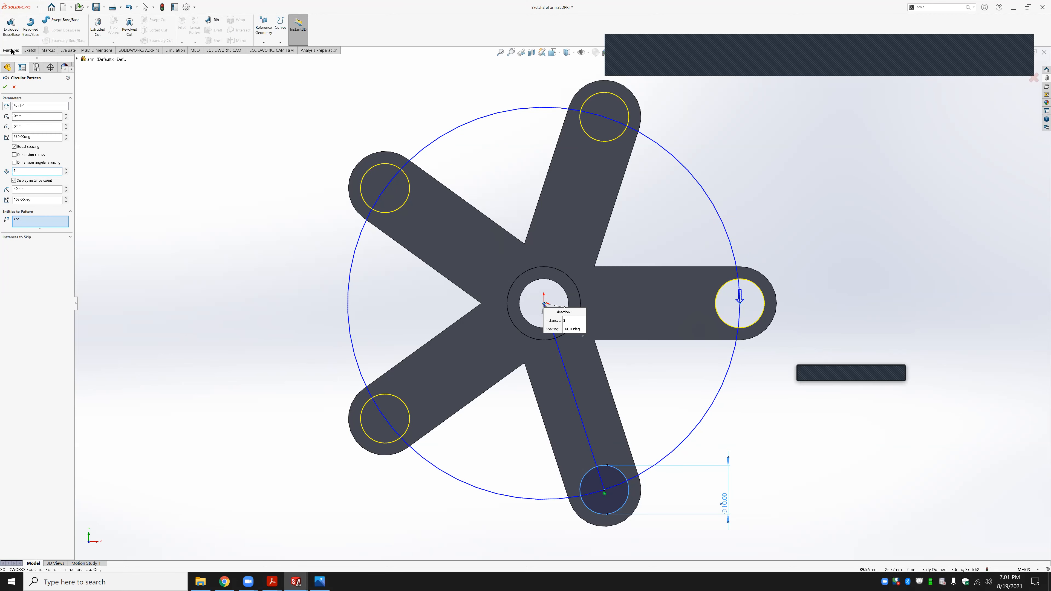
pyautogui.click(97, 25)
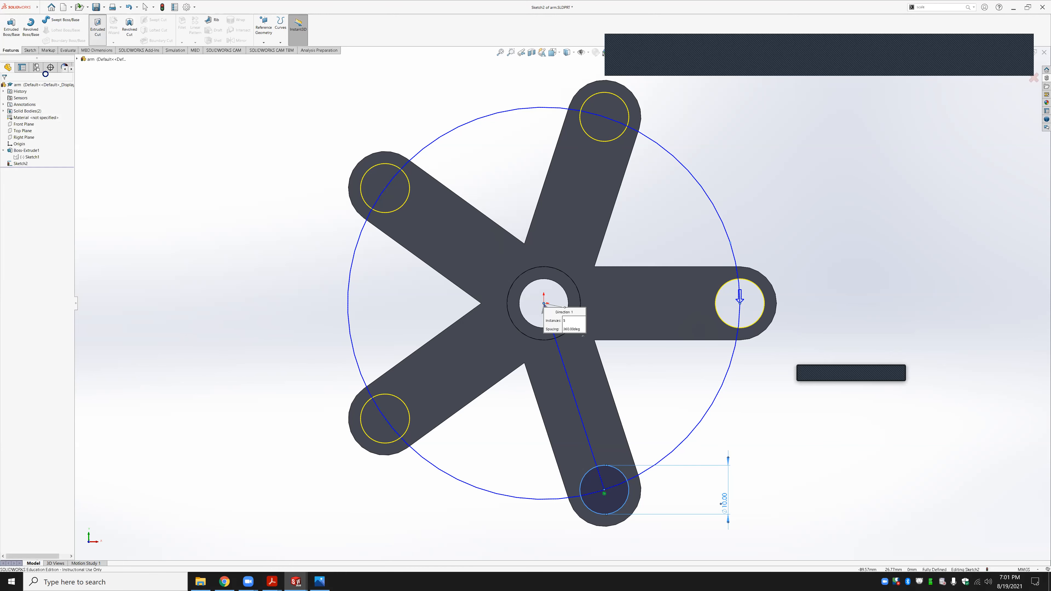
pyautogui.click(29, 124)
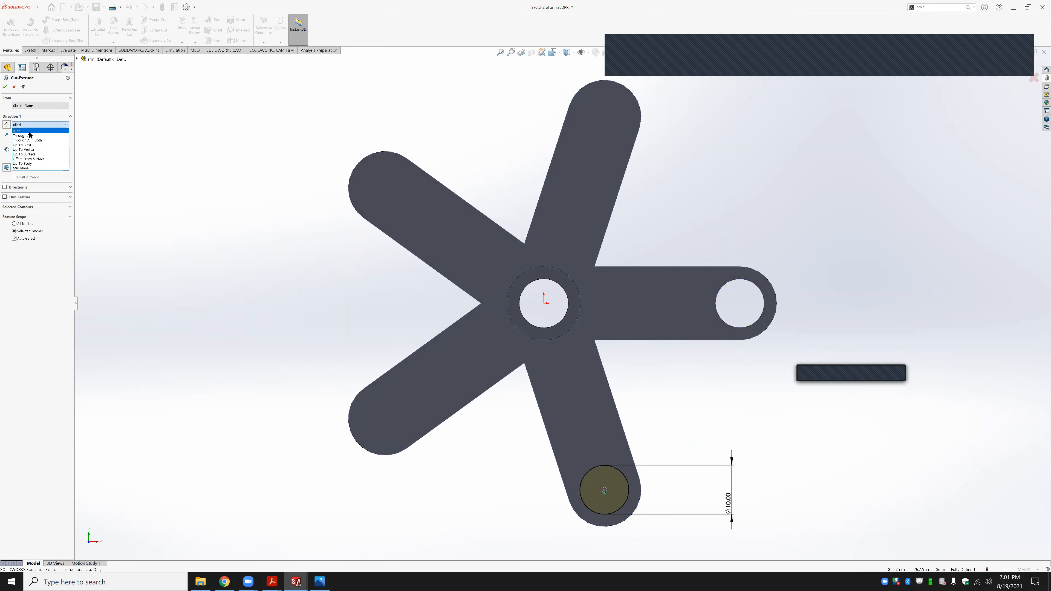
pyautogui.click(36, 145)
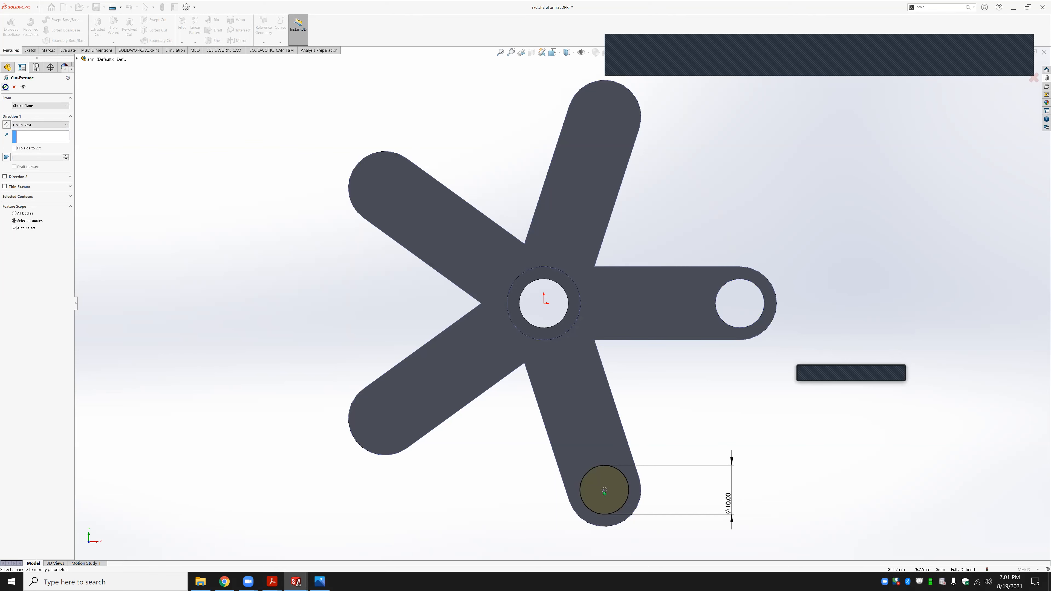
pyautogui.press('Return')
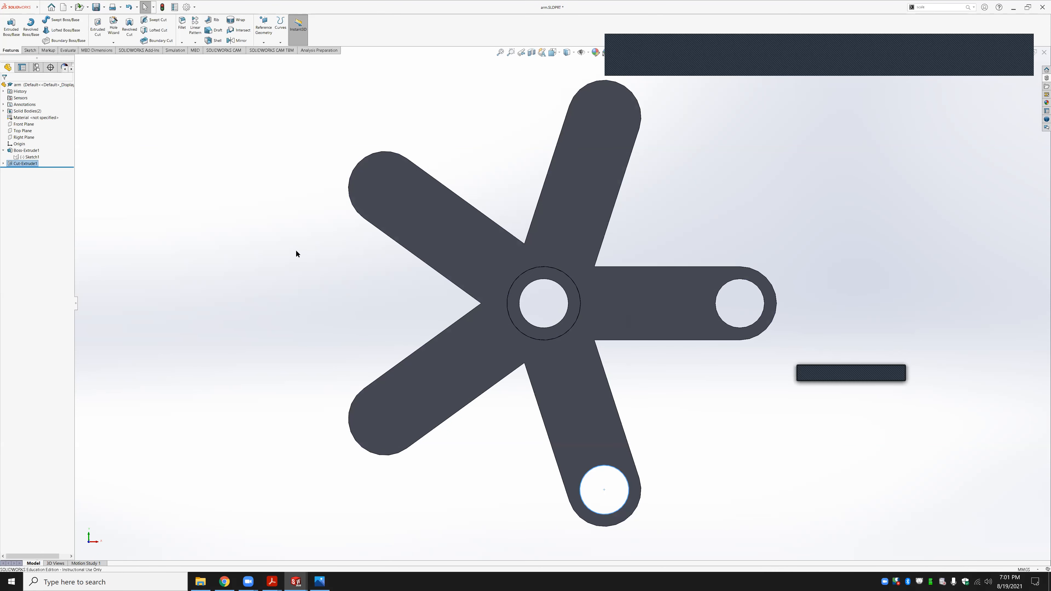
pyautogui.click(3, 163)
pyautogui.click(27, 170)
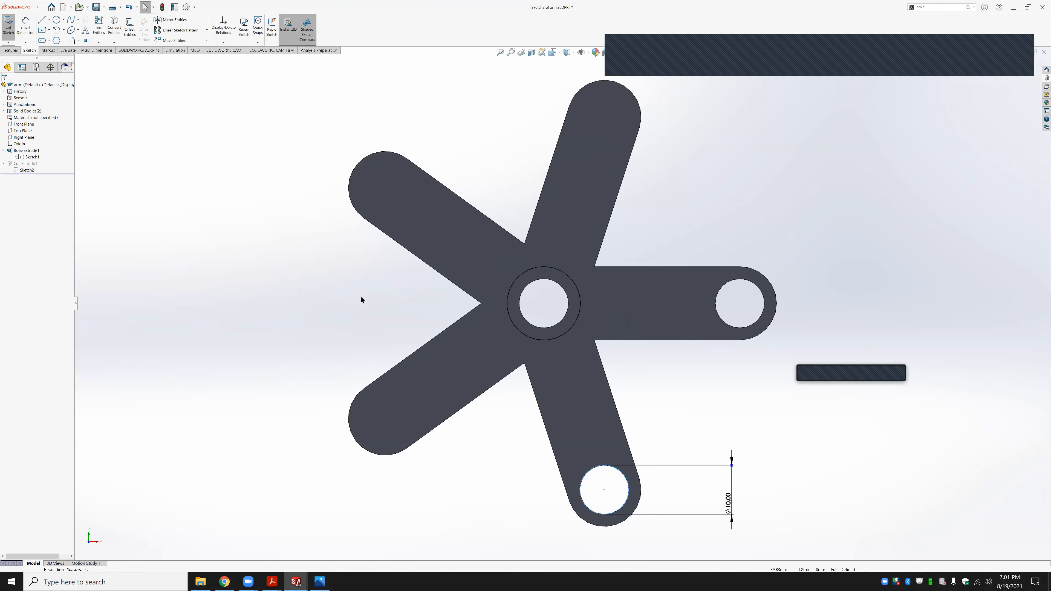
pyautogui.moveTo(366, 317); pyautogui.dragTo(327, 360, button='middle')
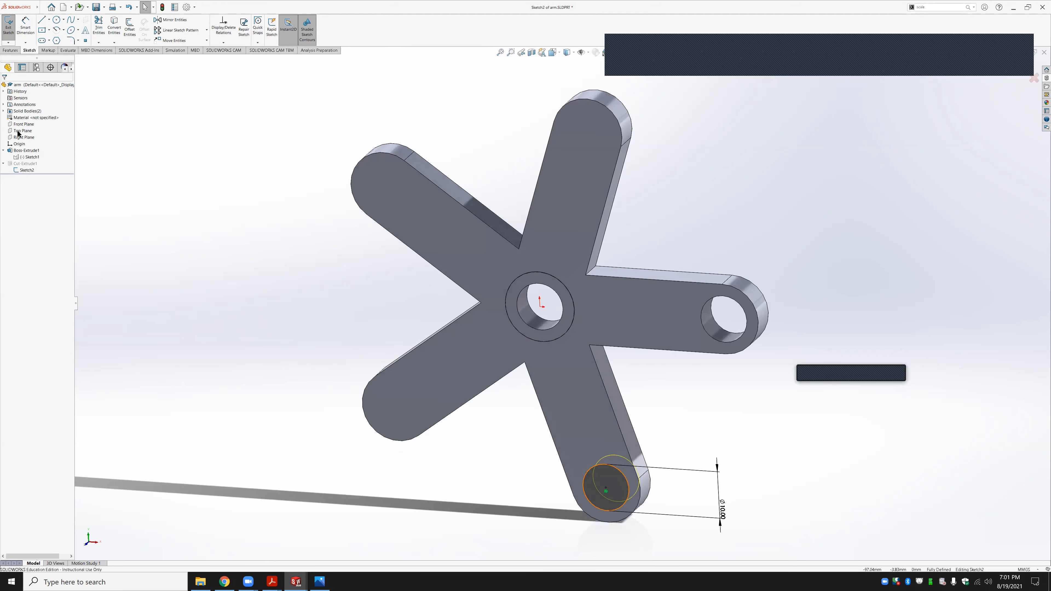
pyautogui.rightClick(24, 169)
pyautogui.click(8, 27)
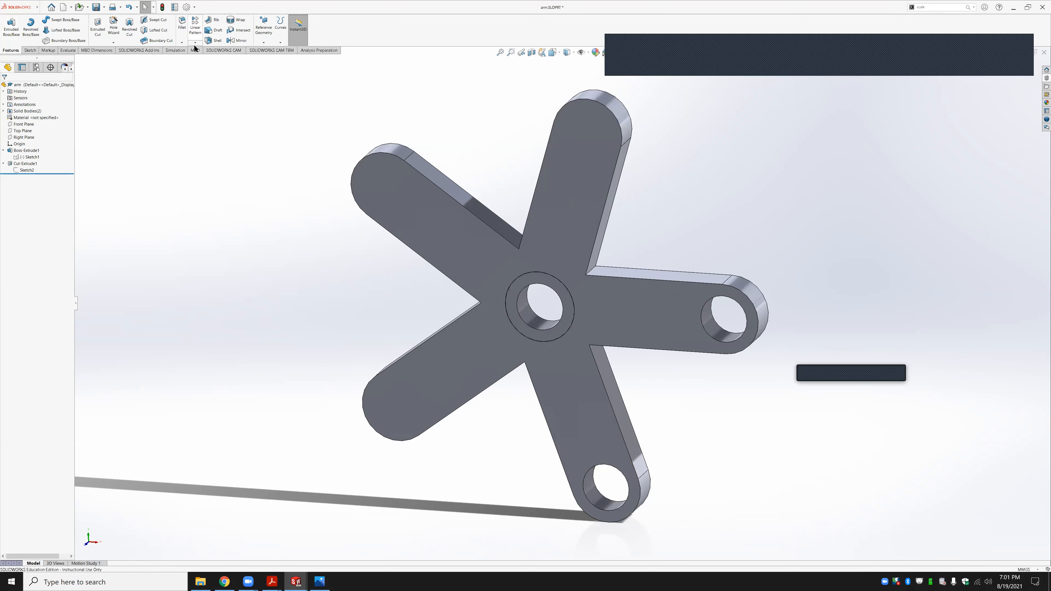
# Try to circular-pattern the lower arm's hole cut around the central hole's inner face
pyautogui.click(195, 43)
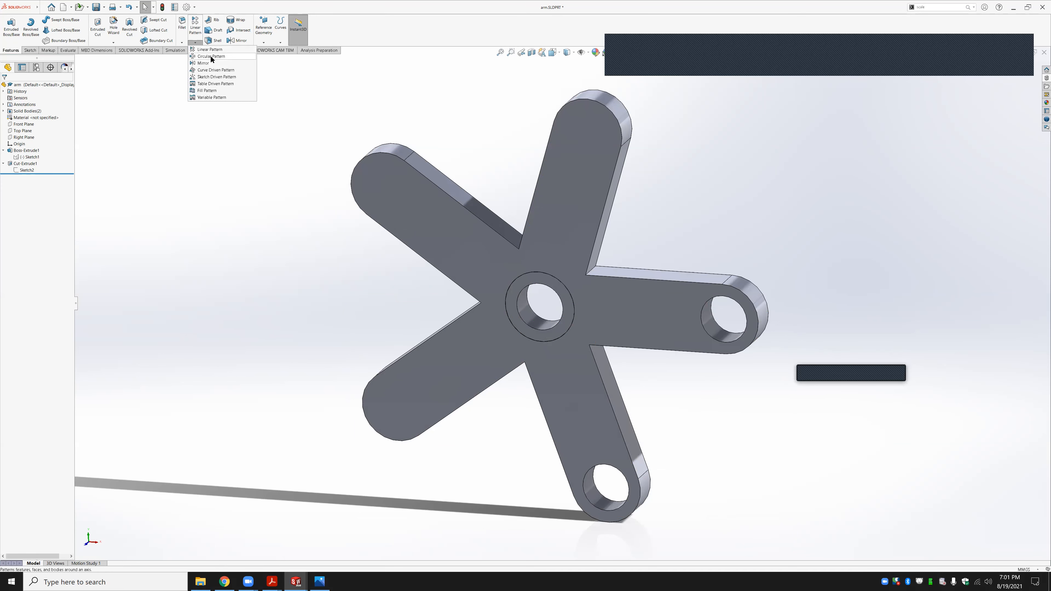
pyautogui.click(211, 56)
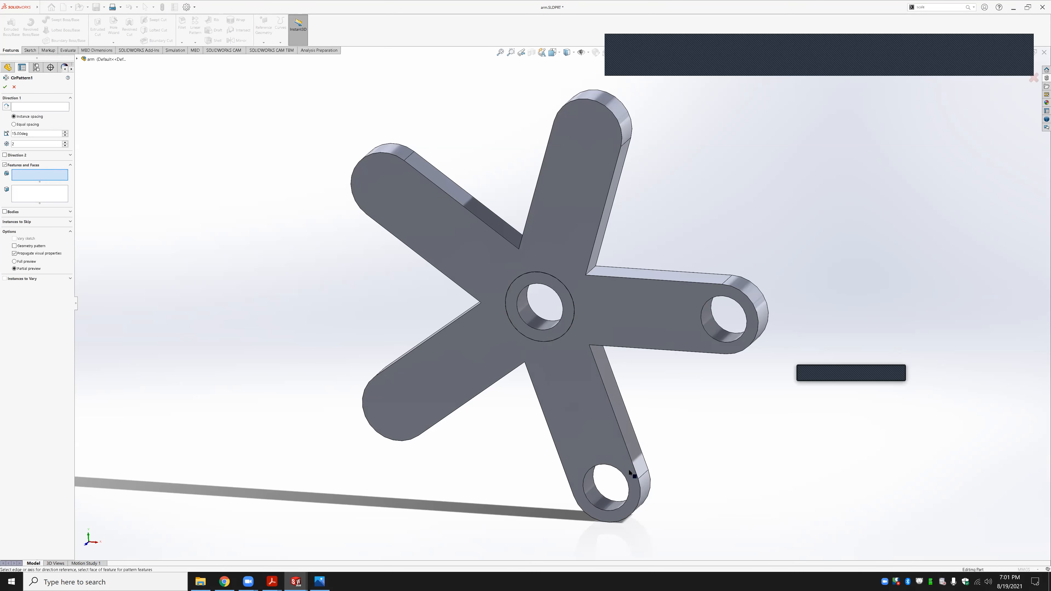
pyautogui.scroll(-2, 618, 501)
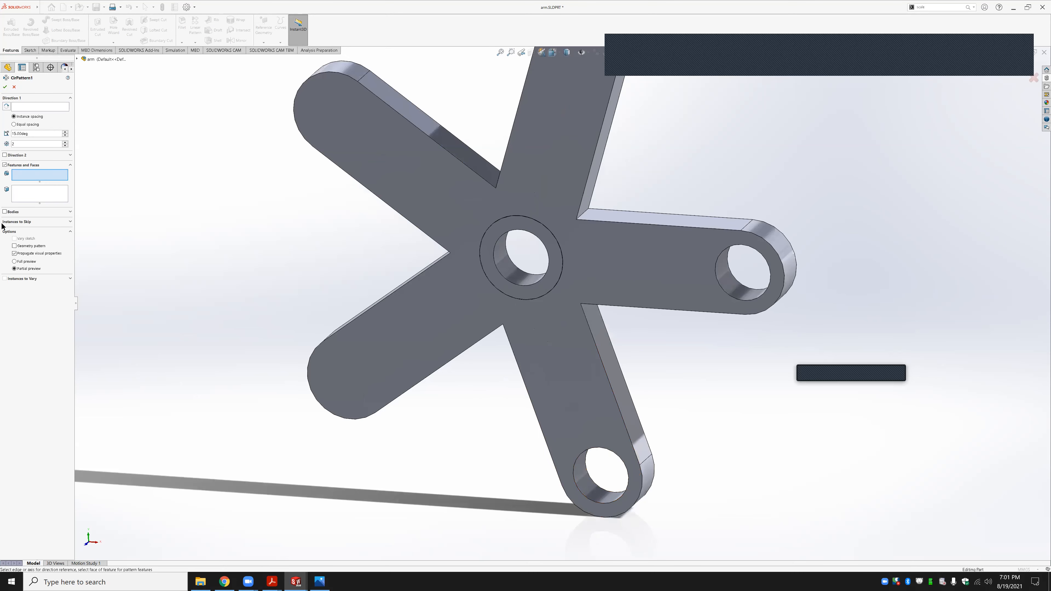
pyautogui.click(23, 107)
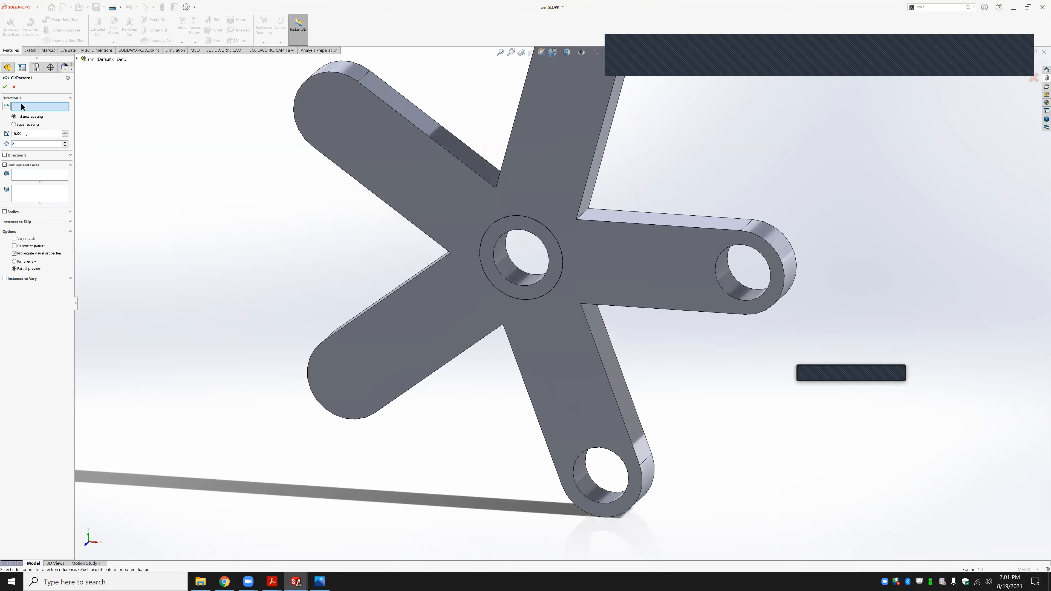
pyautogui.click(514, 275)
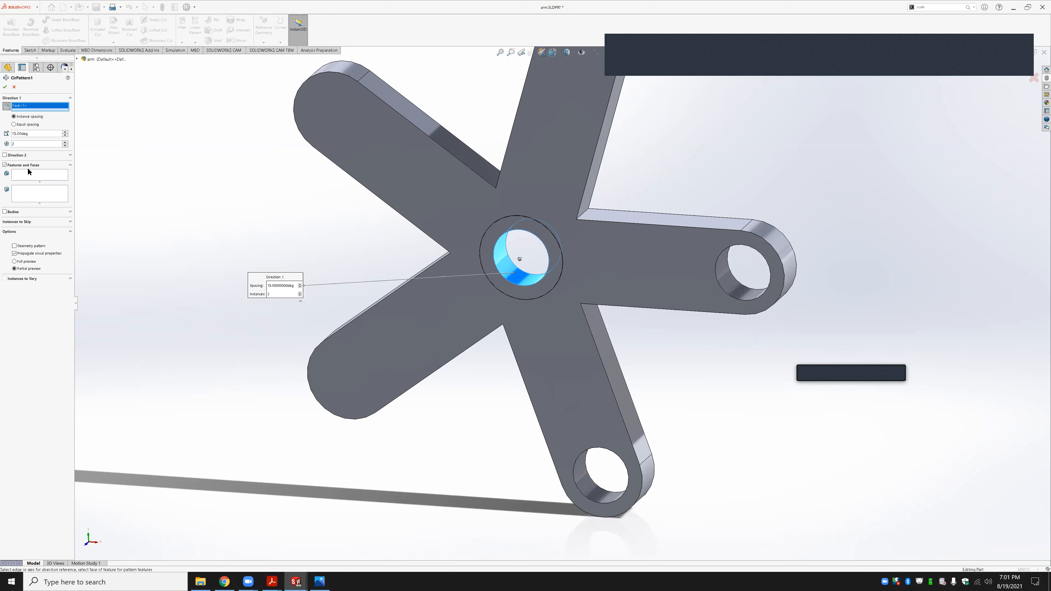
pyautogui.click(31, 175)
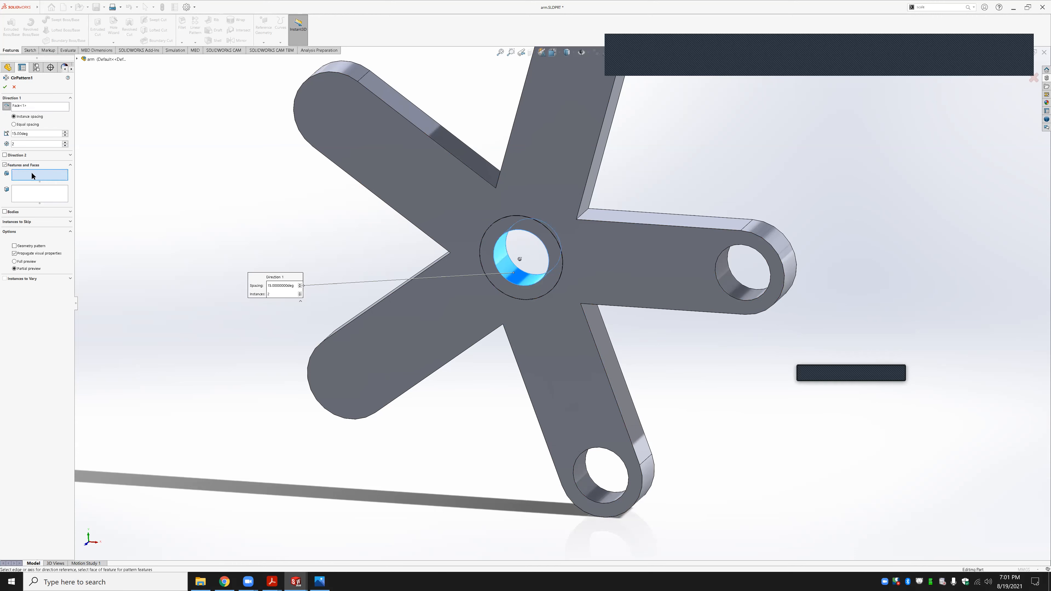
pyautogui.click(605, 493)
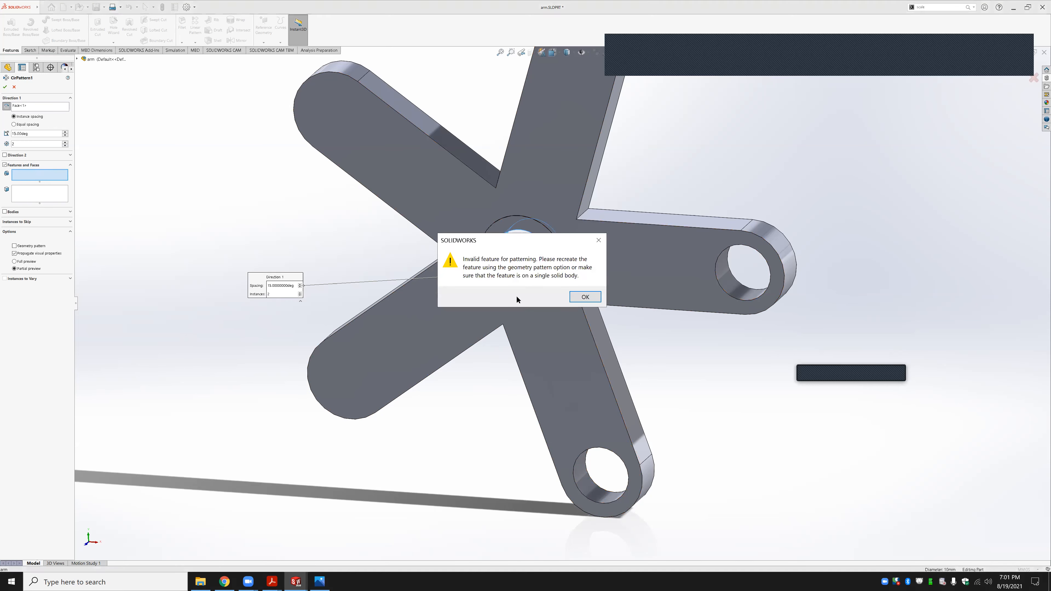
pyautogui.click(585, 297)
pyautogui.click(77, 58)
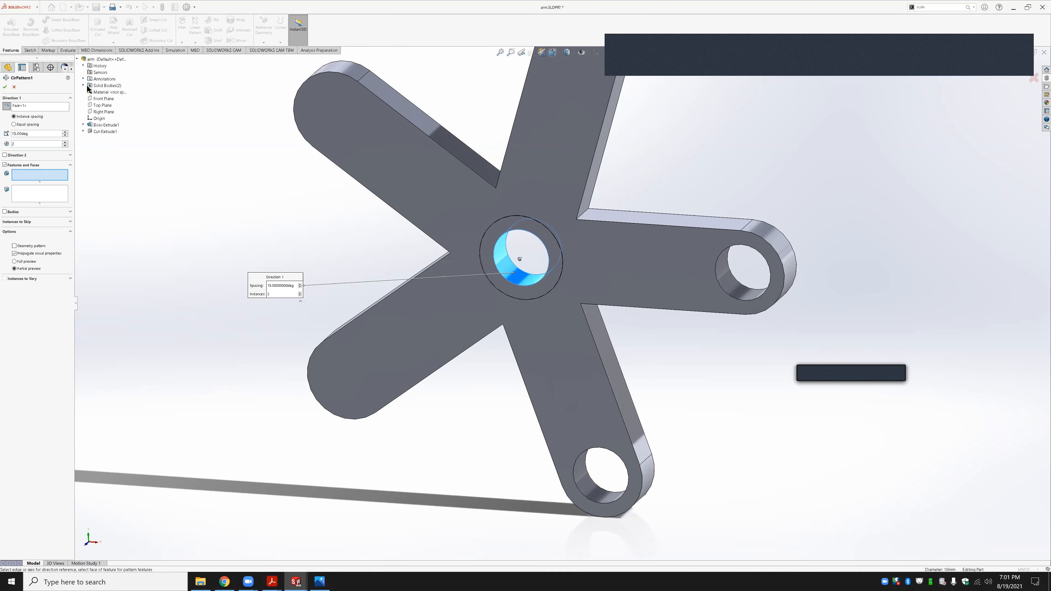
pyautogui.click(103, 132)
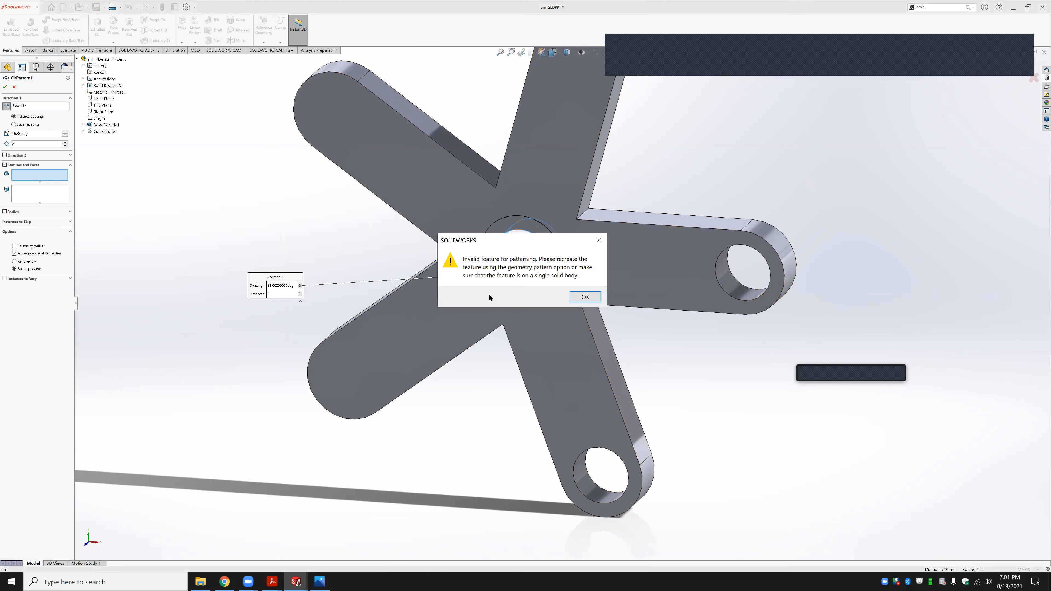
pyautogui.click(596, 297)
# Try the central hole's inner face as the face to pattern and its circular edge as the pattern axis
pyautogui.click(32, 194)
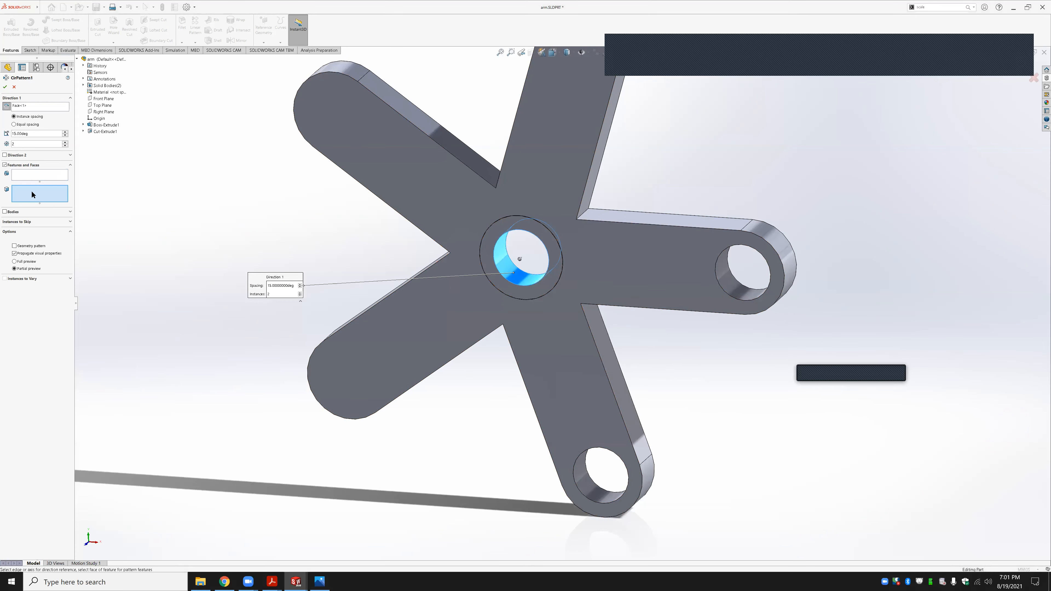
pyautogui.click(526, 279)
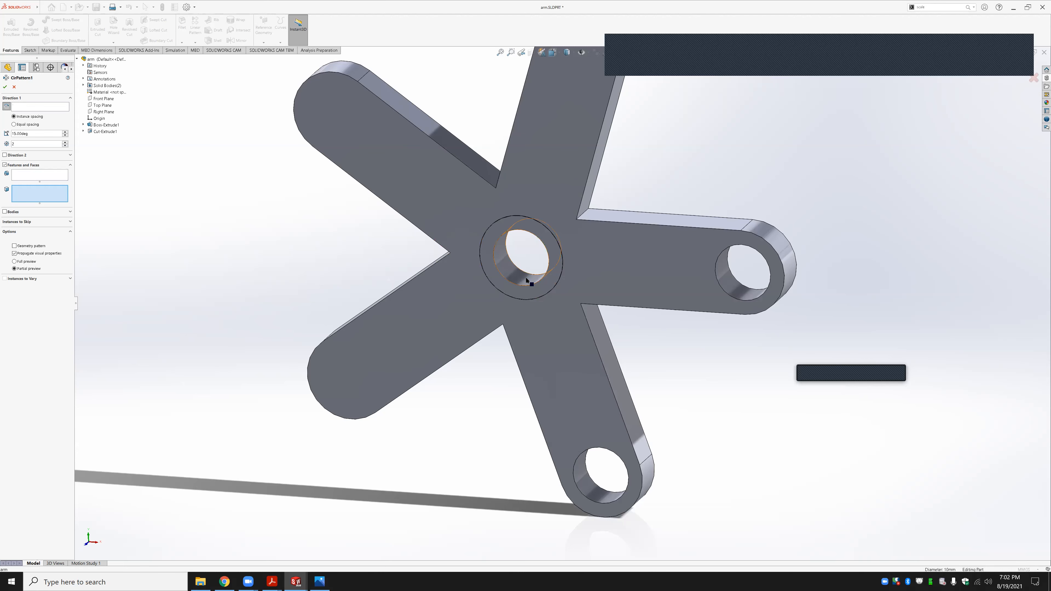
pyautogui.click(528, 281)
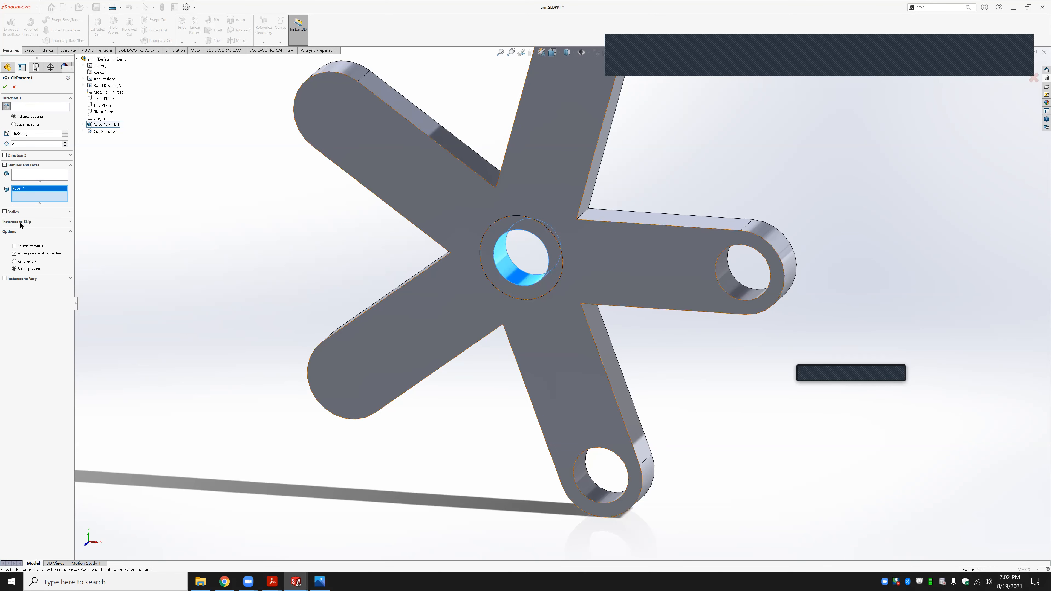
pyautogui.click(26, 107)
pyautogui.click(518, 276)
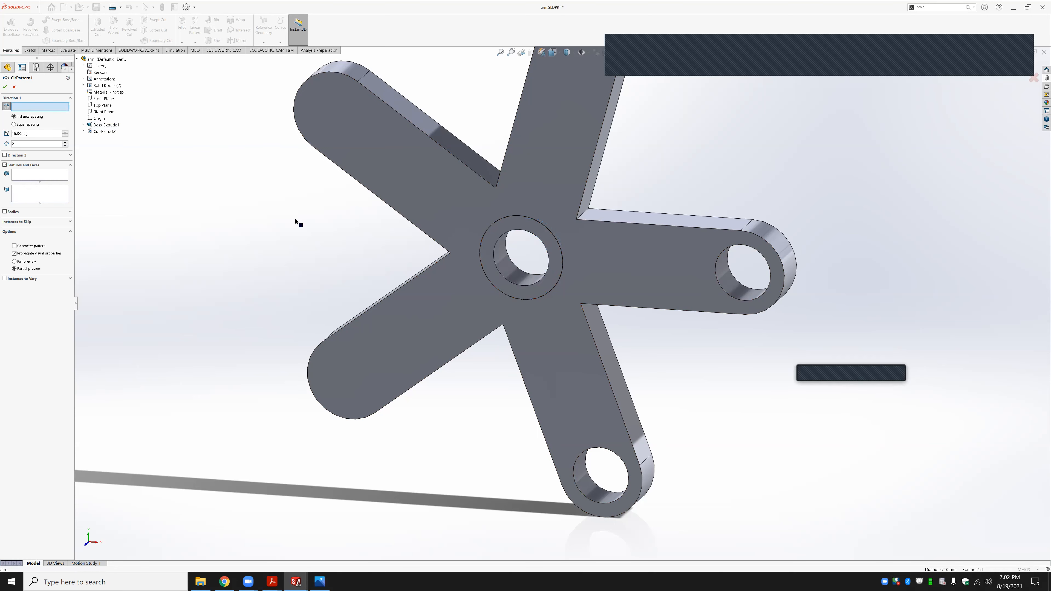
pyautogui.click(528, 233)
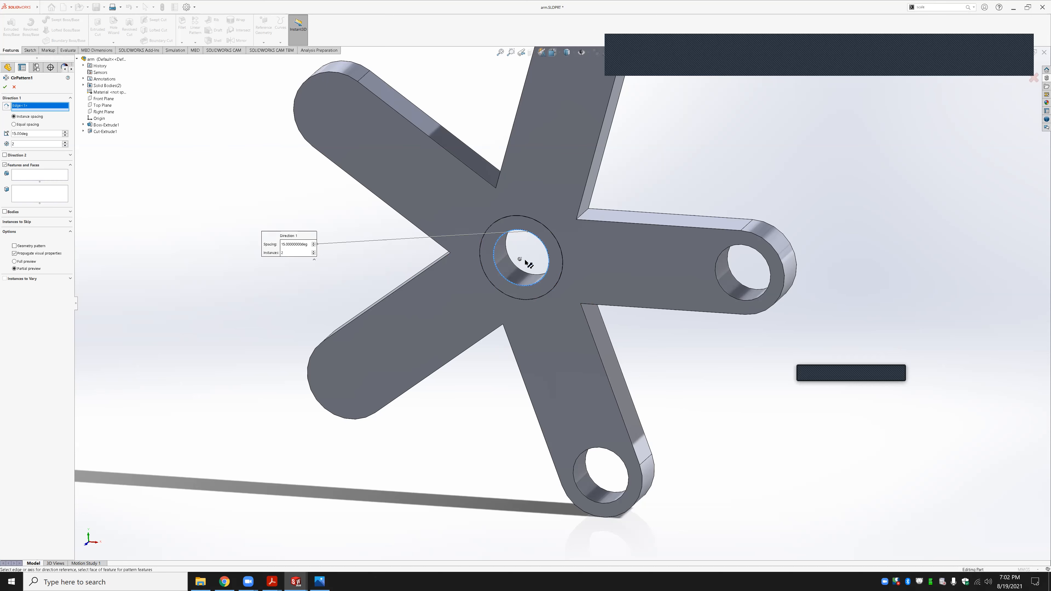
pyautogui.moveTo(535, 336)
pyautogui.mouseDown(button='middle')
pyautogui.moveTo(531, 298)
pyautogui.moveTo(531, 317)
pyautogui.mouseUp(button='middle')
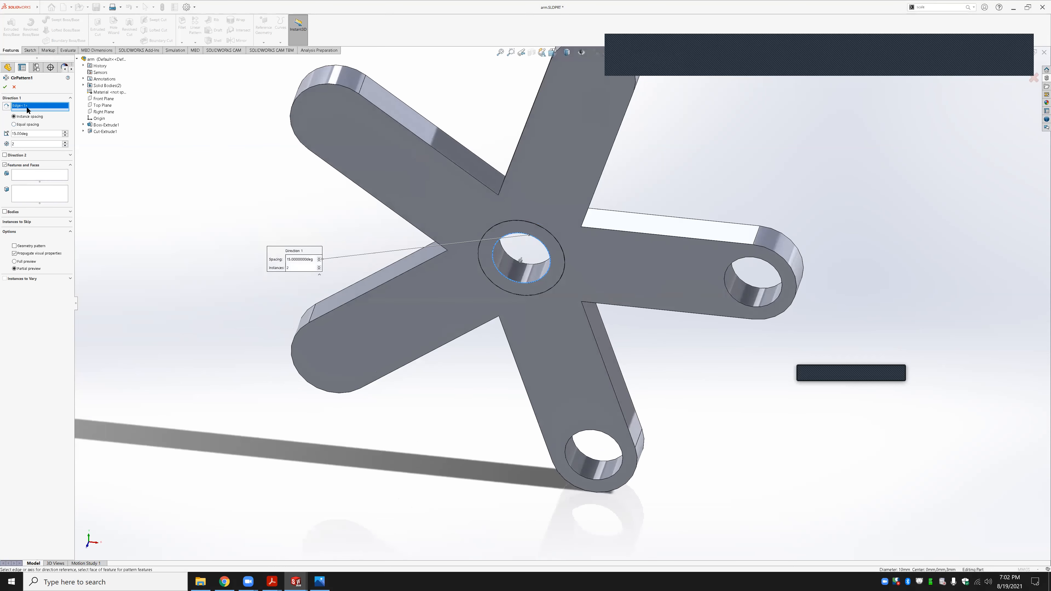
pyautogui.press('Delete')
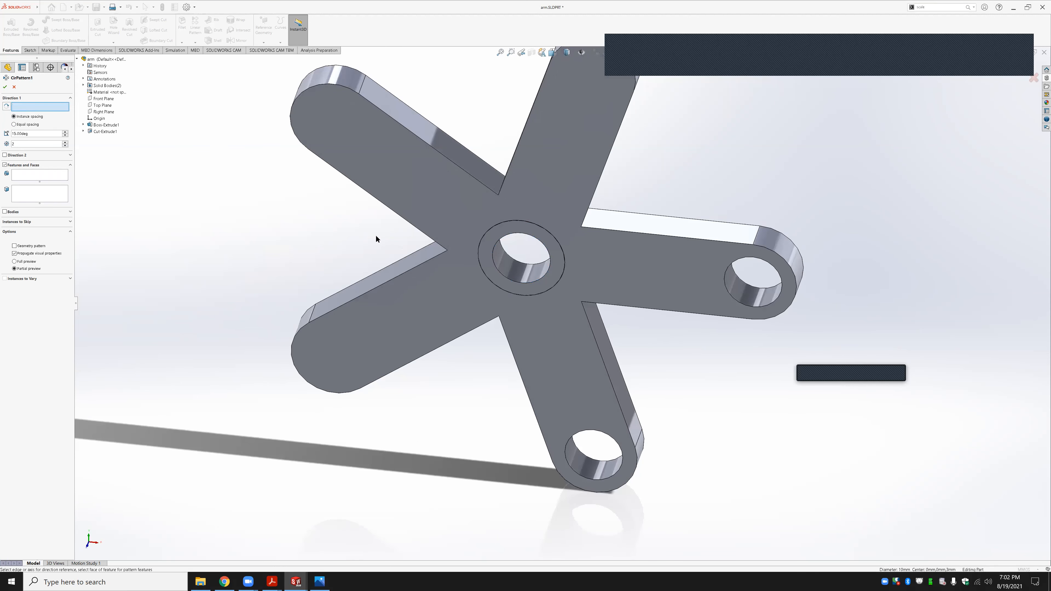
# Try the central hole's inner face as the pattern axis again, clear it and cancel the circular pattern
pyautogui.scroll(-3, 538, 267)
pyautogui.click(573, 289)
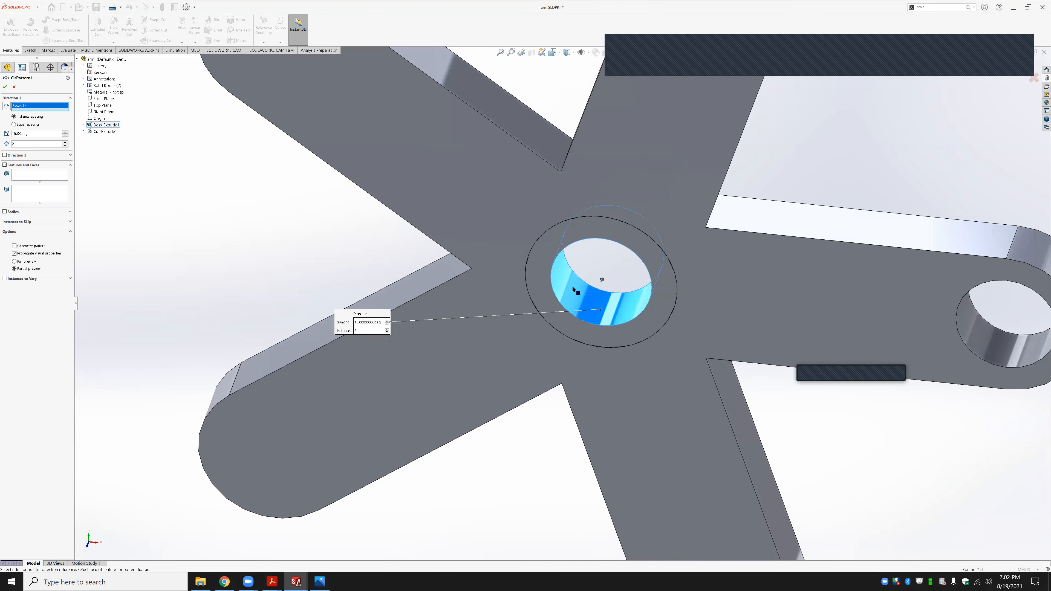
pyautogui.scroll(-1, 614, 277)
pyautogui.moveTo(663, 239); pyautogui.dragTo(724, 232, button='middle')
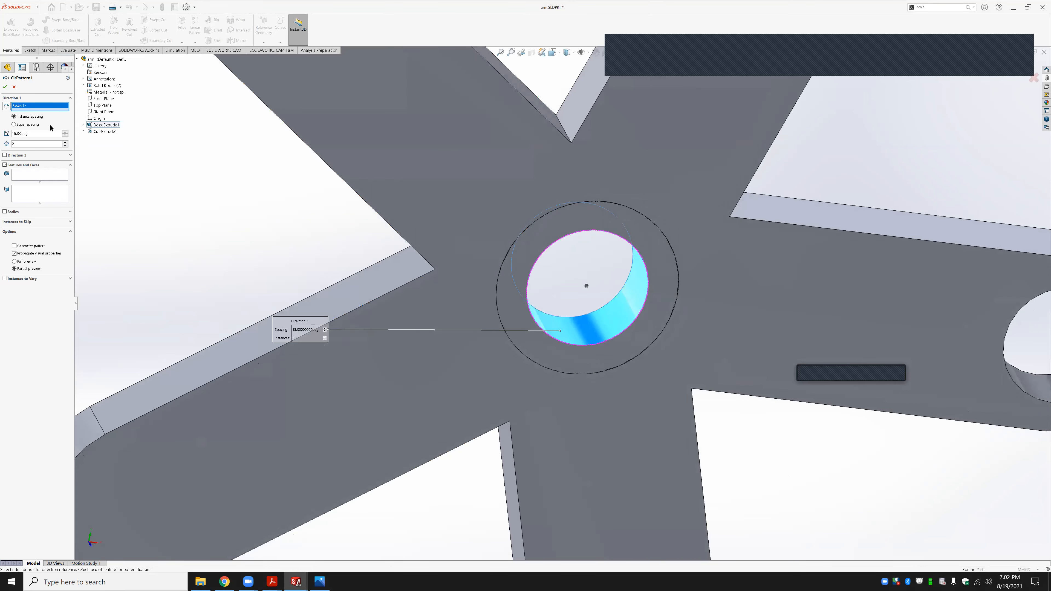
pyautogui.rightClick(40, 106)
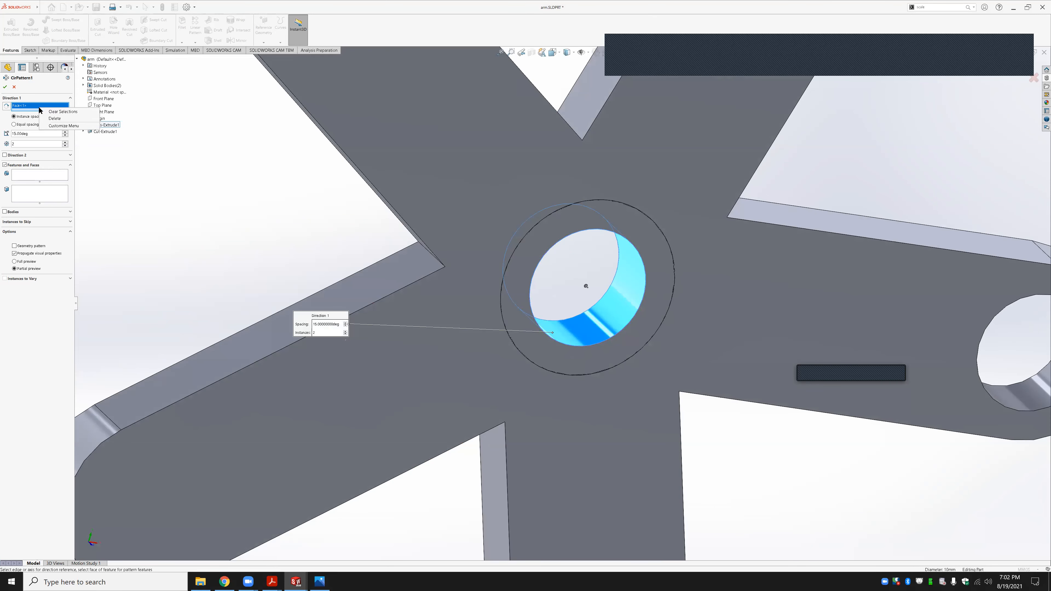
pyautogui.click(54, 118)
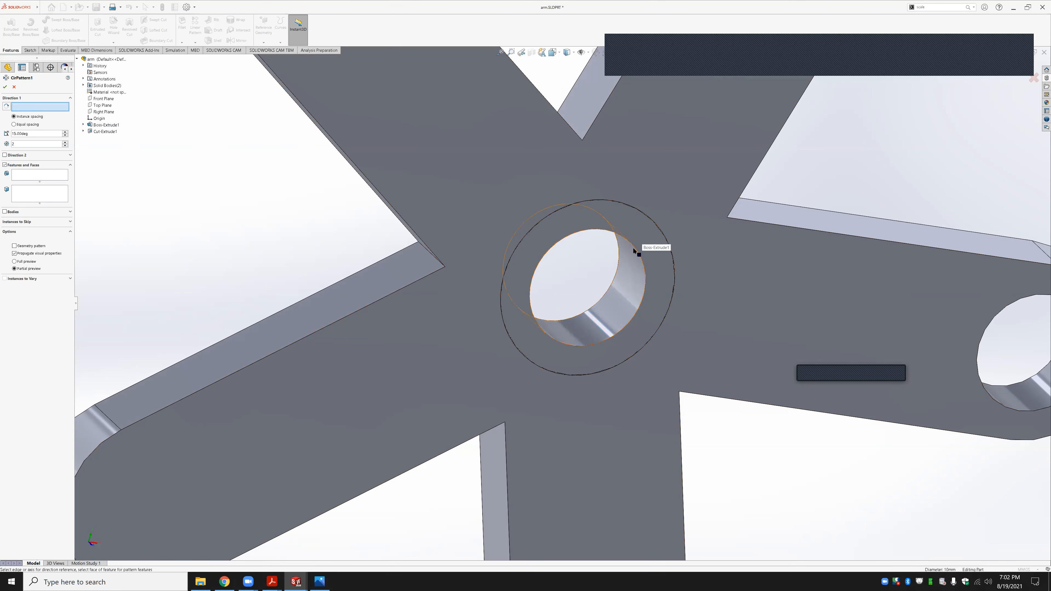
pyautogui.press('f')
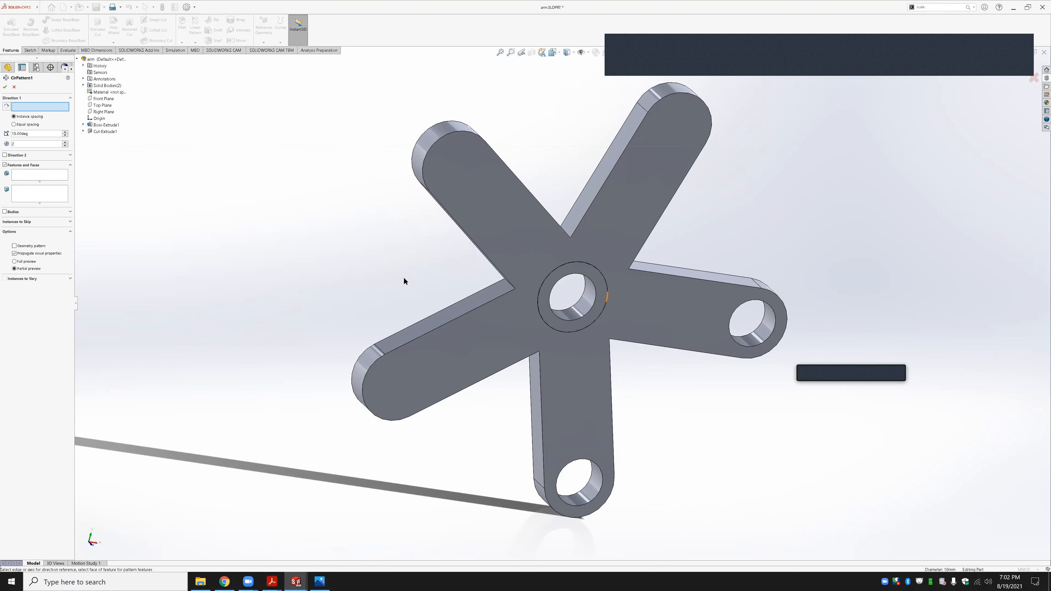
pyautogui.scroll(-2, 611, 299)
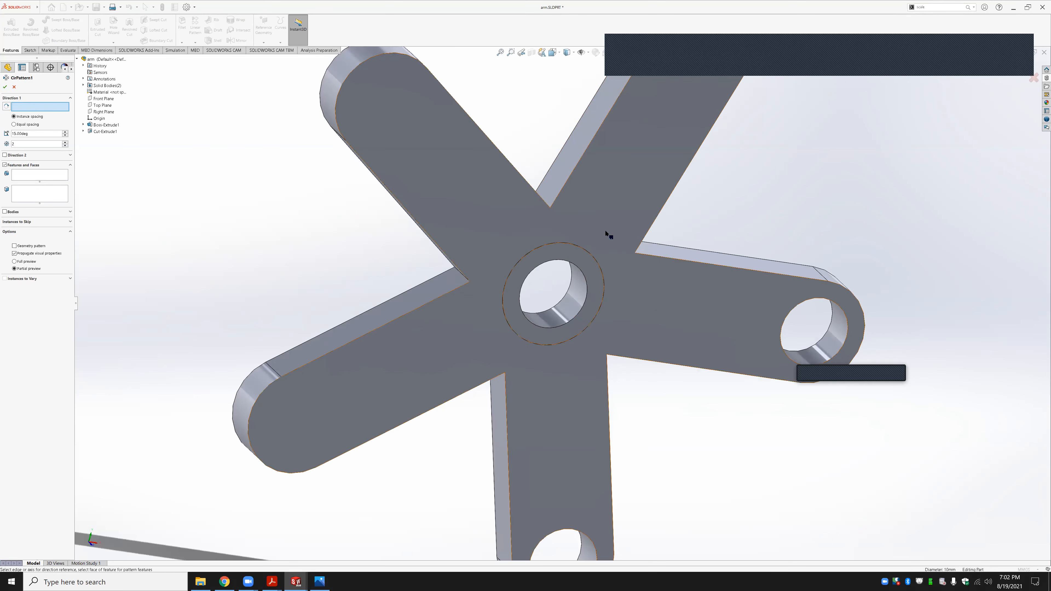
pyautogui.scroll(4, 291, 223)
pyautogui.click(14, 86)
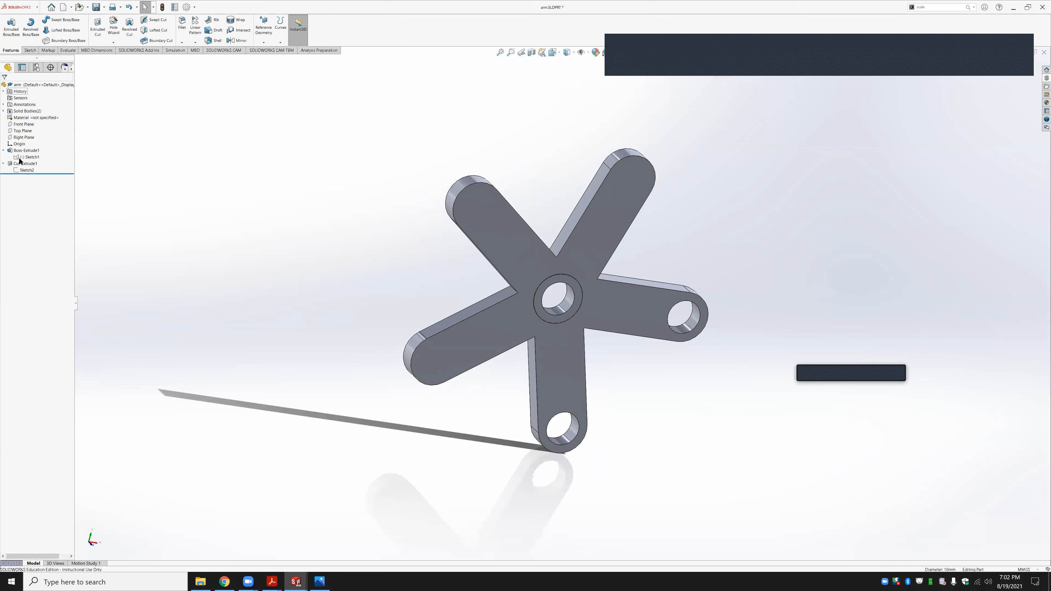
# In the cut's sketch, circular-pattern the 10 mm circle around the origin with 5 equally spaced instances over 360° and rebuild the cut
pyautogui.click(27, 170)
pyautogui.click(28, 153)
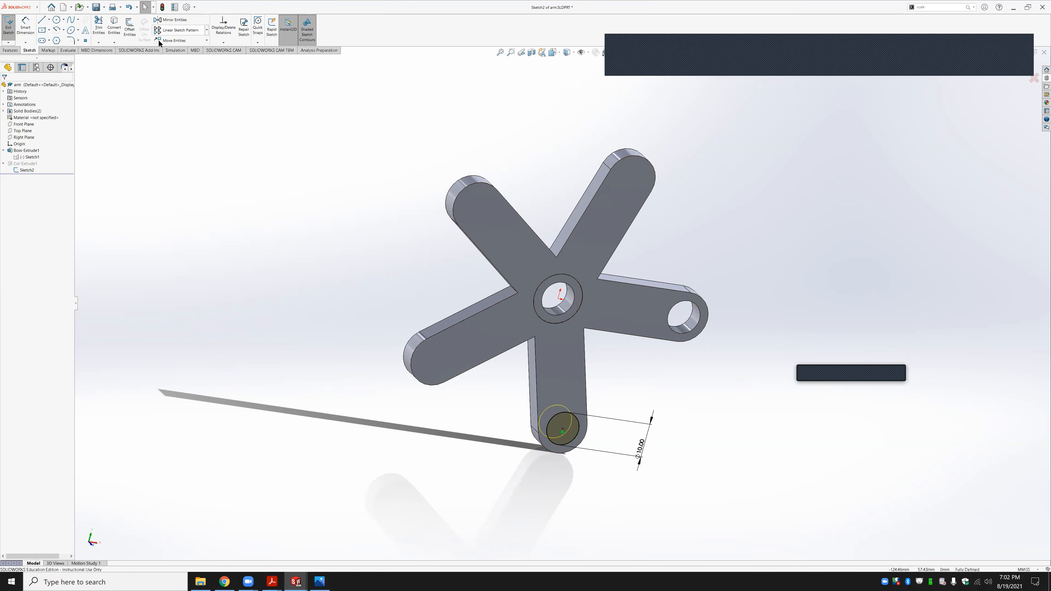
pyautogui.click(206, 29)
pyautogui.click(170, 53)
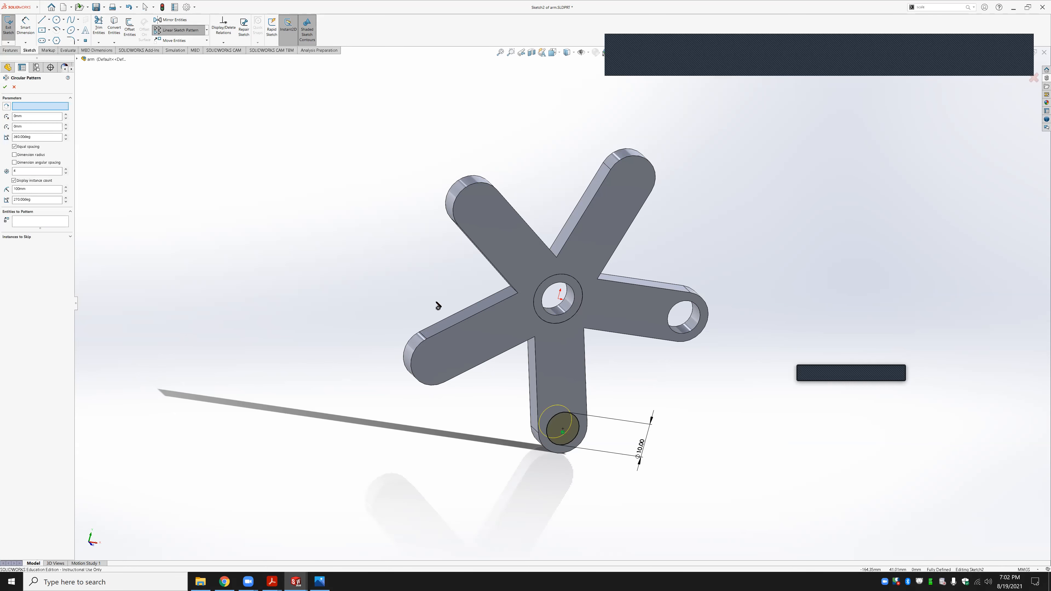
pyautogui.click(27, 222)
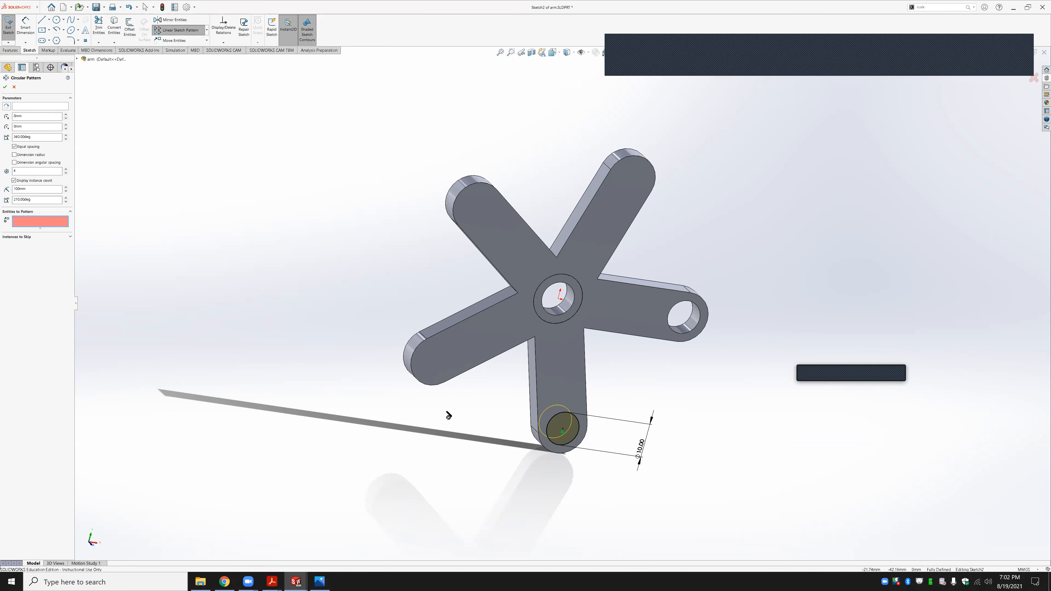
pyautogui.click(563, 417)
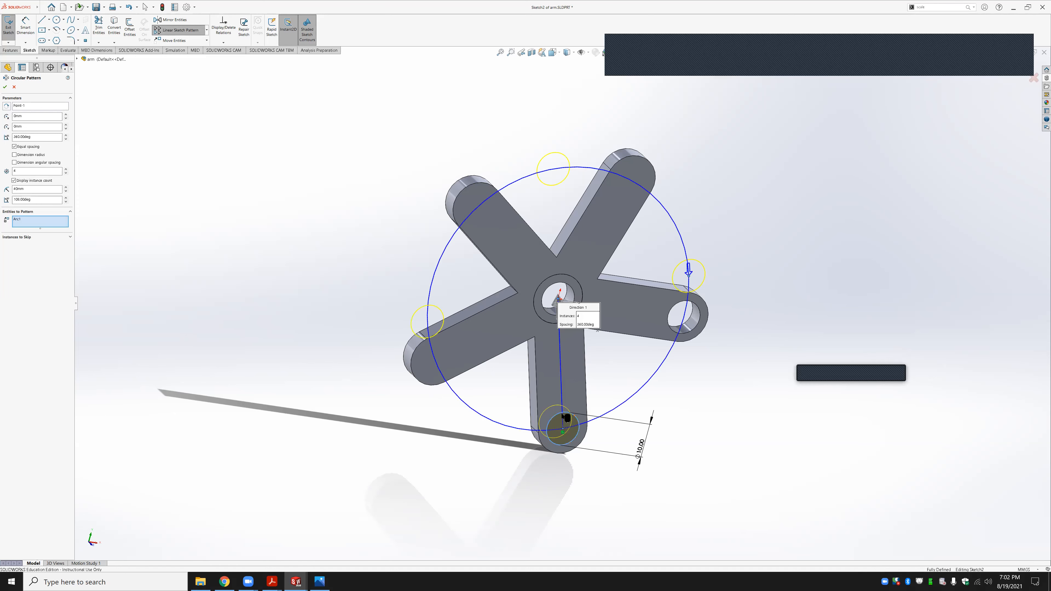
pyautogui.click(66, 169)
pyautogui.click(5, 87)
pyautogui.click(7, 28)
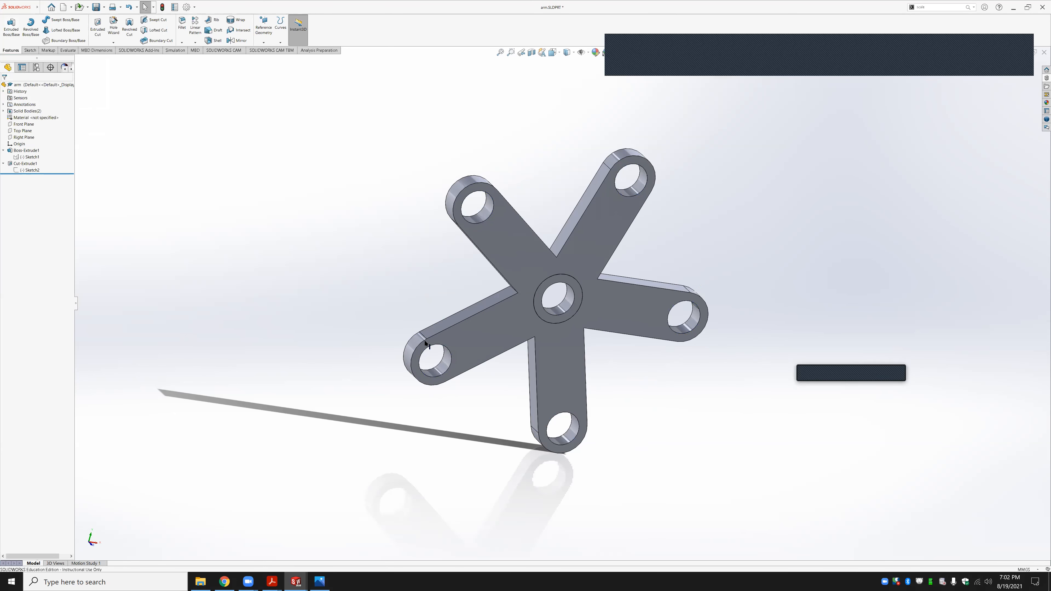
# Save the arm part and rebuild the planetary gear assembly with the changed part
pyautogui.hotkey('ctrl', 's')
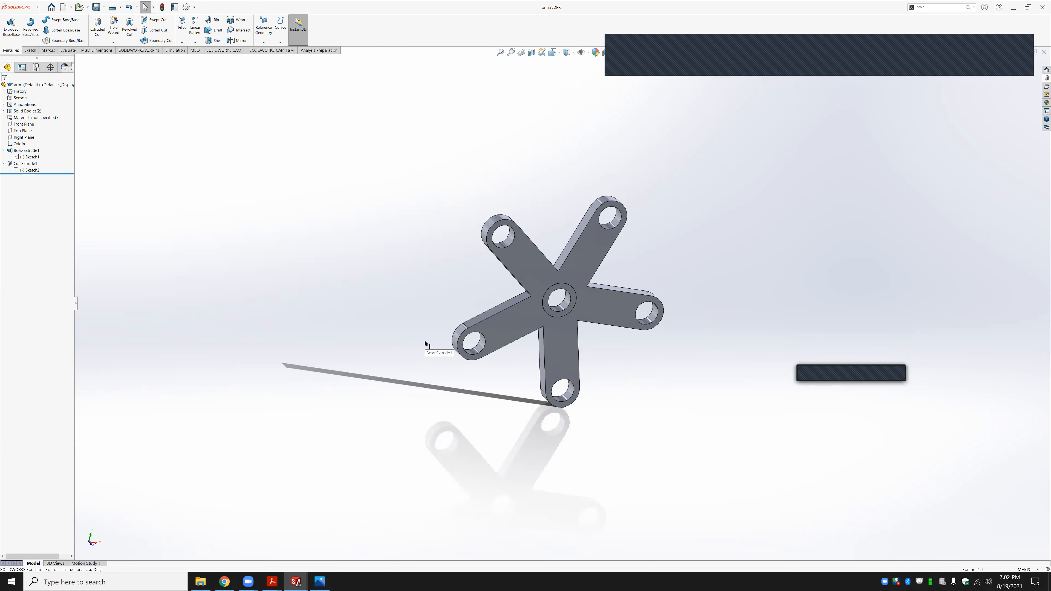
pyautogui.moveTo(465, 291); pyautogui.dragTo(491, 258, button='middle')
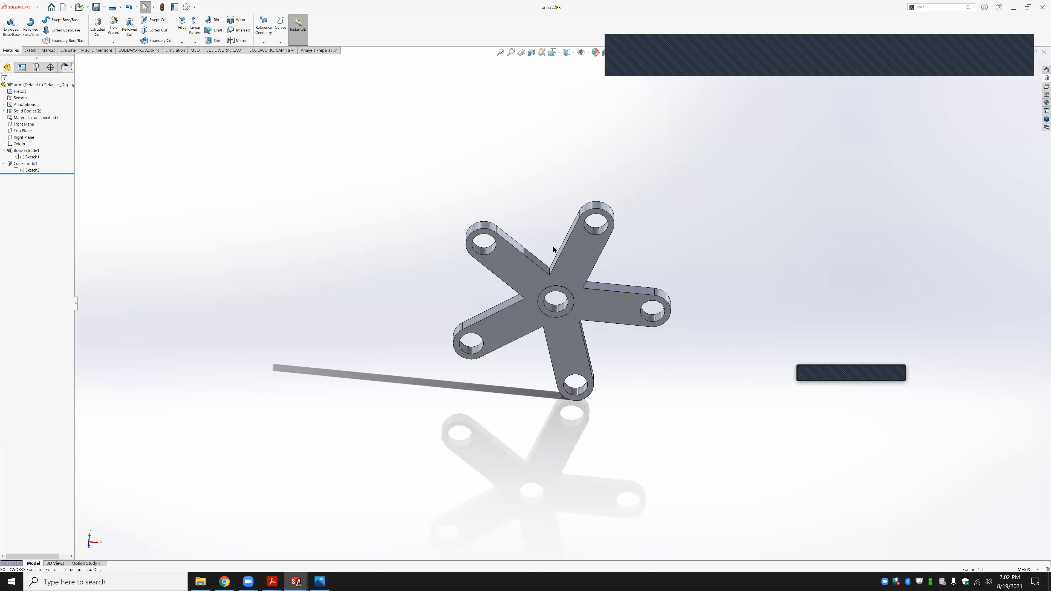
pyautogui.hotkey('ctrl', 'Tab')
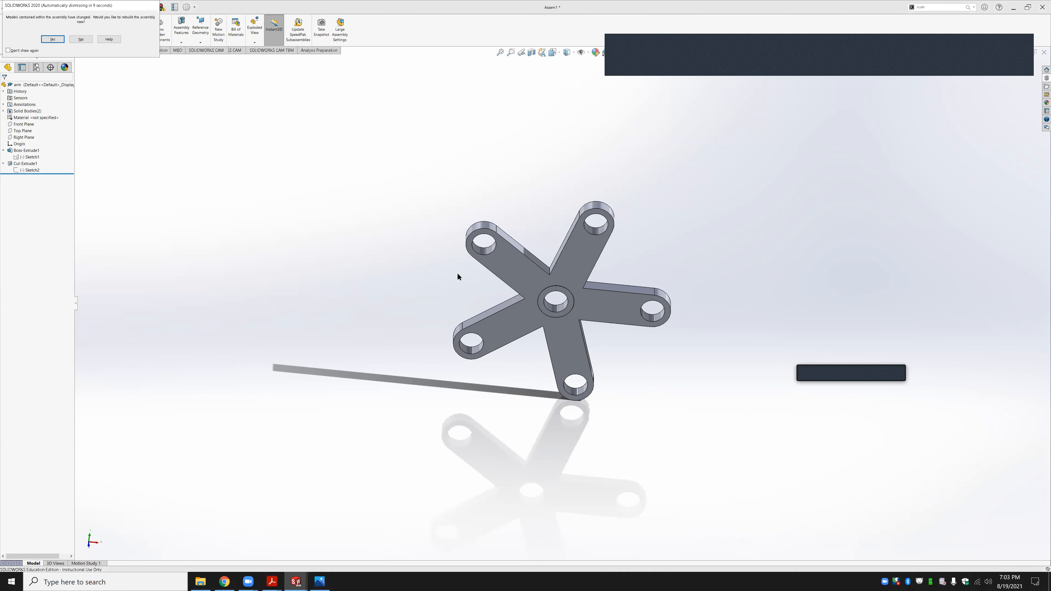
pyautogui.click(51, 39)
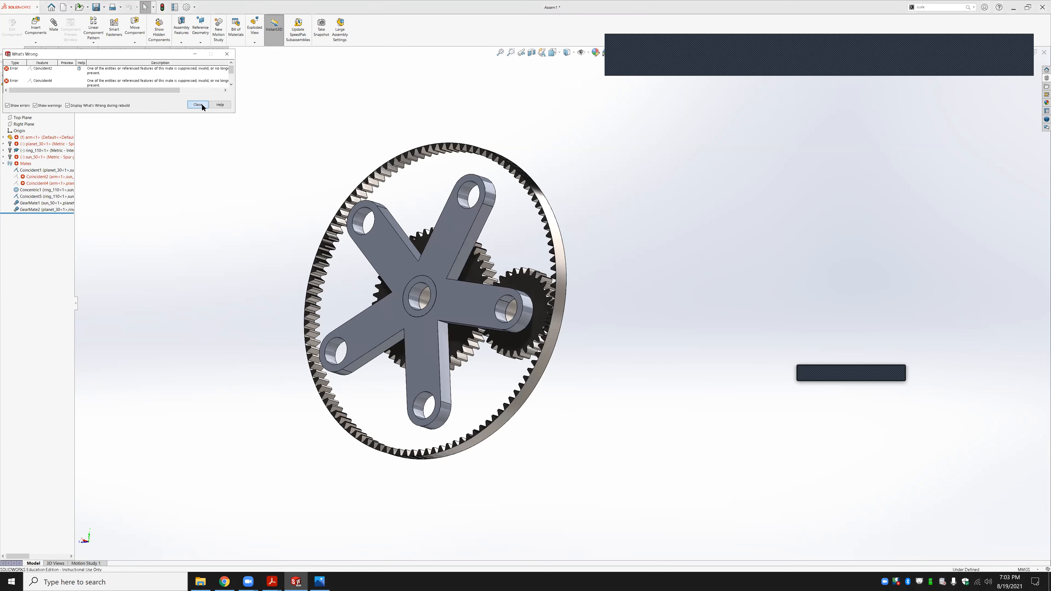
# Dismiss the rebuild errors and delete the two broken coincident mates between the arm and the sun and planet gears
pyautogui.click(200, 104)
pyautogui.click(43, 177)
pyautogui.keyDown('ctrl'); pyautogui.click(41, 183); pyautogui.keyUp('ctrl')
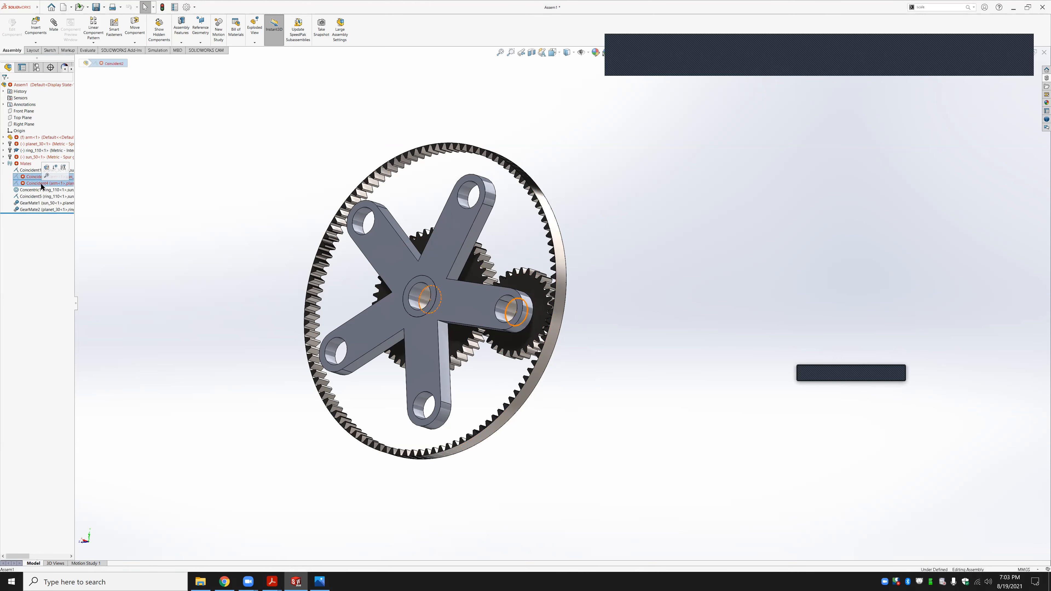
pyautogui.press('Delete')
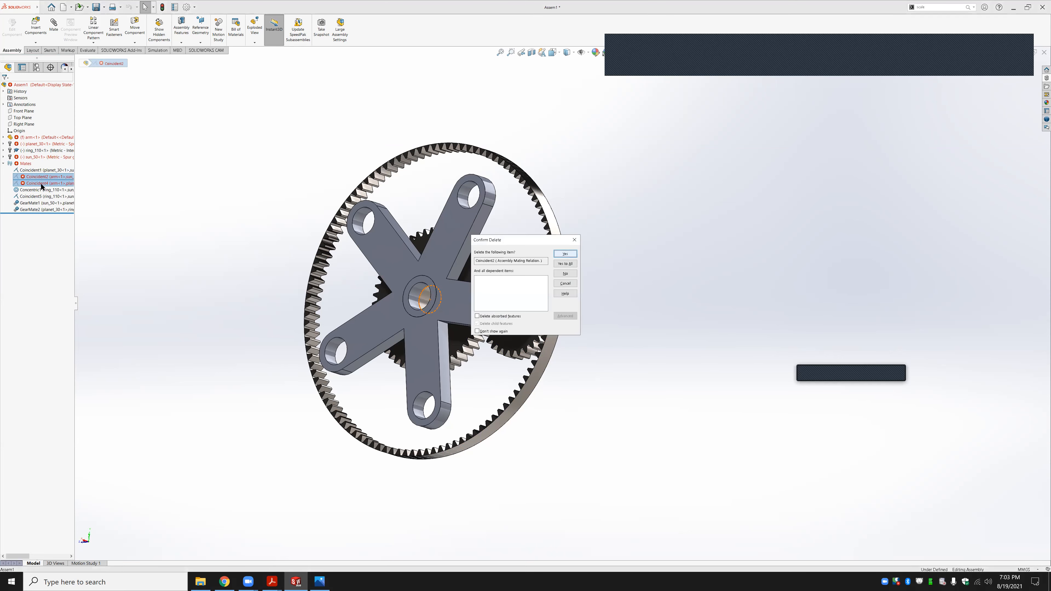
pyautogui.click(565, 264)
# Mate the back face of the five-armed carrier coincident with the sun gear's front face
pyautogui.moveTo(431, 290); pyautogui.dragTo(497, 343, button='middle')
pyautogui.click(482, 290)
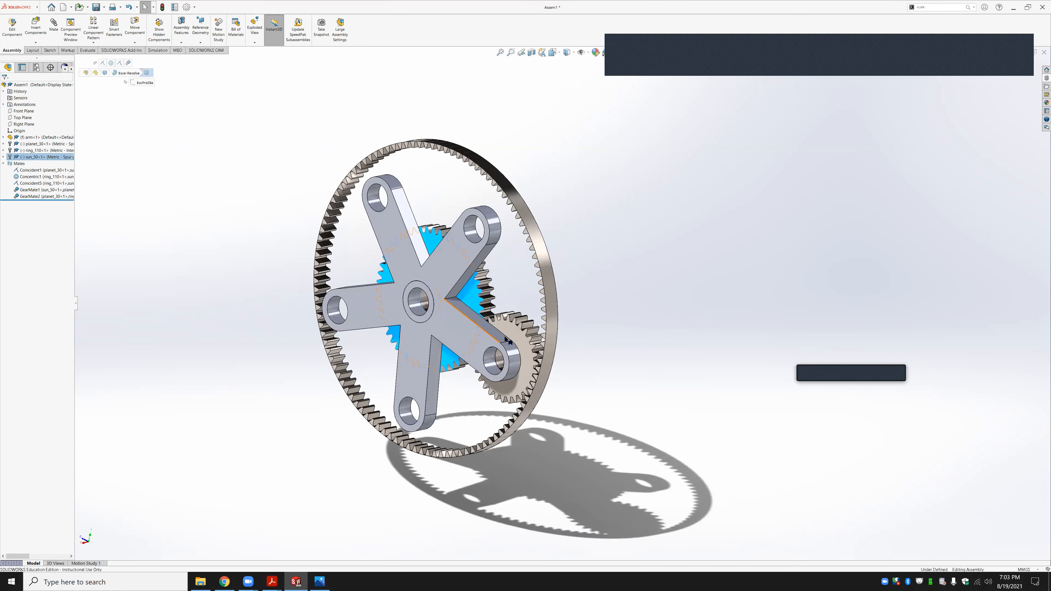
pyautogui.keyDown('ctrl'); pyautogui.click(530, 327); pyautogui.keyUp('ctrl')
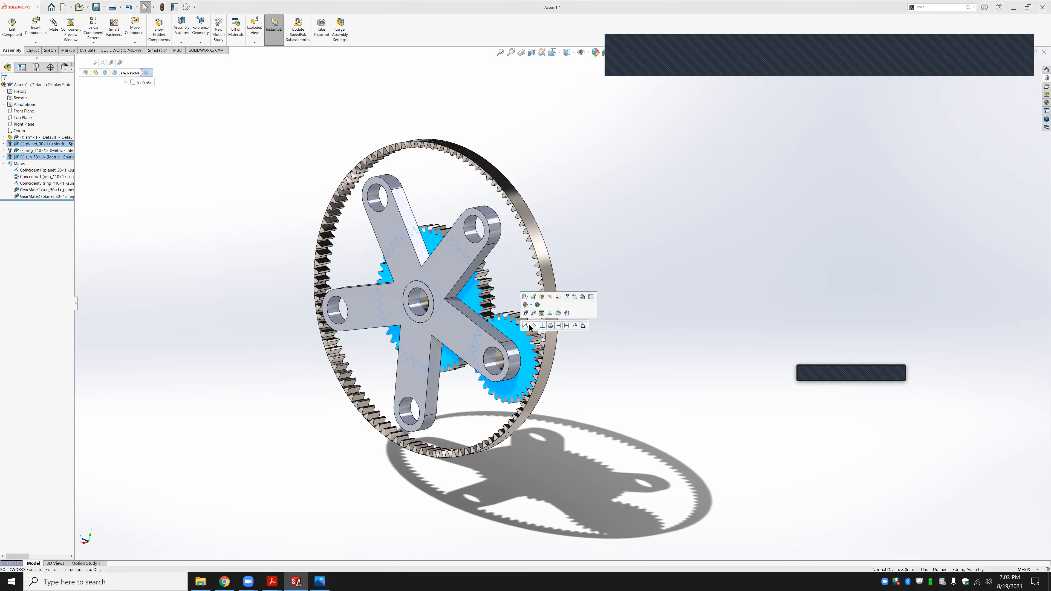
pyautogui.click(643, 364)
pyautogui.moveTo(475, 303); pyautogui.dragTo(469, 305)
pyautogui.moveTo(469, 305); pyautogui.dragTo(397, 267, button='middle')
pyautogui.keyDown('ctrl'); pyautogui.click(375, 272); pyautogui.keyUp('ctrl')
pyautogui.click(394, 255)
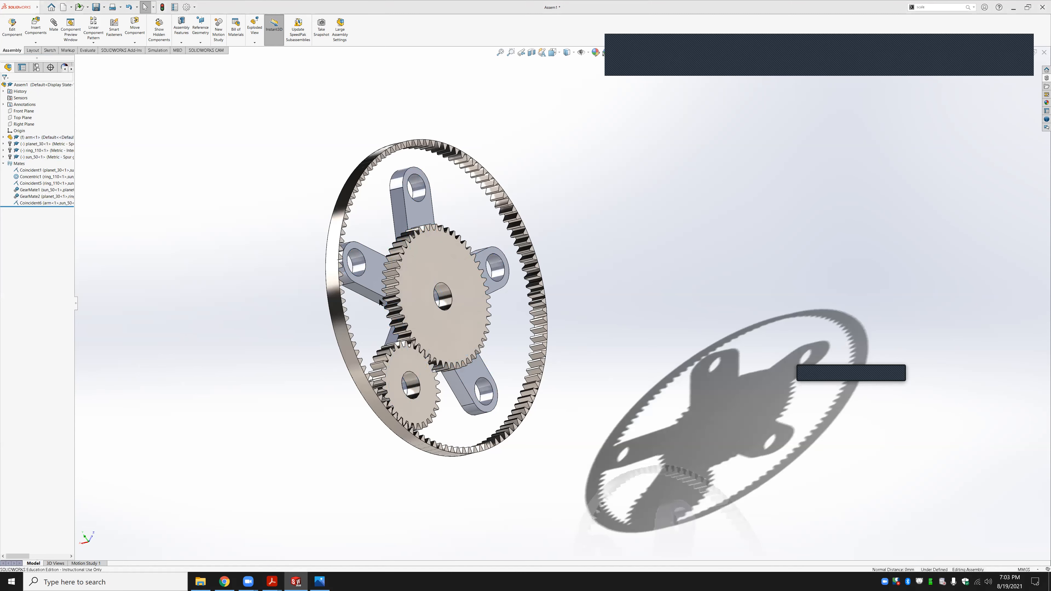
# Try to mate the carrier's face with the planet gear
pyautogui.click(382, 284)
pyautogui.moveTo(382, 284); pyautogui.dragTo(482, 355, button='middle')
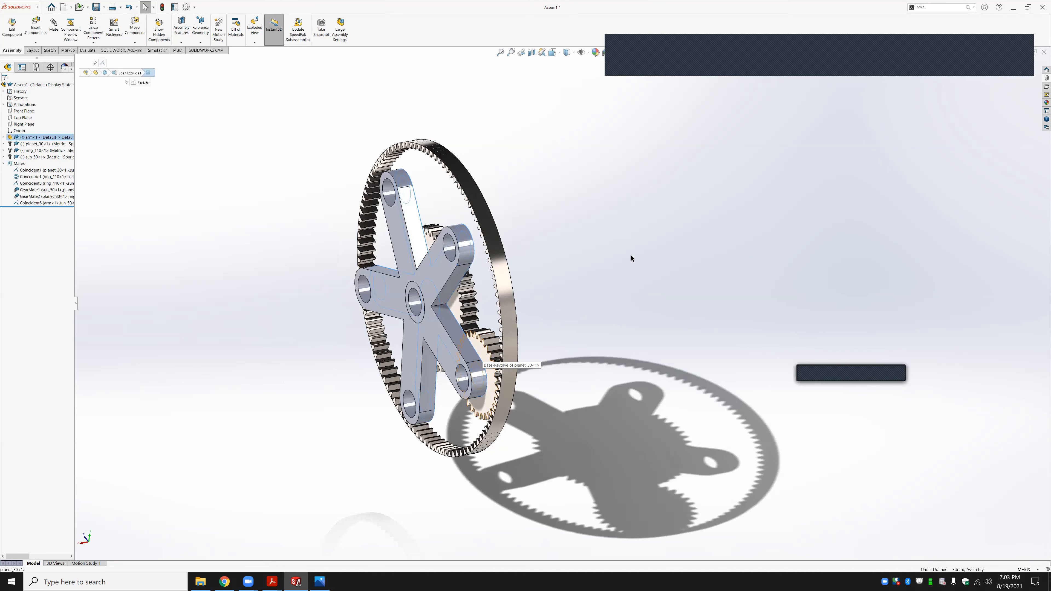
pyautogui.keyDown('ctrl'); pyautogui.click(488, 358); pyautogui.keyUp('ctrl')
pyautogui.click(507, 353)
# Move the sun gear clear of the carrier and mate its bore edge coincident with the edge of the carrier's central hole
pyautogui.moveTo(471, 304)
pyautogui.mouseDown()
pyautogui.moveTo(480, 354)
pyautogui.moveTo(468, 307)
pyautogui.mouseUp()
pyautogui.scroll(-5, 468, 307)
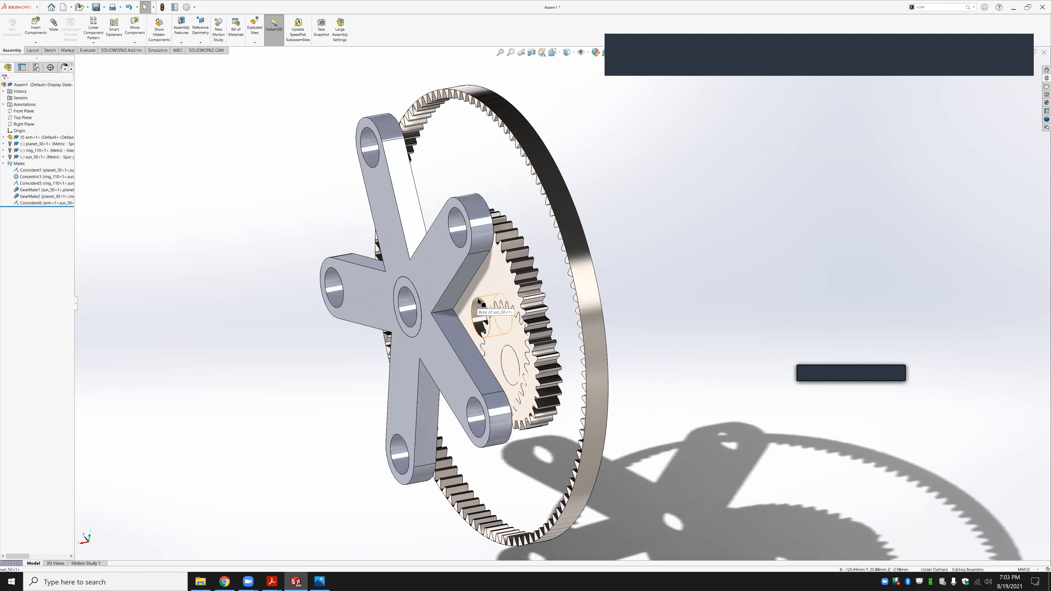
pyautogui.click(477, 304)
pyautogui.click(476, 301)
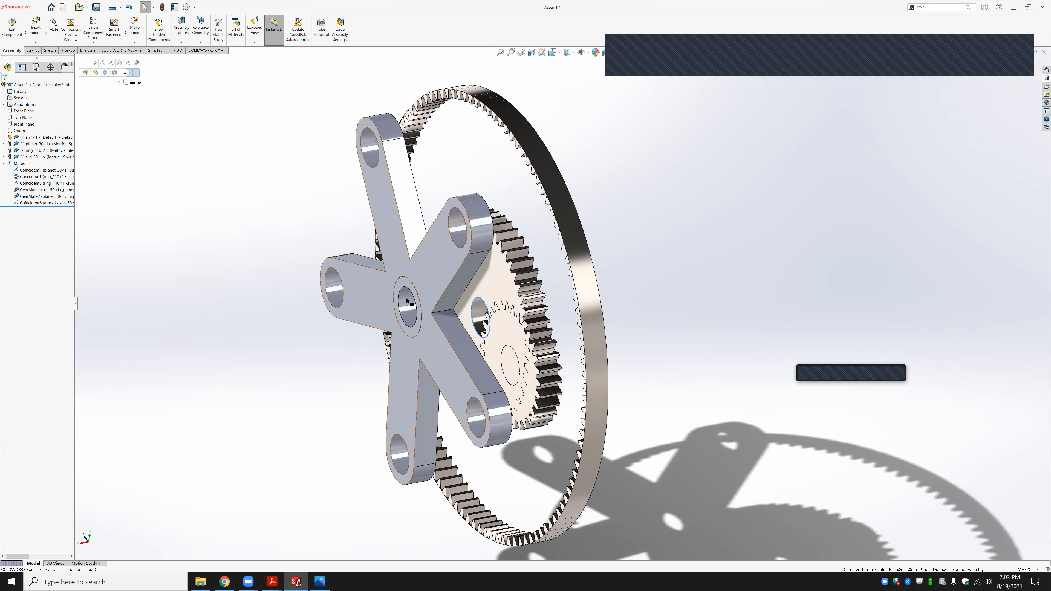
pyautogui.scroll(-3, 401, 314)
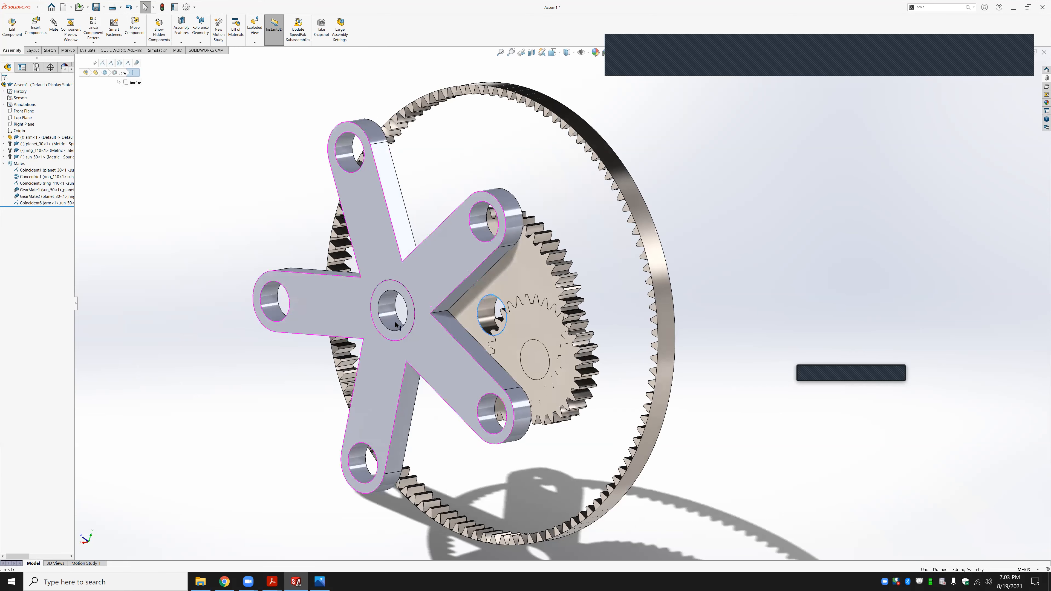
pyautogui.keyDown('ctrl'); pyautogui.click(407, 318); pyautogui.keyUp('ctrl')
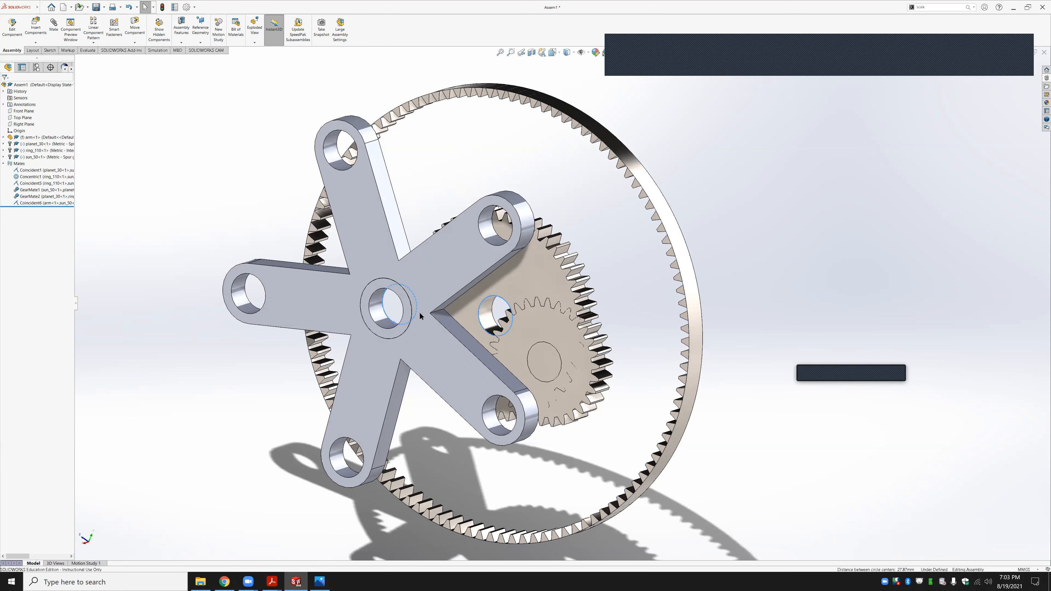
pyautogui.click(410, 317)
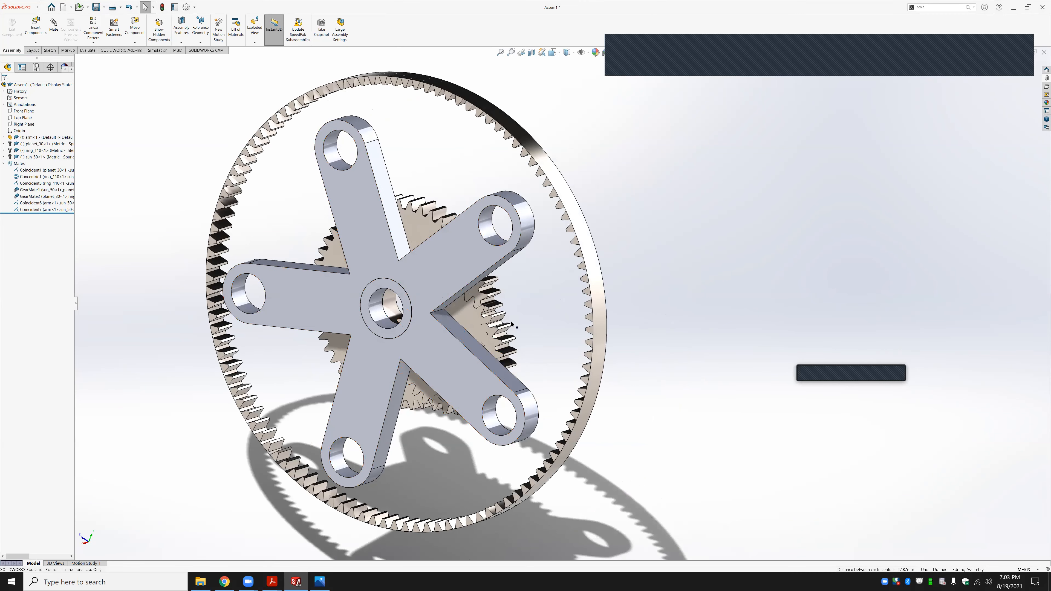
# Pull the planet gear out from behind the carrier and try a coincident mate between its bore edge and the nearest arm's hole edge
pyautogui.moveTo(503, 330); pyautogui.dragTo(520, 359)
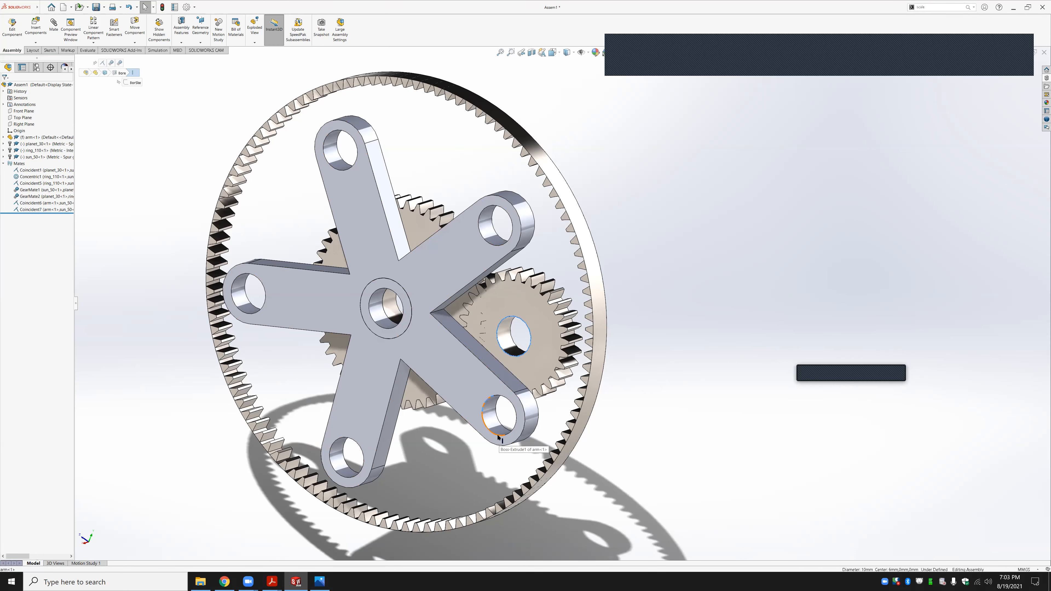
pyautogui.keyDown('ctrl'); pyautogui.click(508, 434); pyautogui.keyUp('ctrl')
pyautogui.click(516, 432)
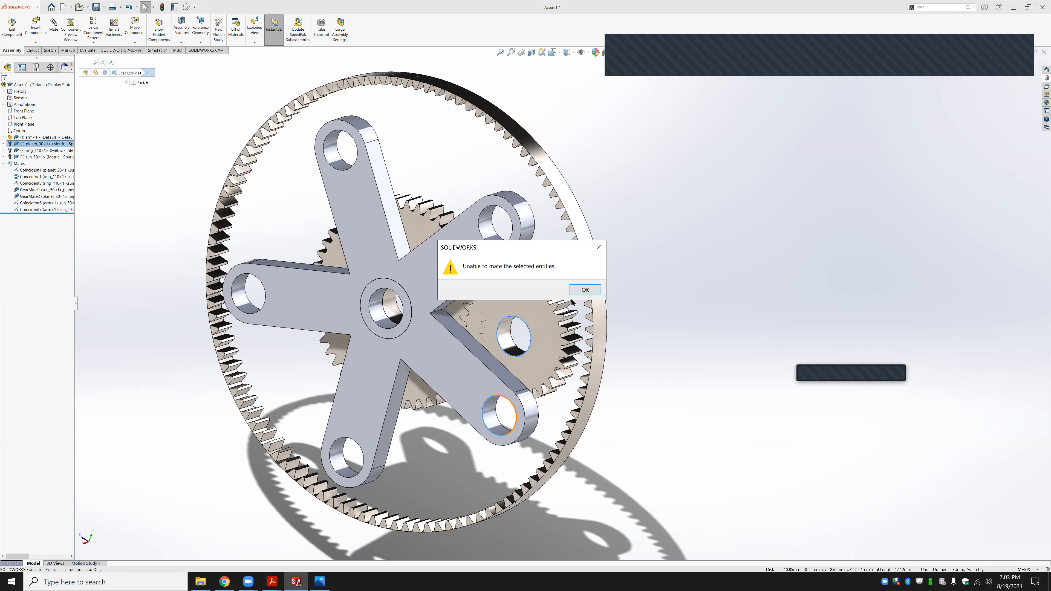
pyautogui.click(584, 289)
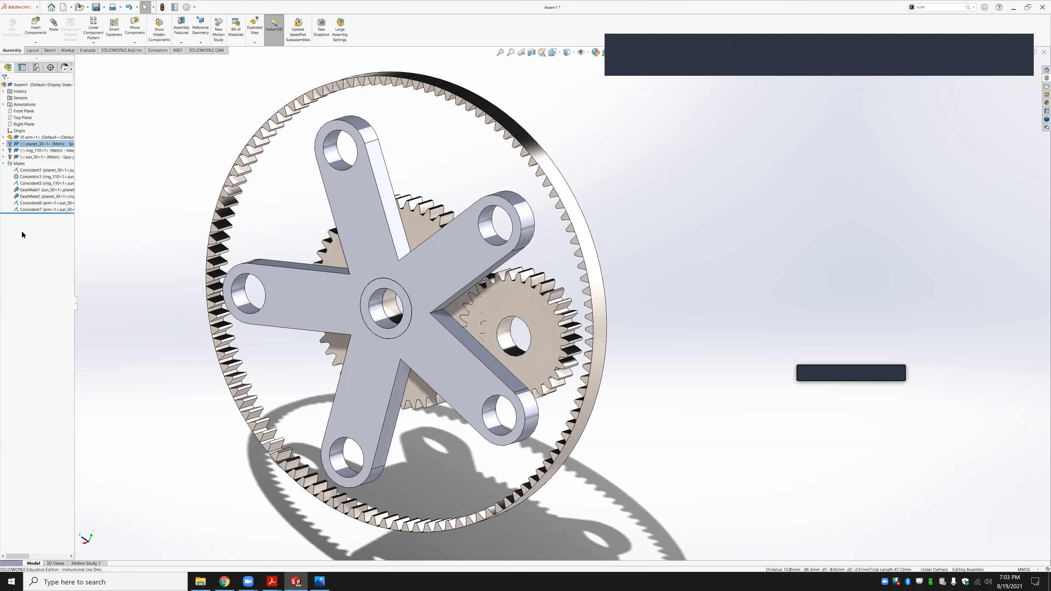
# Suppress the face-to-face coincident mate between carrier and sun gear, and retry mating the planet bore edge to the arm's hole edge
pyautogui.click(29, 204)
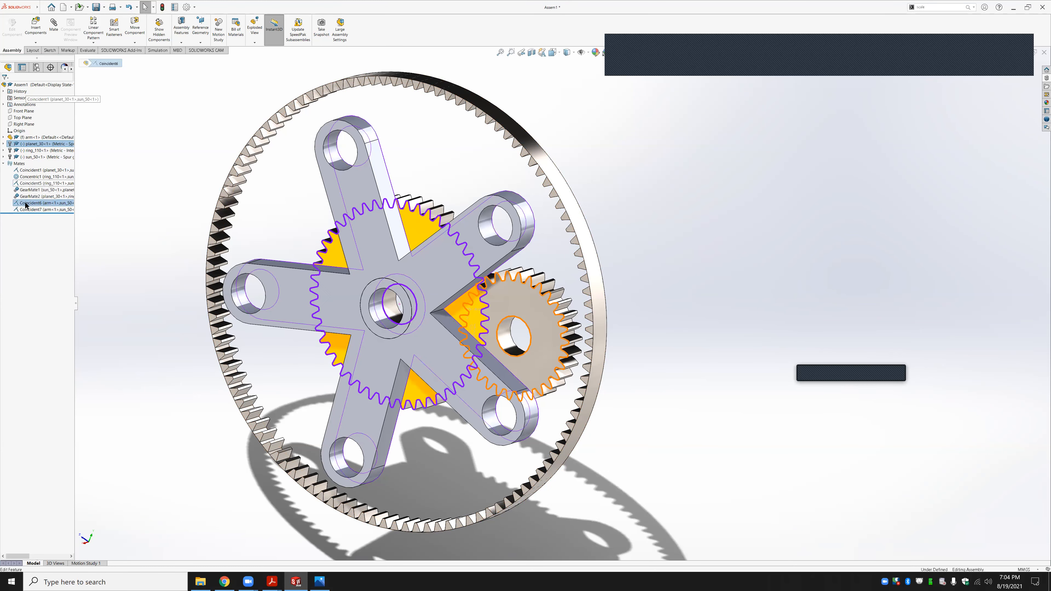
pyautogui.click(43, 187)
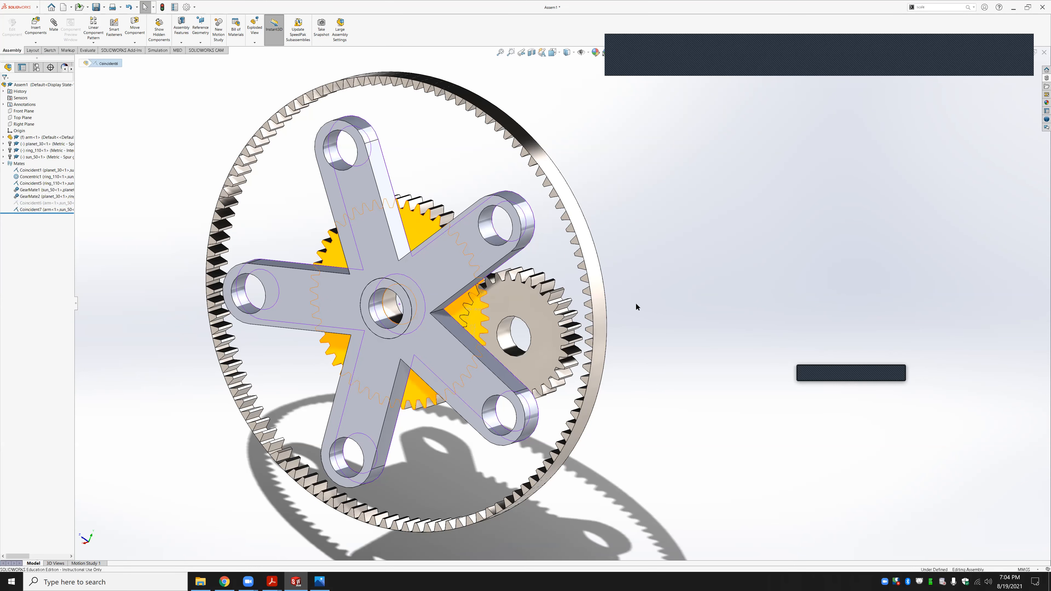
pyautogui.click(515, 359)
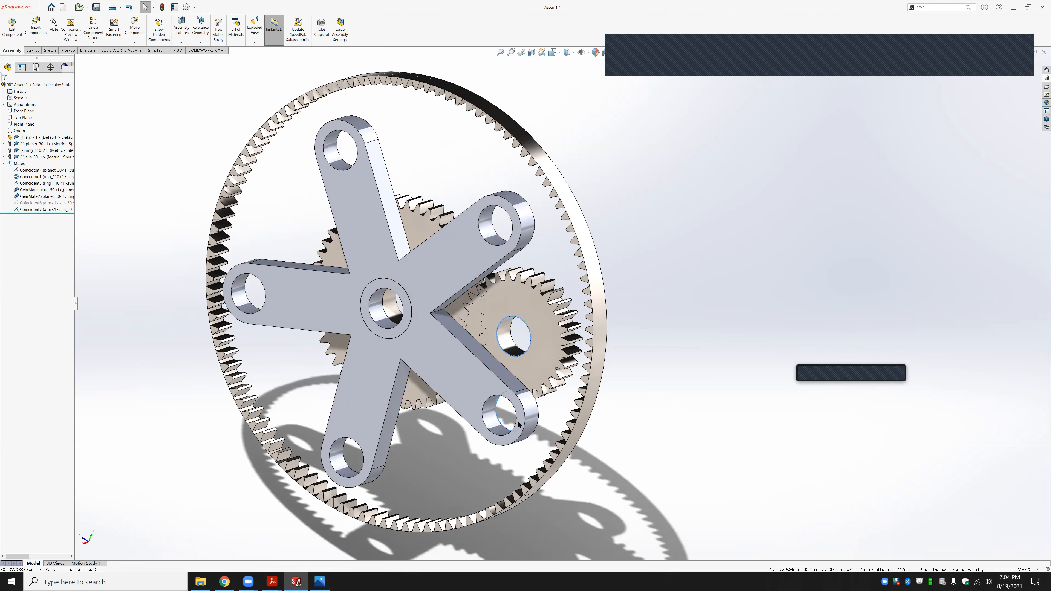
pyautogui.keyDown('ctrl'); pyautogui.click(507, 430); pyautogui.keyUp('ctrl')
pyautogui.click(521, 423)
pyautogui.click(598, 248)
# Move the planet gear behind the arm's hole and try the coincident mate on the circular edges once more
pyautogui.moveTo(554, 344); pyautogui.dragTo(522, 354)
pyautogui.scroll(-5, 521, 351)
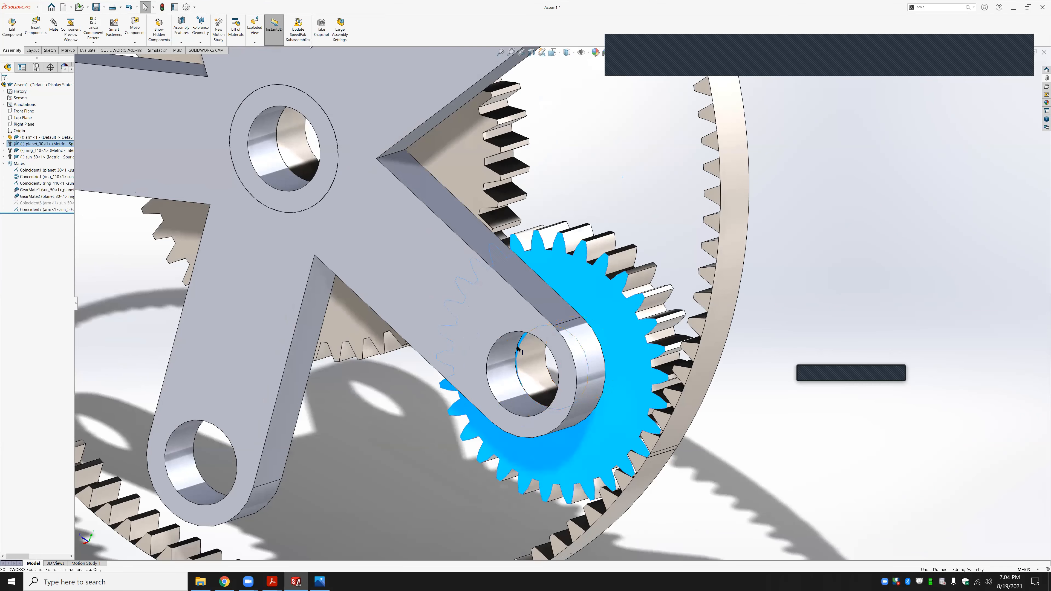
pyautogui.press('Escape')
pyautogui.click(532, 349)
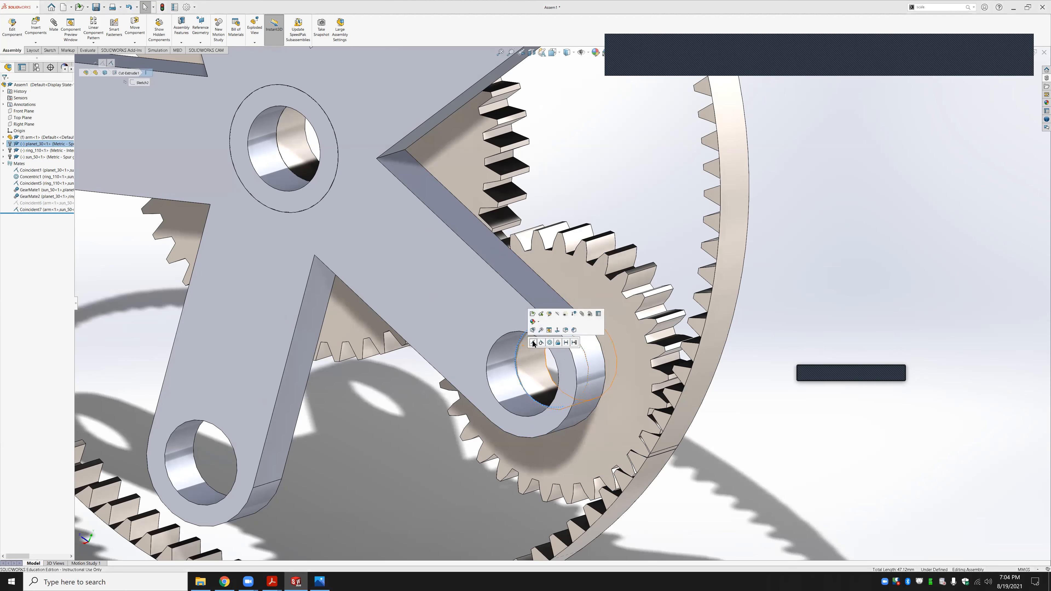
pyautogui.click(533, 343)
pyautogui.click(599, 247)
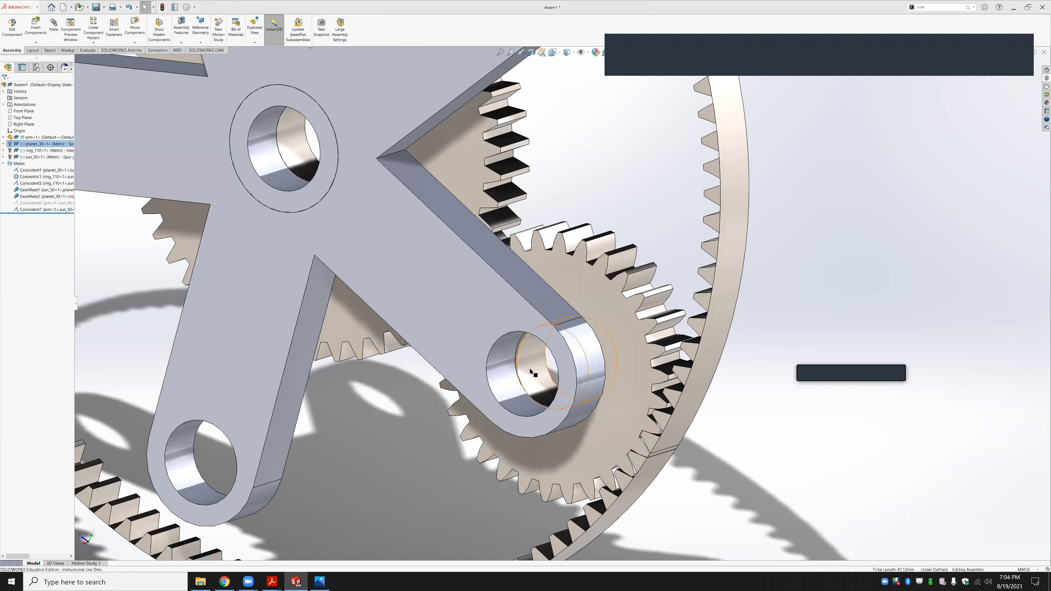
# Mate the planet gear's bore face concentric with the inner face of the arm's hole
pyautogui.click(538, 365)
pyautogui.keyDown('ctrl'); pyautogui.click(506, 374); pyautogui.keyUp('ctrl')
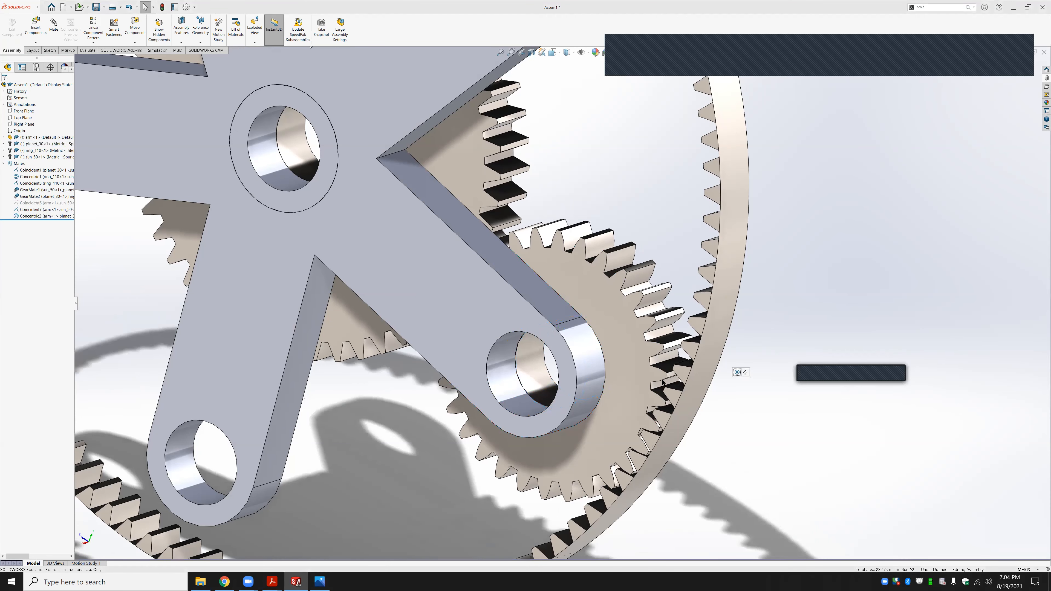
pyautogui.scroll(2, 569, 282)
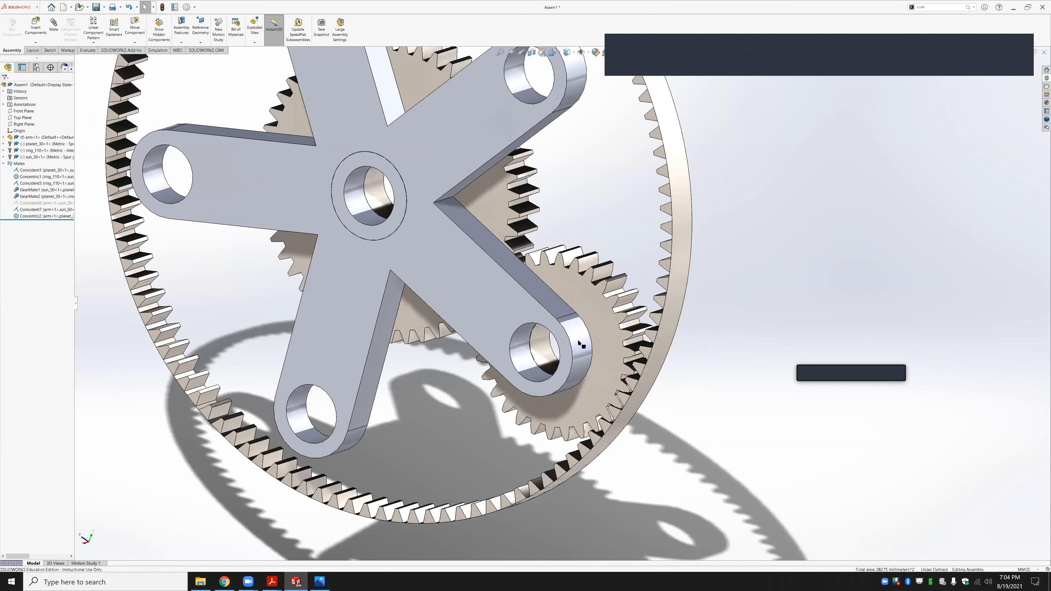
pyautogui.scroll(3, 554, 307)
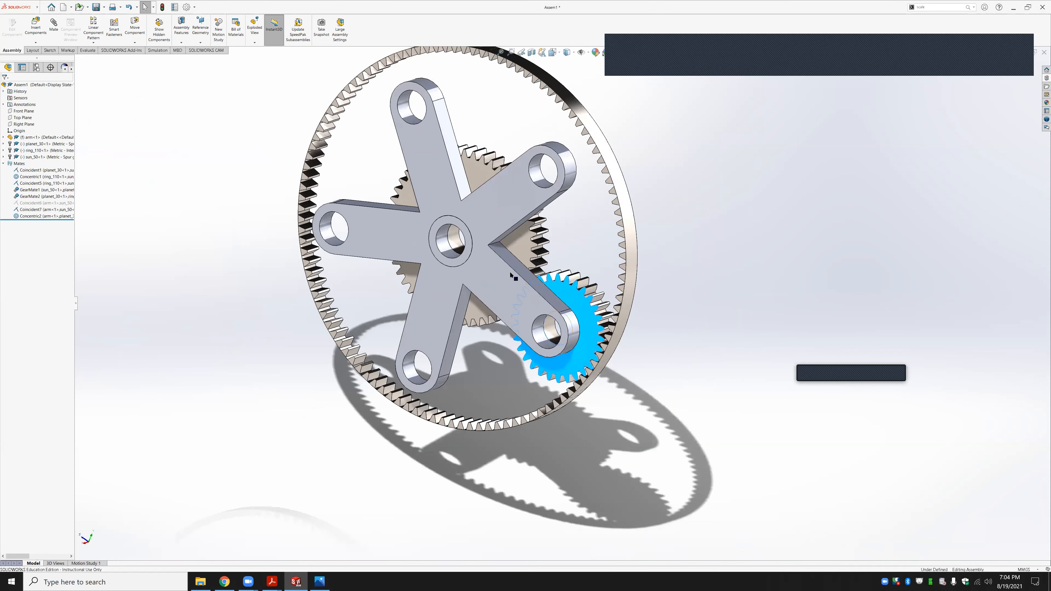
# Circular-pattern the planet gear around the carrier's central hole with 5 equally spaced instances over 360°
pyautogui.click(95, 43)
pyautogui.click(113, 56)
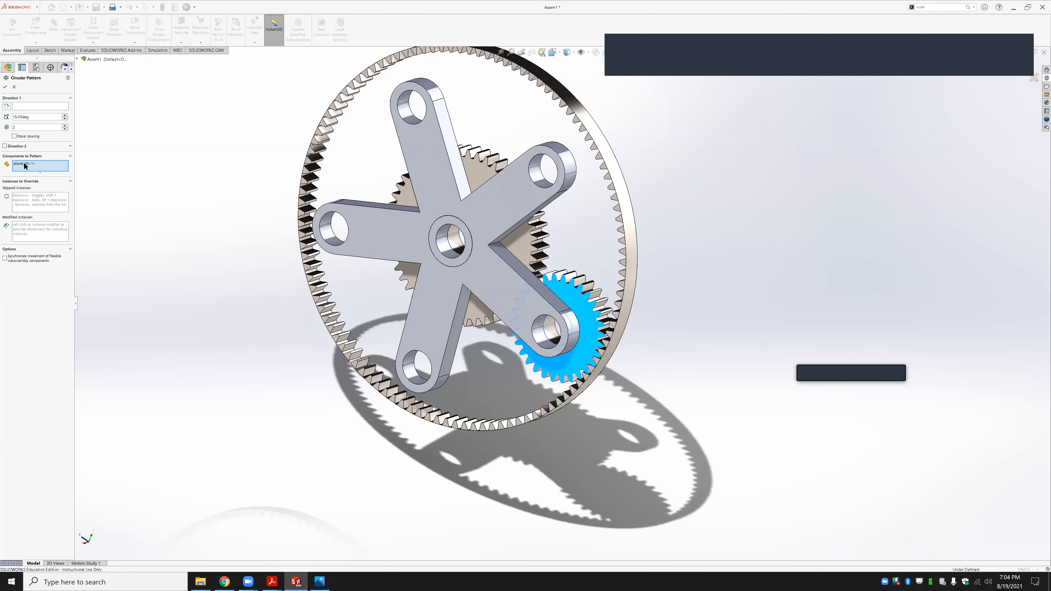
pyautogui.click(22, 107)
pyautogui.click(445, 250)
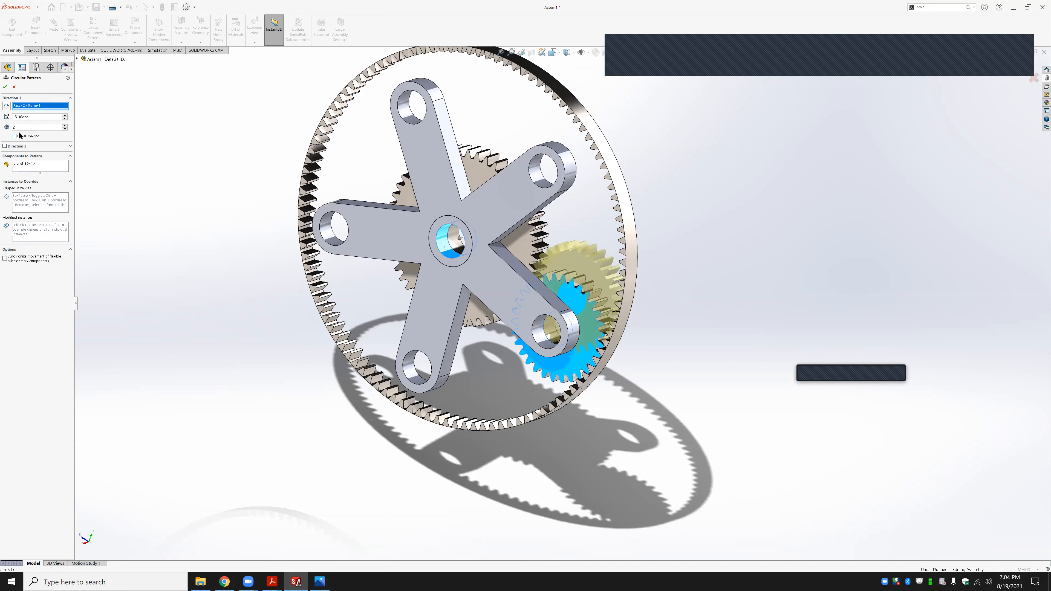
pyautogui.doubleClick(31, 127)
pyautogui.write('5')
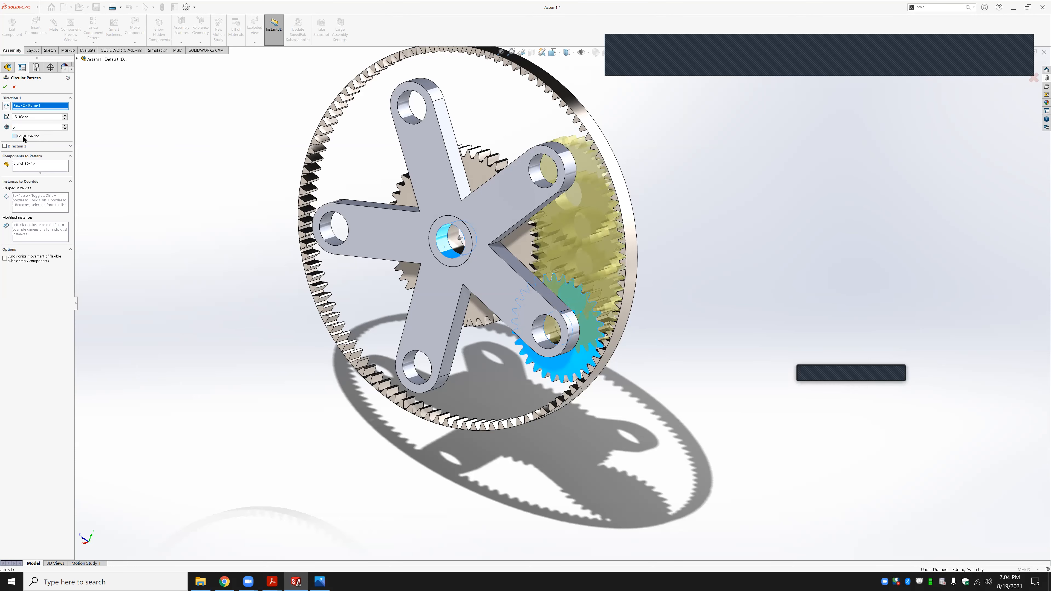
pyautogui.click(14, 136)
pyautogui.click(4, 87)
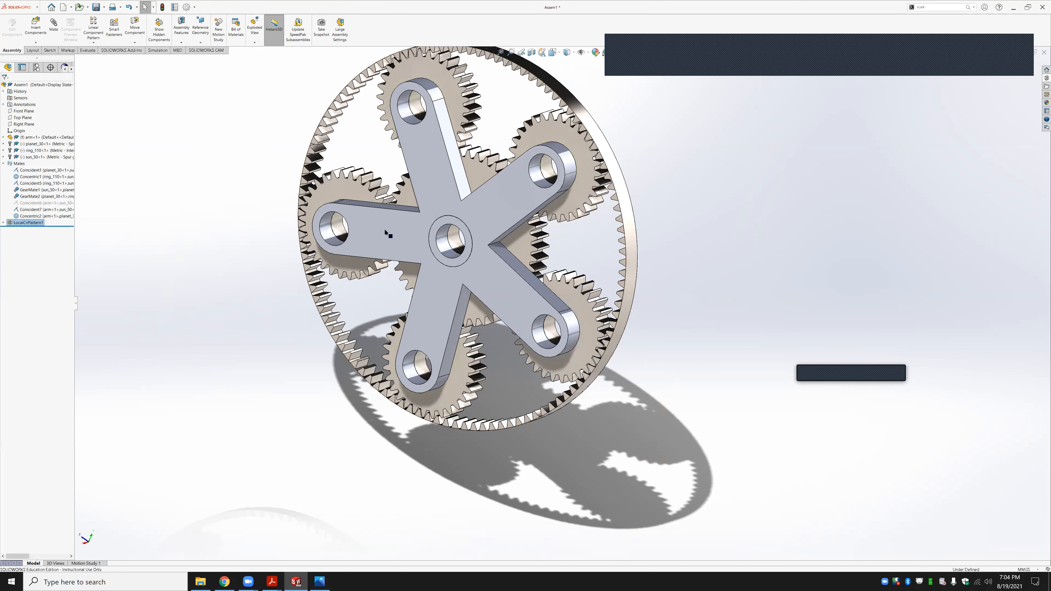
# Examine the commands available for the planet gears' circular pattern and expand its list of instances
pyautogui.click(400, 264)
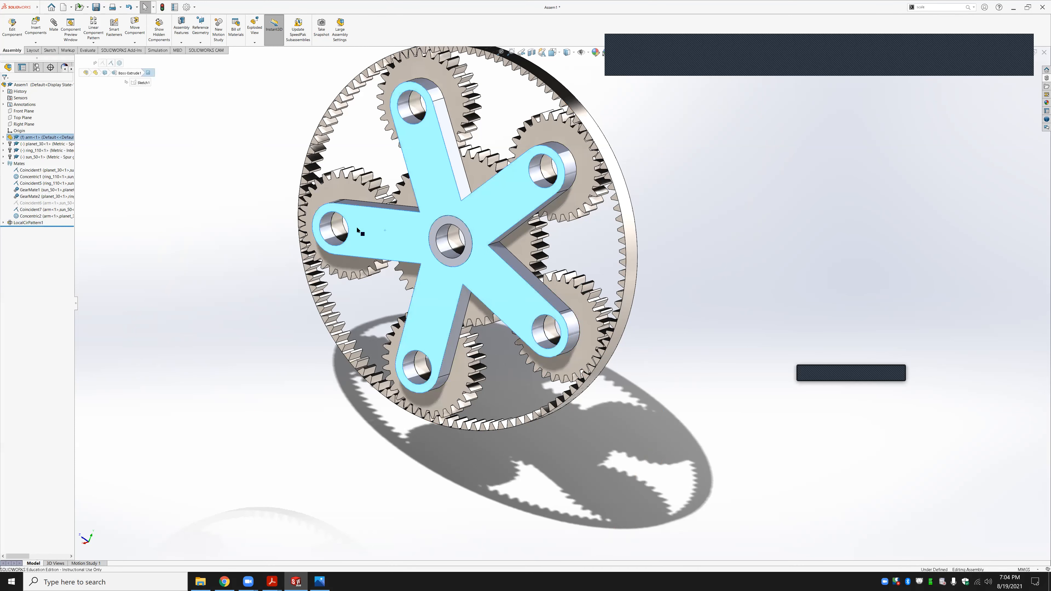
pyautogui.click(24, 224)
pyautogui.rightClick(23, 227)
pyautogui.click(17, 222)
pyautogui.rightClick(17, 222)
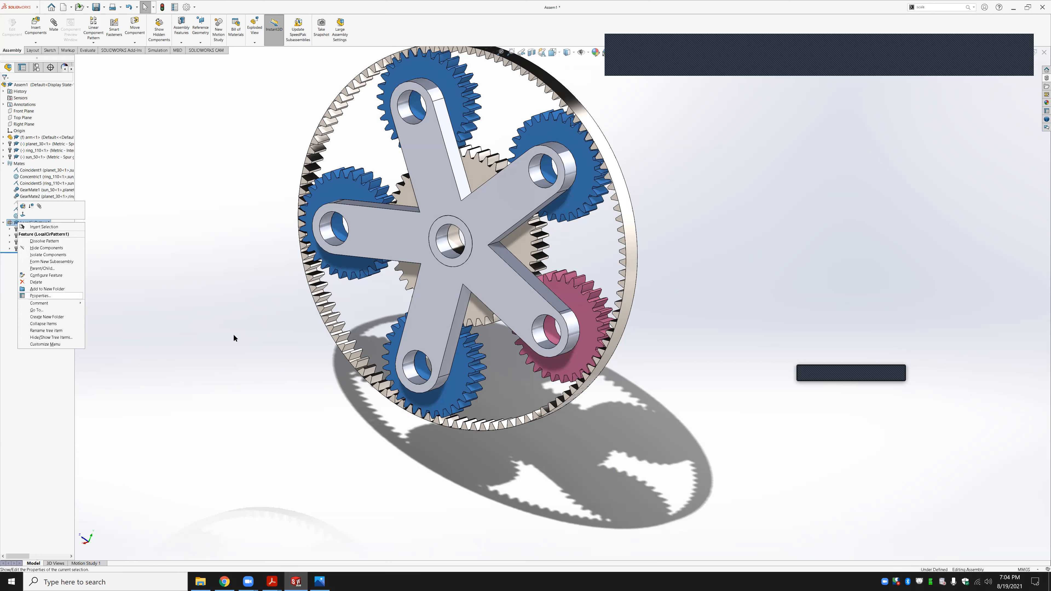
pyautogui.click(297, 244)
pyautogui.rightClick(23, 220)
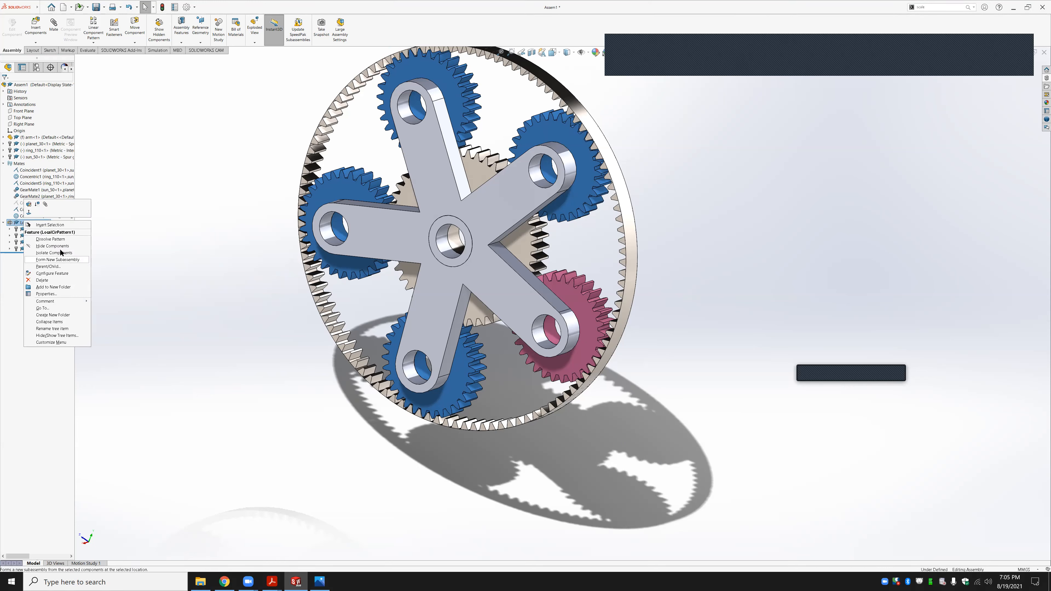
pyautogui.click(141, 224)
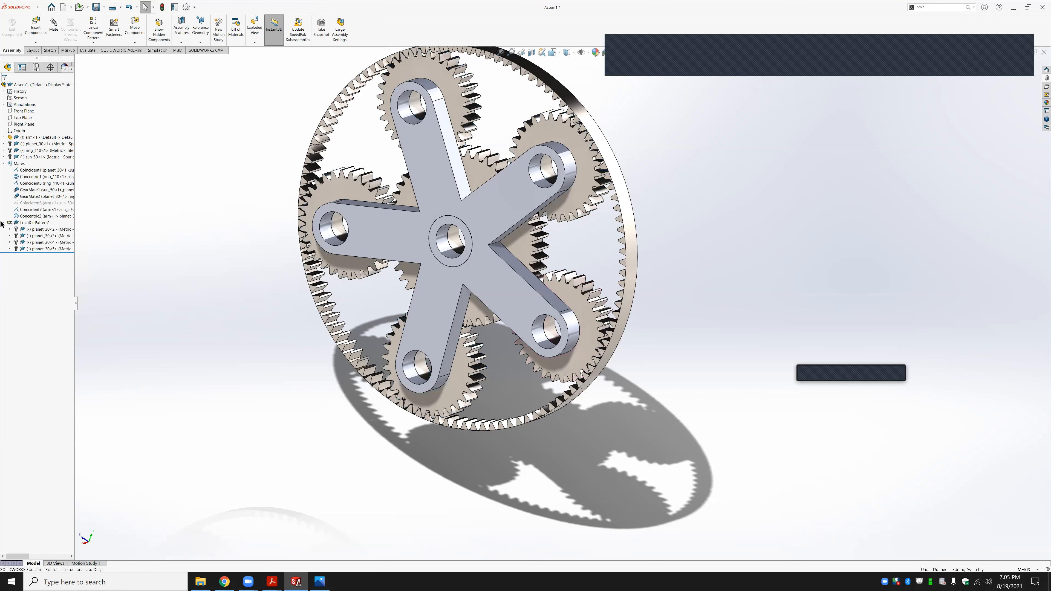
# Check the component properties of the first patterned planet gear, close them and select the circular pattern again
pyautogui.rightClick(36, 230)
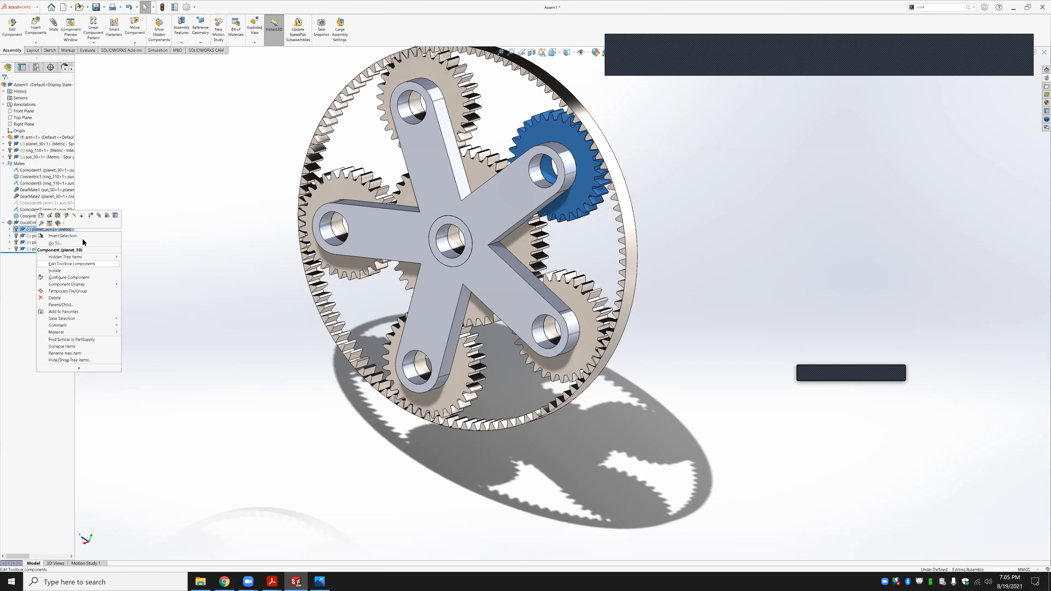
pyautogui.click(115, 216)
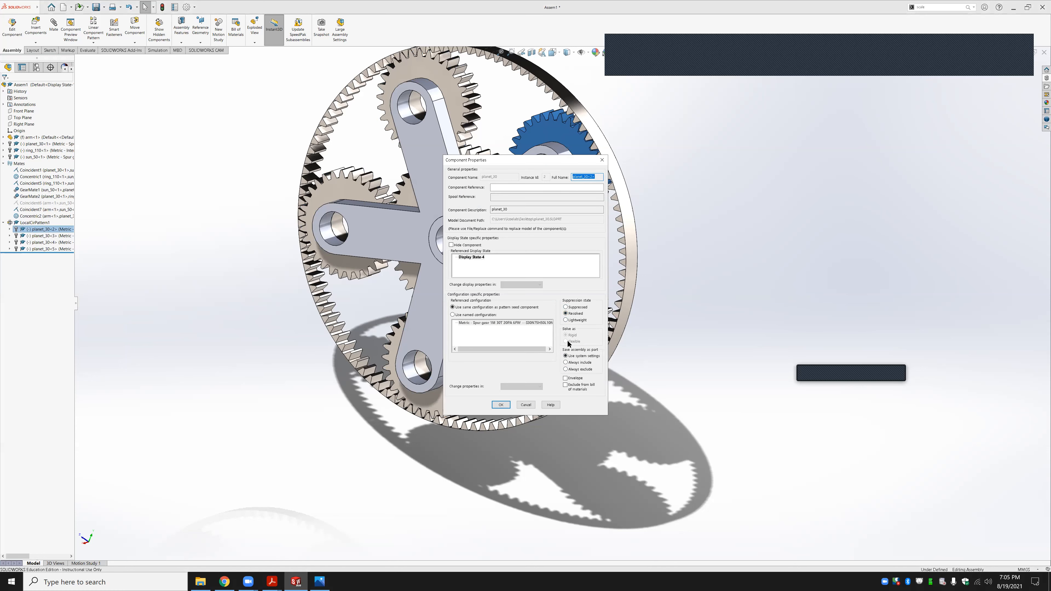
pyautogui.press('Escape')
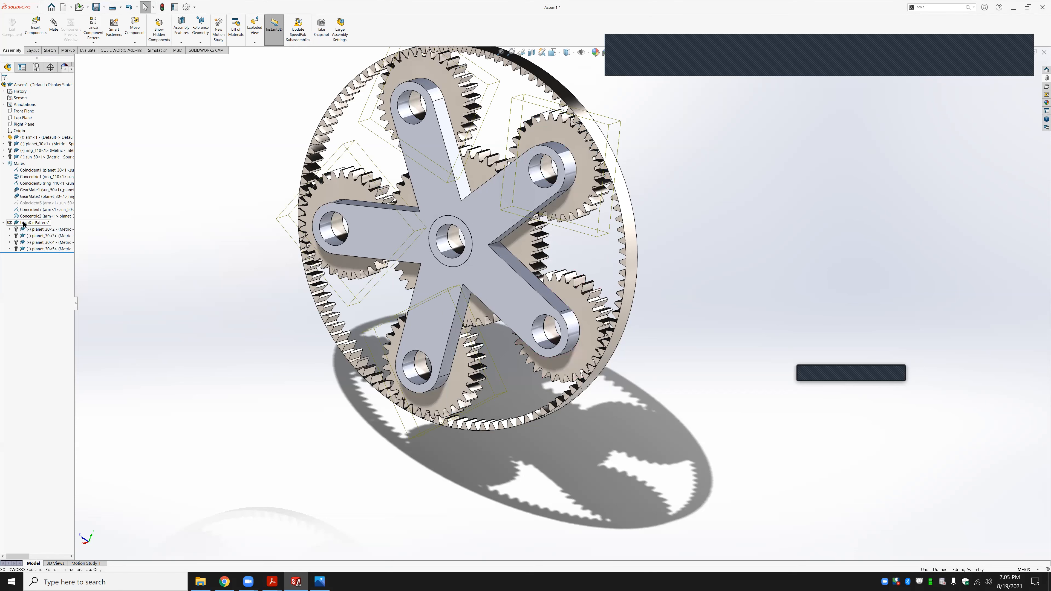
pyautogui.rightClick(15, 223)
pyautogui.click(13, 222)
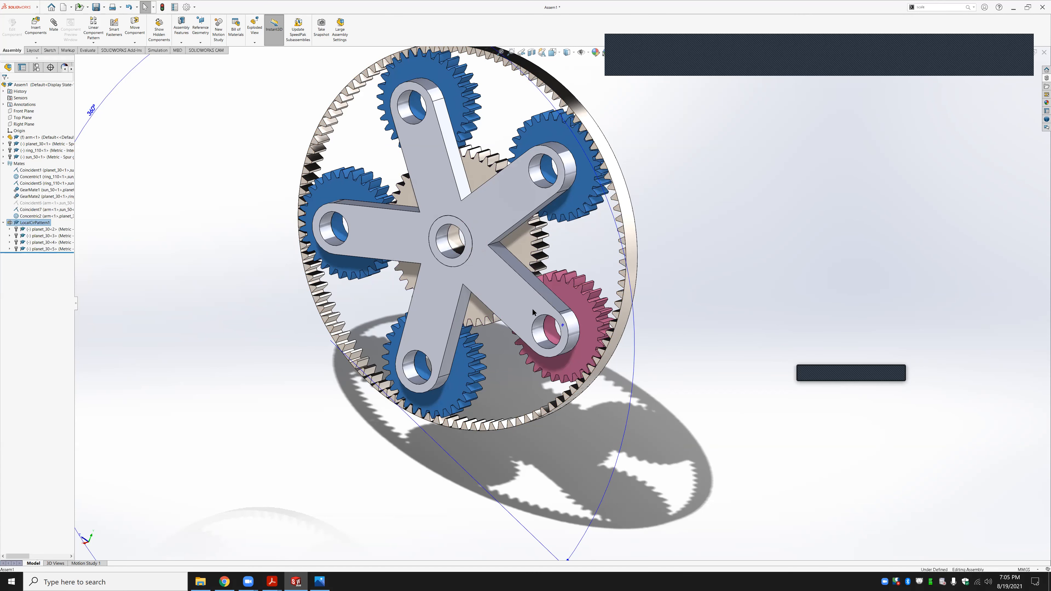
# Examine the gear train from the back and turn a planet gear to check how the patterned gears move together
pyautogui.scroll(-3, 533, 310)
pyautogui.scroll(4, 545, 353)
pyautogui.click(550, 302)
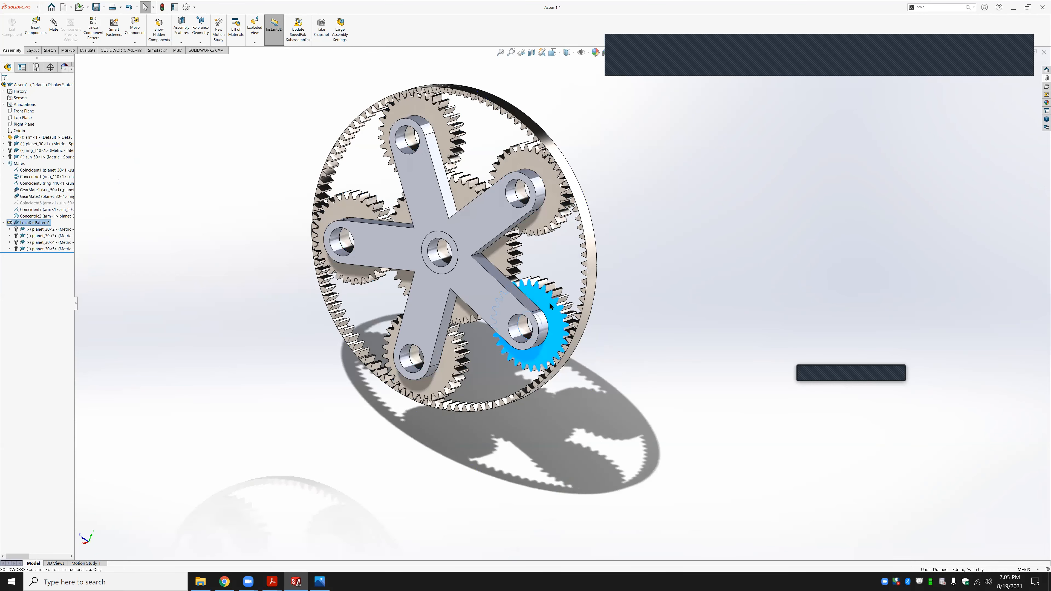
pyautogui.moveTo(552, 304); pyautogui.dragTo(425, 284)
pyautogui.moveTo(425, 284); pyautogui.dragTo(521, 353, button='middle')
pyautogui.click(523, 354)
pyautogui.moveTo(522, 354); pyautogui.dragTo(623, 267)
pyautogui.press('Escape')
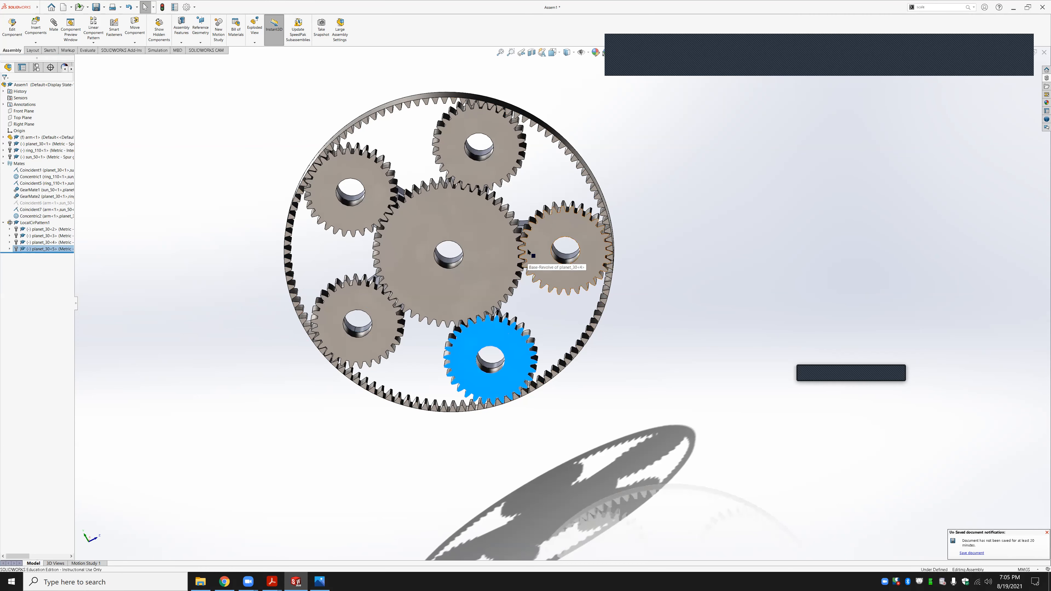
pyautogui.scroll(-2, 529, 258)
pyautogui.scroll(2, 498, 185)
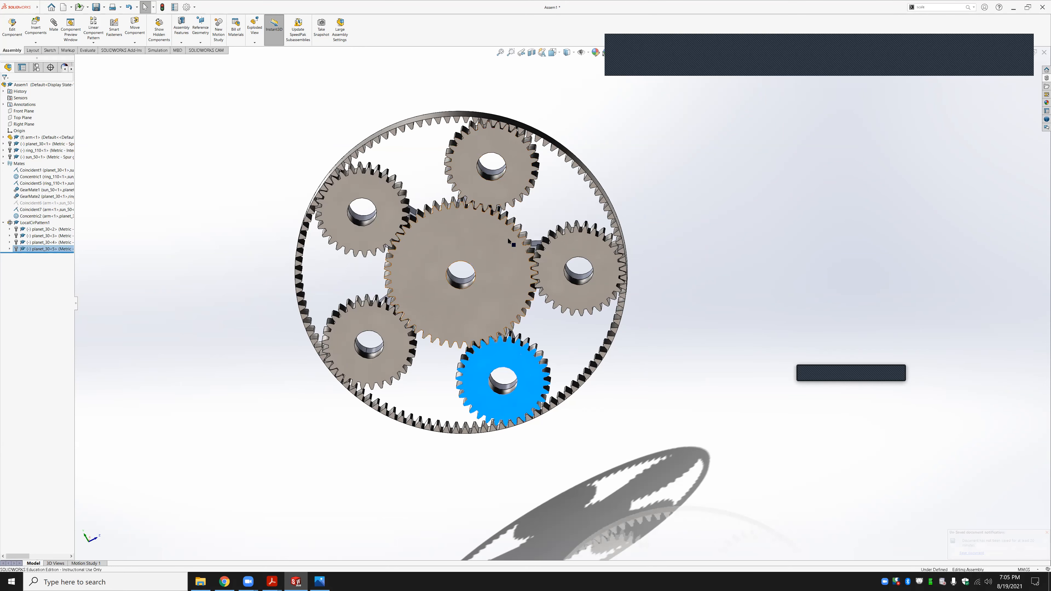
pyautogui.scroll(-2, 538, 212)
pyautogui.scroll(3, 556, 305)
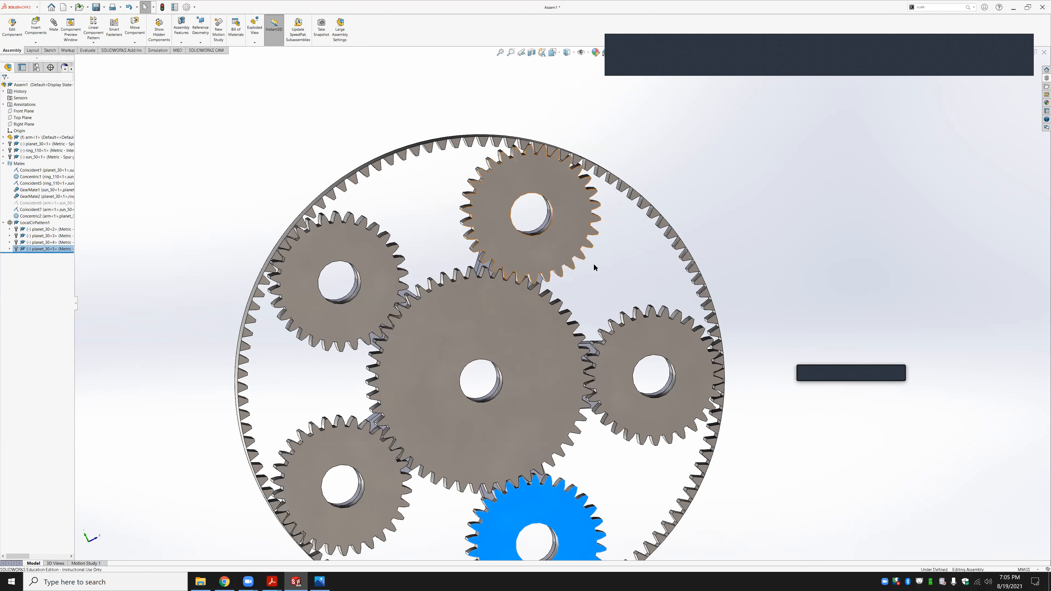
pyautogui.scroll(2, 605, 285)
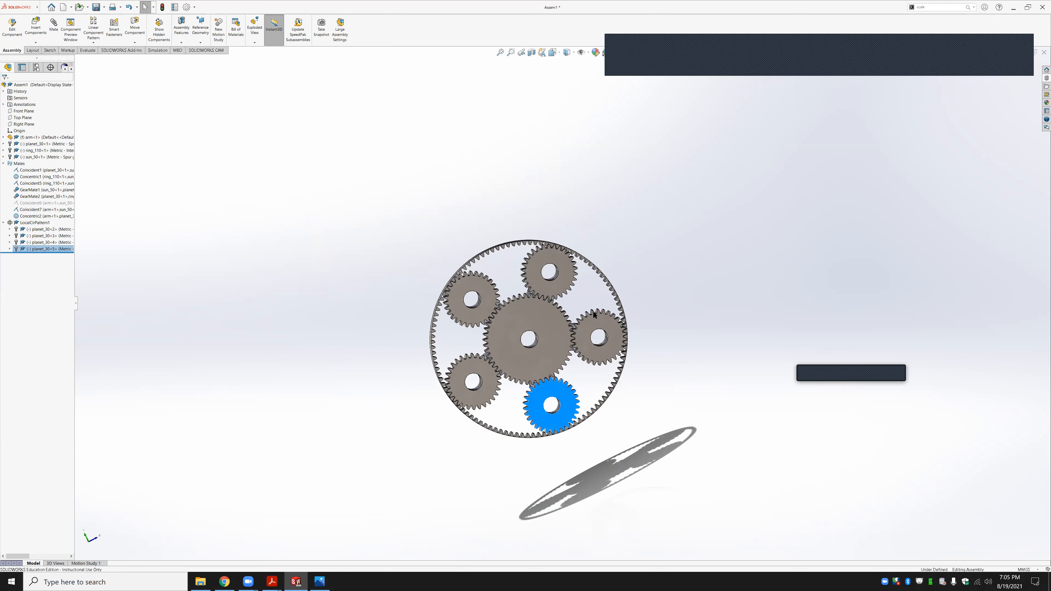
# Rebuild and save the assembly on the Desktop as Assem1.SLDASM
pyautogui.hotkey('ctrl', 's')
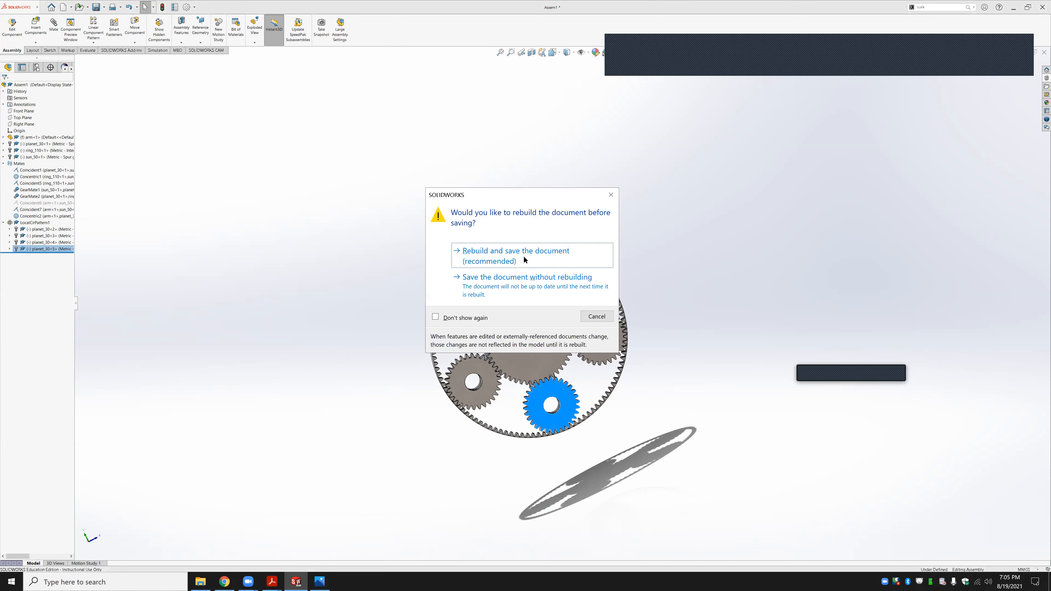
pyautogui.click(529, 259)
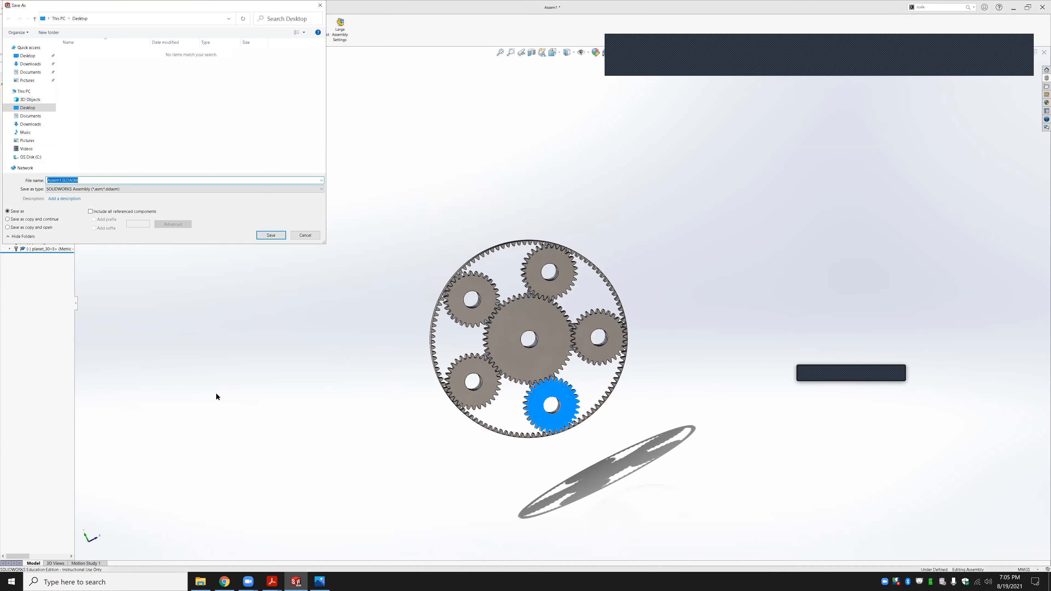
pyautogui.click(271, 235)
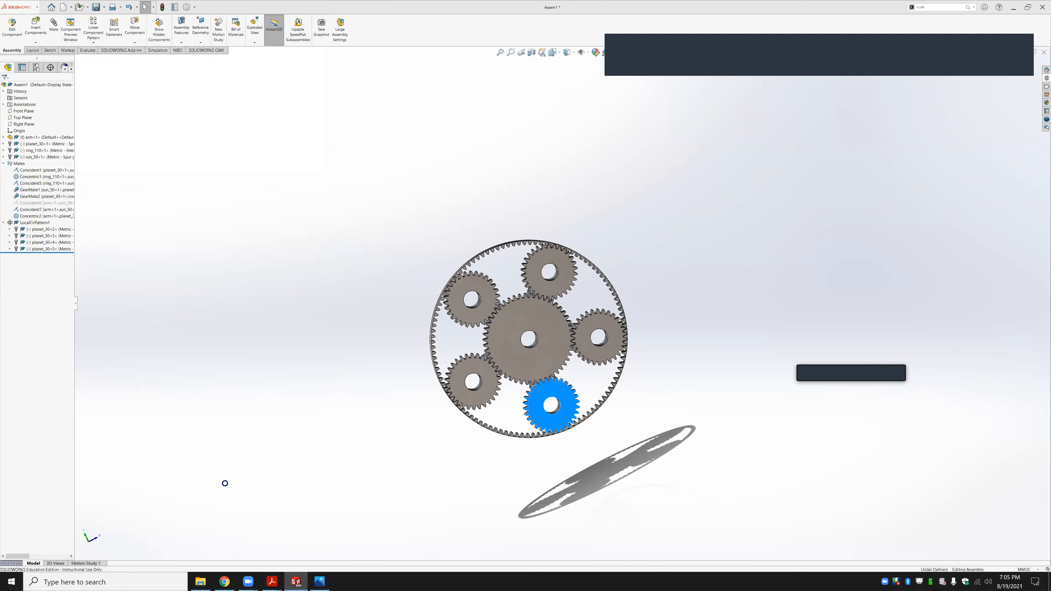
# Look through the Advanced course folder in File Explorer, return to SOLIDWORKS and close the gear assembly
pyautogui.click(201, 582)
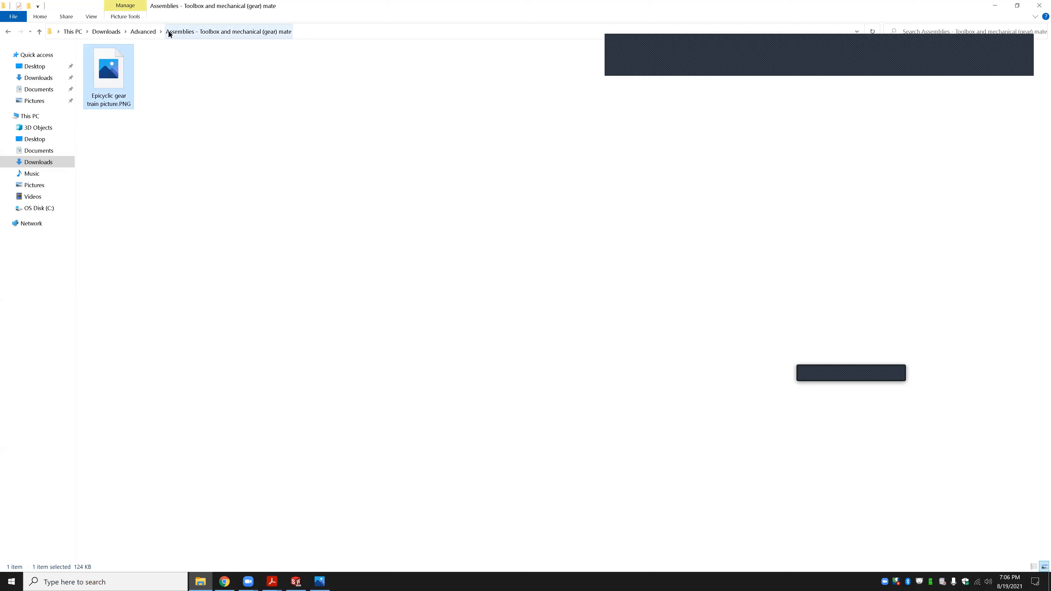
pyautogui.click(142, 32)
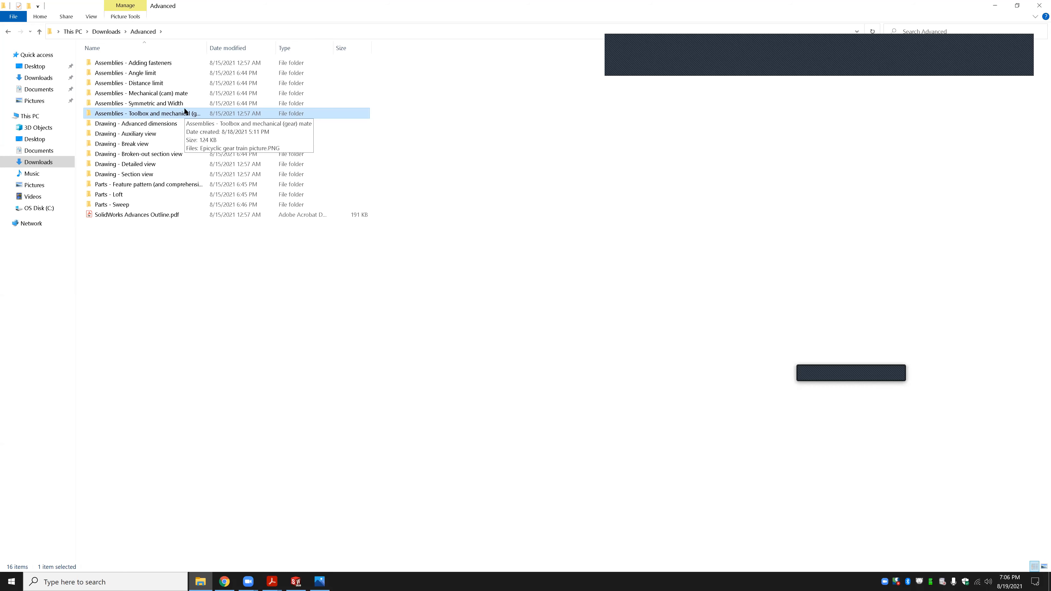
pyautogui.click(296, 582)
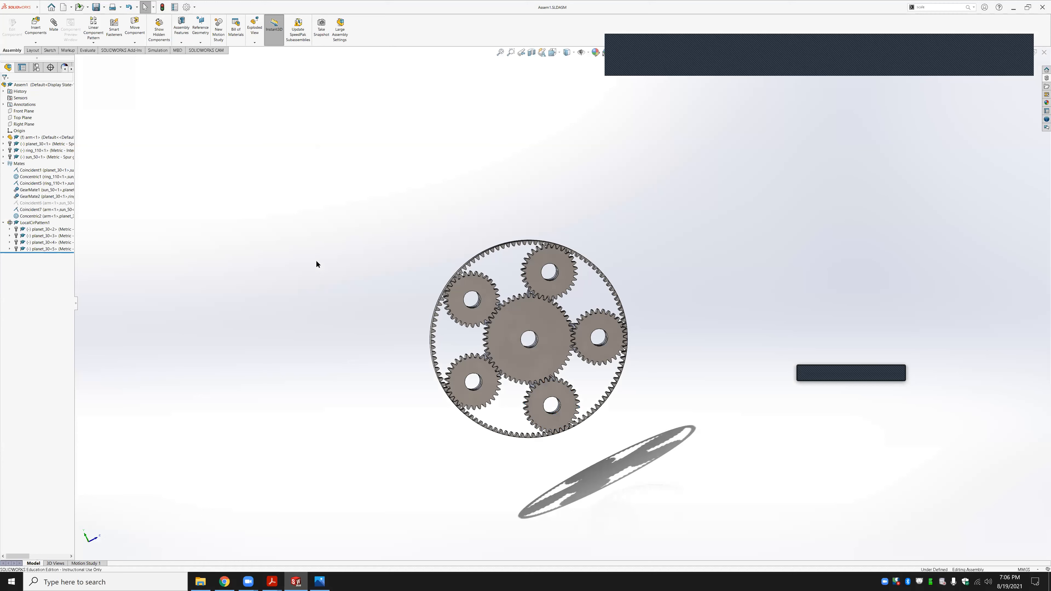
pyautogui.hotkey('ctrl', 'w')
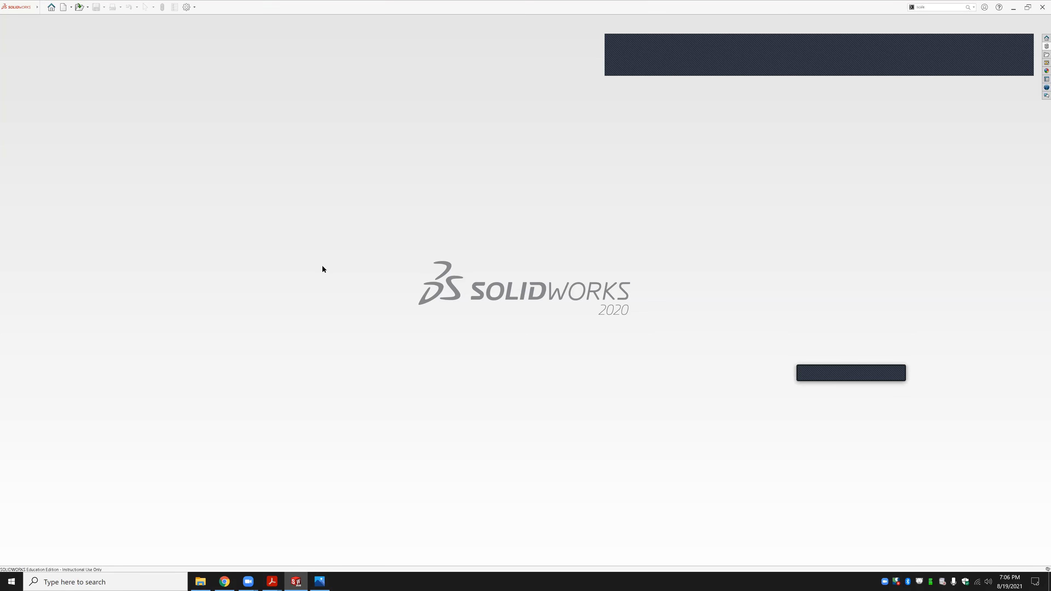
# Open the Follower, knife-edged cam and shaft parts from the "Assemblies - Mechanical (cam) mate" folder in Downloads > Advanced
pyautogui.hotkey('ctrl', 'o')
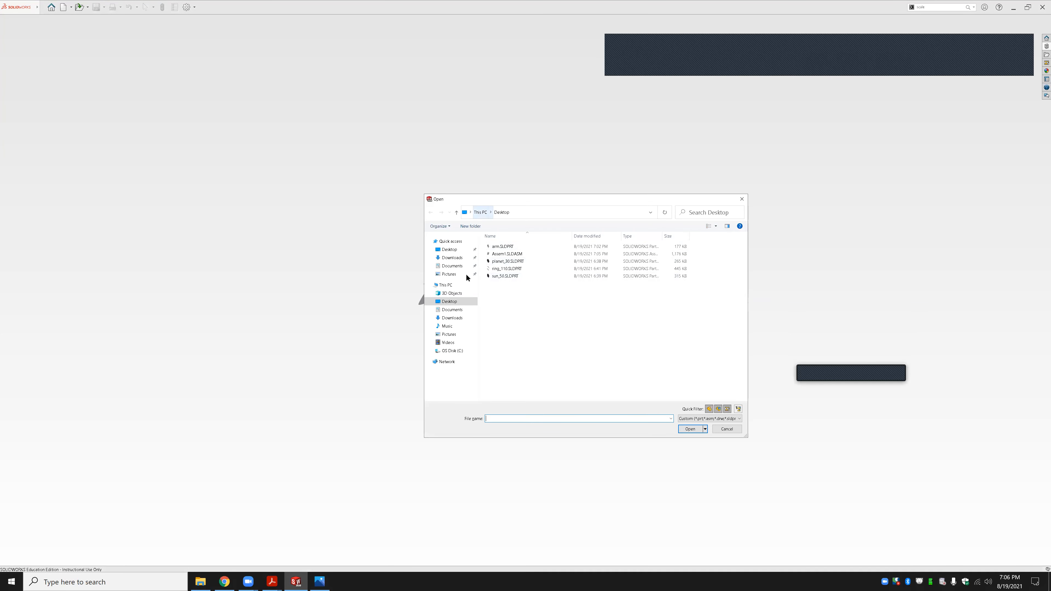
pyautogui.click(457, 318)
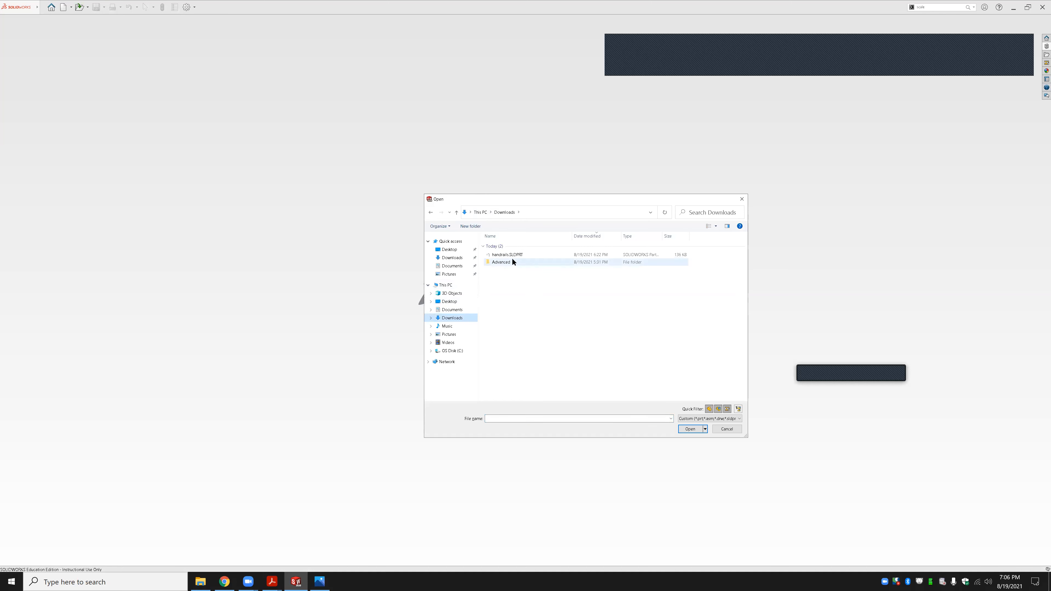
pyautogui.doubleClick(512, 259)
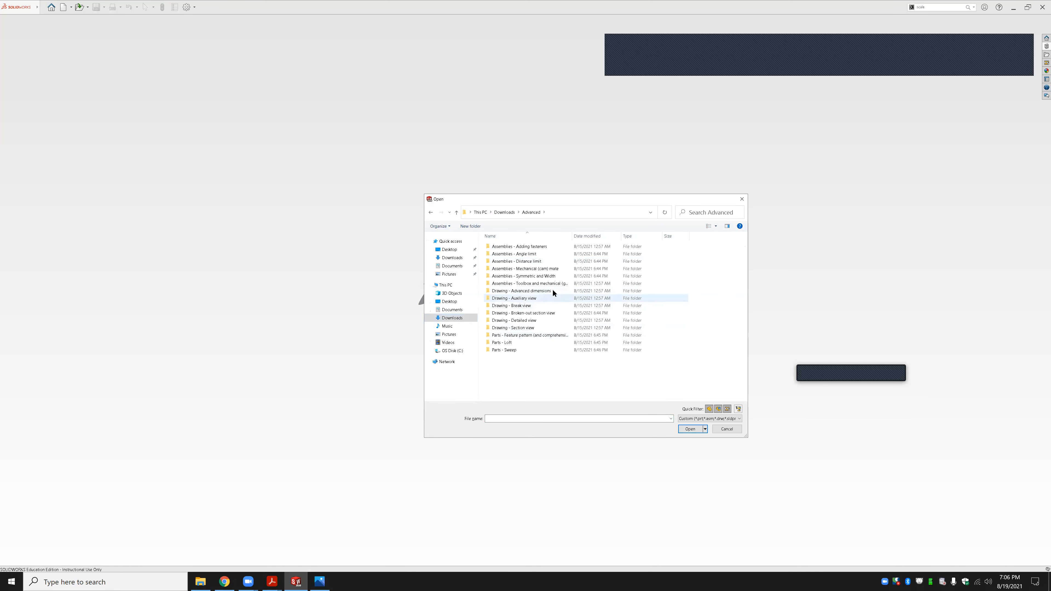
pyautogui.doubleClick(552, 268)
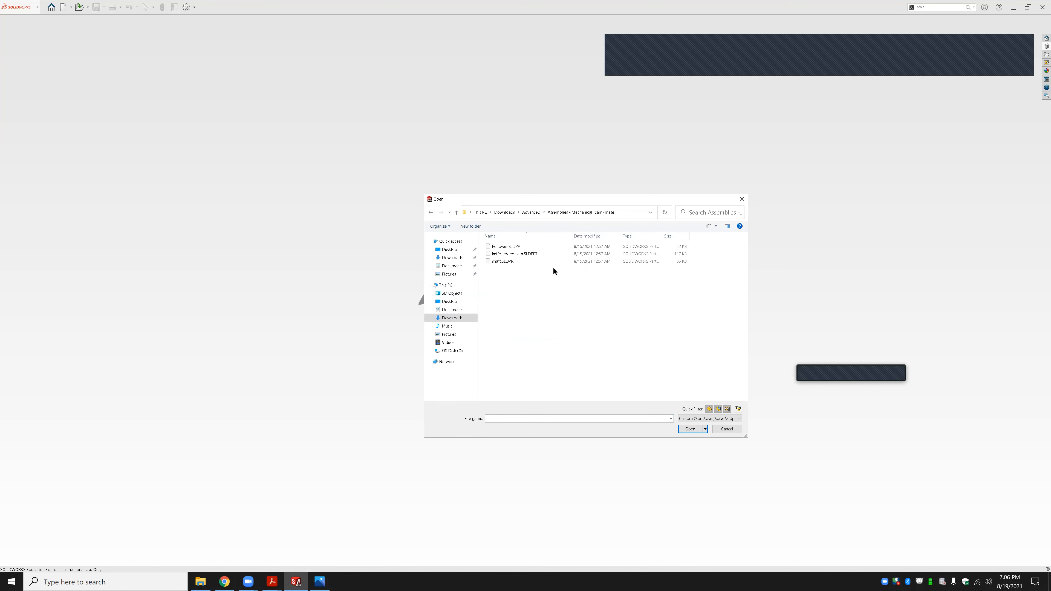
pyautogui.click(515, 247)
pyautogui.keyDown('shift'); pyautogui.click(513, 260); pyautogui.keyUp('shift')
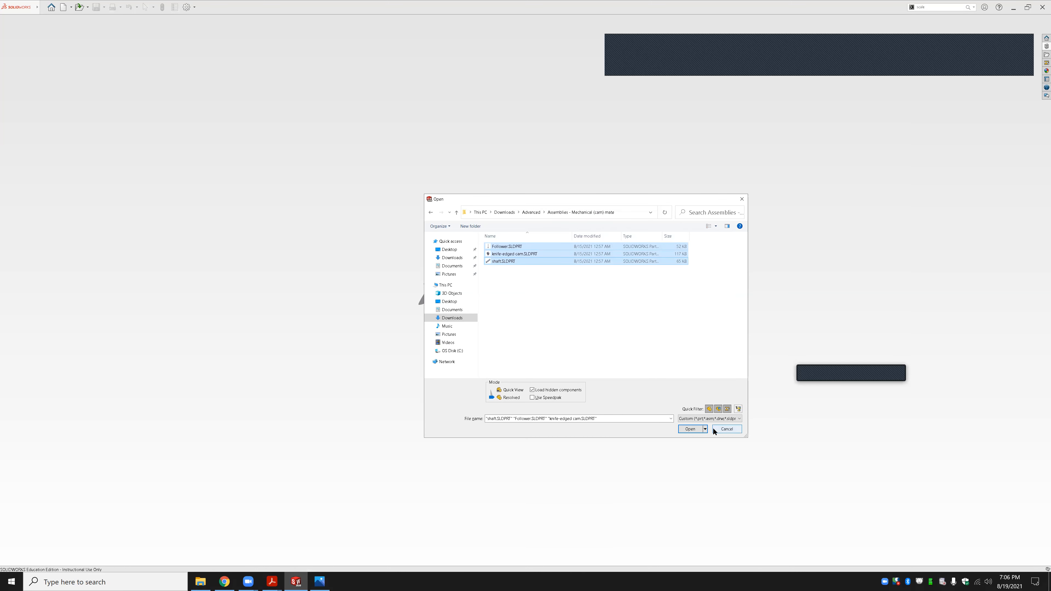
pyautogui.click(693, 430)
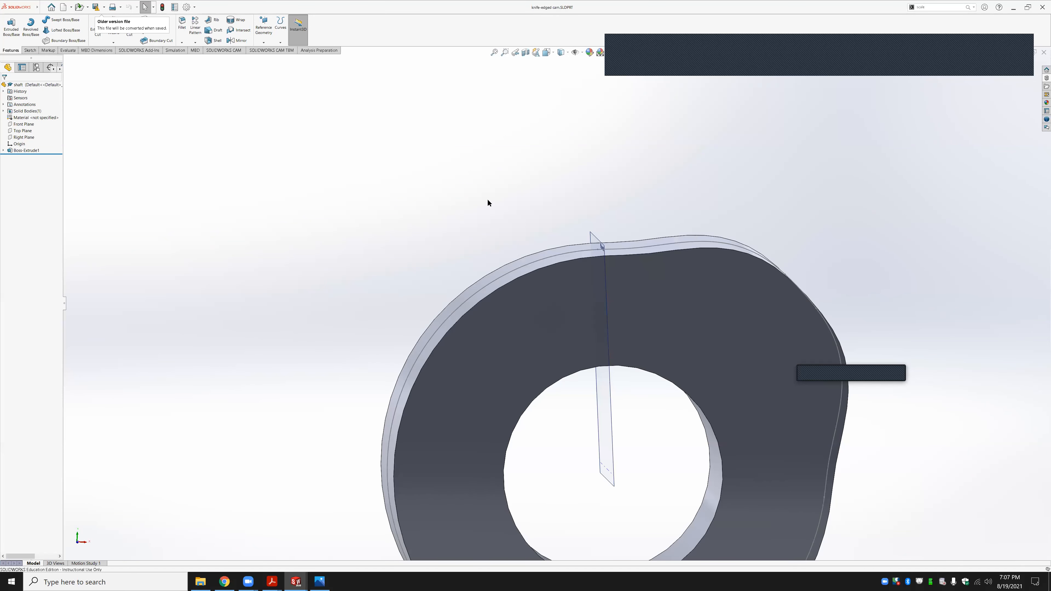
# Create a new assembly and place the Follower, knife-edged cam and shaft parts apart from one another
pyautogui.hotkey('ctrl', 'n')
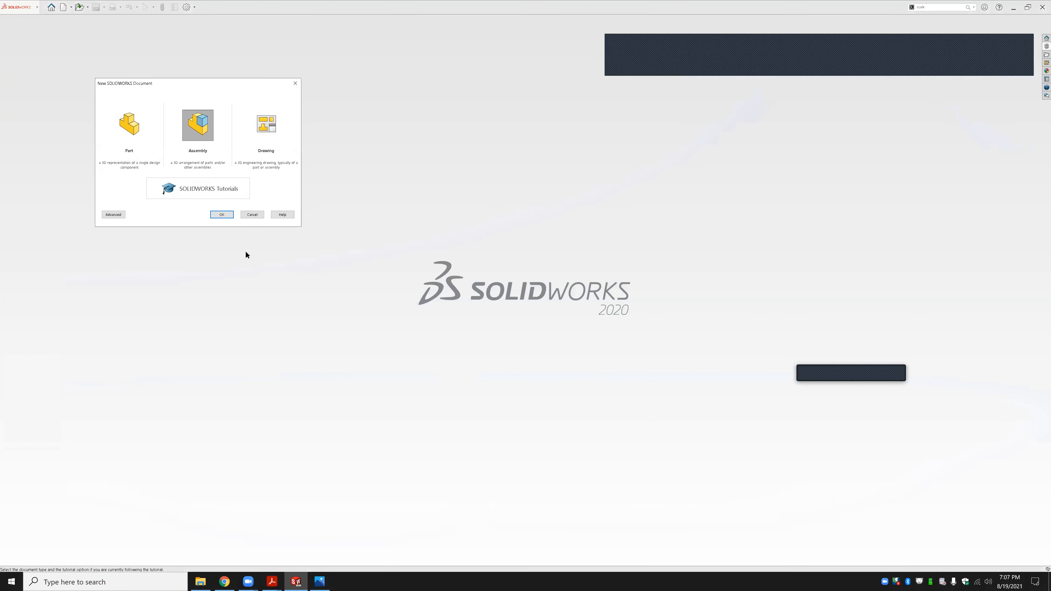
pyautogui.click(222, 214)
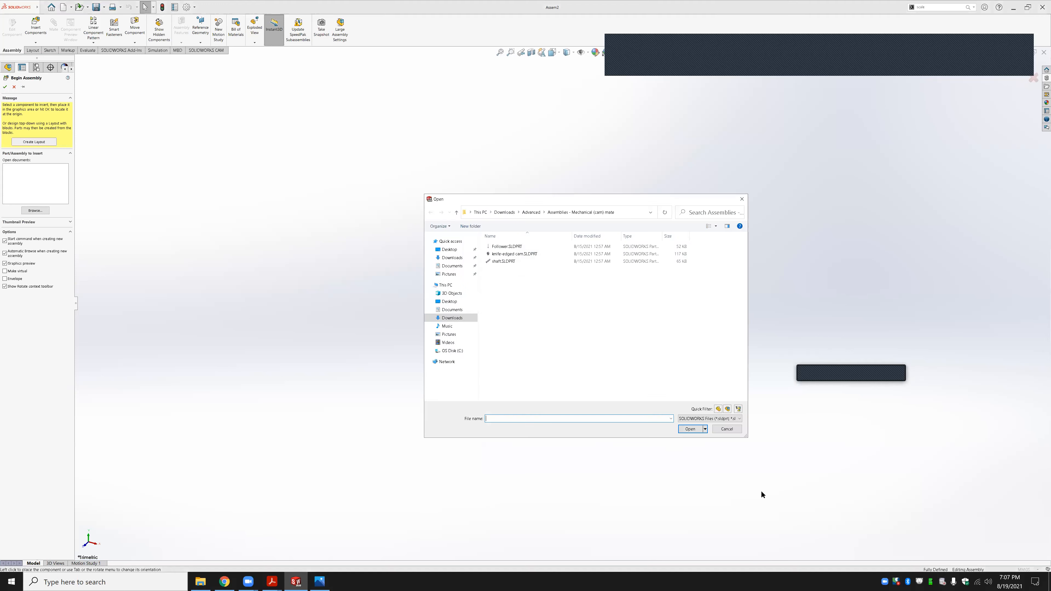
pyautogui.click(513, 261)
pyautogui.hotkey('ctrl', 'a')
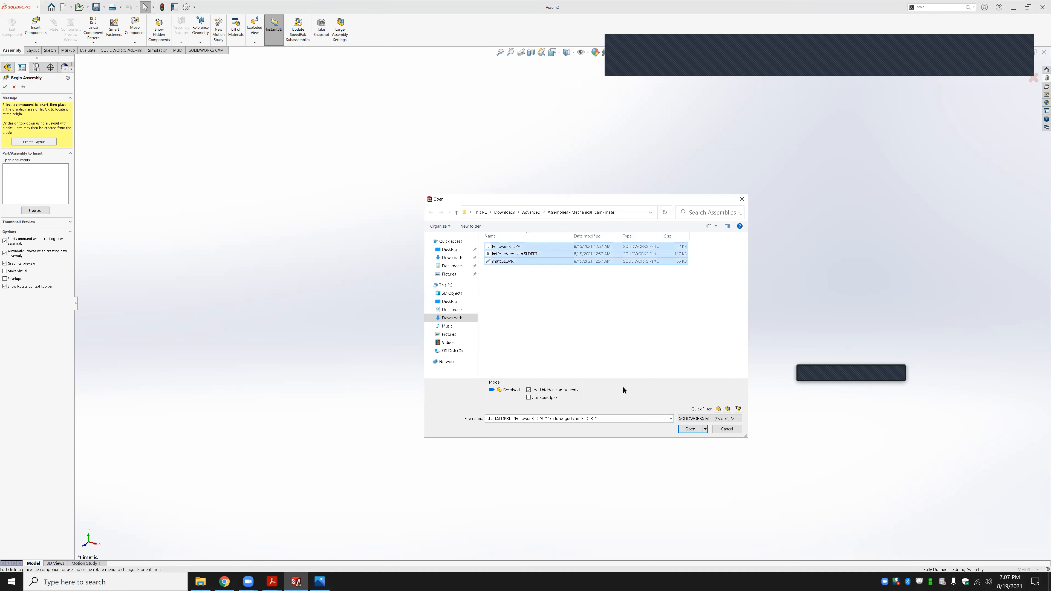
pyautogui.click(690, 430)
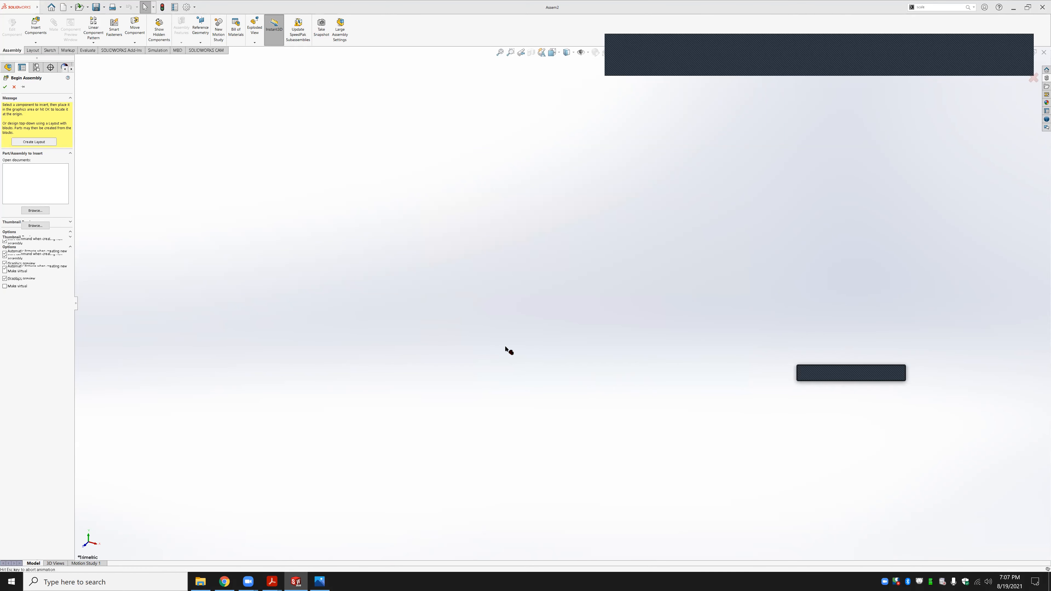
pyautogui.click(508, 352)
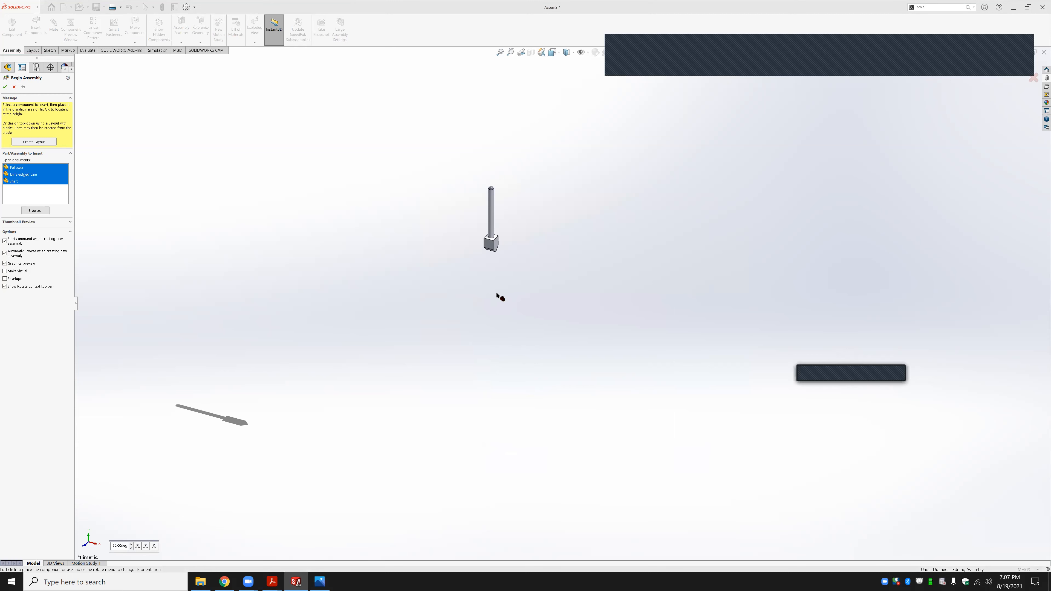
pyautogui.click(489, 285)
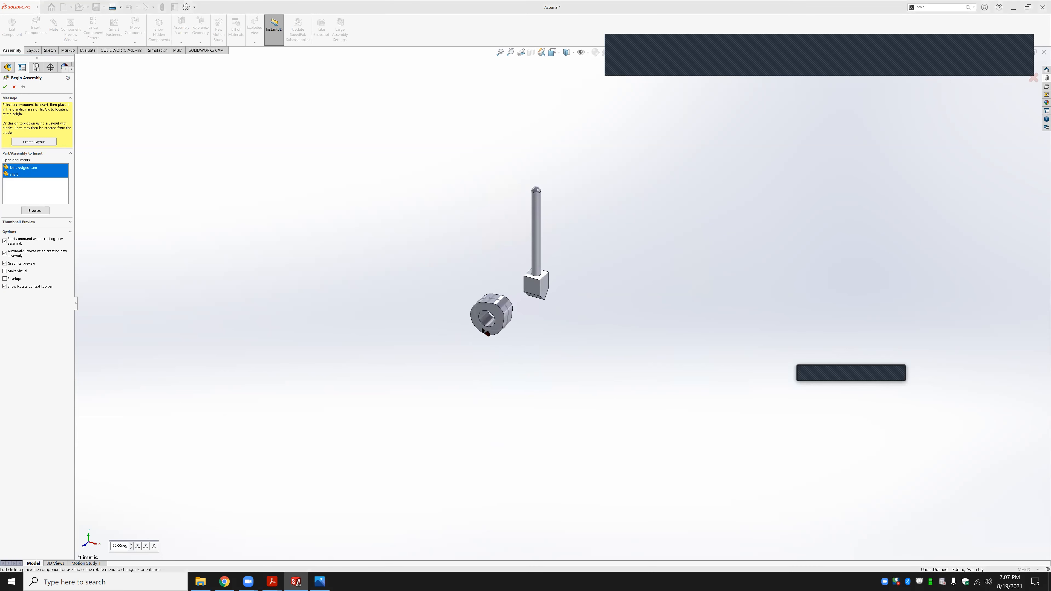
pyautogui.click(463, 330)
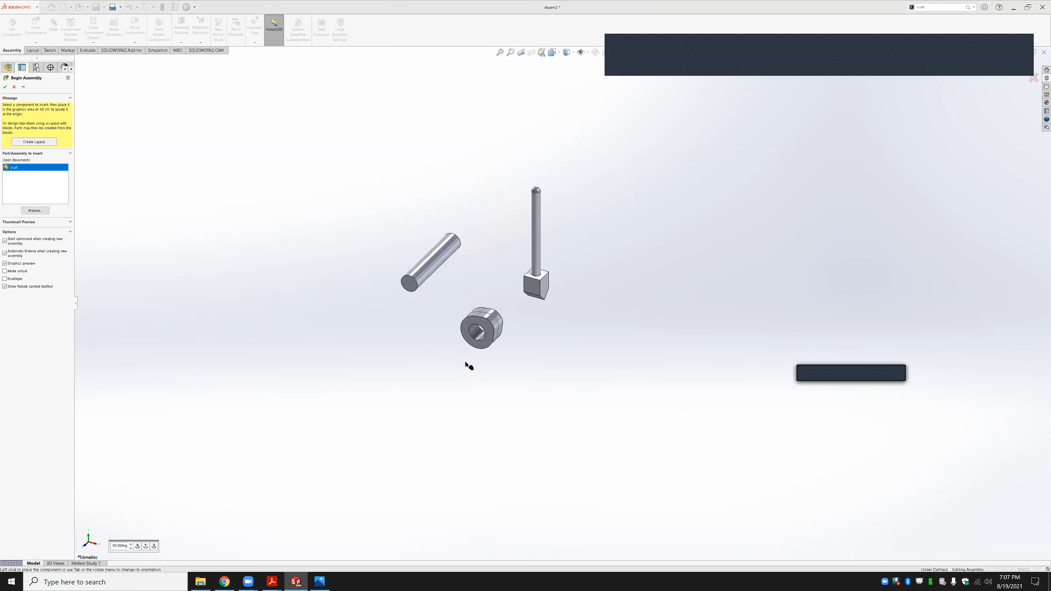
pyautogui.click(498, 357)
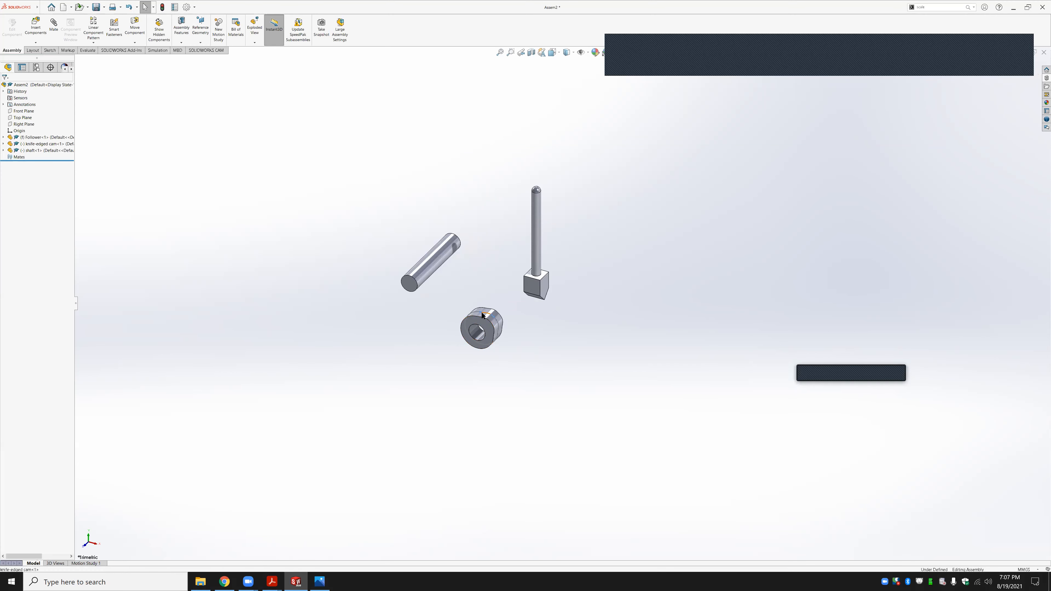
# Fix the shaft in place in the assembly
pyautogui.click(491, 314)
pyautogui.click(507, 296)
pyautogui.scroll(-3, 549, 378)
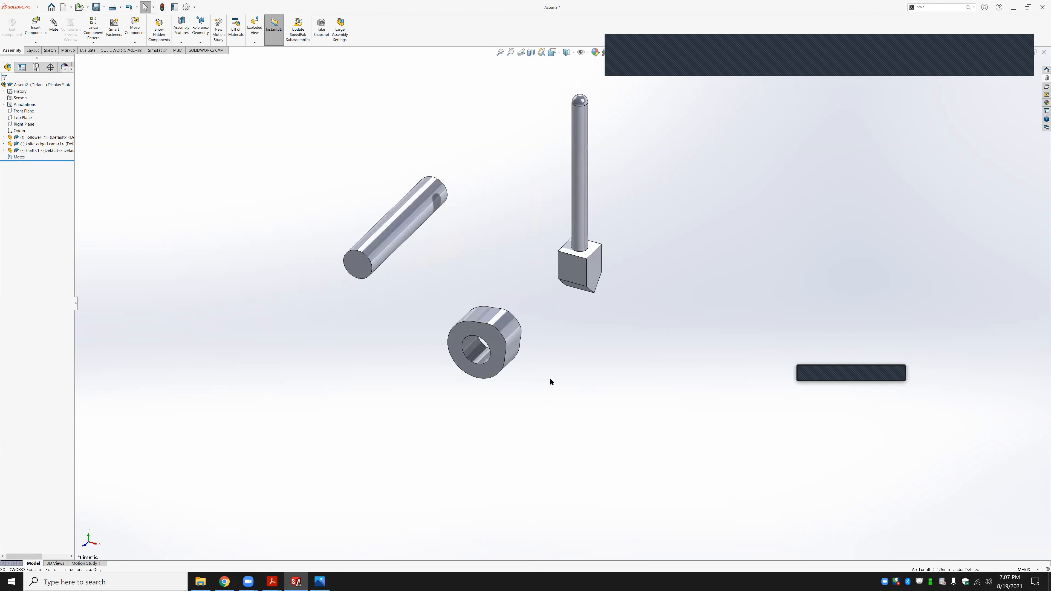
pyautogui.scroll(3, 549, 367)
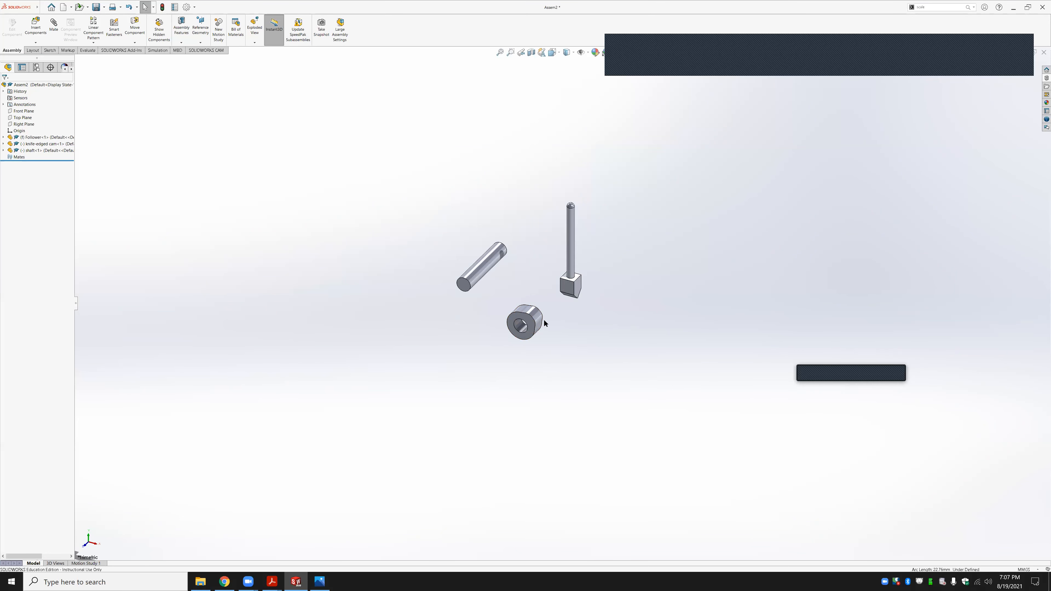
pyautogui.scroll(-2, 545, 311)
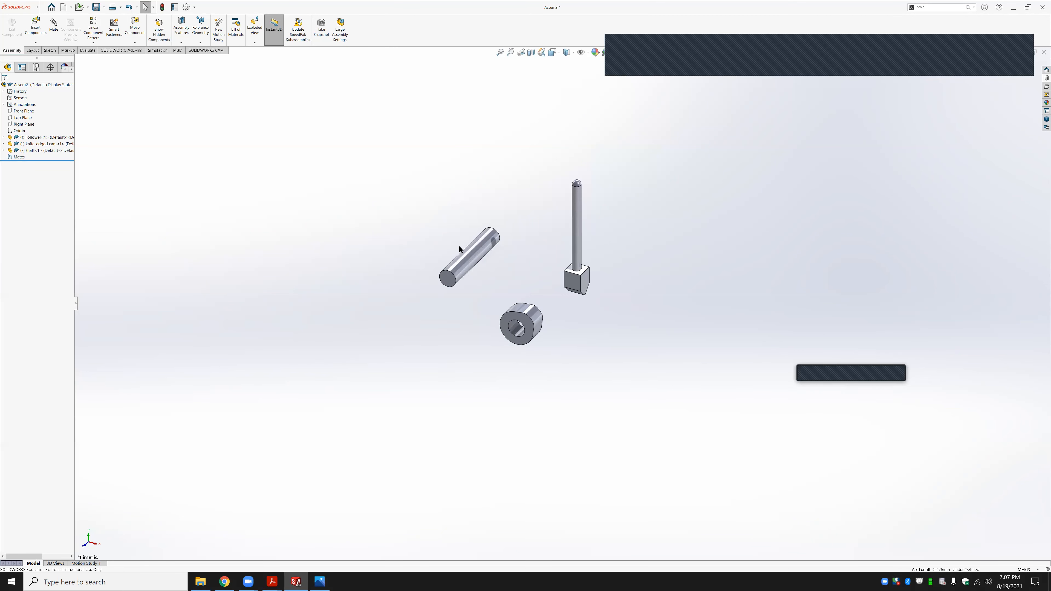
pyautogui.click(465, 257)
pyautogui.rightClick(466, 257)
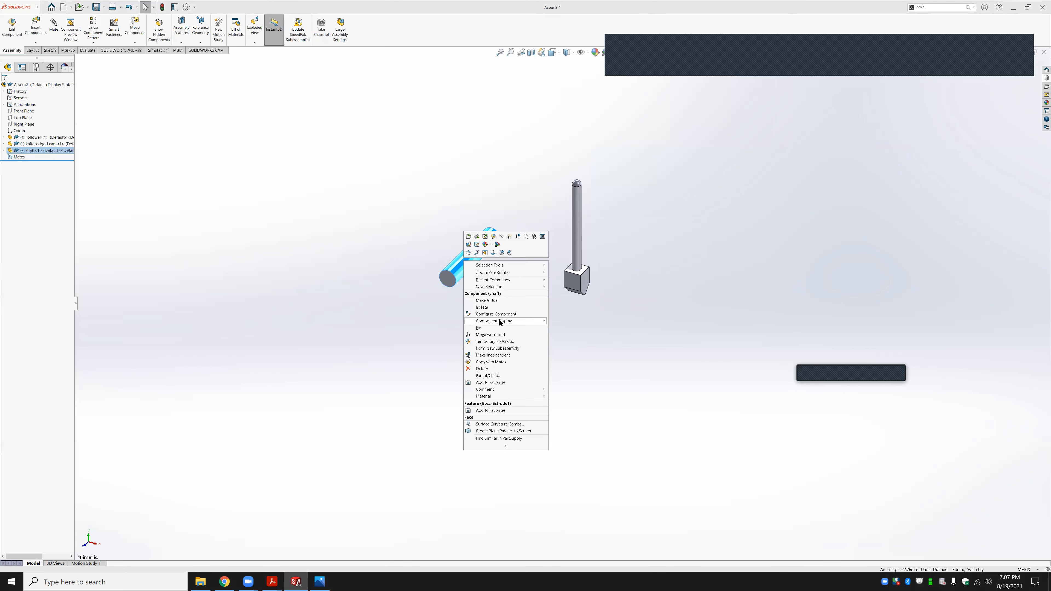
pyautogui.click(496, 328)
# Mate the bore face of the knife-edged cam concentric with the shaft's cylindrical face
pyautogui.scroll(-2, 520, 331)
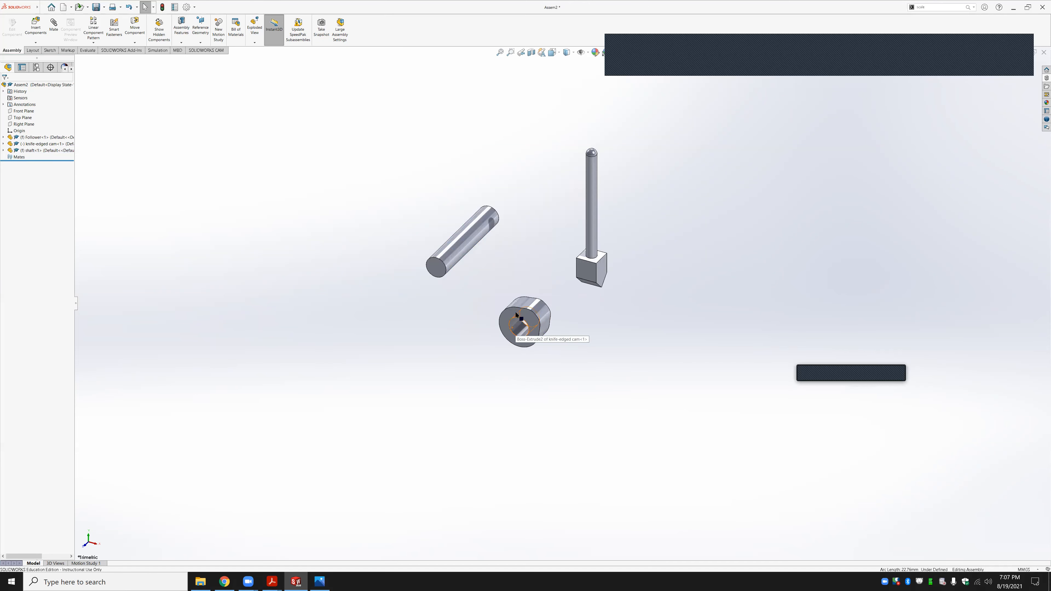
pyautogui.click(519, 330)
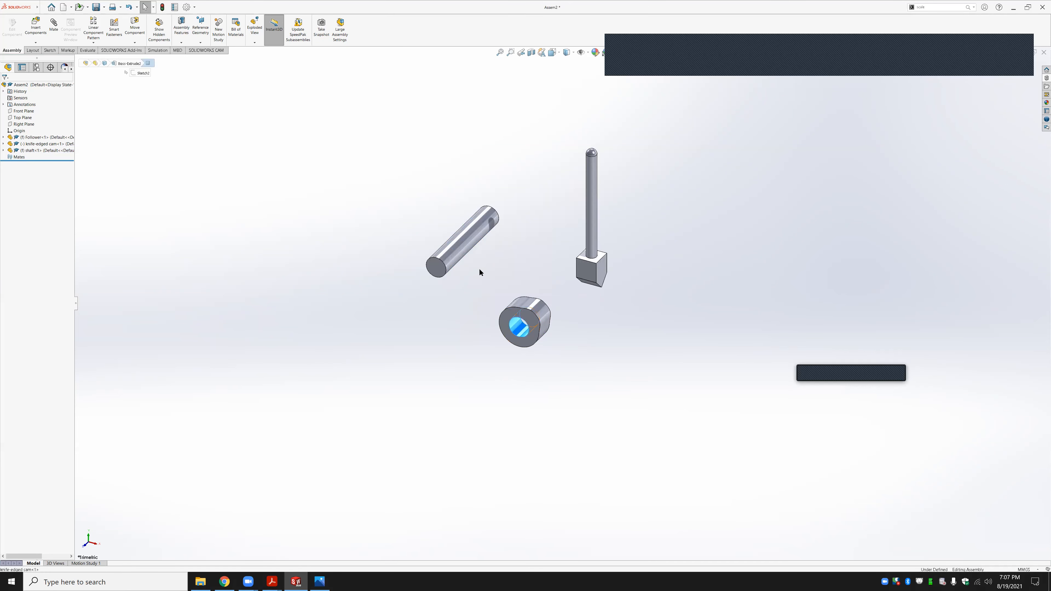
pyautogui.keyDown('ctrl'); pyautogui.click(470, 249); pyautogui.keyUp('ctrl')
pyautogui.click(512, 230)
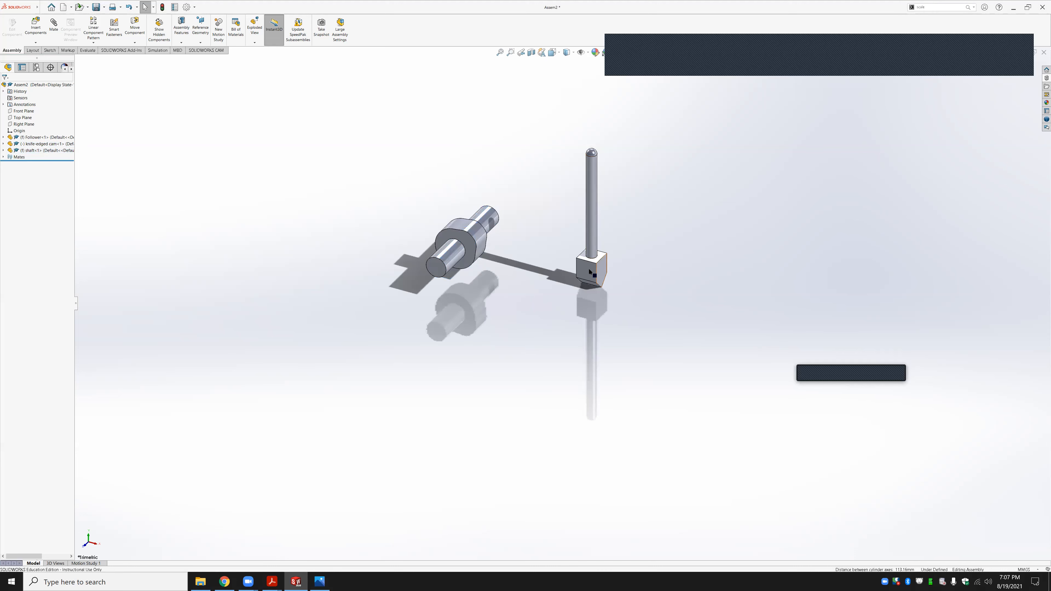
# Try to move the fixed follower, then float it
pyautogui.moveTo(585, 265); pyautogui.dragTo(534, 211)
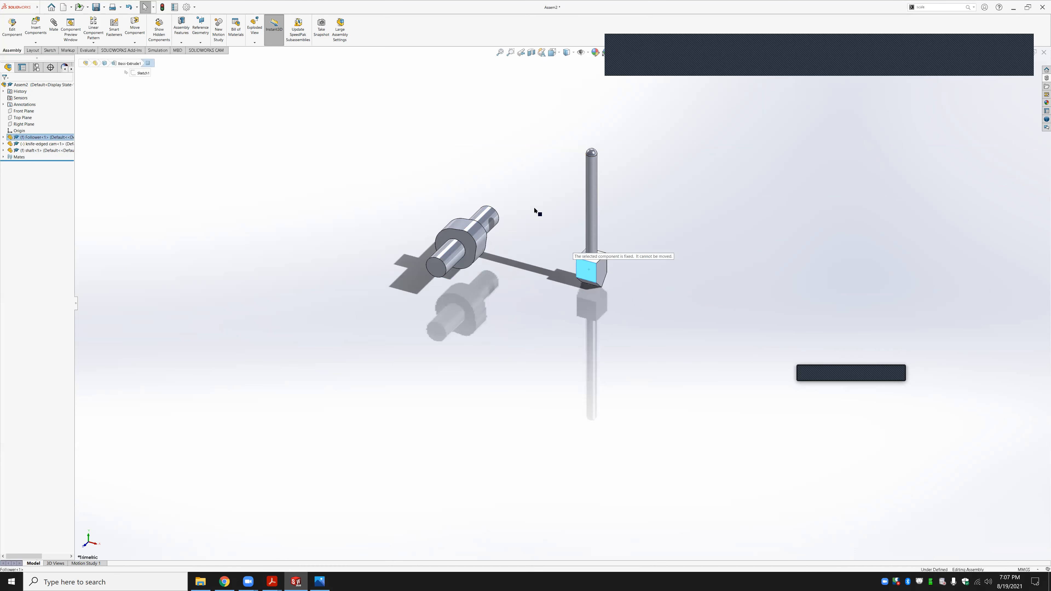
pyautogui.rightClick(594, 205)
pyautogui.click(619, 280)
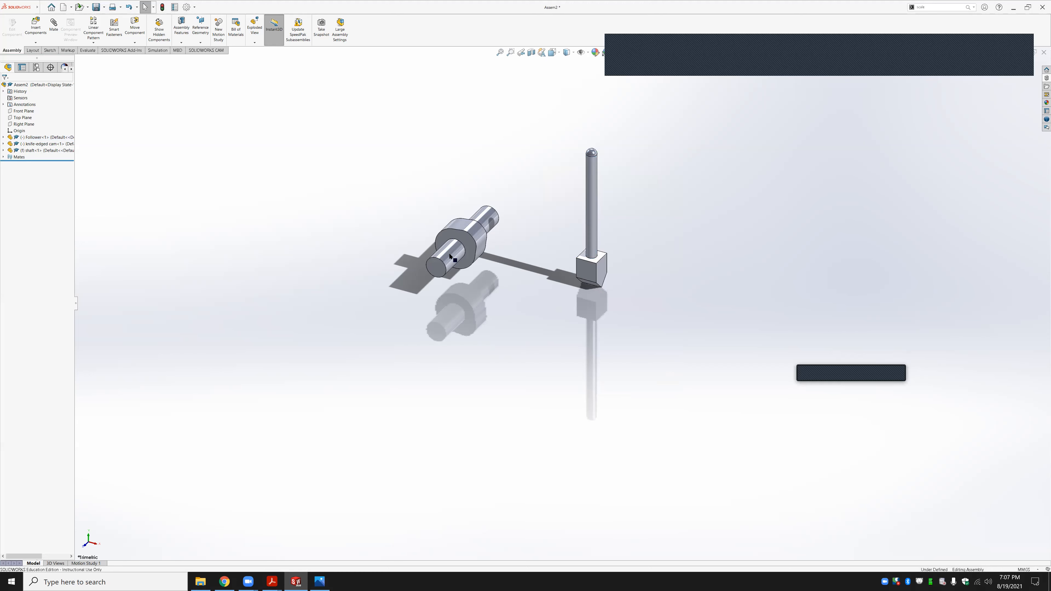
# Float the fixed shaft so that it can move freely in the assembly
pyautogui.rightClick(441, 260)
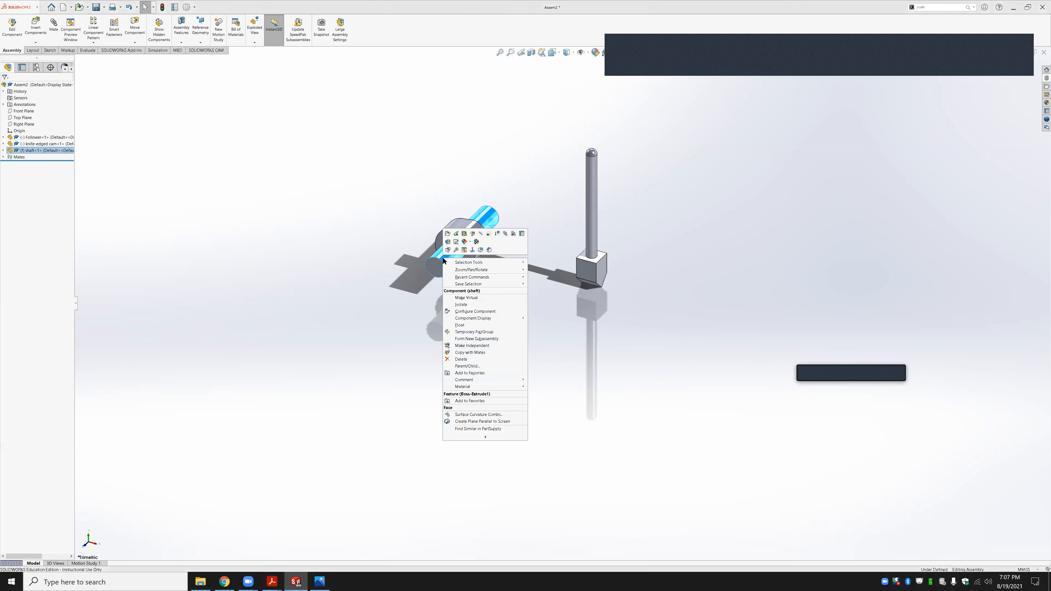
pyautogui.click(476, 325)
pyautogui.click(589, 224)
pyautogui.click(543, 190)
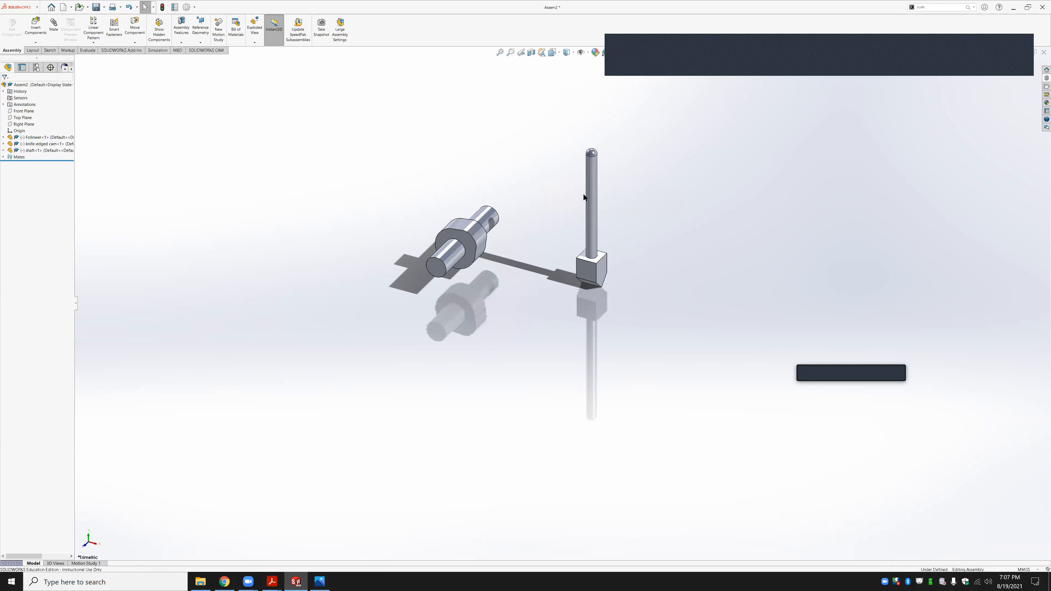
# Move the follower to just above the knife-edged cam
pyautogui.moveTo(584, 200); pyautogui.dragTo(538, 154)
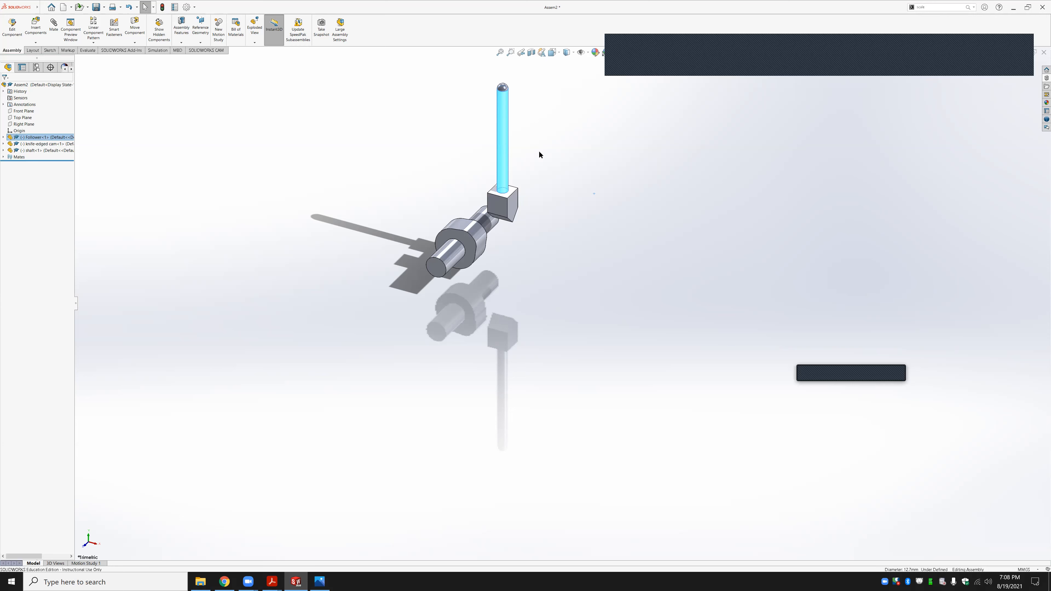
pyautogui.click(501, 205)
pyautogui.moveTo(501, 203); pyautogui.dragTo(461, 206)
# Fix the shaft in place in the assembly again
pyautogui.click(457, 223)
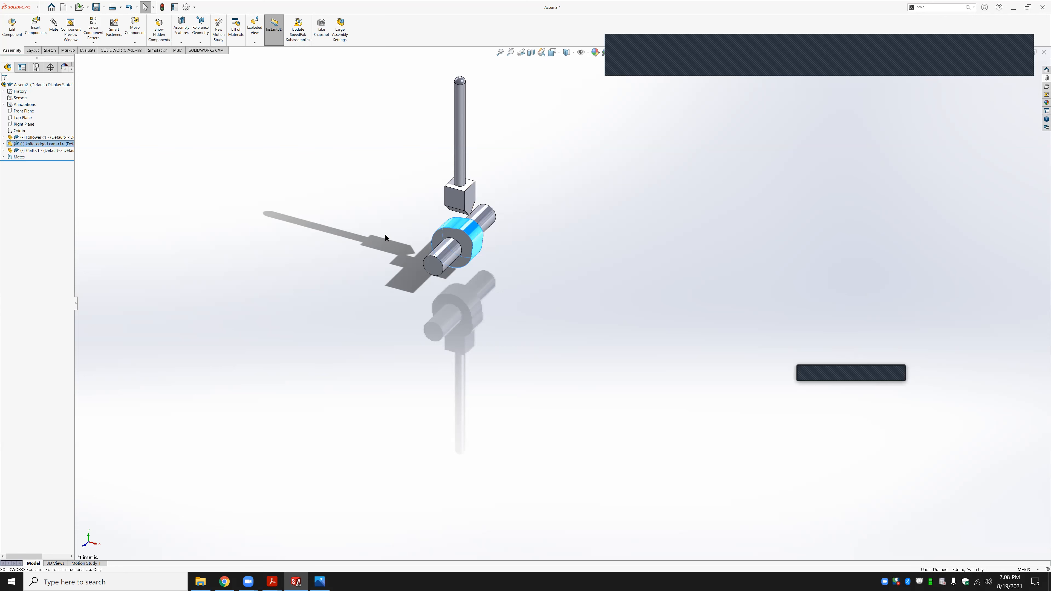
pyautogui.click(446, 258)
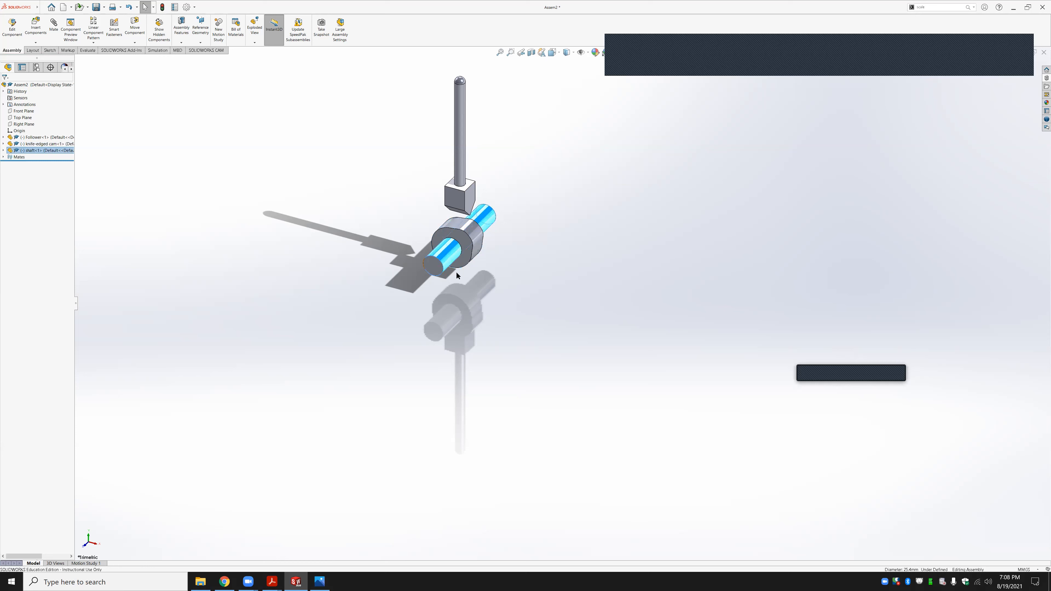
pyautogui.rightClick(447, 256)
pyautogui.click(476, 325)
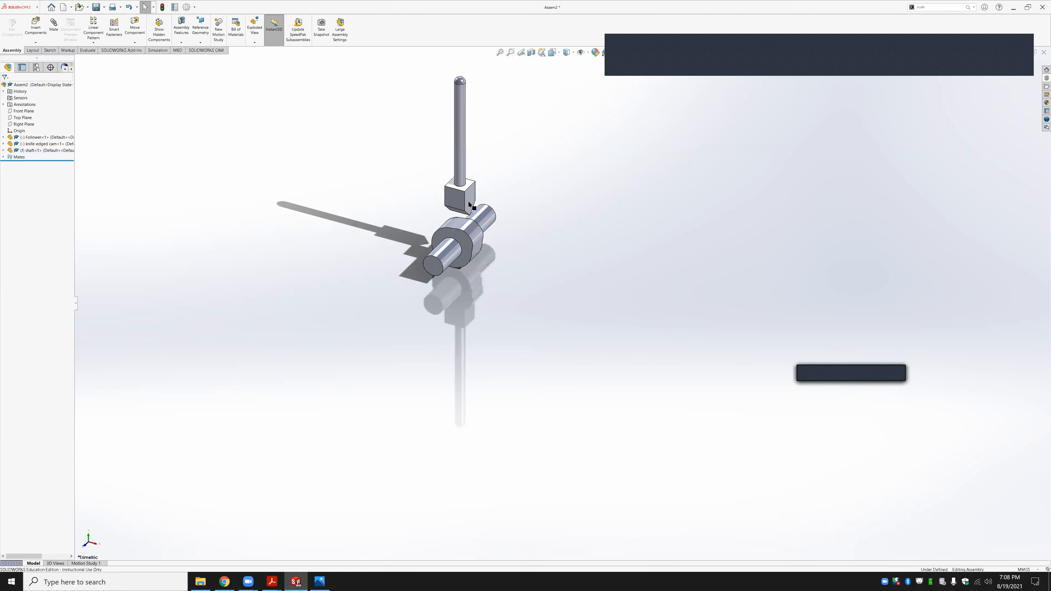
# Test the remaining freedom of the follower, shaft and knife-edged cam by trying to move each of them
pyautogui.moveTo(466, 198); pyautogui.dragTo(450, 186)
pyautogui.click(452, 249)
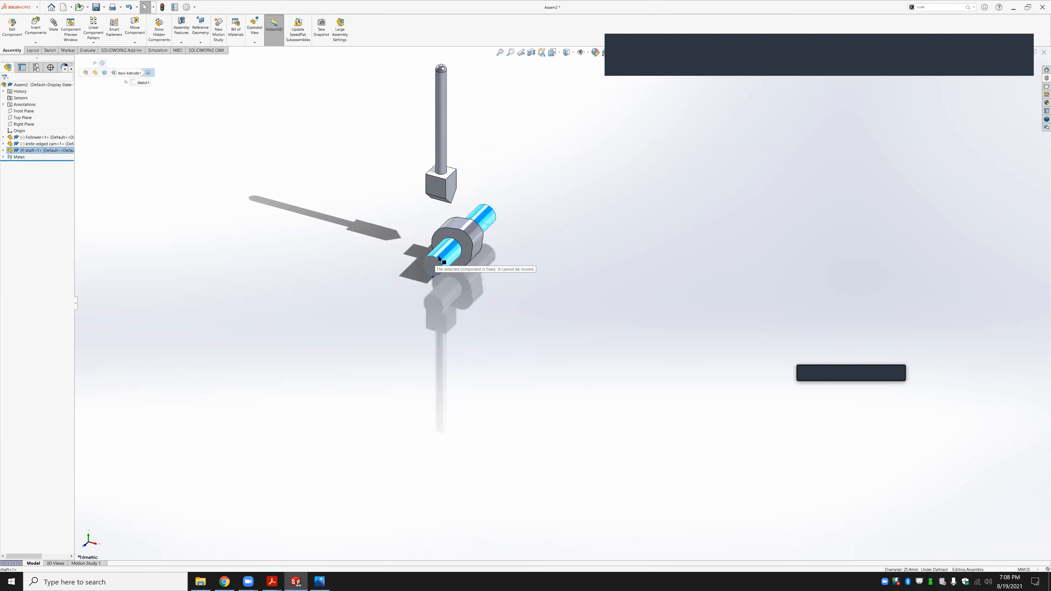
pyautogui.moveTo(457, 242); pyautogui.dragTo(443, 176)
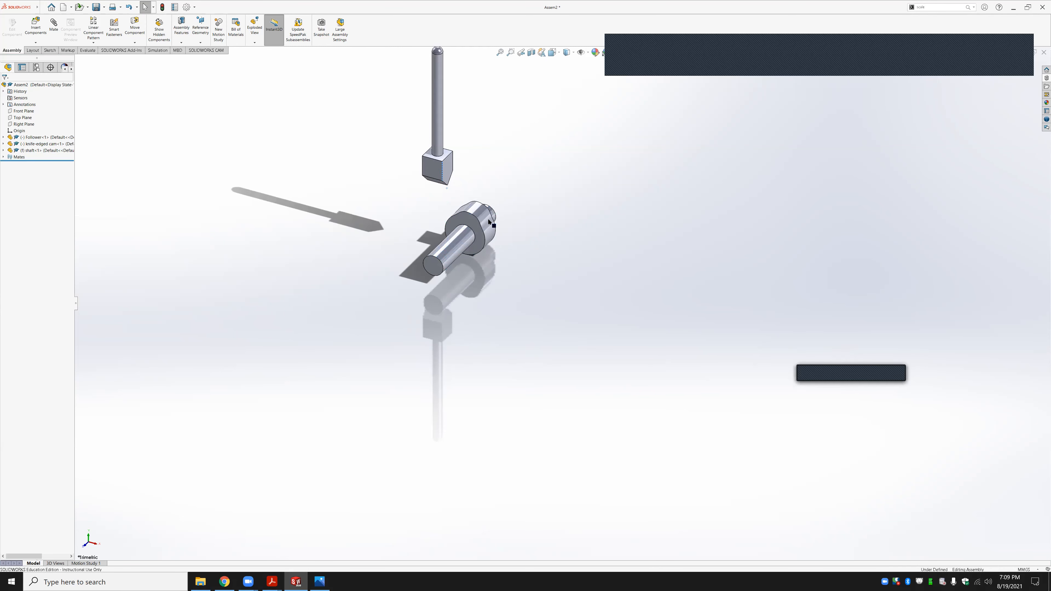
pyautogui.moveTo(494, 226); pyautogui.dragTo(534, 267)
pyautogui.press('Escape')
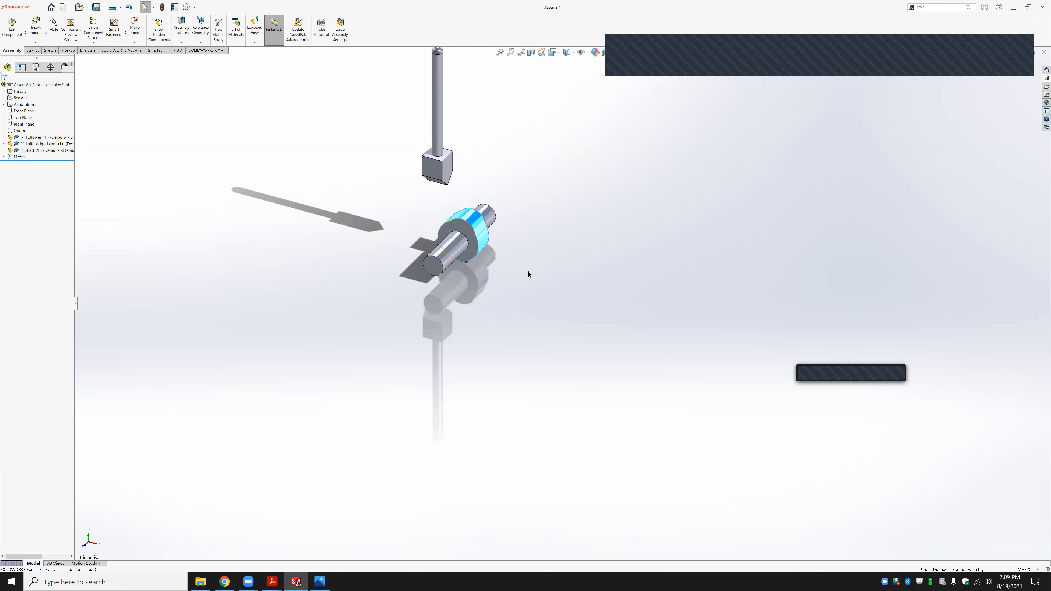
pyautogui.moveTo(497, 243)
pyautogui.mouseDown(button='middle')
pyautogui.moveTo(485, 245)
pyautogui.moveTo(492, 228)
pyautogui.mouseUp(button='middle')
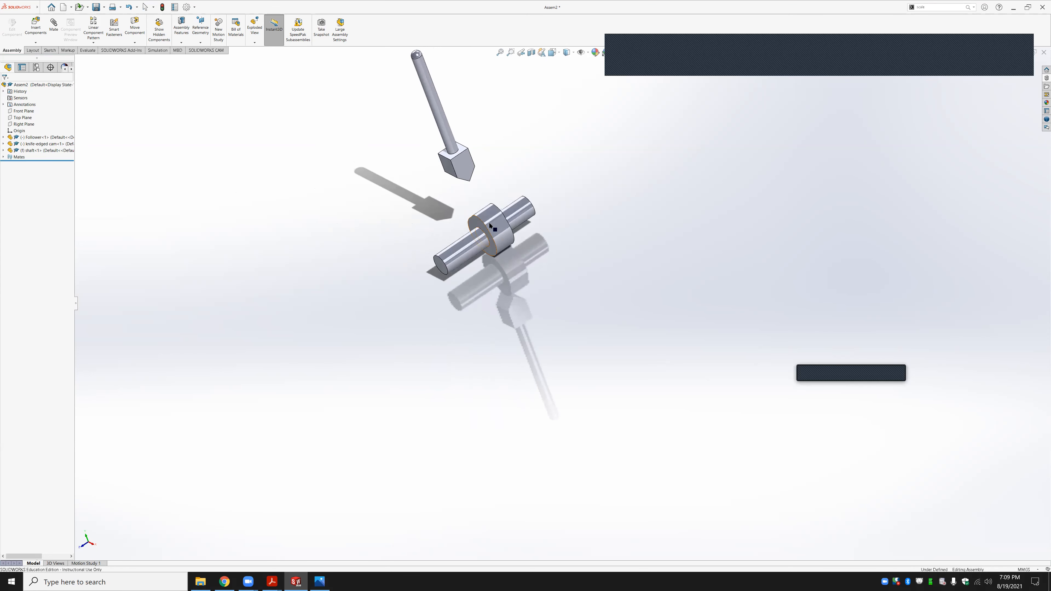
pyautogui.moveTo(492, 228); pyautogui.dragTo(500, 297)
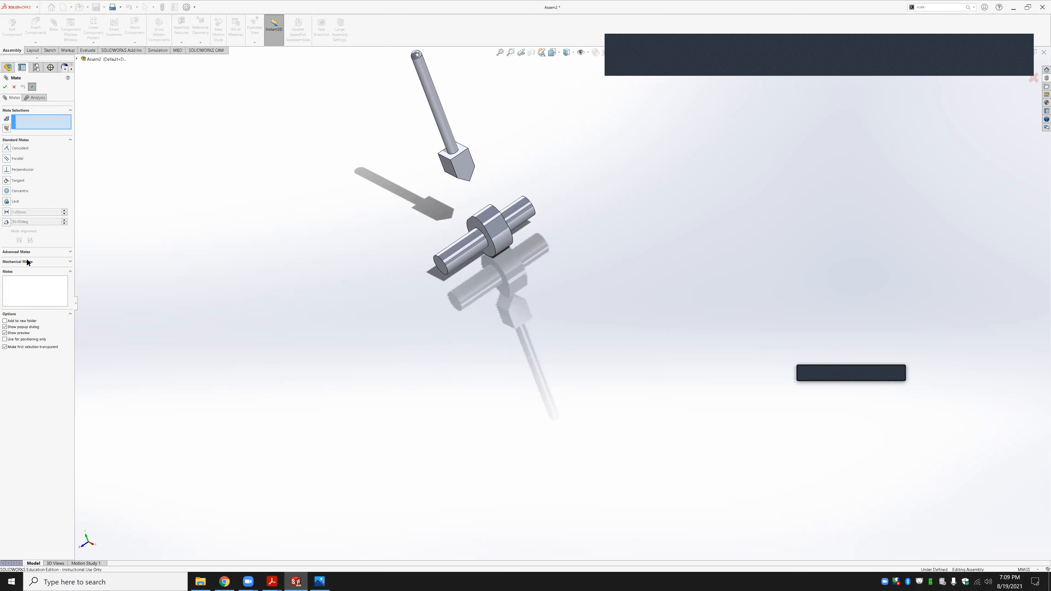
# Add a centered Width mate using the knife-edged cam's two side faces as width and the shaft's two end faces as tab
pyautogui.click(26, 251)
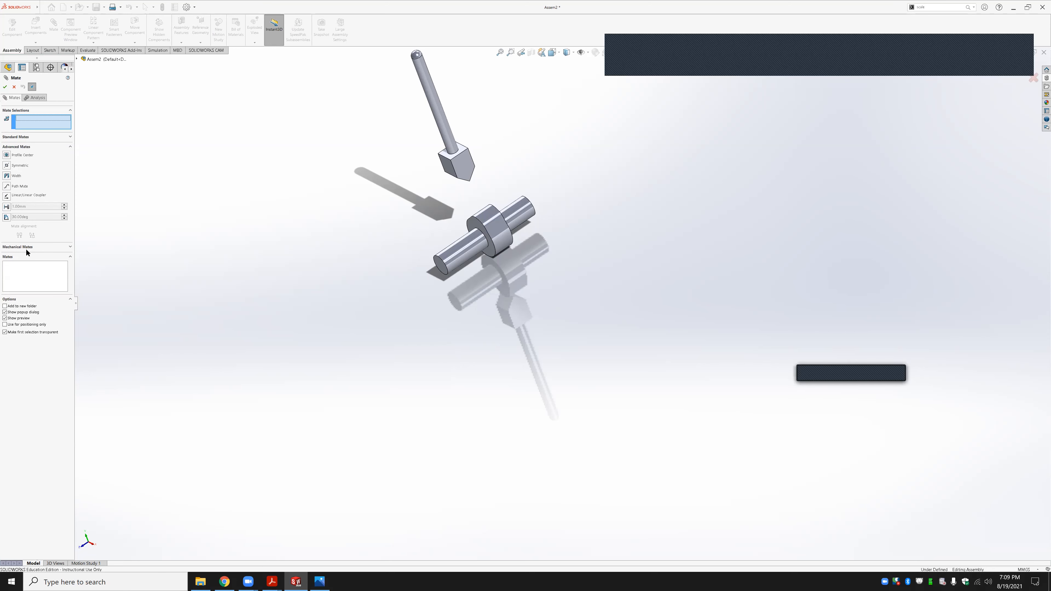
pyautogui.click(7, 176)
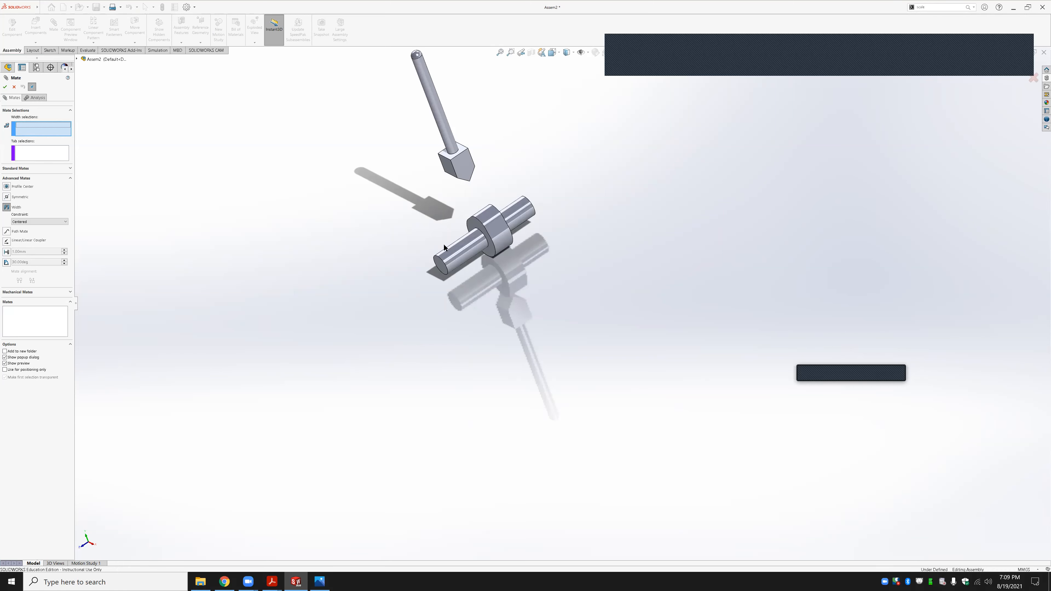
pyautogui.scroll(-6, 444, 248)
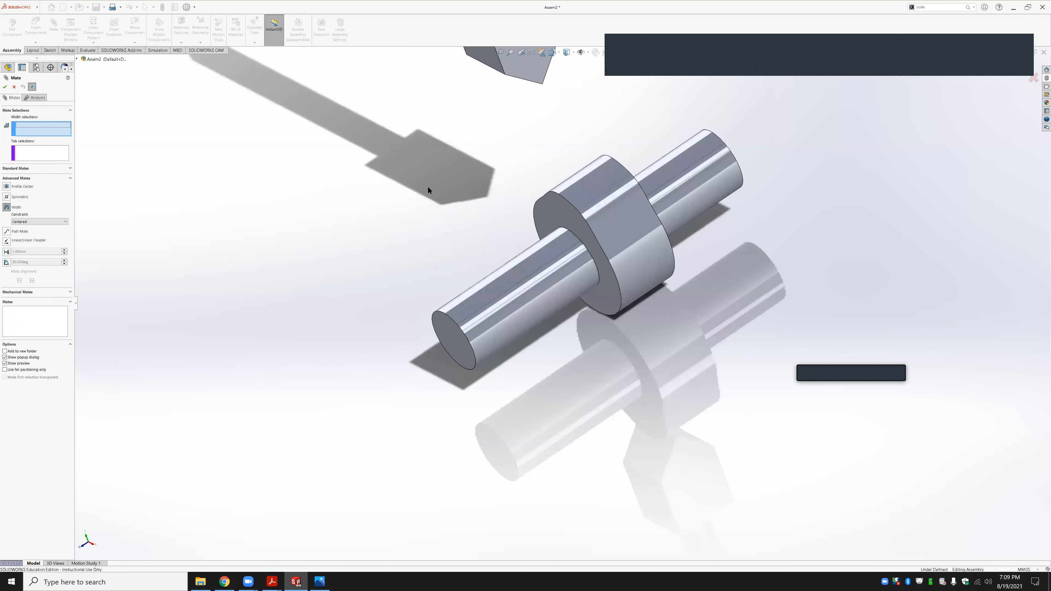
pyautogui.click(570, 210)
pyautogui.moveTo(500, 246); pyautogui.dragTo(614, 183, button='middle')
pyautogui.click(618, 185)
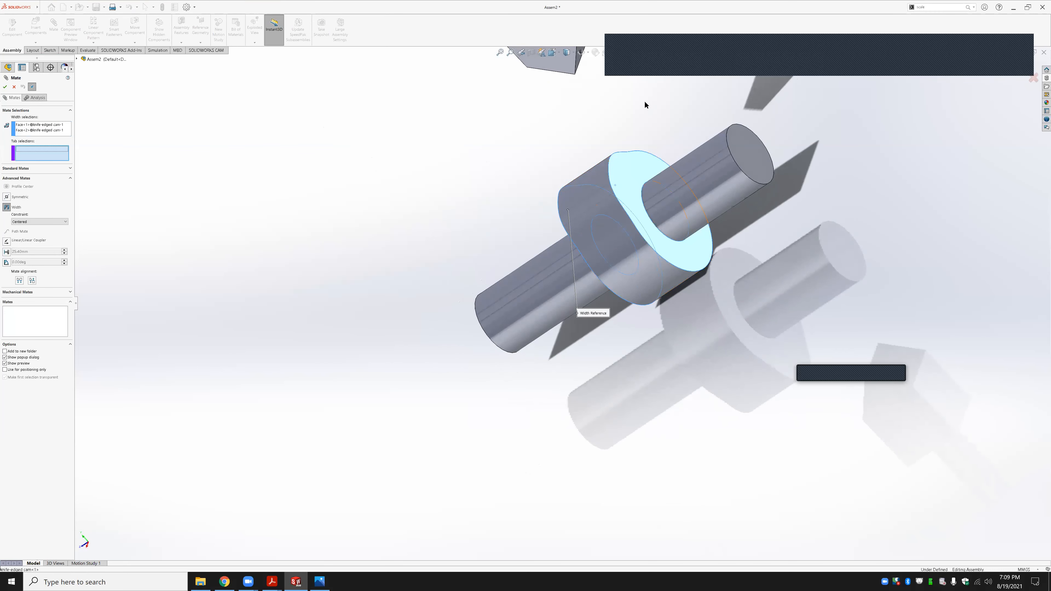
pyautogui.click(745, 154)
pyautogui.moveTo(539, 192); pyautogui.dragTo(390, 349, button='middle')
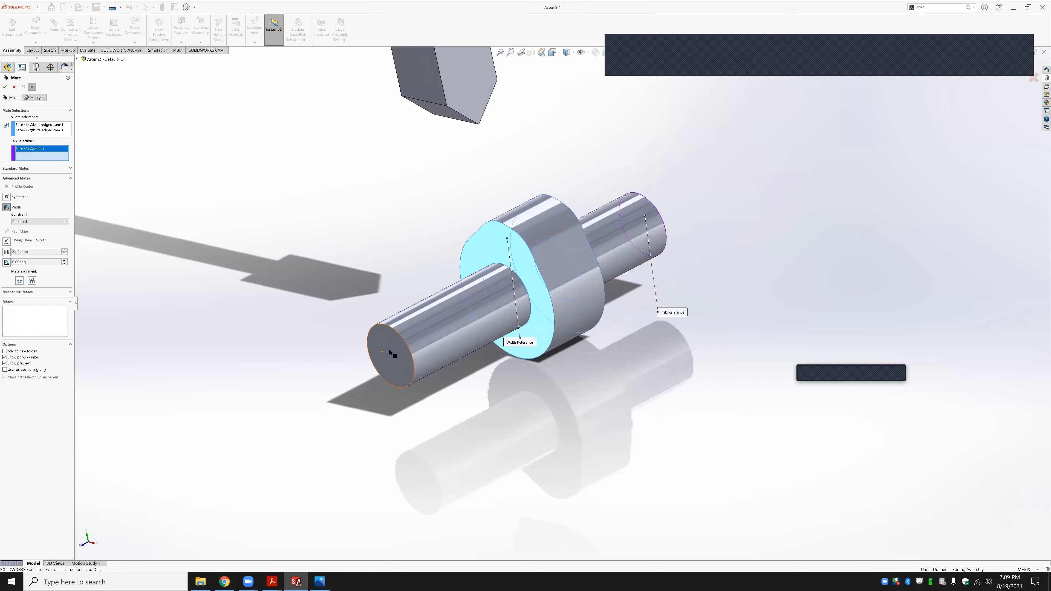
pyautogui.click(390, 349)
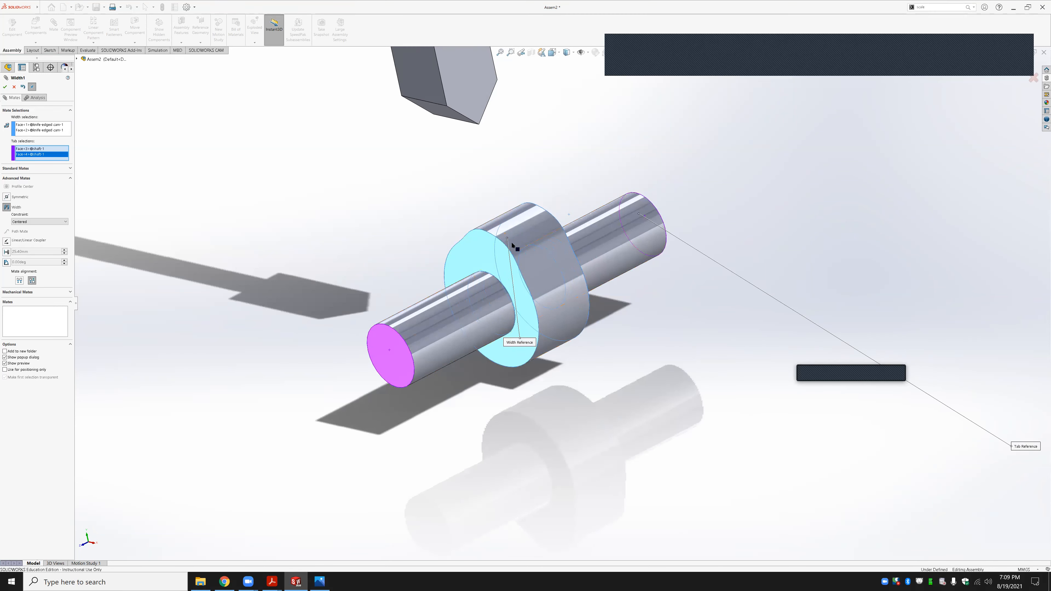
pyautogui.moveTo(510, 282); pyautogui.dragTo(574, 236, button='middle')
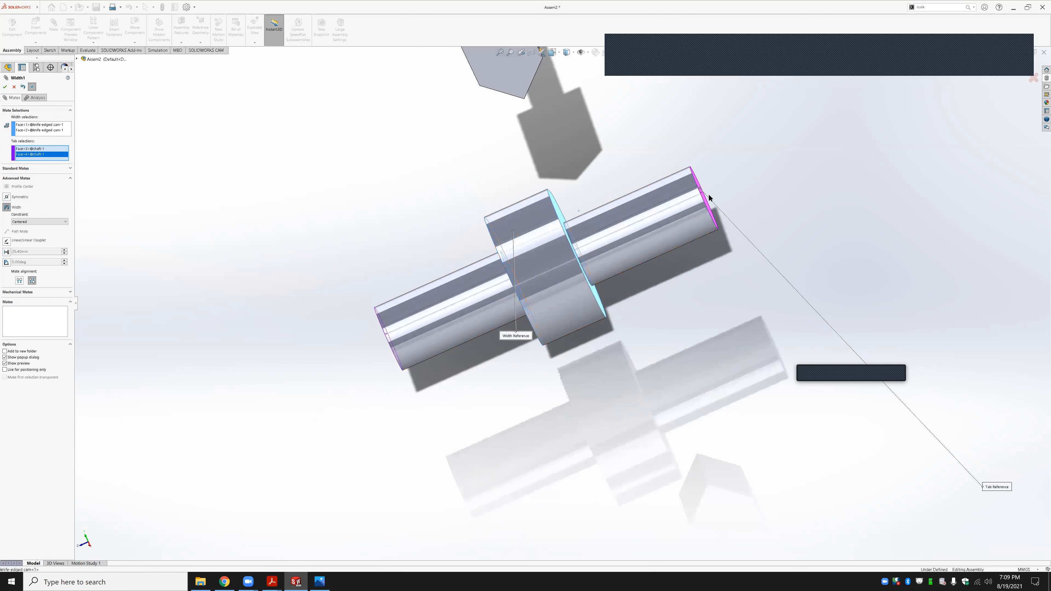
pyautogui.click(4, 86)
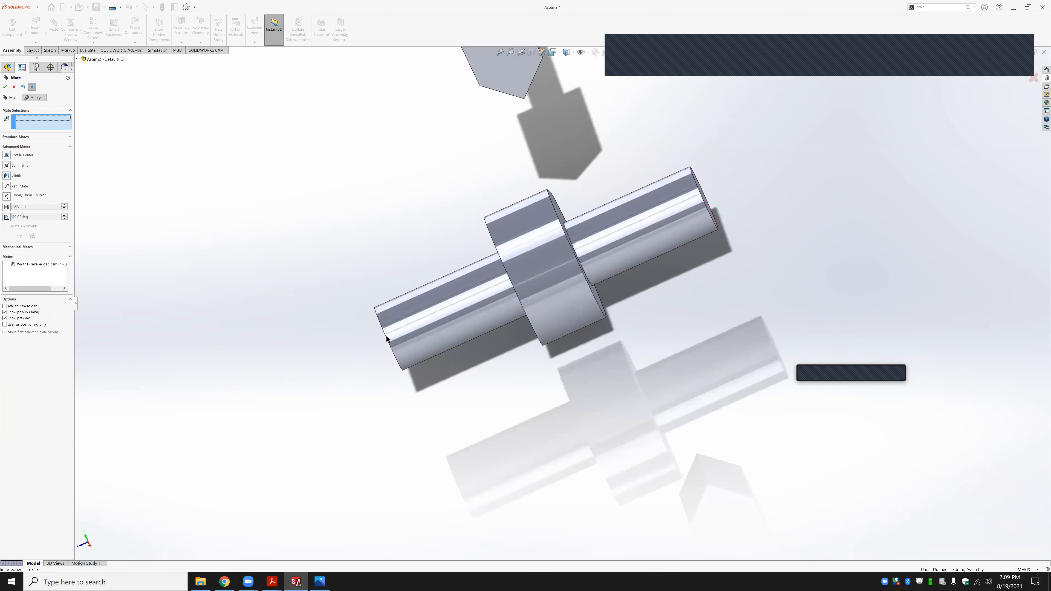
pyautogui.click(4, 87)
# Select side faces of the knife-edged cam and end faces of the shaft, and clear the selection without adding a mate
pyautogui.moveTo(458, 298); pyautogui.dragTo(223, 152, button='middle')
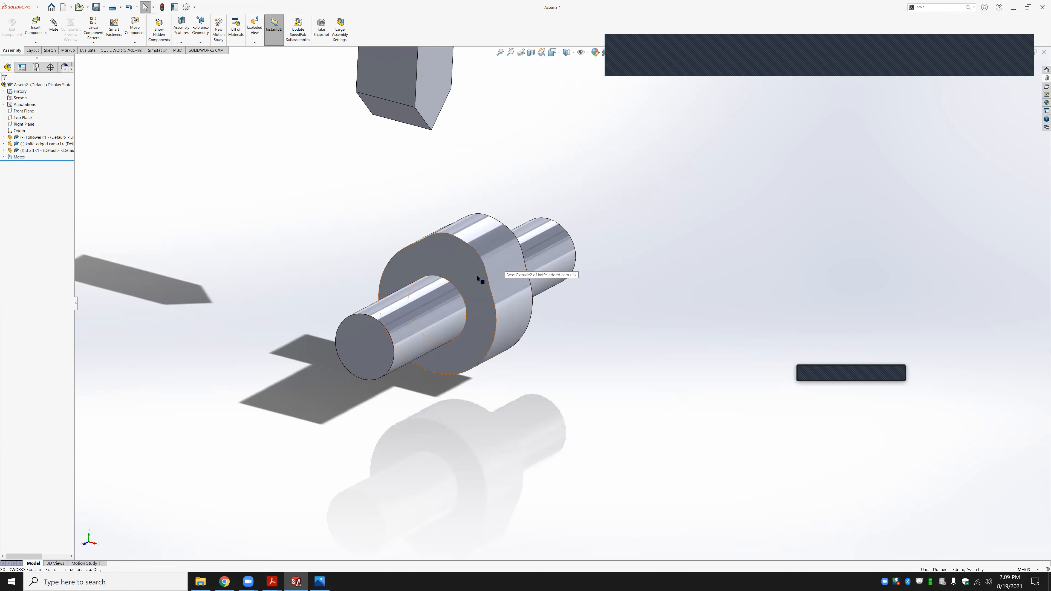
pyautogui.click(460, 256)
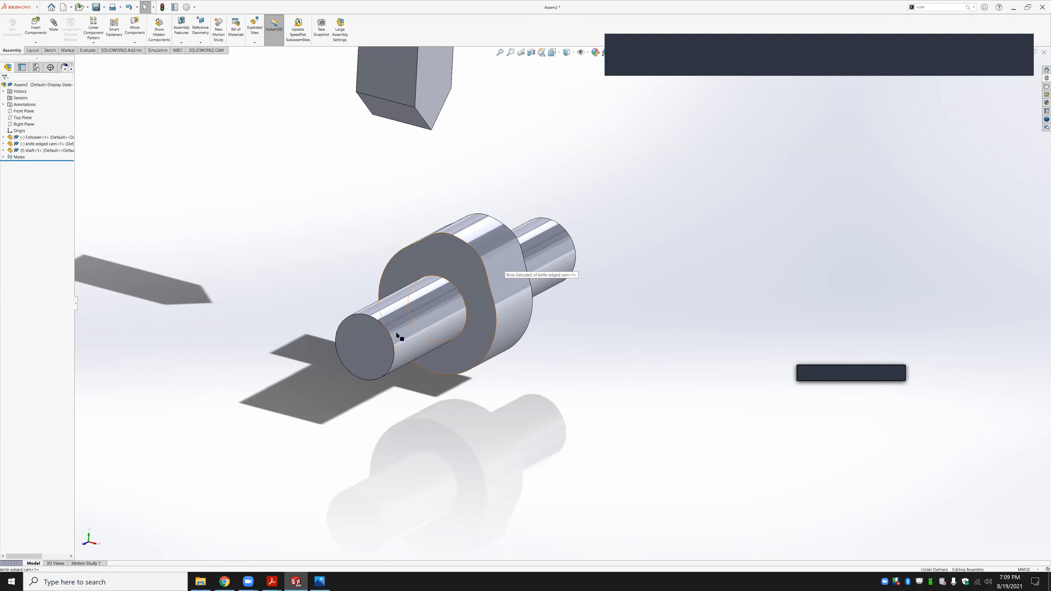
pyautogui.keyDown('ctrl'); pyautogui.click(373, 346); pyautogui.keyUp('ctrl')
pyautogui.moveTo(394, 439); pyautogui.dragTo(417, 341, button='middle')
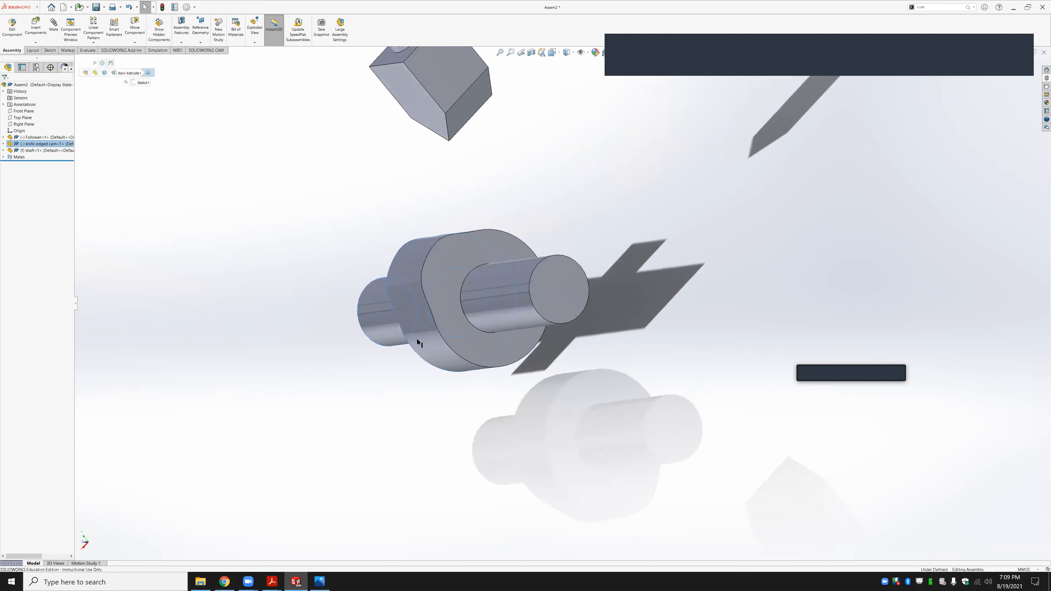
pyautogui.click(449, 286)
pyautogui.keyDown('ctrl'); pyautogui.click(540, 284); pyautogui.keyUp('ctrl')
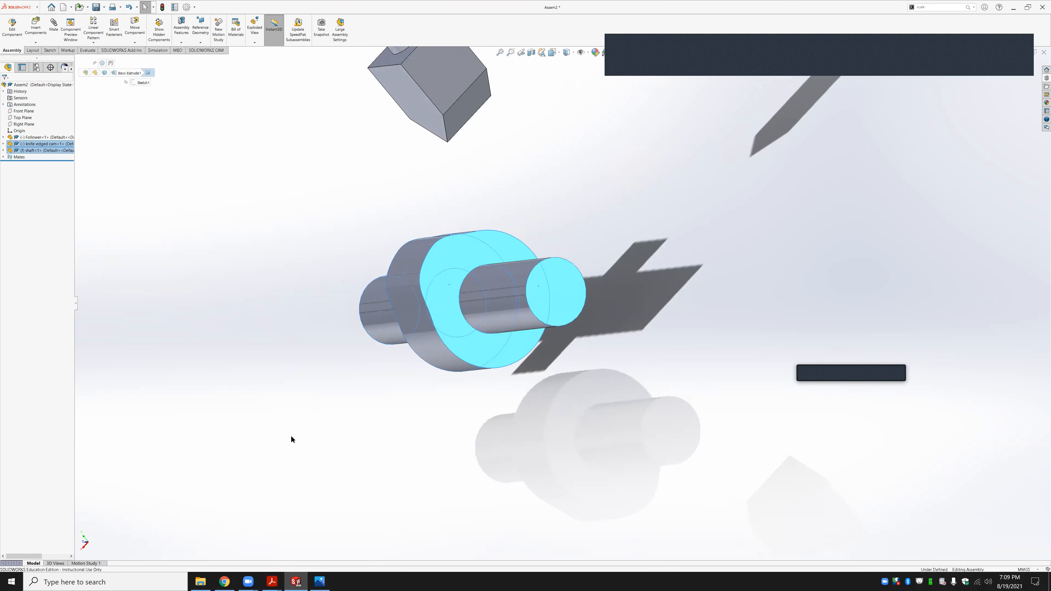
pyautogui.click(590, 218)
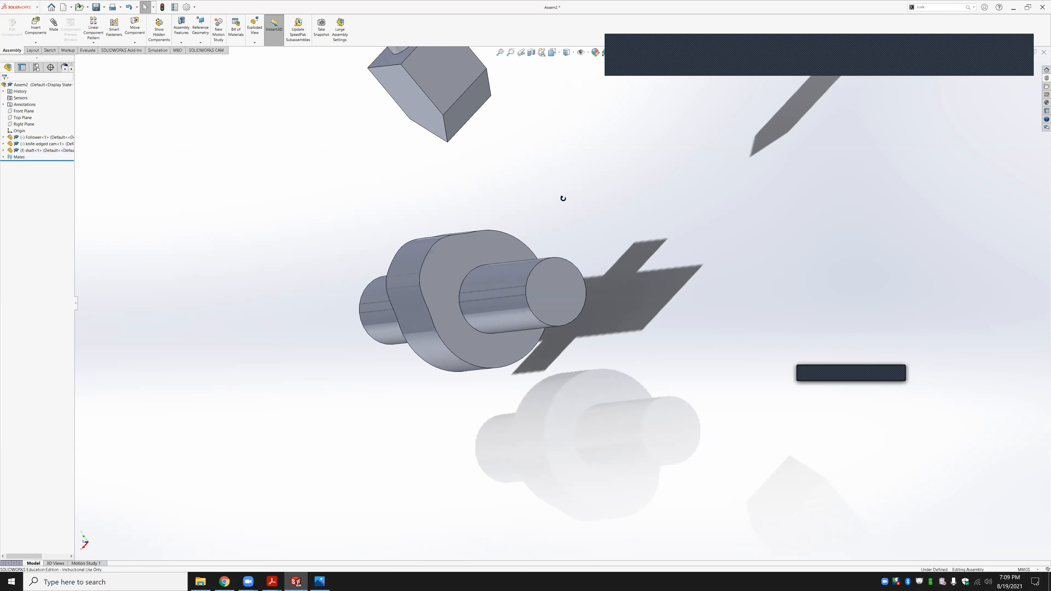
# Add a Width mate between the follower block's two opposite flat faces and the knife-edged cam's two side faces
pyautogui.moveTo(495, 159); pyautogui.dragTo(470, 138, button='middle')
pyautogui.click(414, 104)
pyautogui.moveTo(452, 207); pyautogui.dragTo(364, 331, button='middle')
pyautogui.keyDown('ctrl'); pyautogui.click(489, 61); pyautogui.keyUp('ctrl')
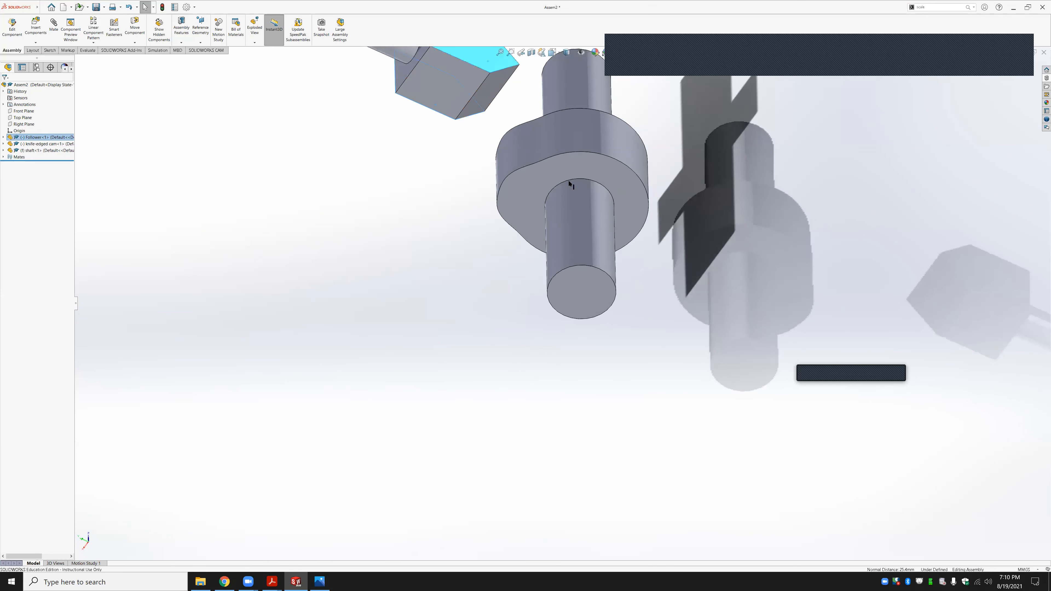
pyautogui.keyDown('ctrl'); pyautogui.click(563, 172); pyautogui.keyUp('ctrl')
pyautogui.moveTo(476, 380); pyautogui.dragTo(561, 100, button='middle')
pyautogui.keyDown('ctrl'); pyautogui.click(561, 99); pyautogui.keyUp('ctrl')
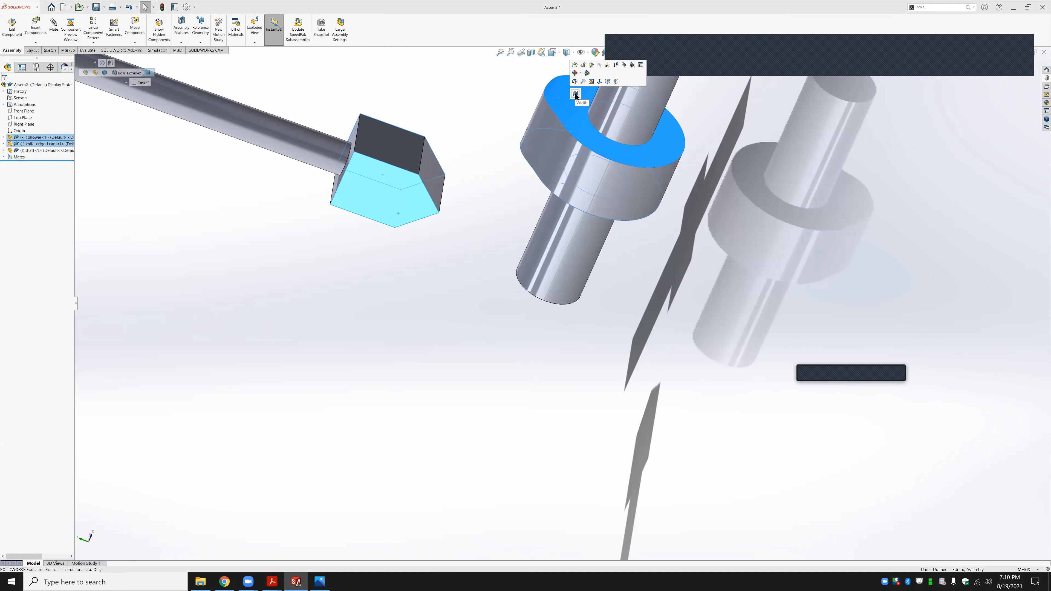
pyautogui.click(575, 95)
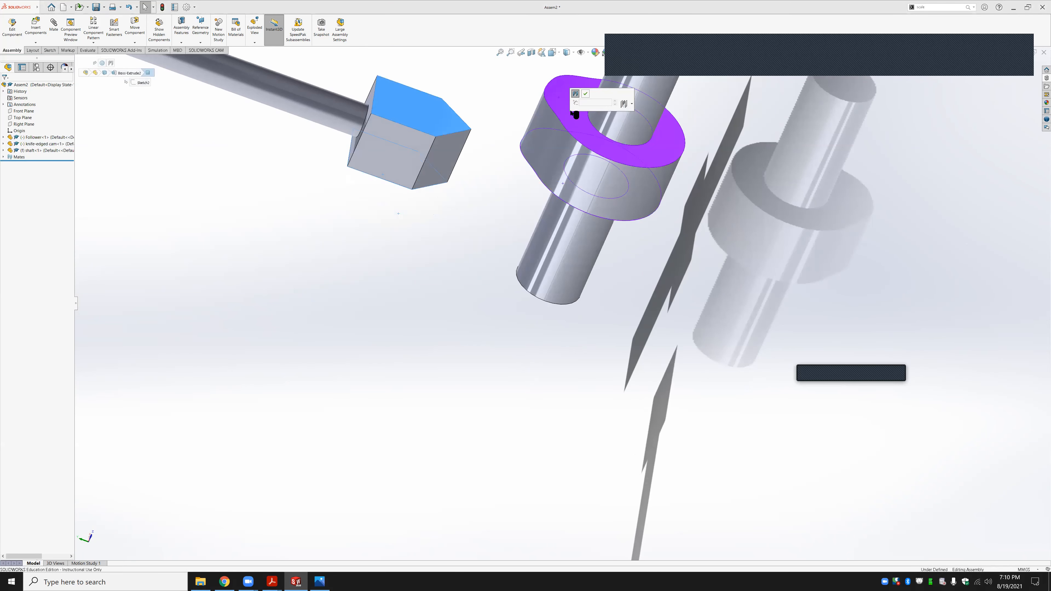
pyautogui.click(584, 94)
pyautogui.click(529, 209)
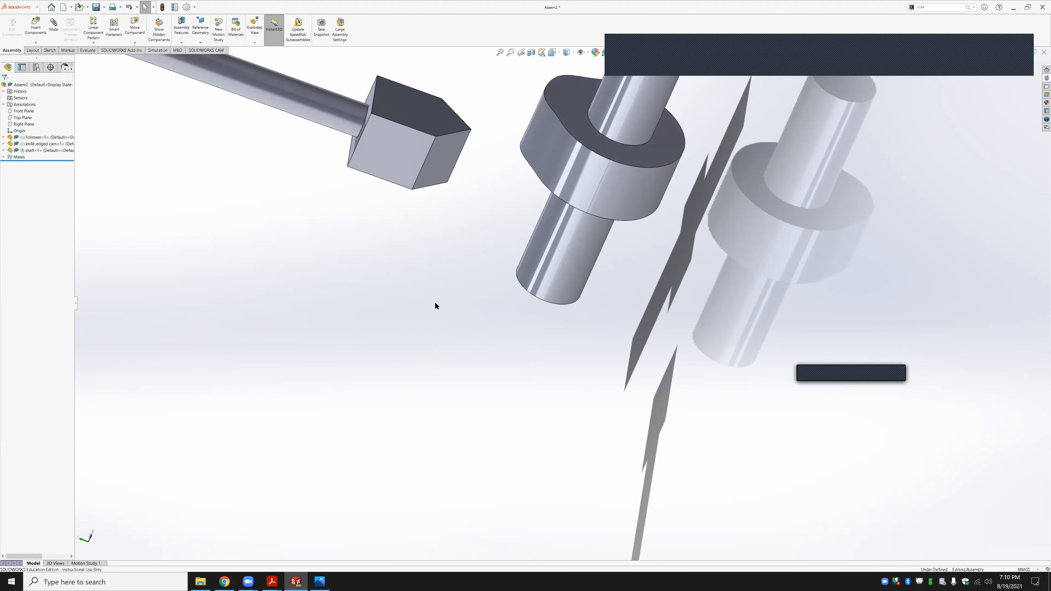
# Move the width-mated follower back over the knife-edged cam
pyautogui.moveTo(471, 279); pyautogui.dragTo(511, 252, button='middle')
pyautogui.scroll(4, 511, 252)
pyautogui.moveTo(488, 190); pyautogui.dragTo(425, 172)
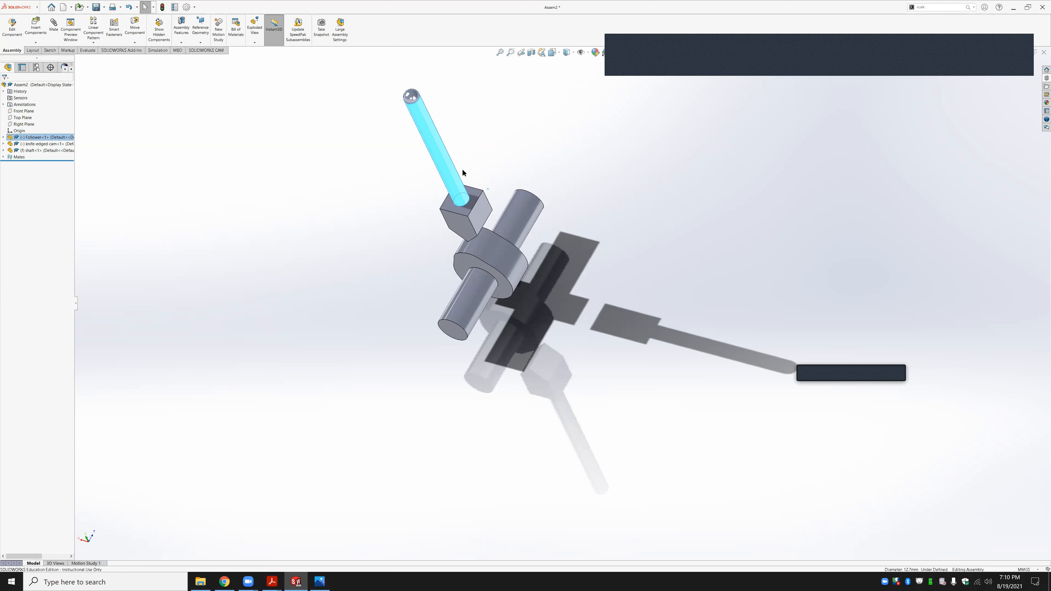
# Examine the follower and cam faces used in the width mate from both sides, and clear the selection
pyautogui.click(469, 227)
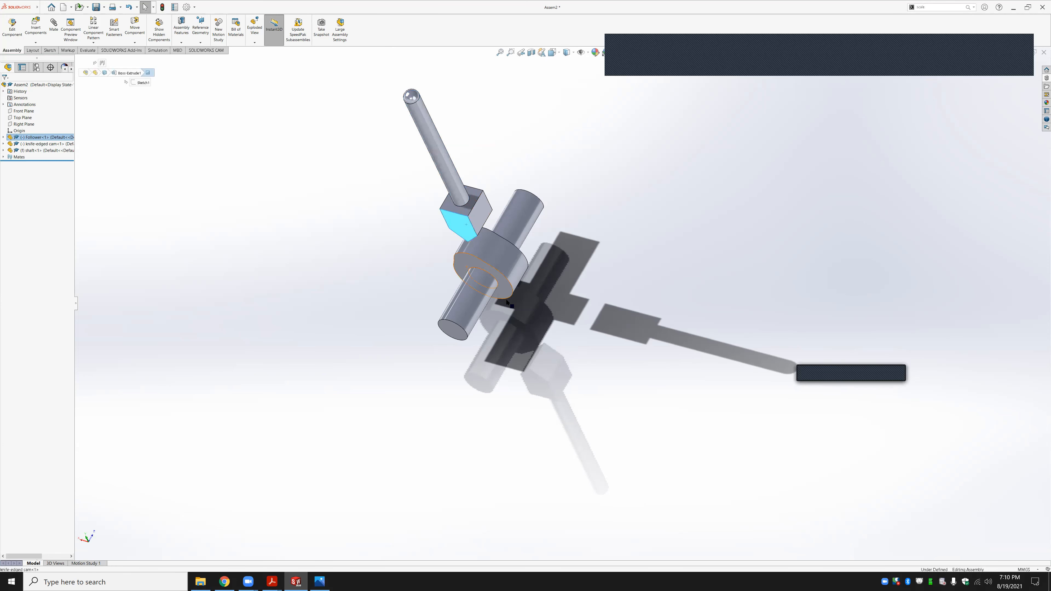
pyautogui.keyDown('ctrl'); pyautogui.click(467, 262); pyautogui.keyUp('ctrl')
pyautogui.moveTo(467, 263); pyautogui.dragTo(571, 287, button='middle')
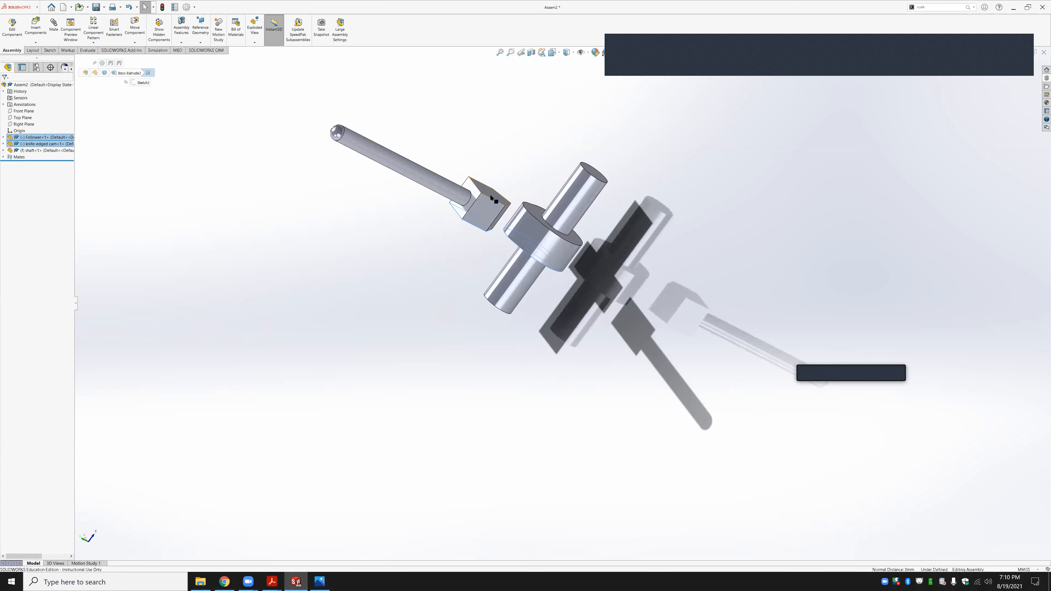
pyautogui.scroll(-3, 599, 282)
pyautogui.scroll(-2, 565, 251)
pyautogui.click(563, 248)
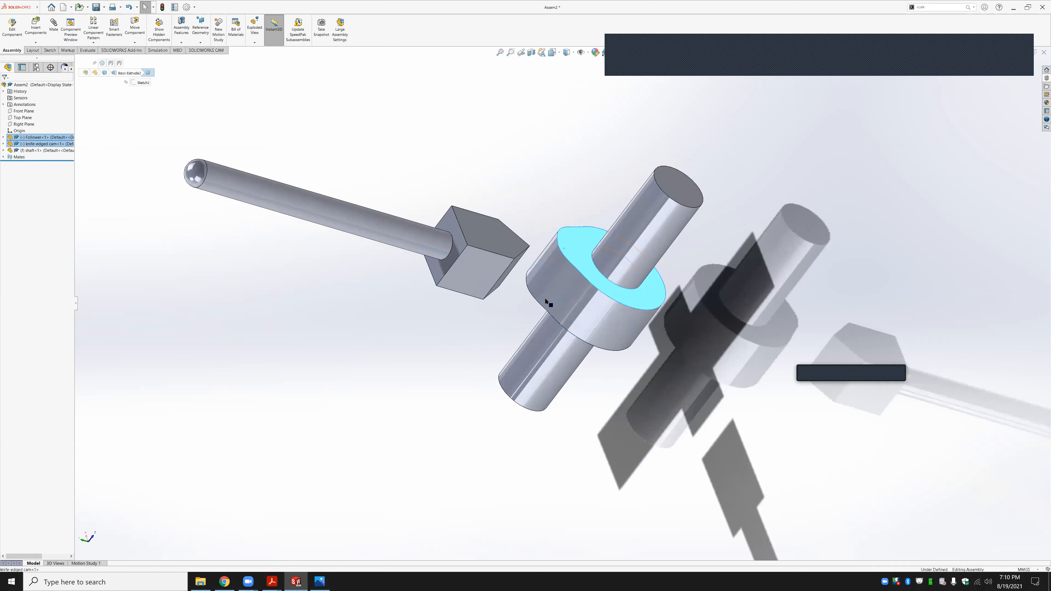
pyautogui.moveTo(528, 274); pyautogui.dragTo(488, 233, button='middle')
pyautogui.click(476, 231)
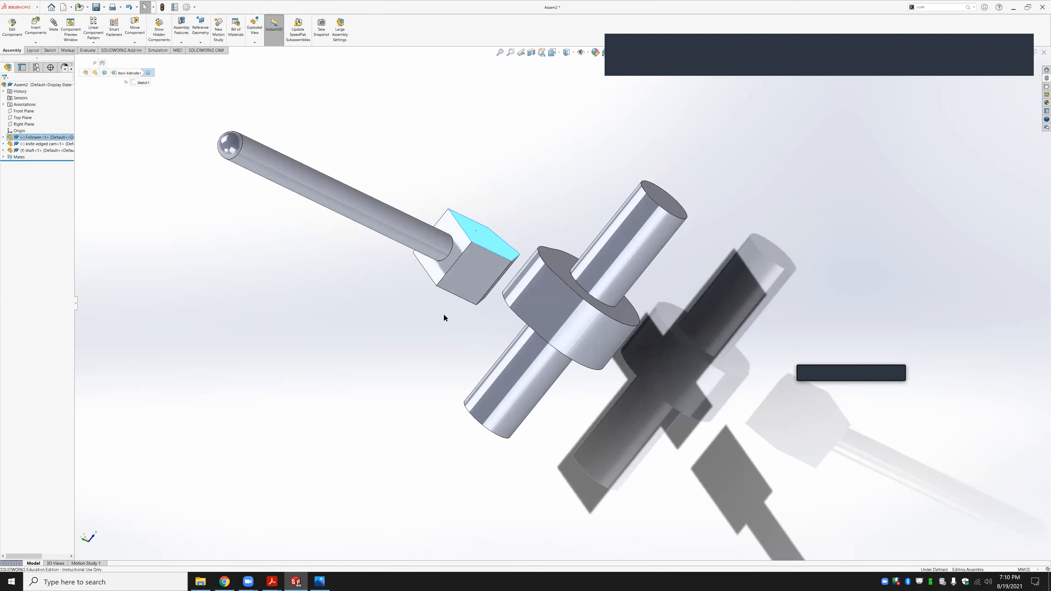
pyautogui.moveTo(381, 327); pyautogui.dragTo(542, 294, button='middle')
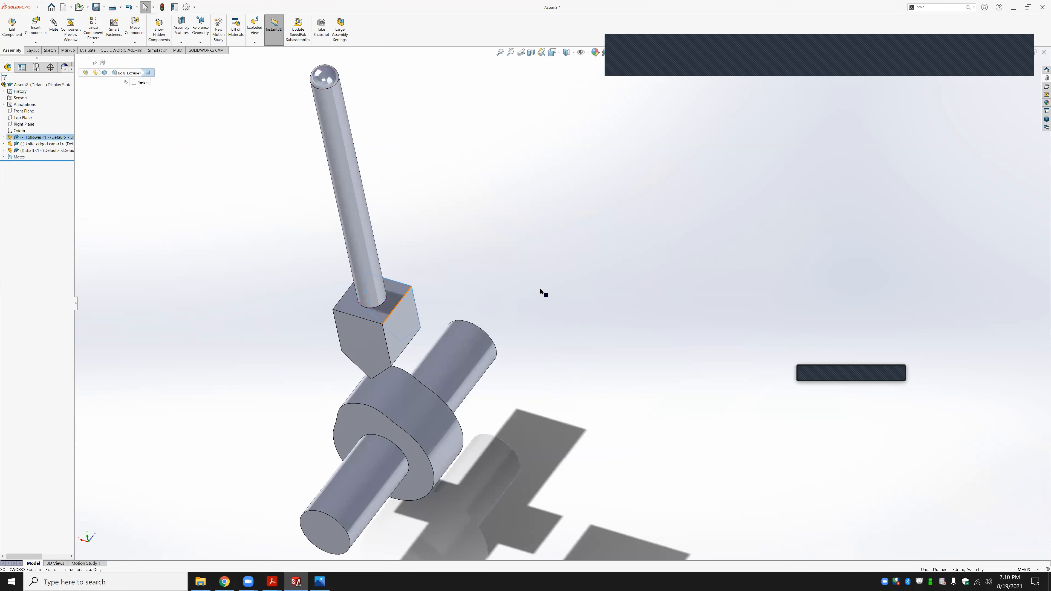
pyautogui.click(549, 238)
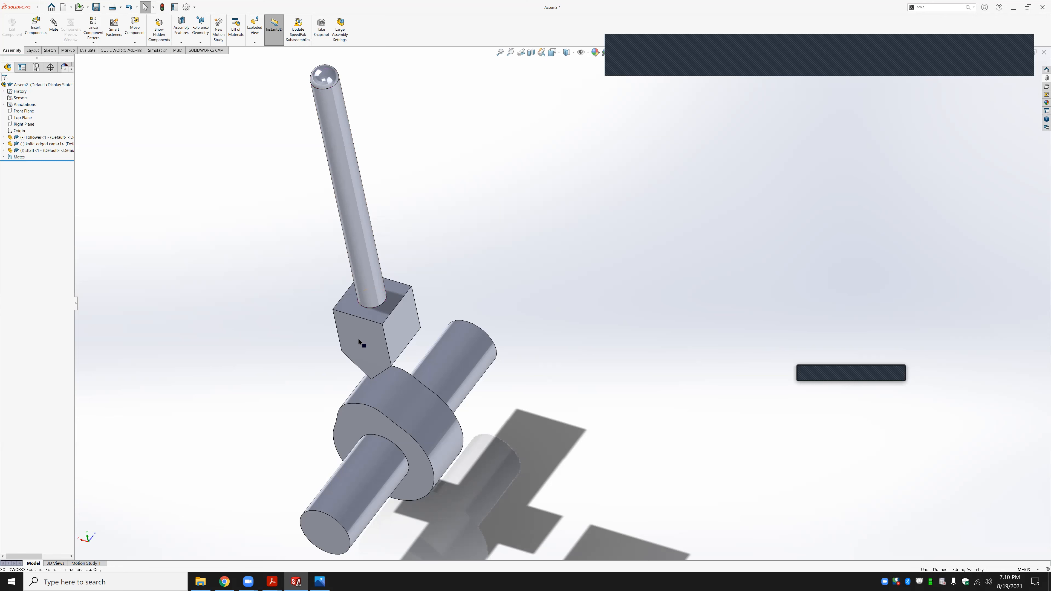
# Move the follower around above the knife-edged cam to test its remaining freedom, leaving it clear of the cam
pyautogui.moveTo(349, 320); pyautogui.dragTo(351, 350)
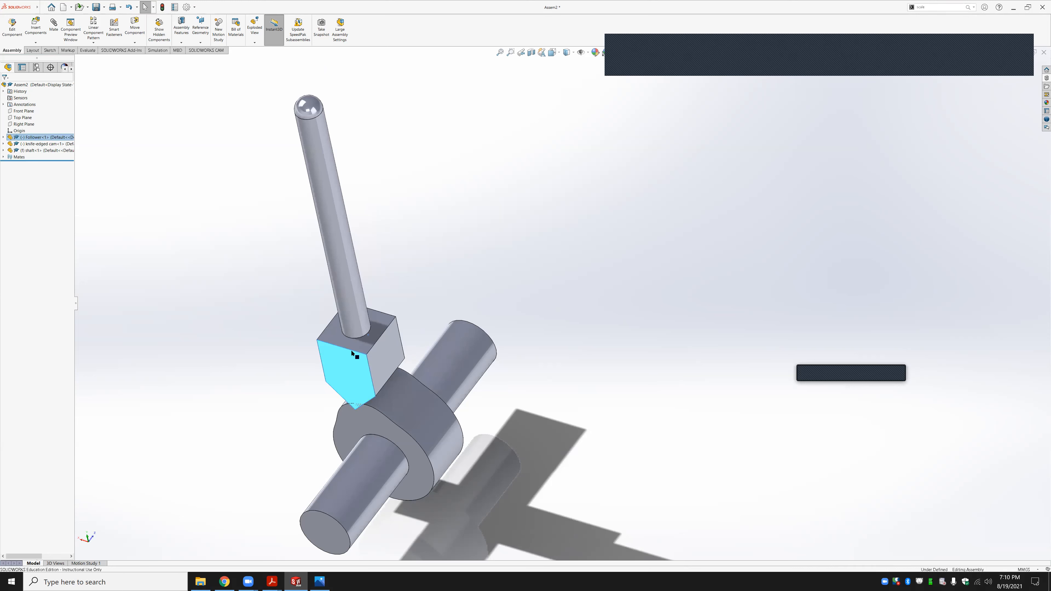
pyautogui.moveTo(363, 313); pyautogui.dragTo(368, 306)
pyautogui.click(529, 340)
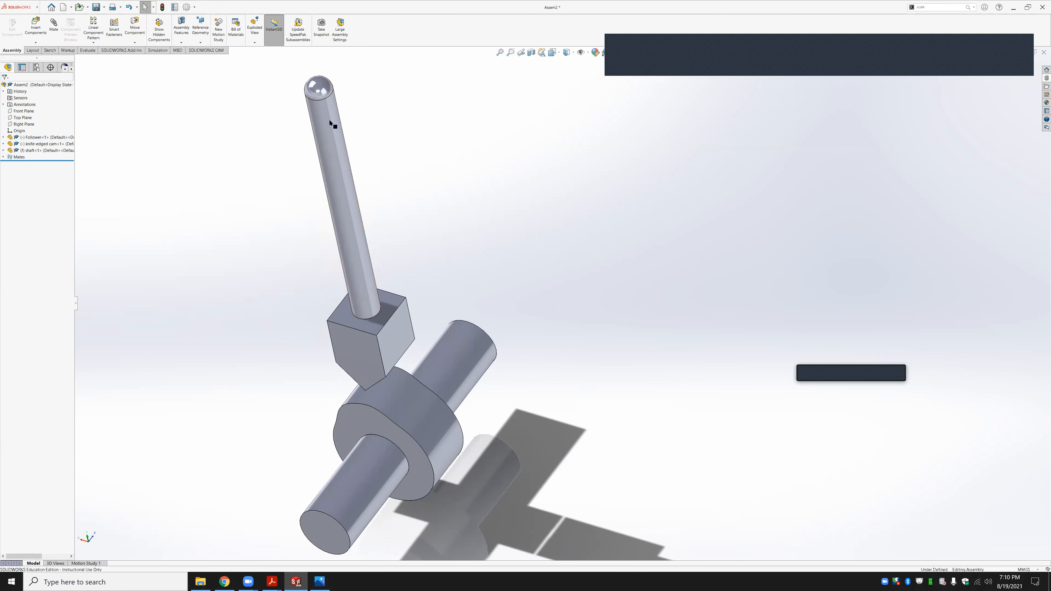
pyautogui.moveTo(440, 285)
pyautogui.mouseDown(button='middle')
pyautogui.moveTo(445, 258)
pyautogui.moveTo(447, 276)
pyautogui.moveTo(422, 286)
pyautogui.mouseUp(button='middle')
pyautogui.moveTo(373, 326)
pyautogui.mouseDown()
pyautogui.moveTo(345, 317)
pyautogui.moveTo(380, 315)
pyautogui.mouseUp()
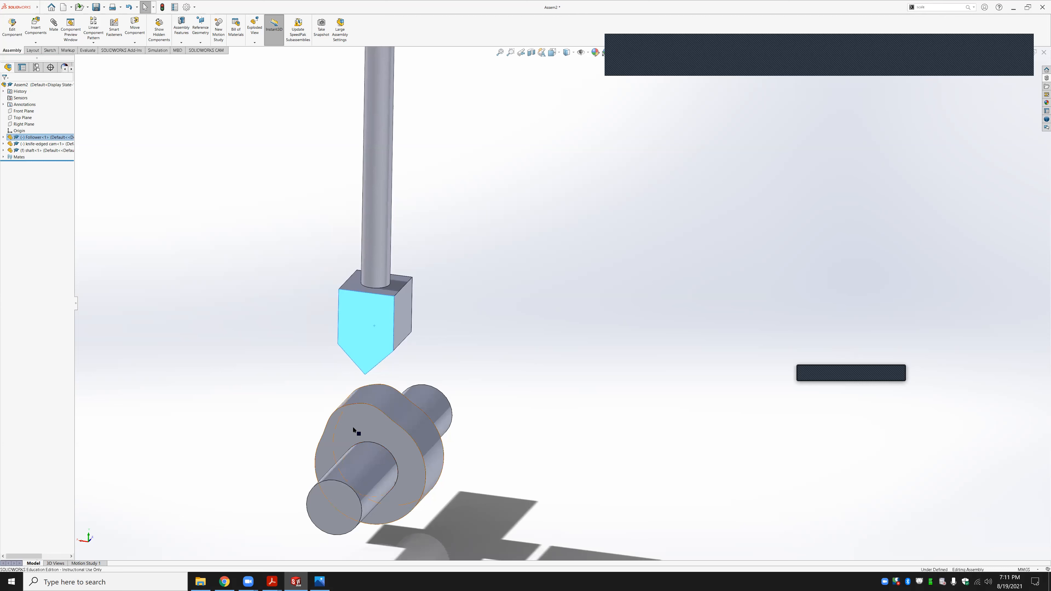
pyautogui.moveTo(392, 267); pyautogui.dragTo(399, 286)
pyautogui.click(406, 317)
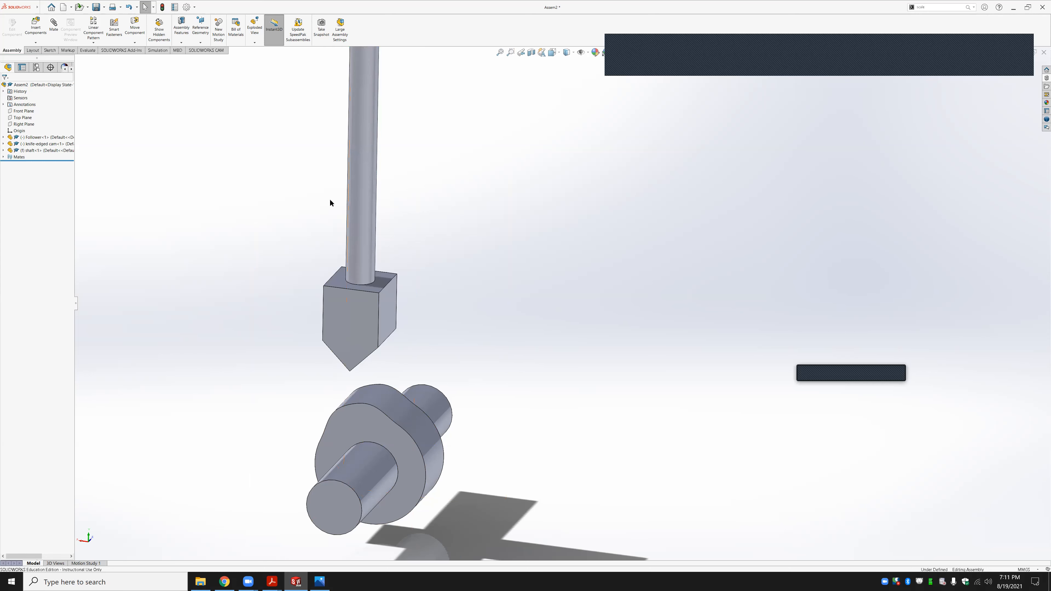
pyautogui.moveTo(358, 204); pyautogui.dragTo(361, 199)
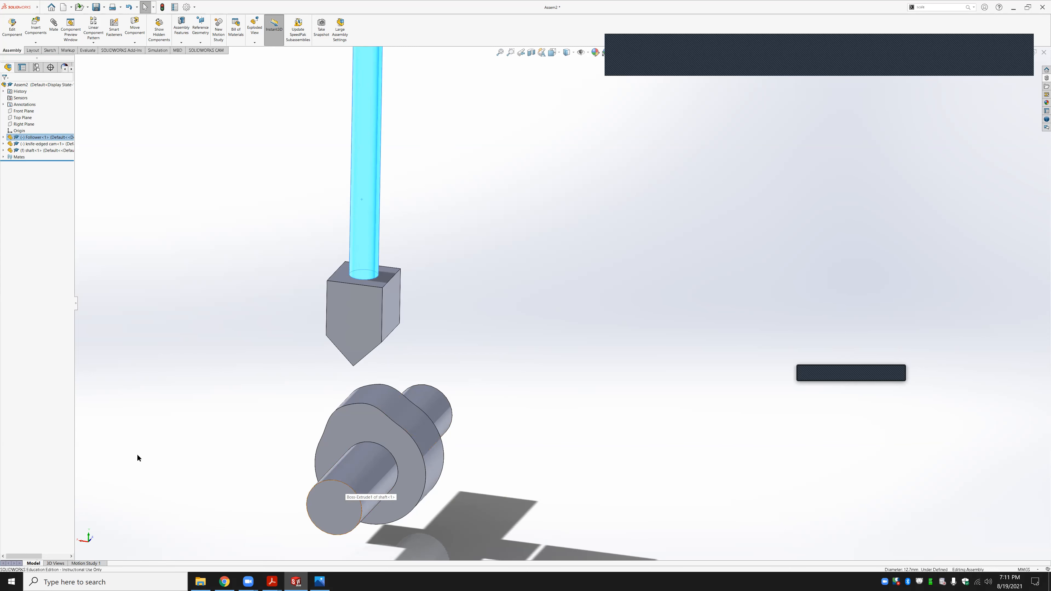
pyautogui.scroll(4, 269, 273)
pyautogui.scroll(-2, 472, 396)
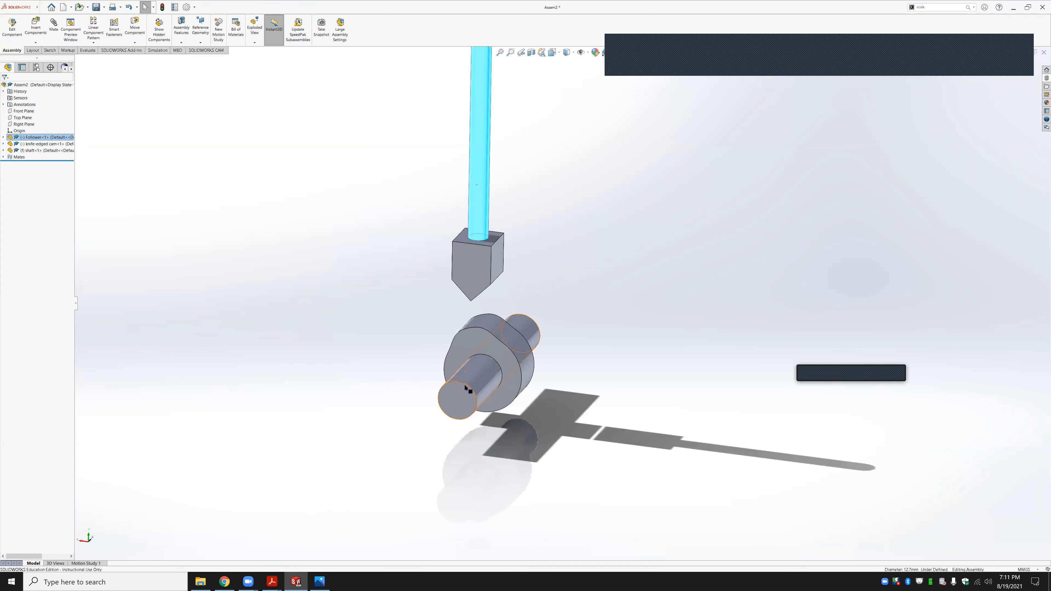
pyautogui.click(461, 387)
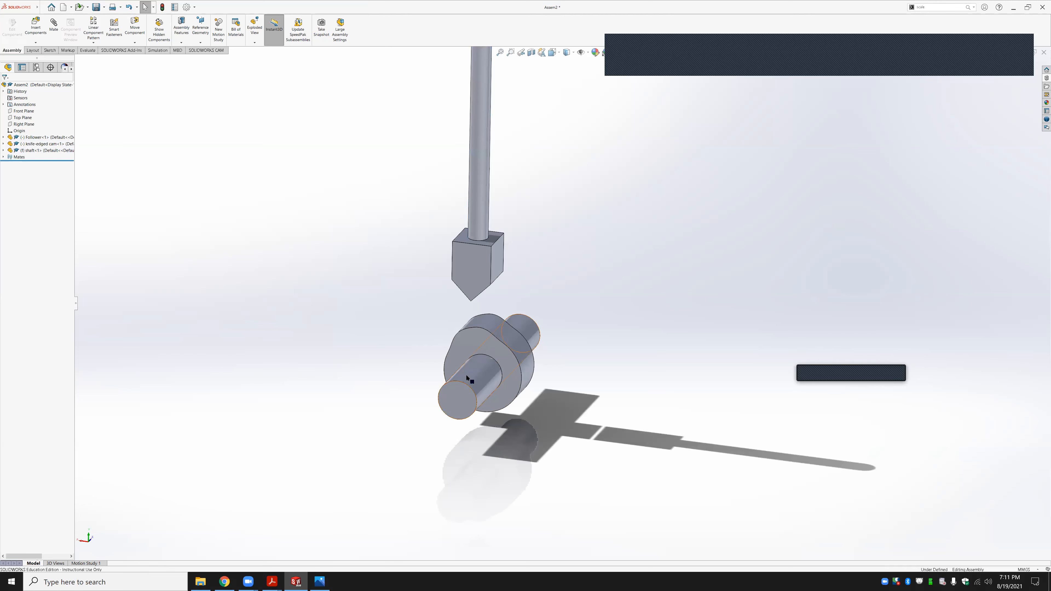
pyautogui.rightClick(476, 372)
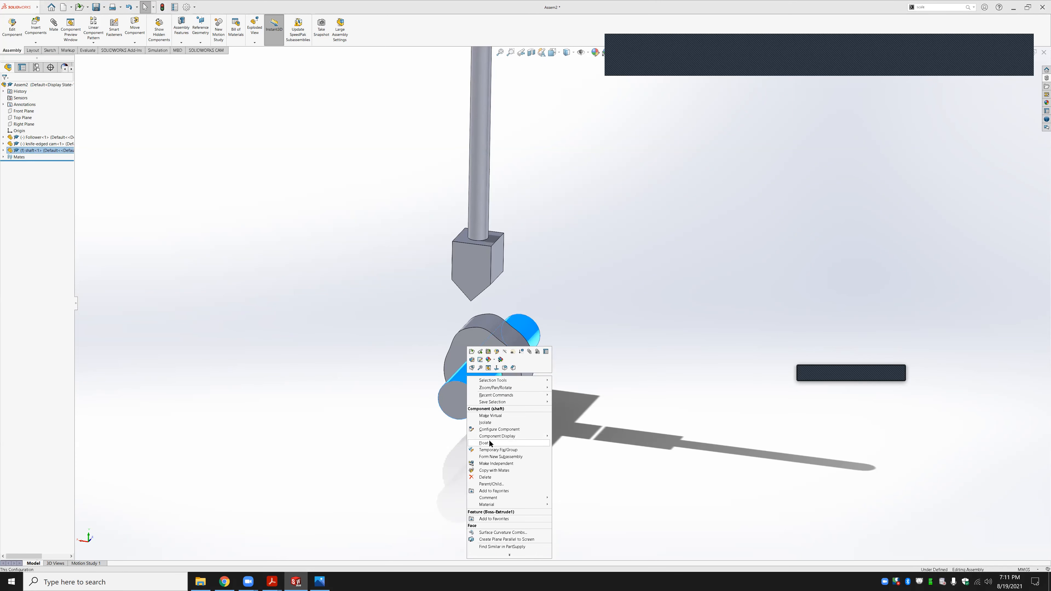
pyautogui.click(320, 338)
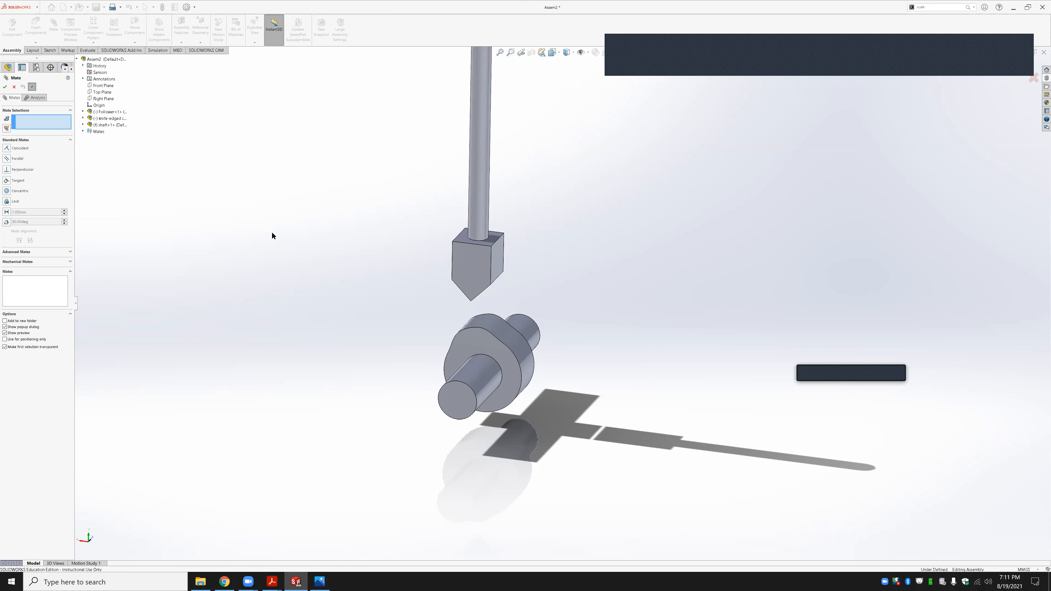
# Add a Coincident mate between the shaft's Right Plane and the follower's Front Plane
pyautogui.click(83, 125)
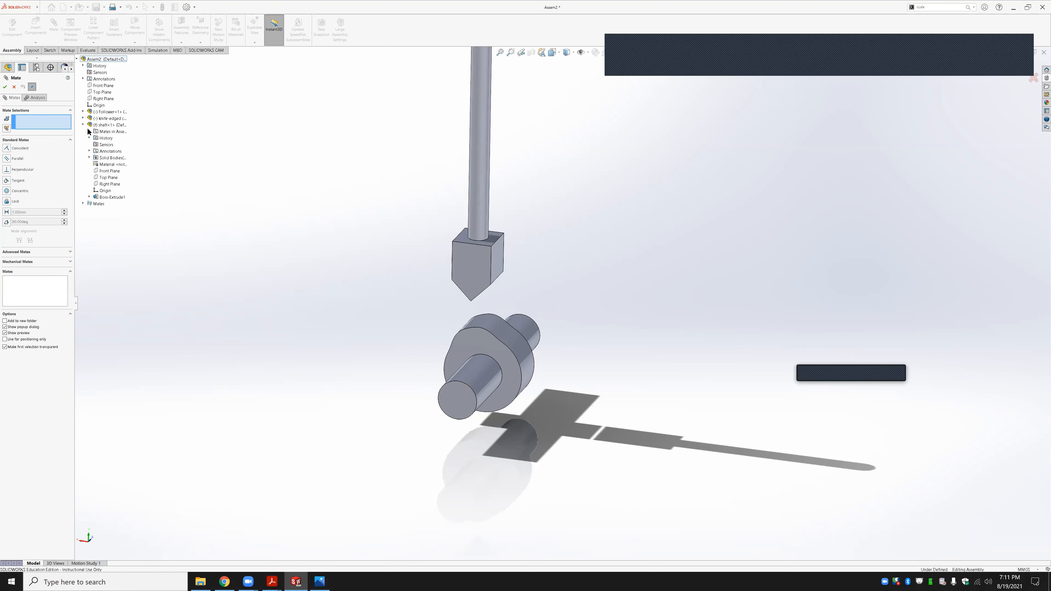
pyautogui.click(116, 185)
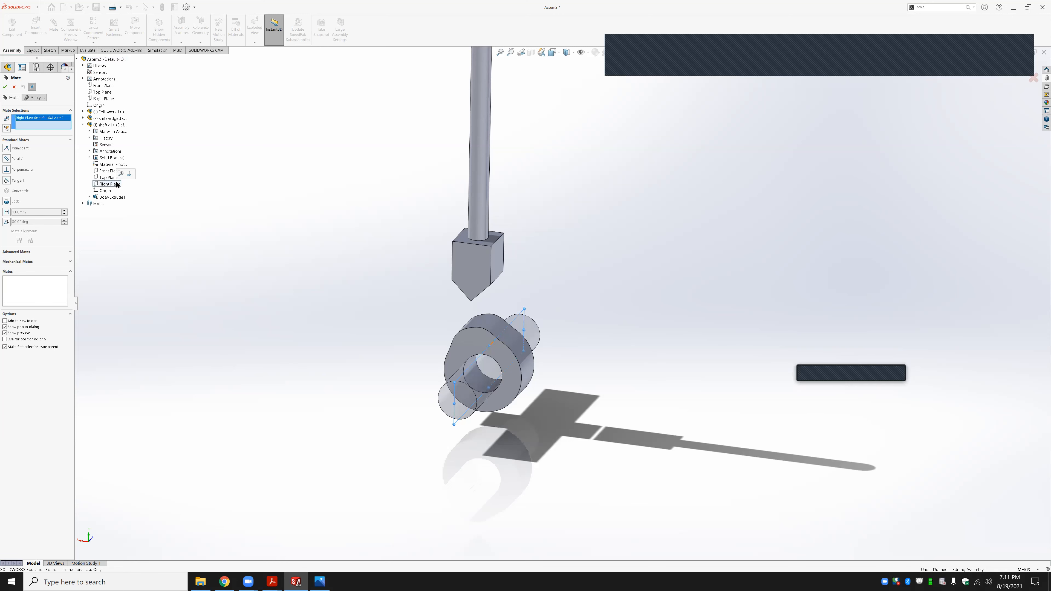
pyautogui.click(83, 112)
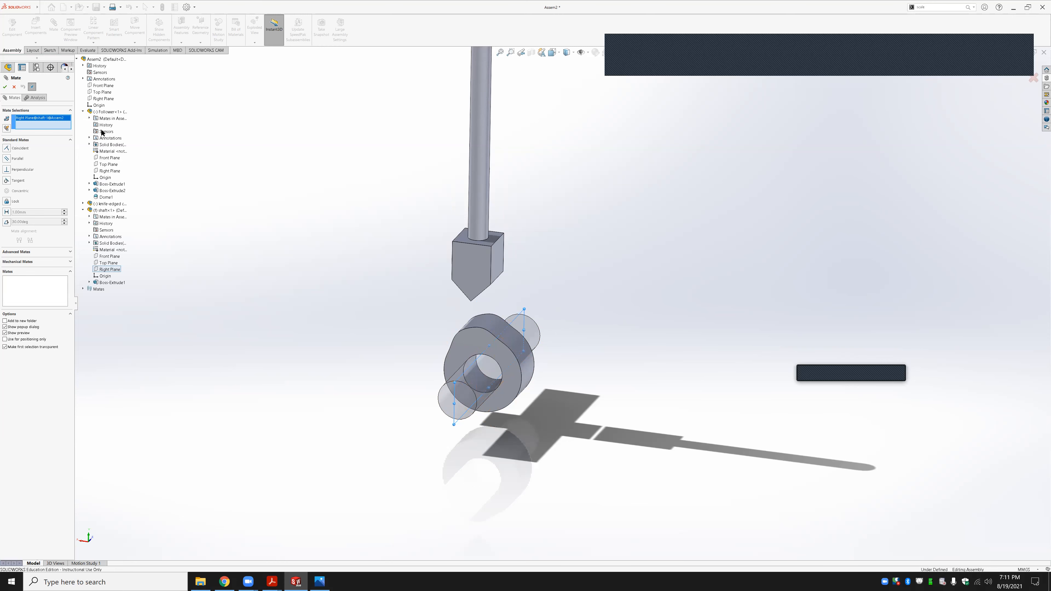
pyautogui.click(114, 159)
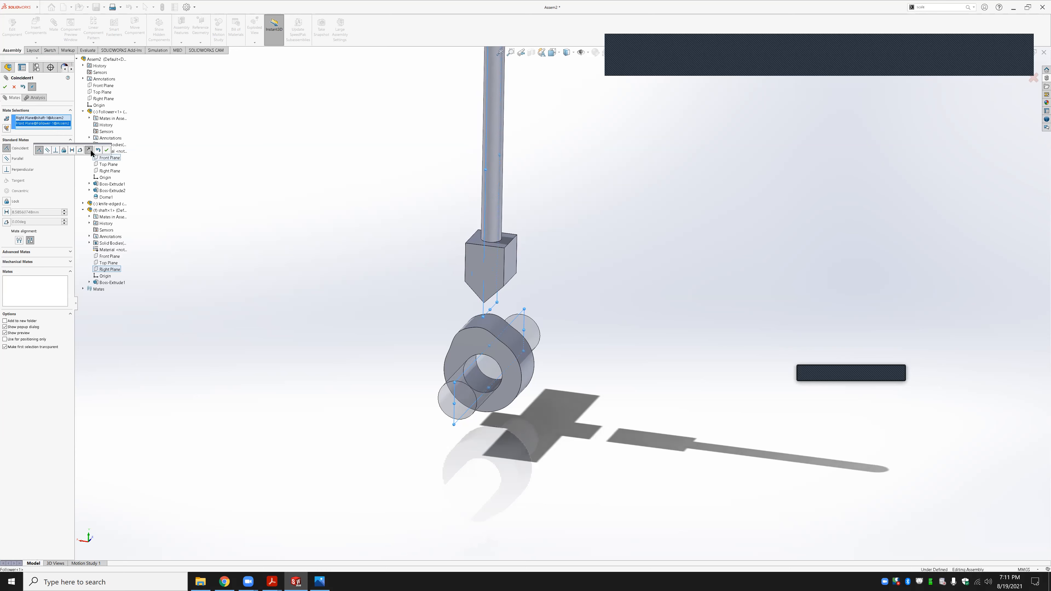
pyautogui.click(106, 151)
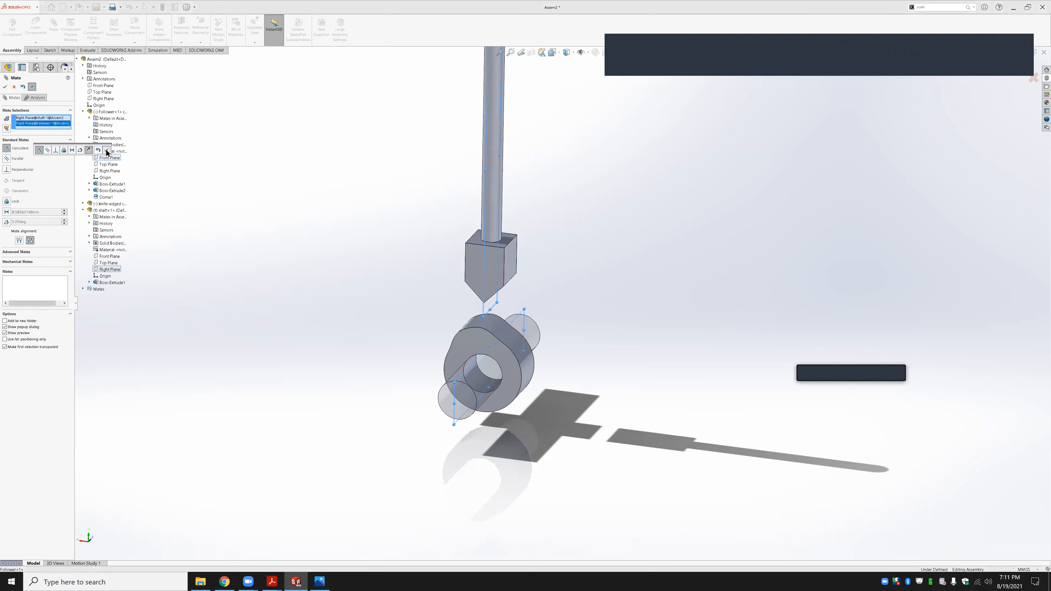
pyautogui.click(5, 87)
# Move the follower vertically above the shaft and rotate the knife-edged cam to test their remaining motion
pyautogui.moveTo(491, 199); pyautogui.dragTo(489, 226)
pyautogui.click(489, 225)
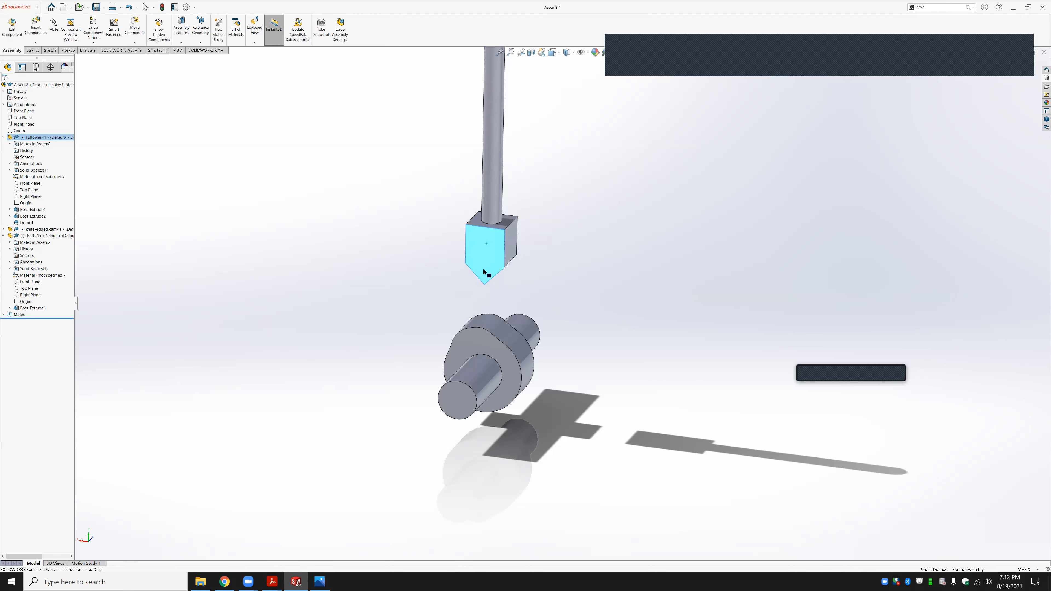
pyautogui.moveTo(482, 348); pyautogui.dragTo(533, 338)
pyautogui.click(532, 304)
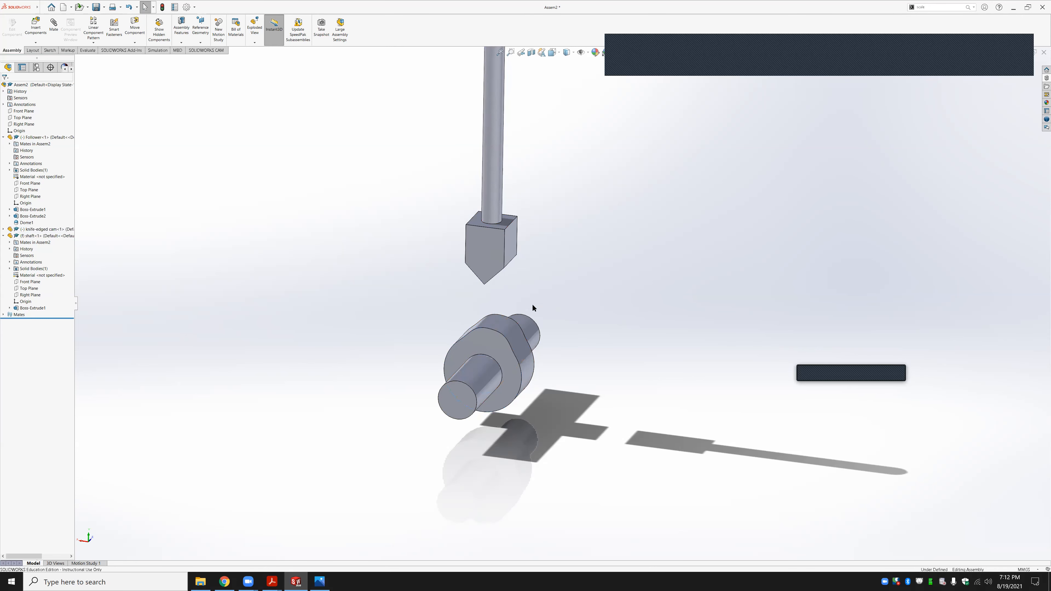
# Add a Cam mate with the knife-edged cam's outer profile face as cam path and the midpoint of the follower's knife edge as cam follower
pyautogui.scroll(-5, 522, 300)
pyautogui.click(53, 25)
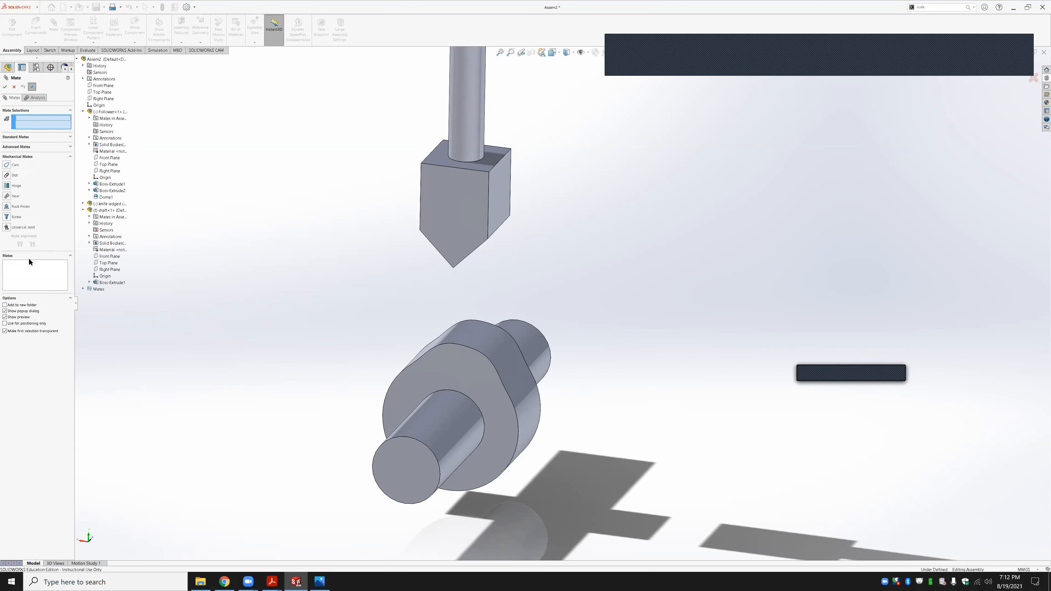
pyautogui.click(6, 165)
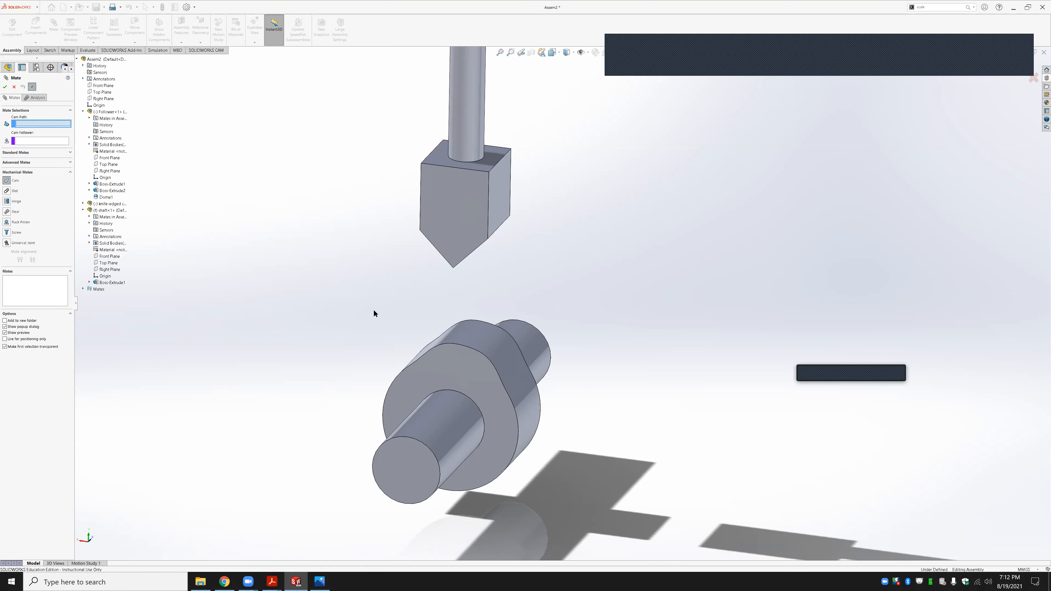
pyautogui.moveTo(349, 310); pyautogui.dragTo(486, 348, button='middle')
pyautogui.click(516, 336)
pyautogui.moveTo(416, 336); pyautogui.dragTo(464, 302, button='middle')
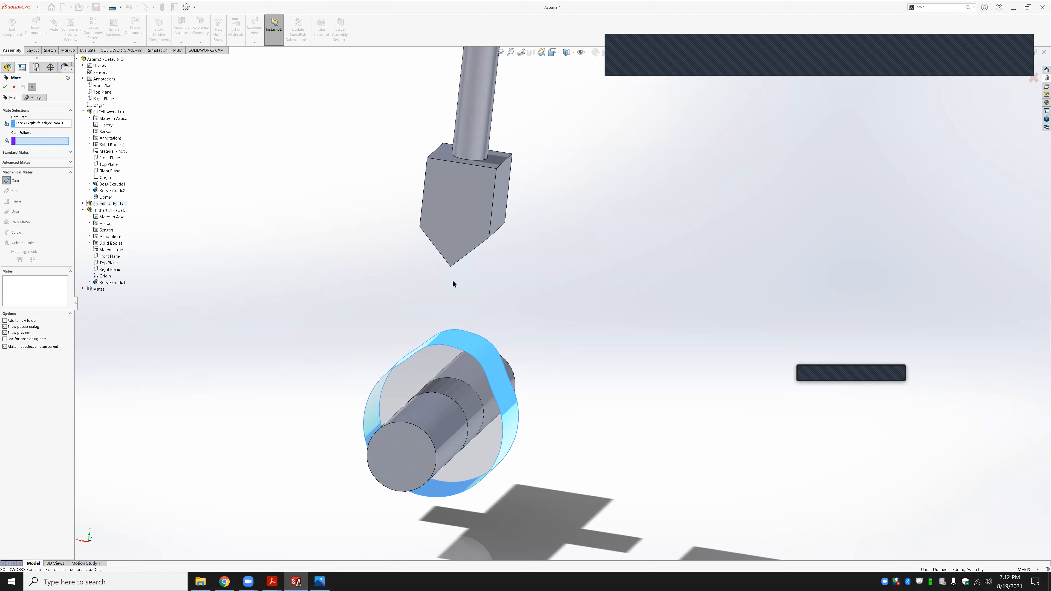
pyautogui.moveTo(451, 257); pyautogui.dragTo(415, 245, button='middle')
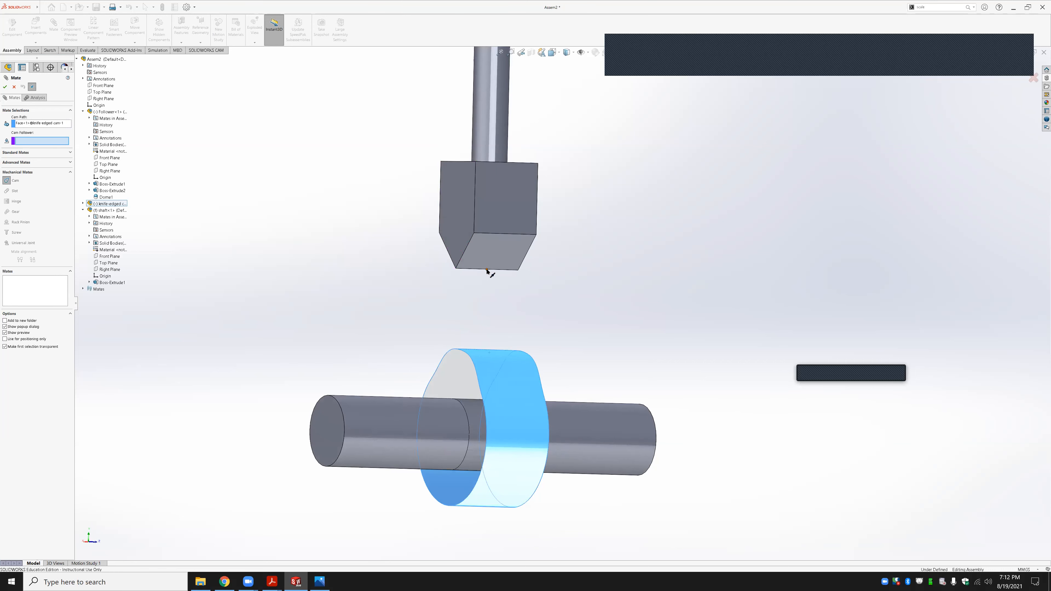
pyautogui.click(486, 270)
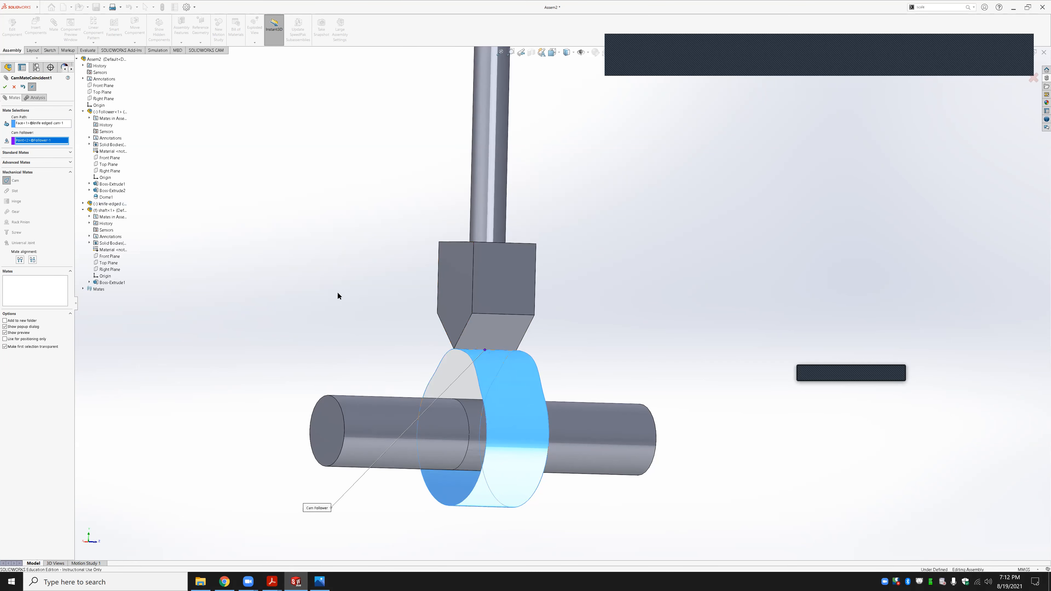
pyautogui.click(5, 88)
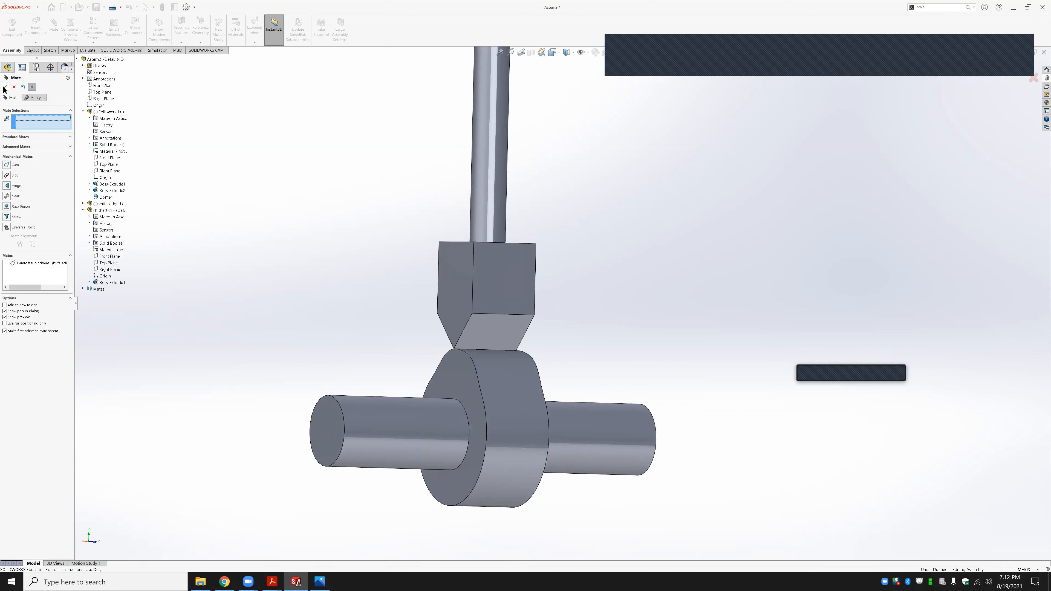
pyautogui.click(5, 87)
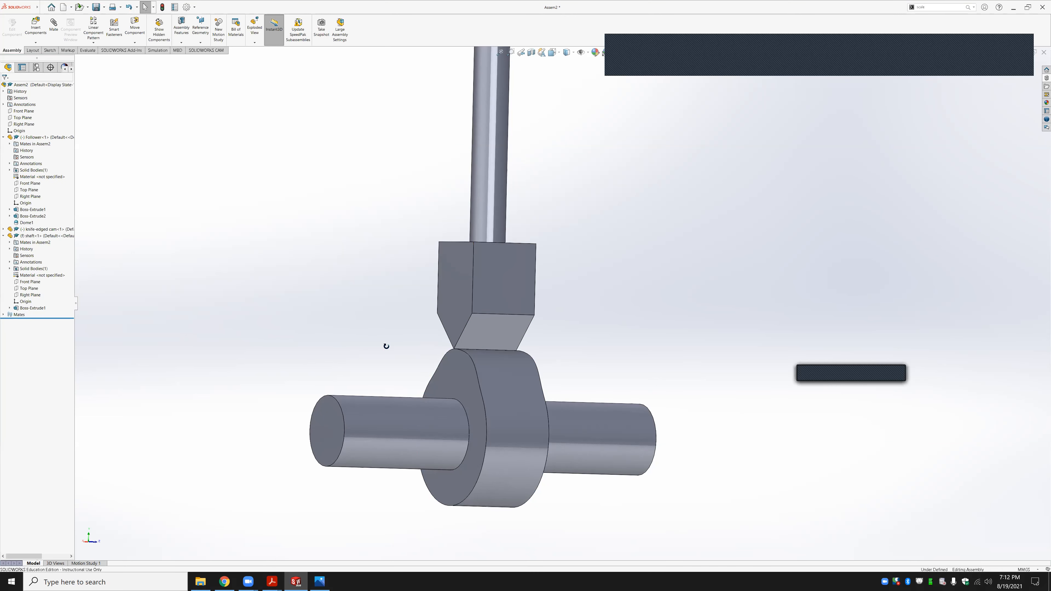
# Rotate the knife-edged cam back and forth around the shaft to test how it drives the follower
pyautogui.moveTo(385, 347); pyautogui.dragTo(424, 368, button='middle')
pyautogui.scroll(3, 424, 367)
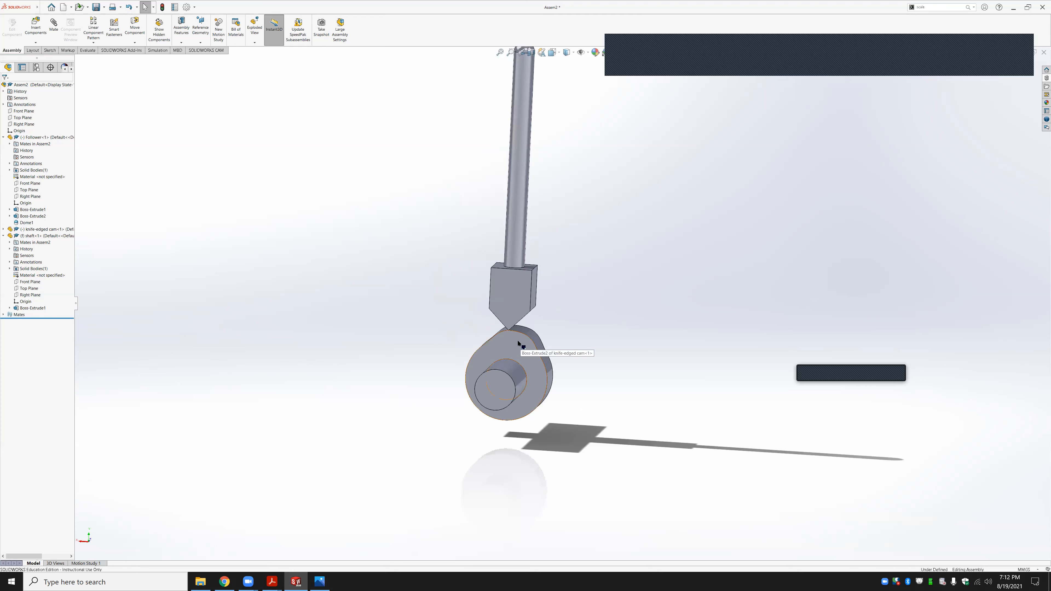
pyautogui.moveTo(486, 344); pyautogui.dragTo(610, 376)
pyautogui.click(610, 377)
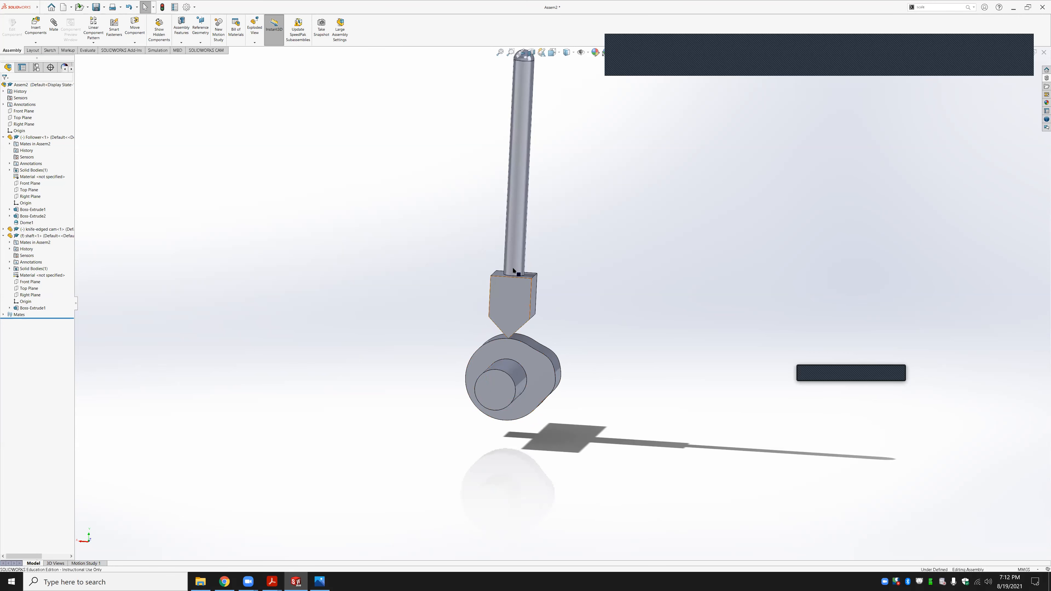
pyautogui.moveTo(543, 382); pyautogui.dragTo(435, 358)
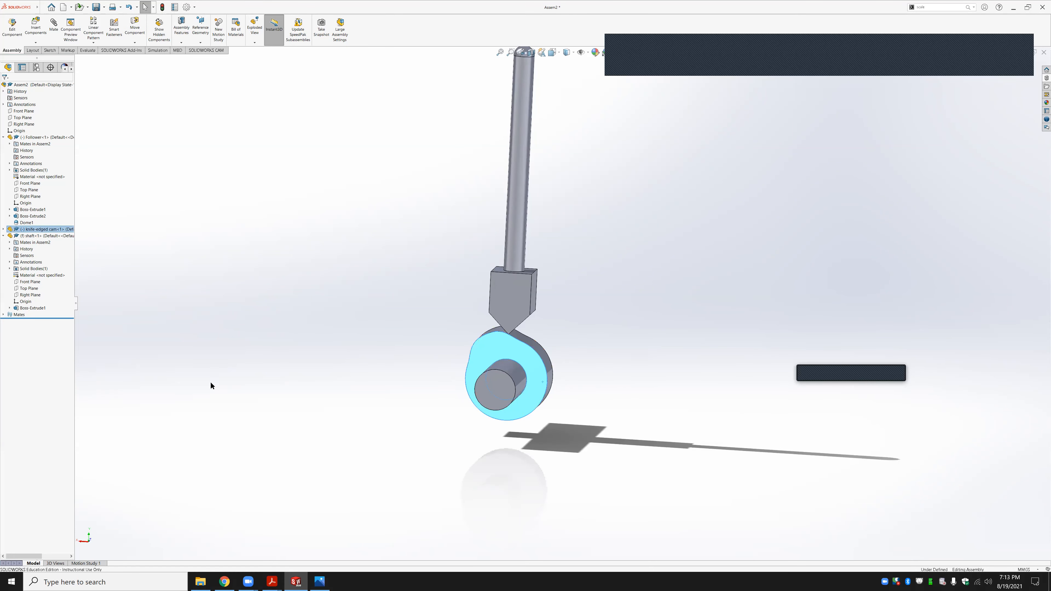
# Set Motion Study 1 to Motion Analysis and add a constant-speed 100 RPM rotary motor to the knife-edged cam's front face
pyautogui.click(85, 564)
pyautogui.click(29, 490)
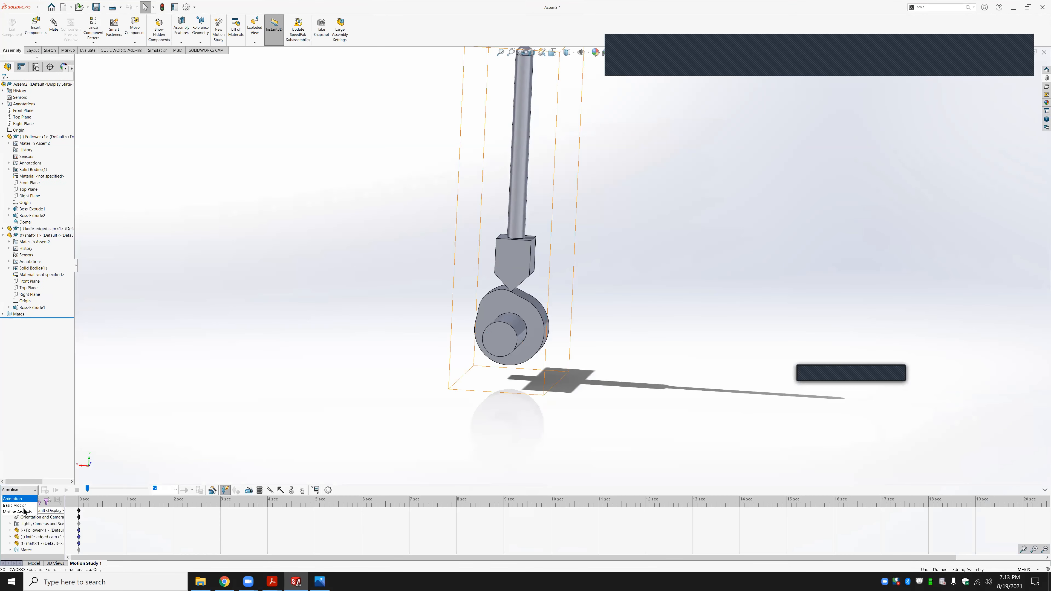
pyautogui.click(19, 510)
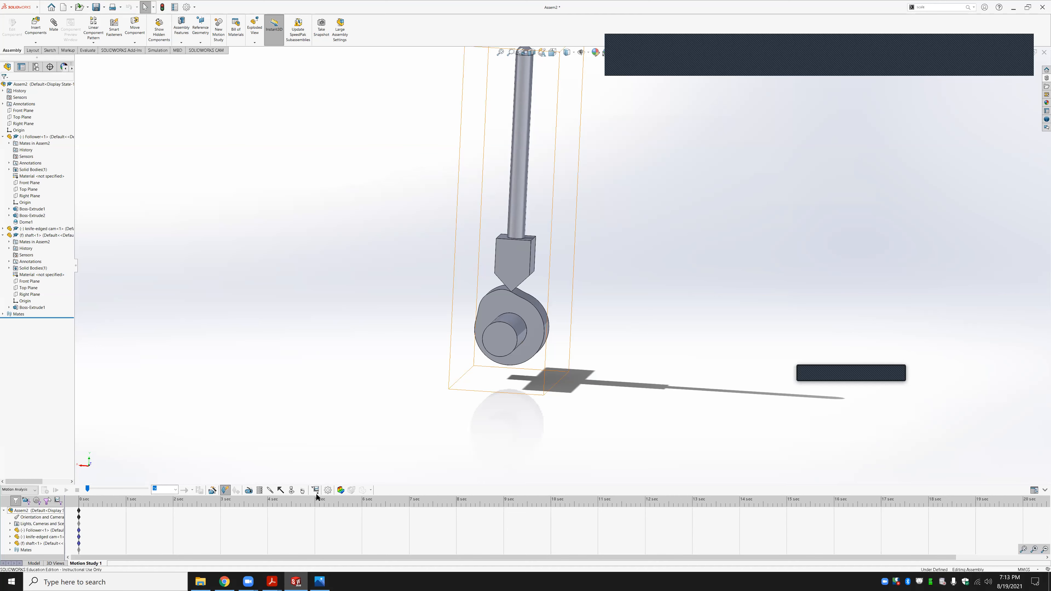
pyautogui.click(249, 491)
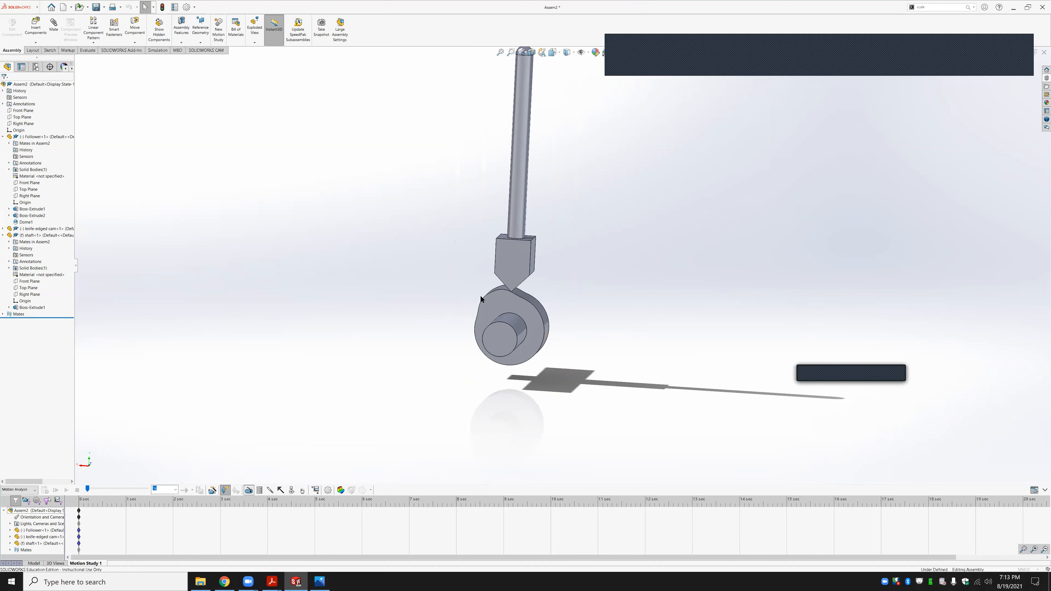
pyautogui.click(497, 306)
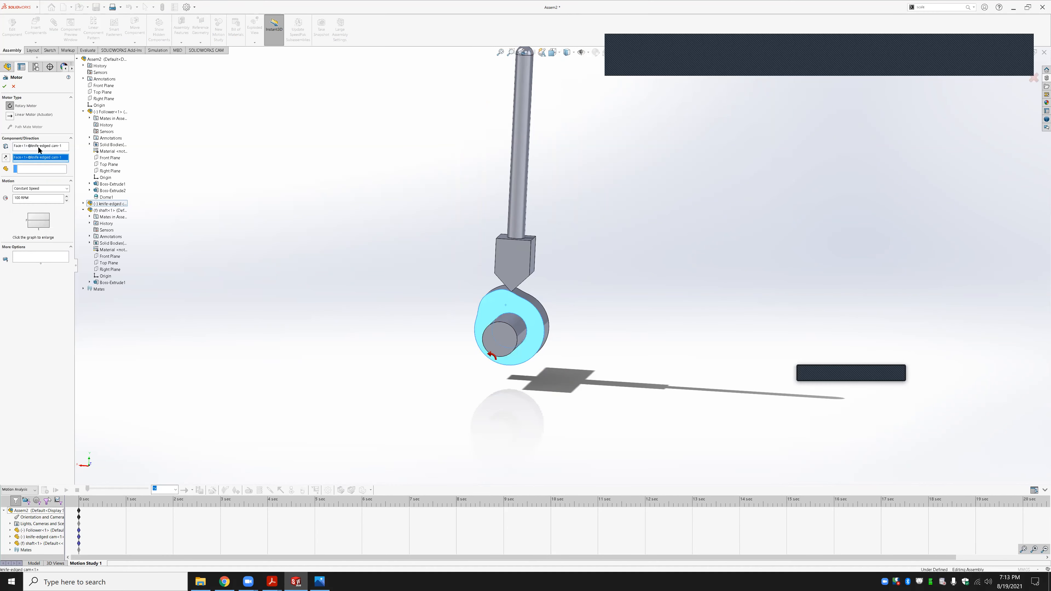
pyautogui.click(6, 86)
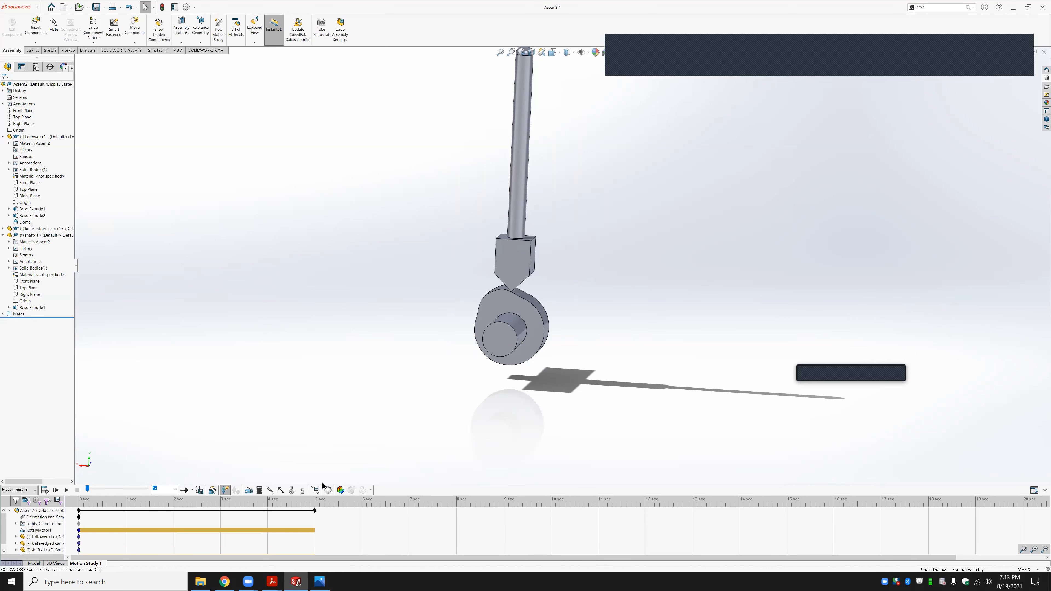
# Set the Motion Analysis frames per second to 100 and calculate the motion study
pyautogui.click(329, 491)
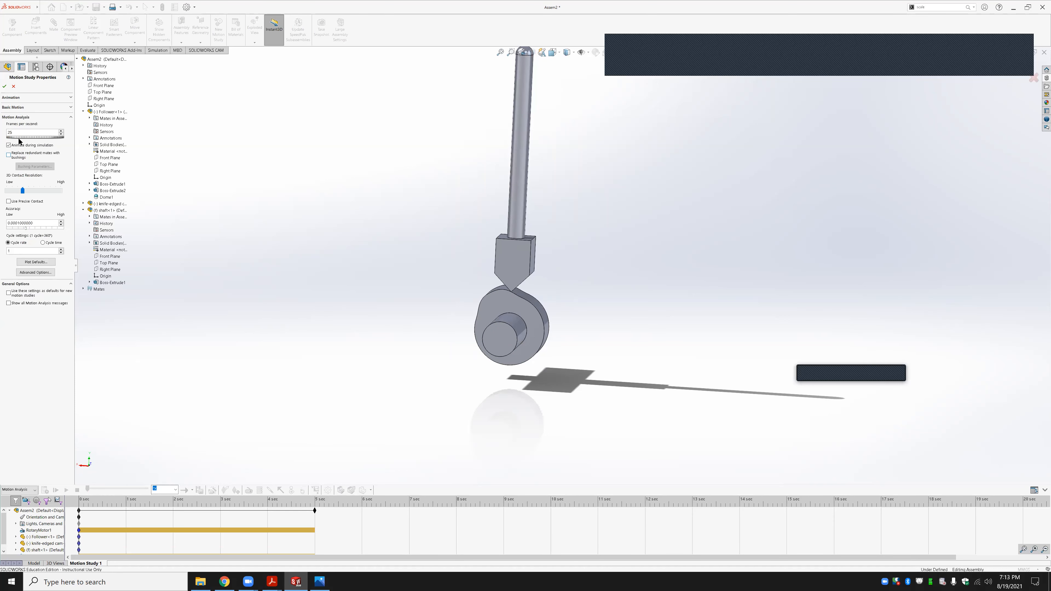
pyautogui.doubleClick(4, 131)
pyautogui.write('100')
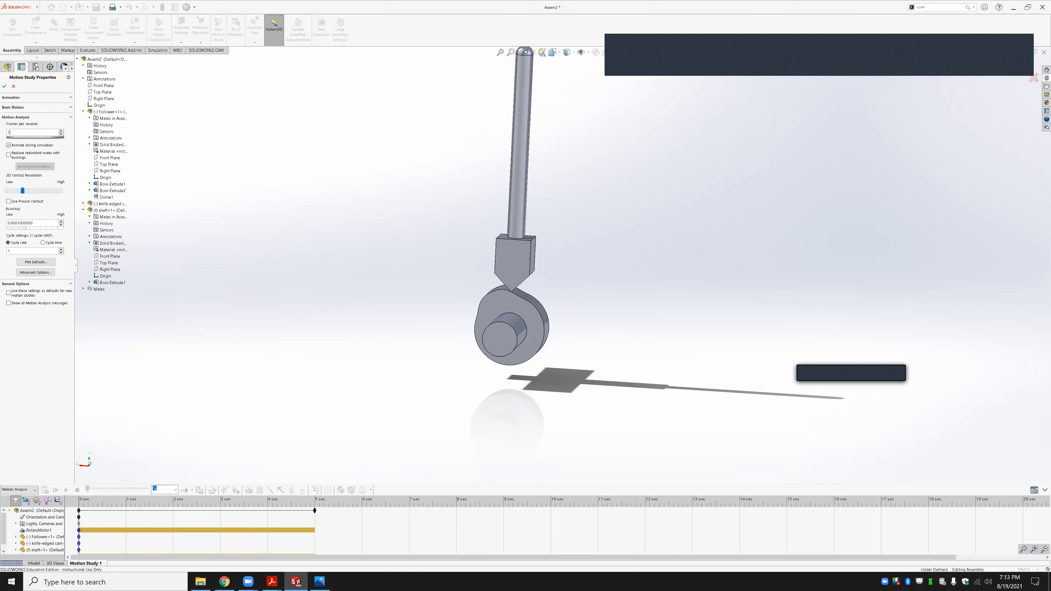
pyautogui.click(4, 87)
pyautogui.click(44, 491)
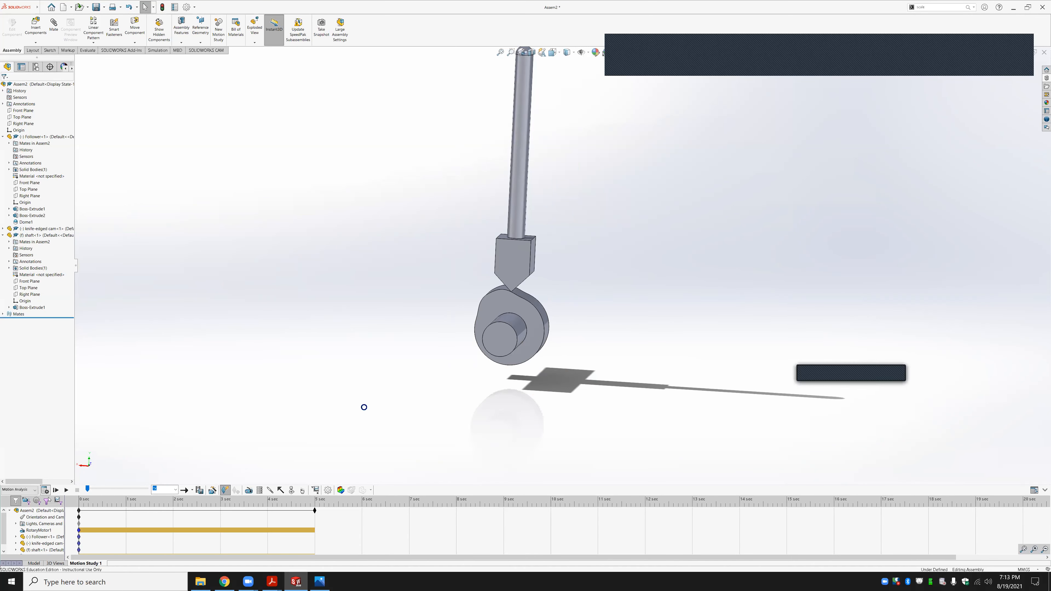
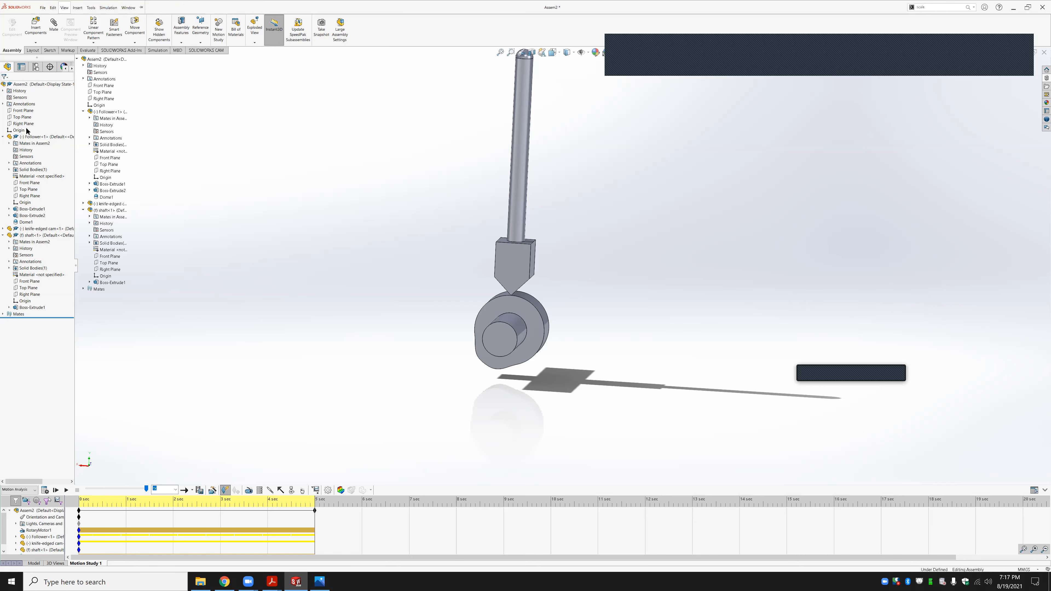
pyautogui.hotkey('alt', 'v')
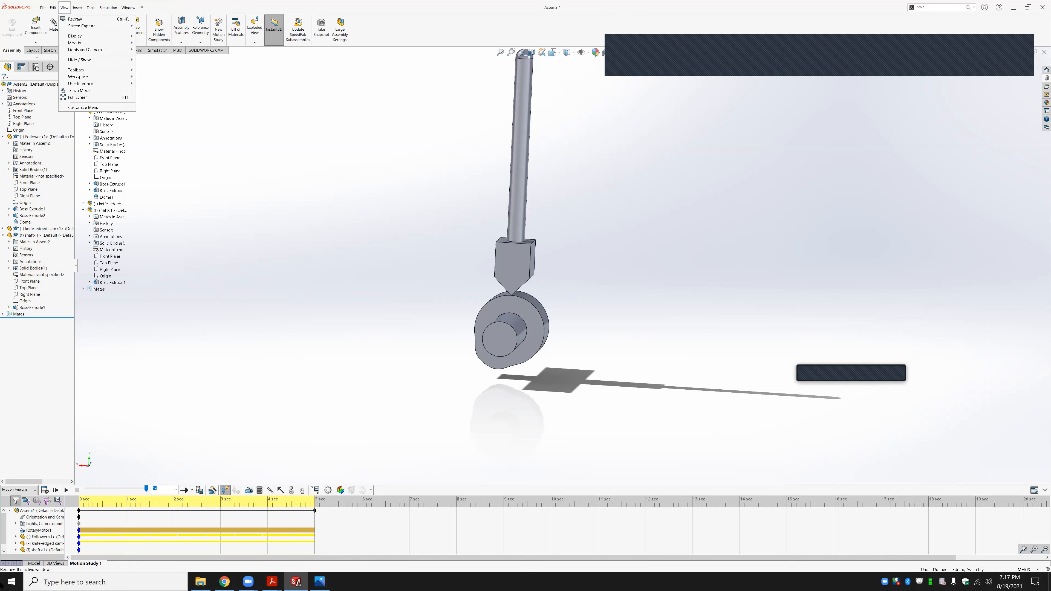
pyautogui.click(35, 564)
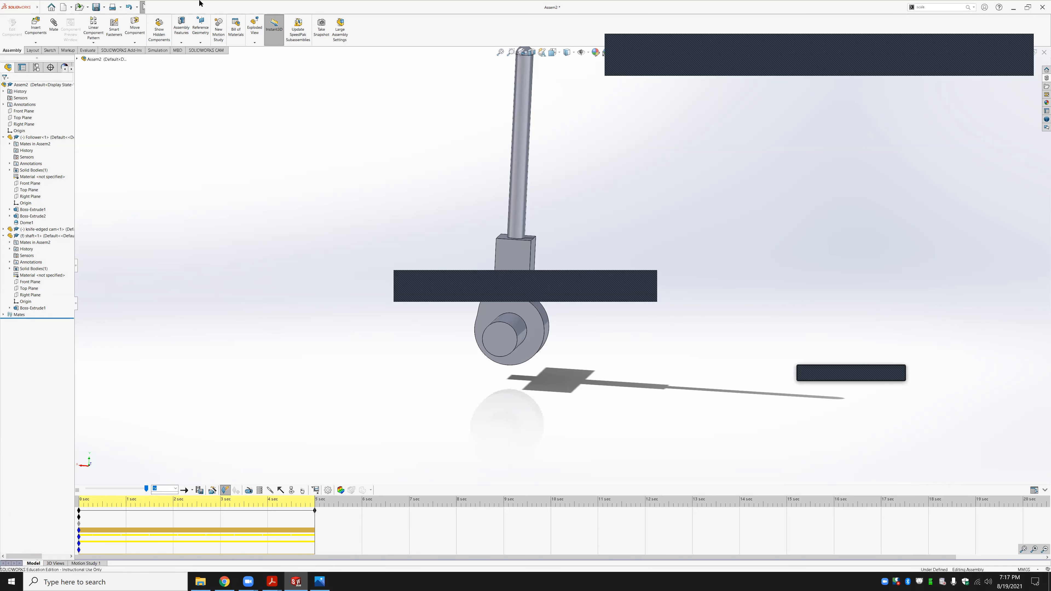
pyautogui.click(54, 25)
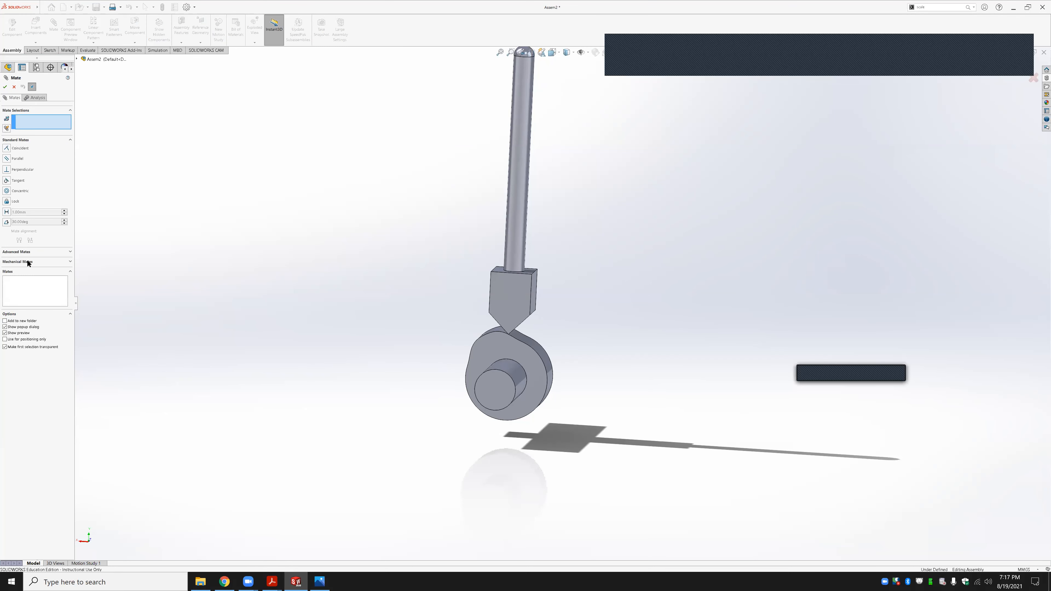
pyautogui.click(28, 261)
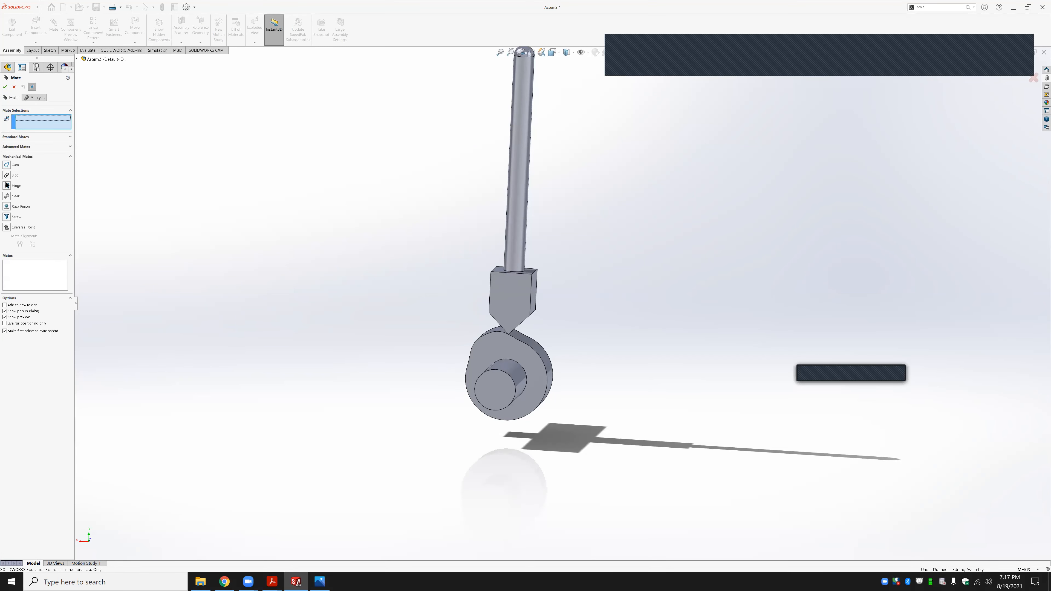
pyautogui.click(6, 166)
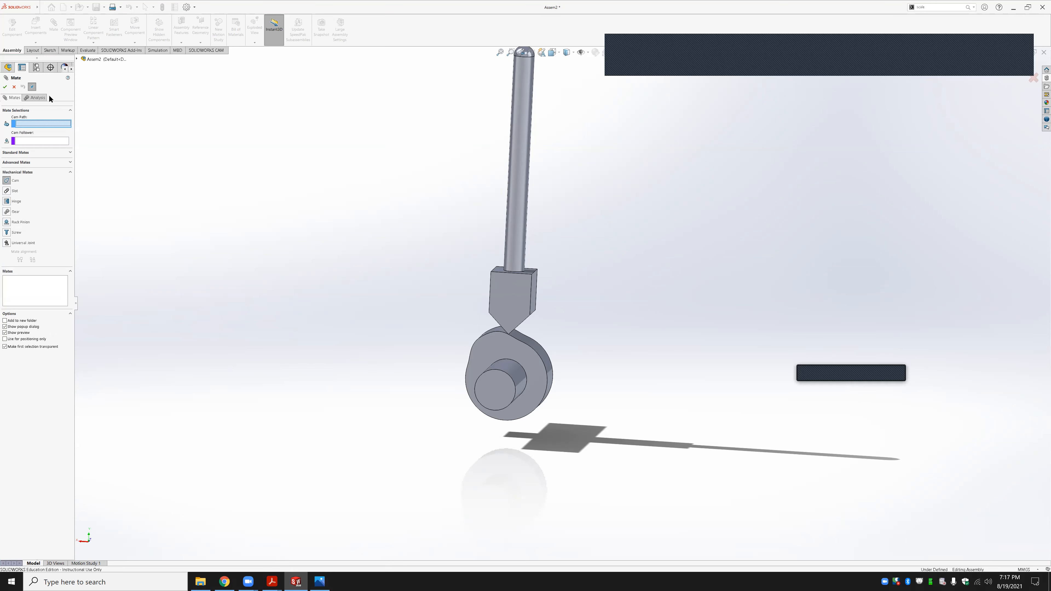
pyautogui.moveTo(488, 386); pyautogui.dragTo(542, 350, button='middle')
pyautogui.click(542, 352)
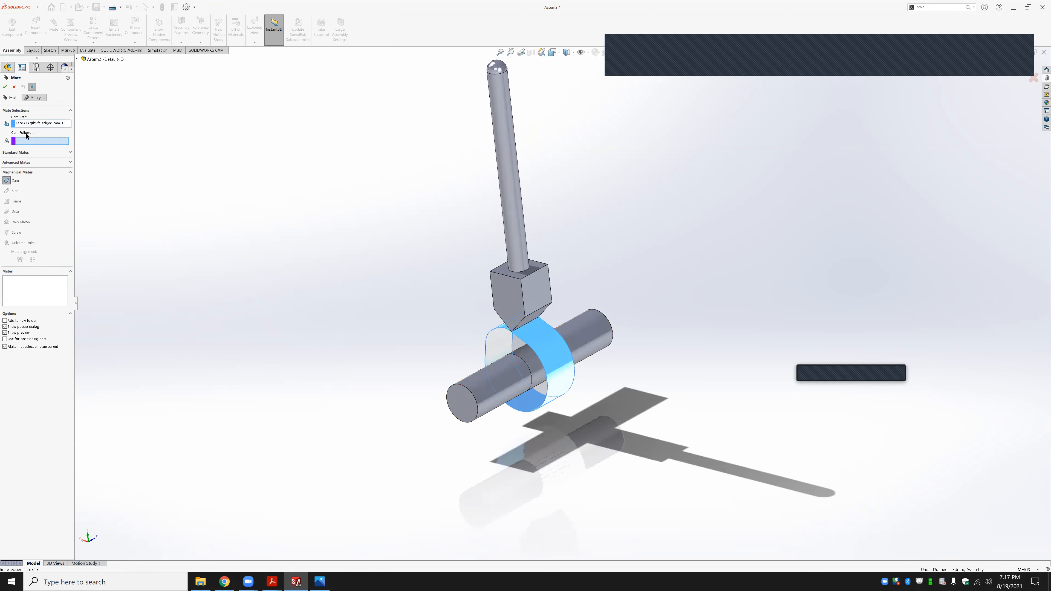
pyautogui.scroll(-3, 538, 332)
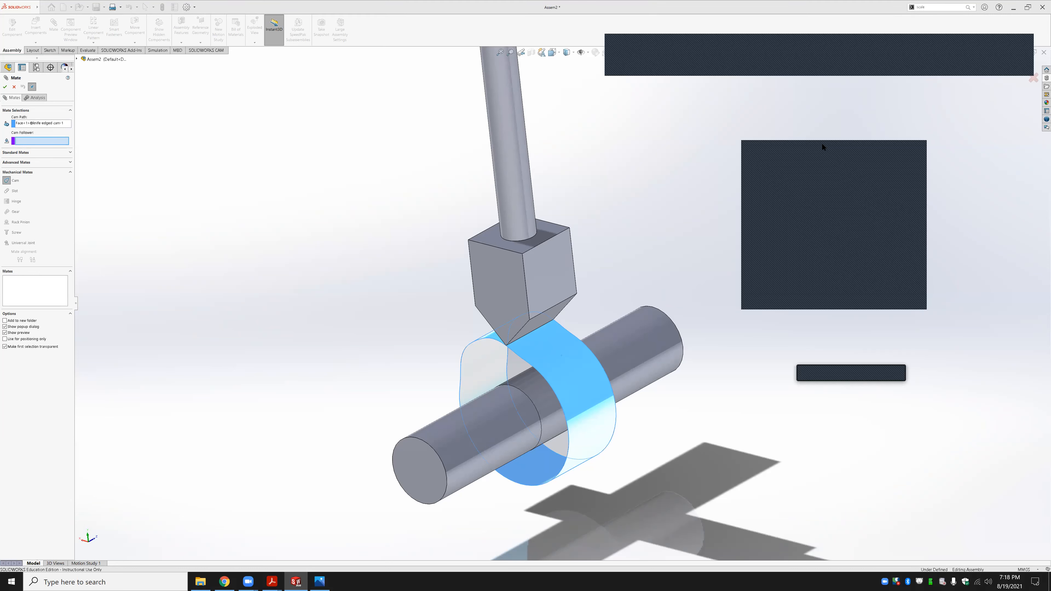
pyautogui.click(913, 146)
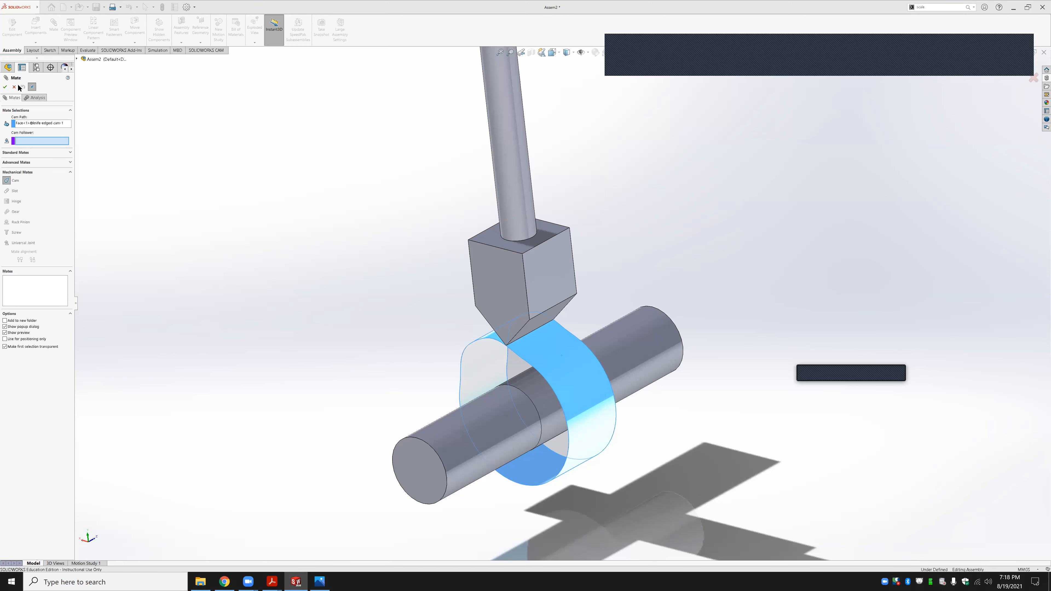
pyautogui.click(6, 86)
pyautogui.click(5, 87)
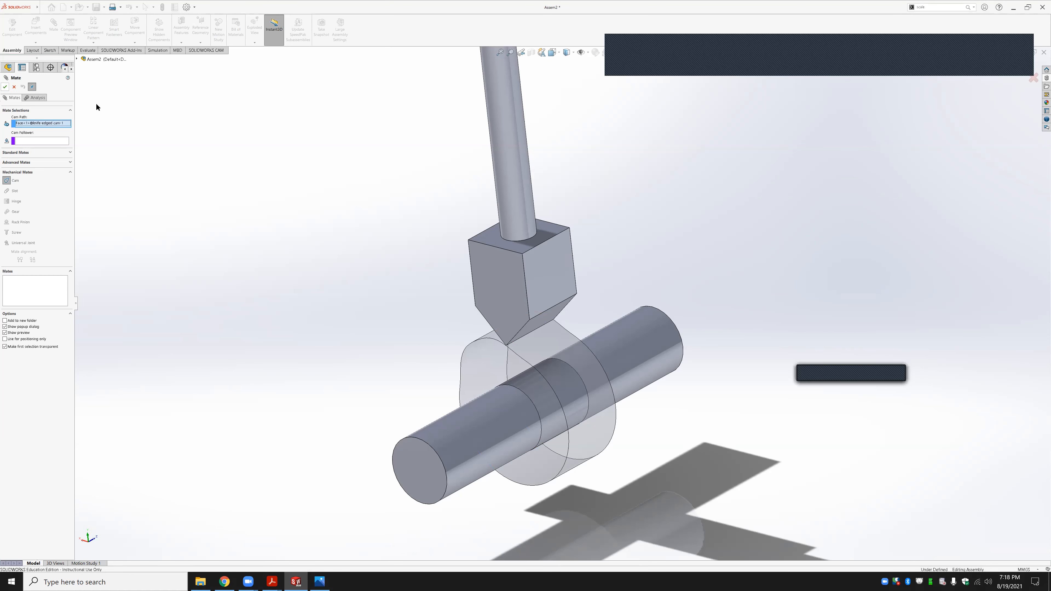
pyautogui.click(14, 87)
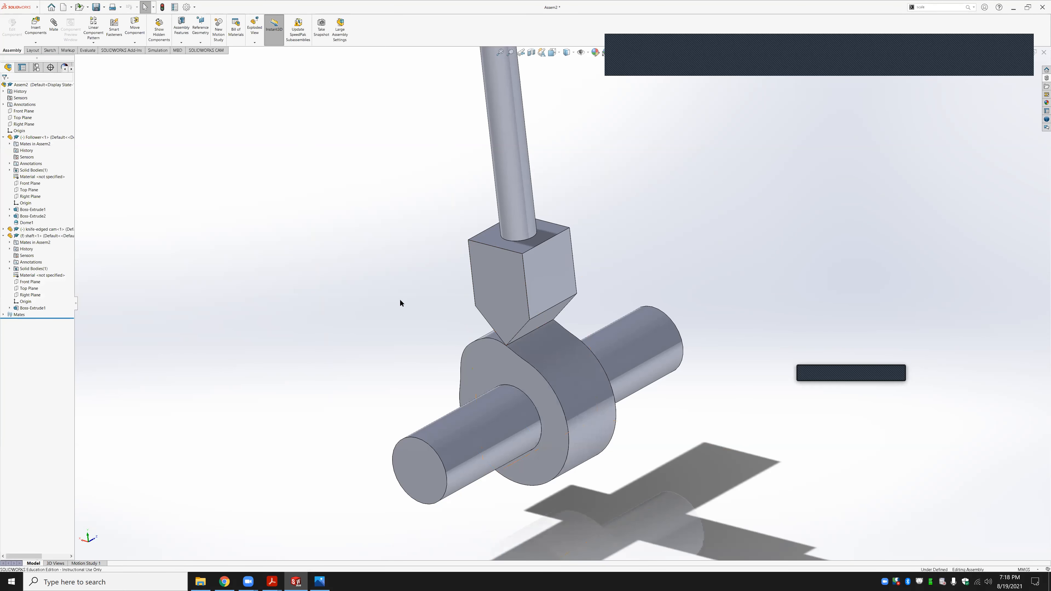
# Save the cam assembly together with all its modified part files
pyautogui.hotkey('ctrl', 's')
pyautogui.click(104, 117)
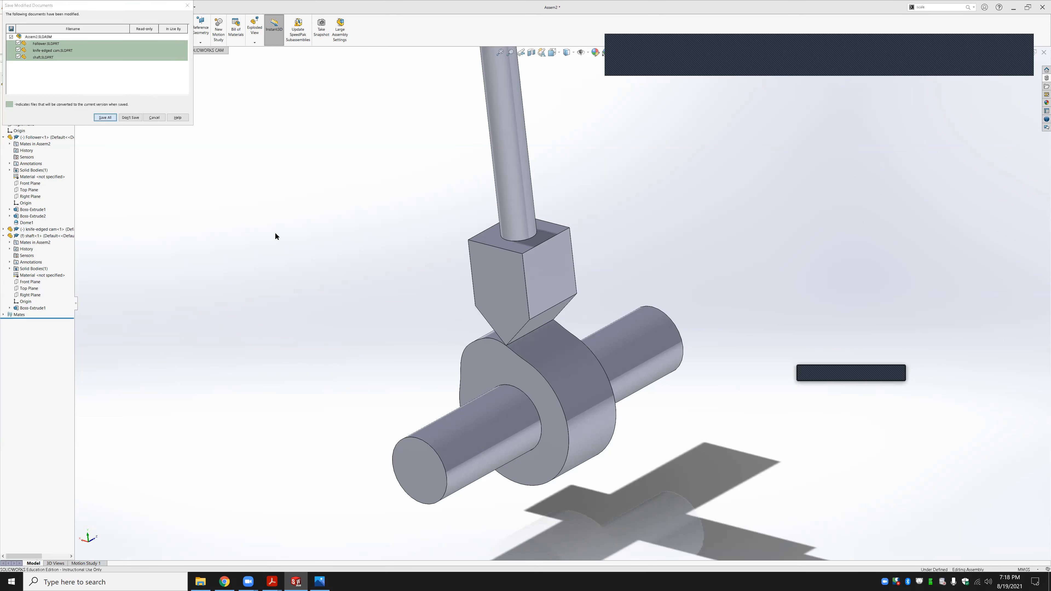
pyautogui.click(271, 235)
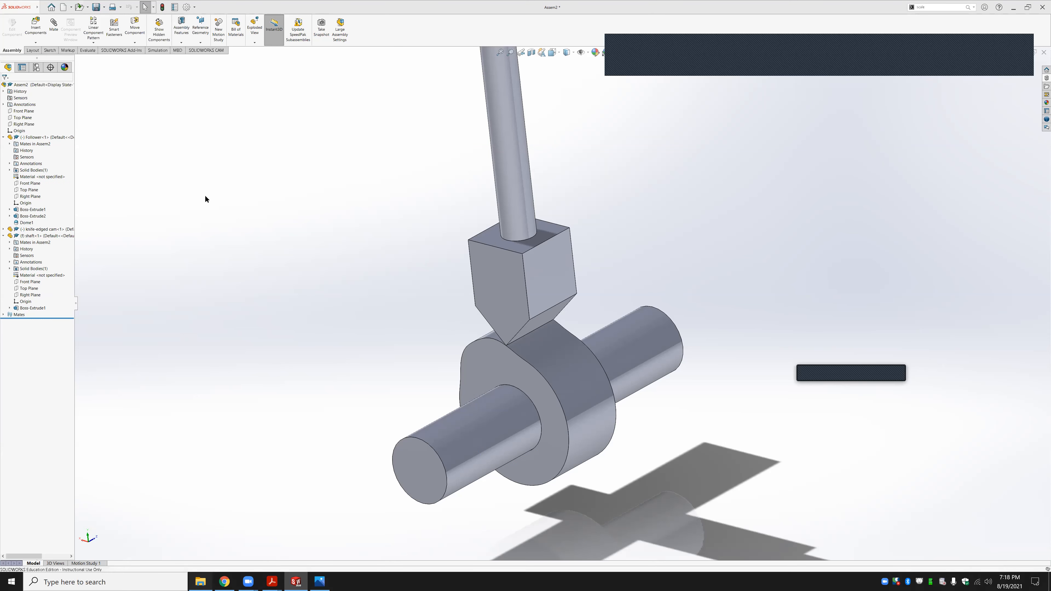
# Switch to File Explorer, view Swing needle picture.PDF from the Assemblies - Angle limit folder, and close the PDF reader
pyautogui.hotkey('alt', 'Tab')
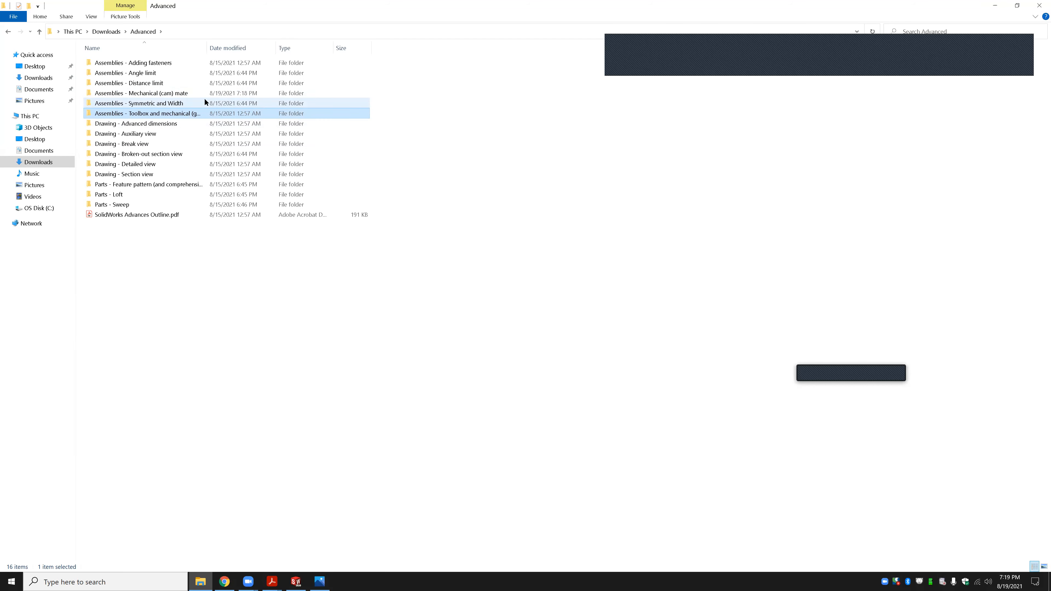
pyautogui.doubleClick(206, 73)
pyautogui.click(150, 84)
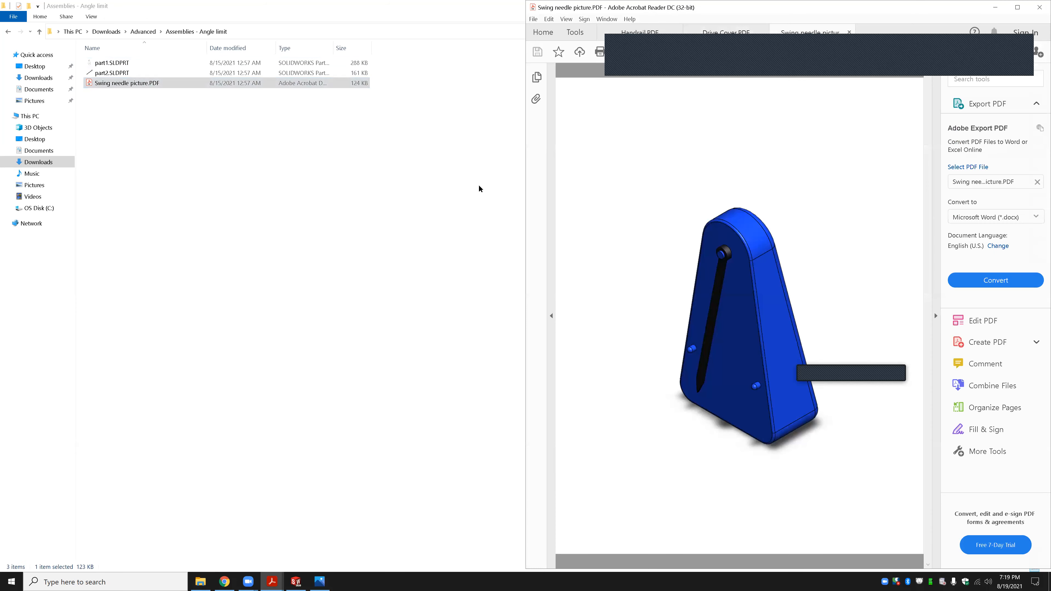
pyautogui.click(92, 83)
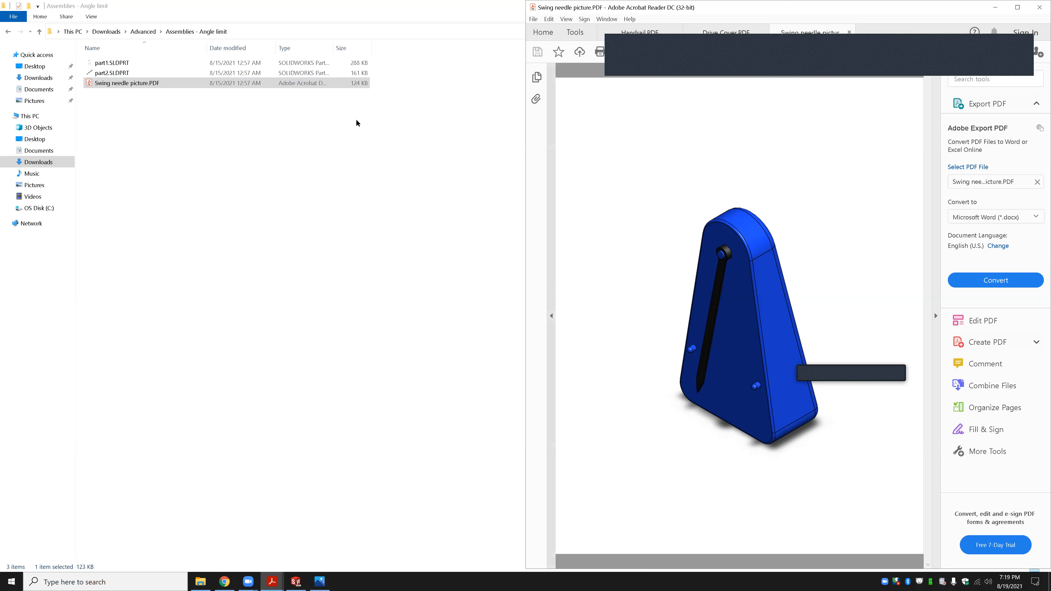
pyautogui.click(441, 29)
pyautogui.click(995, 5)
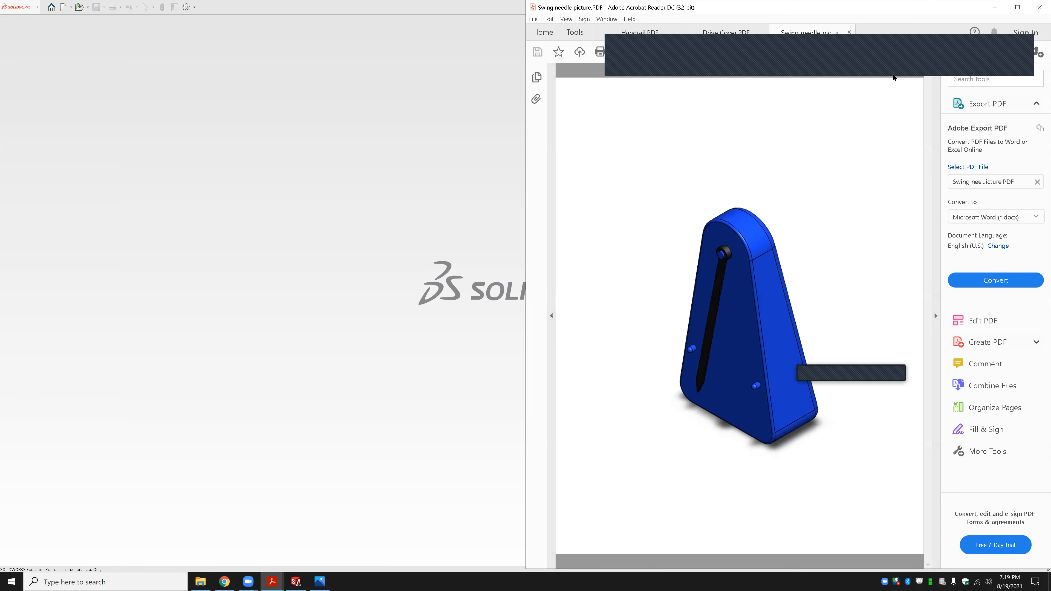
pyautogui.click(1038, 4)
pyautogui.click(745, 306)
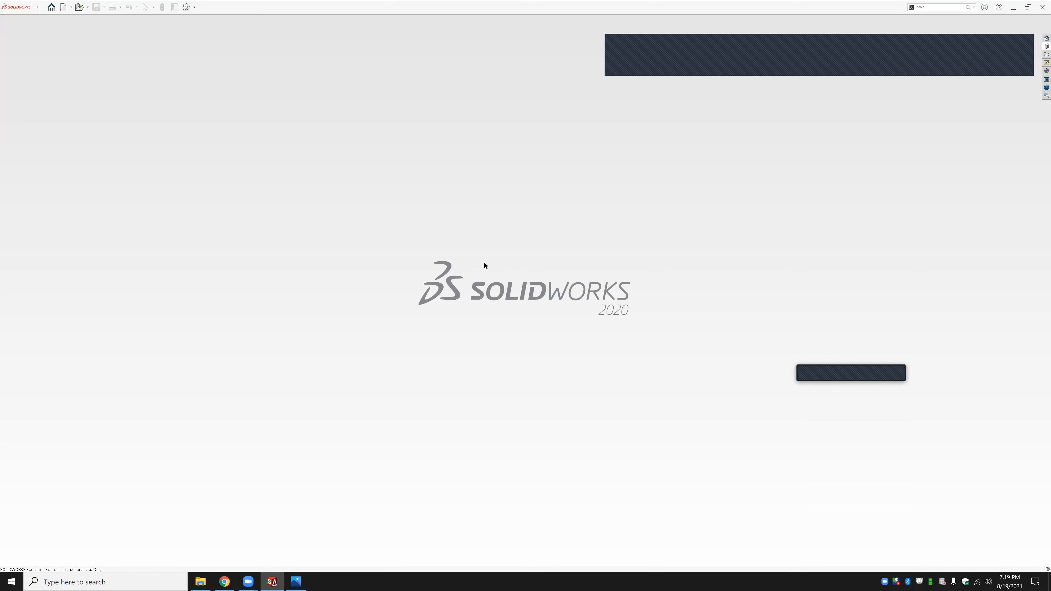
# Create a new assembly and load part1.SLDPRT and part2.SLDPRT from the Assemblies - Angle limit folder for insertion
pyautogui.hotkey('ctrl', 'n')
pyautogui.click(227, 215)
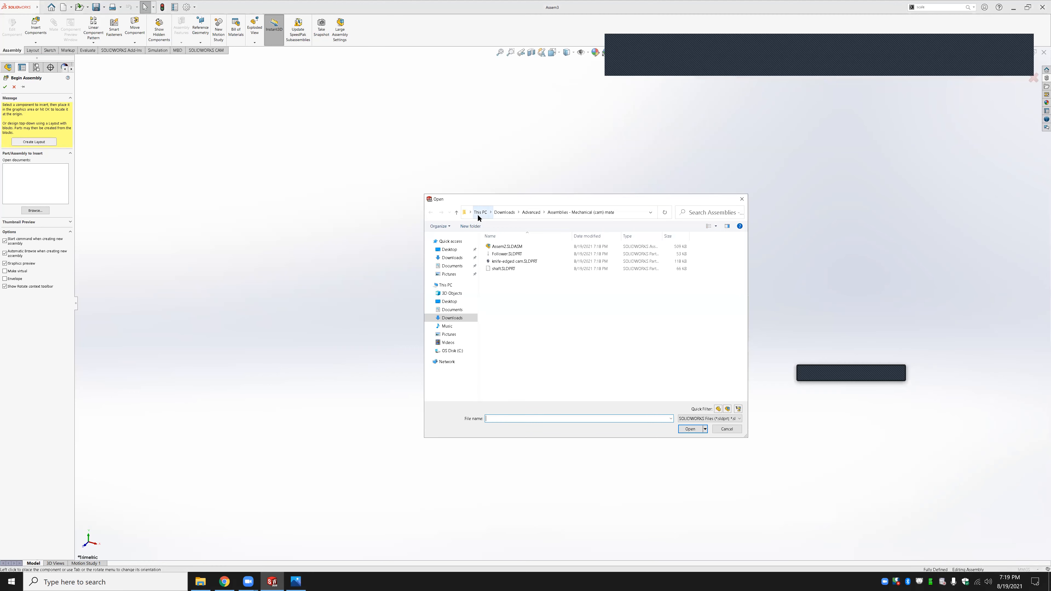
pyautogui.click(527, 218)
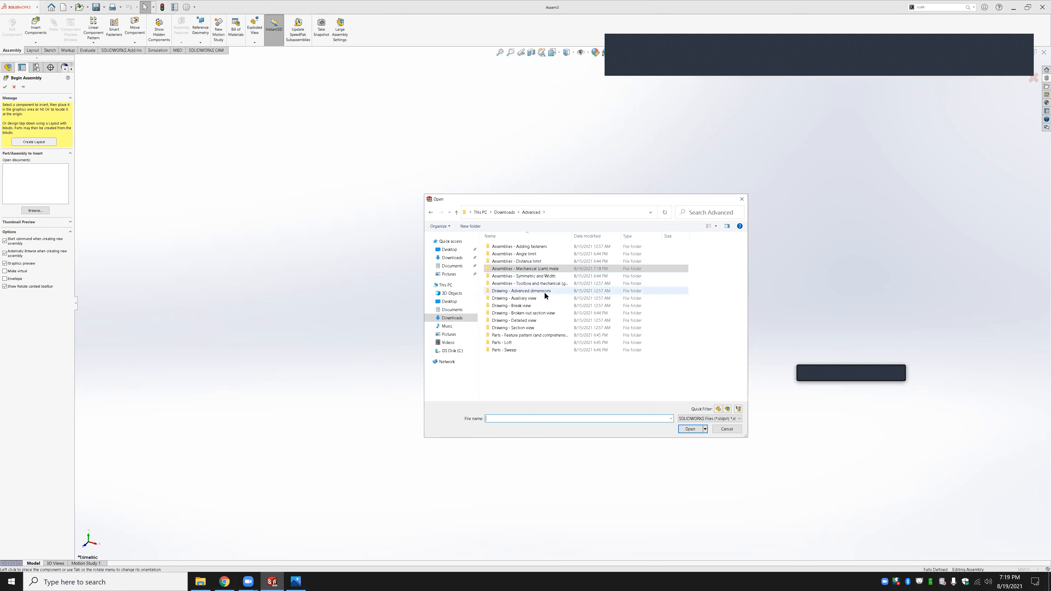
pyautogui.doubleClick(550, 254)
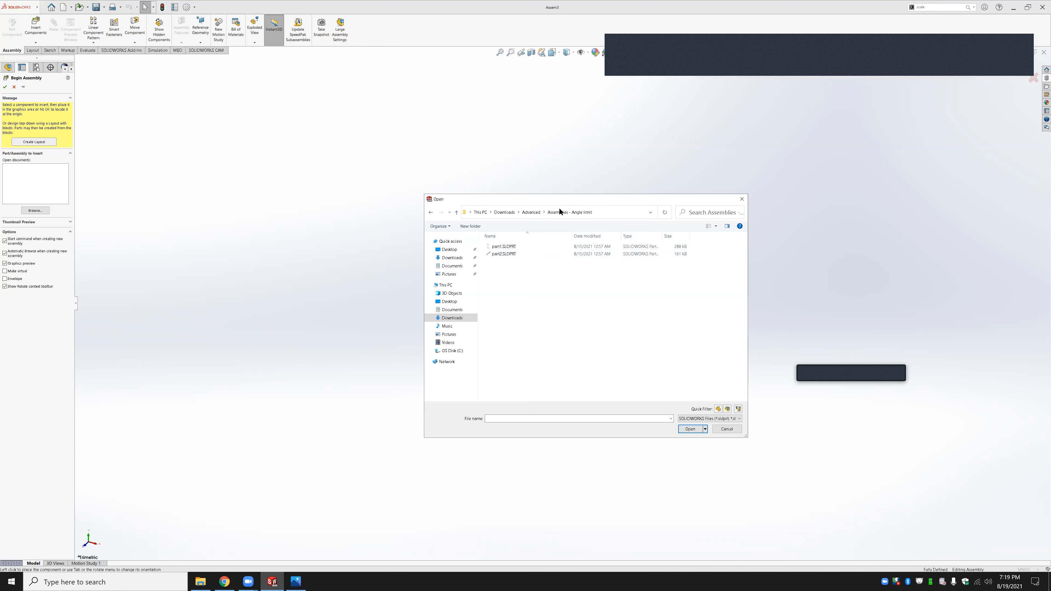
pyautogui.click(521, 246)
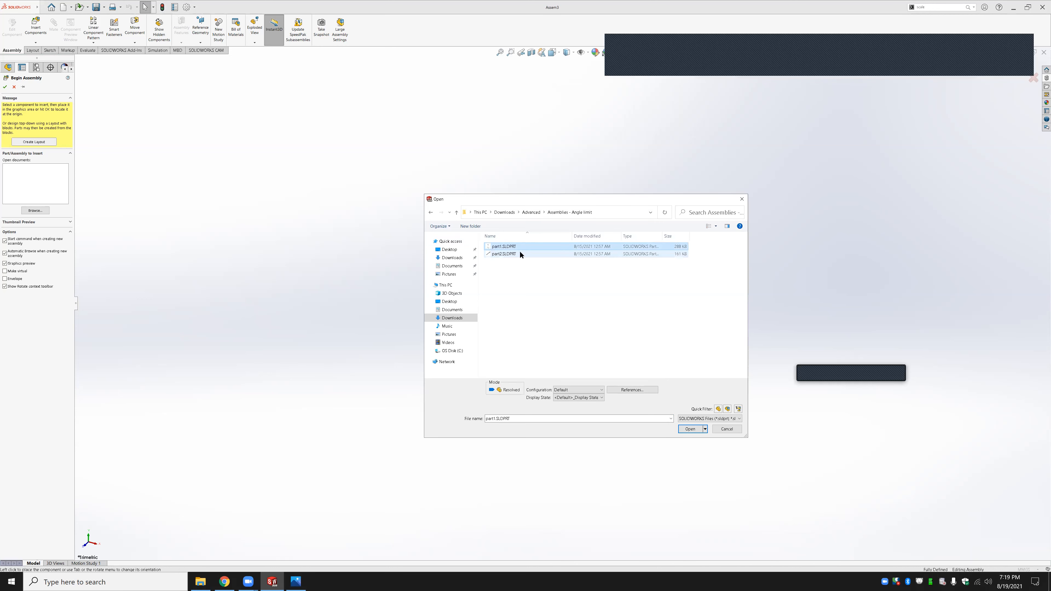
pyautogui.keyDown('shift'); pyautogui.click(519, 254); pyautogui.keyUp('shift')
pyautogui.click(690, 428)
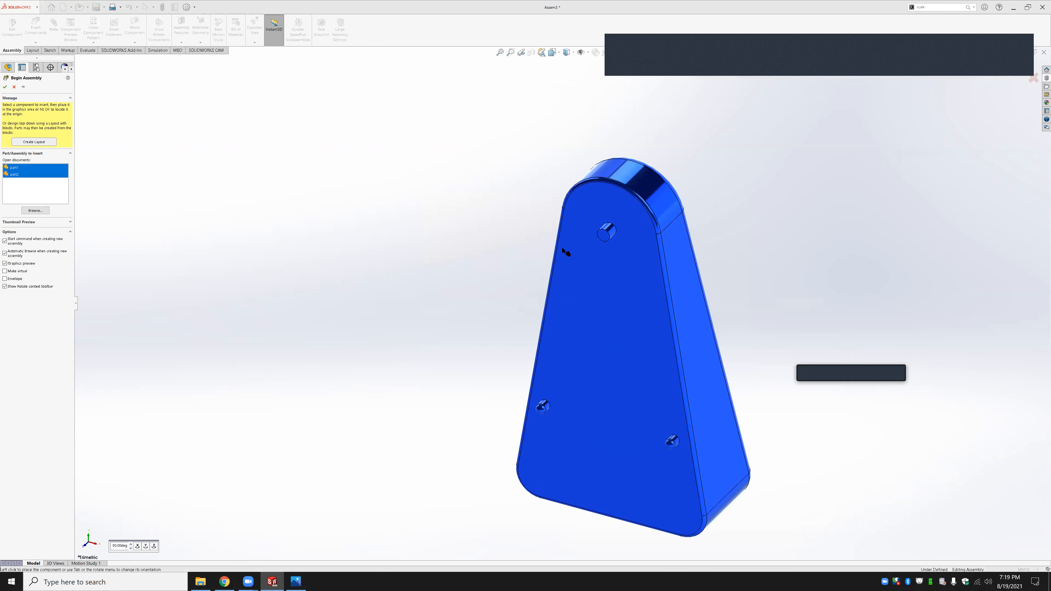
# Place the part1 housing as the first component and the part2 needle beside it
pyautogui.click(566, 252)
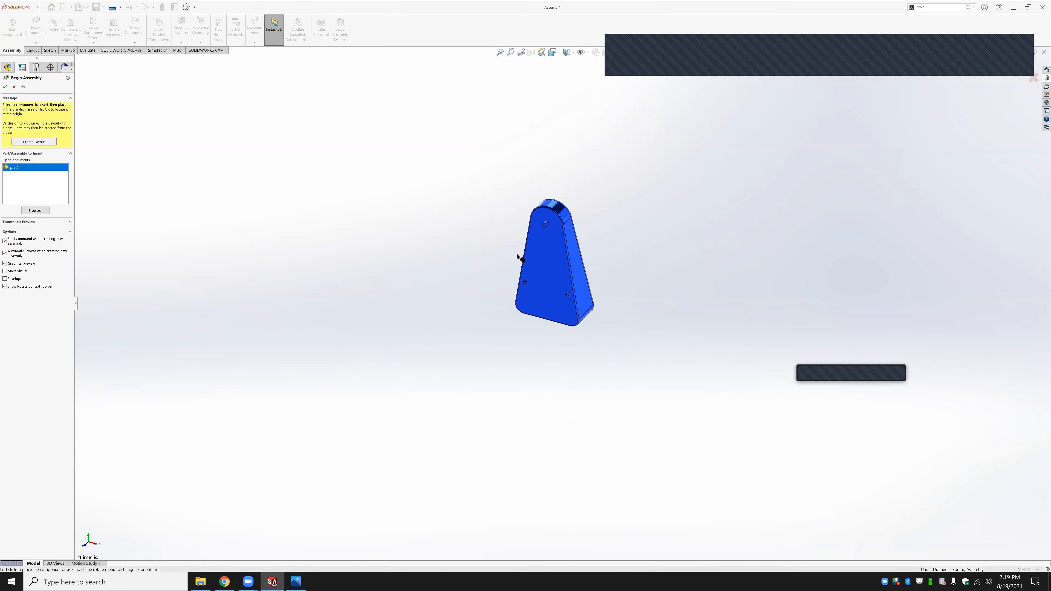
pyautogui.scroll(-3, 518, 258)
pyautogui.click(451, 223)
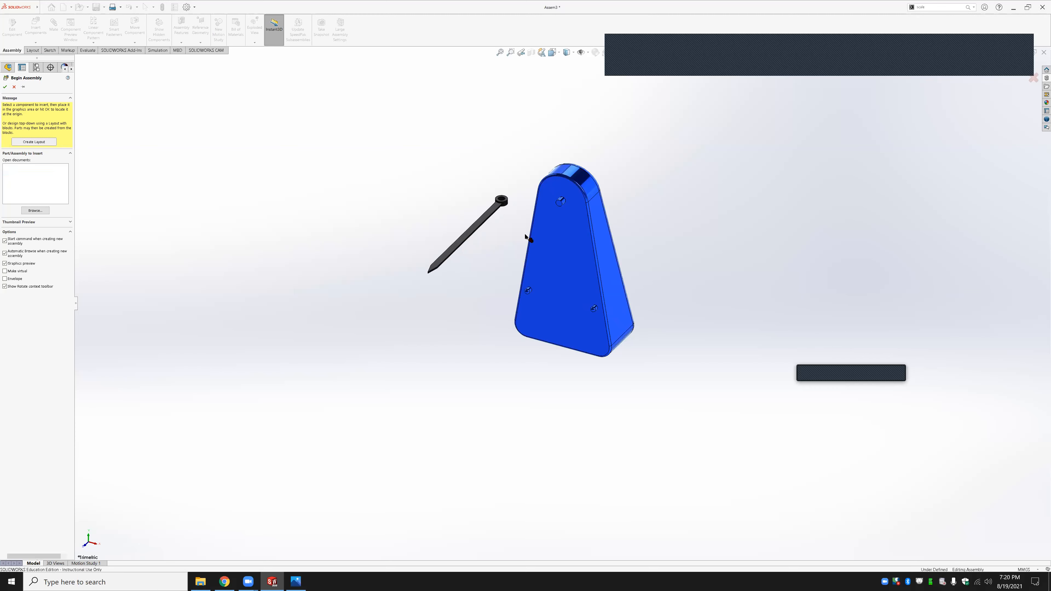
pyautogui.moveTo(485, 242)
pyautogui.mouseDown()
pyautogui.moveTo(480, 279)
pyautogui.moveTo(478, 254)
pyautogui.mouseUp()
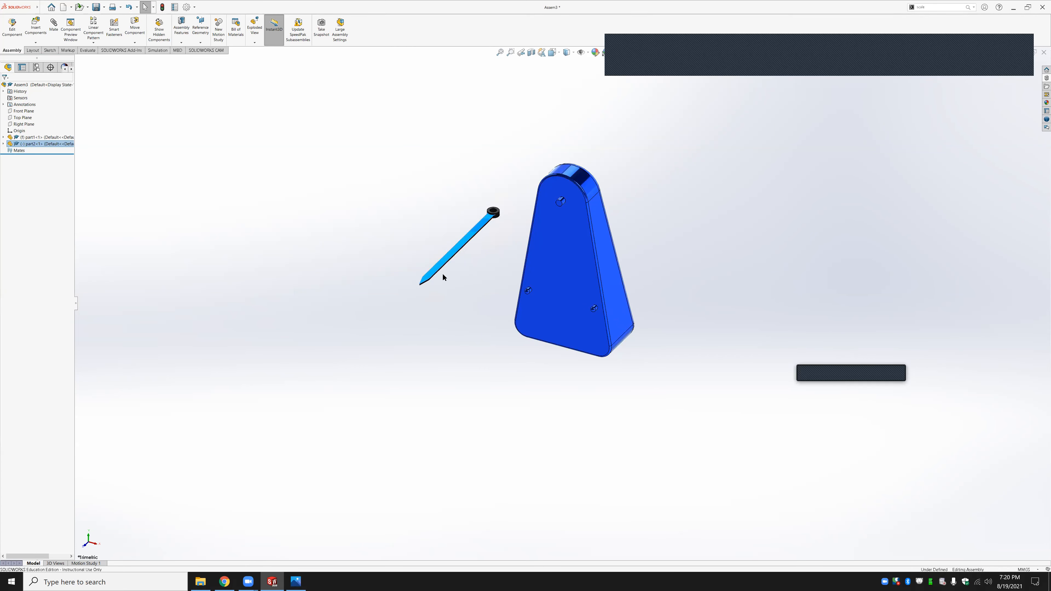
pyautogui.click(462, 319)
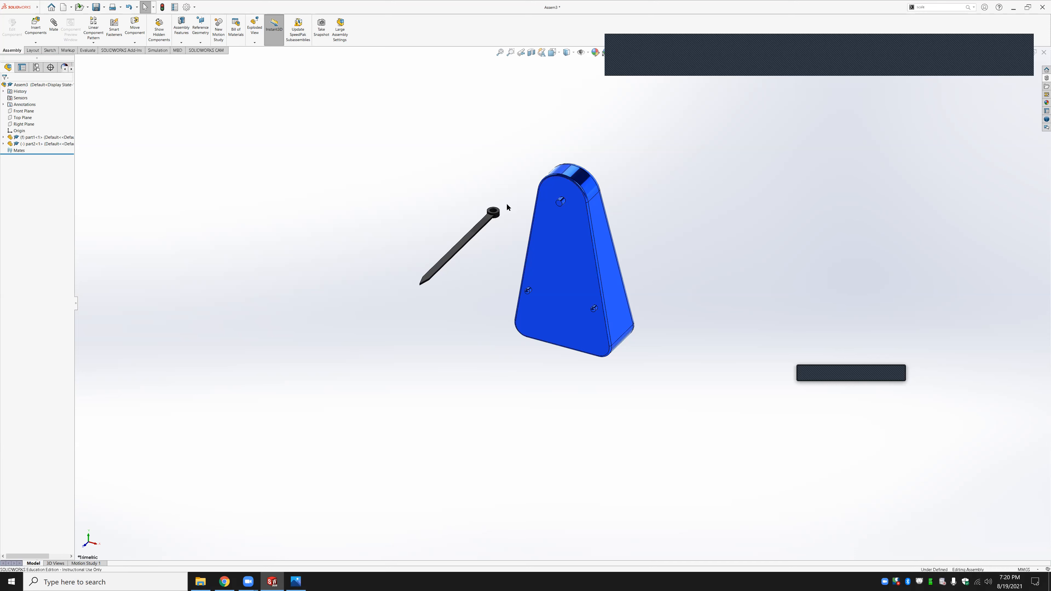
# Examine the needle's ring and the pivot pin and two stop pins on part1's front face
pyautogui.scroll(-4, 508, 206)
pyautogui.scroll(-3, 527, 237)
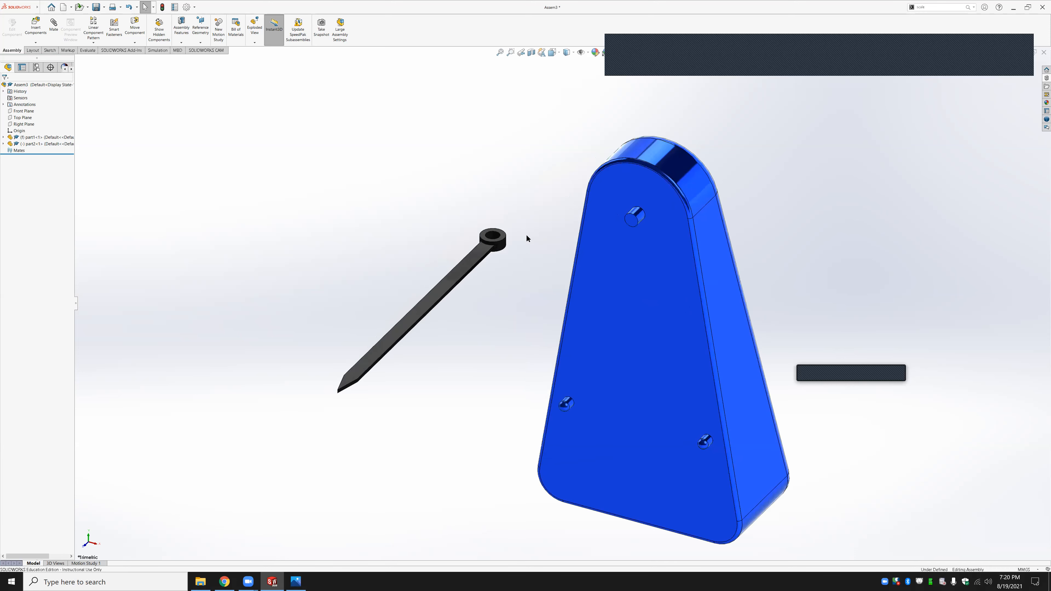
pyautogui.moveTo(515, 248)
pyautogui.mouseDown(button='middle')
pyautogui.moveTo(480, 265)
pyautogui.moveTo(503, 251)
pyautogui.mouseUp(button='middle')
pyautogui.moveTo(519, 232); pyautogui.dragTo(541, 235)
pyautogui.click(654, 224)
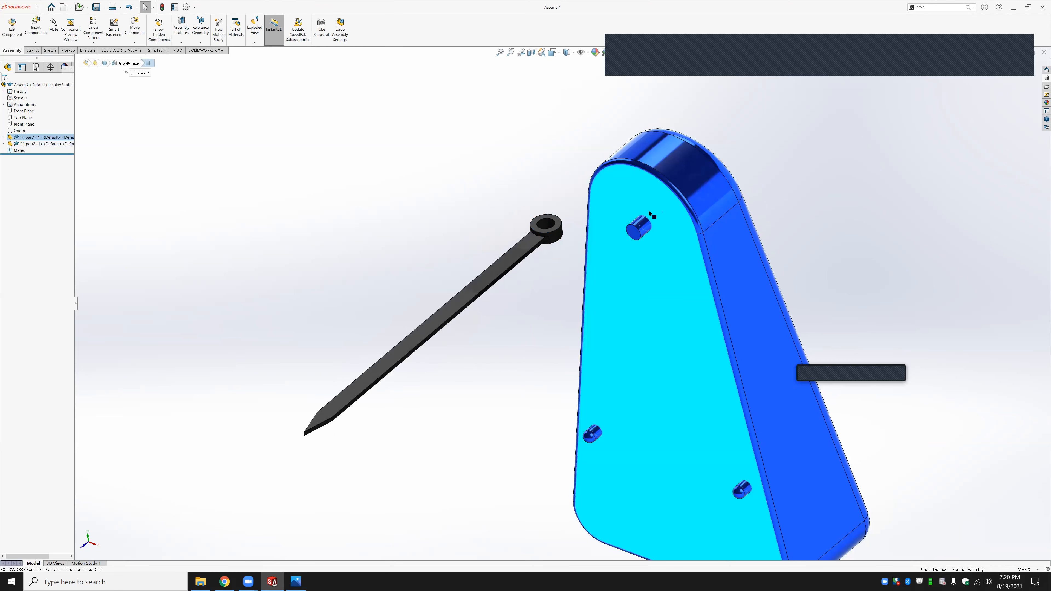
pyautogui.scroll(2, 625, 288)
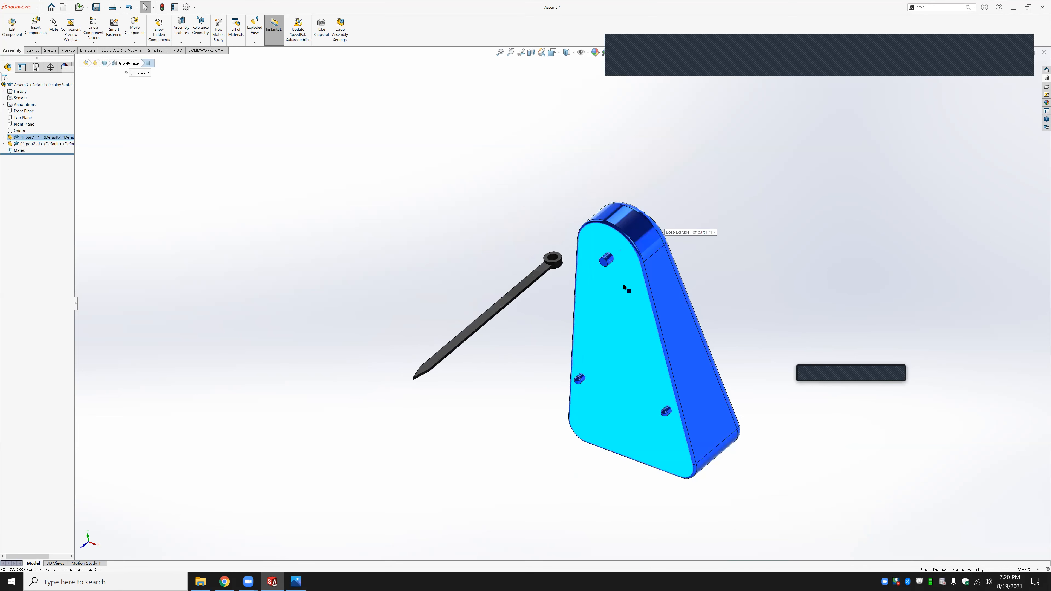
pyautogui.click(529, 249)
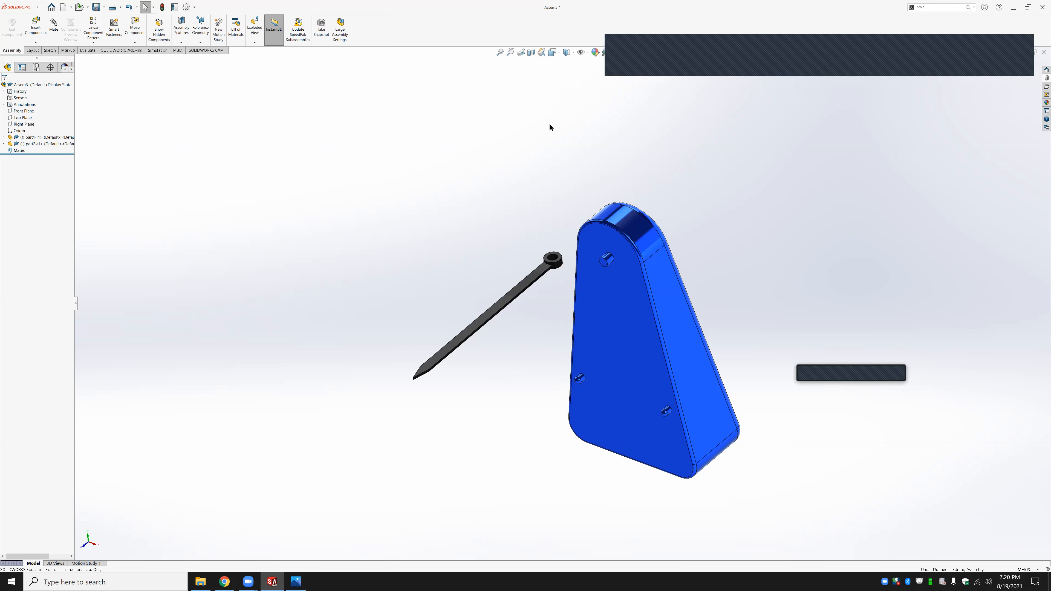
# Add a Concentric mate between the needle ring's outer cylindrical face and part1's upper pin, and move the needle to test it
pyautogui.scroll(-3, 558, 266)
pyautogui.click(663, 260)
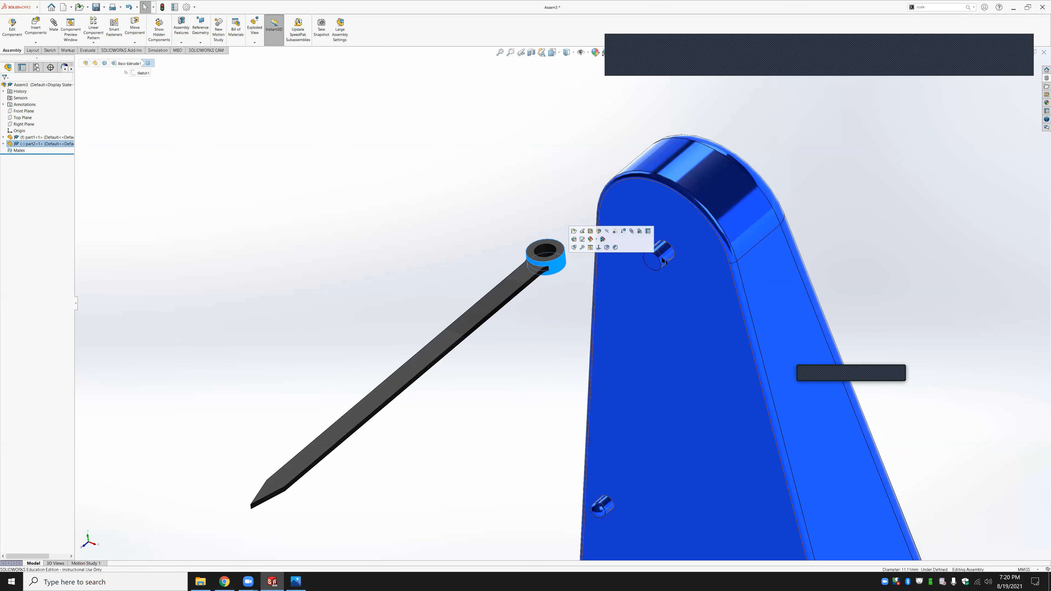
pyautogui.keyDown('ctrl'); pyautogui.click(661, 256); pyautogui.keyUp('ctrl')
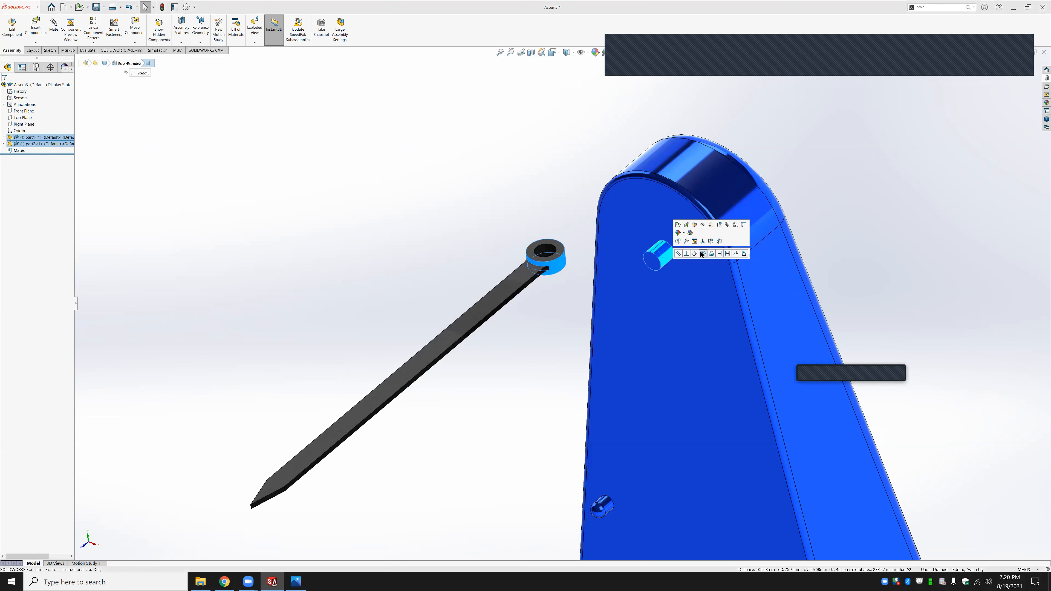
pyautogui.click(703, 253)
pyautogui.moveTo(571, 225); pyautogui.dragTo(505, 267)
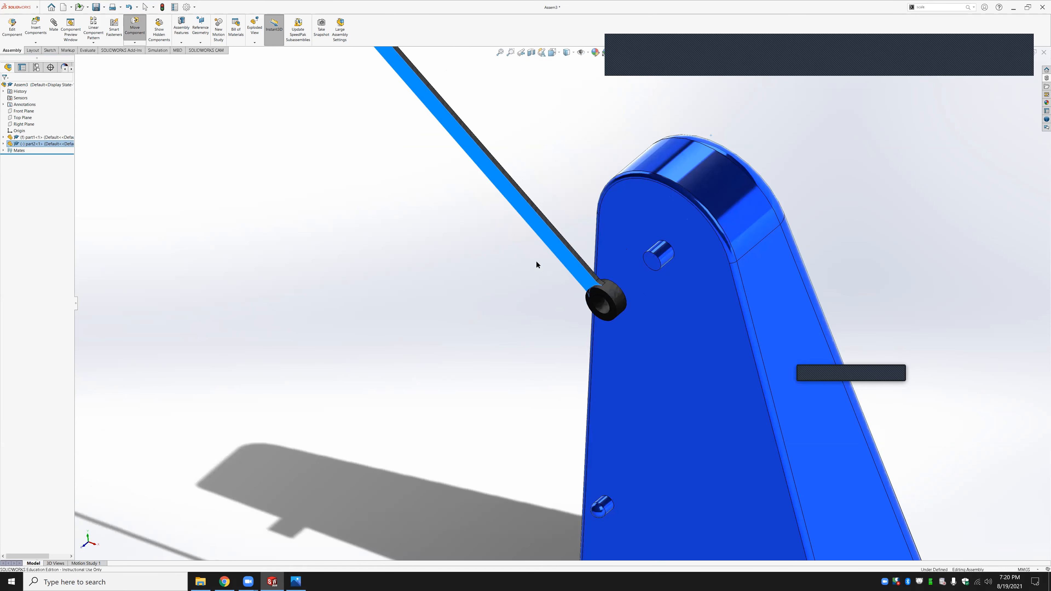
# Try to mate the back face of the needle's ring coincident with part1's front face
pyautogui.scroll(-2, 580, 300)
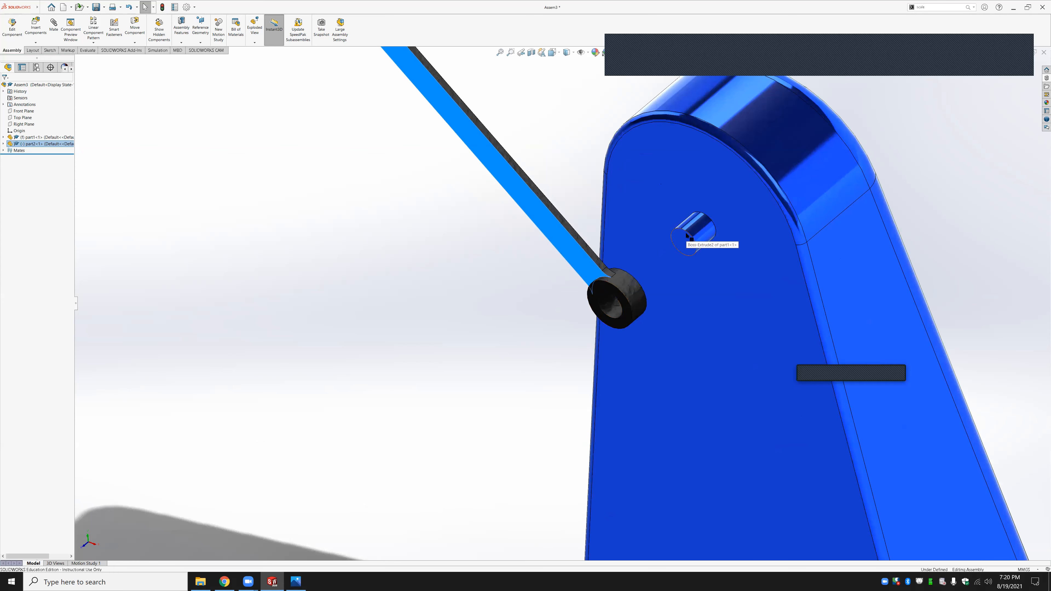
pyautogui.click(662, 286)
pyautogui.moveTo(549, 343); pyautogui.dragTo(488, 325, button='middle')
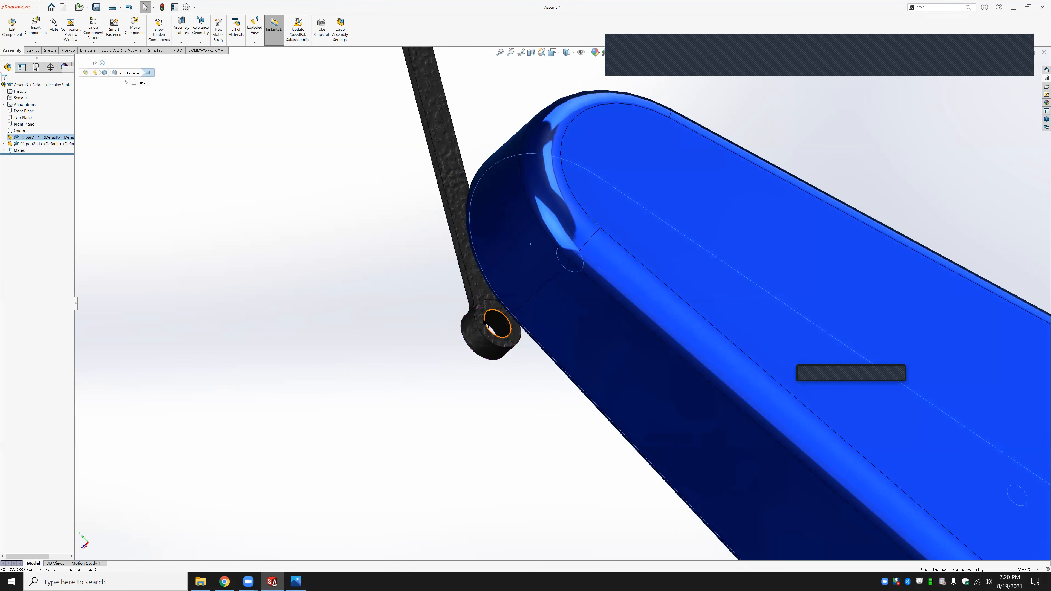
pyautogui.click(491, 327)
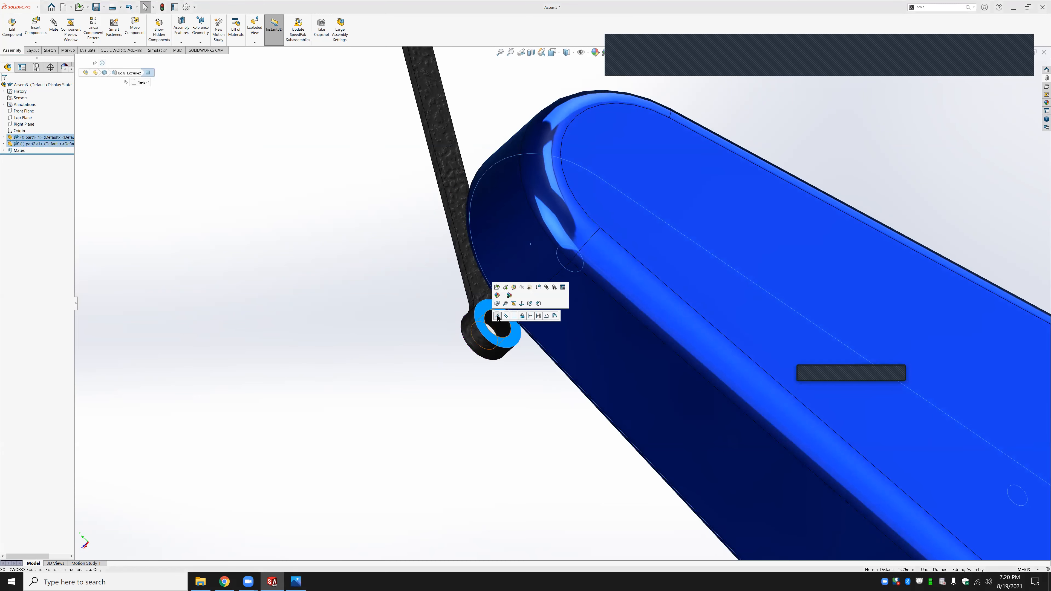
pyautogui.click(498, 316)
pyautogui.scroll(1, 466, 317)
pyautogui.moveTo(530, 267); pyautogui.dragTo(423, 322, button='middle')
pyautogui.scroll(3, 423, 321)
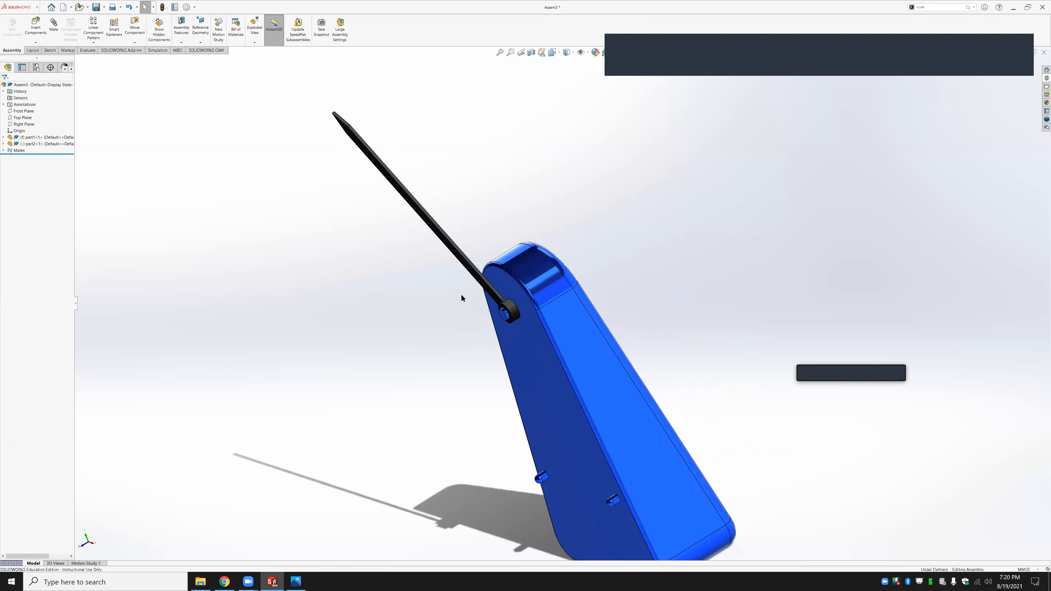
pyautogui.hotkey('ctrl', 'z')
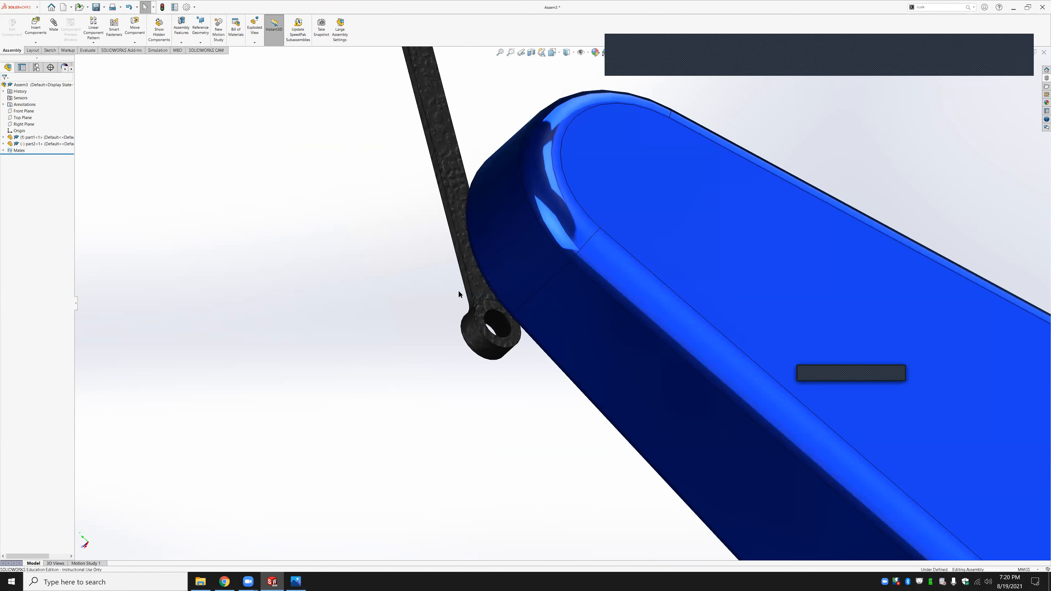
pyautogui.hotkey('ctrl', 'z')
# Delete the Concentric mate between the needle's ring and part1's upper pin
pyautogui.moveTo(698, 118); pyautogui.dragTo(103, 168)
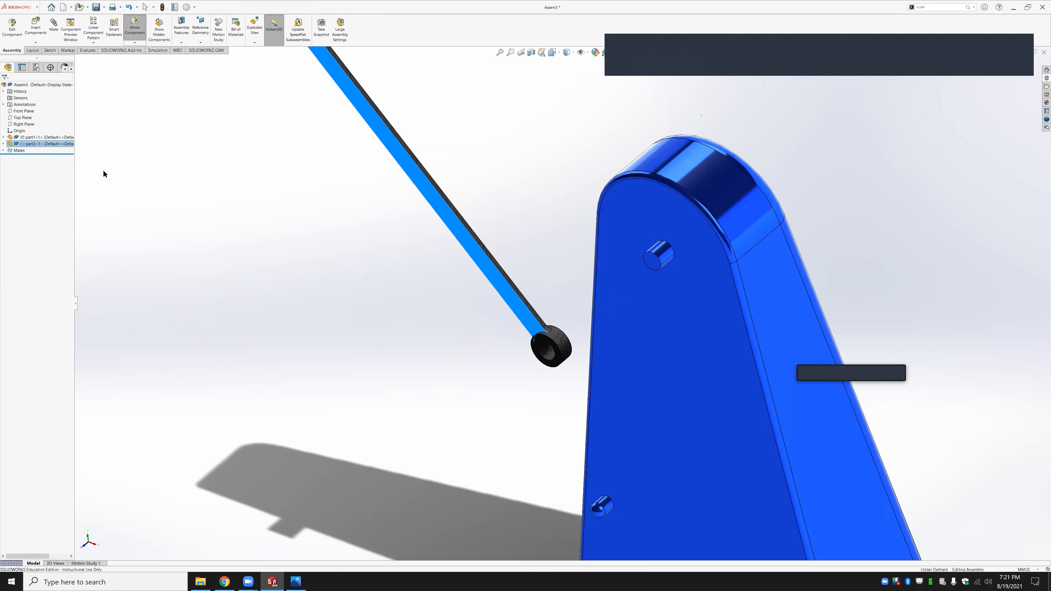
pyautogui.click(4, 150)
pyautogui.click(33, 157)
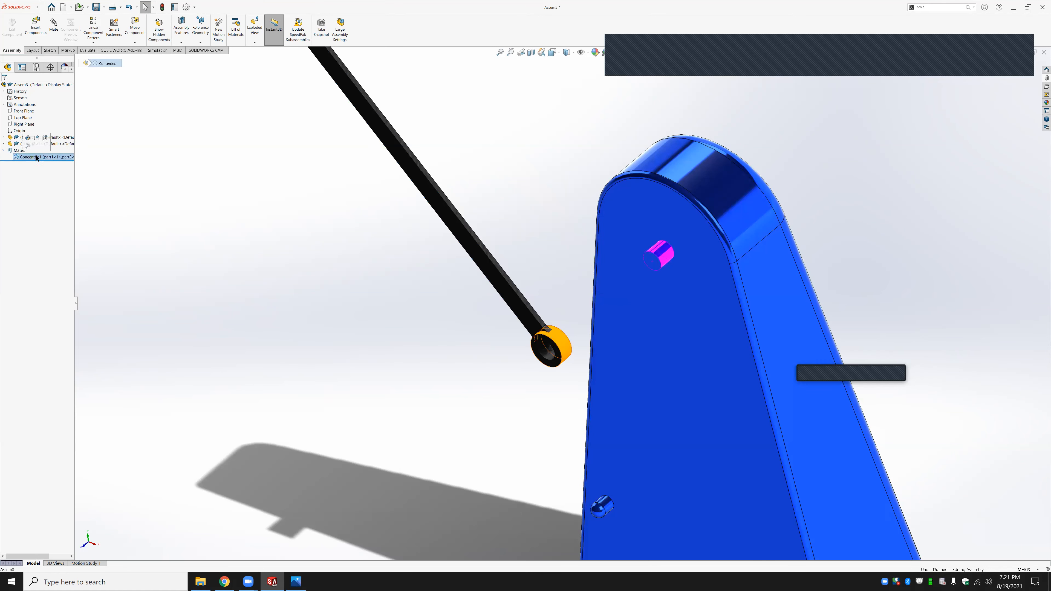
pyautogui.rightClick(35, 156)
pyautogui.click(57, 190)
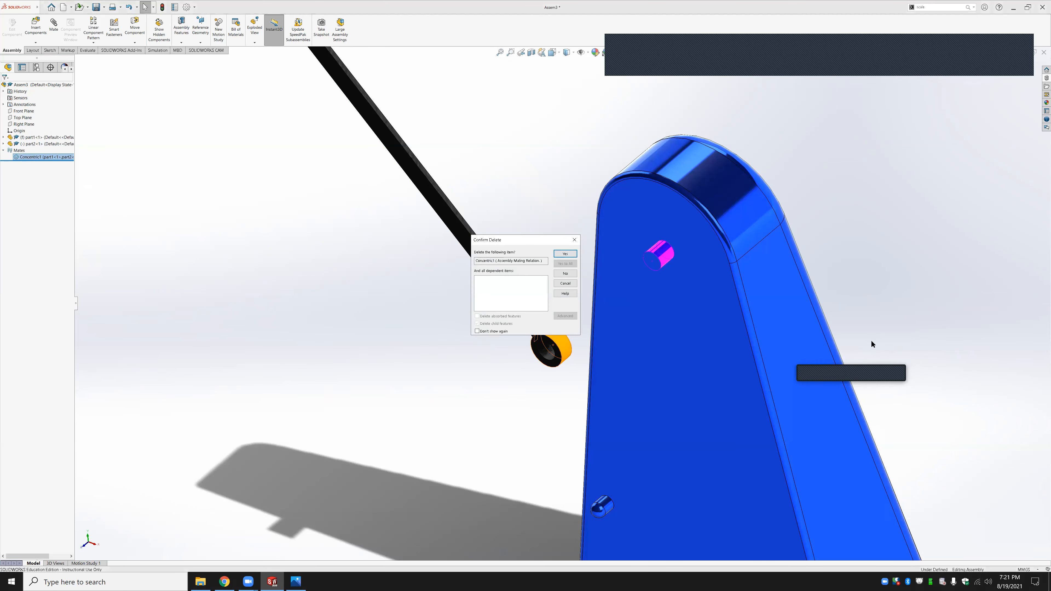
pyautogui.click(566, 261)
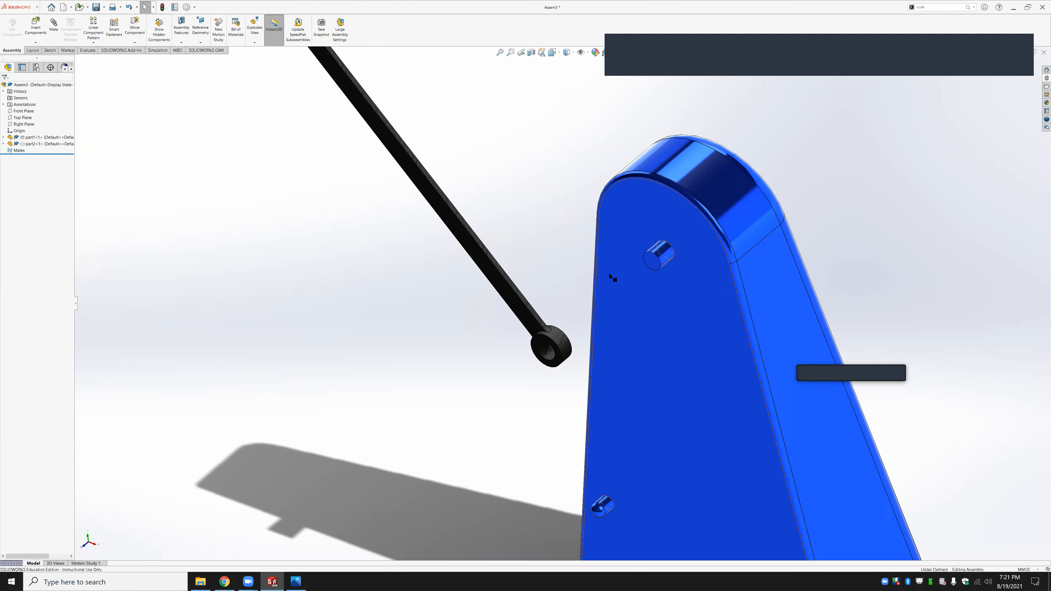
# Mate the back circular edge of the needle ring's hole to the base edge of part1's upper pin and swing the needle to test it
pyautogui.moveTo(578, 298); pyautogui.dragTo(416, 404, button='middle')
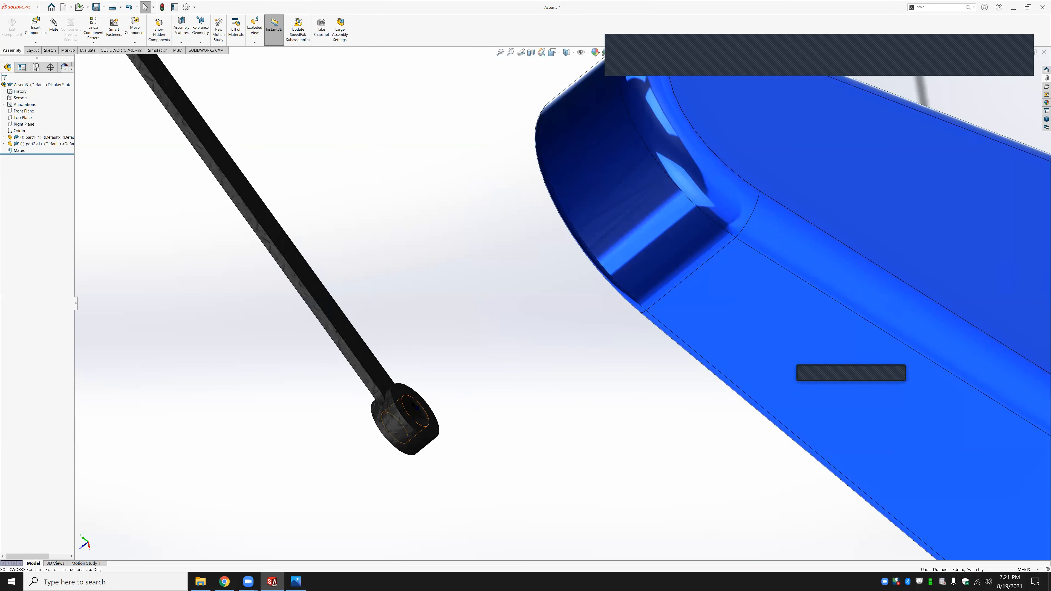
pyautogui.click(415, 404)
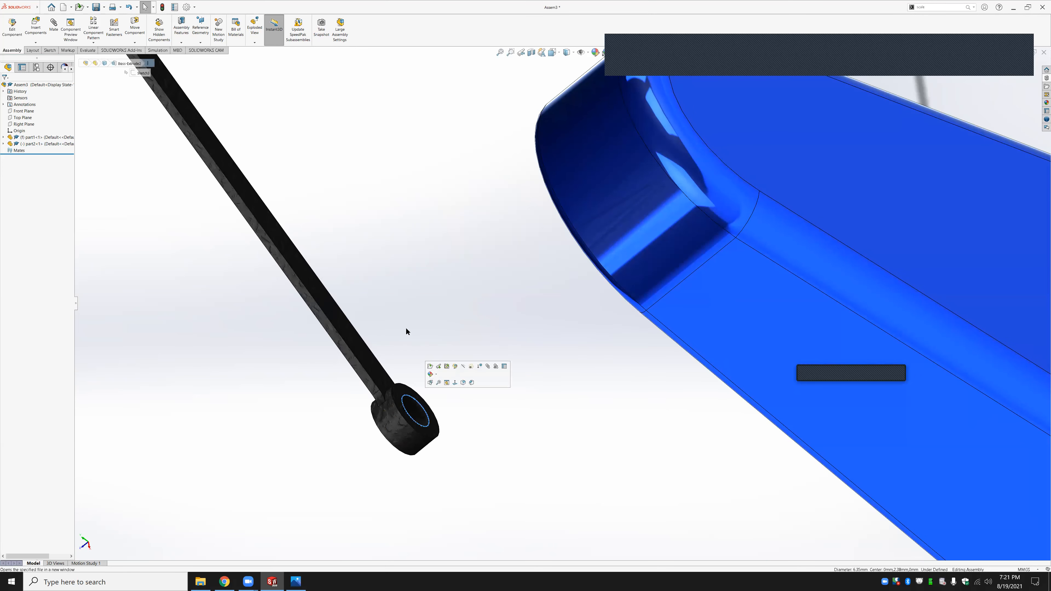
pyautogui.moveTo(467, 293); pyautogui.dragTo(511, 261, button='middle')
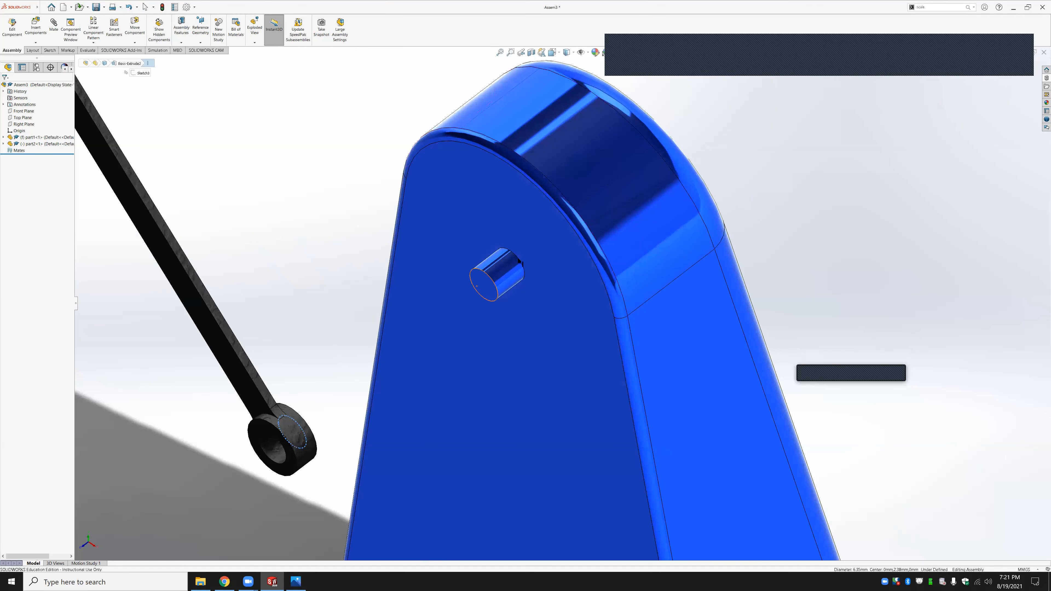
pyautogui.keyDown('ctrl'); pyautogui.click(519, 263); pyautogui.keyUp('ctrl')
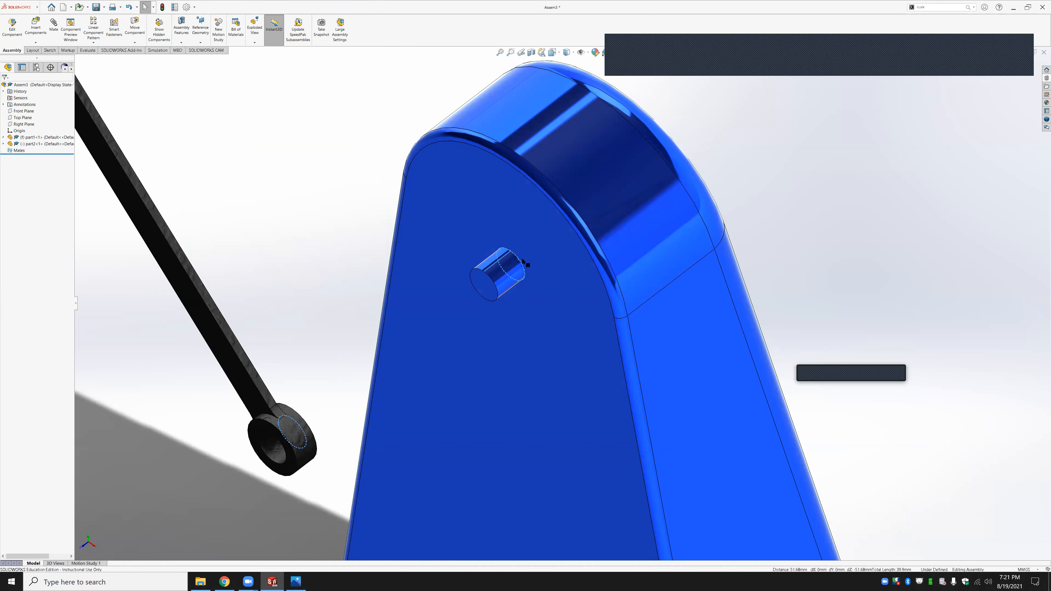
pyautogui.click(536, 256)
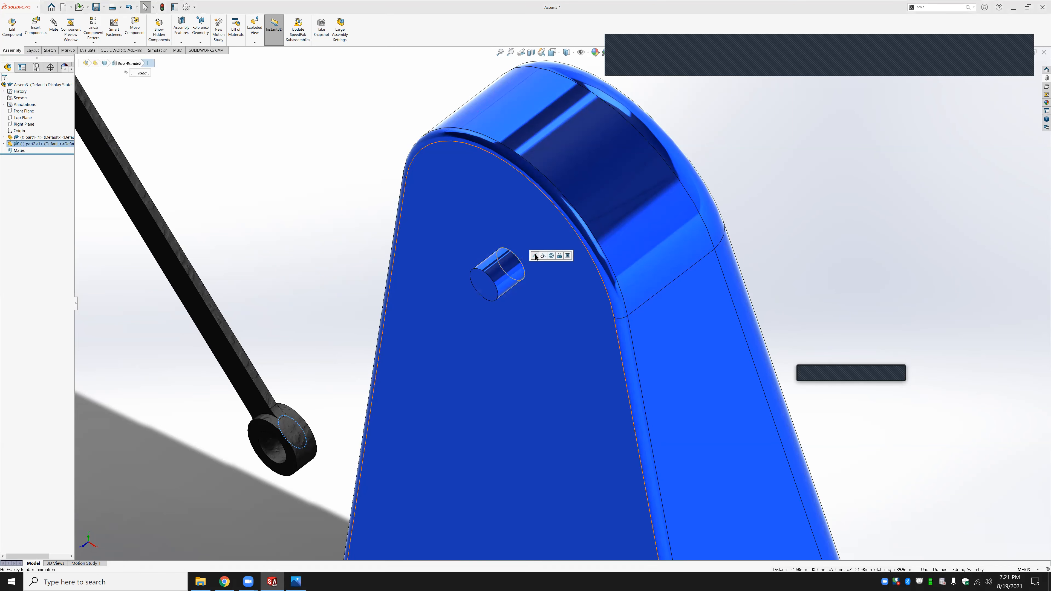
pyautogui.scroll(2, 436, 140)
pyautogui.moveTo(445, 138); pyautogui.dragTo(462, 269)
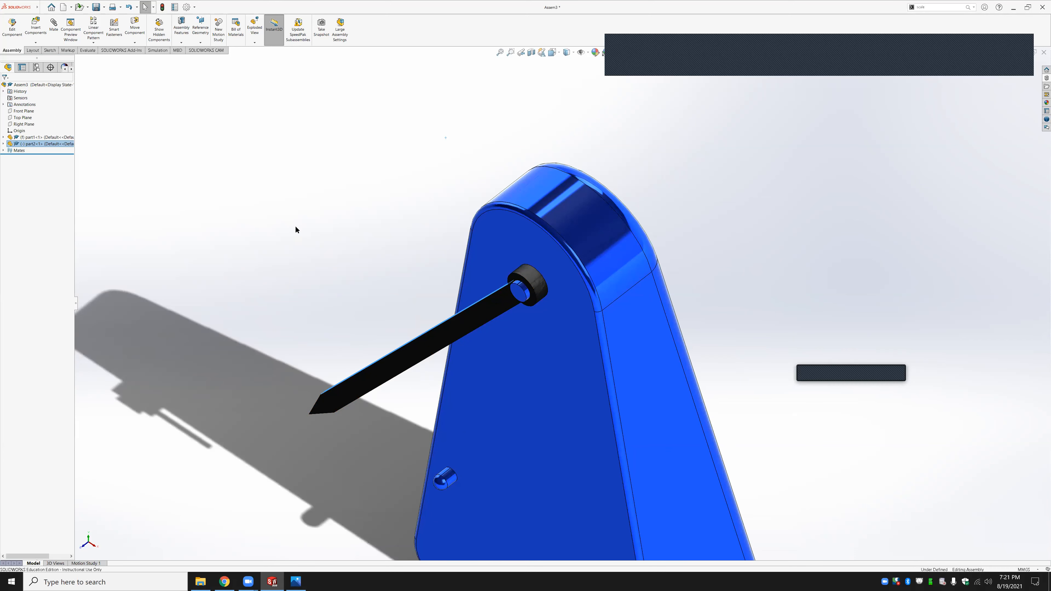
# Undo the needle's swing and the mate between the ring's back edge and the pin's base edge
pyautogui.hotkey('ctrl', 'z')
pyautogui.hotkey('shift', 'z')
pyautogui.hotkey('shift', 'z')
pyautogui.hotkey('shift', 'z')
pyautogui.hotkey('ctrl', 'z')
pyautogui.press('z')
pyautogui.press('z')
pyautogui.press('z')
# Try to mate the front circular edge of the needle's ring to the end edge of part1's upper pin
pyautogui.click(397, 395)
pyautogui.keyDown('ctrl'); pyautogui.click(523, 304); pyautogui.keyUp('ctrl')
pyautogui.click(540, 299)
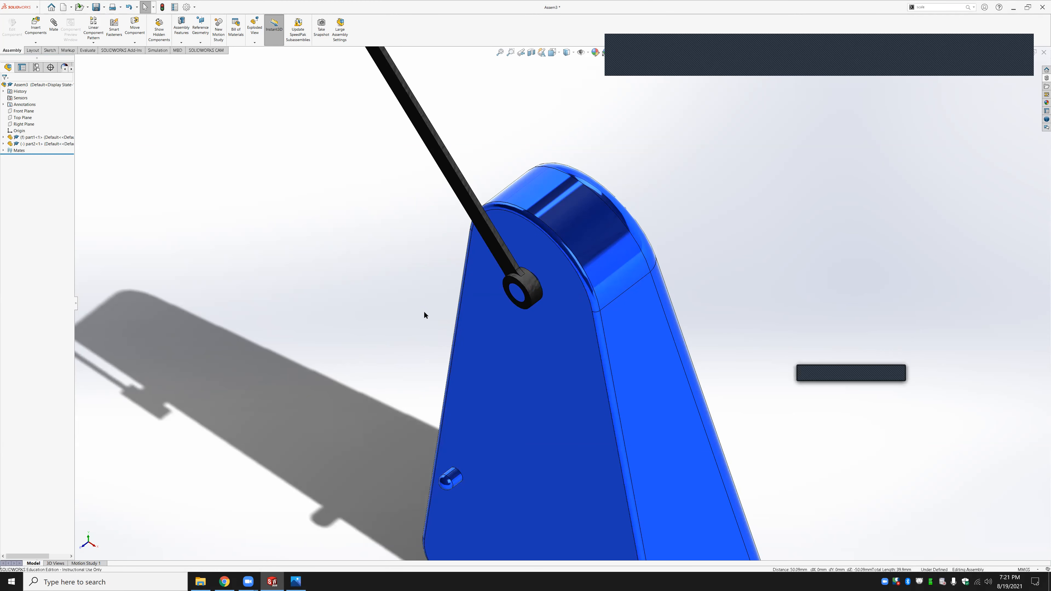
pyautogui.hotkey('ctrl', 'z')
pyautogui.press('z')
pyautogui.press('z')
pyautogui.press('z')
# Add a Concentric mate between the inner cylindrical face of the needle's ring and part1's upper pin
pyautogui.scroll(-3, 472, 328)
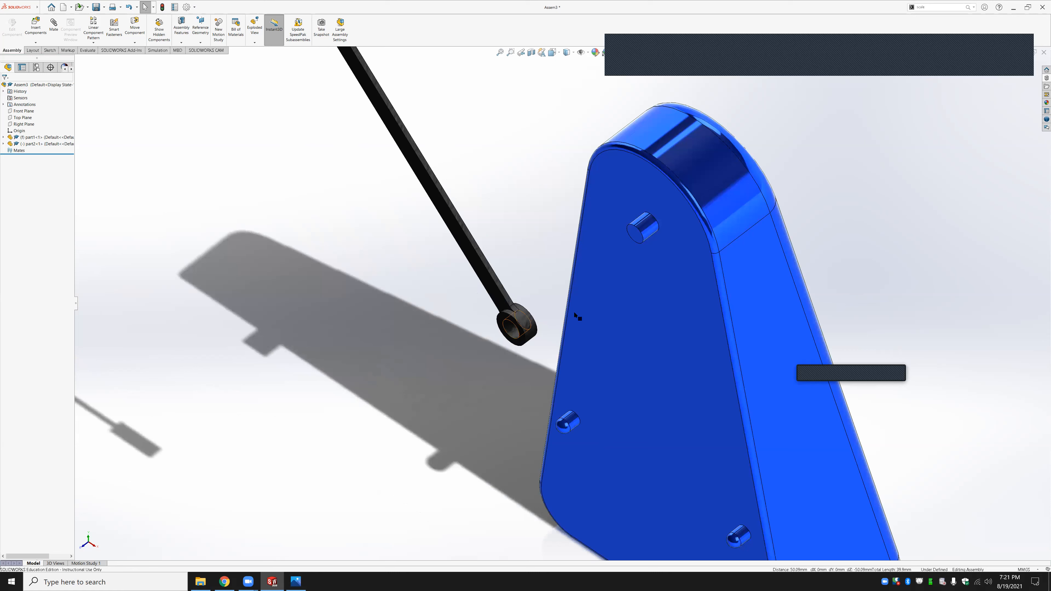
pyautogui.click(514, 329)
pyautogui.keyDown('ctrl'); pyautogui.click(646, 227); pyautogui.keyUp('ctrl')
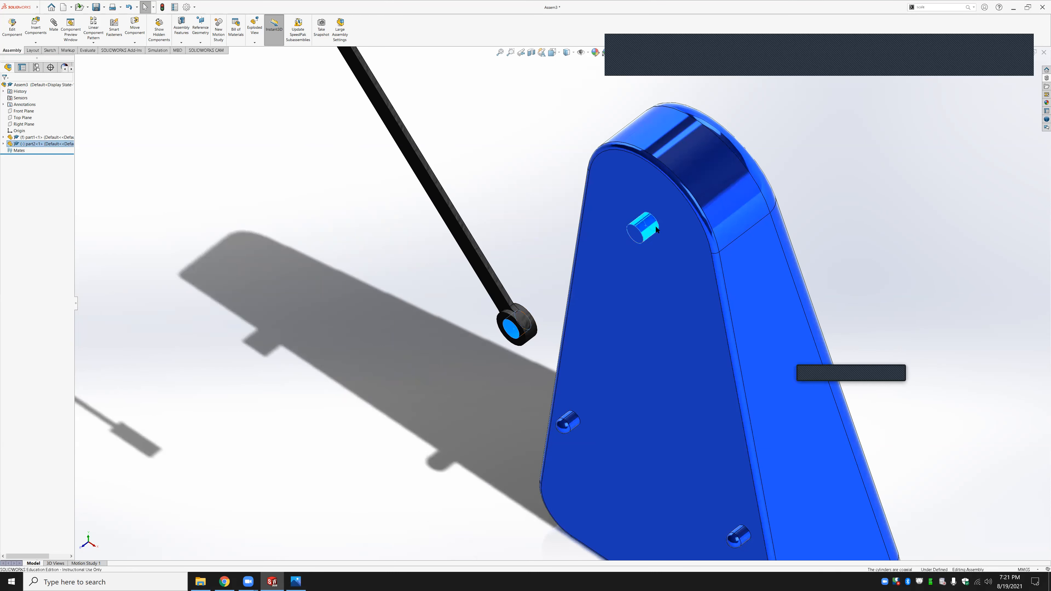
pyautogui.click(667, 226)
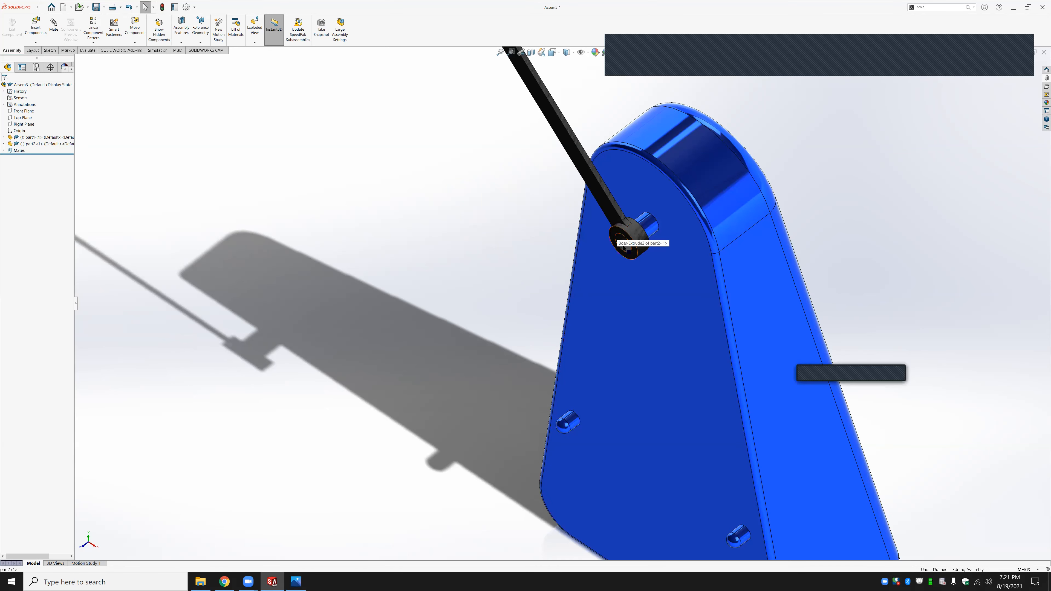
# Mate the faces of the needle's ring with part1's so the ring sits midway along the upper pin, clear of the front face
pyautogui.click(632, 269)
pyautogui.moveTo(633, 270); pyautogui.dragTo(628, 202, button='middle')
pyautogui.scroll(-4, 640, 202)
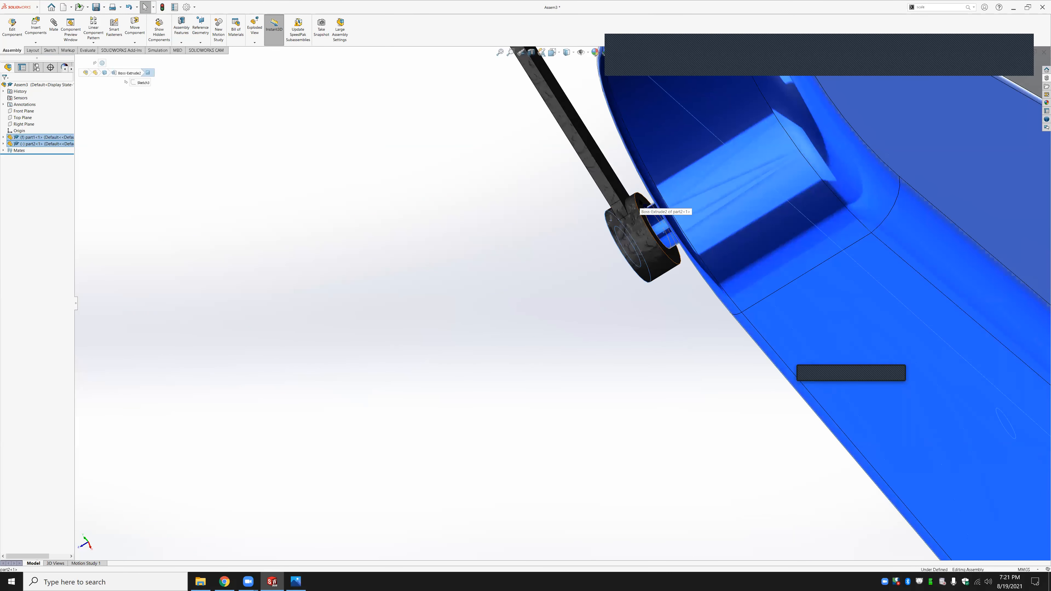
pyautogui.click(651, 209)
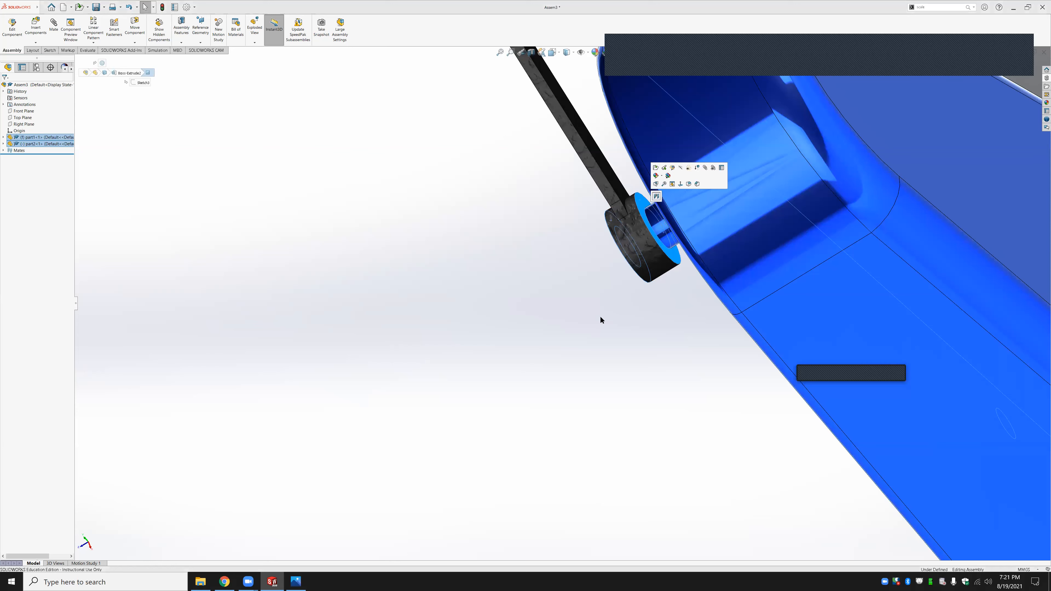
pyautogui.click(657, 197)
pyautogui.click(666, 197)
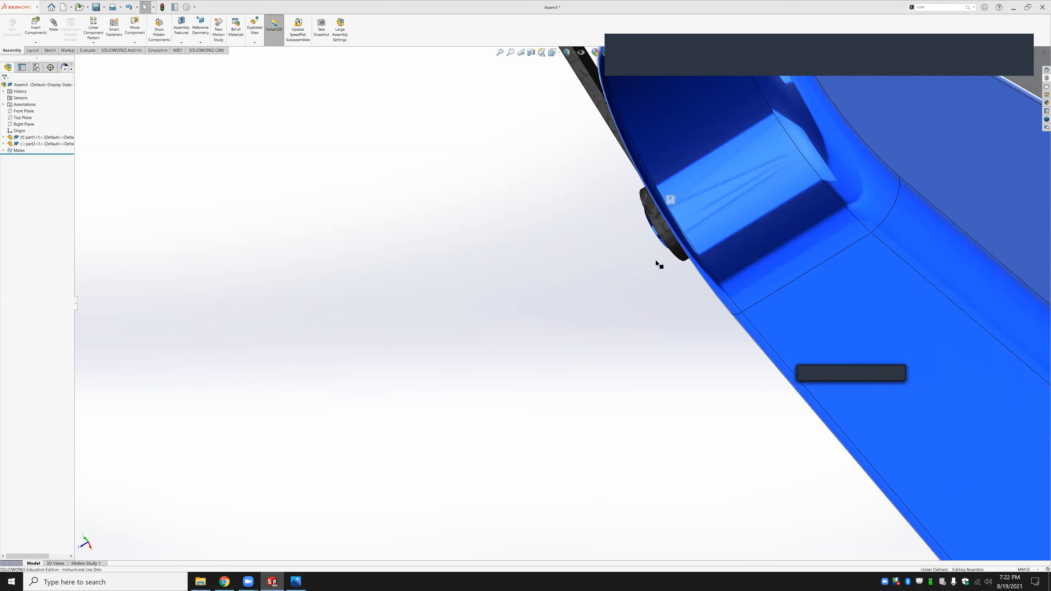
pyautogui.moveTo(554, 295); pyautogui.dragTo(678, 291, button='middle')
pyautogui.moveTo(695, 239); pyautogui.dragTo(685, 339, button='middle')
pyautogui.scroll(6, 645, 334)
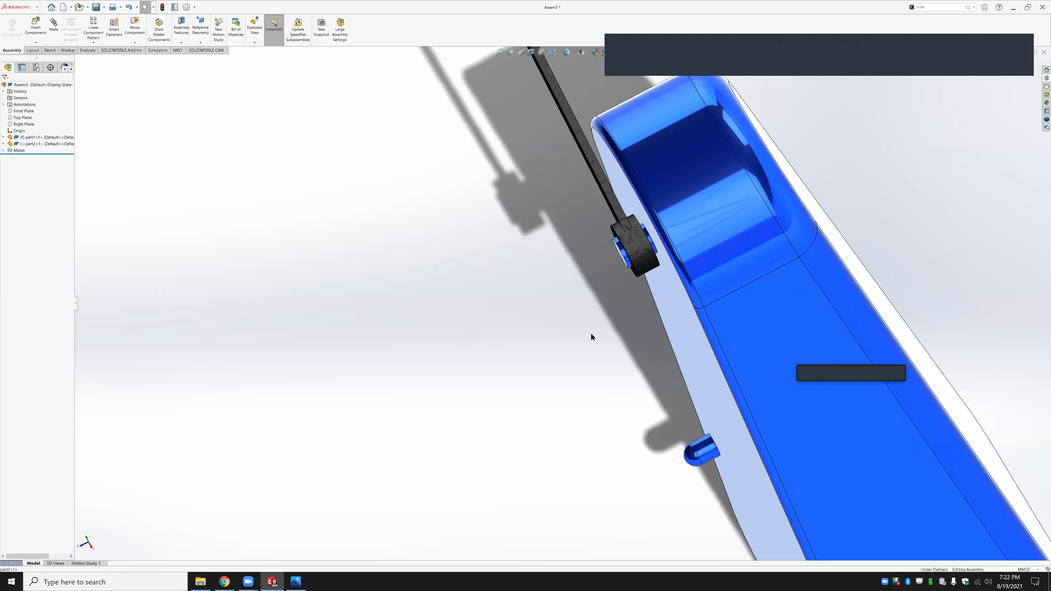
pyautogui.scroll(-3, 613, 286)
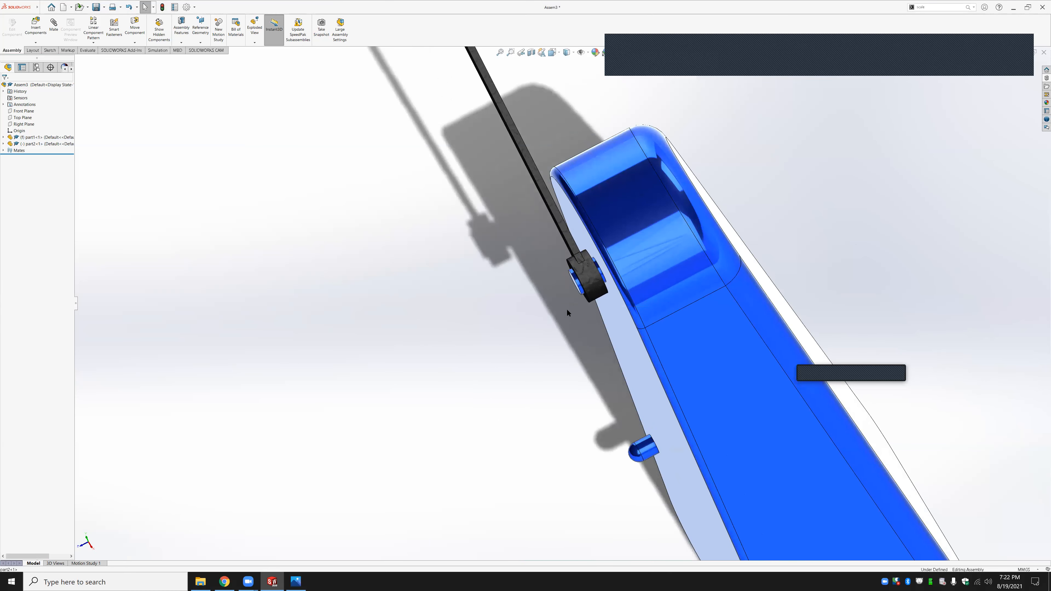
pyautogui.scroll(2, 568, 313)
pyautogui.scroll(2, 534, 232)
# Swing the needle down over part1's front face so its tip points between the two stop pins
pyautogui.moveTo(534, 232); pyautogui.dragTo(546, 475)
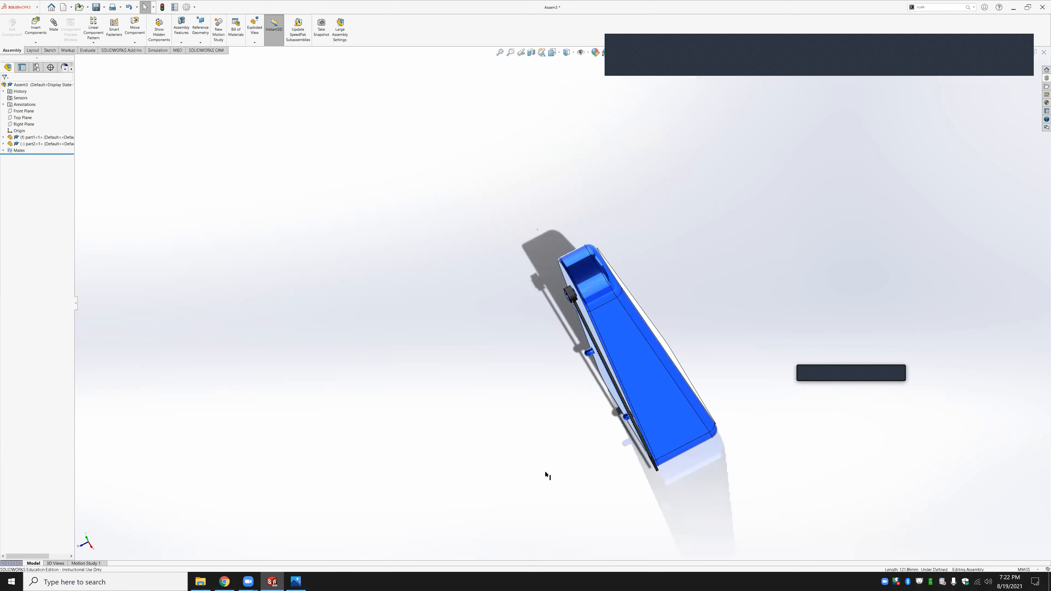
pyautogui.moveTo(577, 427); pyautogui.dragTo(626, 391, button='middle')
pyautogui.moveTo(624, 389); pyautogui.dragTo(565, 373)
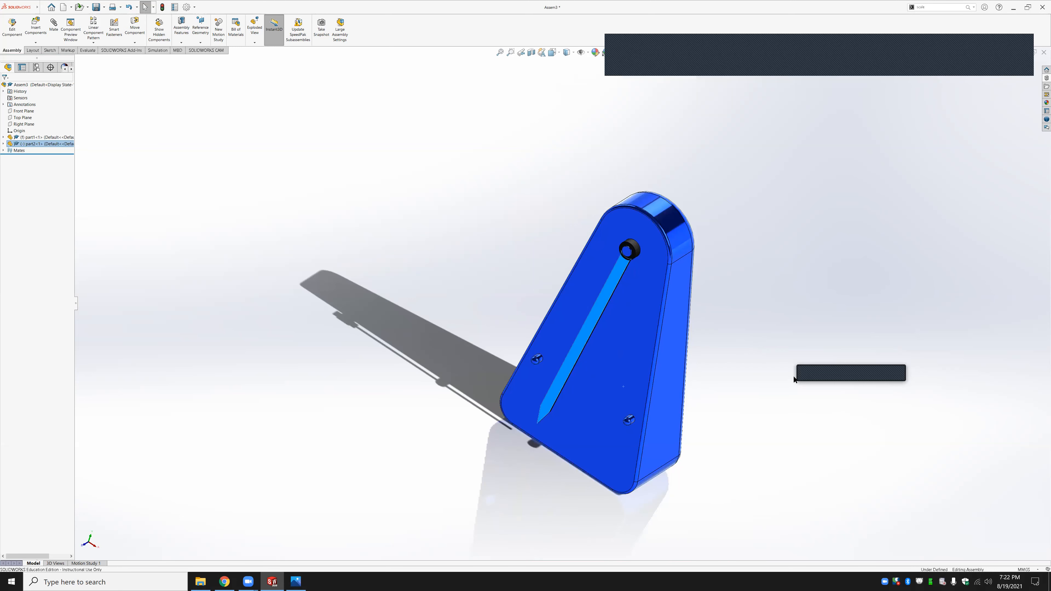
pyautogui.click(760, 393)
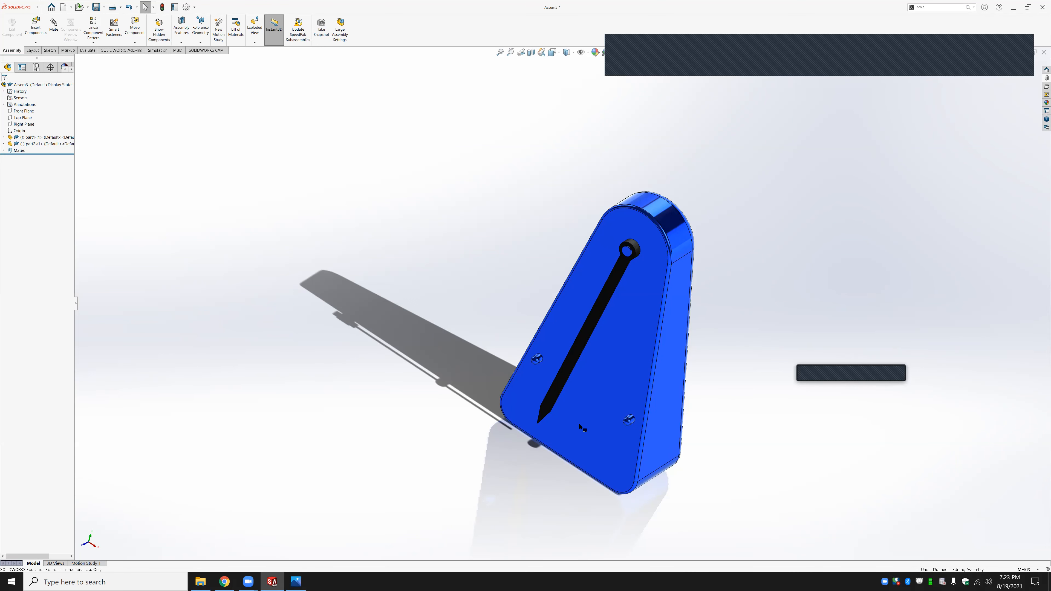
# Swing the needle close to one stop pin and orient the view normal to part1's front face
pyautogui.moveTo(523, 355); pyautogui.dragTo(612, 399, button='middle')
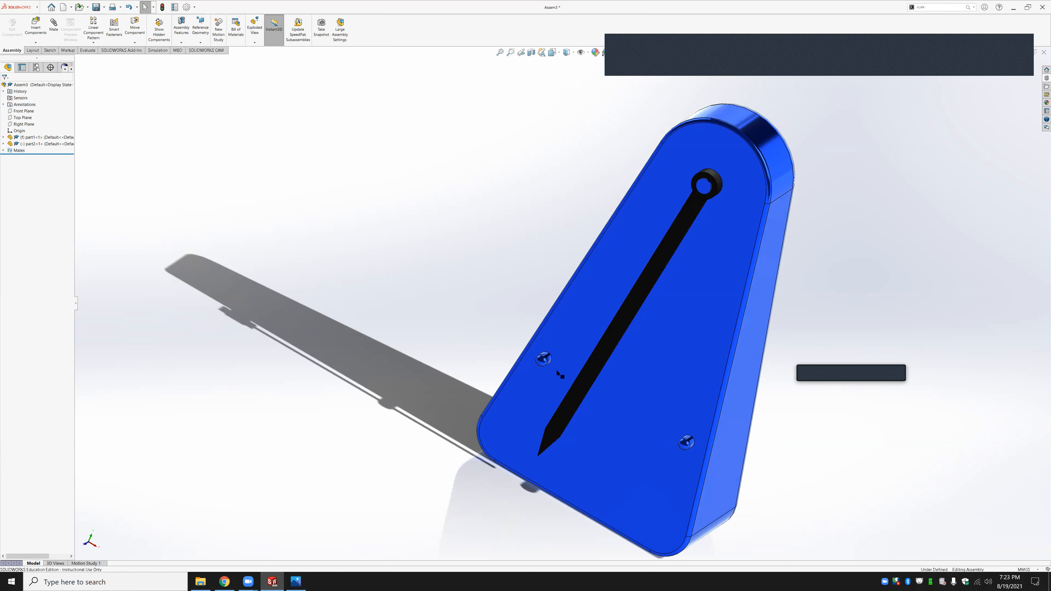
pyautogui.scroll(2, 443, 333)
pyautogui.scroll(2, 443, 333)
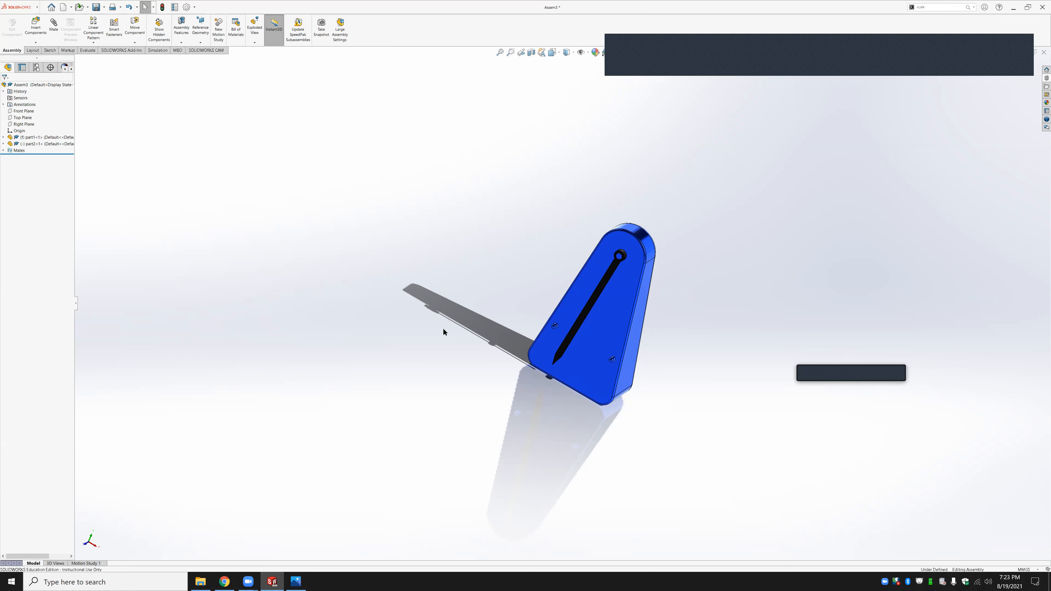
pyautogui.scroll(-3, 588, 354)
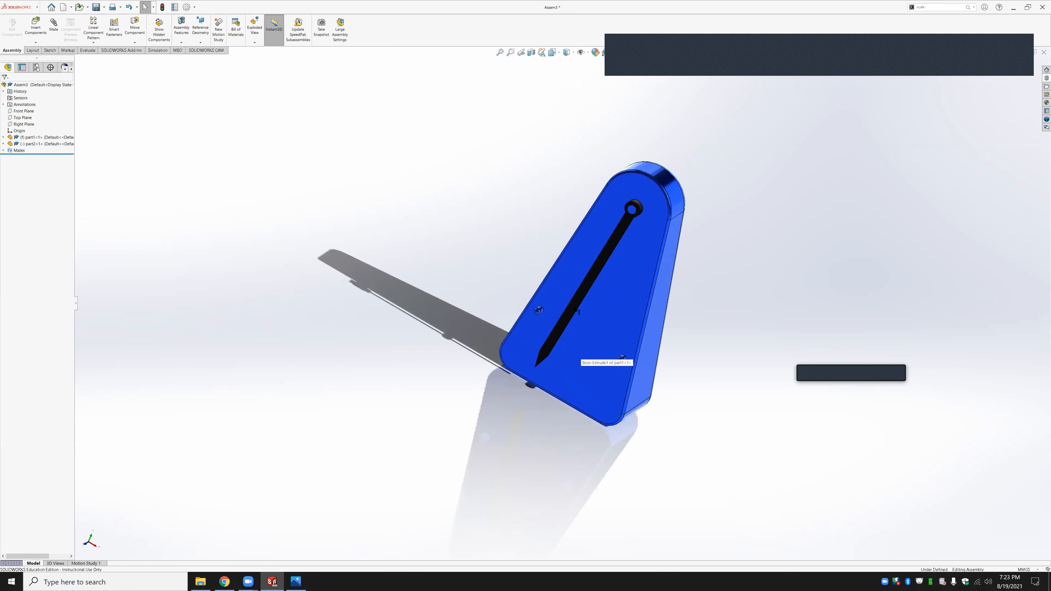
pyautogui.moveTo(573, 308); pyautogui.dragTo(540, 314)
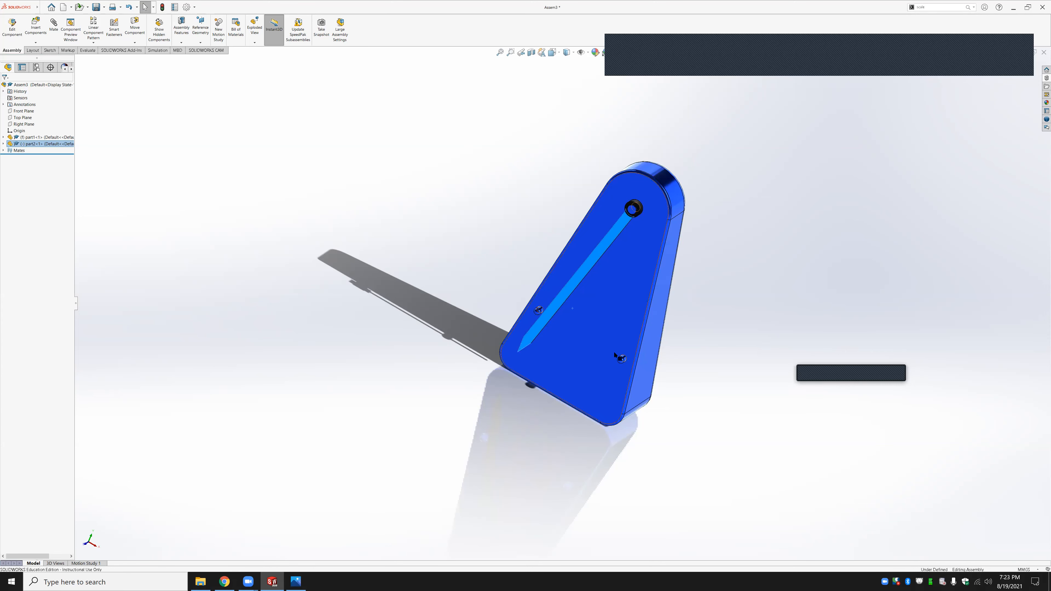
pyautogui.scroll(-5, 608, 361)
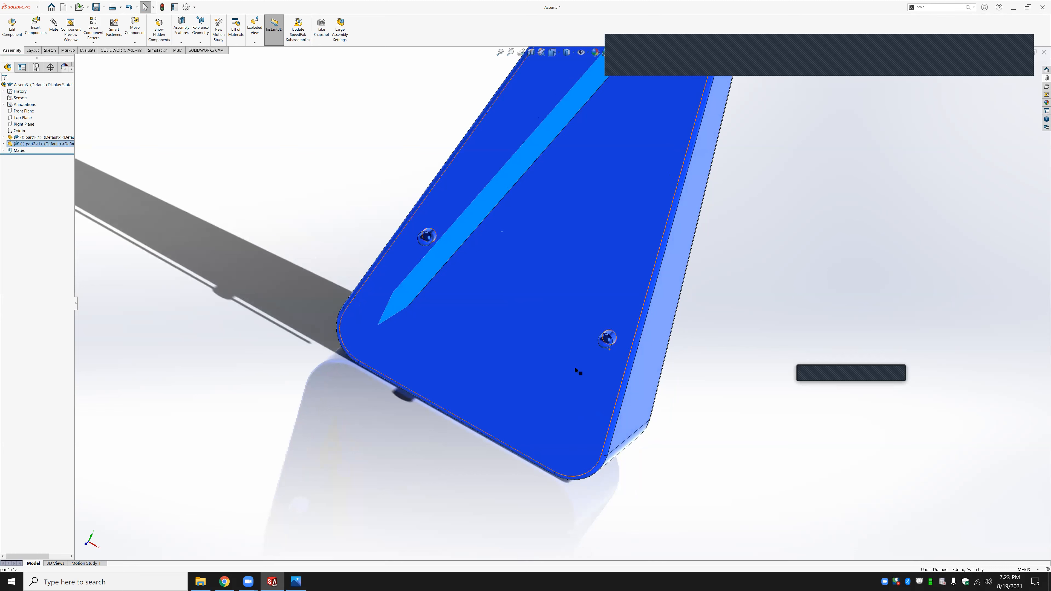
pyautogui.scroll(4, 577, 369)
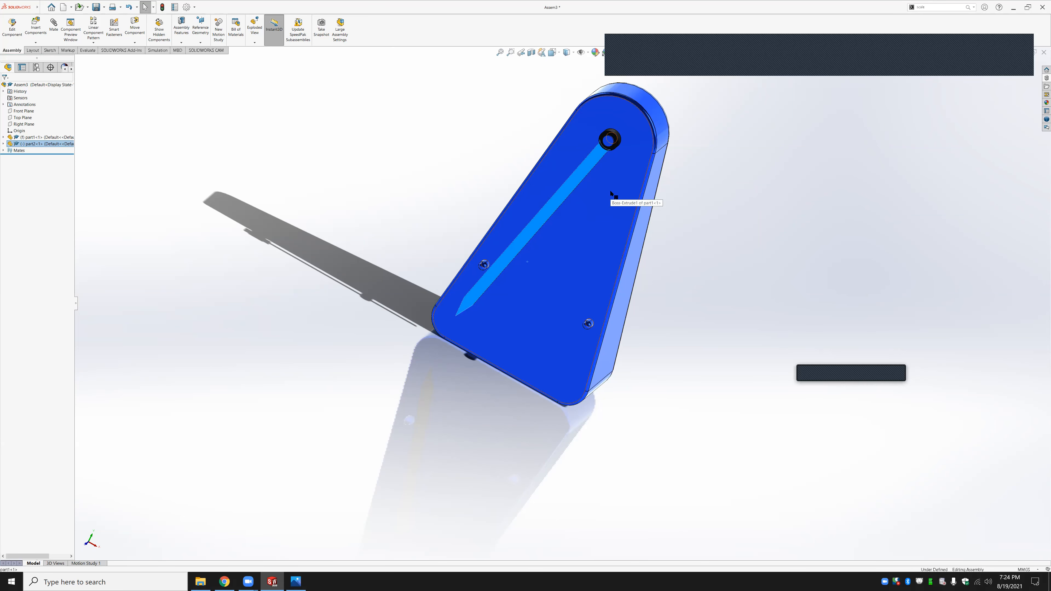
pyautogui.click(590, 247)
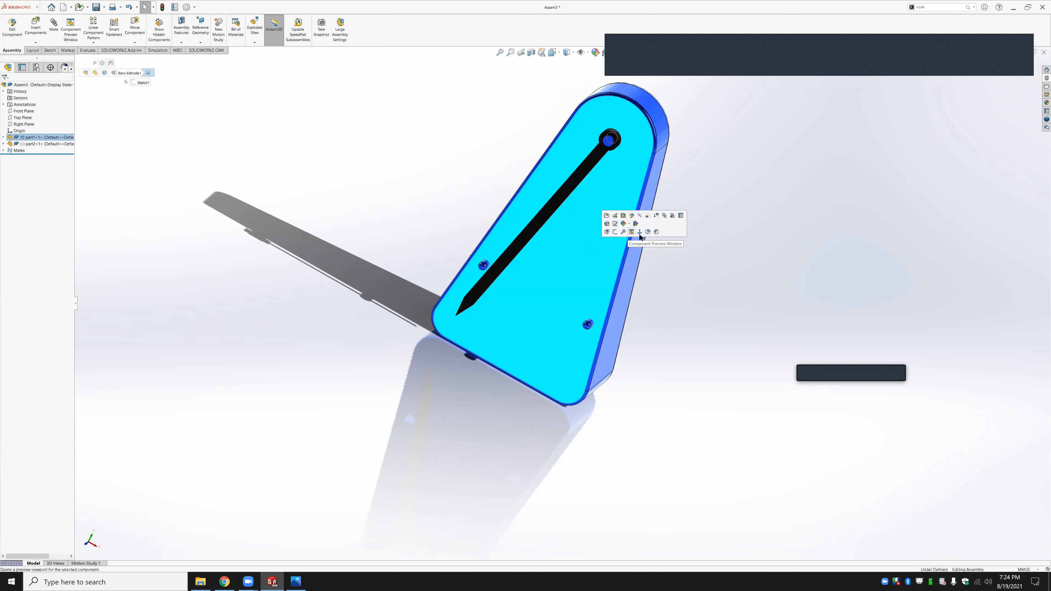
pyautogui.click(640, 232)
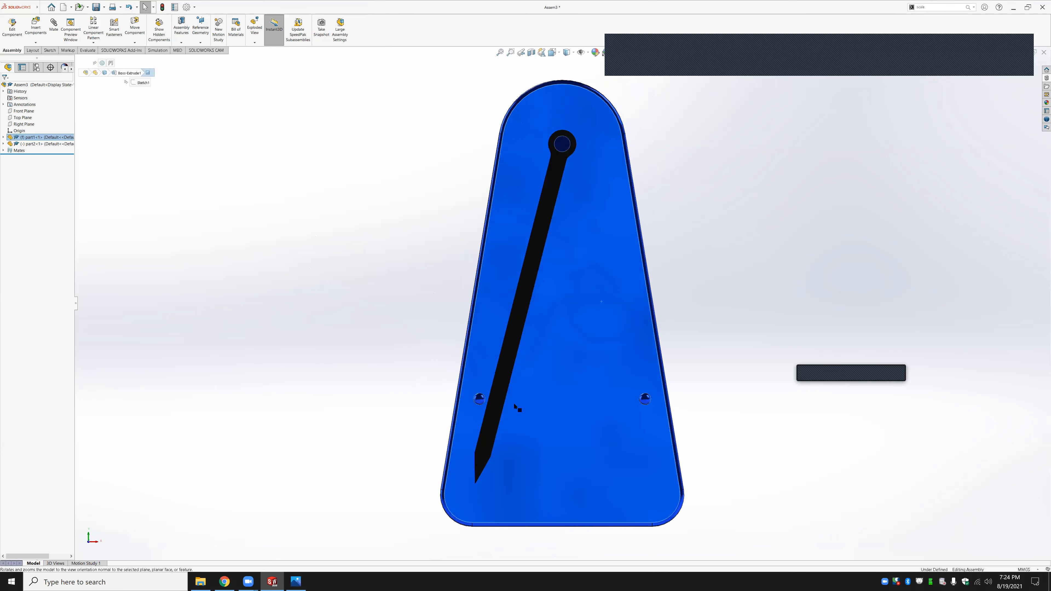
# Sketch two lines on part1's front face, about 107 and 108 mm long, from the upper pin's centre area to the inner sides of the two stop pins
pyautogui.scroll(-2, 508, 408)
pyautogui.press('l')
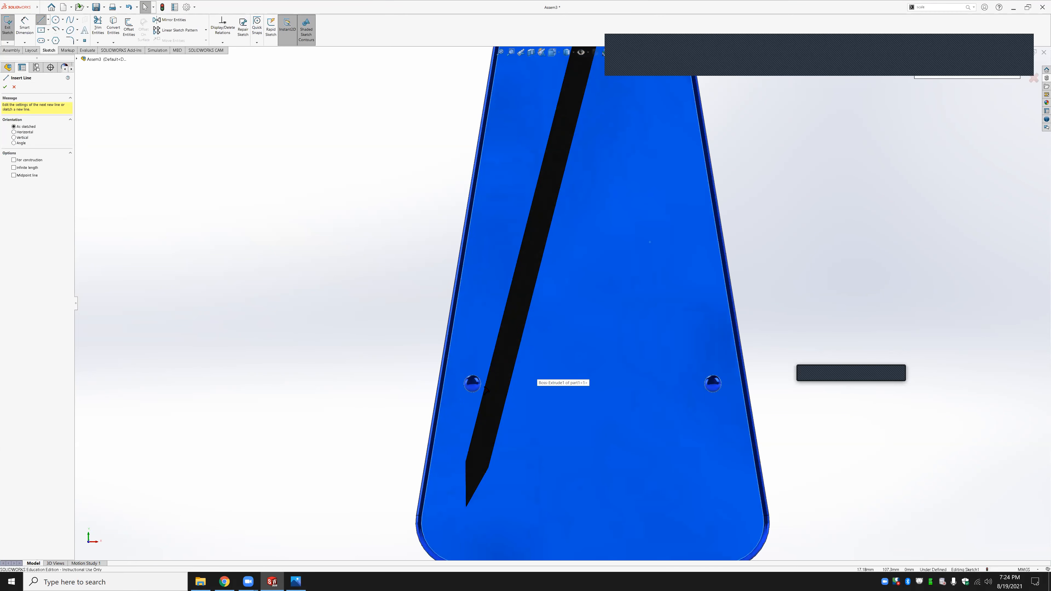
pyautogui.click(472, 383)
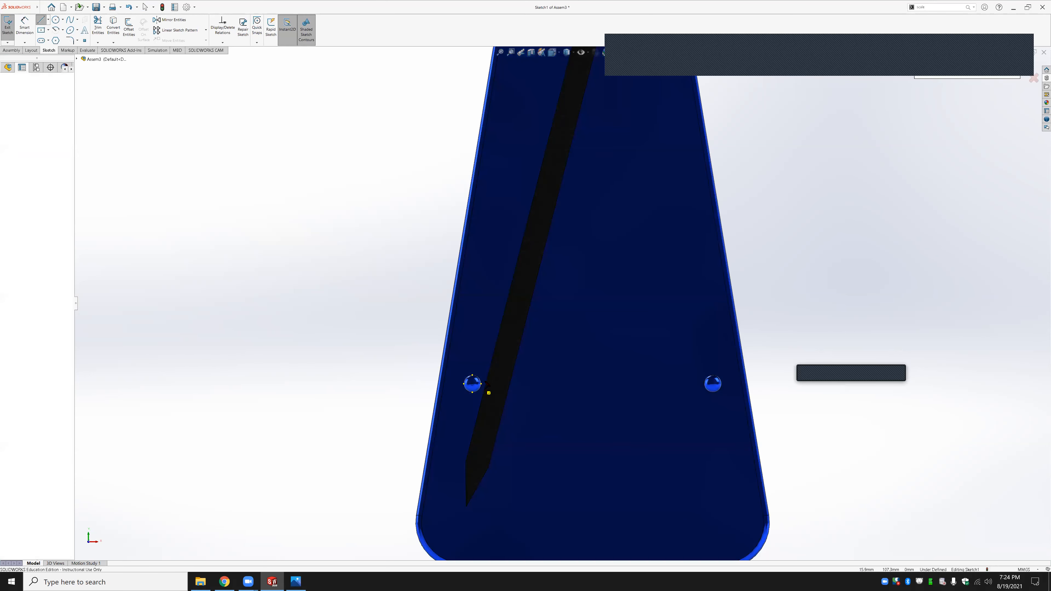
pyautogui.scroll(3, 496, 368)
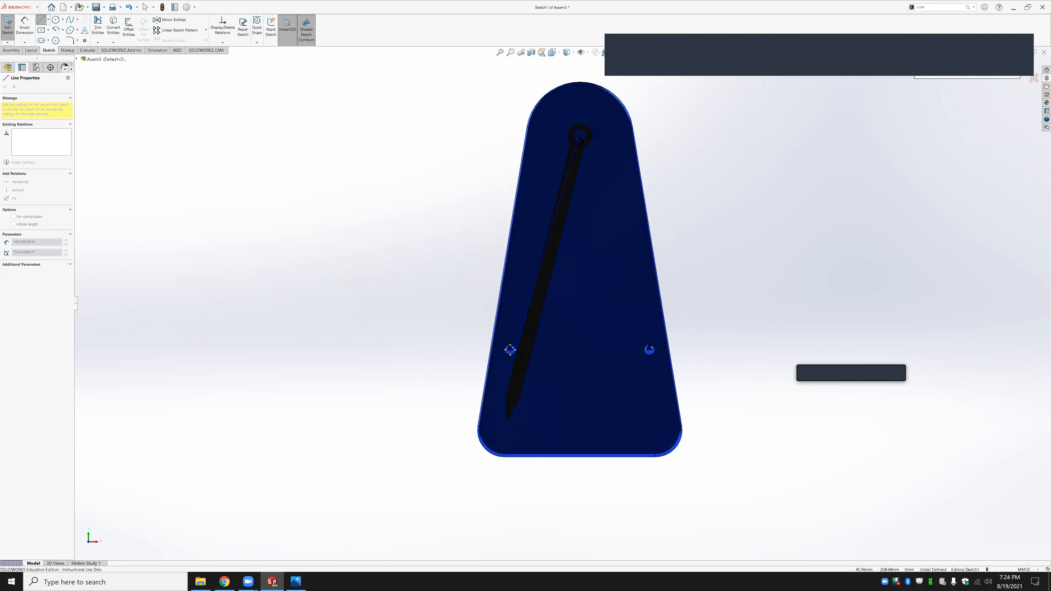
pyautogui.click(580, 138)
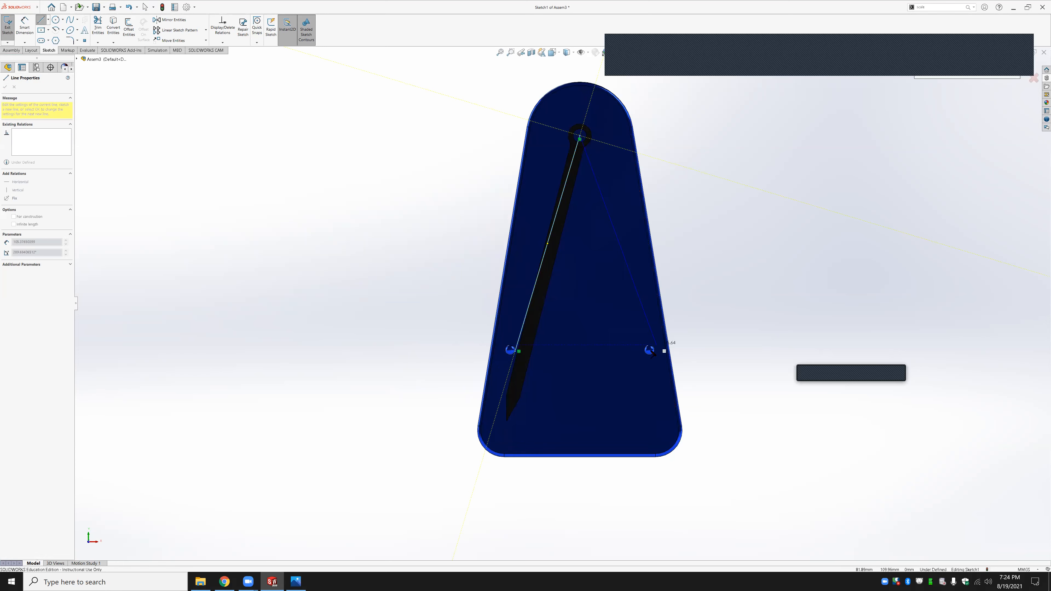
pyautogui.scroll(-4, 650, 351)
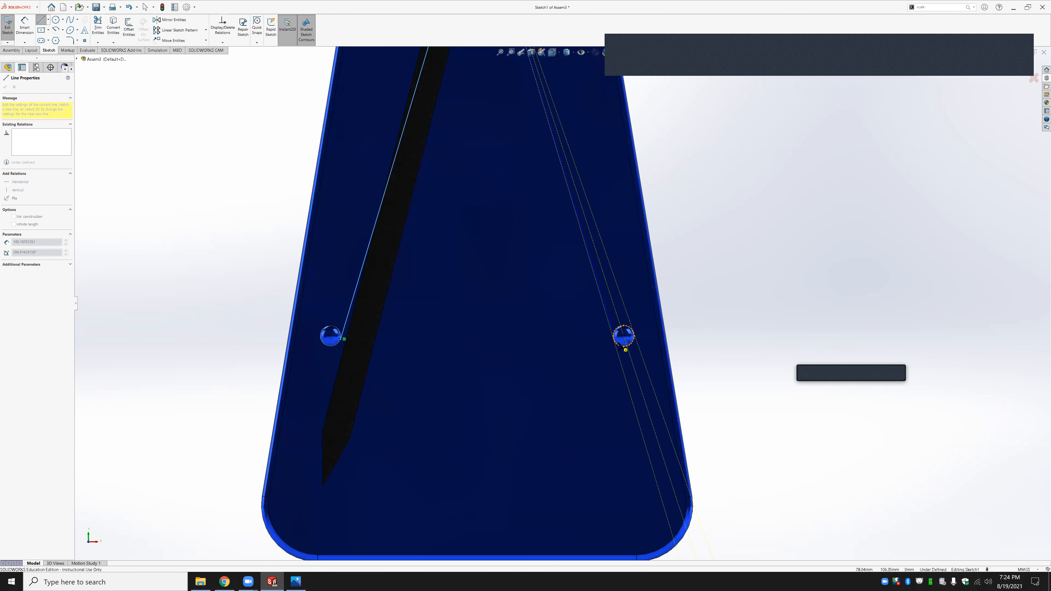
pyautogui.click(621, 346)
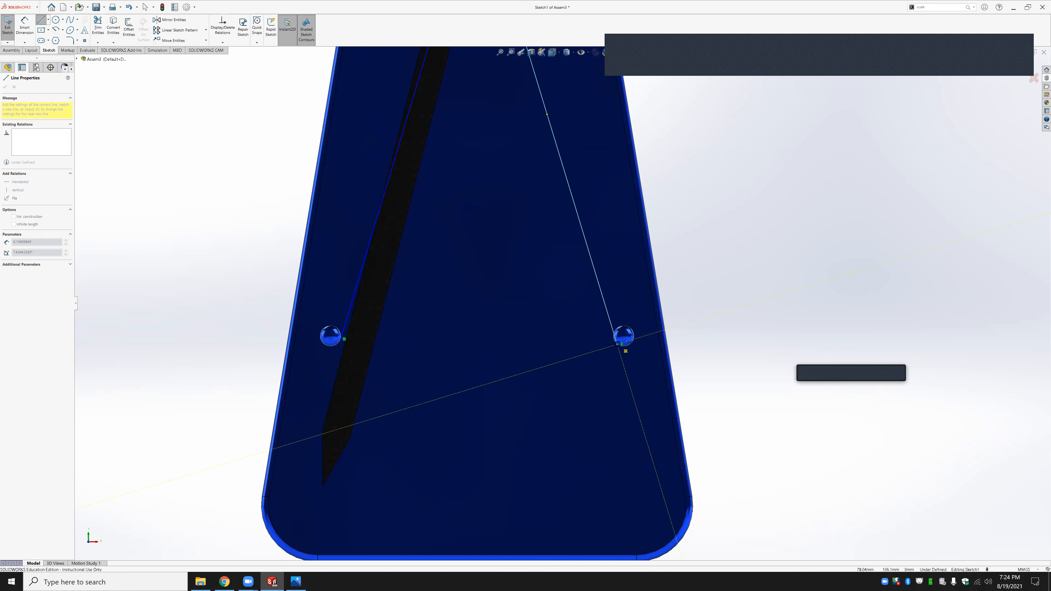
pyautogui.press('Escape')
# Add a Tangent relation between the second sketched line and the circular edge of the stop pin farther from the needle
pyautogui.scroll(-3, 295, 366)
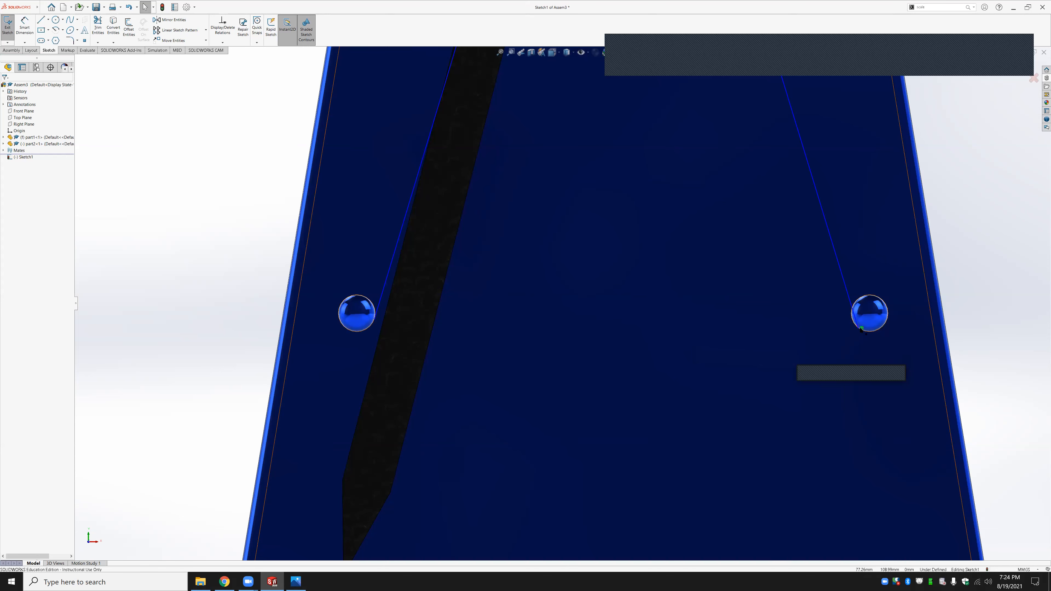
pyautogui.click(854, 319)
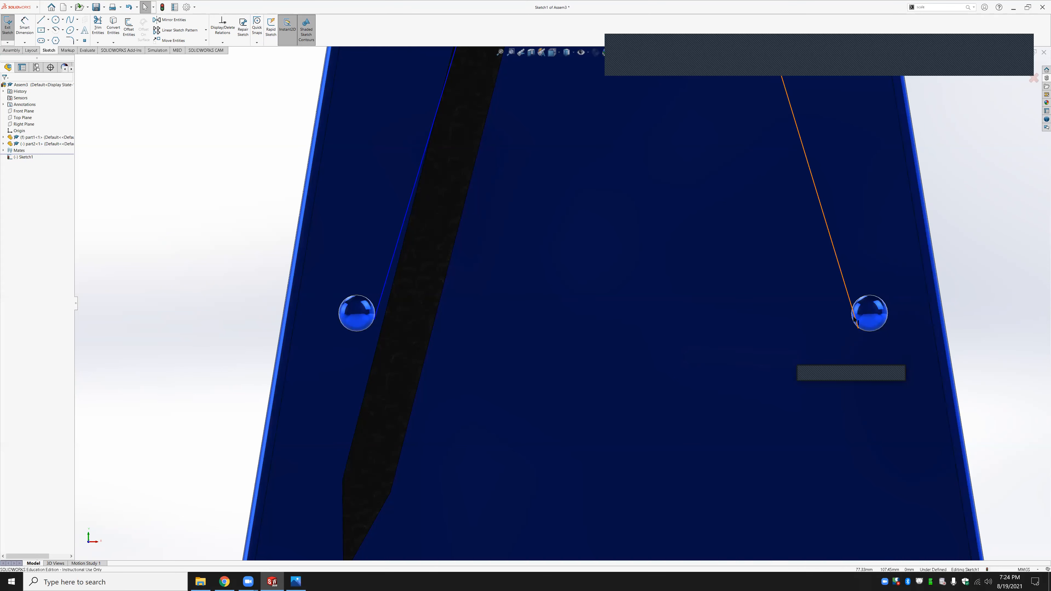
pyautogui.keyDown('ctrl'); pyautogui.click(864, 330); pyautogui.keyUp('ctrl')
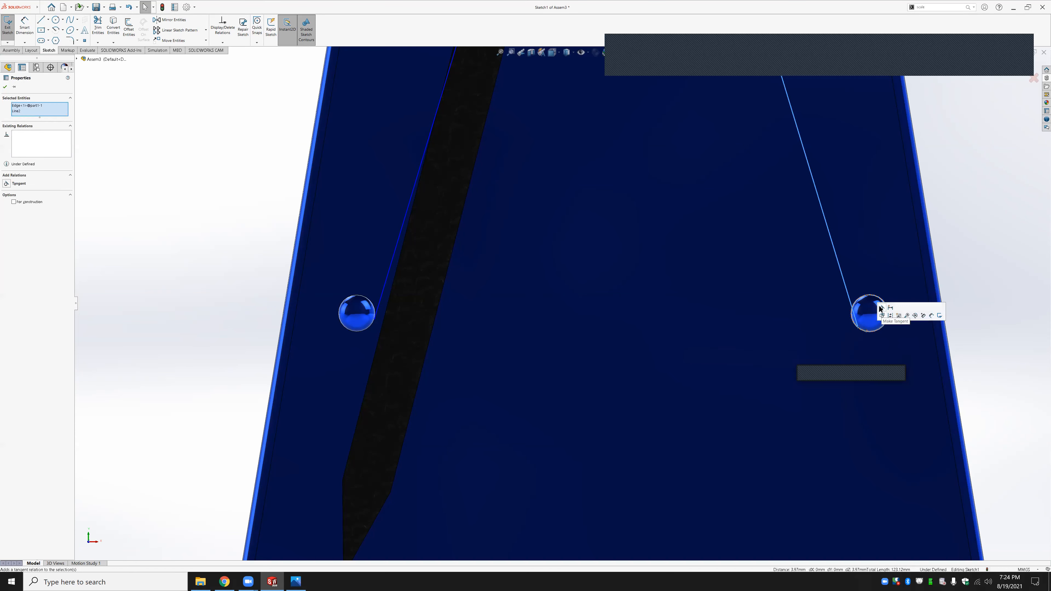
pyautogui.click(881, 309)
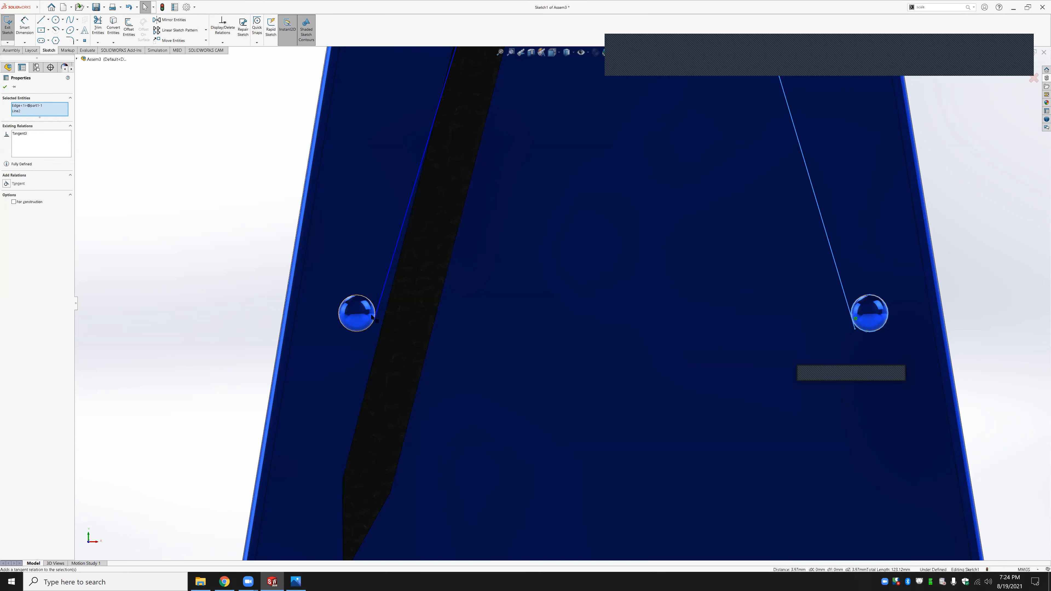
# Make the other sketched line tangent to the circular edge of the stop pin beside the needle
pyautogui.scroll(-3, 415, 299)
pyautogui.click(417, 301)
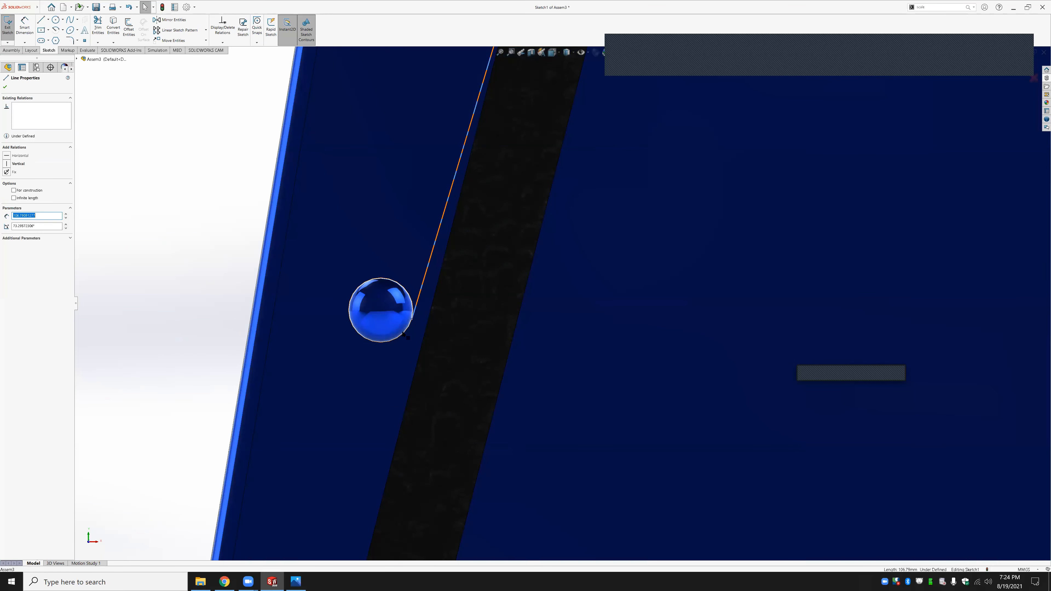
pyautogui.keyDown('ctrl'); pyautogui.click(404, 335); pyautogui.keyUp('ctrl')
pyautogui.keyDown('ctrl'); pyautogui.click(403, 328); pyautogui.keyUp('ctrl')
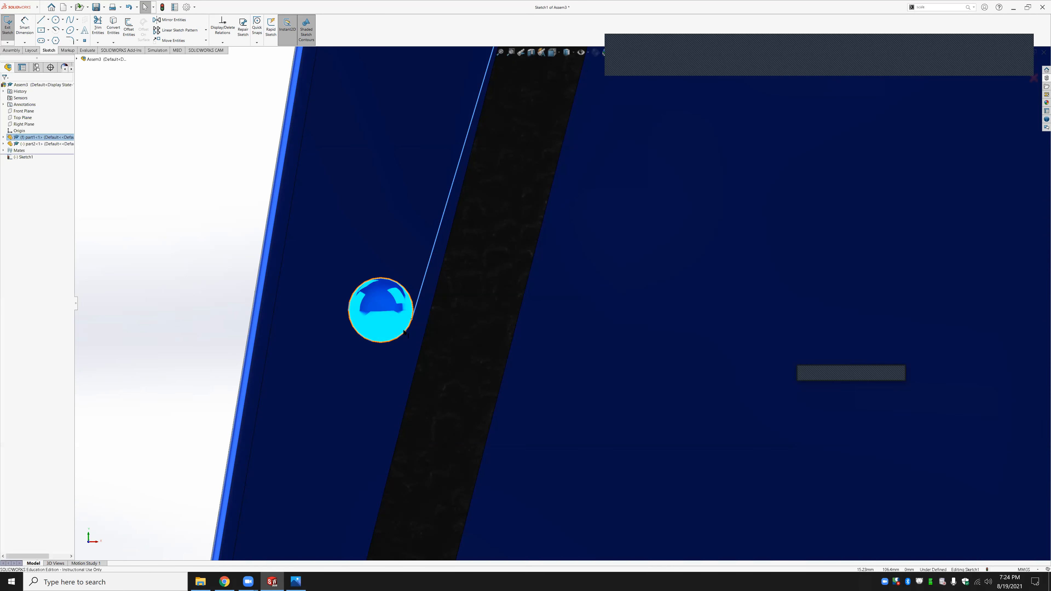
pyautogui.keyDown('ctrl'); pyautogui.click(401, 324); pyautogui.keyUp('ctrl')
pyautogui.keyDown('ctrl'); pyautogui.click(407, 329); pyautogui.keyUp('ctrl')
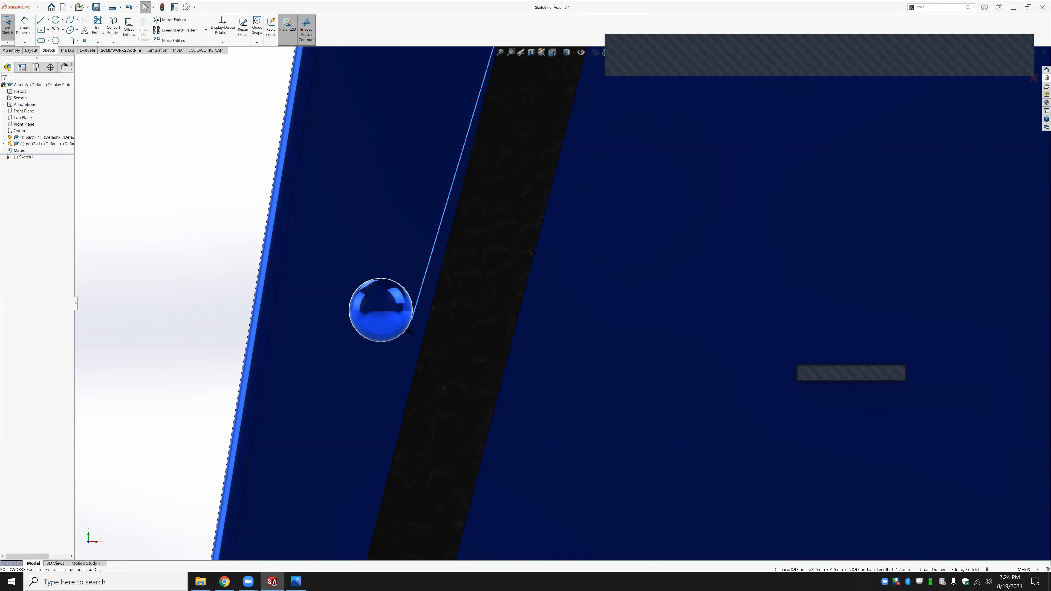
pyautogui.keyDown('ctrl'); pyautogui.click(410, 298); pyautogui.keyUp('ctrl')
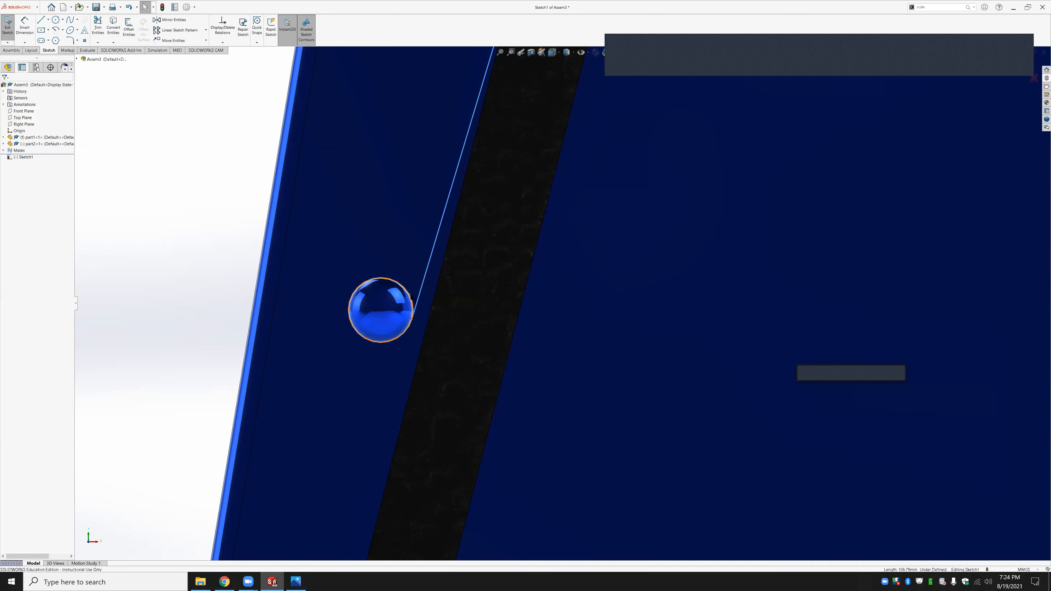
pyautogui.click(428, 272)
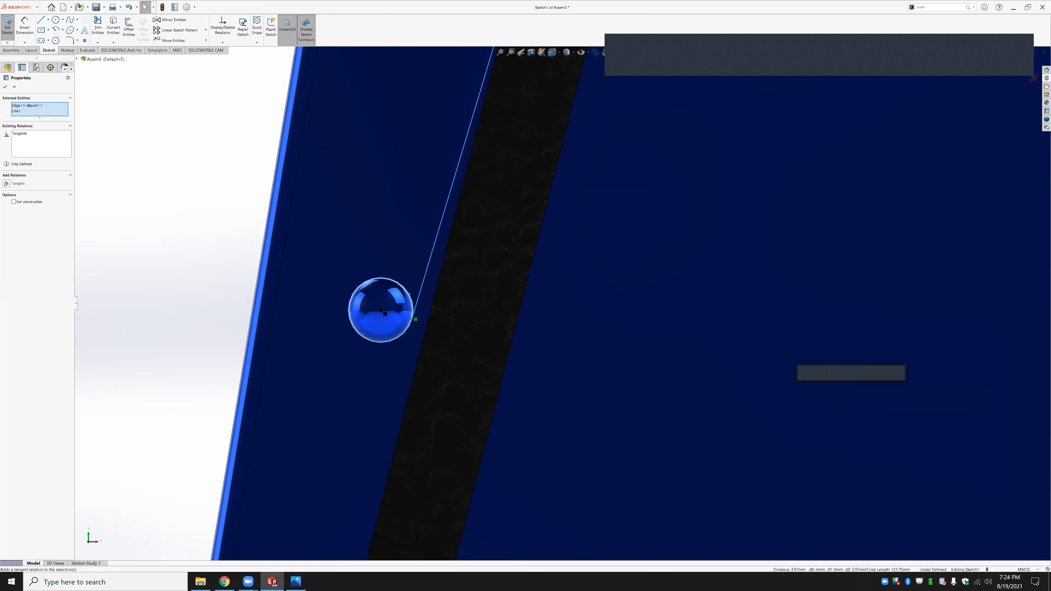
pyautogui.scroll(6, 455, 192)
pyautogui.click(455, 192)
pyautogui.scroll(4, 517, 170)
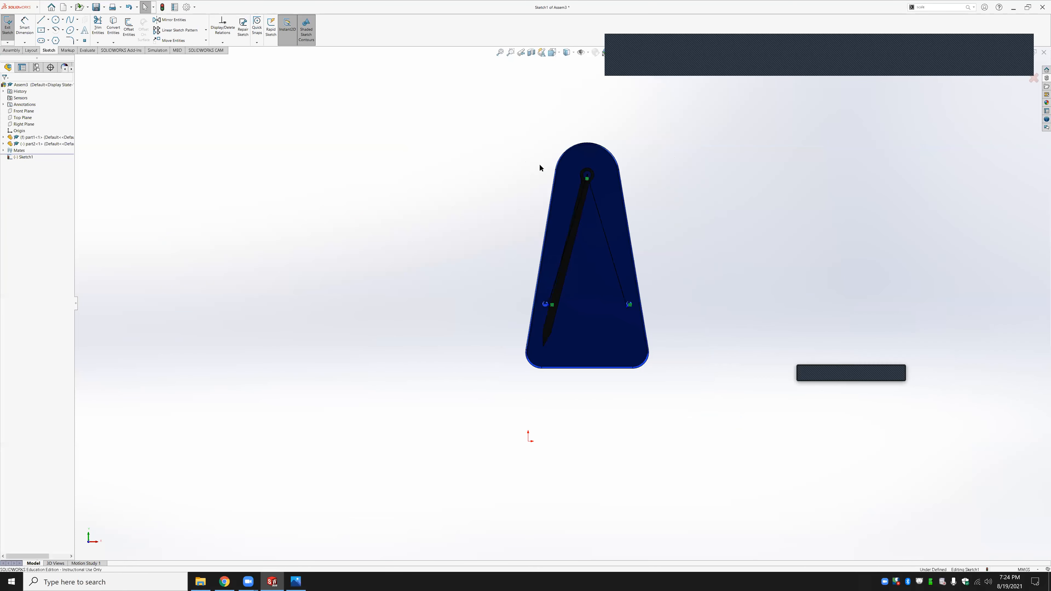
# Dimension the angle between the two sketched lines to measure the needle's swing range between the stop pins
pyautogui.scroll(-4, 539, 163)
pyautogui.click(24, 23)
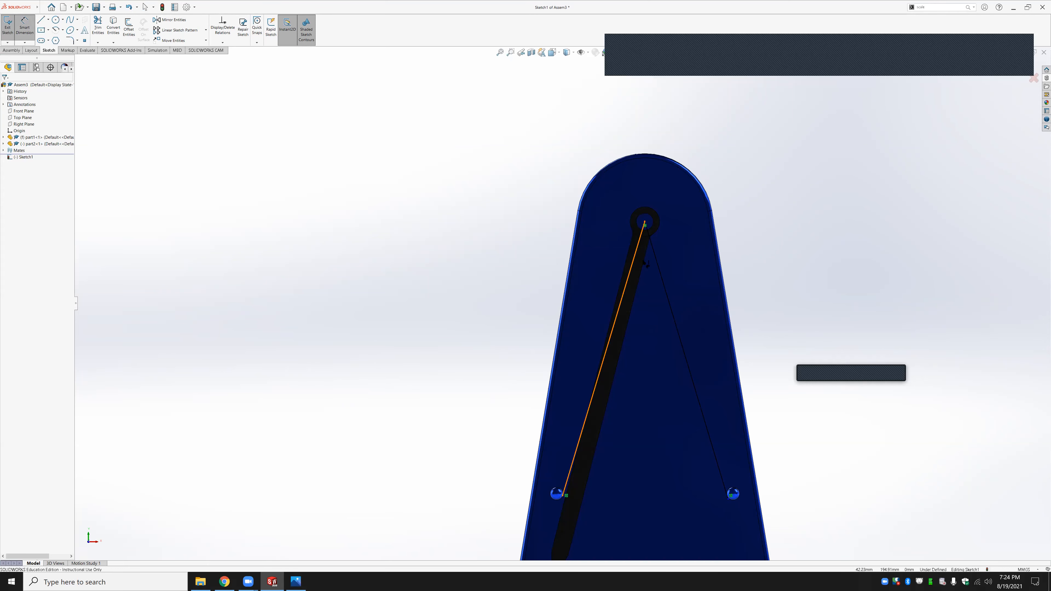
pyautogui.click(635, 265)
pyautogui.click(659, 265)
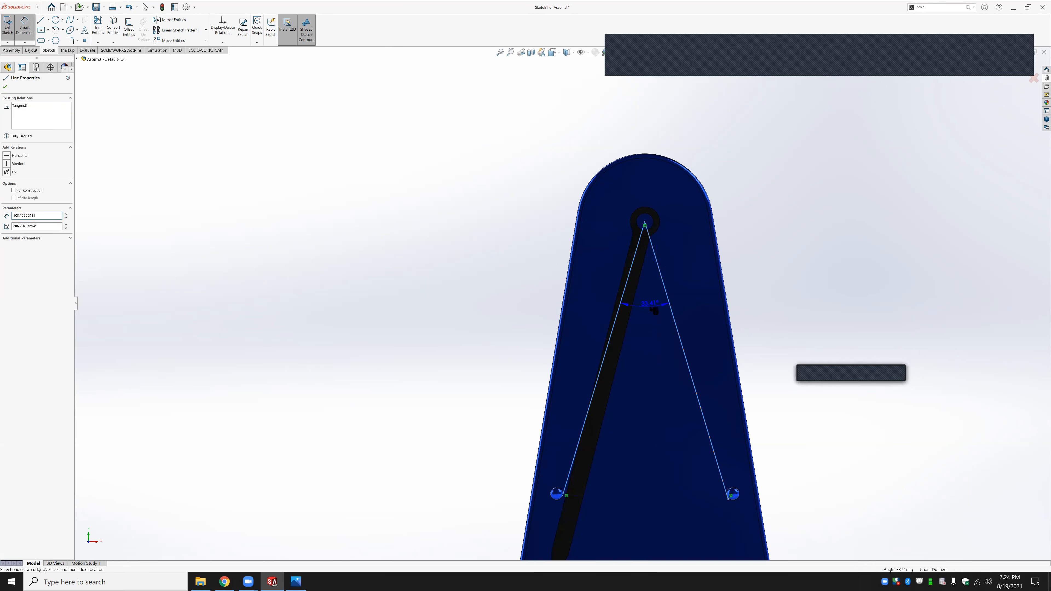
pyautogui.click(650, 306)
pyautogui.click(563, 287)
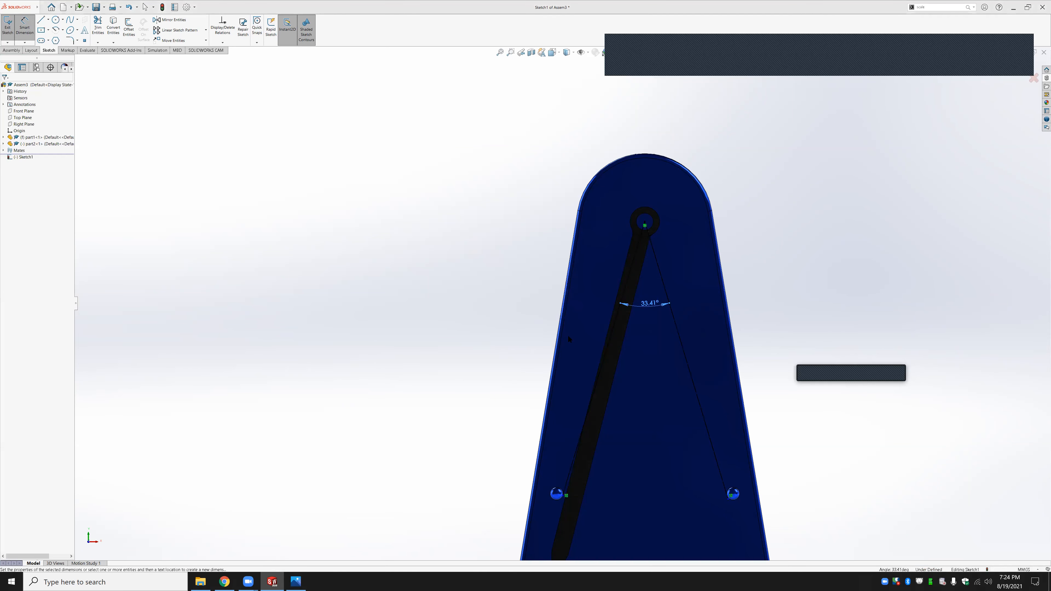
pyautogui.press('Escape')
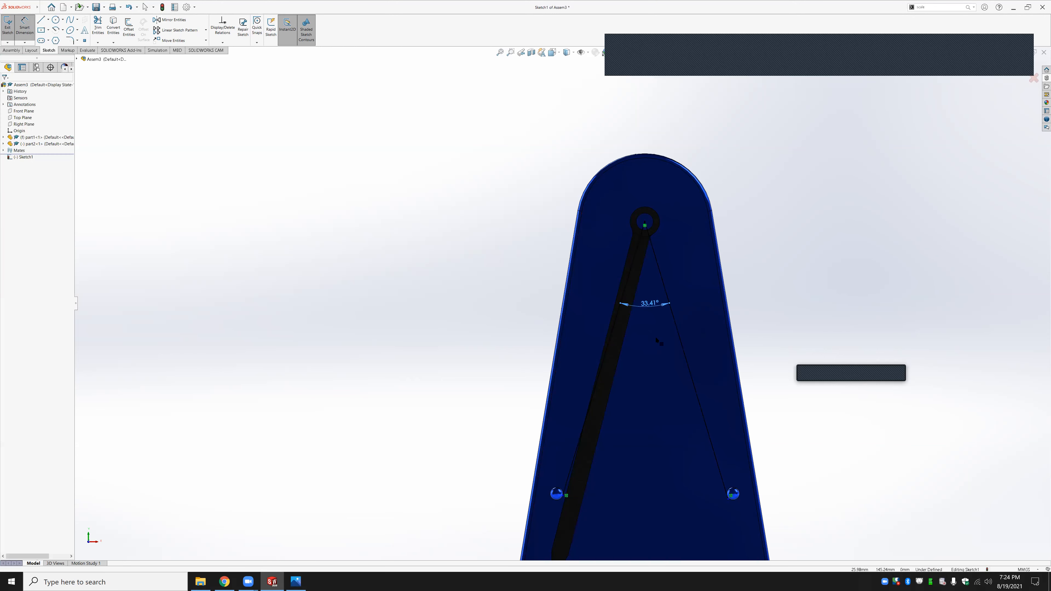
# Examine the angle between the tangent lines and how the needle's long edges and tip sit relative to the stop pins
pyautogui.scroll(-3, 652, 337)
pyautogui.scroll(4, 652, 338)
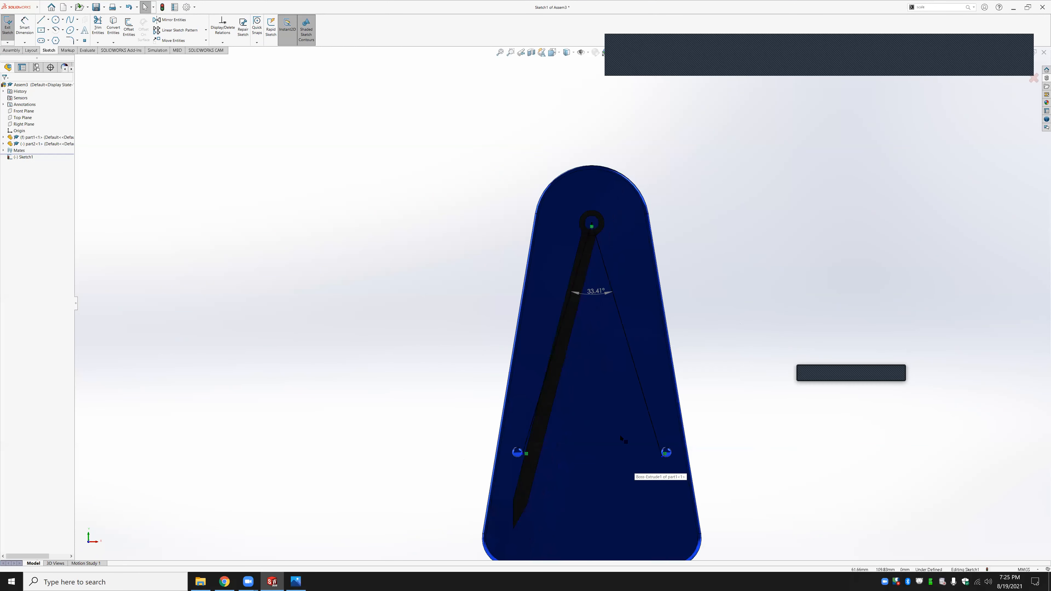
pyautogui.scroll(-2, 621, 439)
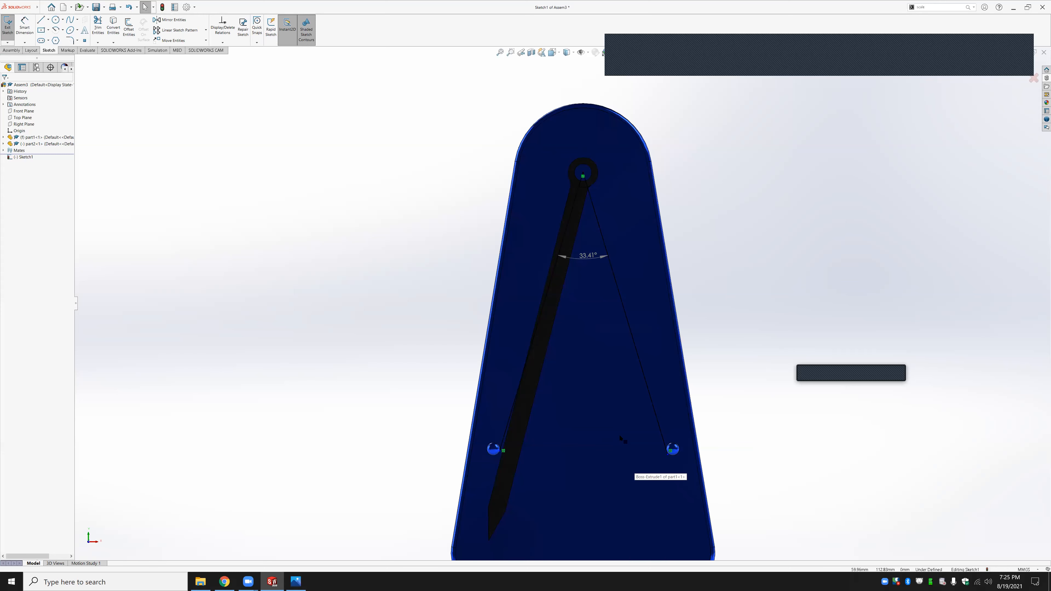
pyautogui.scroll(-2, 620, 438)
pyautogui.scroll(-3, 620, 438)
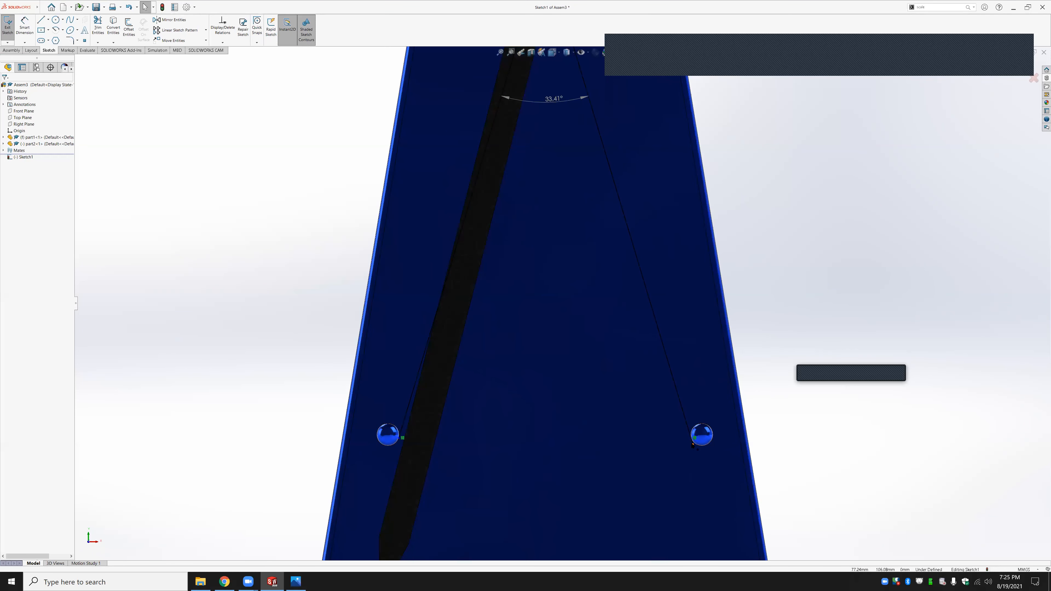
pyautogui.scroll(2, 596, 448)
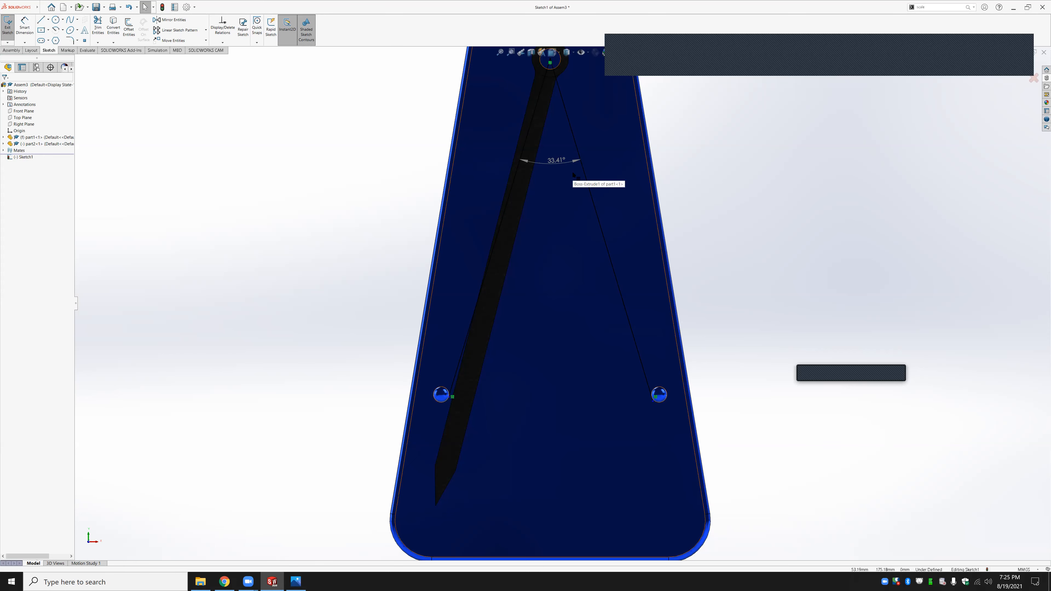
pyautogui.scroll(2, 561, 179)
pyautogui.scroll(-3, 557, 151)
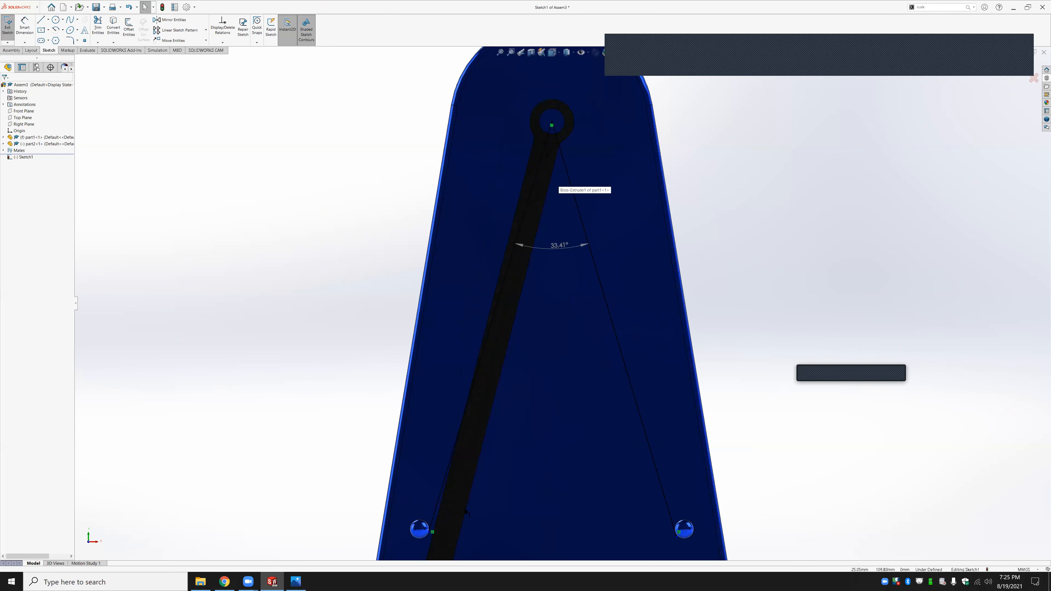
pyautogui.scroll(2, 563, 307)
pyautogui.scroll(-2, 476, 525)
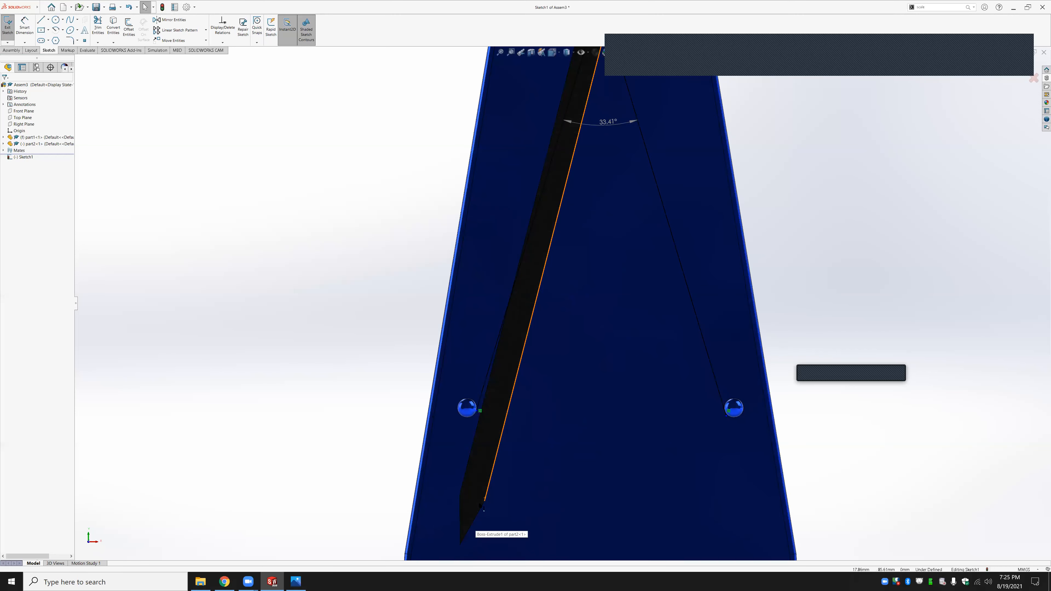
pyautogui.scroll(-3, 463, 534)
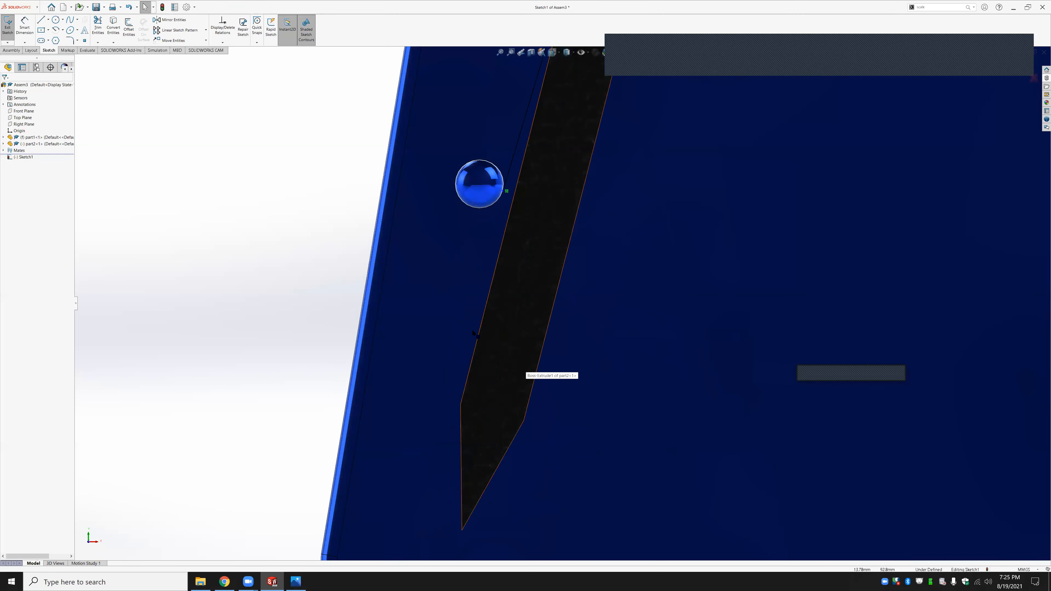
pyautogui.scroll(6, 491, 329)
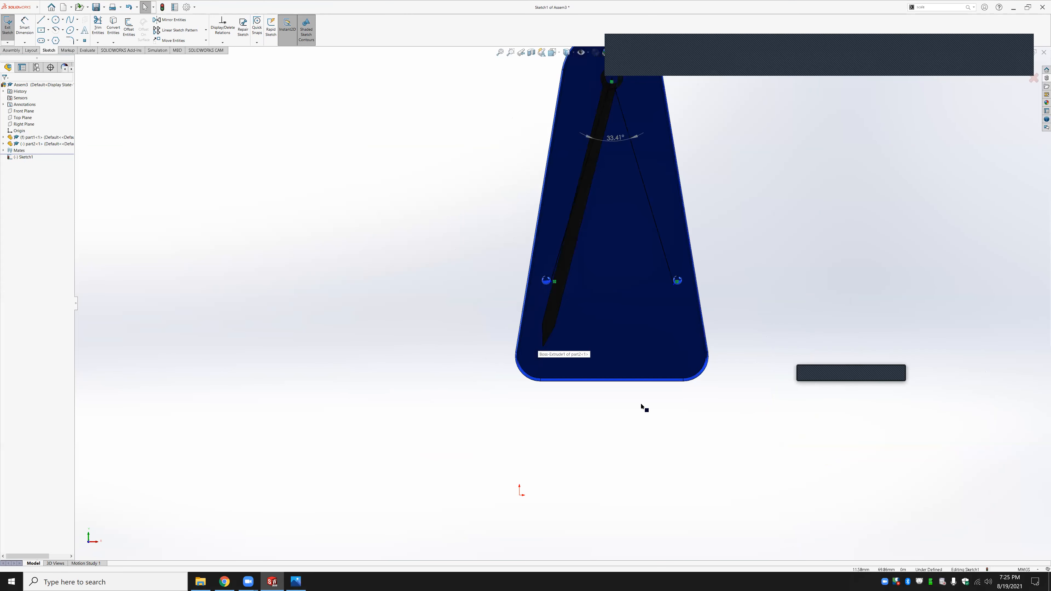
pyautogui.scroll(2, 603, 184)
pyautogui.scroll(-3, 596, 206)
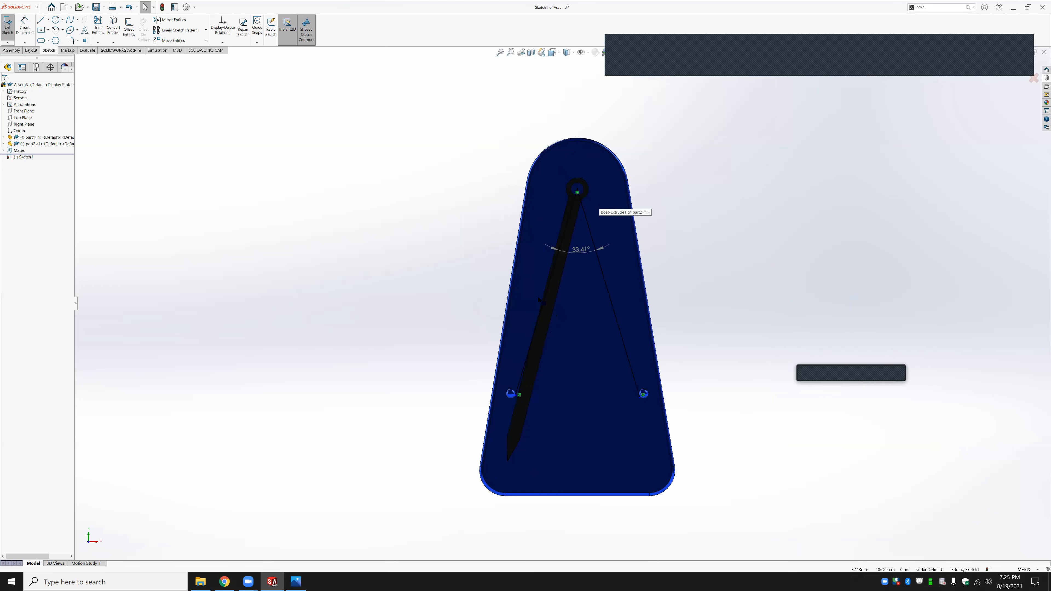
# Delete both sketched lines with their angle dimension and exit the assembly sketch
pyautogui.moveTo(711, 438)
pyautogui.mouseDown()
pyautogui.moveTo(481, 199)
pyautogui.moveTo(458, 128)
pyautogui.mouseUp()
pyautogui.press('Delete')
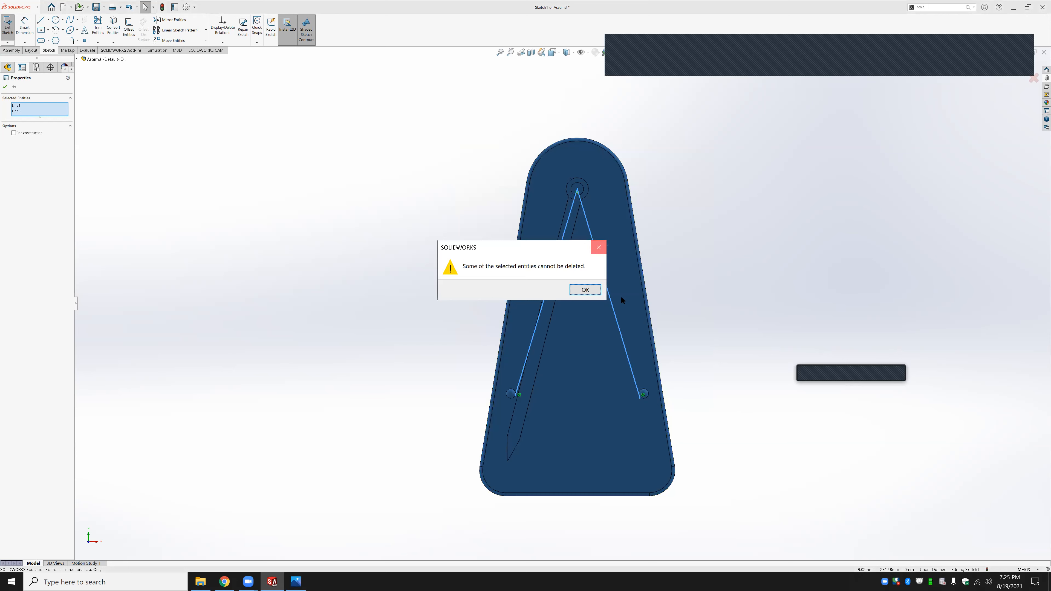
pyautogui.click(600, 245)
pyautogui.click(684, 337)
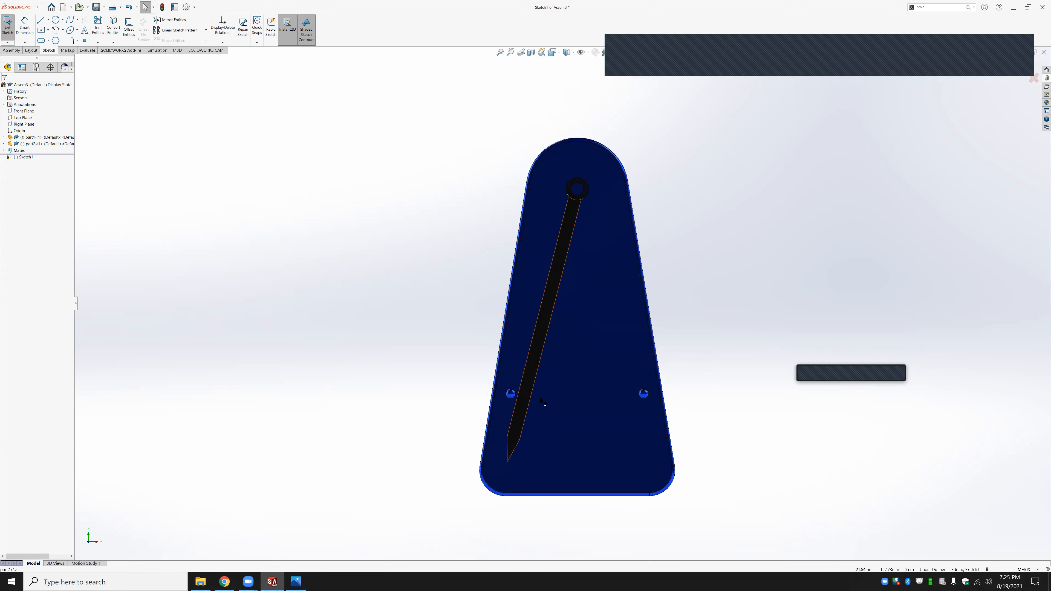
pyautogui.click(3, 28)
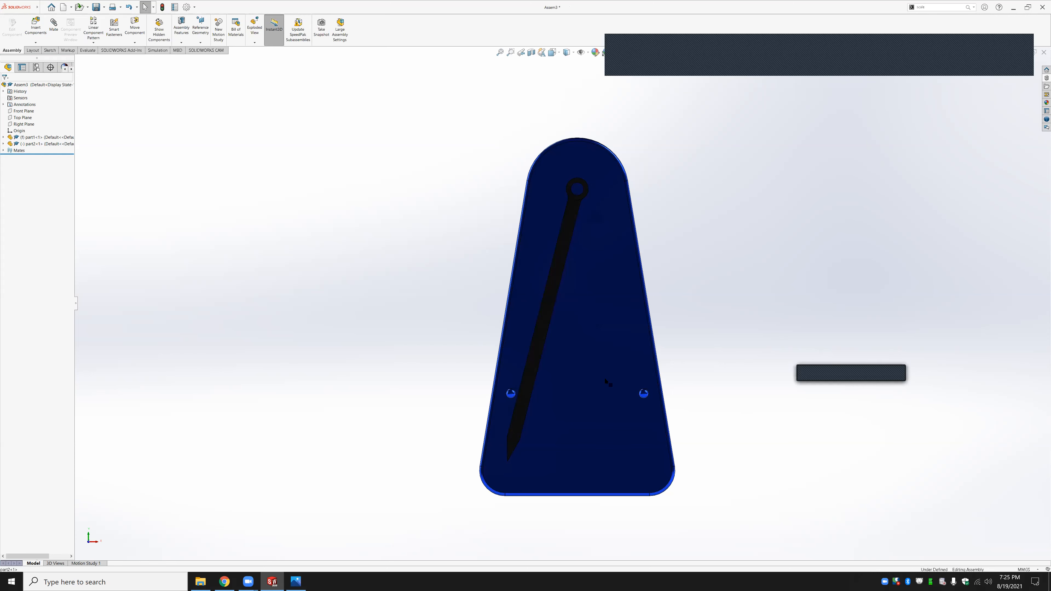
# Start an advanced angle-limit mate between the assembly's Right Plane and the needle part2's Right Plane
pyautogui.moveTo(536, 358); pyautogui.dragTo(608, 359)
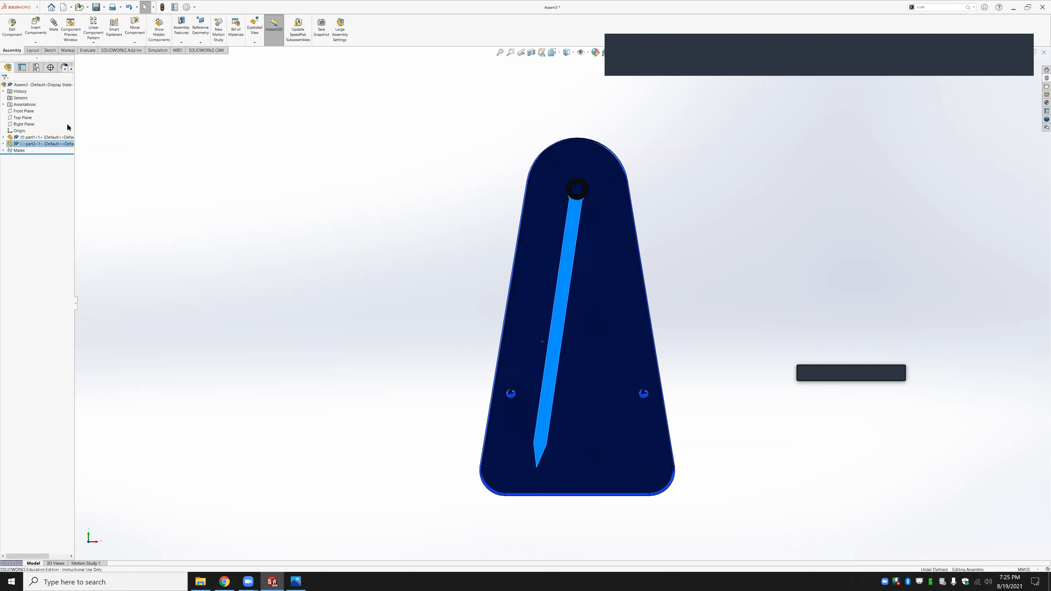
pyautogui.click(143, 122)
pyautogui.click(53, 25)
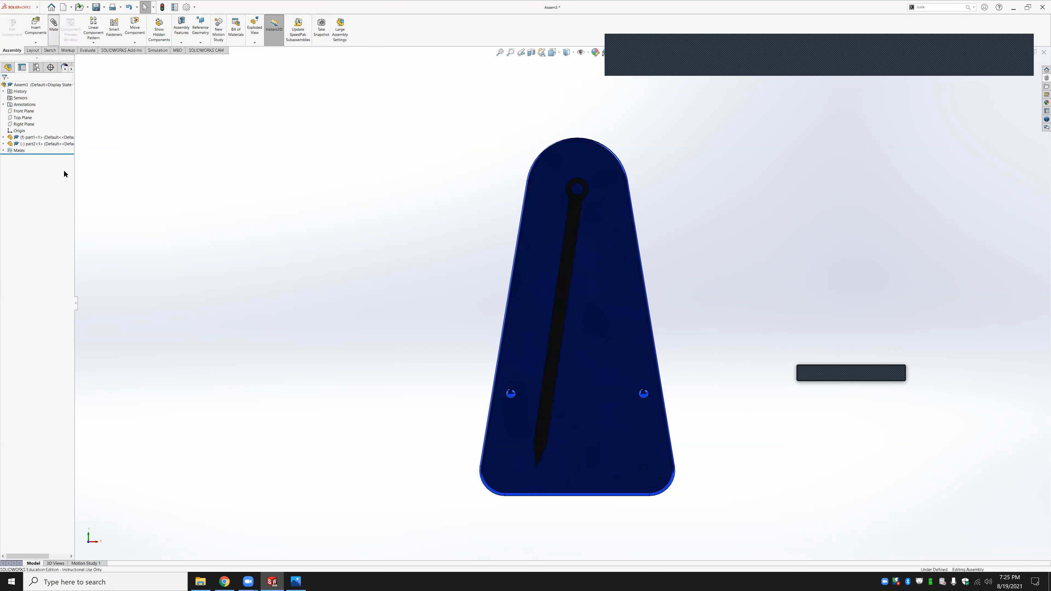
pyautogui.click(20, 252)
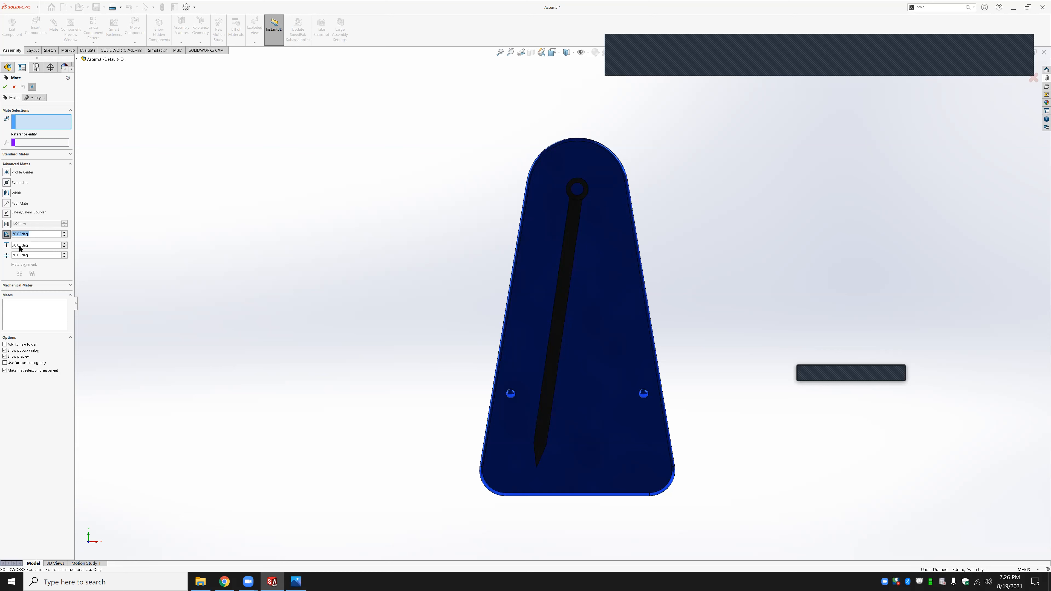
pyautogui.click(34, 125)
pyautogui.click(77, 58)
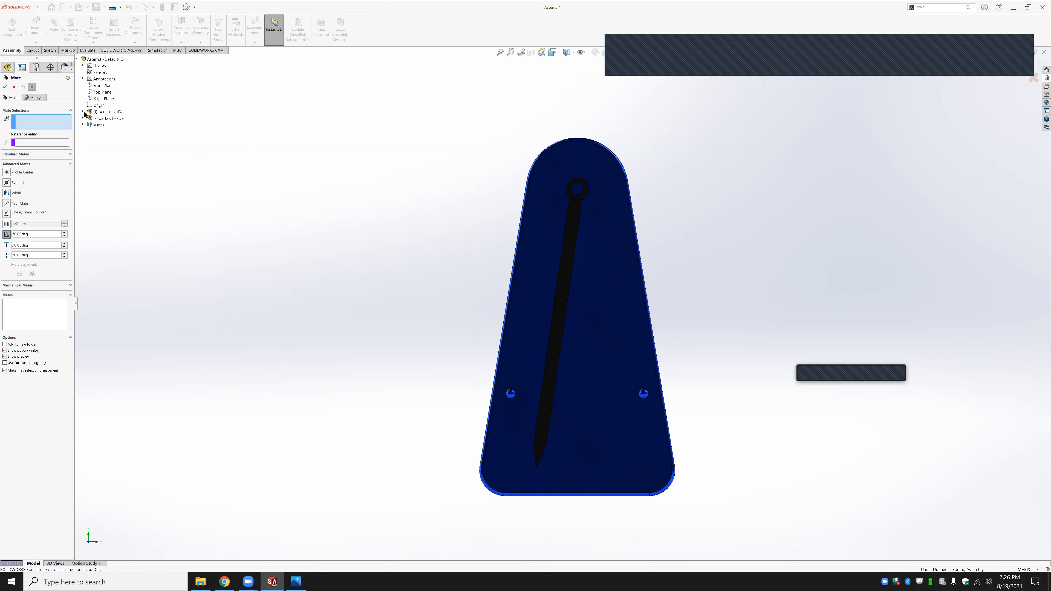
pyautogui.click(84, 112)
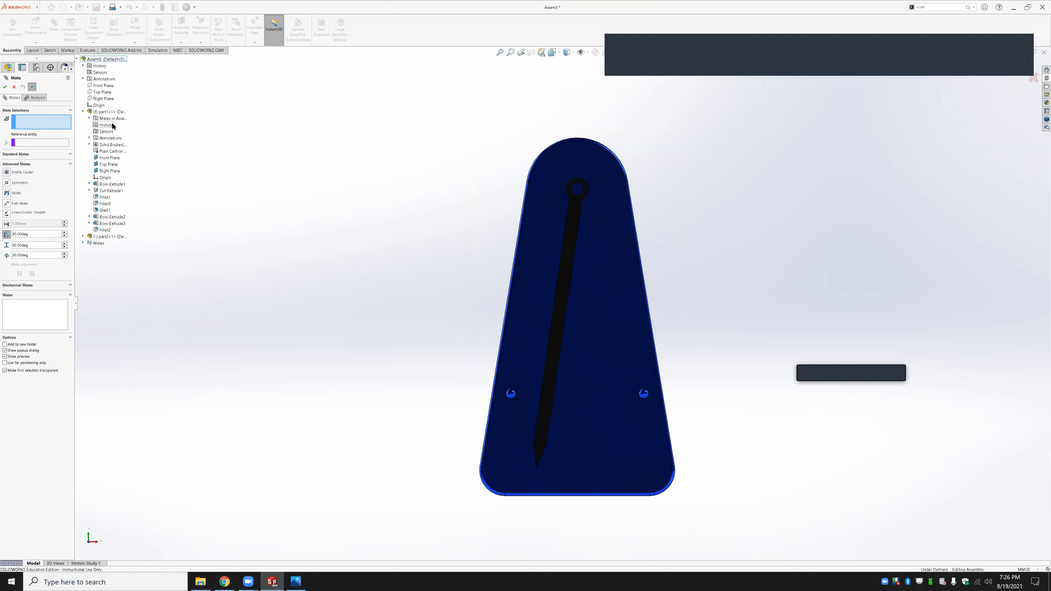
pyautogui.click(101, 99)
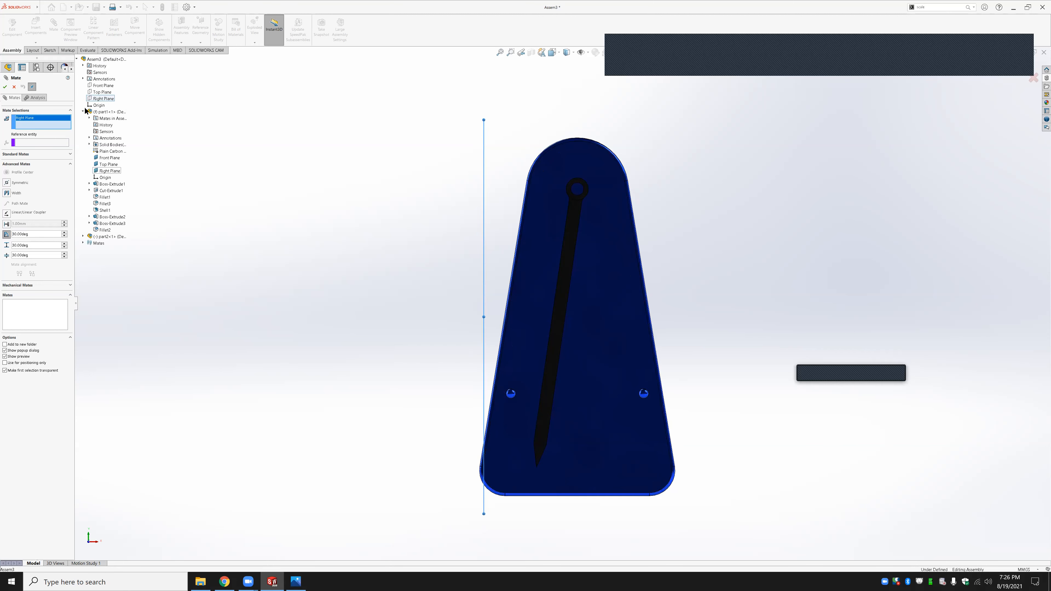
pyautogui.click(83, 236)
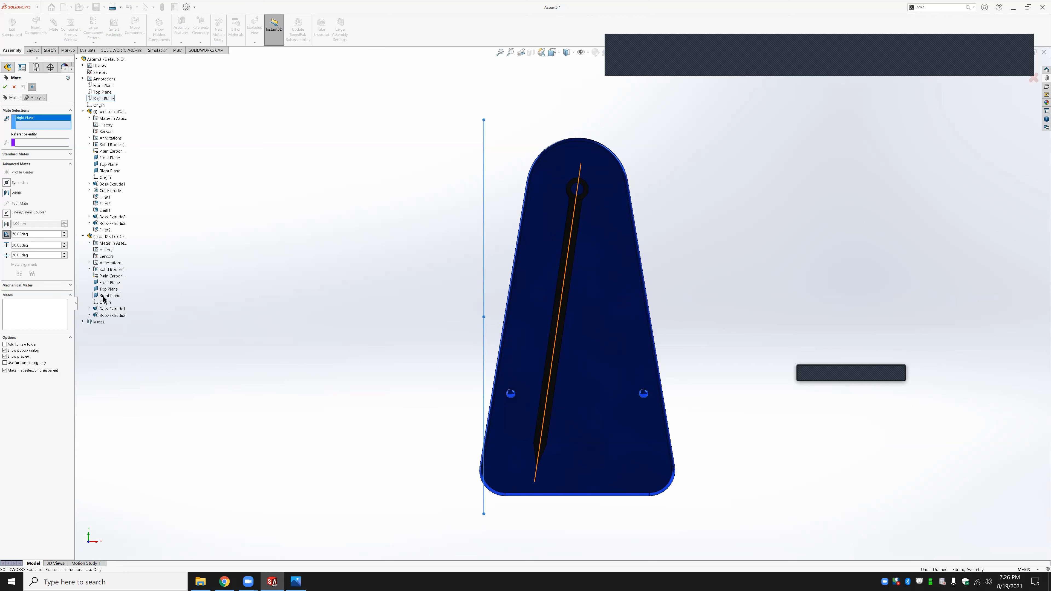
pyautogui.click(104, 296)
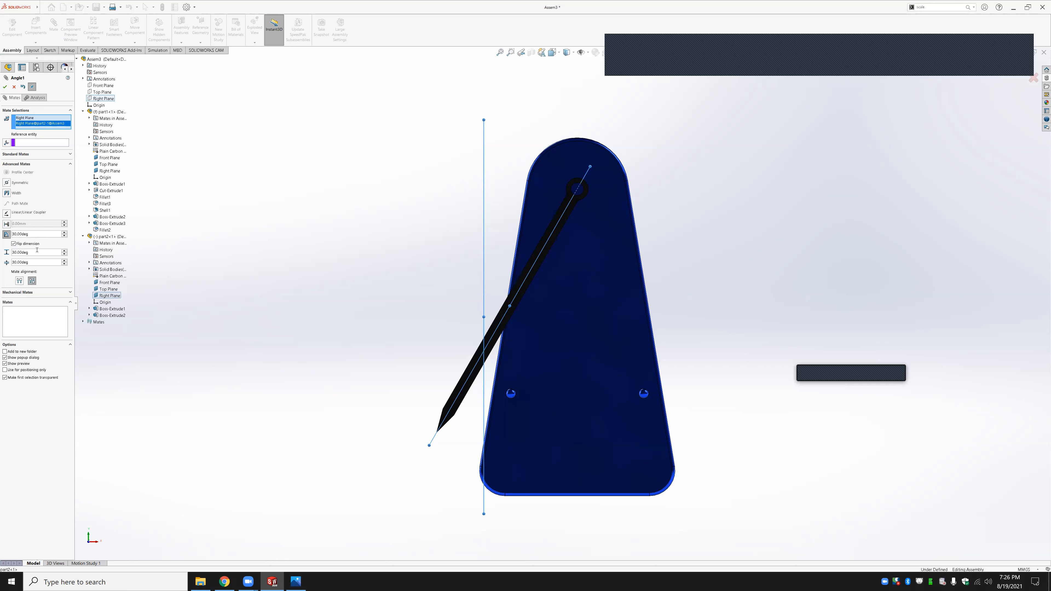
# Flip the angle mate's dimension direction and set its maximum value to 15 degrees
pyautogui.moveTo(33, 254); pyautogui.dragTo(12, 253)
pyautogui.click(14, 244)
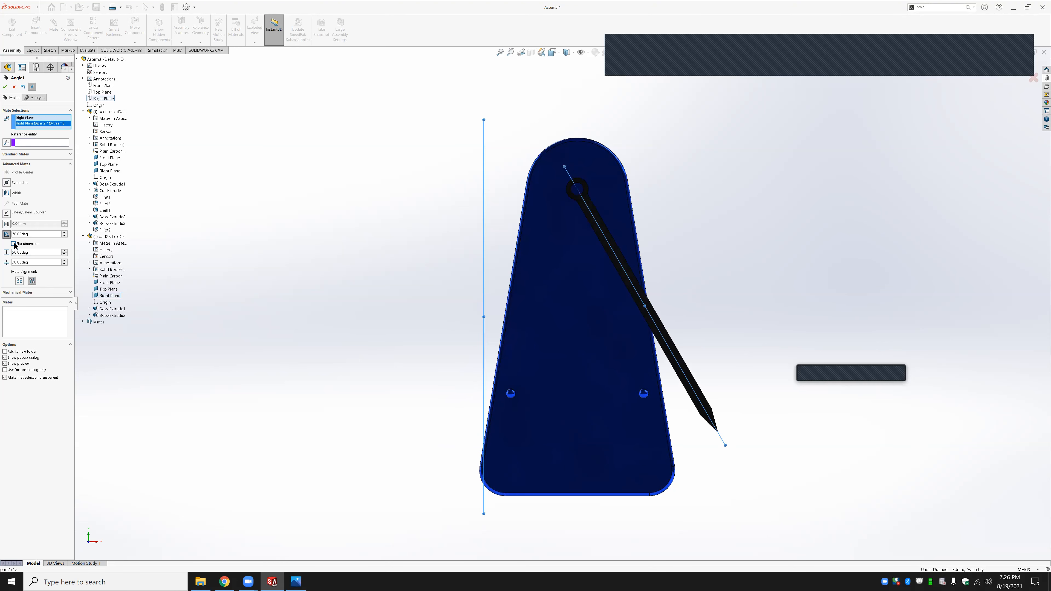
pyautogui.moveTo(33, 252); pyautogui.dragTo(1, 253)
pyautogui.write('15')
pyautogui.press('Return')
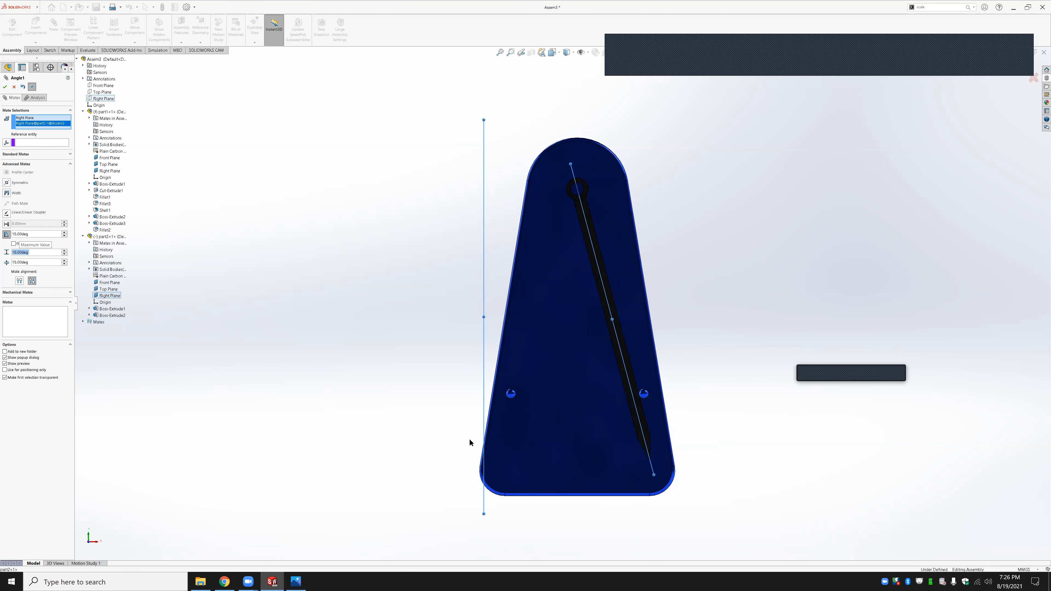
# Set the angle mate's minimum value to 345 degrees and accept the mate
pyautogui.click(36, 262)
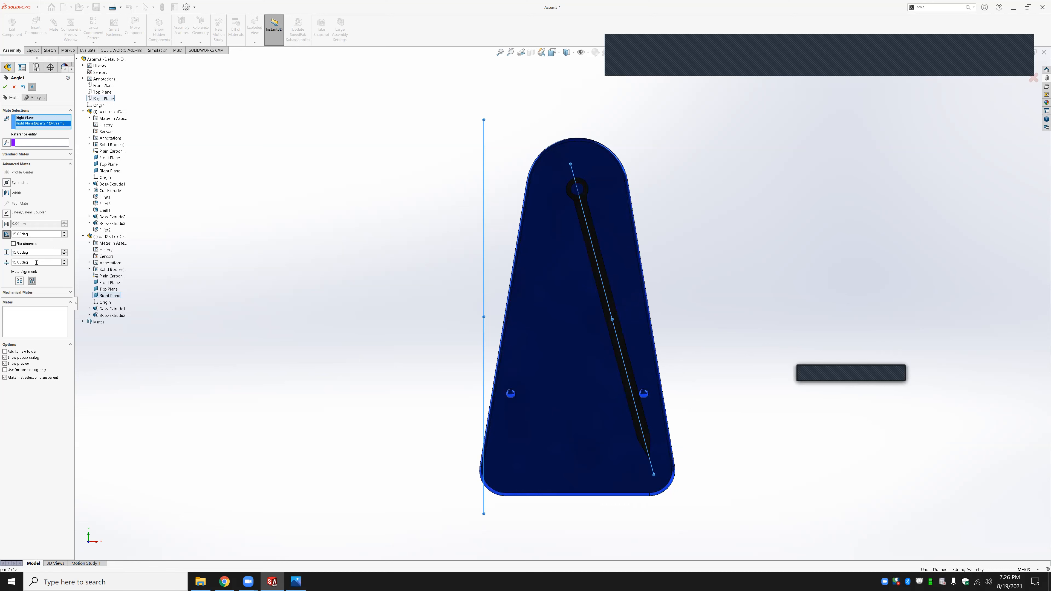
pyautogui.moveTo(36, 262); pyautogui.dragTo(7, 263)
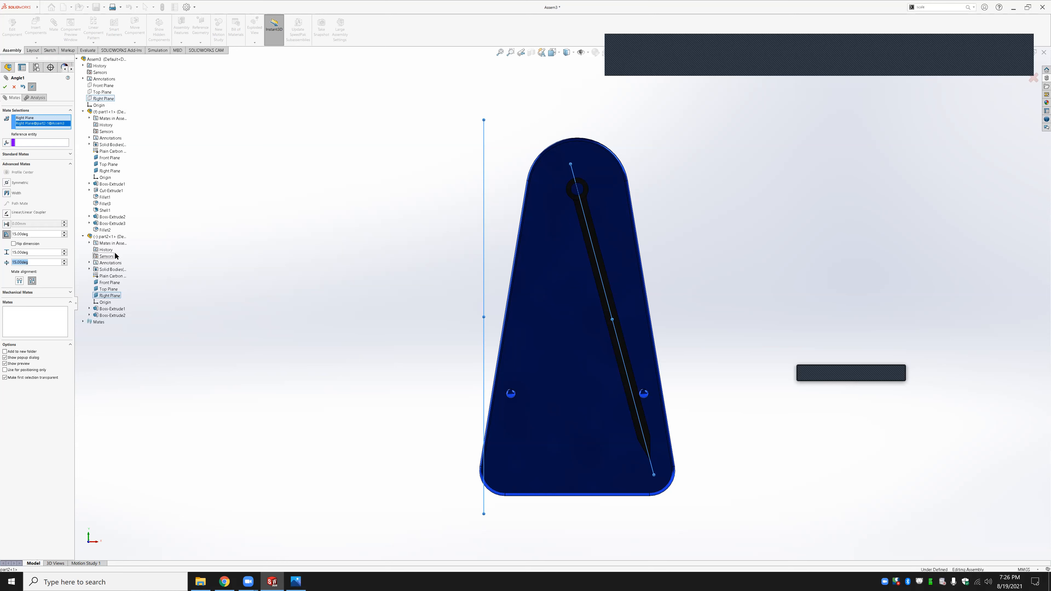
pyautogui.write('345')
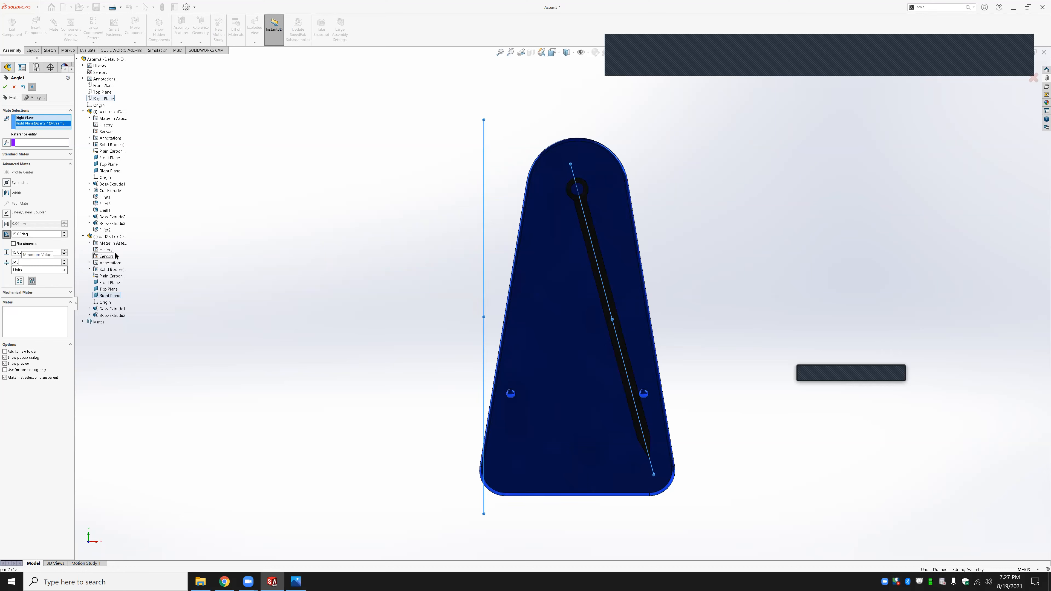
pyautogui.press('Return')
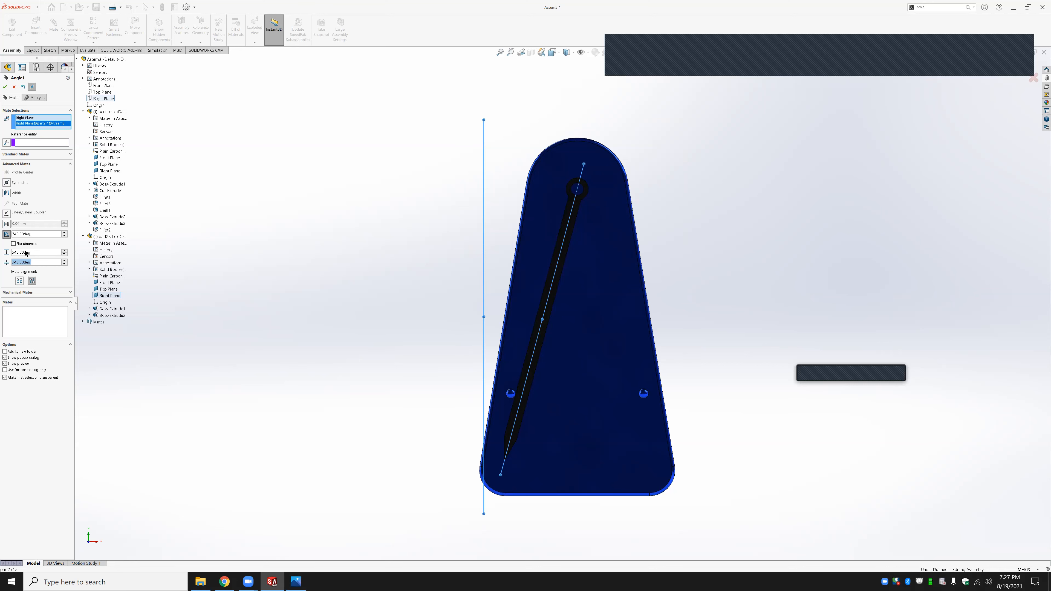
pyautogui.click(47, 252)
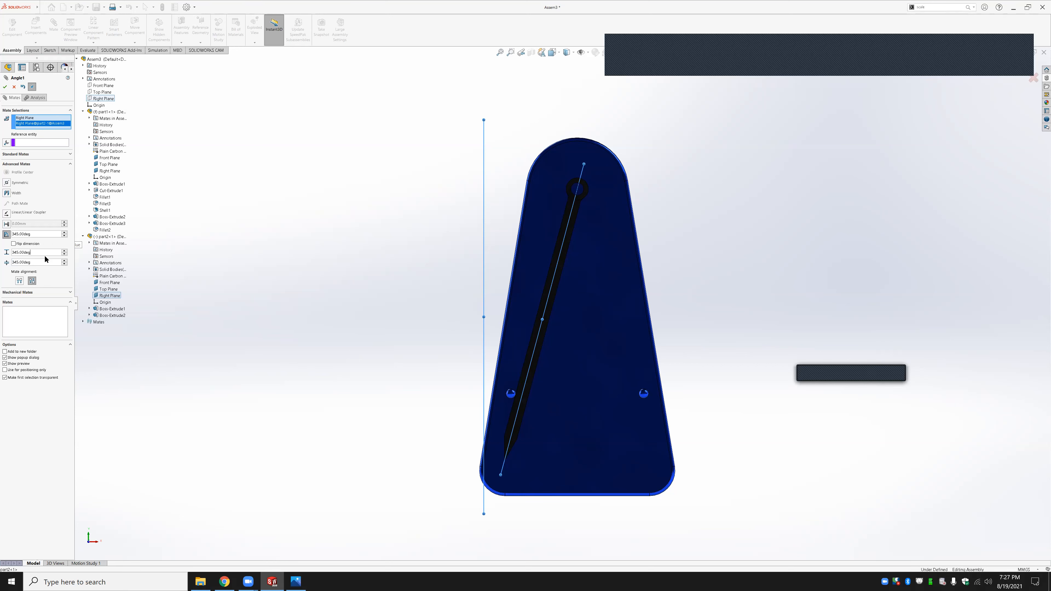
pyautogui.click(5, 86)
pyautogui.press('Escape')
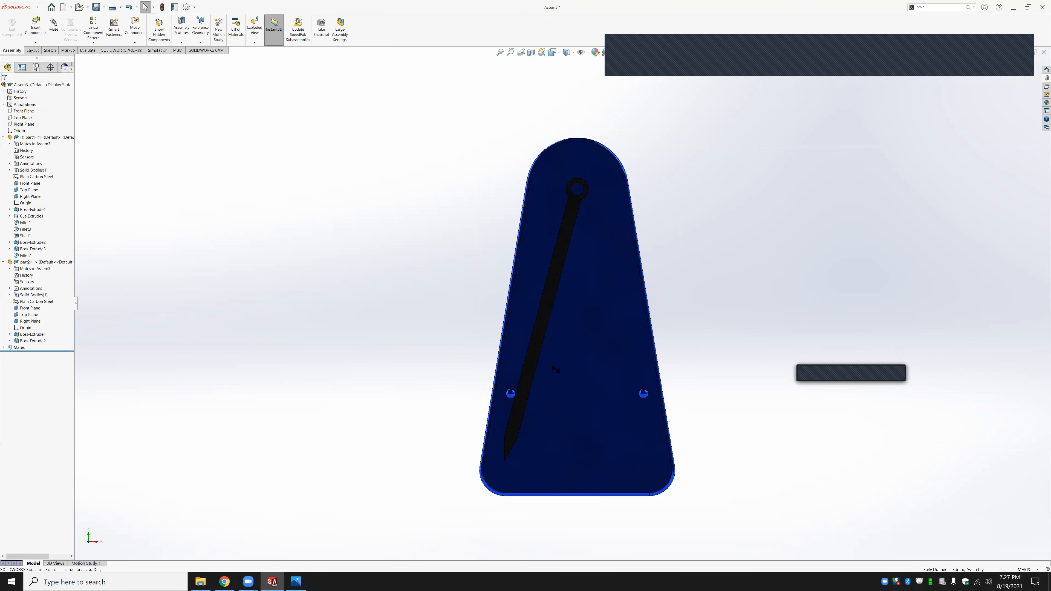
# Edit the angle mate between the two Right Planes as an advanced limit mate with a minimum of 15 degrees
pyautogui.click(558, 368)
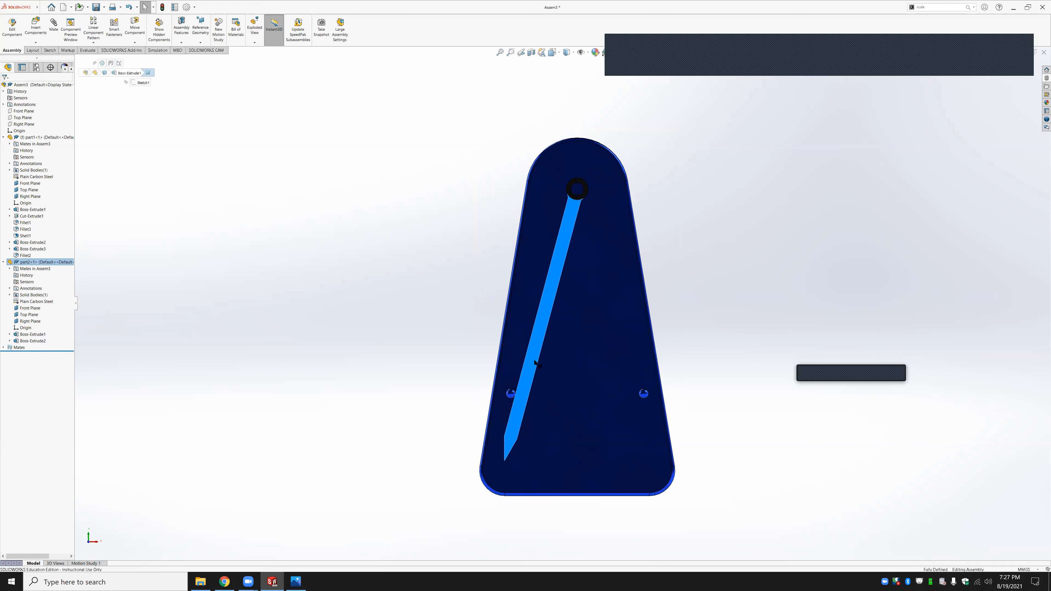
pyautogui.click(5, 348)
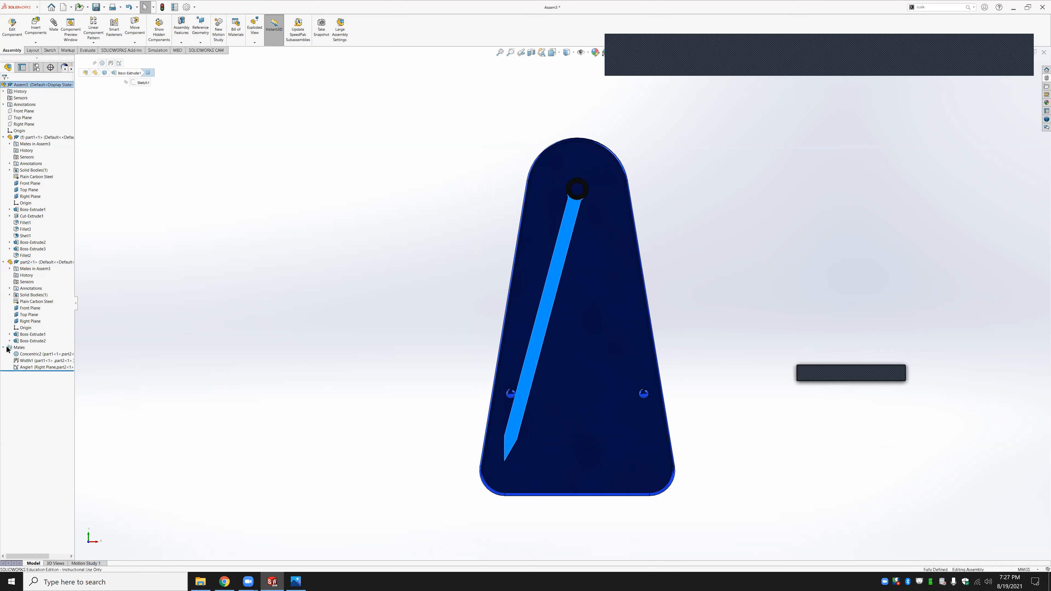
pyautogui.click(23, 367)
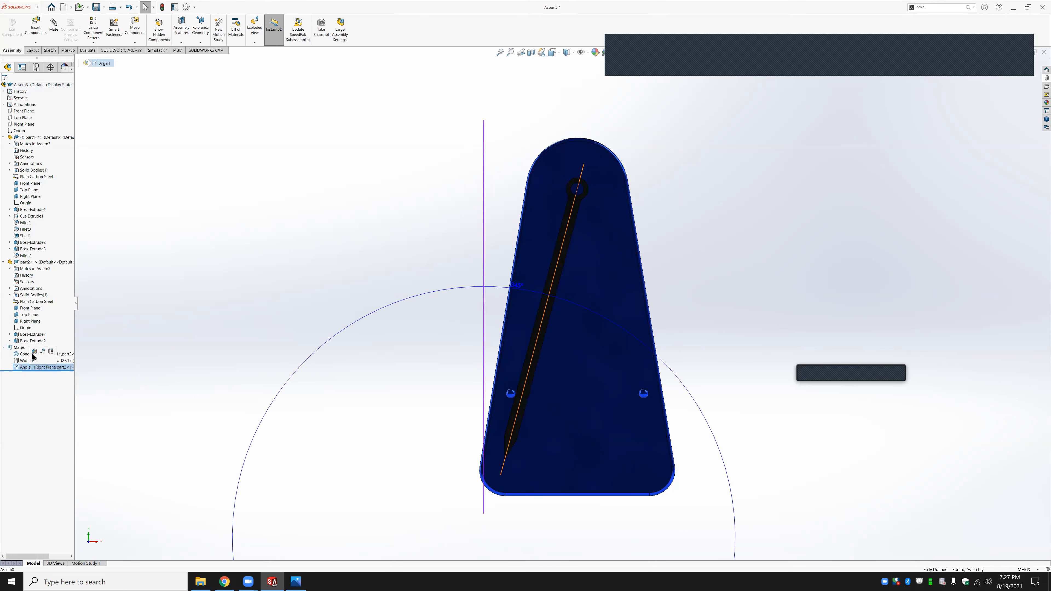
pyautogui.click(34, 353)
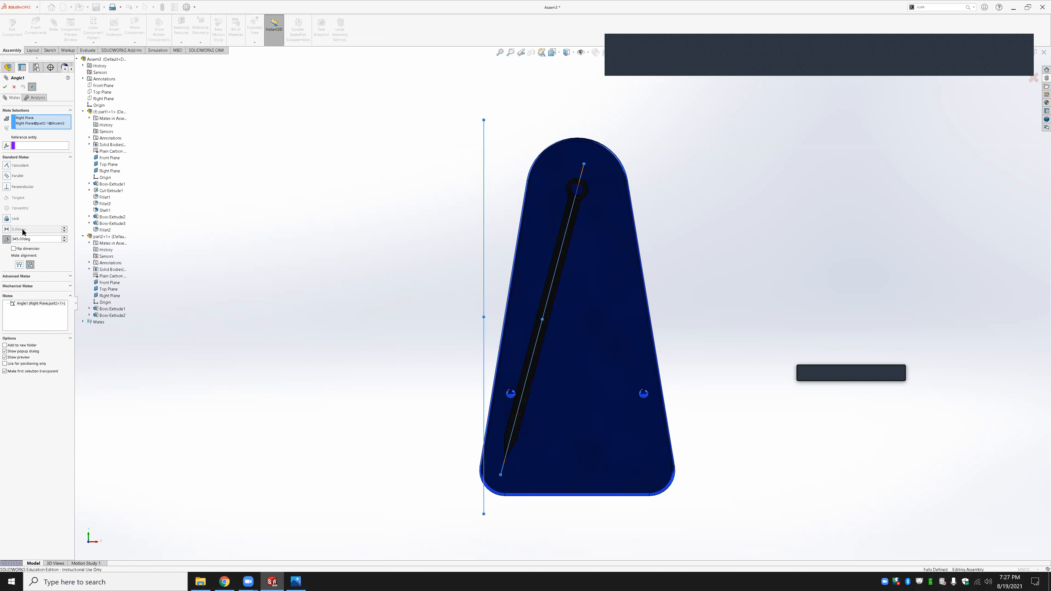
pyautogui.click(9, 242)
pyautogui.click(24, 275)
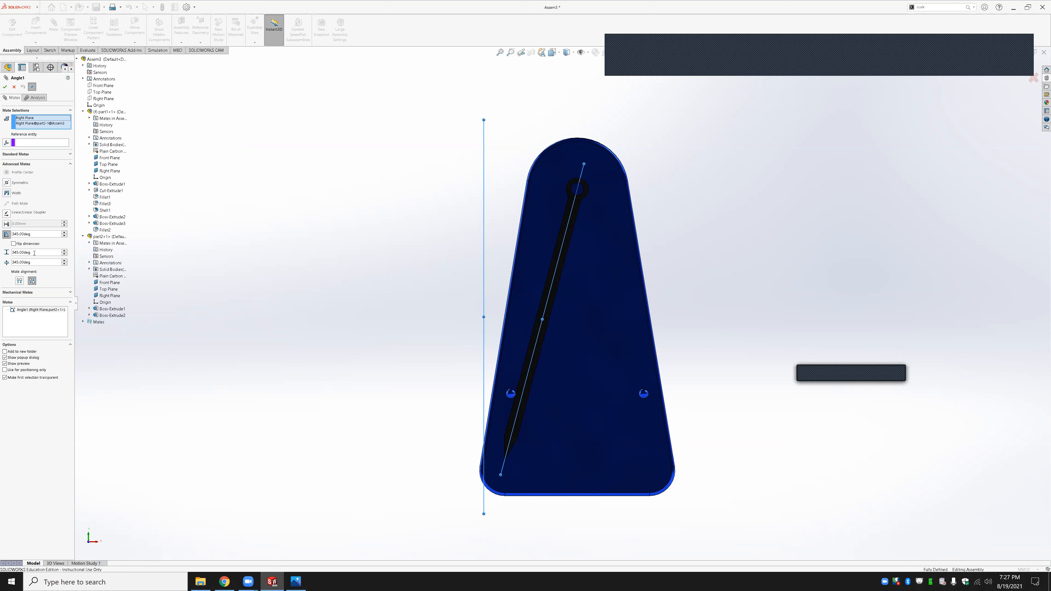
pyautogui.click(13, 262)
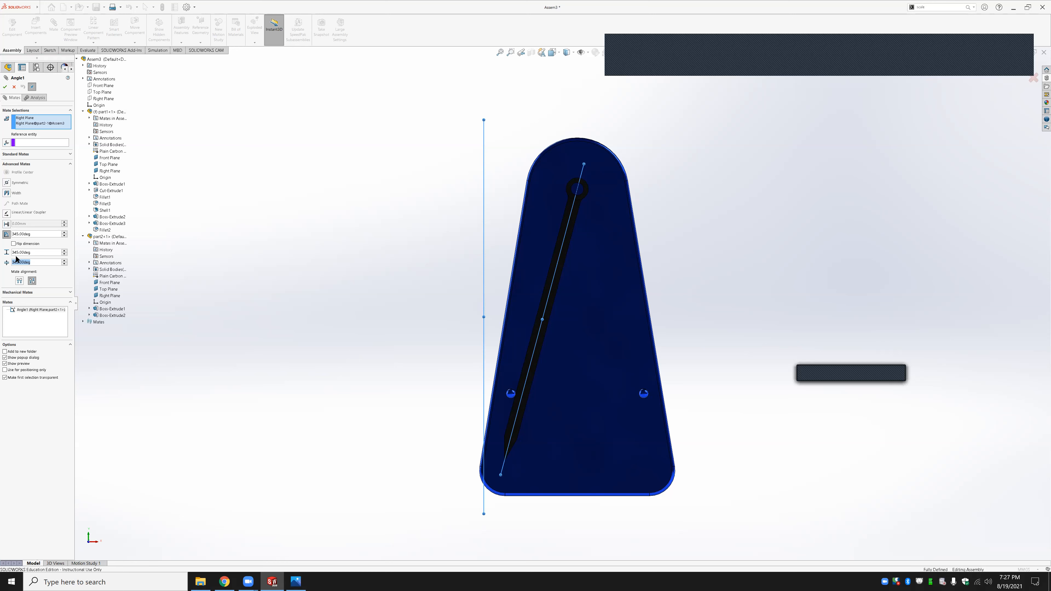
pyautogui.write('15')
pyautogui.press('Return')
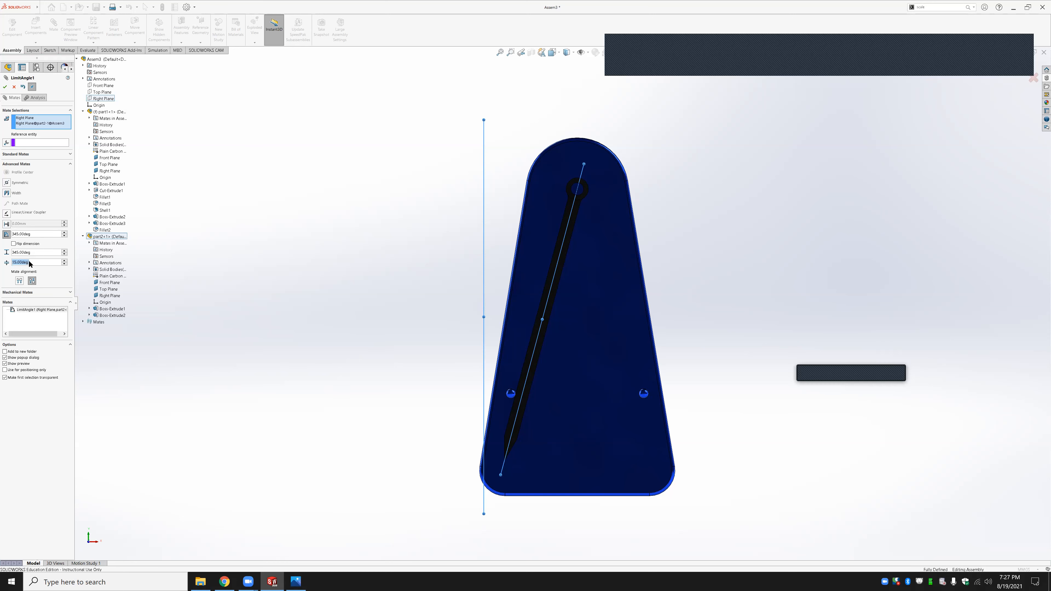
pyautogui.click(5, 87)
pyautogui.click(5, 87)
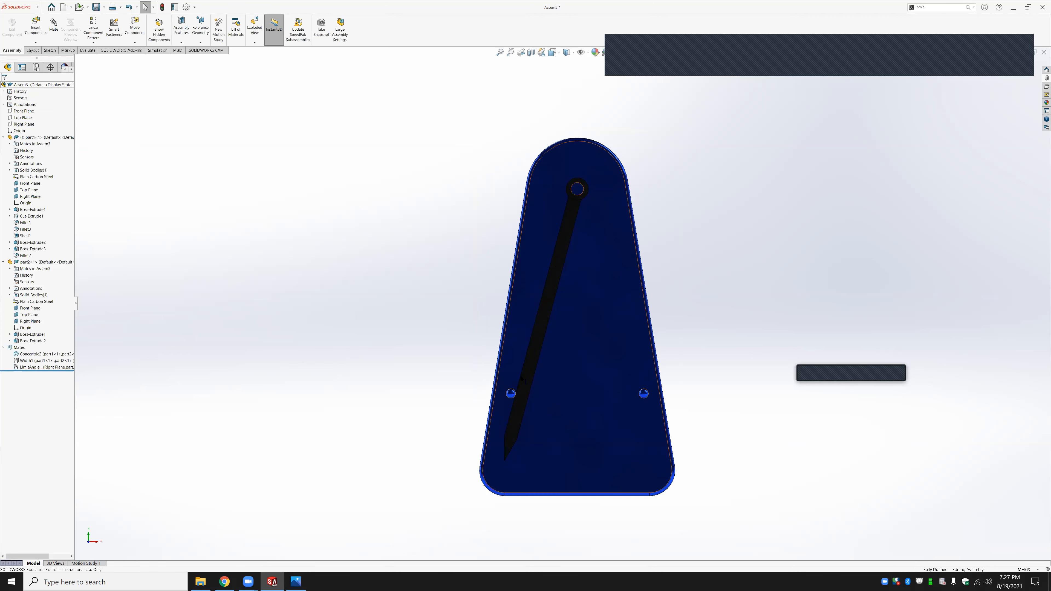
# Try swinging the needle outward past the nearer stop pin to test the angle limit, and undo the movement
pyautogui.moveTo(528, 380); pyautogui.dragTo(306, 213)
pyautogui.scroll(-4, 648, 424)
pyautogui.scroll(6, 306, 214)
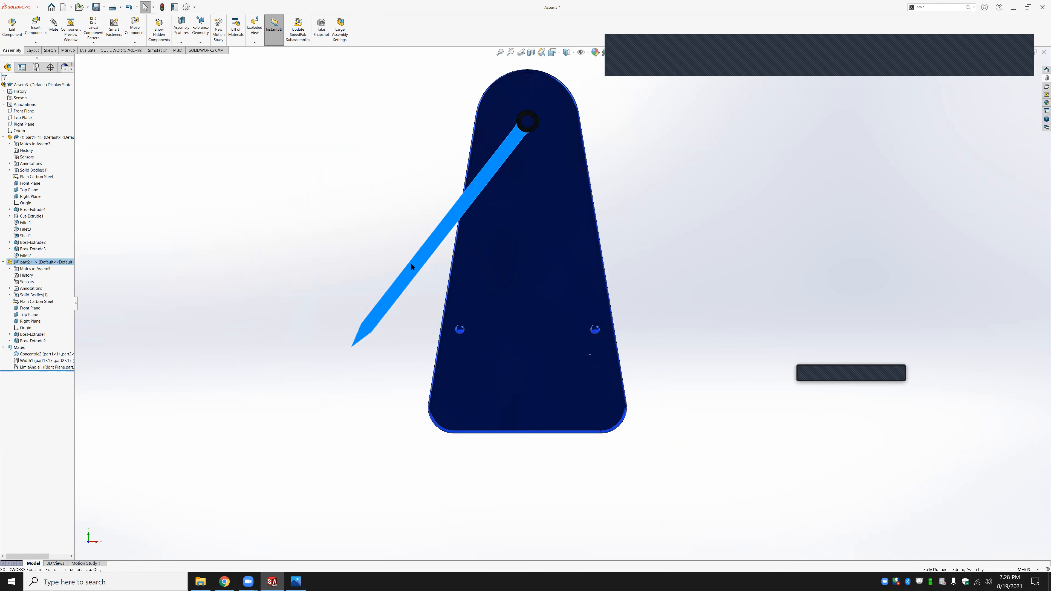
pyautogui.hotkey('ctrl', 'z')
pyautogui.moveTo(635, 99); pyautogui.dragTo(543, 312)
pyautogui.press('Escape')
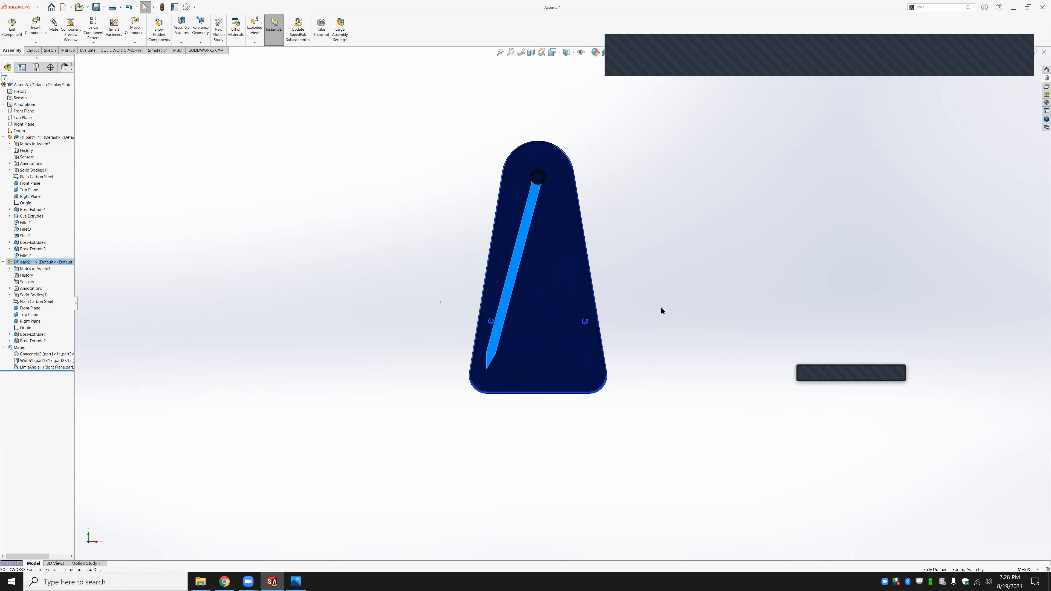
# Swing the needle across the plate to the opposite stop pin
pyautogui.click(688, 343)
pyautogui.moveTo(496, 346); pyautogui.dragTo(523, 350)
pyautogui.press('Escape')
pyautogui.scroll(-3, 523, 344)
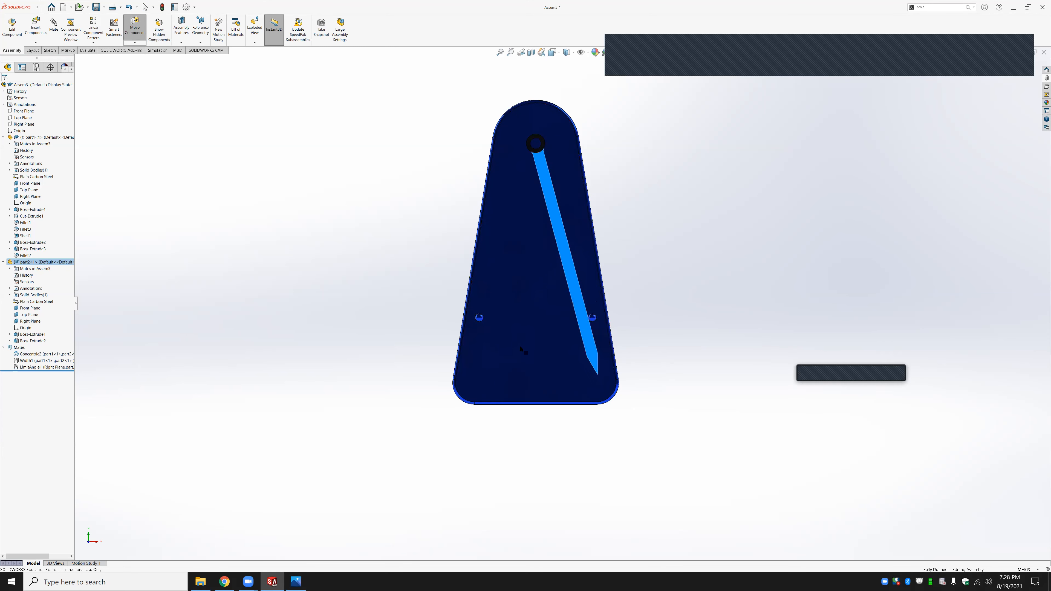
pyautogui.press('Escape')
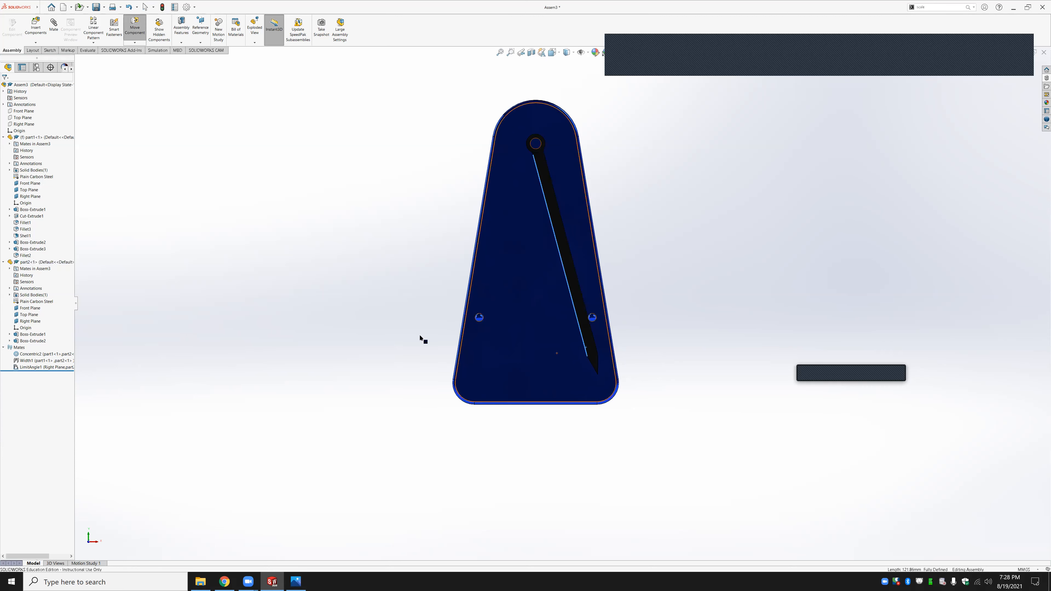
# Open Motion Study 1 and set the study type to Motion Analysis
pyautogui.click(87, 564)
pyautogui.click(31, 491)
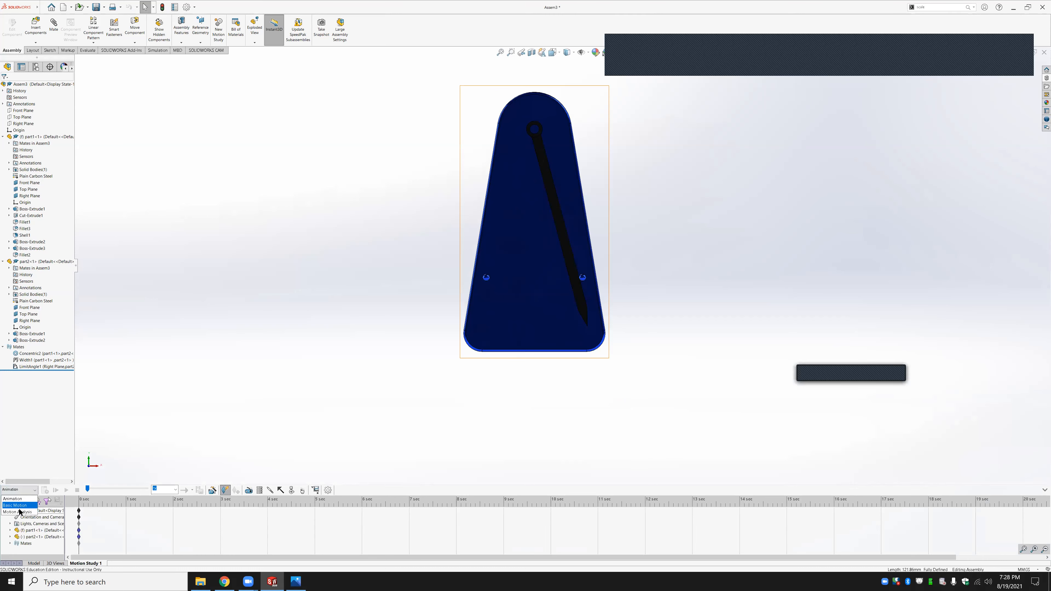
pyautogui.click(22, 512)
# Start a rotary motor on the circular face of the needle's hub around the pivot
pyautogui.click(249, 490)
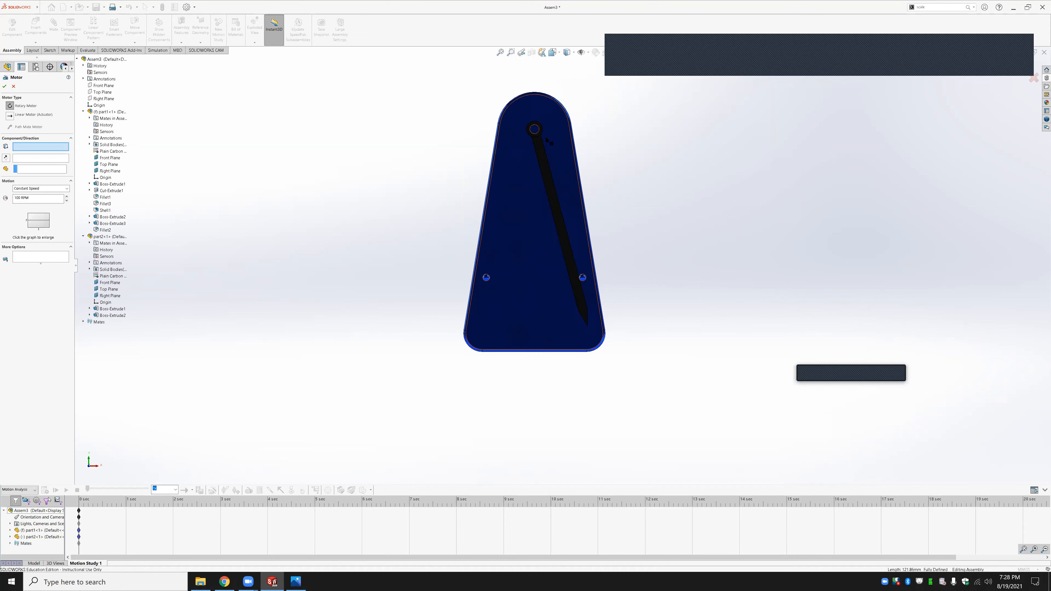
pyautogui.scroll(-5, 535, 127)
pyautogui.click(556, 179)
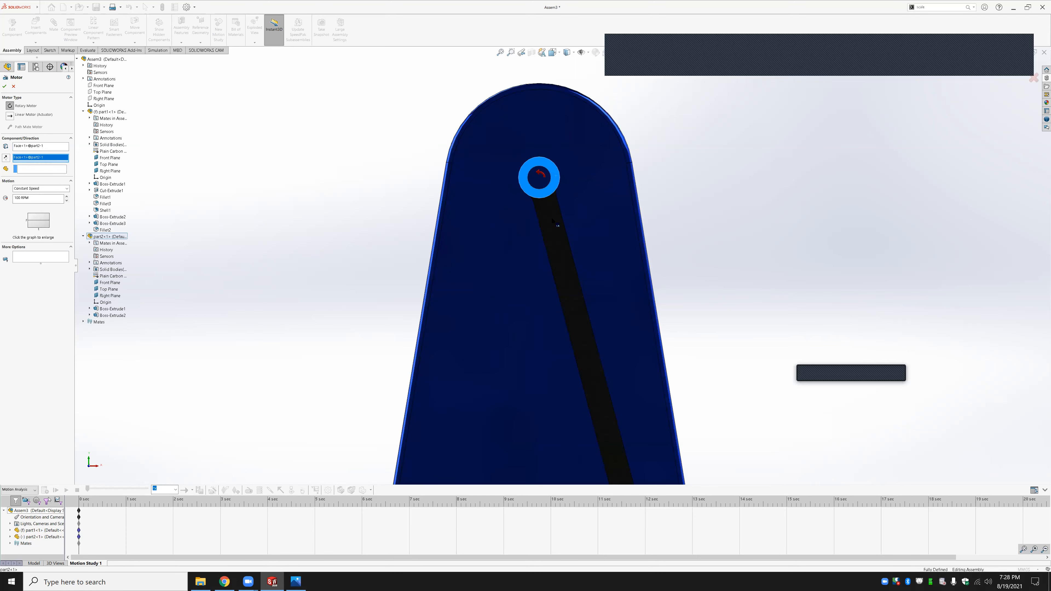
pyautogui.scroll(5, 552, 275)
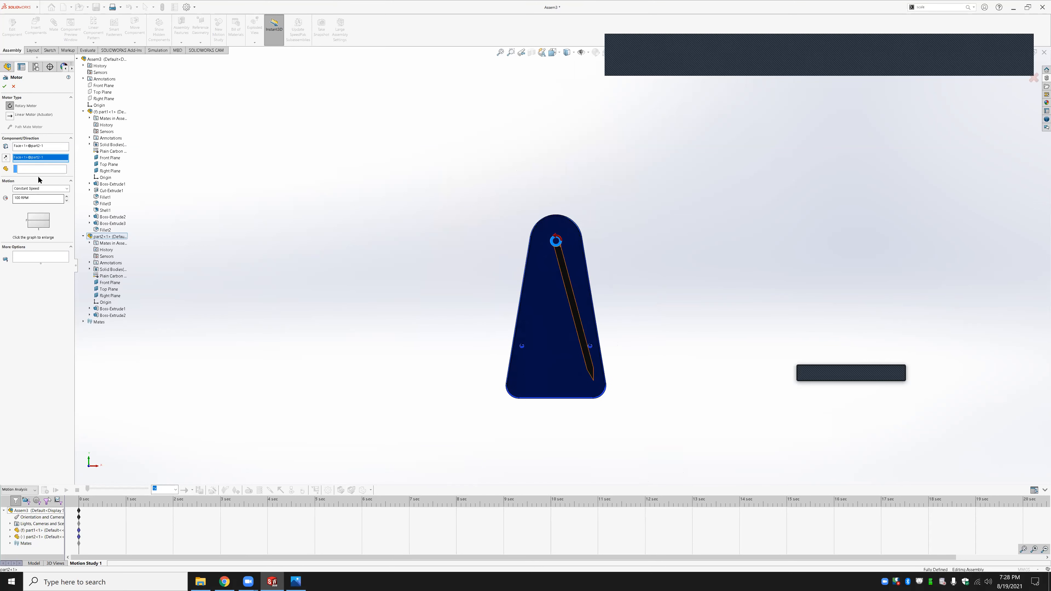
# Set the motor's motion to Oscillating with a displacement of 30 degrees
pyautogui.click(34, 189)
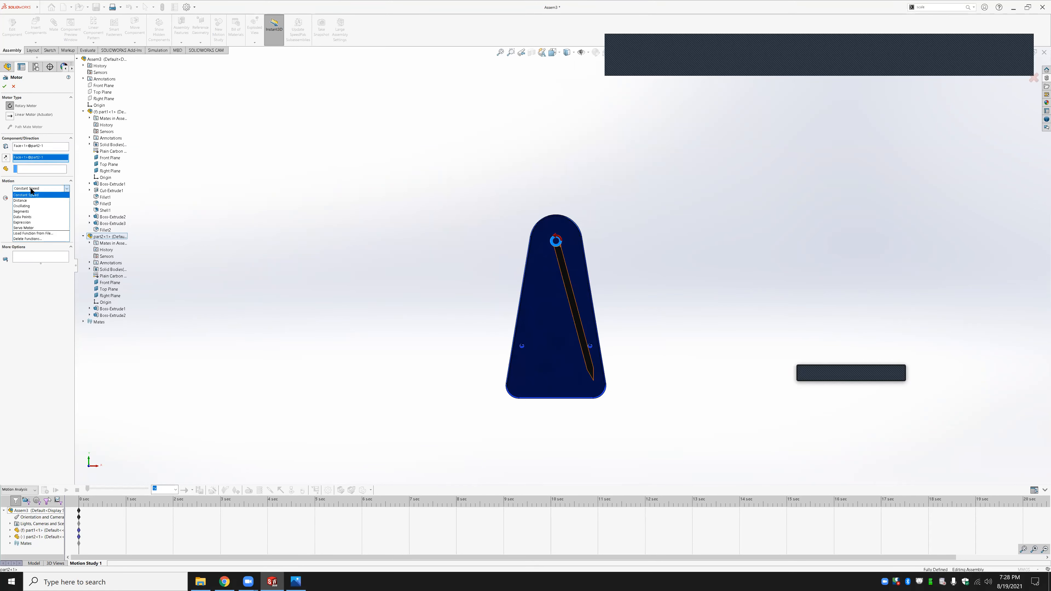
pyautogui.click(36, 206)
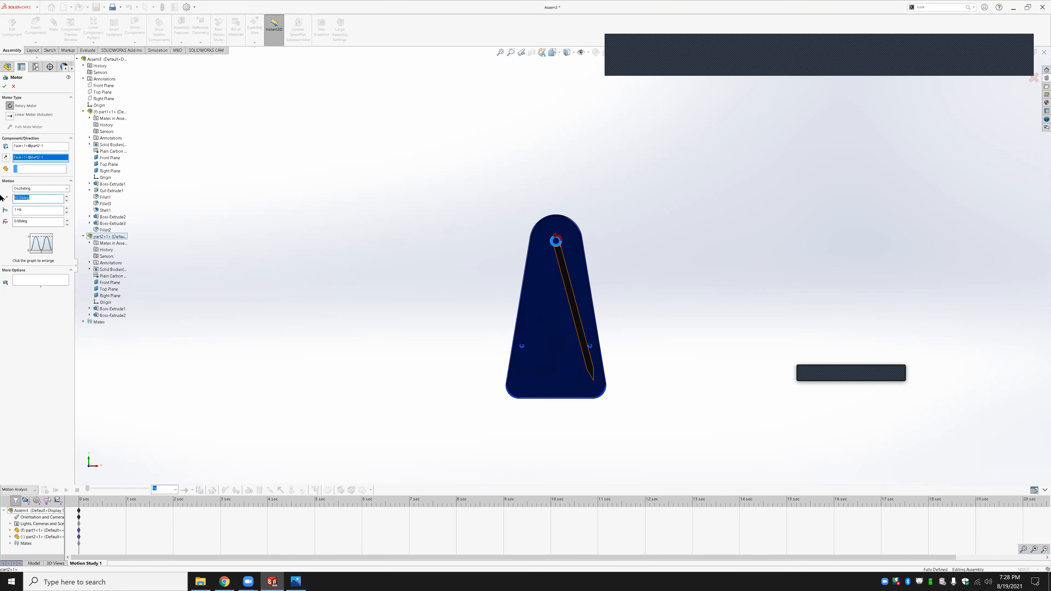
pyautogui.write('30')
pyautogui.press('Return')
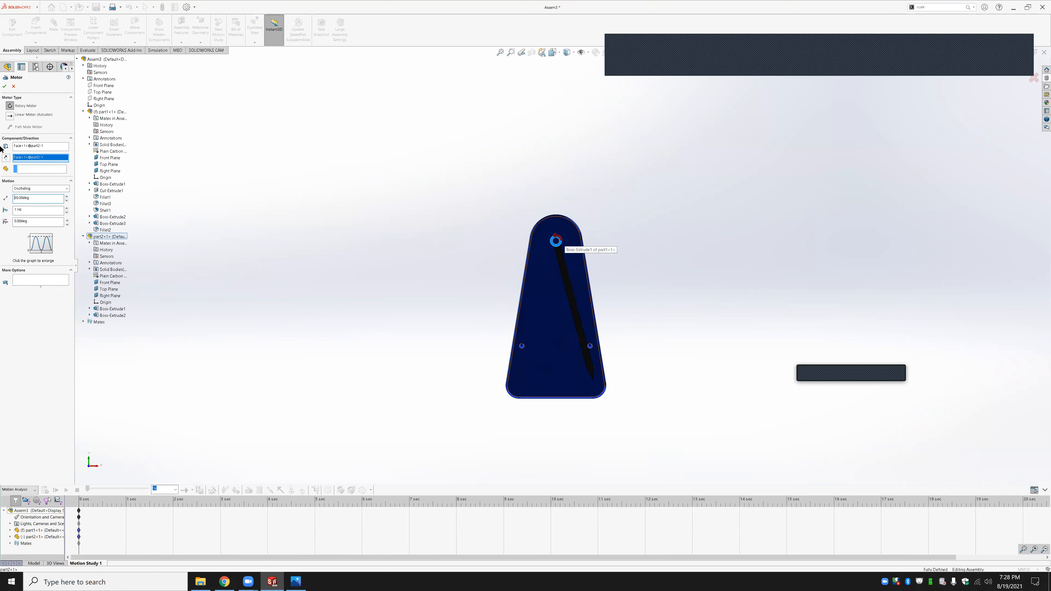
# Finish the needle's oscillating motor with its direction reversed and calculate the motion study
pyautogui.click(5, 157)
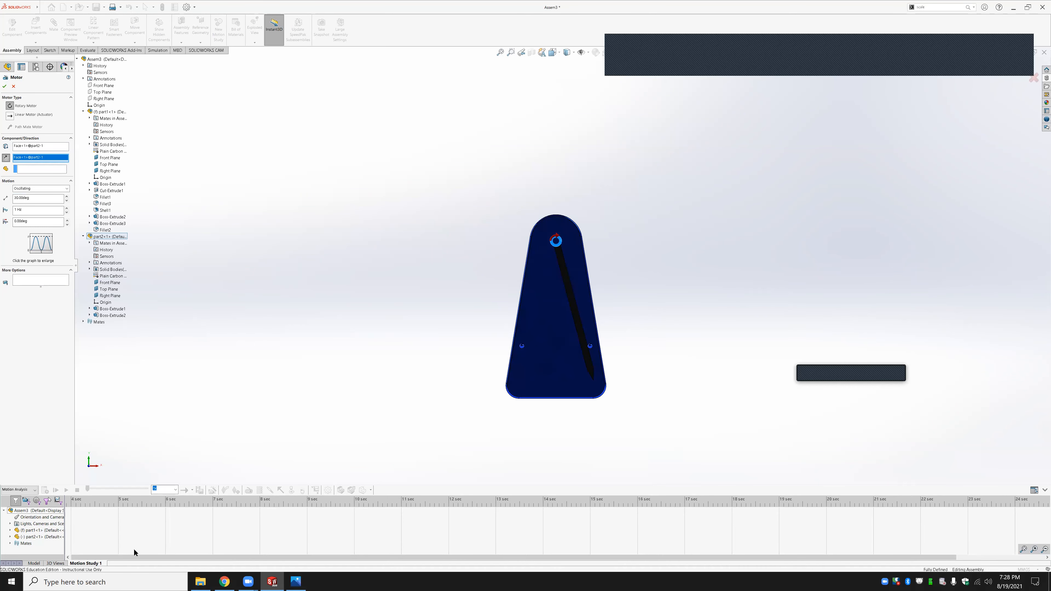
pyautogui.click(4, 87)
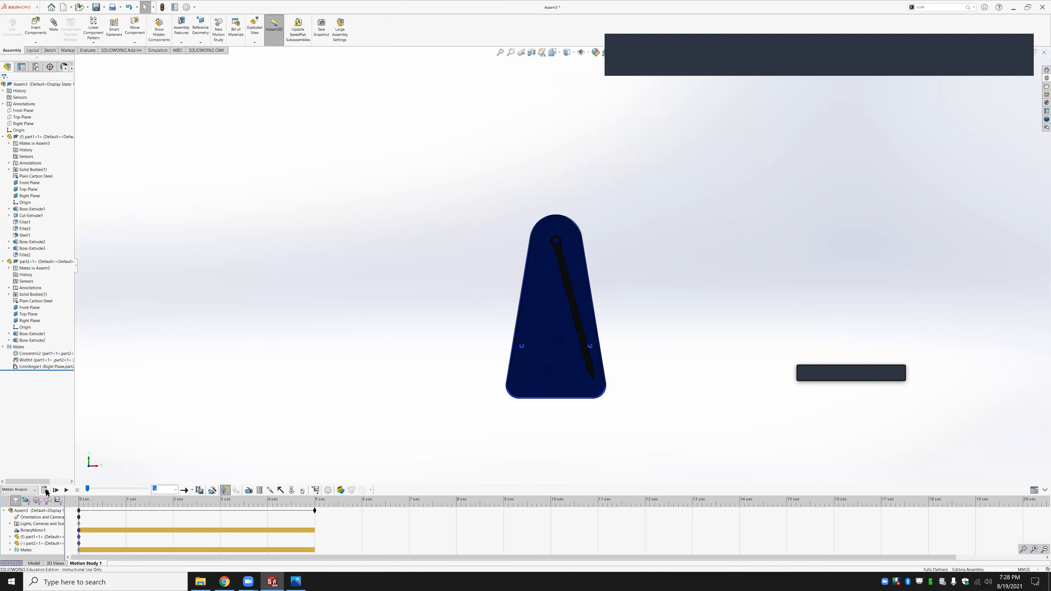
pyautogui.click(45, 490)
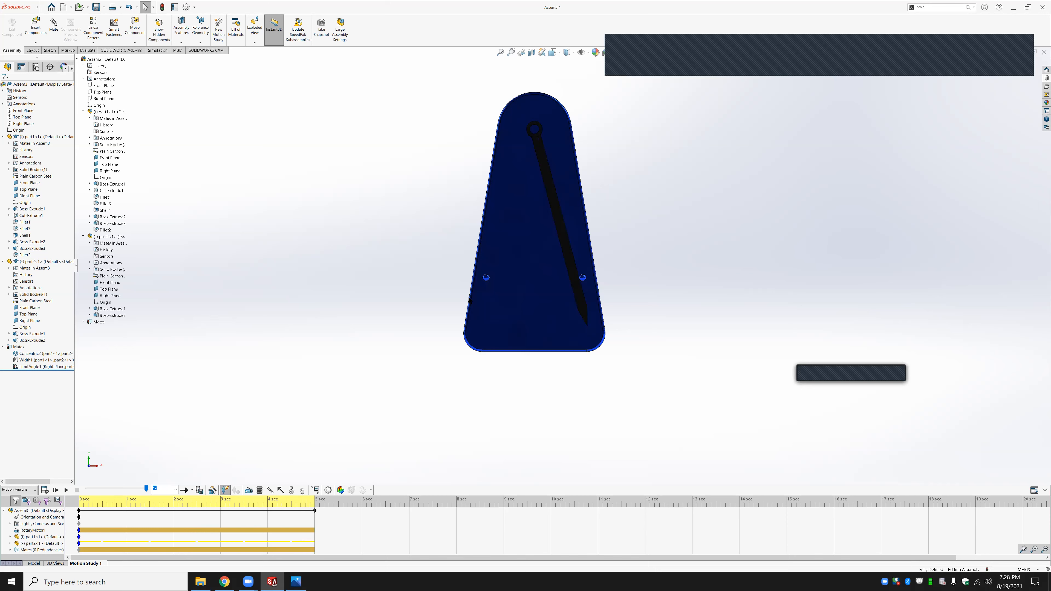
pyautogui.scroll(-3, 583, 247)
pyautogui.scroll(4, 579, 244)
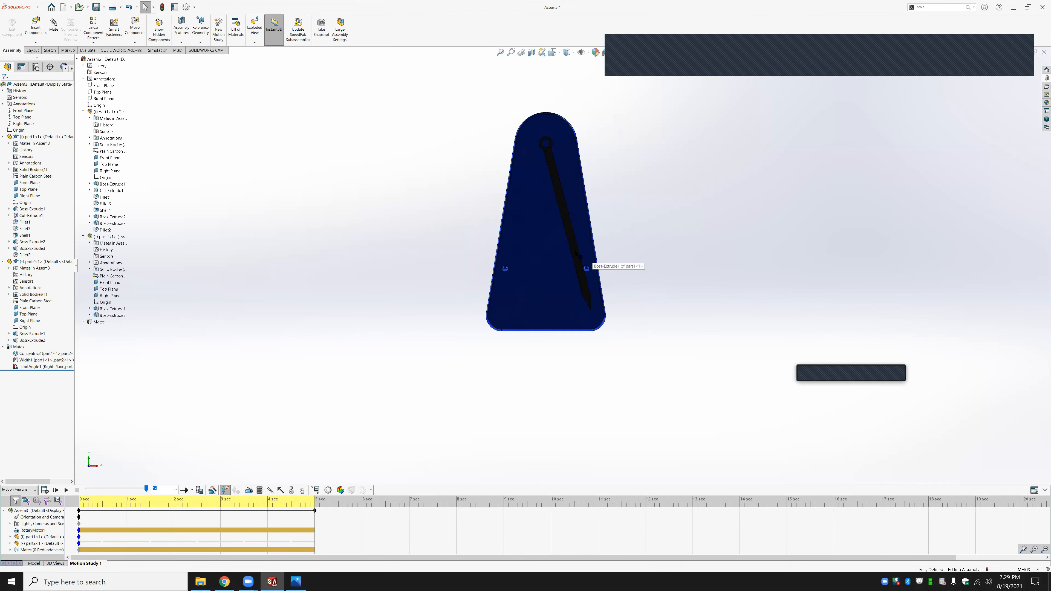
pyautogui.scroll(-1, 567, 236)
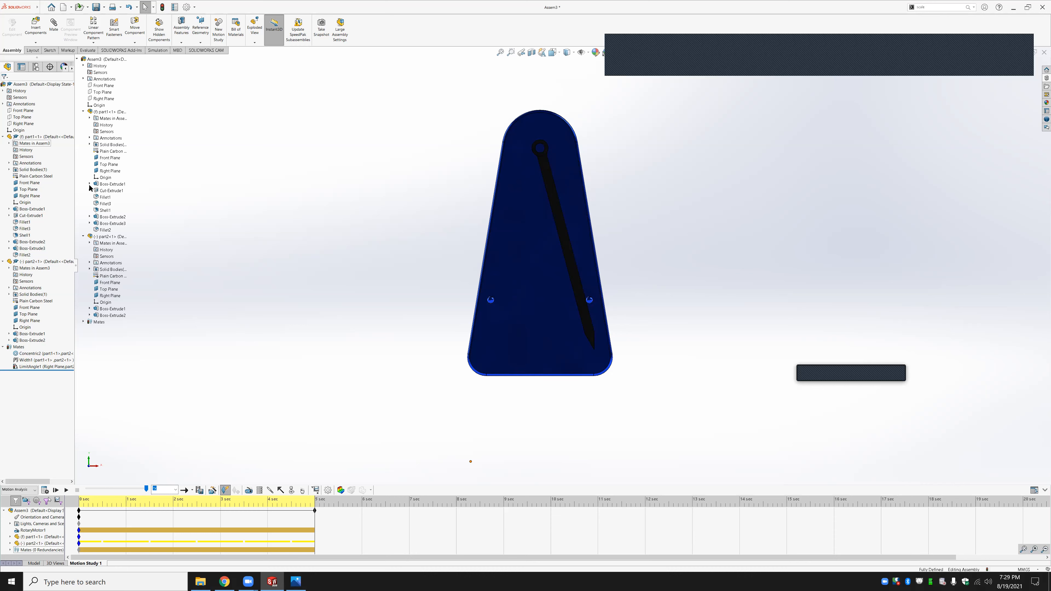
# Return to the model and review the settings of the needle's limit angle mate
pyautogui.click(33, 563)
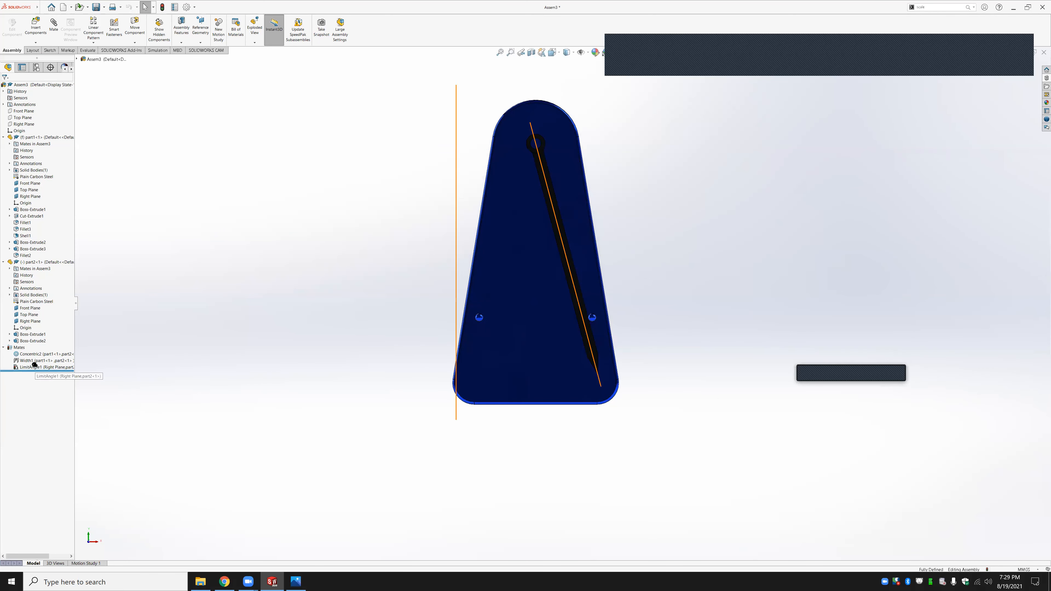
pyautogui.click(36, 368)
pyautogui.click(36, 352)
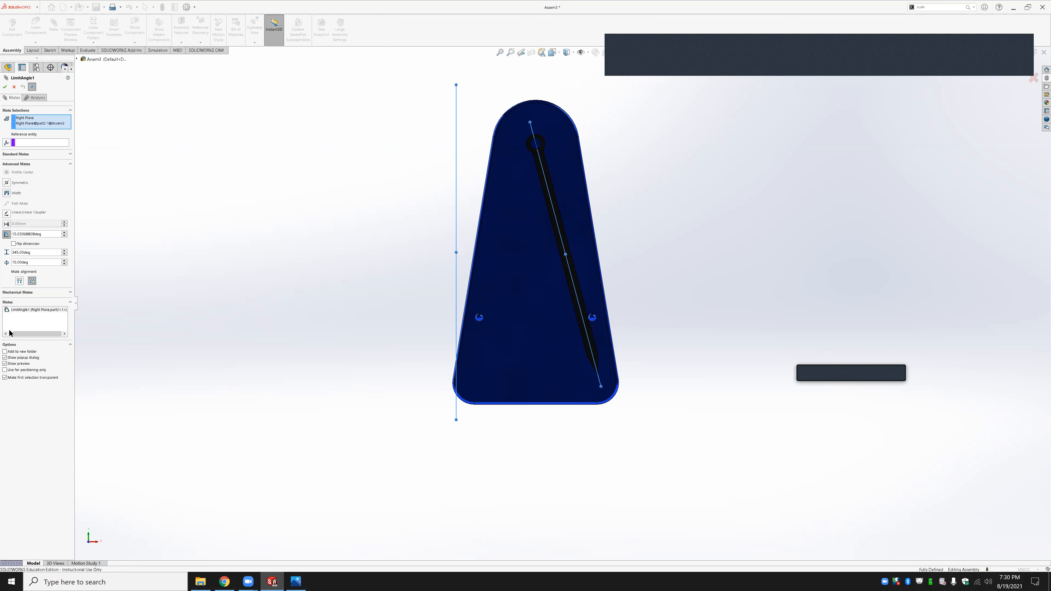
pyautogui.click(4, 87)
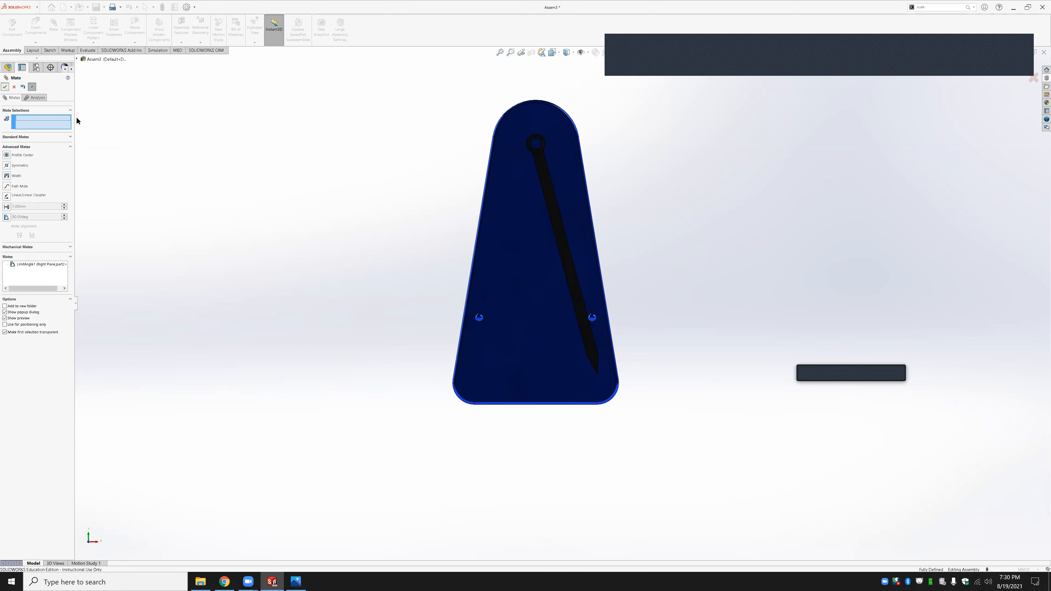
pyautogui.click(5, 88)
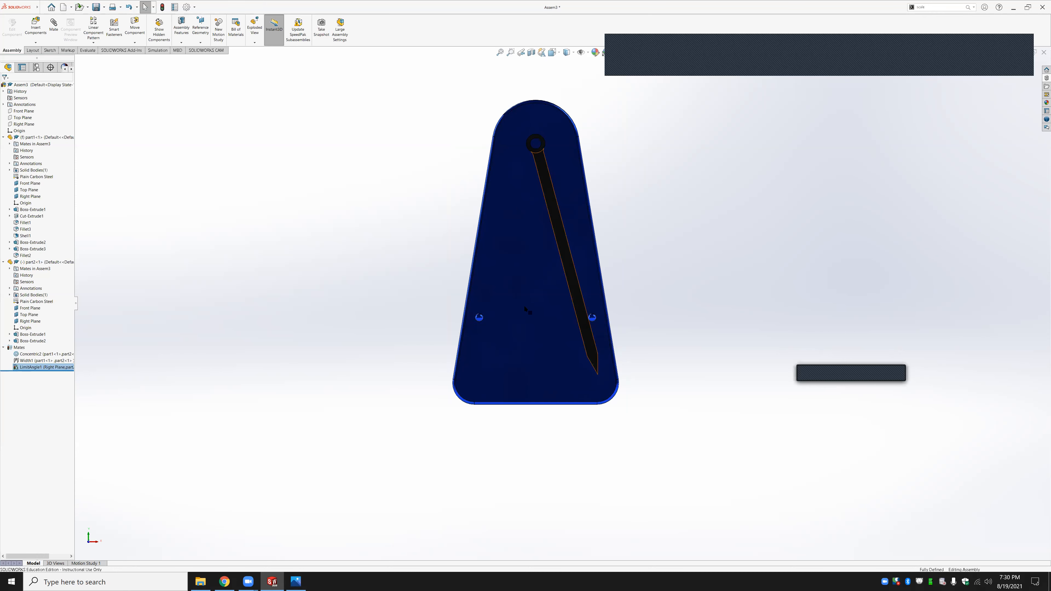
# Save the assembly with its modified parts, rebuilding first, as Assem3.SLDASM in the "Assemblies - Angle limit" folder
pyautogui.click(592, 363)
pyautogui.scroll(-1, 592, 362)
pyautogui.scroll(-1, 591, 361)
pyautogui.scroll(2, 578, 351)
pyautogui.hotkey('ctrl', 's')
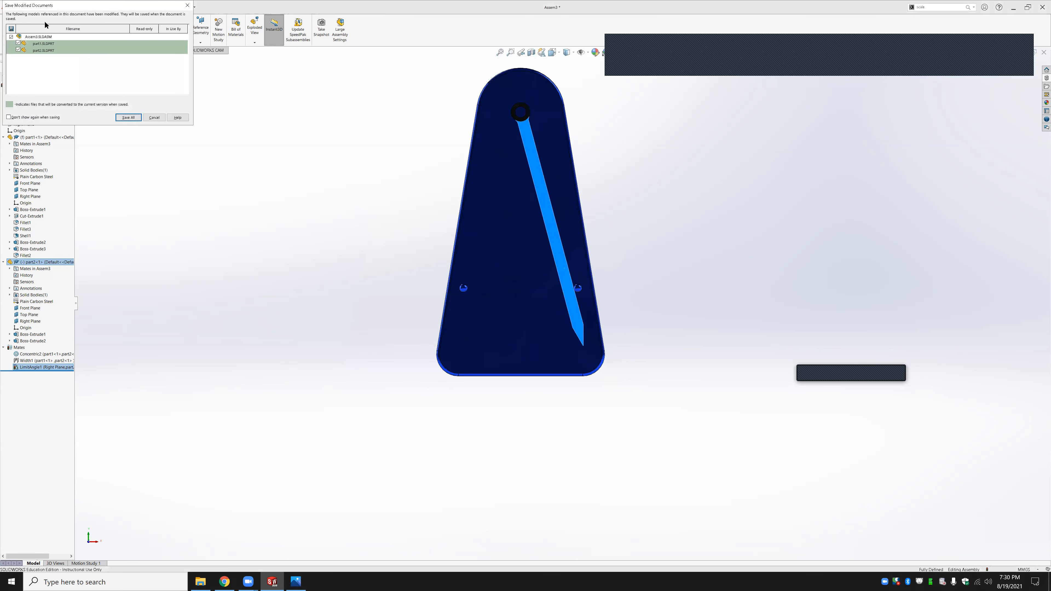
pyautogui.click(117, 116)
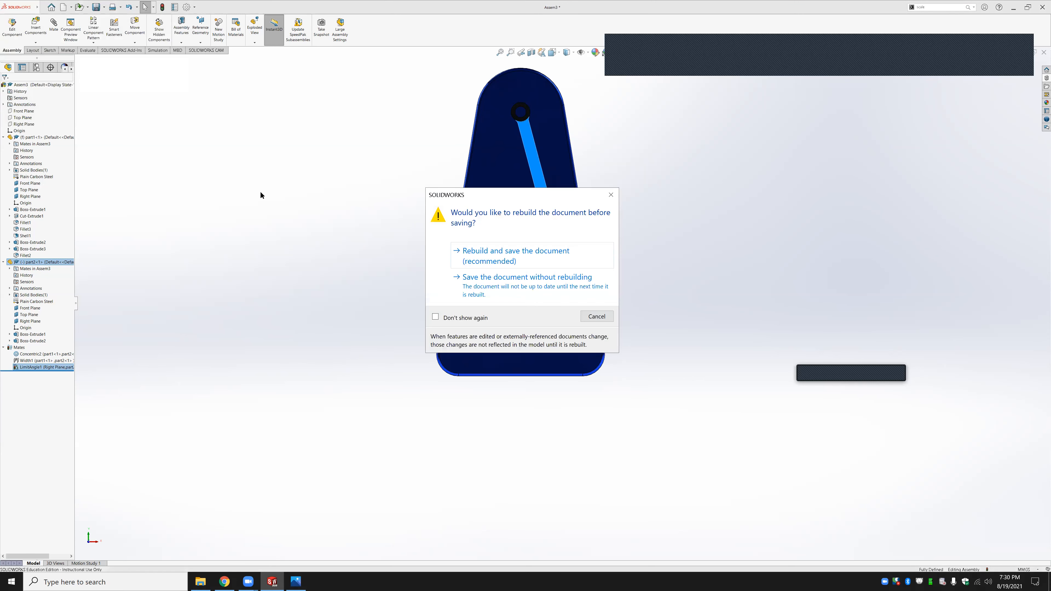
pyautogui.click(508, 246)
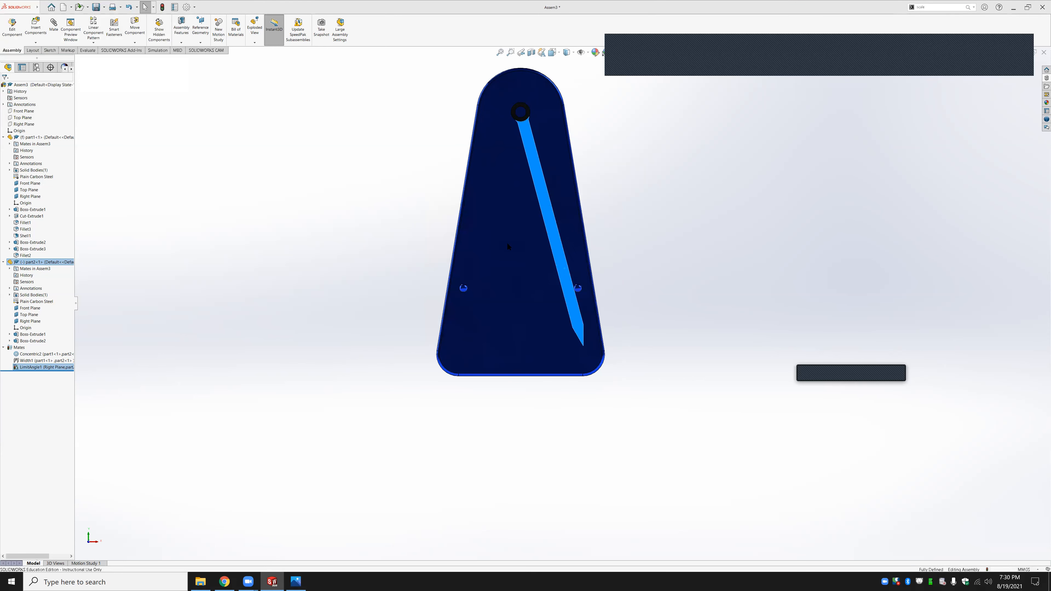
pyautogui.click(271, 236)
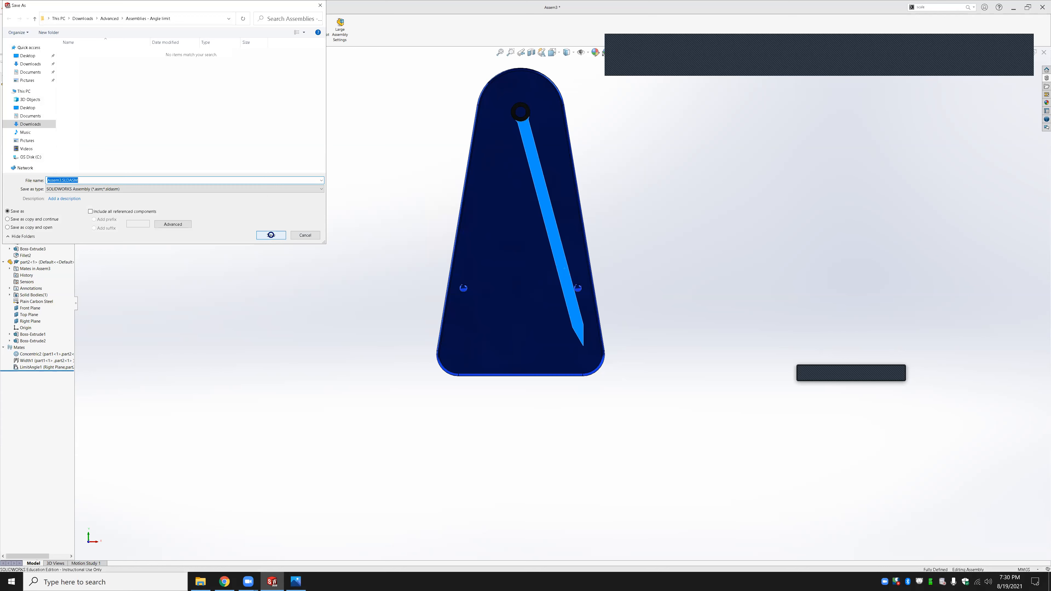